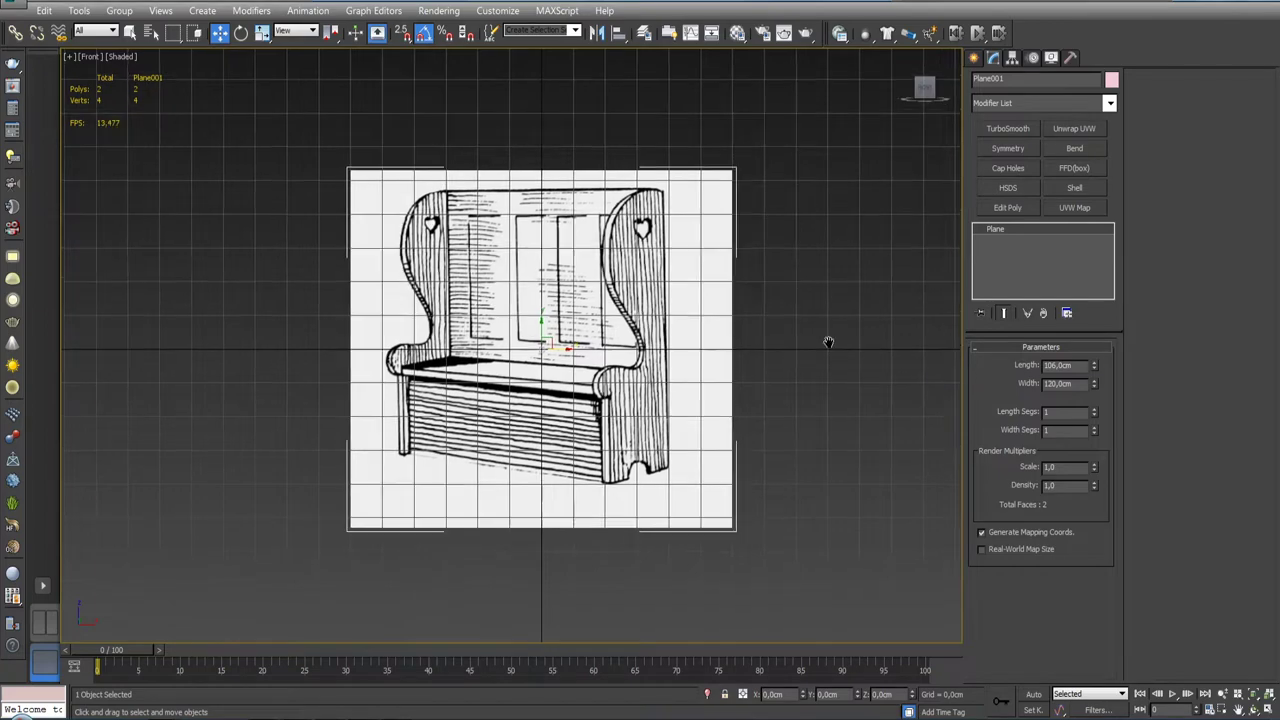
Step: Raise the bench sketch plane in the Front view to about Z 51.152 cm
scroll(609, 347, up, 5)
scroll(609, 347, down, 2)
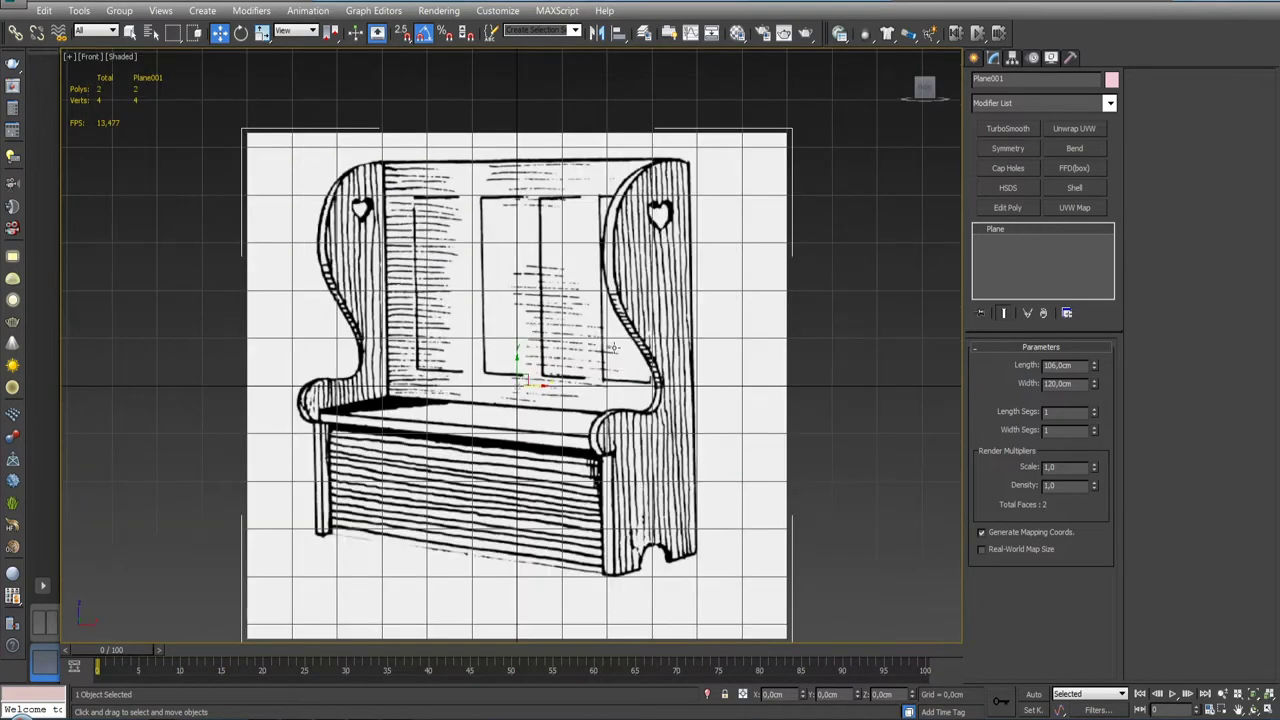
scroll(609, 347, down, 1)
scroll(609, 347, down, 2)
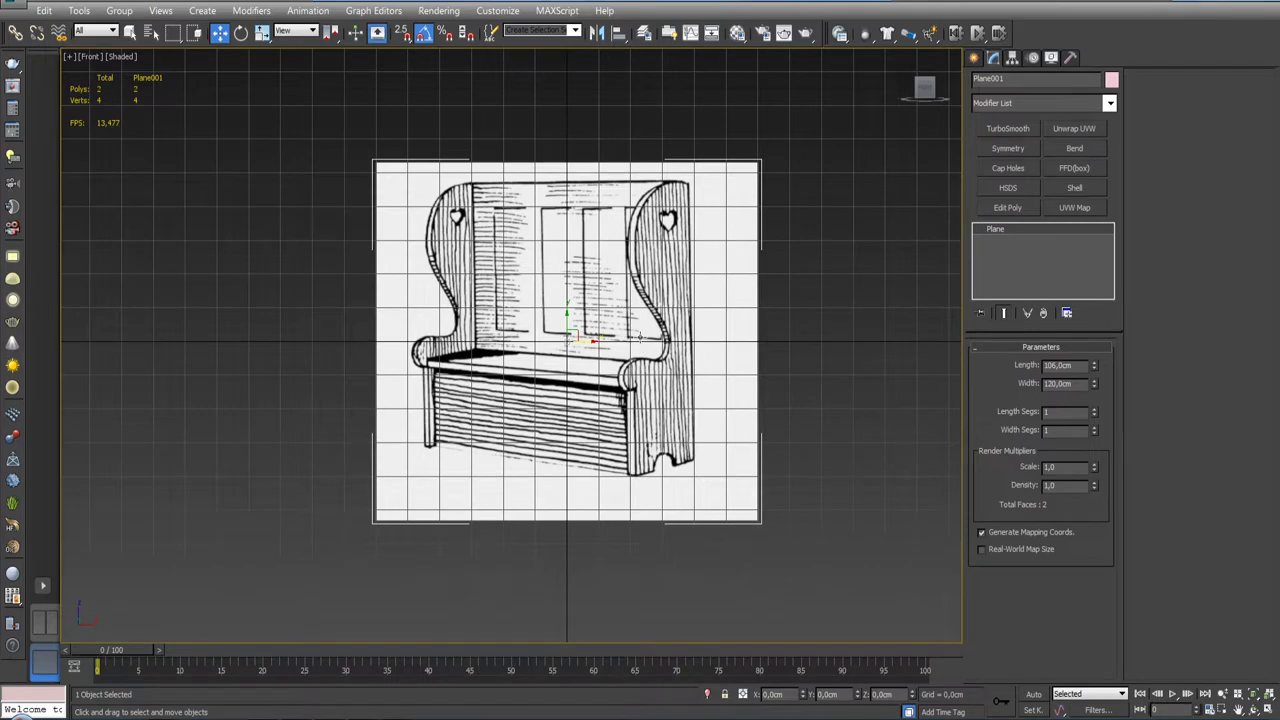
mouse_move(643, 347)
middle_down()
mouse_move(632, 390)
mouse_move(571, 233)
mouse_move(541, 345)
middle_up()
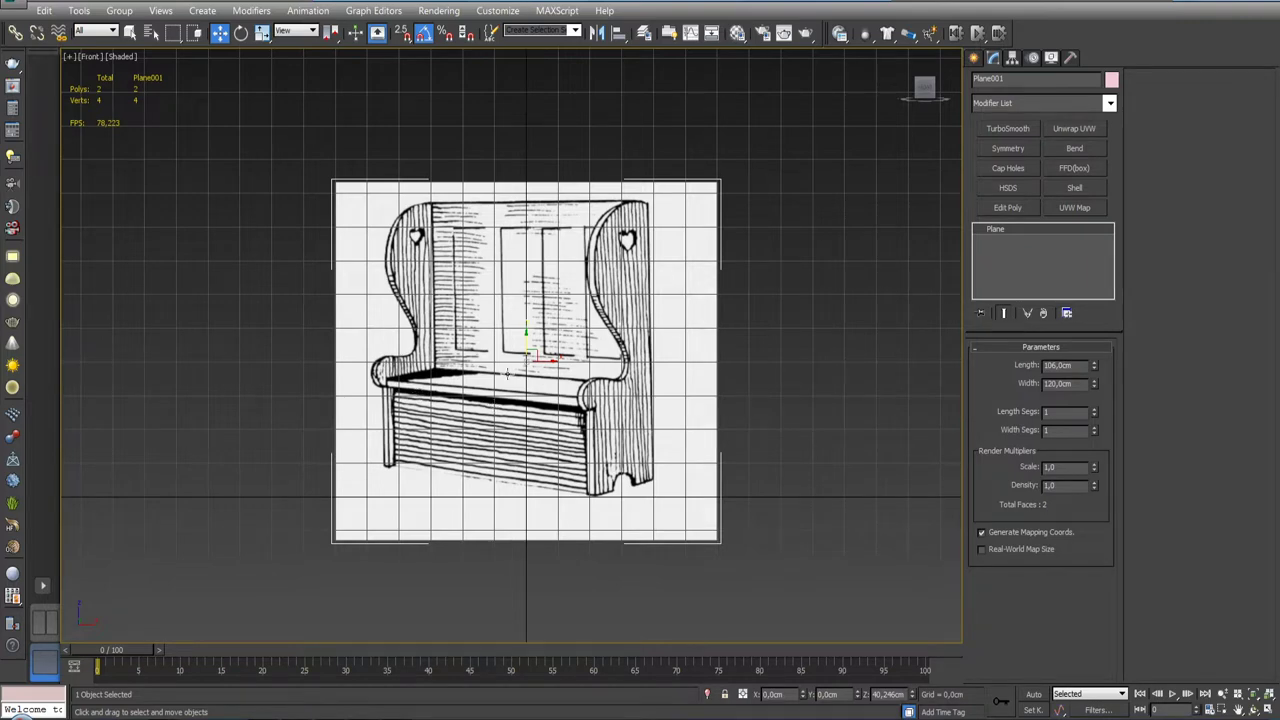
drag(534, 342, 534, 300)
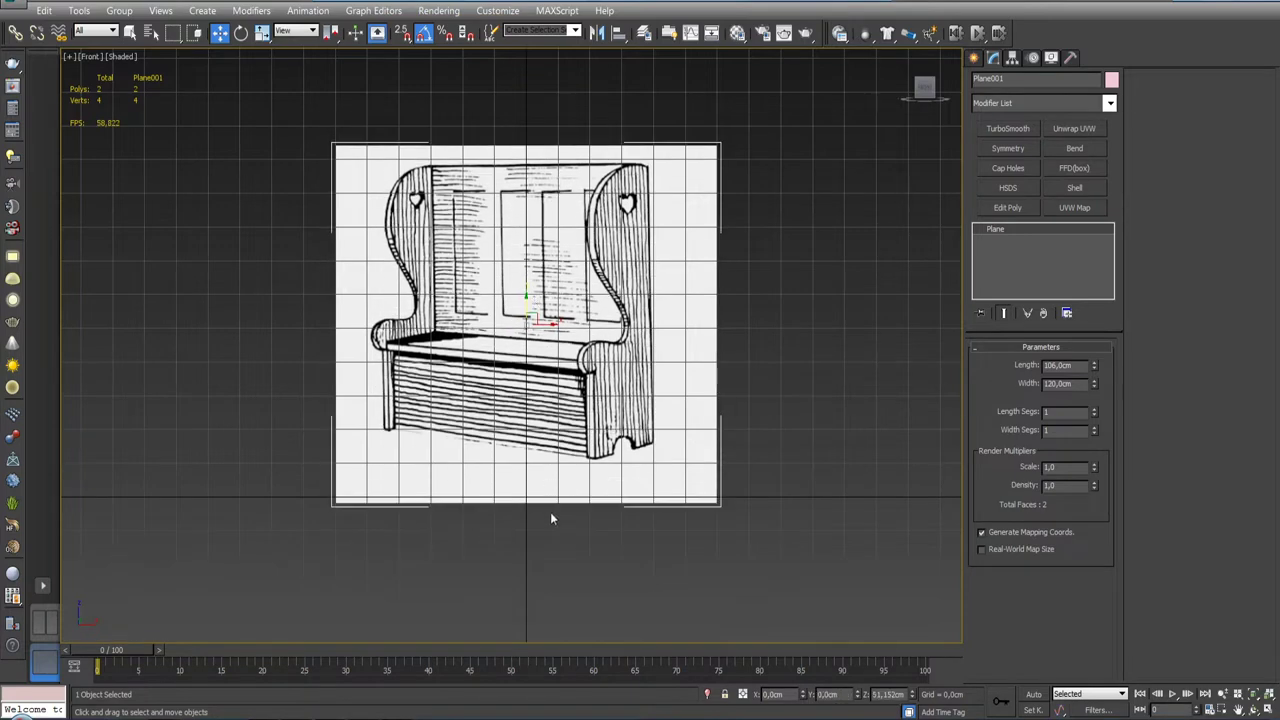
middle_drag(552, 514, 520, 450)
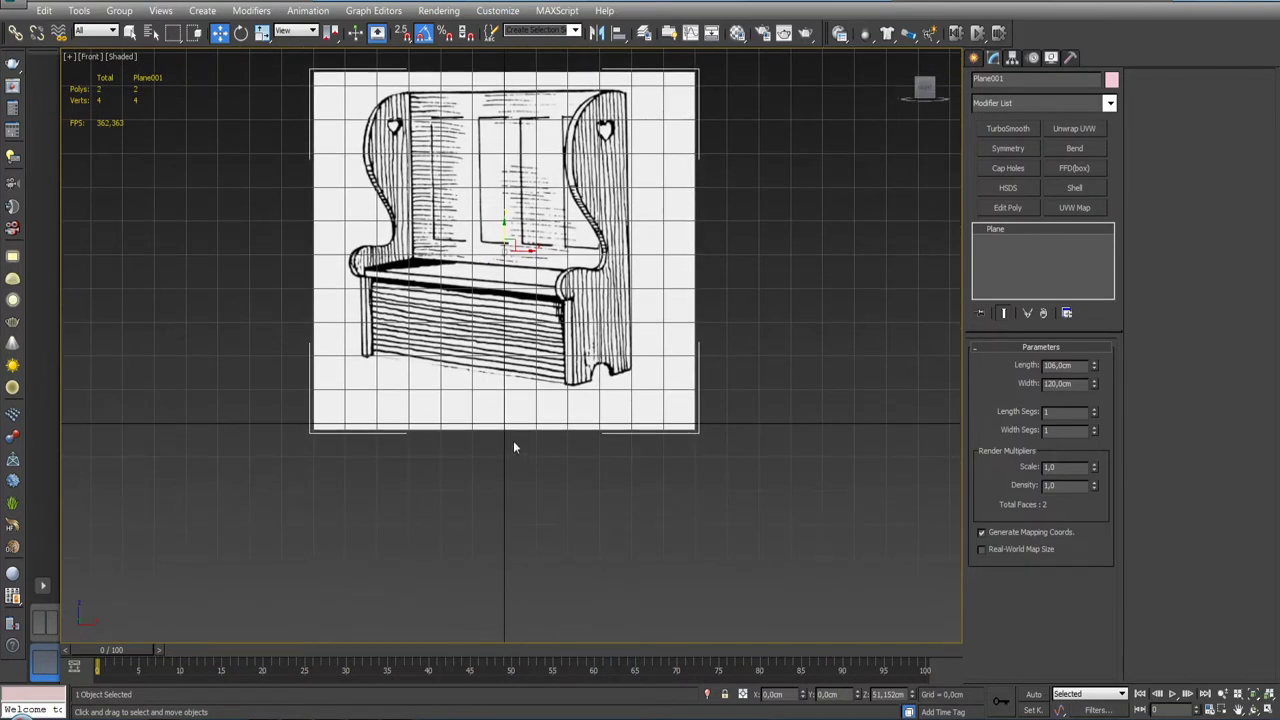
Step: Check the 10 cm Home Grid spacing, then lower the sketch plane to Z 40.678 cm
right_click(425, 34)
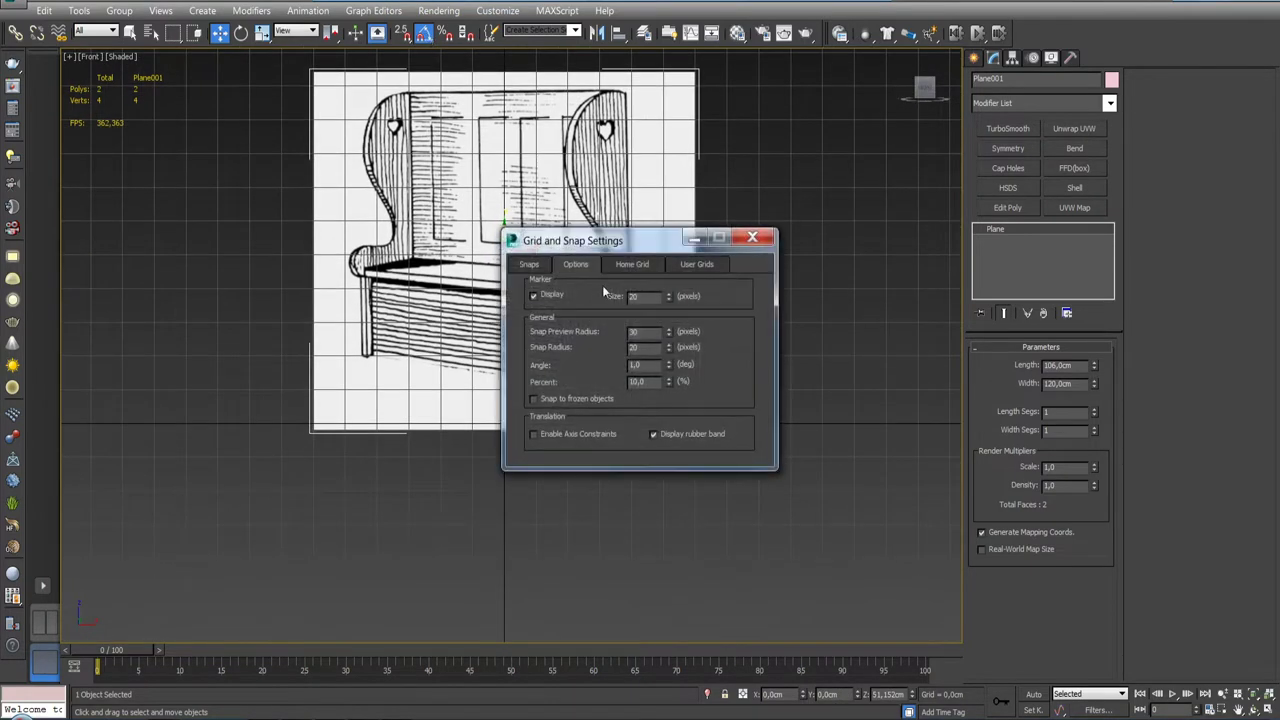
click(638, 265)
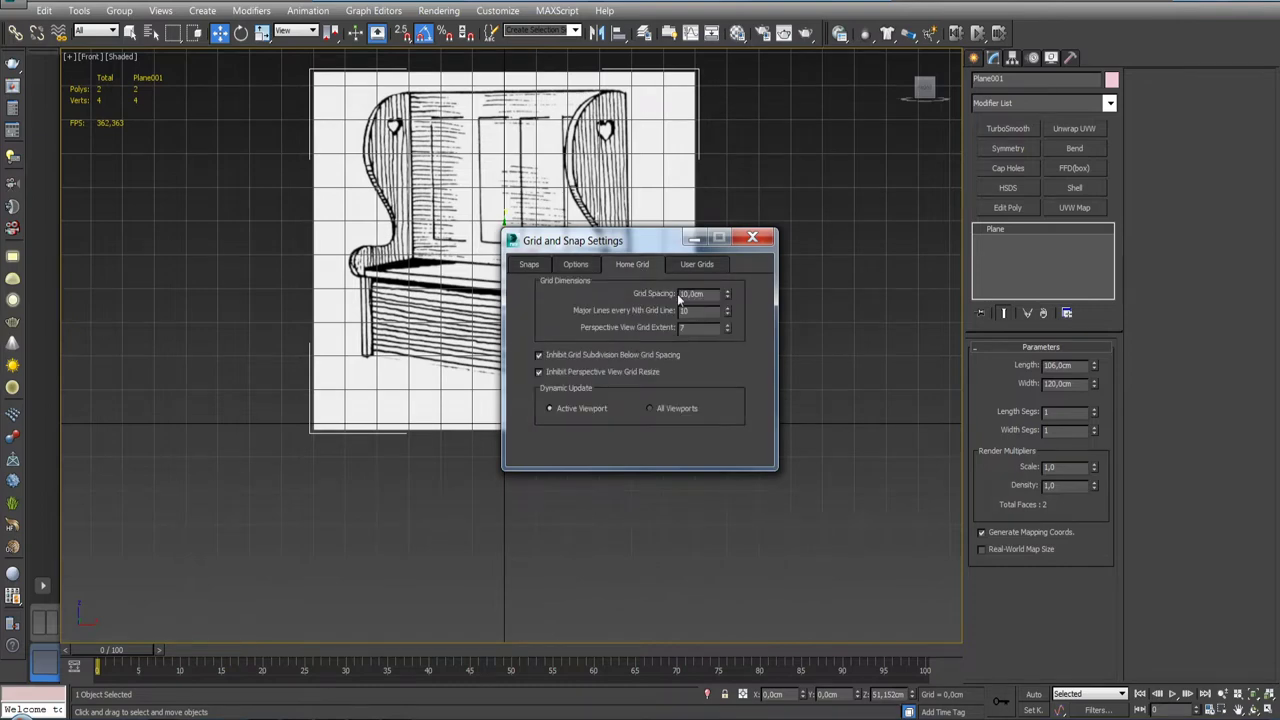
click(752, 237)
middle_drag(524, 456, 553, 485)
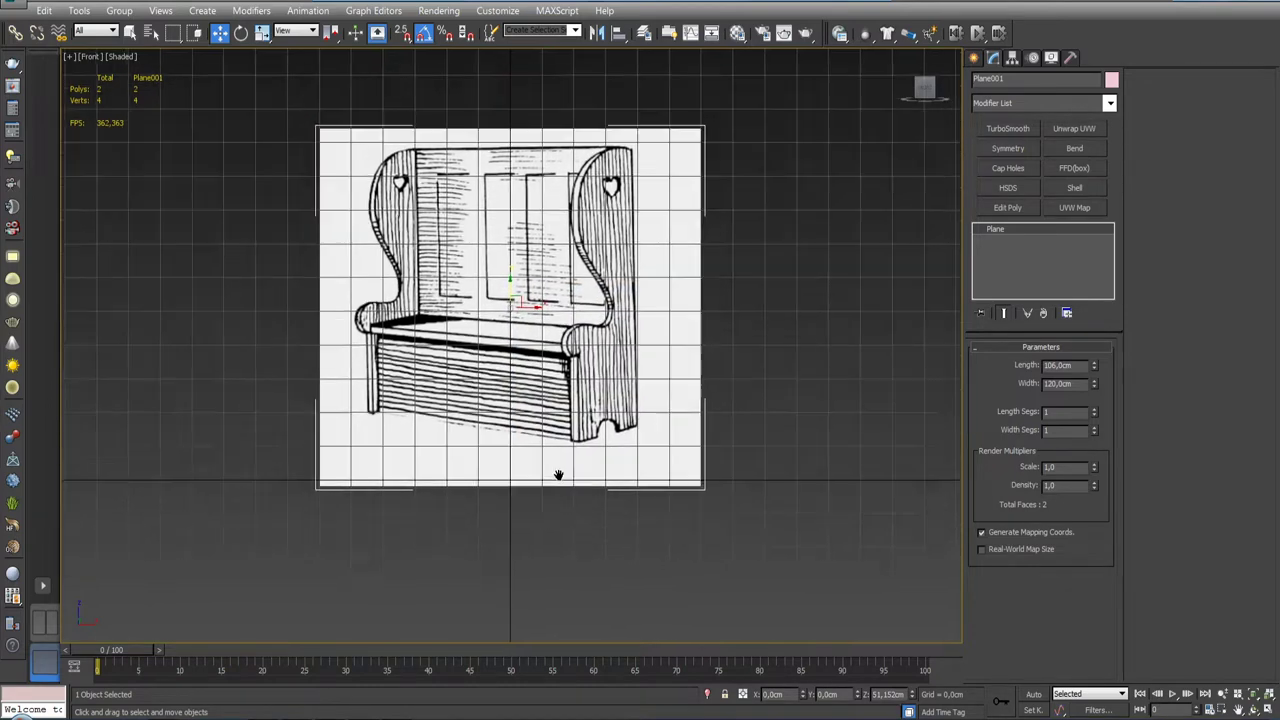
drag(509, 320, 509, 346)
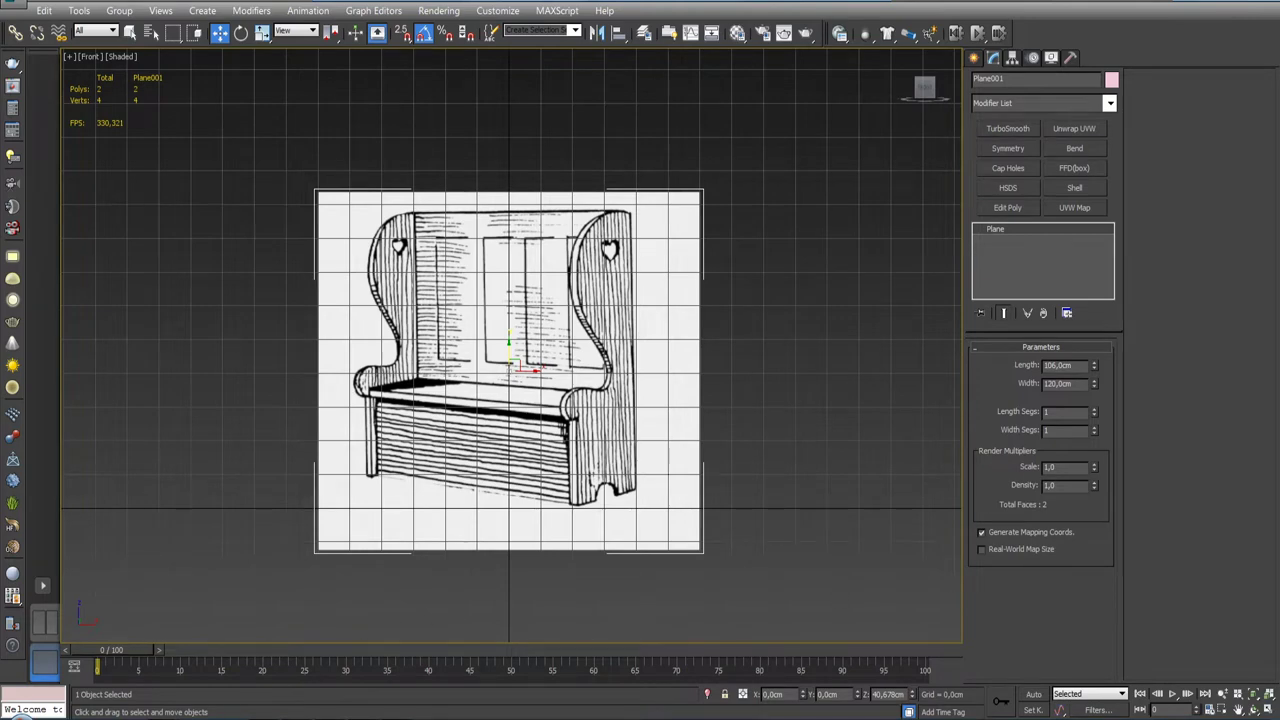
click(95, 635)
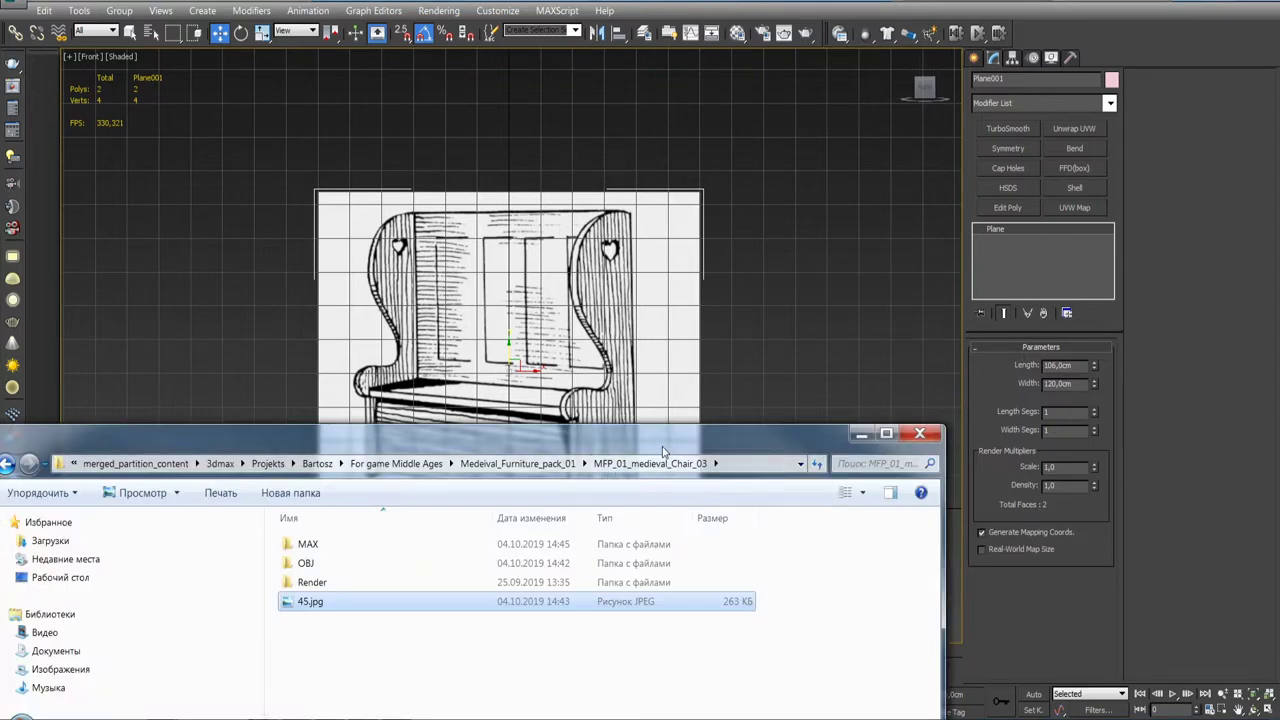
drag(663, 449, 731, 86)
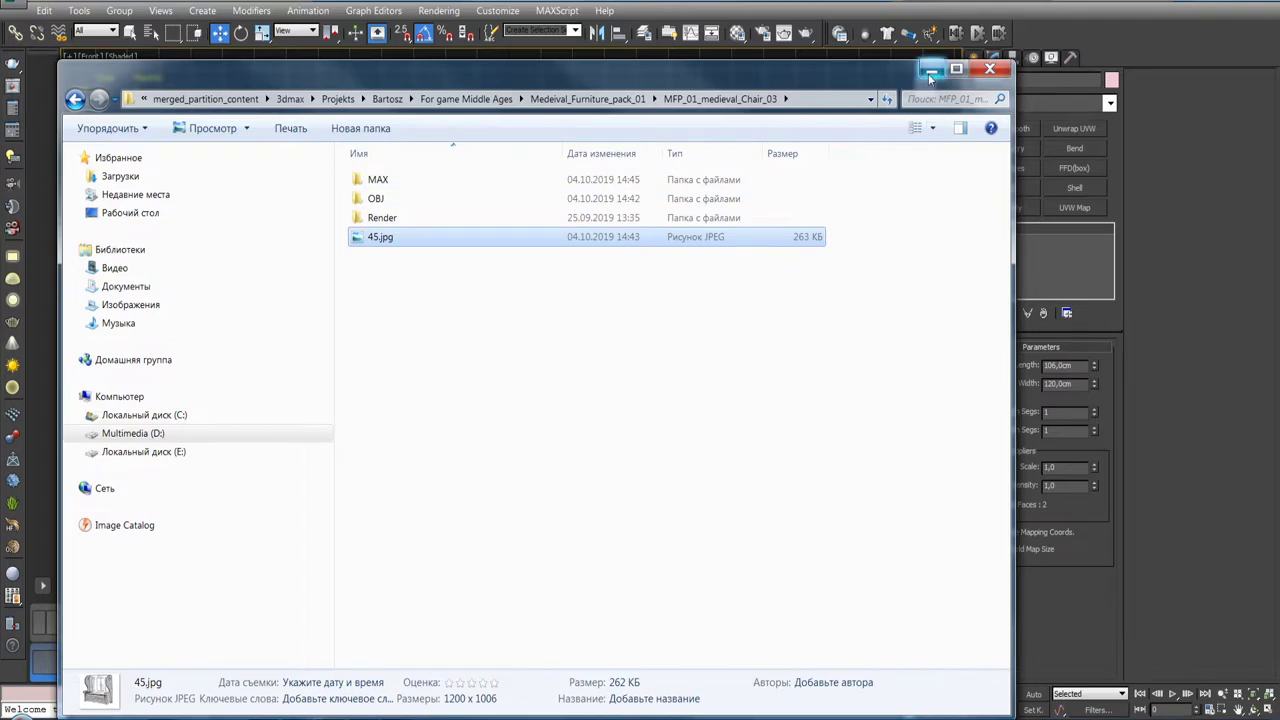
click(930, 72)
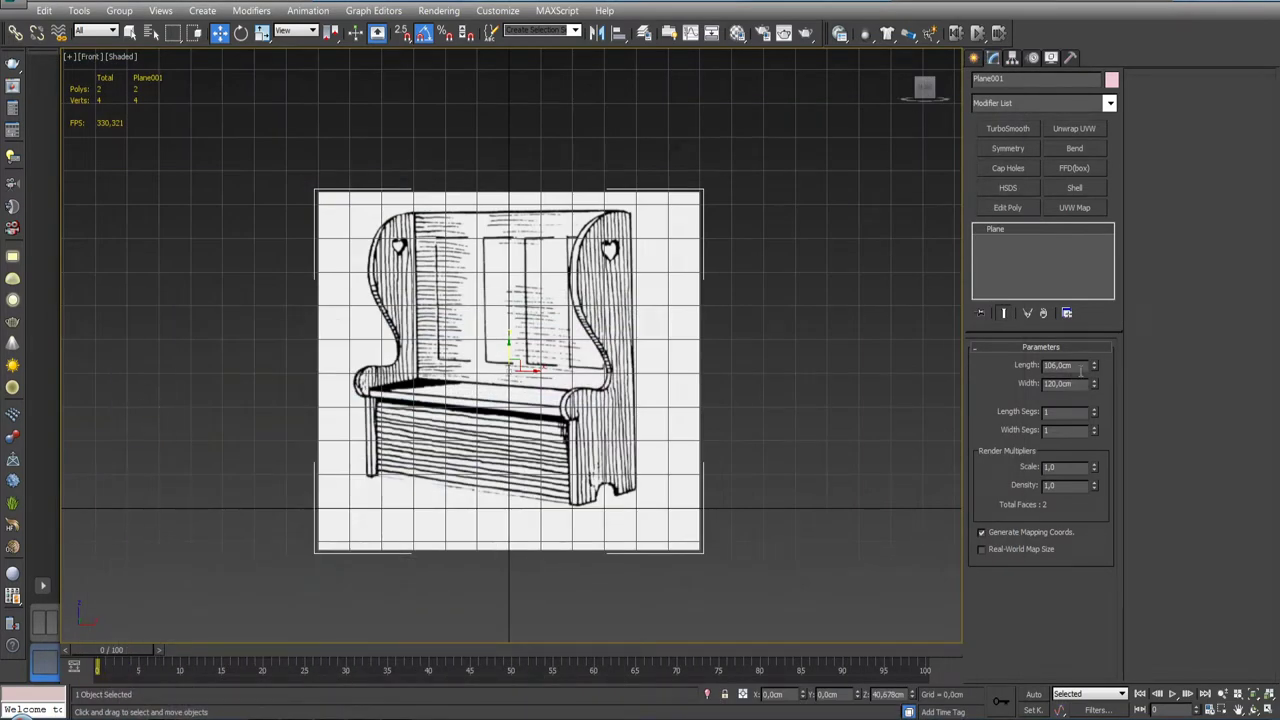
Step: Set the reference plane's length to 106 cm and start adjusting its height
text(106)
key(Return)
drag(509, 349, 518, 305)
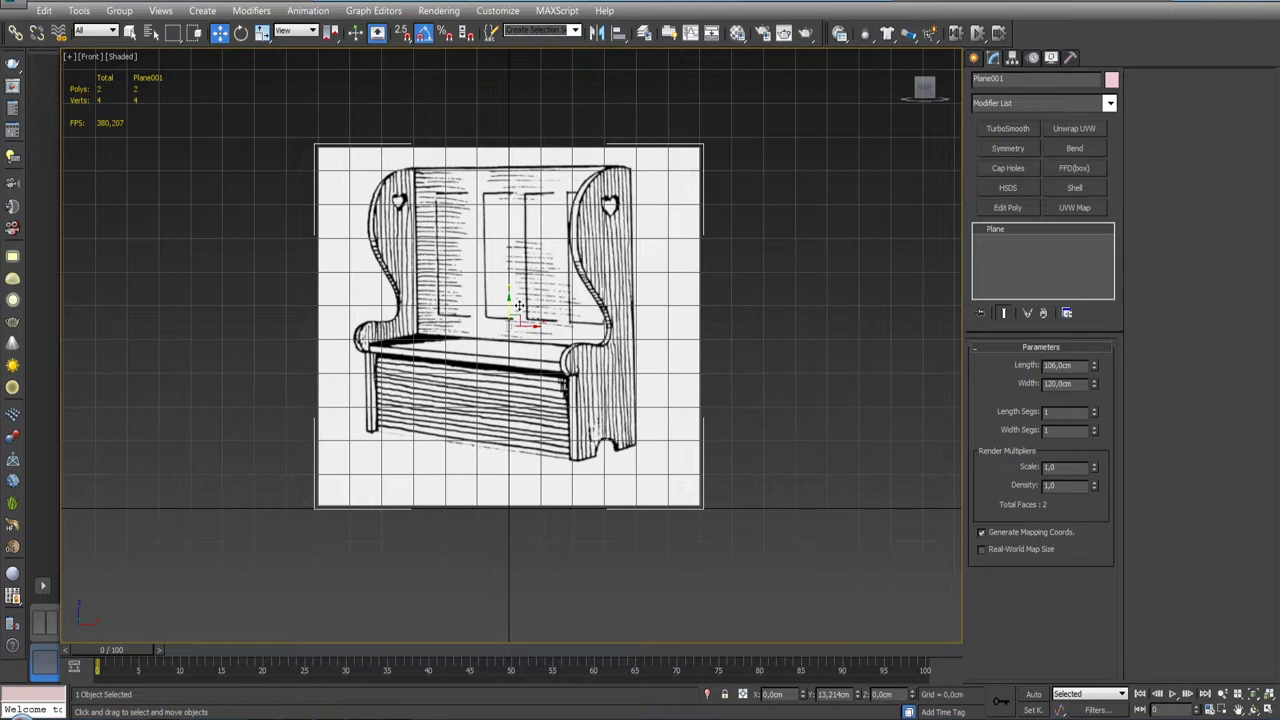
drag(519, 305, 519, 306)
drag(508, 306, 508, 318)
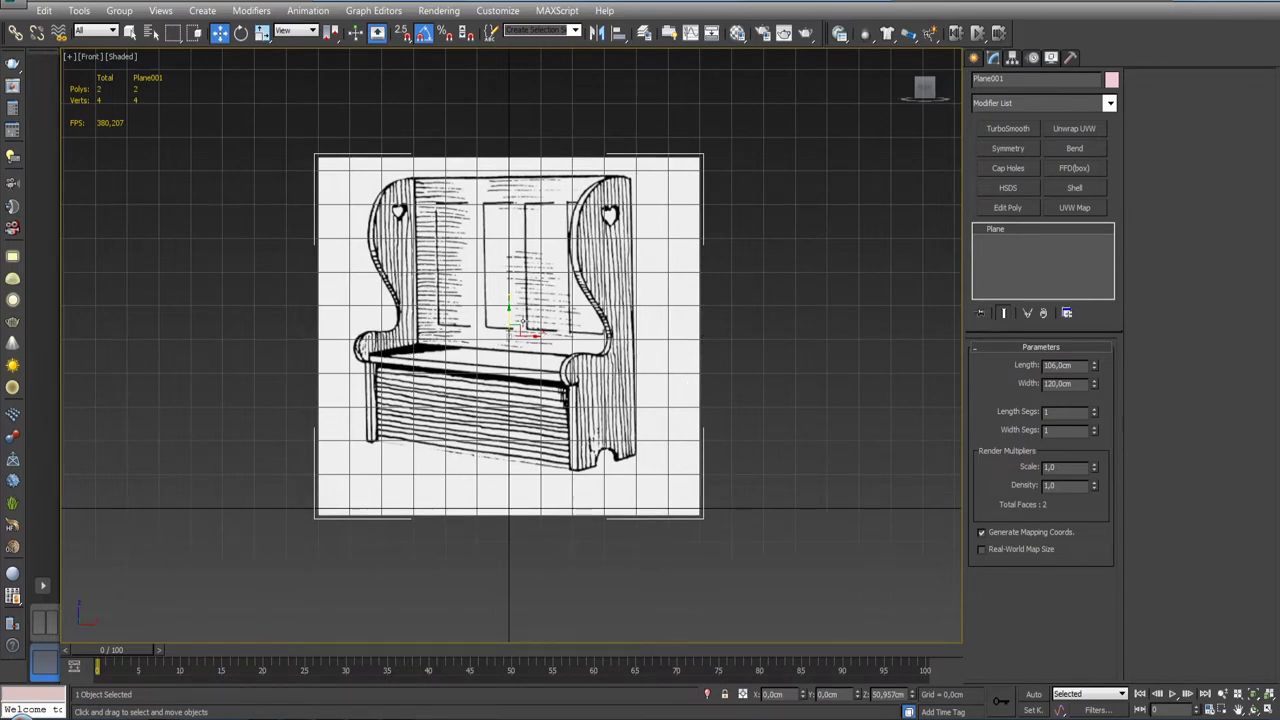
Step: Fine-tune the plane's height against the grid and scale it to about 120%
drag(508, 317, 506, 282)
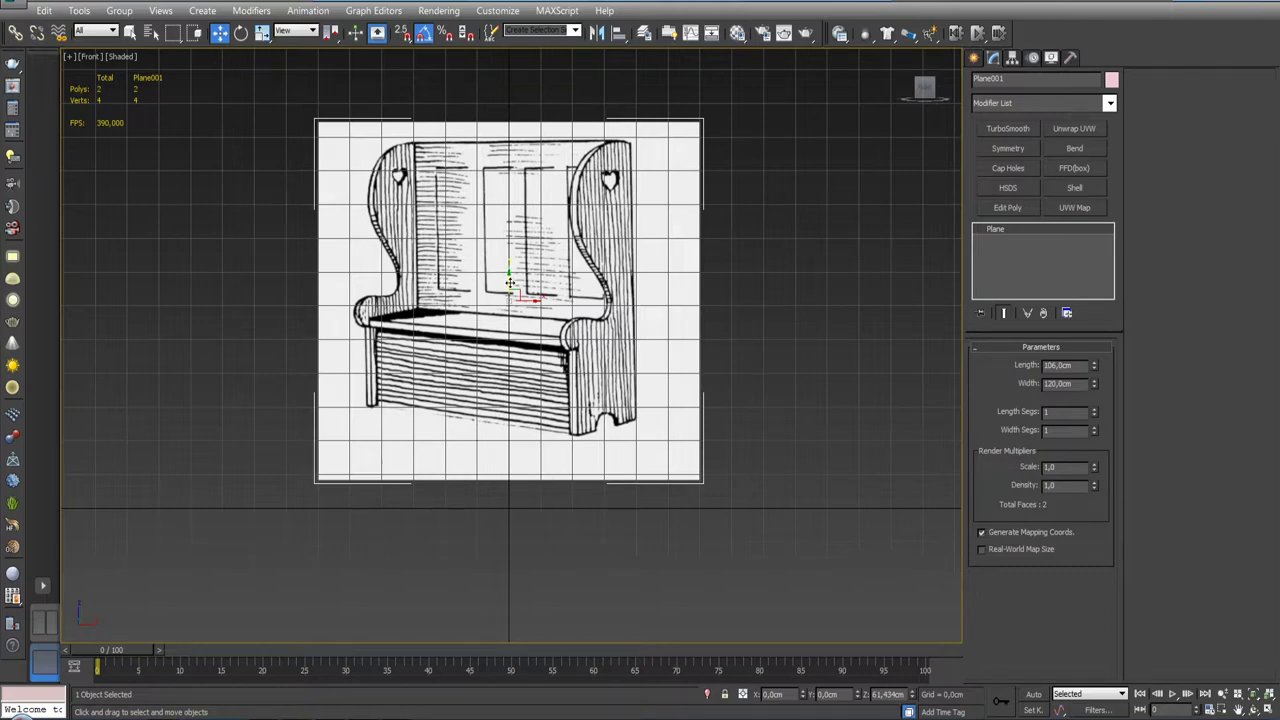
drag(510, 283, 513, 351)
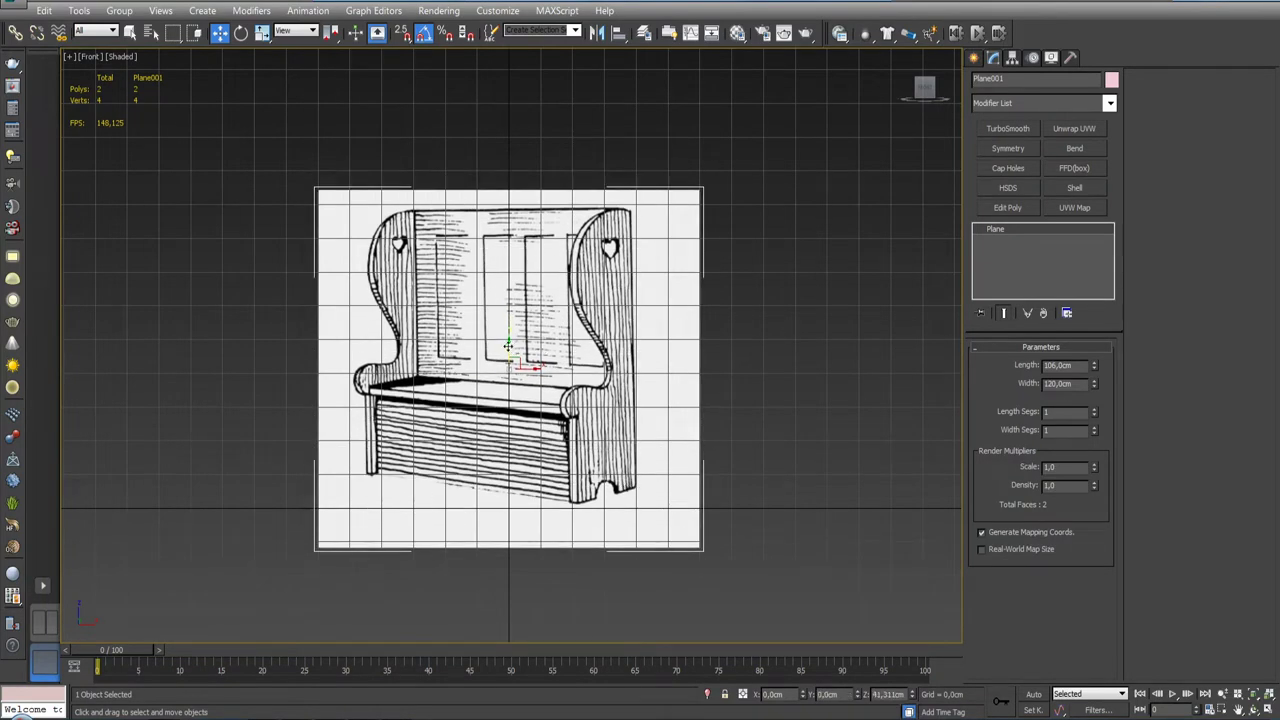
mouse_move(508, 346)
mouse_down()
mouse_move(552, 364)
mouse_move(572, 340)
mouse_move(537, 302)
mouse_up()
key(r)
key(w)
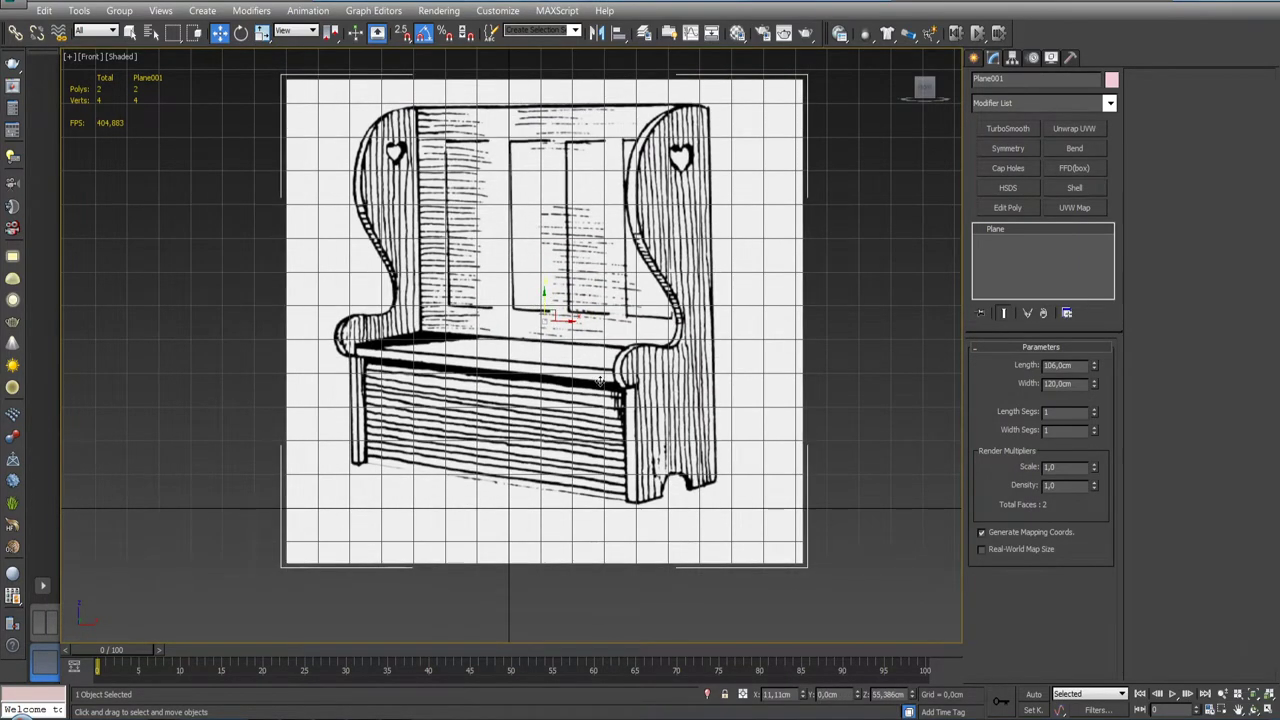
Step: In the Top view, move the reference plane backward in depth
key(t)
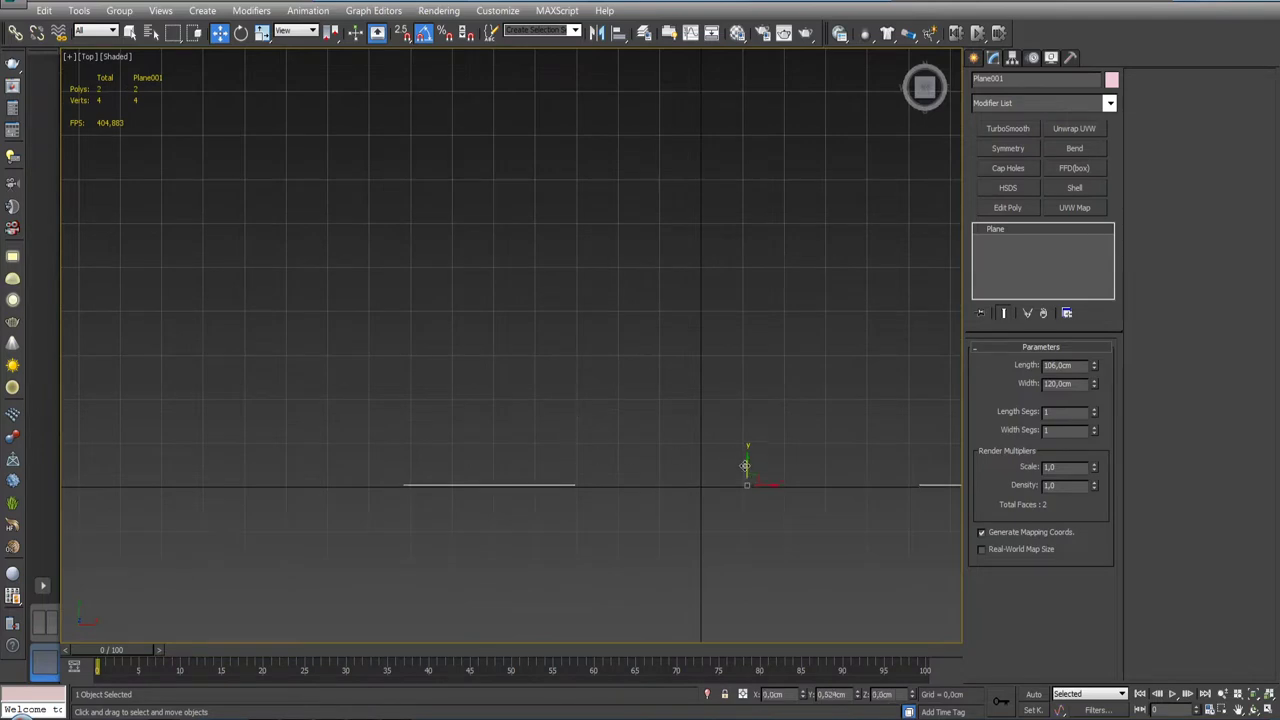
drag(746, 460, 756, 176)
mouse_move(766, 363)
middle_down()
mouse_move(526, 434)
mouse_move(544, 351)
mouse_move(563, 406)
middle_up()
scroll(544, 351, down, 2)
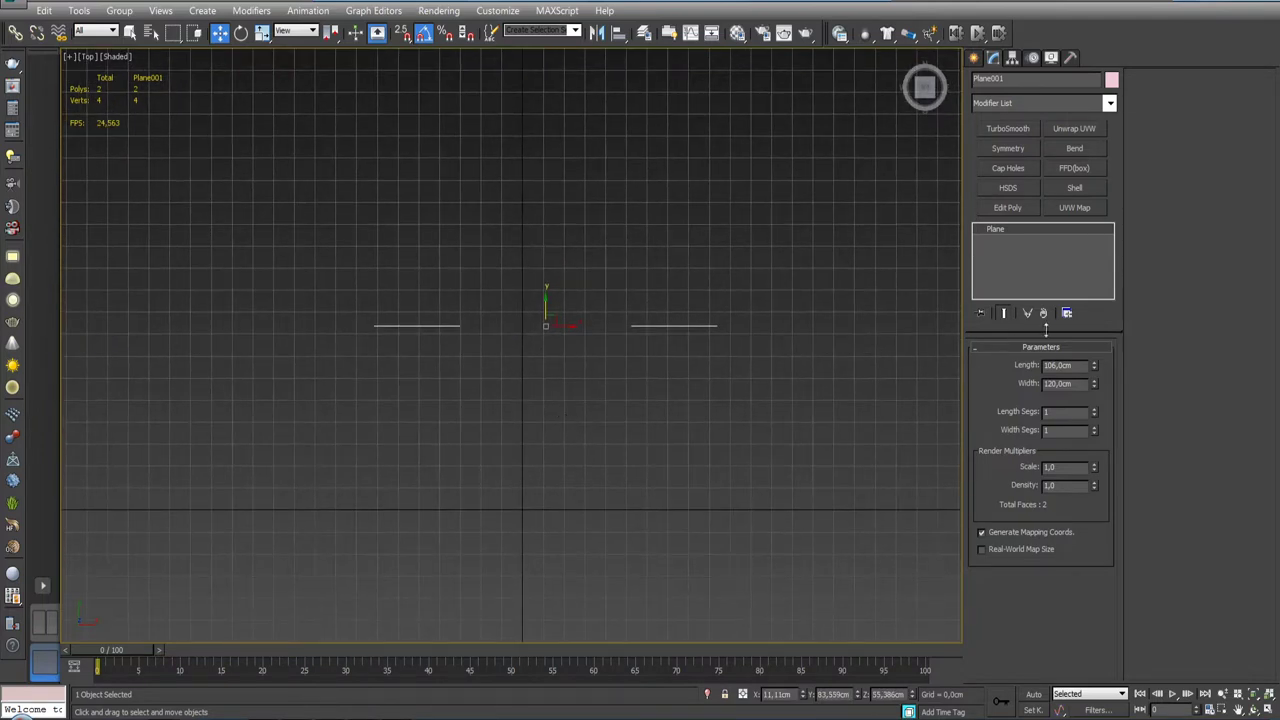
Step: Draw a standard Box and zero its X and Y position at the origin
click(975, 58)
click(1006, 162)
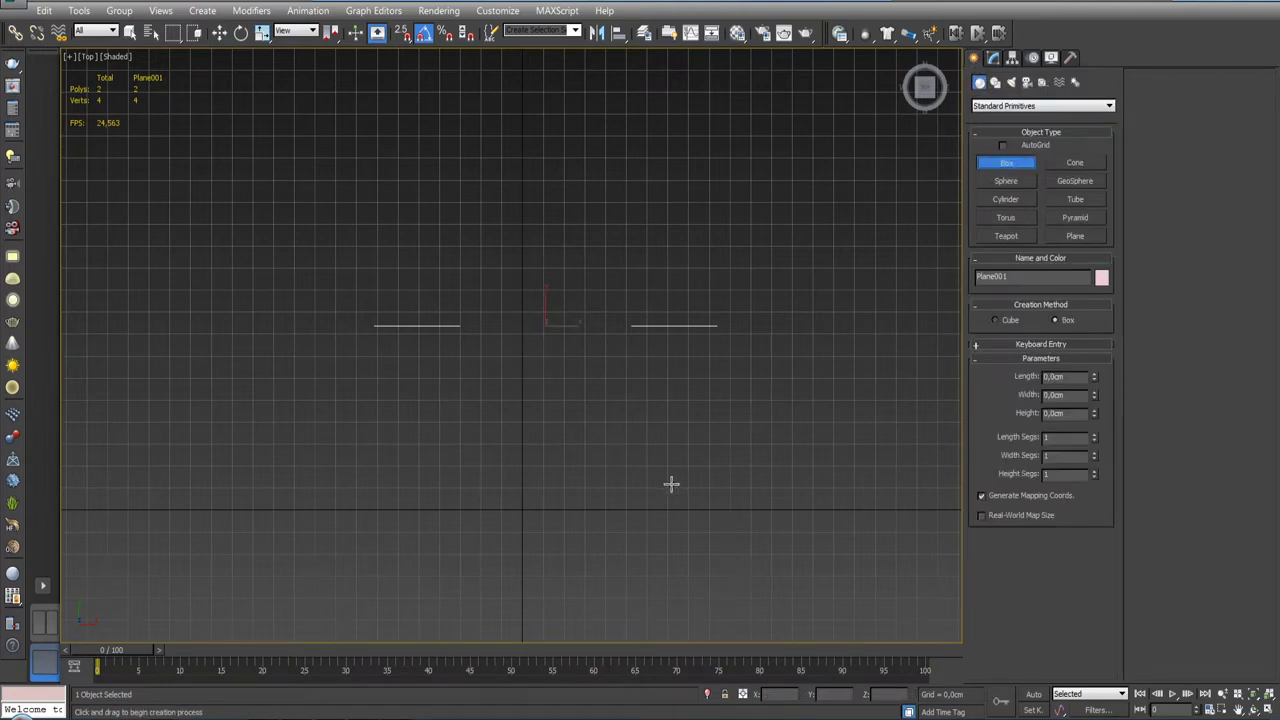
drag(358, 432, 776, 594)
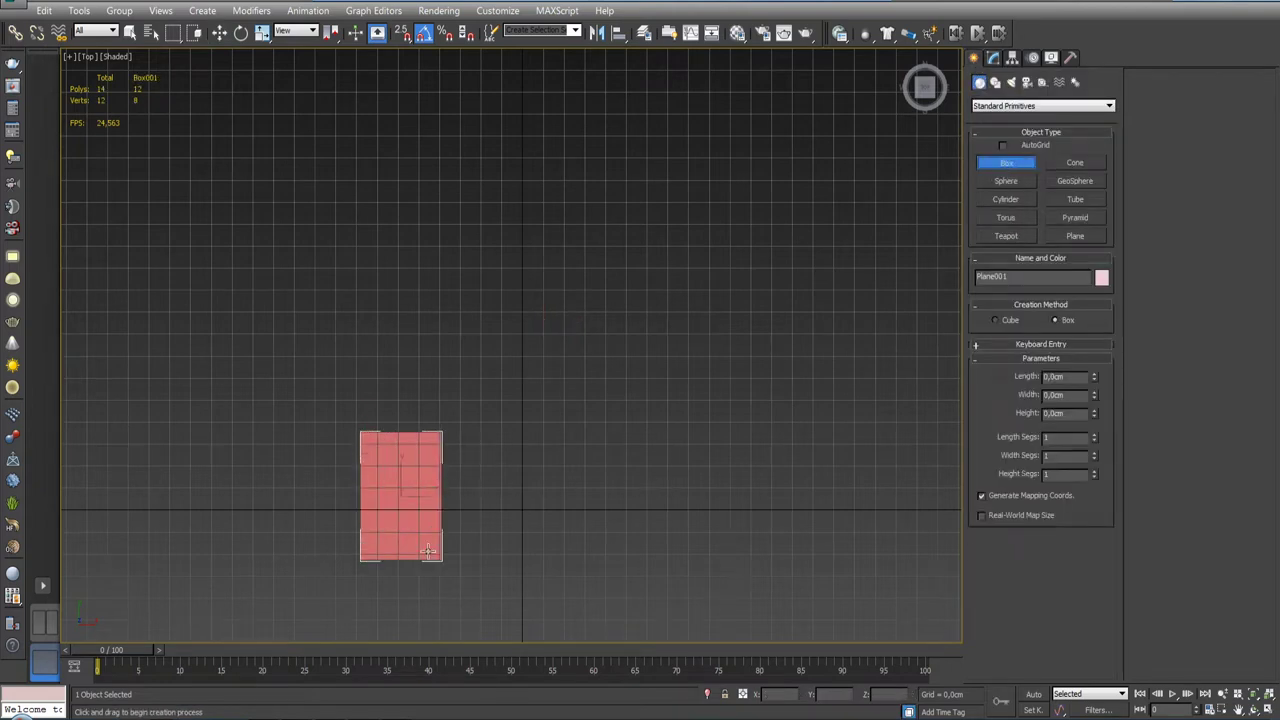
click(776, 594)
key(w)
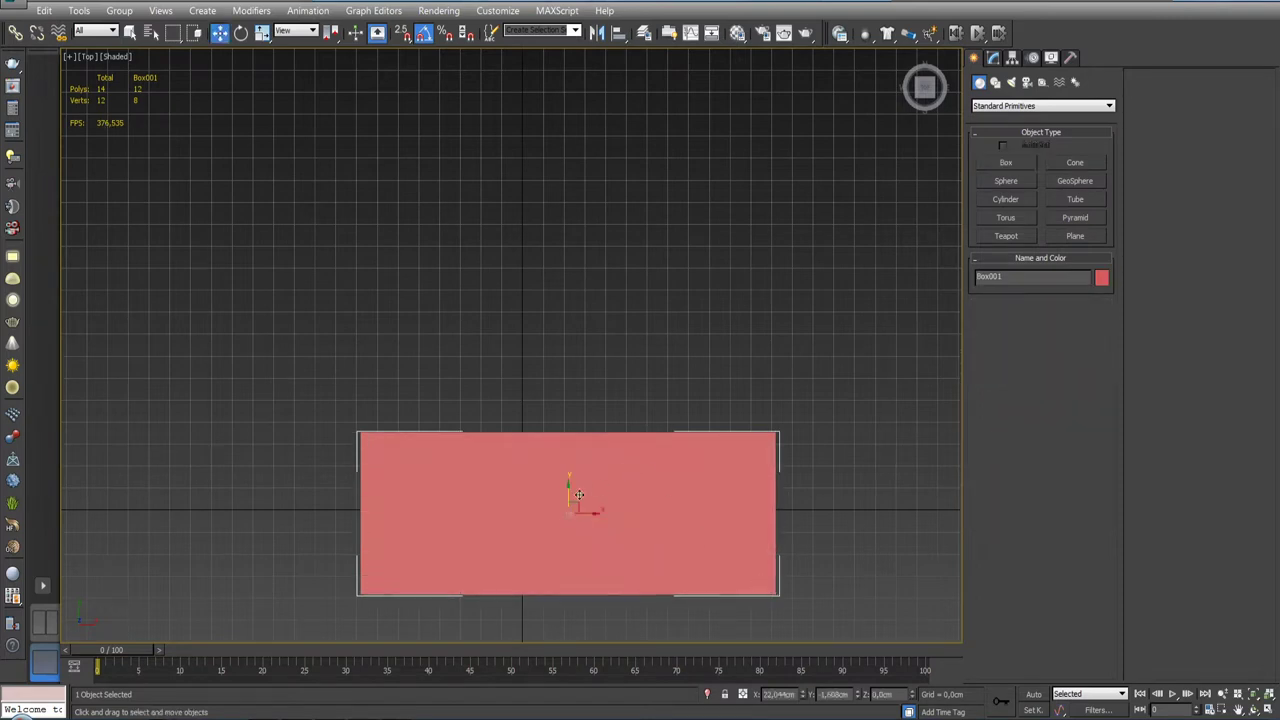
right_click(803, 697)
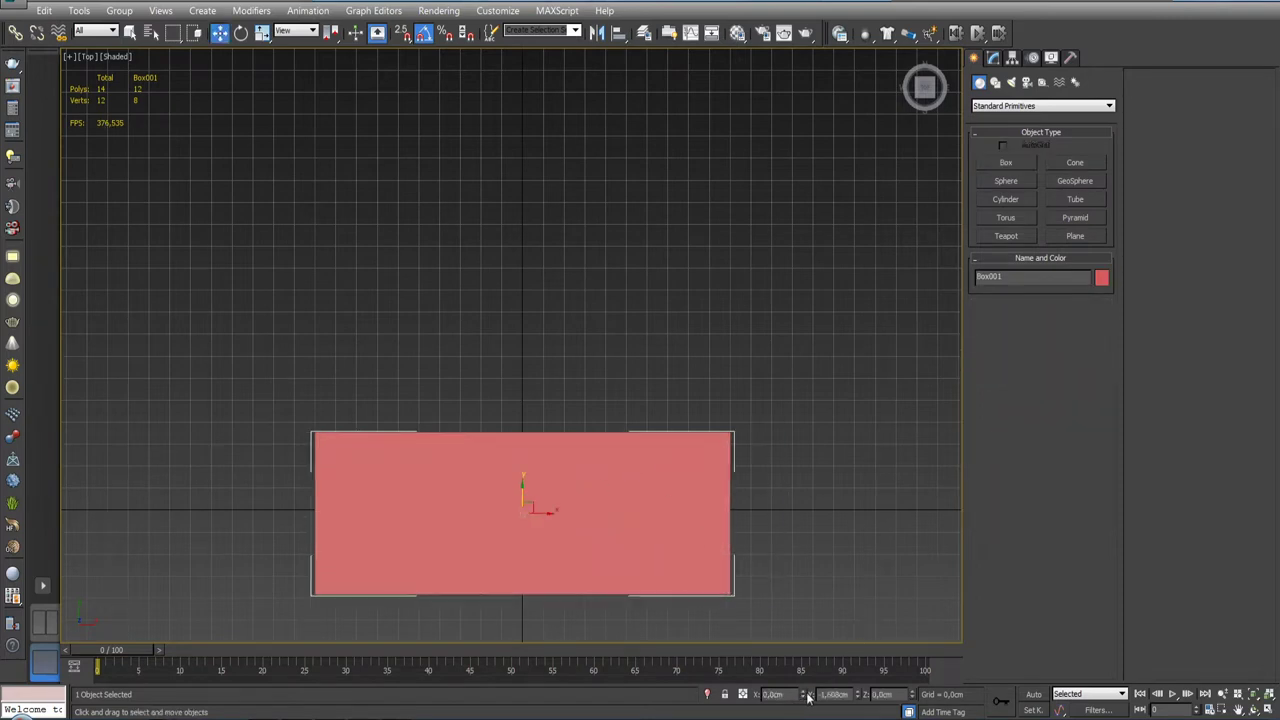
right_click(859, 697)
Step: Give the box a 64.025 cm height and a 160 cm width
click(996, 61)
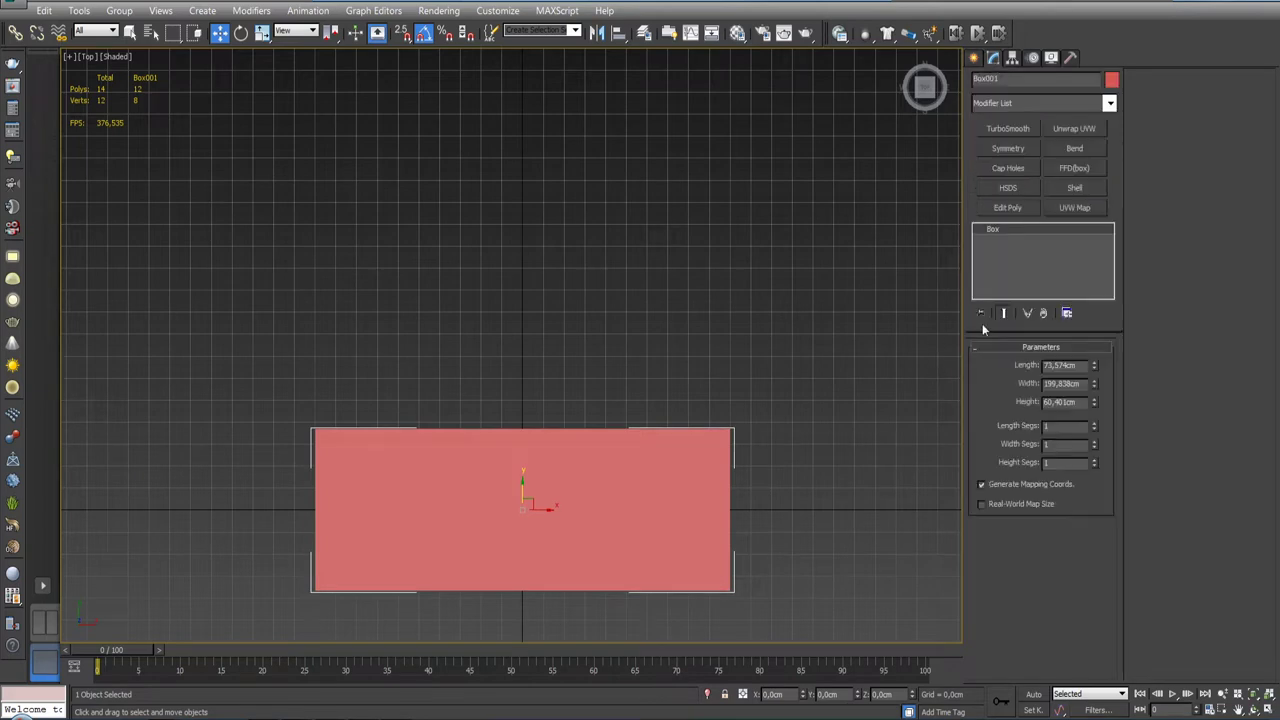
drag(1095, 404, 1094, 374)
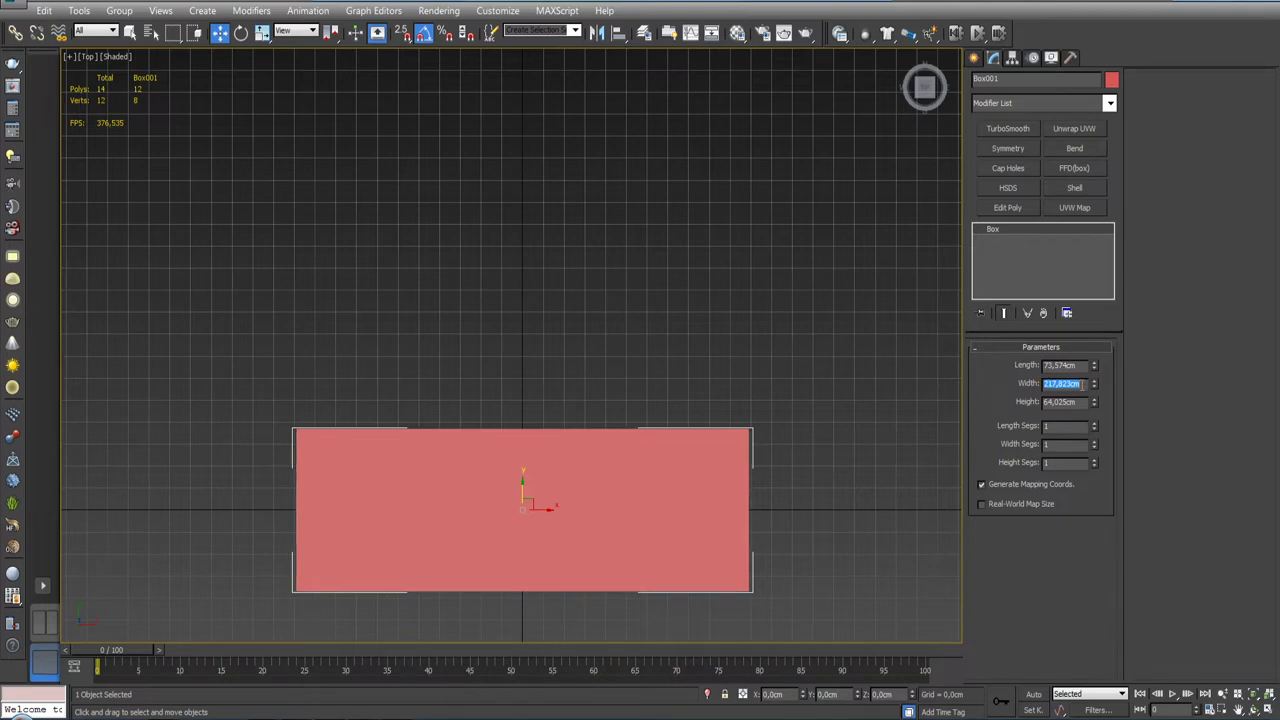
text(1)
text(60)
key(Return)
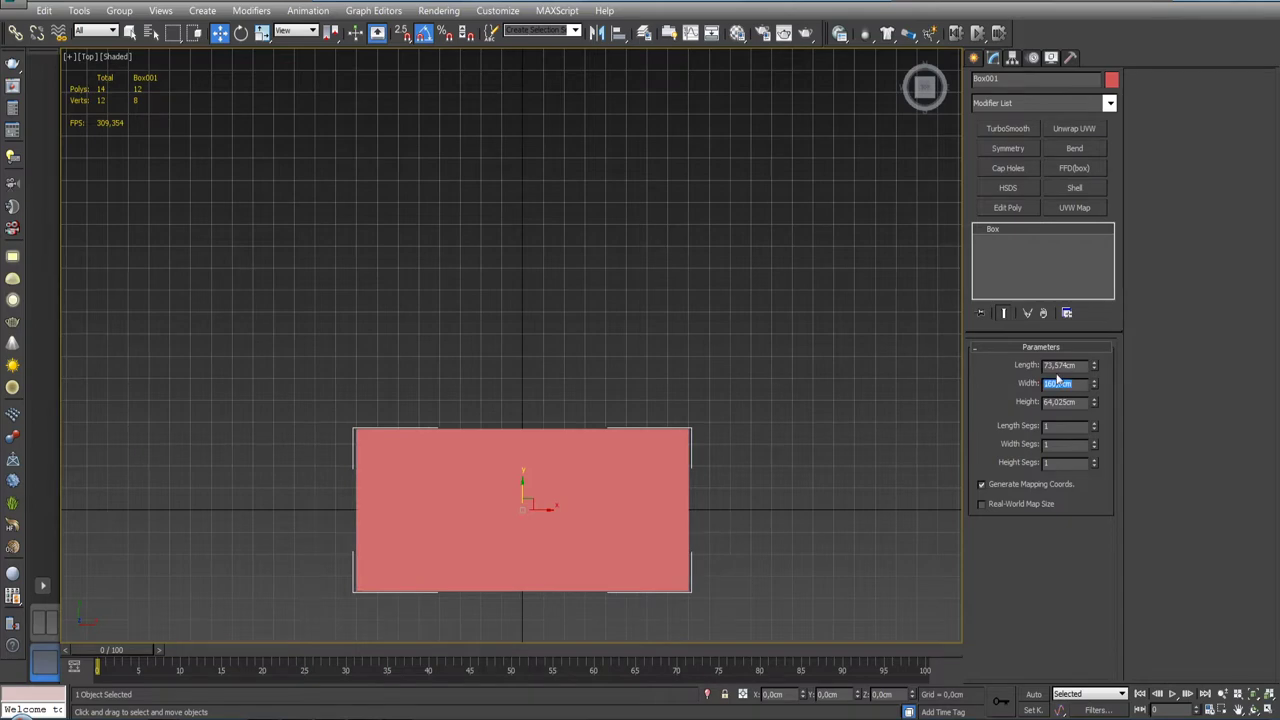
Step: In the Front view, make the seat box see-through so the sketch shows behind it
key(f)
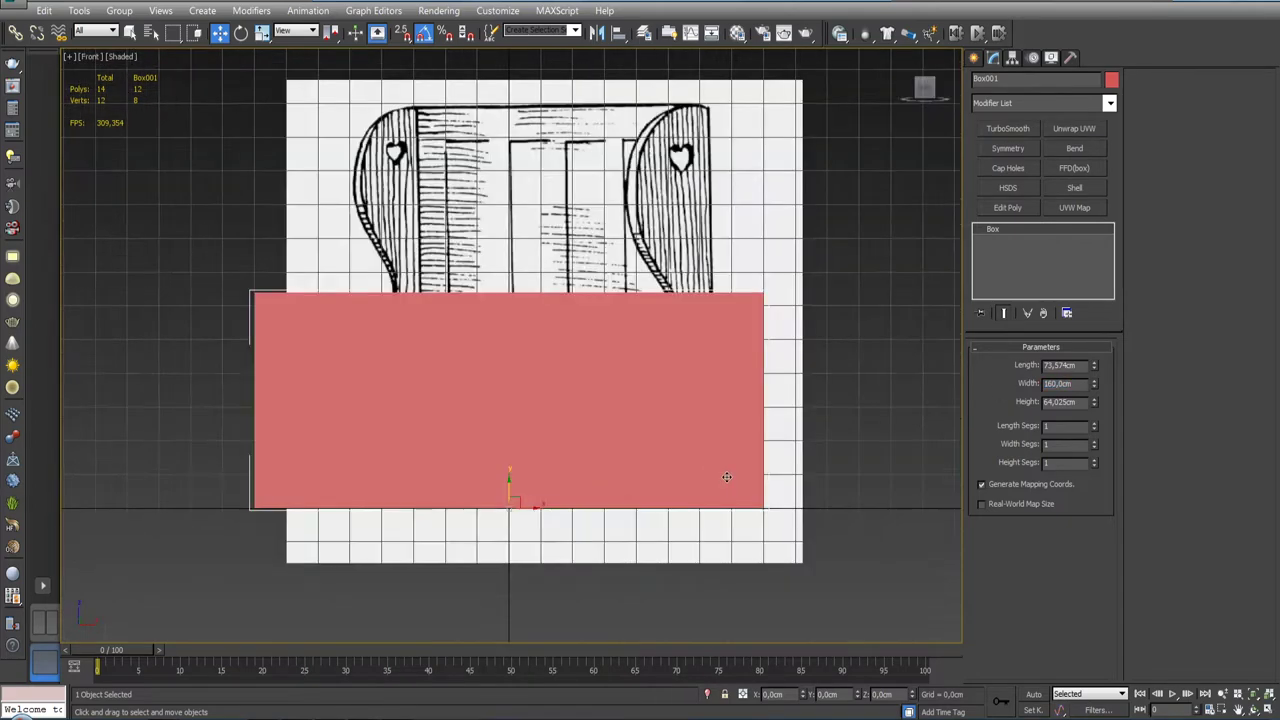
middle_drag(559, 463, 613, 469)
click(622, 287)
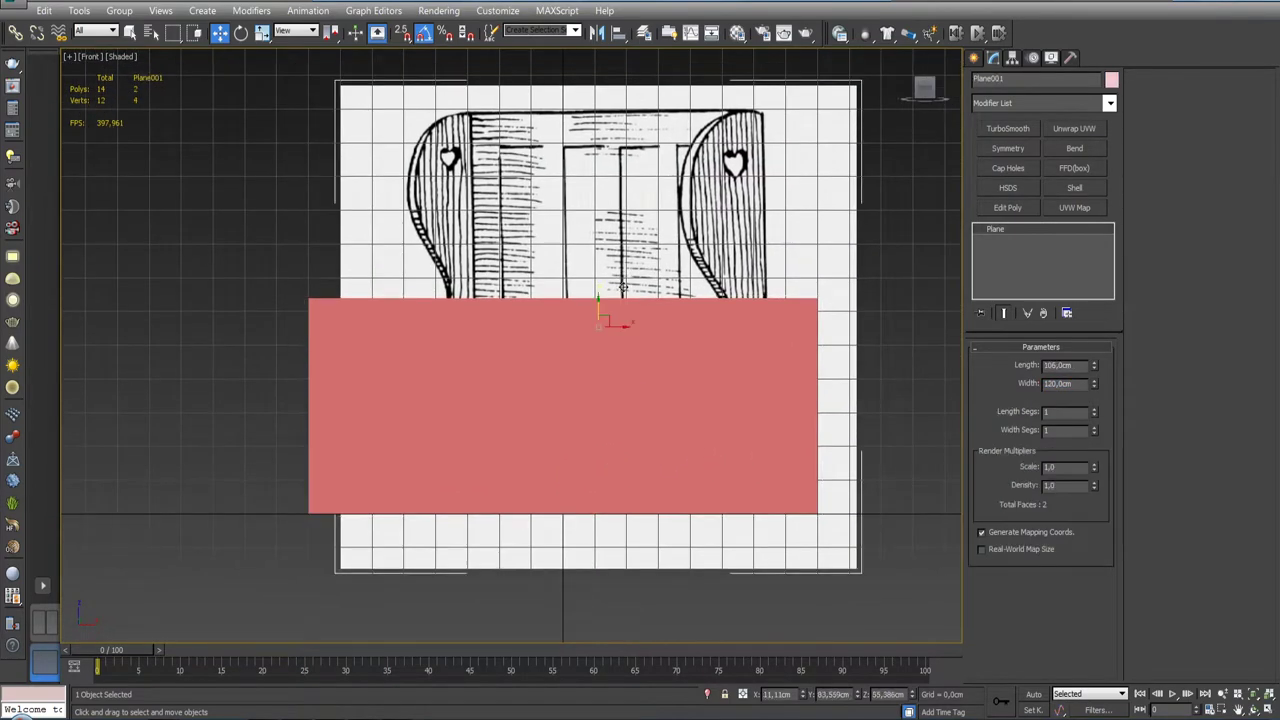
click(636, 430)
key(alt+x)
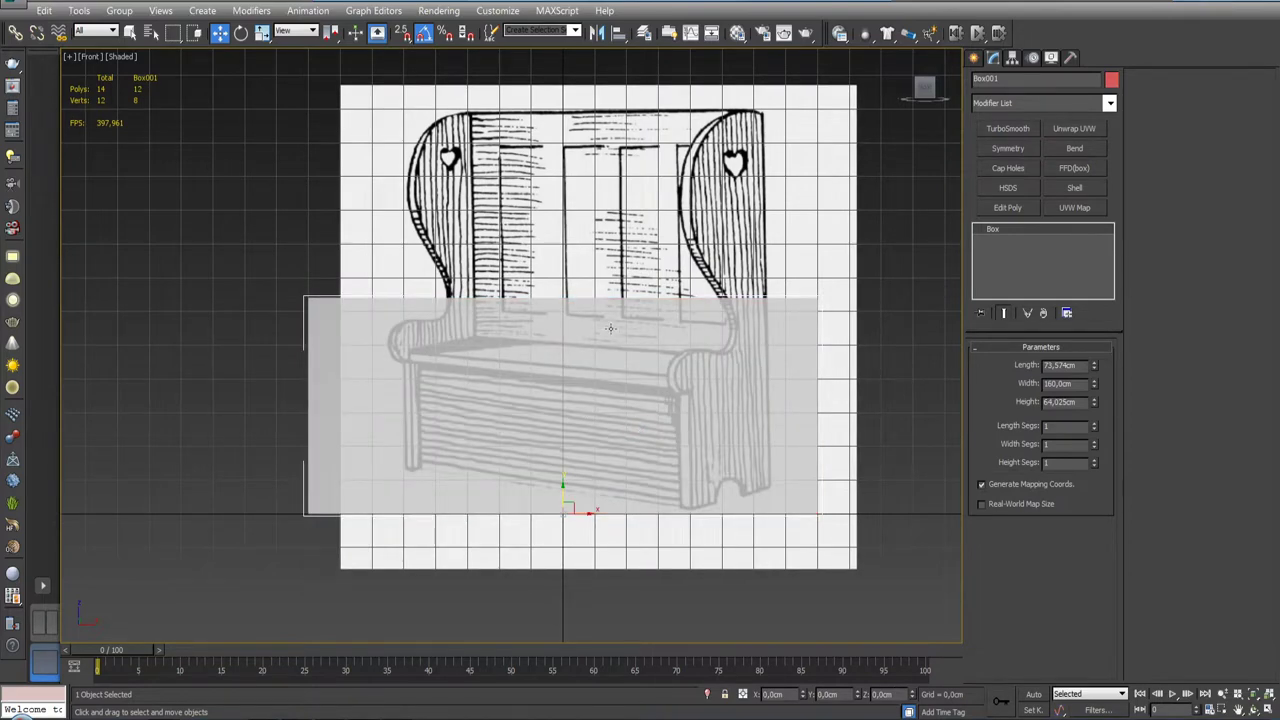
Step: Hide the grid and nudge the reference plane sideways and upward over the box
click(597, 256)
mouse_move(611, 315)
mouse_down()
mouse_move(600, 316)
mouse_move(614, 315)
mouse_up()
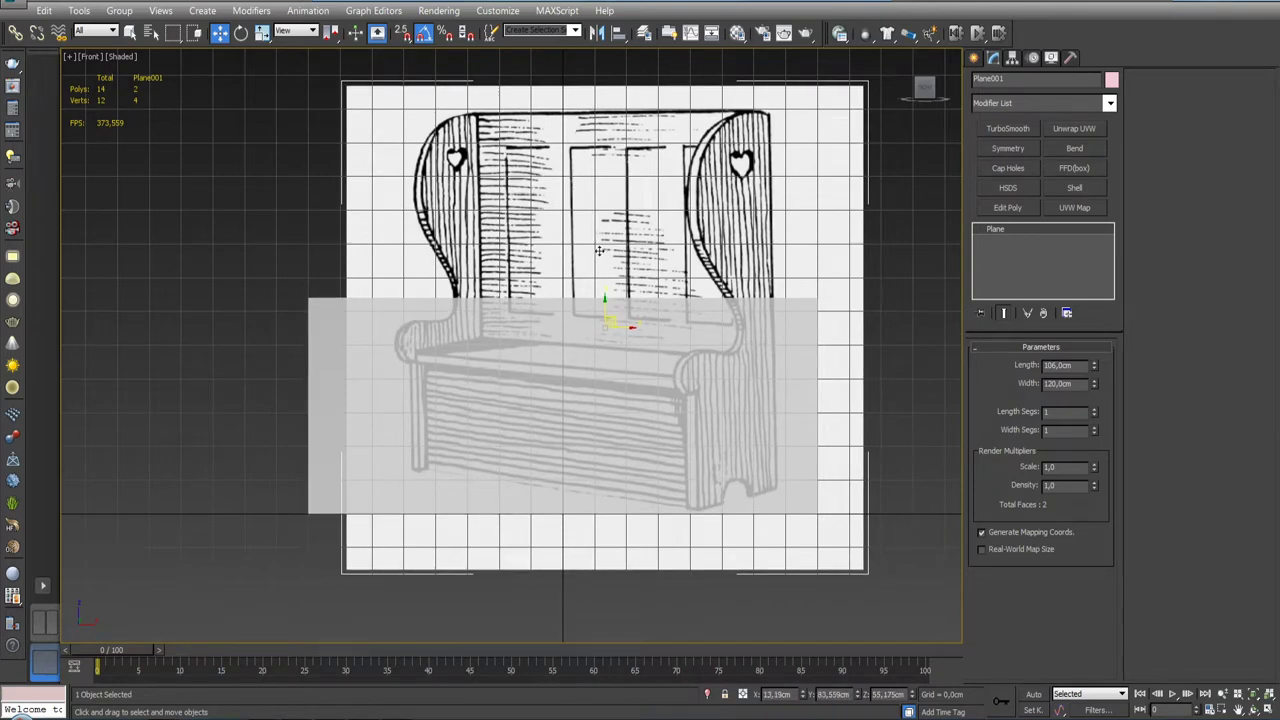
key(g)
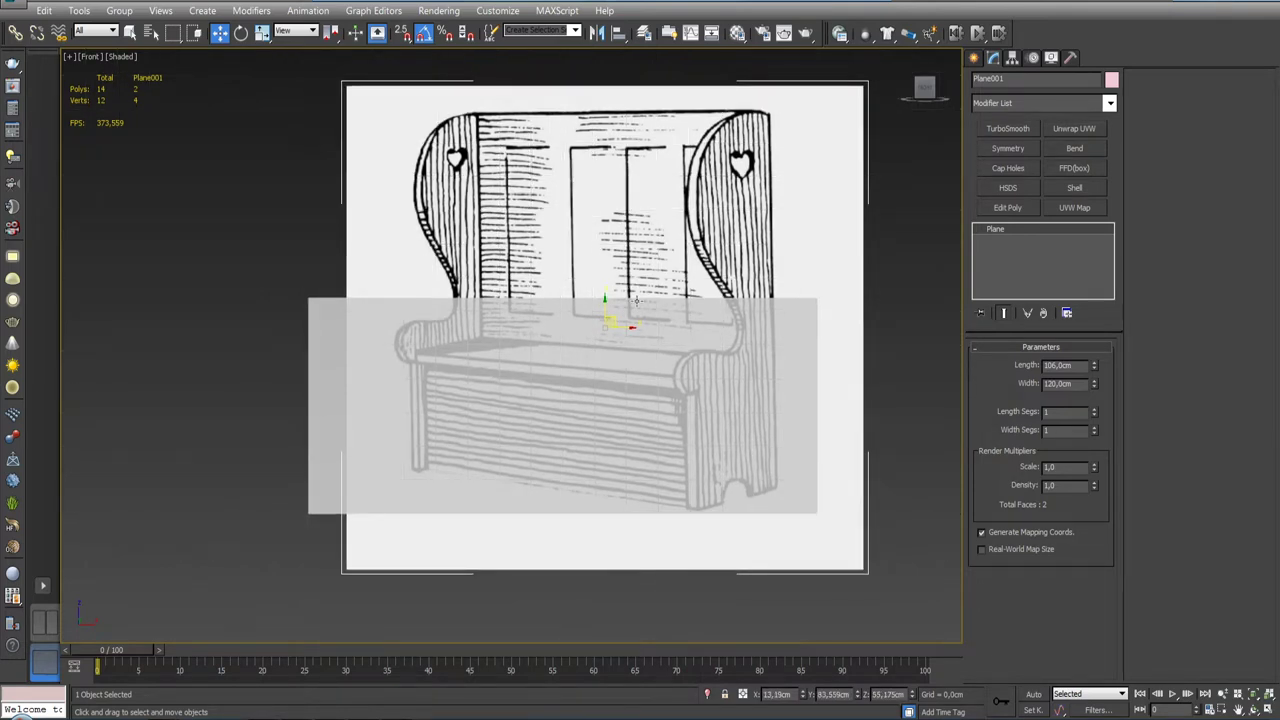
drag(613, 319, 616, 319)
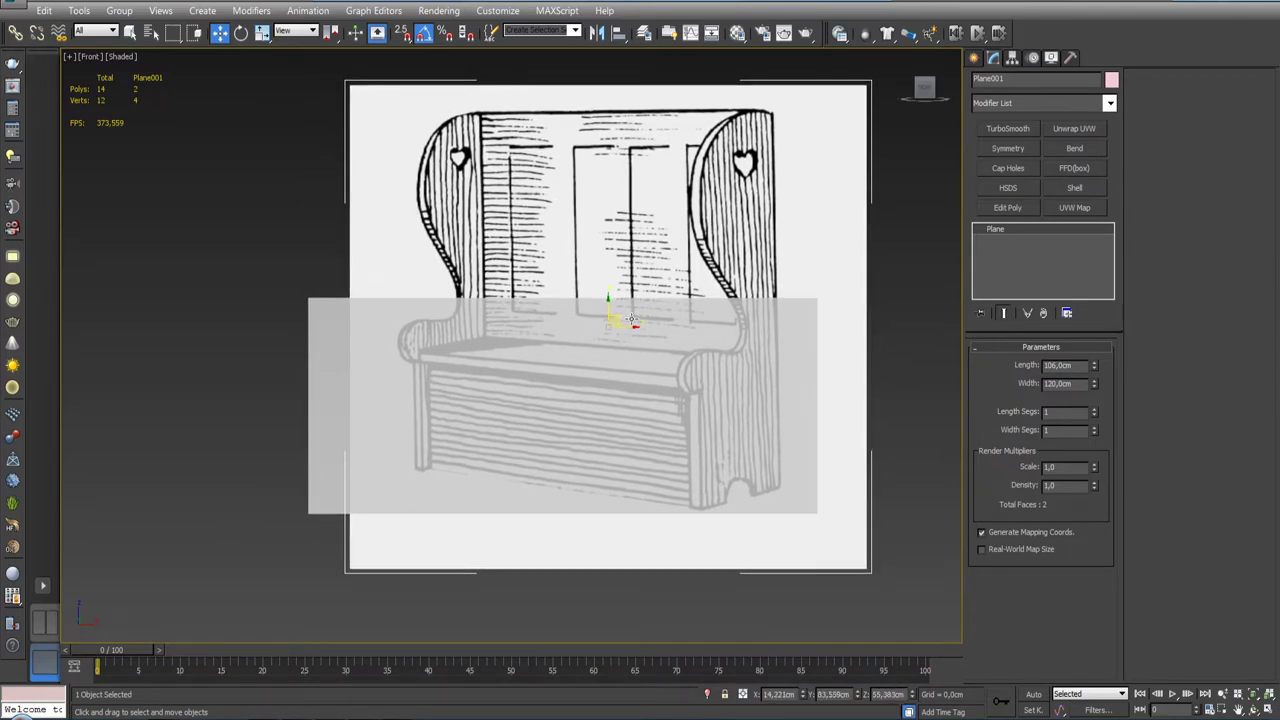
scroll(630, 315, up, 3)
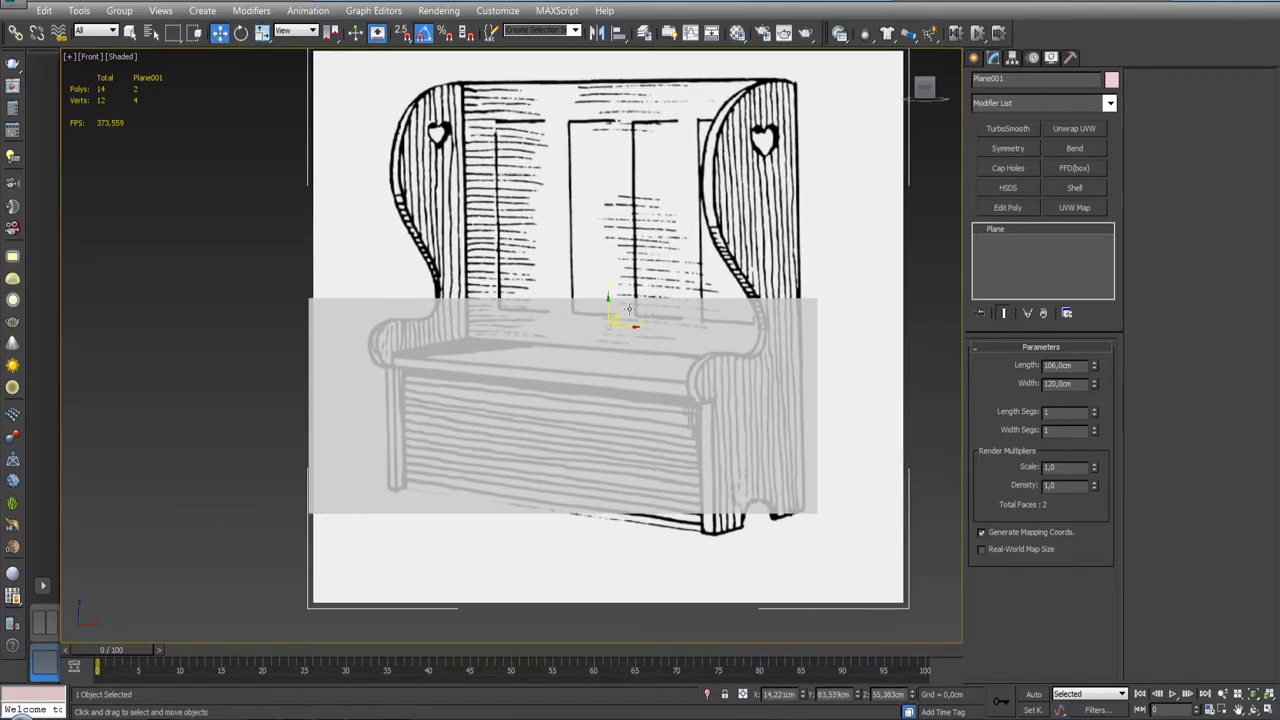
drag(616, 316, 614, 290)
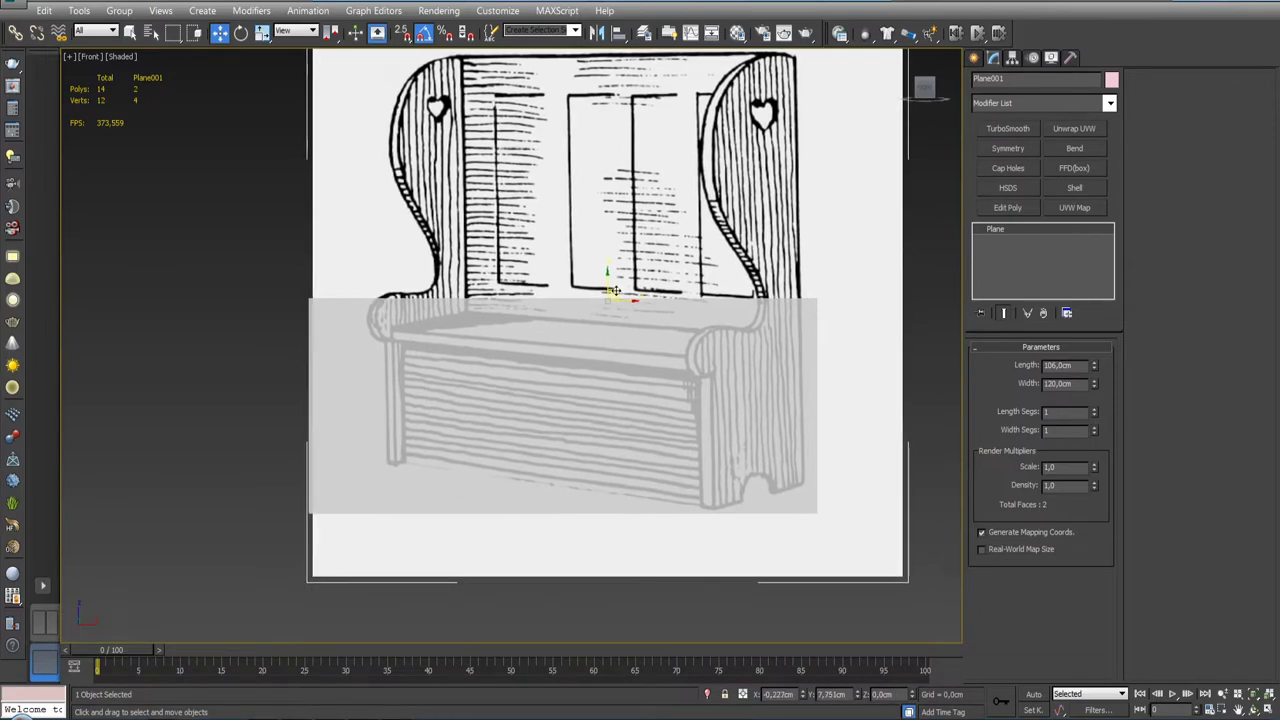
Step: Scale the reference plane up to about 228% and raise it to Z 79.2 cm
key(r)
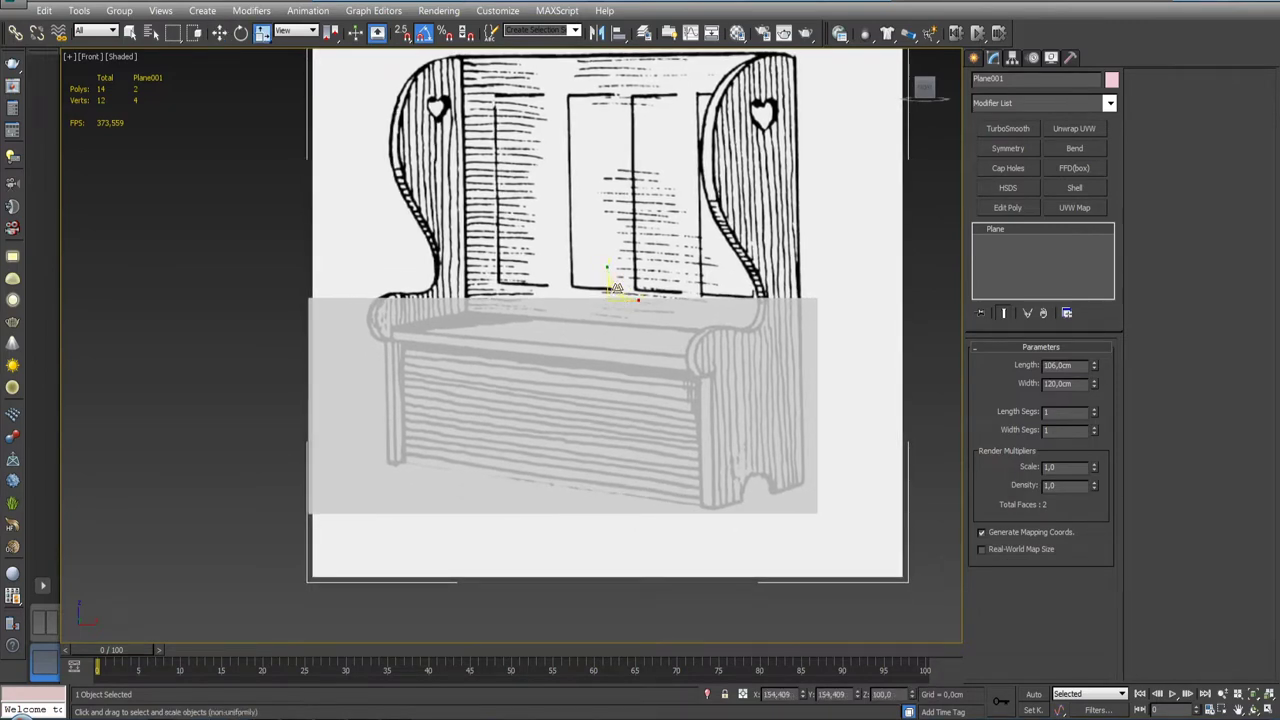
mouse_move(616, 289)
mouse_down()
mouse_move(629, 292)
mouse_move(601, 290)
mouse_up()
key(w)
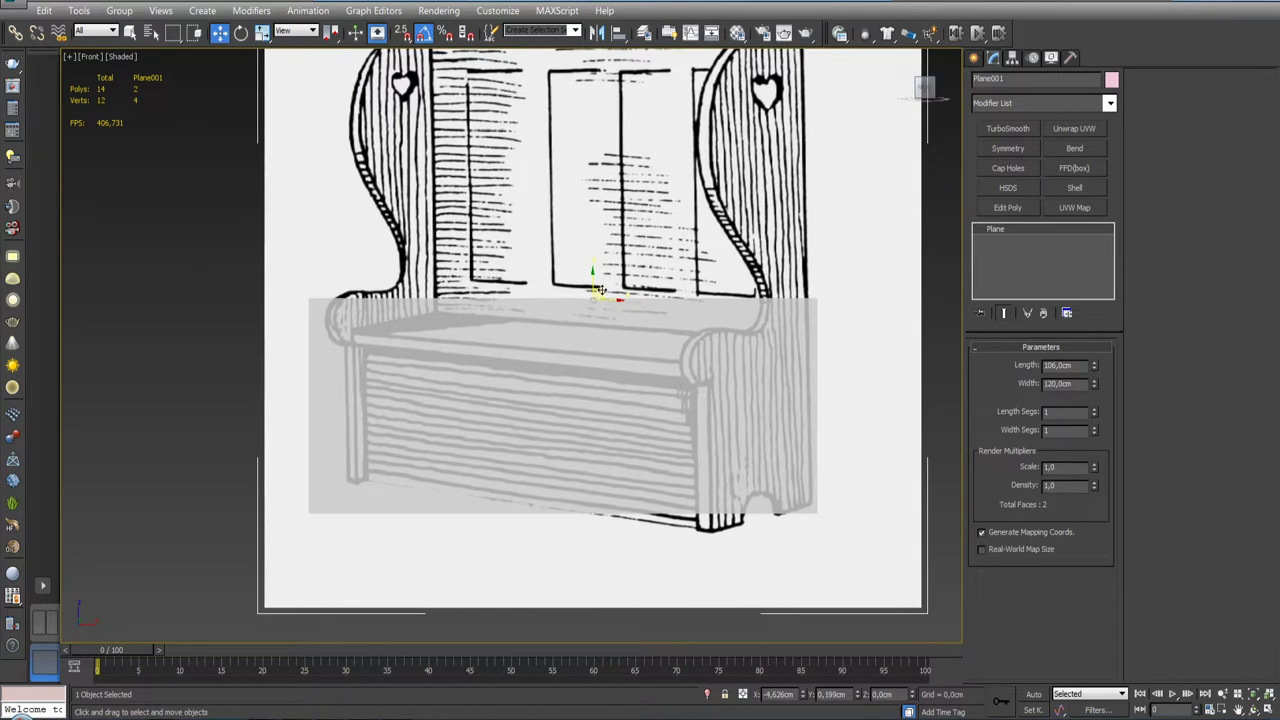
key(r)
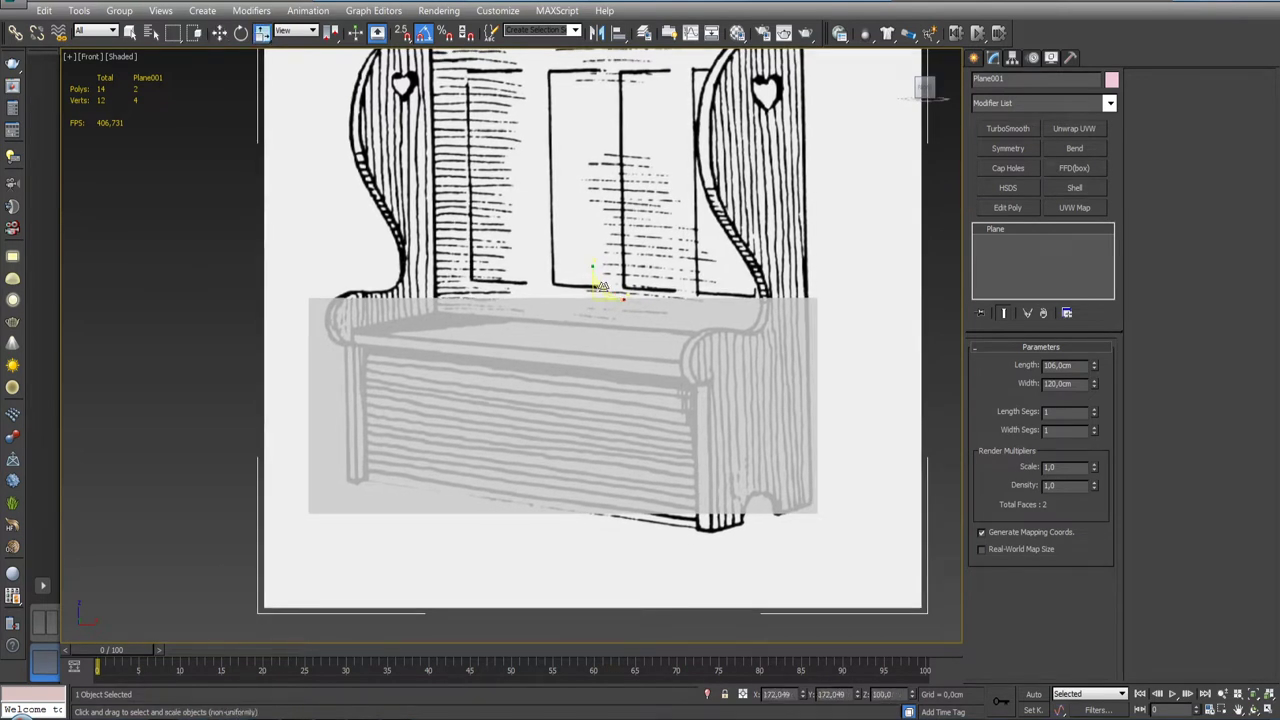
mouse_move(601, 287)
mouse_down()
mouse_move(657, 255)
mouse_move(648, 266)
mouse_up()
key(w)
key(r)
key(w)
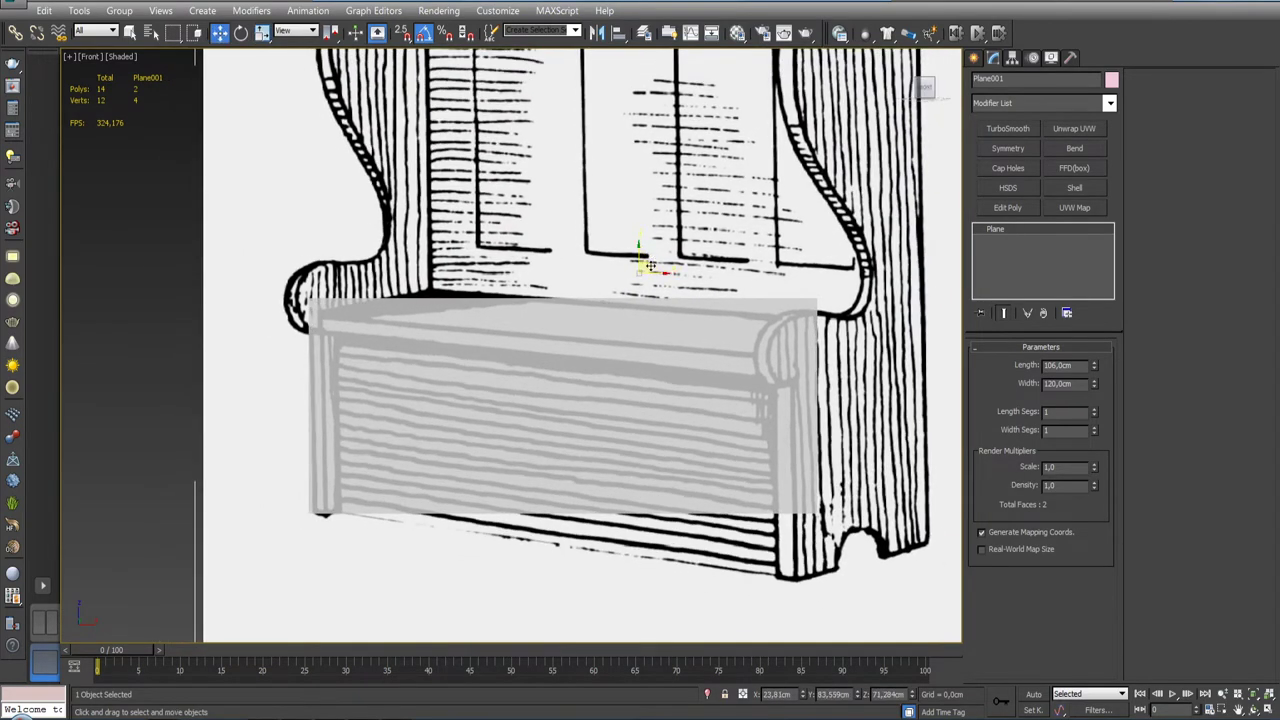
mouse_move(649, 266)
mouse_down()
mouse_move(668, 249)
mouse_move(660, 238)
mouse_up()
Step: Zoom and recentre the Front view on the bench and seat box
key(r)
key(w)
scroll(660, 263, down, 8)
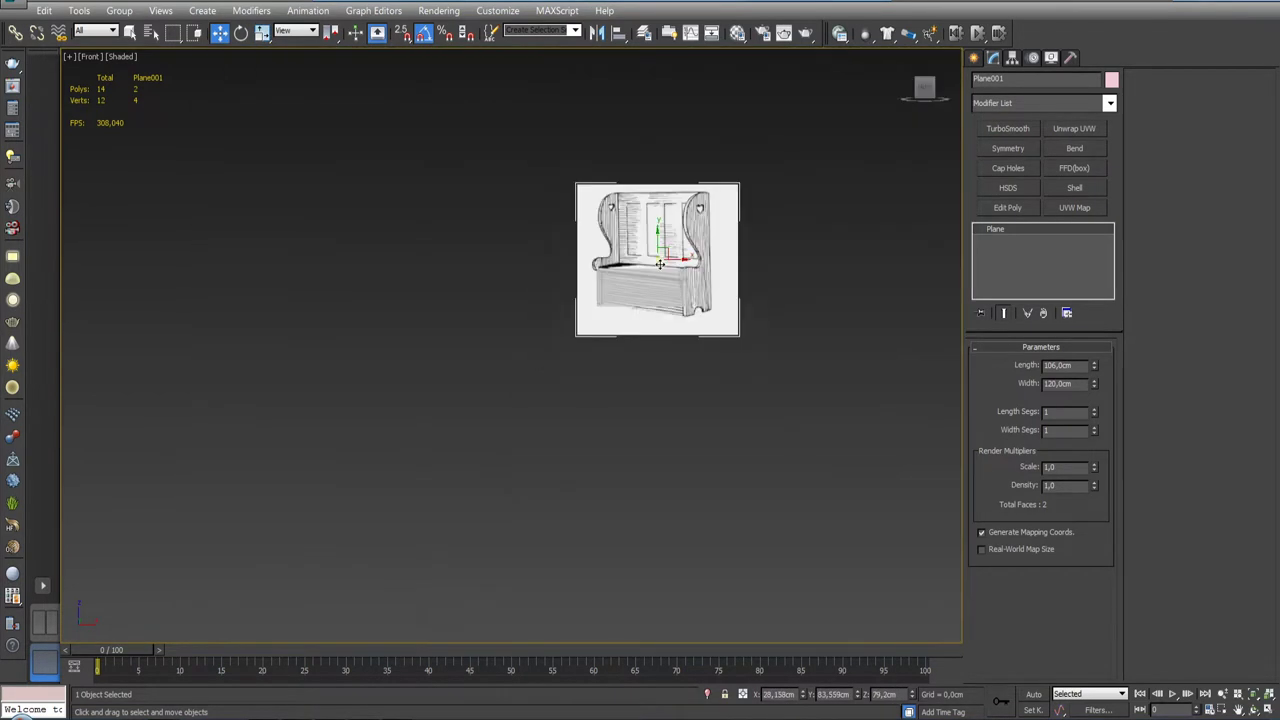
scroll(638, 300, up, 6)
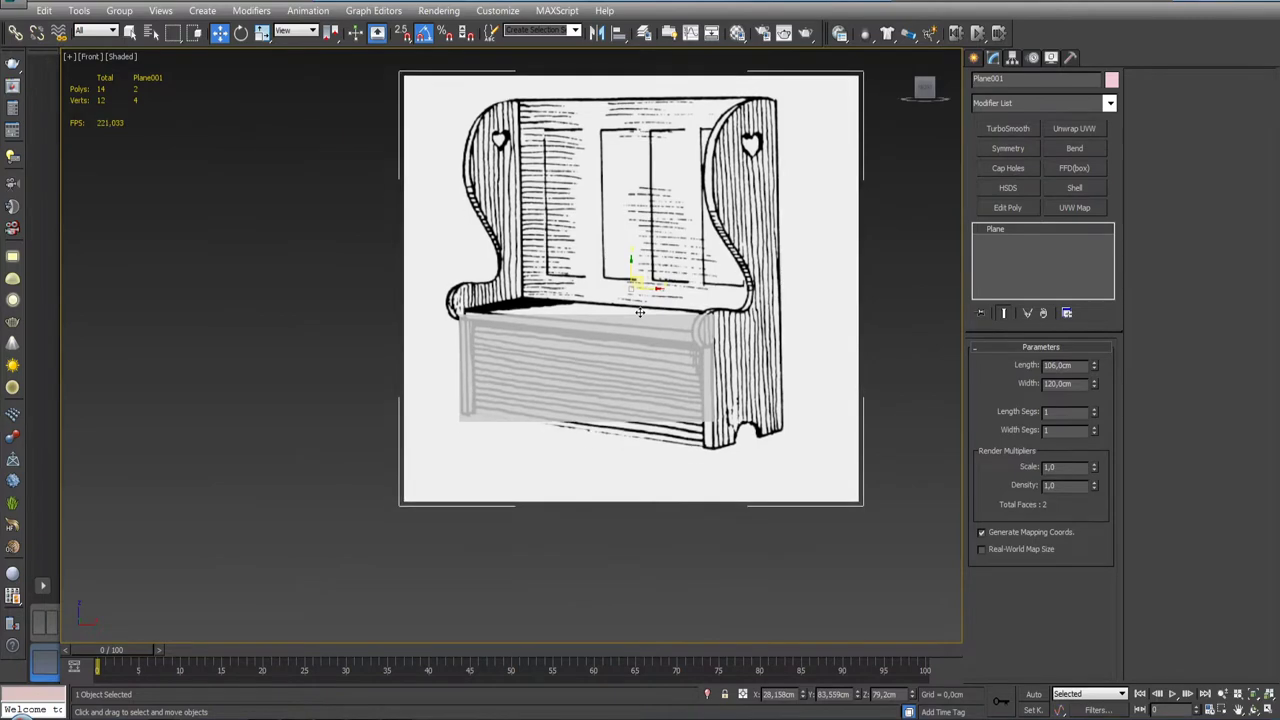
scroll(640, 312, down, 2)
scroll(639, 300, up, 2)
scroll(638, 293, up, 3)
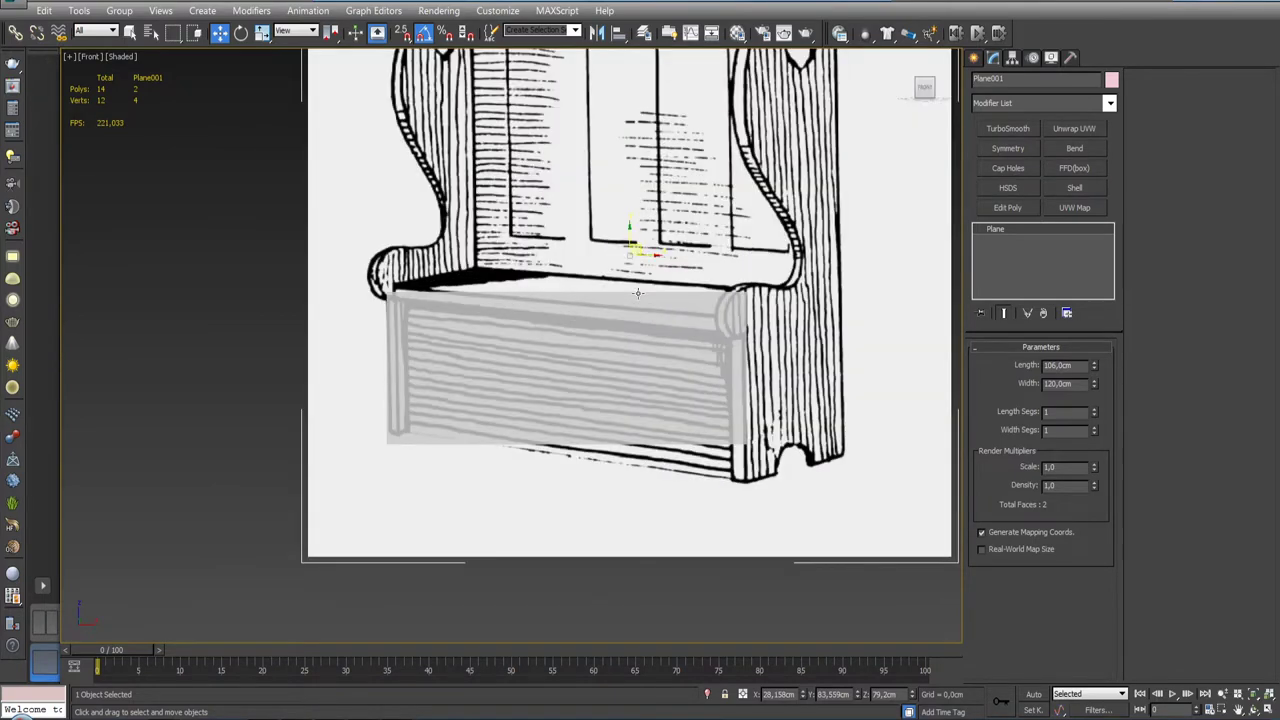
scroll(638, 293, down, 2)
scroll(638, 293, down, 2)
middle_drag(640, 330, 640, 370)
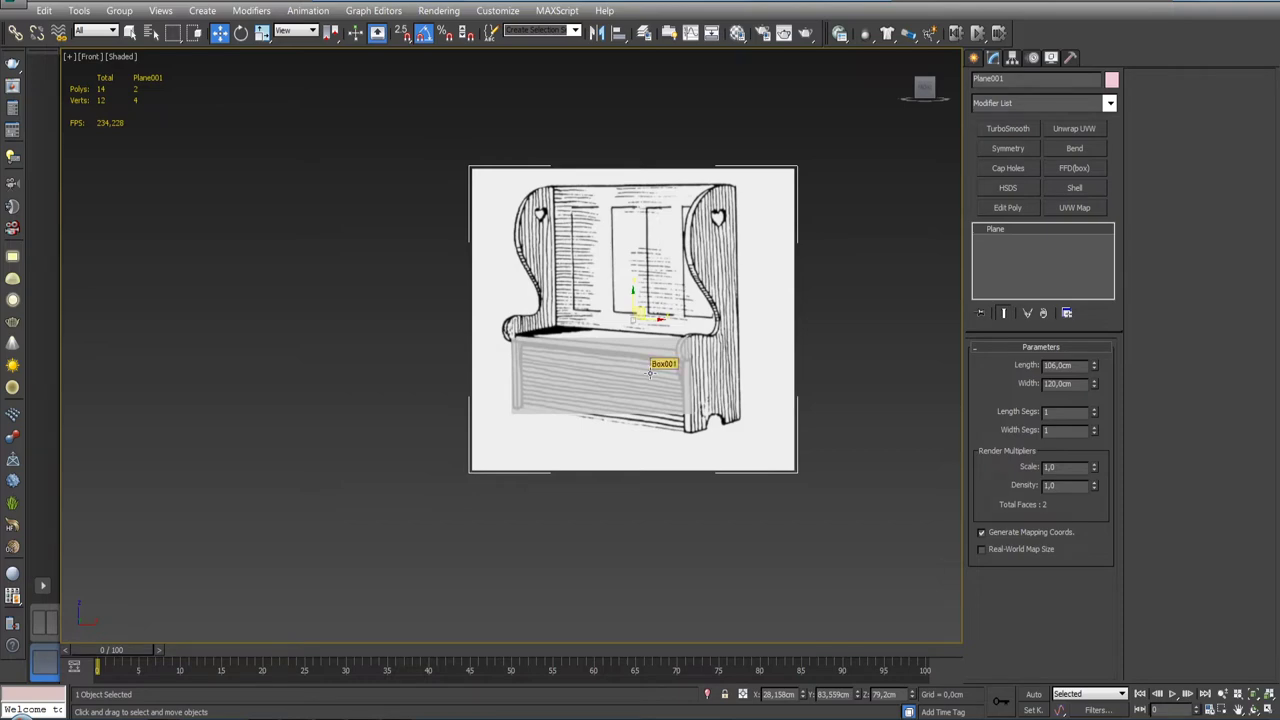
Step: Turn the grid back on, select Box001 and check its top against the drawn seat
key(g)
scroll(640, 368, up, 5)
scroll(620, 363, up, 3)
click(610, 361)
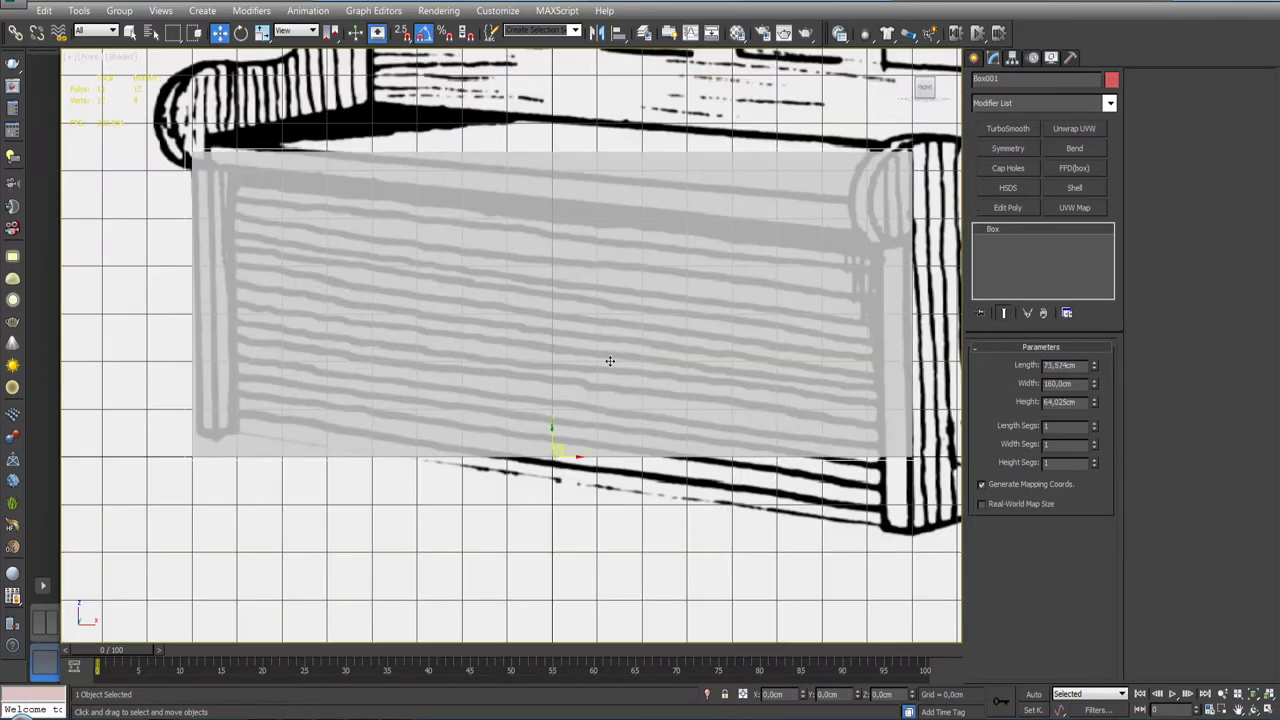
scroll(610, 361, down, 3)
scroll(646, 280, down, 2)
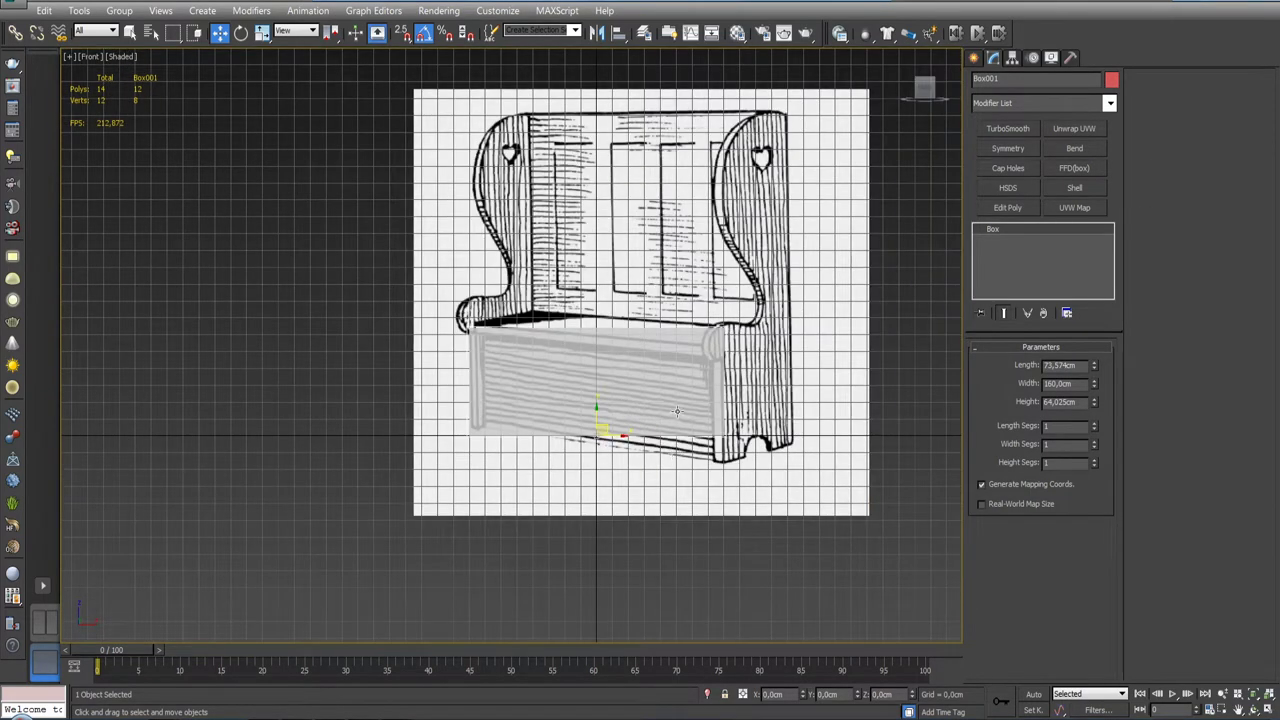
middle_drag(677, 411, 633, 409)
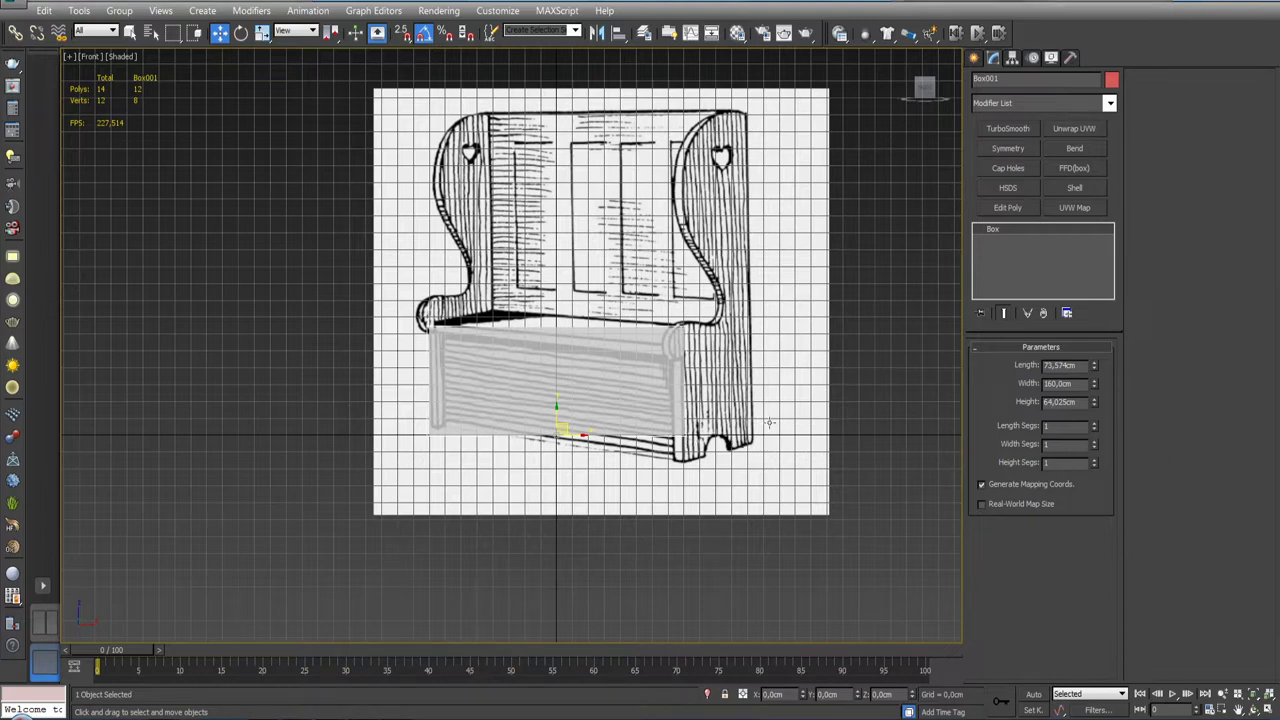
middle_drag(770, 423, 770, 463)
Step: Select the sketch plane, hide the grid and recentre the Front view on the bench
click(633, 306)
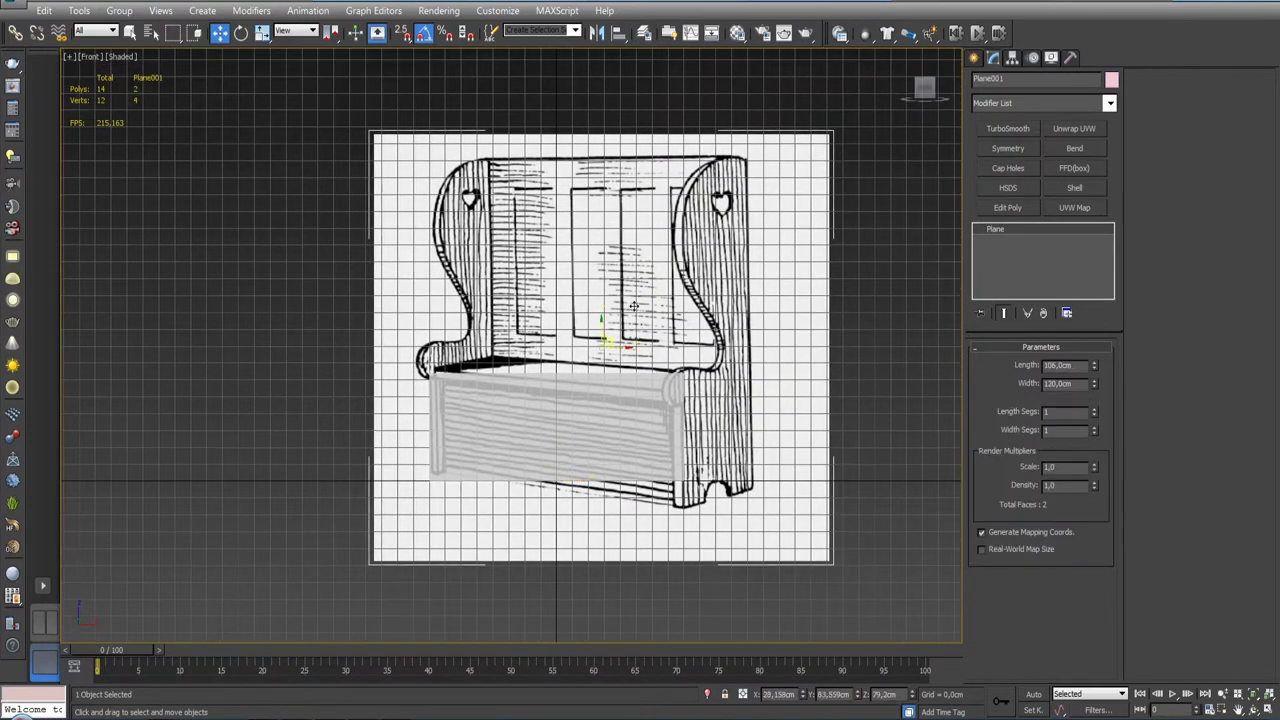
key(g)
scroll(637, 364, down, 2)
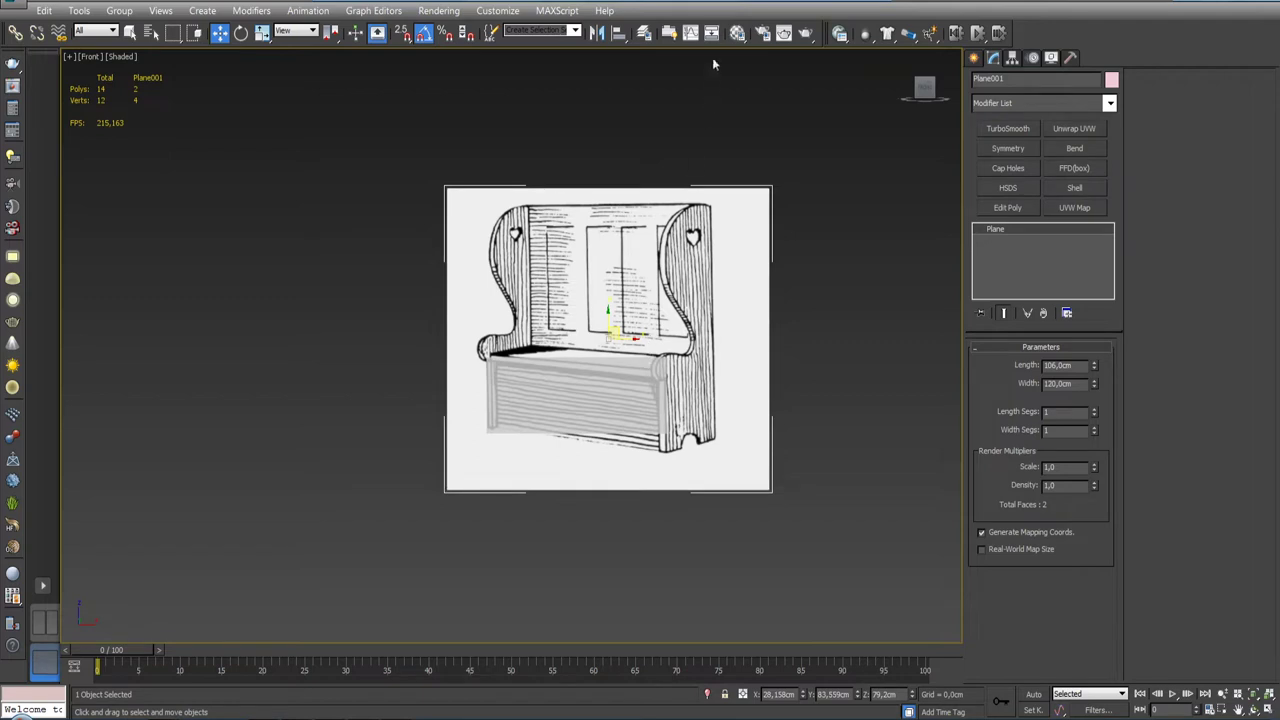
mouse_move(673, 333)
middle_down()
mouse_move(653, 355)
mouse_move(640, 320)
middle_up()
scroll(622, 335, up, 3)
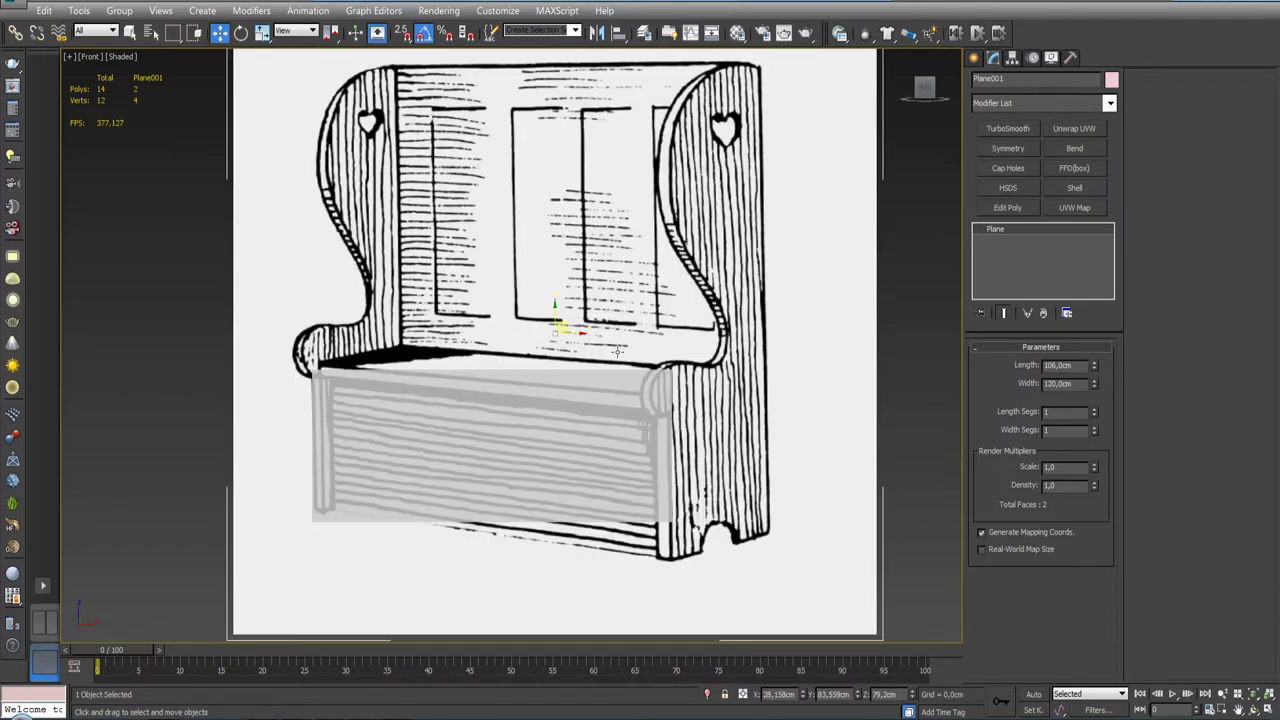
scroll(590, 322, down, 4)
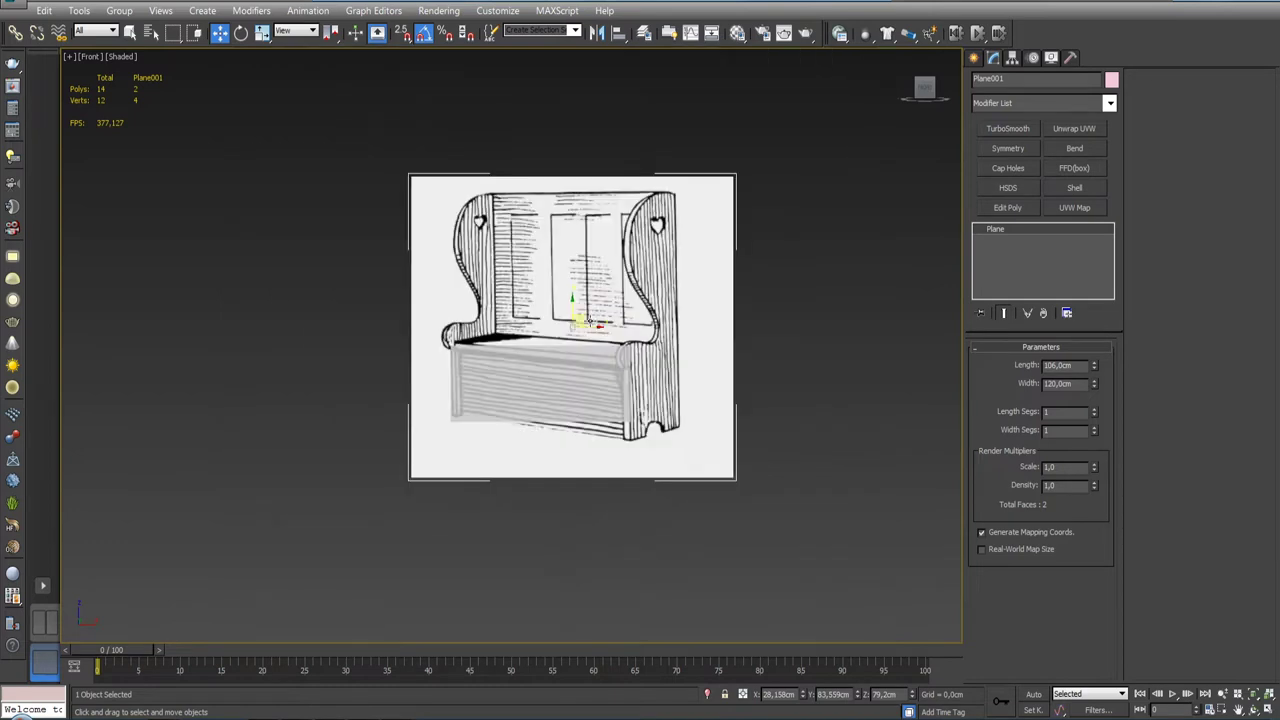
scroll(591, 350, up, 2)
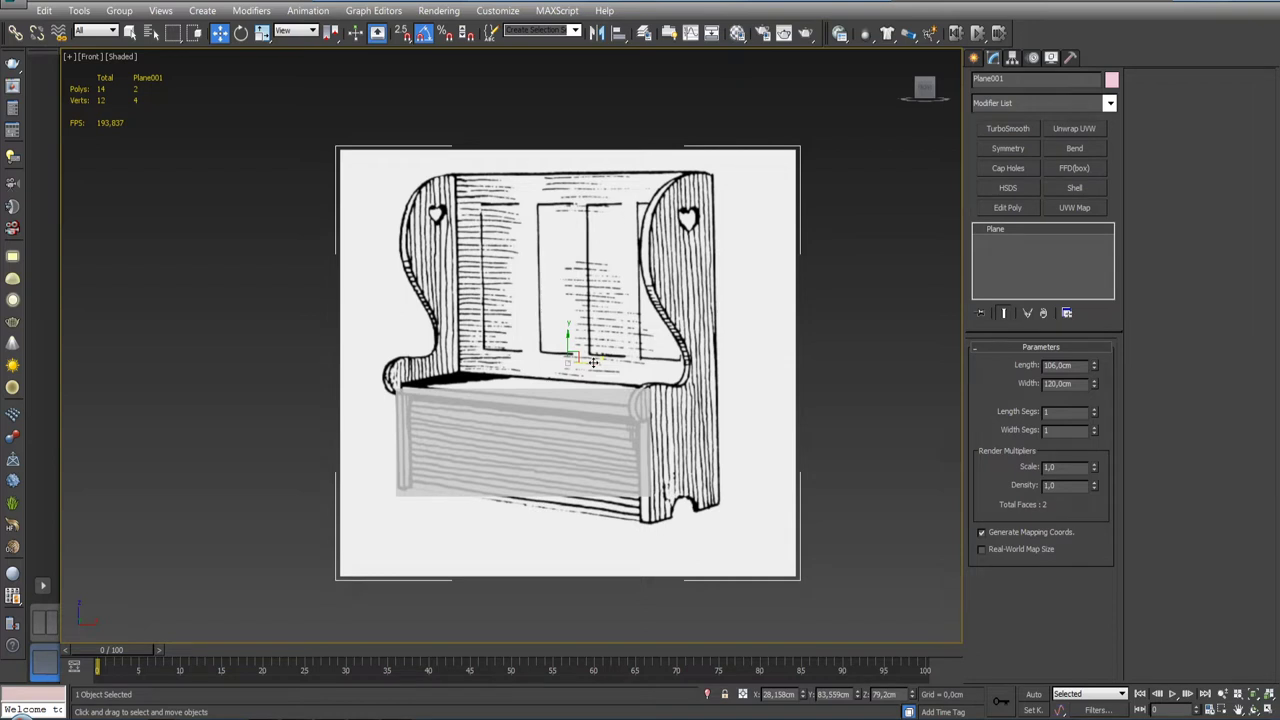
Step: Move Box001 left off the drawing to X -256.924 cm
drag(596, 362, 255, 360)
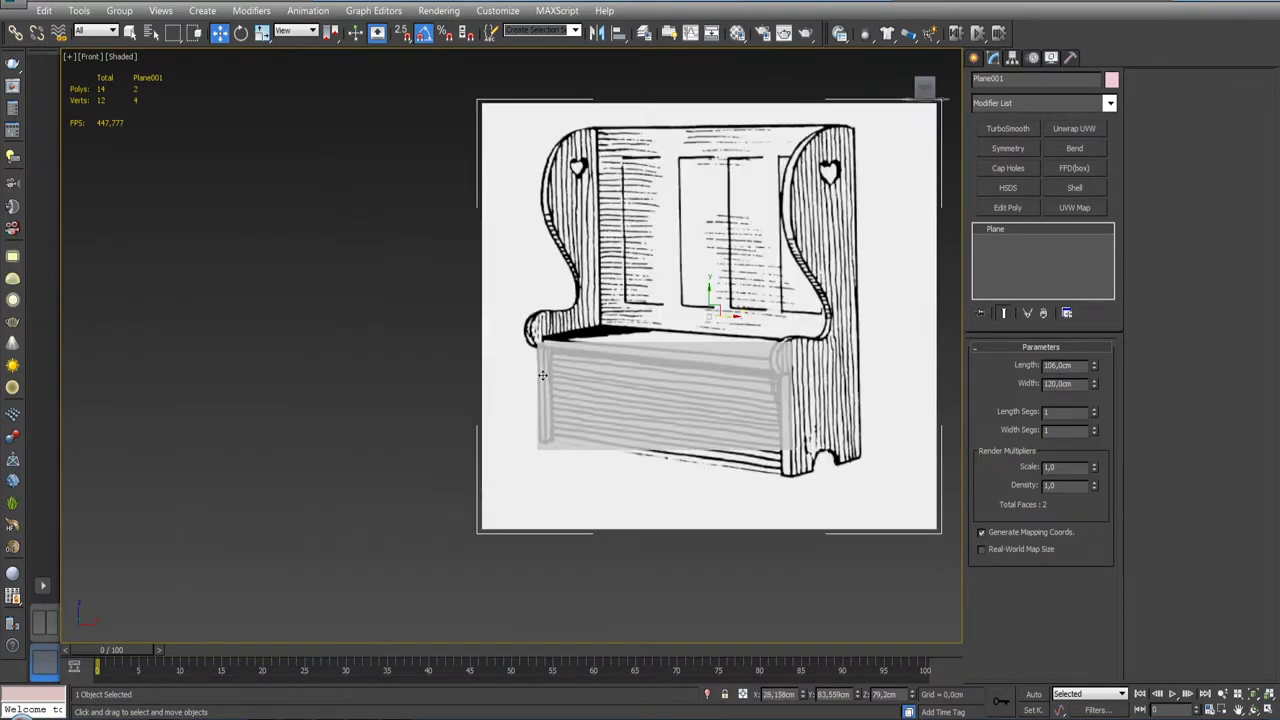
click(668, 388)
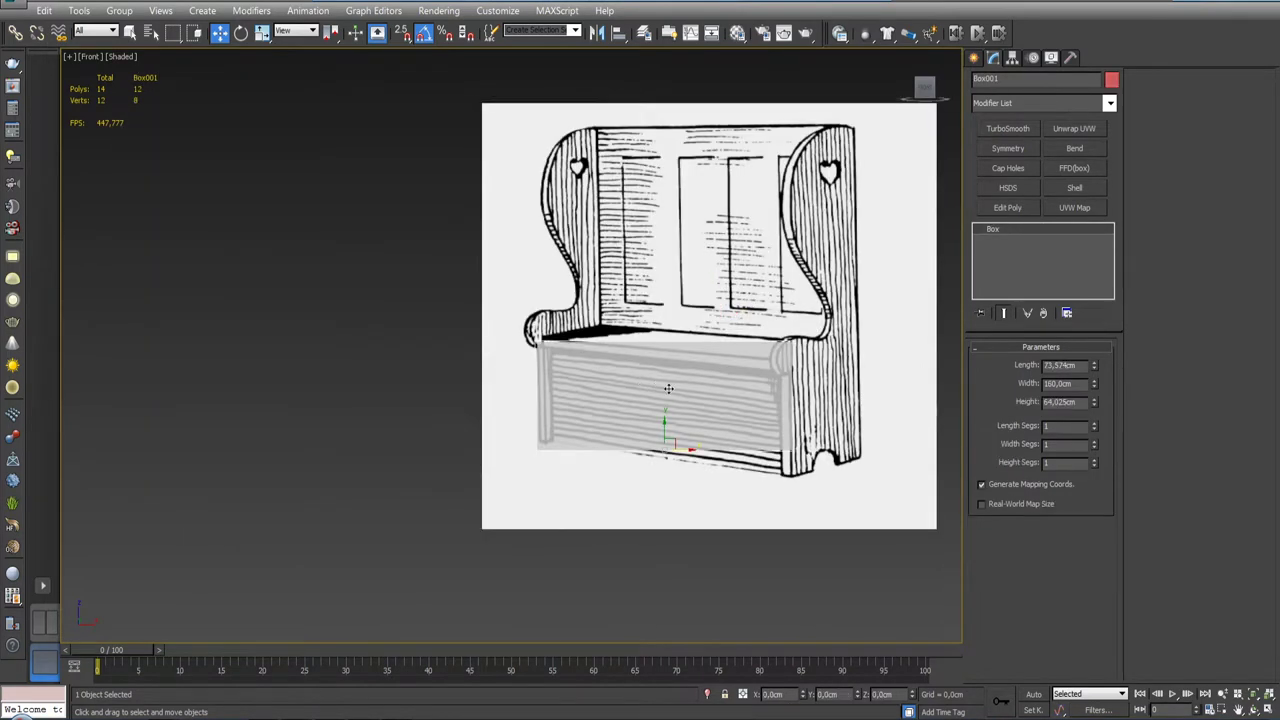
drag(688, 451, 275, 445)
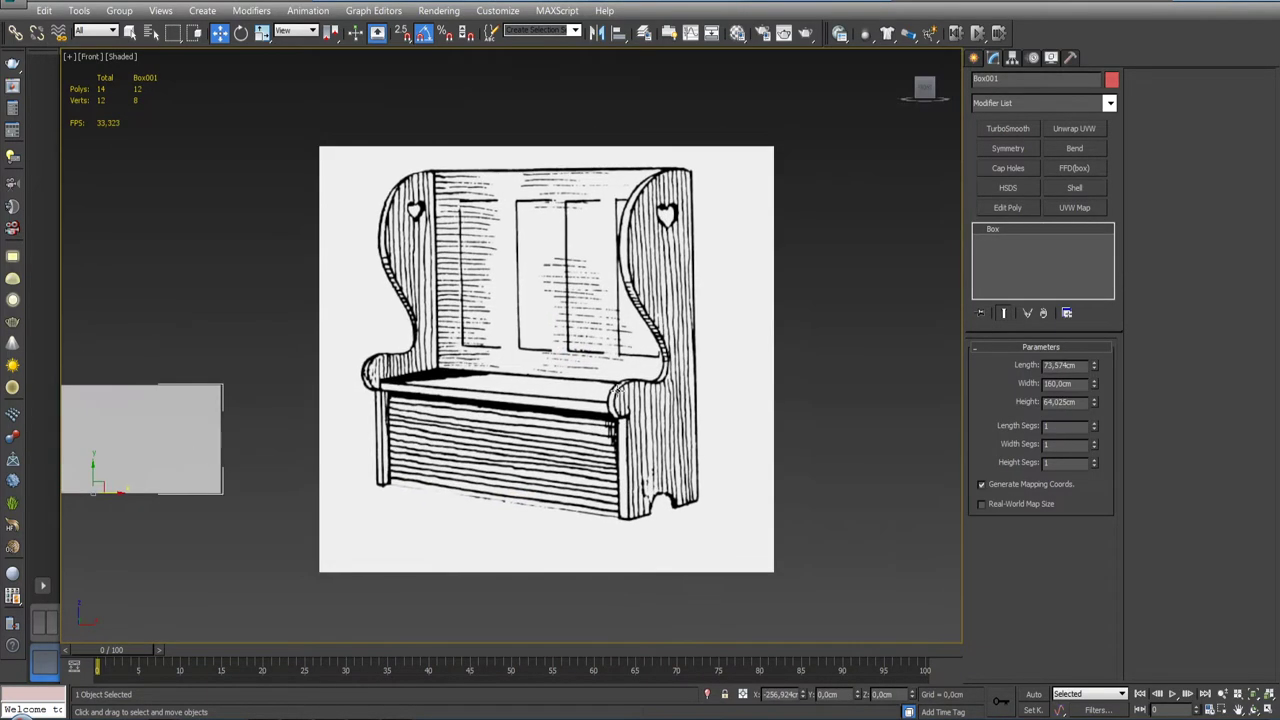
Step: Choose the Line tool under Create > Shapes > Splines
click(977, 60)
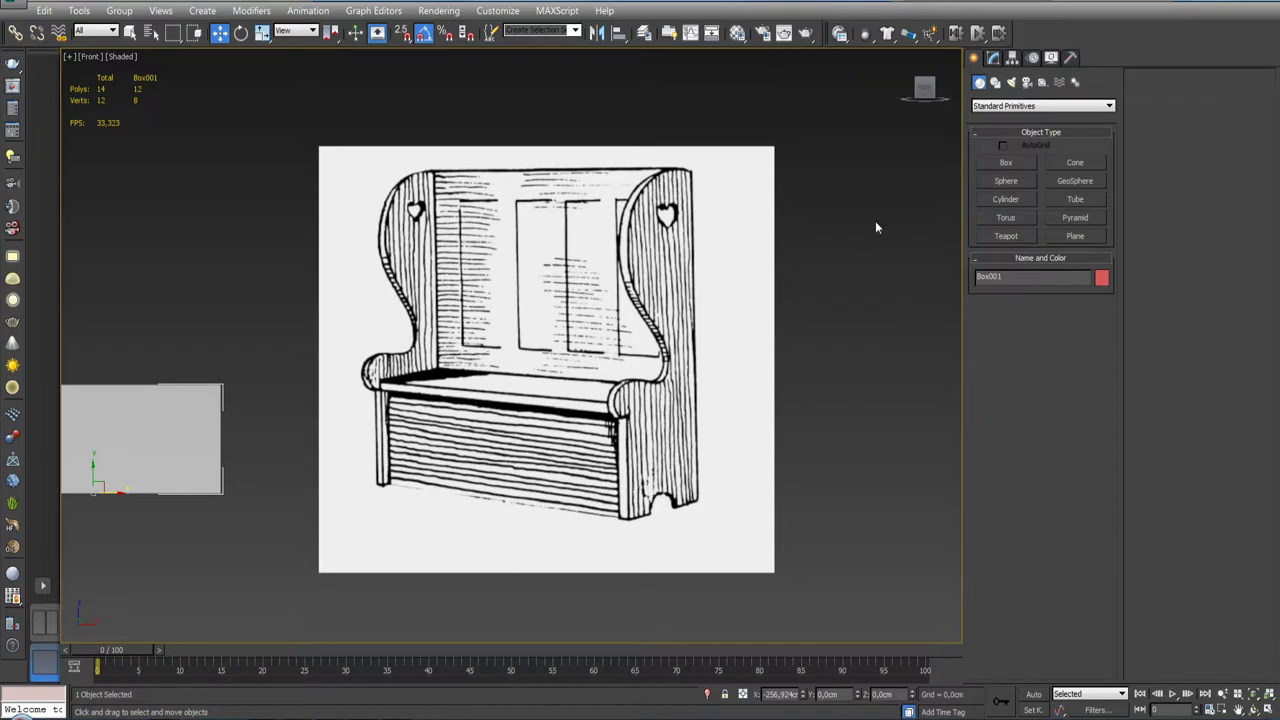
click(996, 82)
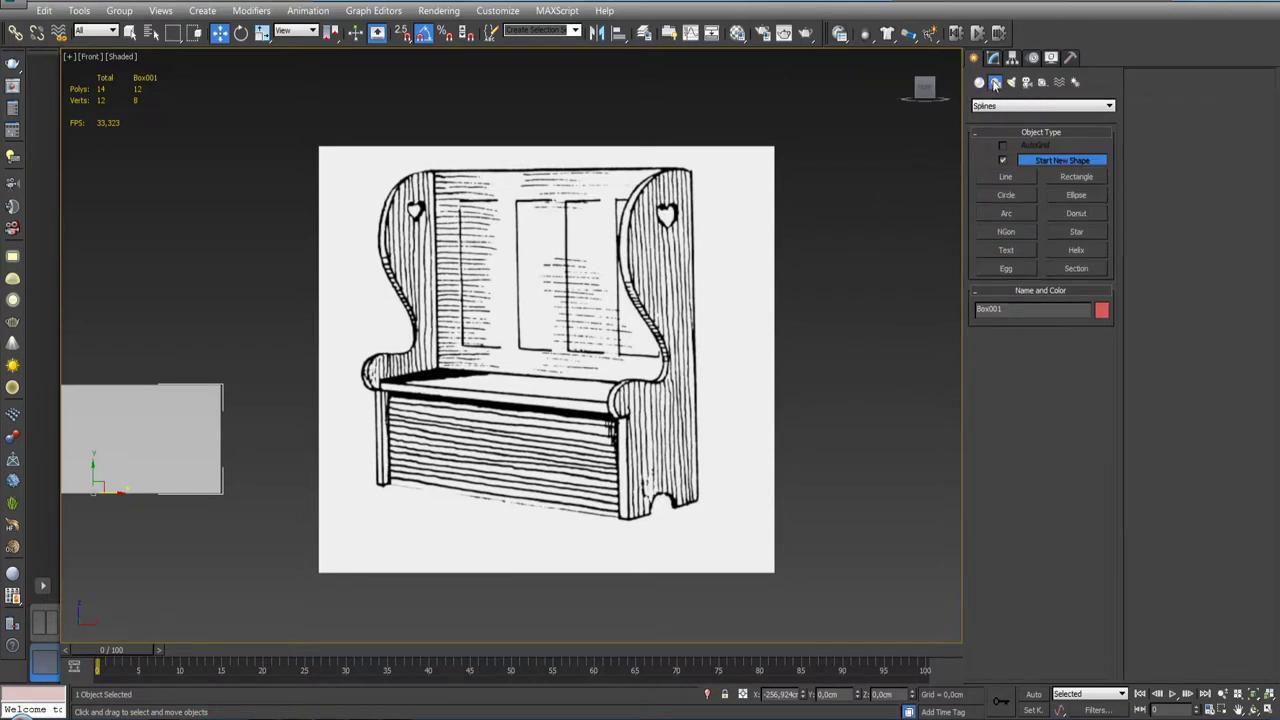
click(997, 177)
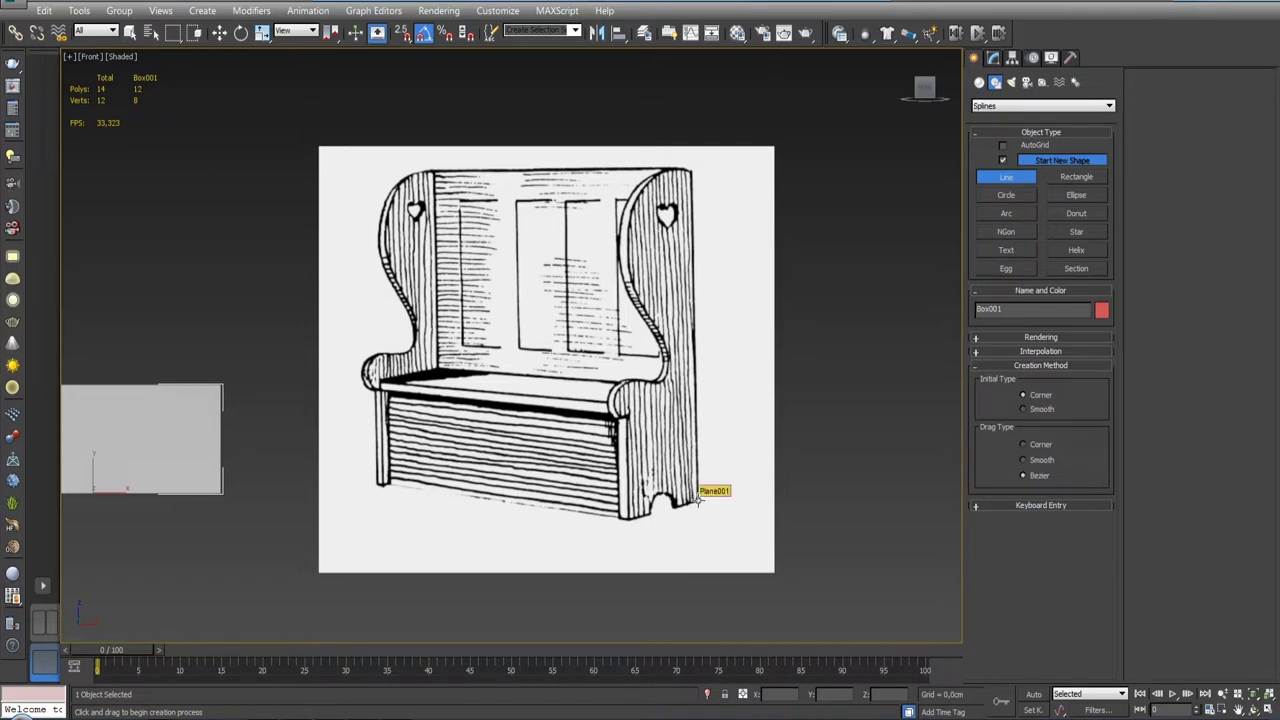
Step: Begin the side-panel outline at the bench foot, tracing along the foot to the seat's front corner
middle_drag(698, 500, 707, 477)
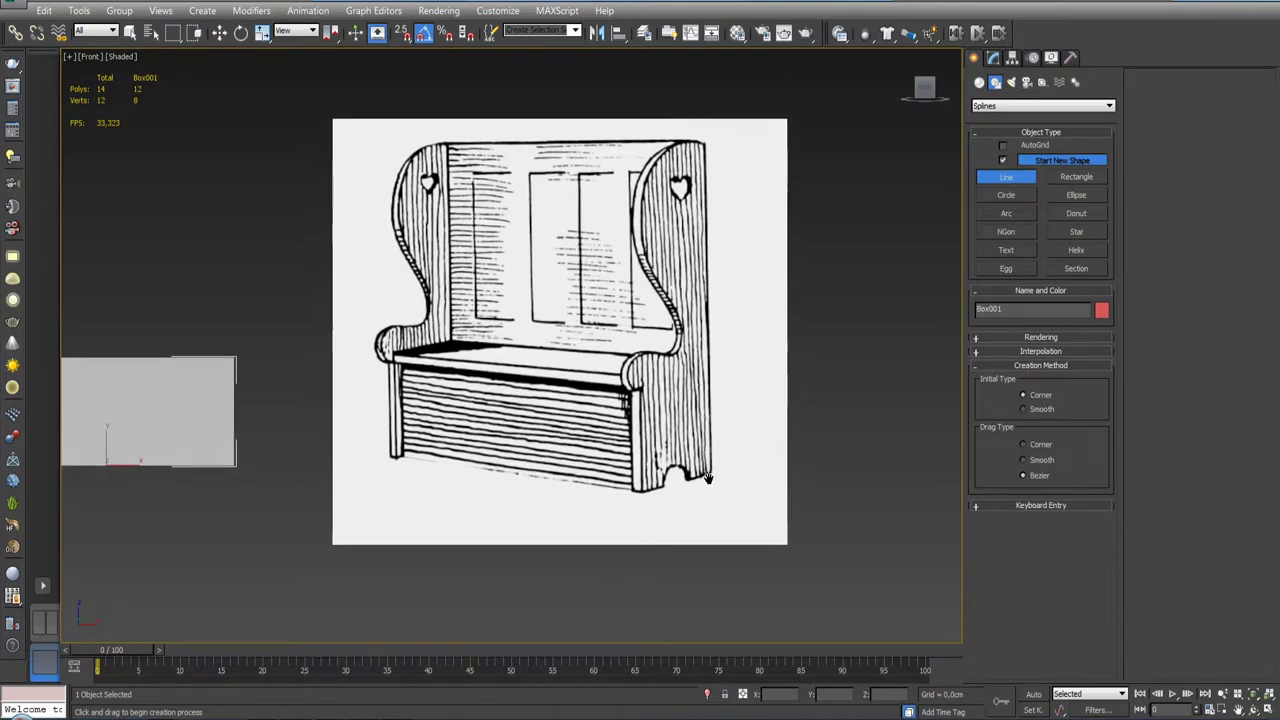
scroll(707, 477, up, 3)
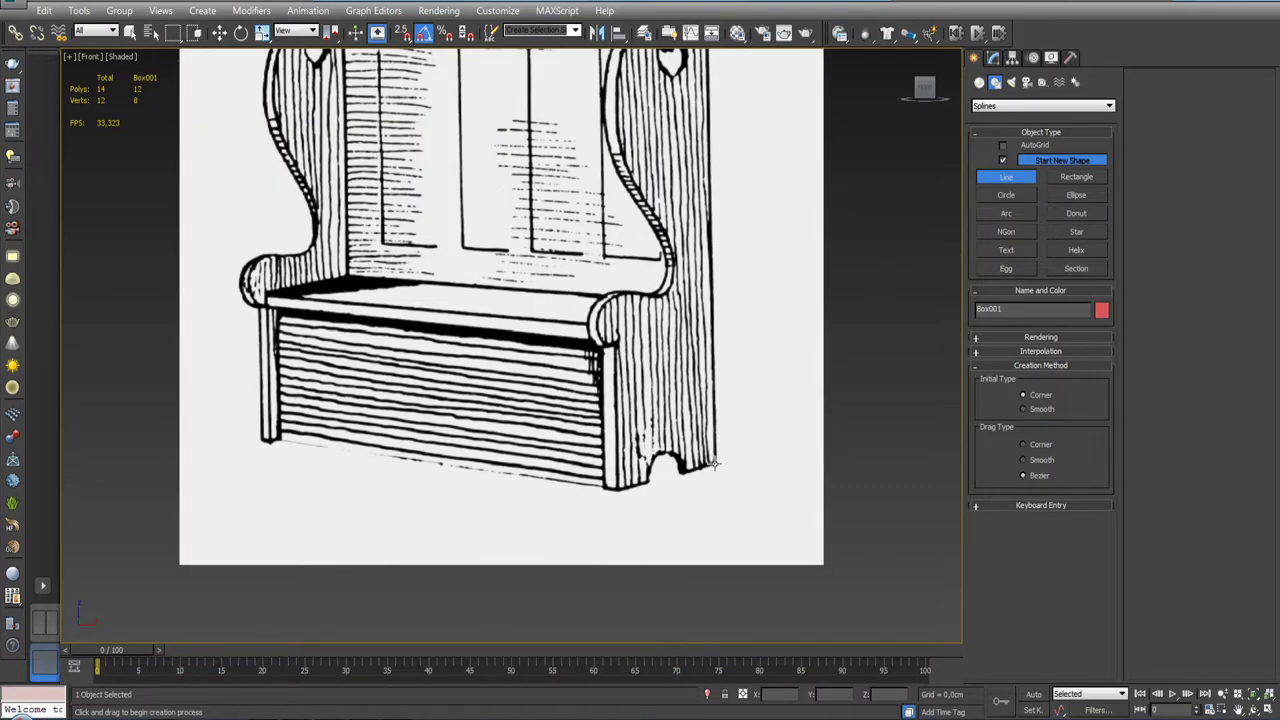
click(714, 463)
key(g)
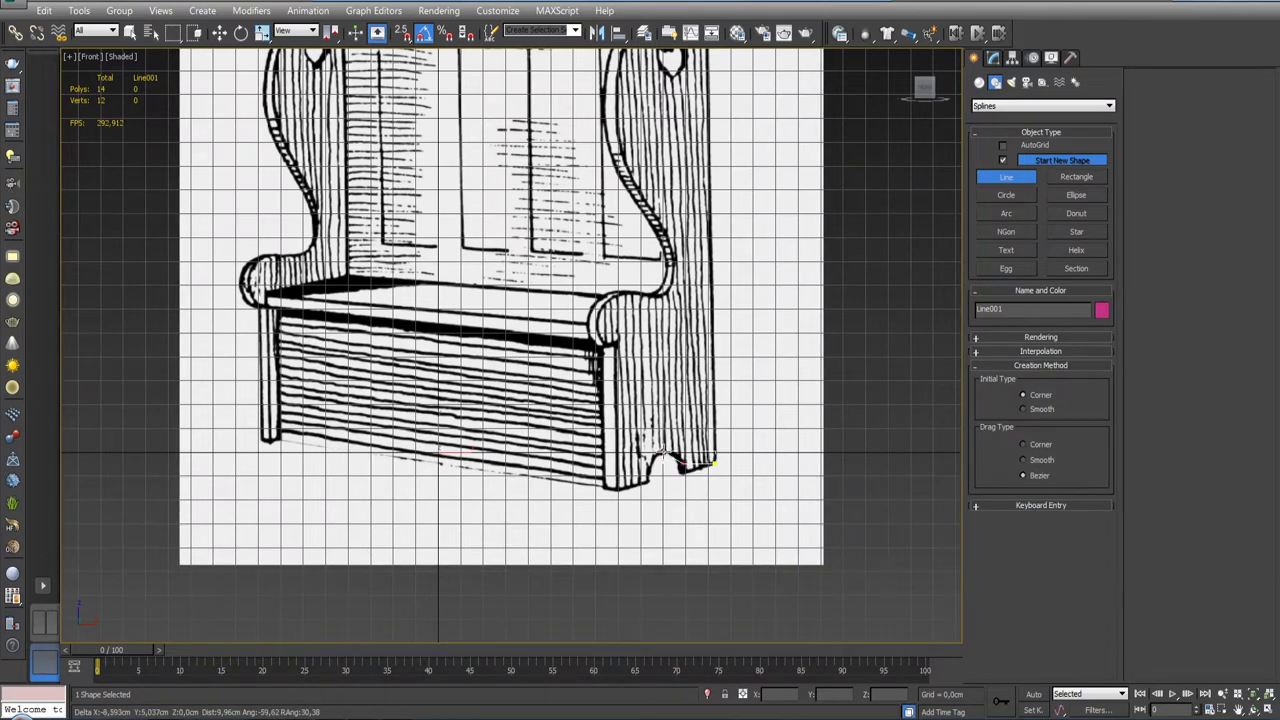
key(g)
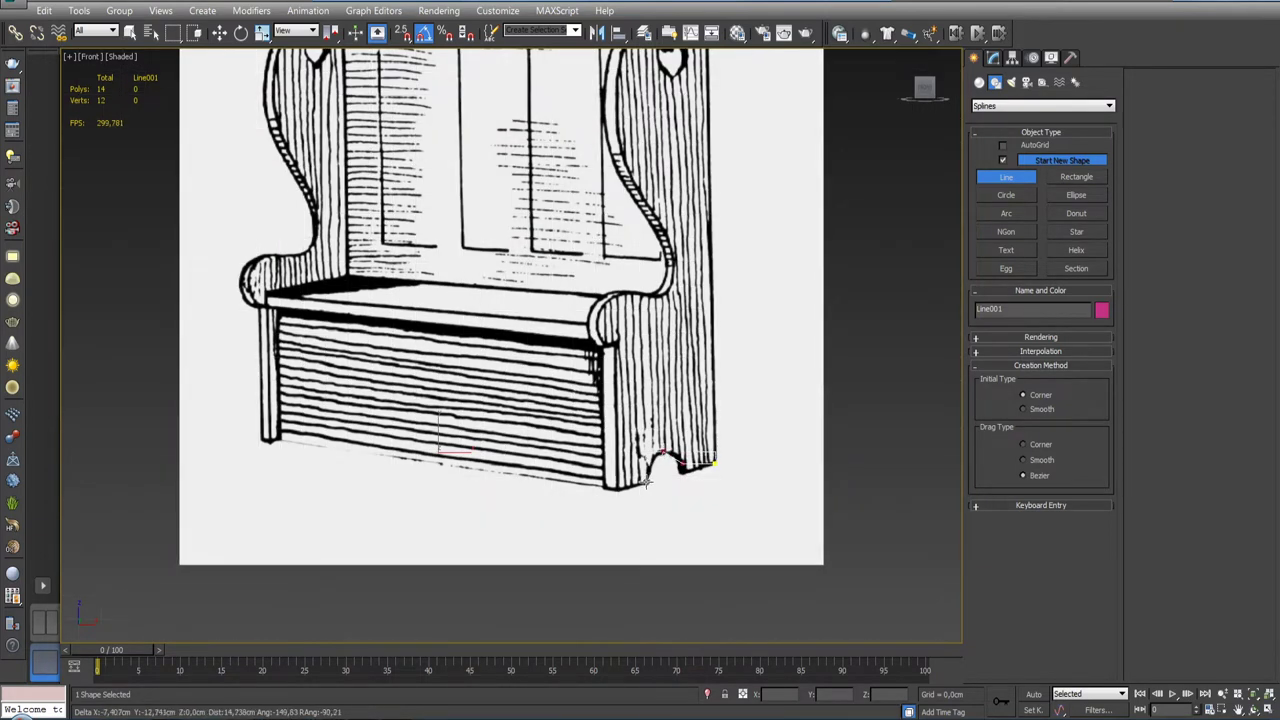
click(648, 477)
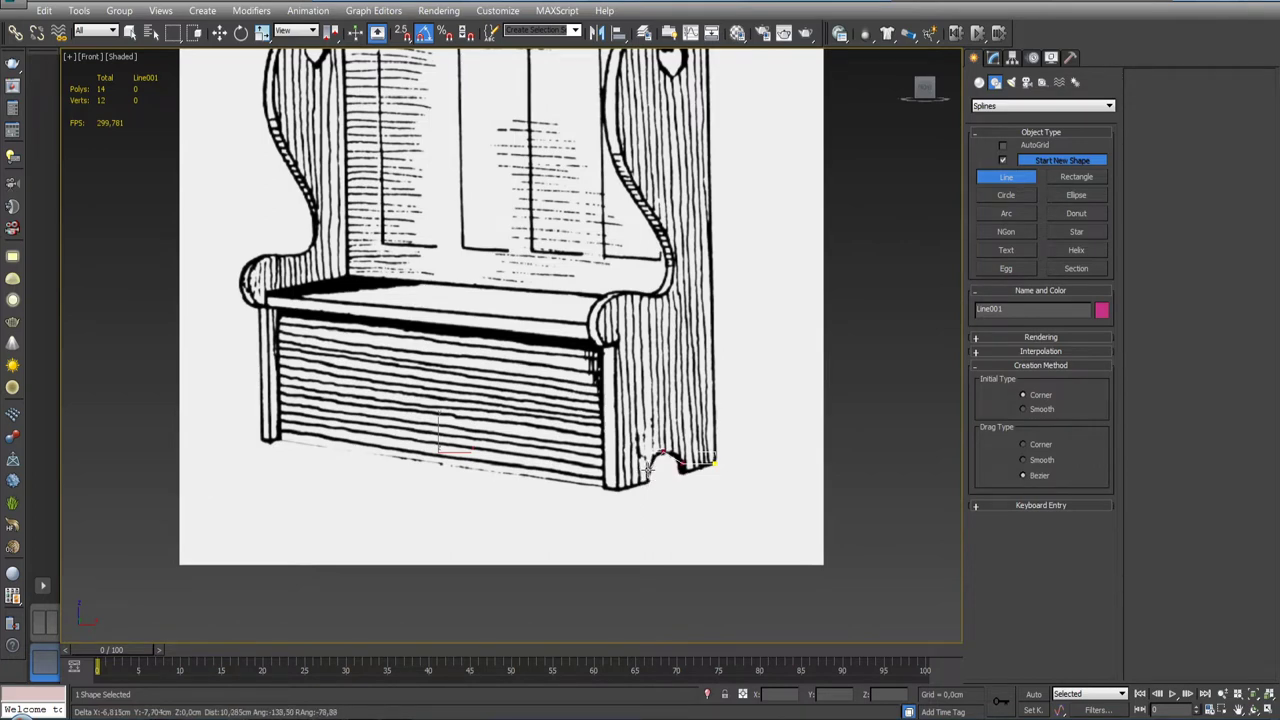
key(g)
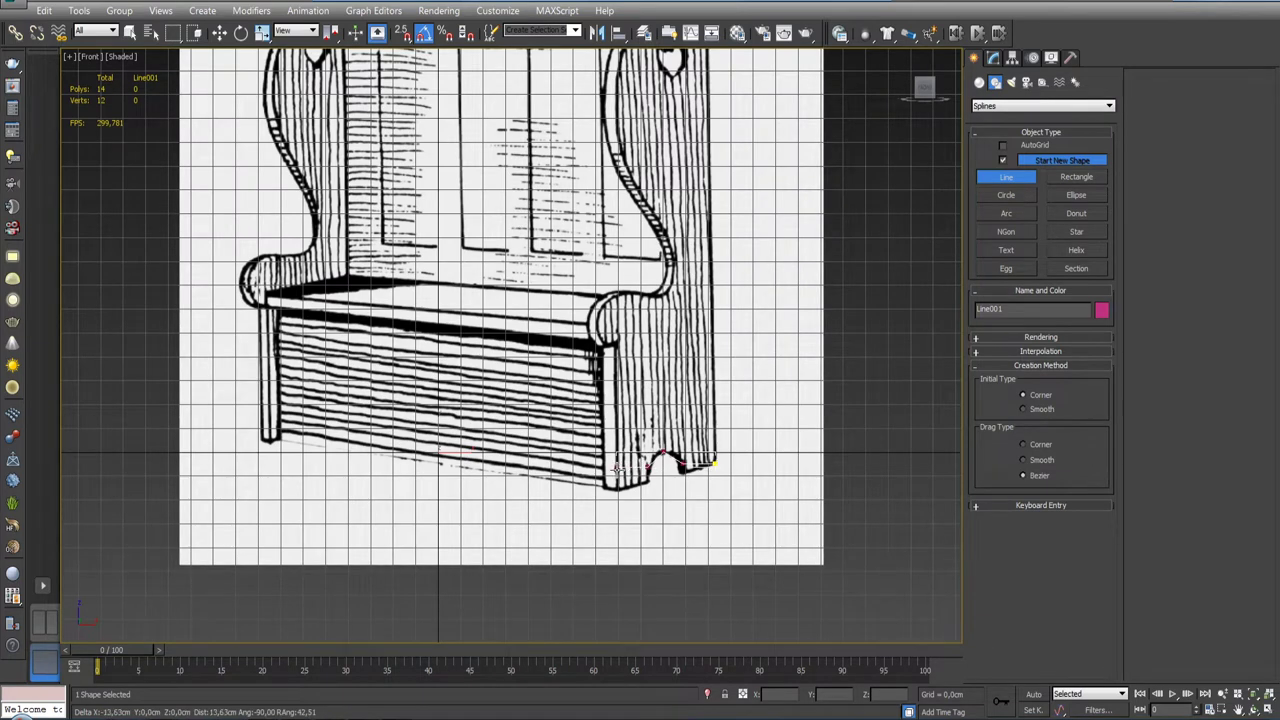
click(617, 468)
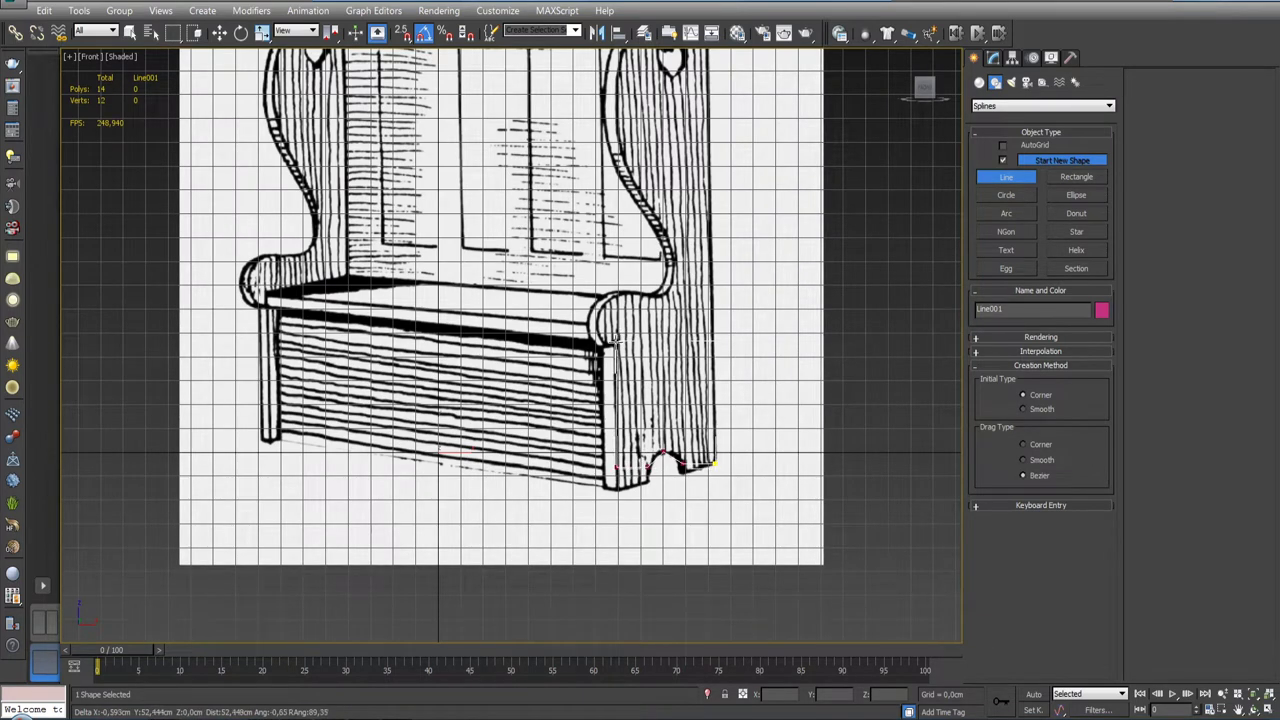
click(615, 339)
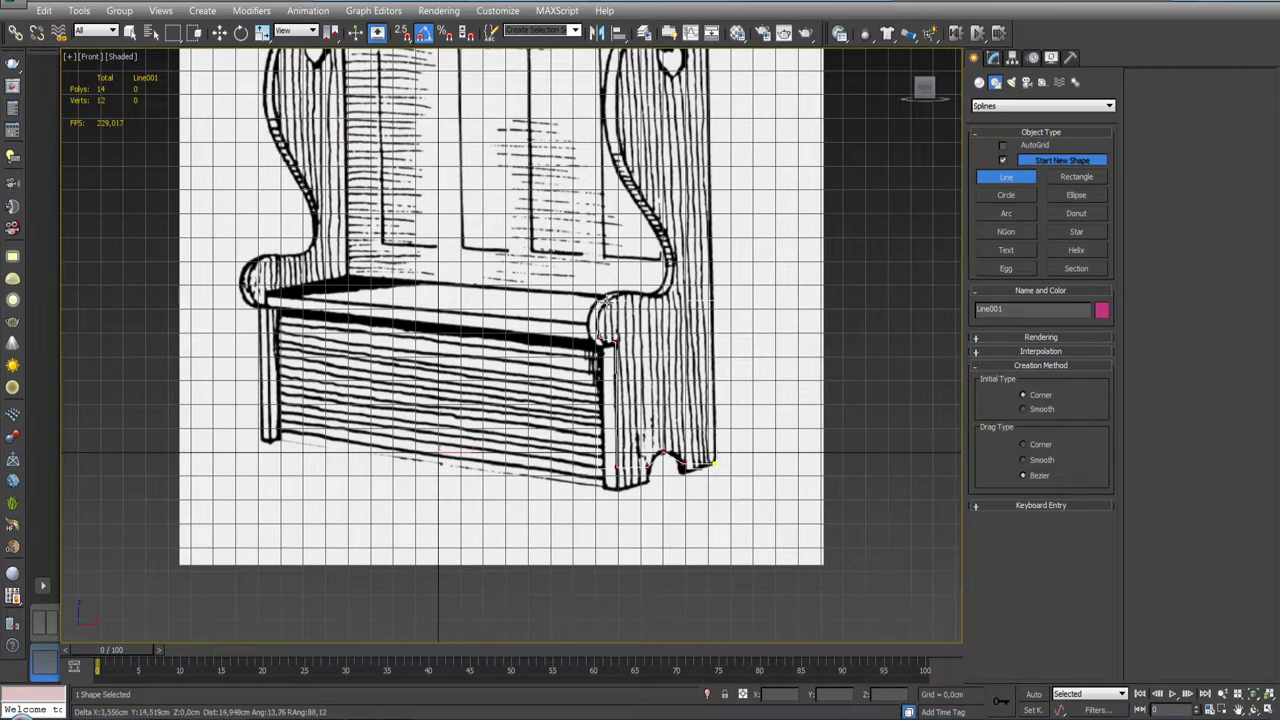
Step: Trace the curved upper side to the top-right corner and close the spline at its start
click(607, 300)
click(663, 296)
click(676, 245)
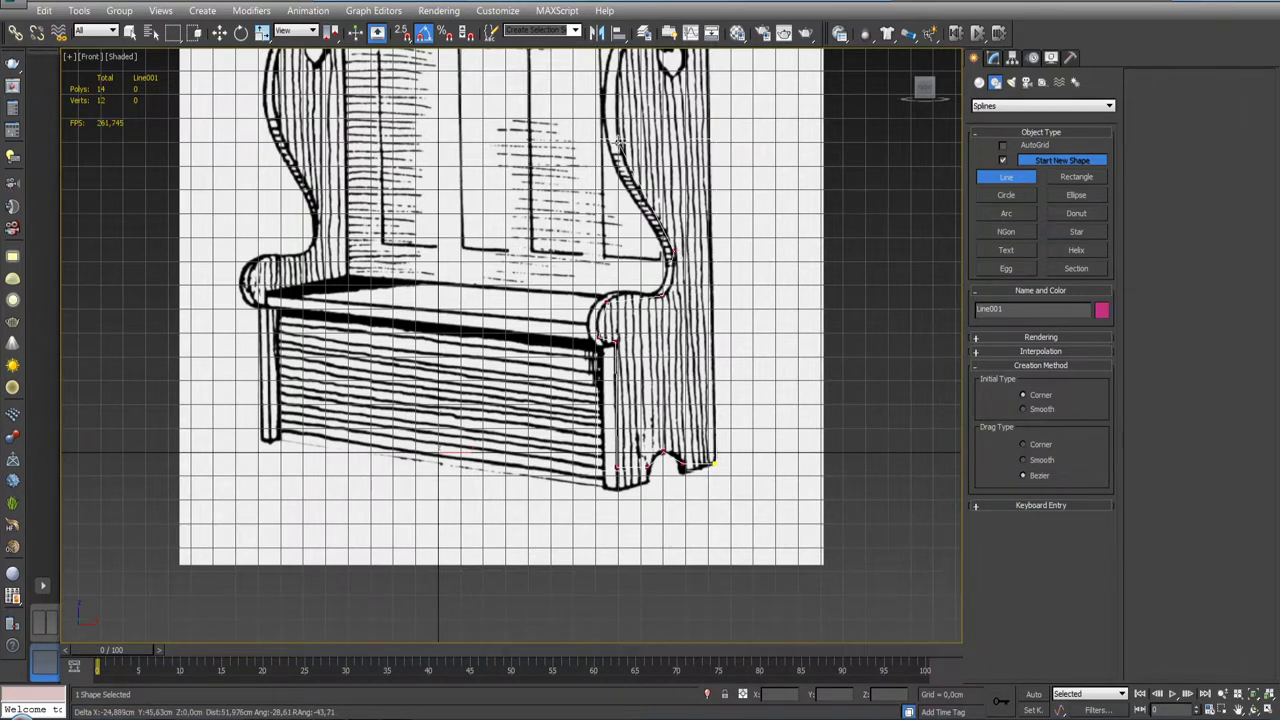
middle_drag(620, 143, 638, 262)
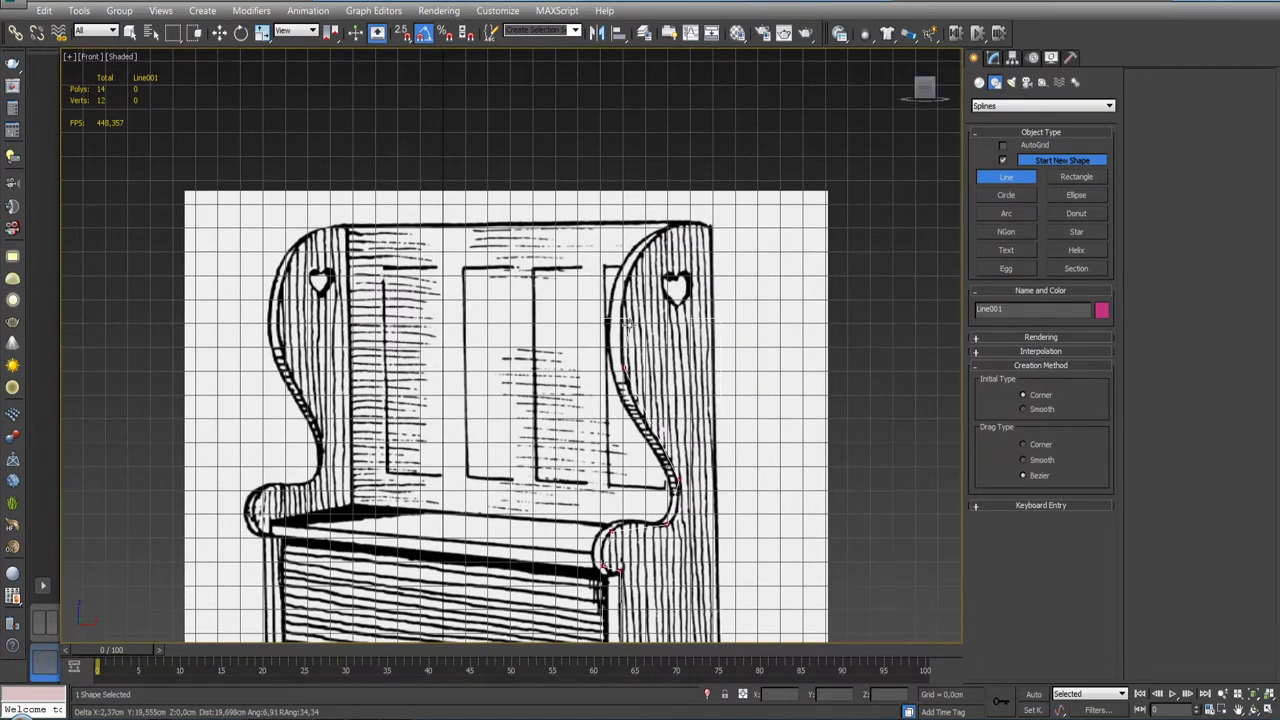
click(632, 260)
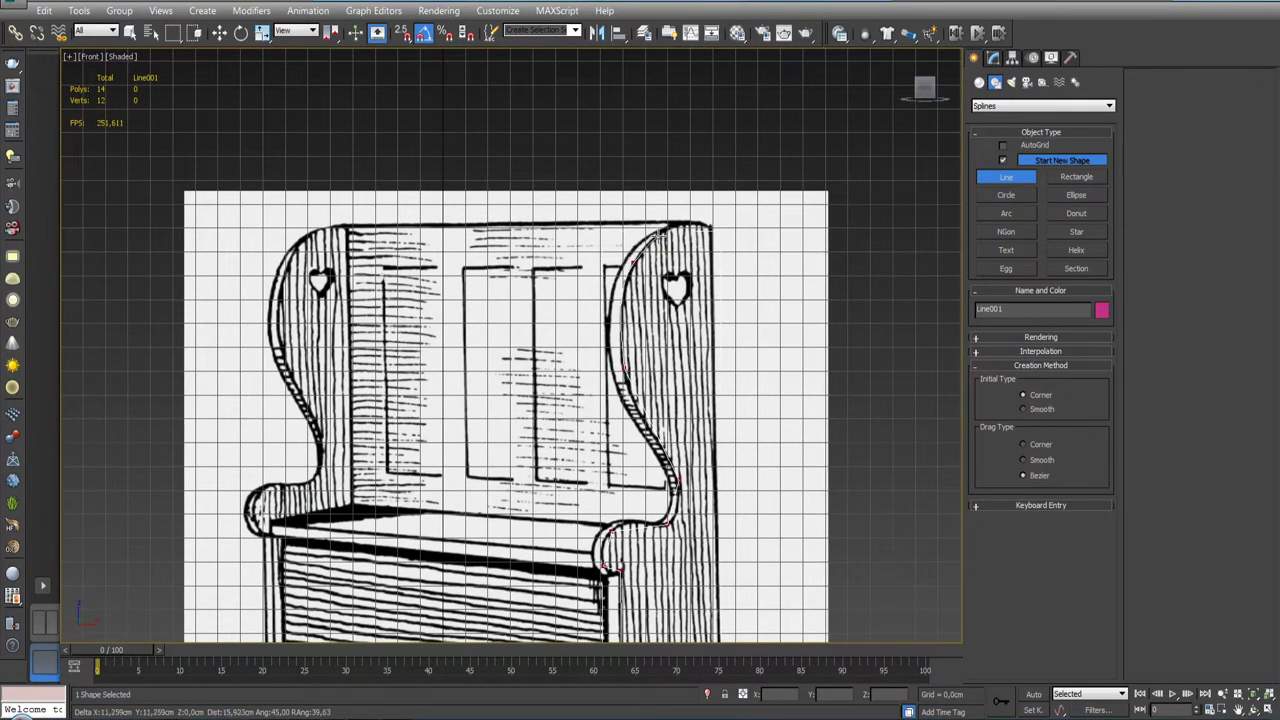
click(710, 226)
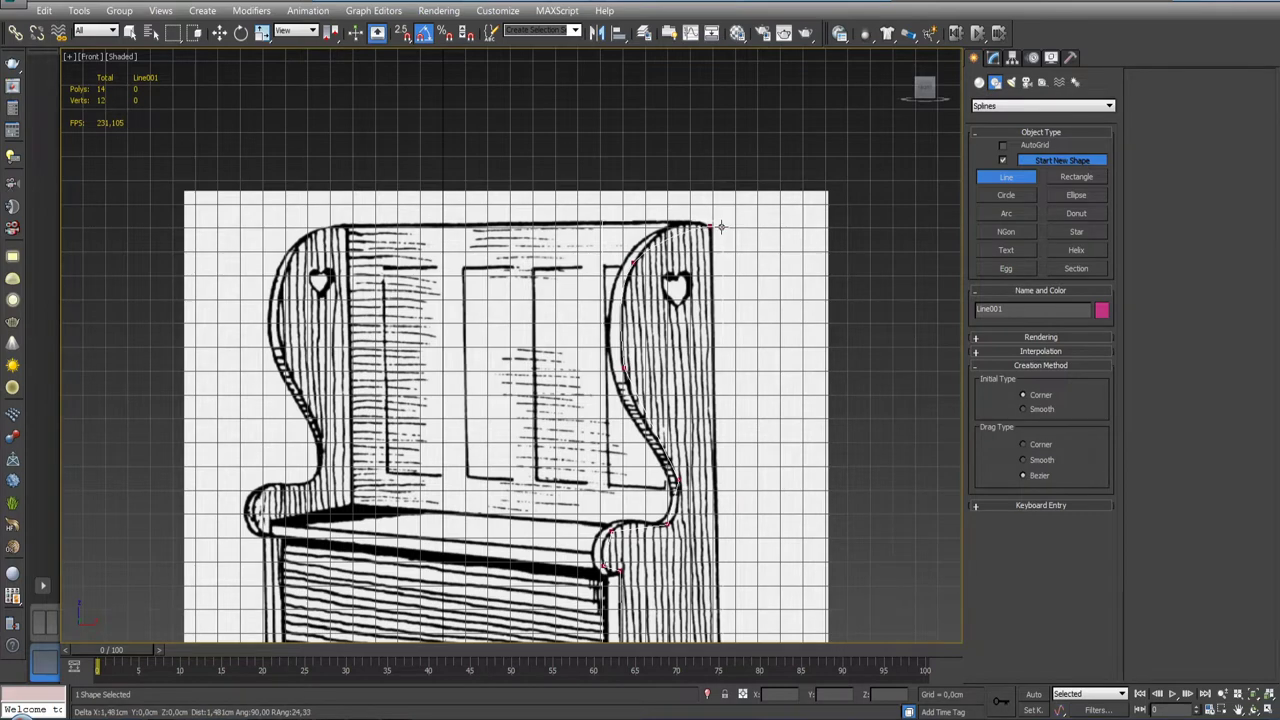
middle_drag(716, 484, 716, 276)
click(716, 484)
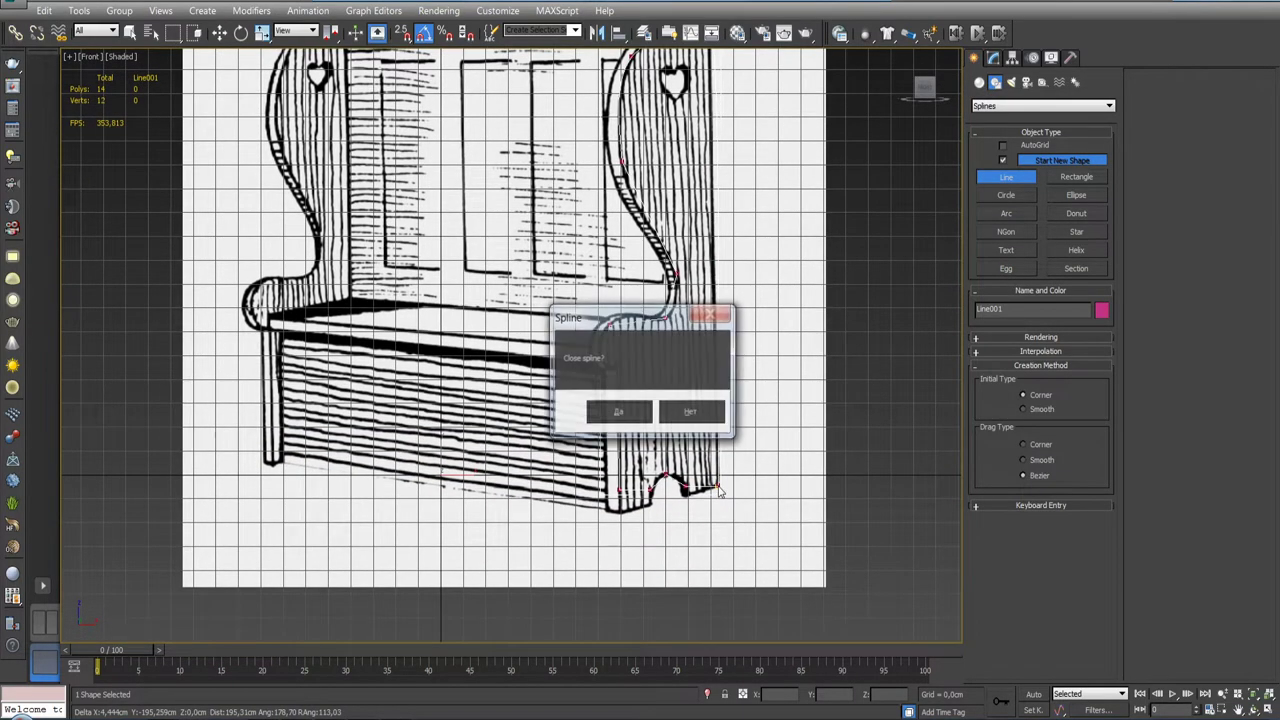
click(618, 418)
Step: Exit the Line tool, hide the grid and slide the sketch plane aside to reveal the outline
right_click(764, 401)
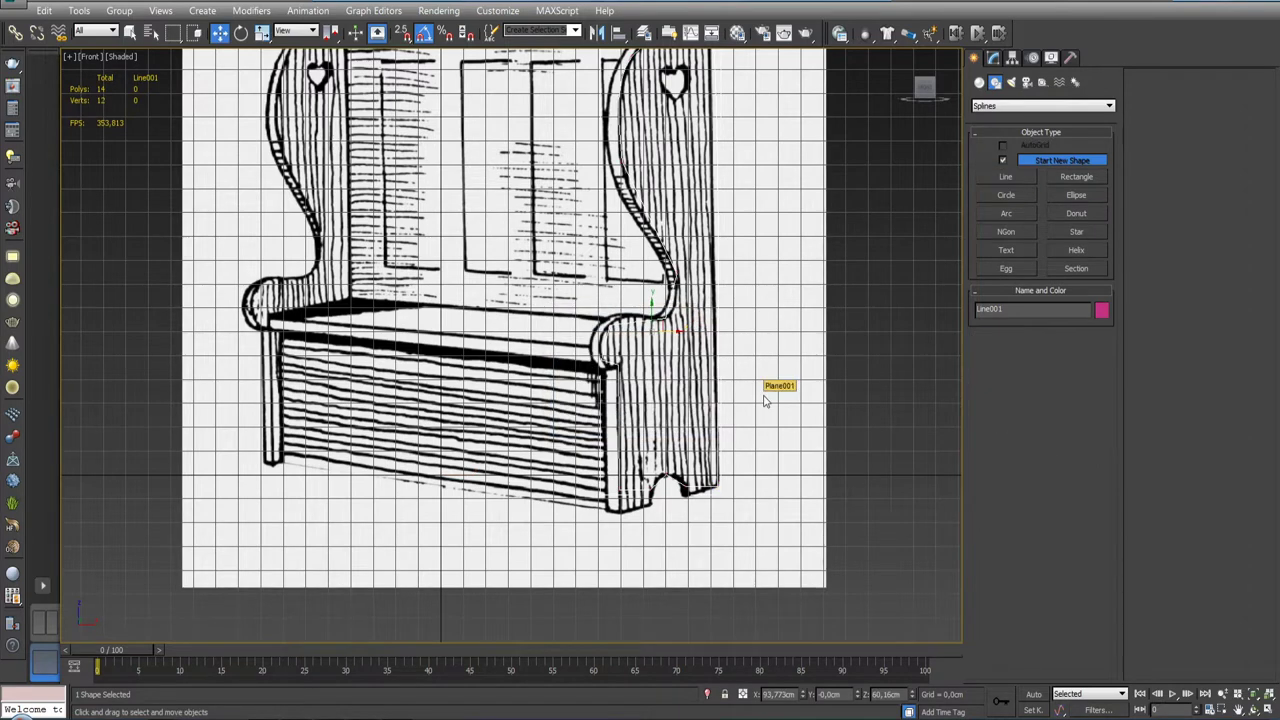
key(g)
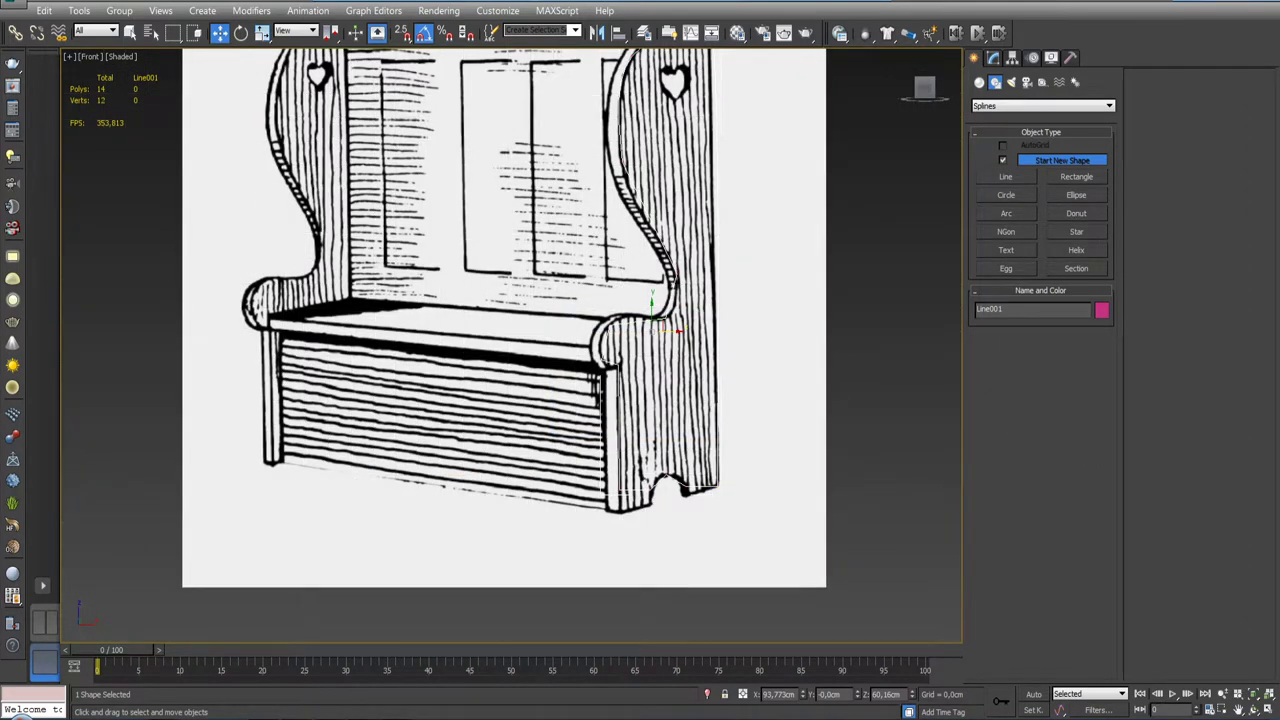
scroll(750, 365, down, 5)
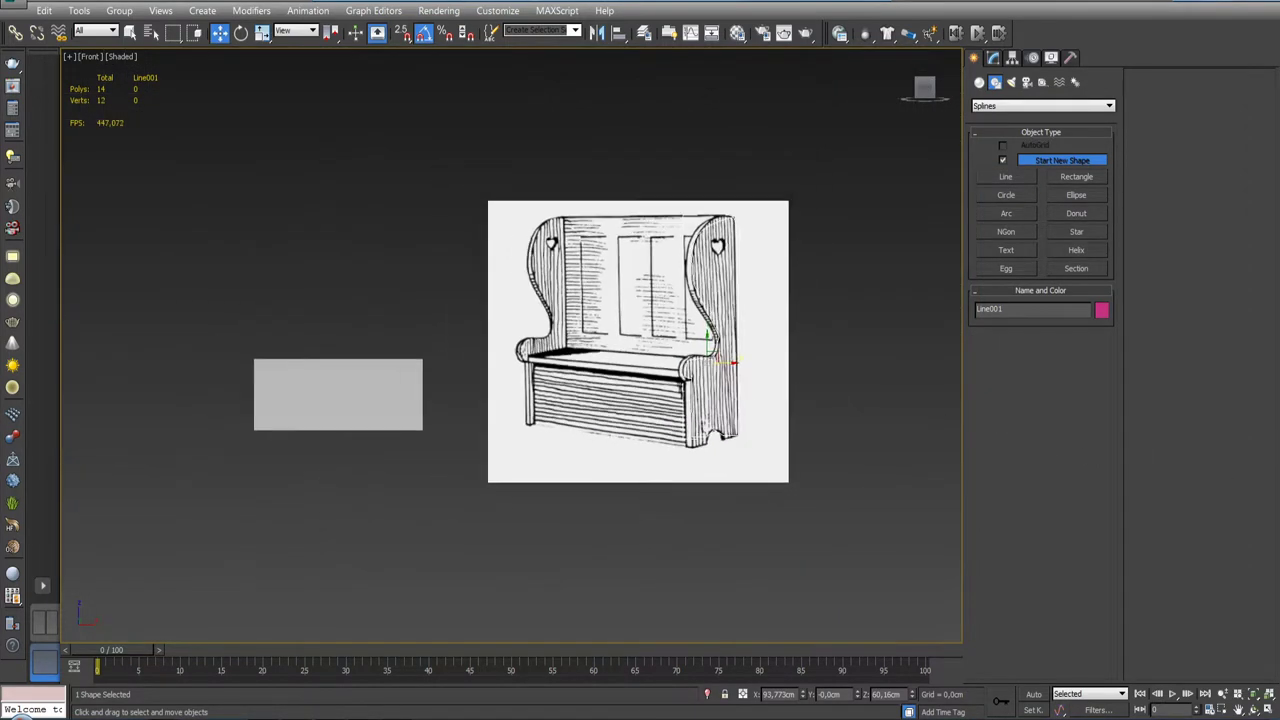
click(758, 338)
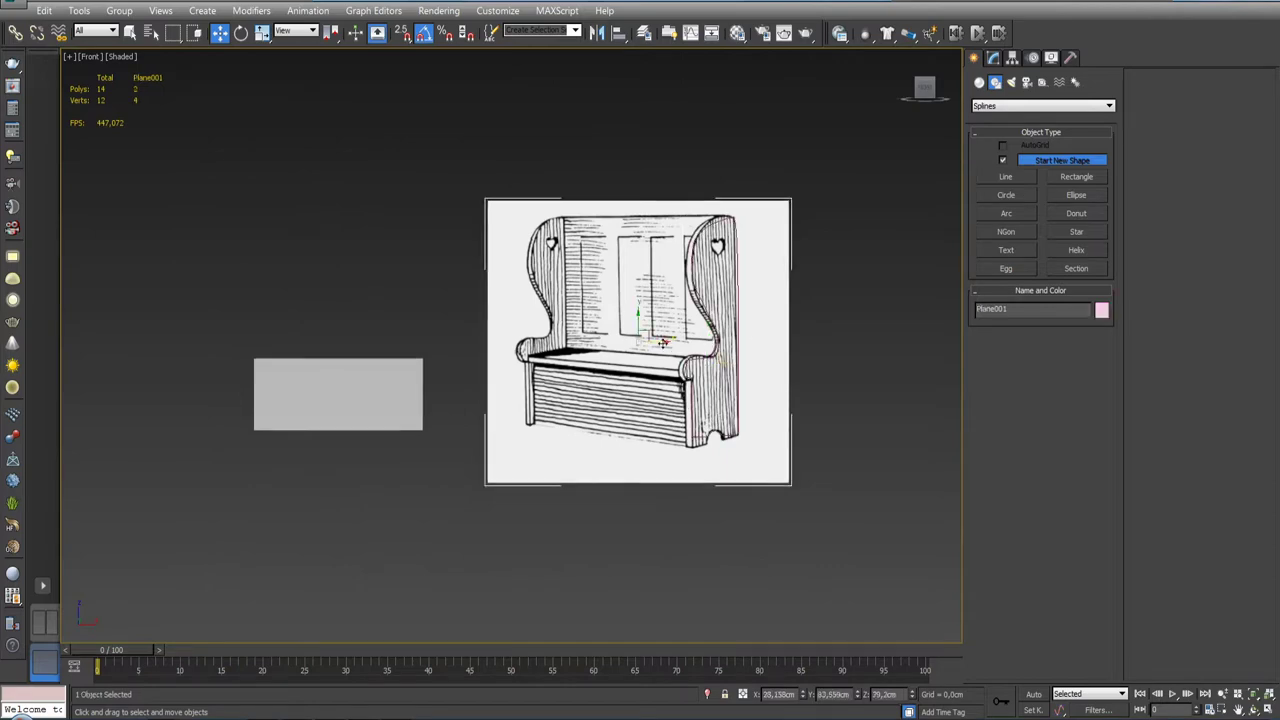
drag(664, 340, 449, 332)
Step: Move the sketch back, select Line001 and isolate it on its own
click(714, 334)
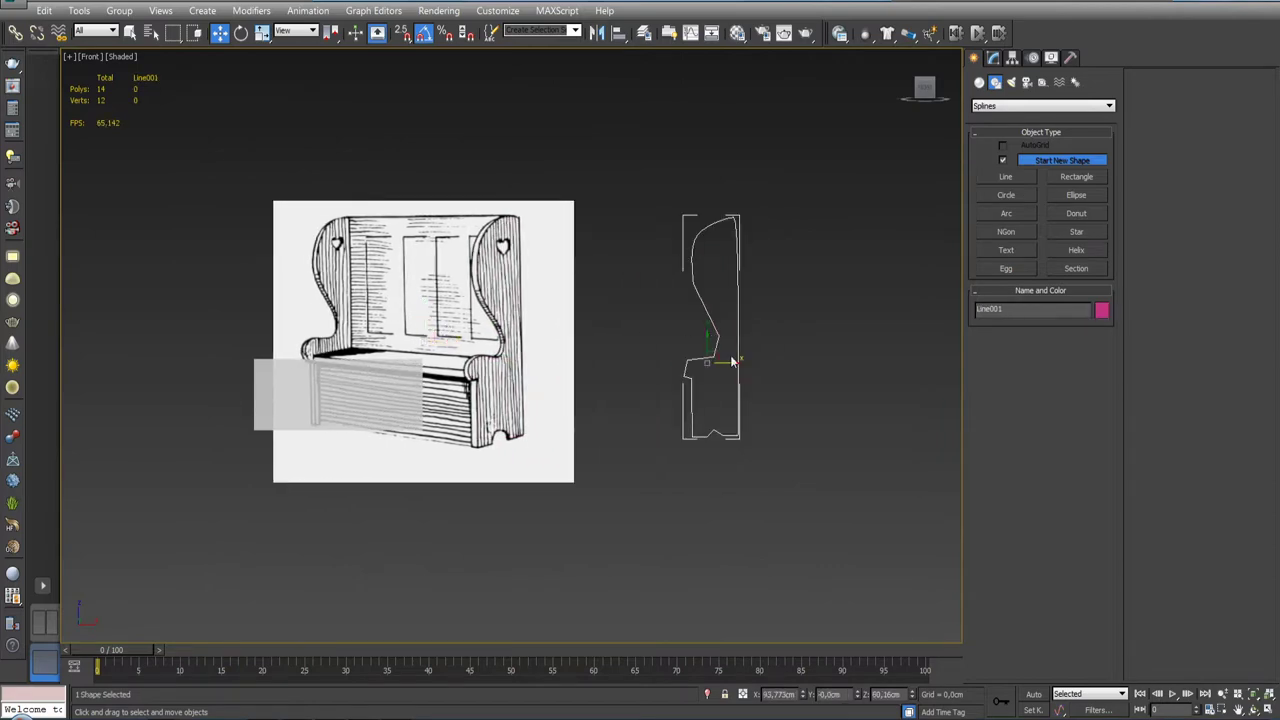
scroll(676, 403, up, 3)
scroll(676, 405, down, 3)
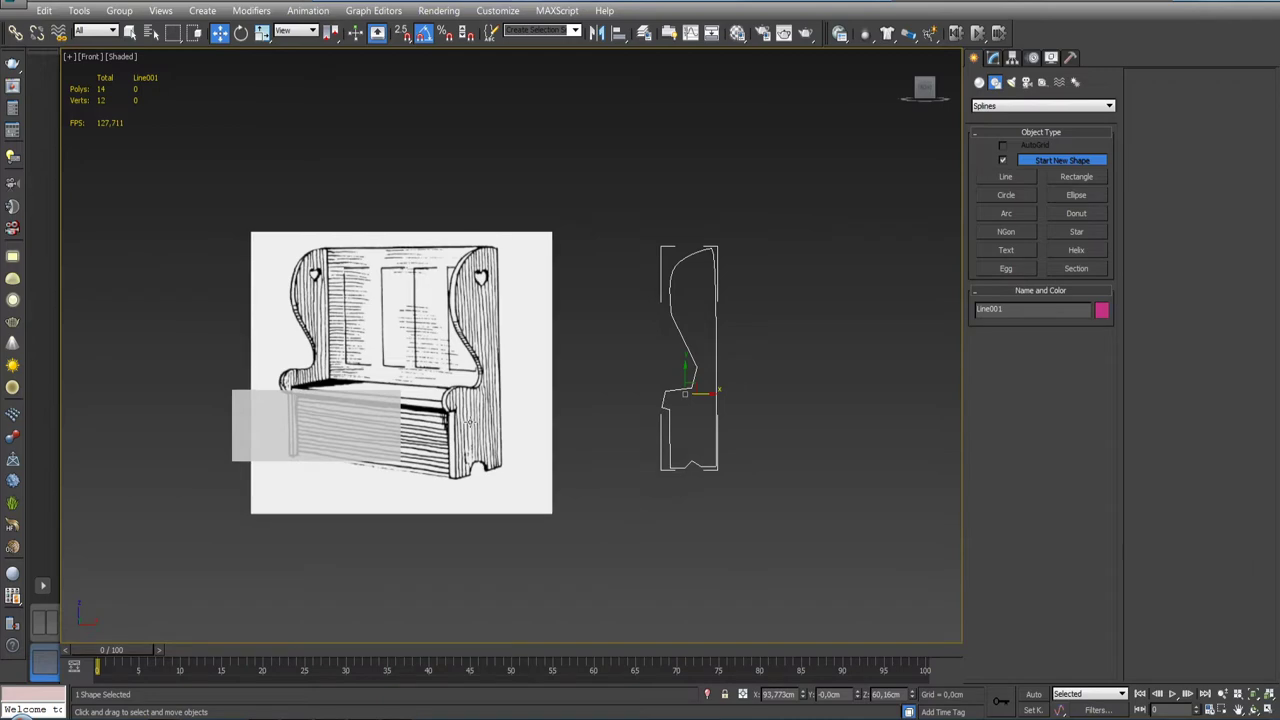
drag(470, 422, 685, 422)
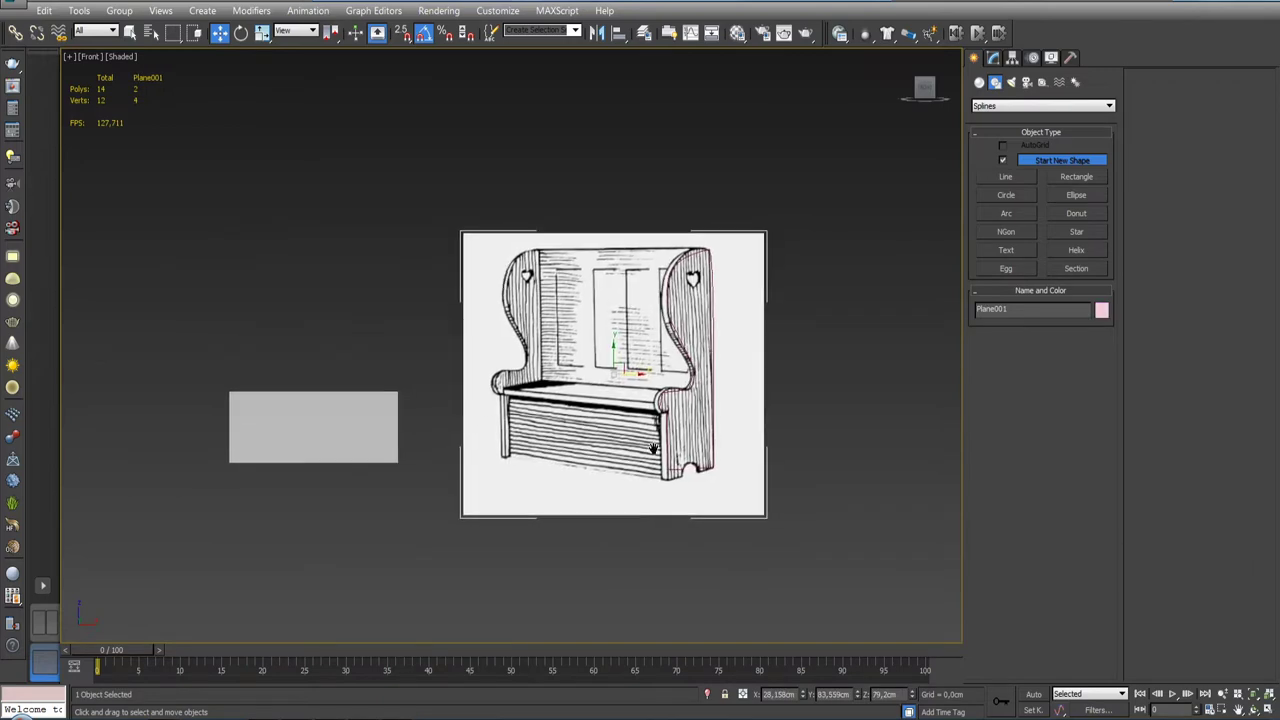
key(z)
click(660, 398)
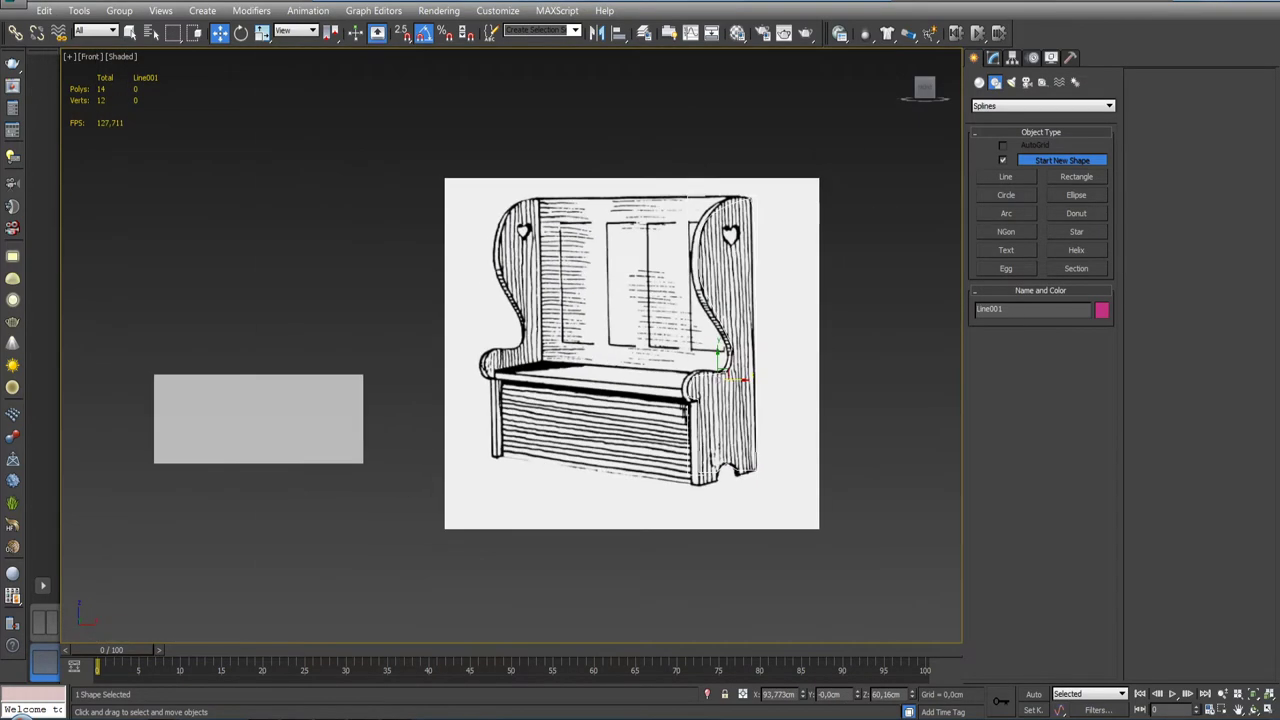
scroll(712, 380, down, 5)
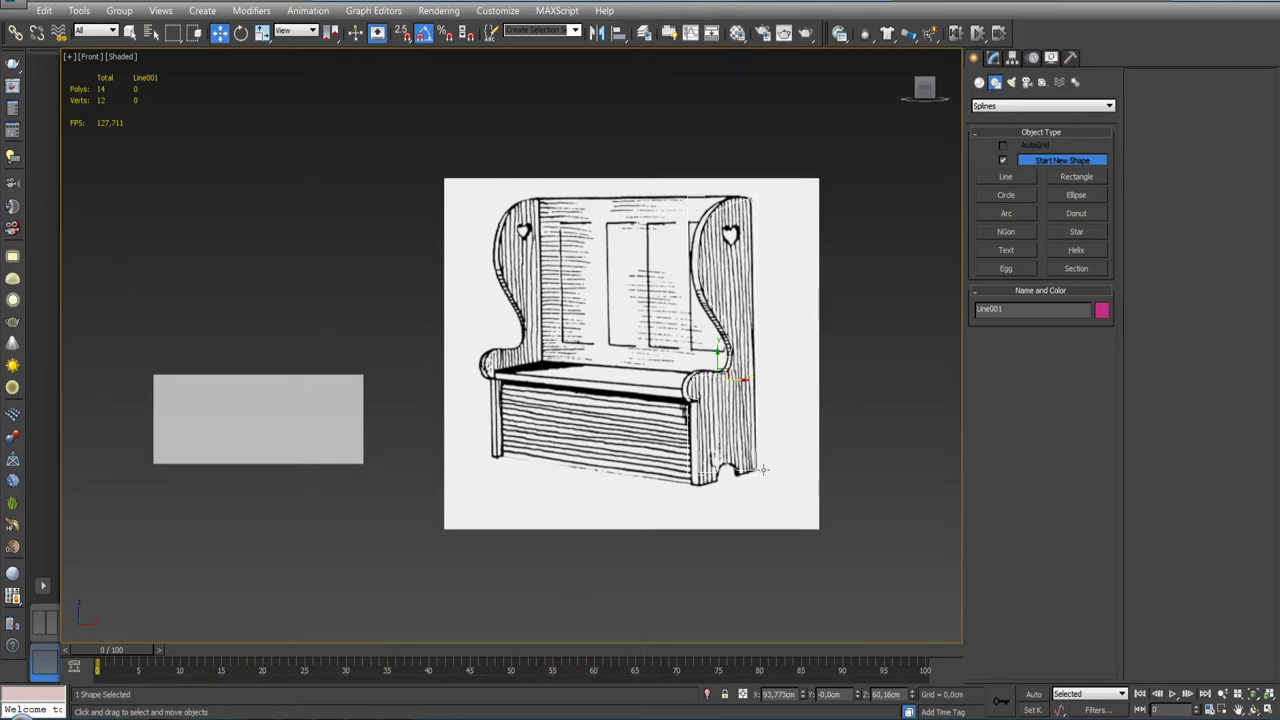
click(708, 696)
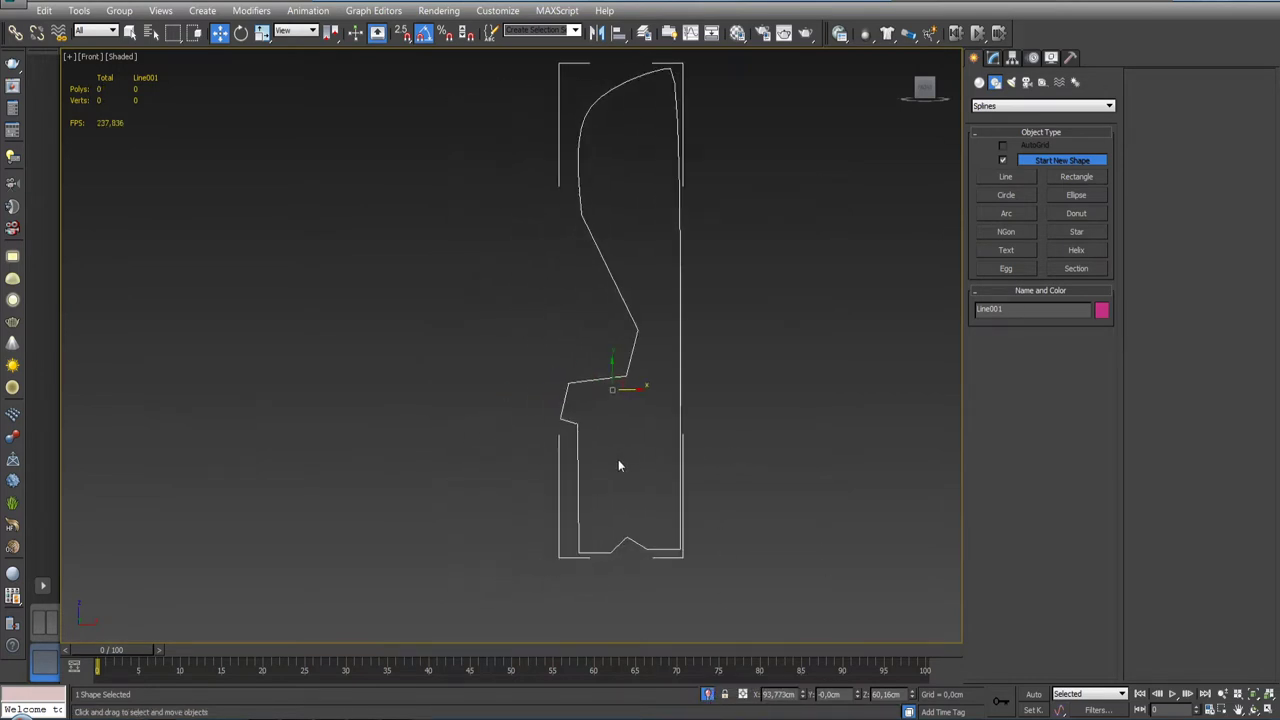
Step: Select the outline's bottom vertex in Vertex mode and bring the reference image back into view
key(1)
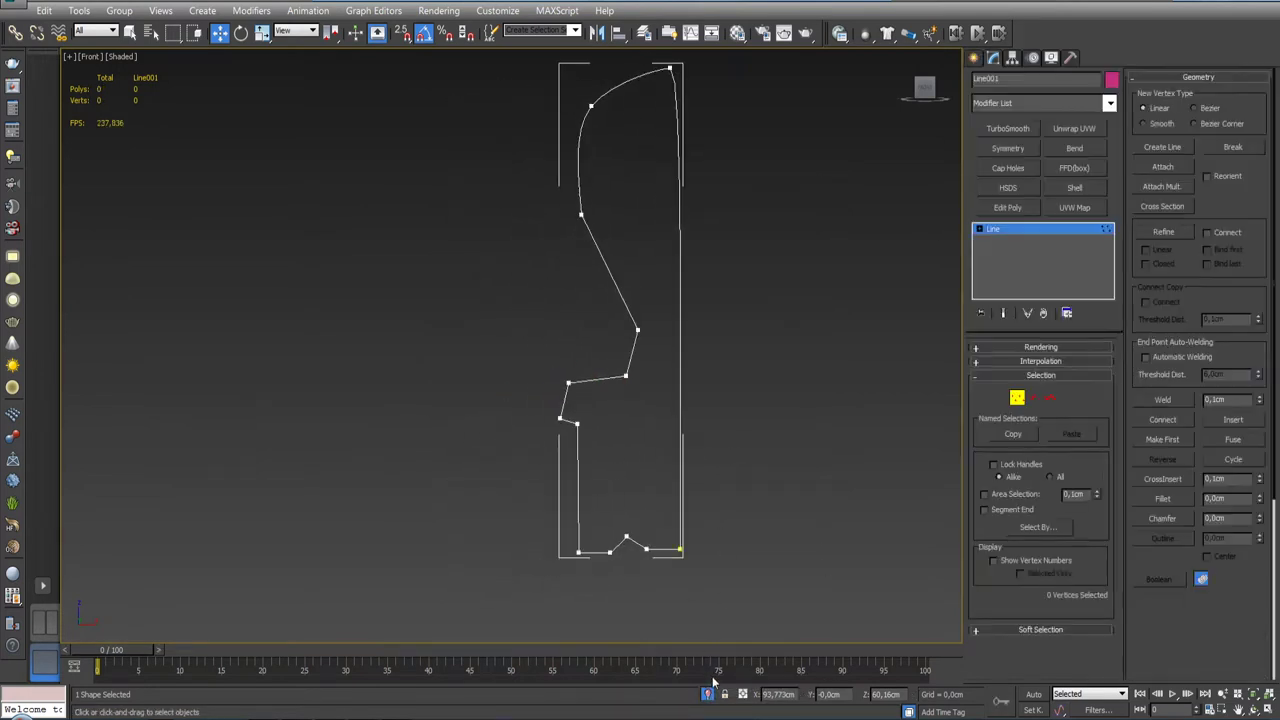
click(626, 538)
middle_drag(620, 556, 673, 538)
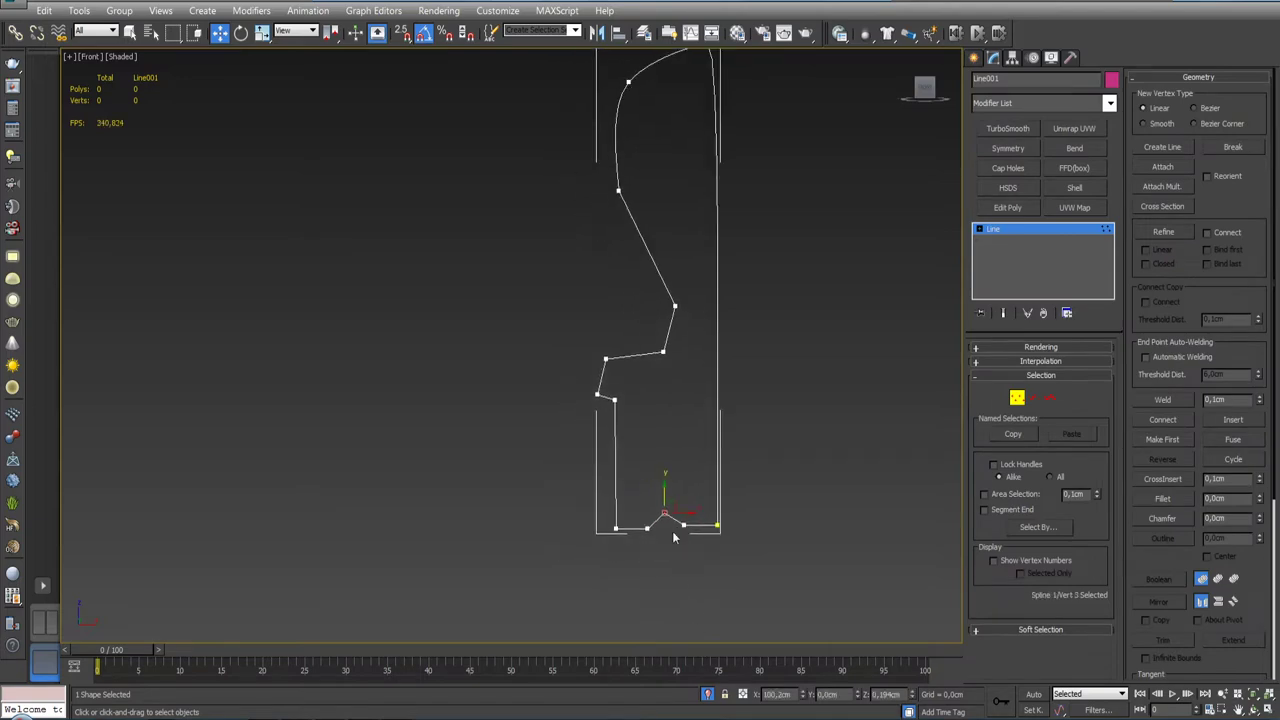
click(708, 695)
scroll(709, 466, up, 5)
scroll(708, 475, up, 3)
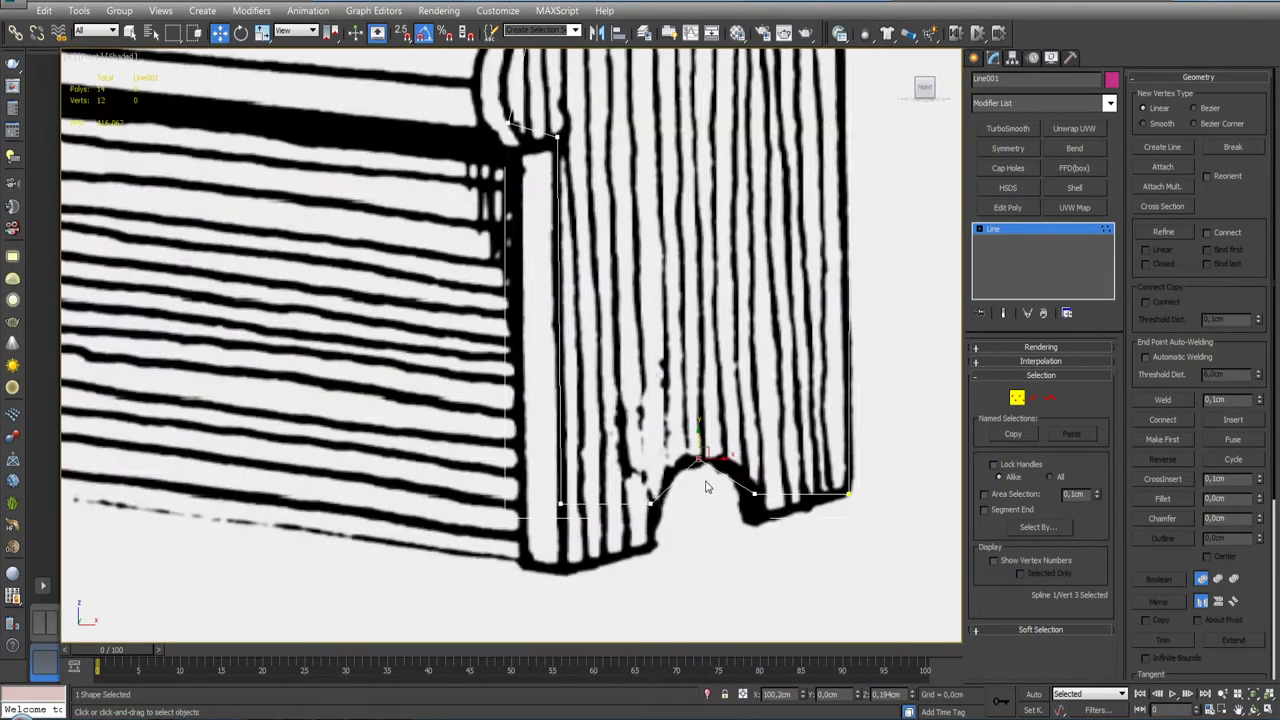
scroll(707, 485, up, 2)
key(r)
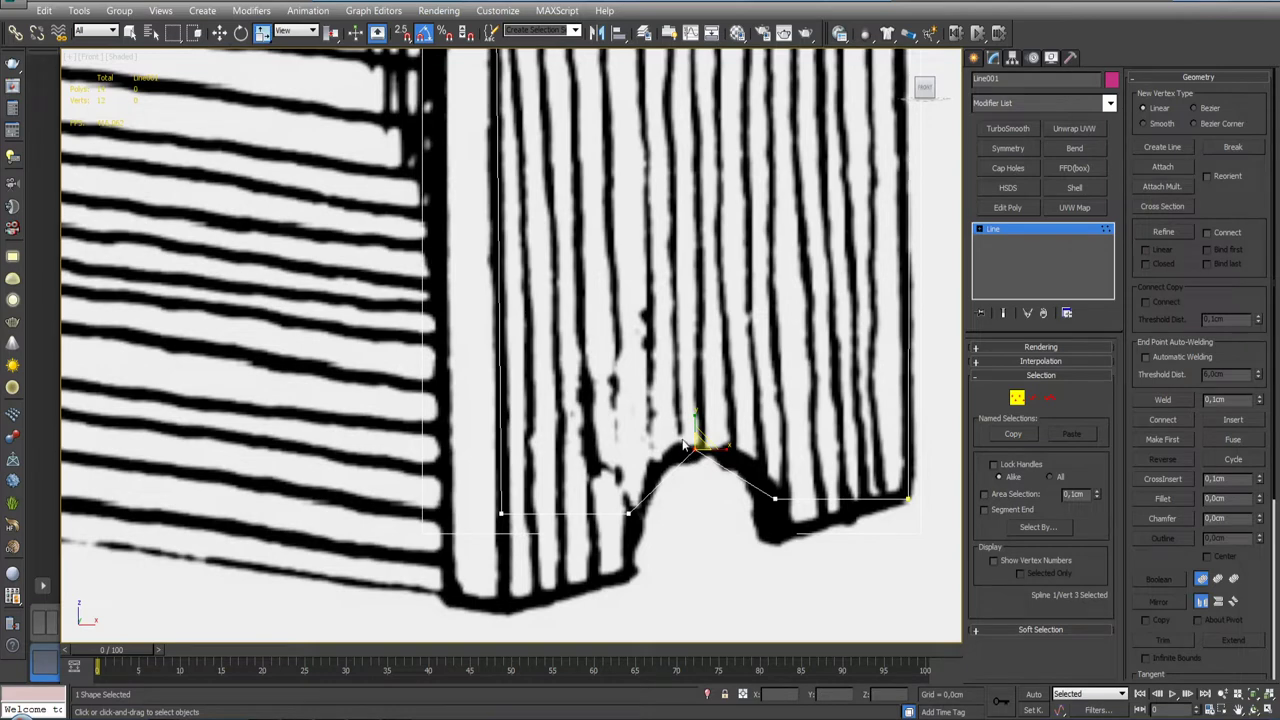
scroll(672, 430, down, 2)
scroll(675, 440, down, 2)
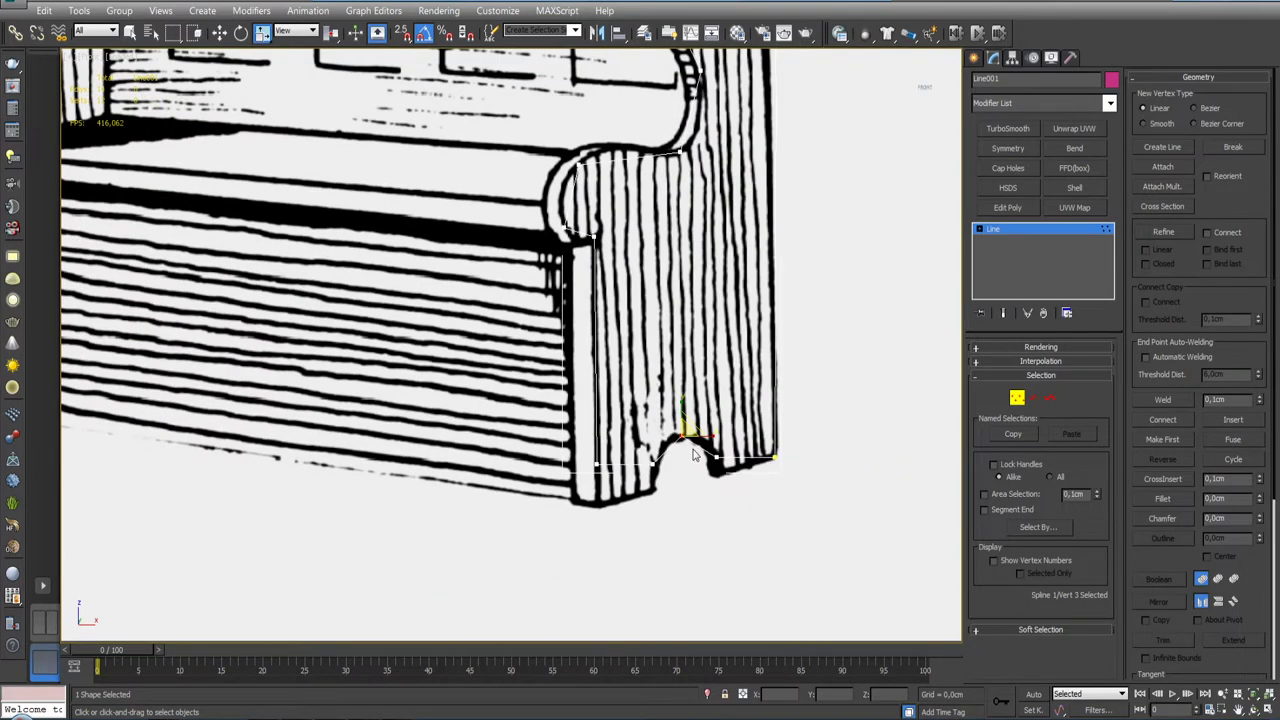
Step: Make the notch vertex a curve point, then level and lengthen its handles to round the notch
right_click(688, 433)
click(652, 311)
scroll(690, 465, up, 4)
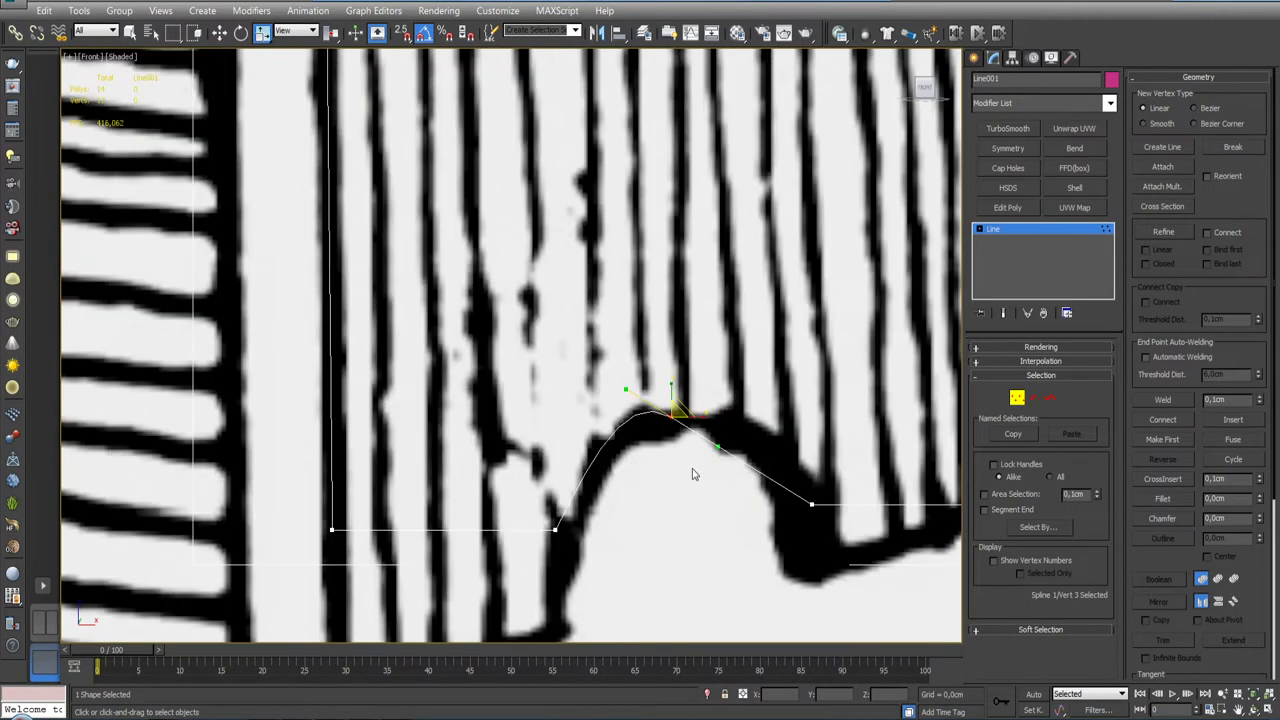
key(e)
drag(700, 410, 668, 362)
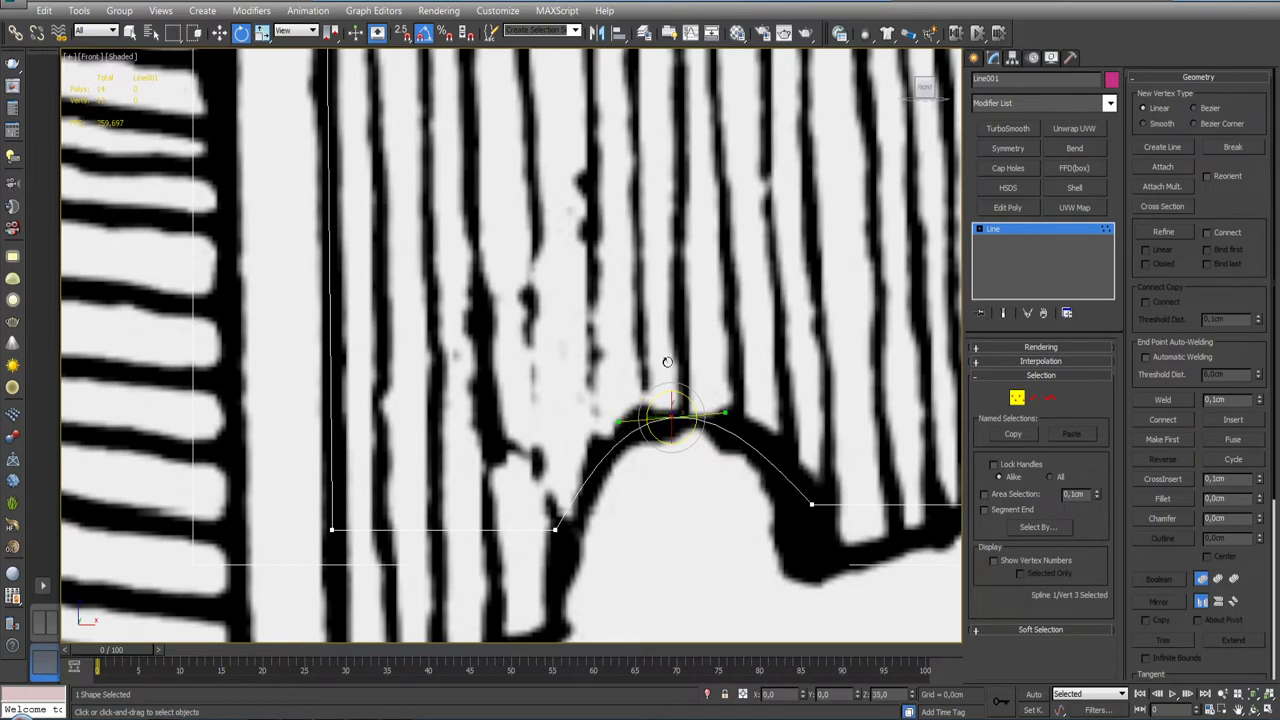
key(r)
drag(695, 408, 705, 396)
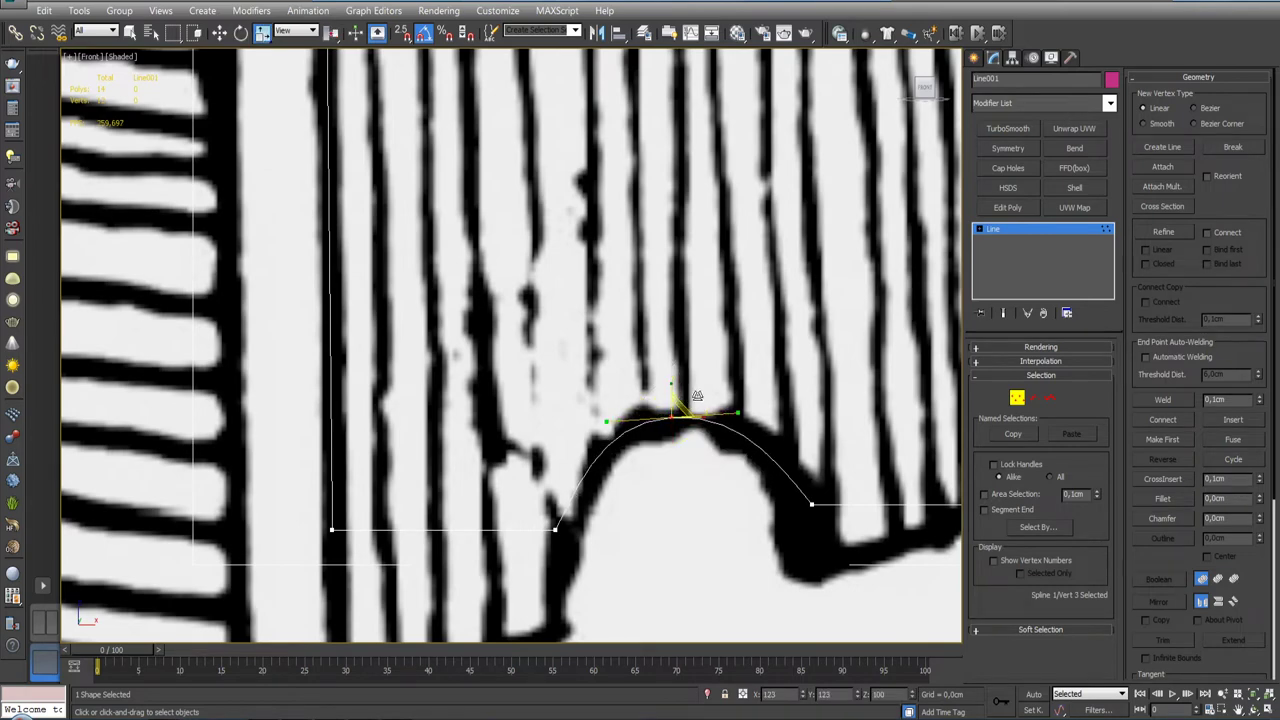
Step: Move the armrest corner vertex up-left onto the curve and make the two neighbouring vertices curve points
scroll(700, 395, down, 4)
middle_drag(690, 390, 714, 614)
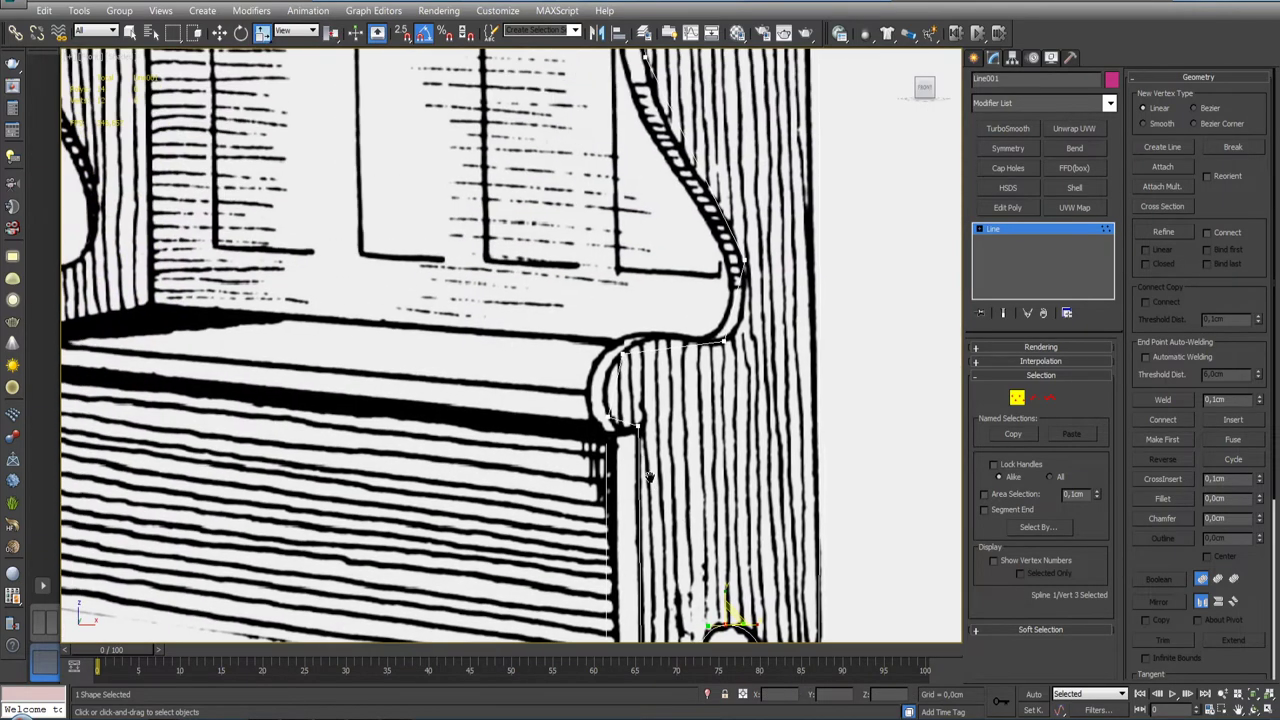
scroll(620, 425, up, 4)
click(596, 410)
key(w)
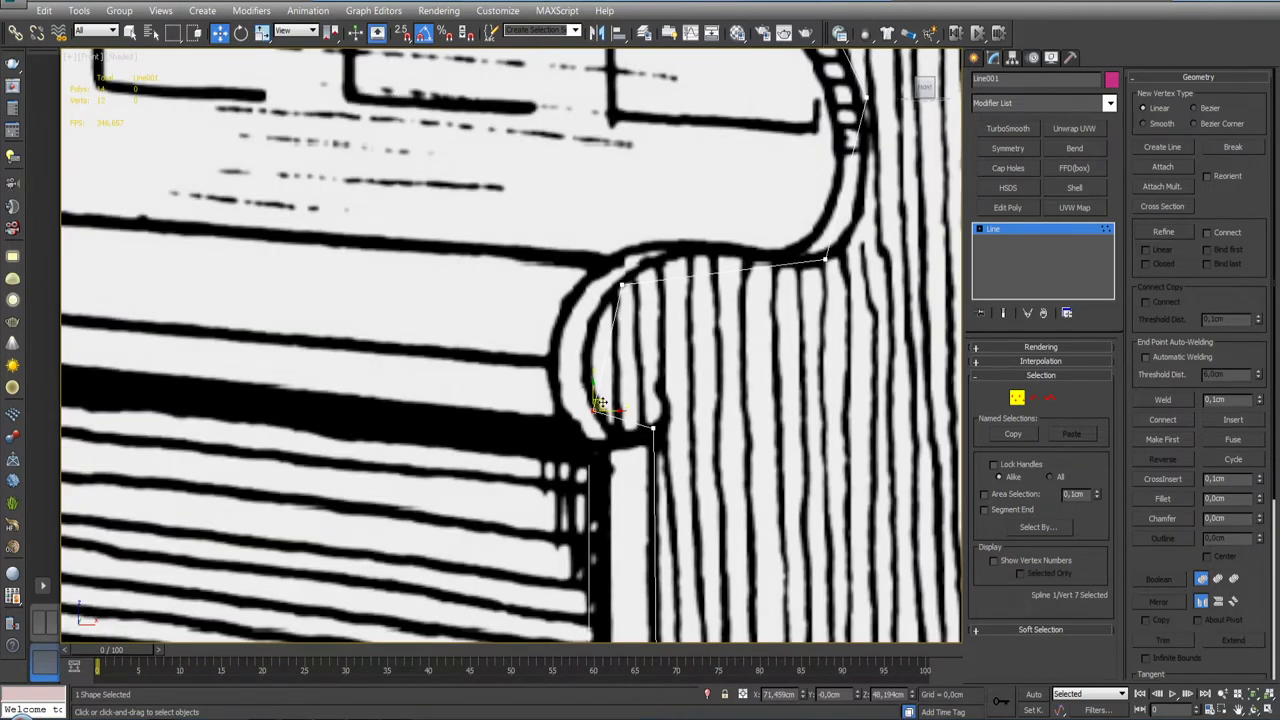
drag(600, 403, 592, 374)
key(r)
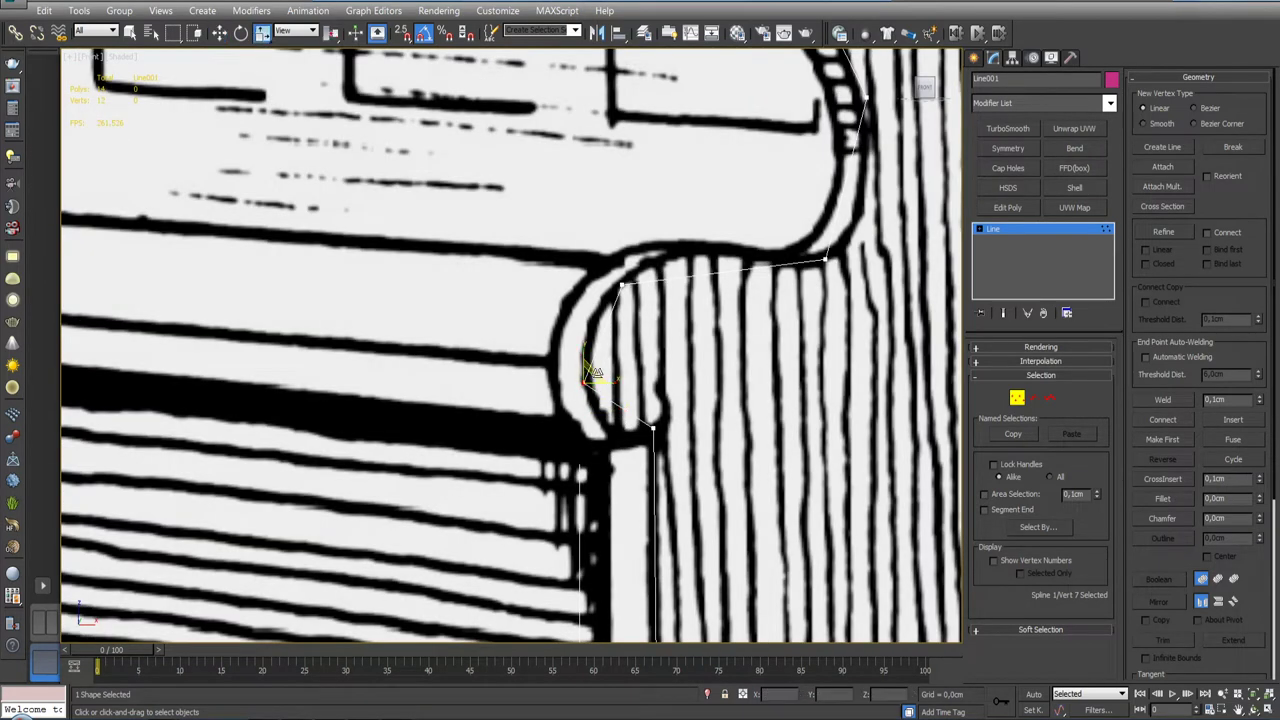
drag(600, 340, 596, 322)
right_click(596, 322)
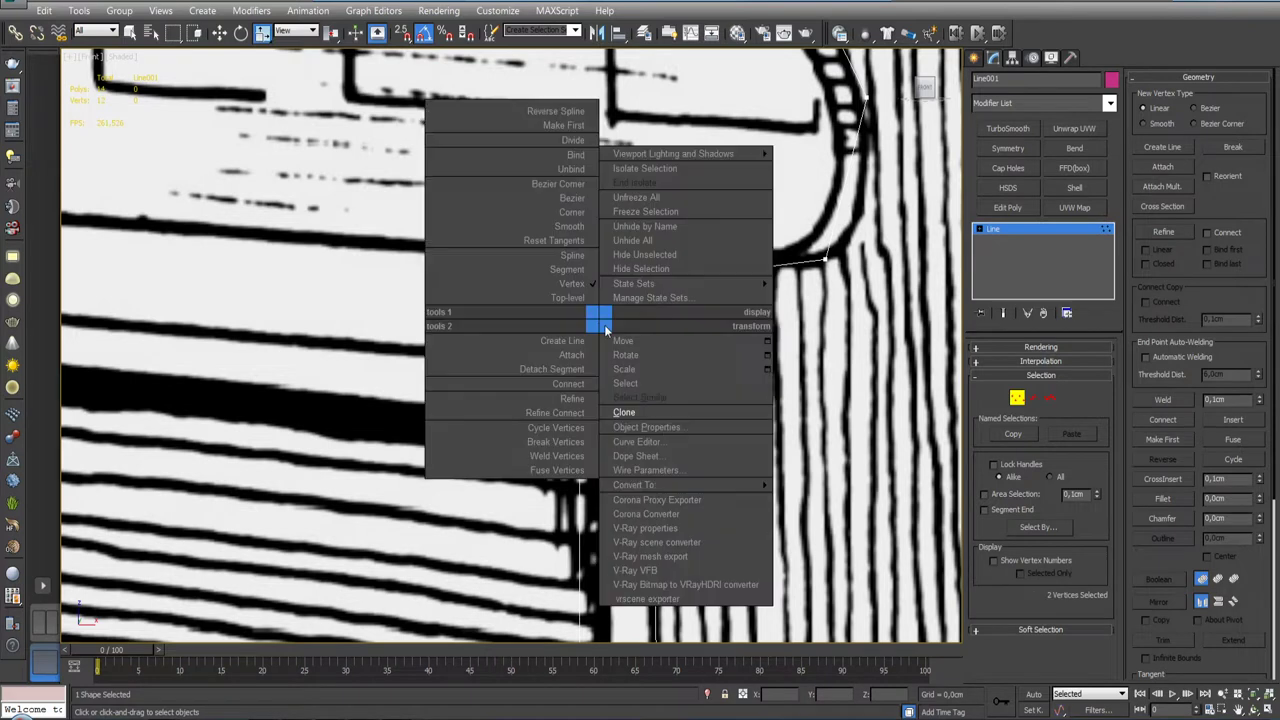
click(580, 205)
click(600, 400)
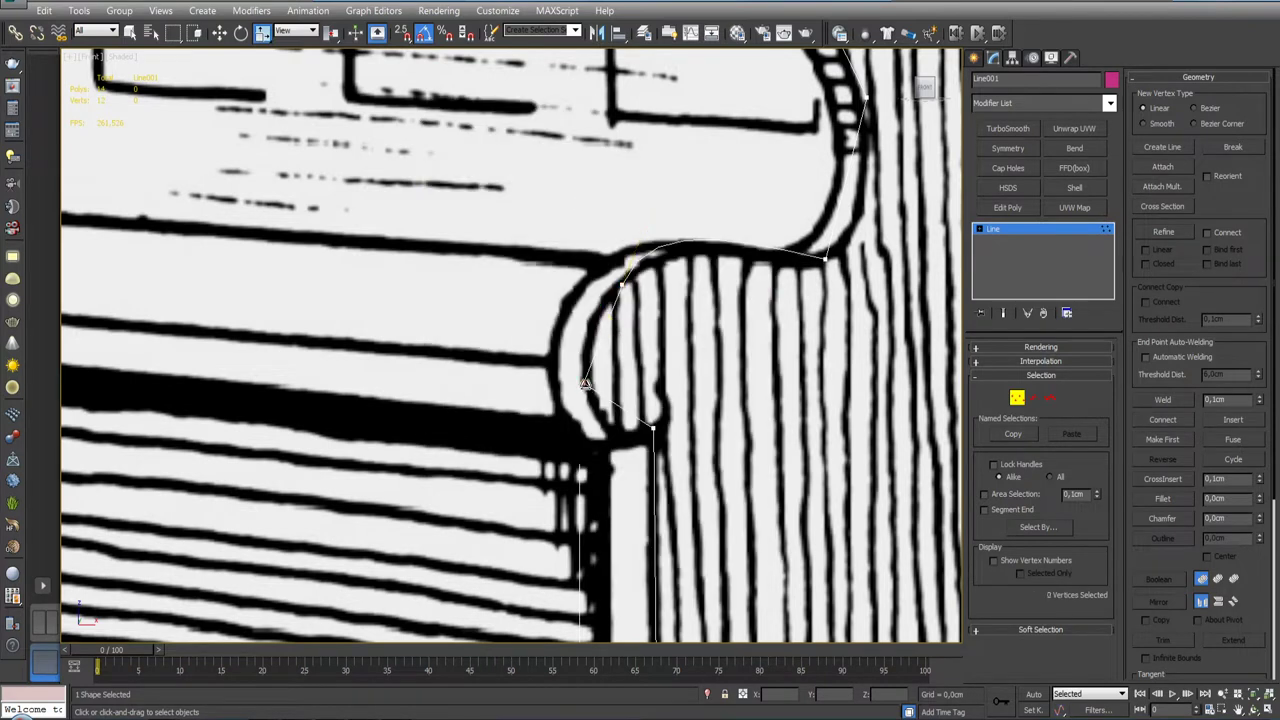
Step: Change the point type of the armrest vertex and the vertex at the top of the curve
click(584, 382)
ctrl+click(622, 286)
right_click(578, 387)
click(545, 254)
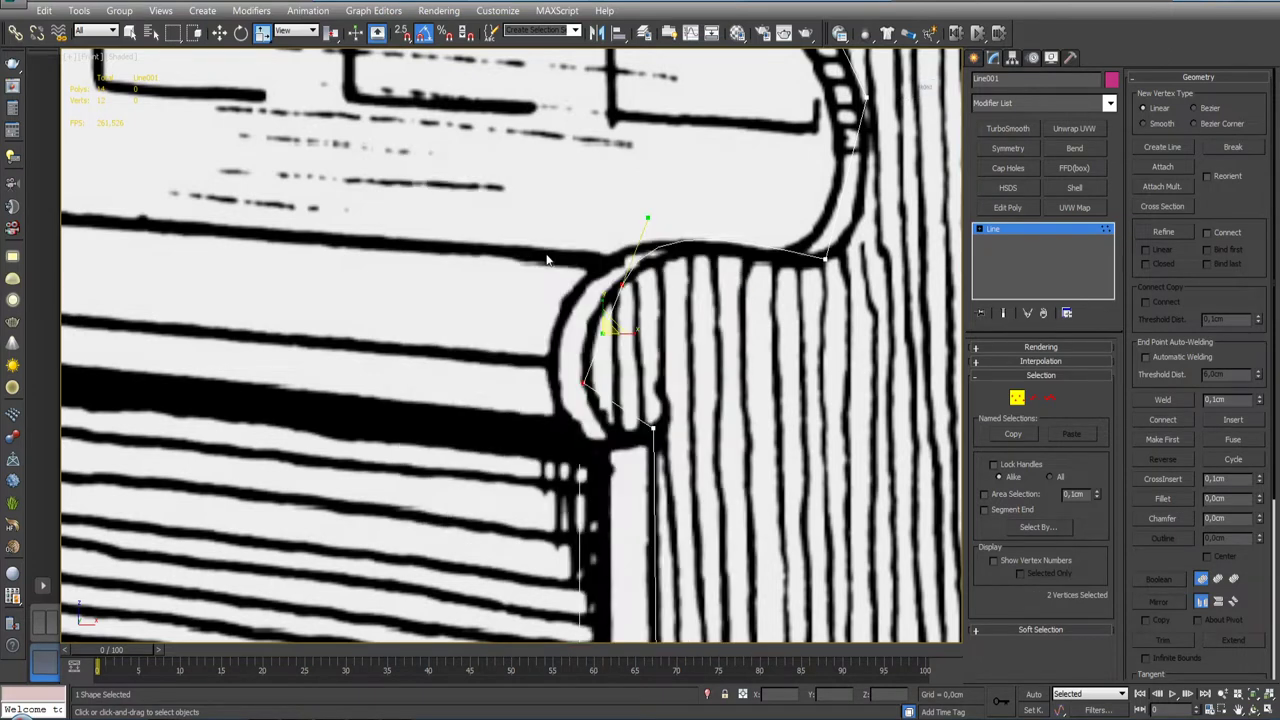
click(584, 382)
right_click(582, 382)
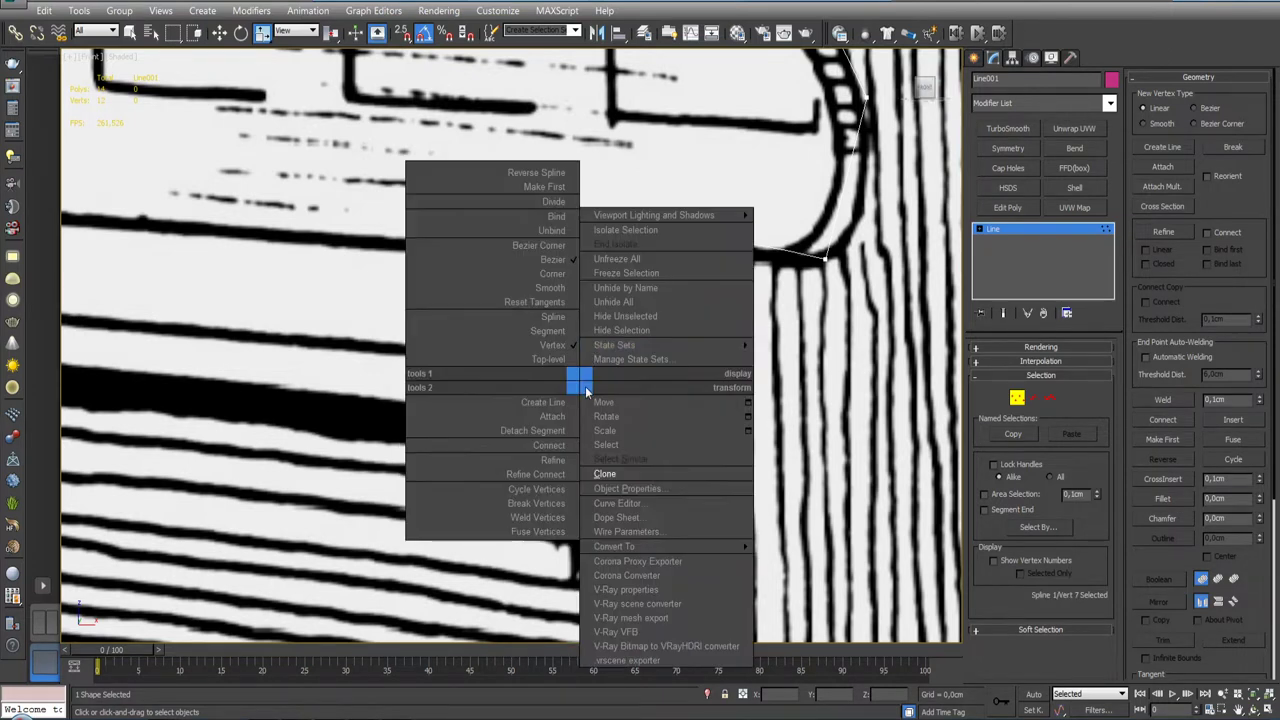
click(662, 445)
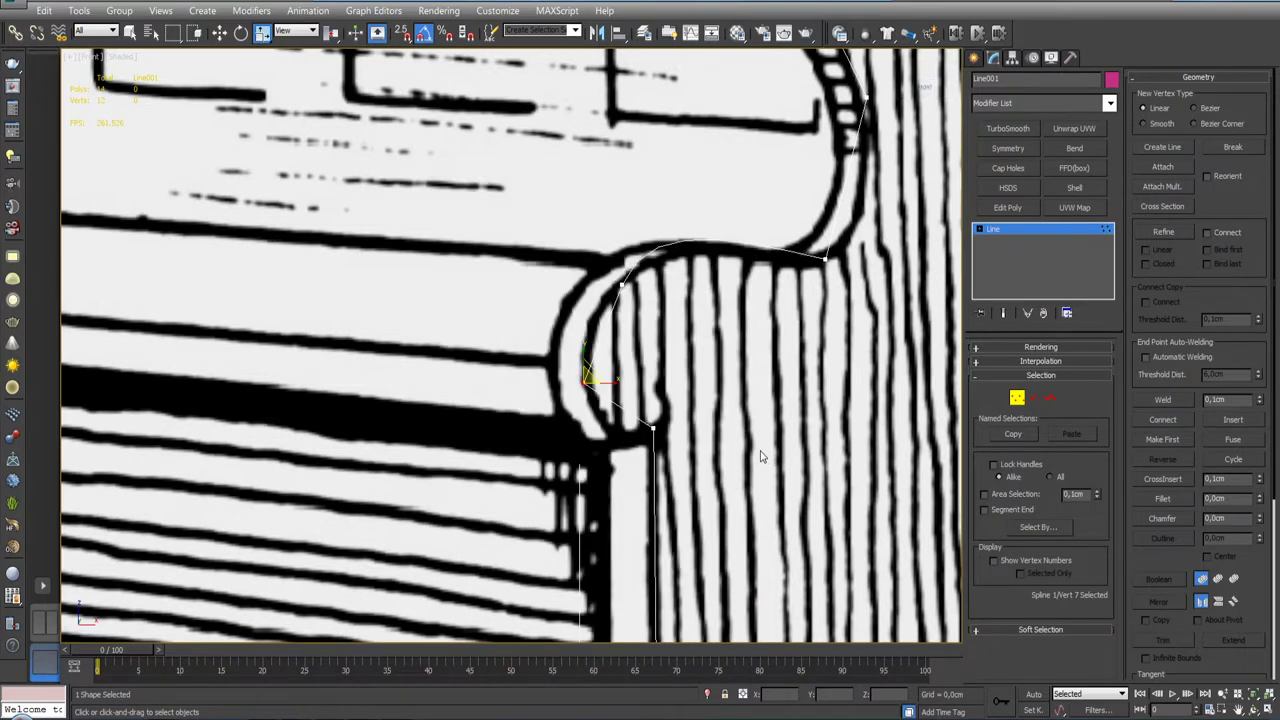
Step: With the reference hidden, make the armrest-front vertex Bezier and rotate its tangents around the armrest
scroll(760, 457, down, 5)
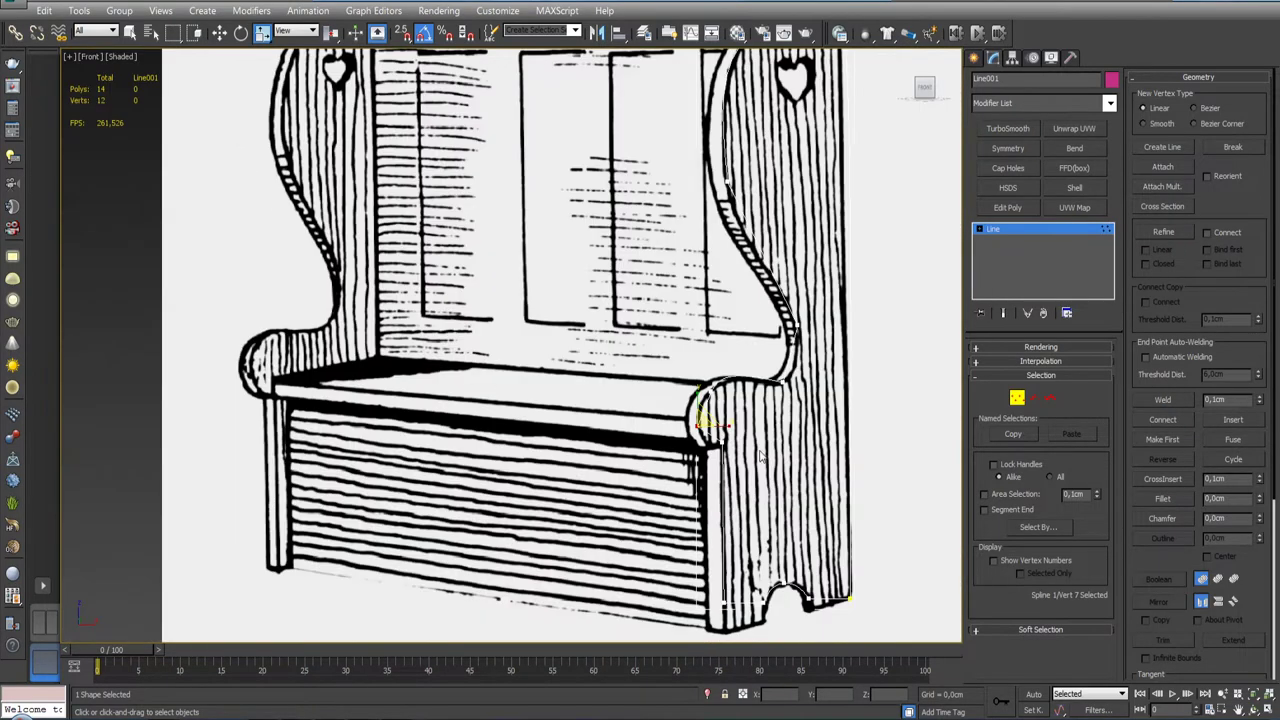
click(708, 695)
scroll(498, 411, up, 2)
scroll(560, 405, up, 2)
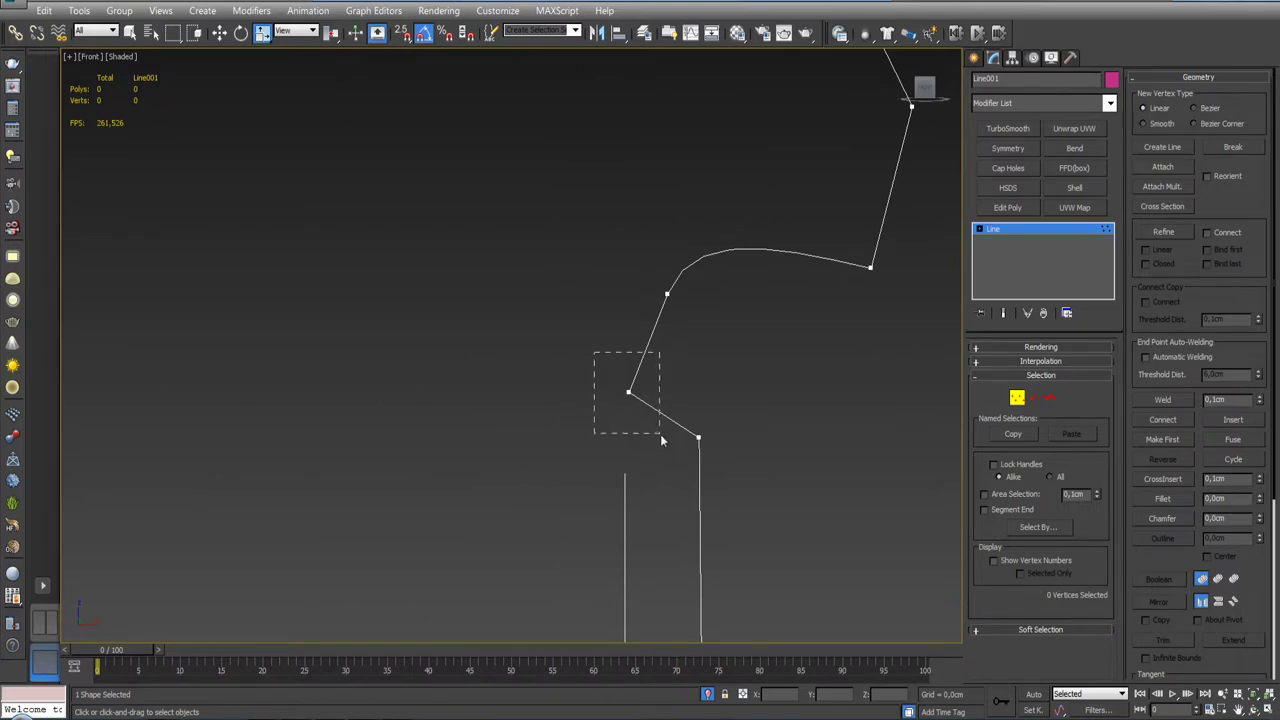
drag(660, 437, 661, 438)
right_click(617, 391)
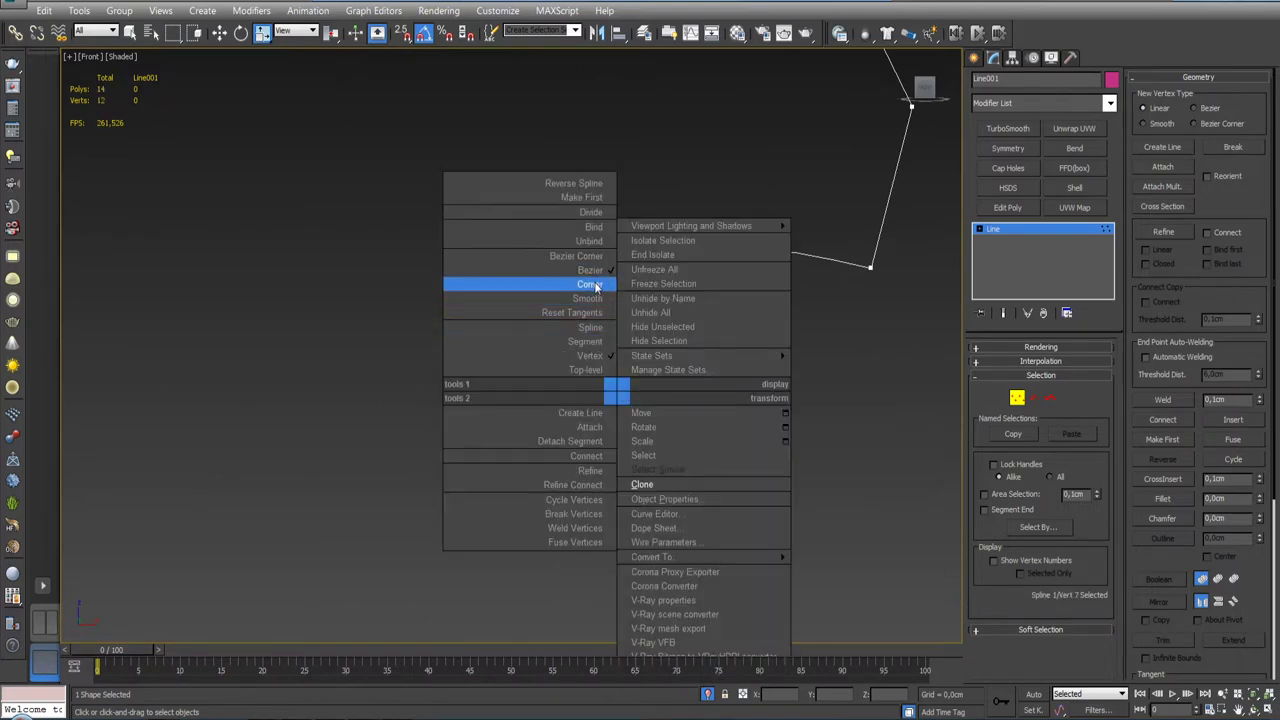
click(593, 284)
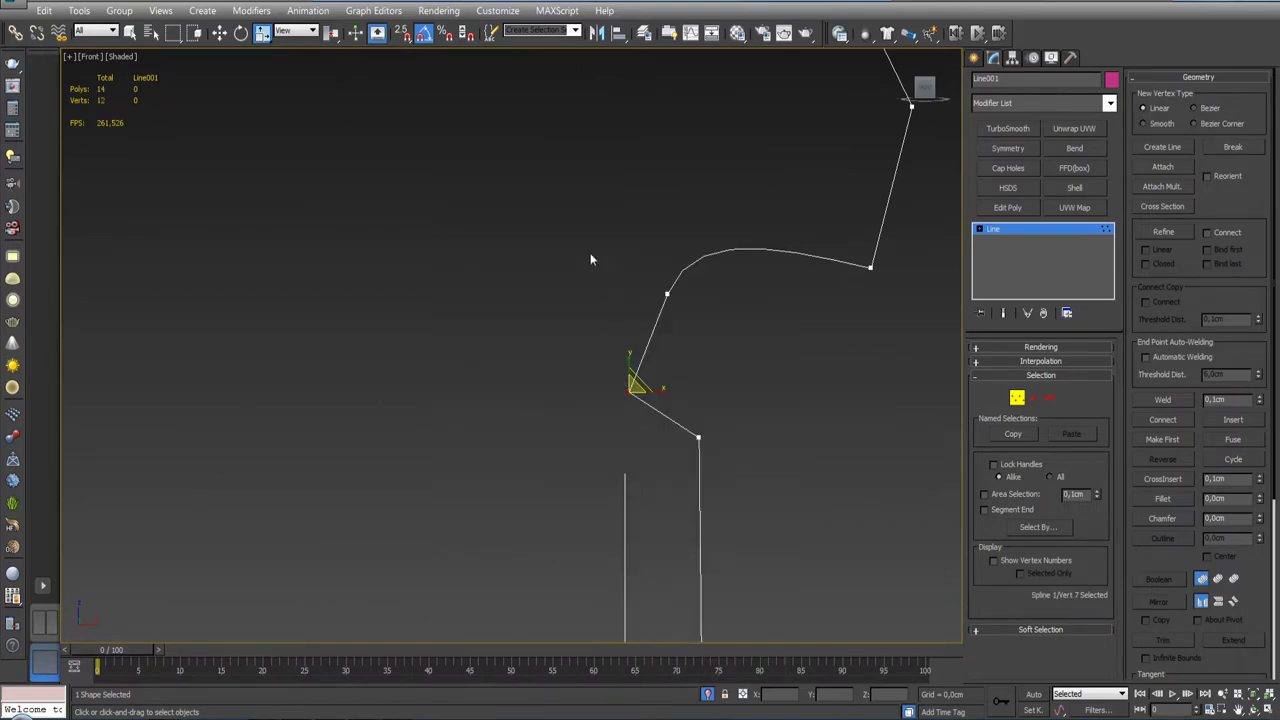
right_click(630, 390)
click(595, 266)
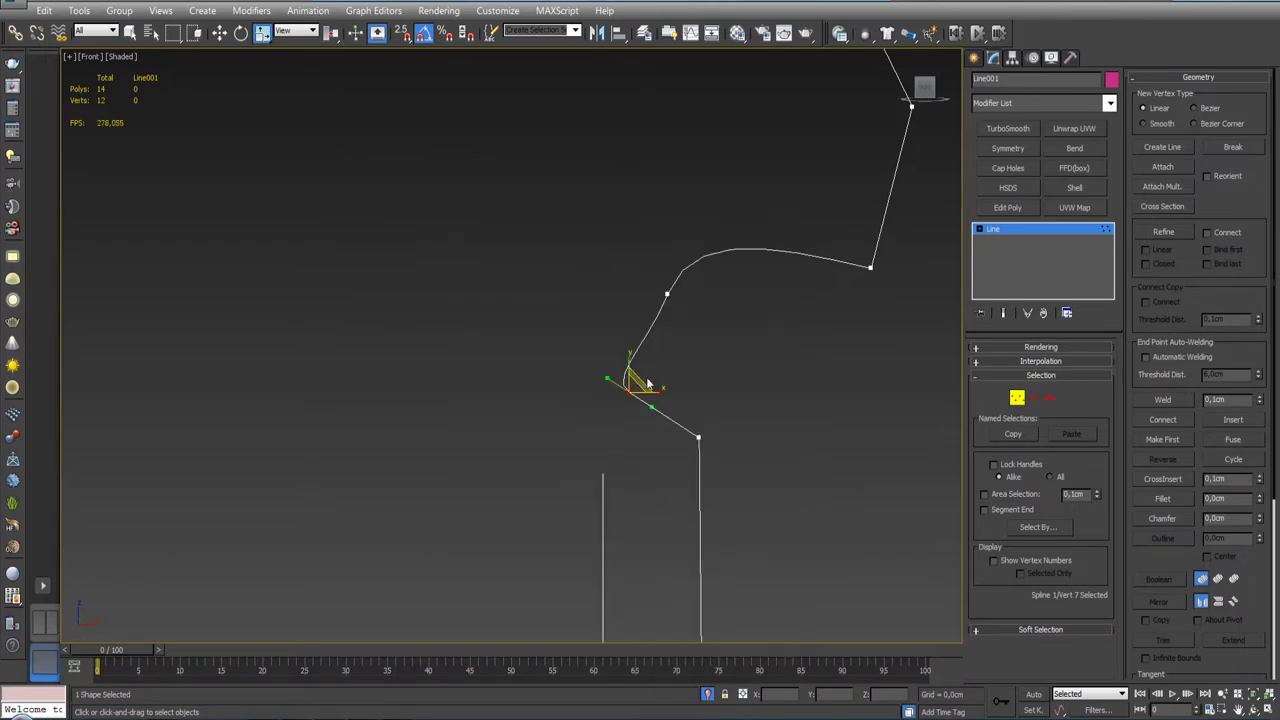
key(e)
drag(650, 376, 697, 427)
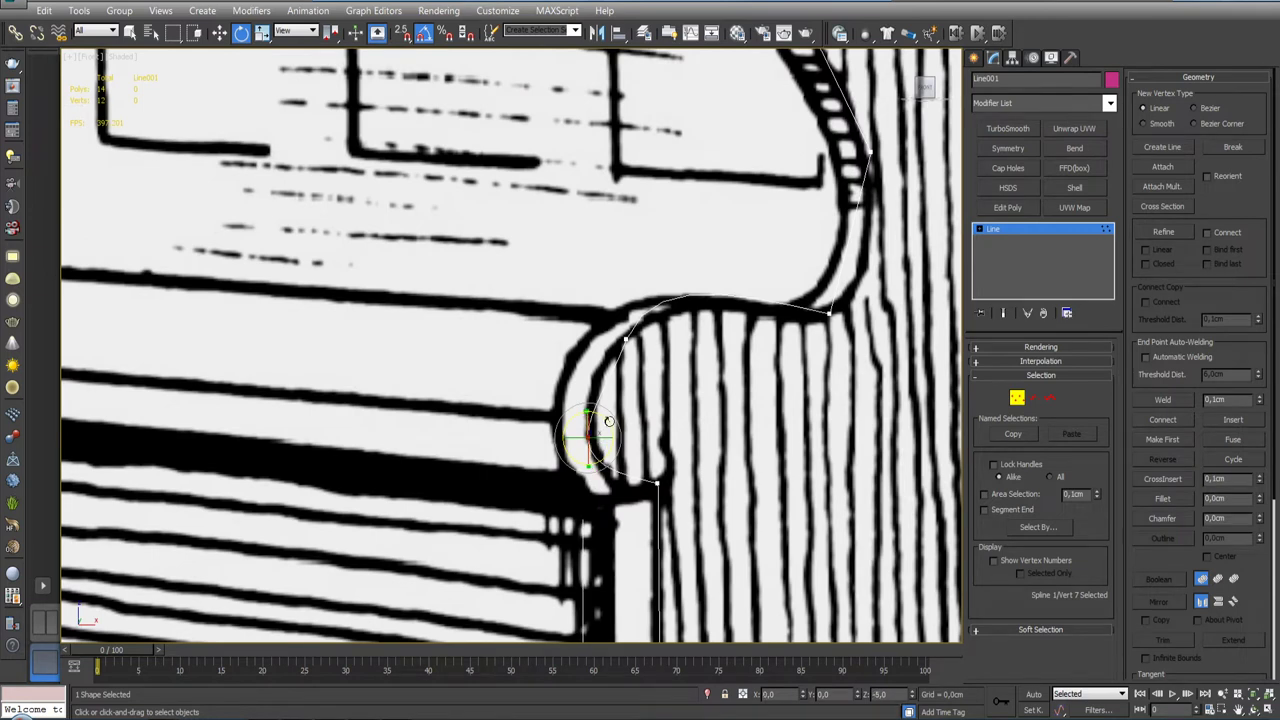
Step: Stretch the armrest-front tangents and pull the next vertex's tangent to round the arc's top
key(r)
mouse_move(606, 404)
mouse_down()
mouse_move(600, 428)
mouse_move(590, 423)
mouse_up()
key(w)
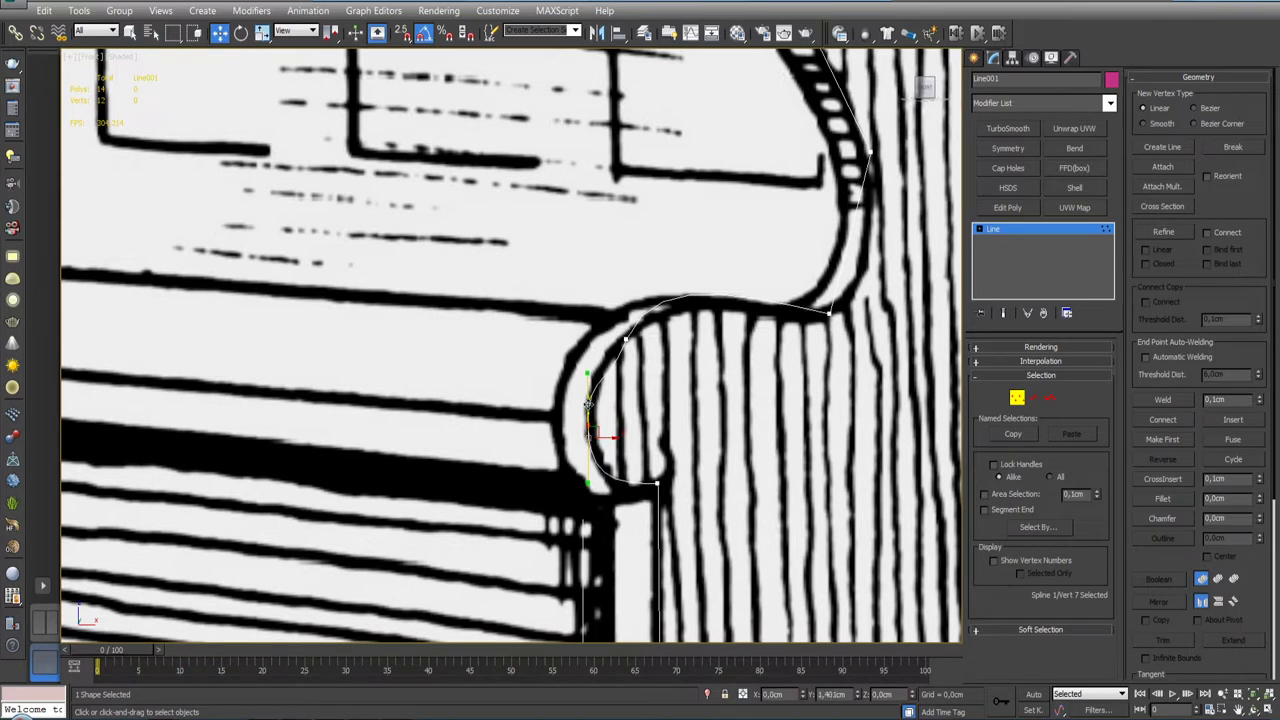
click(625, 340)
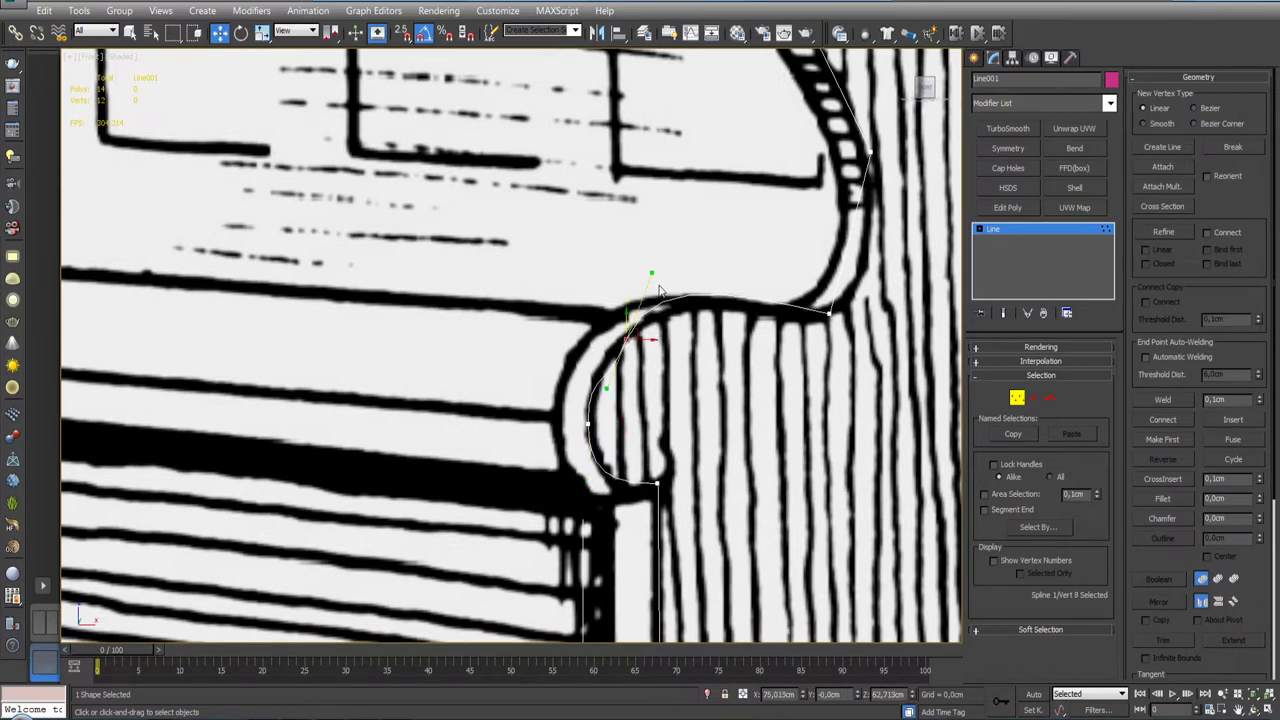
mouse_move(651, 273)
mouse_down()
mouse_move(678, 303)
mouse_move(653, 309)
mouse_up()
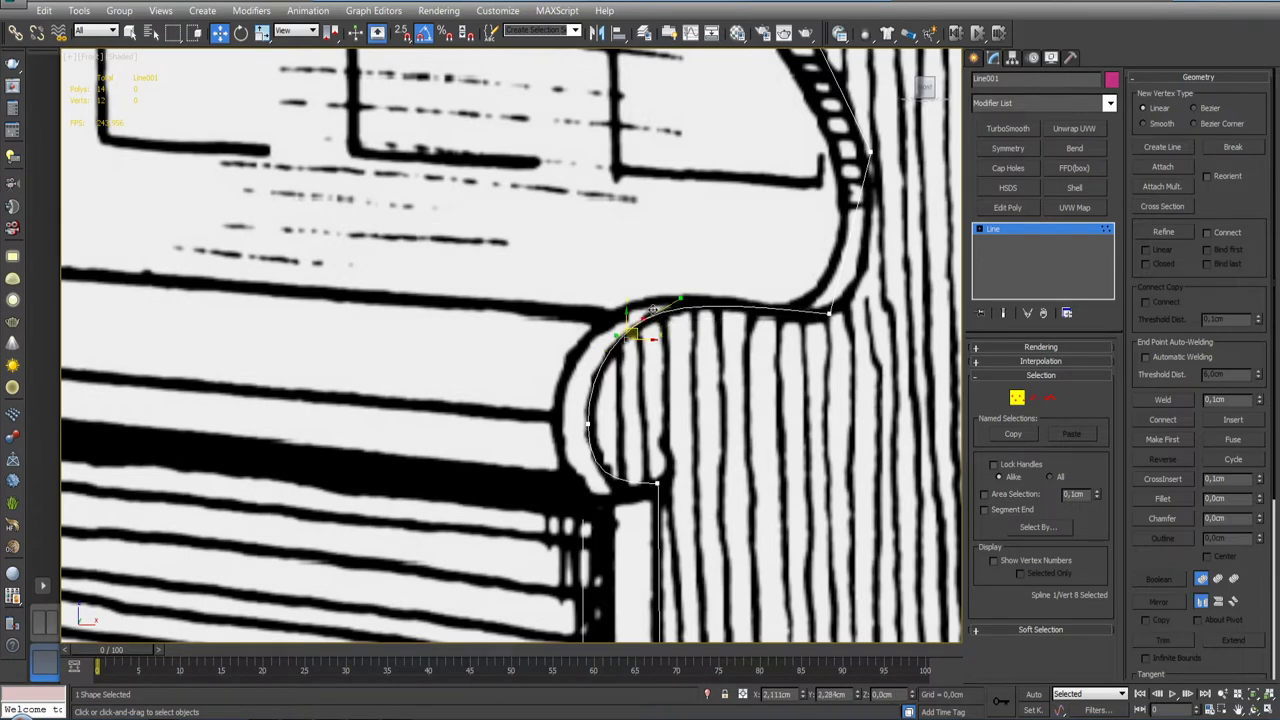
Step: Make the vertex where the arc meets the back a Bezier Corner and drag its handle along the outline
middle_drag(653, 309, 535, 402)
click(720, 404)
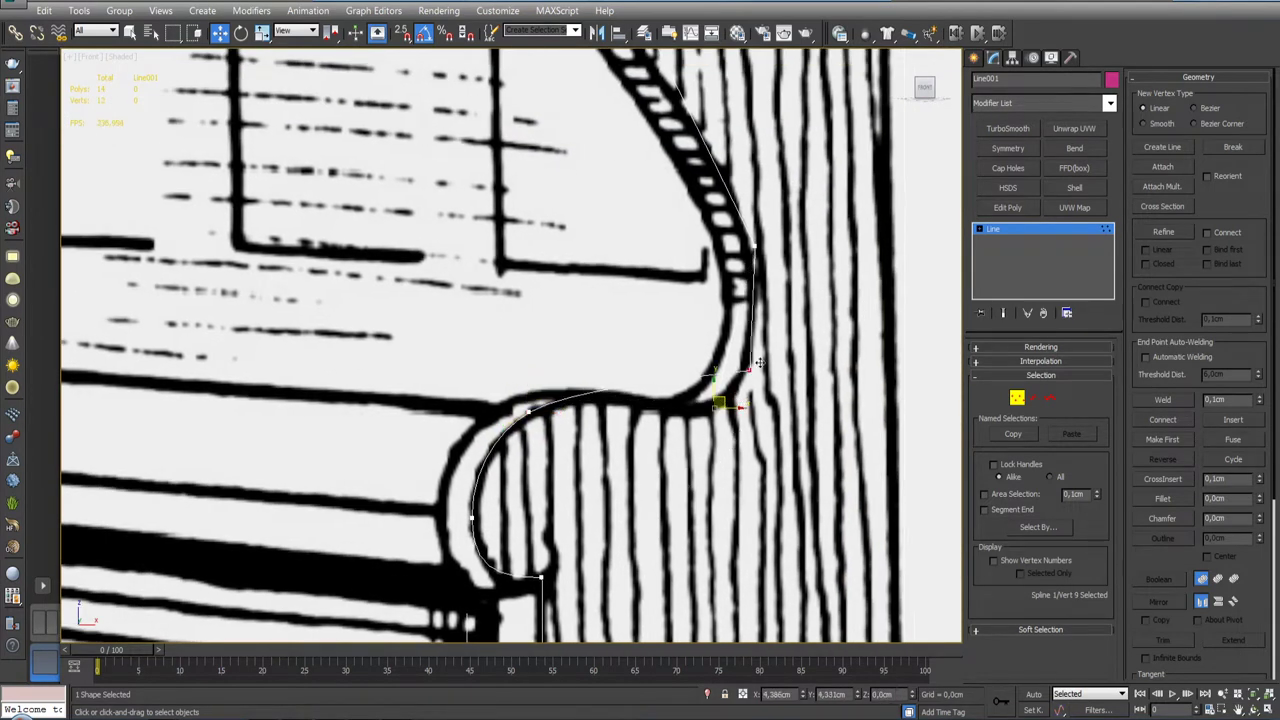
right_click(752, 362)
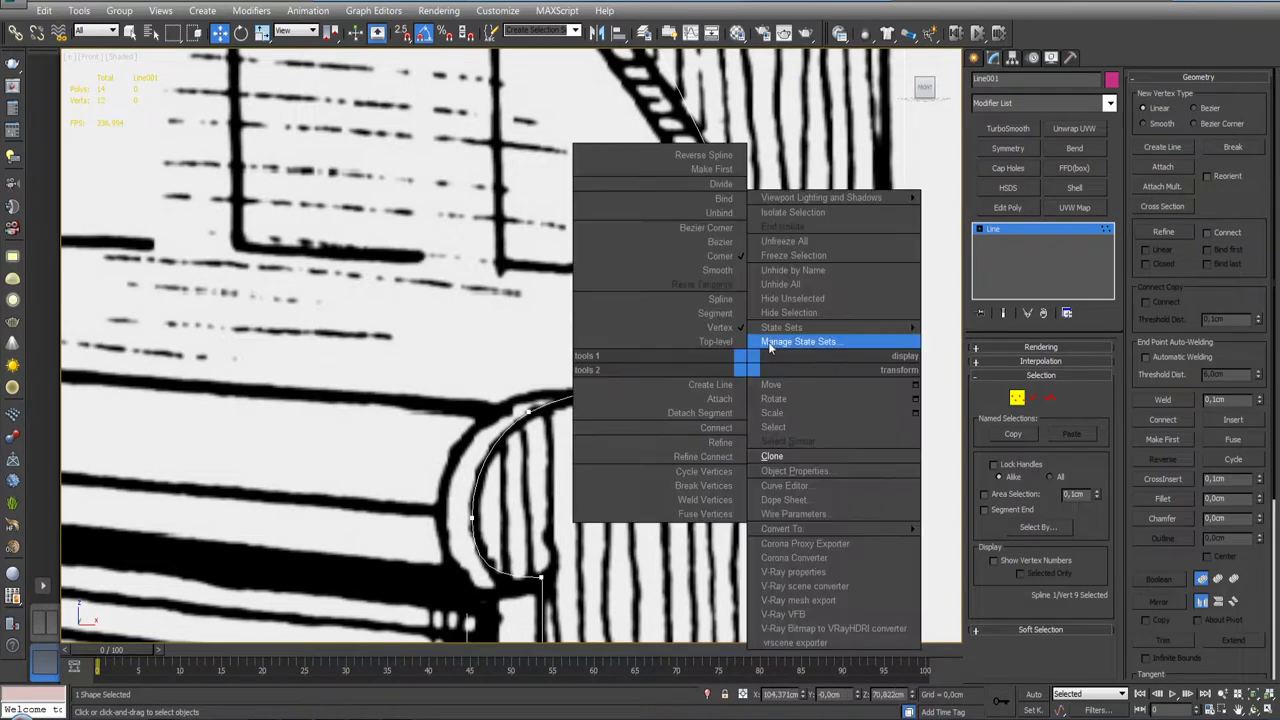
click(722, 242)
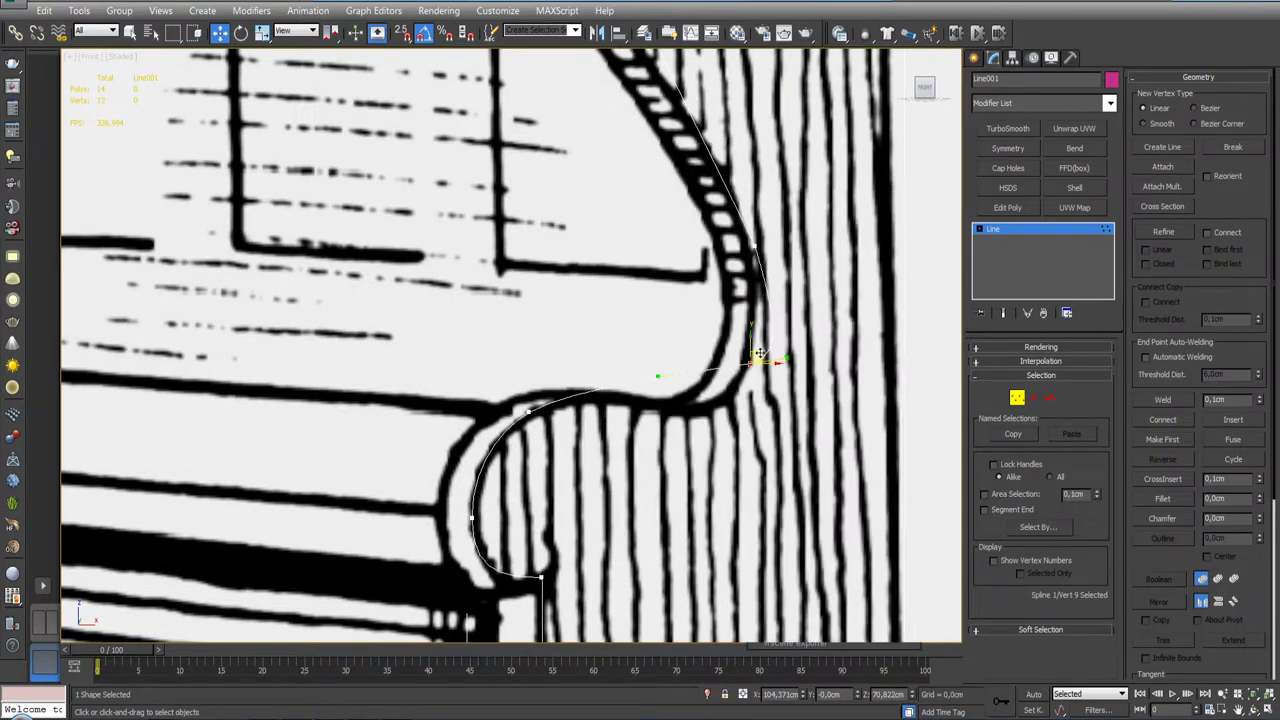
mouse_move(658, 376)
mouse_down()
mouse_move(718, 449)
mouse_move(740, 444)
mouse_up()
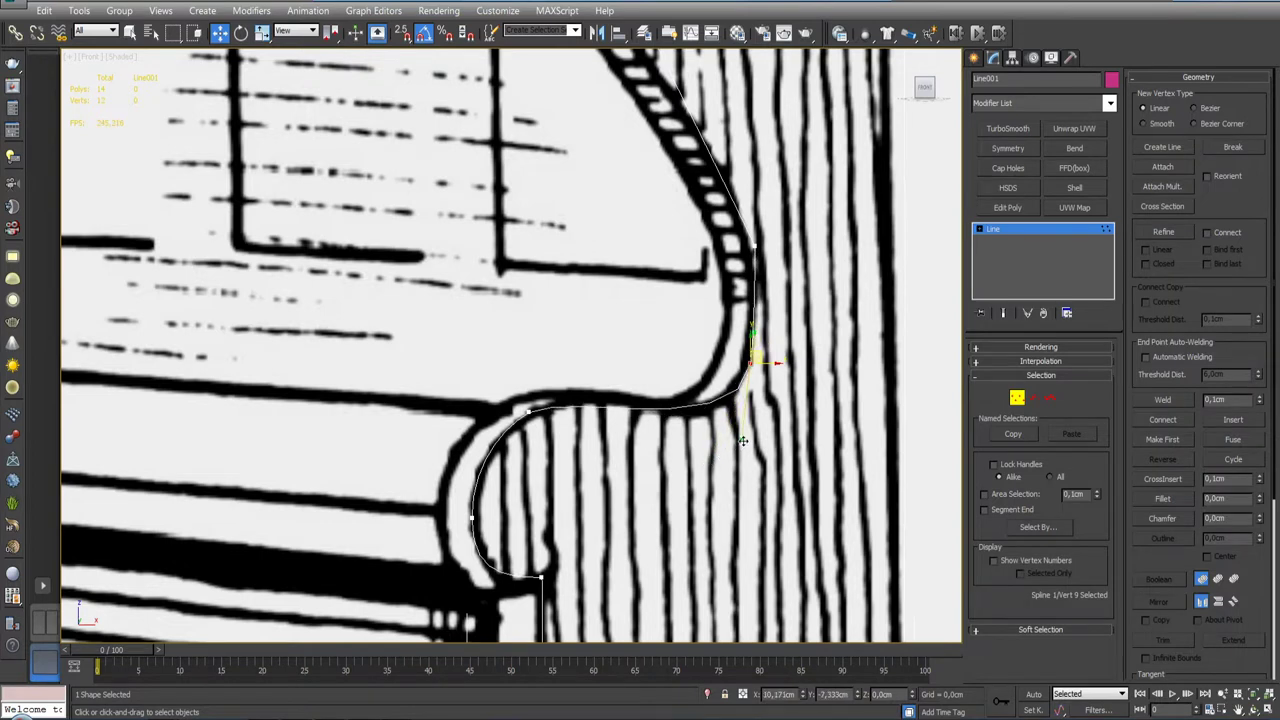
Step: Select the vertices at the top of the armrest arc and on the hatched back edge
click(528, 409)
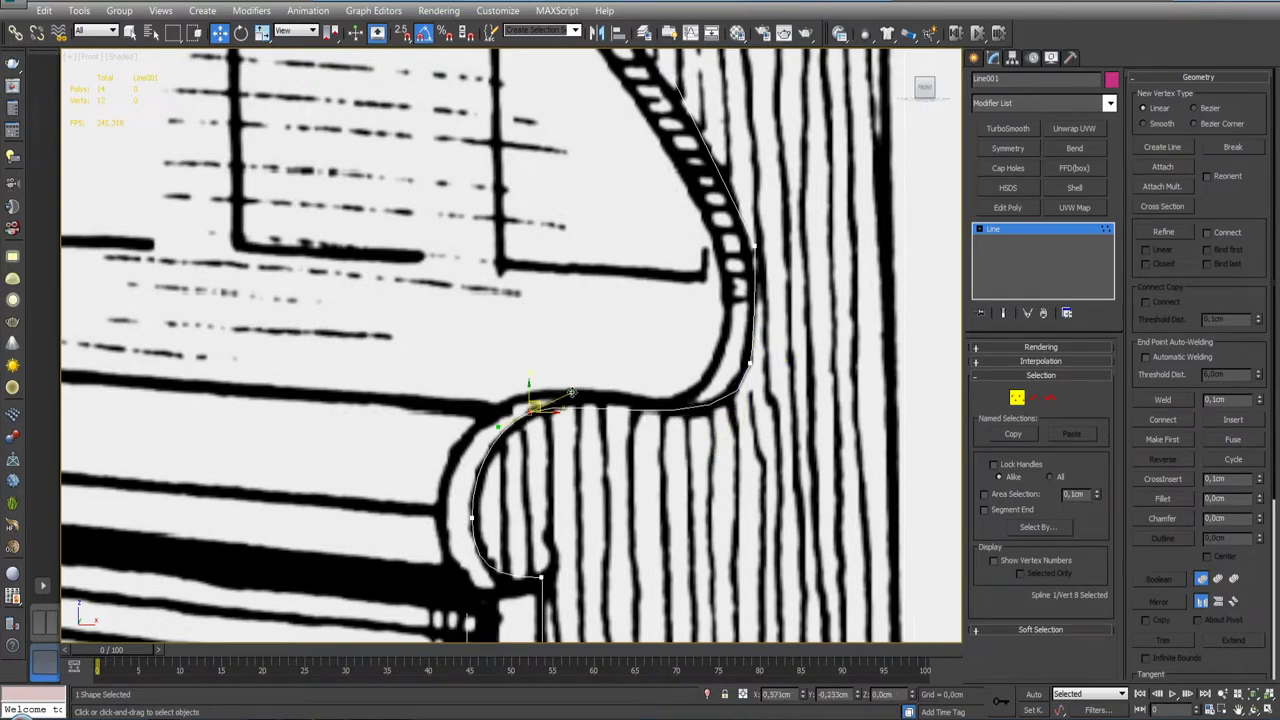
middle_drag(743, 330, 698, 440)
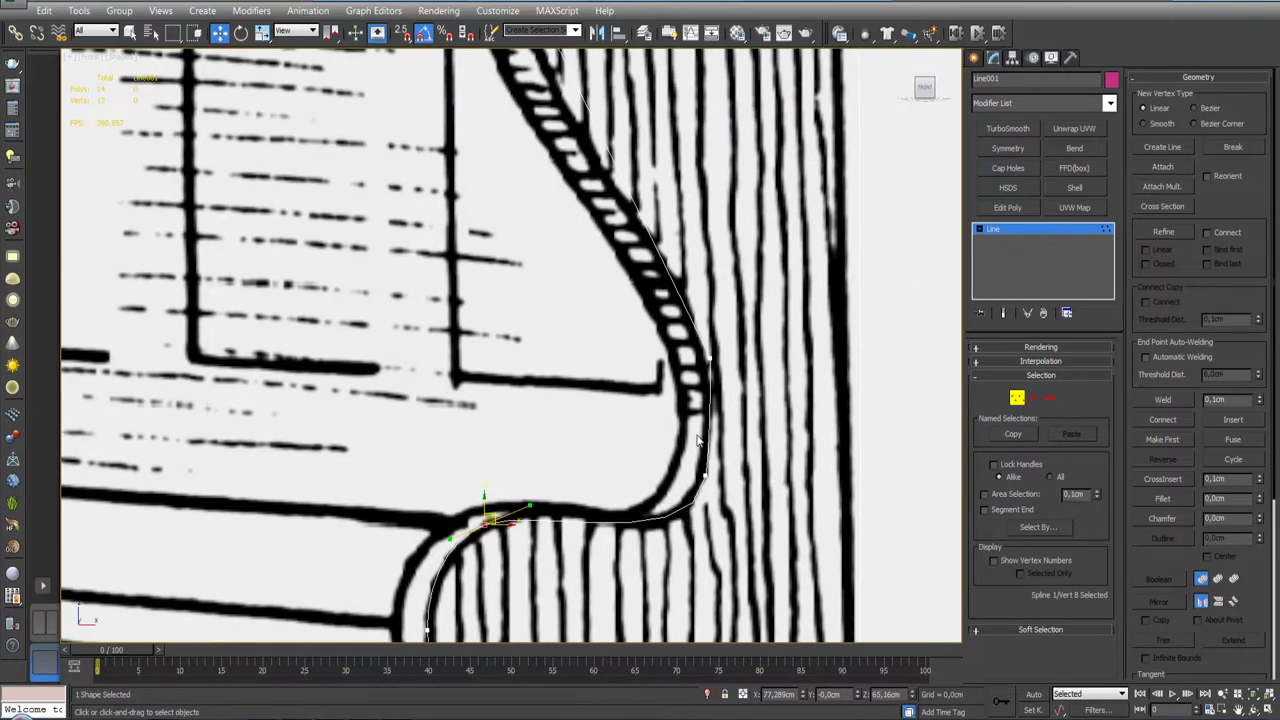
click(716, 357)
scroll(716, 357, down, 3)
middle_drag(716, 357, 743, 458)
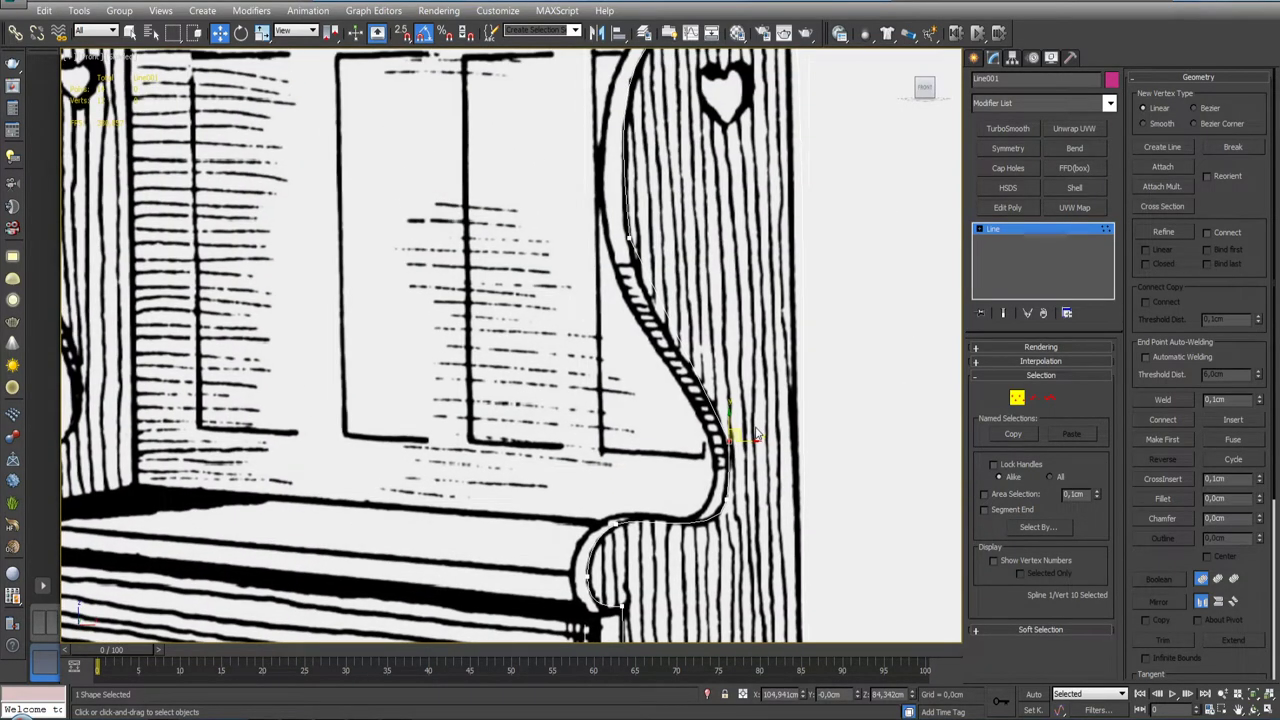
Step: Make the upper back-edge vertex the spline's first point and bend the curve along the hatched edge
click(757, 434)
drag(621, 255, 623, 256)
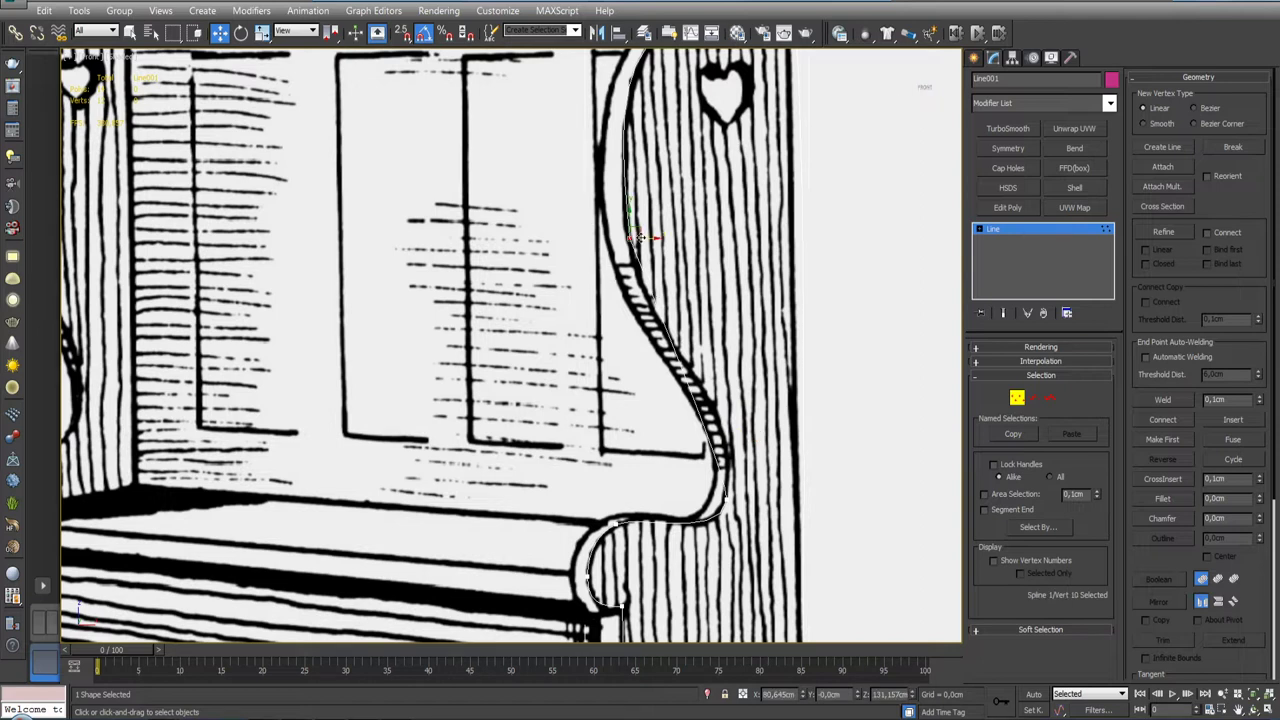
right_click(630, 222)
click(610, 112)
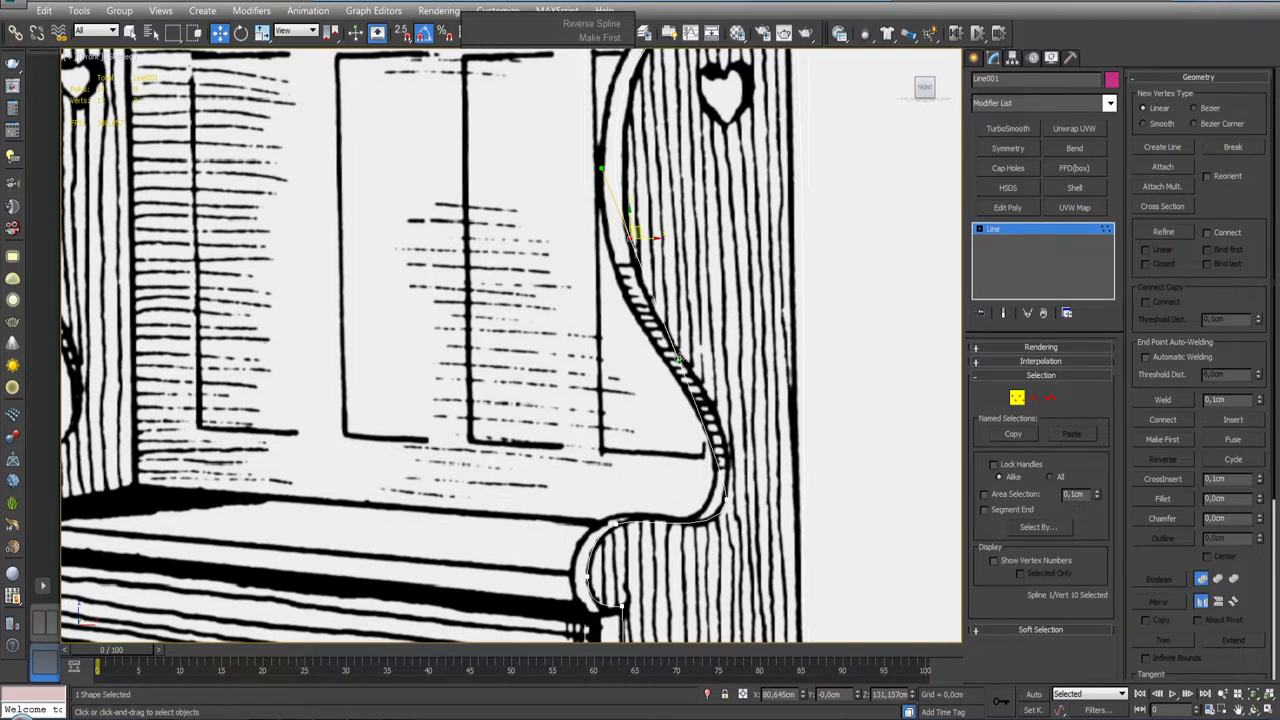
mouse_move(678, 358)
mouse_down()
mouse_move(725, 357)
mouse_move(647, 308)
mouse_move(748, 341)
mouse_up()
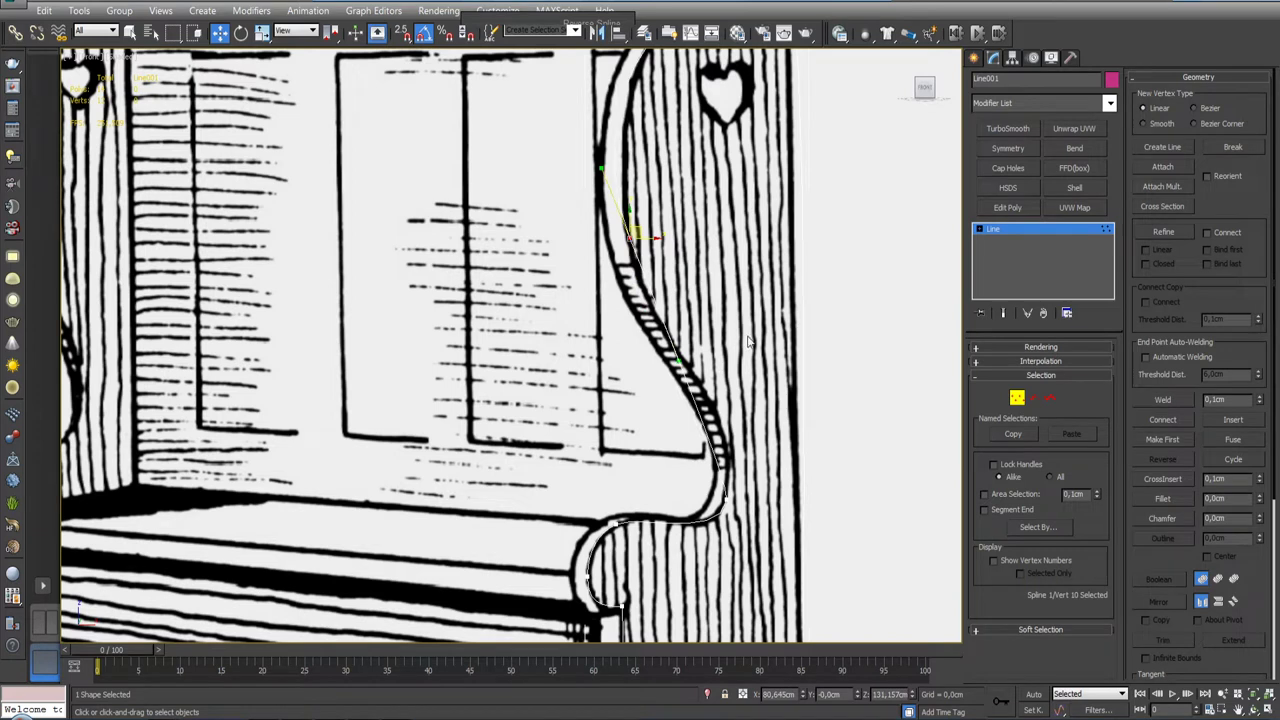
Step: Convert the lower hatched-edge vertex to Bezier and fit its tangents to hug the hatched edge
click(726, 497)
drag(726, 497, 737, 472)
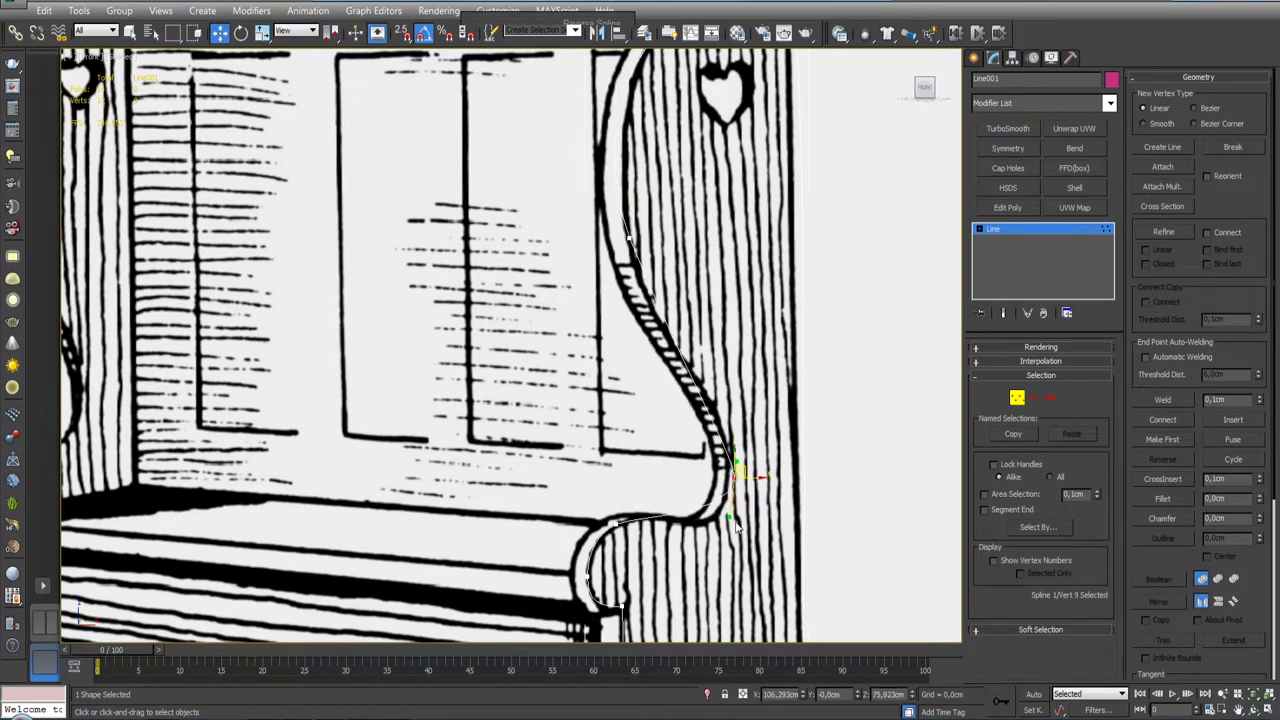
drag(736, 526, 721, 550)
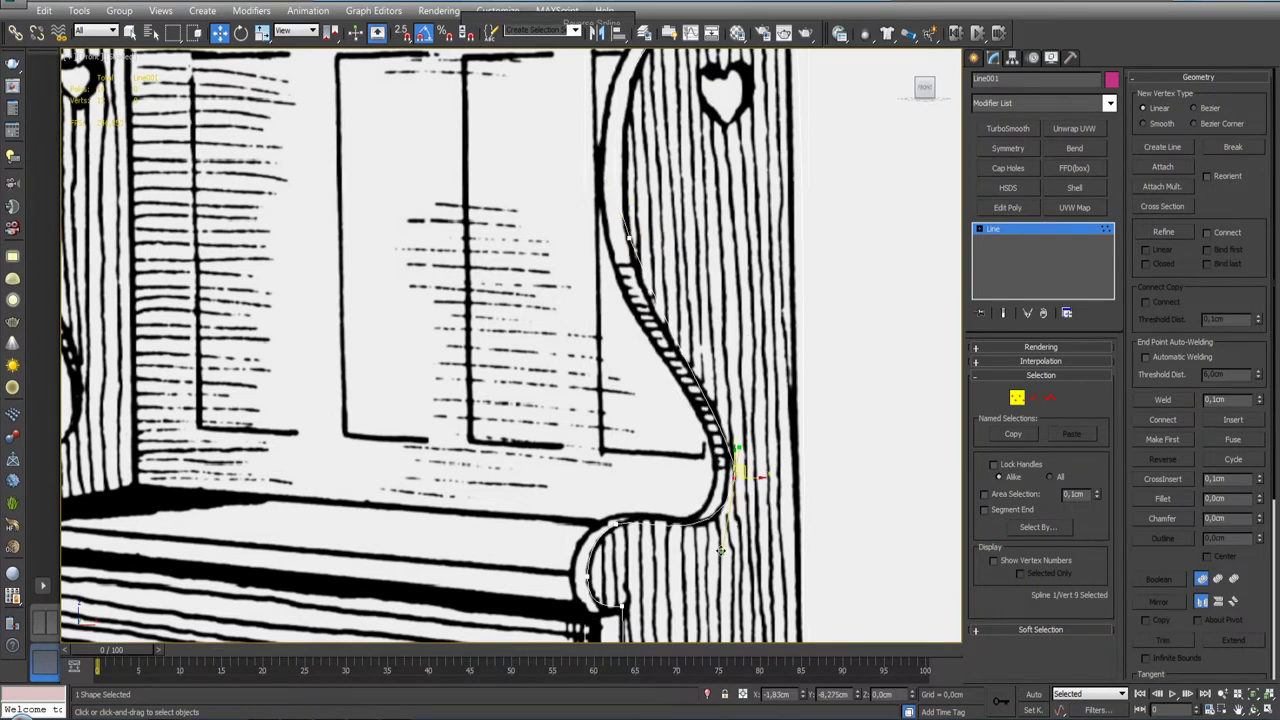
click(762, 510)
key(ctrl+z)
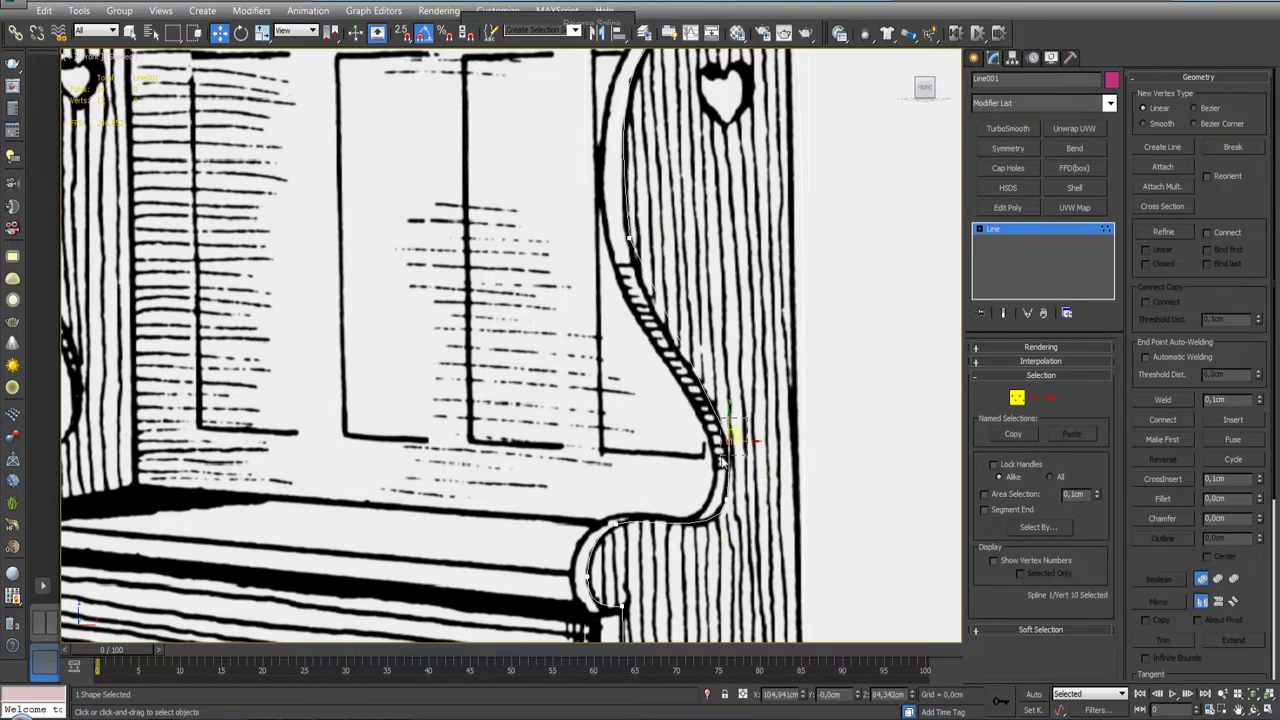
right_click(722, 456)
click(746, 332)
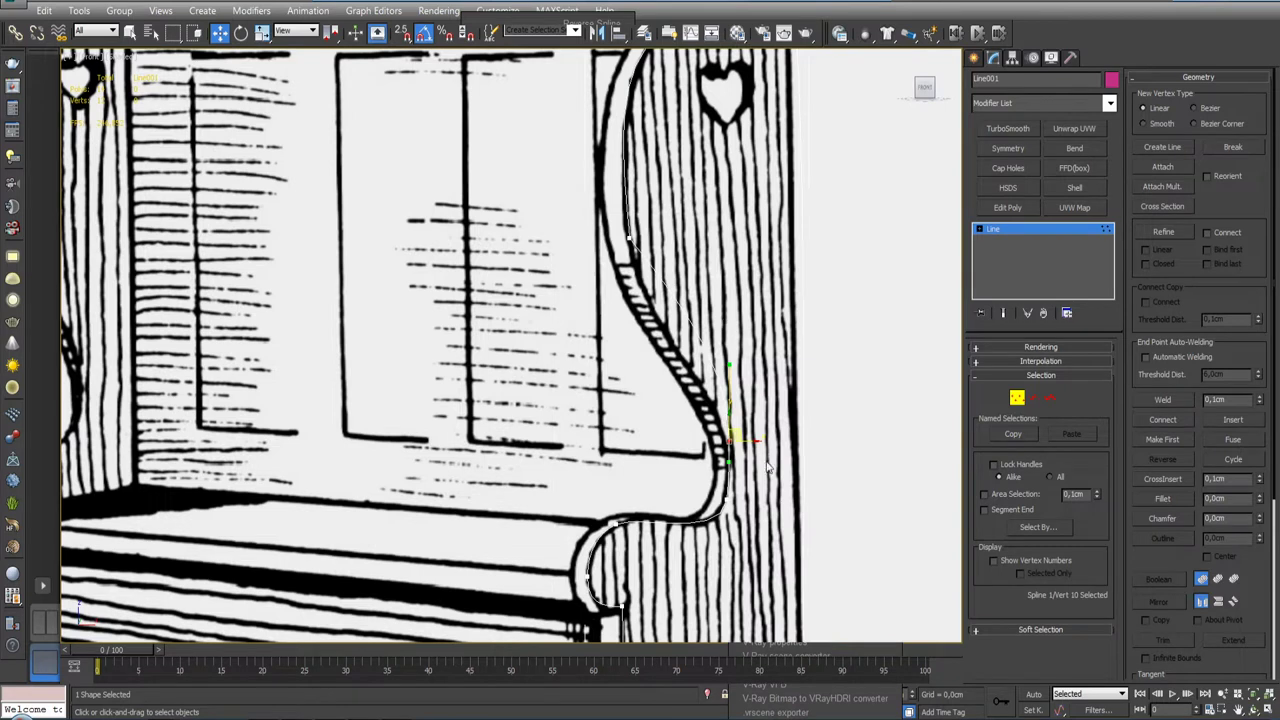
middle_drag(768, 468, 766, 458)
mouse_move(728, 356)
mouse_down()
mouse_move(695, 366)
mouse_move(711, 365)
mouse_up()
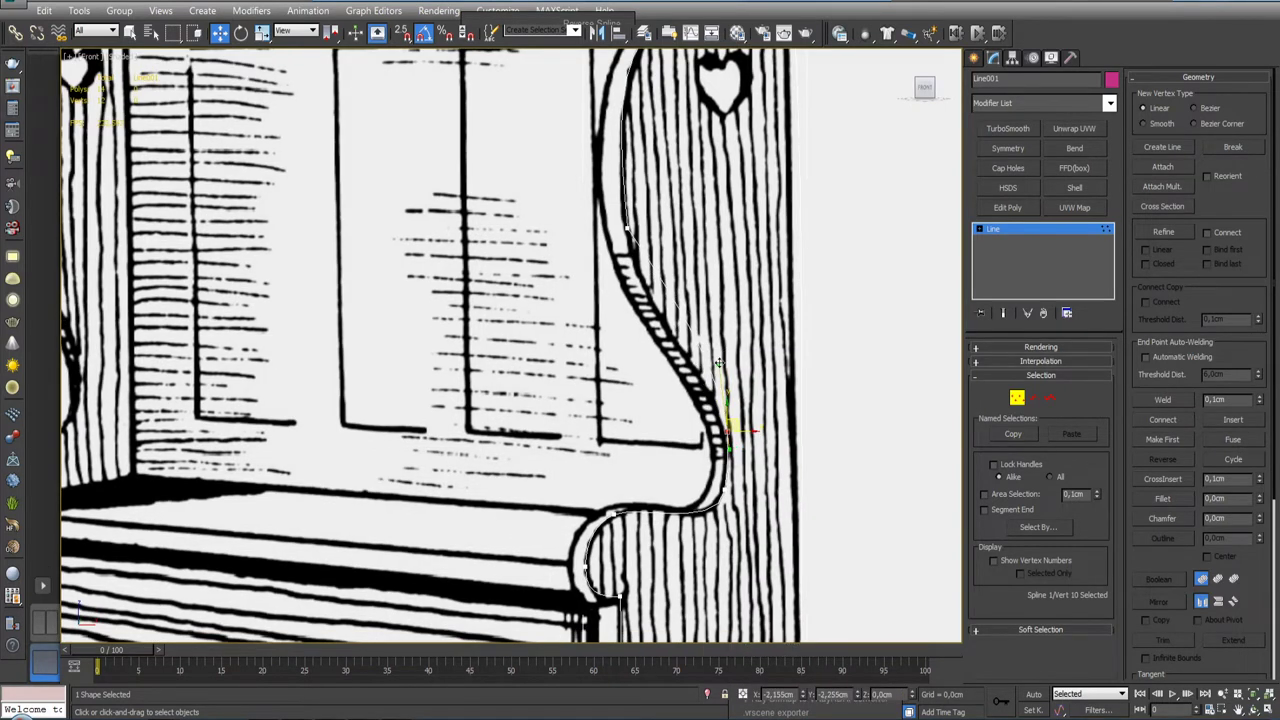
Step: Make the upper vertex a smooth Bezier and fit the seat-corner vertex and its lower tangent
right_click(624, 224)
mouse_move(680, 190)
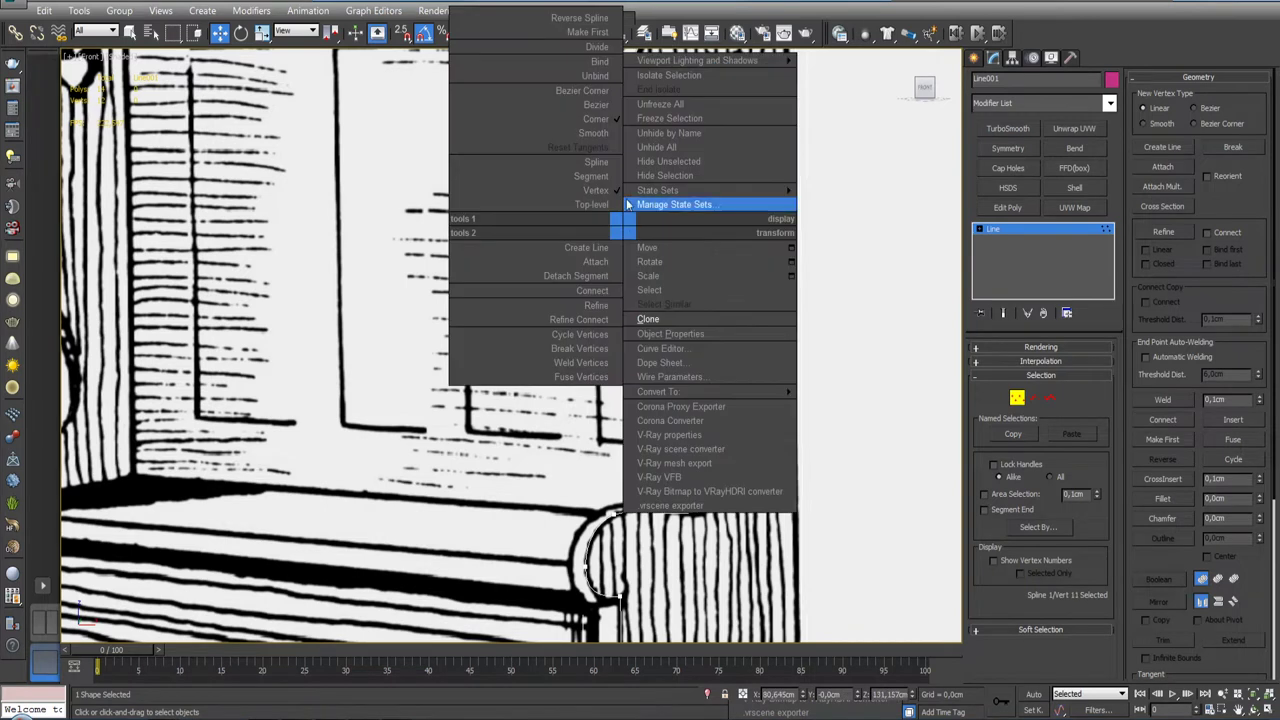
click(600, 105)
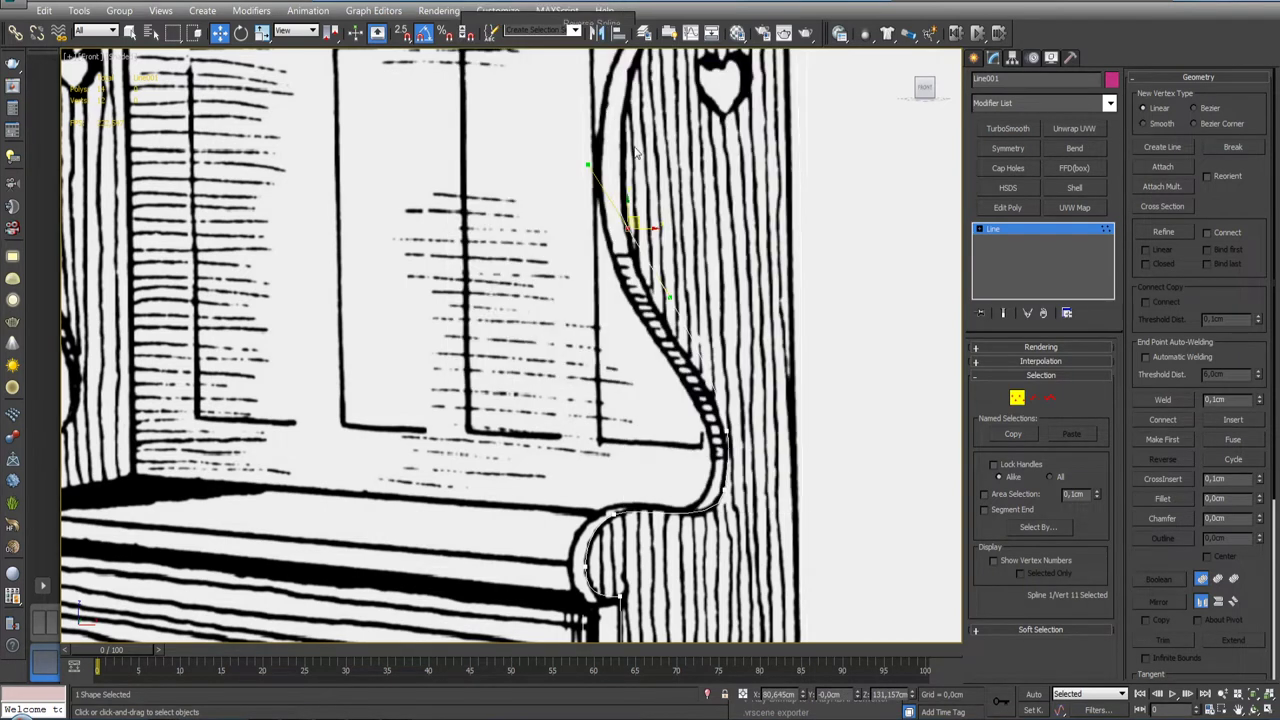
drag(671, 297, 637, 305)
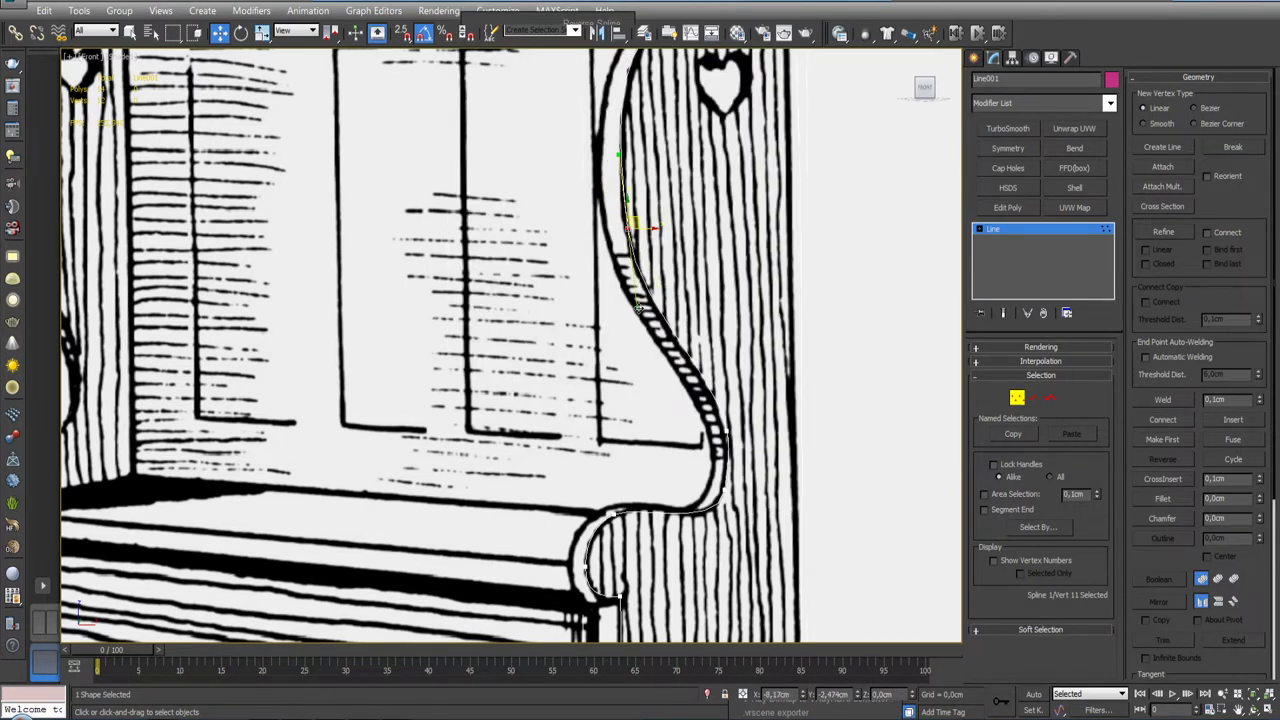
middle_drag(637, 305, 637, 217)
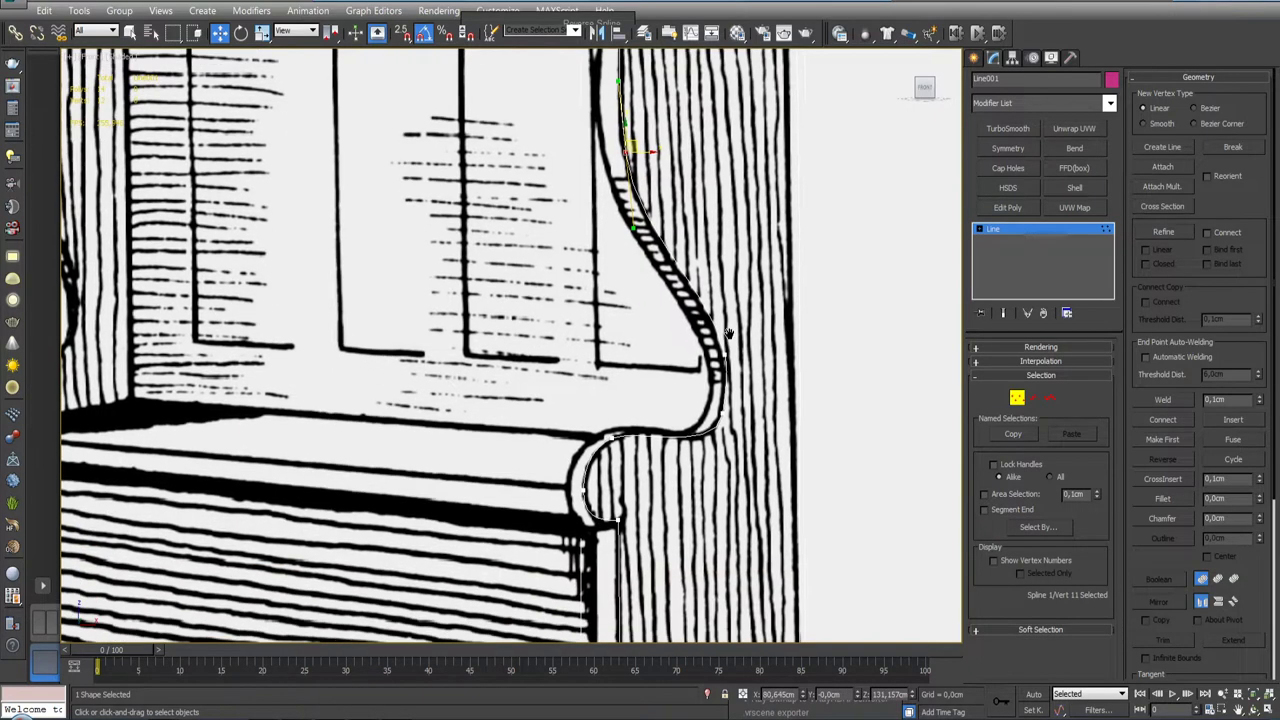
click(722, 402)
drag(734, 402, 728, 416)
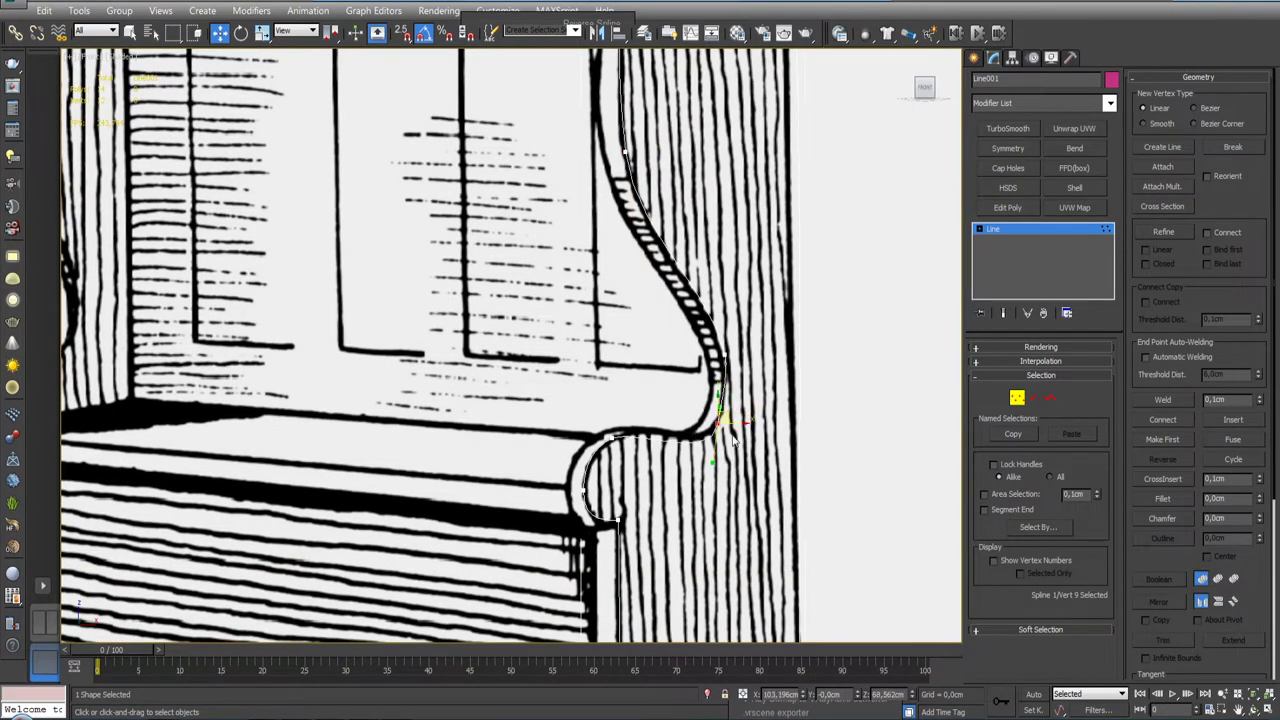
mouse_move(713, 463)
mouse_down()
mouse_move(688, 450)
mouse_move(693, 463)
mouse_up()
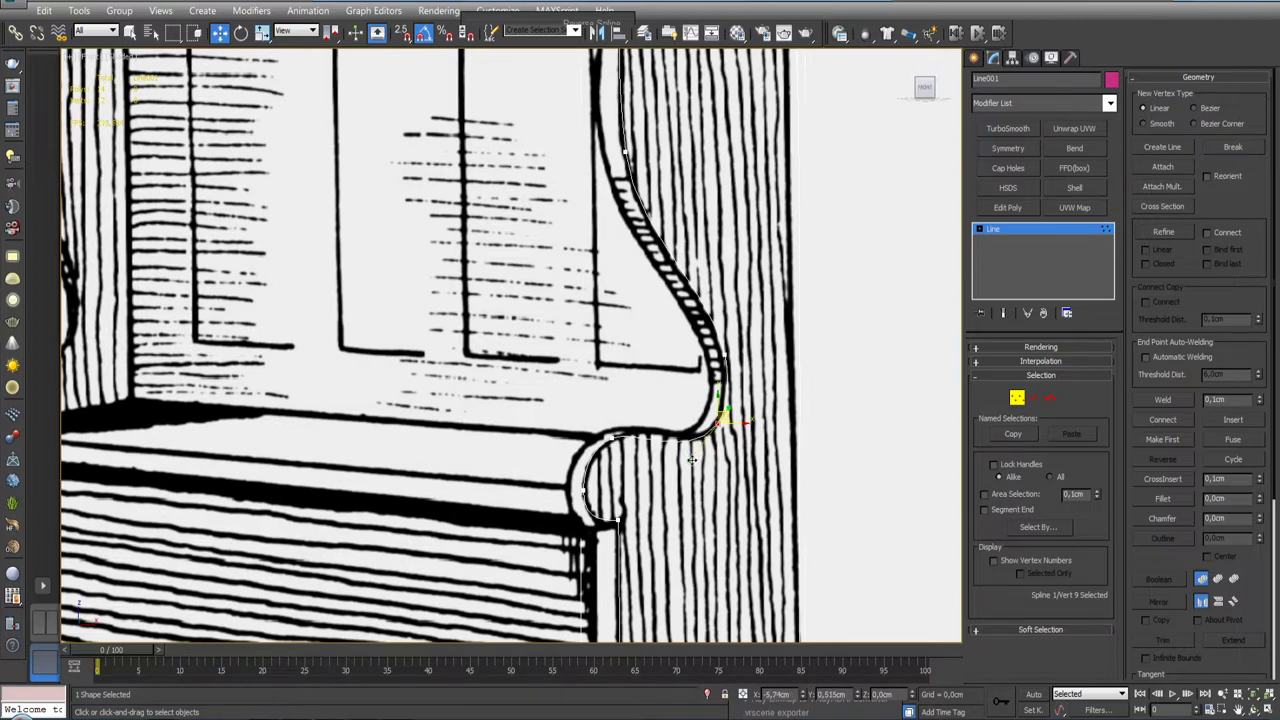
scroll(693, 463, down, 2)
Step: Make the top corner vertex a Bezier Corner and bend it along the panel's top right edge
scroll(690, 450, down, 1)
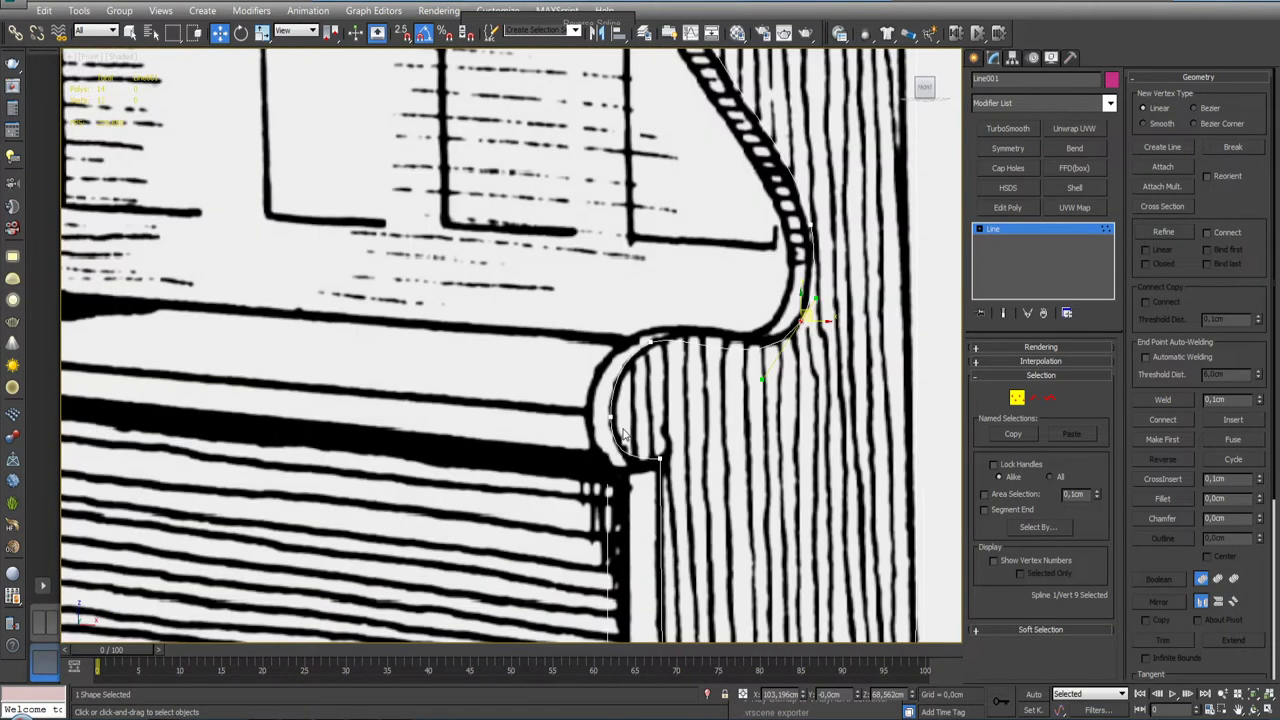
scroll(670, 420, down, 3)
scroll(647, 386, down, 1)
scroll(647, 386, up, 3)
middle_drag(690, 145, 727, 370)
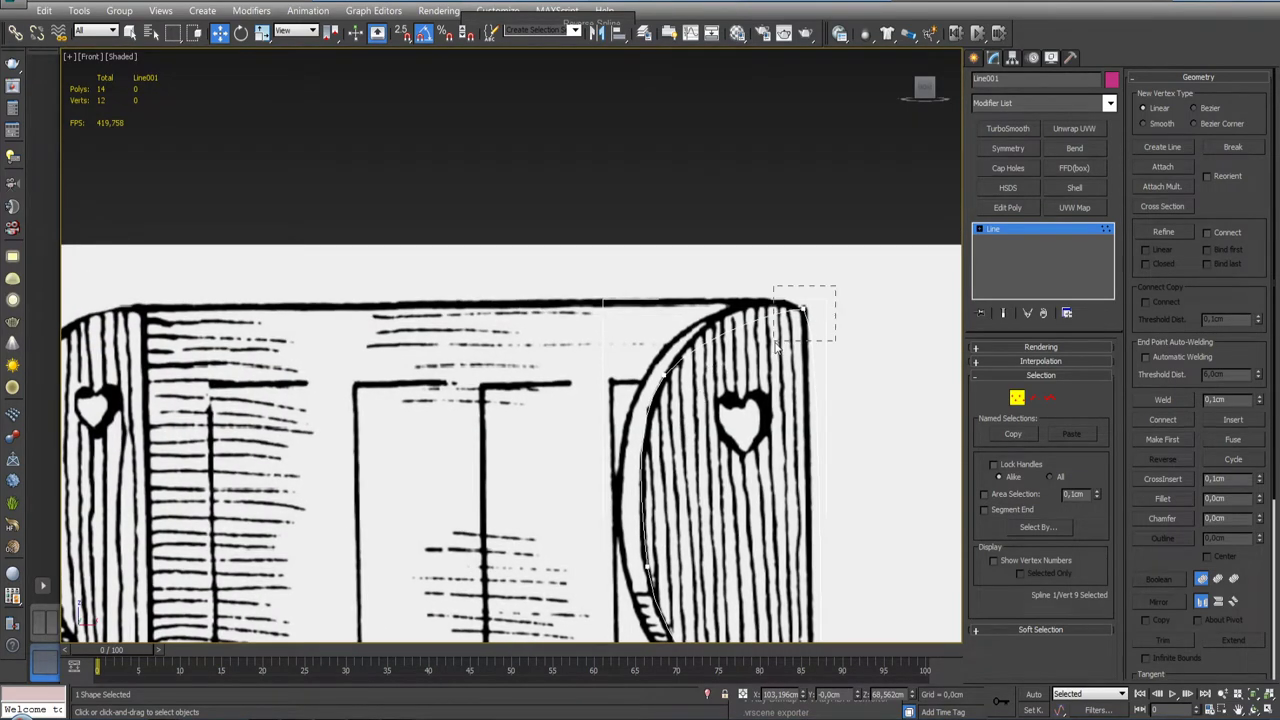
right_click(797, 300)
click(740, 172)
scroll(800, 300, up, 2)
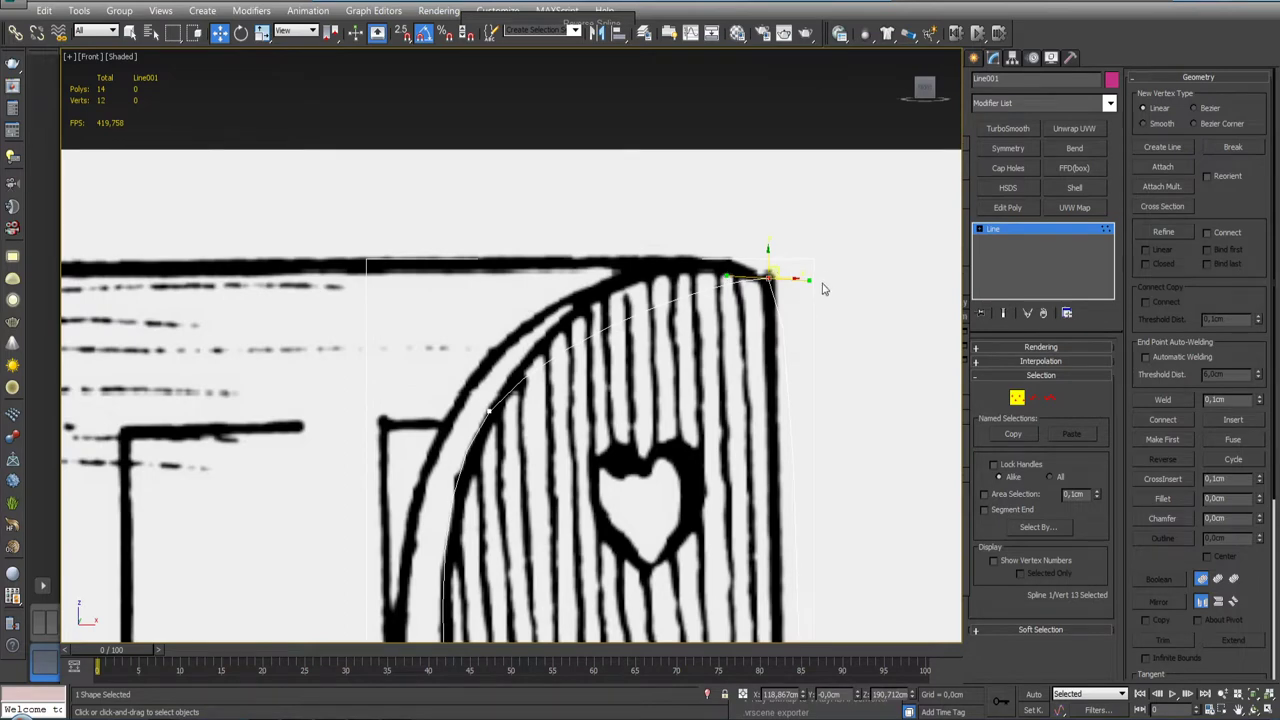
drag(808, 280, 768, 343)
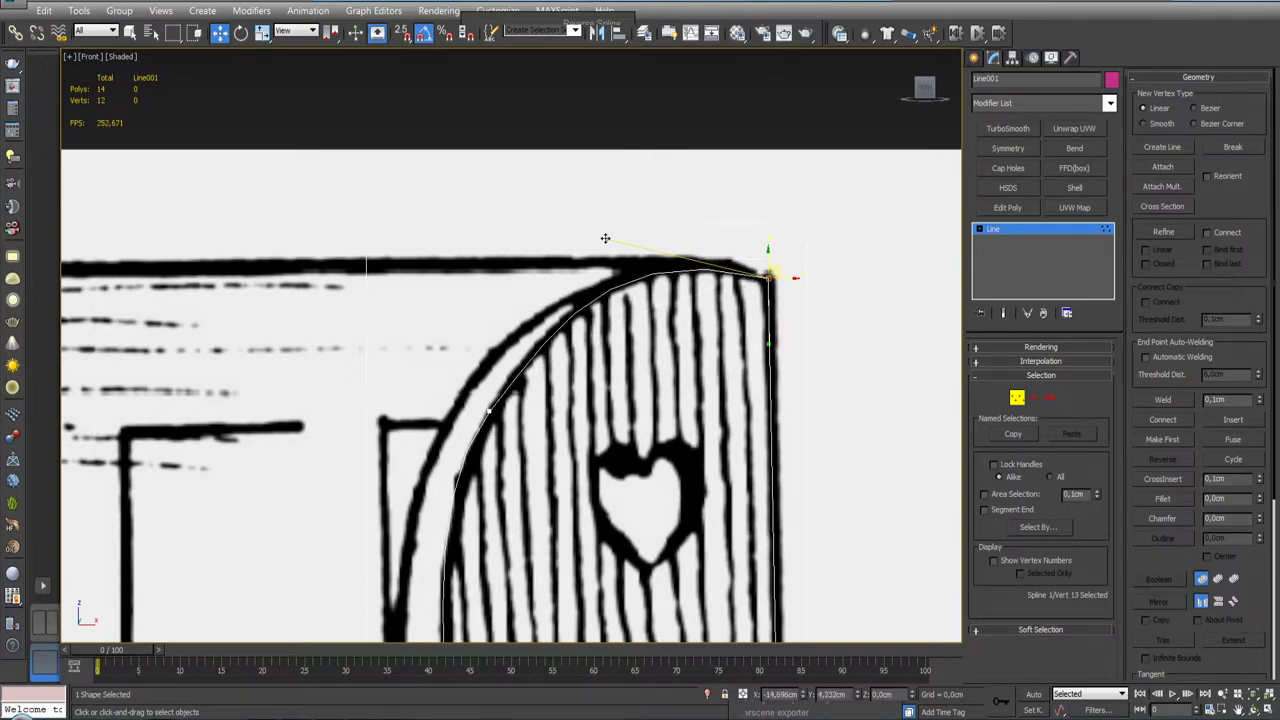
Step: Adjust the curvature of the foot notch arc at its top vertex
scroll(597, 246, down, 3)
scroll(595, 247, down, 1)
scroll(620, 260, down, 4)
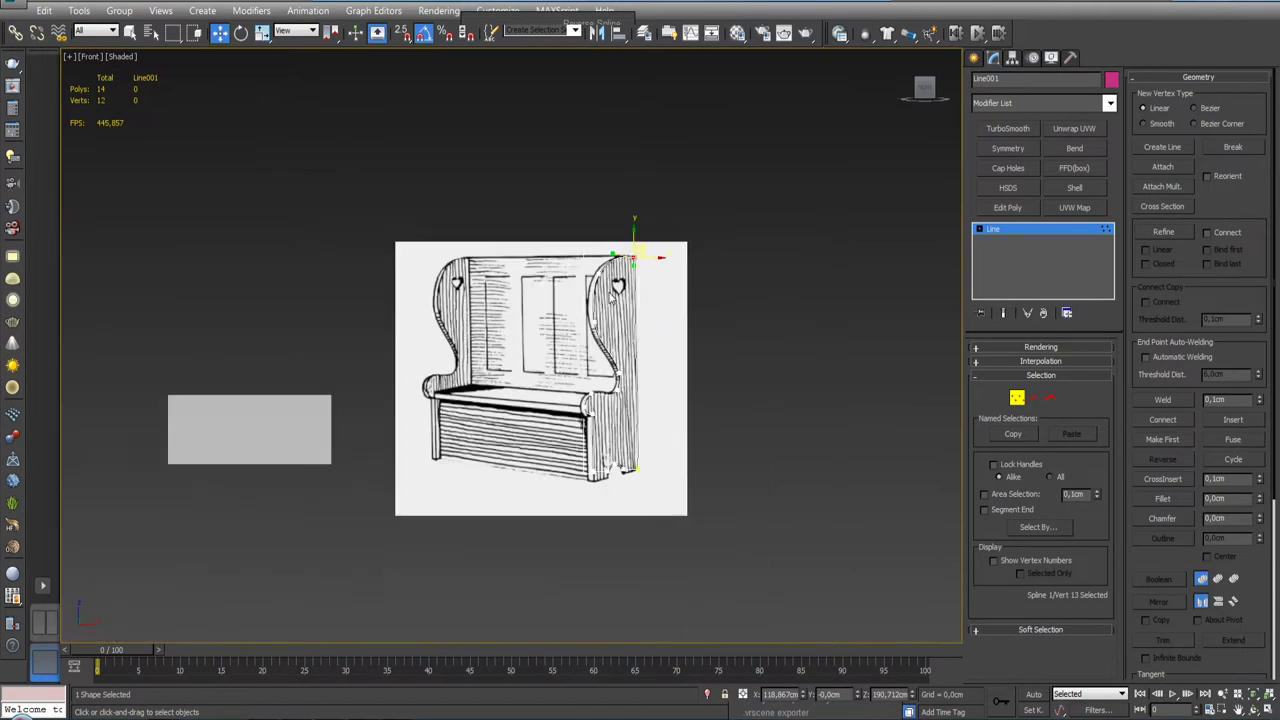
scroll(620, 440, up, 2)
scroll(690, 475, up, 2)
scroll(699, 475, up, 1)
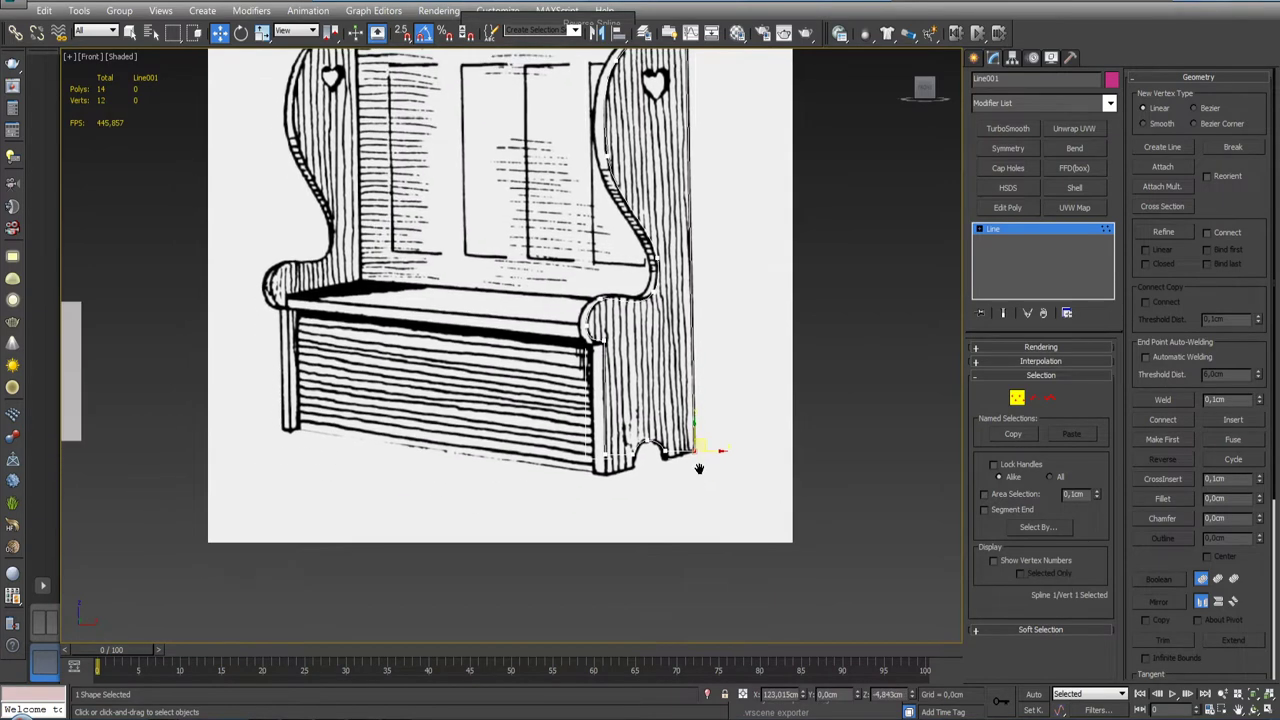
scroll(699, 471, up, 3)
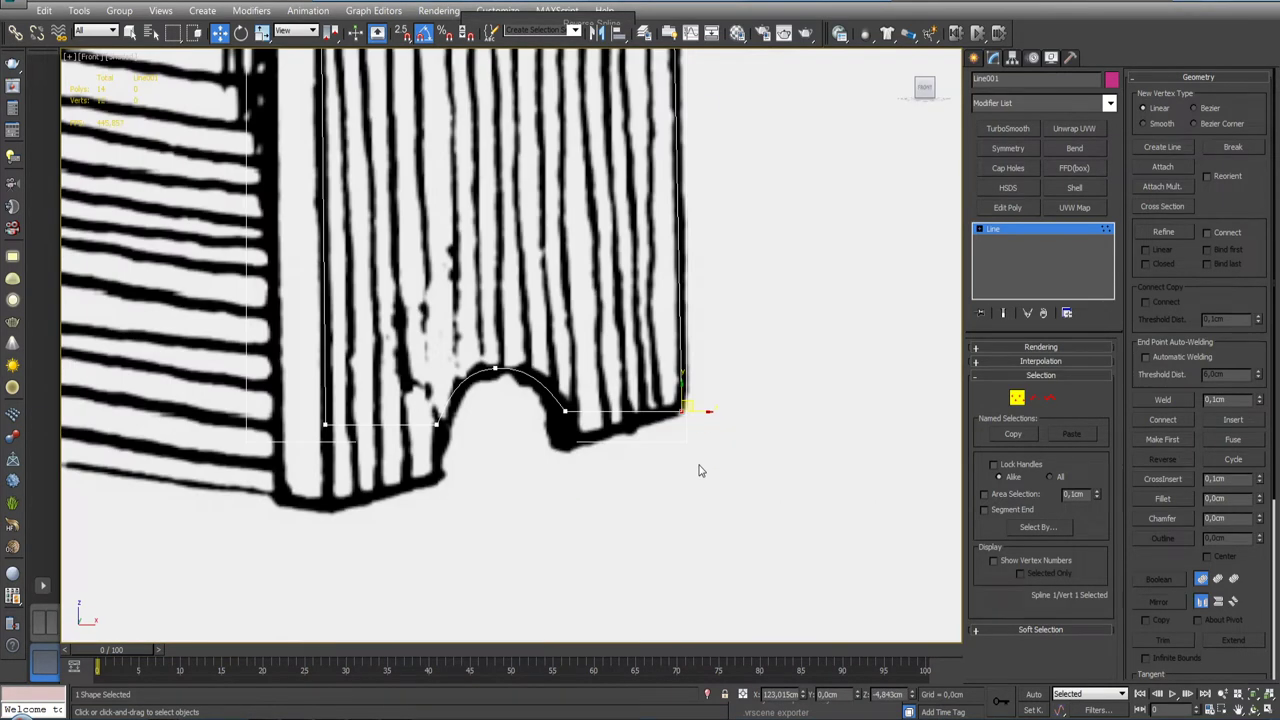
click(497, 369)
drag(528, 378, 522, 370)
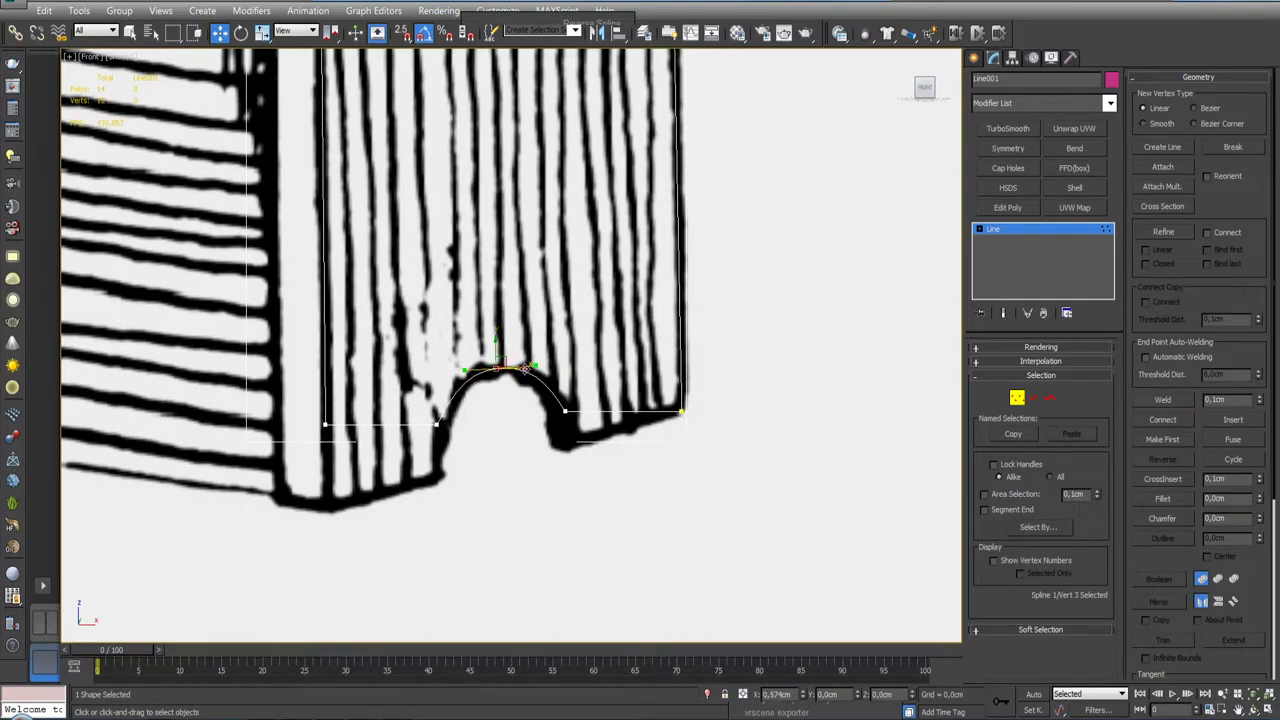
Step: Hide the reference drawing and reshape the upper back curve at its top vertex
scroll(483, 440, down, 5)
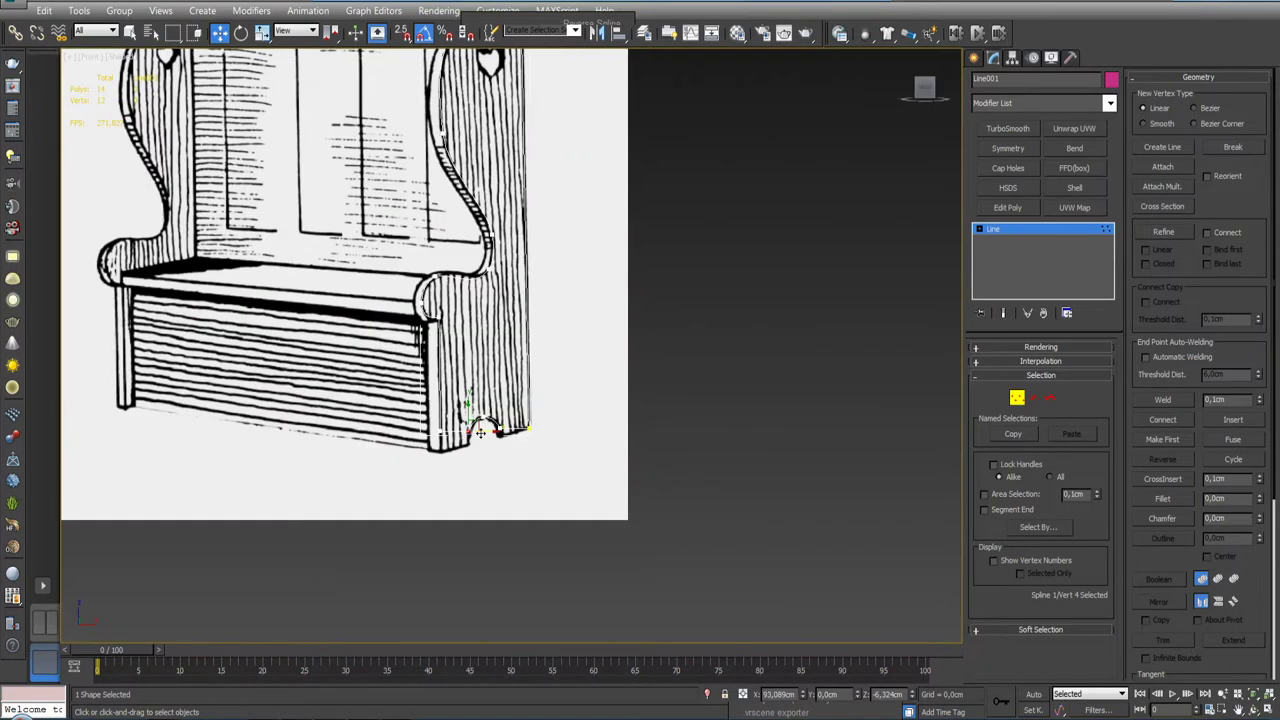
click(706, 695)
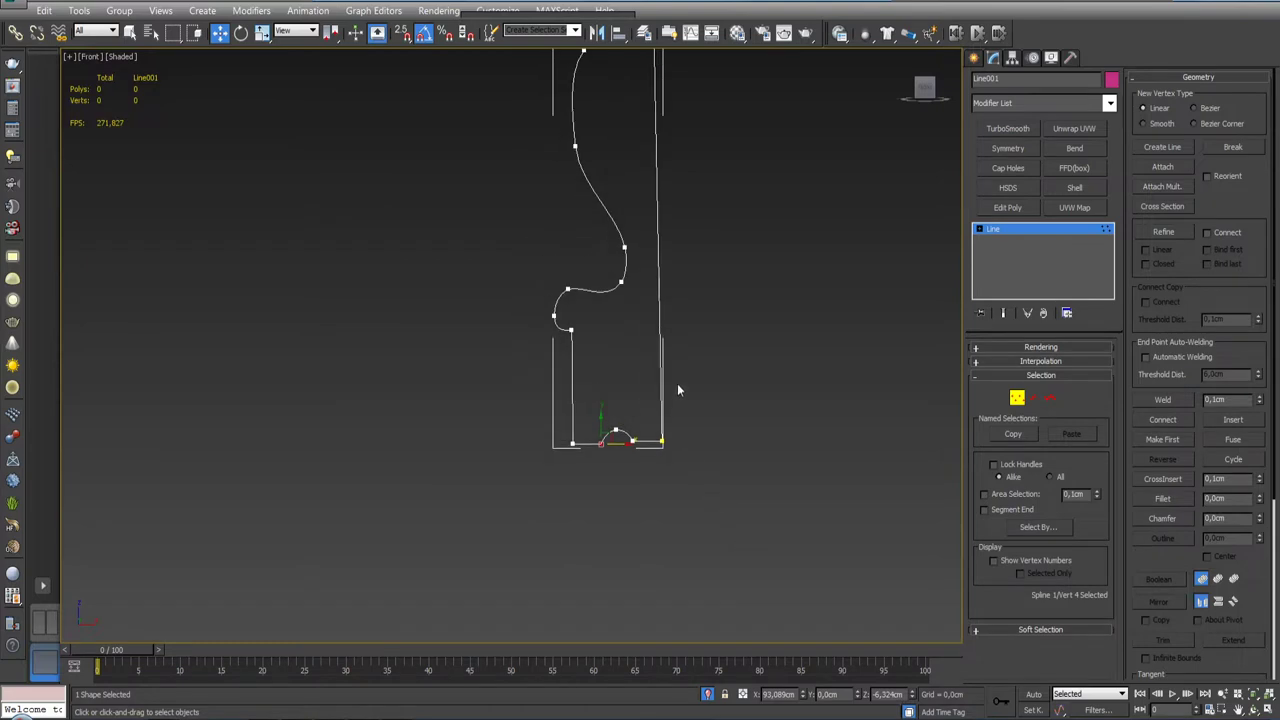
click(652, 307)
scroll(630, 310, up, 3)
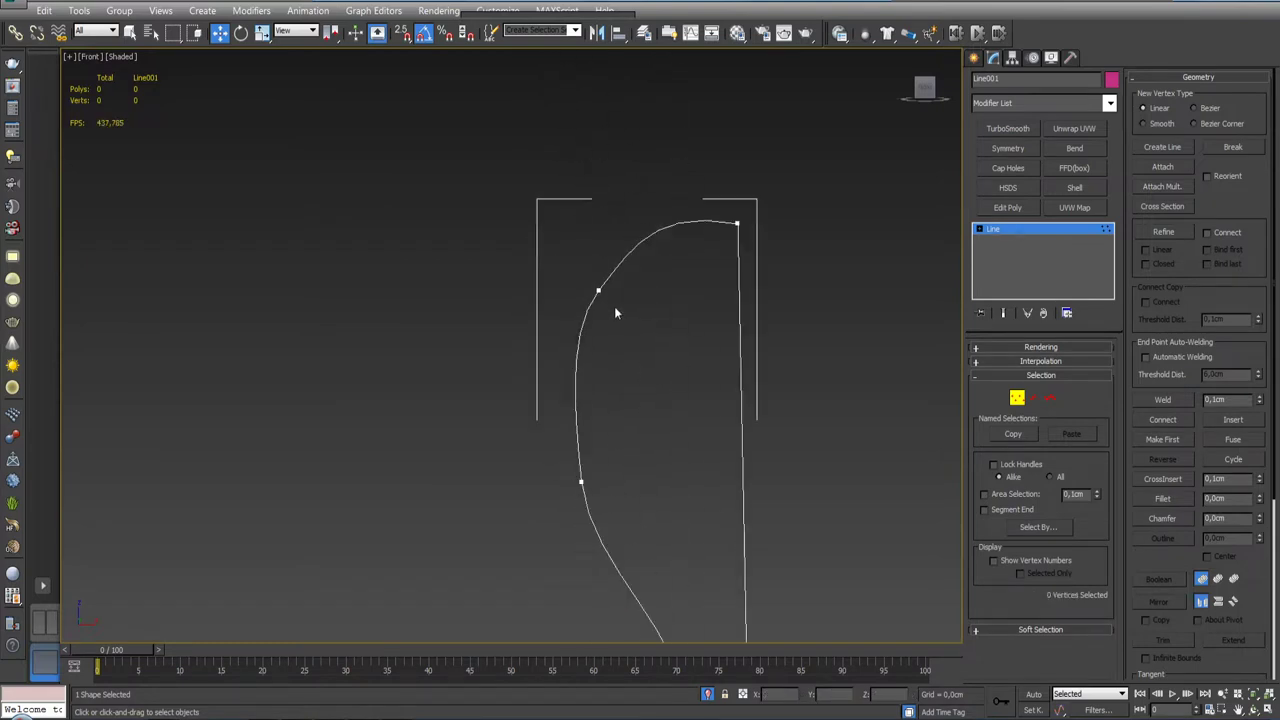
click(598, 291)
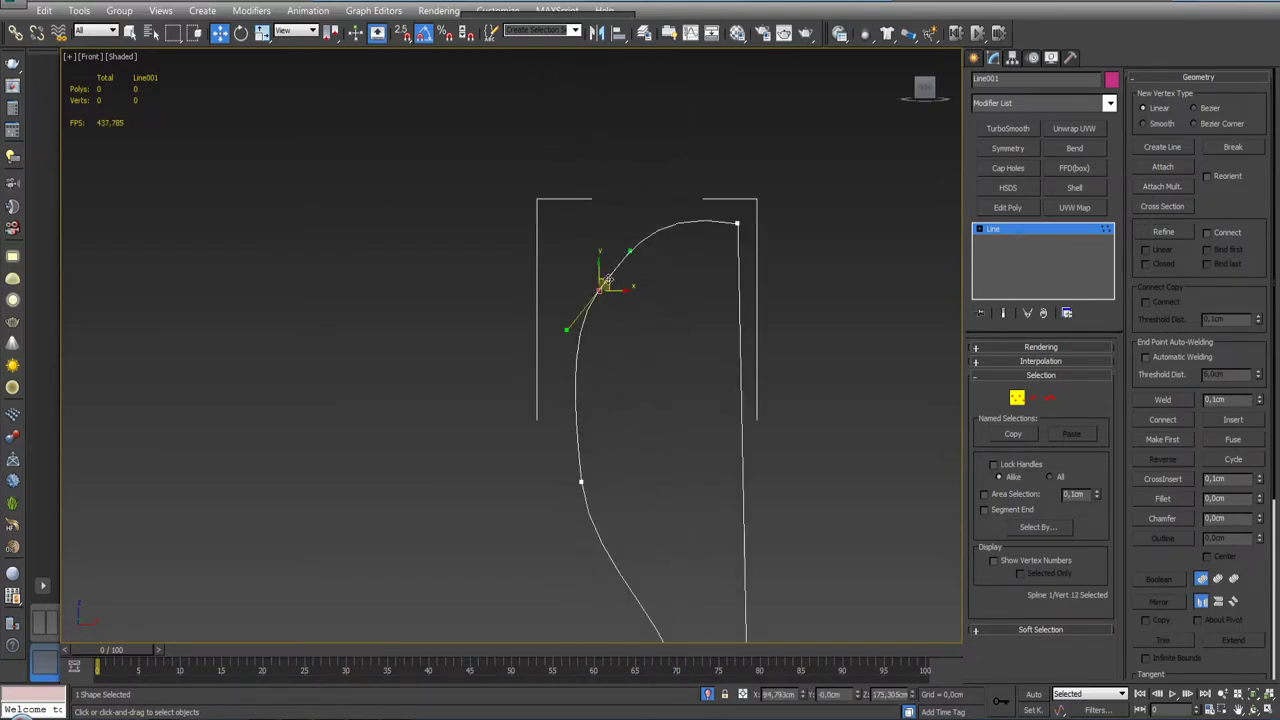
drag(565, 333, 580, 327)
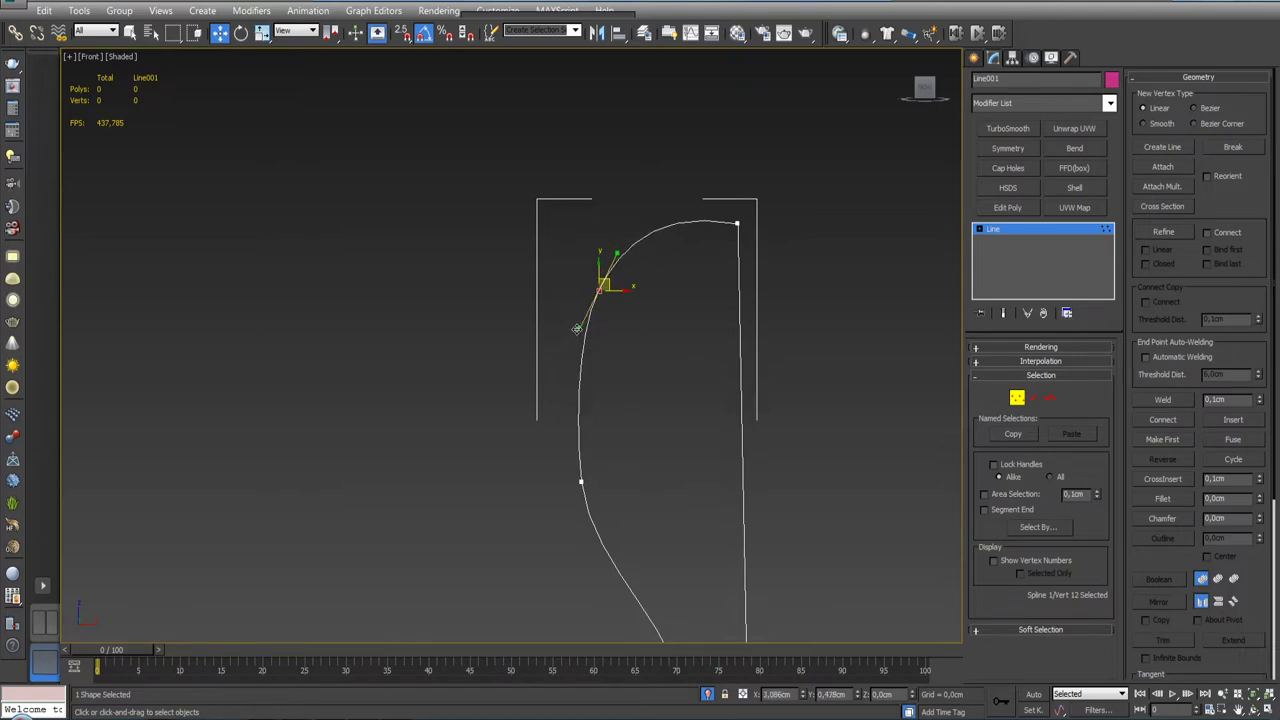
drag(604, 285, 601, 285)
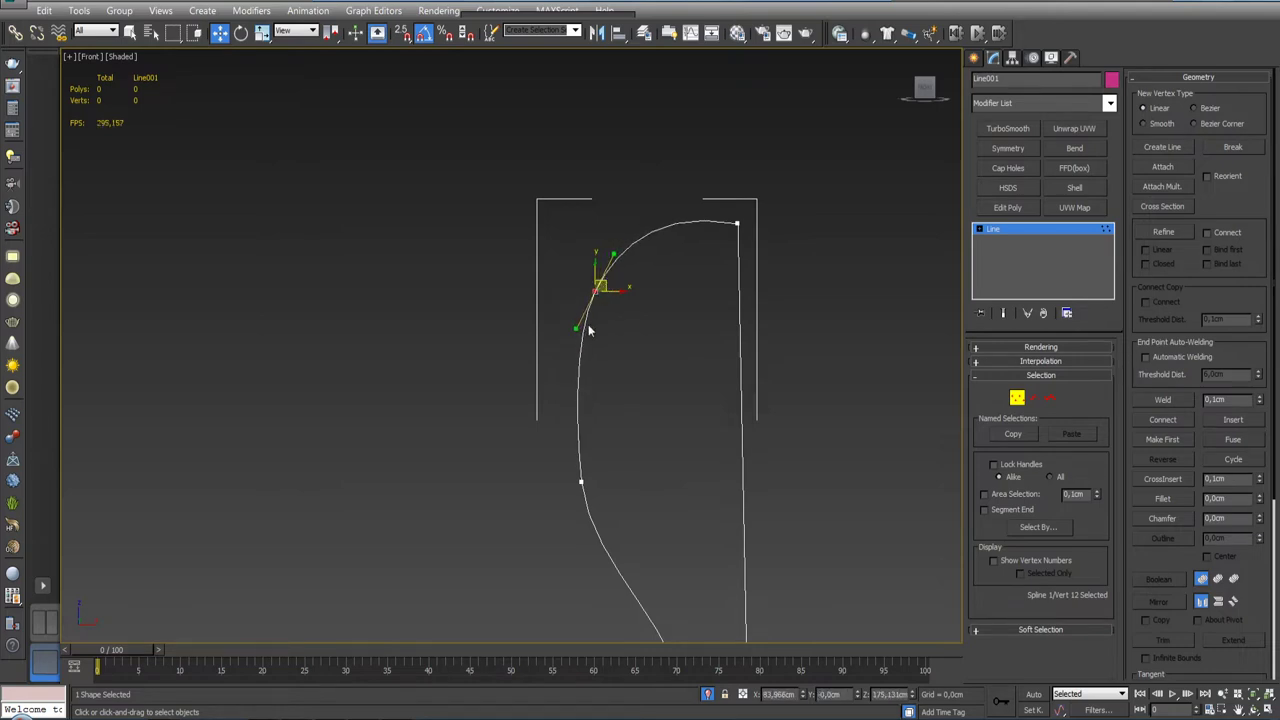
Step: Fine-tune the back curve around the vertex midway down it
scroll(640, 394, down, 5)
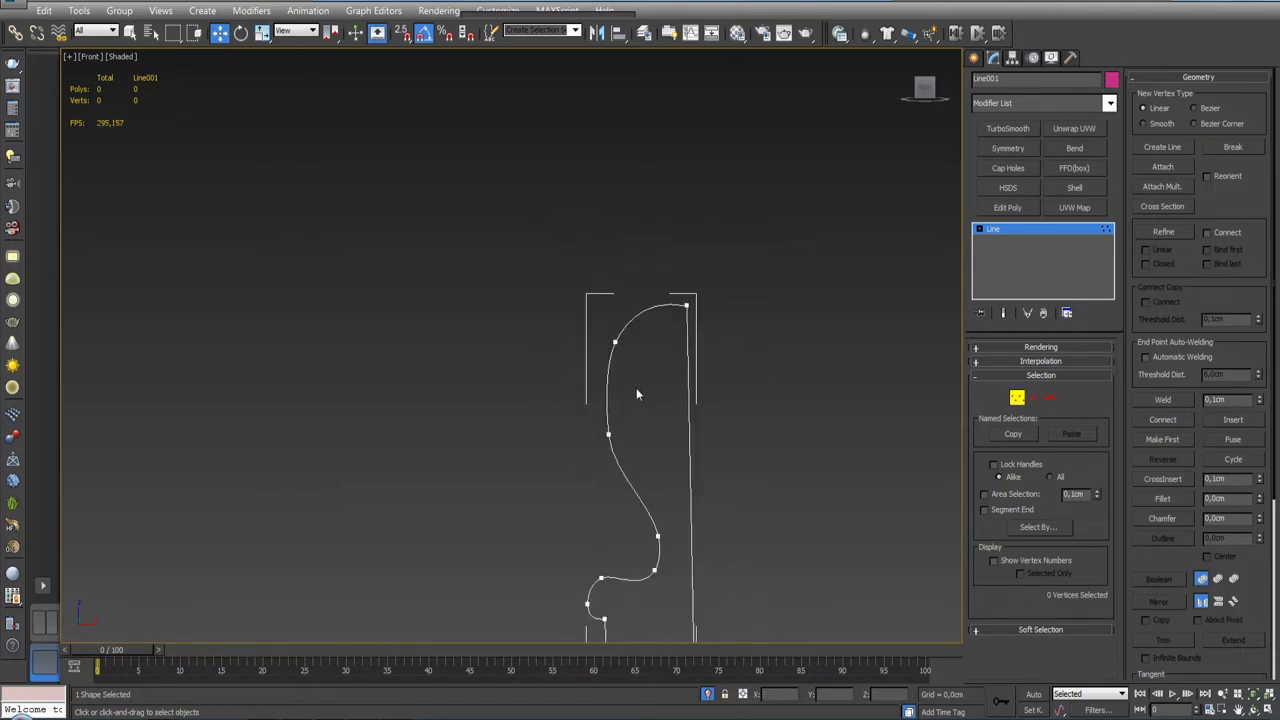
scroll(672, 393, up, 5)
drag(598, 380, 630, 370)
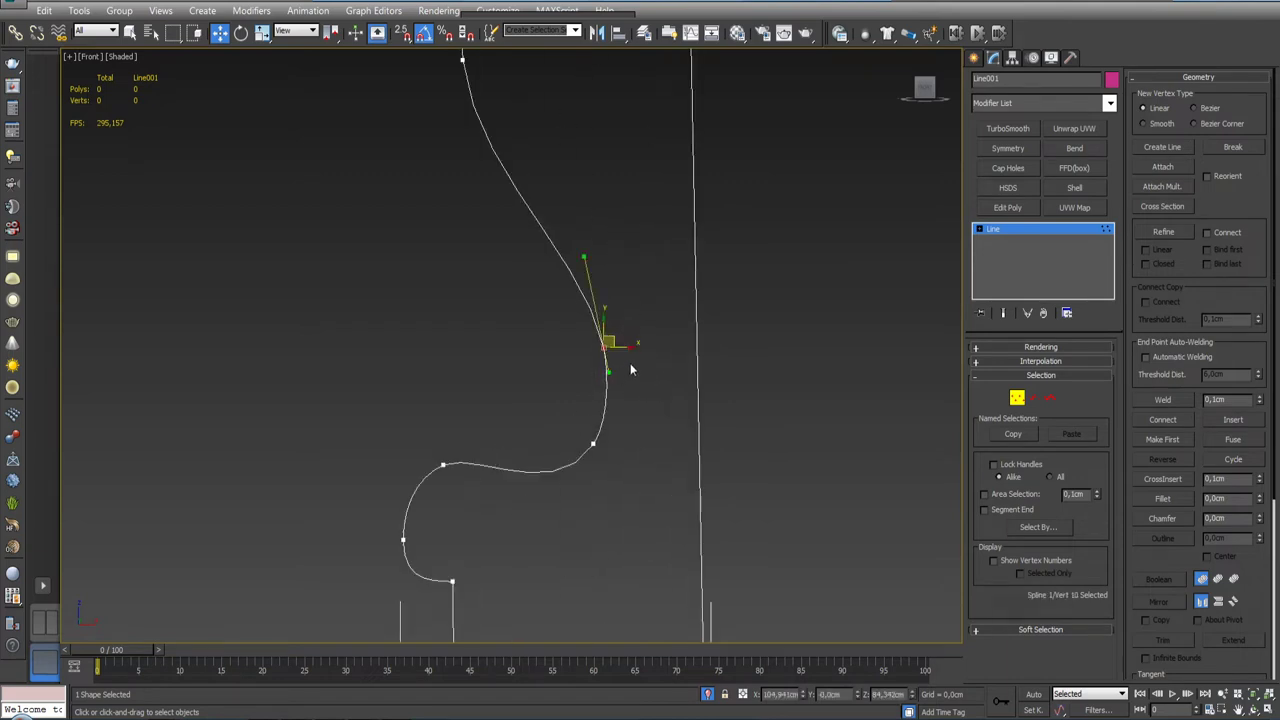
drag(584, 257, 586, 265)
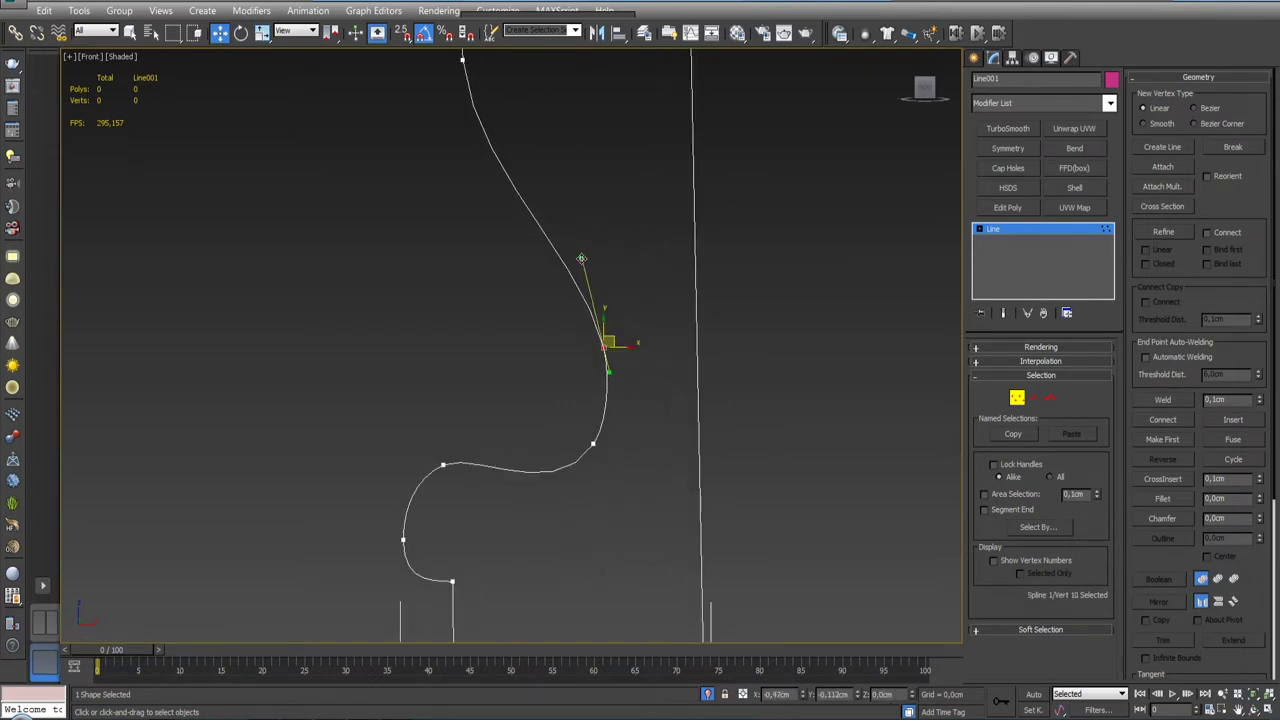
click(631, 400)
scroll(631, 400, down, 3)
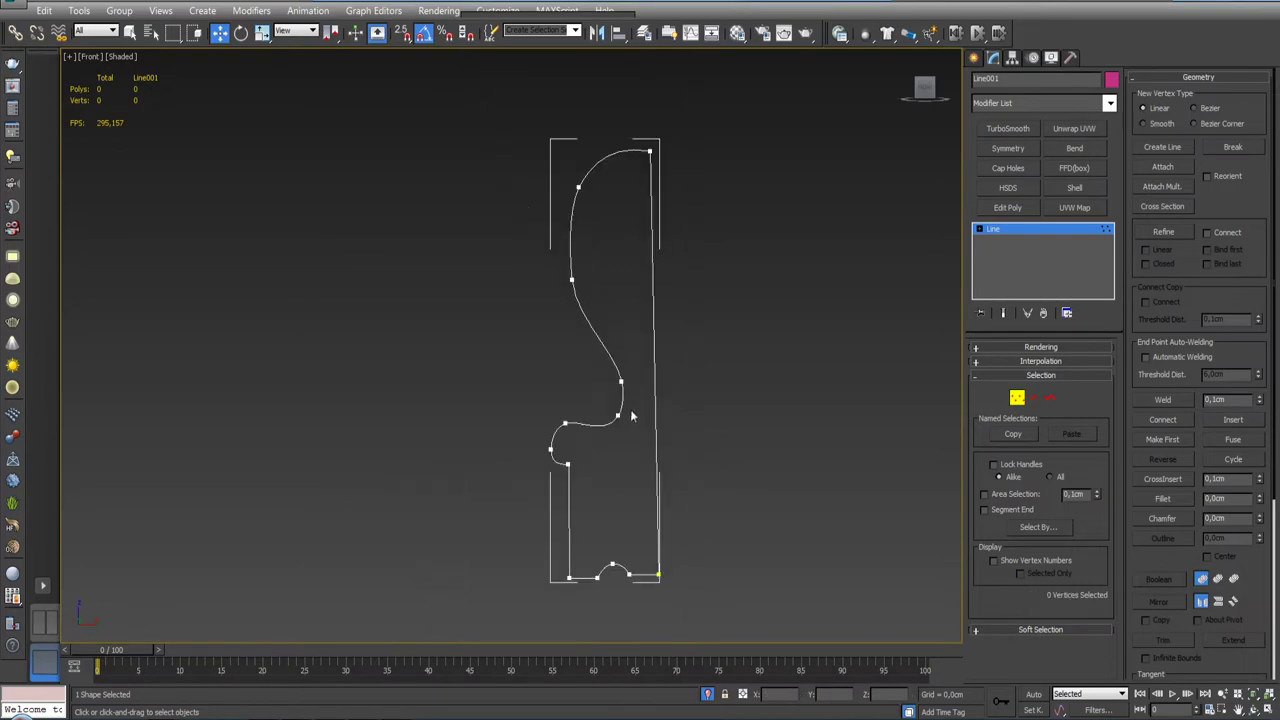
scroll(578, 347, up, 2)
Step: Show the reference again and reshape the seat-corner vertex to hug the armrest scroll, sliding it right
key(alt+b)
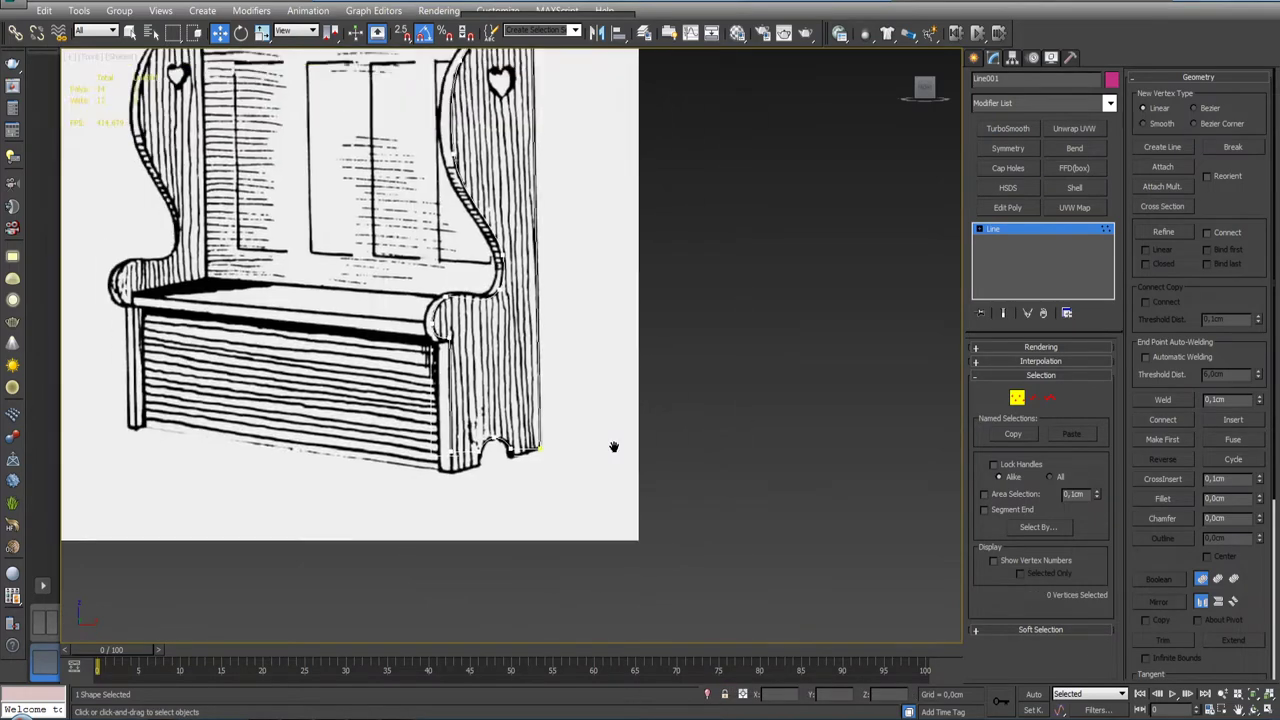
scroll(645, 444, up, 4)
middle_drag(645, 444, 637, 424)
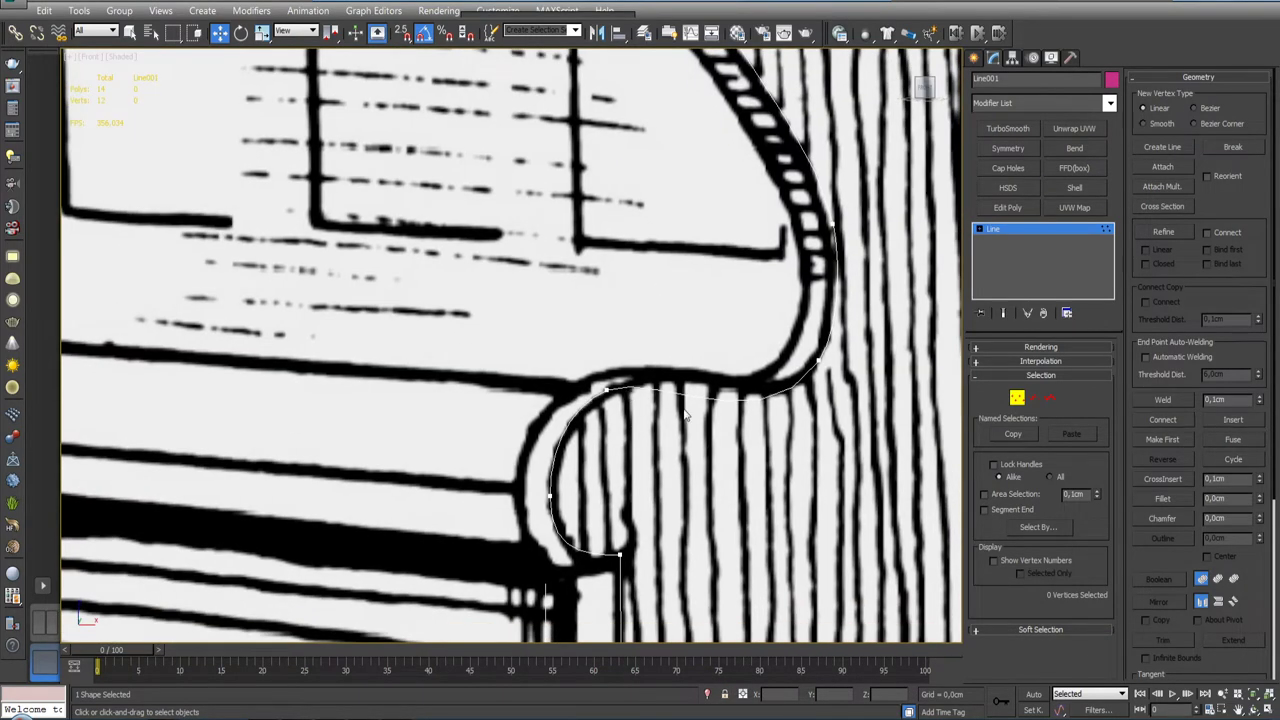
click(607, 388)
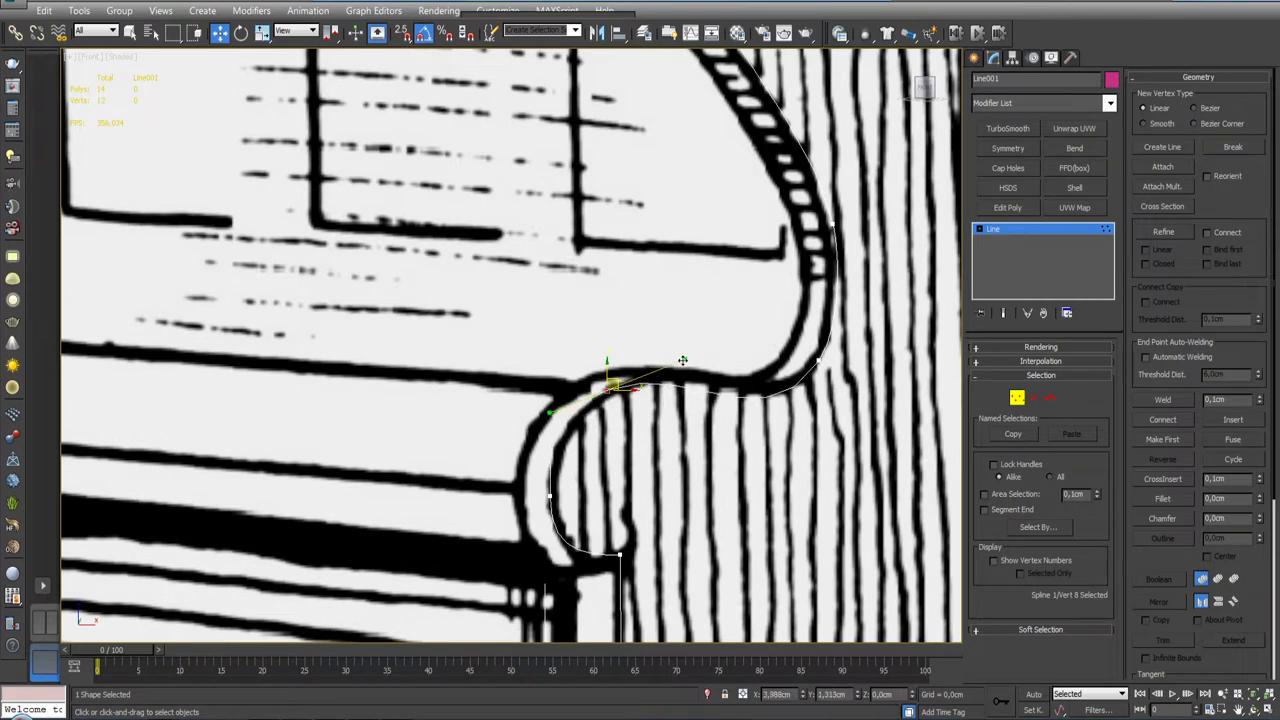
drag(651, 372, 676, 346)
drag(615, 381, 717, 366)
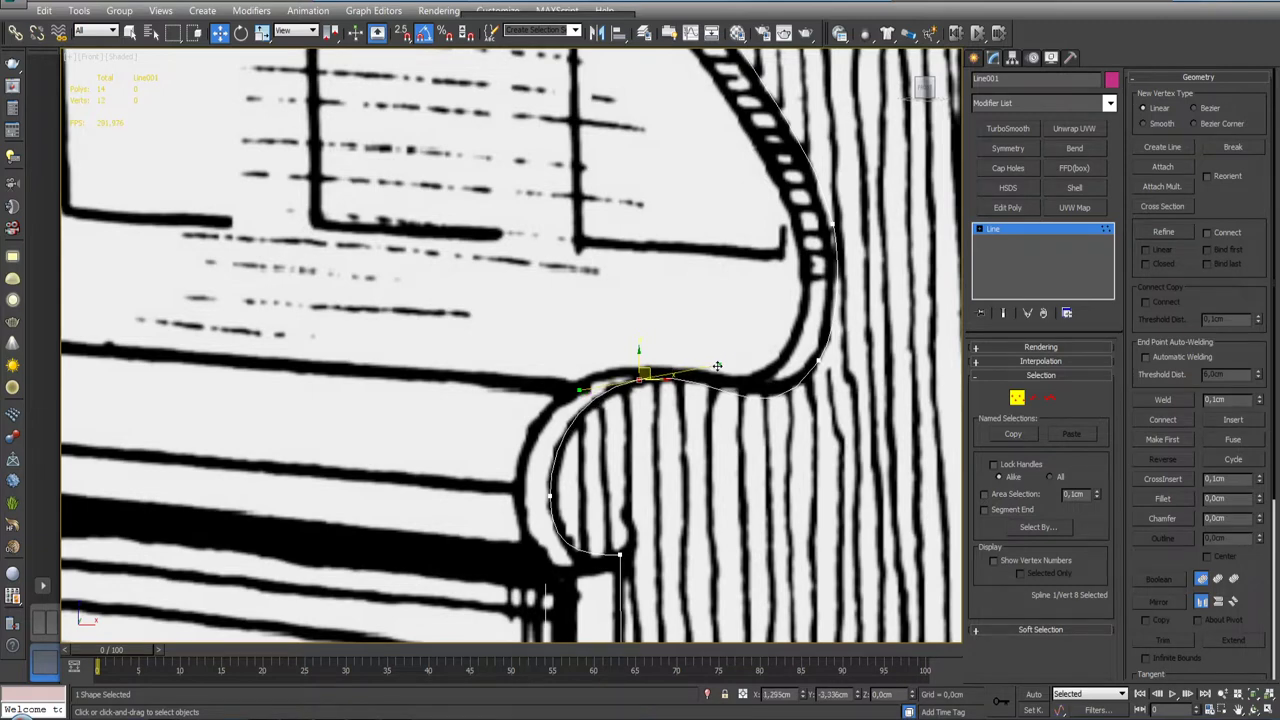
scroll(826, 370, down, 5)
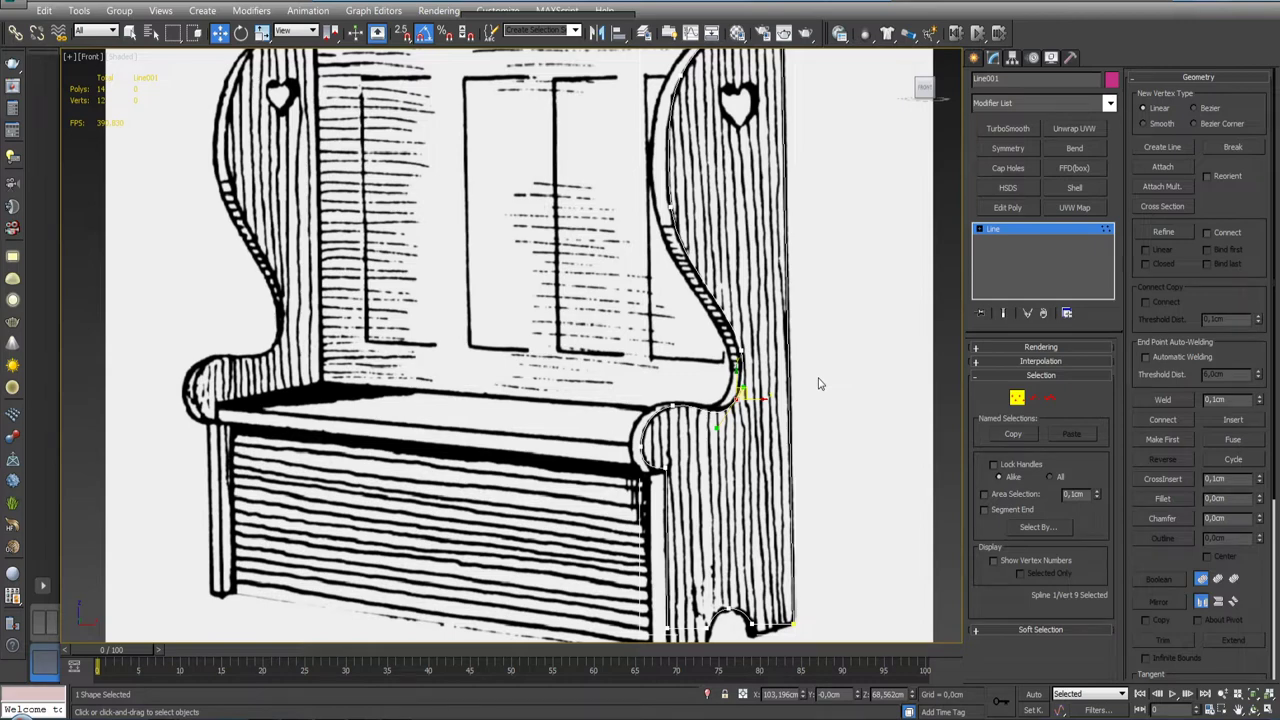
scroll(818, 384, down, 5)
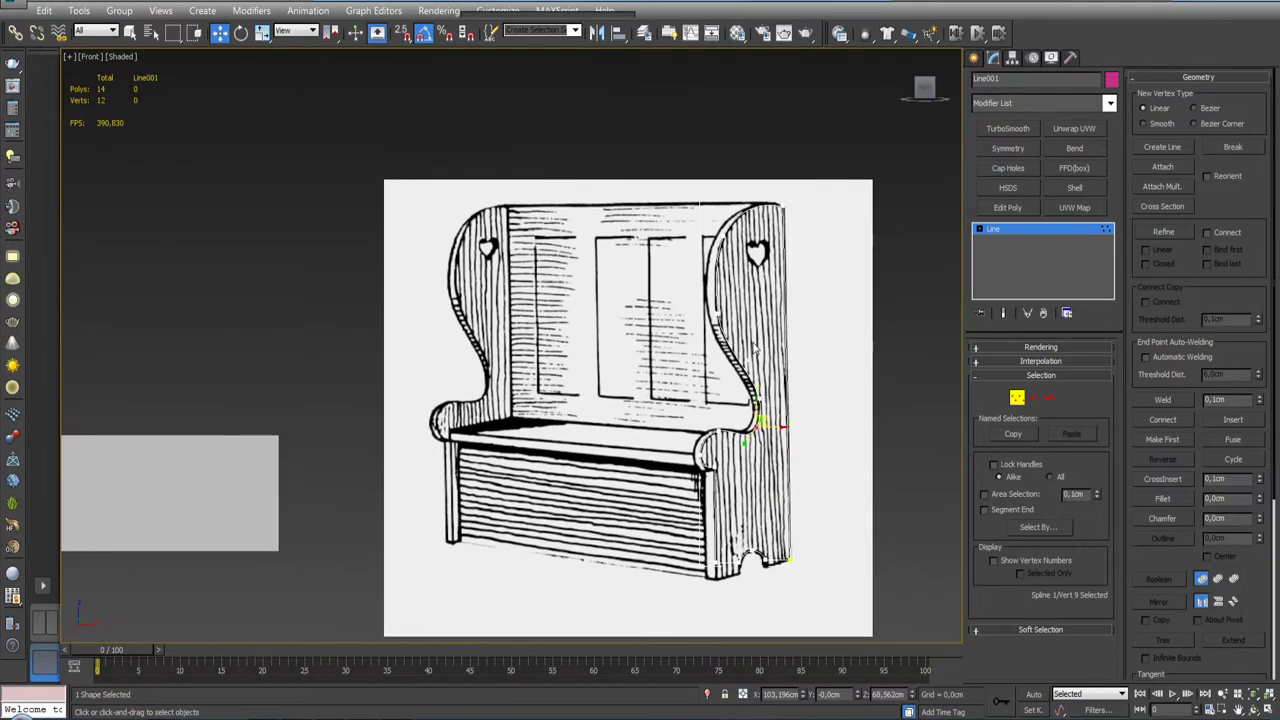
scroll(756, 347, up, 5)
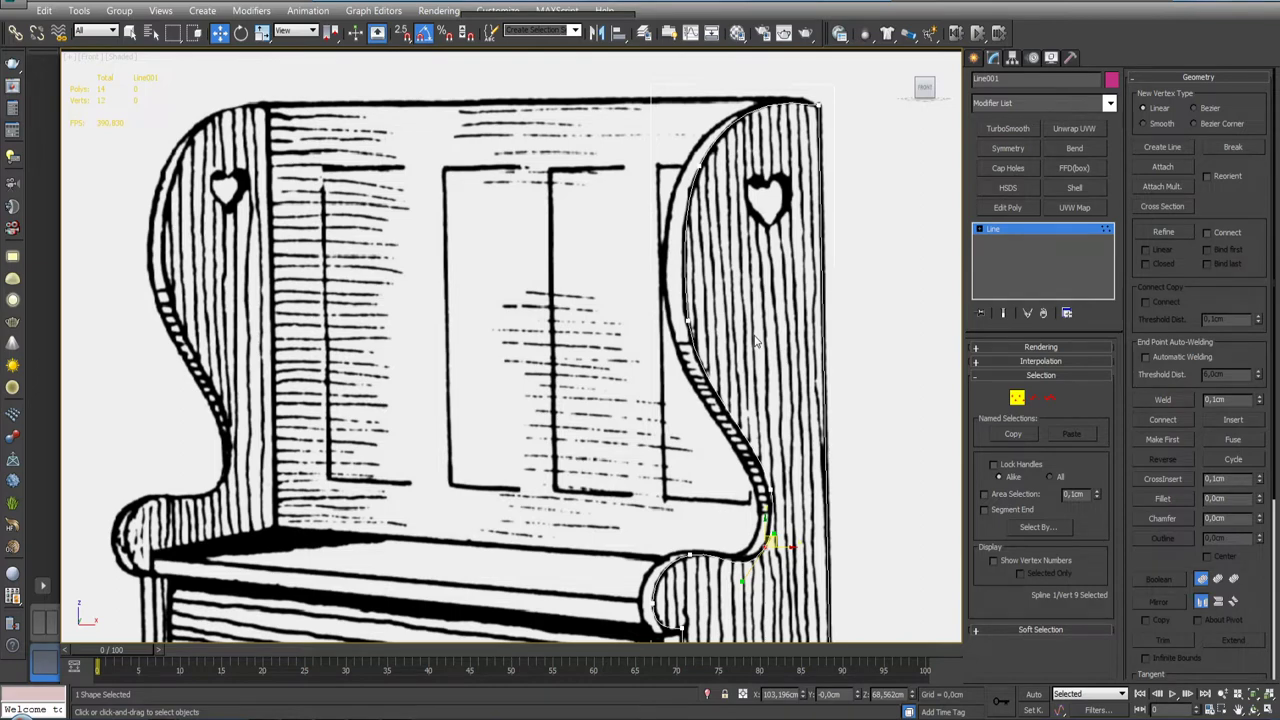
scroll(766, 370, down, 1)
scroll(760, 400, down, 4)
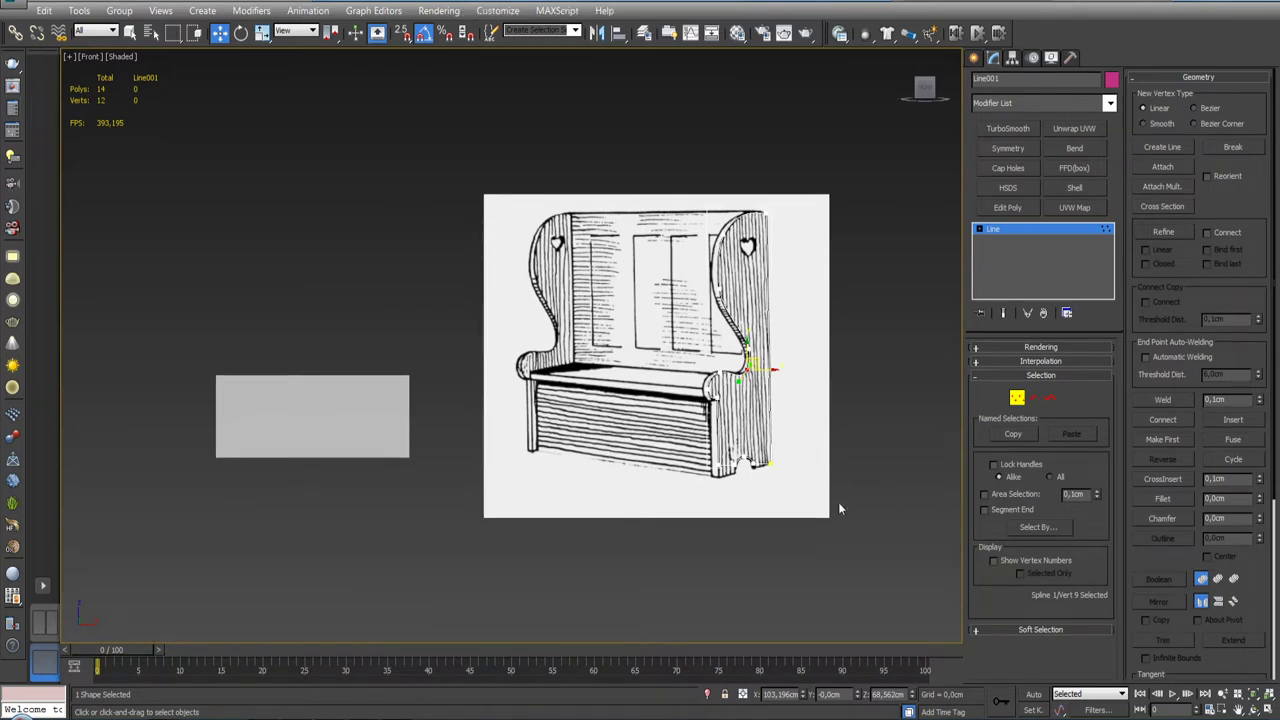
click(1017, 398)
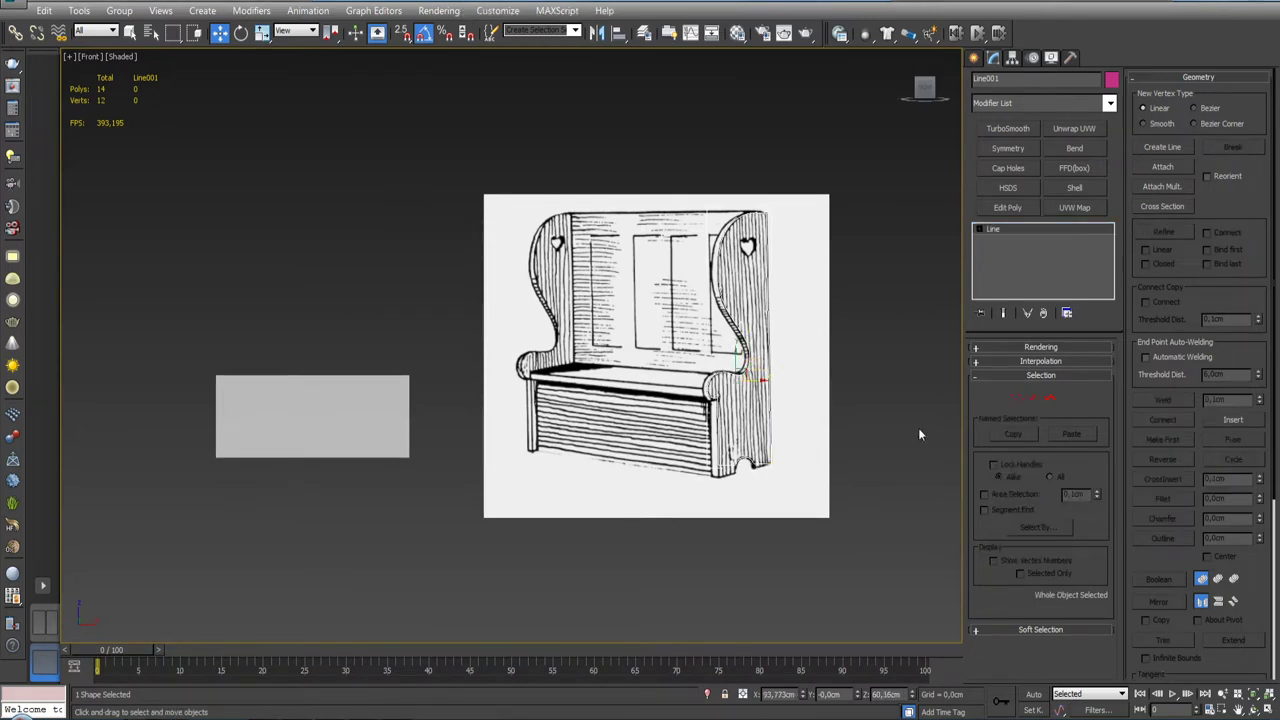
click(794, 443)
drag(683, 357, 428, 358)
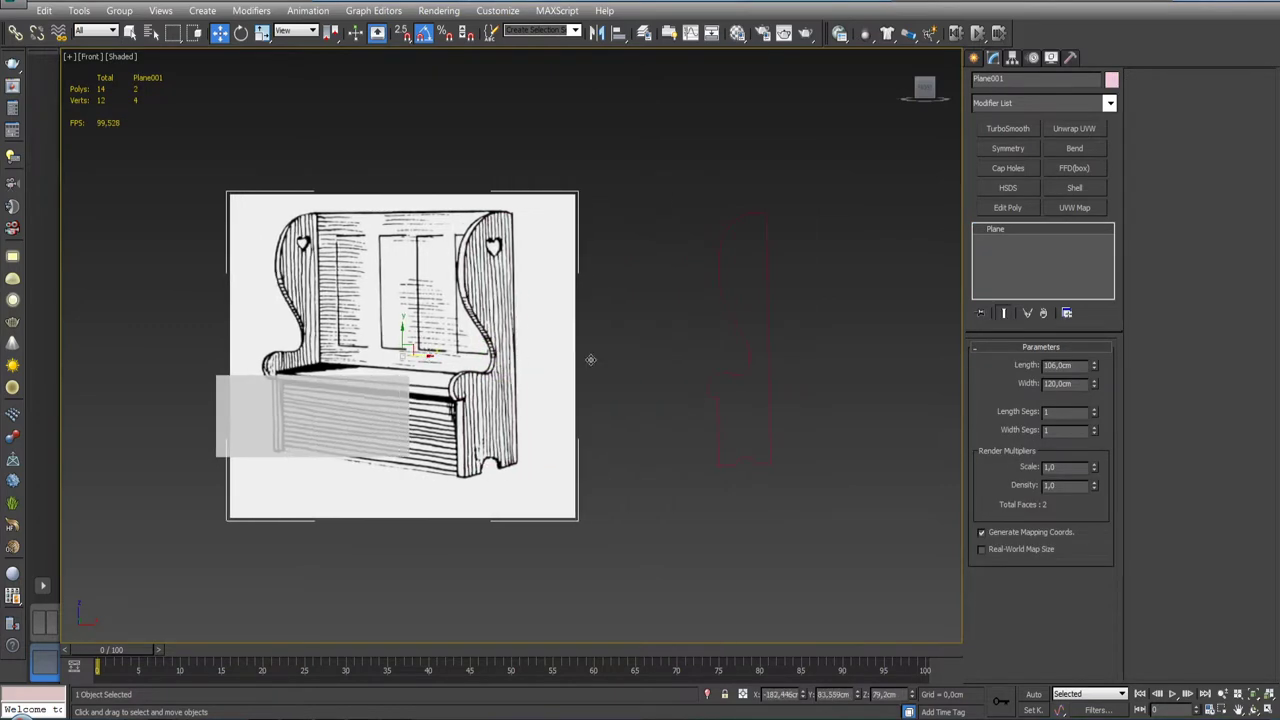
click(740, 336)
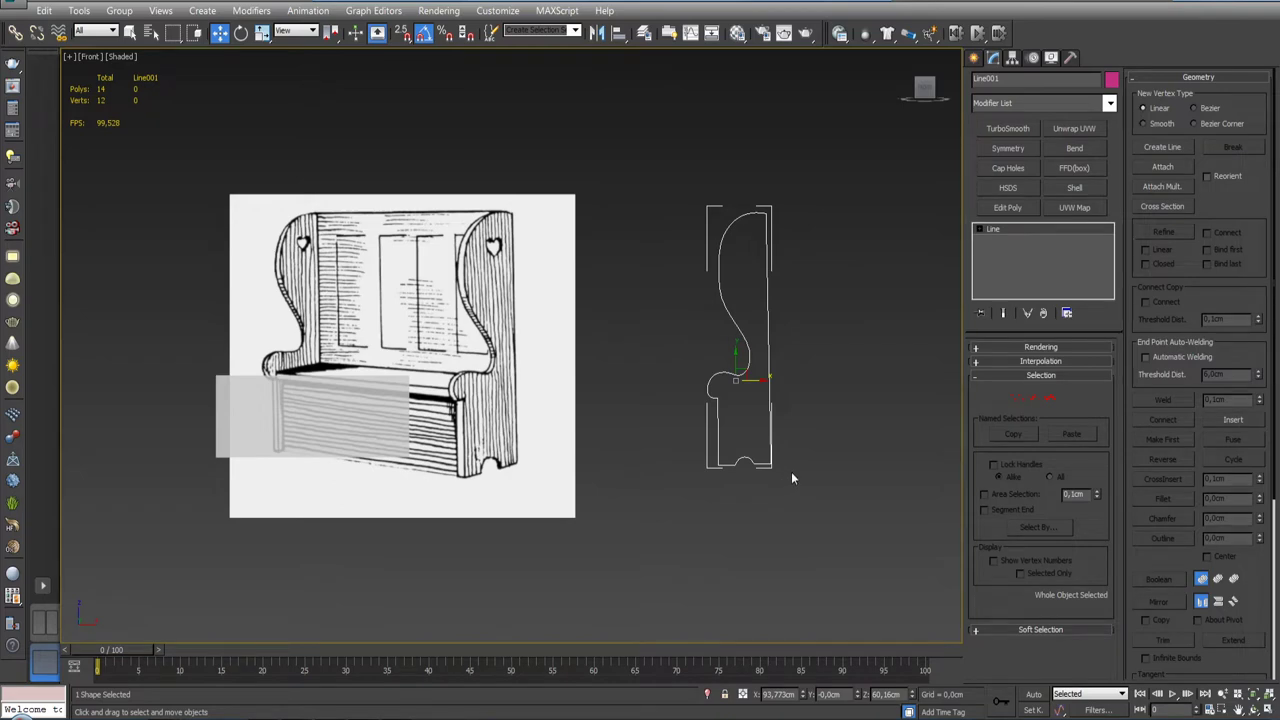
scroll(780, 478, up, 4)
scroll(695, 460, down, 3)
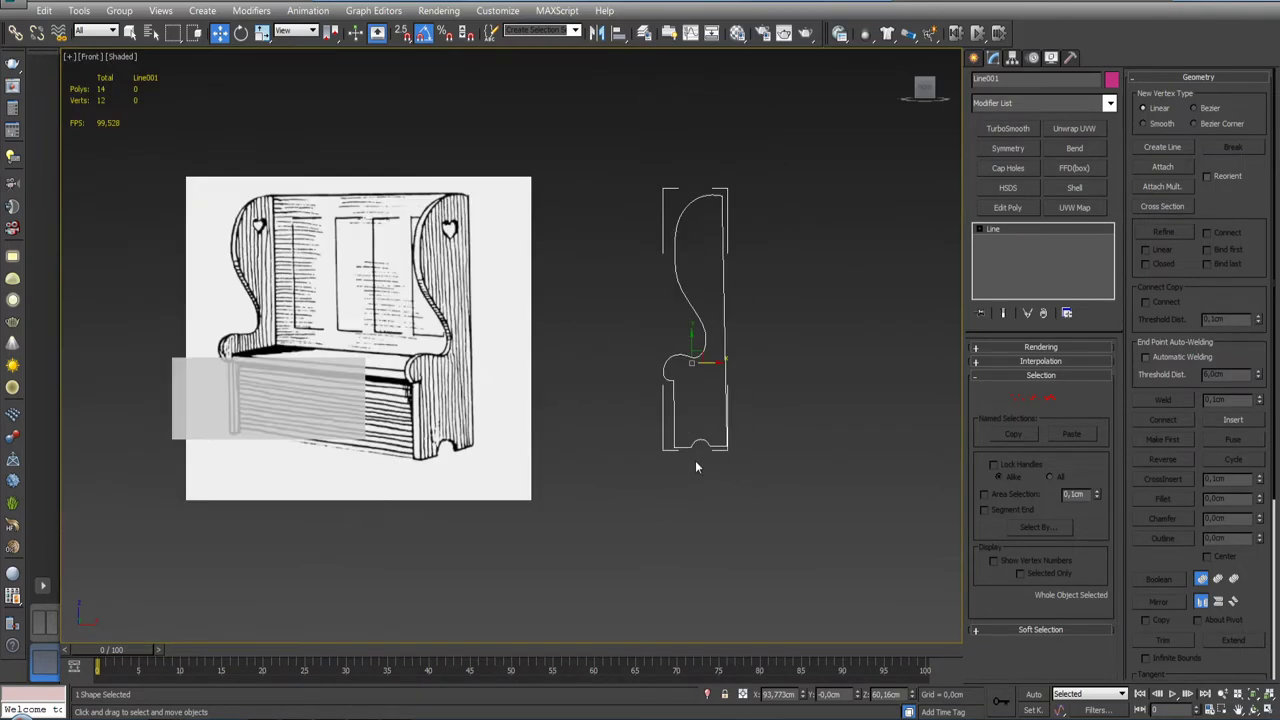
scroll(695, 460, up, 3)
middle_drag(708, 366, 730, 530)
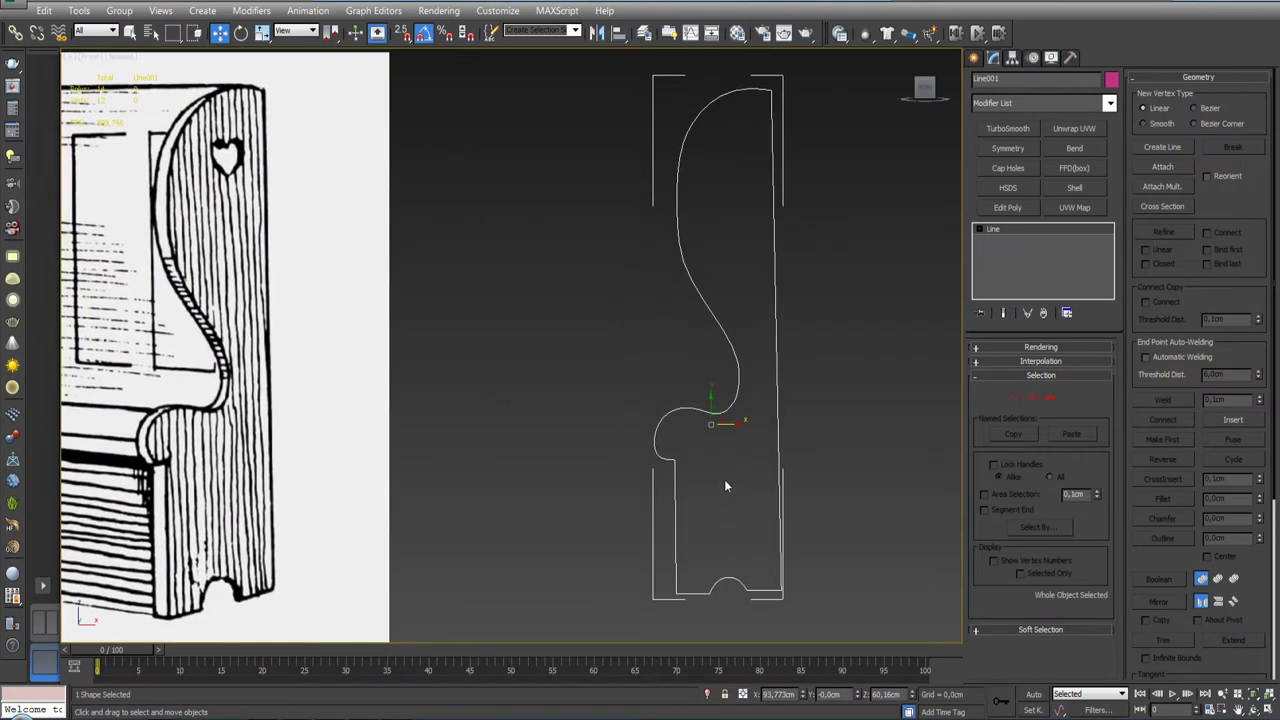
scroll(726, 486, down, 3)
scroll(745, 432, up, 3)
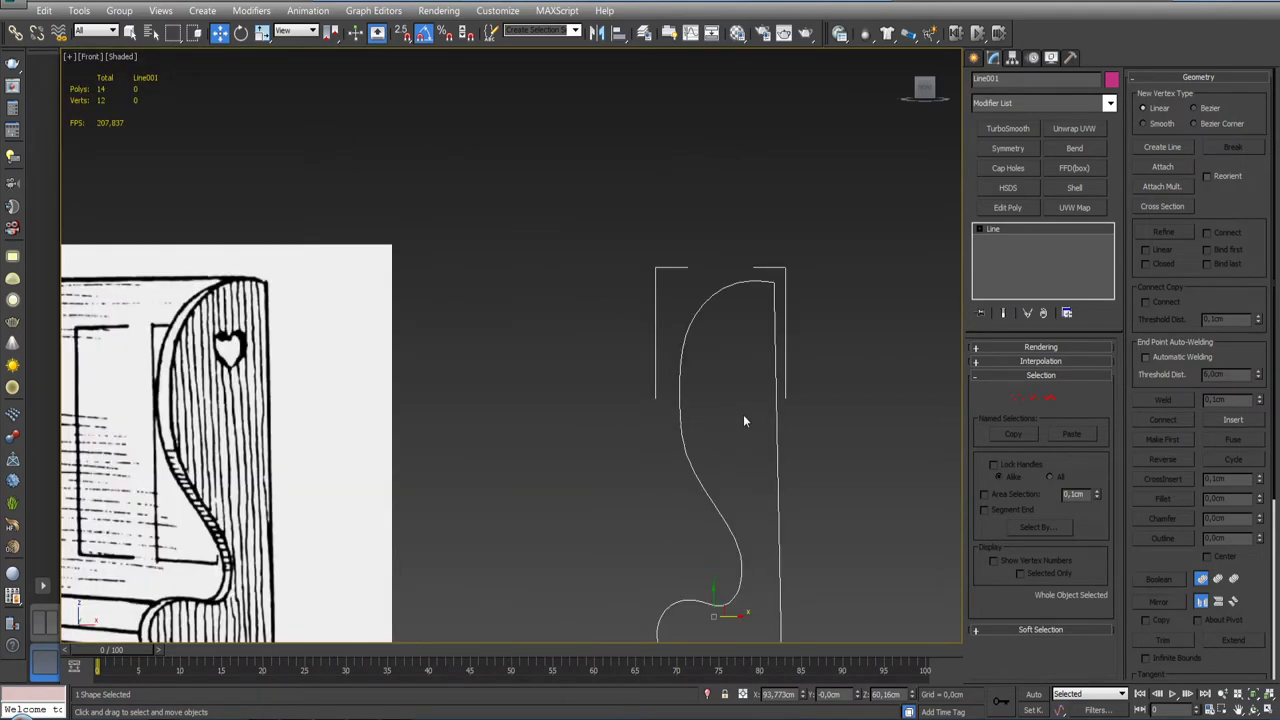
scroll(743, 415, down, 3)
middle_drag(744, 452, 770, 336)
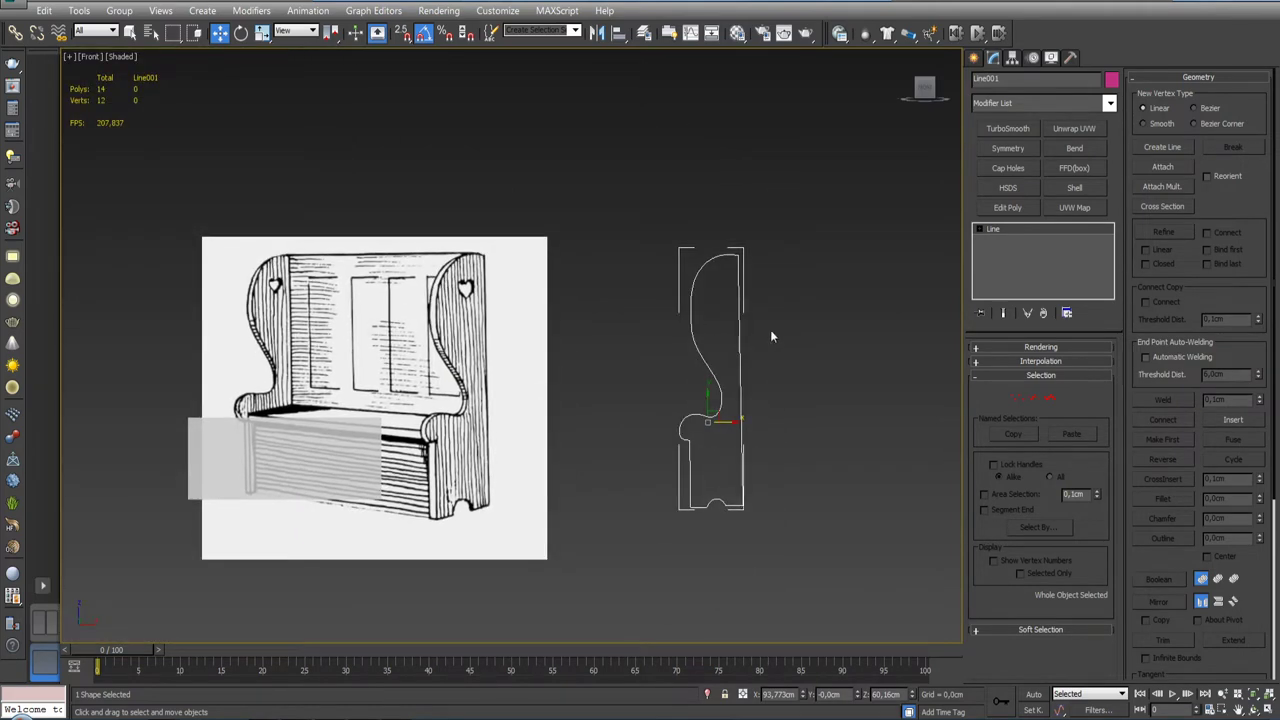
click(977, 361)
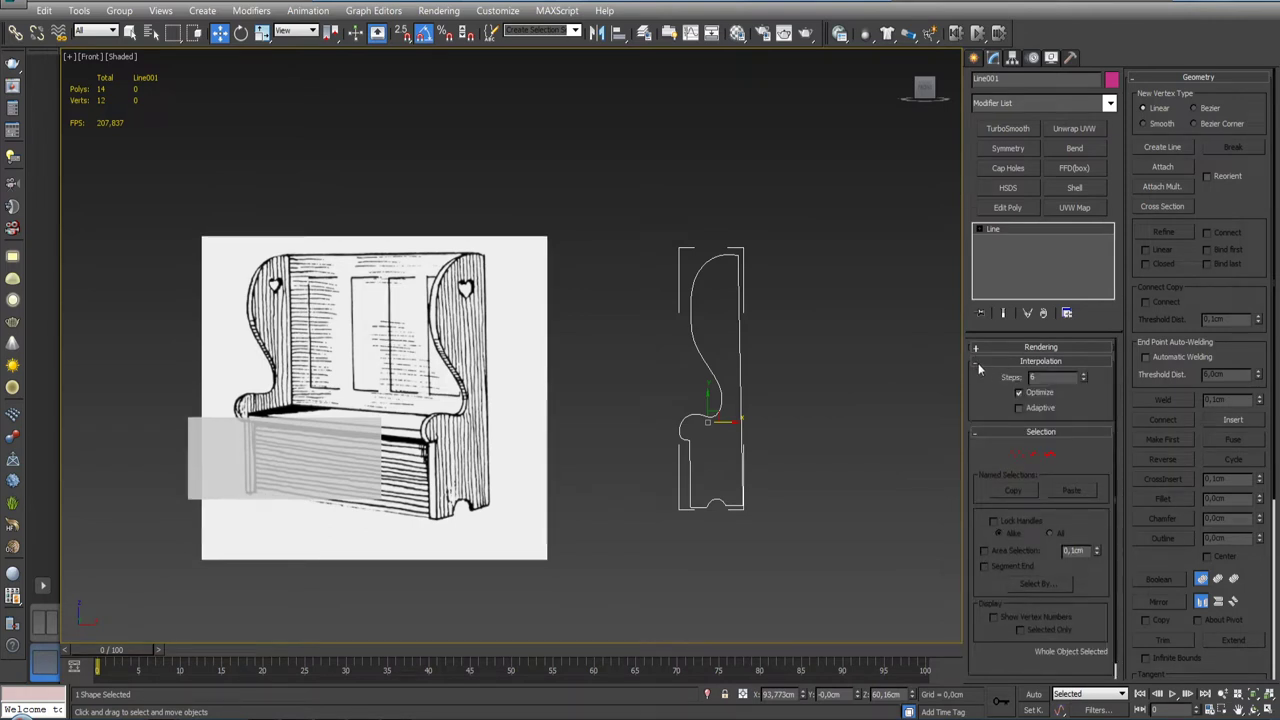
click(975, 361)
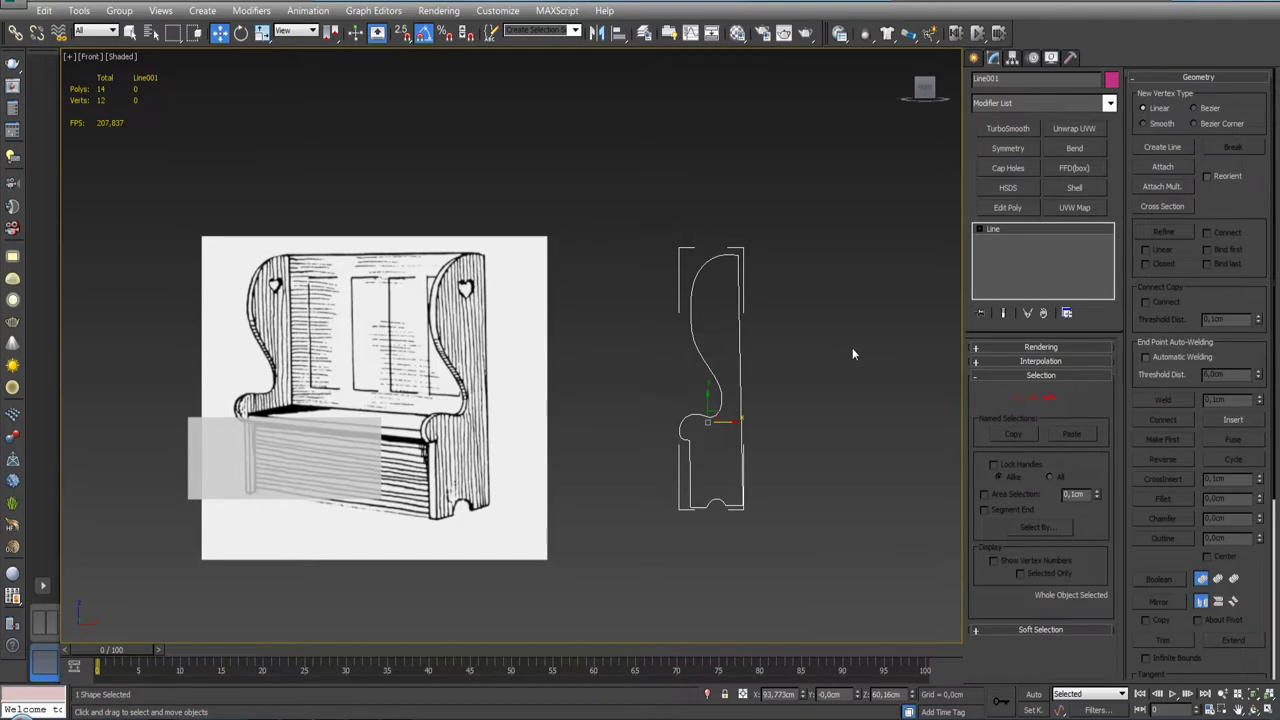
middle_drag(852, 353, 814, 380)
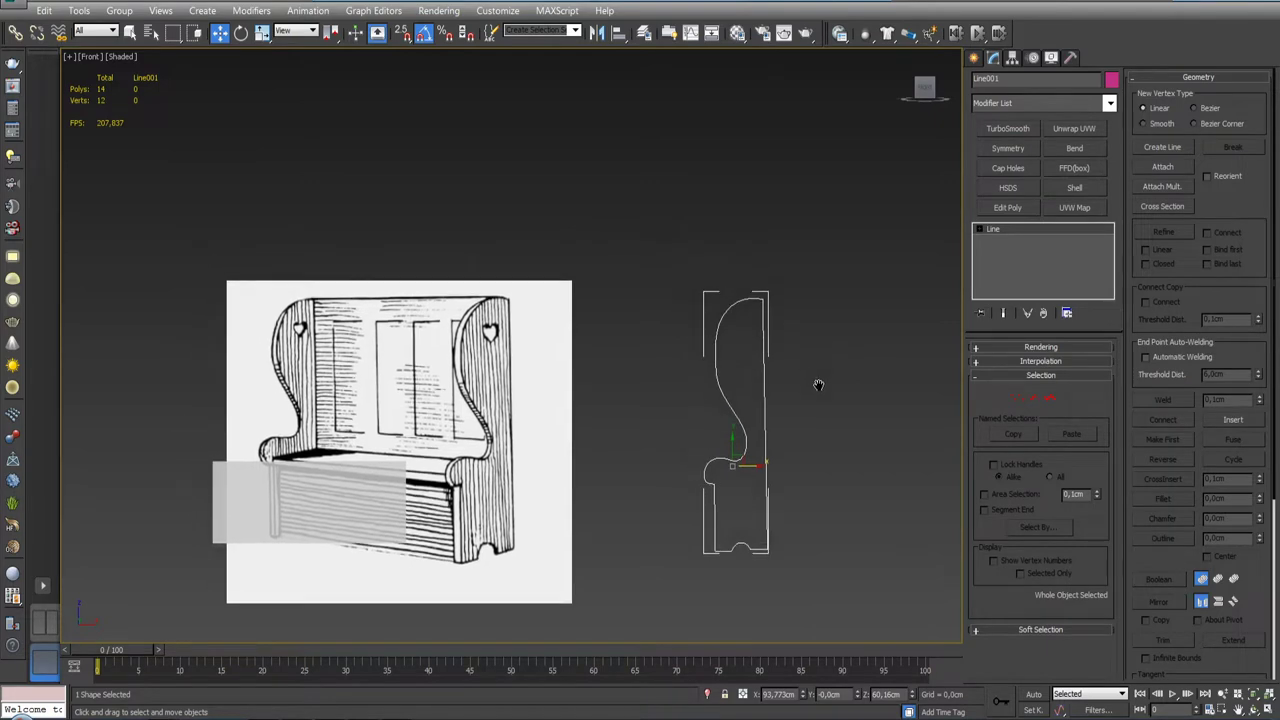
scroll(720, 329, up, 2)
scroll(739, 306, up, 3)
scroll(739, 306, down, 4)
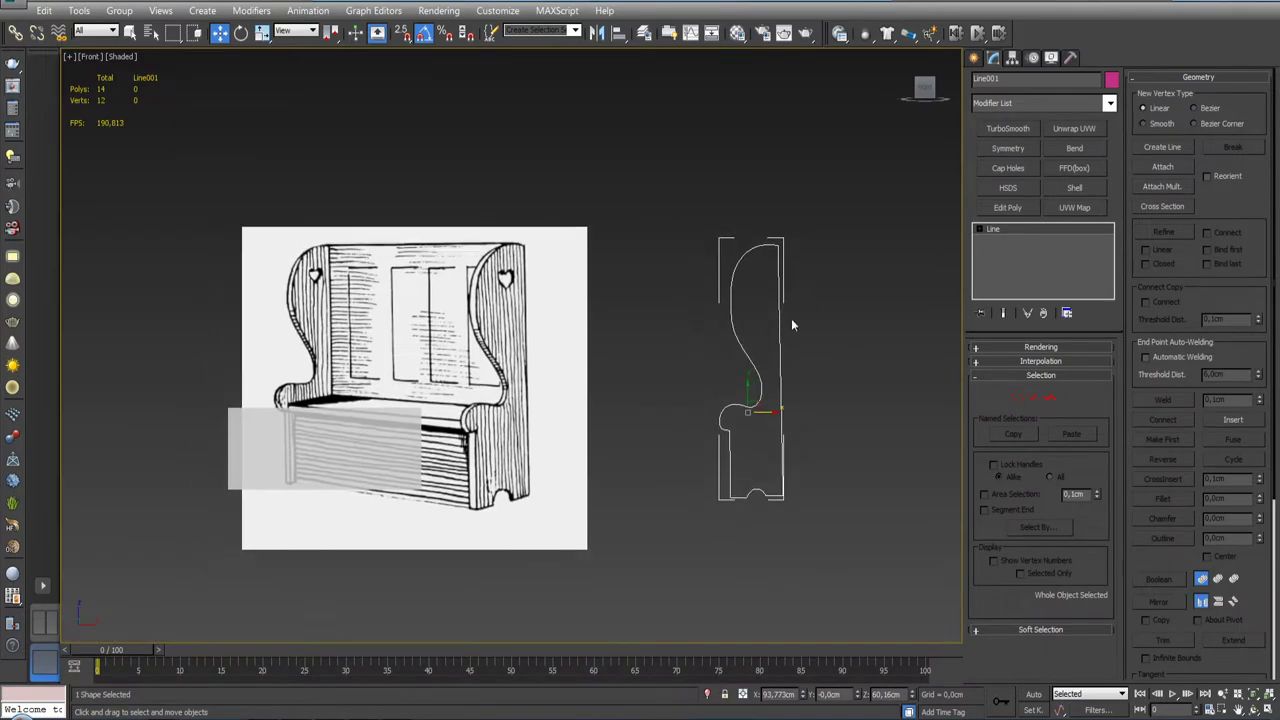
scroll(760, 310, up, 1)
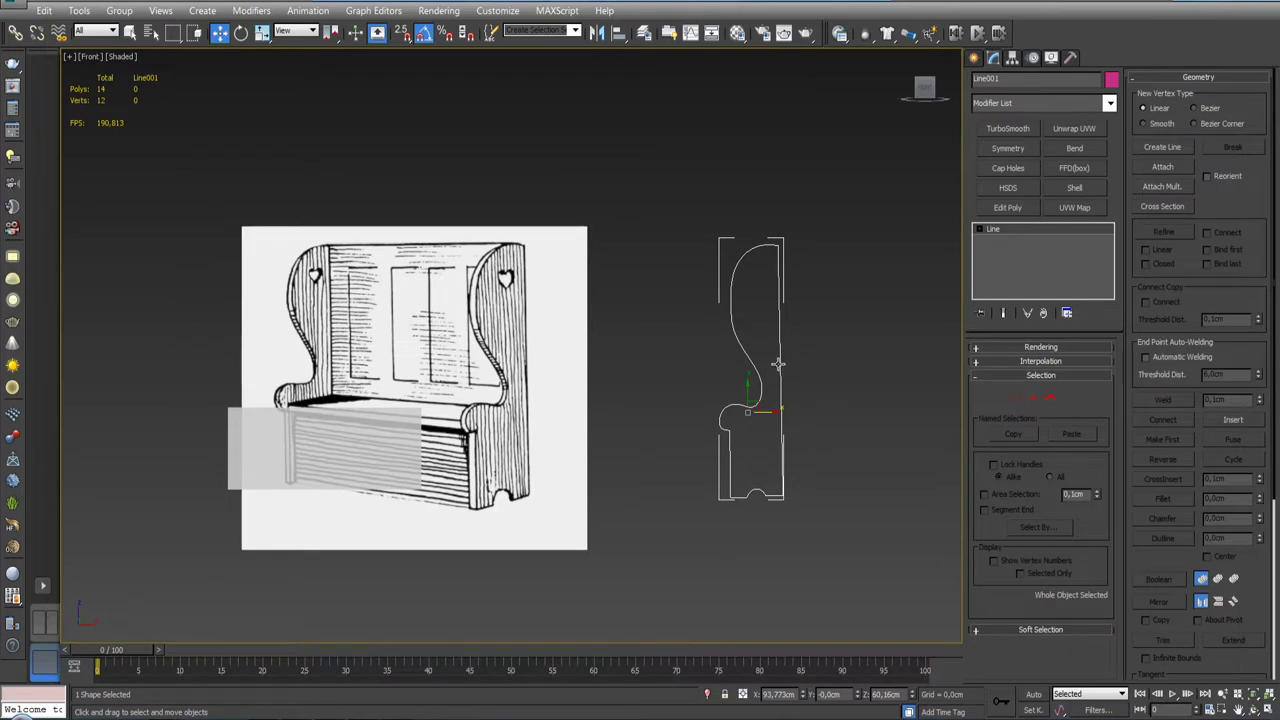
middle_drag(747, 316, 741, 368)
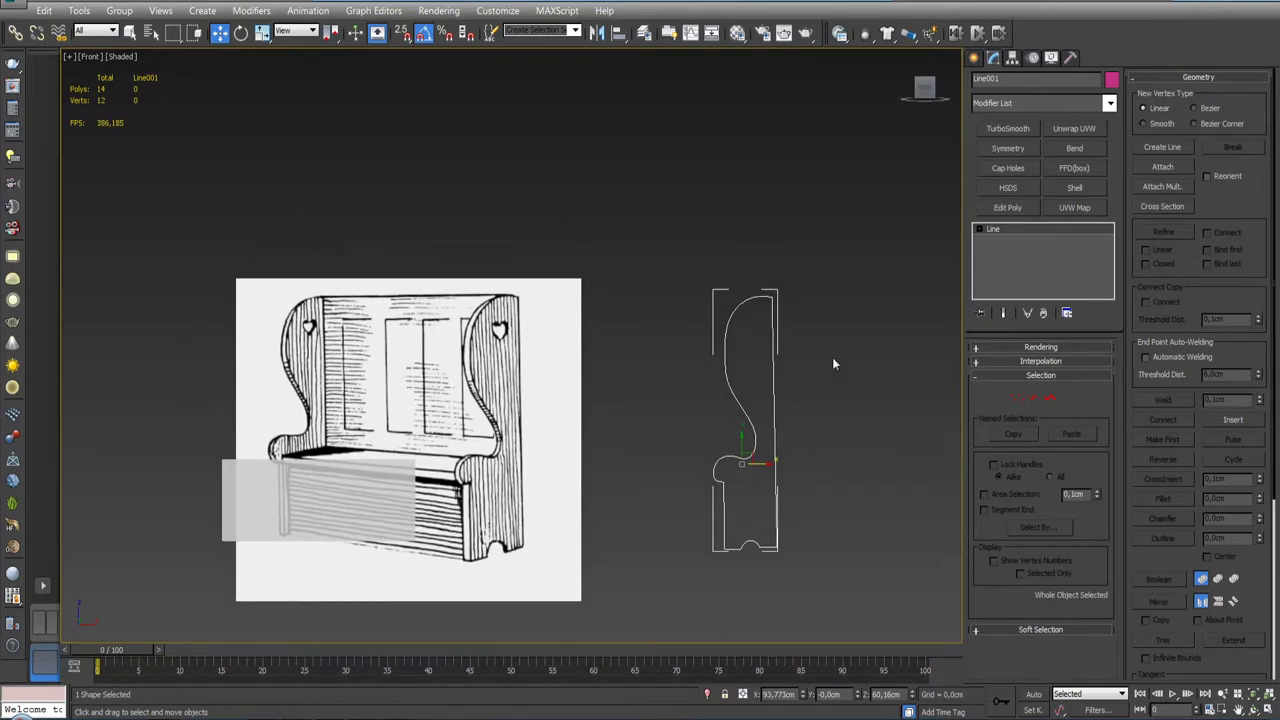
Step: Add an Extrude modifier to Line001 with an Amount of 4 cm, orbiting to check the thickness
click(1109, 106)
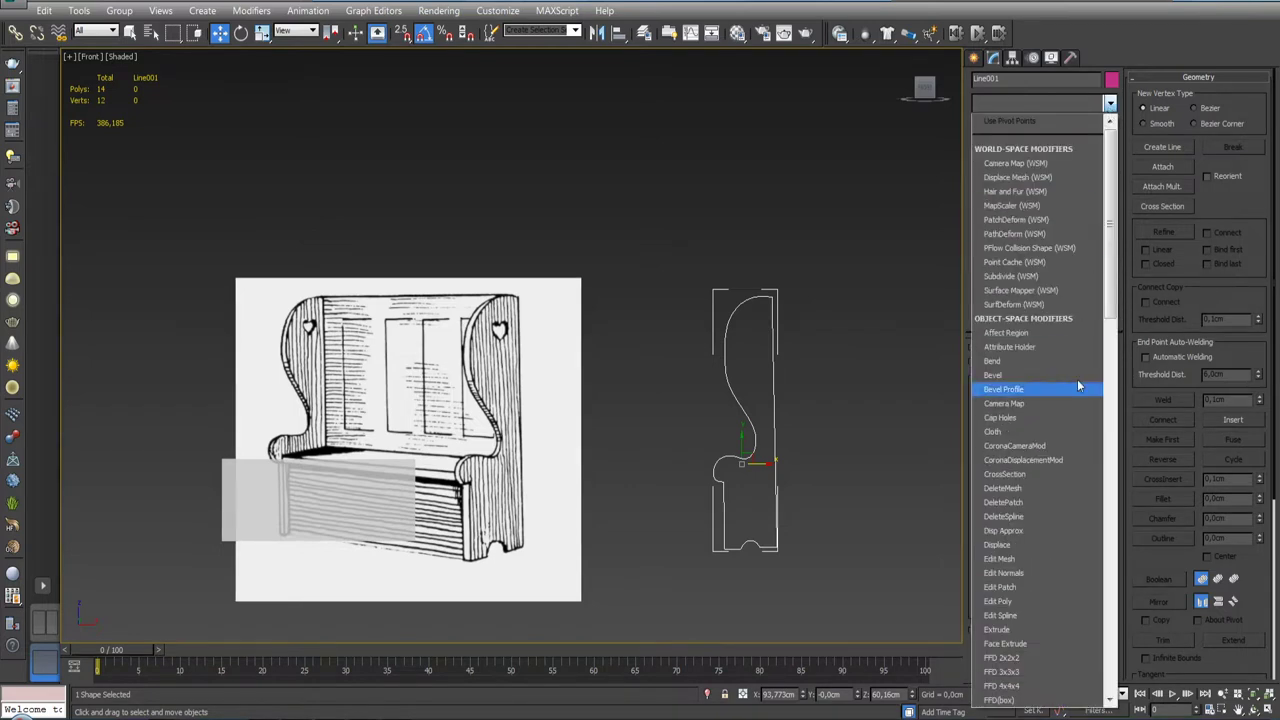
click(1039, 630)
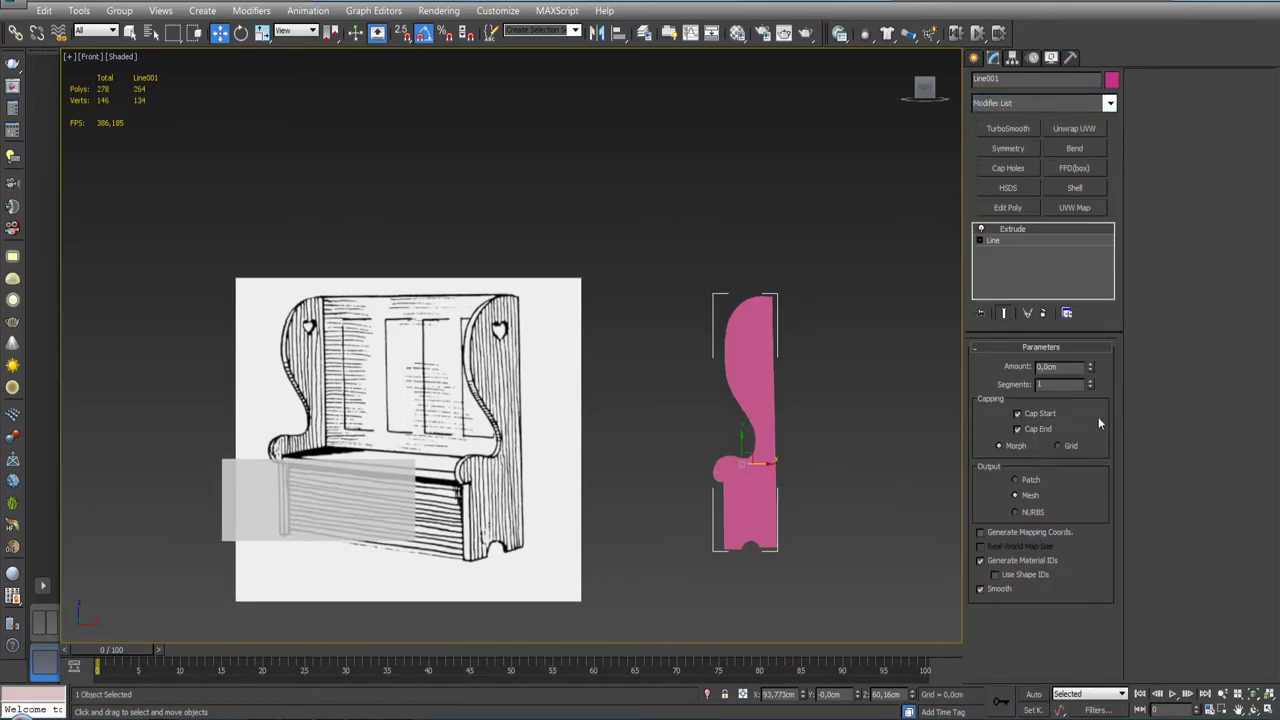
drag(1091, 366, 1091, 345)
alt+middle_drag(945, 400, 862, 445)
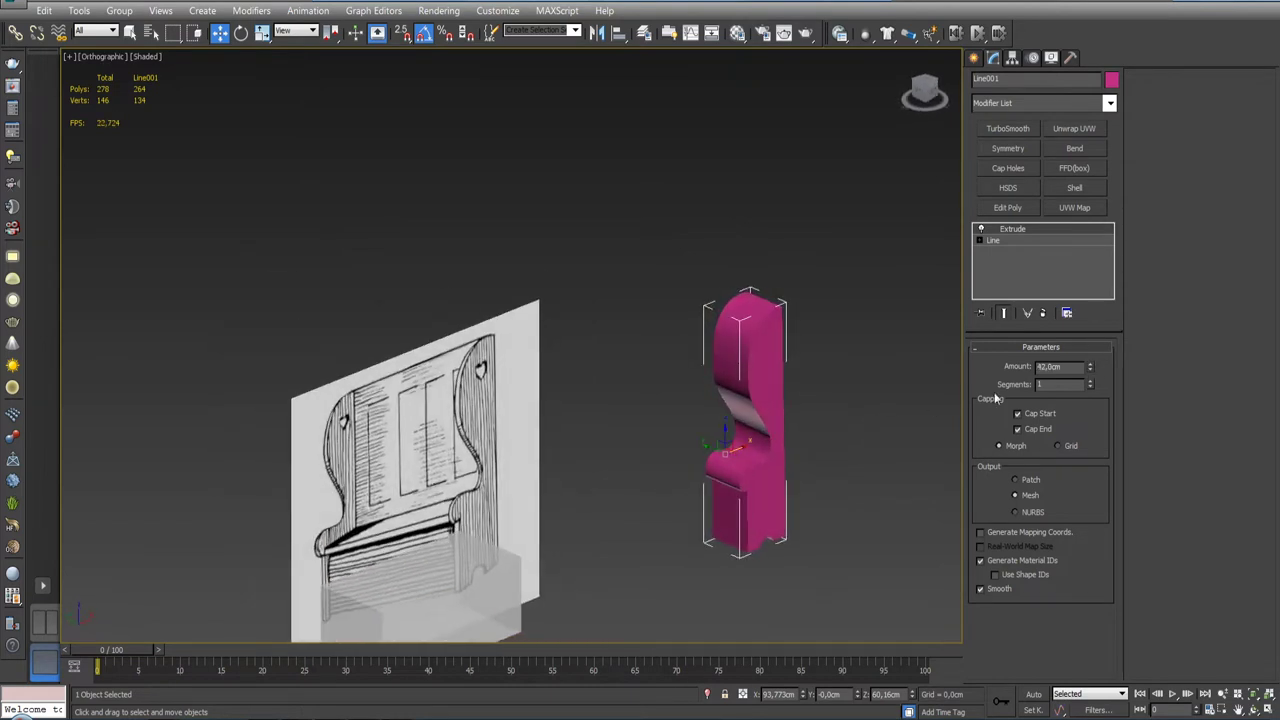
double_click(1072, 366)
text(4)
key(Return)
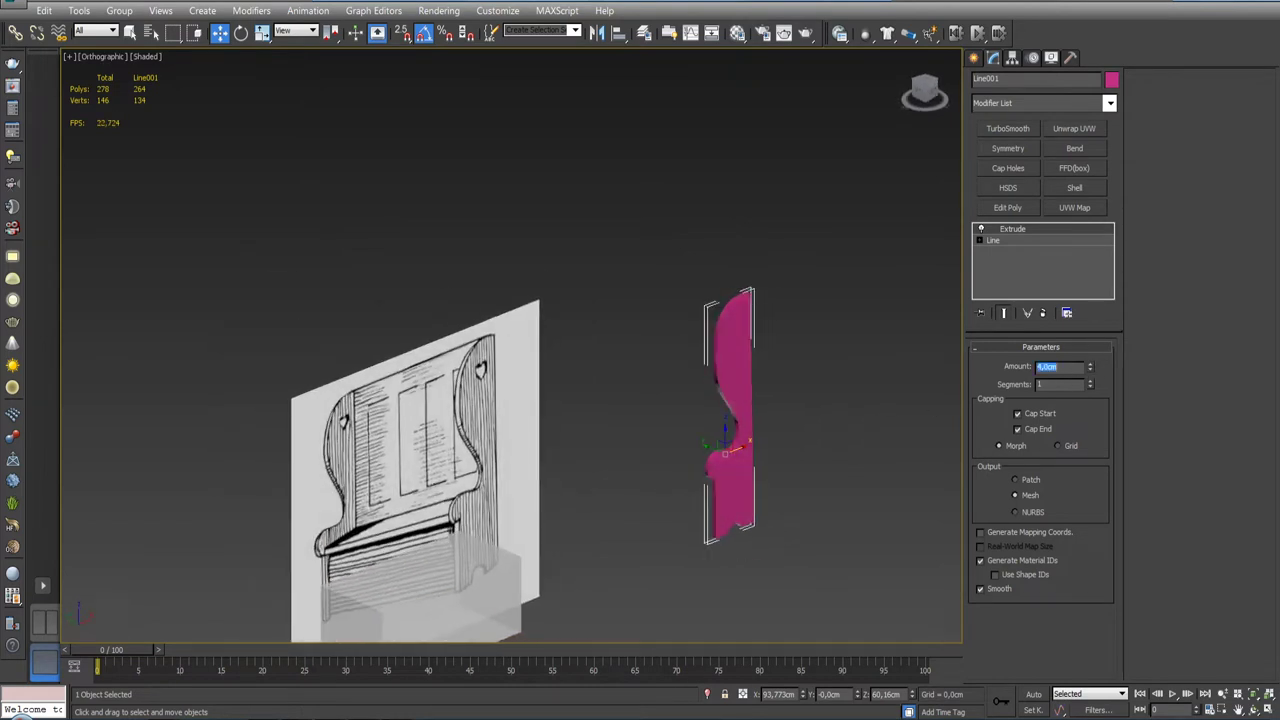
mouse_move(704, 424)
alt+middle_down()
mouse_move(776, 434)
mouse_move(638, 421)
mouse_move(661, 402)
alt+middle_up()
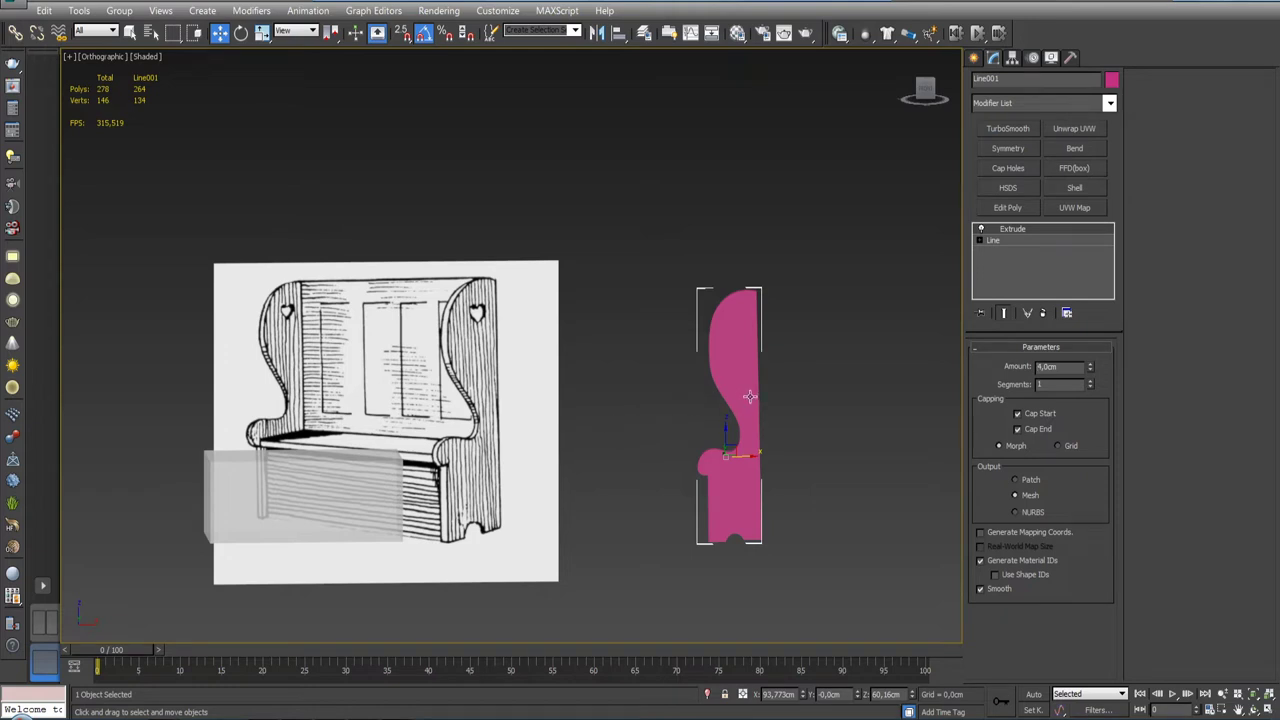
click(1040, 366)
Step: Return to the Front view and frame the extruded panel beside the bench reference
key(f)
key(z)
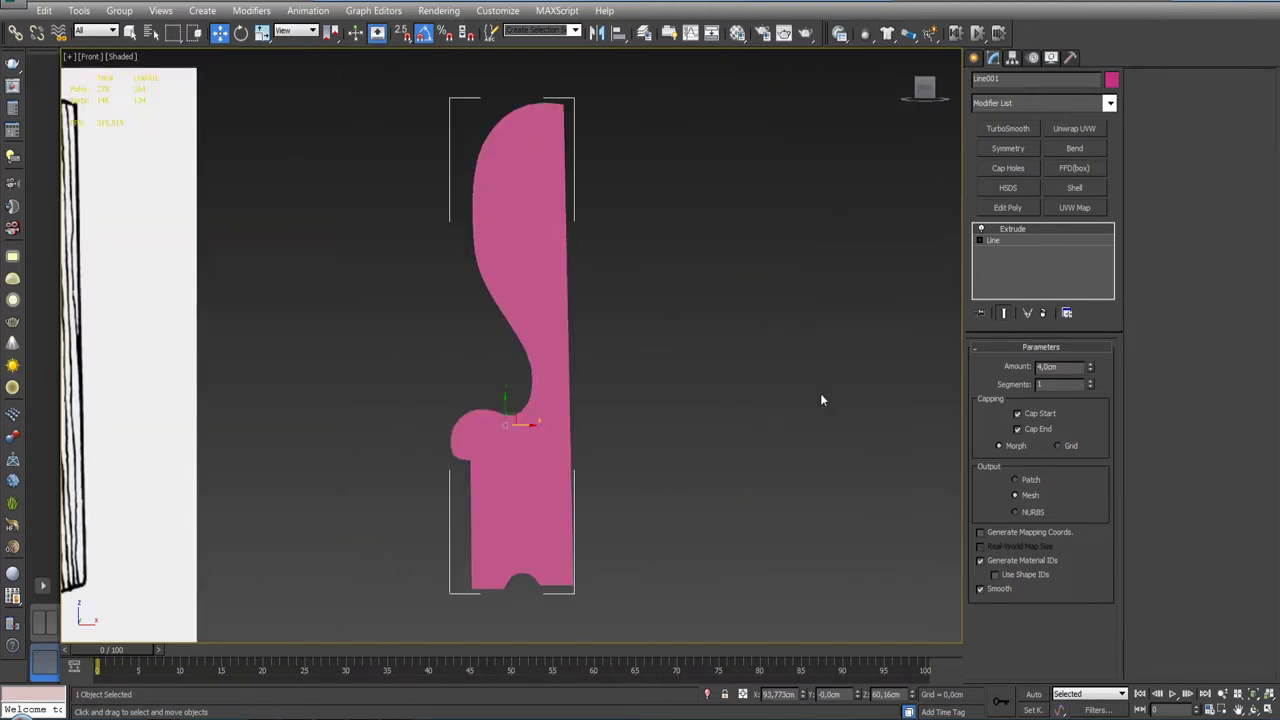
scroll(557, 334, down, 3)
middle_drag(629, 365, 779, 377)
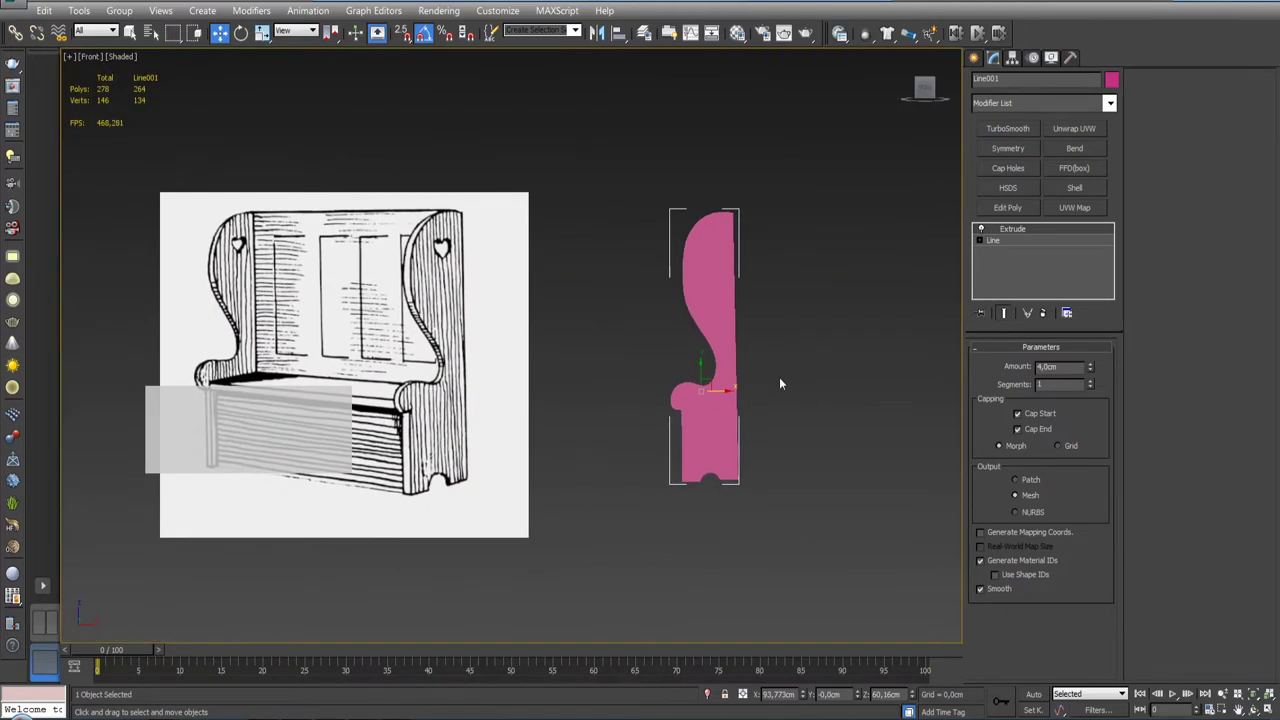
middle_drag(558, 388, 684, 388)
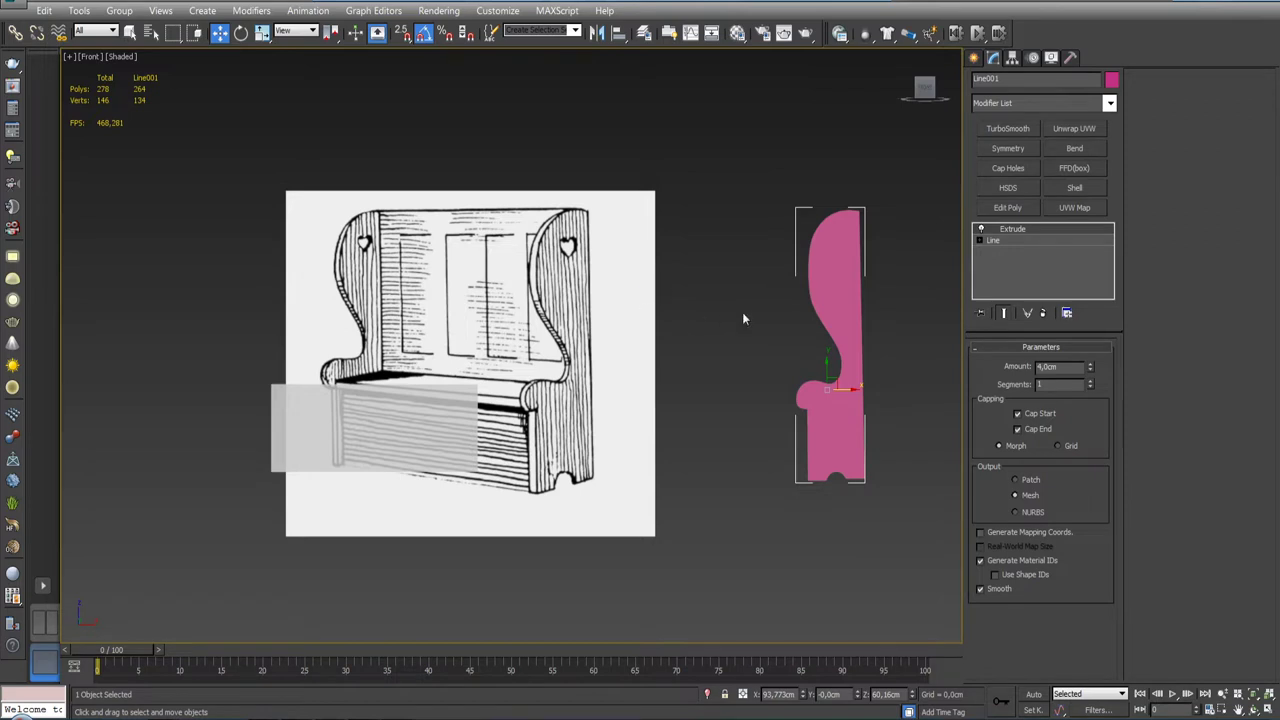
middle_drag(860, 457, 735, 457)
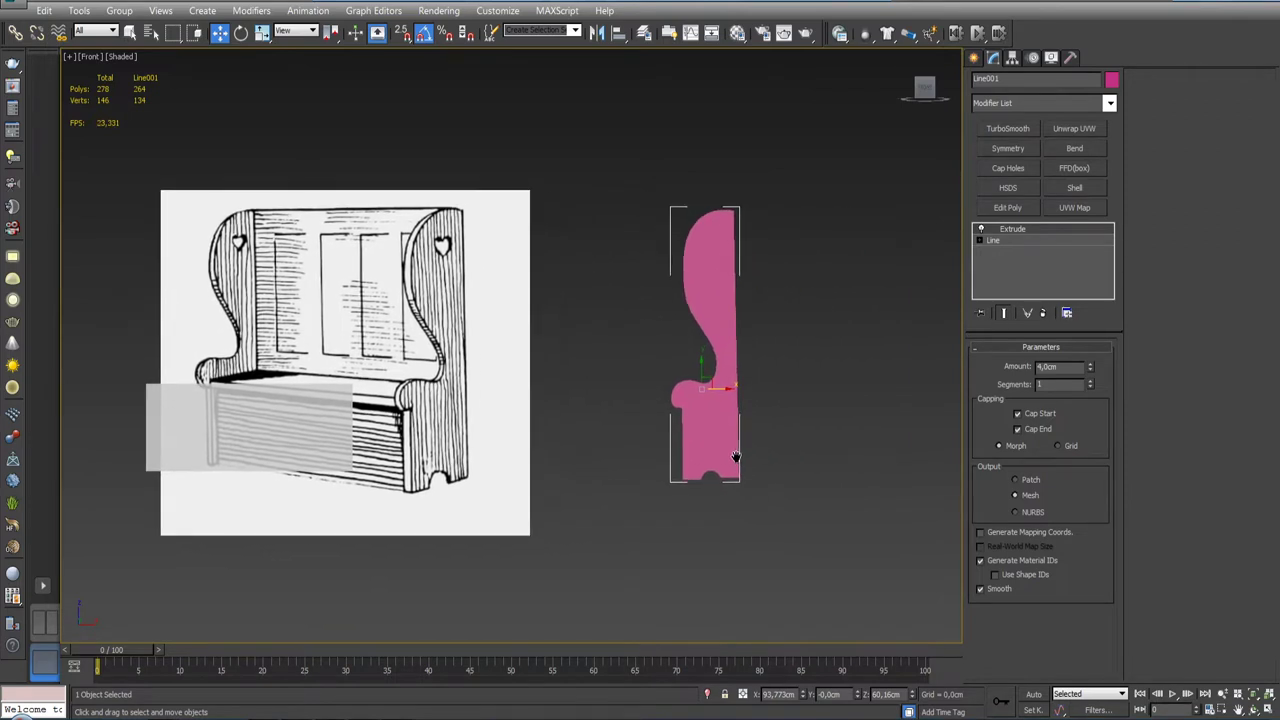
scroll(735, 457, up, 3)
middle_drag(720, 414, 721, 332)
scroll(717, 372, down, 3)
scroll(721, 332, up, 3)
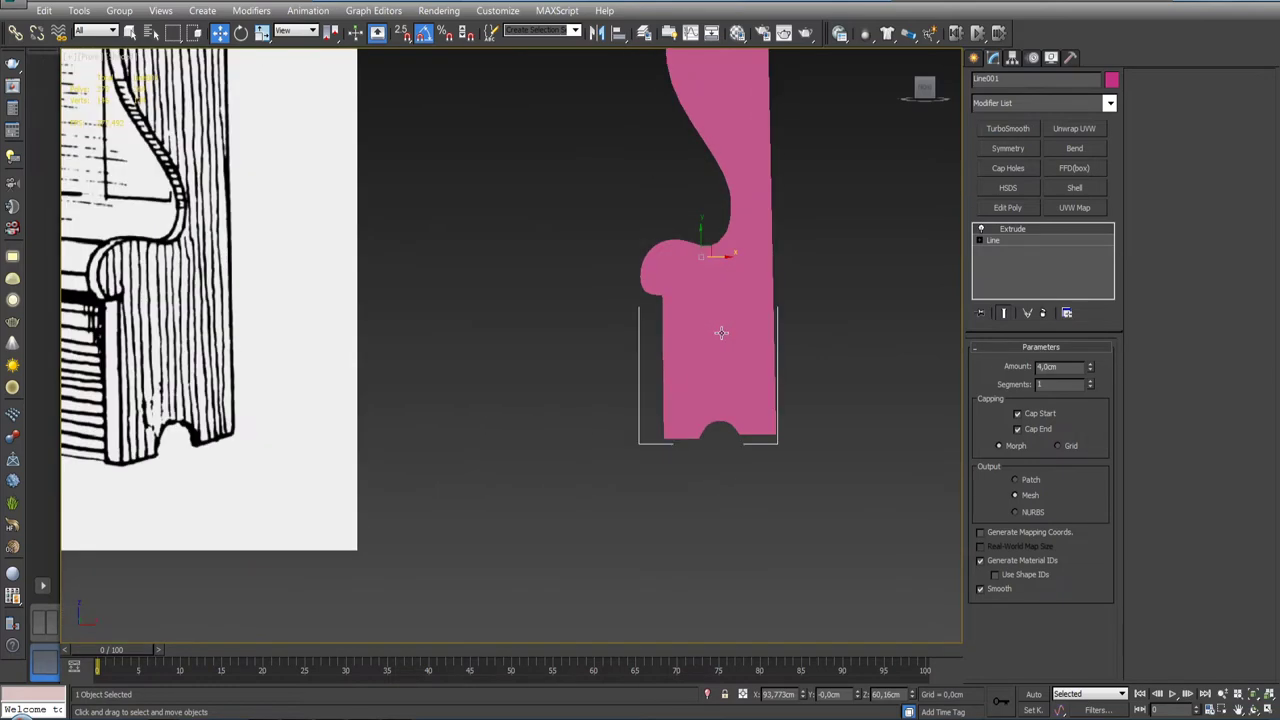
Step: Add an Edit Poly modifier above the Extrude and switch to vertex level
click(1008, 208)
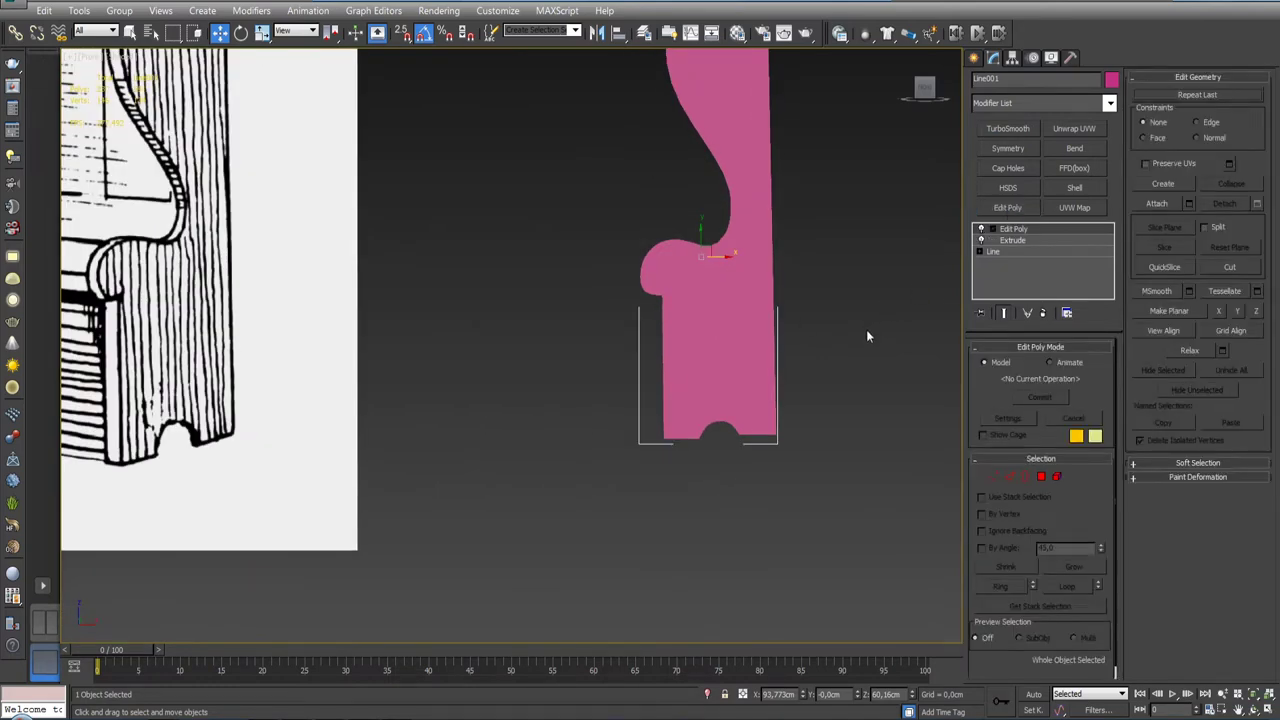
scroll(720, 290, up, 2)
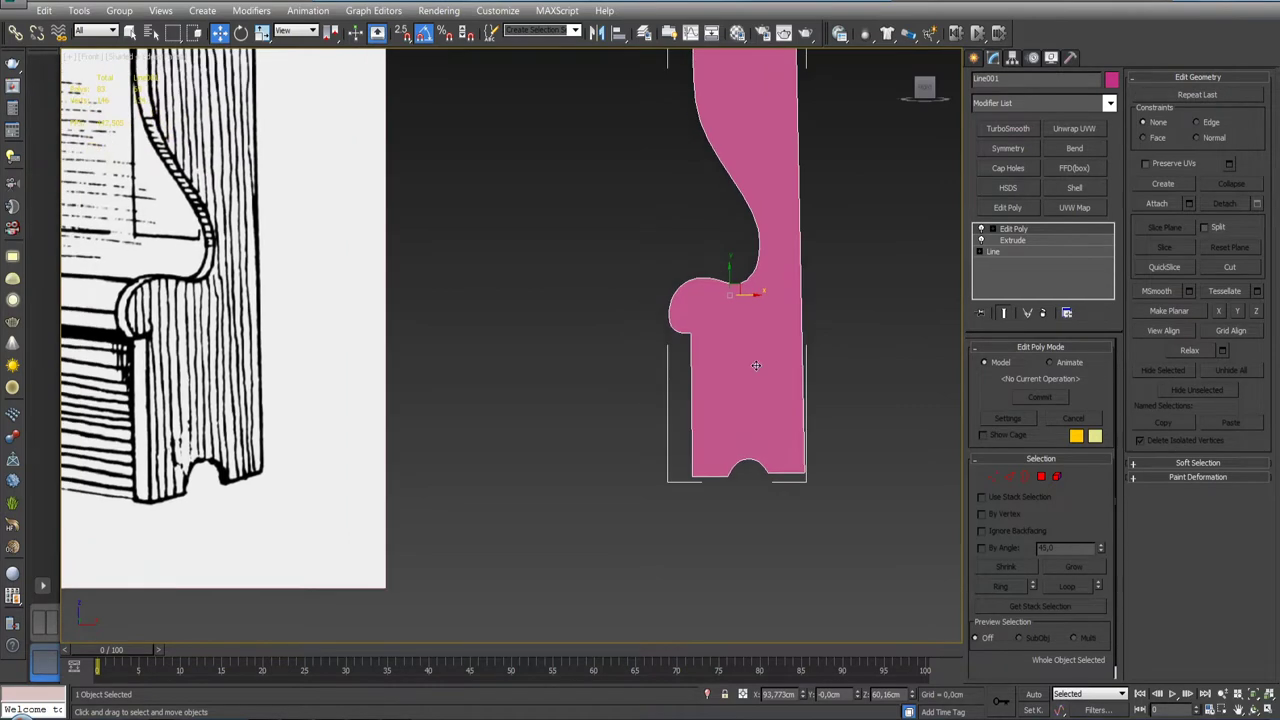
scroll(704, 328, up, 3)
key(1)
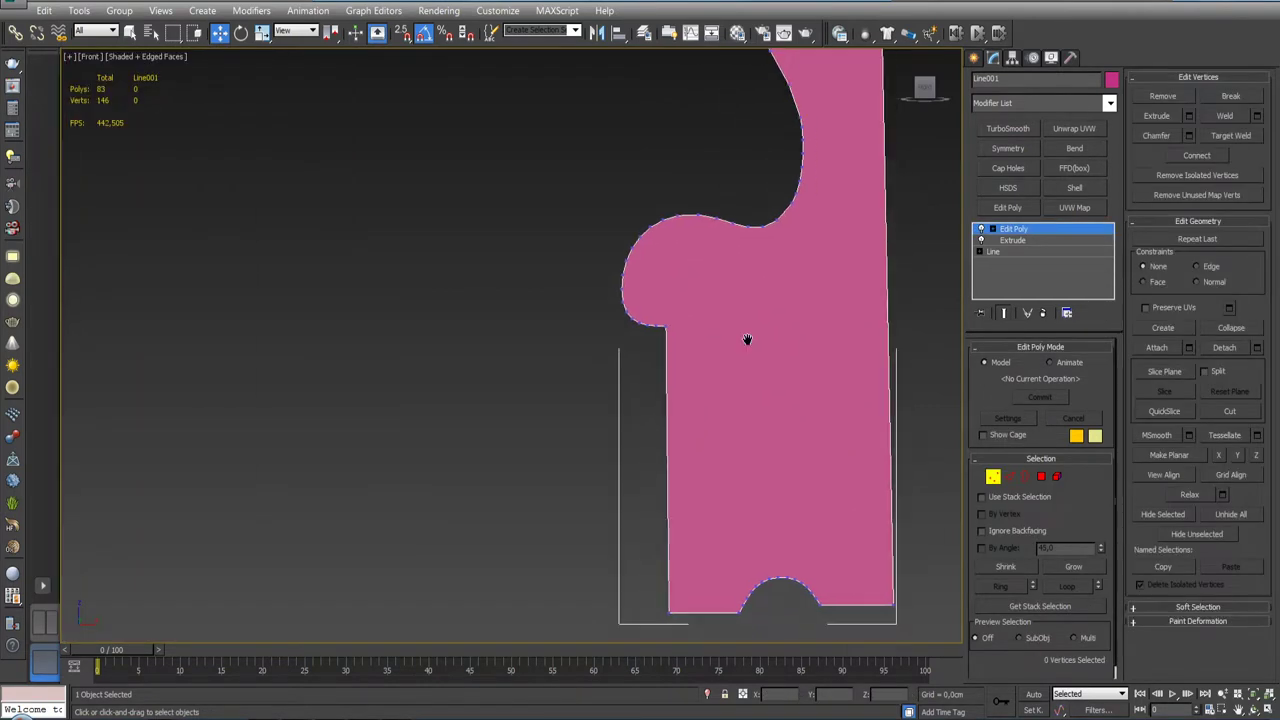
middle_drag(704, 328, 741, 367)
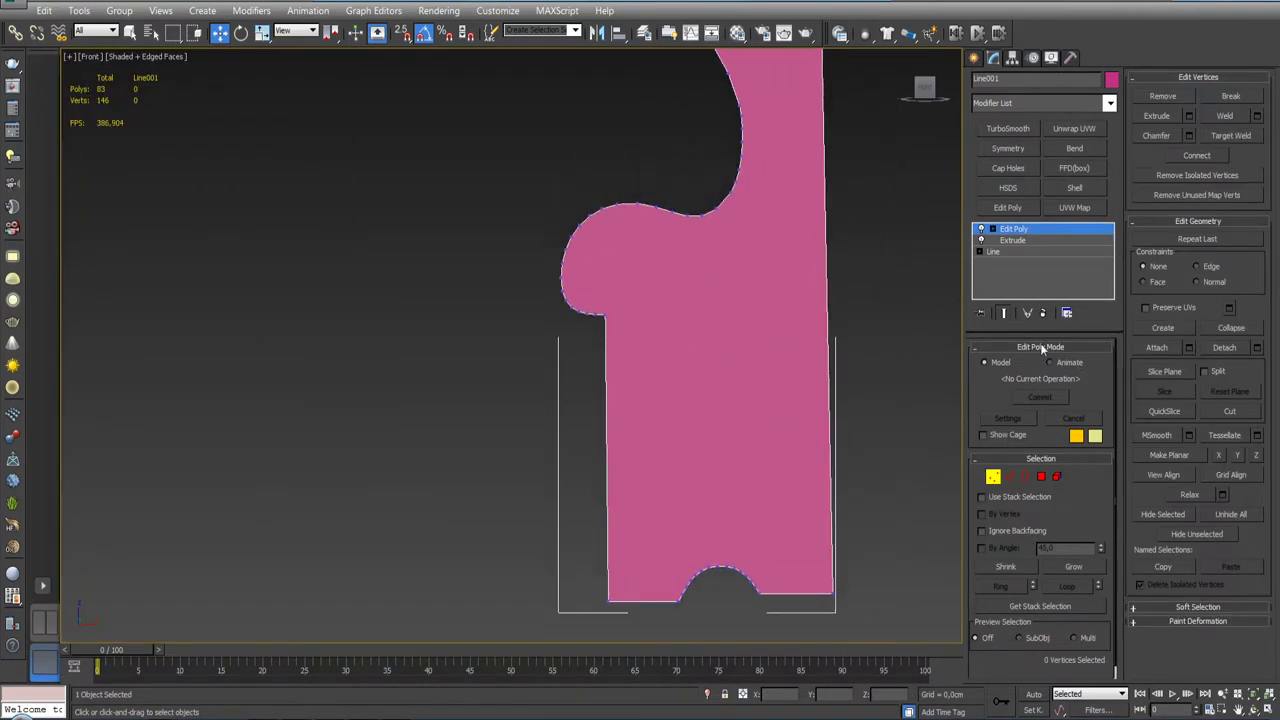
Step: Toggle between the Line level and Edit Poly vertices, ending on the traced Line
click(1015, 251)
click(1004, 313)
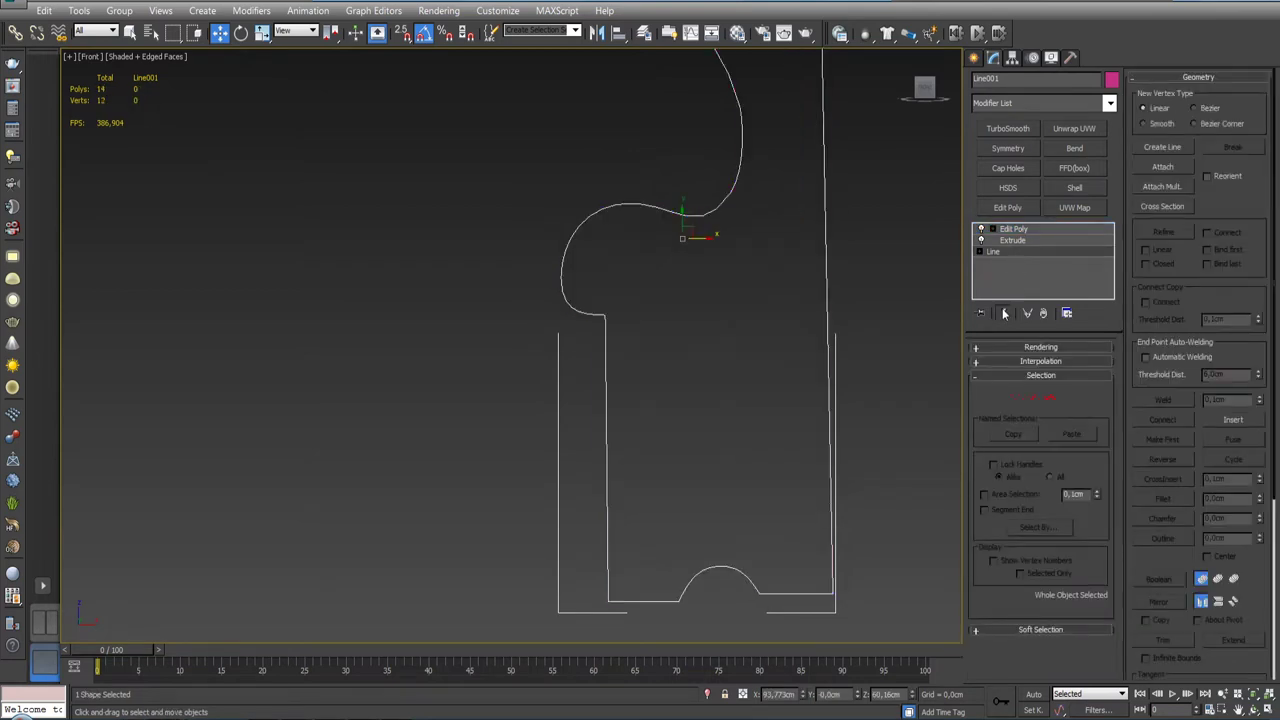
click(1015, 230)
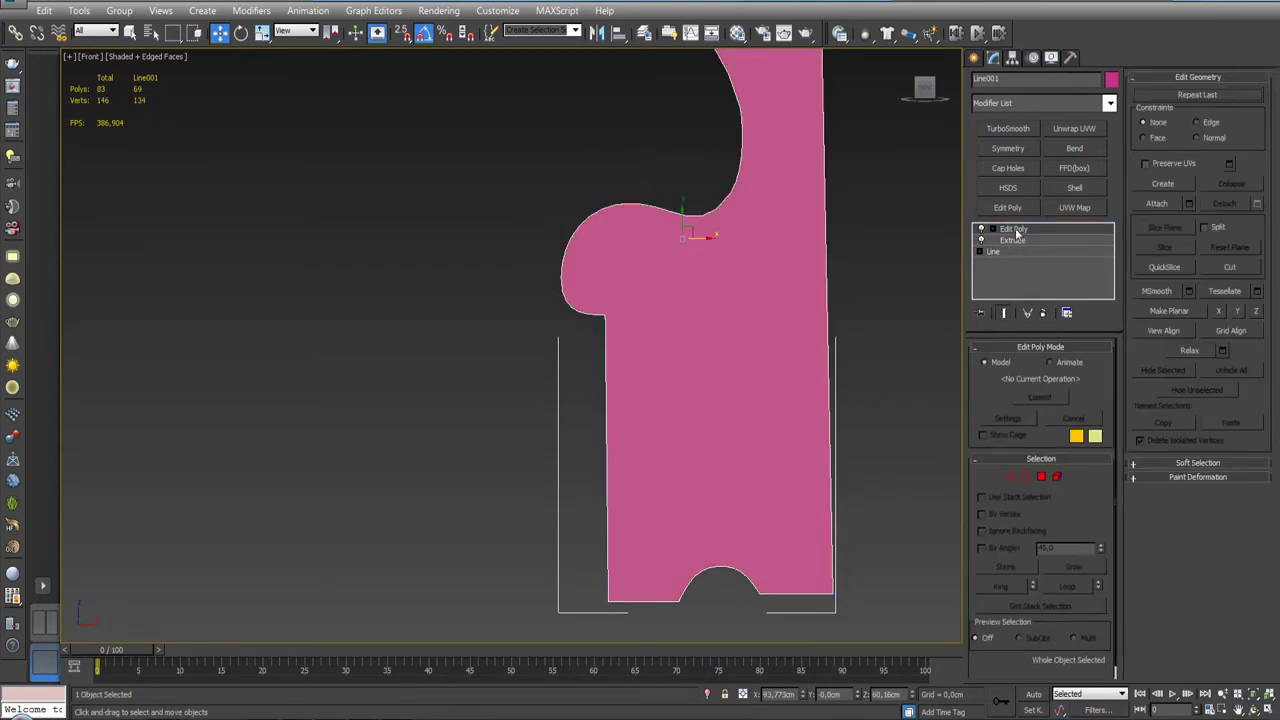
click(992, 481)
scroll(750, 445, down, 3)
scroll(712, 321, up, 2)
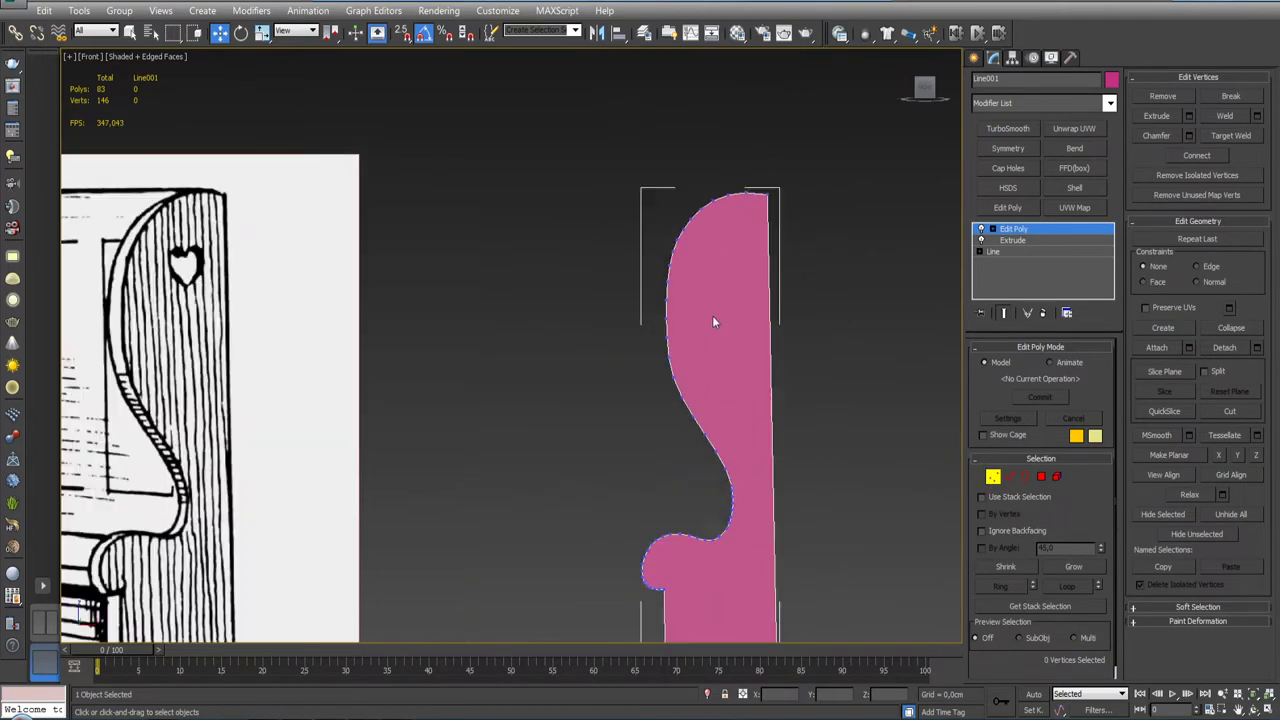
scroll(712, 315, up, 3)
scroll(712, 314, down, 4)
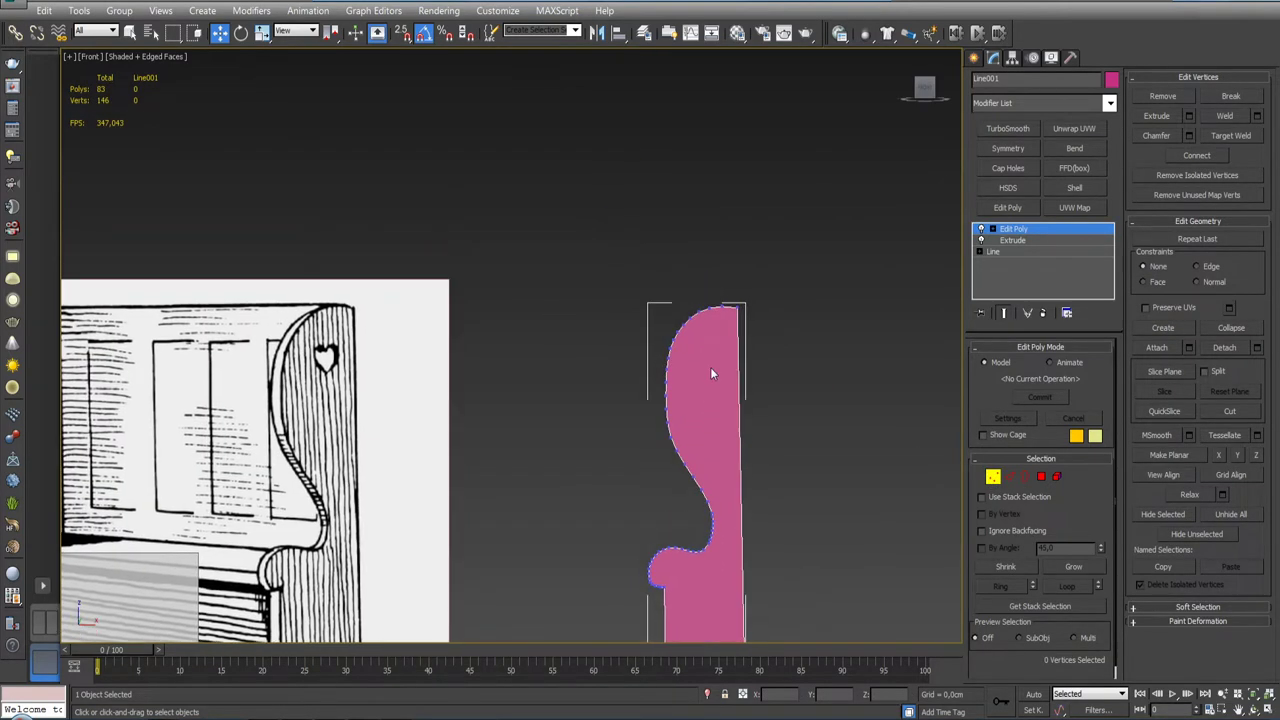
scroll(710, 367, up, 3)
scroll(711, 389, down, 3)
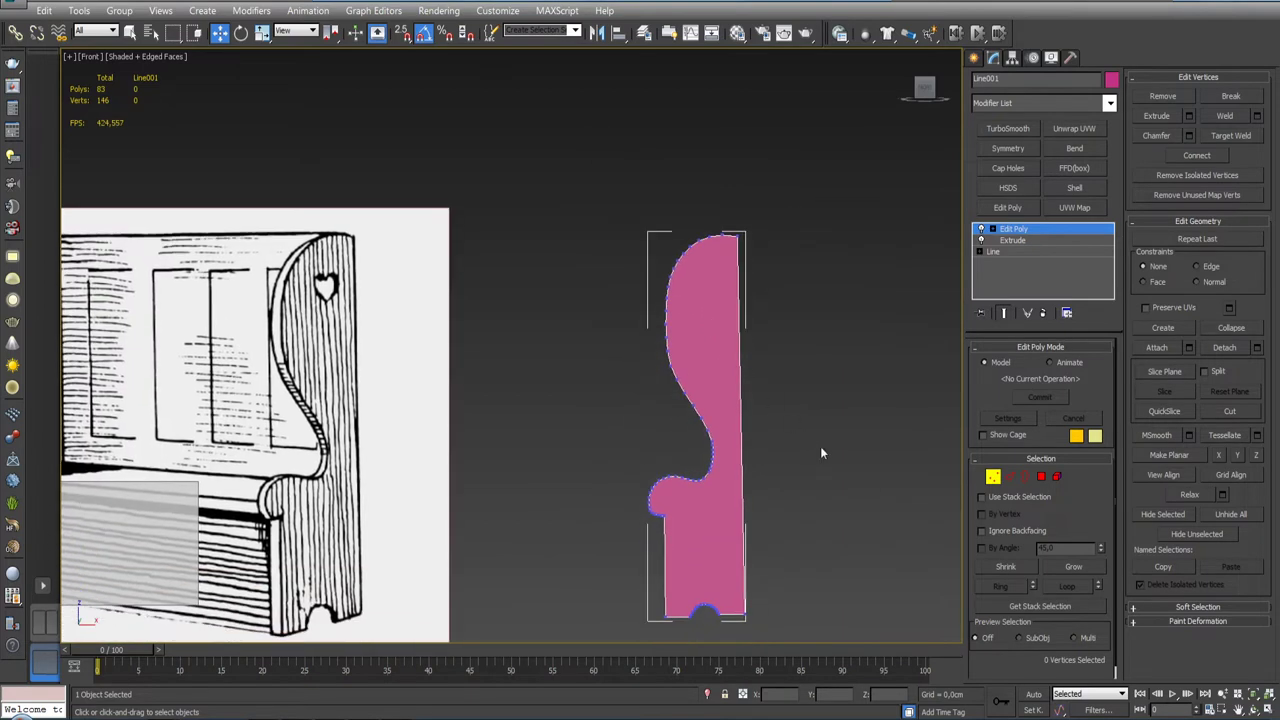
click(1010, 252)
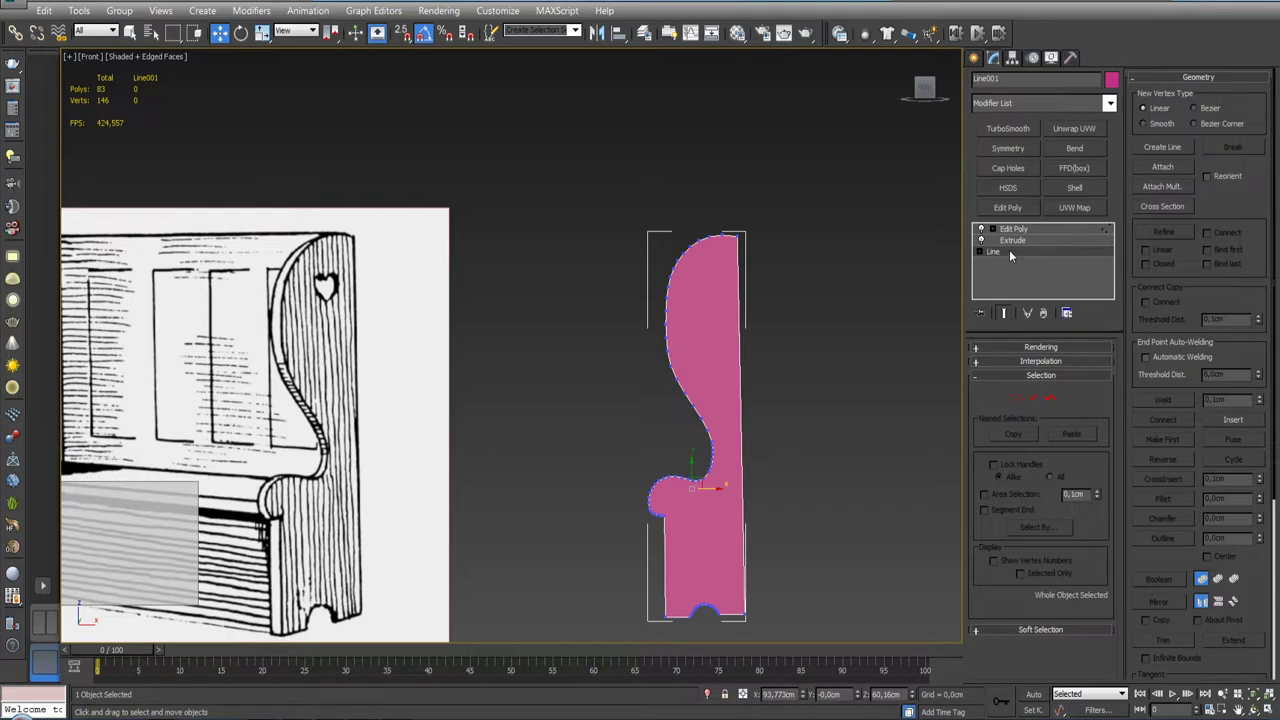
click(978, 362)
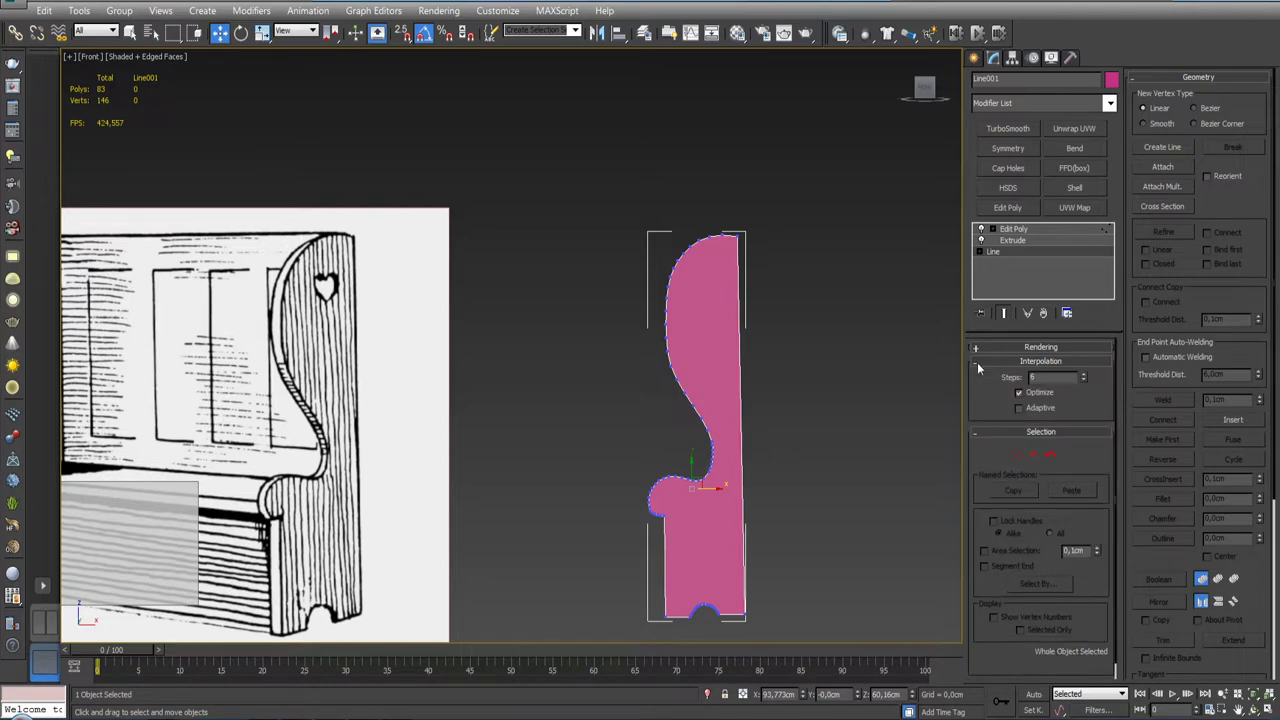
click(1084, 381)
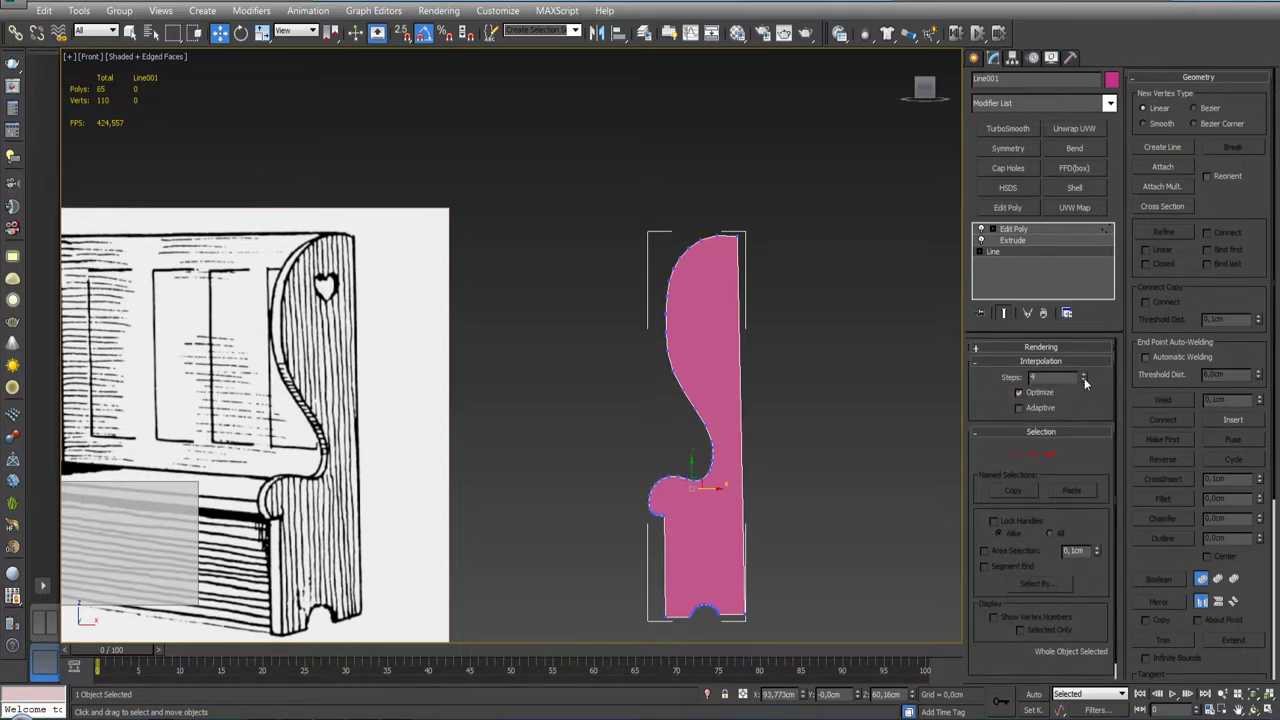
click(1084, 381)
click(1084, 381)
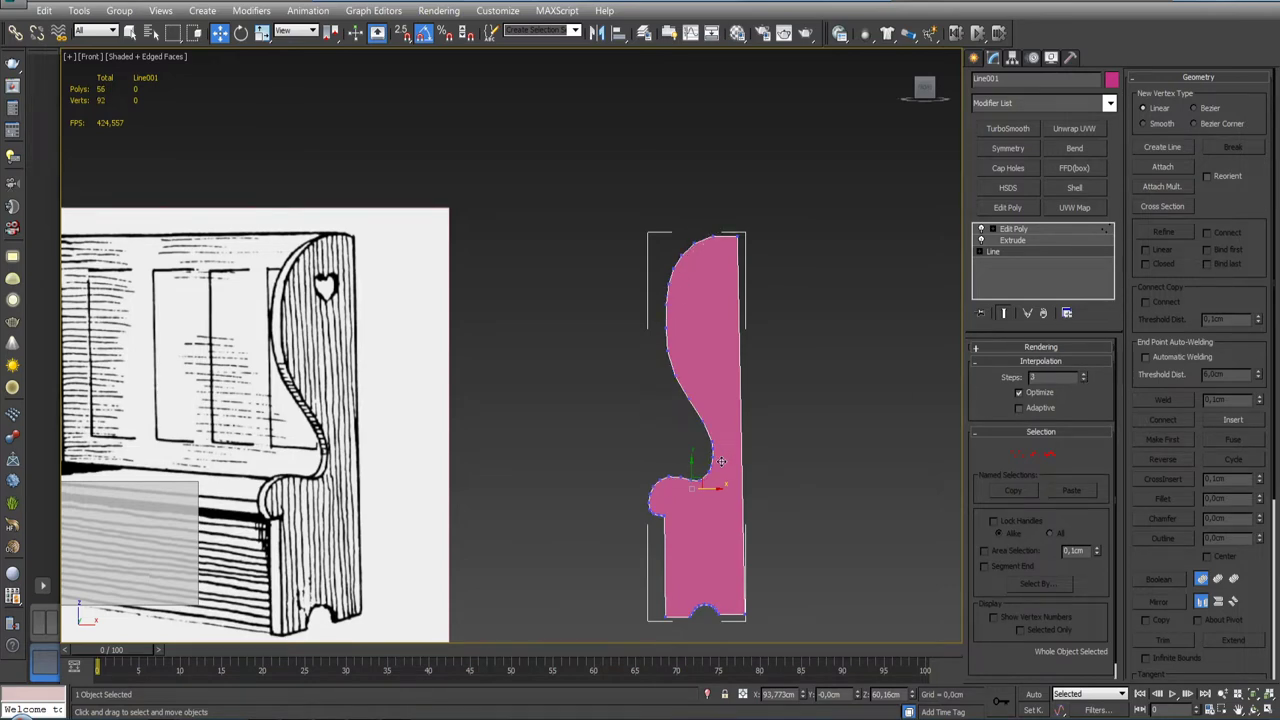
middle_drag(723, 461, 728, 368)
scroll(707, 464, up, 5)
scroll(707, 464, down, 3)
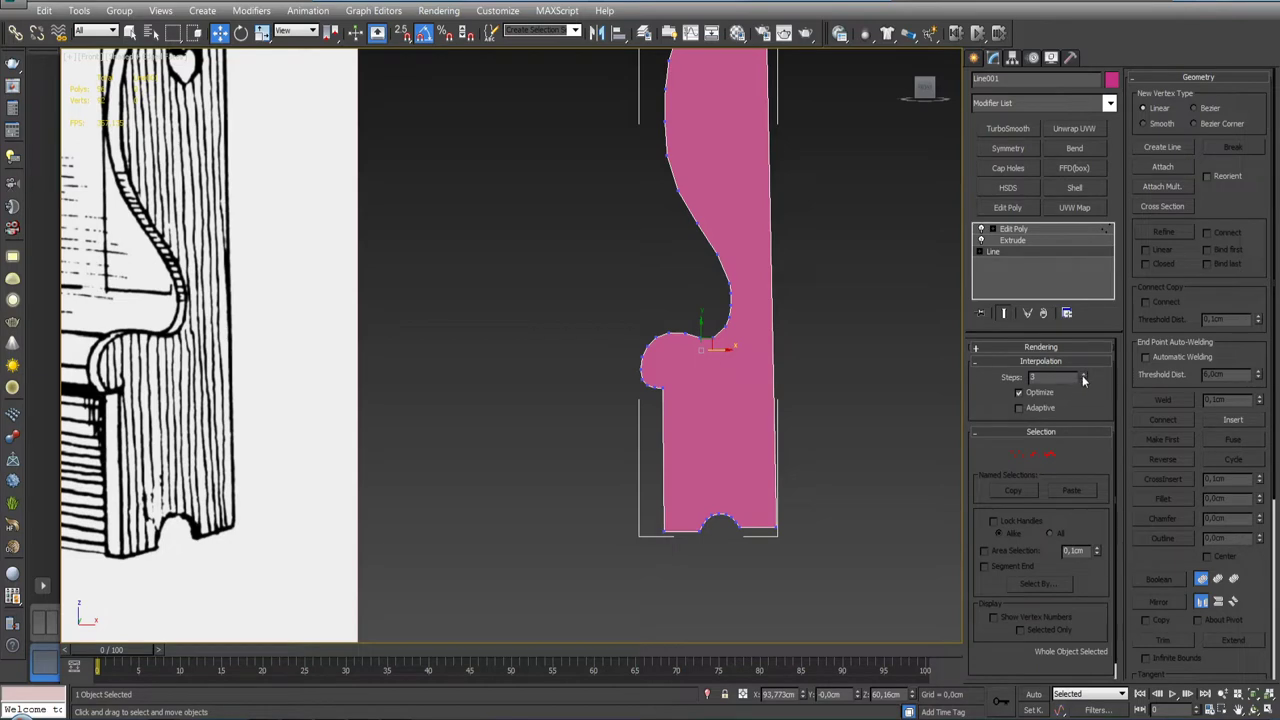
click(1084, 379)
middle_drag(879, 383, 853, 484)
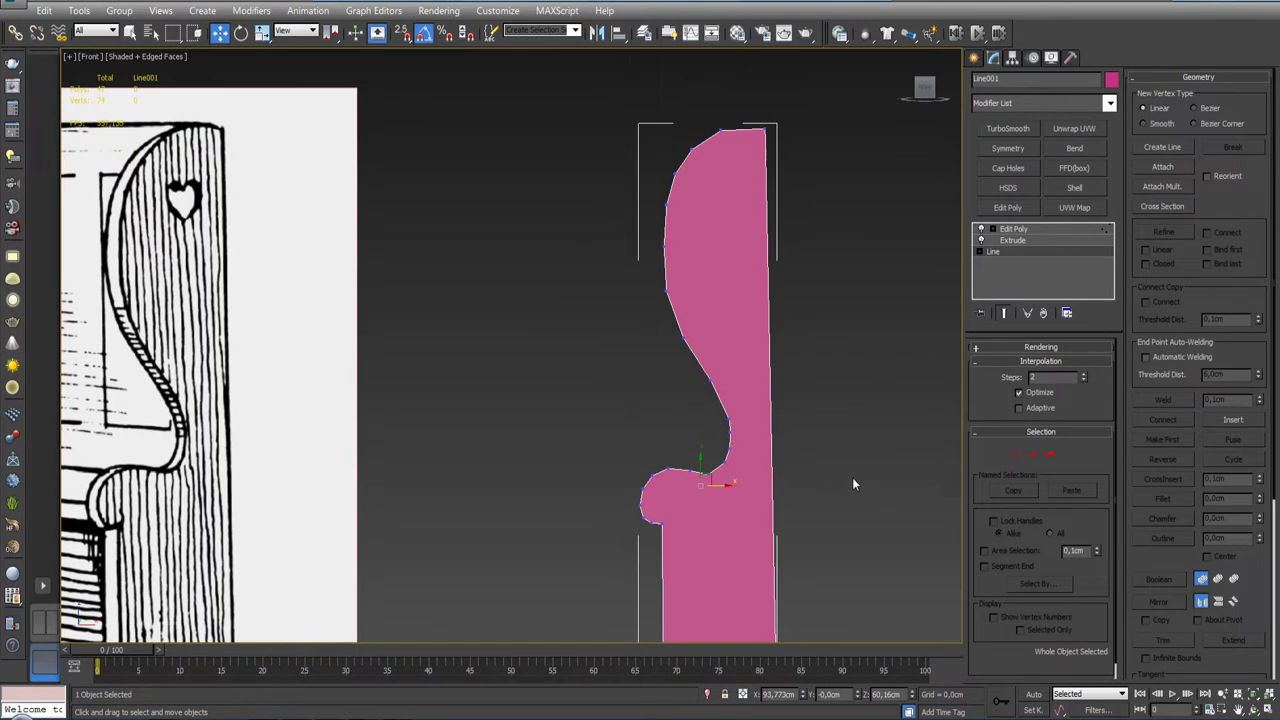
click(1083, 375)
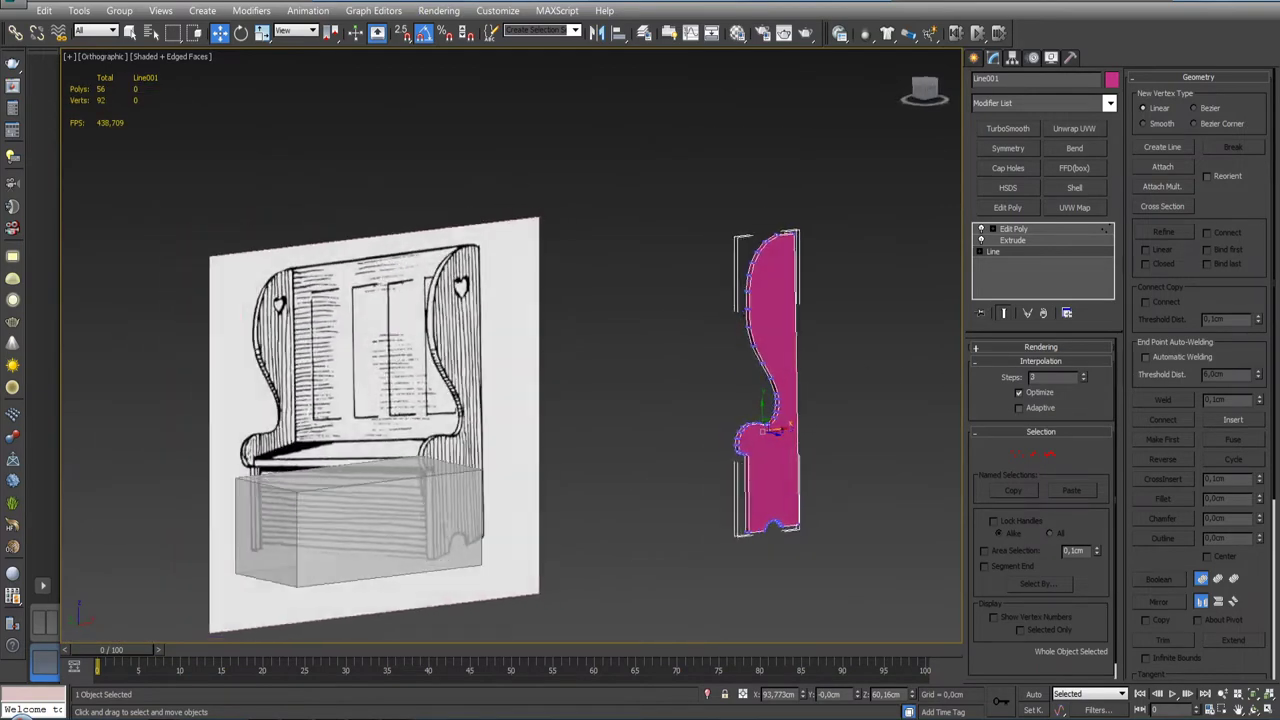
Step: Select the Edit Poly modifier and reselect the pink side panel
mouse_move(760, 400)
alt+middle_down()
mouse_move(740, 420)
mouse_move(943, 260)
alt+middle_up()
scroll(740, 400, down, 3)
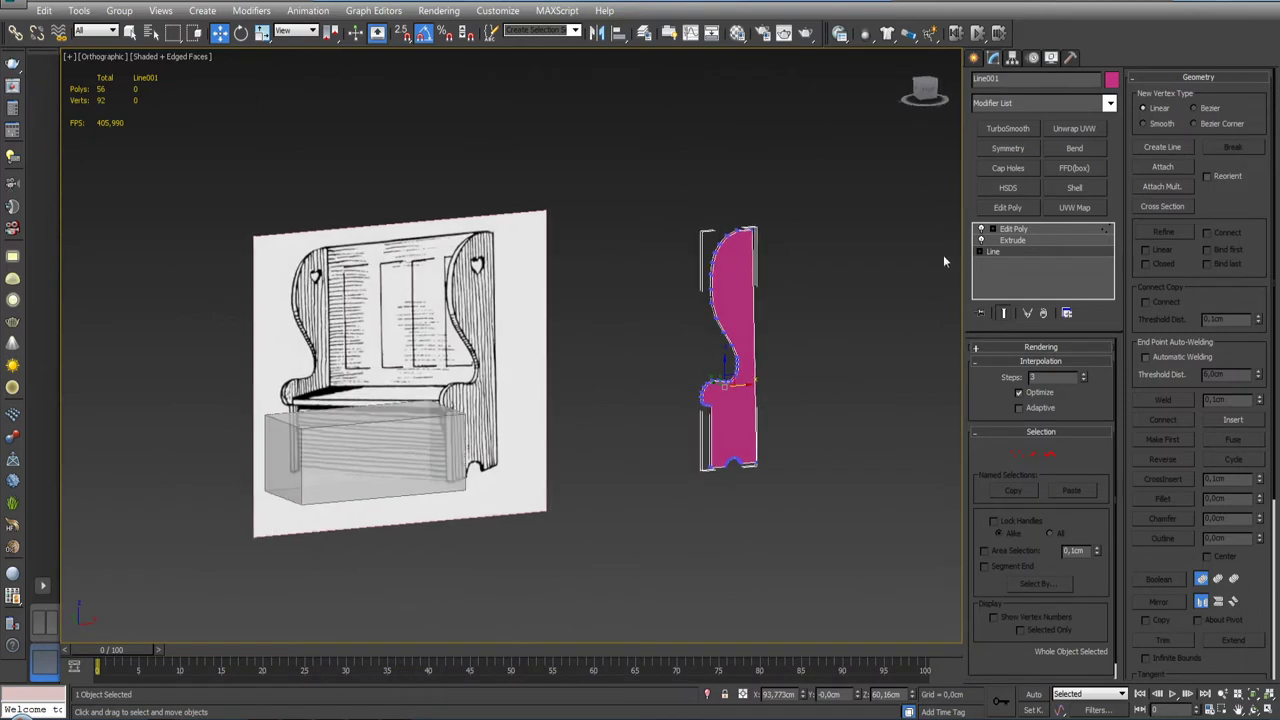
click(1020, 229)
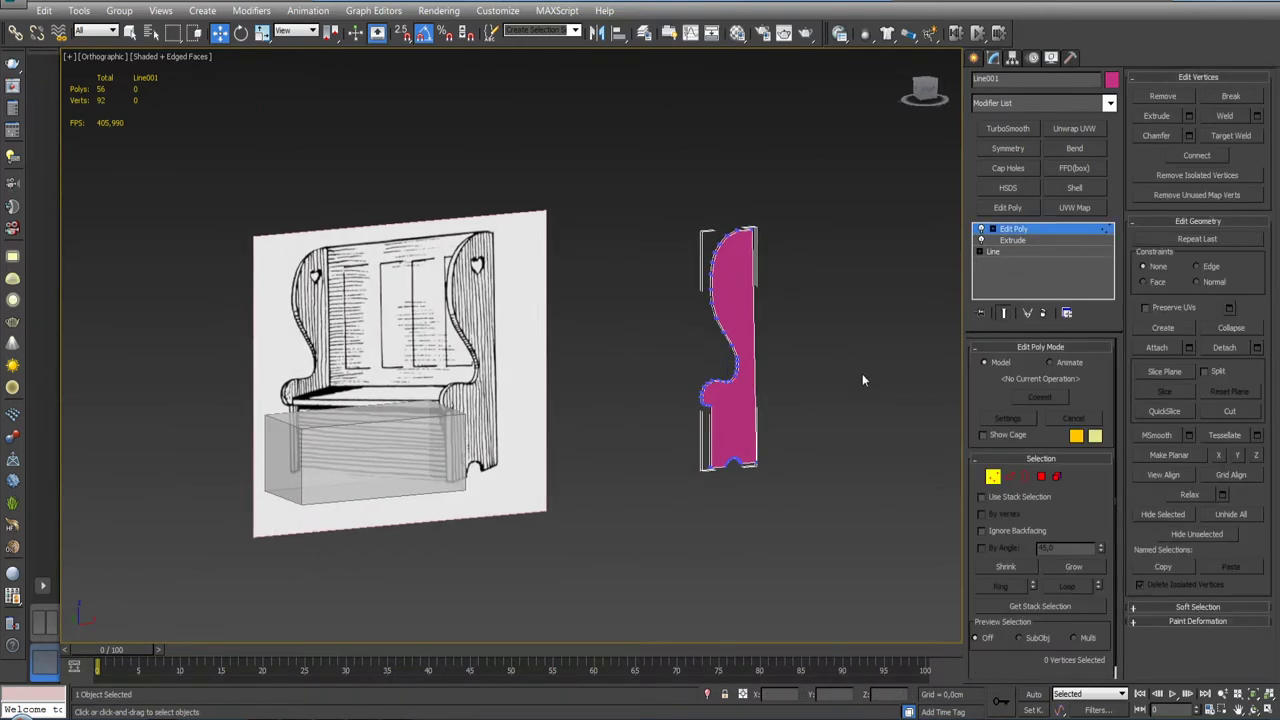
click(893, 322)
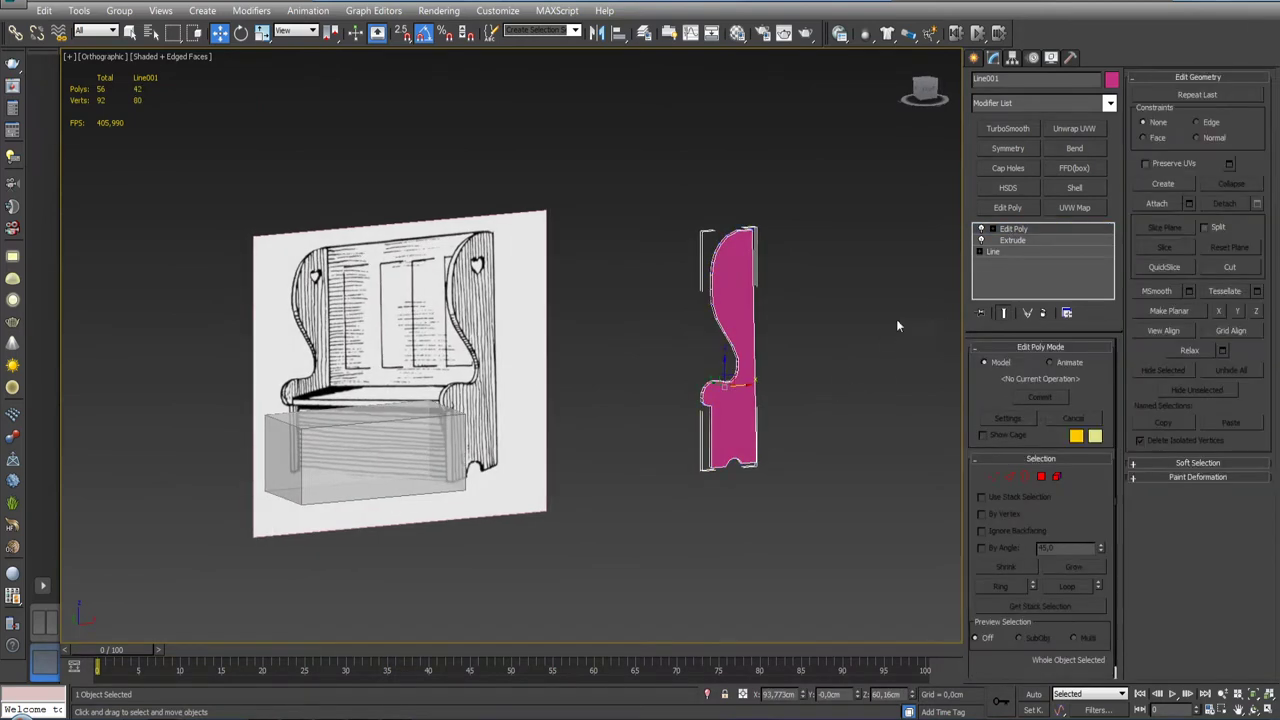
click(739, 418)
scroll(739, 418, up, 2)
scroll(739, 418, up, 2)
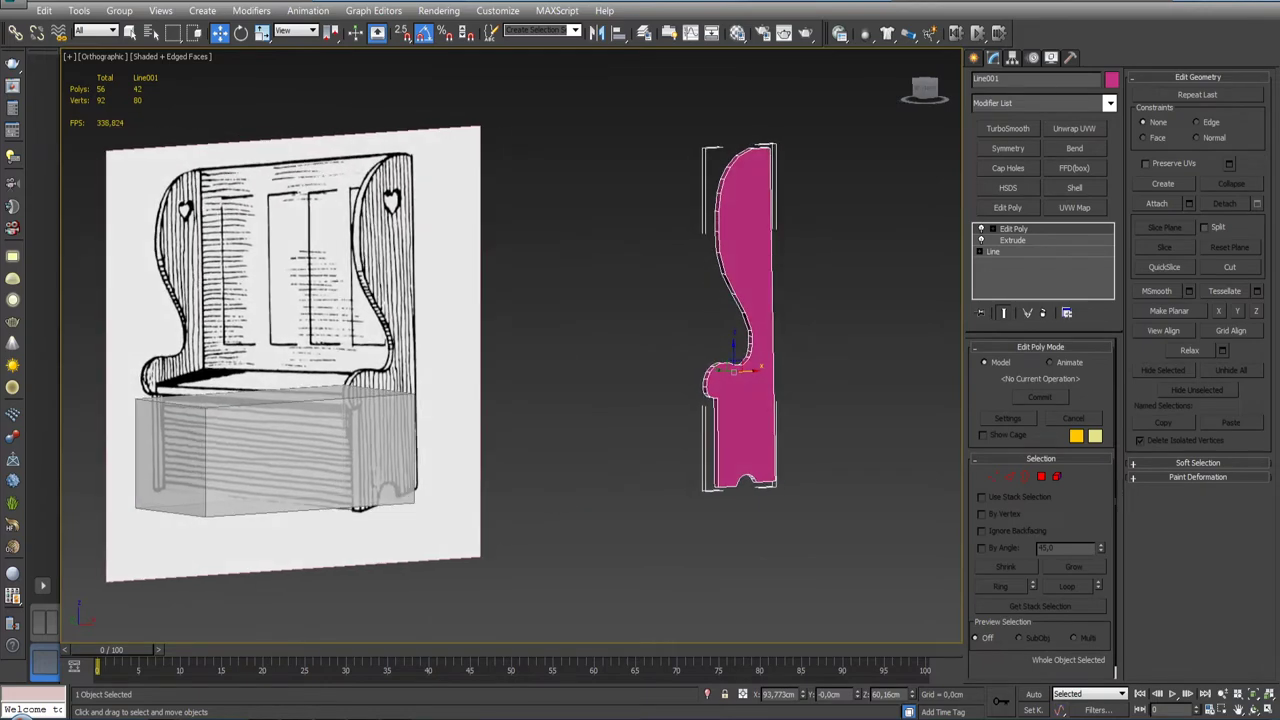
Step: Select all the panel's polygons and clear all their smoothing groups
click(1040, 477)
key(ctrl+a)
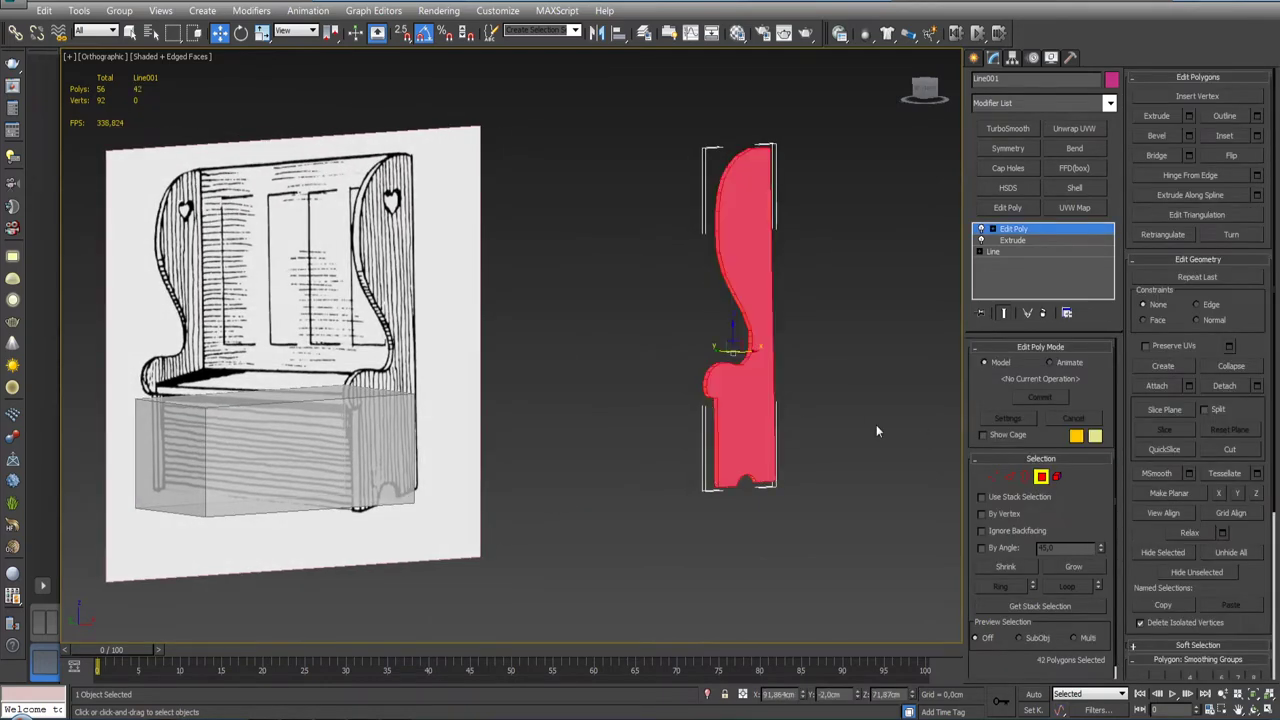
scroll(1198, 518, down, 3)
scroll(1198, 518, down, 2)
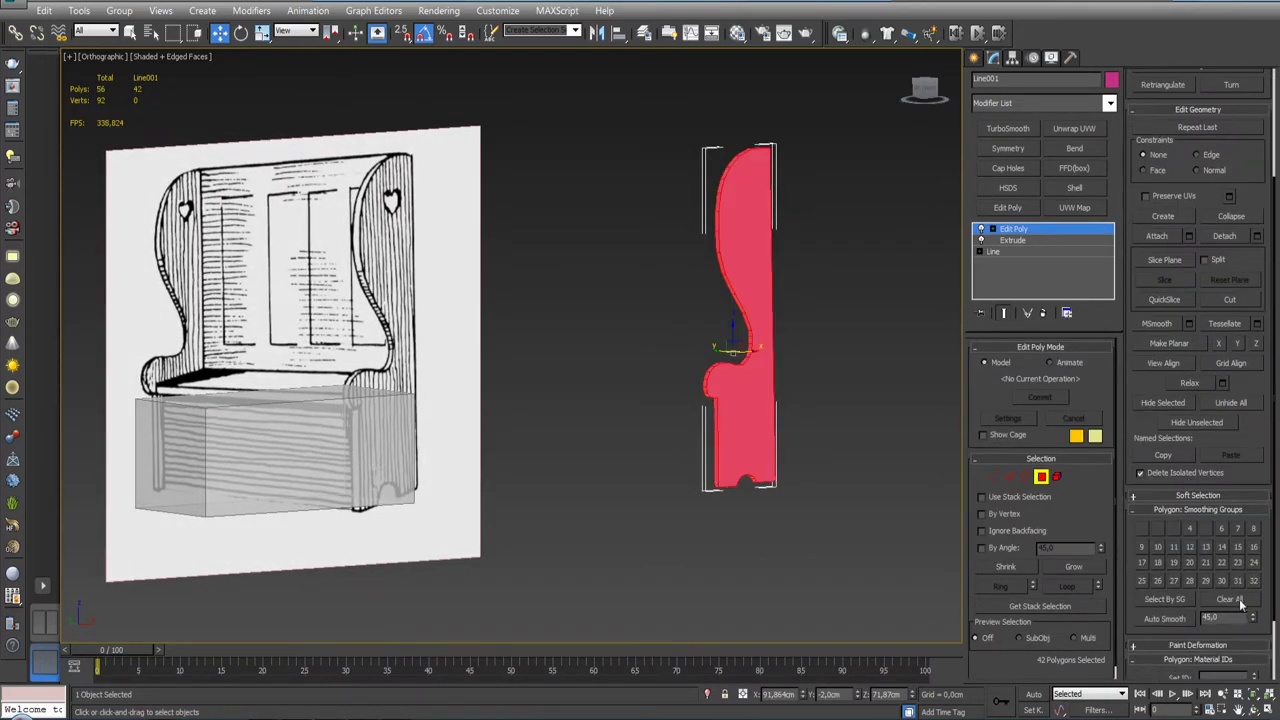
click(1230, 600)
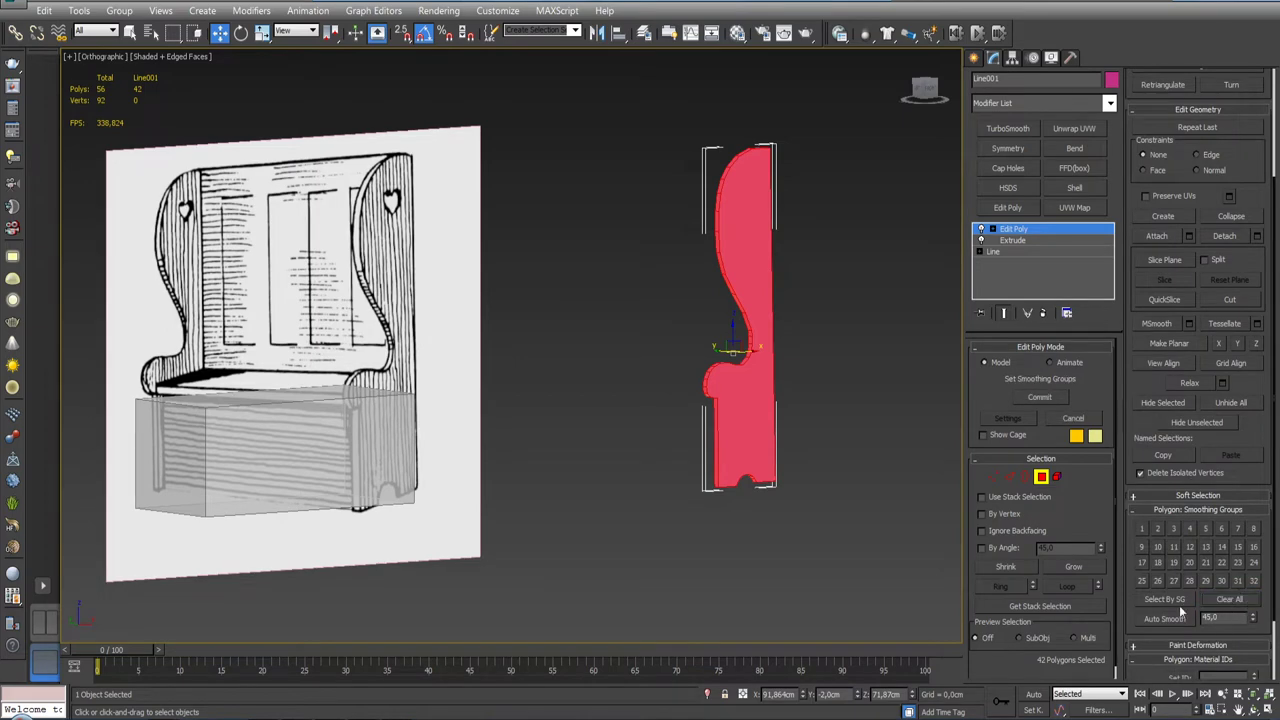
Step: Exit polygon mode and orbit around the panel to inspect its flat shading
click(1041, 477)
click(866, 447)
alt+middle_drag(785, 406, 760, 400)
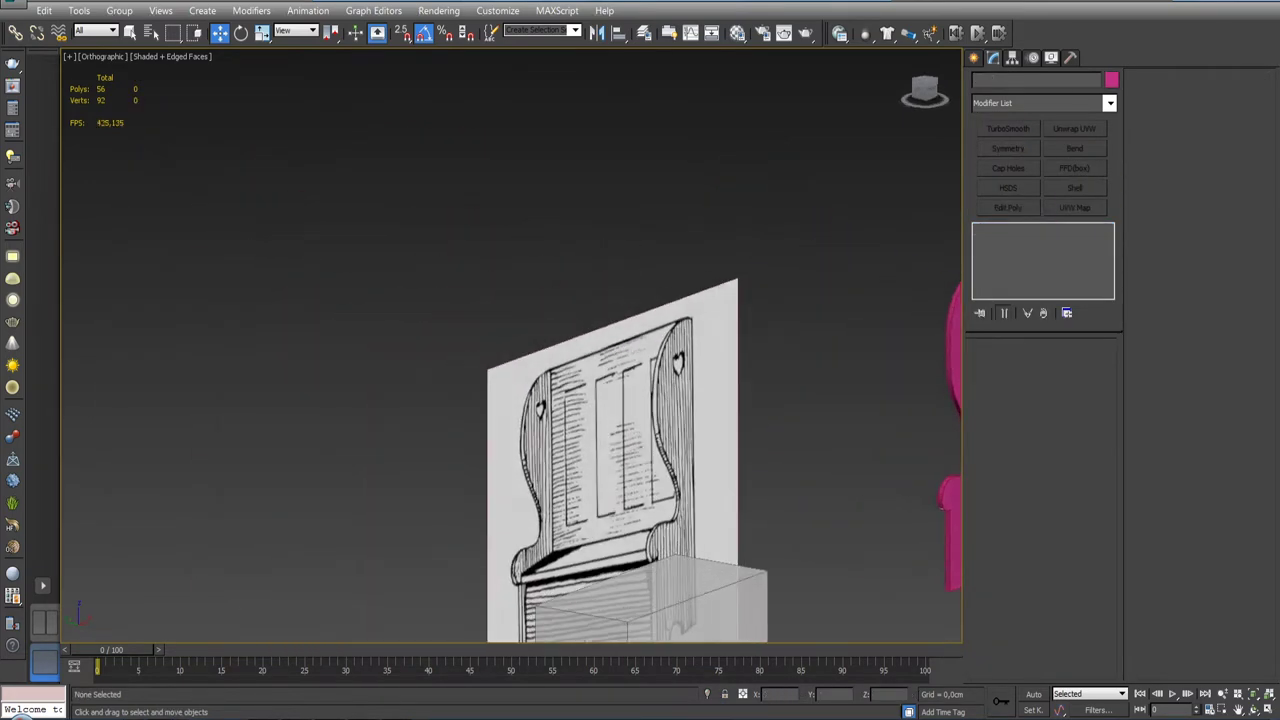
click(716, 454)
mouse_move(716, 454)
alt+middle_down()
mouse_move(808, 458)
mouse_move(666, 459)
mouse_move(738, 459)
mouse_move(687, 449)
mouse_move(700, 430)
mouse_move(765, 447)
mouse_move(732, 474)
mouse_move(679, 429)
mouse_move(688, 463)
mouse_move(780, 454)
mouse_move(755, 460)
alt+middle_up()
Step: Clear all smoothing groups, apply Auto Smooth to every polygon, then exit polygon mode
click(1041, 476)
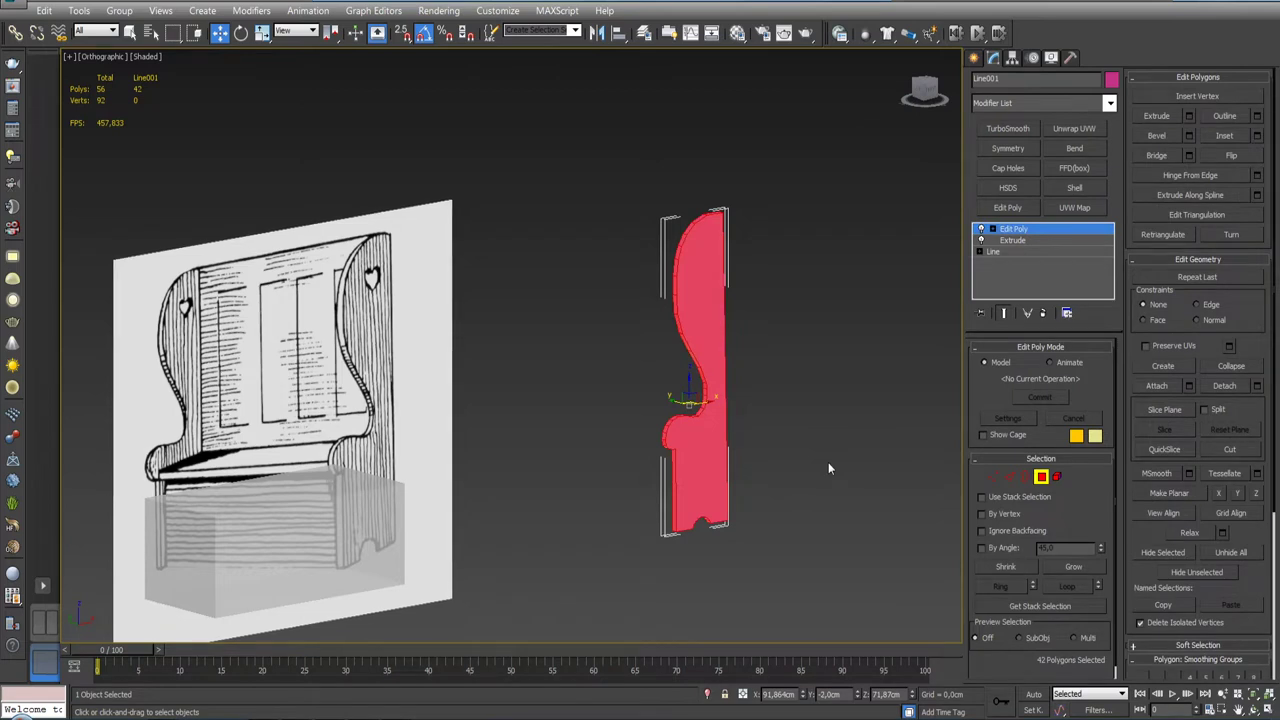
scroll(1162, 442, down, 3)
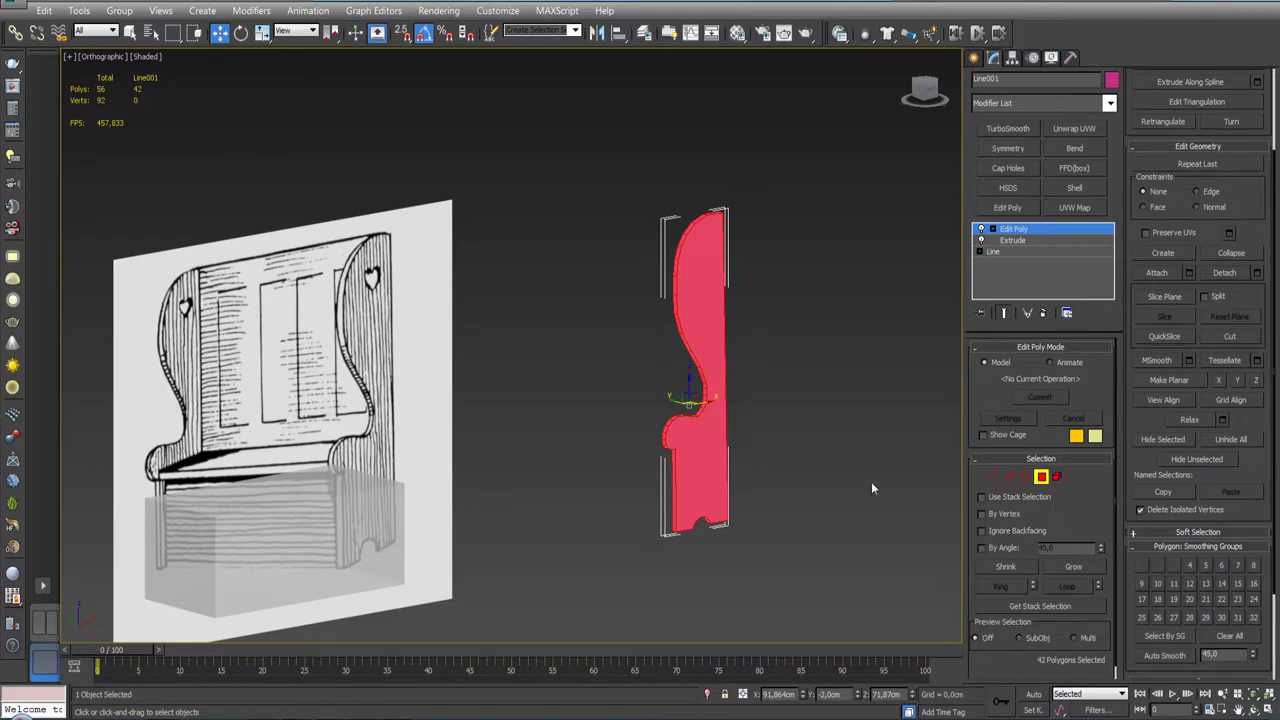
scroll(1140, 460, down, 3)
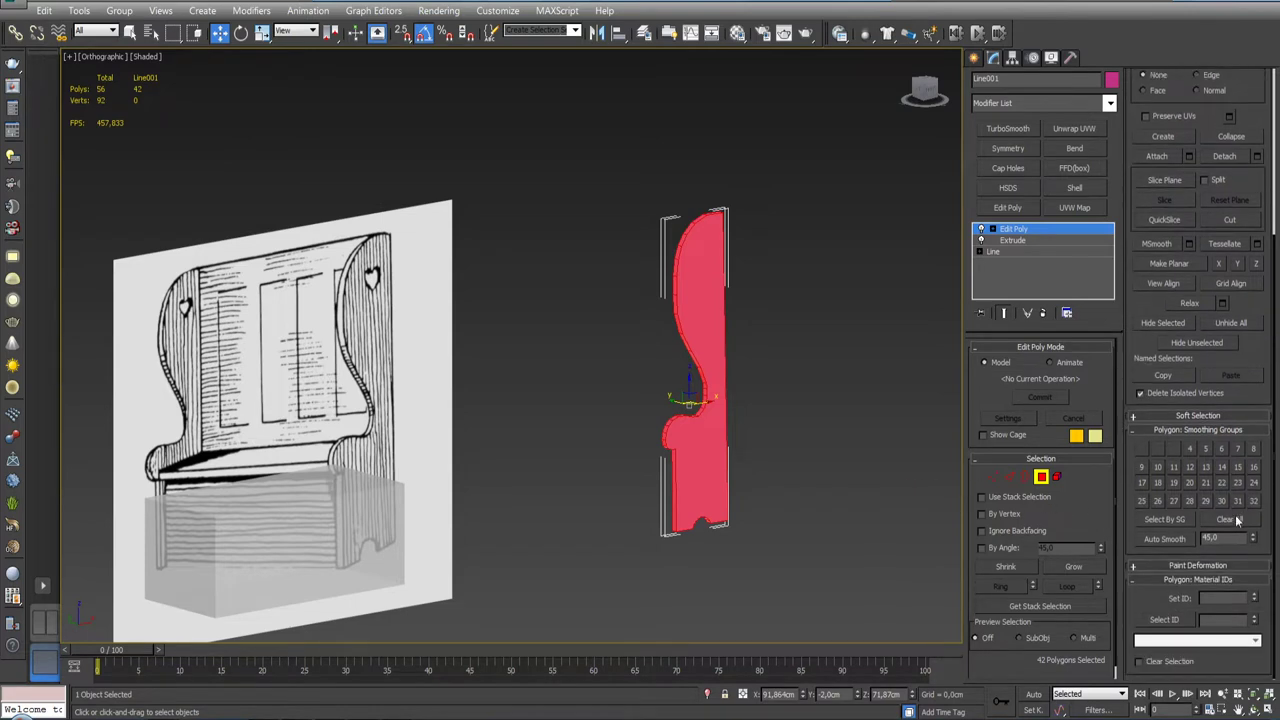
click(1236, 521)
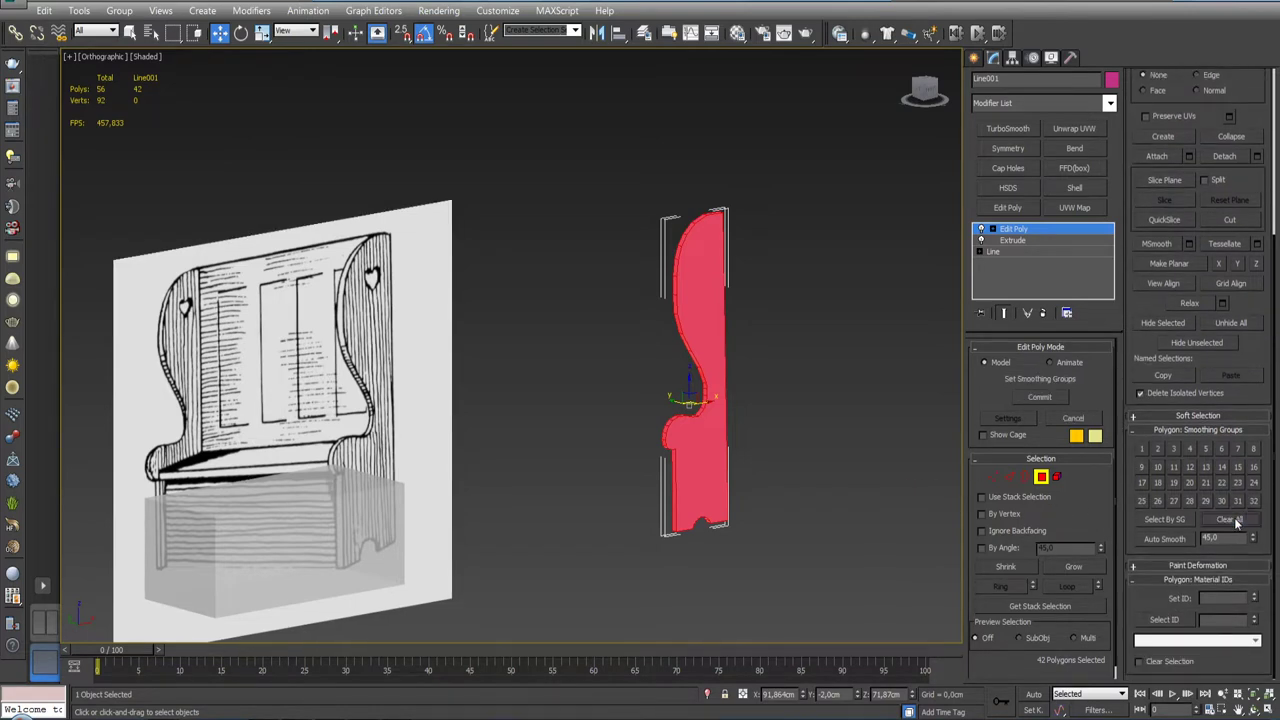
click(1168, 537)
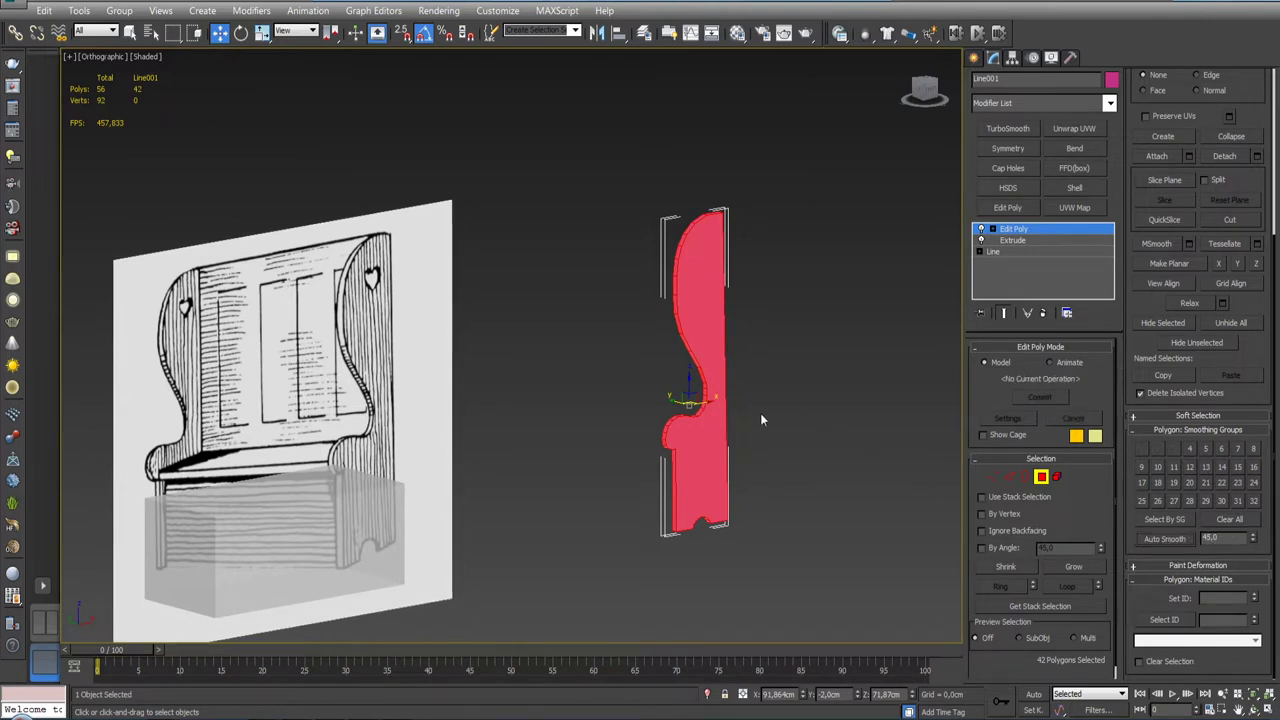
key(4)
Step: Orbit around the reselected side panel to check its smoothed shading edge-on
scroll(770, 424, up, 4)
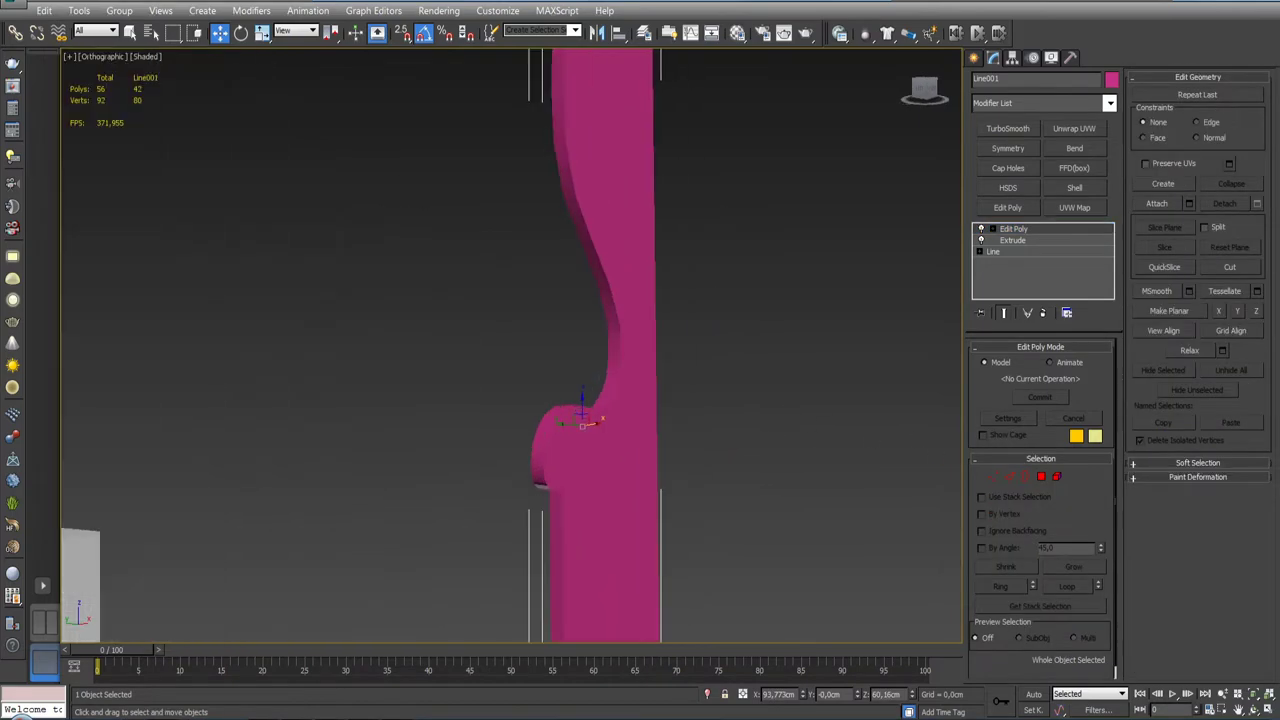
click(737, 364)
scroll(737, 365, down, 4)
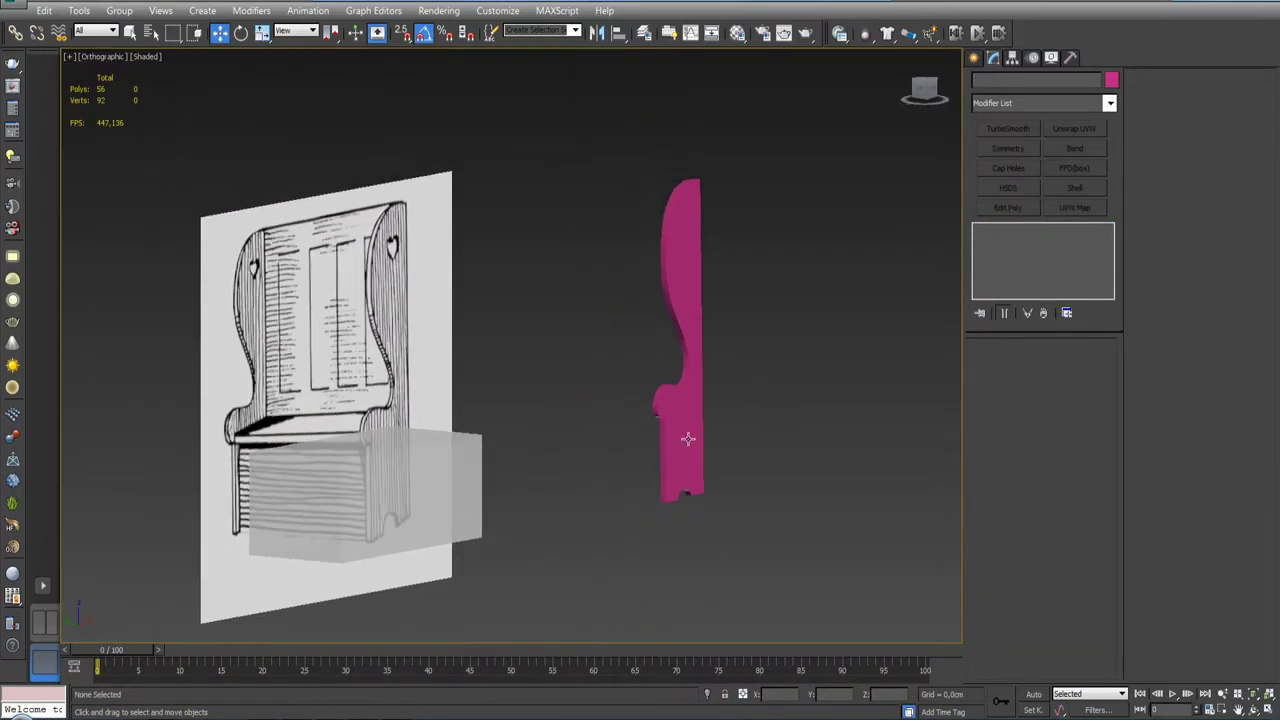
click(688, 438)
mouse_move(688, 438)
alt+middle_down()
mouse_move(736, 426)
mouse_move(674, 433)
mouse_move(809, 443)
mouse_move(691, 443)
mouse_move(748, 406)
alt+middle_up()
scroll(694, 367, up, 4)
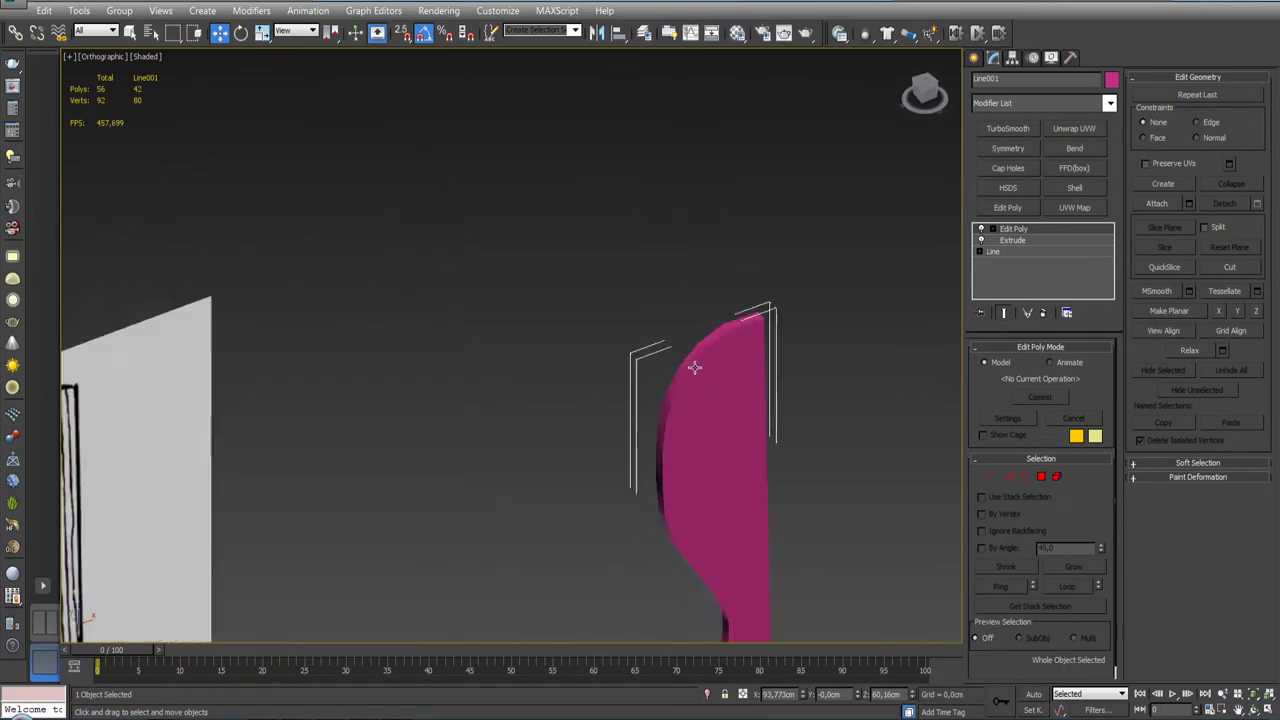
scroll(694, 367, up, 2)
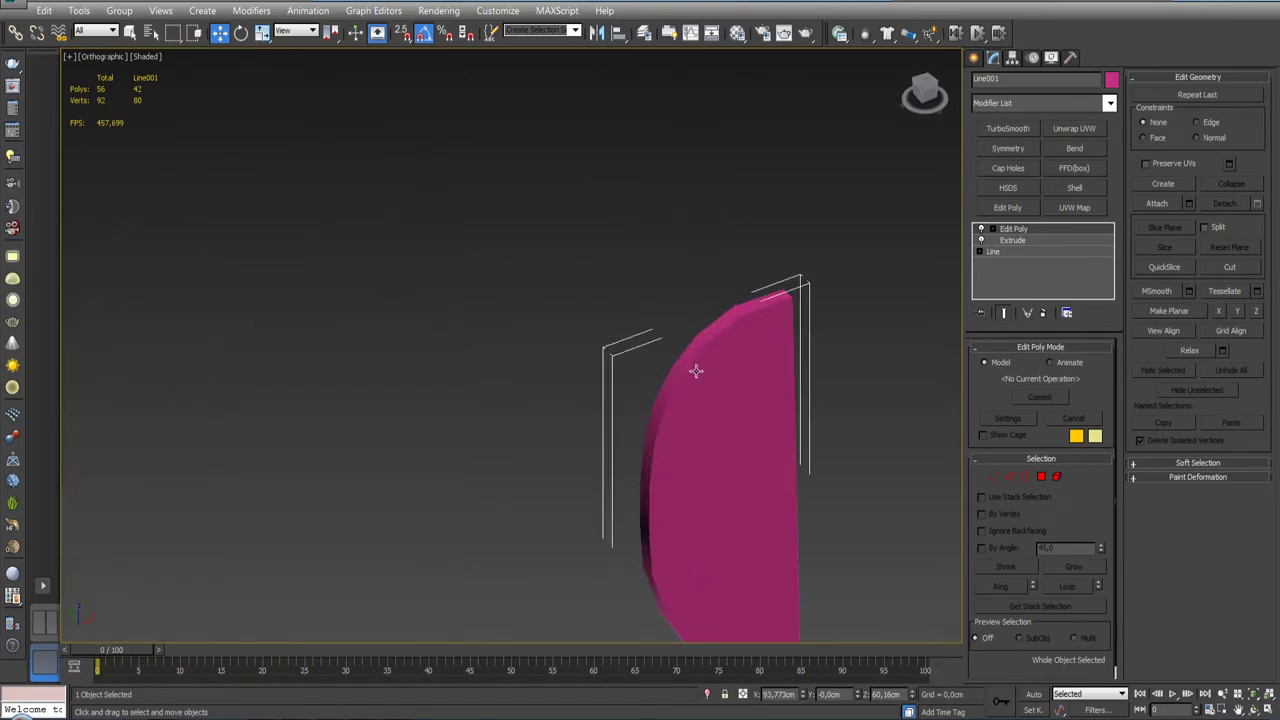
mouse_move(696, 371)
alt+middle_down()
mouse_move(750, 362)
mouse_move(657, 361)
alt+middle_up()
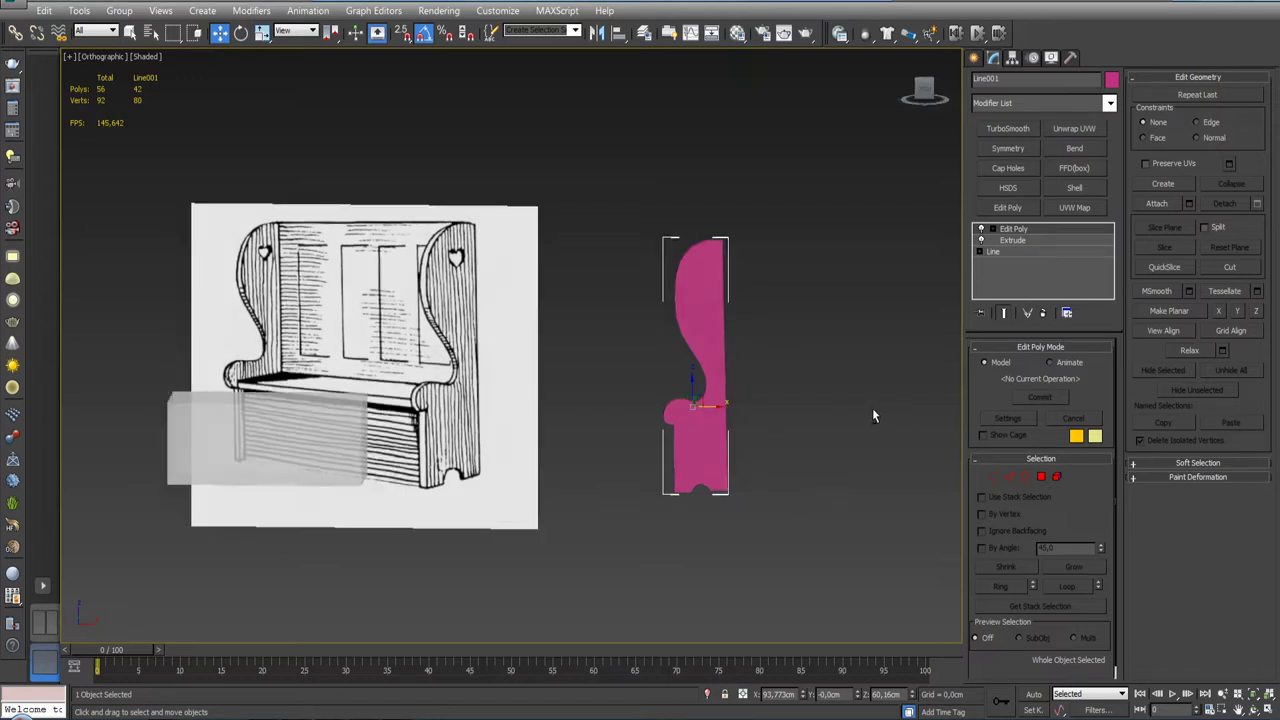
Step: Switch to the Front view and go back to Line001's base Line level
alt+middle_drag(872, 408, 858, 408)
key(l)
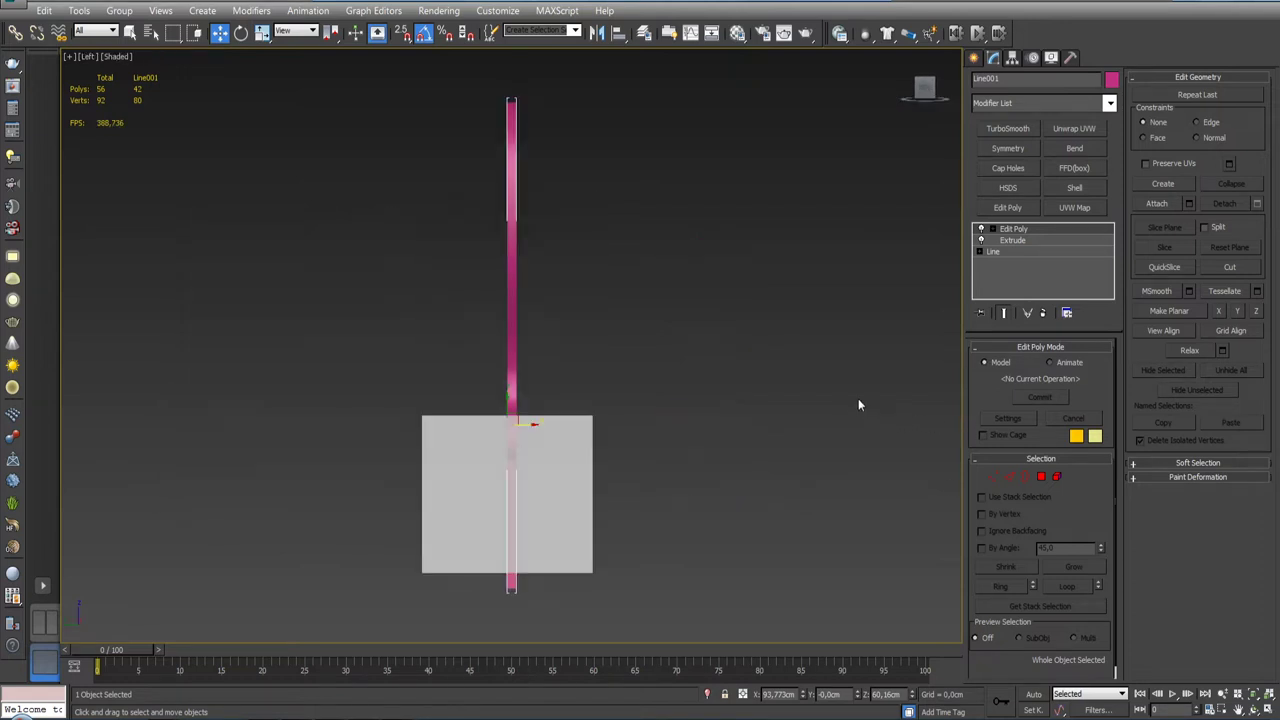
key(f)
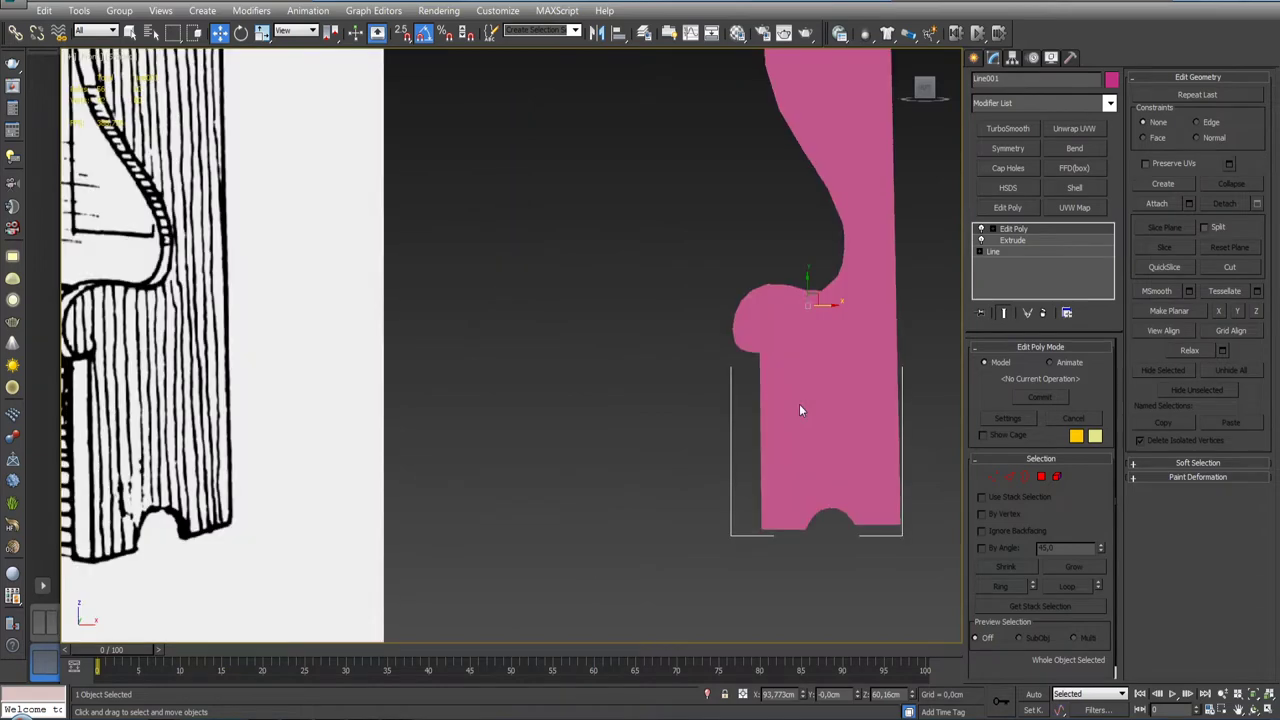
scroll(729, 434, down, 5)
scroll(691, 366, up, 4)
scroll(732, 368, down, 2)
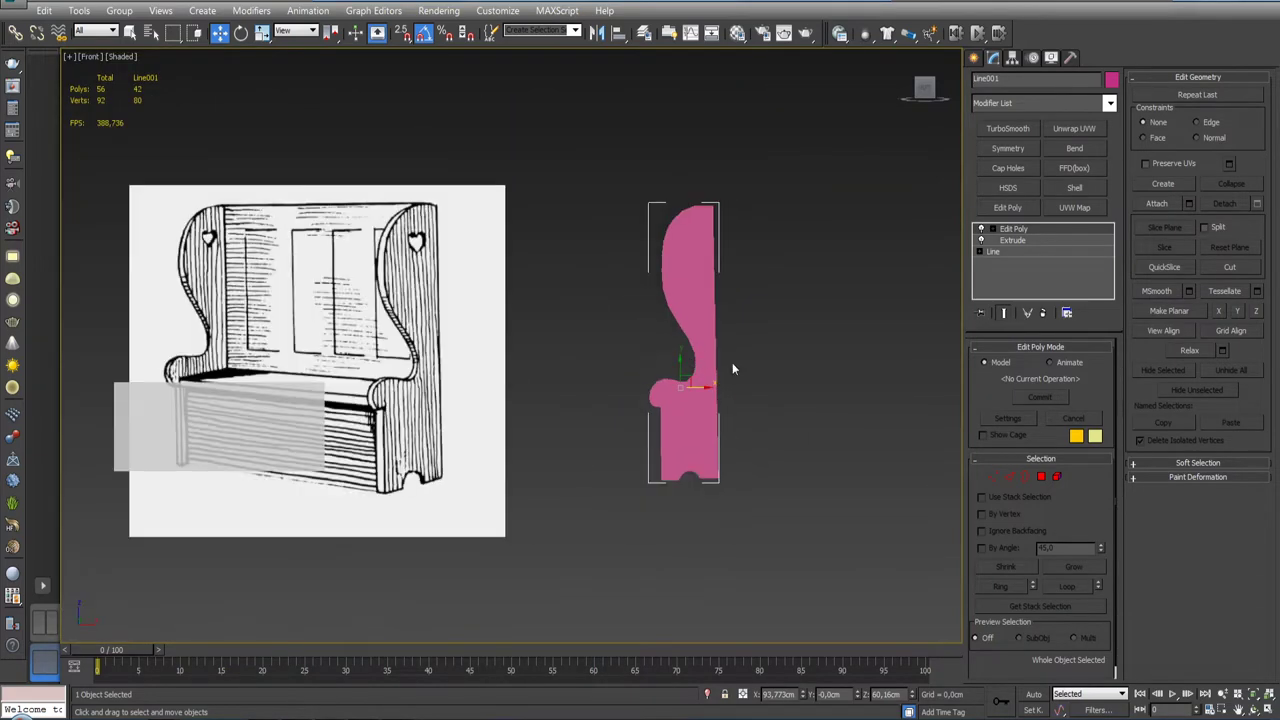
click(1008, 251)
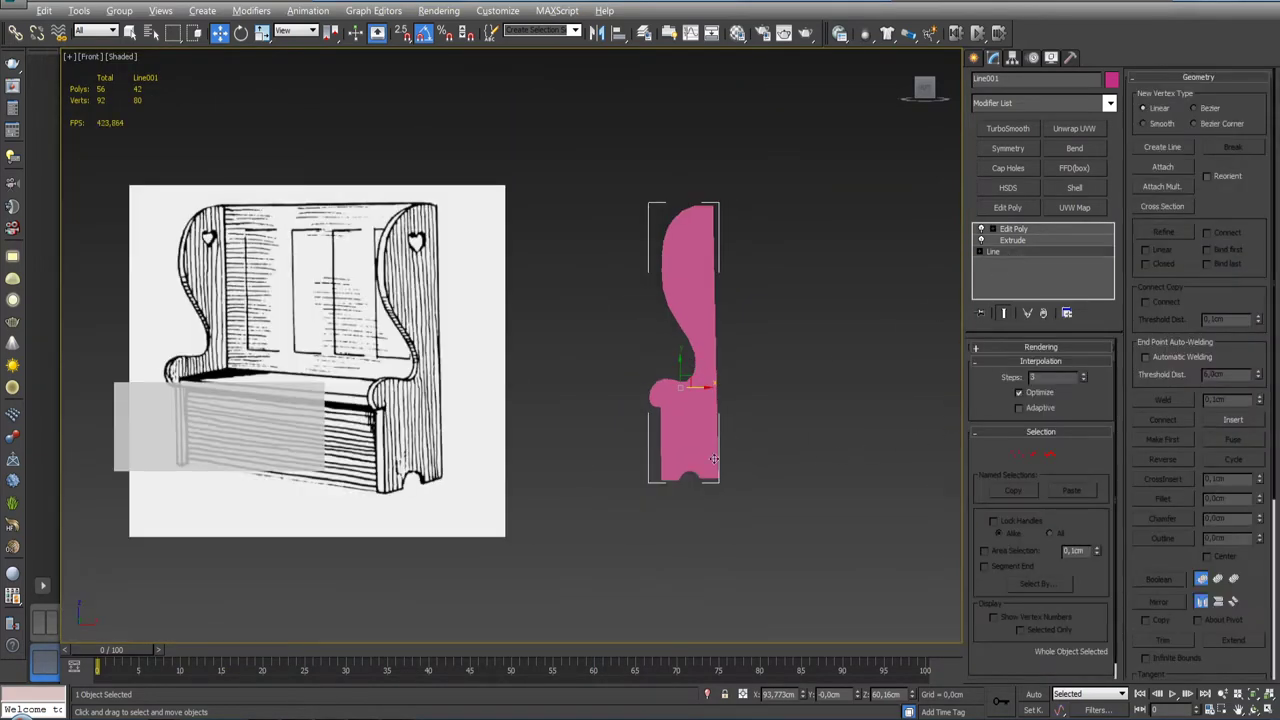
scroll(714, 459, up, 4)
Step: Turn off Show End Result to display only the bare traced outline
click(1008, 315)
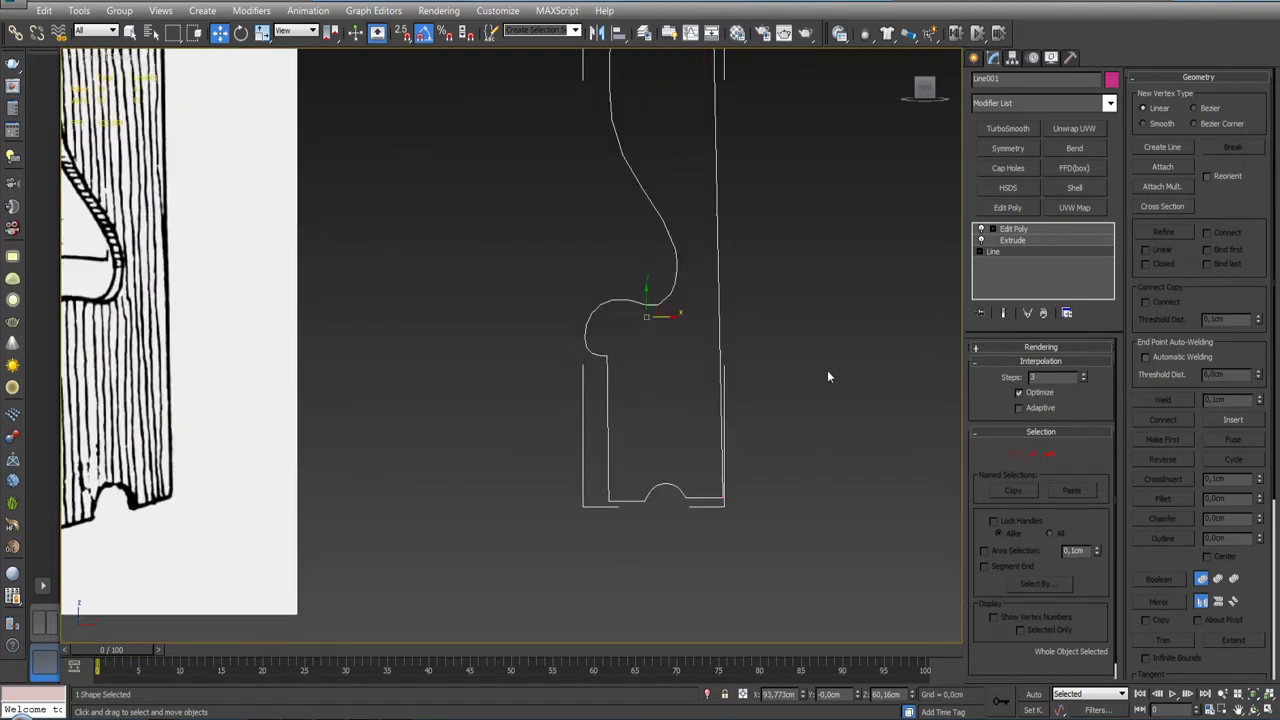
scroll(812, 400, down, 4)
middle_drag(805, 411, 790, 472)
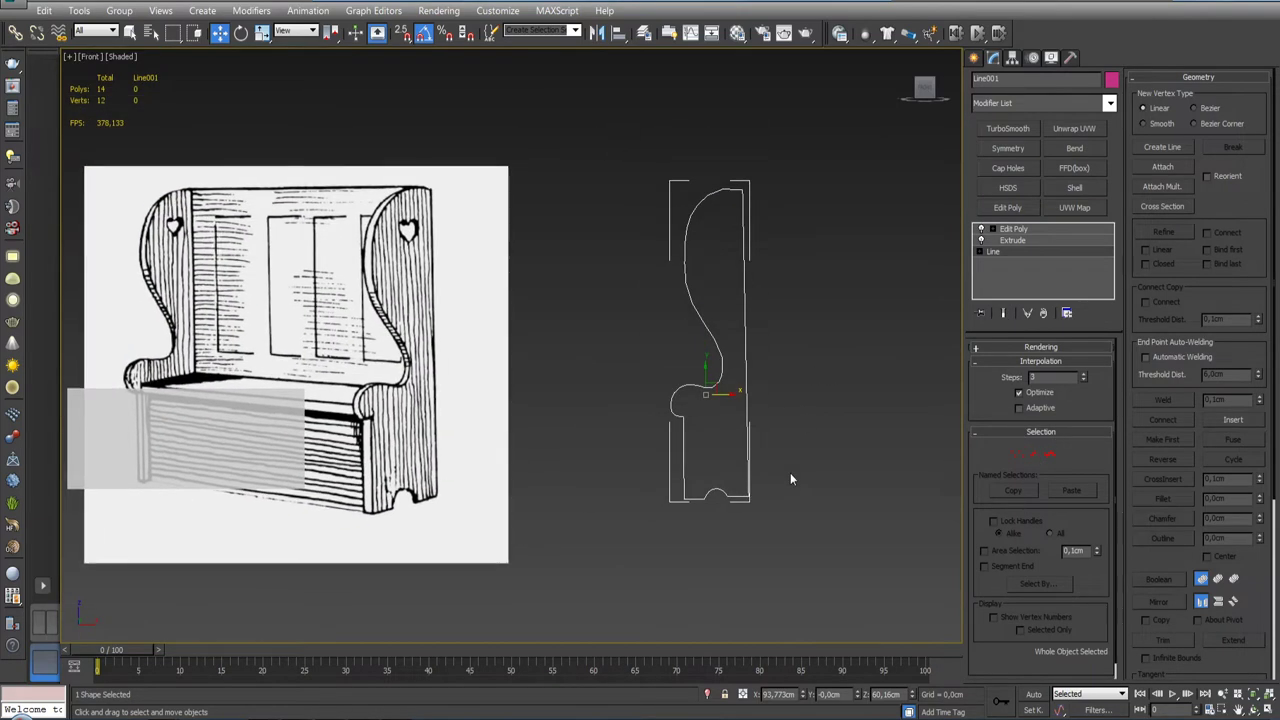
Step: In Vertex mode, nudge the upper-curve bend vertex slightly left and add the vertex above
click(1018, 454)
middle_drag(746, 398, 748, 450)
click(688, 333)
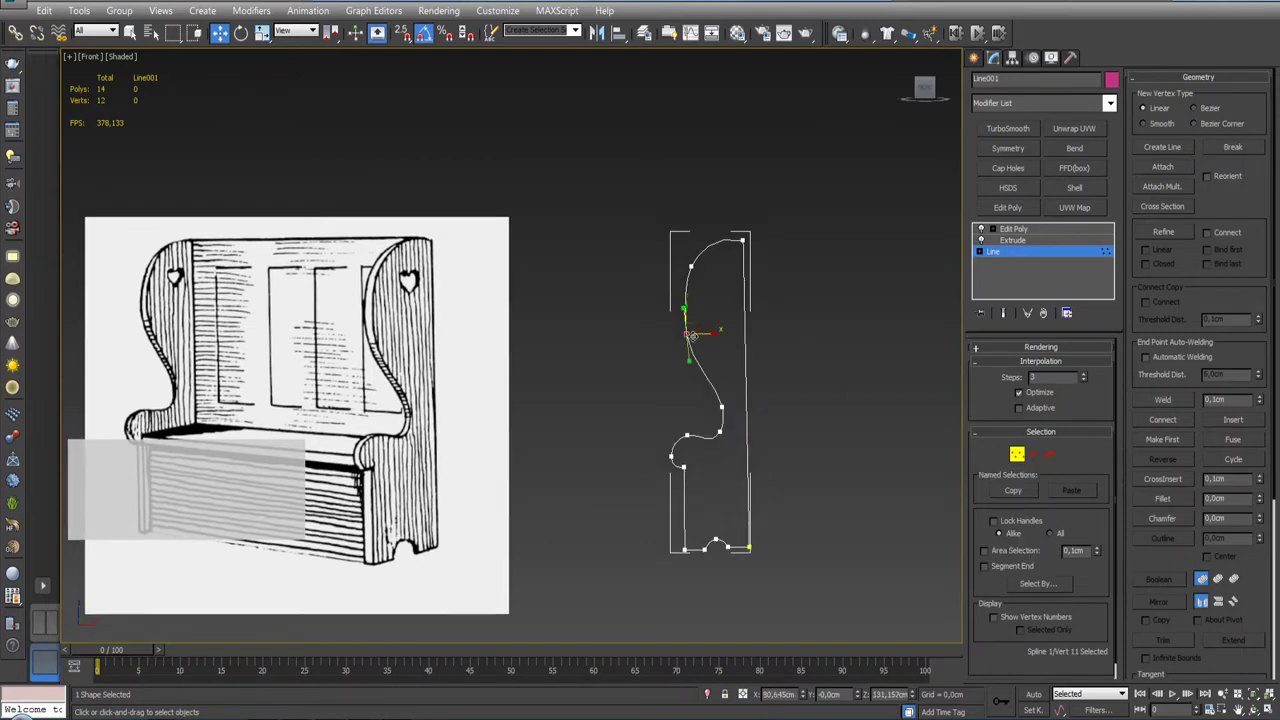
drag(705, 334, 700, 320)
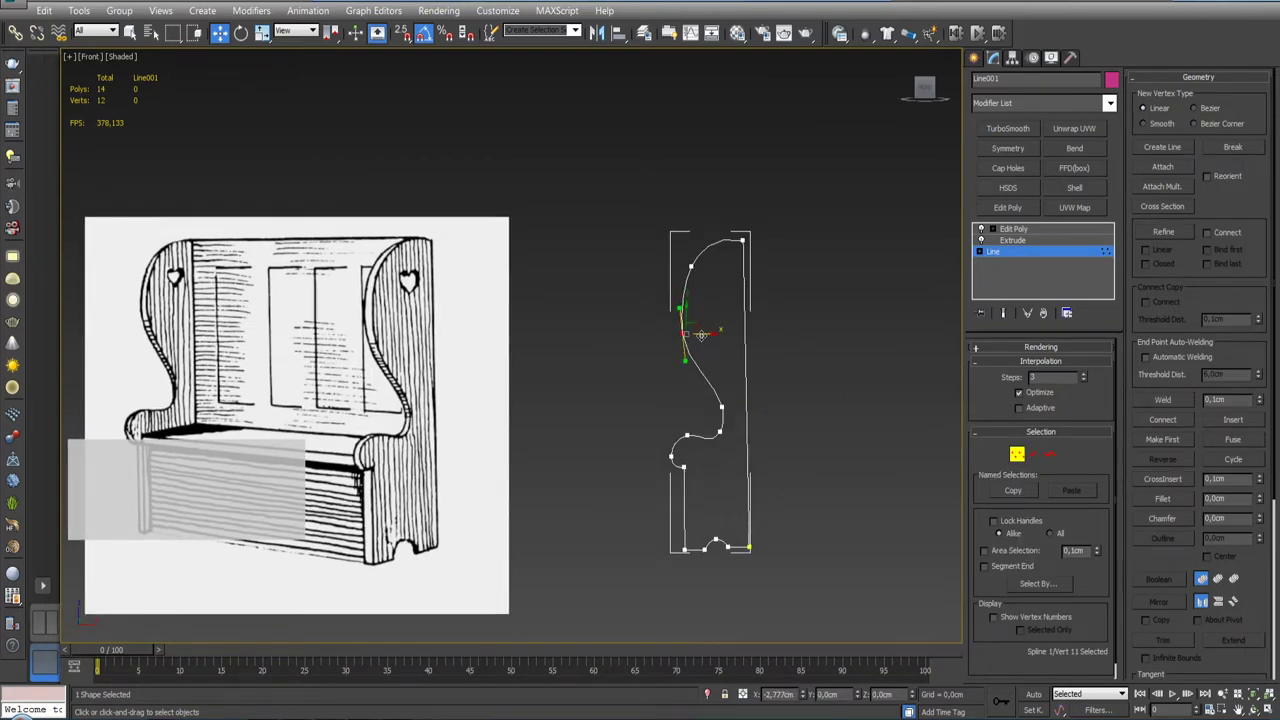
ctrl+click(689, 266)
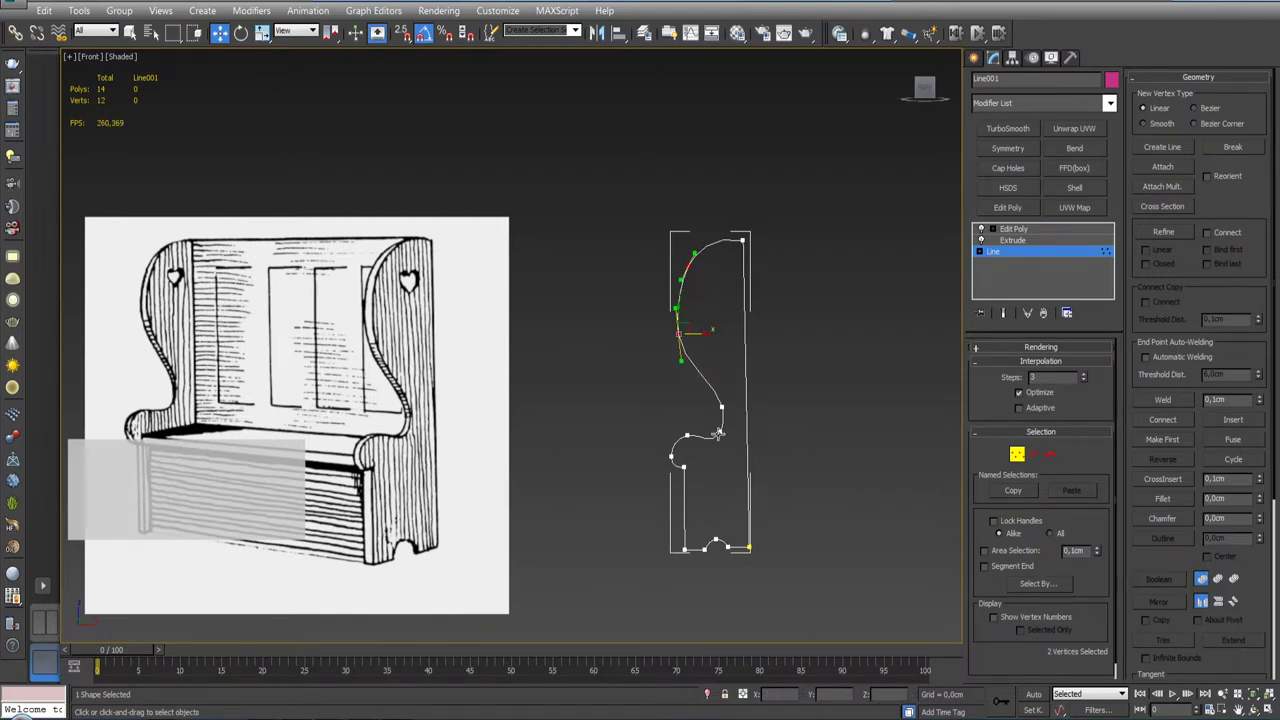
Step: Box-select the outline's lower vertices and nudge the bottom notch vertices slightly left
middle_drag(718, 434, 722, 412)
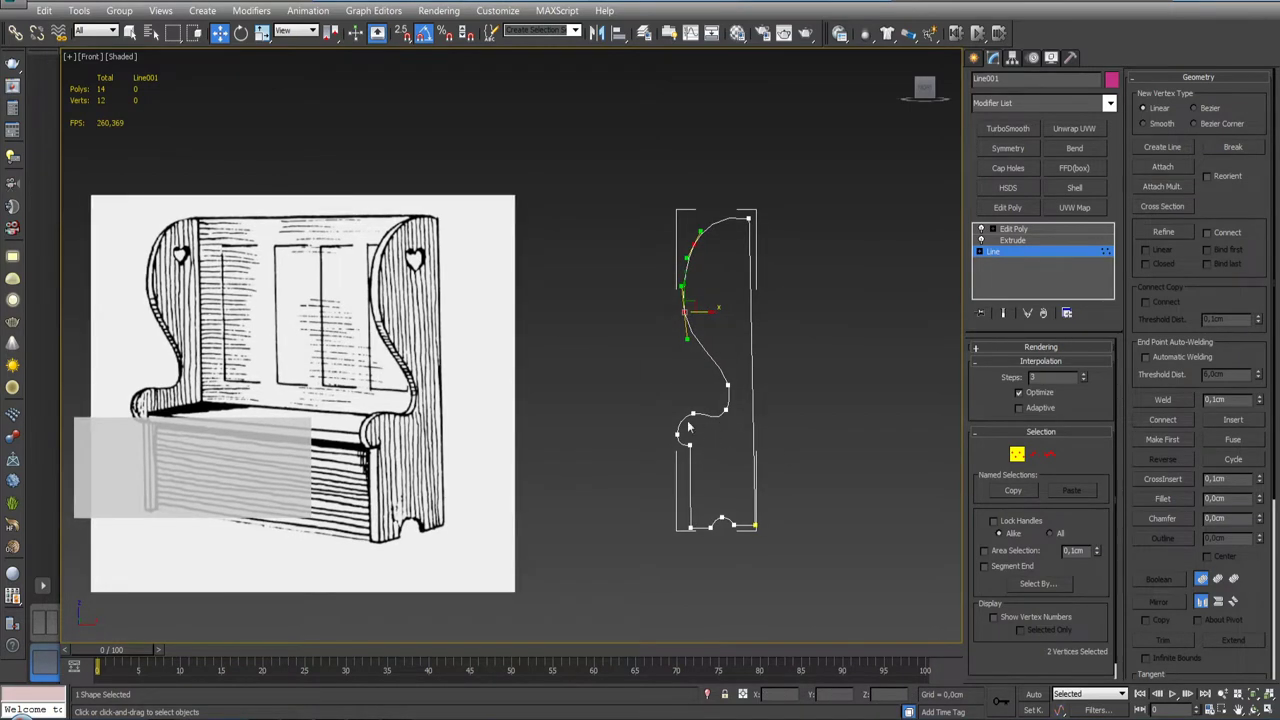
mouse_move(644, 388)
mouse_down()
mouse_move(708, 512)
mouse_move(703, 537)
mouse_up()
scroll(754, 537, up, 3)
scroll(718, 455, up, 3)
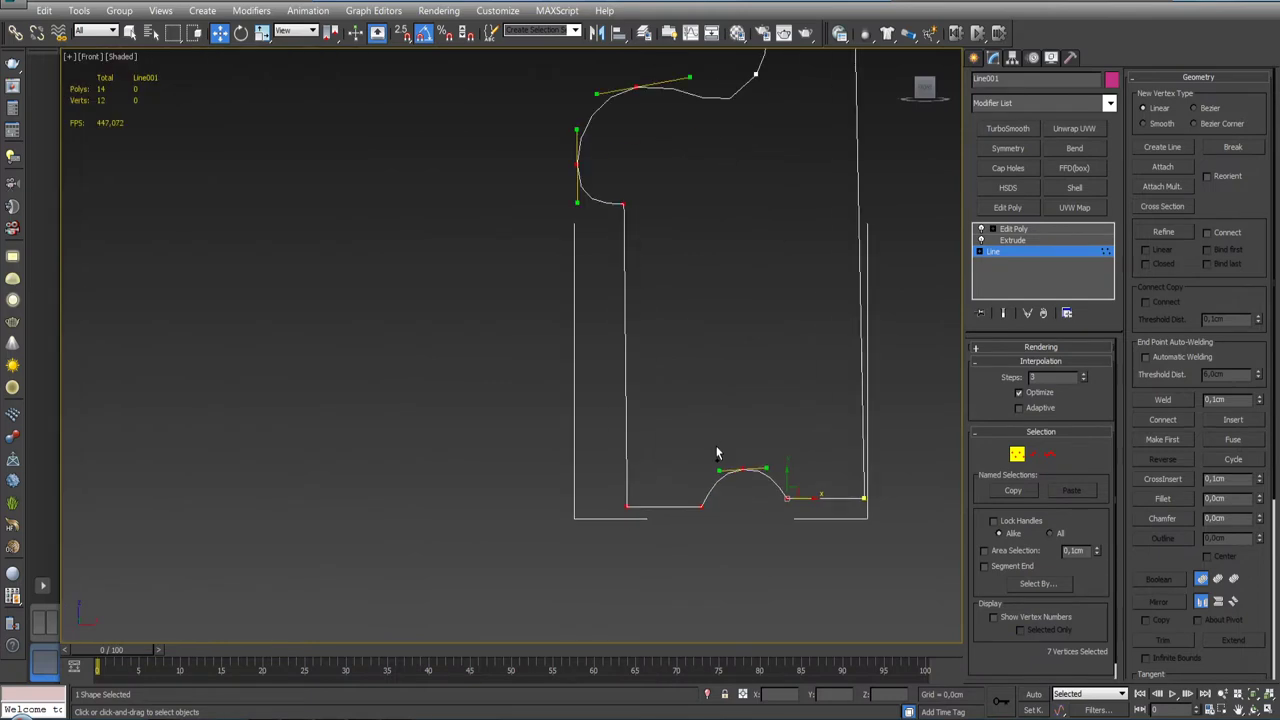
scroll(836, 492, down, 2)
scroll(810, 470, down, 2)
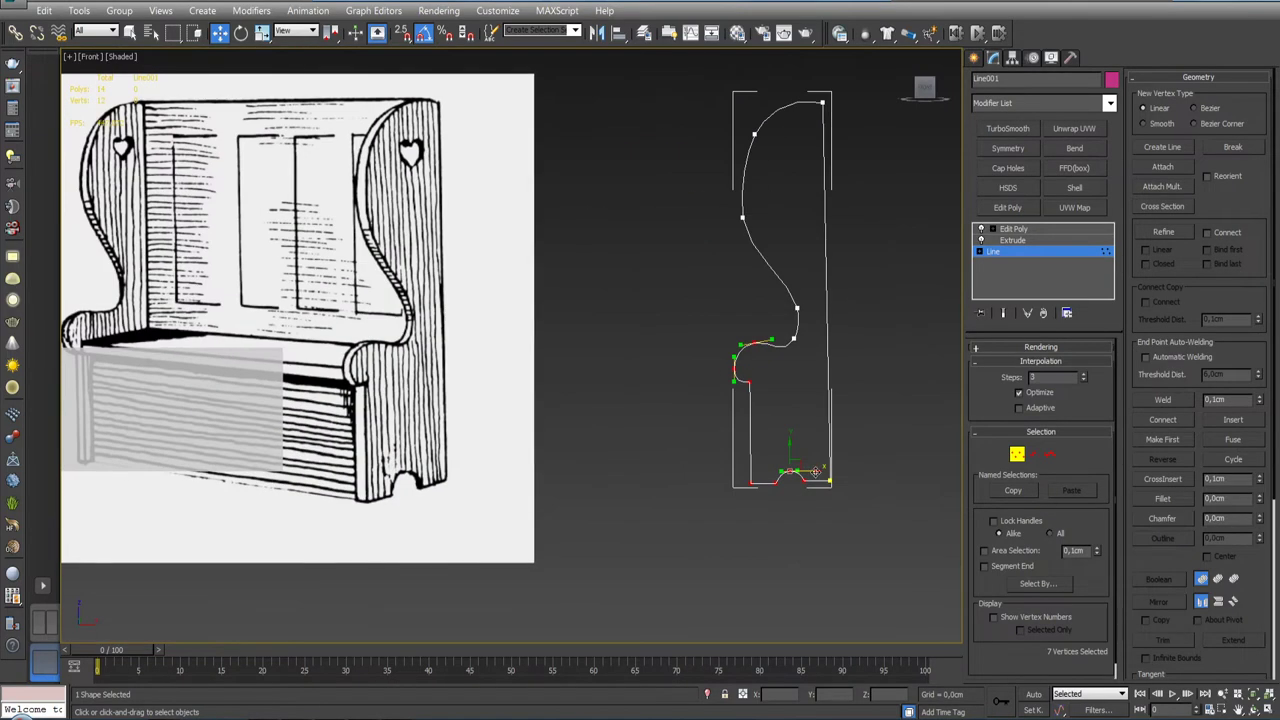
drag(816, 471, 802, 474)
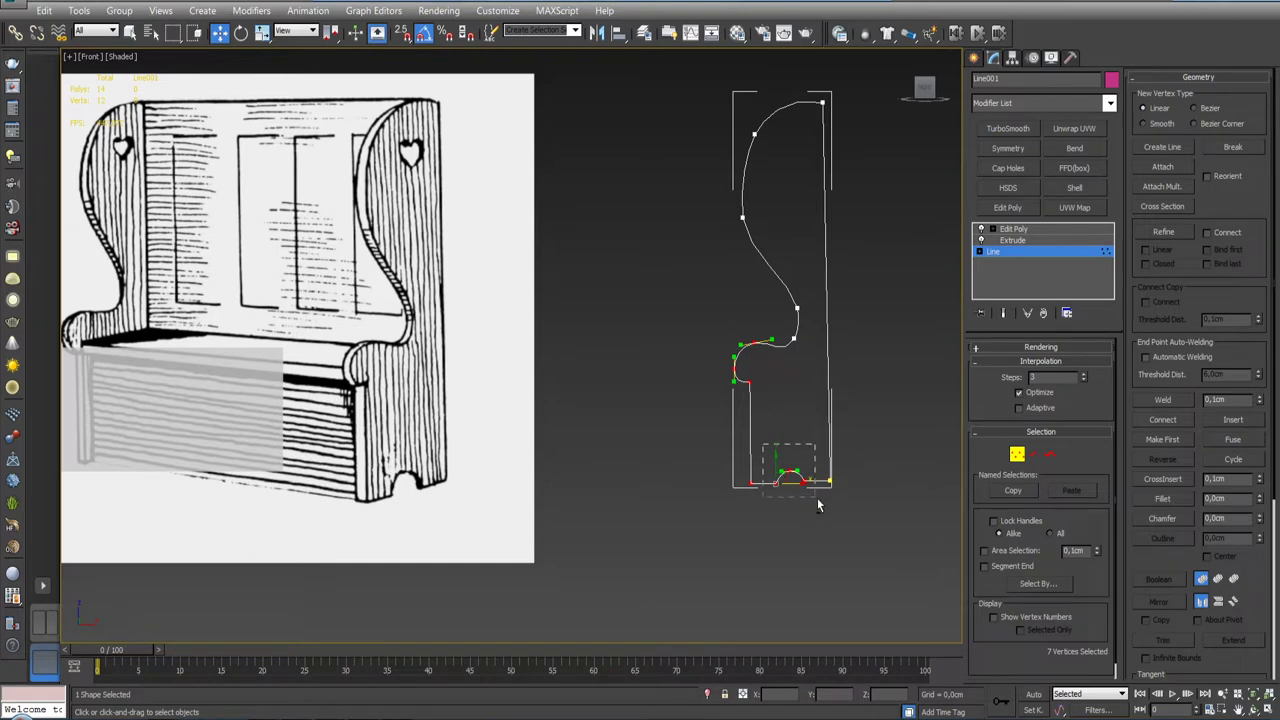
alt+drag(766, 446, 818, 506)
Step: Shift the seat-level arc vertices left to follow the reference curve
drag(761, 370, 718, 370)
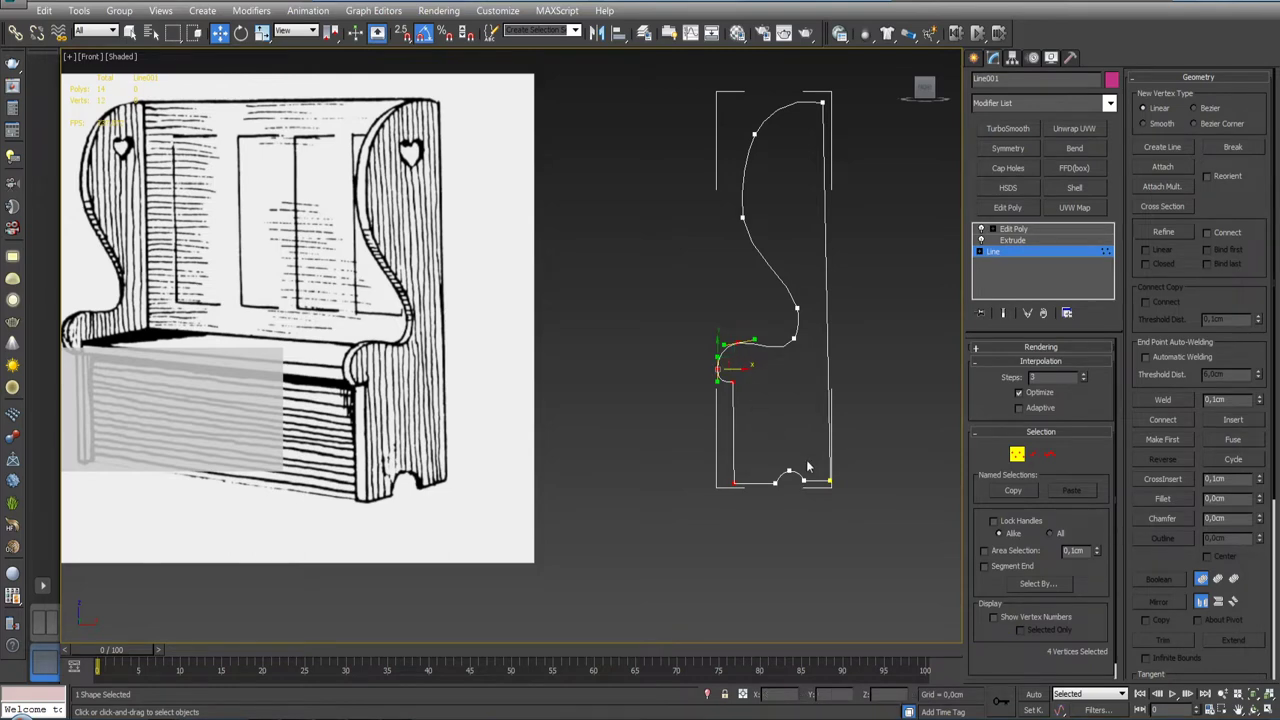
mouse_move(770, 500)
mouse_down()
mouse_move(815, 462)
mouse_move(818, 480)
mouse_up()
scroll(832, 508, up, 3)
scroll(832, 508, down, 1)
scroll(834, 508, down, 3)
scroll(852, 507, down, 1)
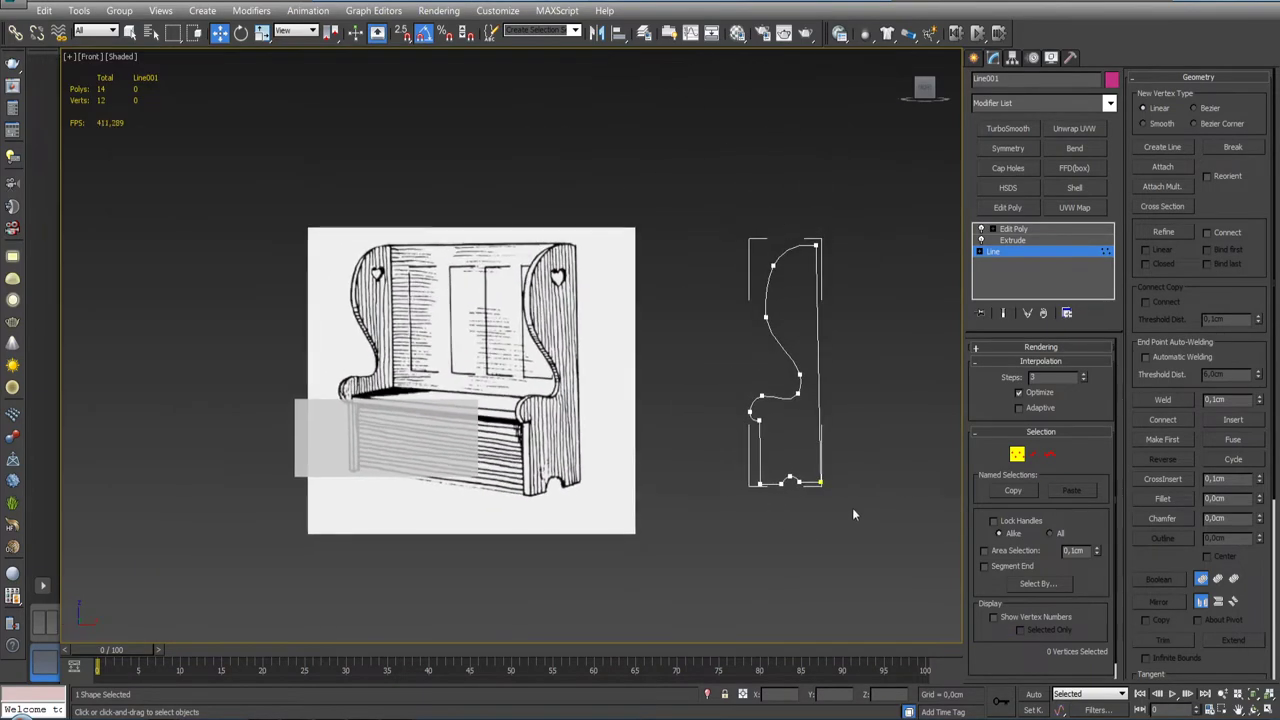
scroll(852, 507, up, 1)
scroll(848, 481, up, 1)
scroll(820, 500, up, 2)
scroll(788, 531, up, 2)
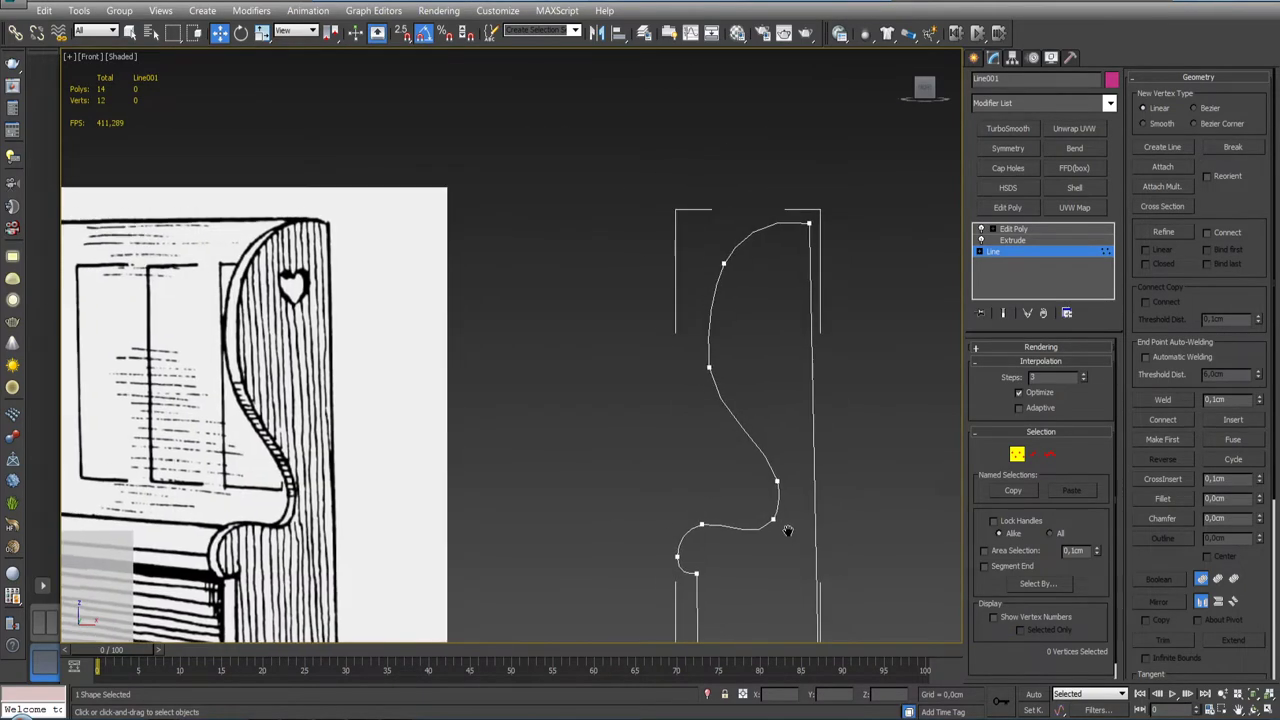
scroll(750, 470, down, 1)
scroll(714, 422, up, 1)
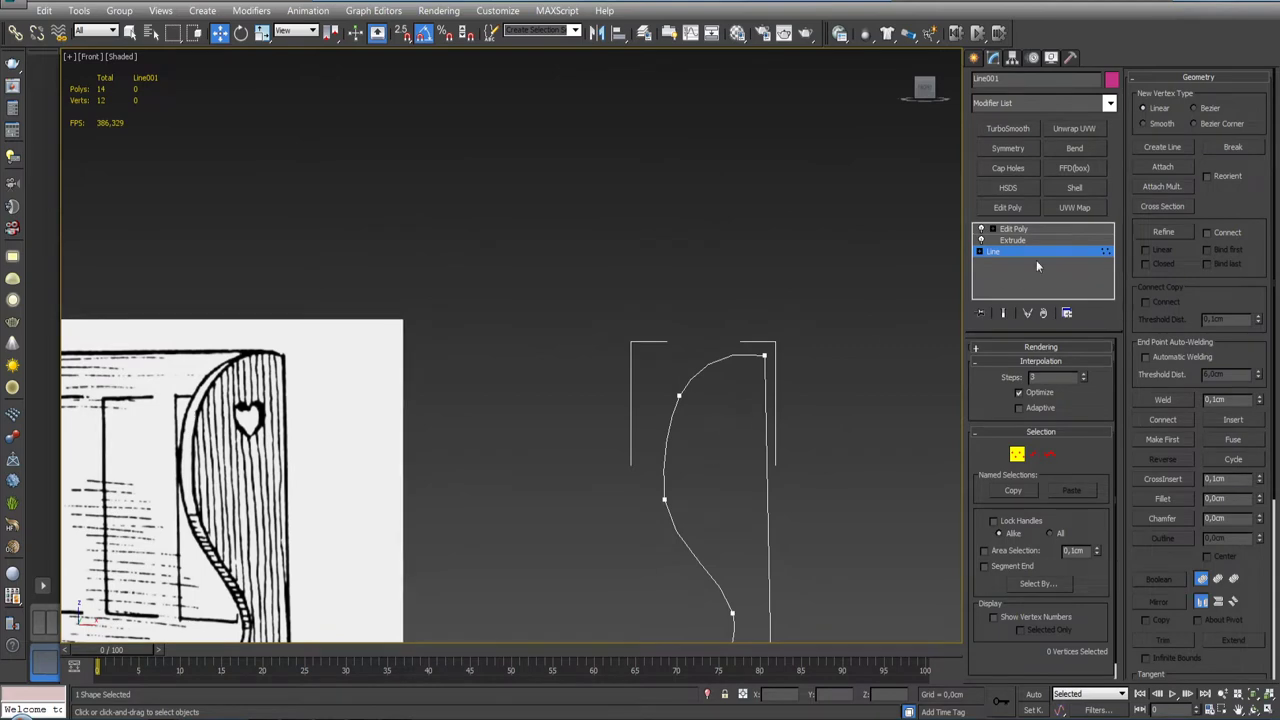
Step: Show the extruded pink panel with Show End Result, framed in Front view
click(1003, 313)
alt+middle_drag(900, 480, 735, 415)
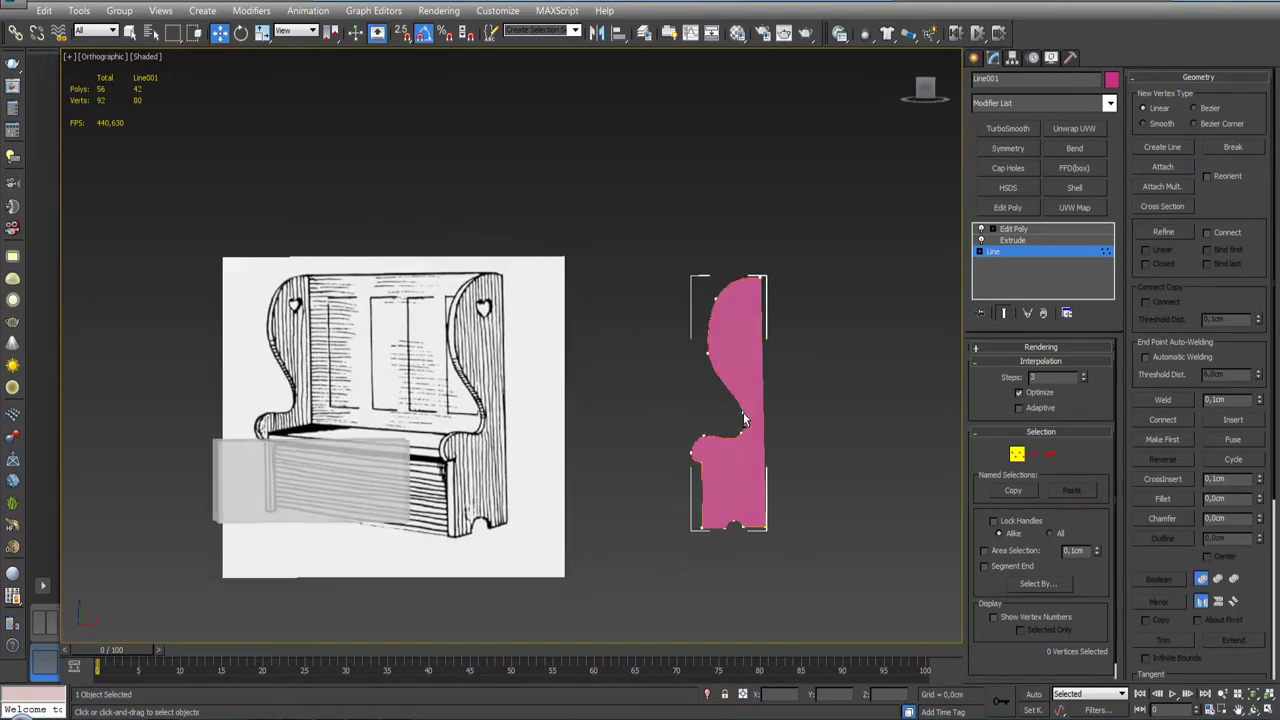
key(f)
scroll(735, 415, up, 3)
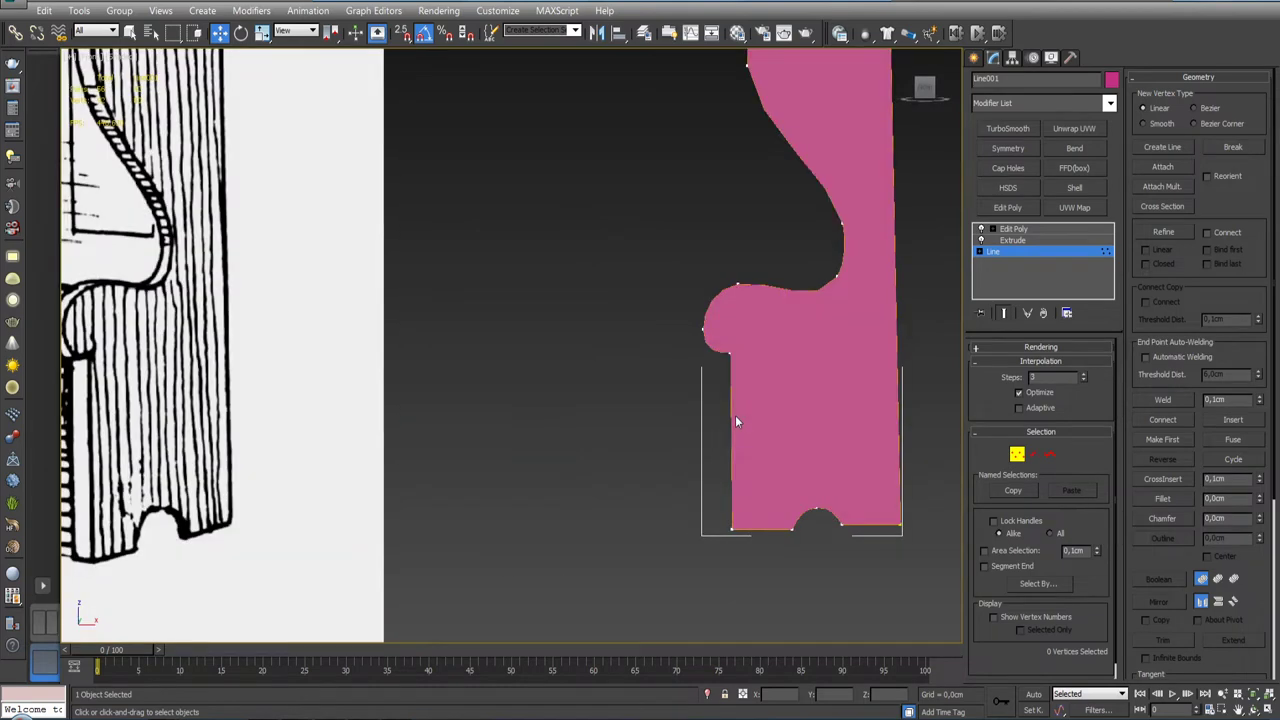
key(z)
scroll(748, 500, down, 4)
scroll(719, 430, up, 4)
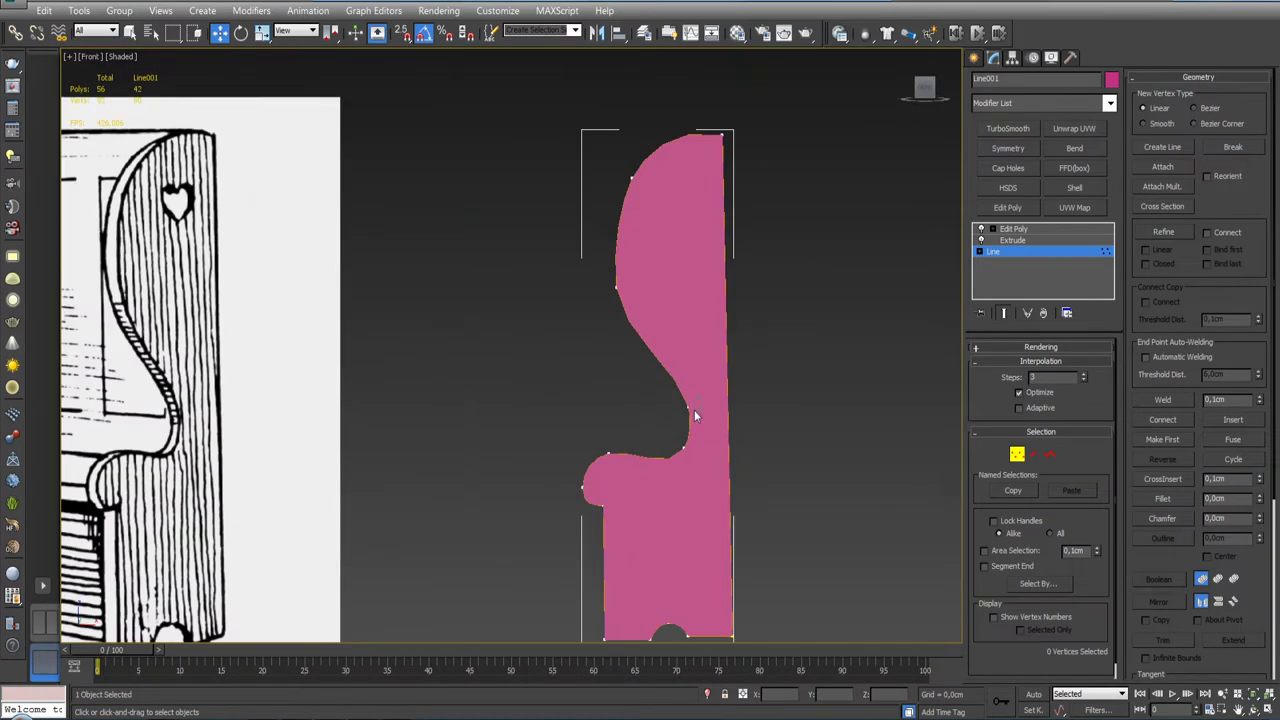
Step: Rotate and scale the vertex handles along the panel's left curve and top-left corner
click(692, 408)
key(e)
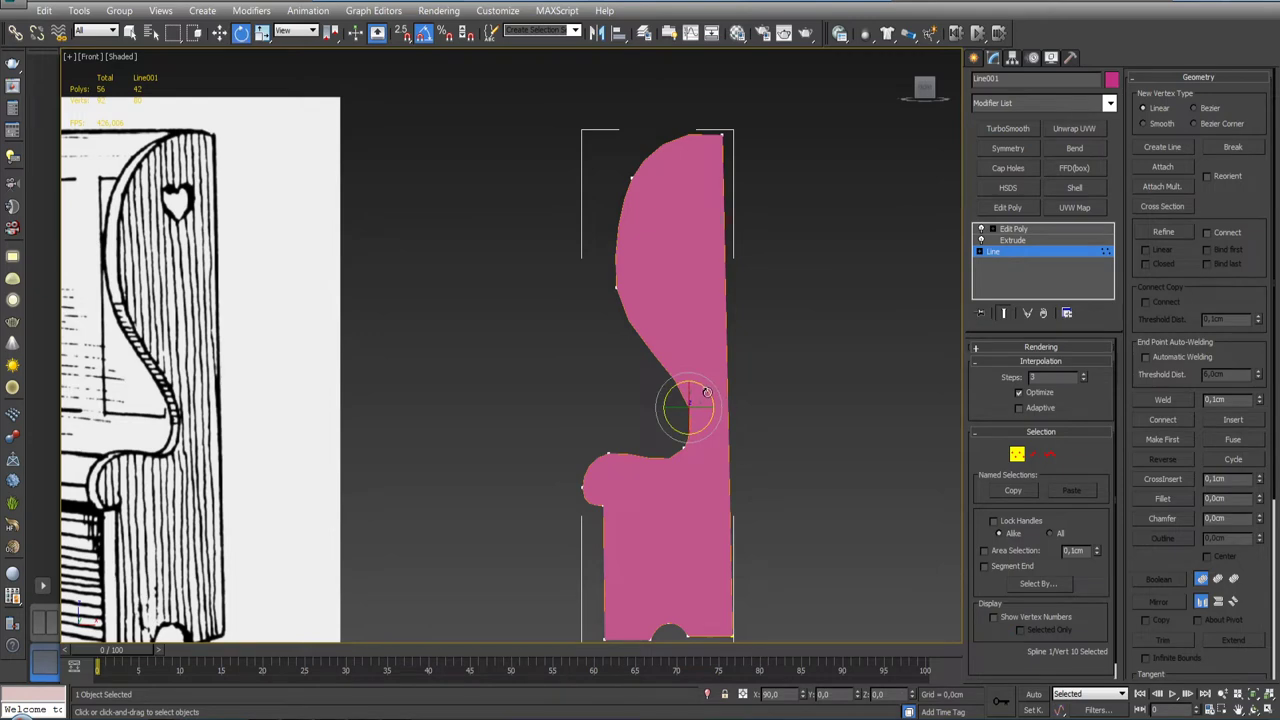
scroll(709, 396, down, 3)
scroll(709, 396, down, 2)
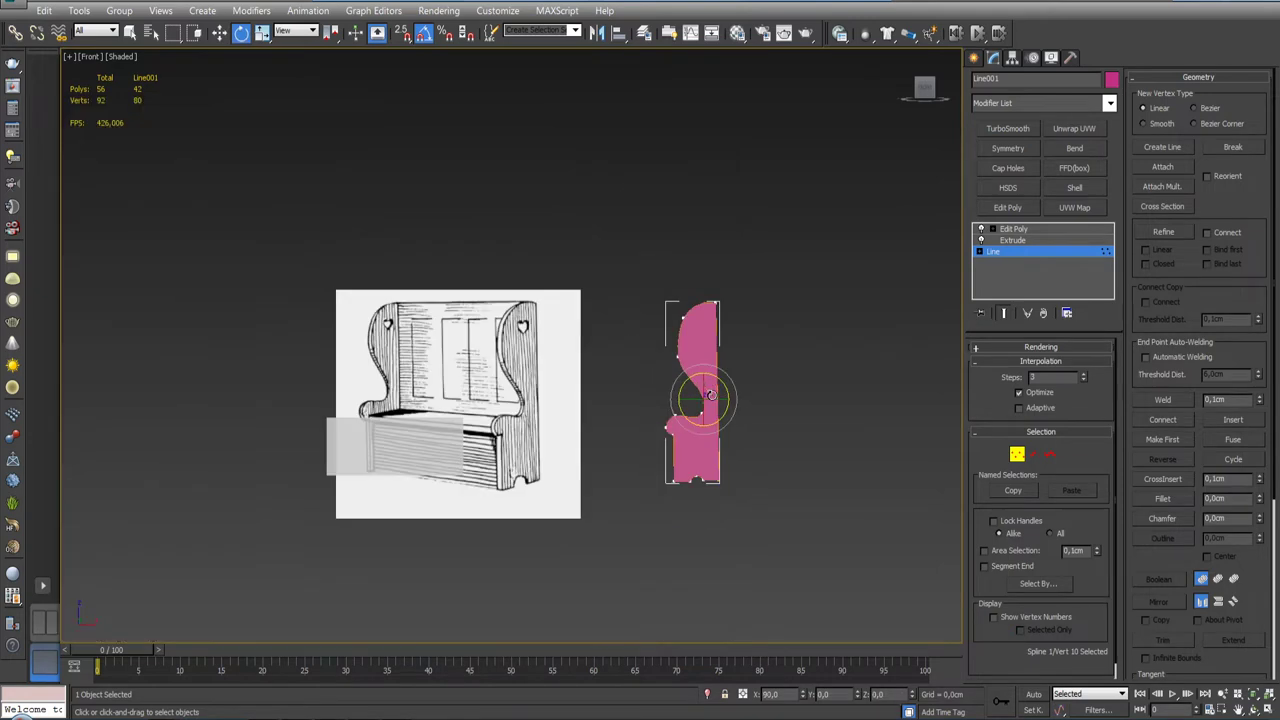
scroll(711, 395, up, 1)
click(669, 338)
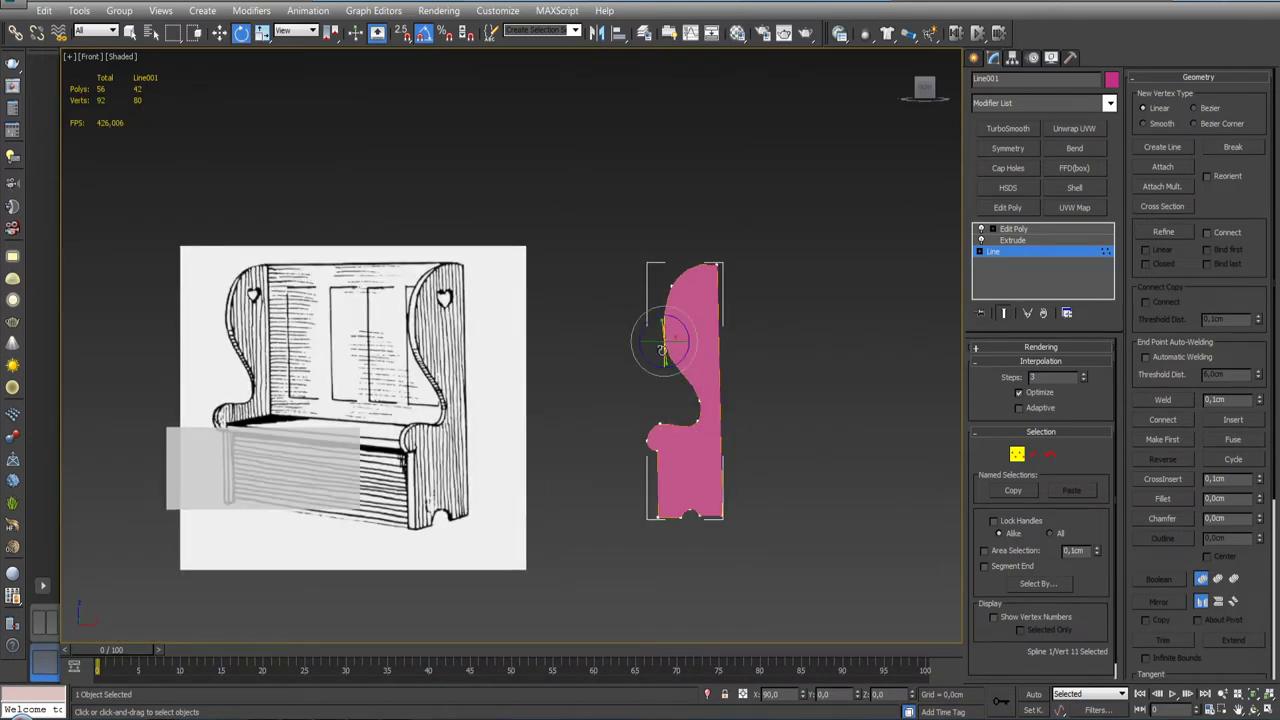
key(r)
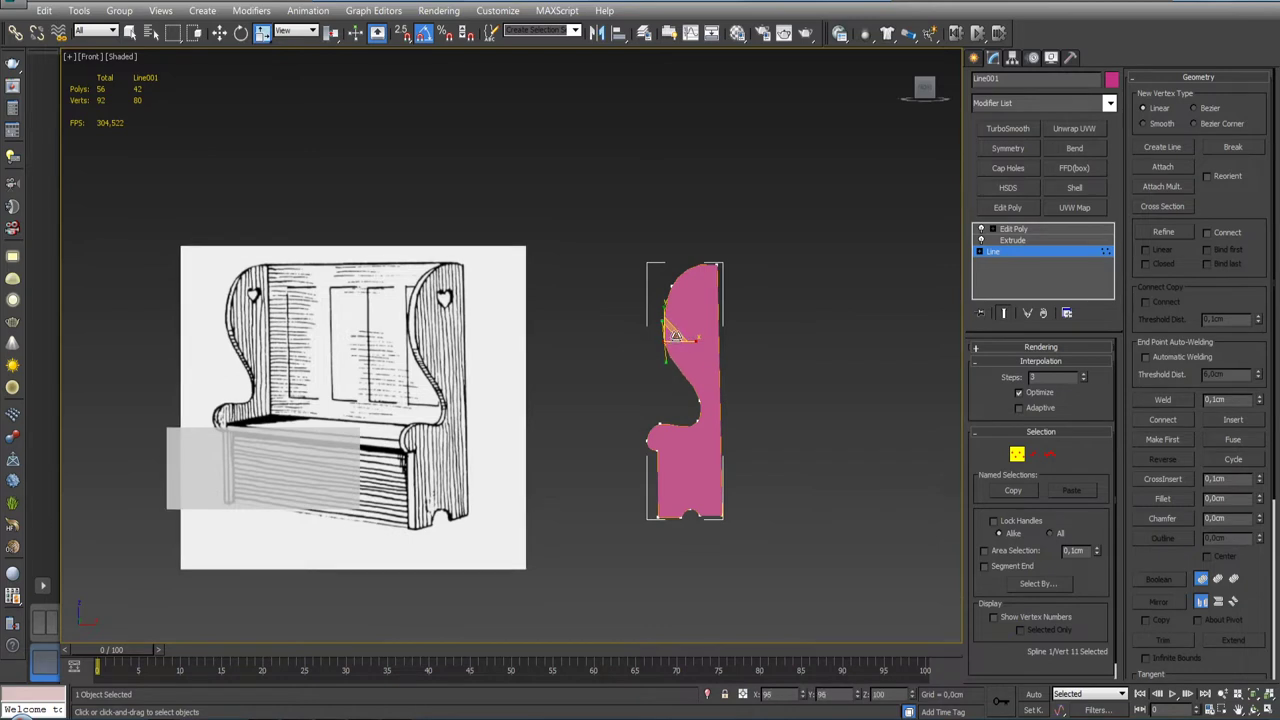
click(668, 398)
middle_drag(768, 393, 784, 421)
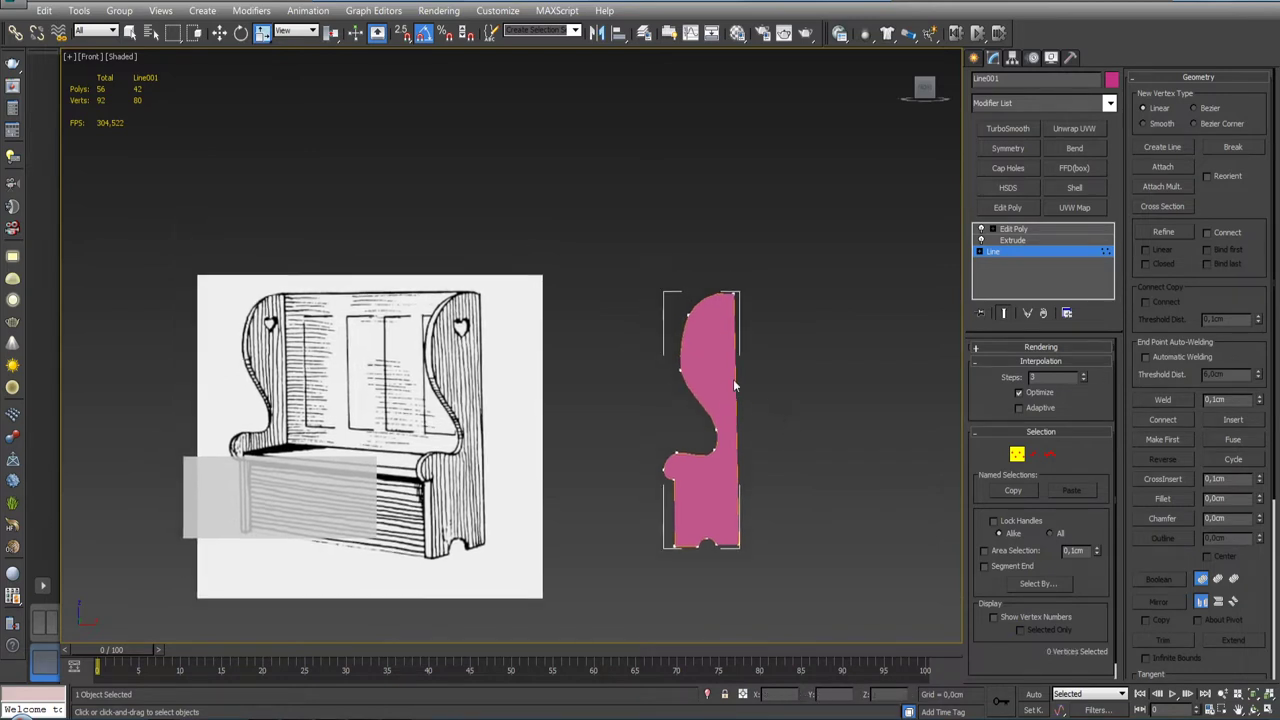
click(686, 313)
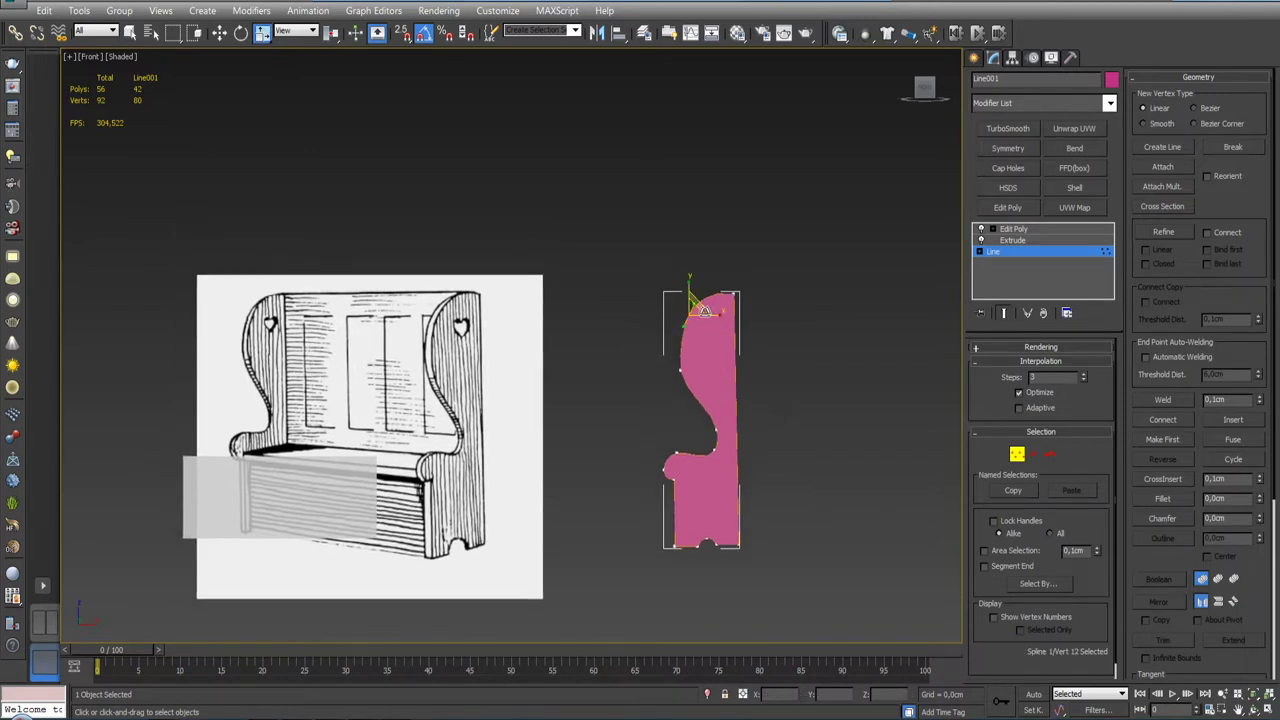
click(771, 369)
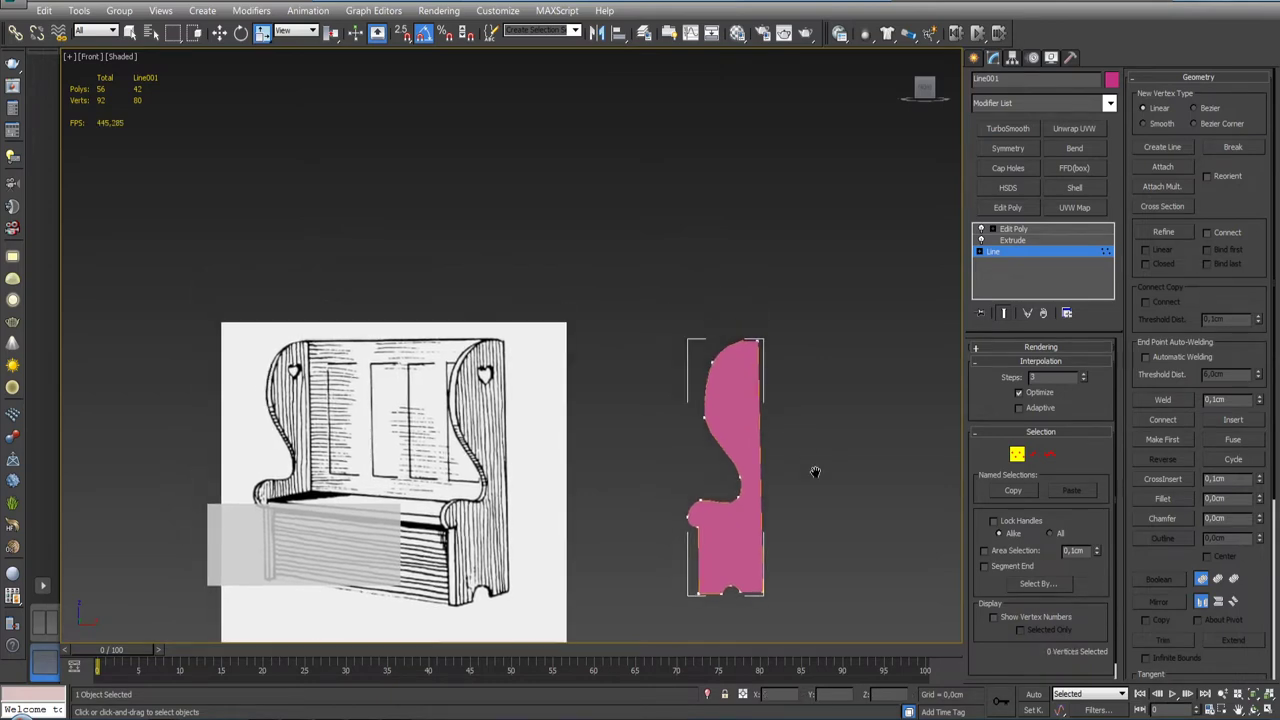
middle_drag(790, 429, 810, 386)
scroll(720, 500, up, 3)
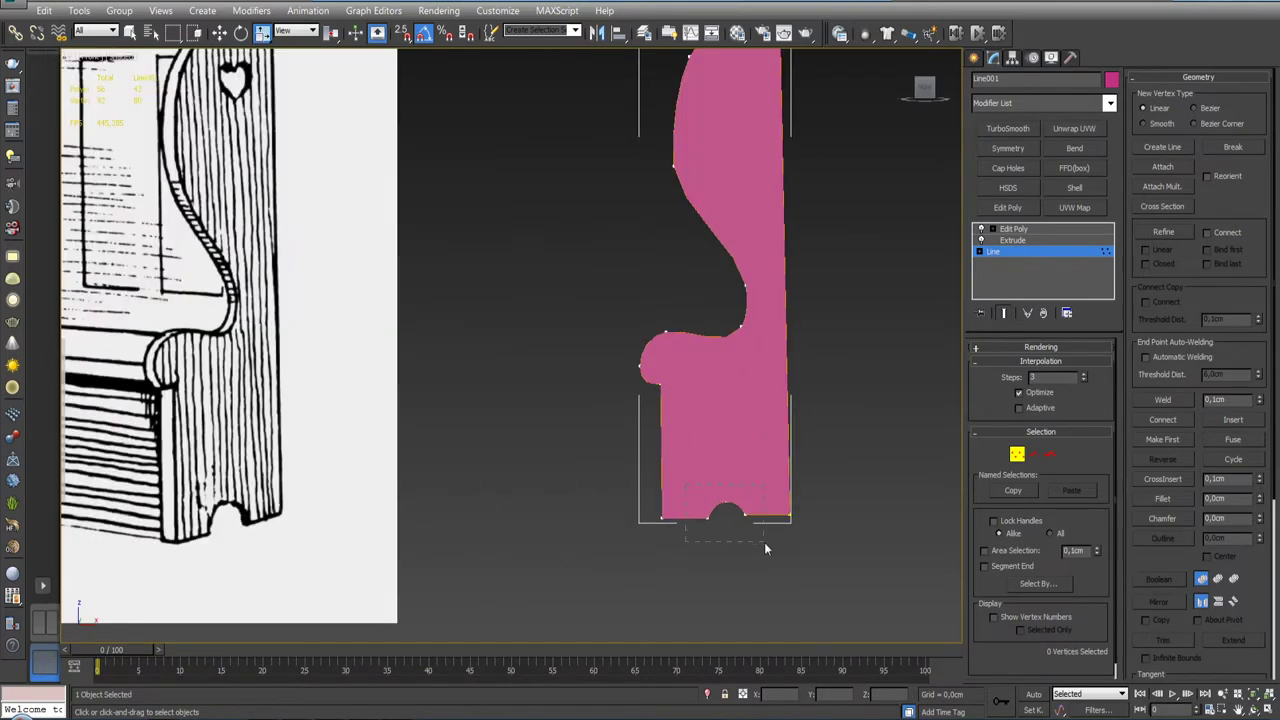
Step: Select two bottom notch vertices and raise one to reshape the notch
drag(764, 542, 764, 542)
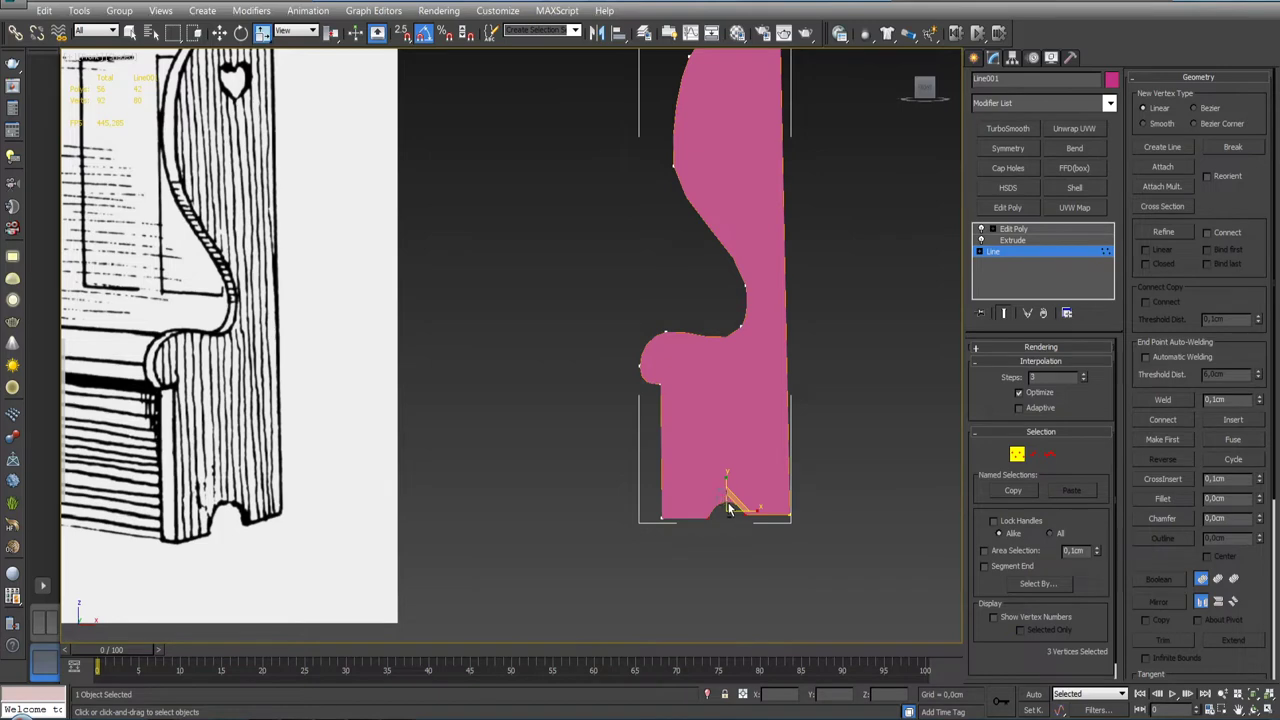
click(729, 509)
drag(733, 509, 726, 477)
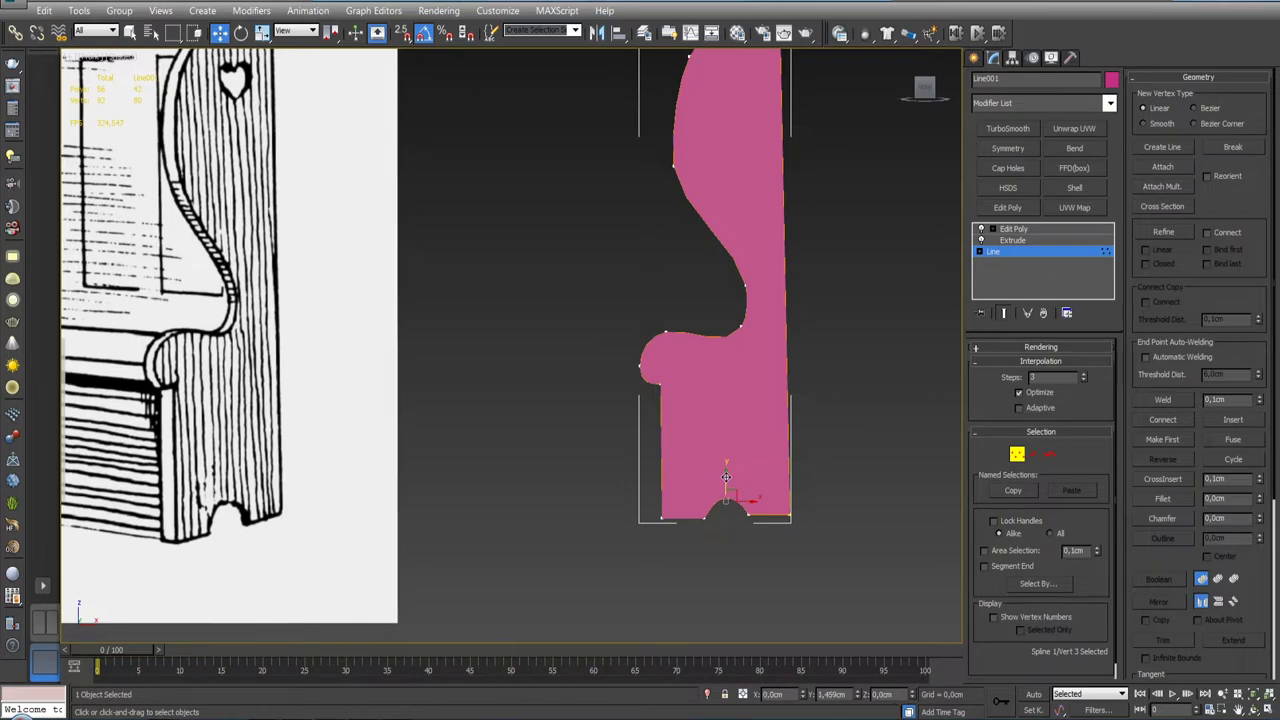
scroll(728, 512, up, 5)
Step: In wireframe view, widen the curve handles at the notch peak
key(F3)
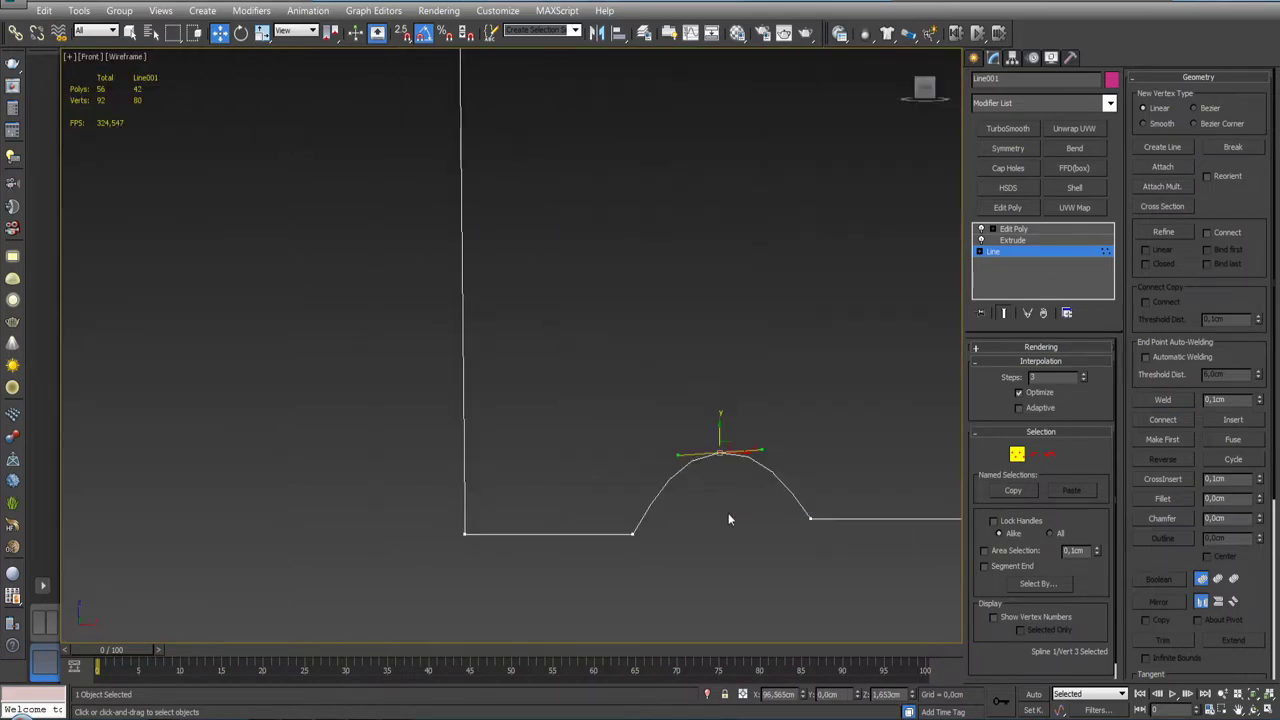
key(e)
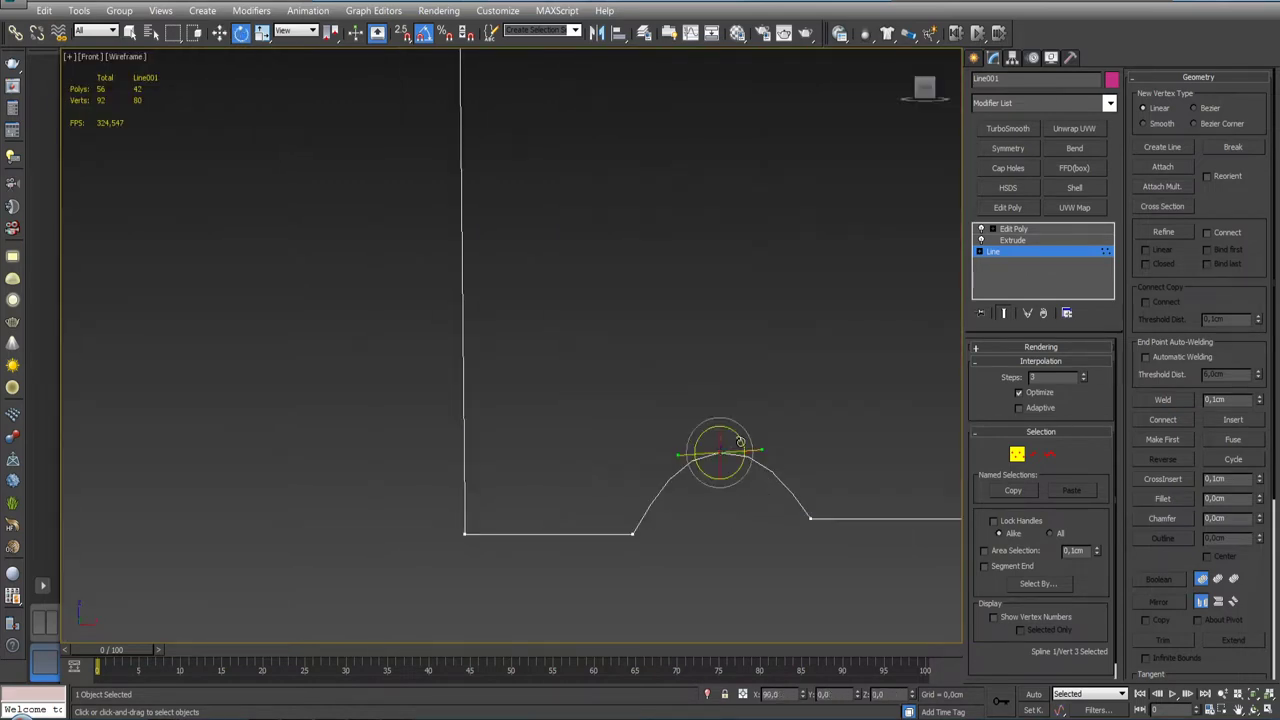
key(r)
mouse_move(757, 451)
mouse_down()
mouse_move(720, 420)
mouse_move(740, 426)
mouse_up()
key(w)
key(e)
scroll(738, 428, down, 5)
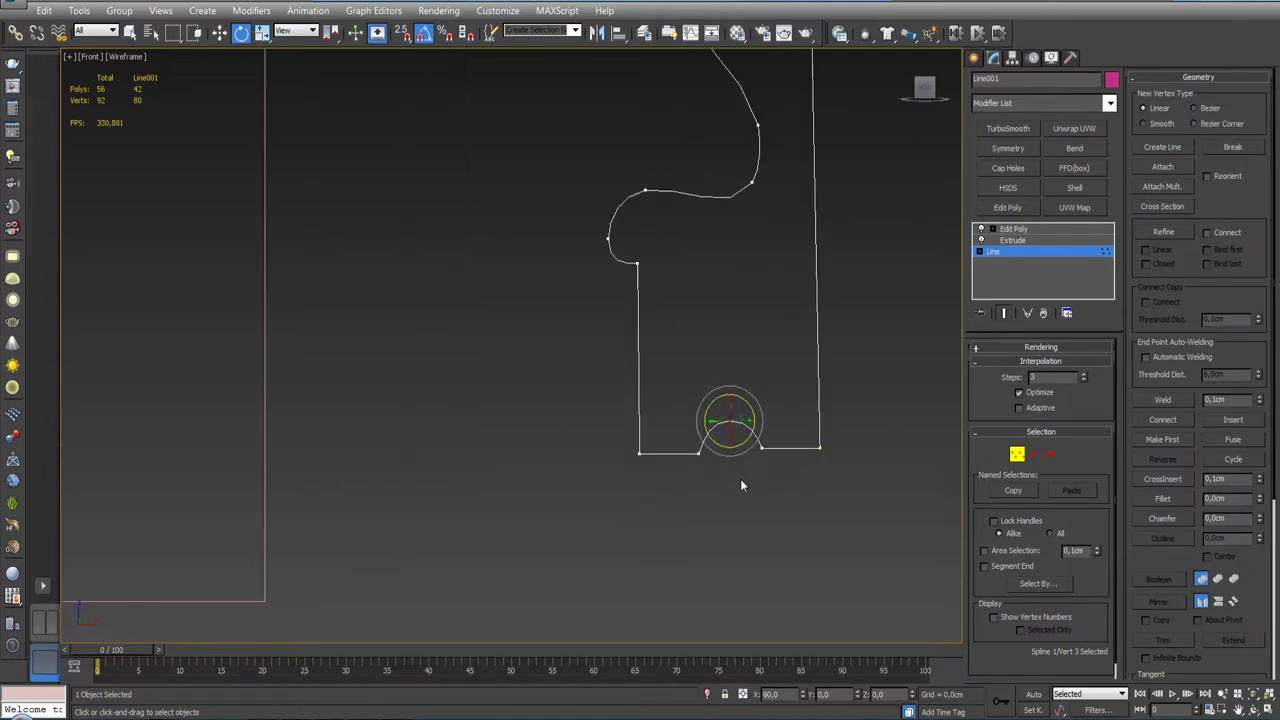
scroll(741, 485, up, 4)
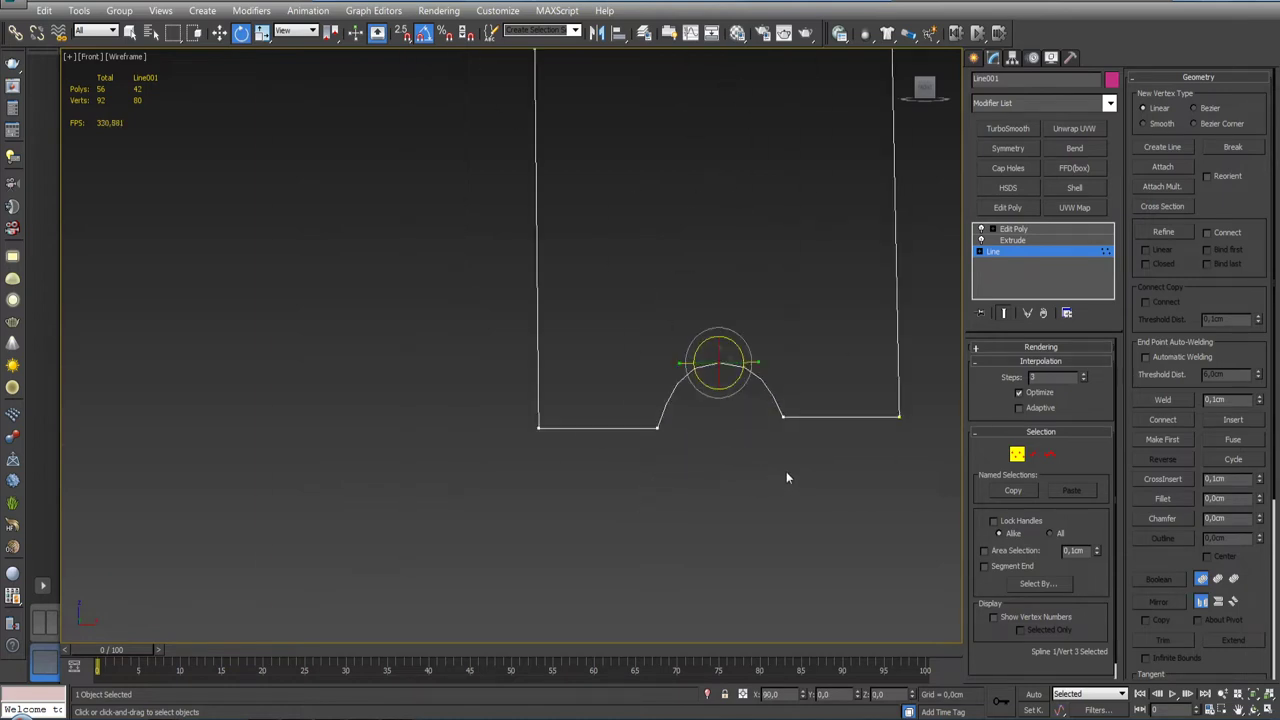
Step: Level the left bottom segment by giving it the right segment's Z value, -4,843cm
click(1045, 455)
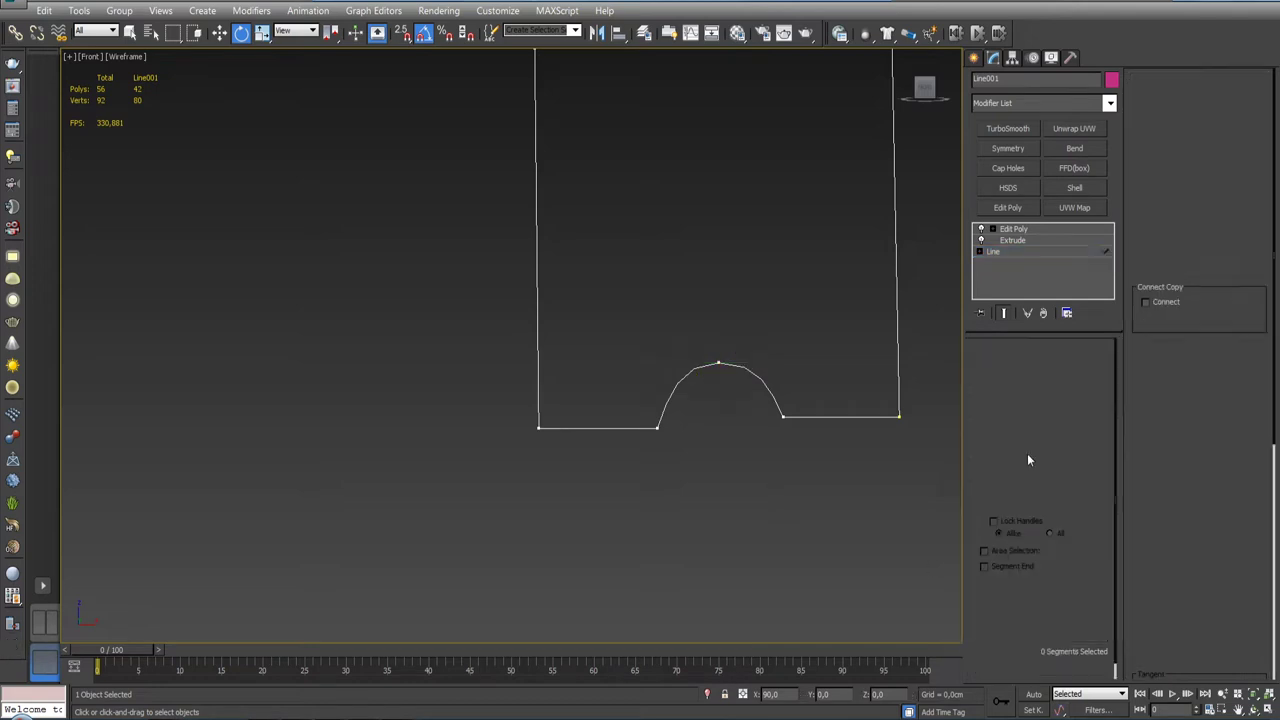
drag(829, 400, 836, 487)
key(w)
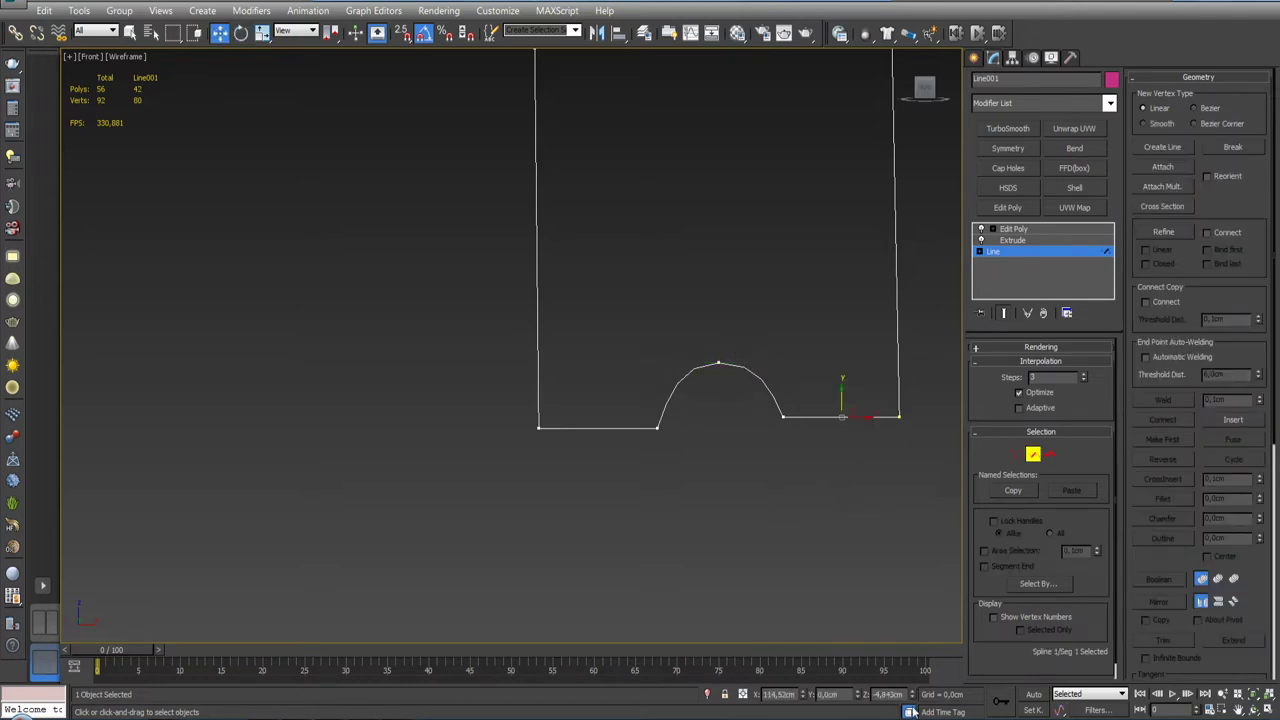
double_click(888, 694)
key(ctrl+c)
click(617, 429)
double_click(888, 694)
key(ctrl+v)
key(Return)
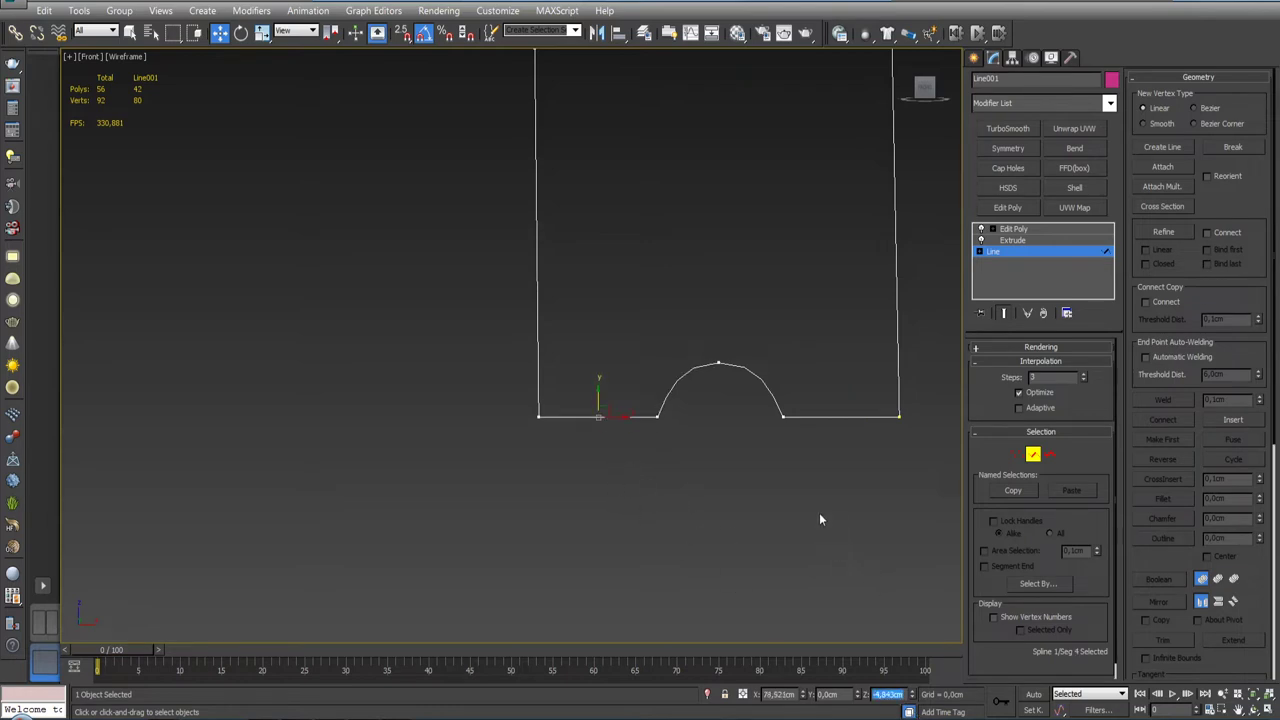
scroll(819, 512, down, 4)
mouse_move(786, 546)
middle_down()
mouse_move(817, 615)
mouse_move(828, 486)
middle_up()
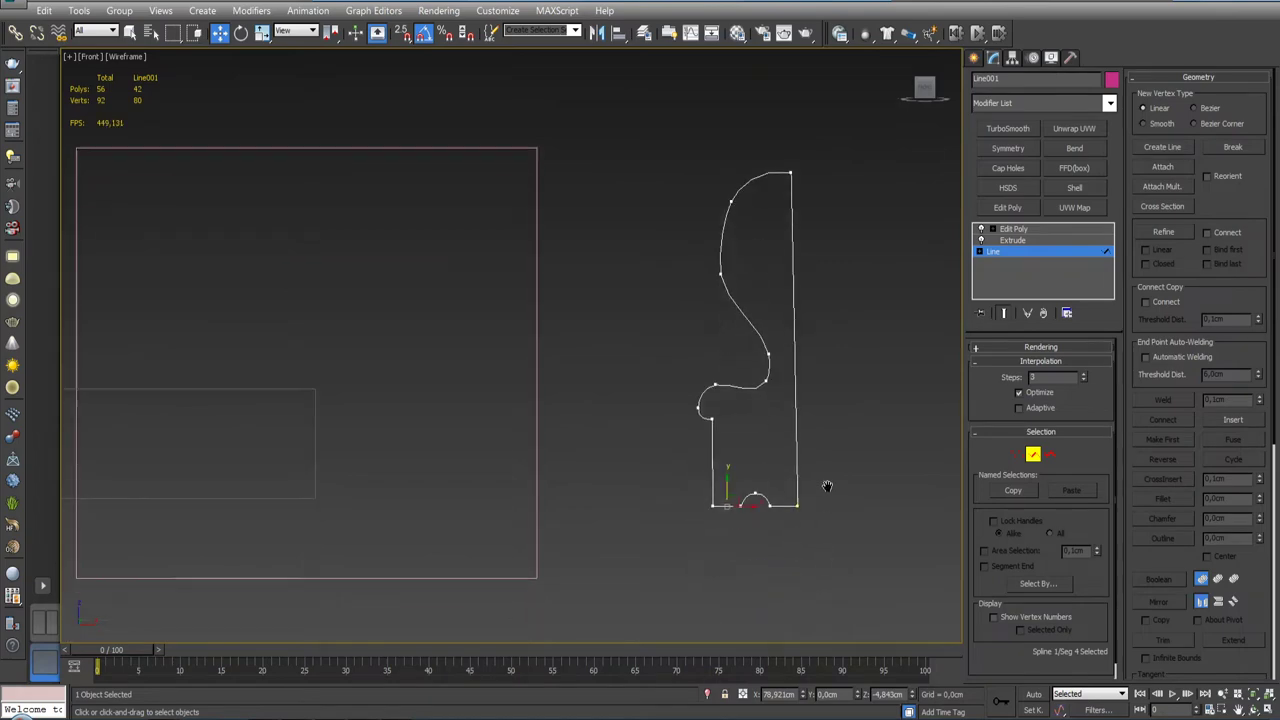
Step: Exit vertex editing and move the whole profile up slightly
key(g)
scroll(794, 551, up, 3)
scroll(770, 527, down, 2)
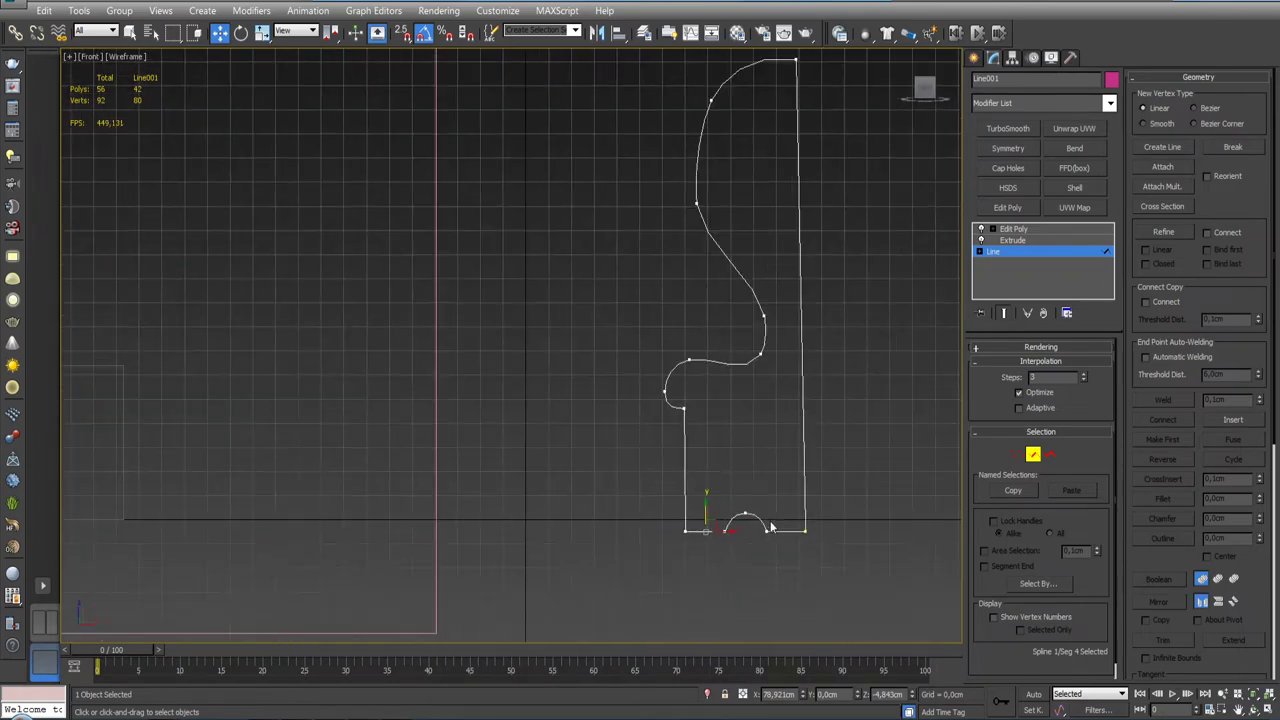
click(1033, 454)
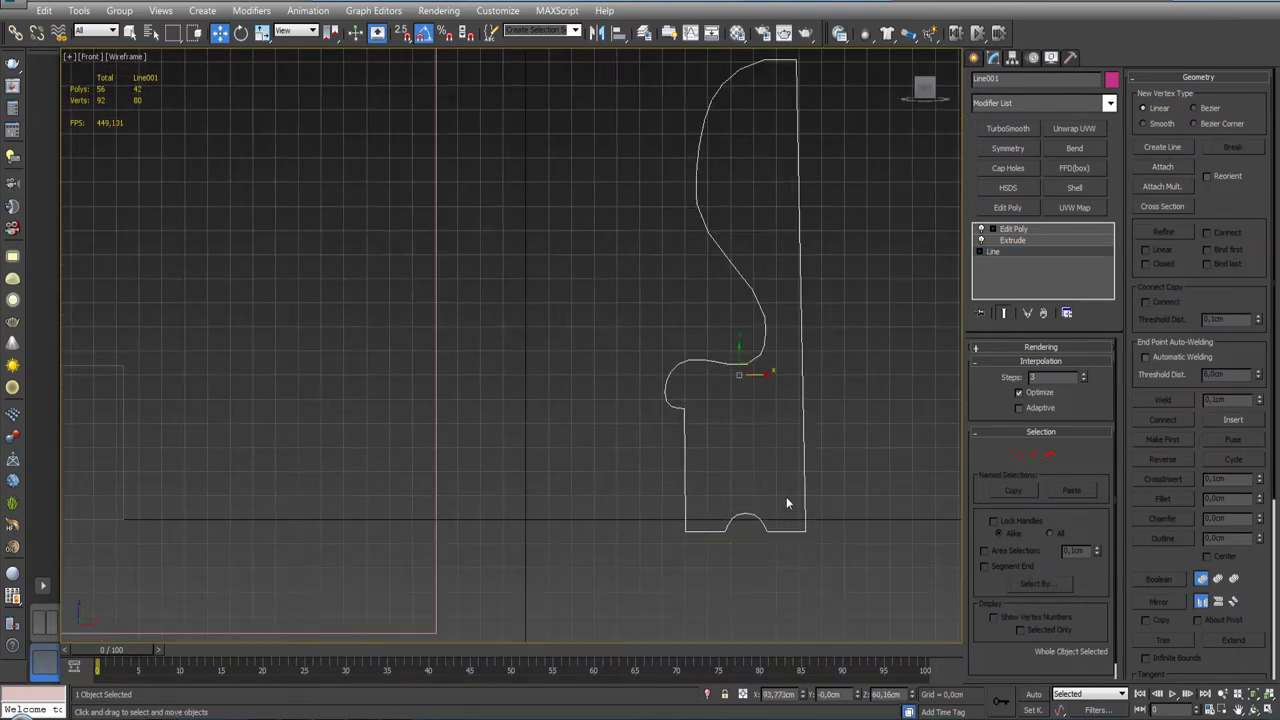
drag(739, 357, 744, 342)
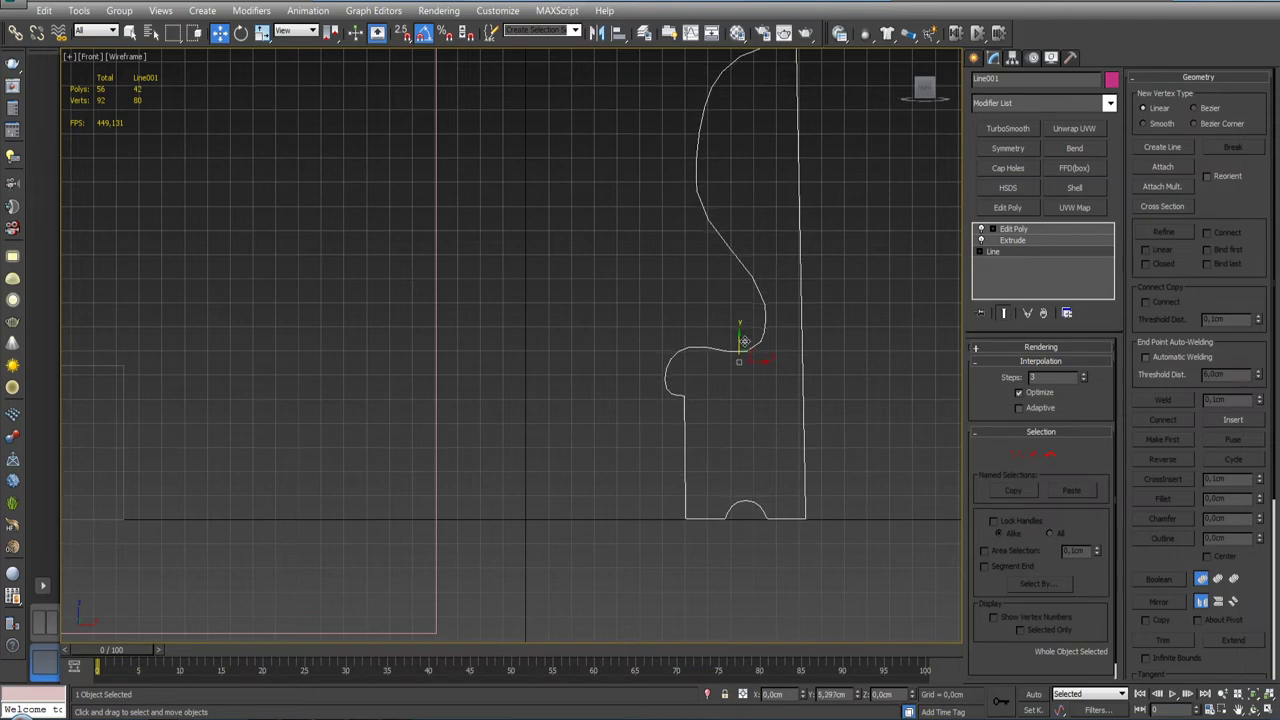
scroll(746, 549, up, 2)
scroll(746, 509, down, 2)
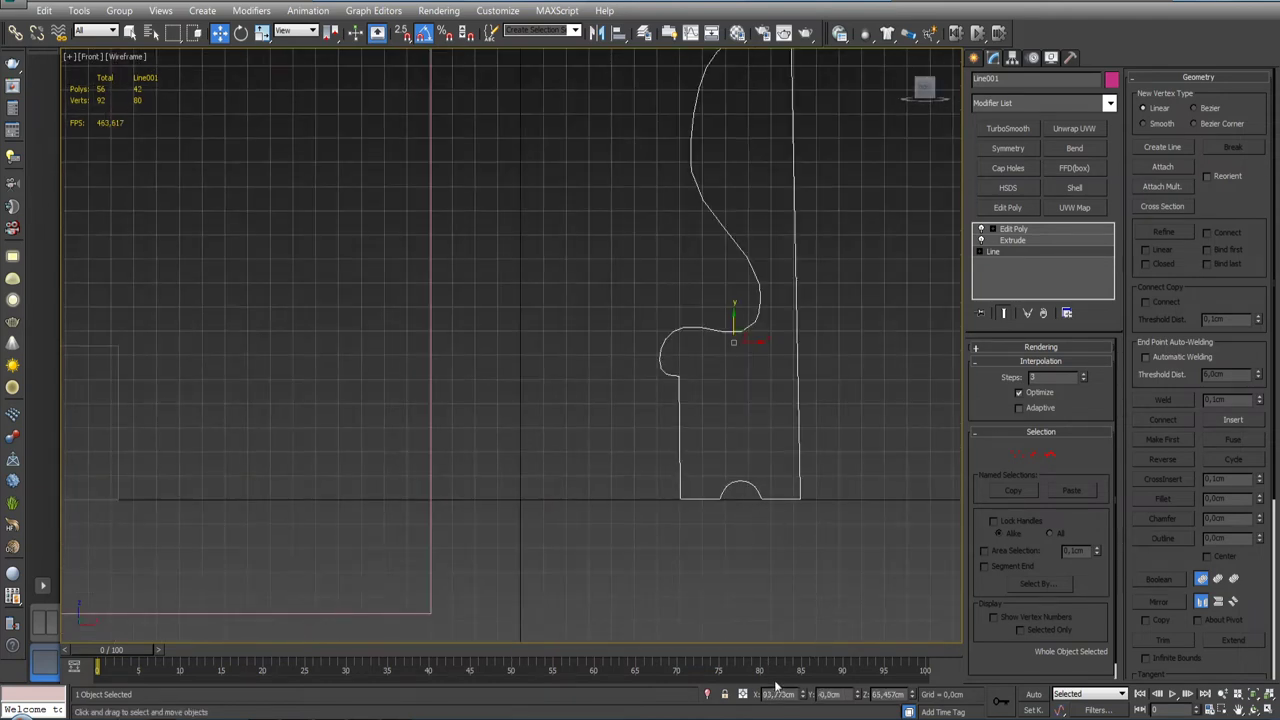
Step: Show the view shaded with the grid hidden, panned to the reference image
key(F3)
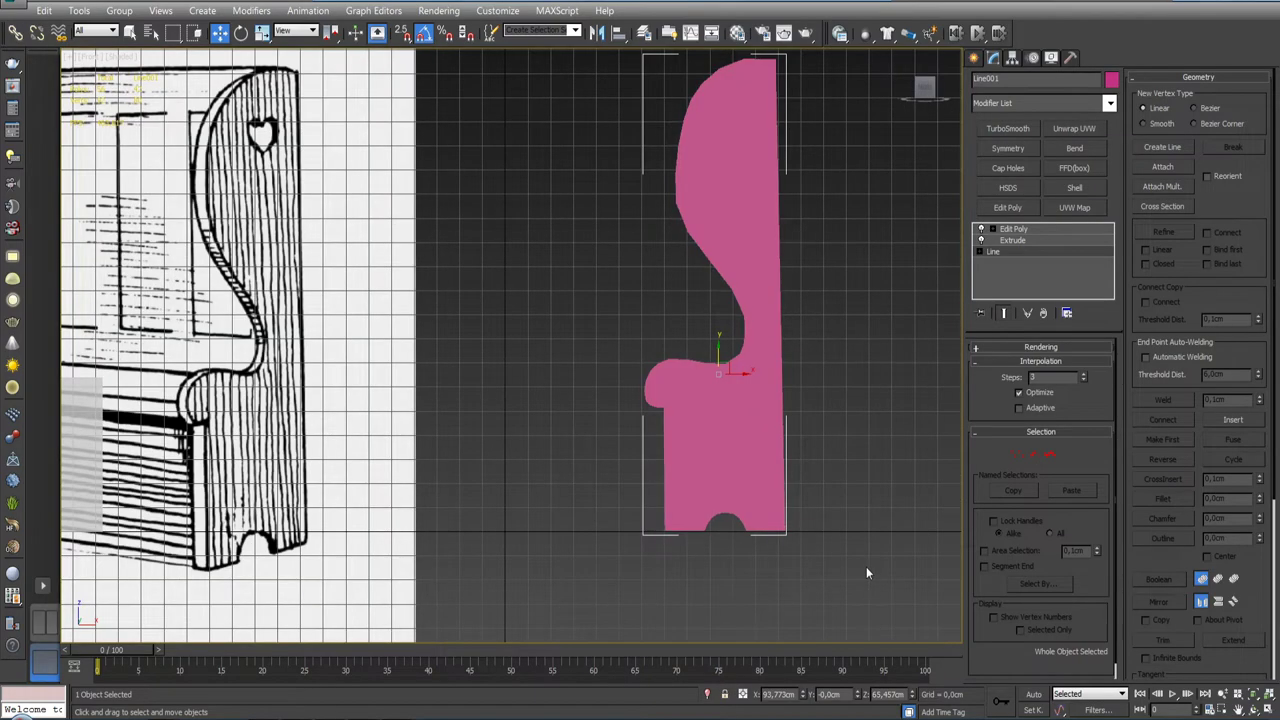
scroll(866, 566, down, 4)
middle_drag(818, 538, 770, 538)
key(g)
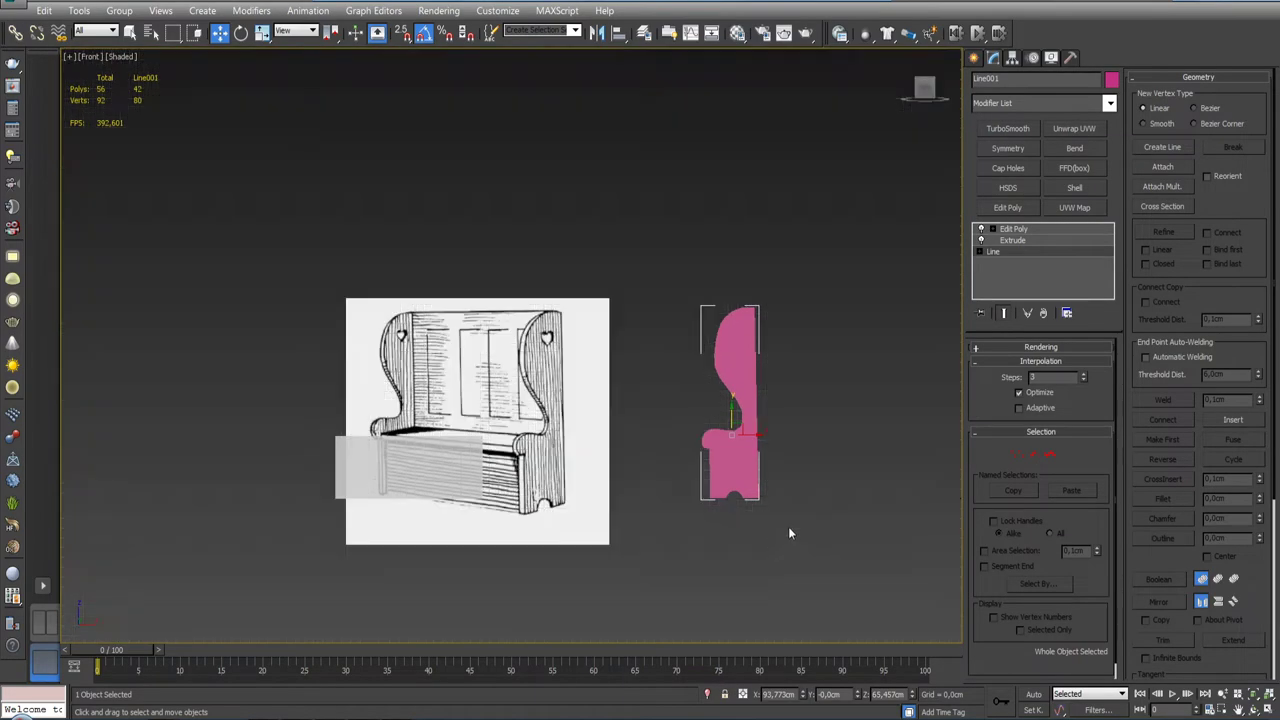
middle_drag(744, 458, 739, 529)
scroll(744, 484, up, 4)
scroll(743, 481, down, 2)
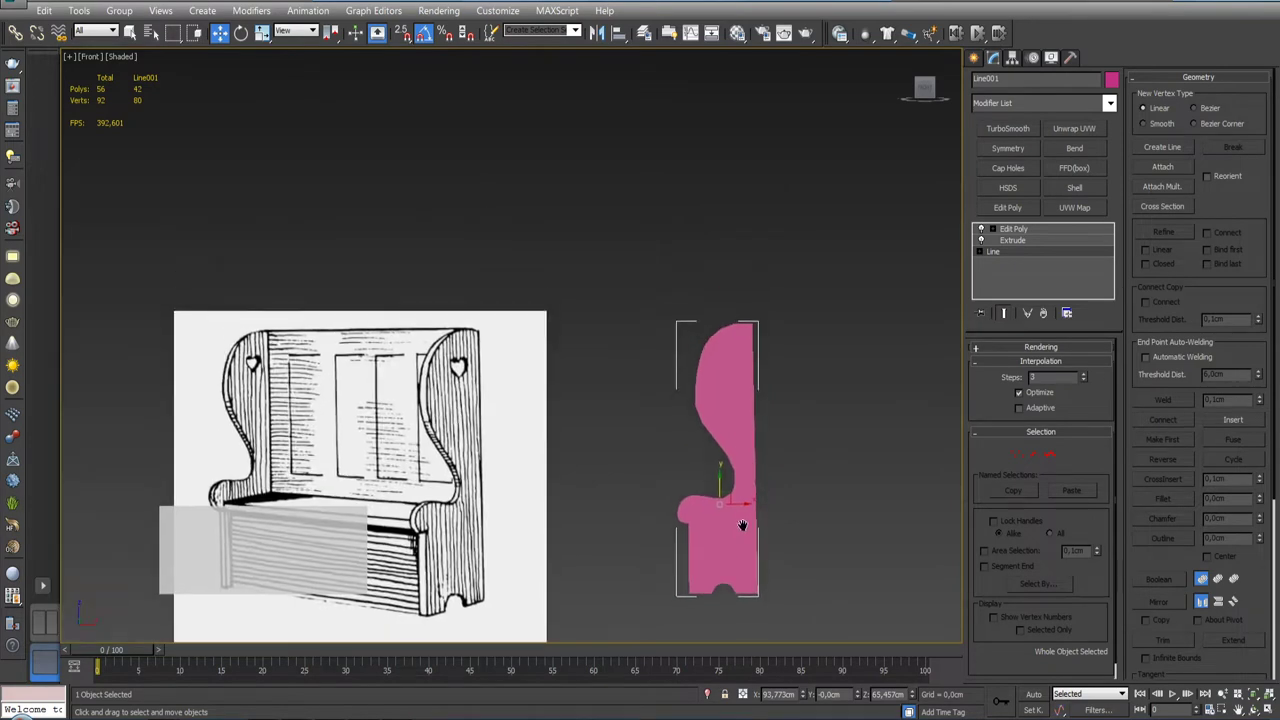
Step: Select the profile's Edit Poly modifier and centre the profile in view
click(1013, 230)
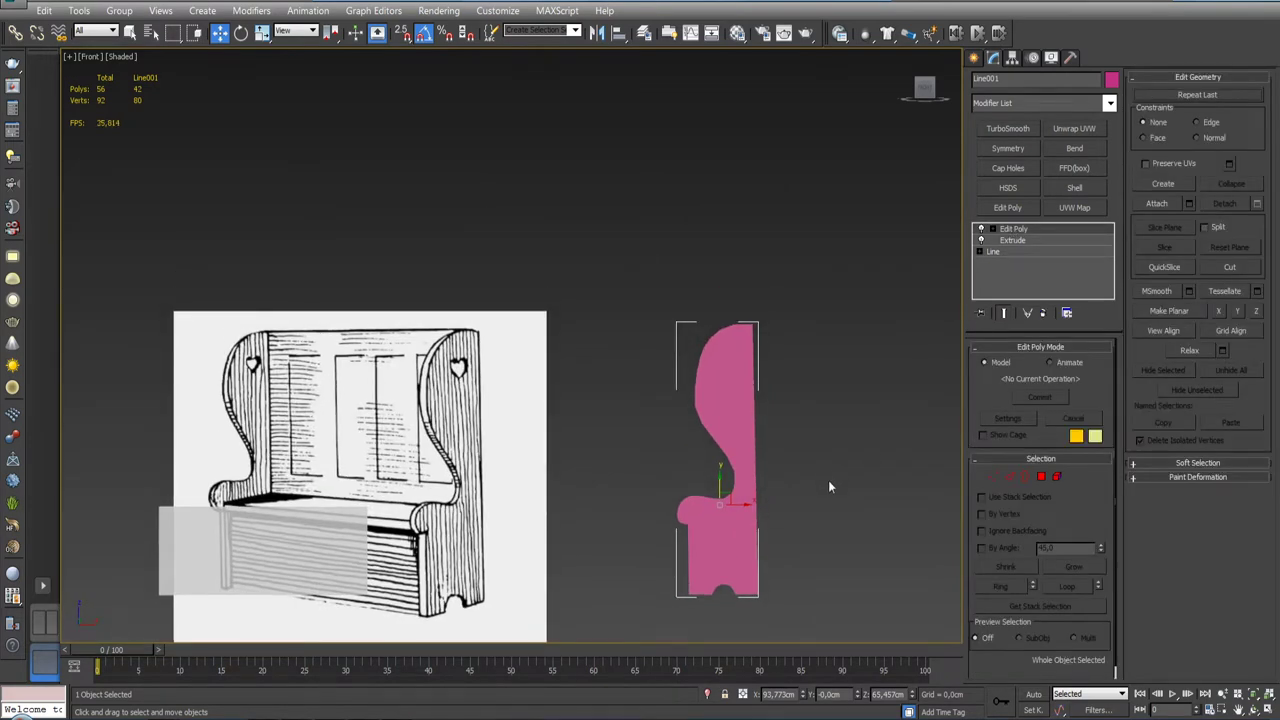
middle_drag(828, 480, 824, 423)
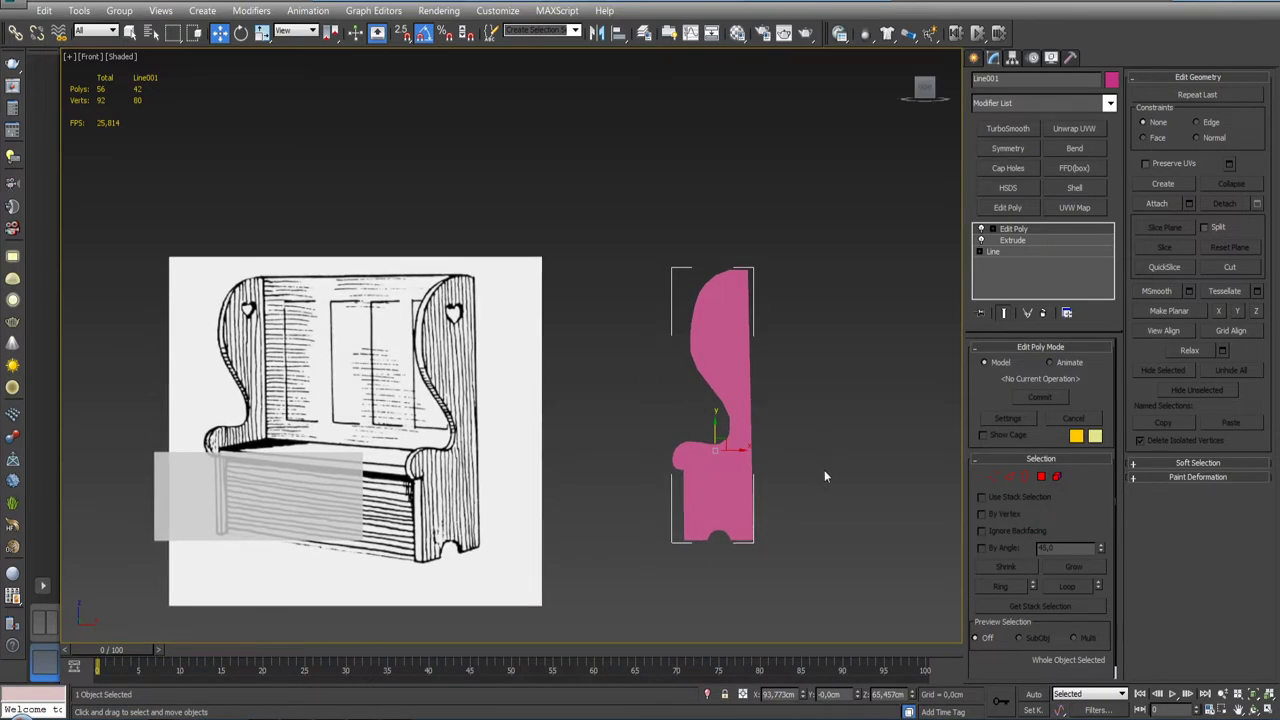
Step: Rotate the panel 90° to stand edge-on and centre its pivot to the object
key(e)
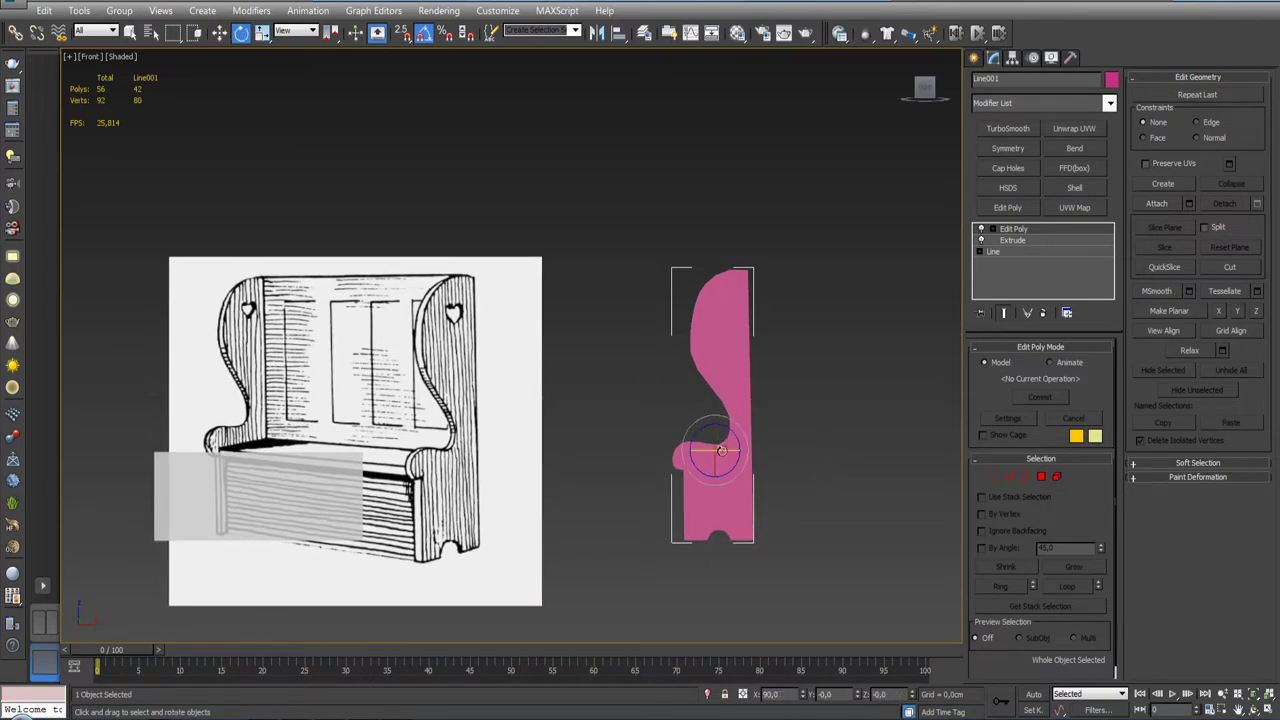
drag(749, 455, 845, 465)
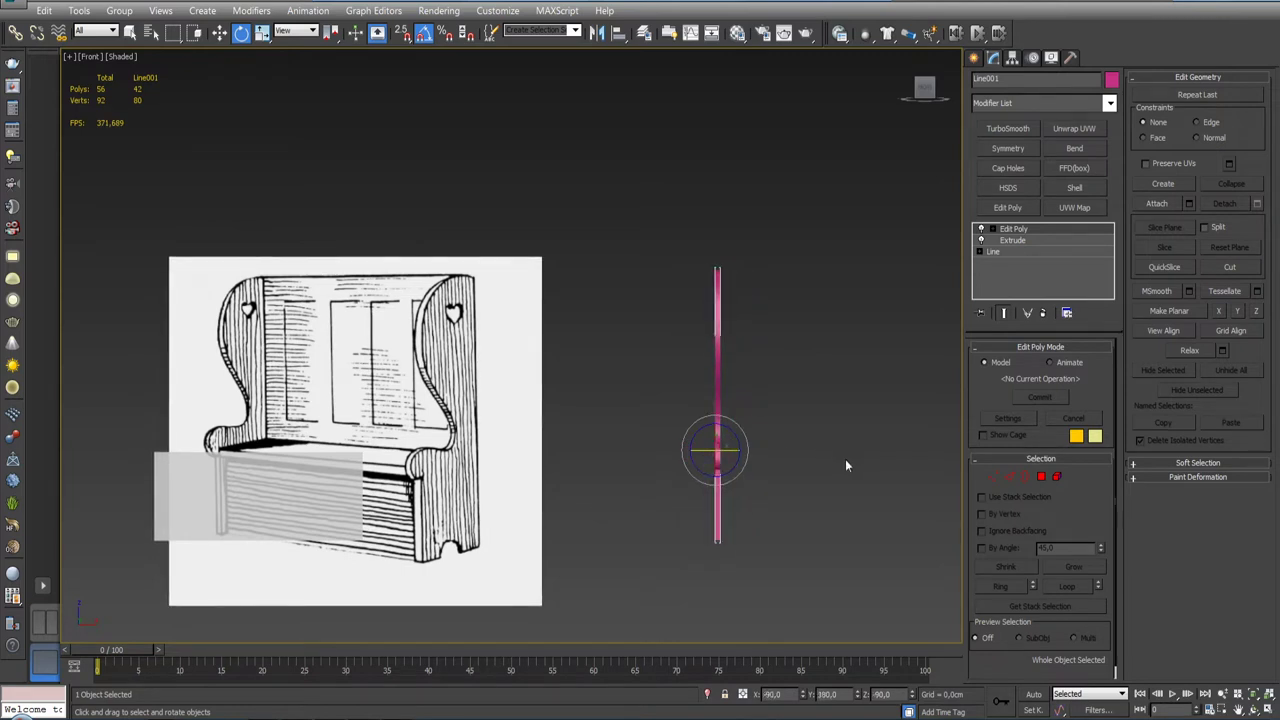
click(1013, 58)
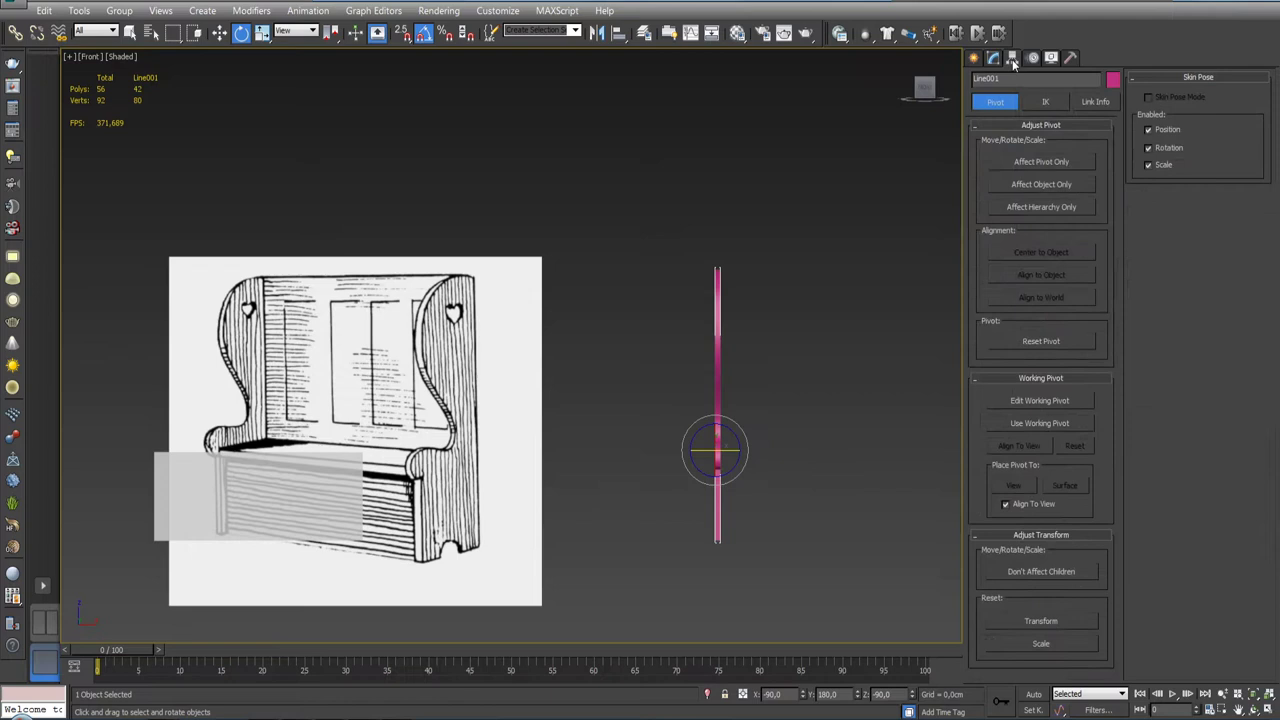
click(1031, 163)
click(1038, 252)
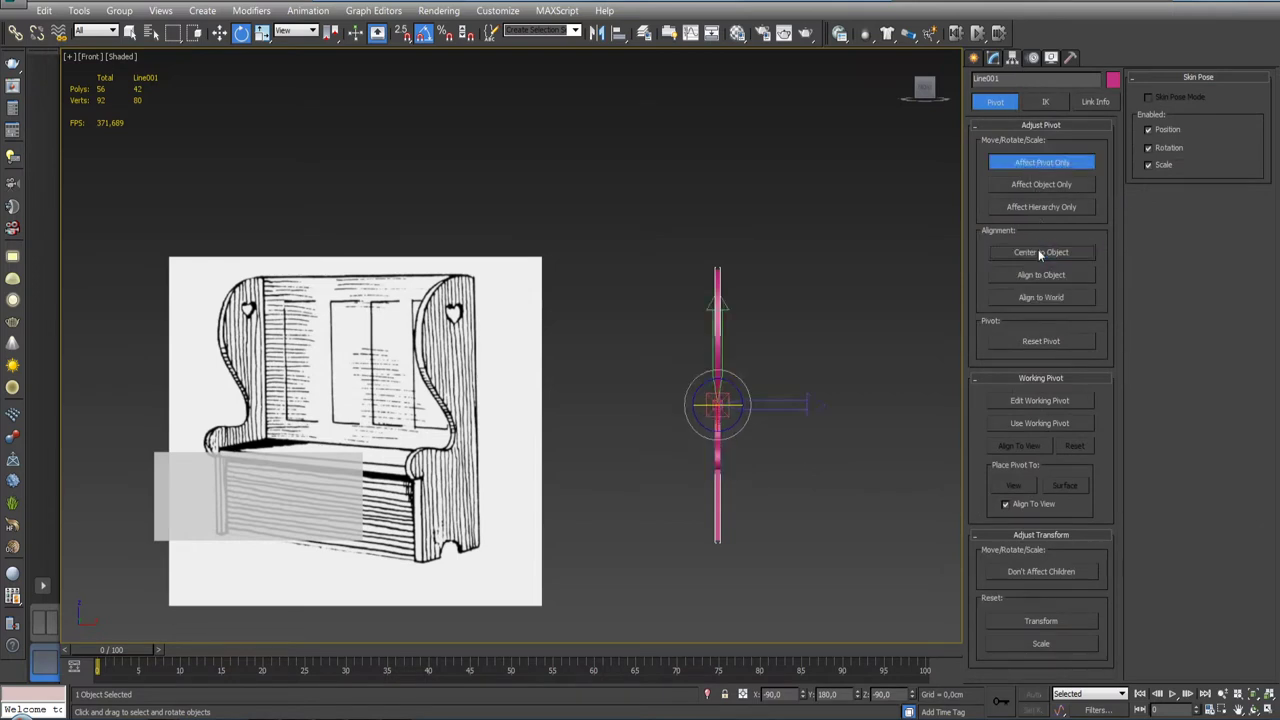
Step: Return to the Modify panel and open the panel's right-click quad menu
click(1001, 58)
key(w)
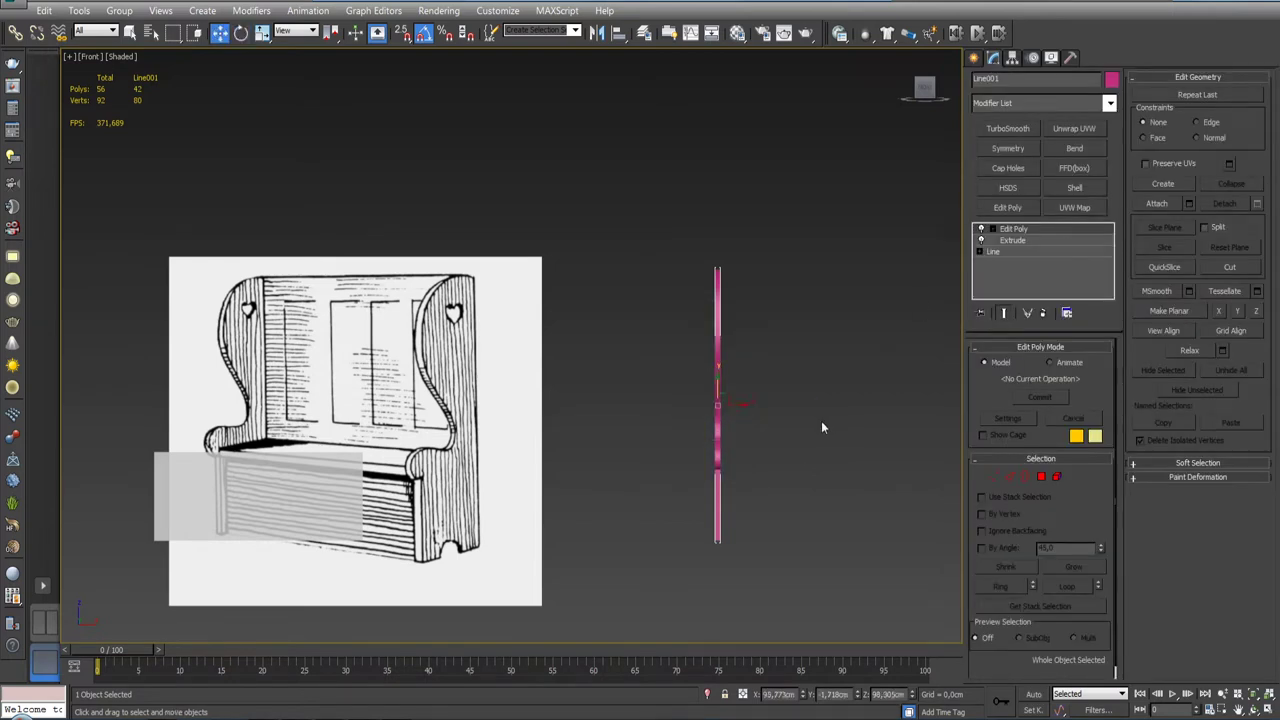
right_click(711, 348)
Step: Clone the panel as copy Line002 and move it to the reference's left edge
click(737, 443)
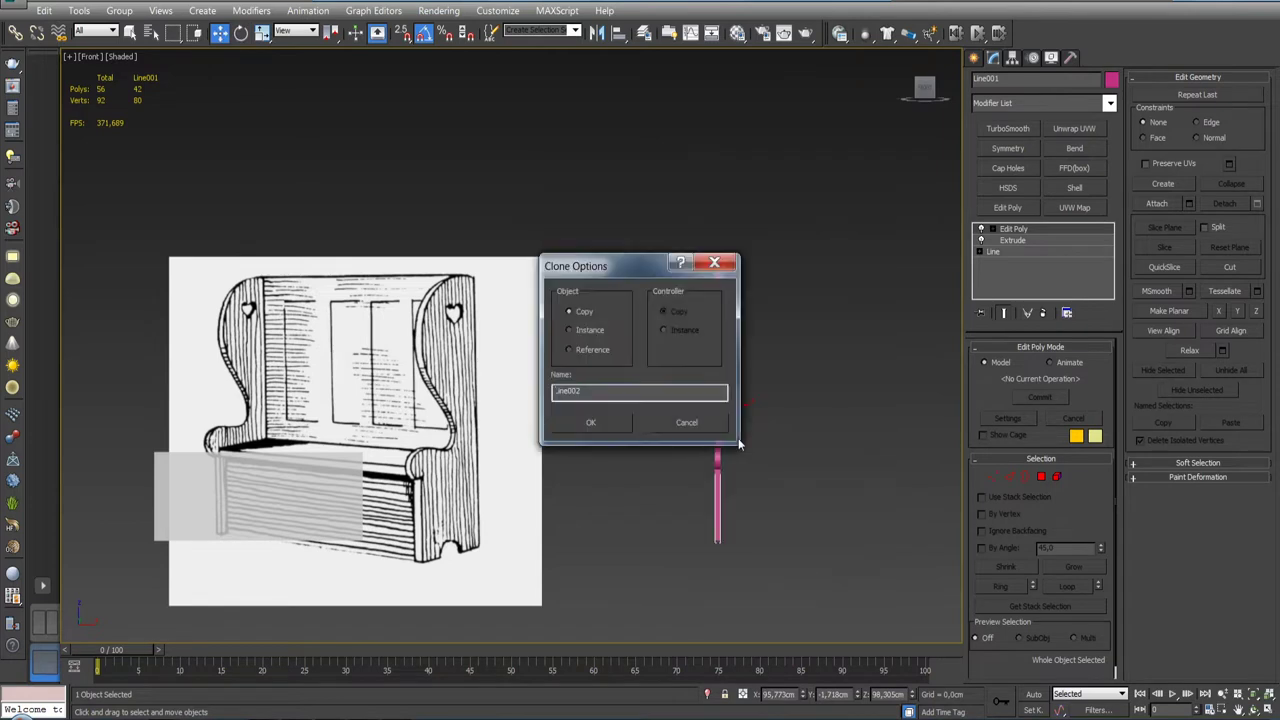
click(590, 422)
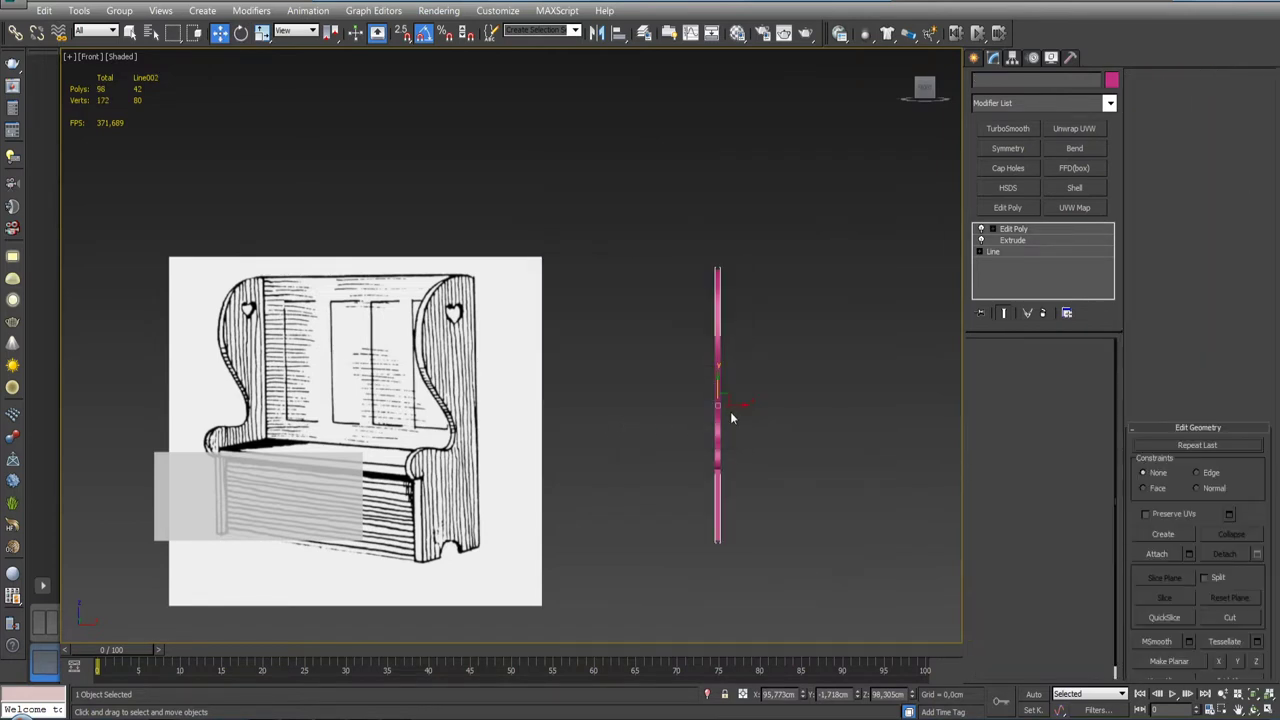
drag(729, 406, 122, 403)
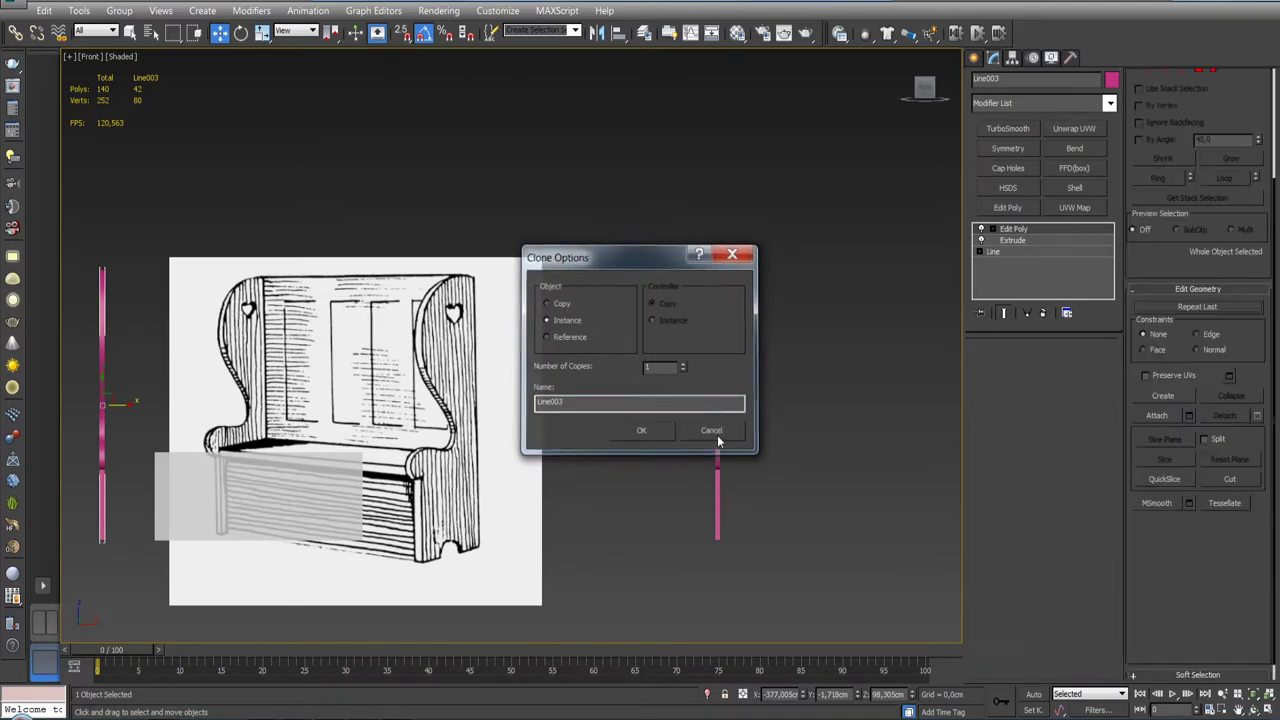
click(711, 430)
mouse_move(634, 403)
mouse_down()
mouse_move(185, 403)
mouse_move(127, 381)
mouse_up()
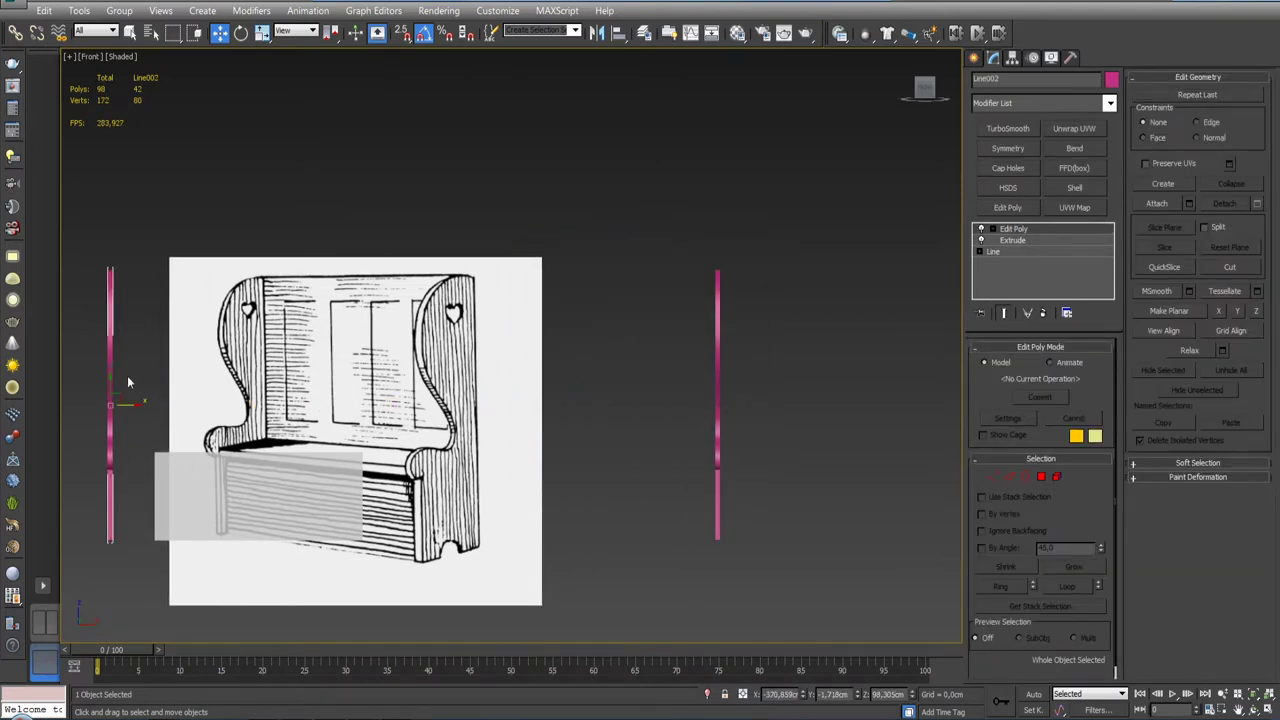
Step: Make layer 0 (default) current, hide Layer001, and select the remaining panel
click(645, 35)
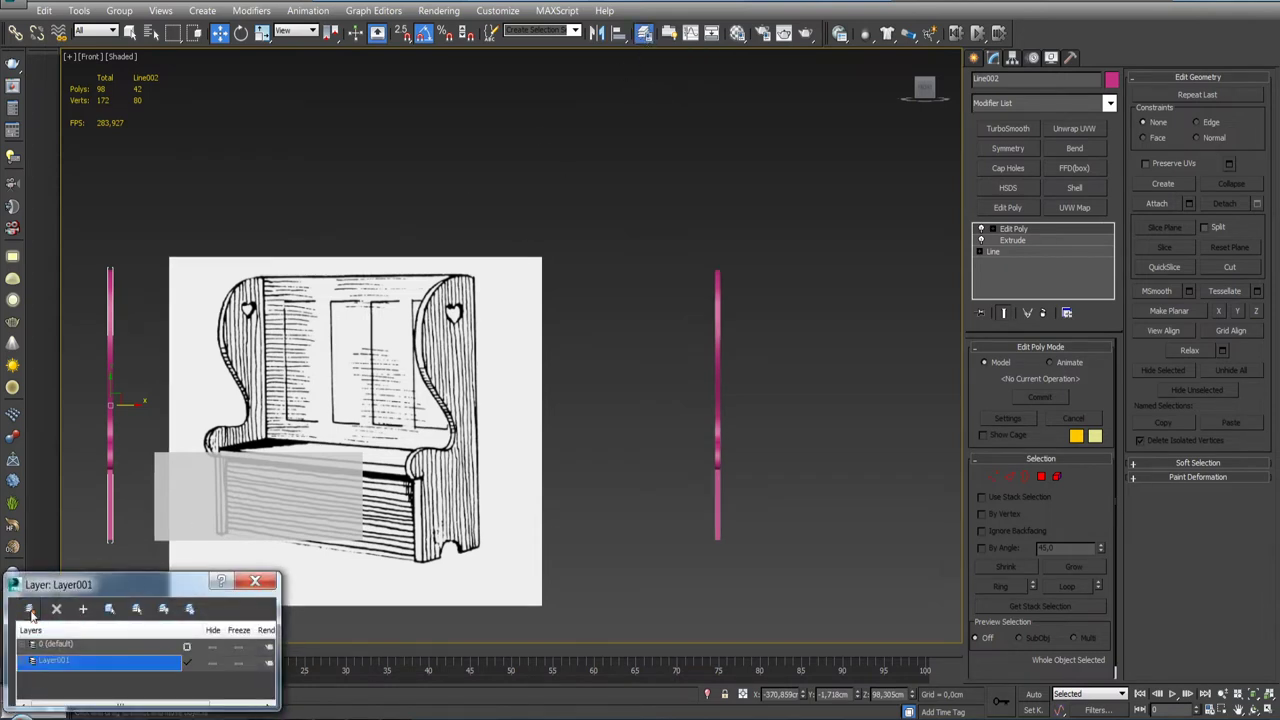
click(187, 647)
click(213, 664)
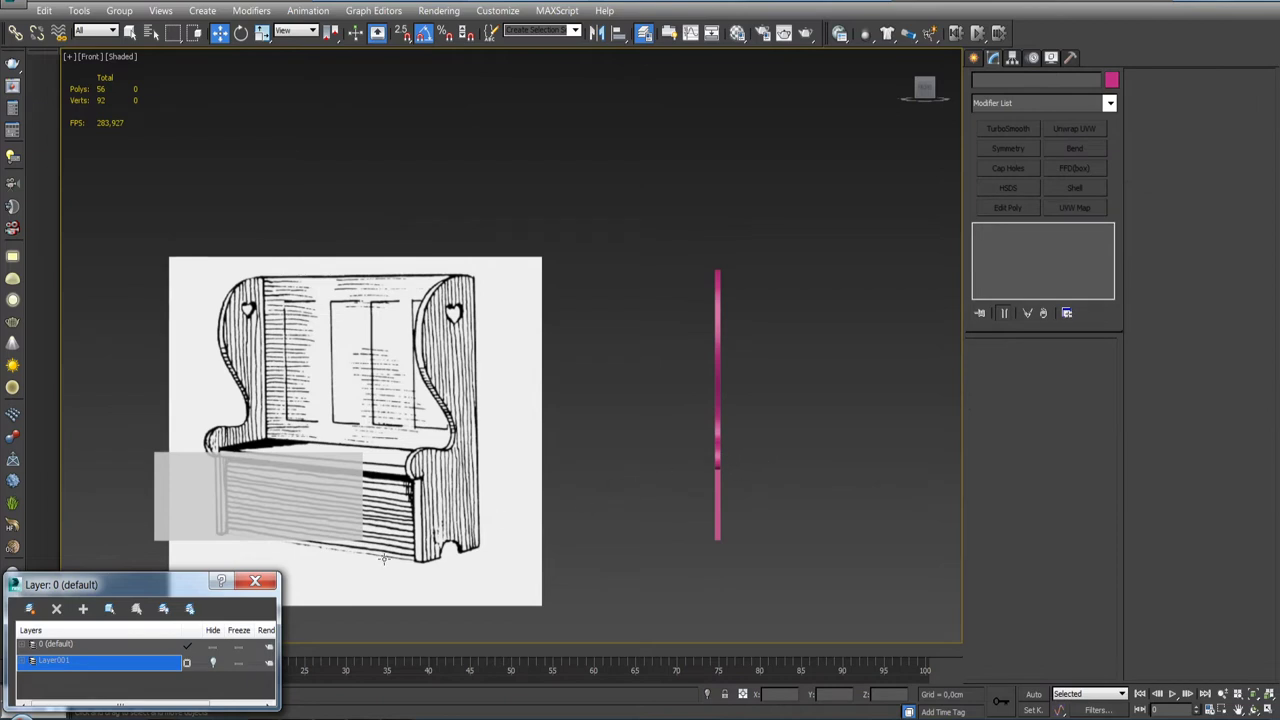
click(256, 581)
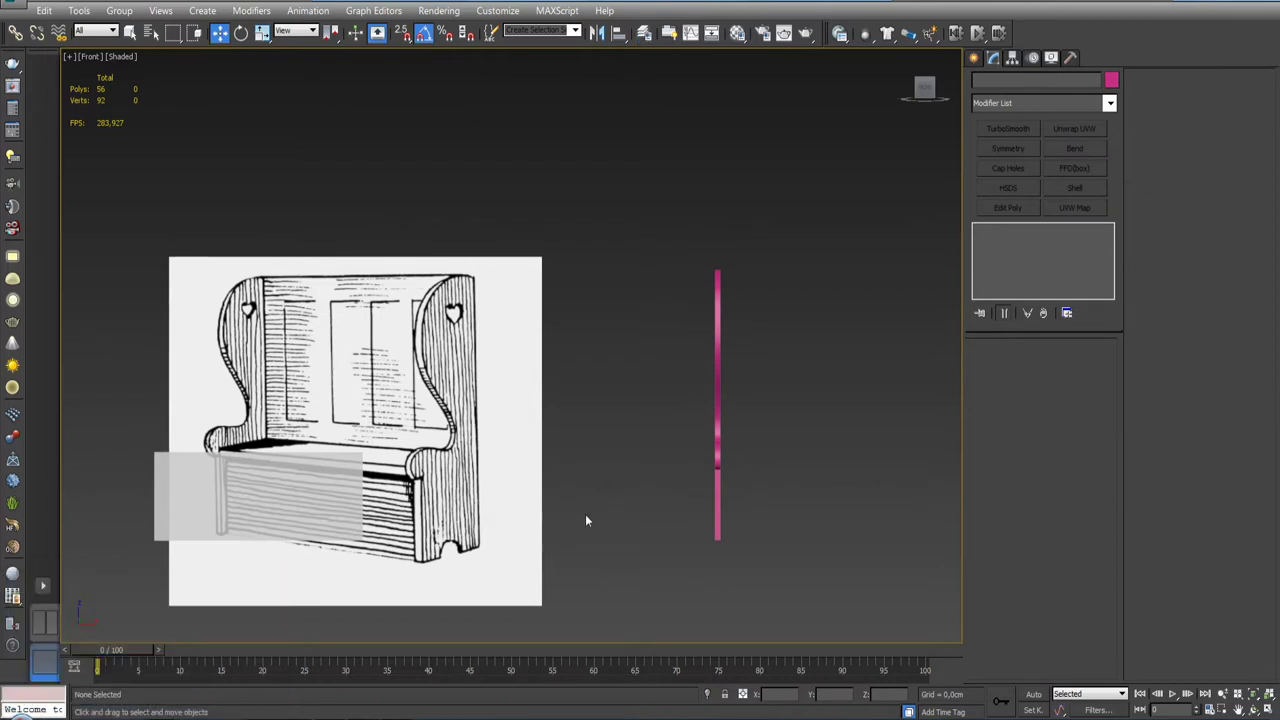
click(717, 458)
Step: Collapse the panel's Edit Poly stack into an Editable Poly
mouse_move(734, 400)
alt+middle_down()
mouse_move(750, 490)
mouse_move(766, 493)
mouse_move(734, 491)
mouse_move(742, 525)
alt+middle_up()
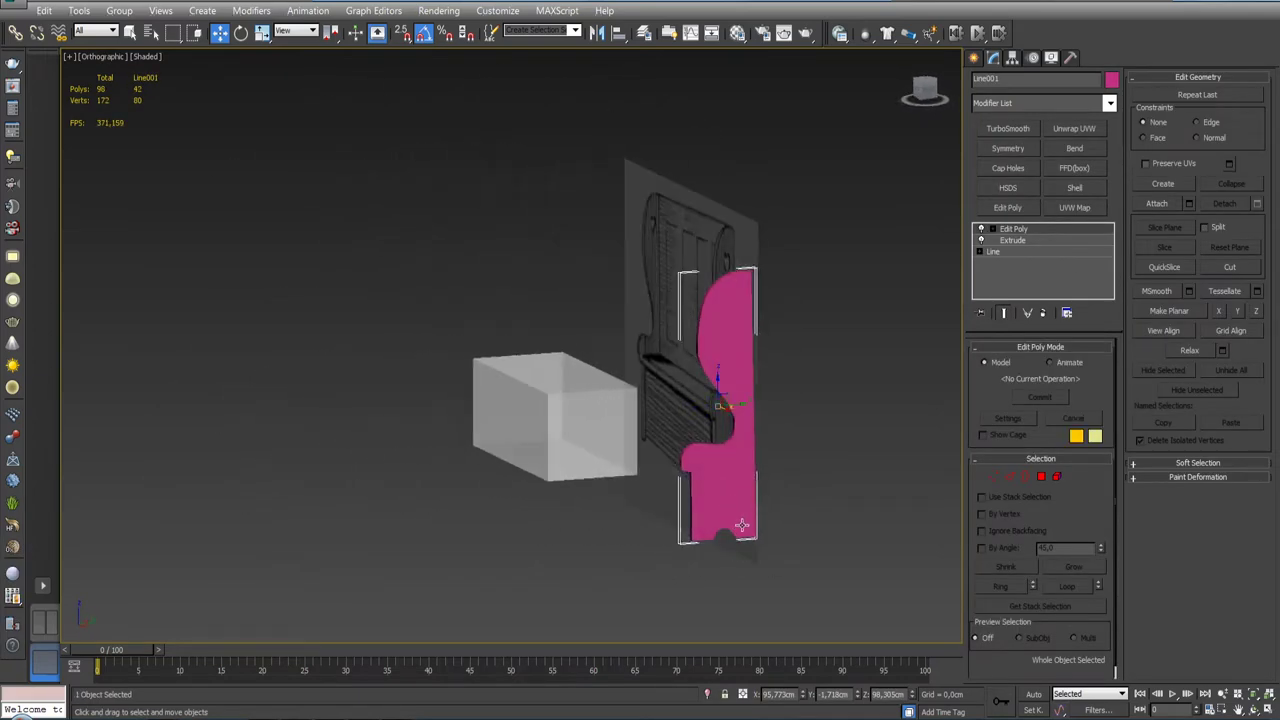
click(1021, 232)
right_click(1023, 236)
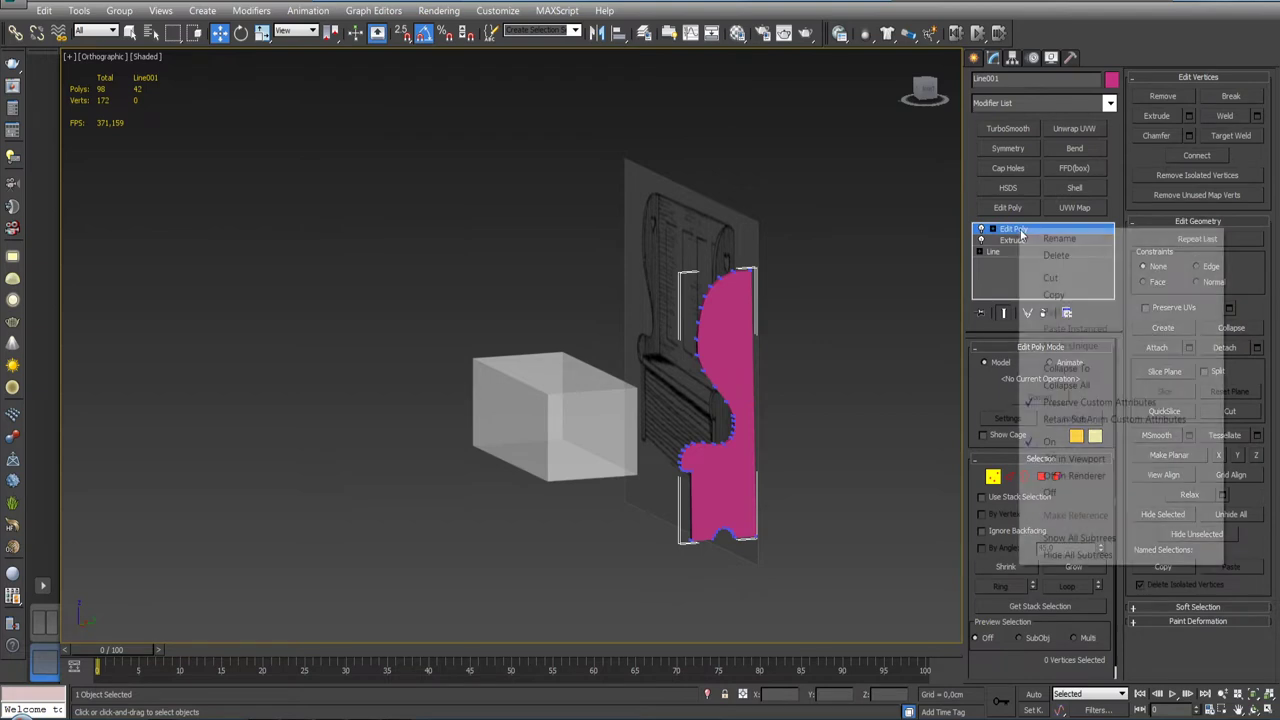
click(1062, 370)
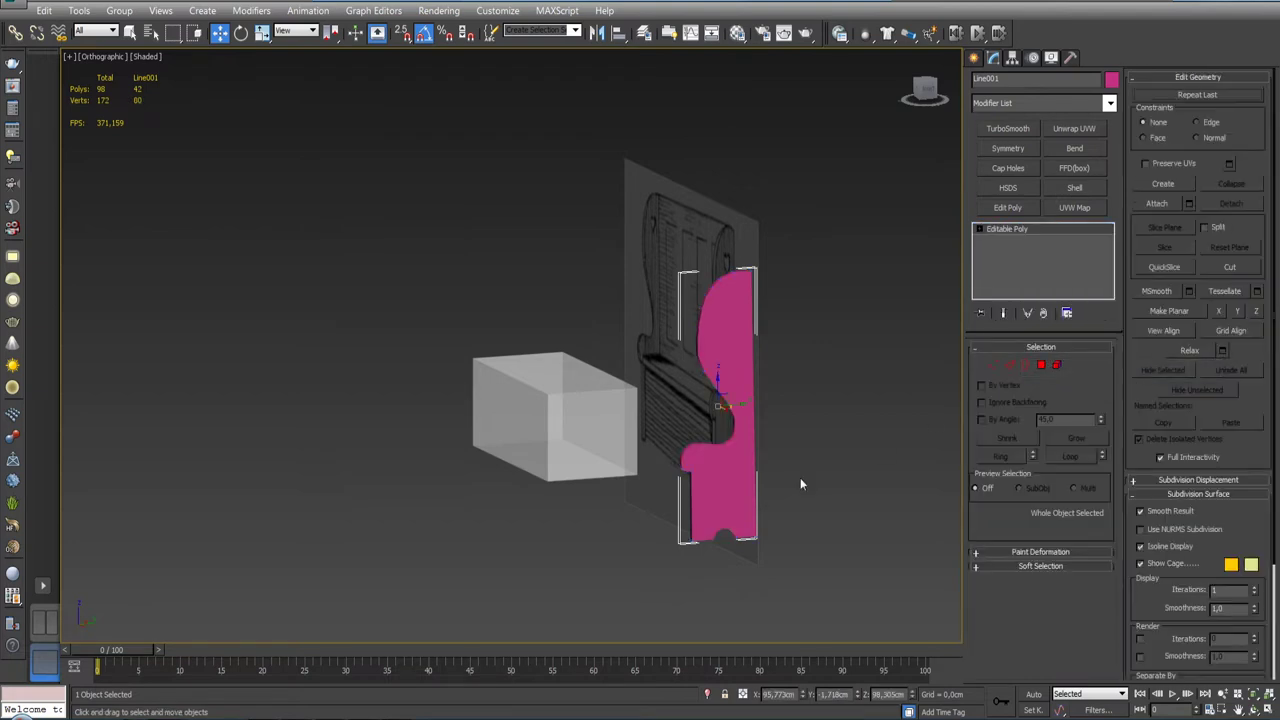
Step: Orbit the Right view with edged faces to check the profile's thickness
alt+middle_drag(800, 477, 795, 380)
scroll(791, 276, up, 3)
alt+middle_drag(805, 316, 815, 345)
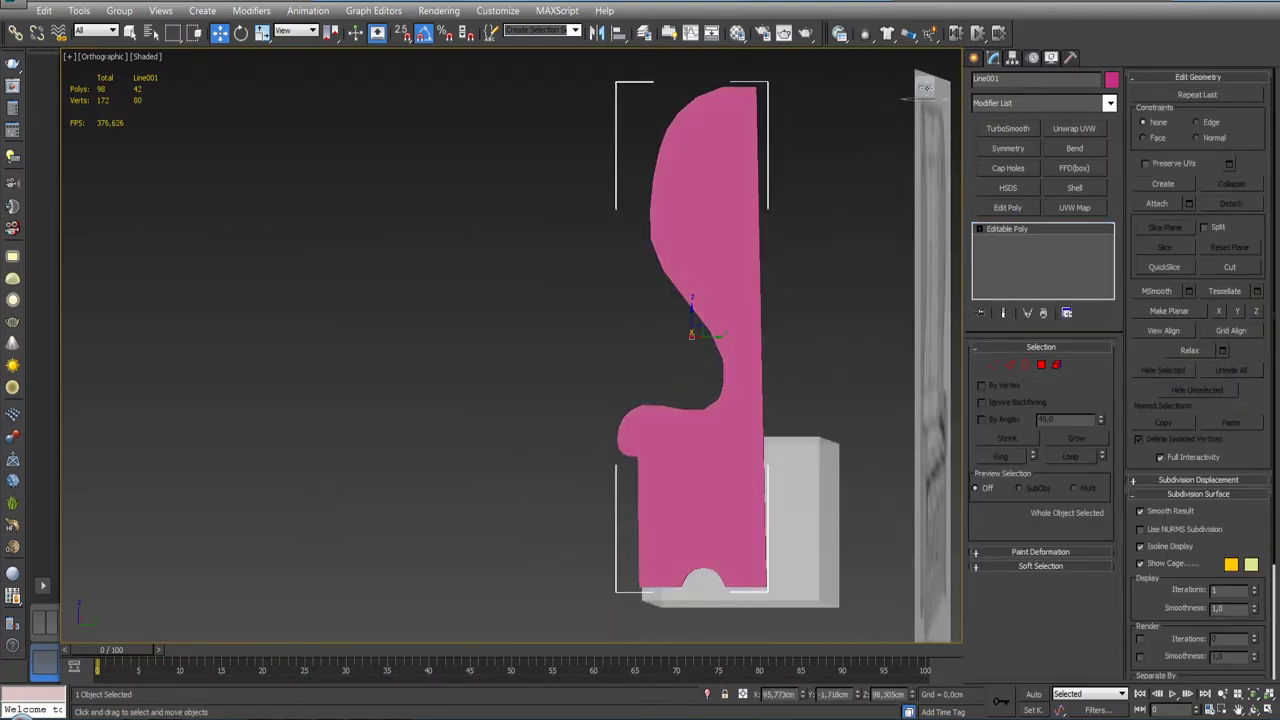
key(r)
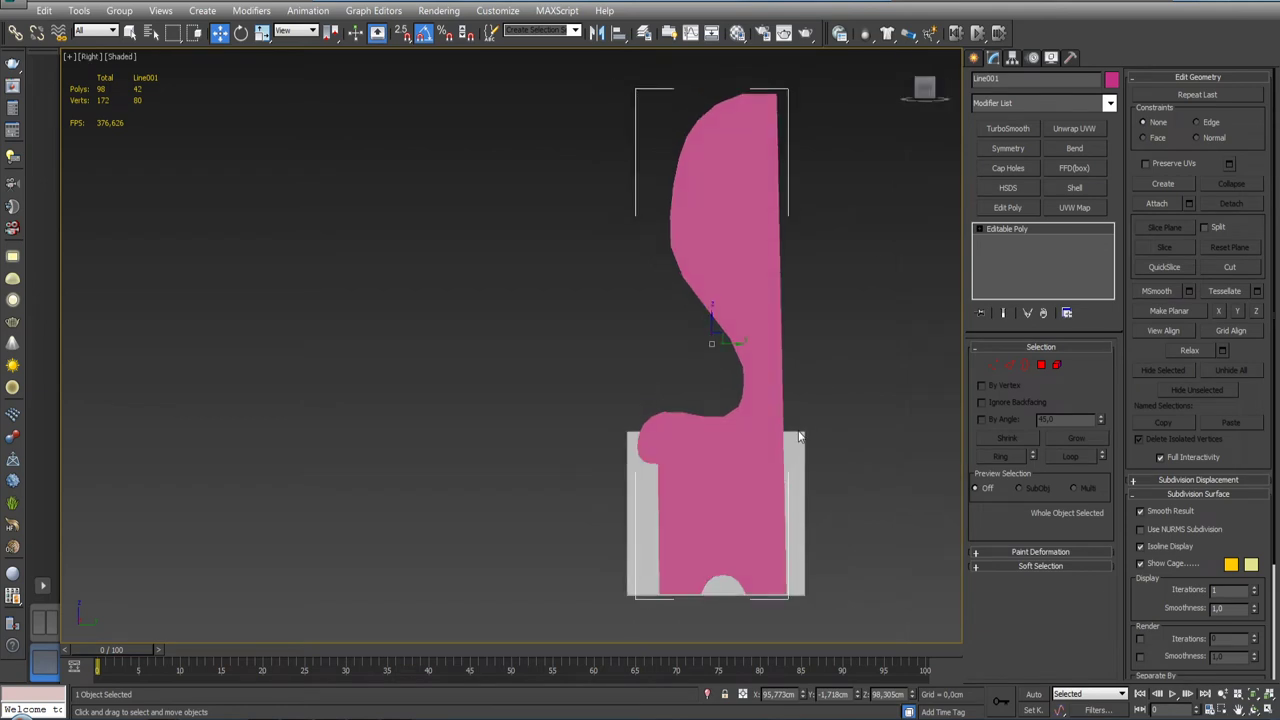
key(F3)
key(F3)
key(F4)
scroll(703, 450, up, 4)
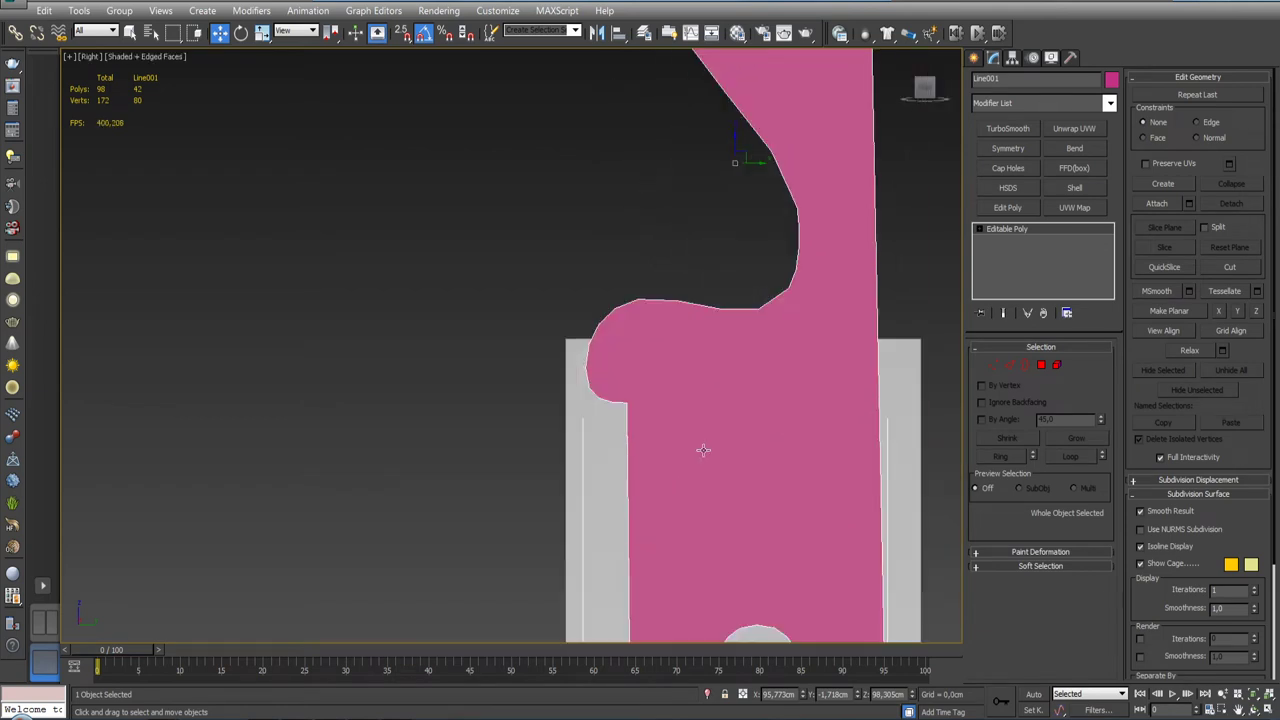
mouse_move(703, 450)
alt+middle_down()
mouse_move(815, 455)
mouse_move(920, 480)
alt+middle_up()
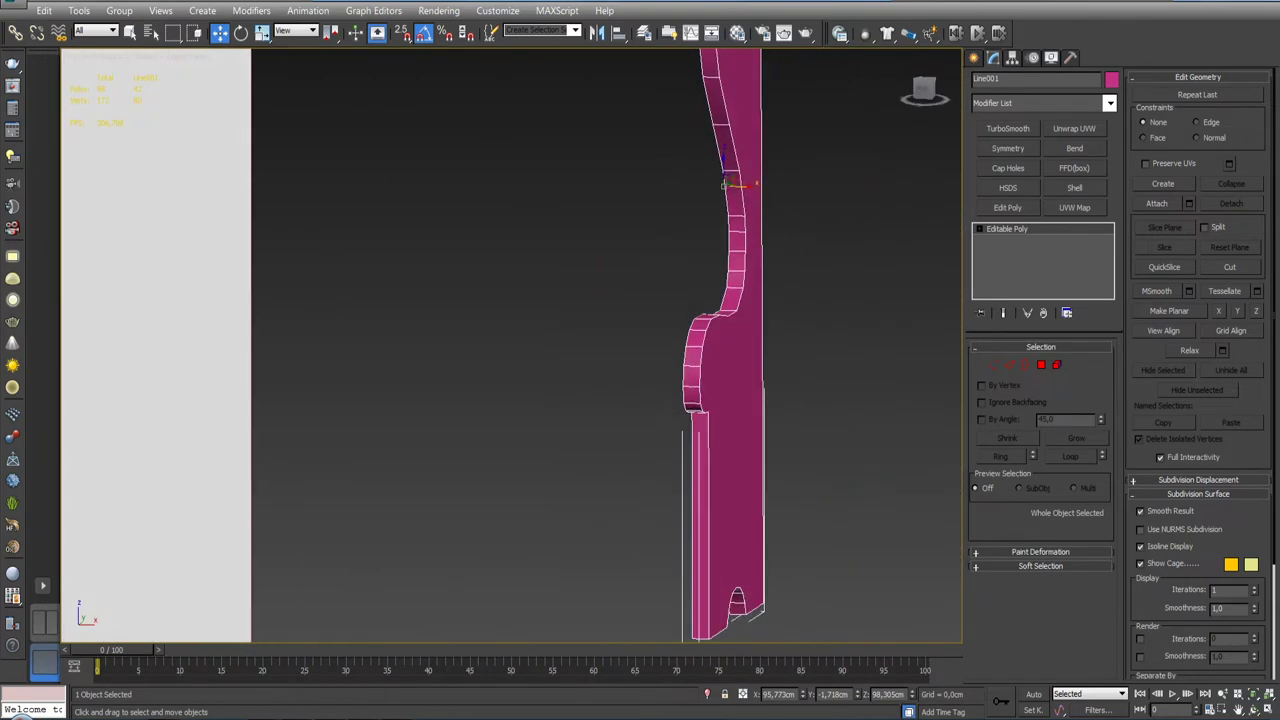
Step: Select the 40-edge ring around the thickness and Connect it, giving 138 polygons
click(1010, 366)
scroll(707, 344, up, 3)
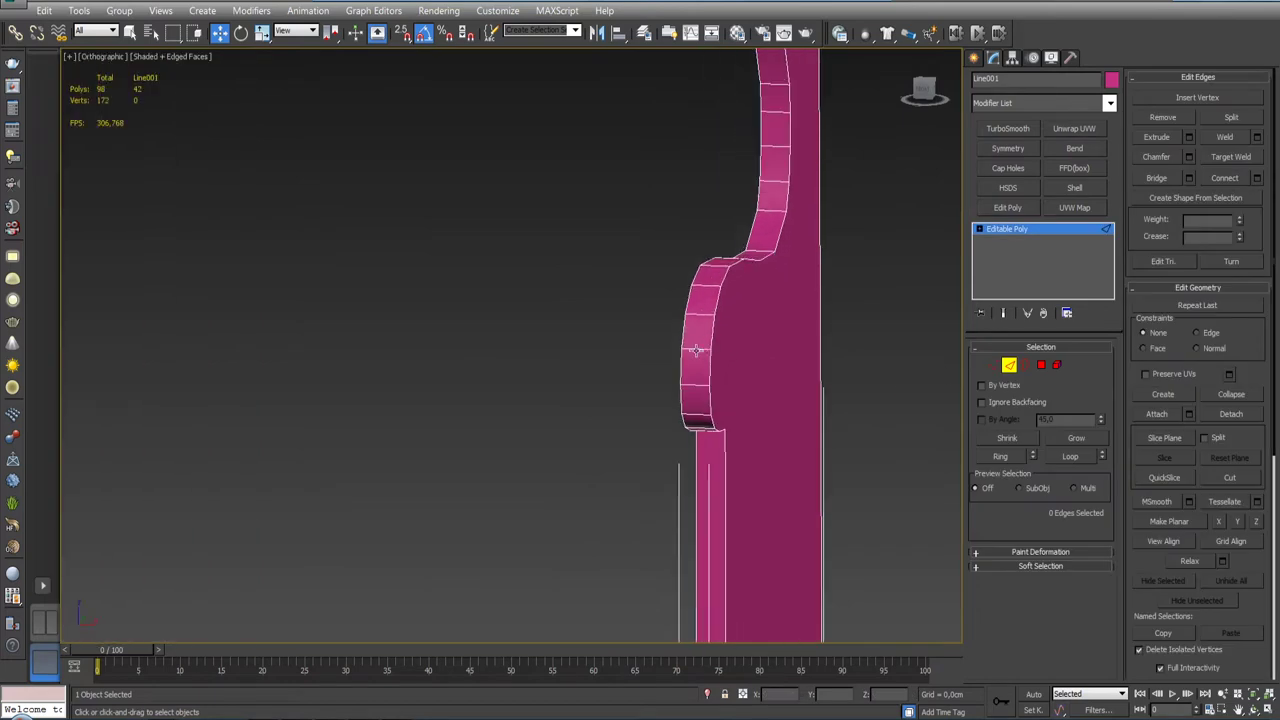
double_click(695, 378)
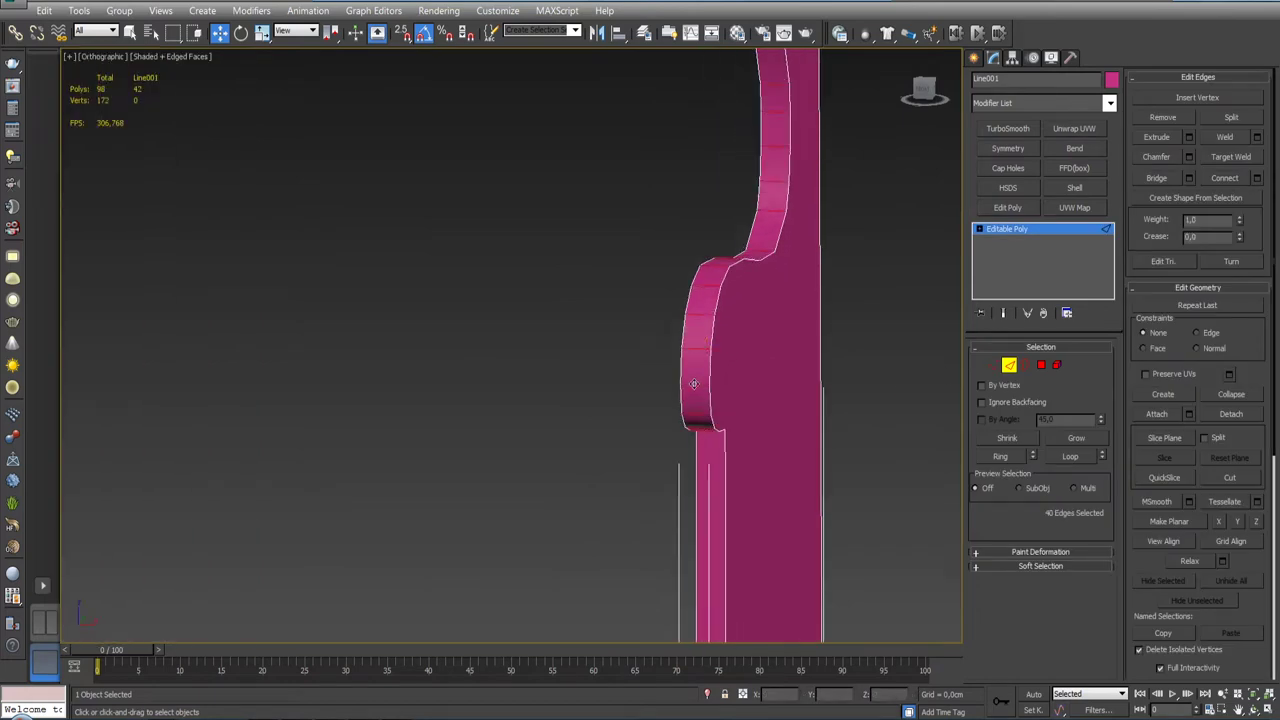
click(1256, 178)
click(872, 237)
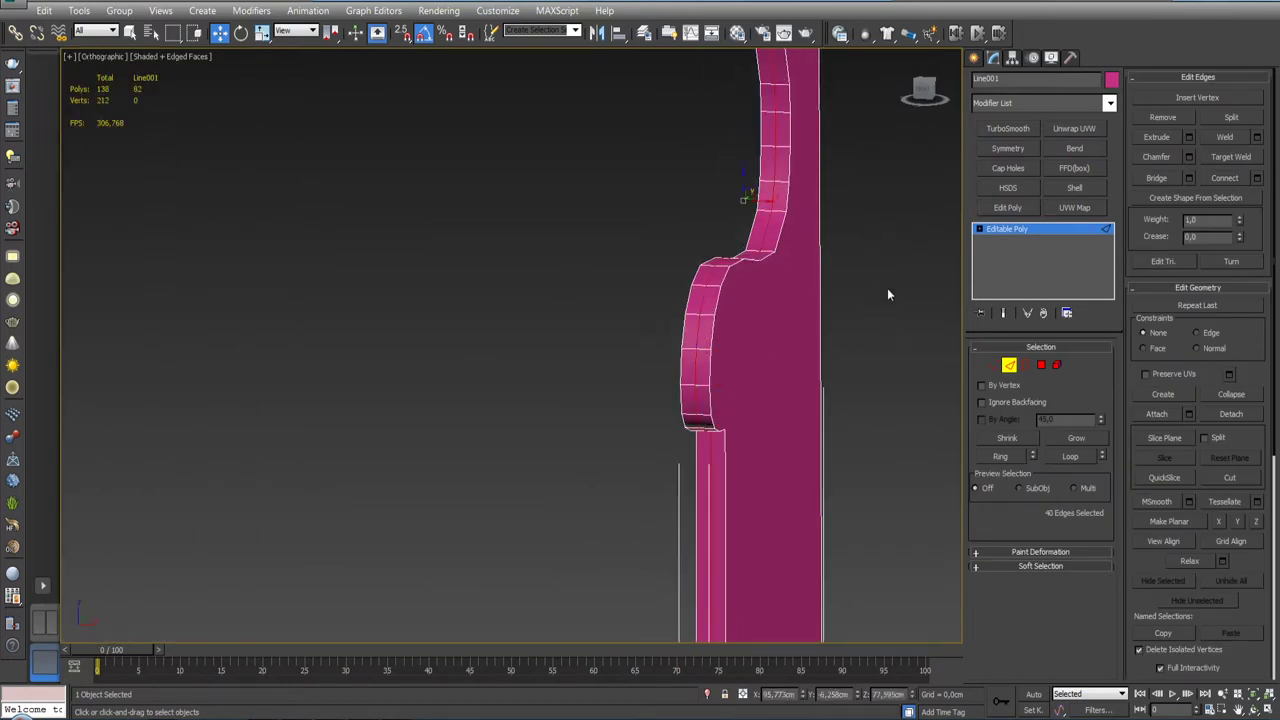
middle_drag(884, 421, 792, 437)
Step: Switch to the Front view and Polygon mode on the side panel
key(l)
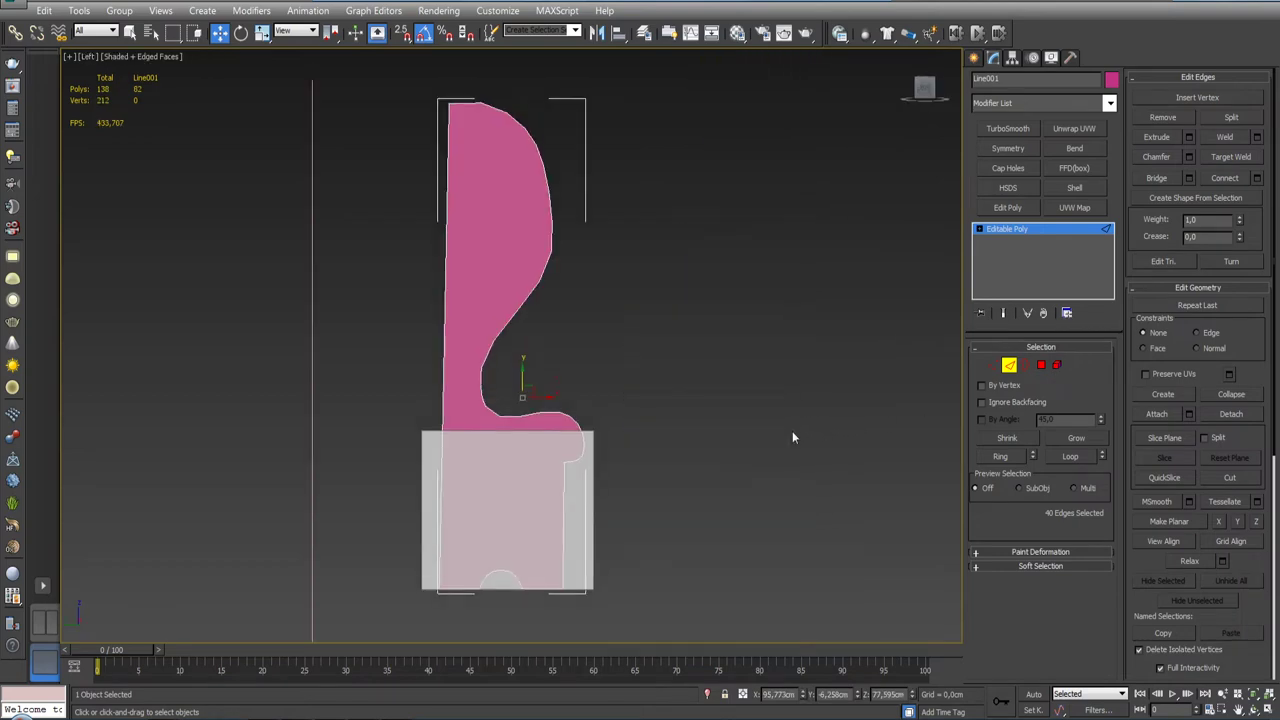
key(f)
scroll(831, 395, down, 4)
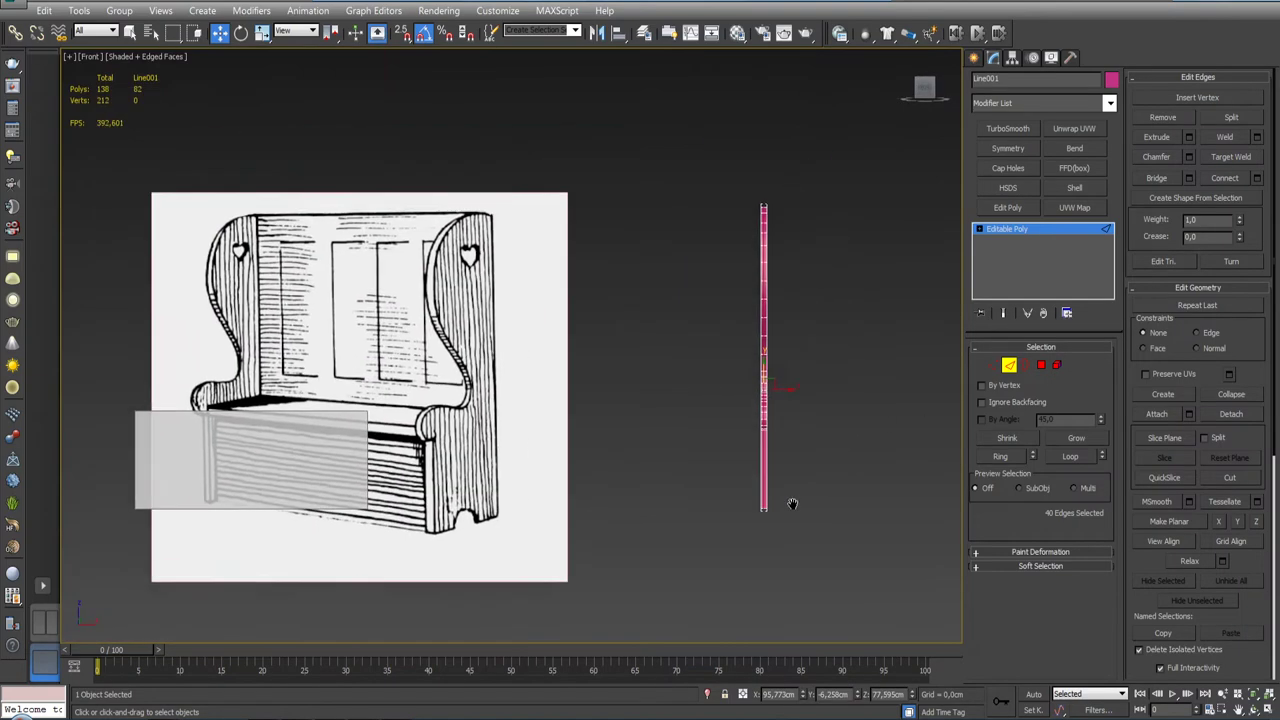
click(1041, 365)
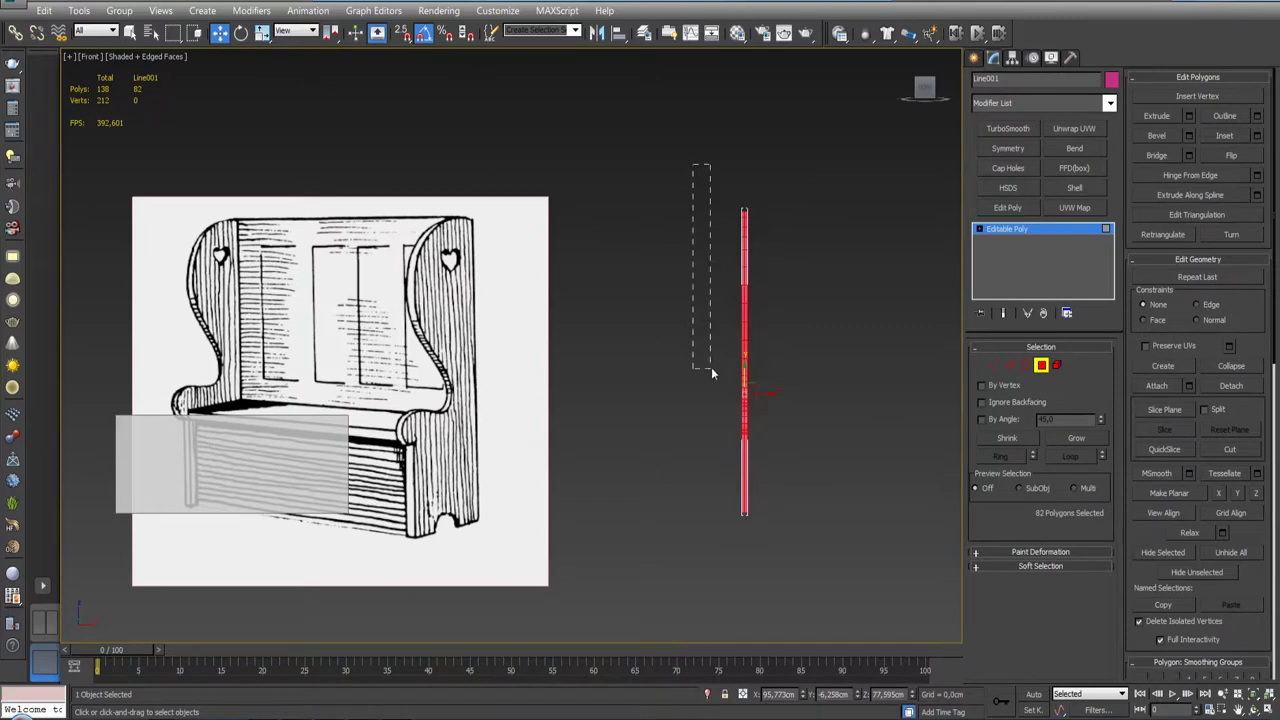
drag(735, 550, 744, 552)
scroll(744, 552, up, 2)
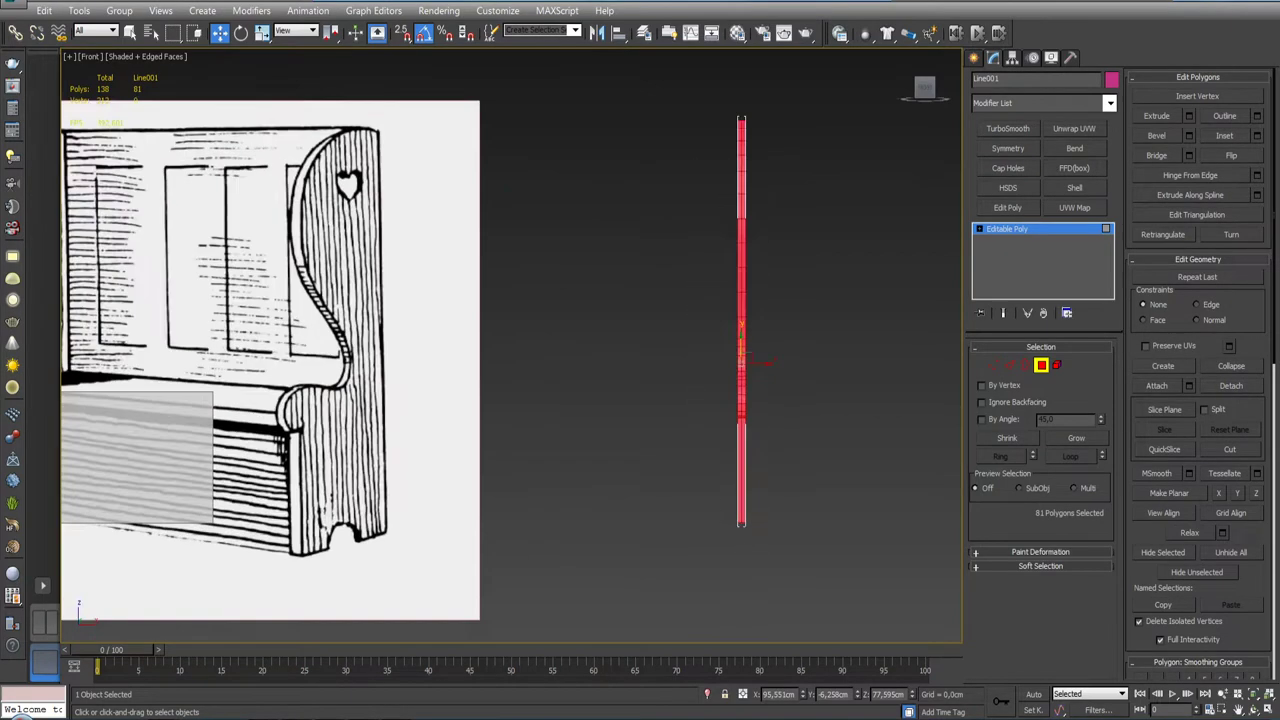
scroll(753, 365, up, 5)
scroll(753, 365, down, 3)
scroll(753, 365, down, 2)
Step: Box-select one half of the strip's polygons and delete them, leaving 97
mouse_move(948, 366)
middle_down()
mouse_move(780, 431)
mouse_move(760, 494)
middle_up()
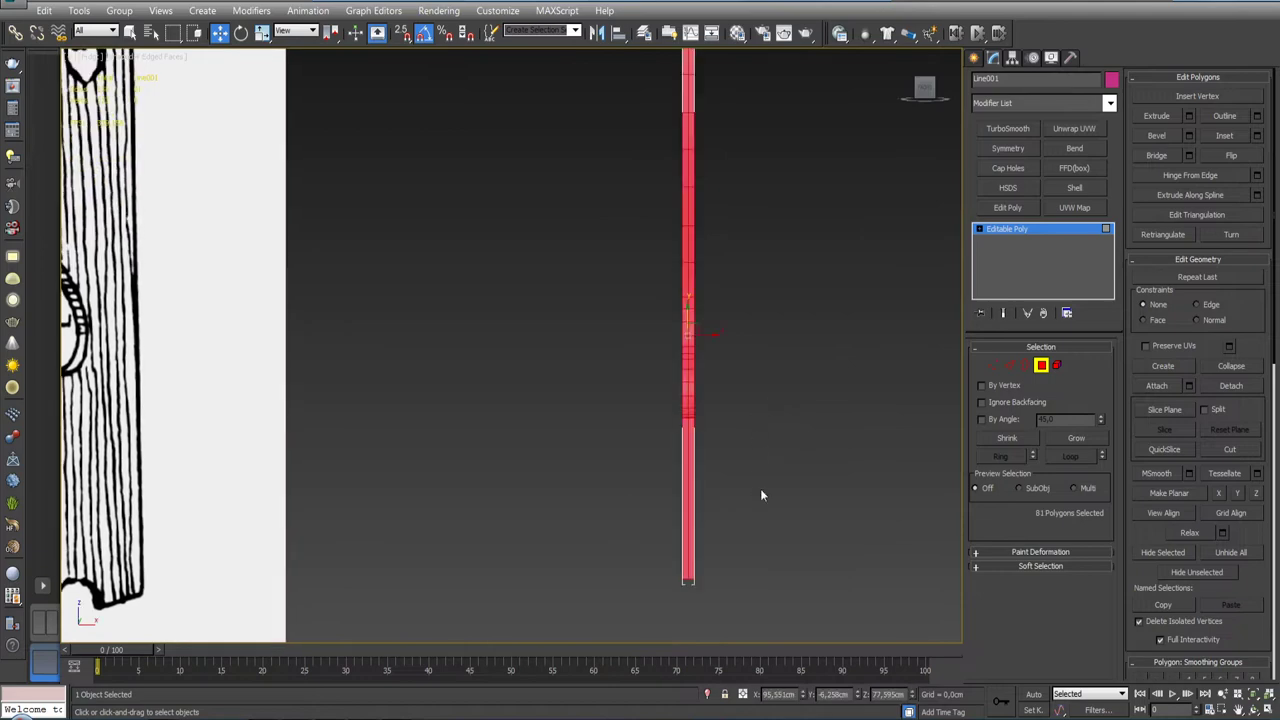
scroll(697, 533, down, 2)
scroll(634, 209, down, 2)
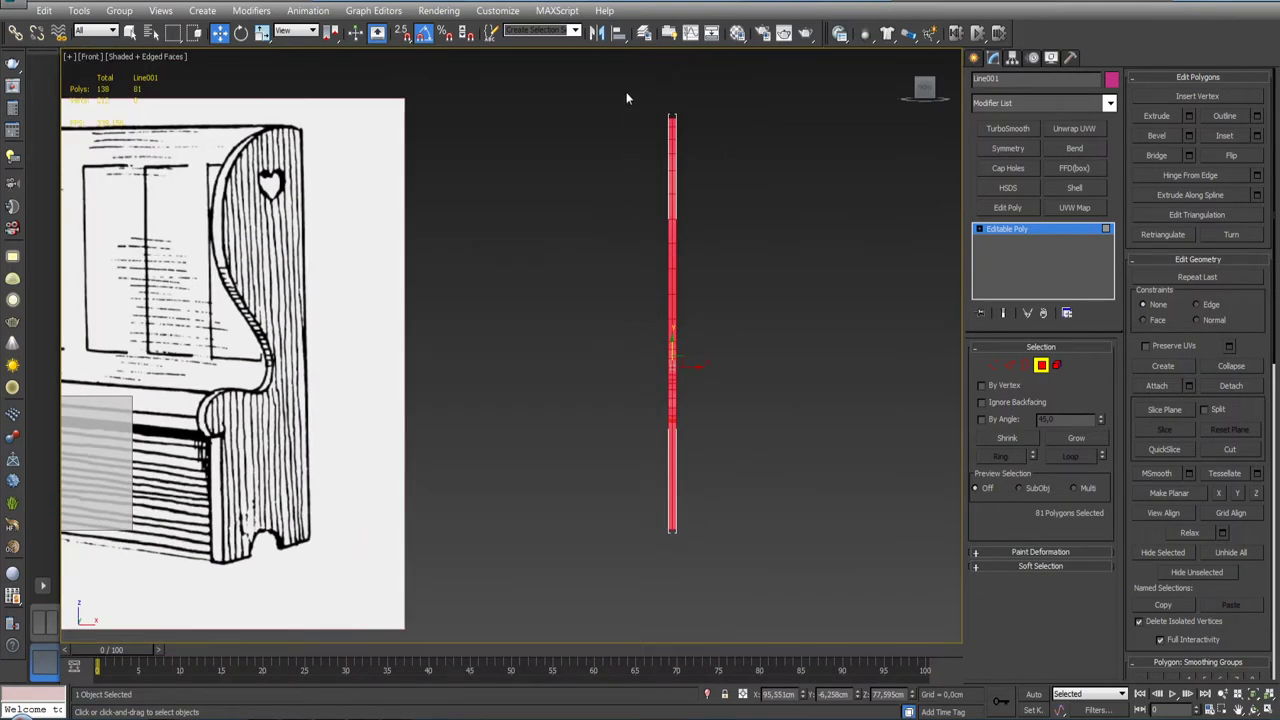
drag(662, 285, 671, 546)
key(Delete)
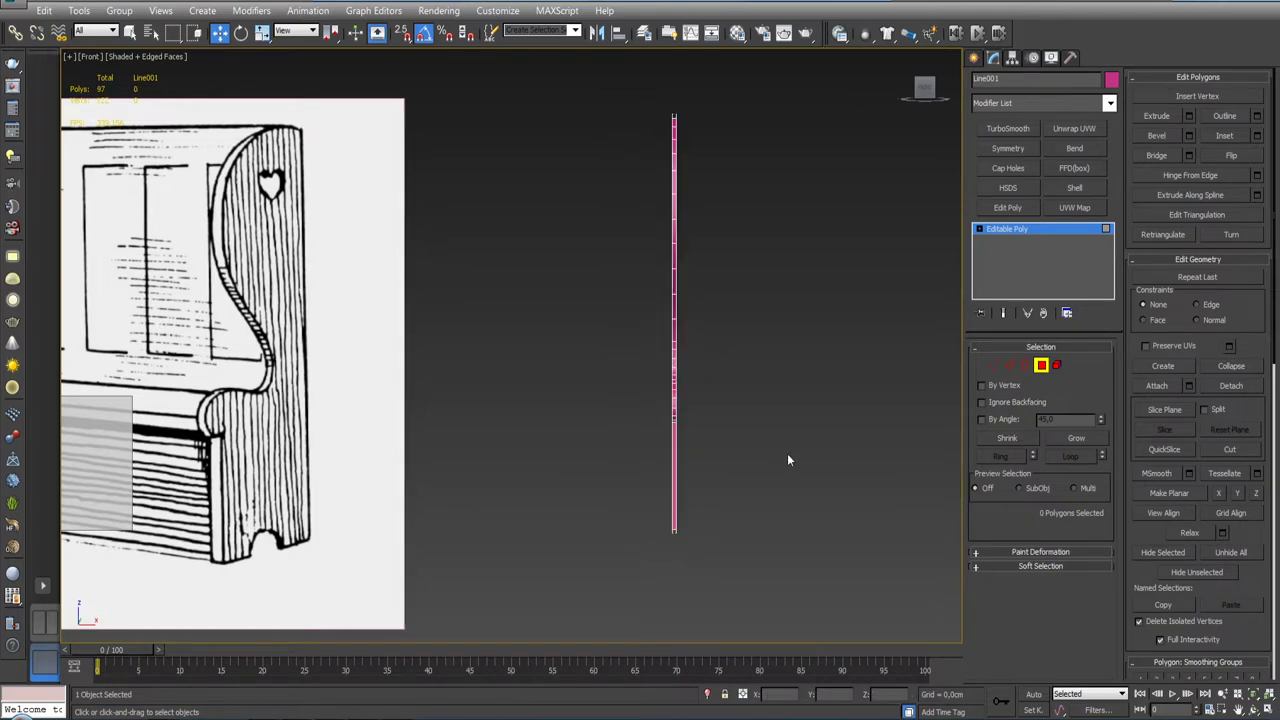
Step: Leave sub-object mode, set the side panel's object colour from pink to green, then deselect it
click(1041, 366)
alt+middle_drag(720, 400, 800, 420)
click(1111, 80)
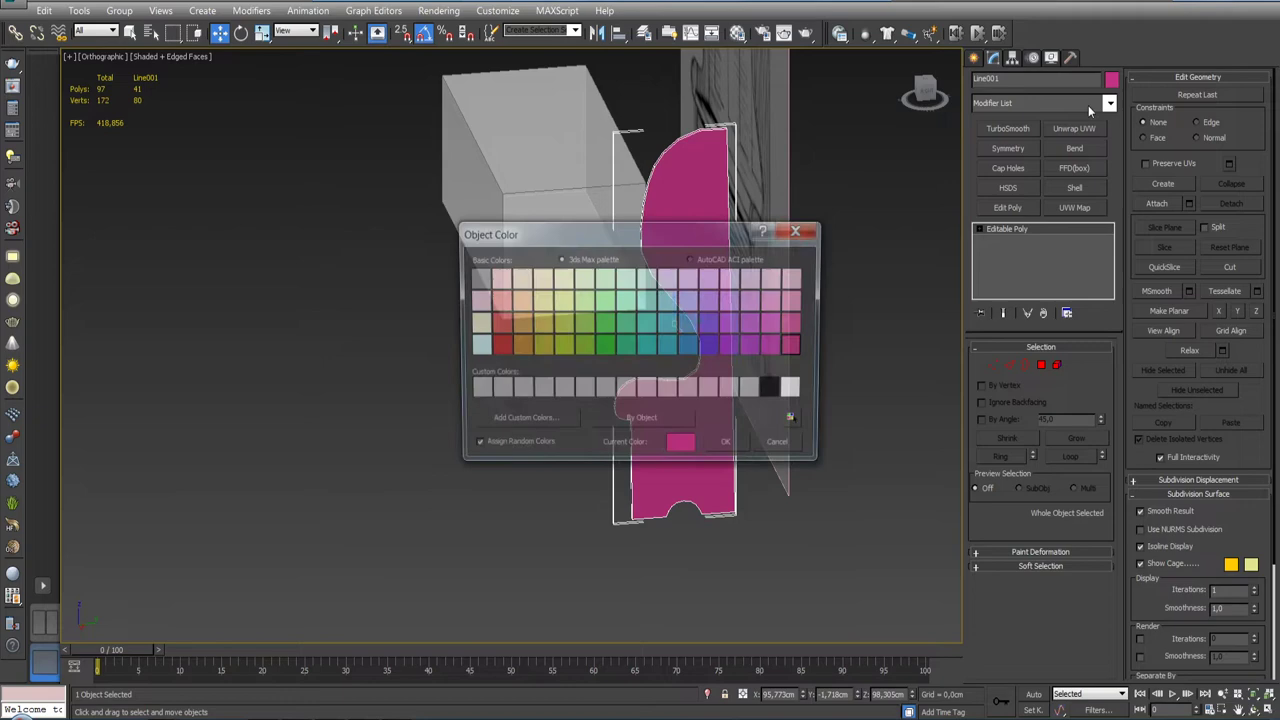
click(622, 329)
click(729, 447)
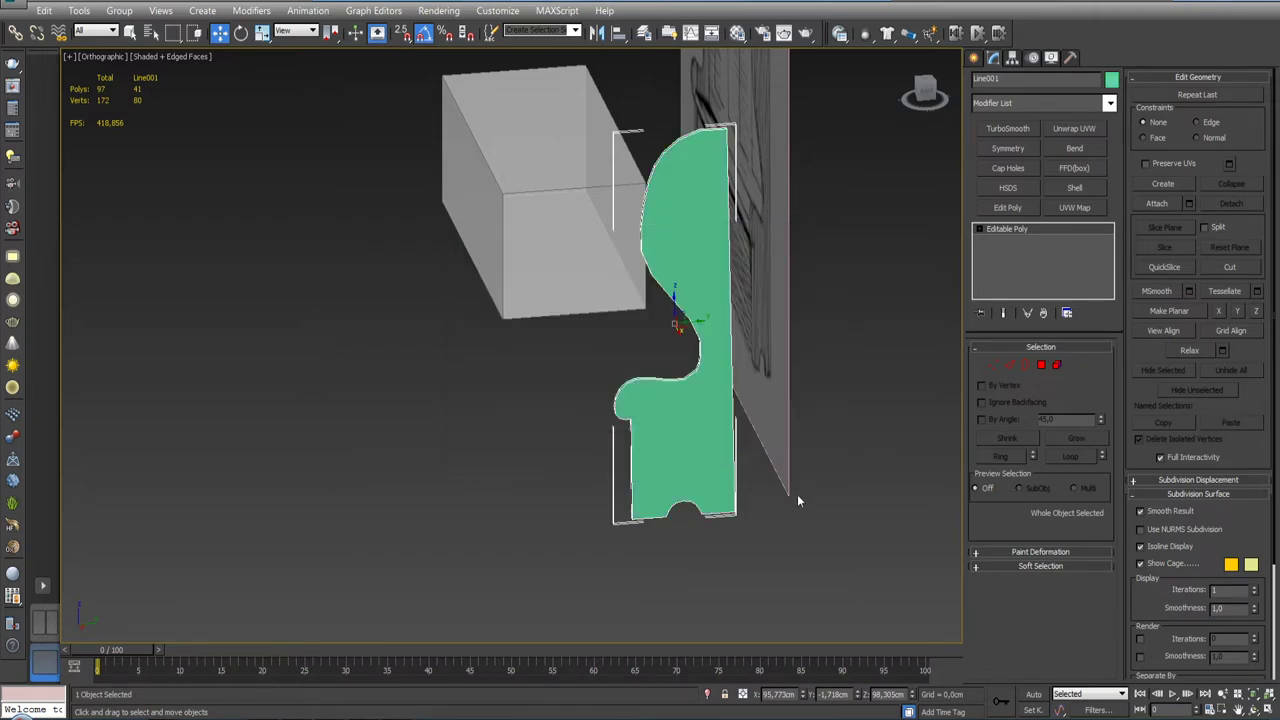
click(800, 490)
mouse_move(806, 490)
alt+middle_down()
mouse_move(834, 449)
mouse_move(820, 463)
mouse_move(738, 401)
mouse_move(820, 397)
mouse_move(791, 413)
mouse_move(657, 386)
mouse_move(651, 334)
mouse_move(640, 417)
mouse_move(657, 411)
mouse_move(652, 375)
mouse_move(680, 372)
alt+middle_up()
scroll(820, 463, up, 5)
Step: In Vertex mode on the green panel, connect an upper-edge vertex to the bottom arch
click(722, 399)
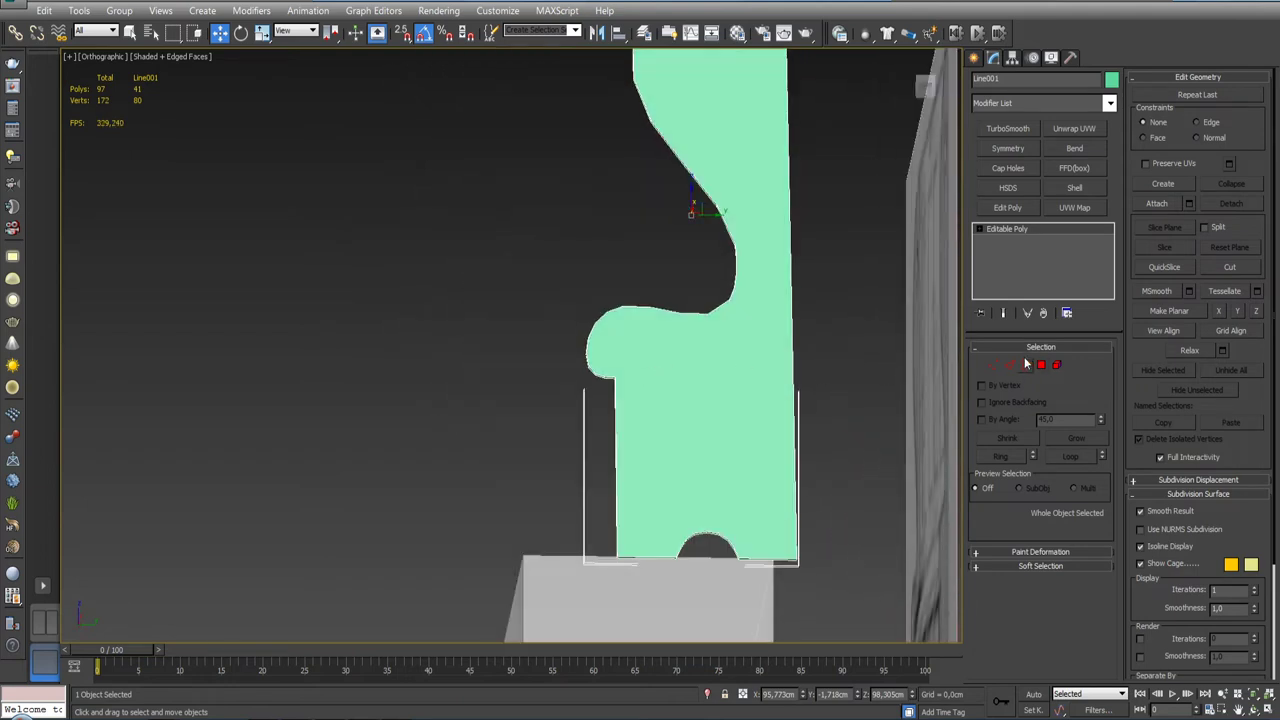
click(992, 365)
mouse_move(754, 426)
alt+middle_down()
mouse_move(725, 443)
mouse_move(726, 375)
alt+middle_up()
scroll(726, 375, up, 2)
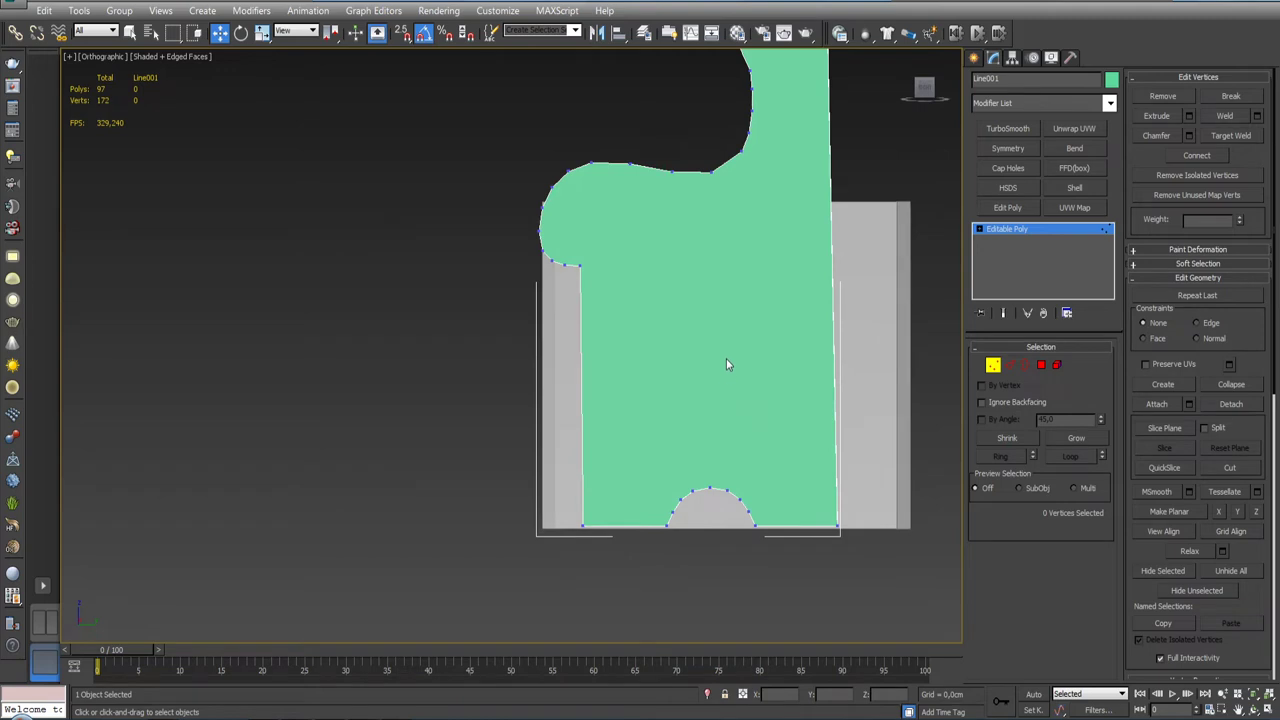
mouse_move(716, 183)
alt+middle_down()
mouse_move(724, 288)
mouse_move(720, 275)
alt+middle_up()
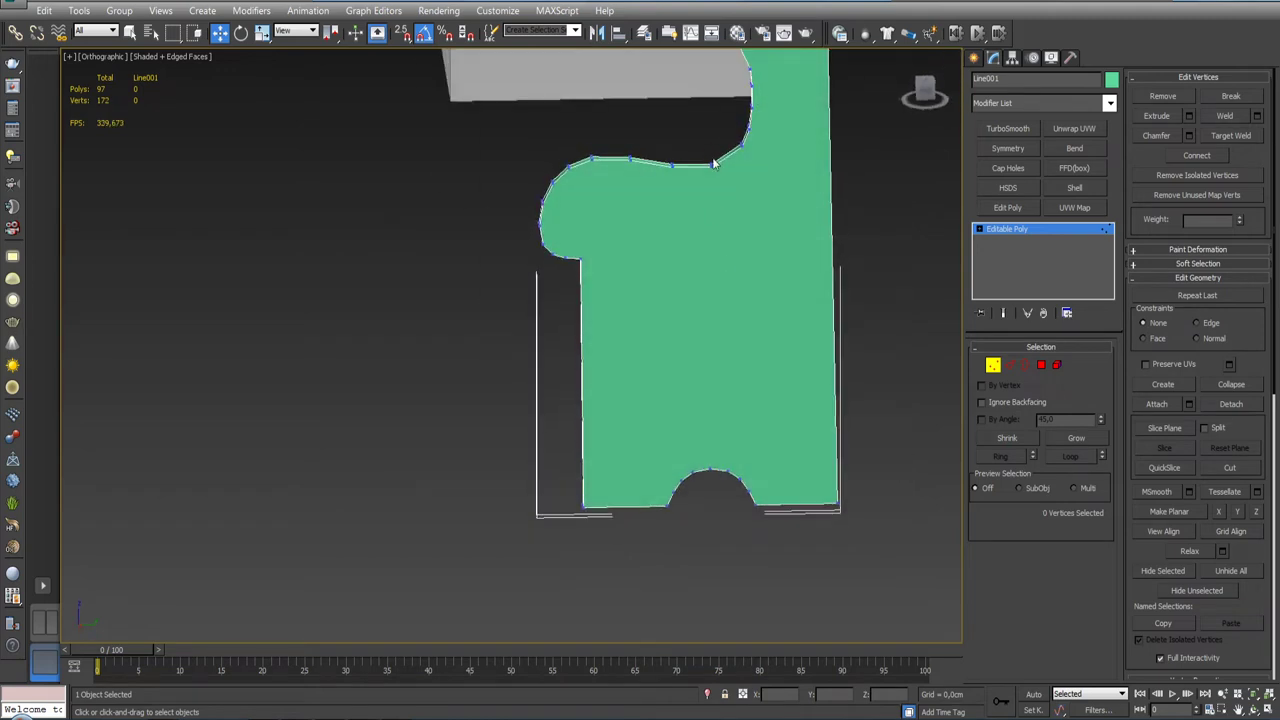
click(712, 169)
mouse_move(712, 169)
alt+middle_down()
mouse_move(716, 437)
mouse_move(711, 351)
mouse_move(709, 414)
alt+middle_up()
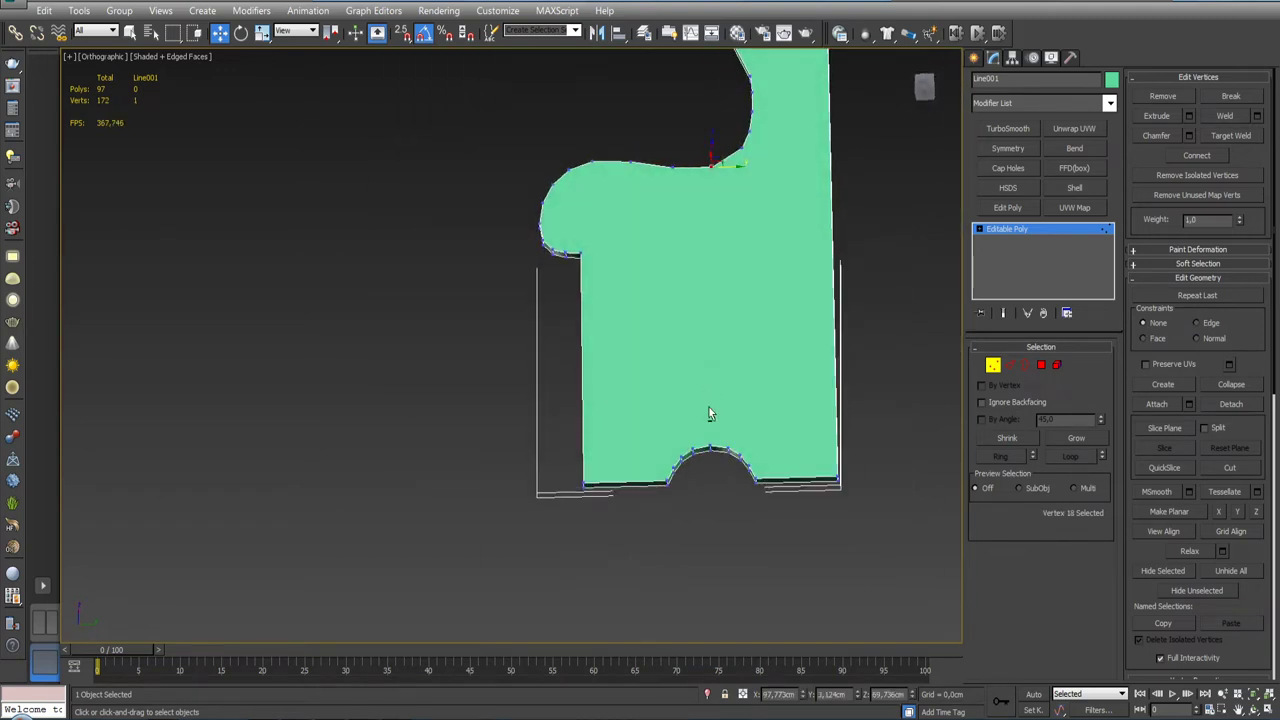
ctrl+click(710, 447)
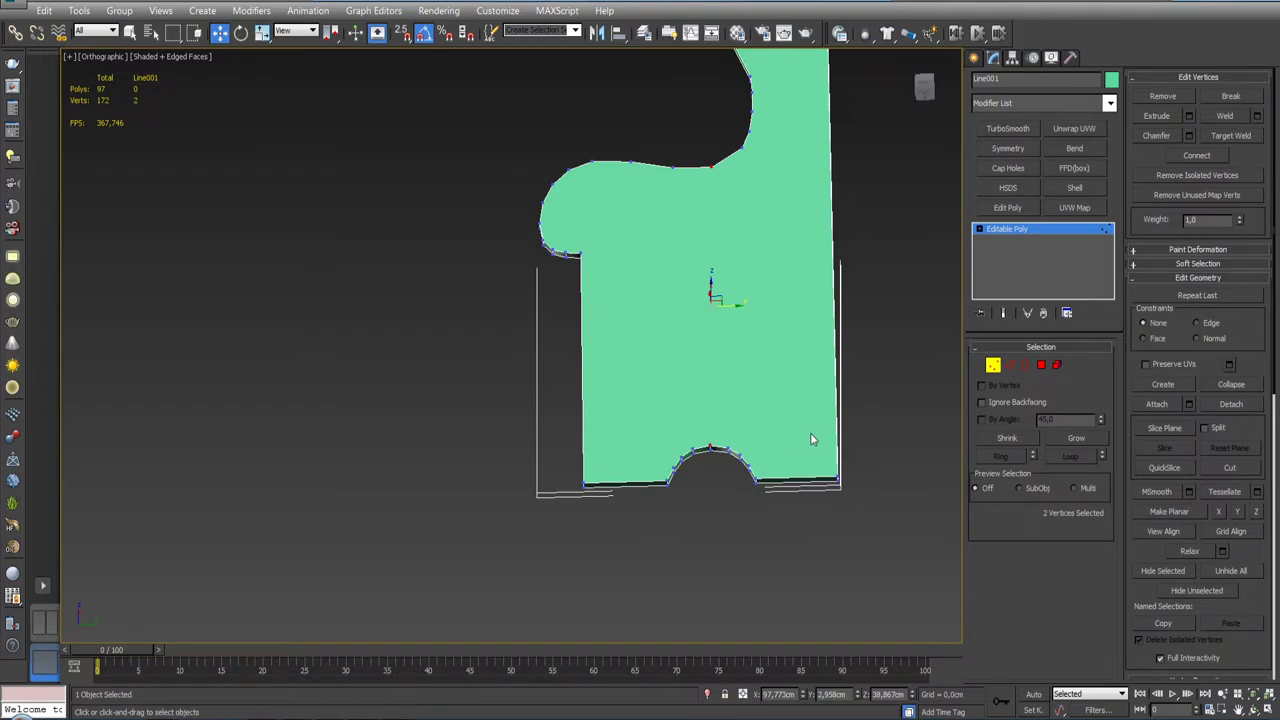
click(1196, 155)
Step: Connect two more upper-edge vertices to bottom-arch vertices, one with a diagonal edge
alt+middle_drag(754, 353, 760, 420)
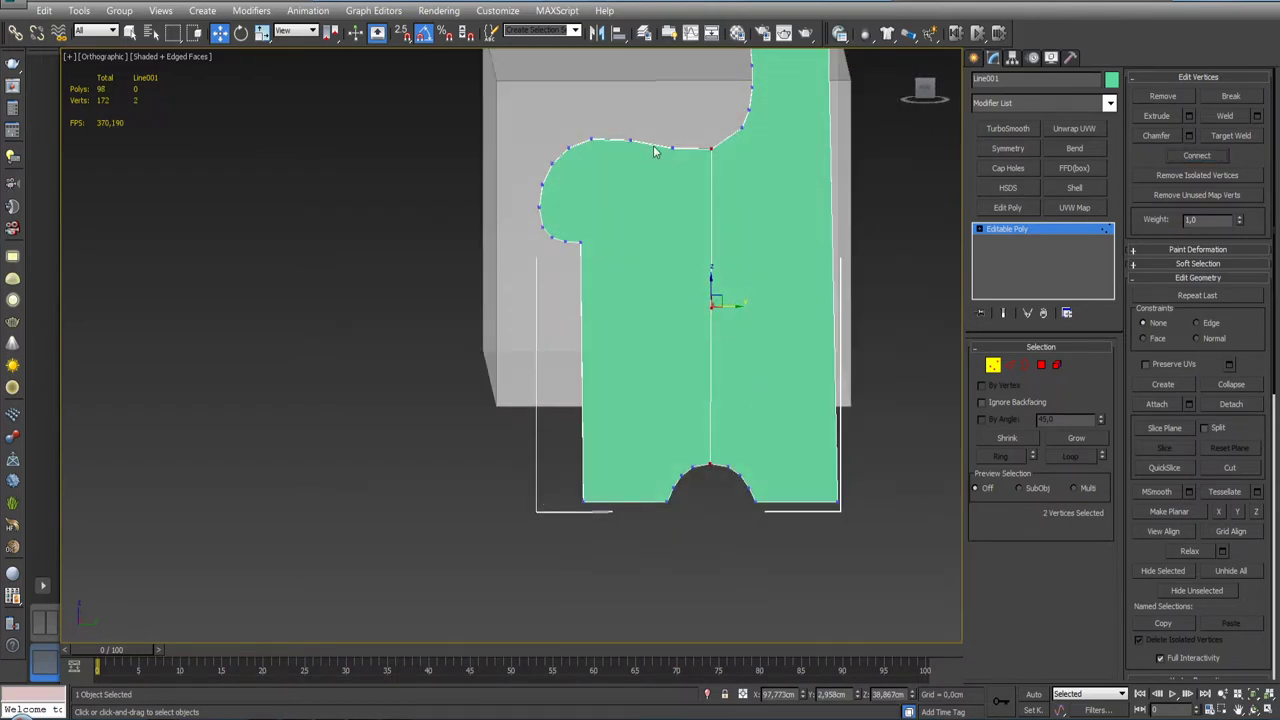
click(672, 148)
ctrl+click(691, 467)
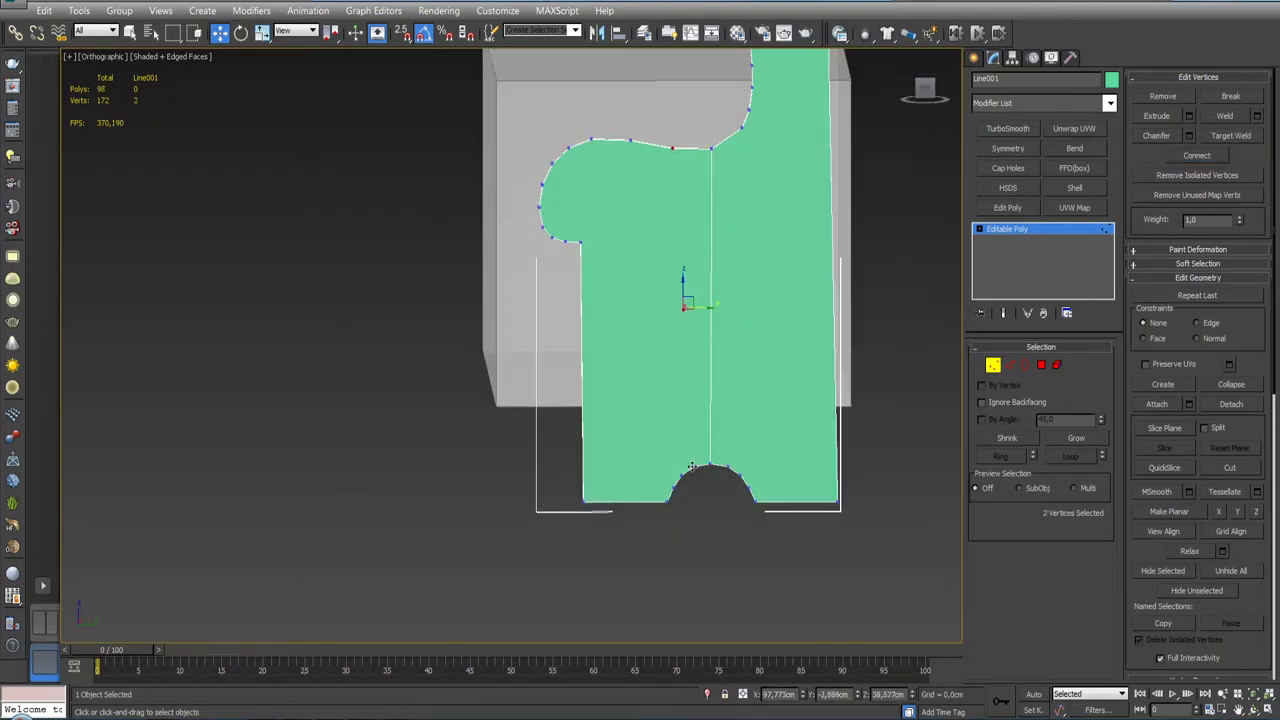
click(1201, 160)
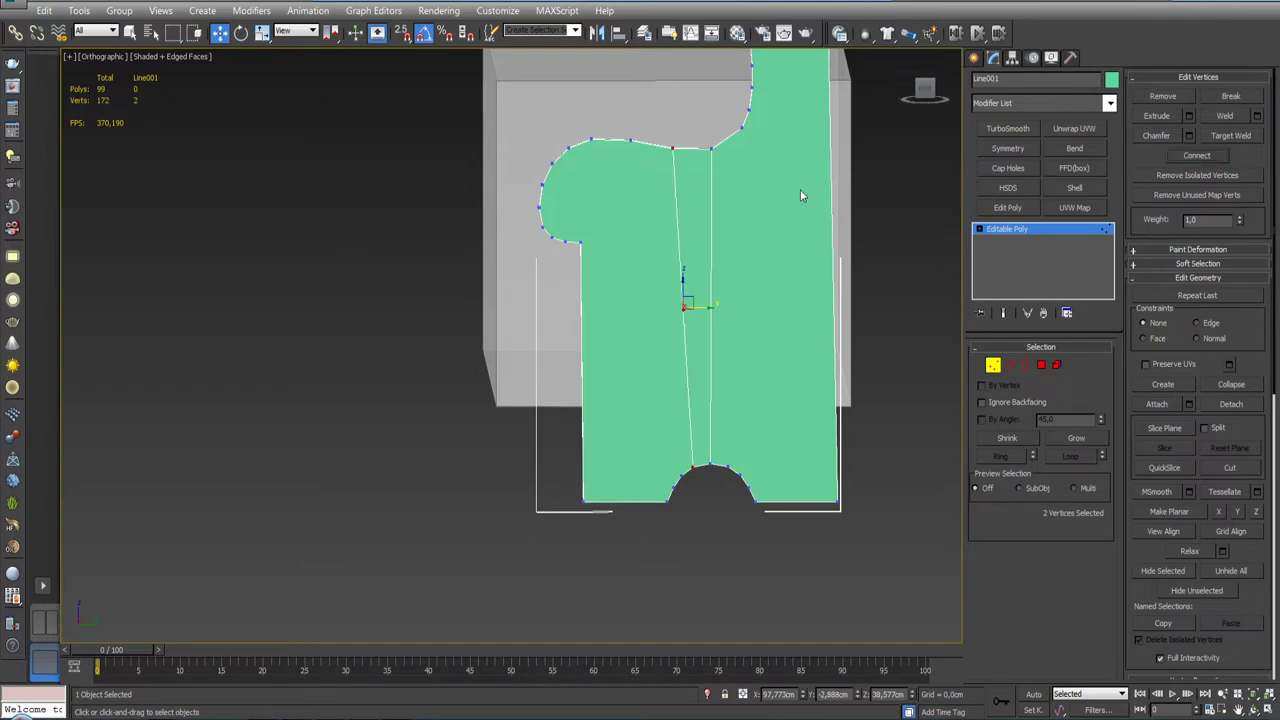
click(742, 130)
alt+middle_drag(757, 446, 752, 430)
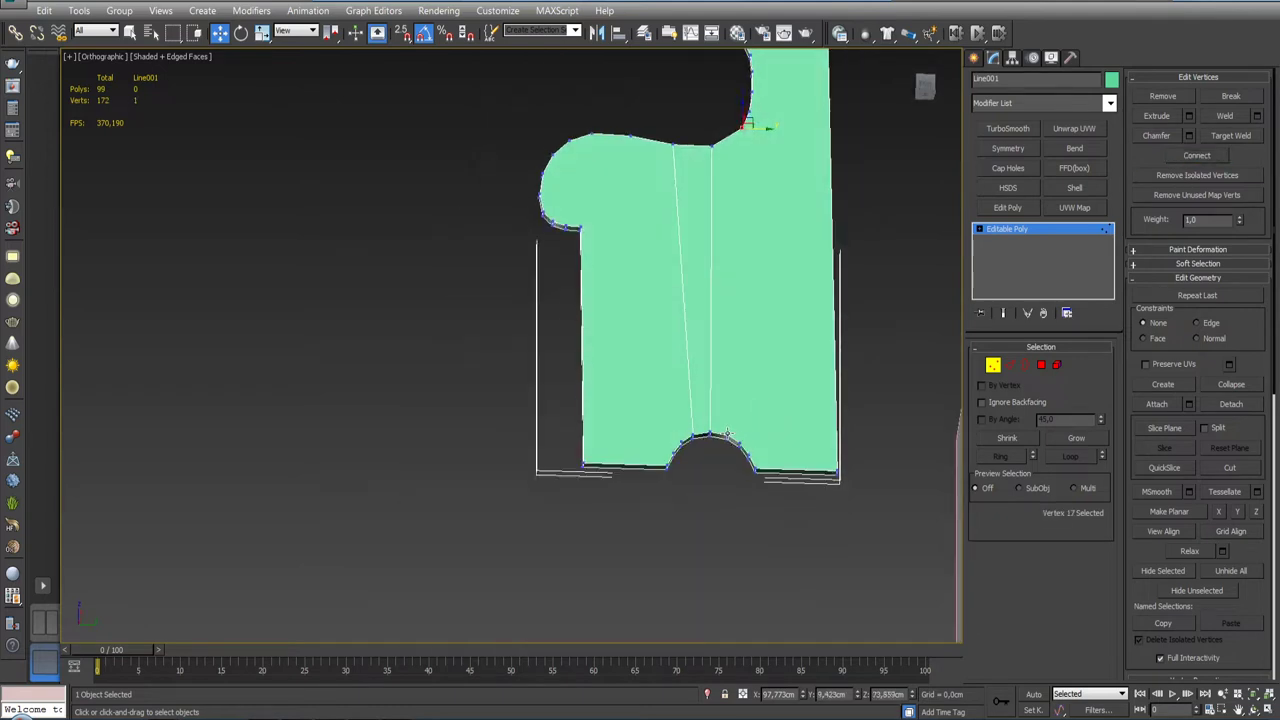
ctrl+click(727, 434)
click(1192, 155)
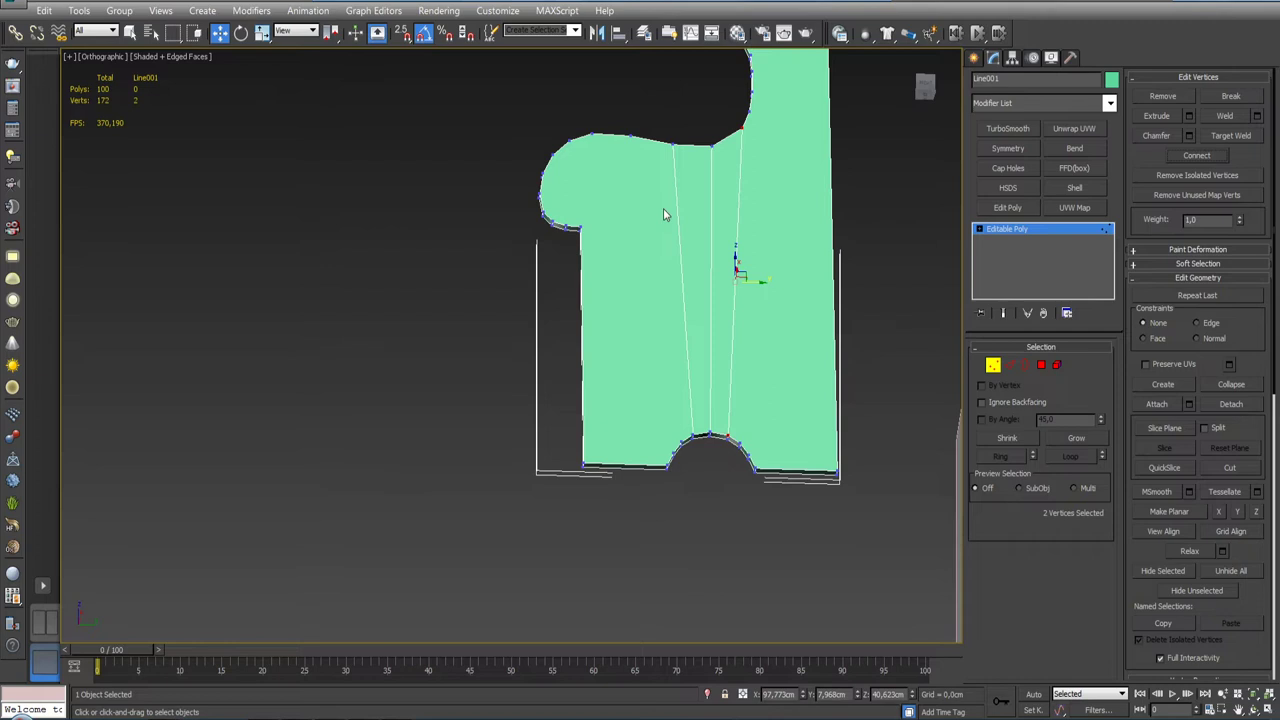
Step: Add further edges joining upper-edge vertices to matching bottom vertices
click(629, 134)
ctrl+click(684, 436)
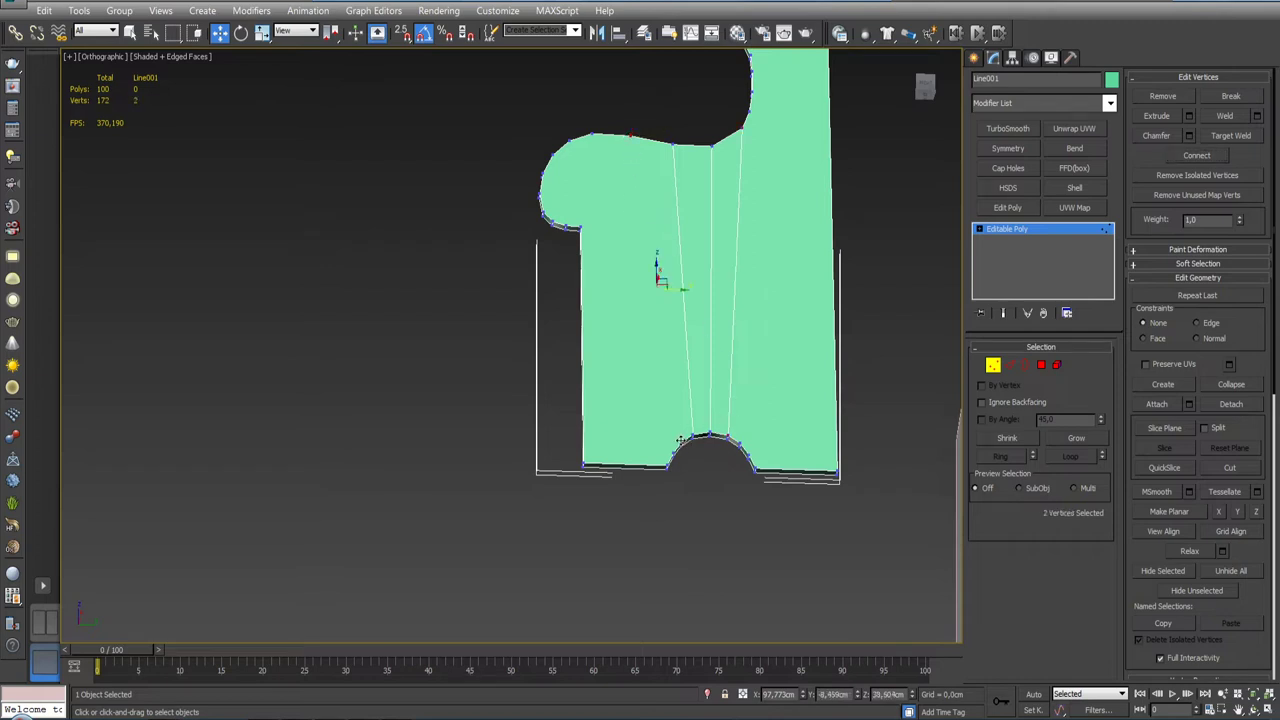
click(1192, 156)
click(592, 137)
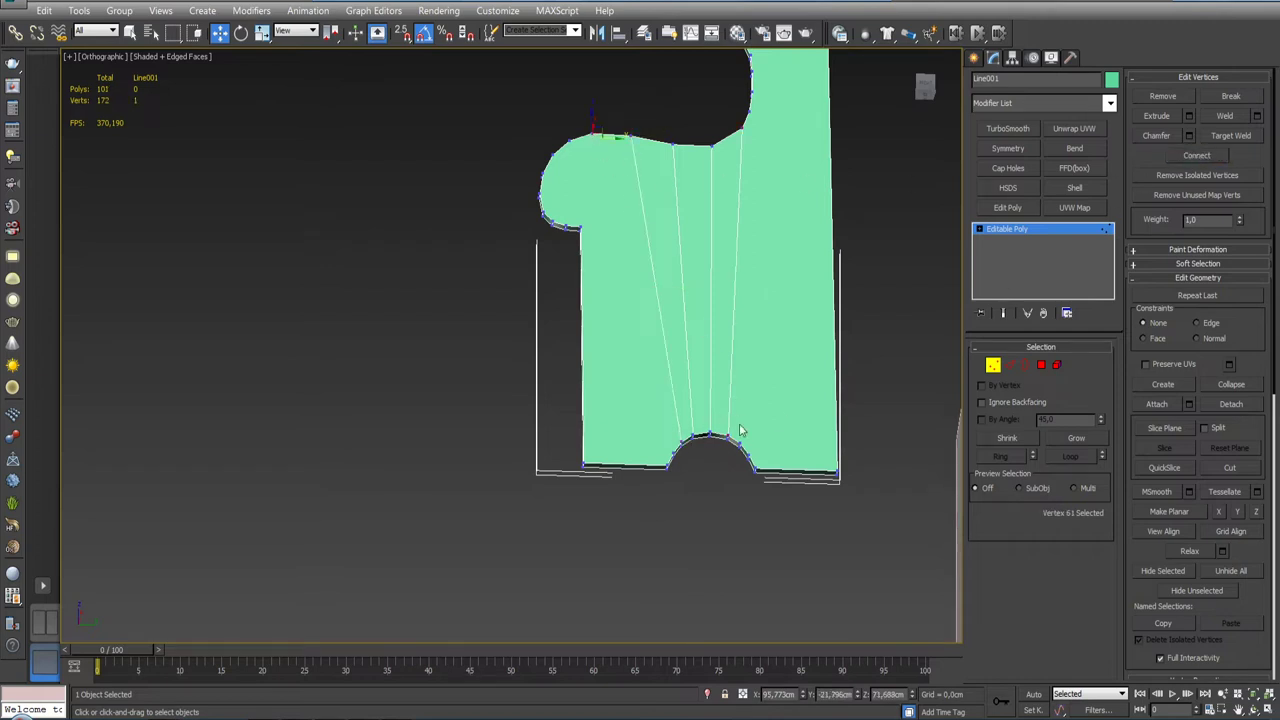
ctrl+click(673, 452)
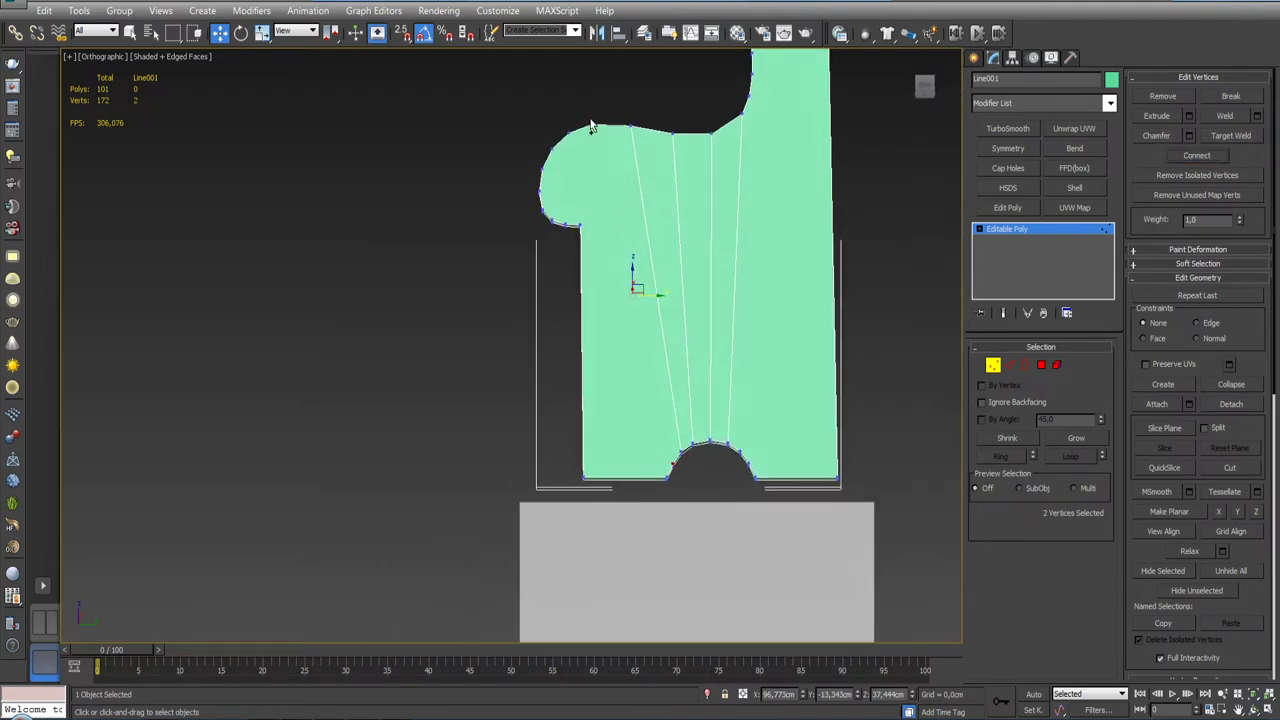
ctrl+click(589, 124)
click(1190, 158)
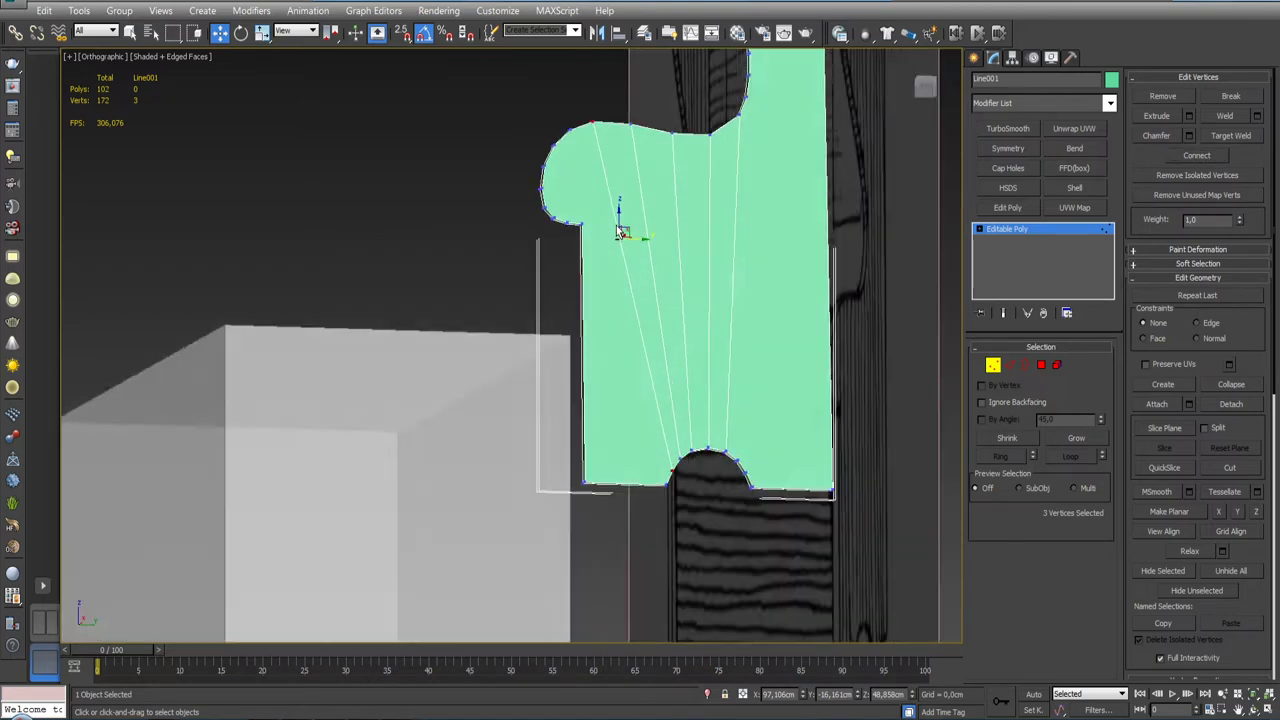
Step: Connect a vertex on the rounded shoulder to a lower vertex with a new edge
alt+middle_drag(614, 243, 610, 254)
scroll(557, 183, up, 3)
scroll(557, 183, up, 2)
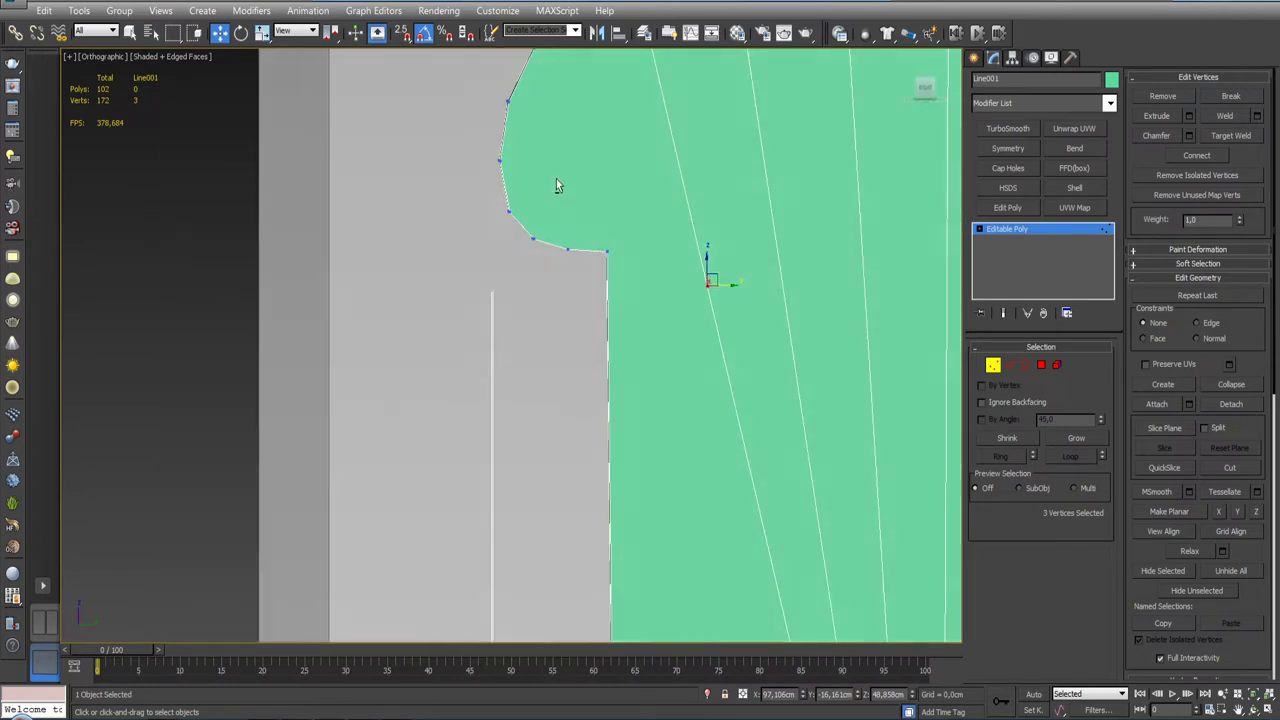
scroll(557, 183, up, 2)
scroll(578, 272, down, 2)
scroll(578, 272, down, 2)
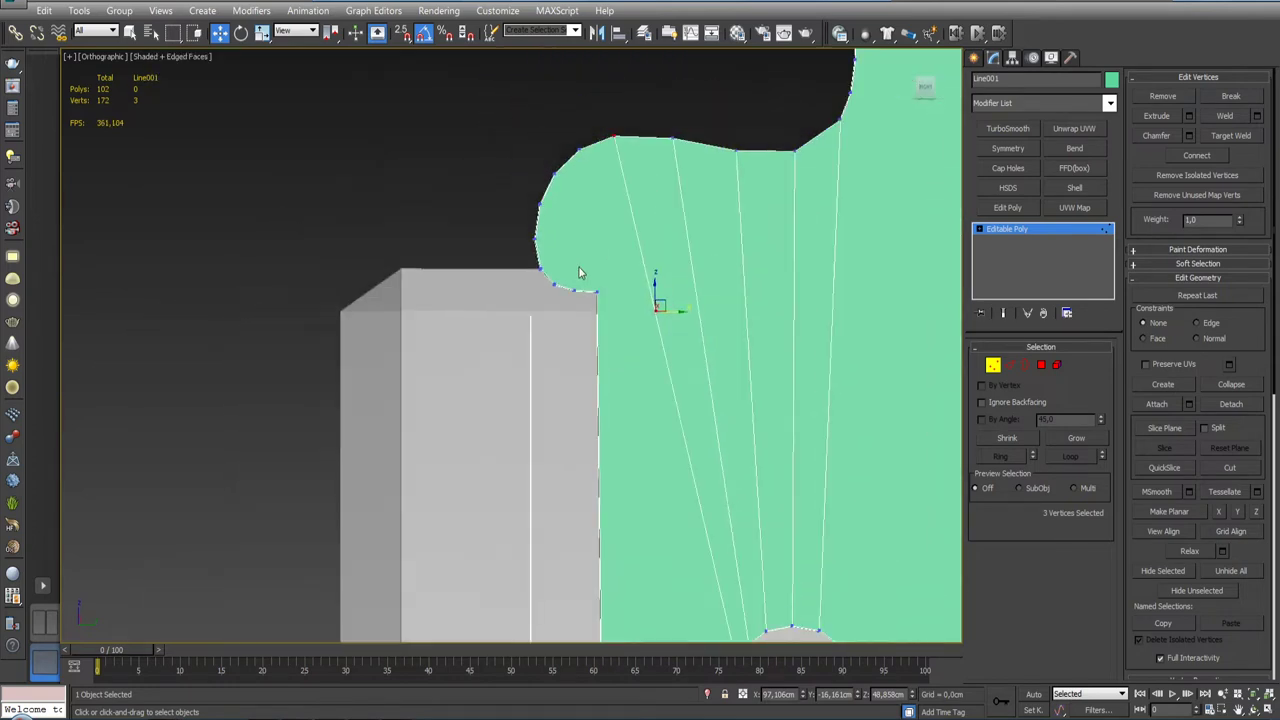
click(580, 150)
ctrl+click(604, 293)
click(1188, 155)
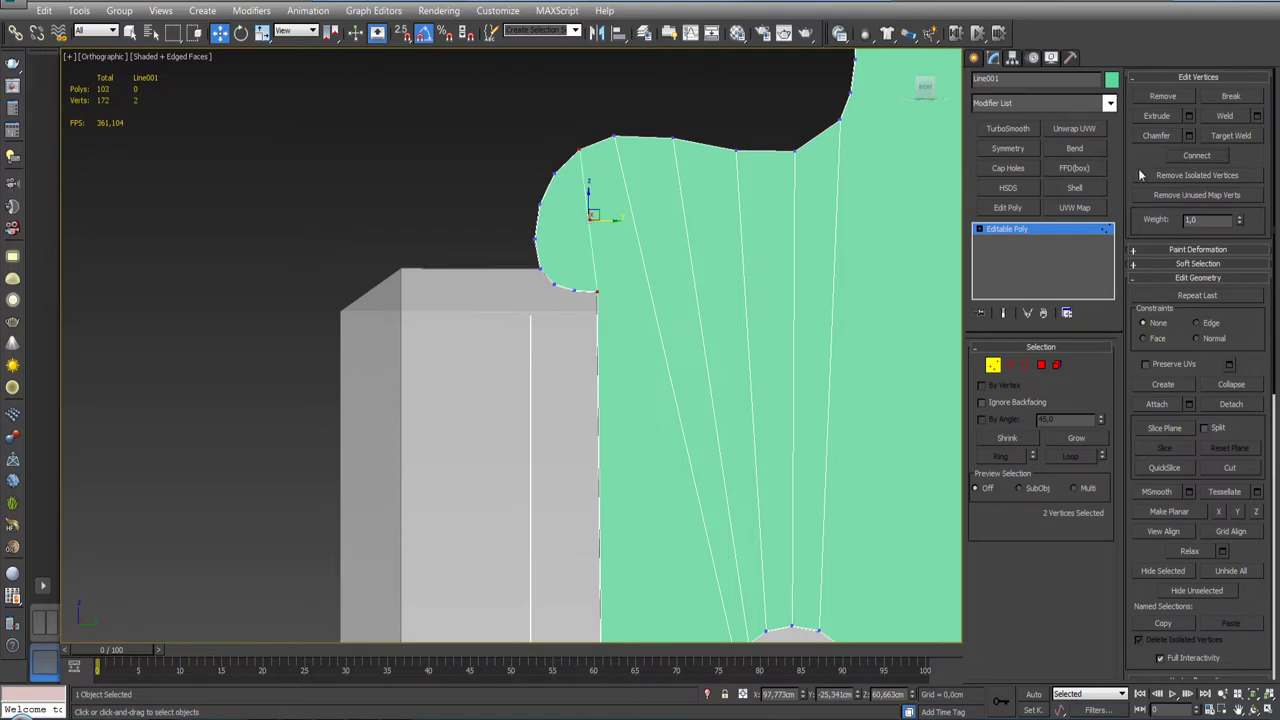
Step: Join the top corner vertex to a lower vertex with an edge
scroll(651, 214, down, 3)
mouse_move(651, 214)
alt+middle_down()
mouse_move(654, 309)
mouse_move(671, 327)
alt+middle_up()
scroll(654, 310, up, 1)
scroll(671, 327, up, 2)
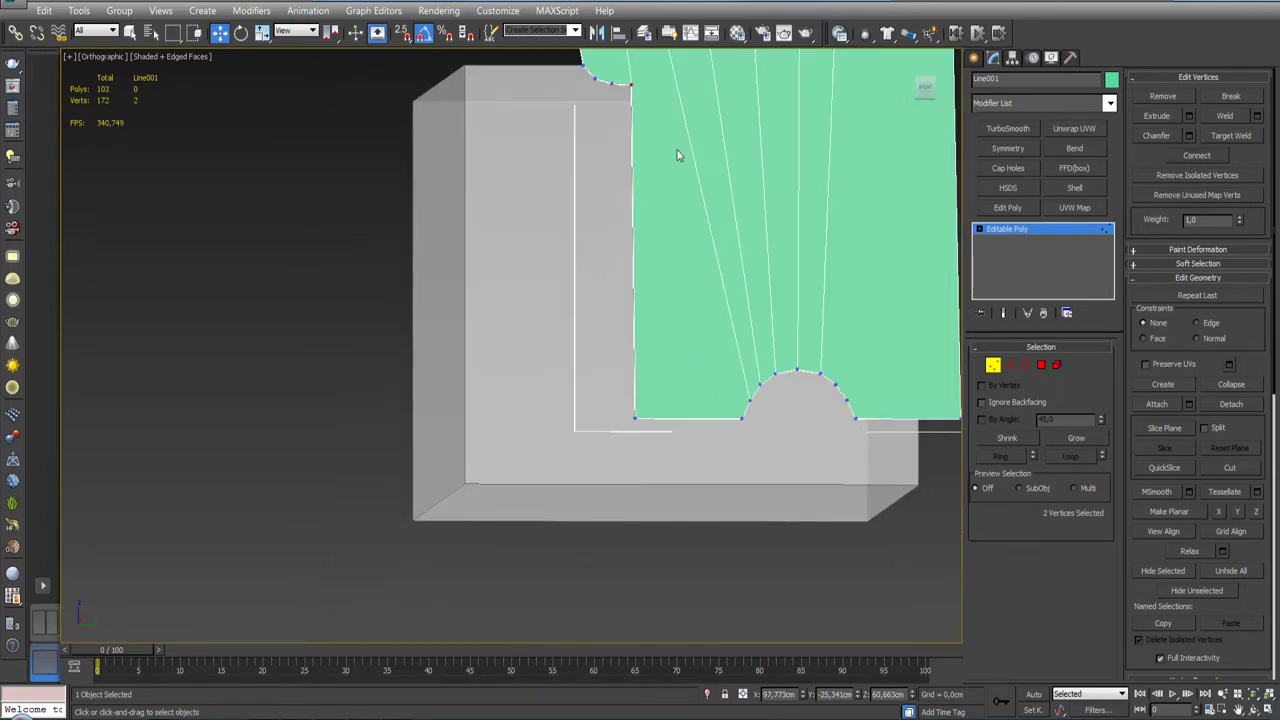
click(631, 82)
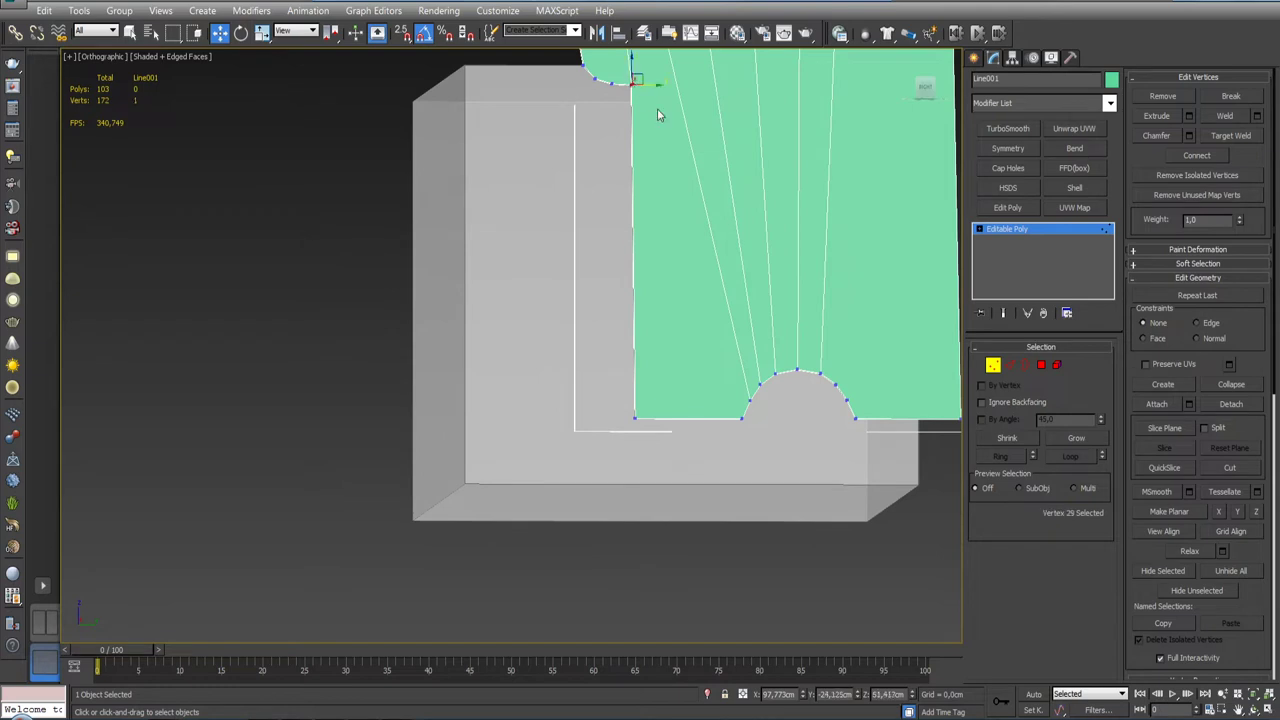
ctrl+click(741, 420)
click(1193, 157)
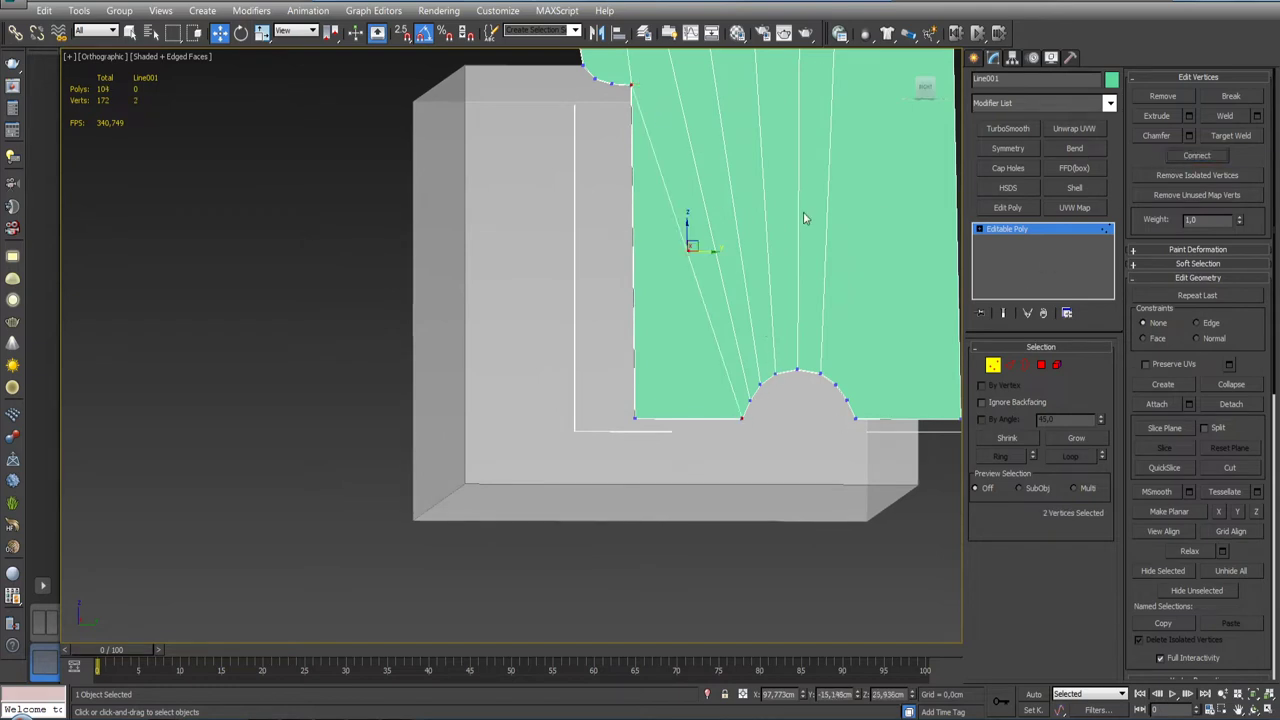
Step: Add two edges across the rounded bulge, from its top-left and left side to its bottom
mouse_move(698, 198)
middle_down()
mouse_move(709, 308)
mouse_move(717, 253)
middle_up()
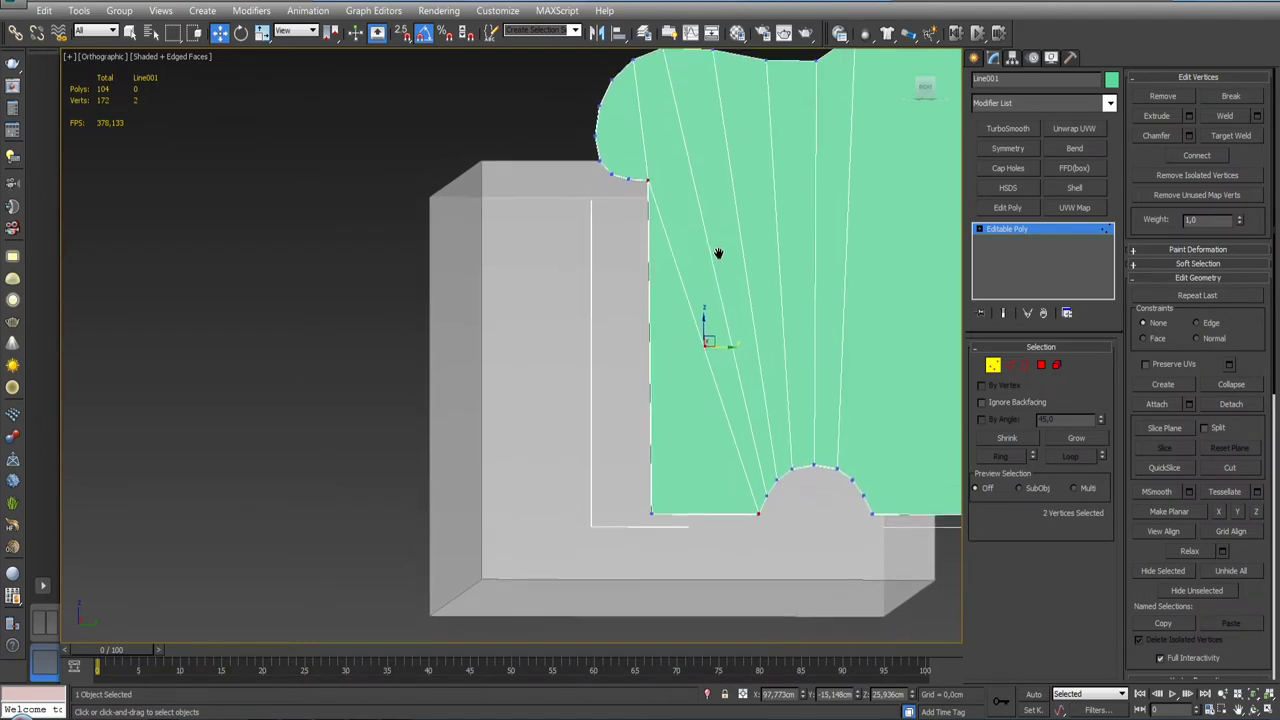
middle_drag(723, 277, 685, 340)
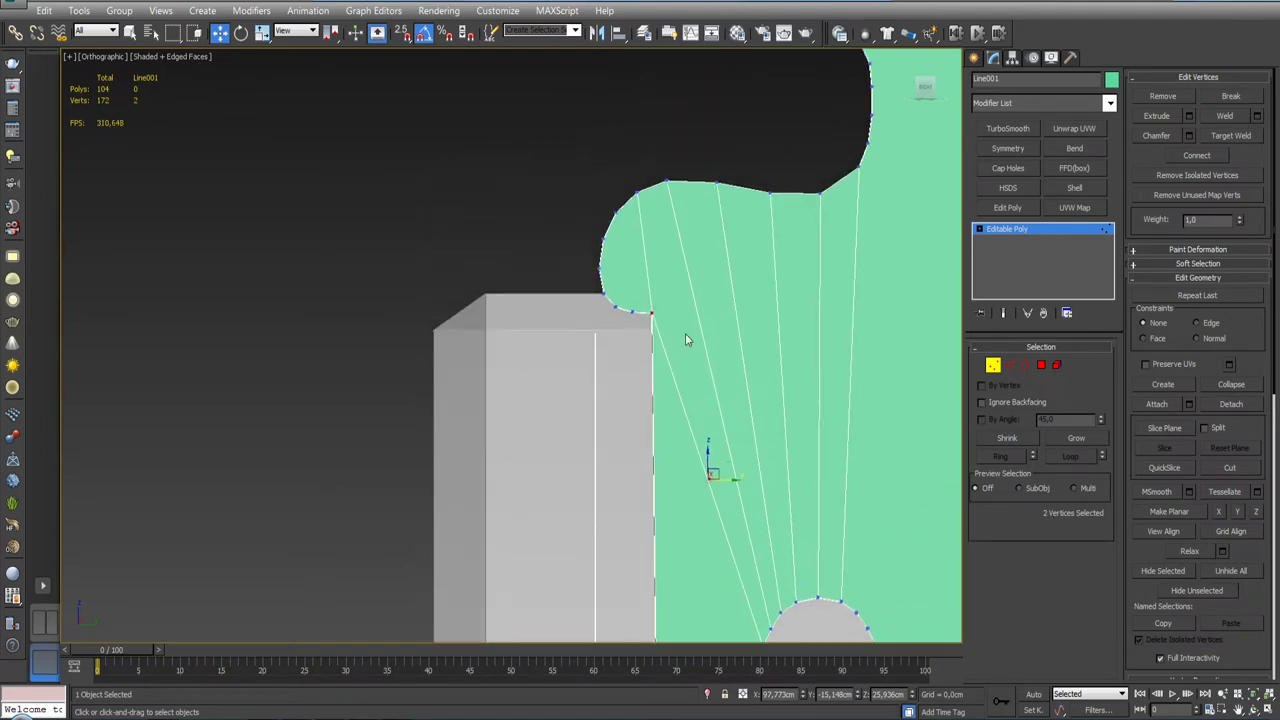
click(616, 215)
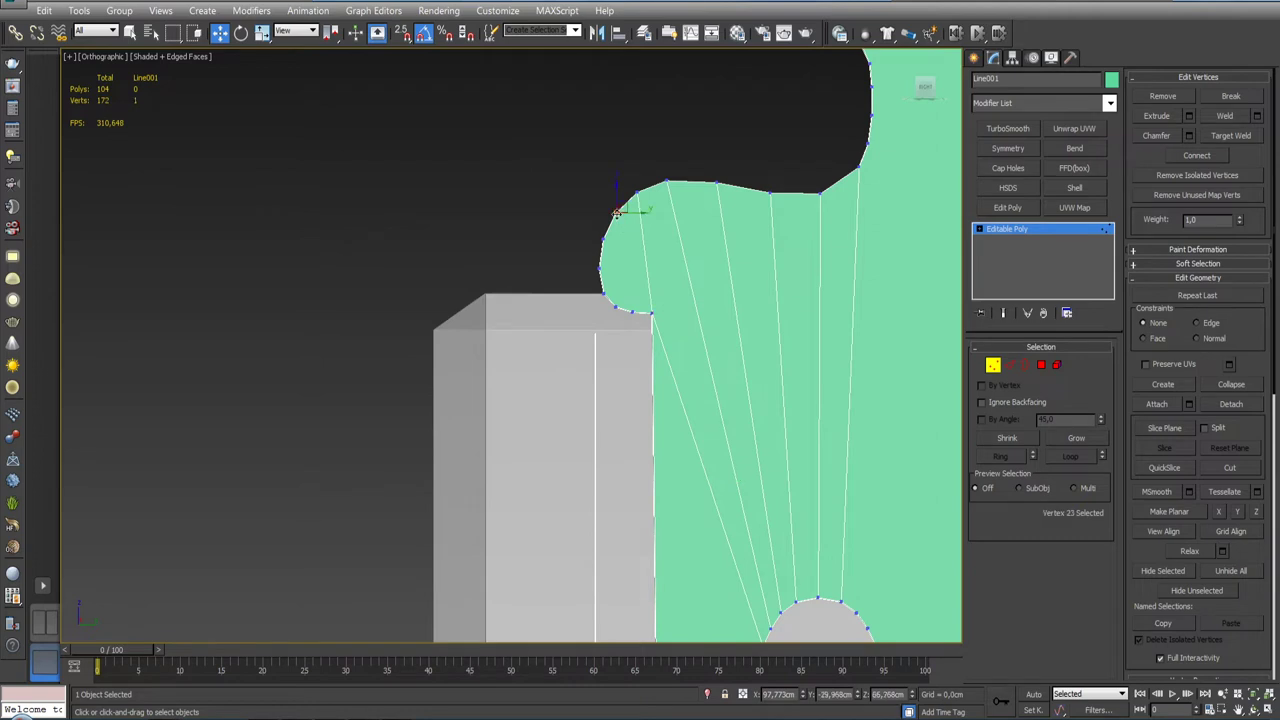
ctrl+click(631, 310)
click(1197, 156)
scroll(689, 236, up, 2)
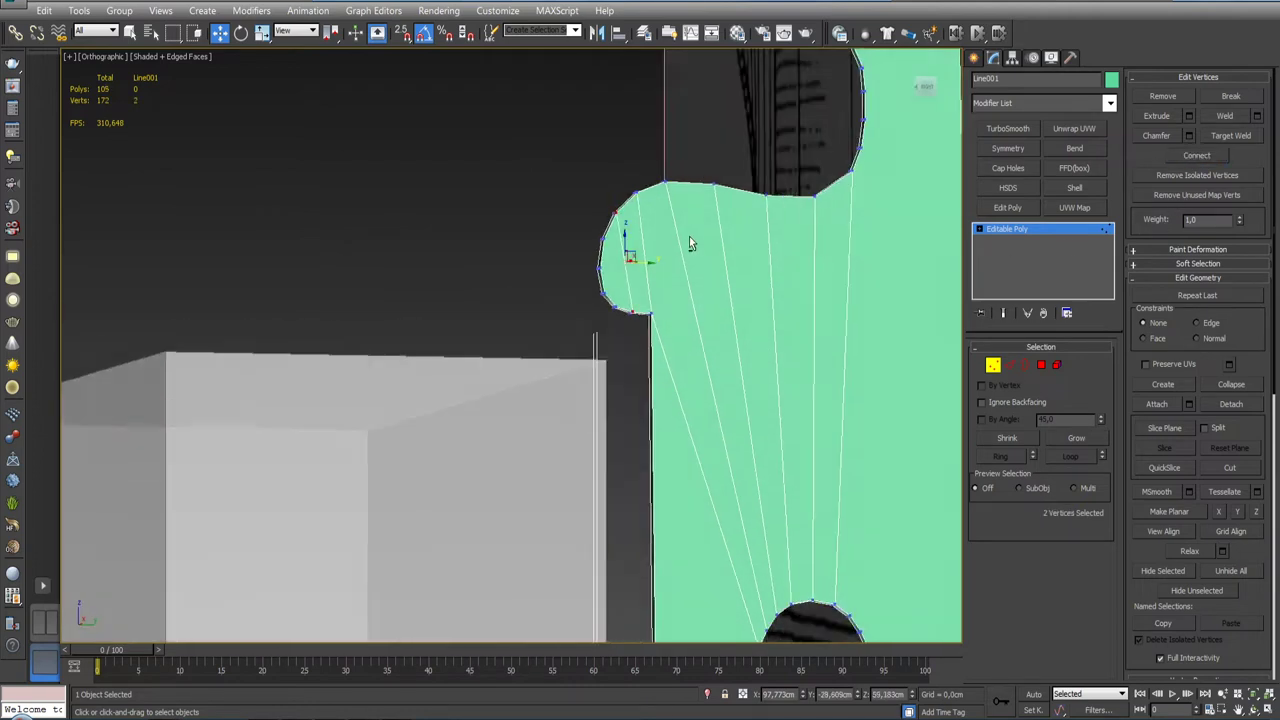
scroll(689, 236, up, 2)
click(571, 243)
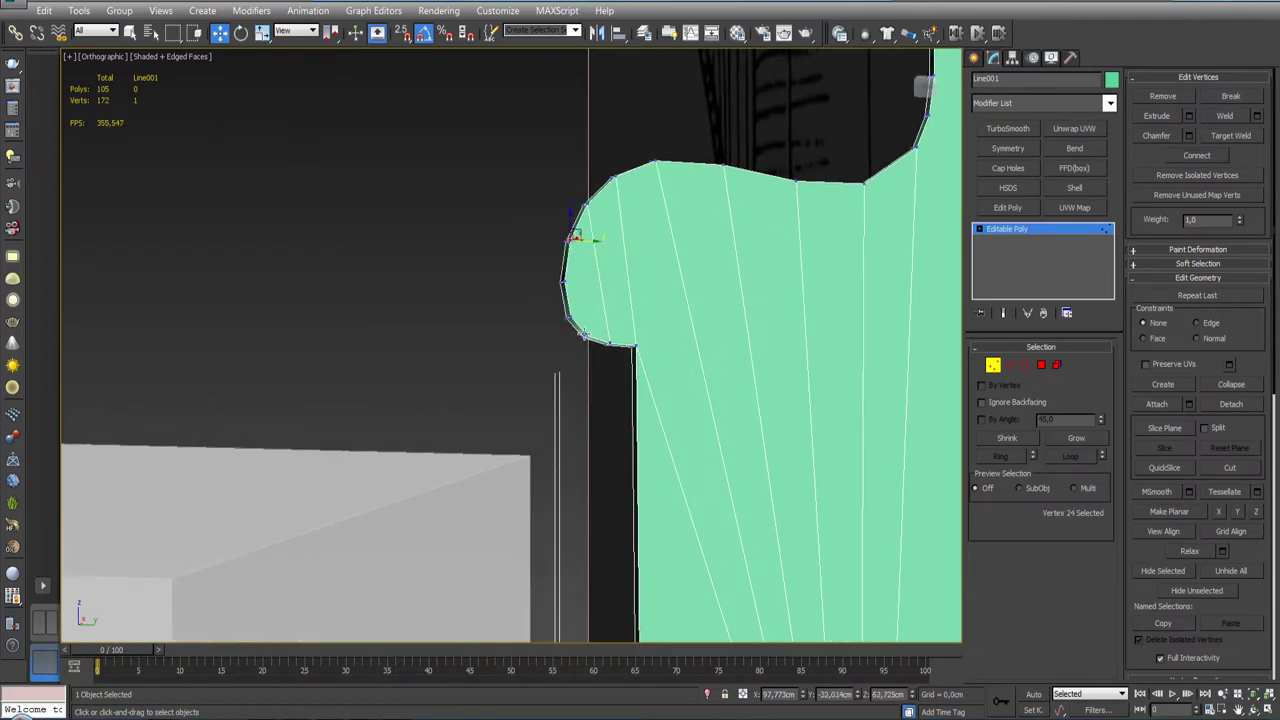
ctrl+click(585, 334)
click(1197, 156)
Step: Connect the vertex where the bulge meets the upright to the bottom arch
scroll(650, 279, down, 4)
middle_drag(650, 279, 600, 440)
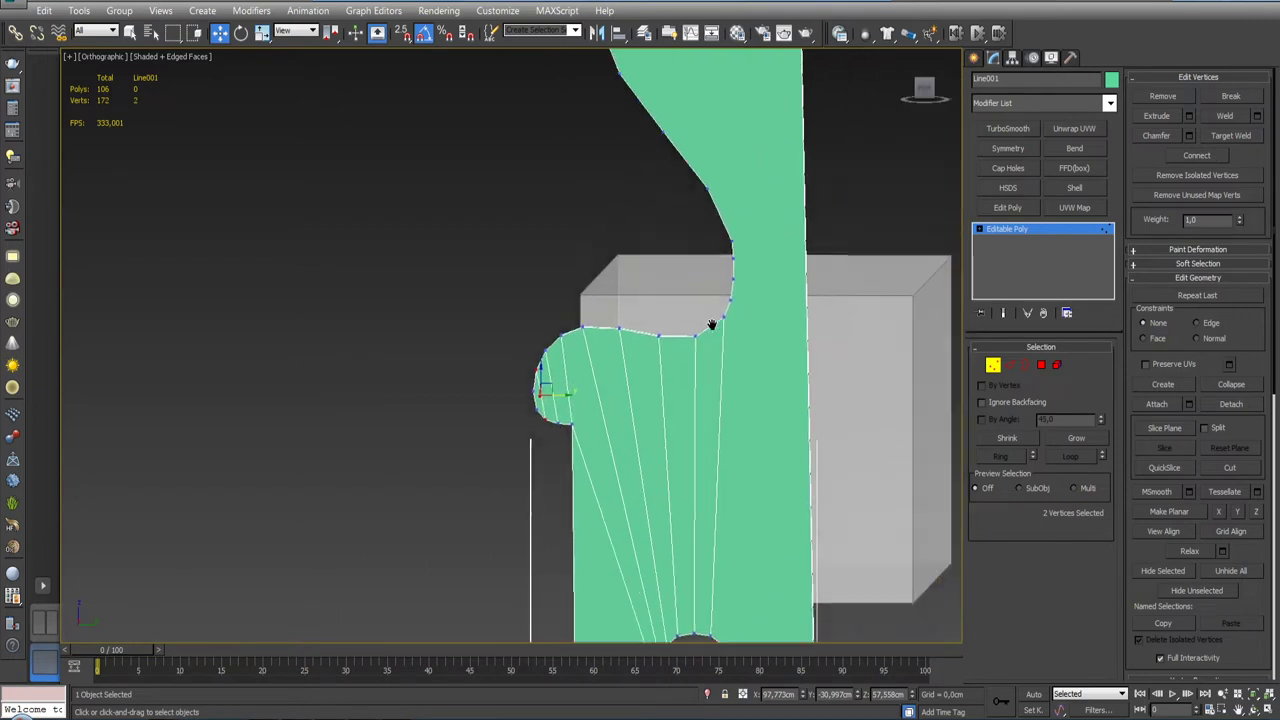
alt+middle_drag(691, 414, 690, 347)
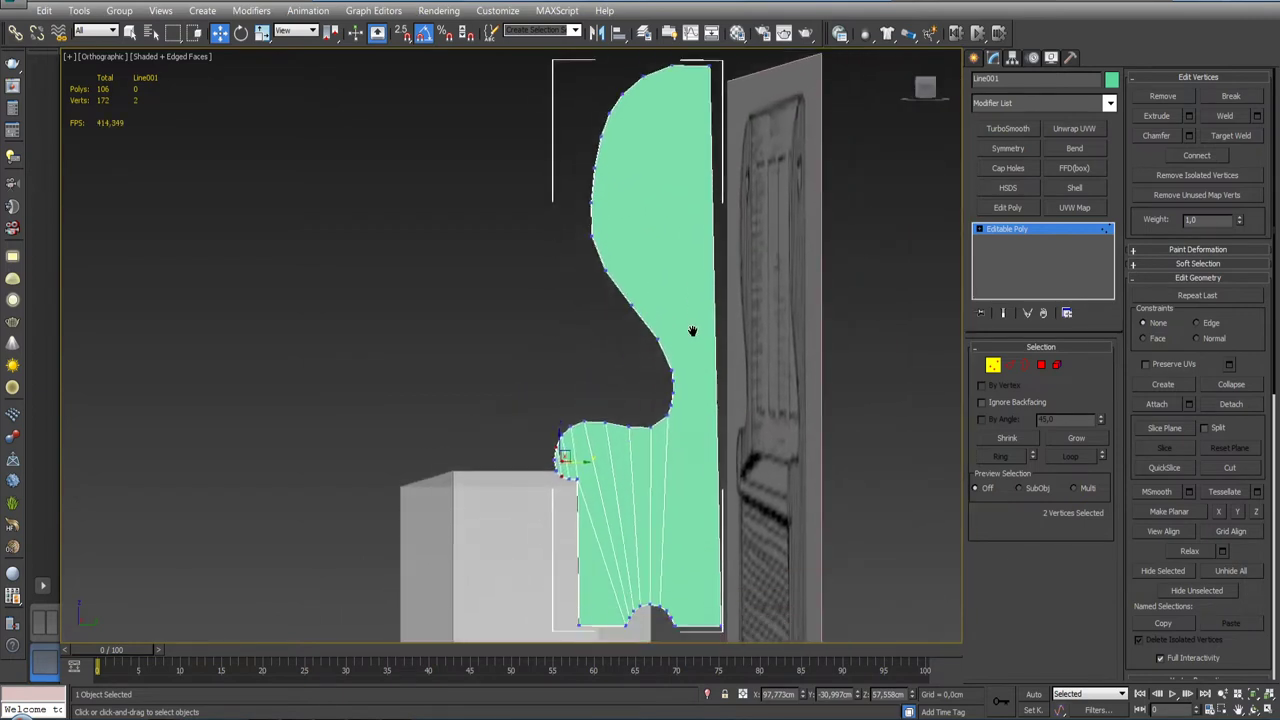
scroll(690, 347, up, 1)
scroll(689, 346, up, 2)
scroll(686, 366, up, 2)
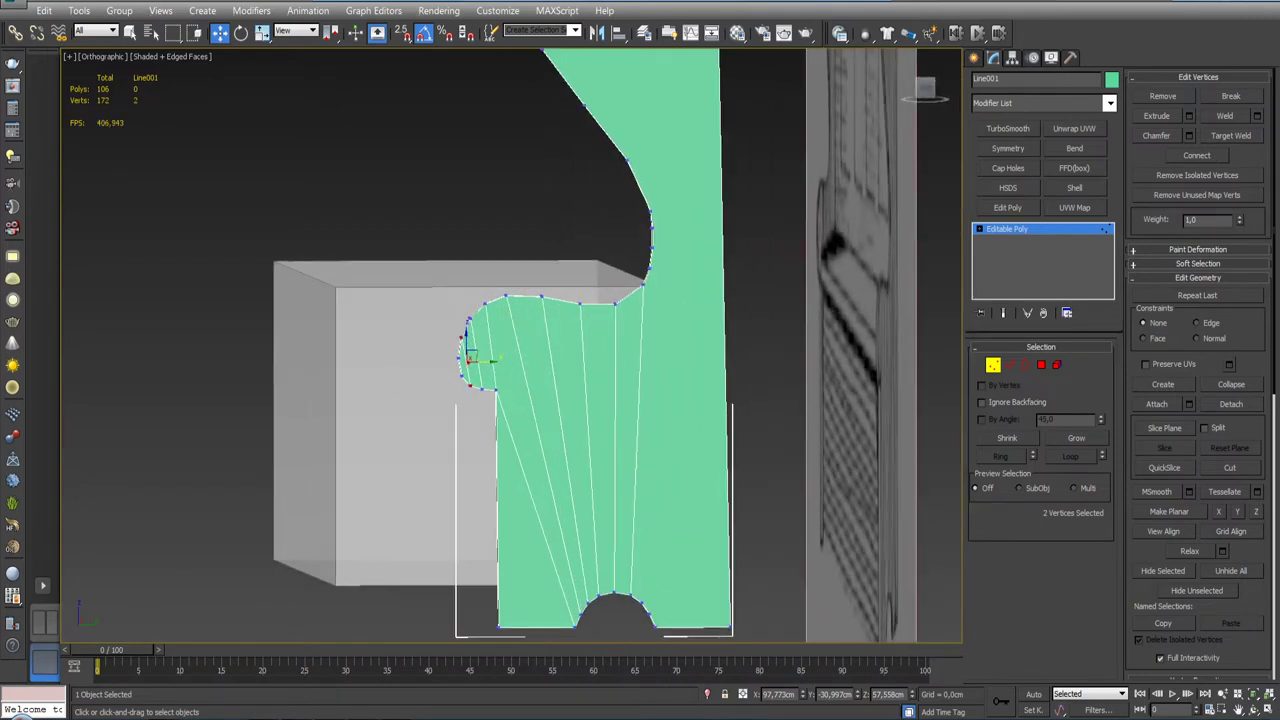
mouse_move(647, 269)
alt+middle_down()
mouse_move(671, 307)
mouse_move(699, 315)
mouse_move(690, 393)
mouse_move(671, 386)
mouse_move(674, 371)
mouse_move(683, 394)
mouse_move(674, 388)
alt+middle_up()
click(645, 262)
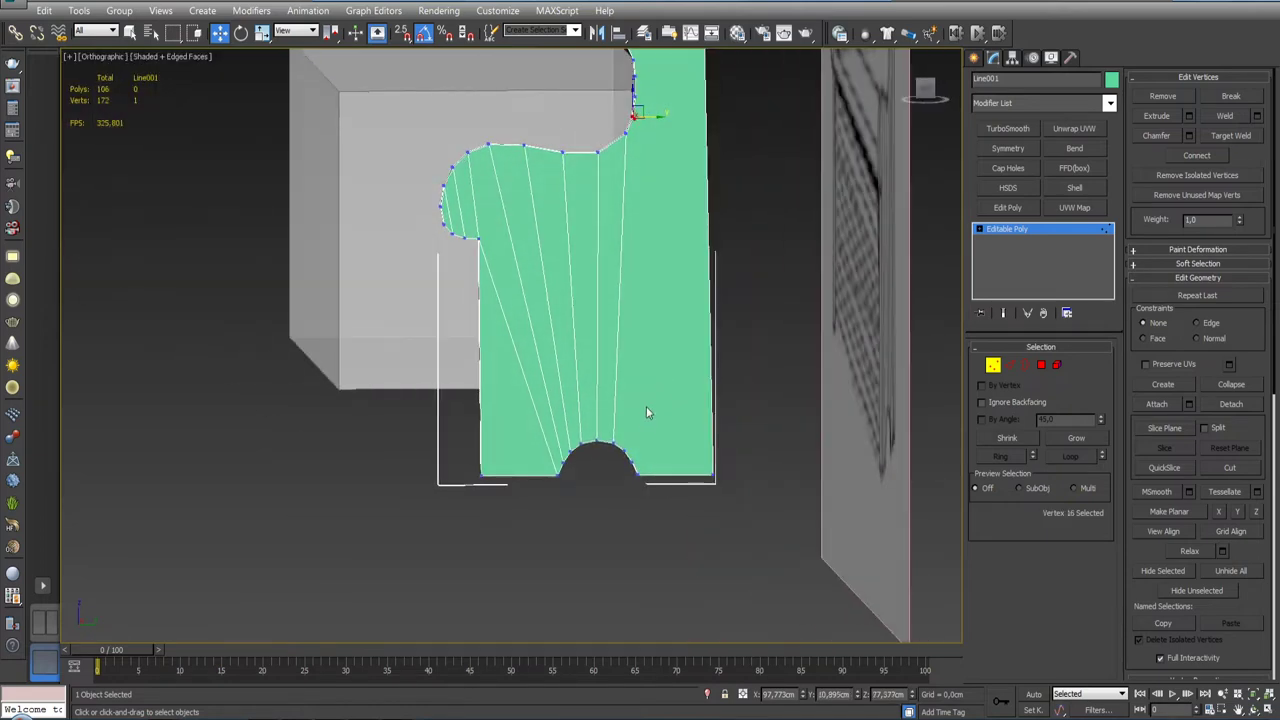
ctrl+click(625, 447)
click(1196, 154)
Step: Connect a bottom-arch vertex to the nearby bottom corner vertex
mouse_move(702, 319)
alt+middle_down()
mouse_move(690, 330)
mouse_move(665, 300)
mouse_move(665, 337)
alt+middle_up()
scroll(697, 320, up, 4)
scroll(697, 320, down, 1)
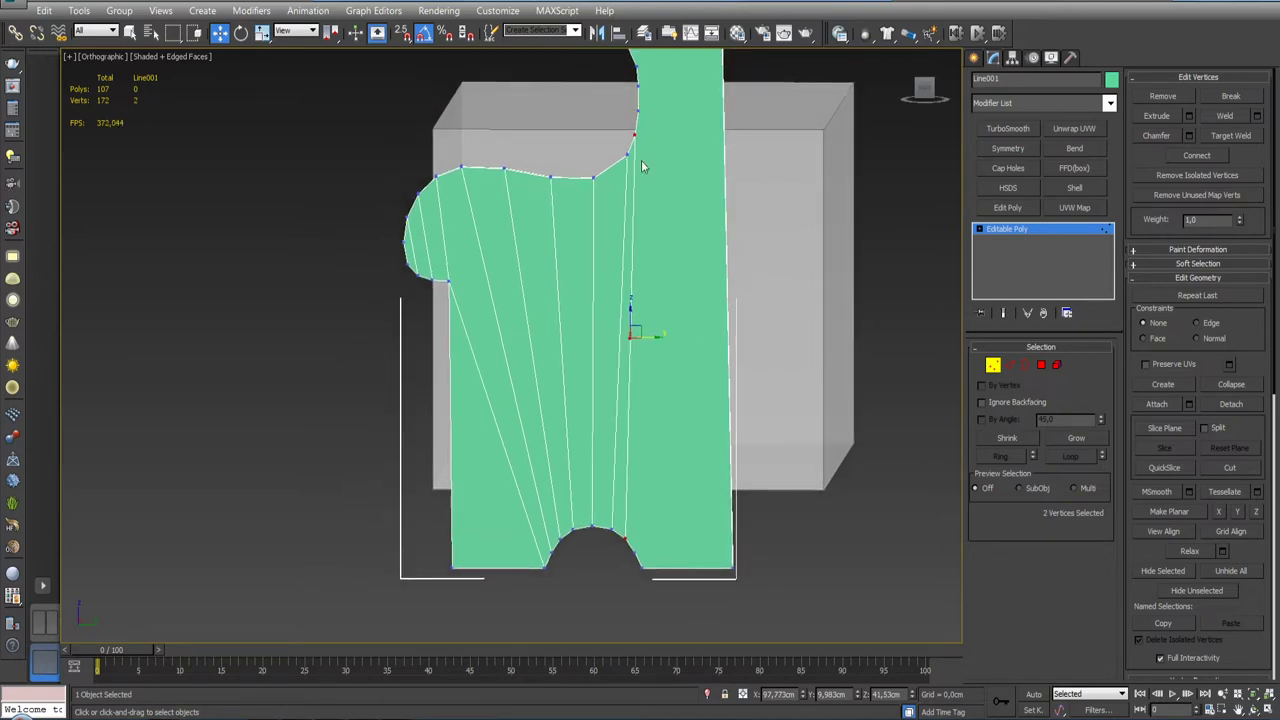
mouse_move(641, 165)
alt+middle_down()
mouse_move(714, 200)
mouse_move(649, 200)
mouse_move(749, 194)
mouse_move(663, 194)
mouse_move(640, 180)
mouse_move(669, 194)
mouse_move(670, 377)
alt+middle_up()
click(630, 413)
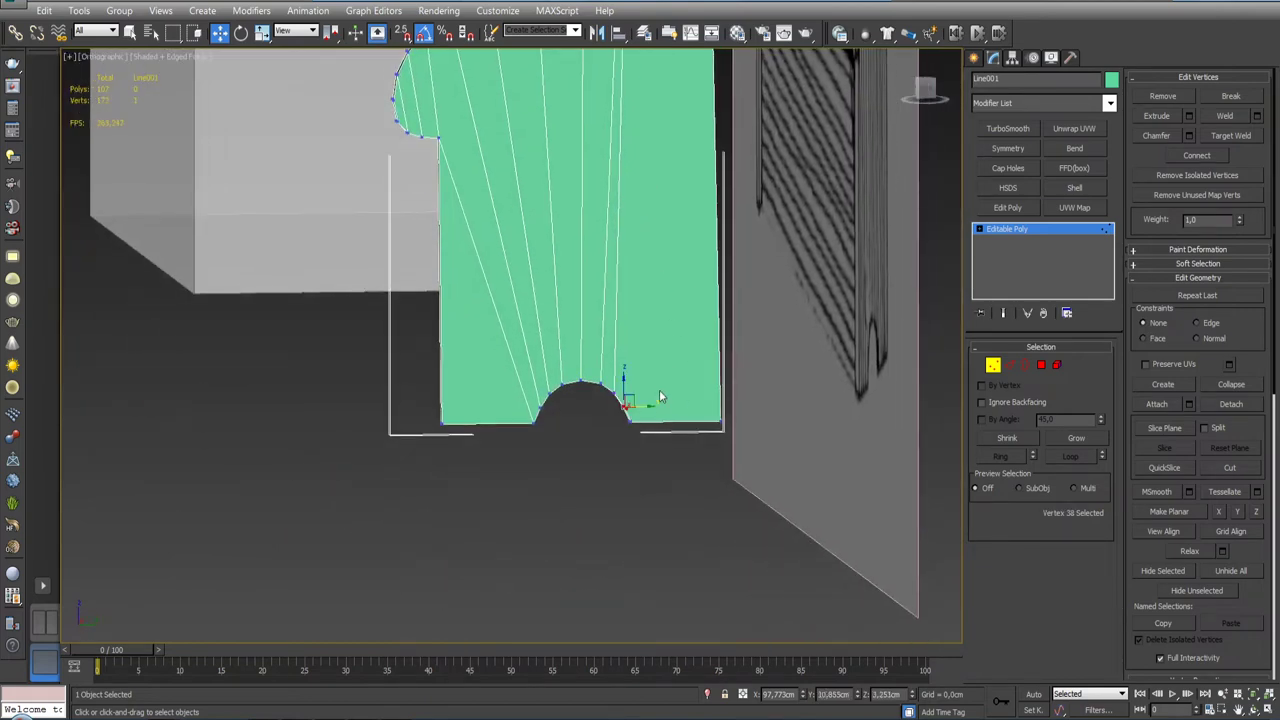
scroll(659, 389, up, 4)
ctrl+click(798, 461)
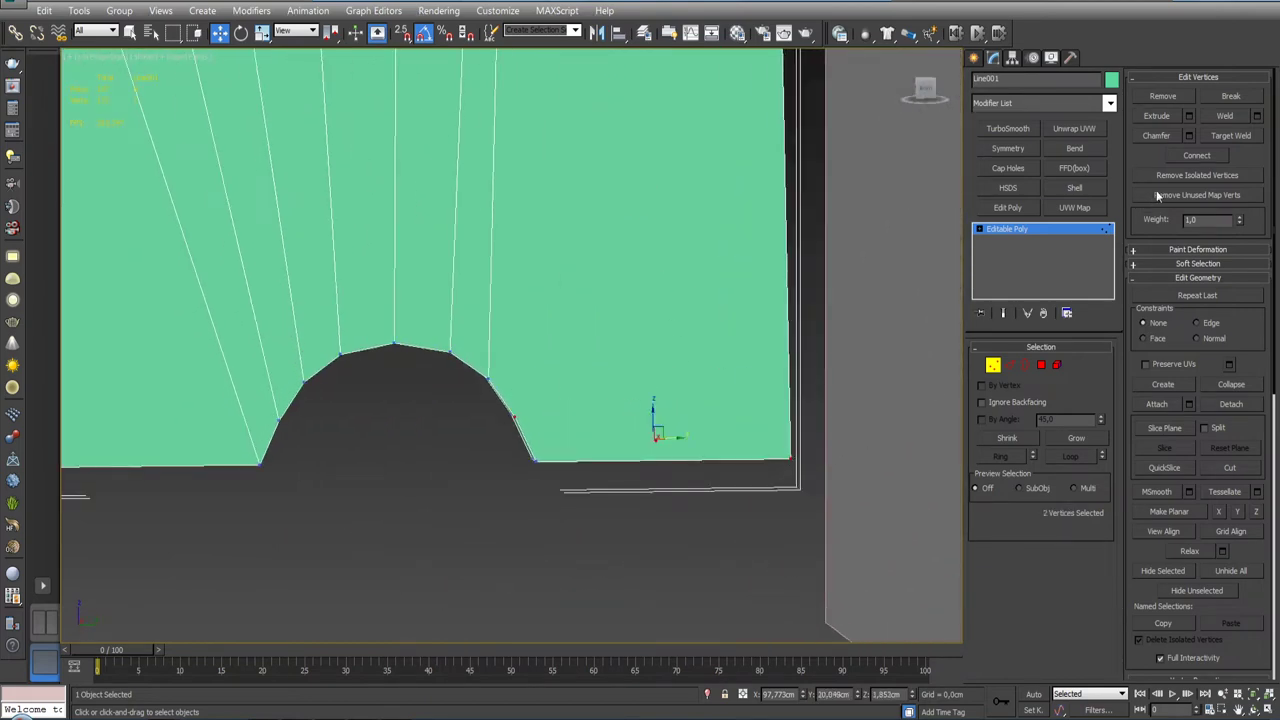
click(1196, 155)
scroll(600, 350, down, 3)
mouse_move(600, 350)
alt+middle_down()
mouse_move(640, 300)
mouse_move(680, 280)
mouse_move(695, 303)
mouse_move(660, 260)
mouse_move(663, 283)
mouse_move(707, 218)
alt+middle_up()
scroll(663, 285, up, 3)
middle_drag(731, 343, 724, 243)
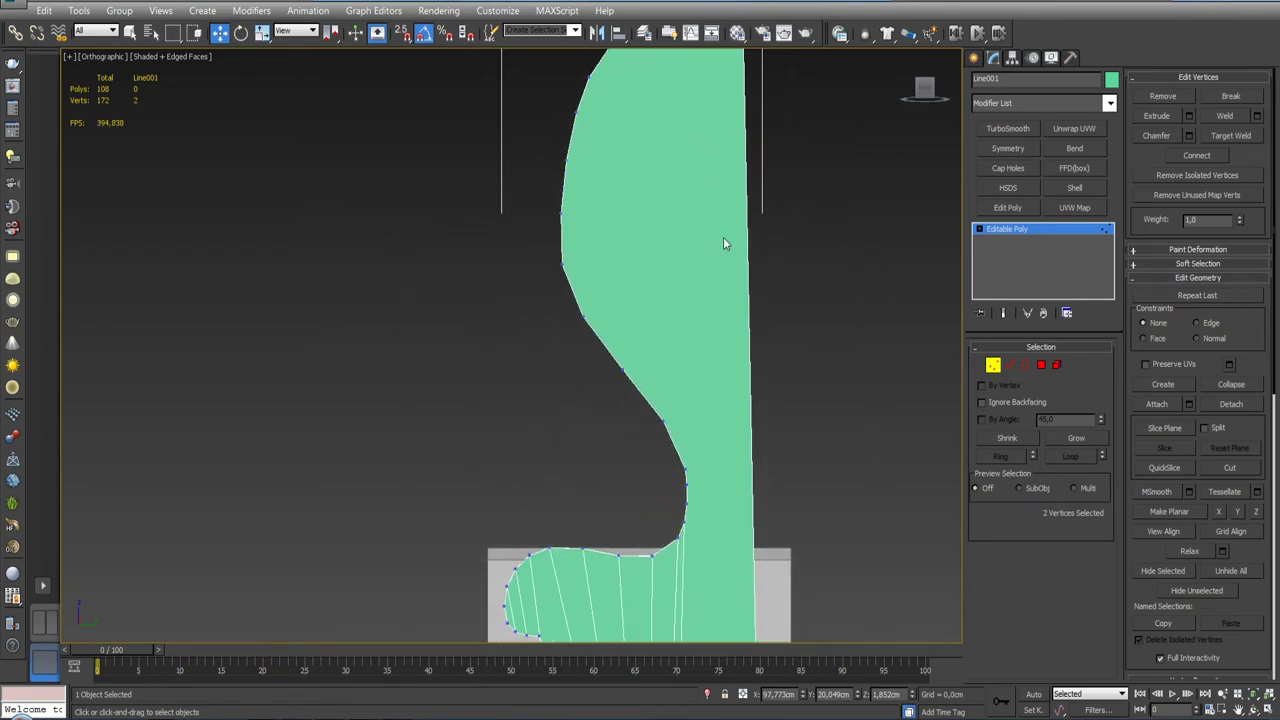
middle_drag(718, 329, 712, 306)
key(l)
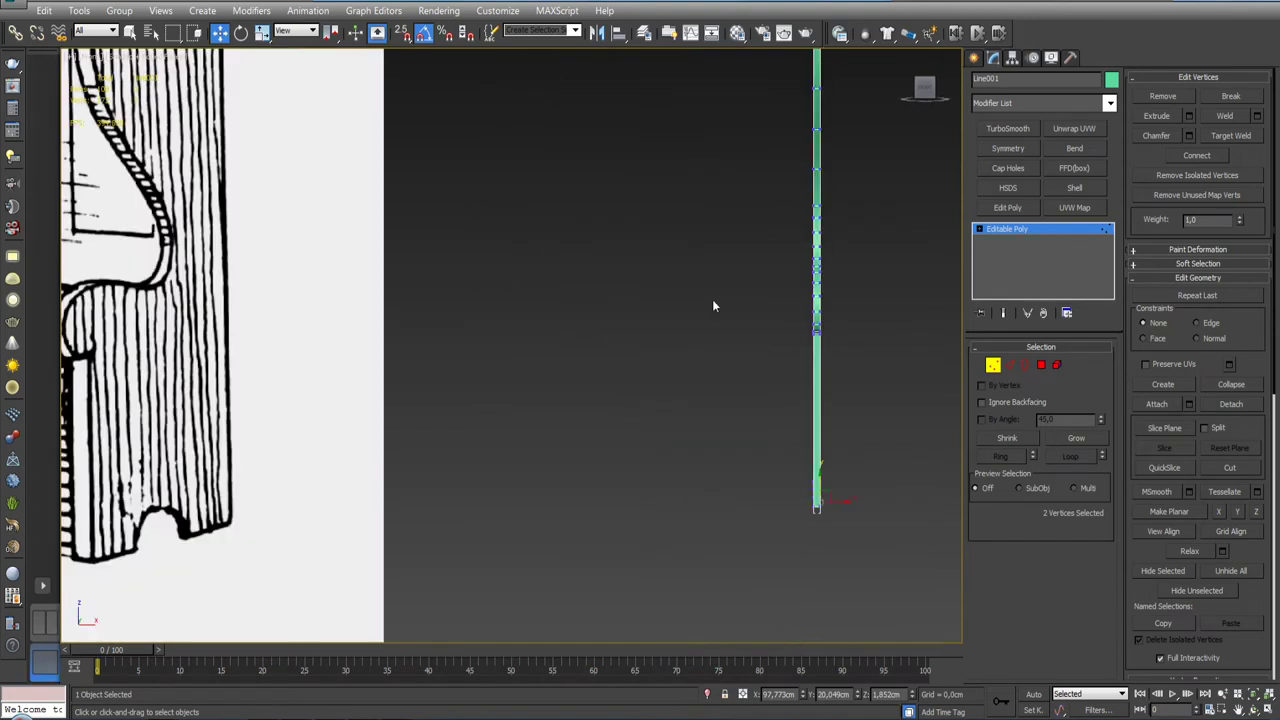
key(f)
scroll(705, 306, down, 5)
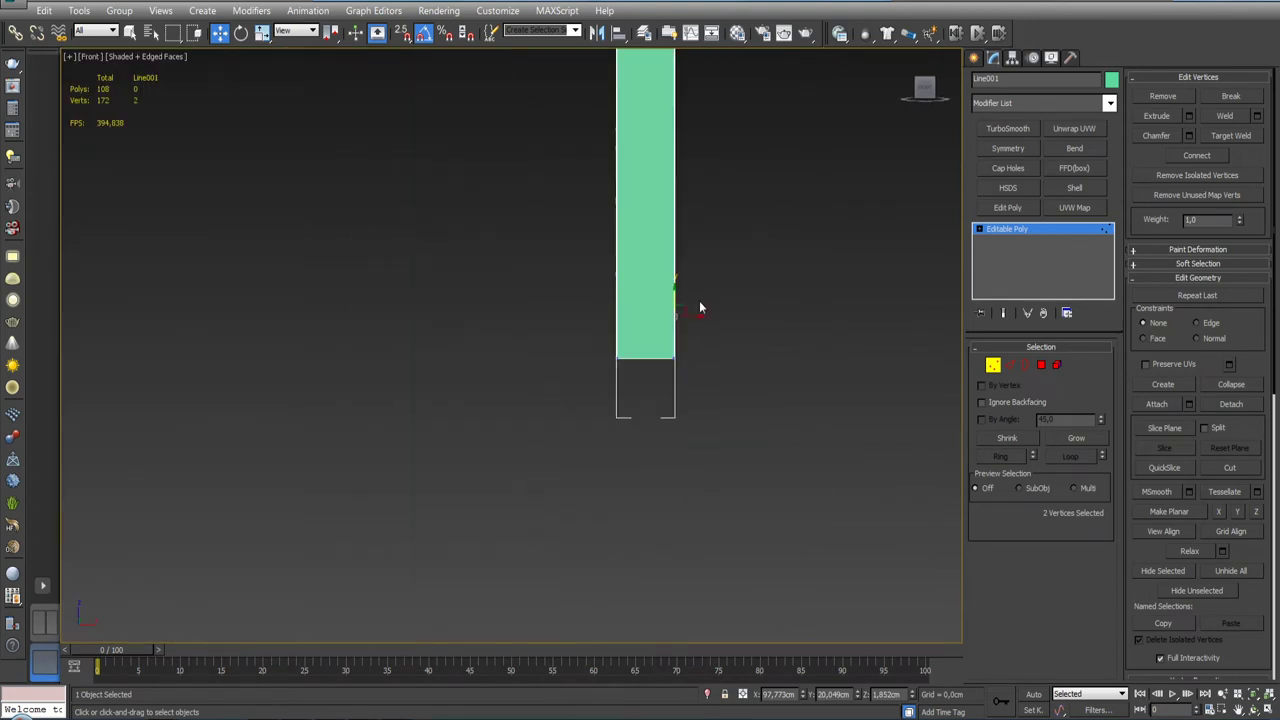
key(l)
scroll(699, 300, up, 5)
scroll(699, 300, down, 3)
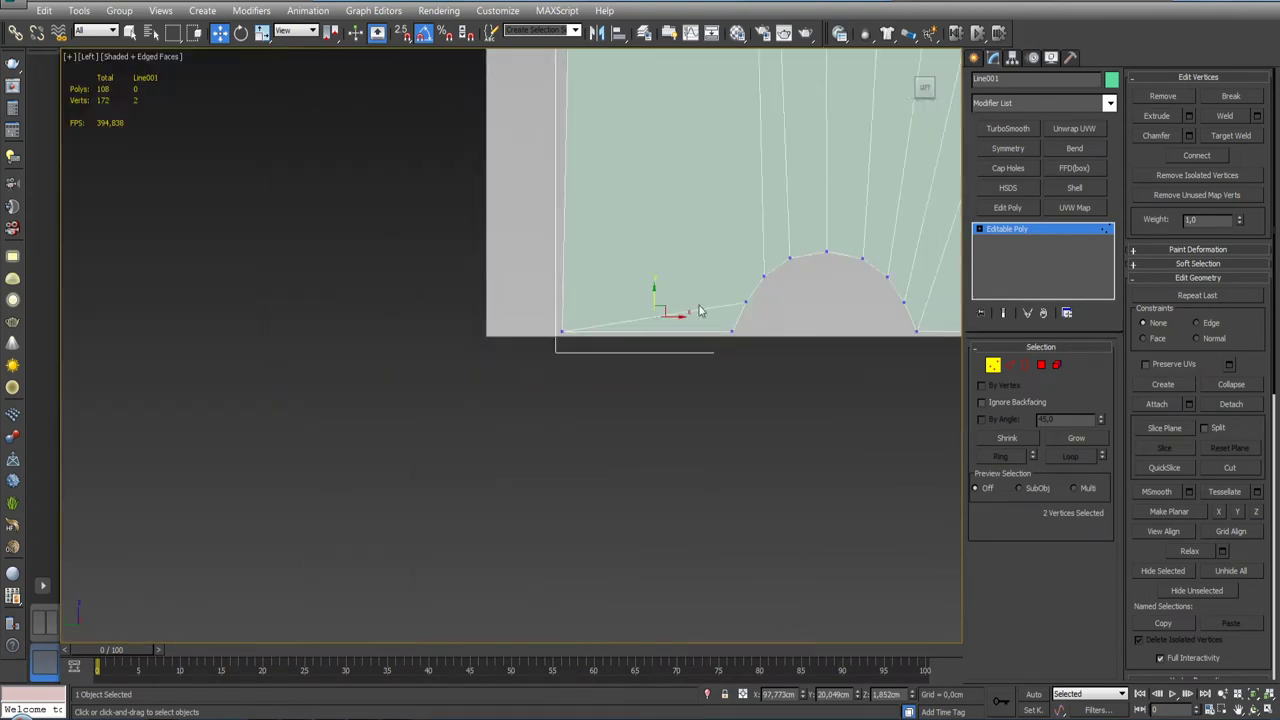
scroll(744, 311, down, 2)
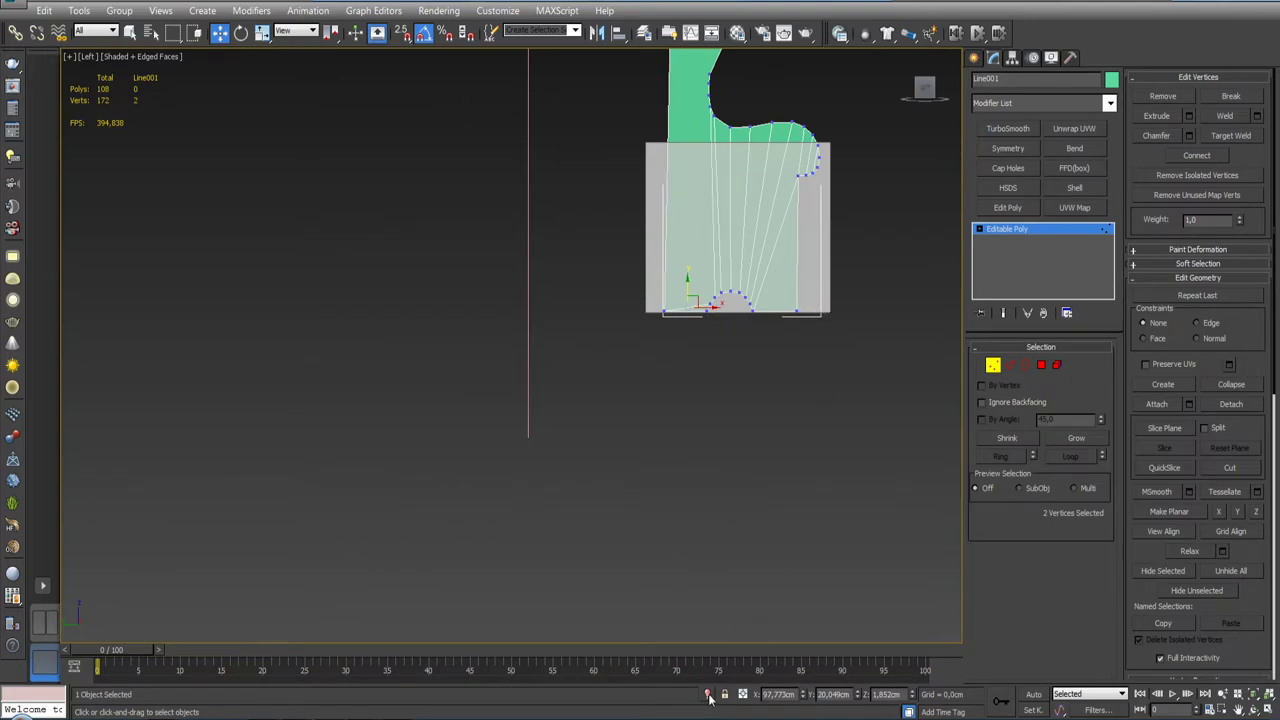
mouse_move(732, 362)
alt+middle_down()
mouse_move(783, 380)
mouse_move(913, 379)
mouse_move(918, 120)
mouse_move(843, 294)
mouse_move(809, 437)
mouse_move(740, 404)
mouse_move(732, 338)
alt+middle_up()
scroll(740, 404, up, 4)
scroll(740, 404, down, 2)
scroll(669, 318, up, 2)
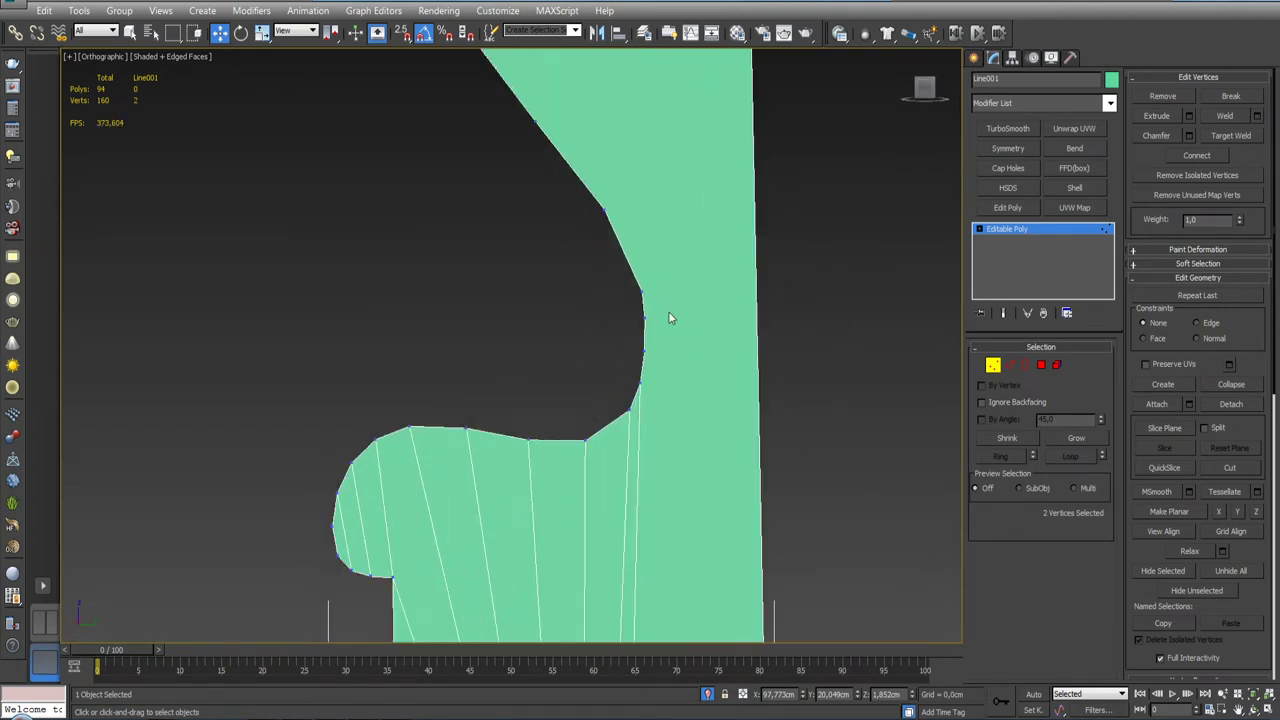
scroll(670, 318, down, 1)
scroll(668, 311, down, 2)
middle_drag(668, 318, 669, 297)
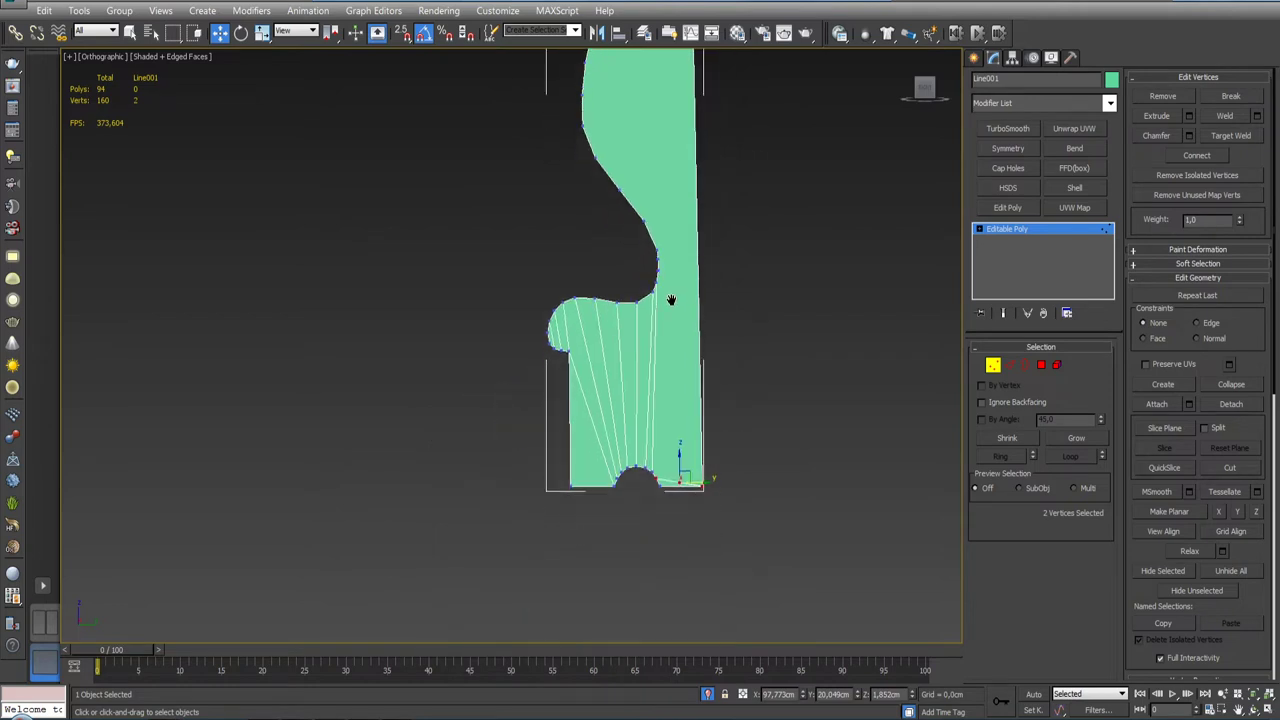
scroll(653, 308, up, 2)
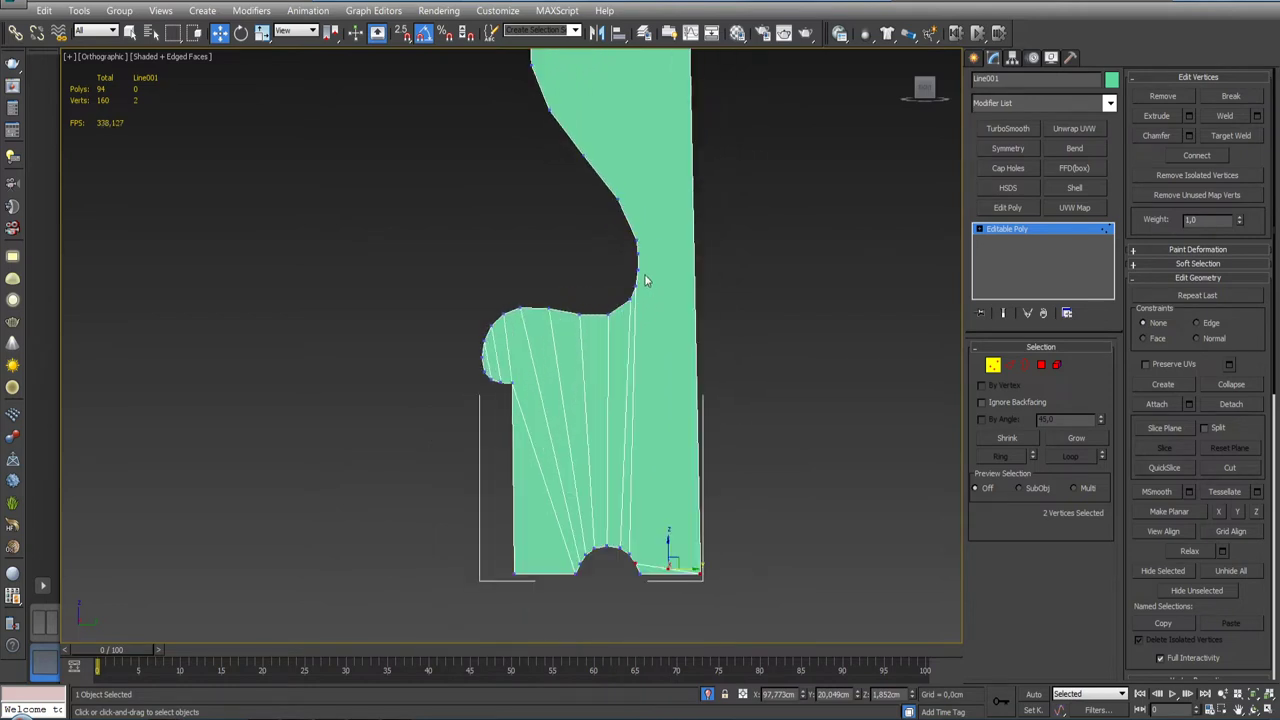
click(637, 266)
ctrl+click(701, 576)
click(1188, 157)
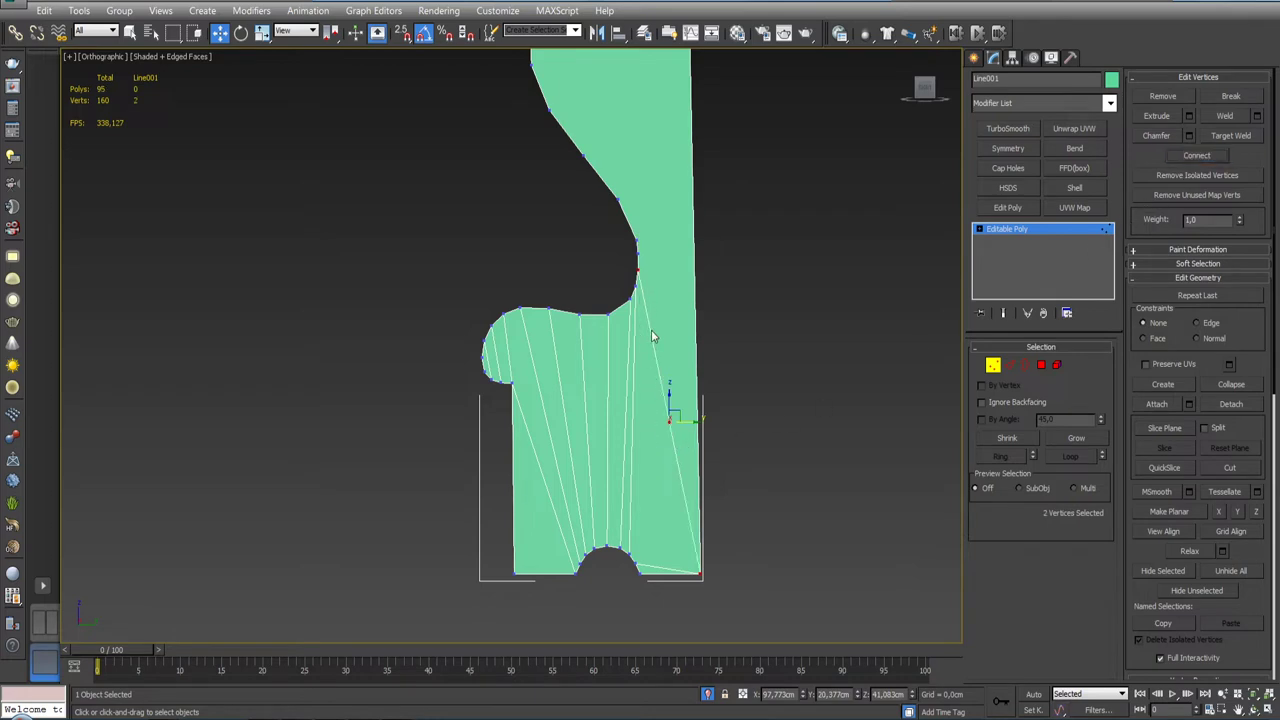
key(ctrl+z)
ctrl+click(634, 564)
alt+click(700, 573)
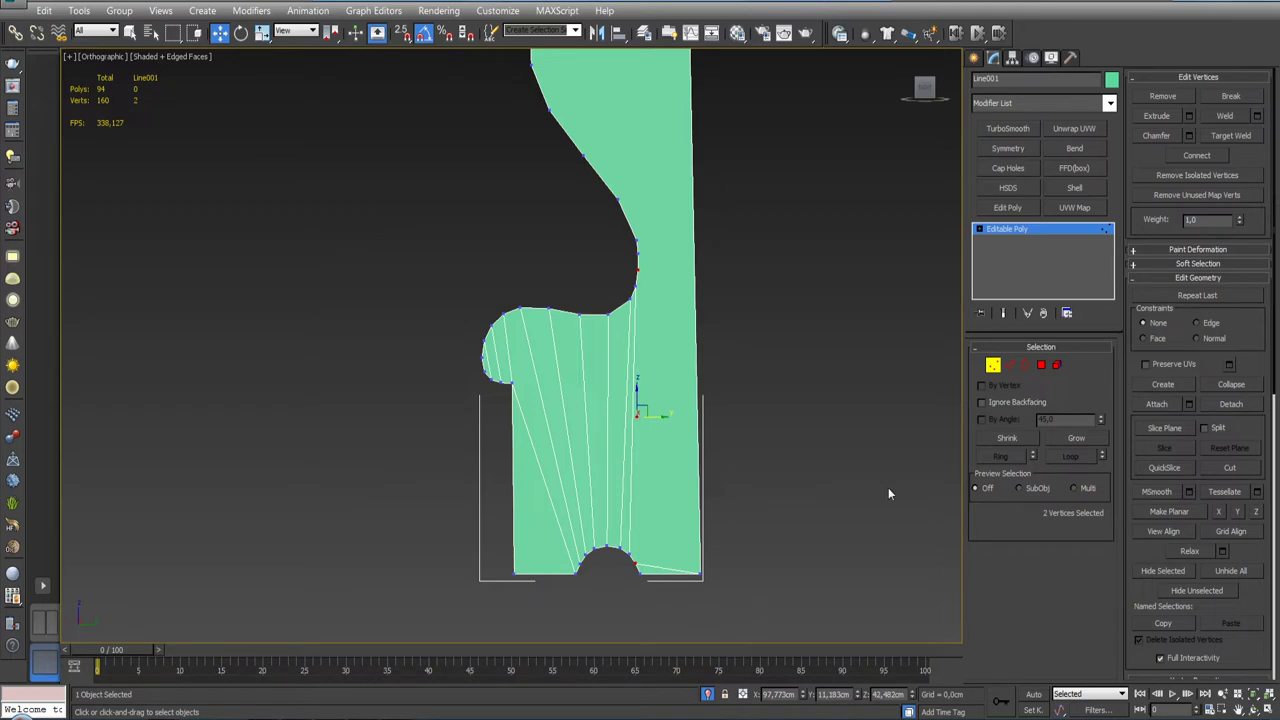
click(1198, 156)
key(ctrl+z)
scroll(646, 363, up, 2)
scroll(638, 374, up, 2)
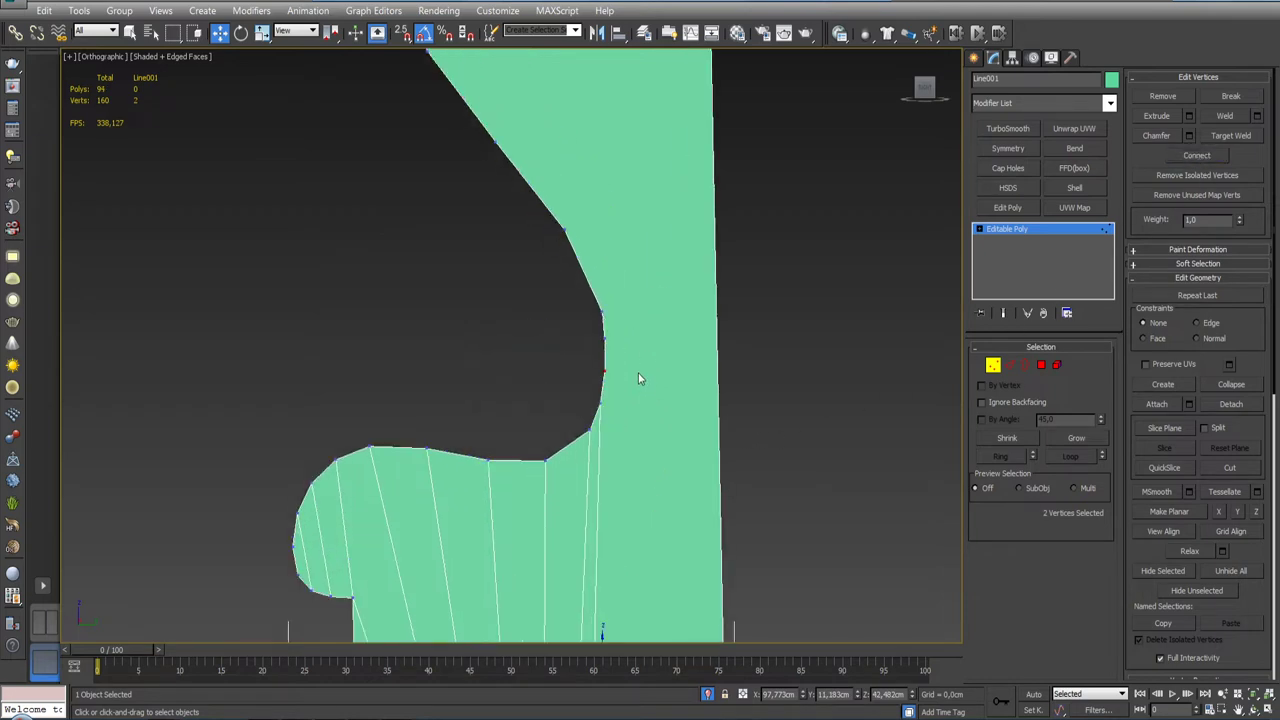
Step: With the Cut tool, slice three horizontal edges from the inner curve to the right border
click(1241, 468)
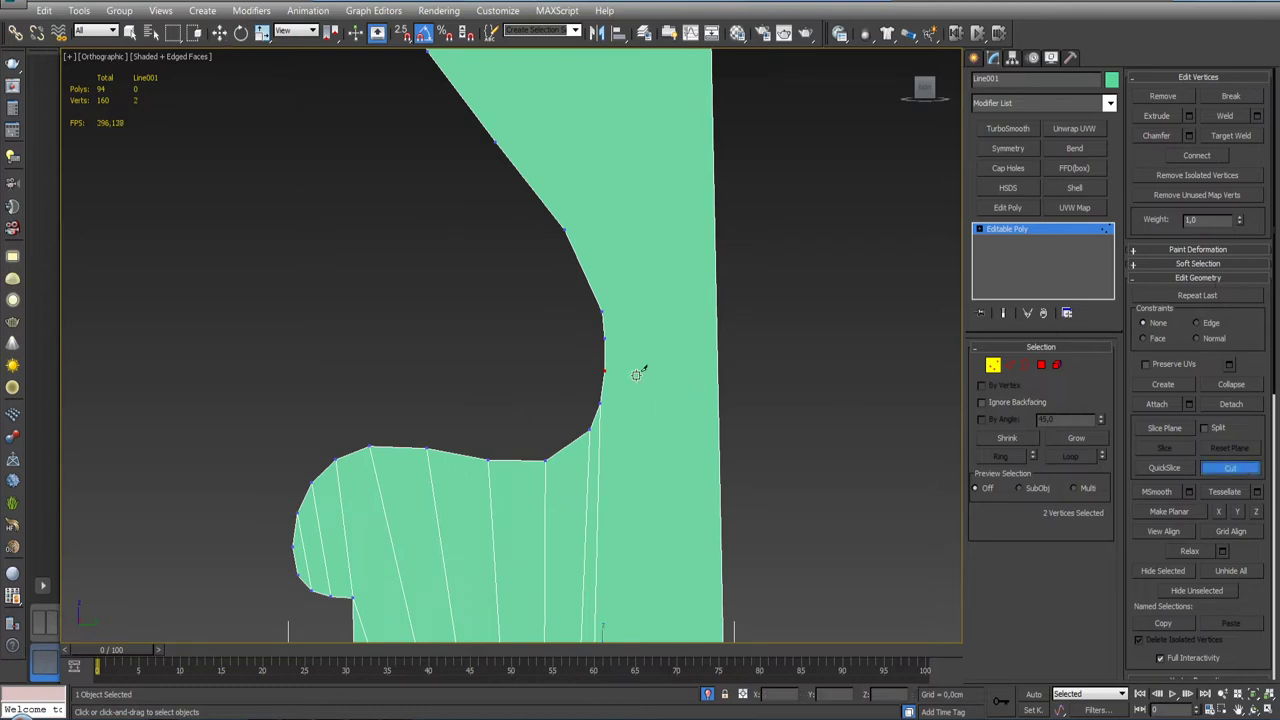
click(603, 370)
click(718, 370)
alt+middle_drag(718, 380, 700, 387)
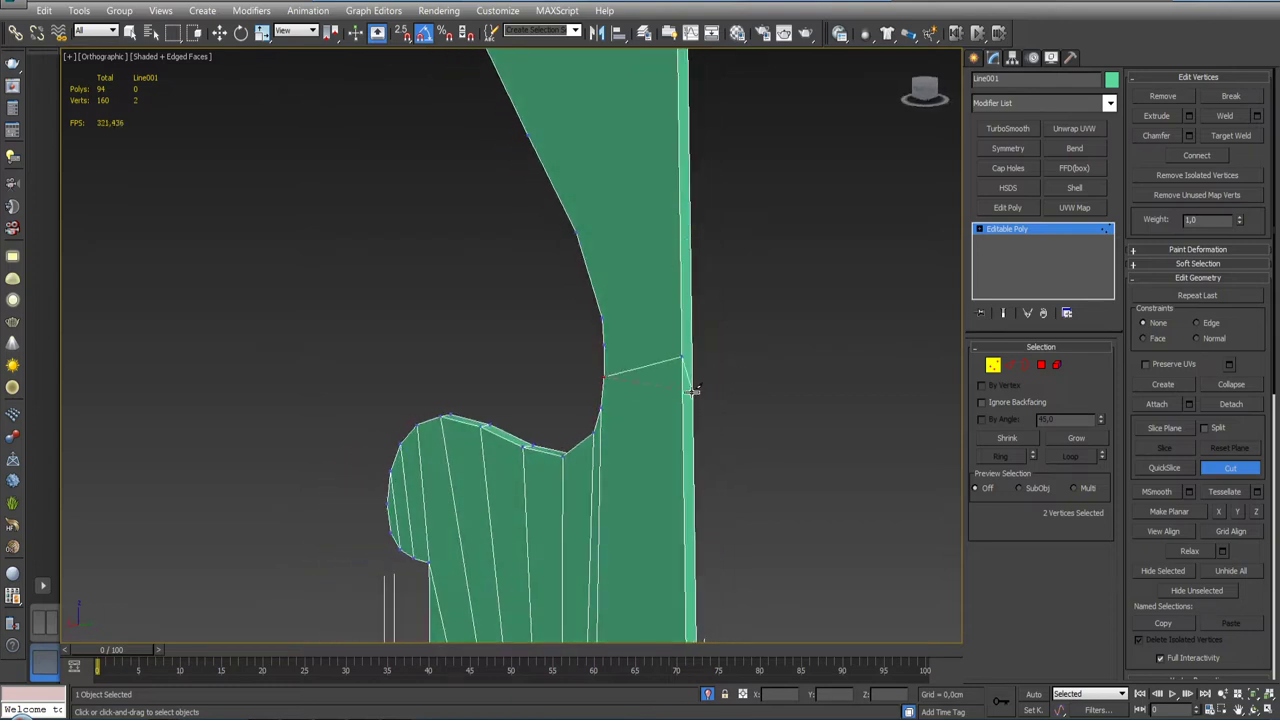
click(692, 389)
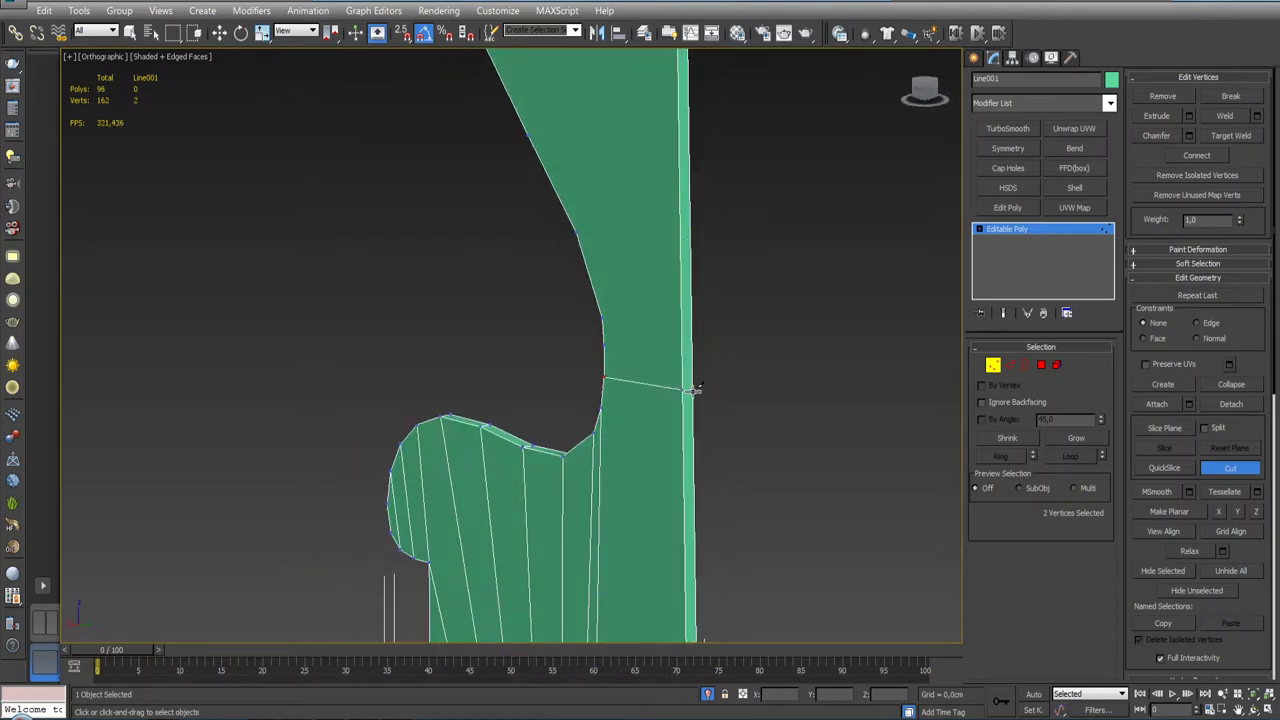
click(604, 345)
click(690, 347)
click(688, 354)
click(604, 318)
click(688, 325)
right_click(694, 328)
Step: Cut four more horizontal edges from the left outline across to the right side
click(576, 231)
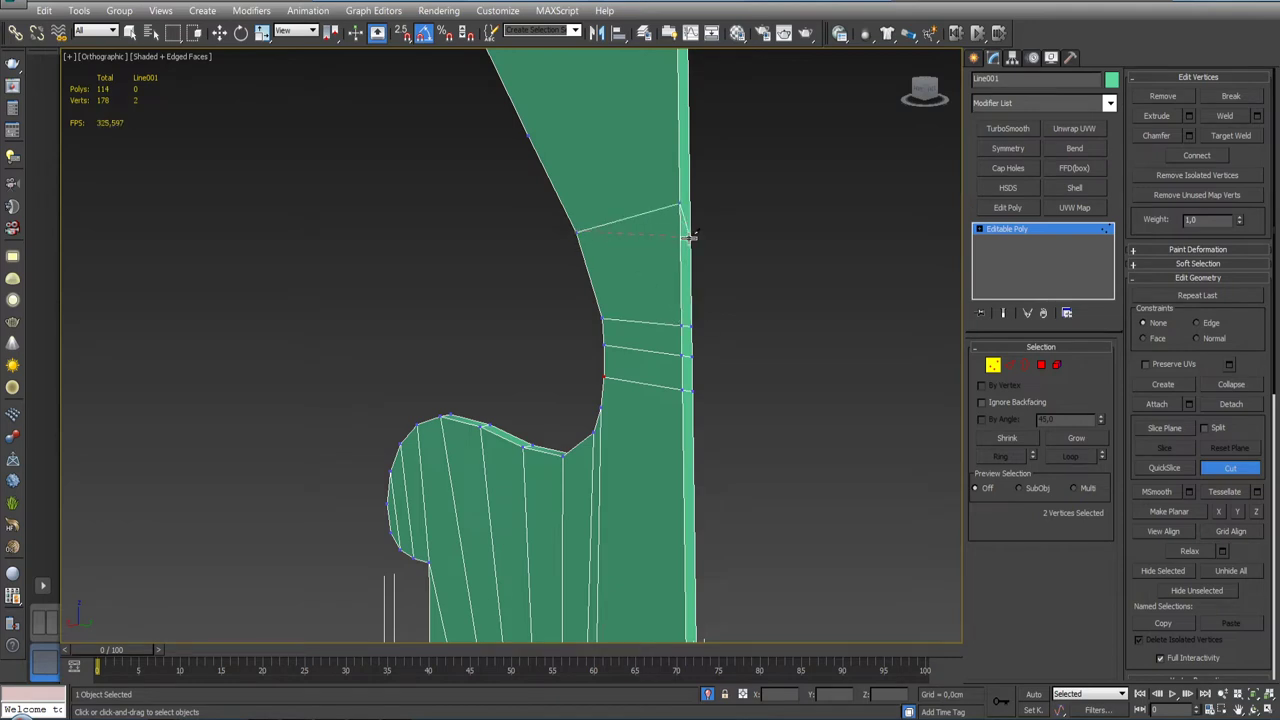
click(690, 236)
scroll(703, 246, down, 2)
scroll(751, 451, down, 2)
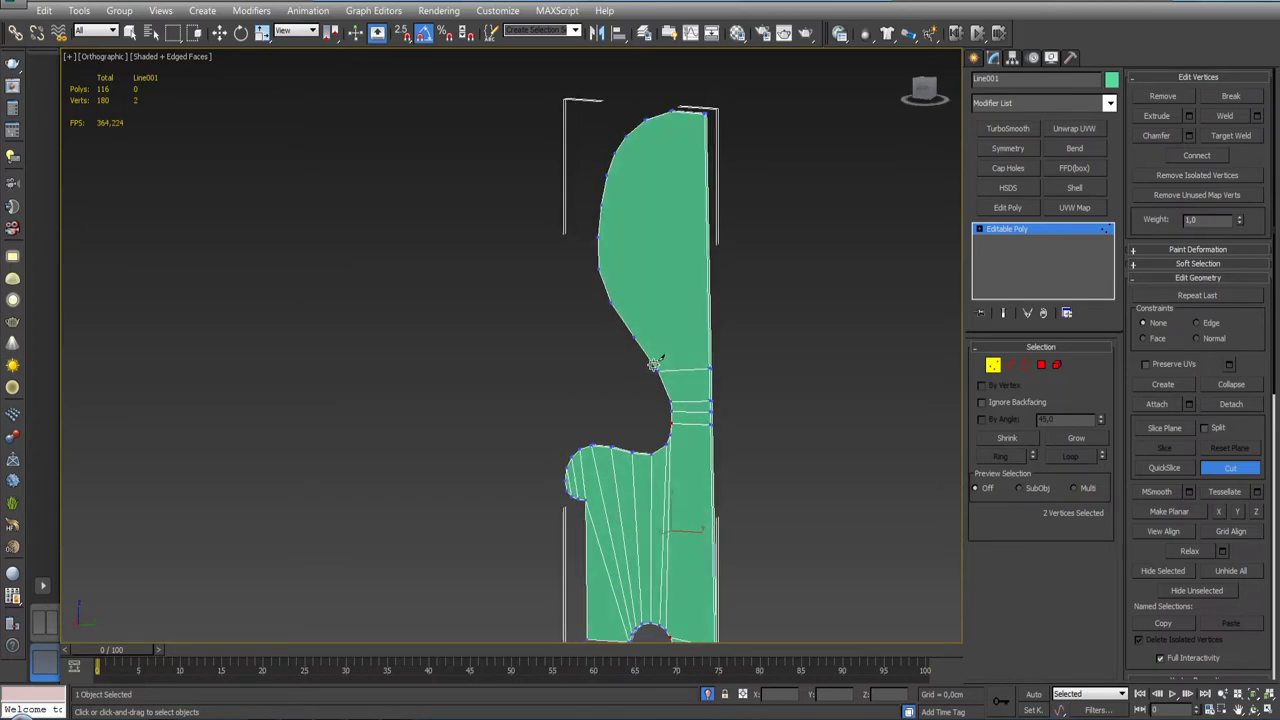
scroll(660, 363, up, 2)
click(624, 318)
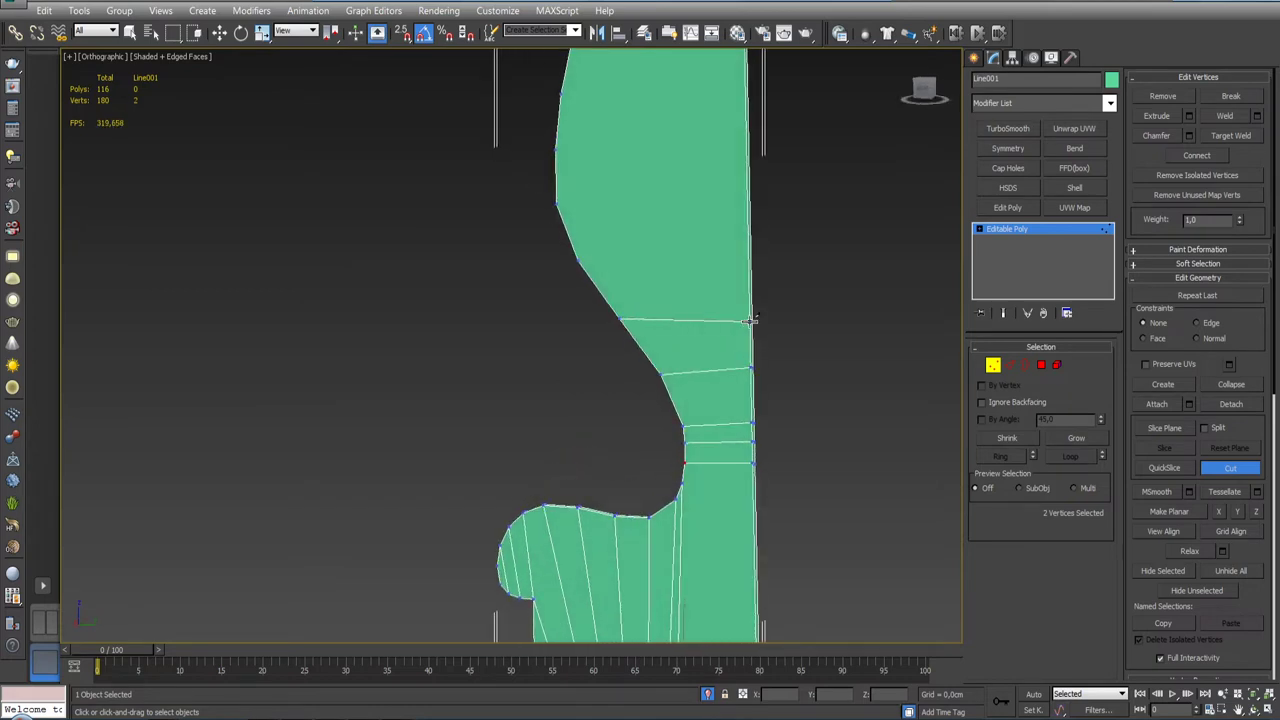
click(752, 320)
alt+middle_drag(780, 322, 703, 314)
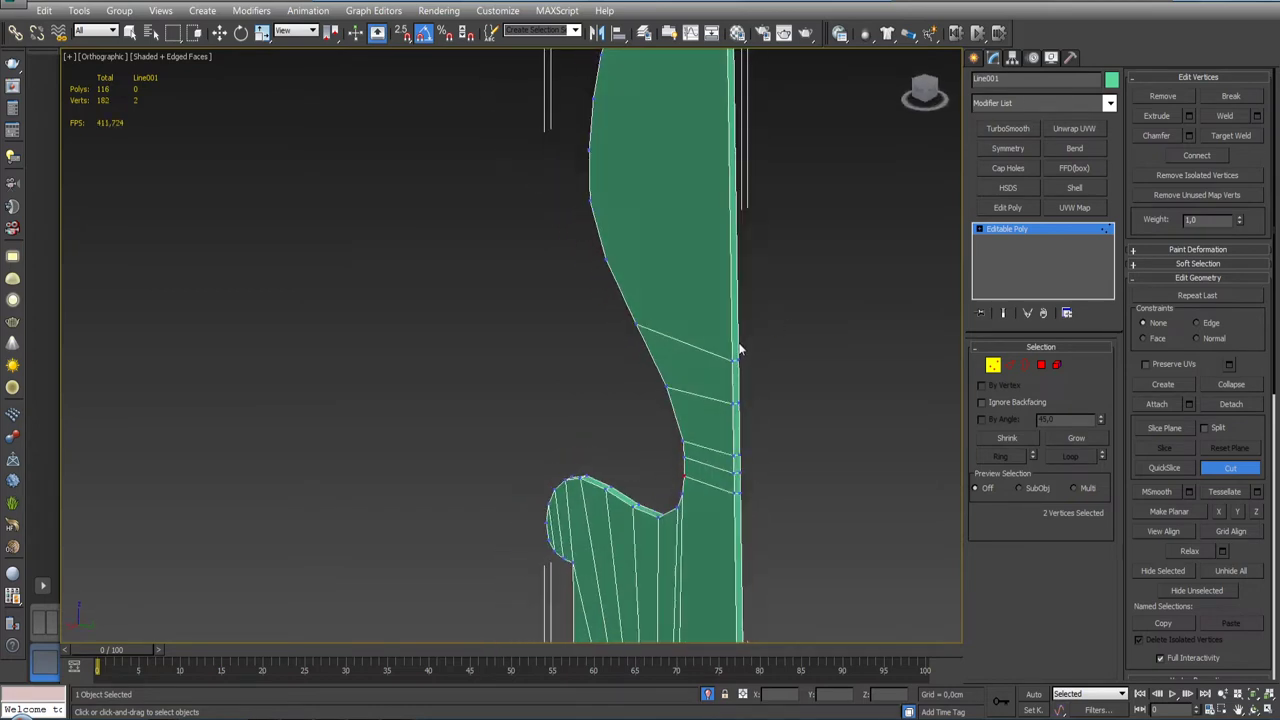
click(610, 253)
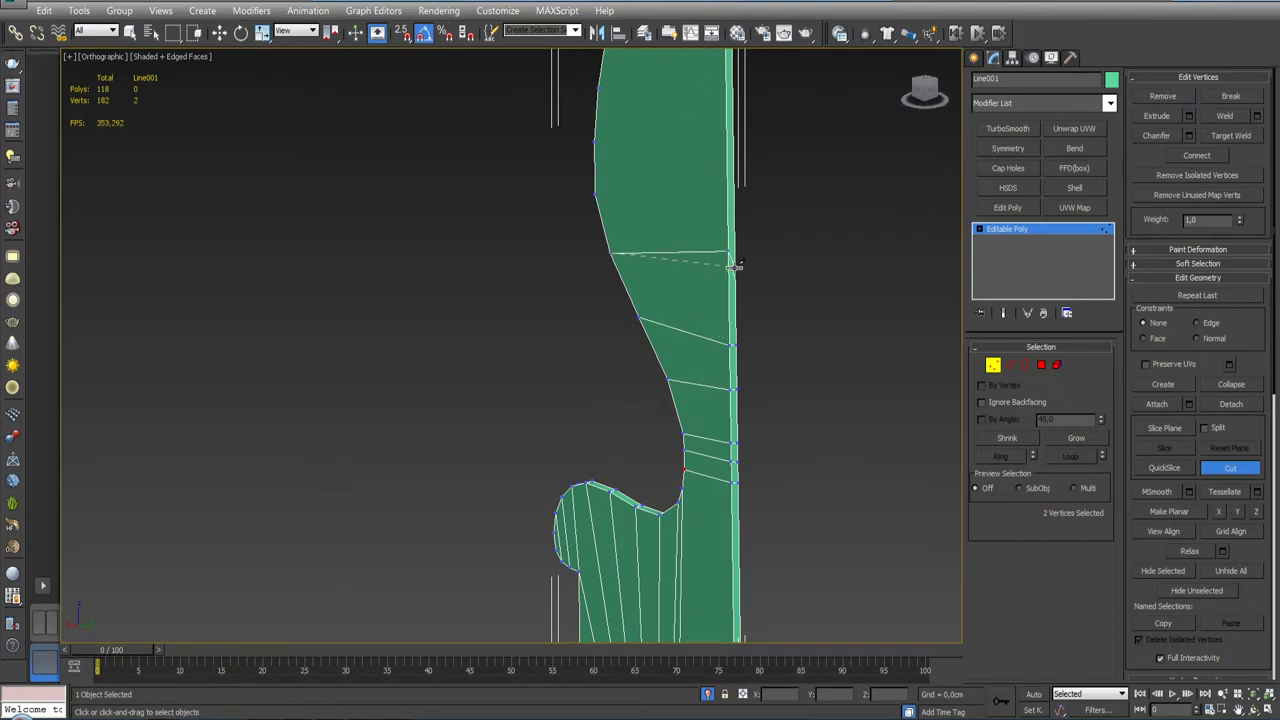
click(733, 267)
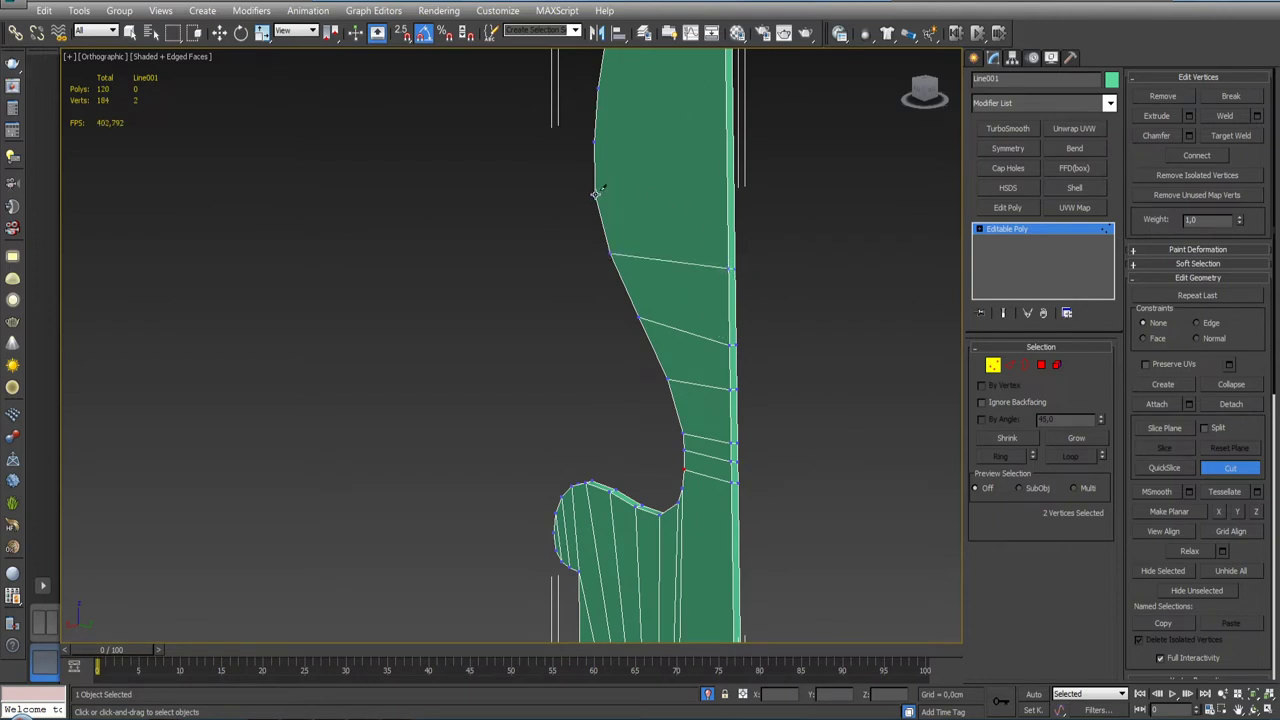
click(596, 193)
click(731, 197)
Step: Cut further horizontal edges across the upper panel, ending the cut sequence
mouse_move(762, 217)
middle_down()
mouse_move(771, 297)
mouse_move(603, 323)
middle_up()
click(592, 323)
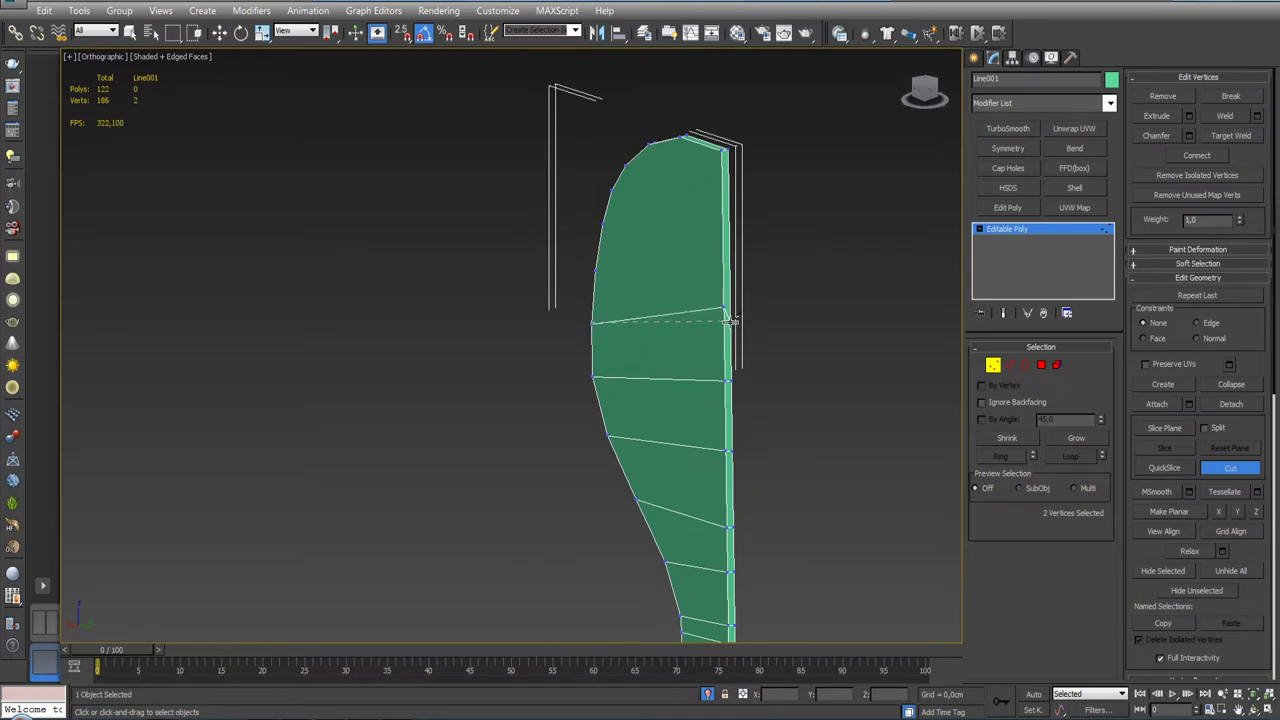
click(728, 322)
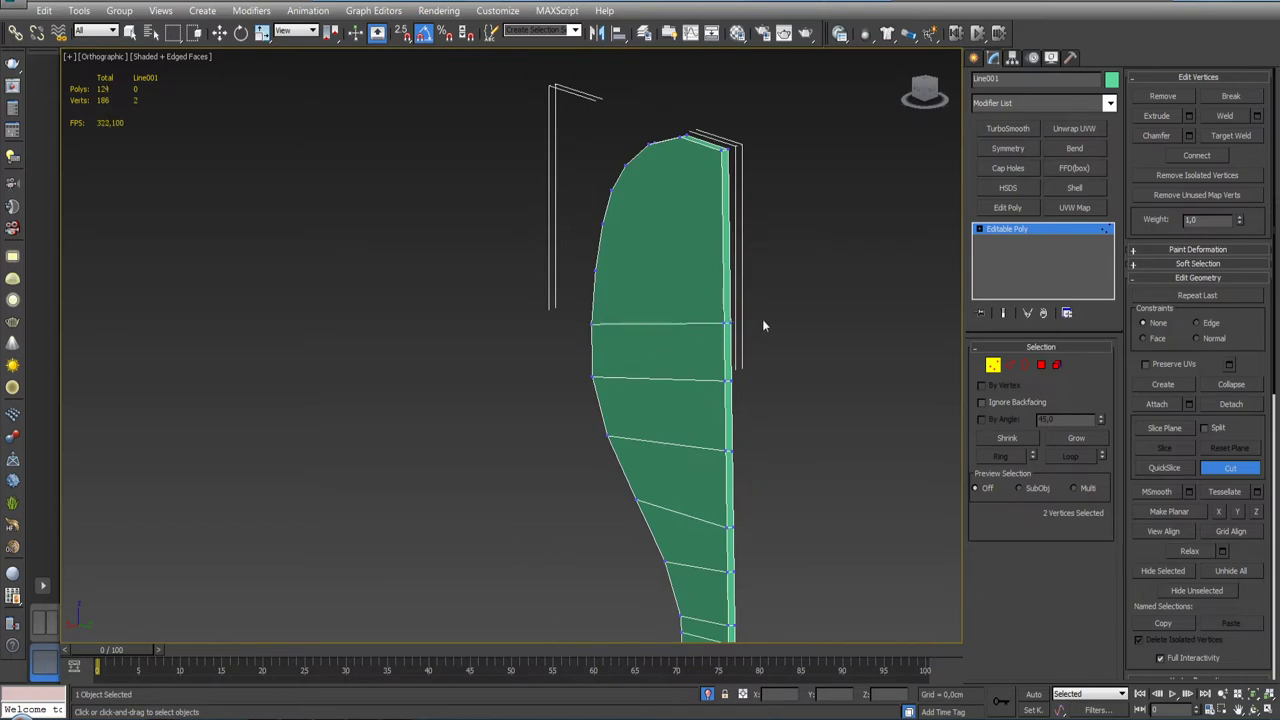
click(596, 269)
click(728, 271)
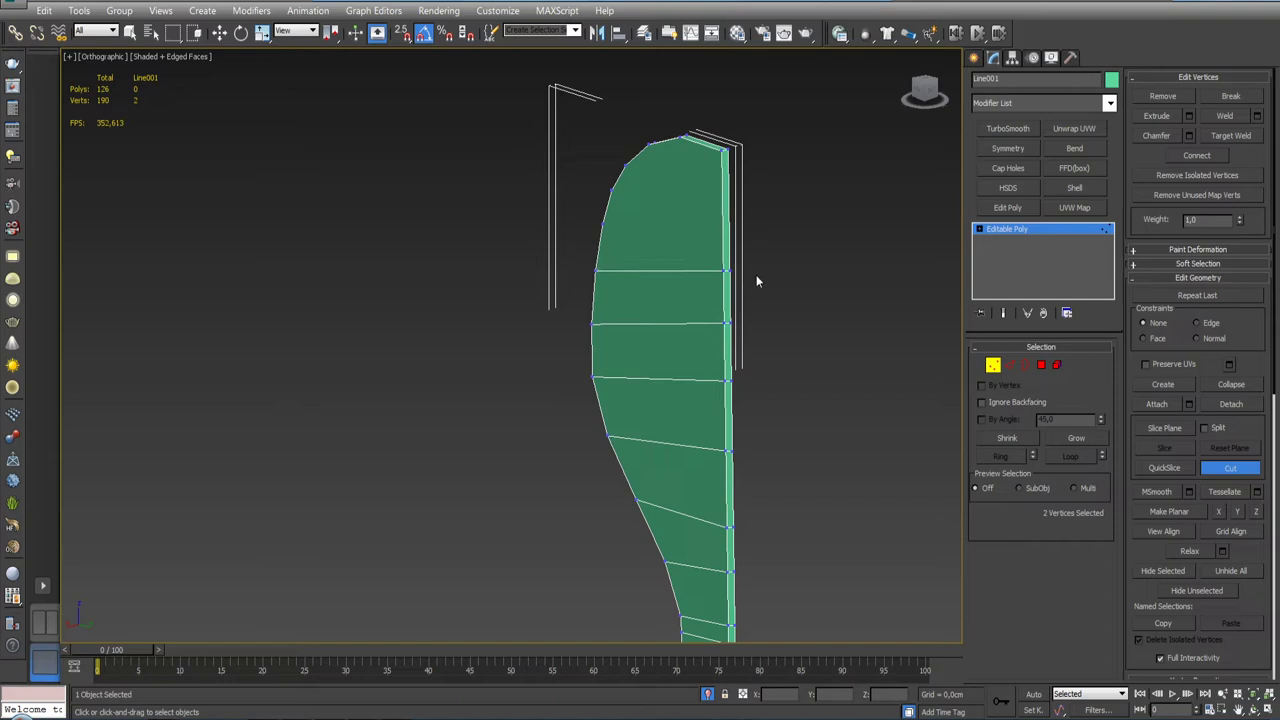
click(602, 224)
middle_drag(734, 234, 777, 374)
scroll(626, 336, up, 2)
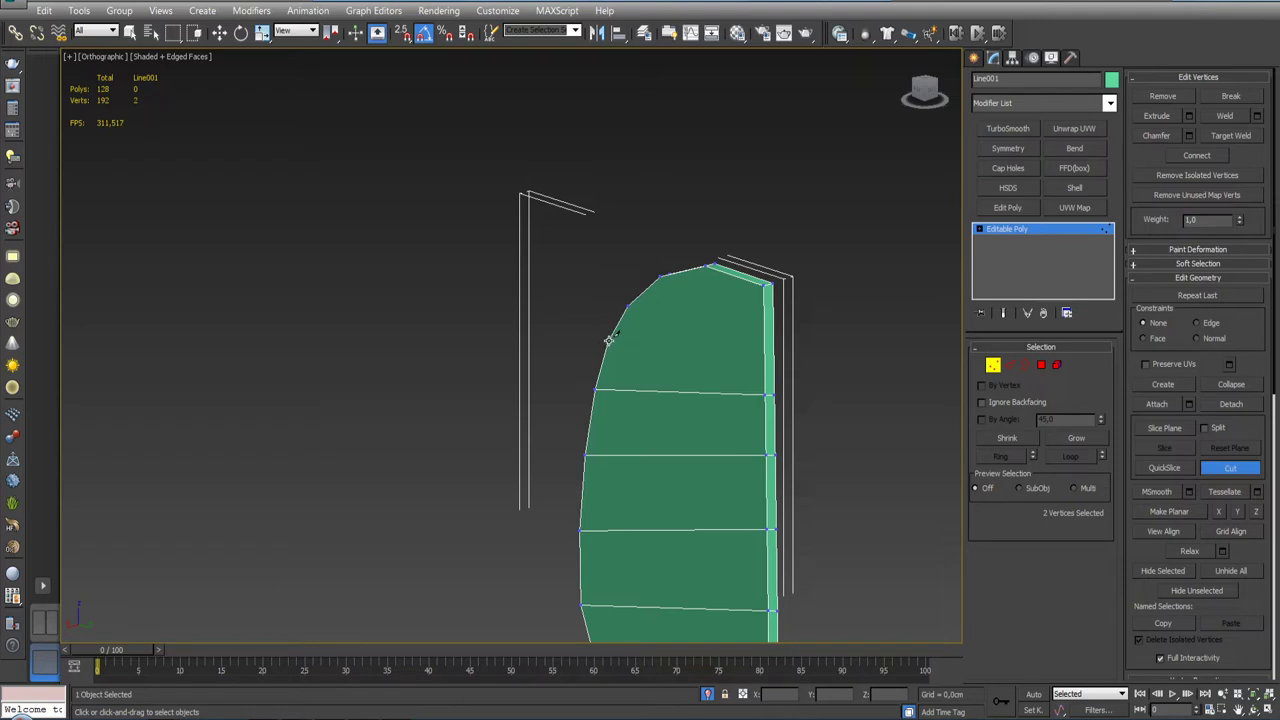
click(608, 340)
click(772, 345)
right_click(815, 338)
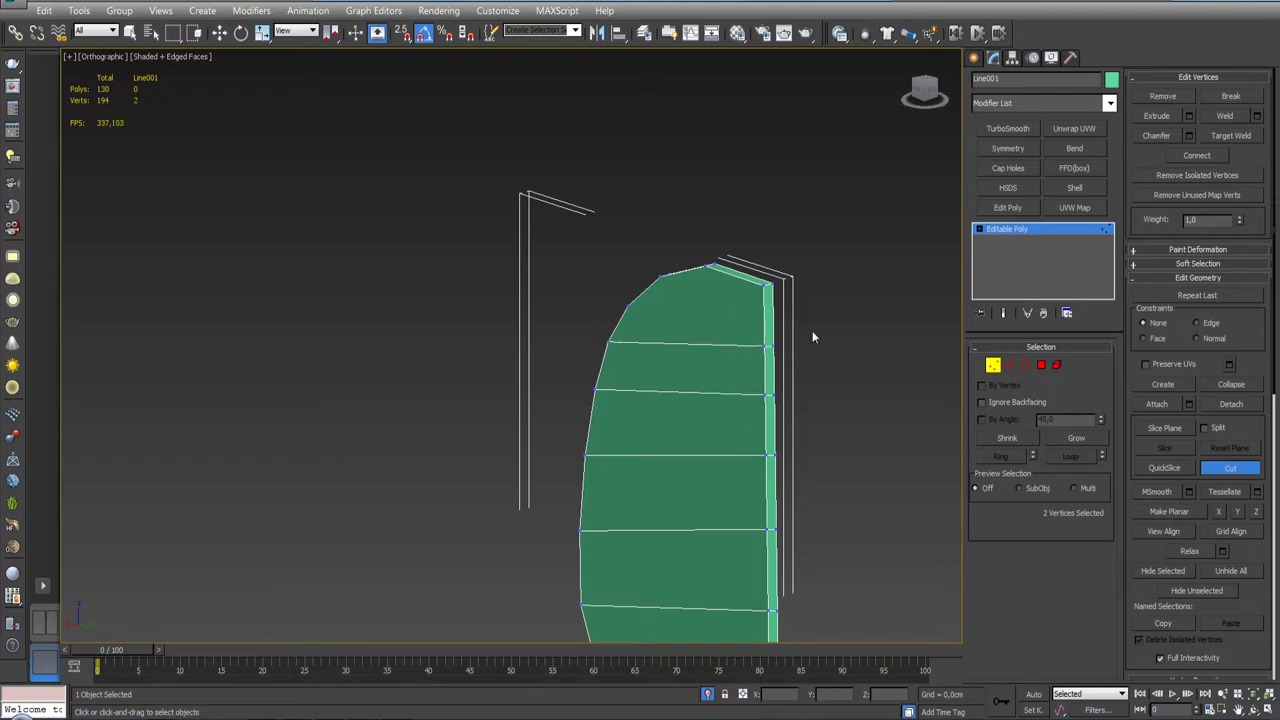
Step: Cut a final horizontal edge near the panel's top and switch to Move
click(628, 305)
click(774, 314)
key(w)
mouse_move(808, 314)
alt+middle_down()
mouse_move(860, 314)
mouse_move(841, 321)
mouse_move(841, 310)
alt+middle_up()
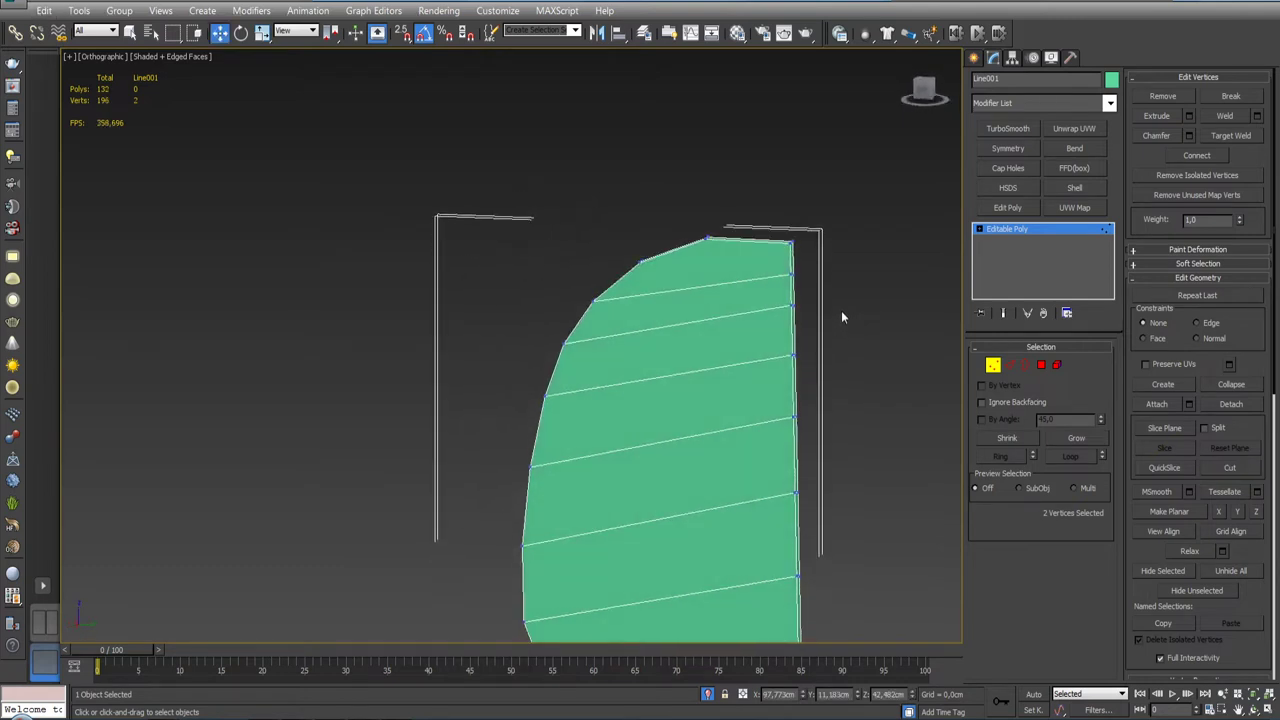
Step: Connect two vertices on the upper curve, bringing the panel to 133 polygons
click(640, 263)
ctrl+click(708, 239)
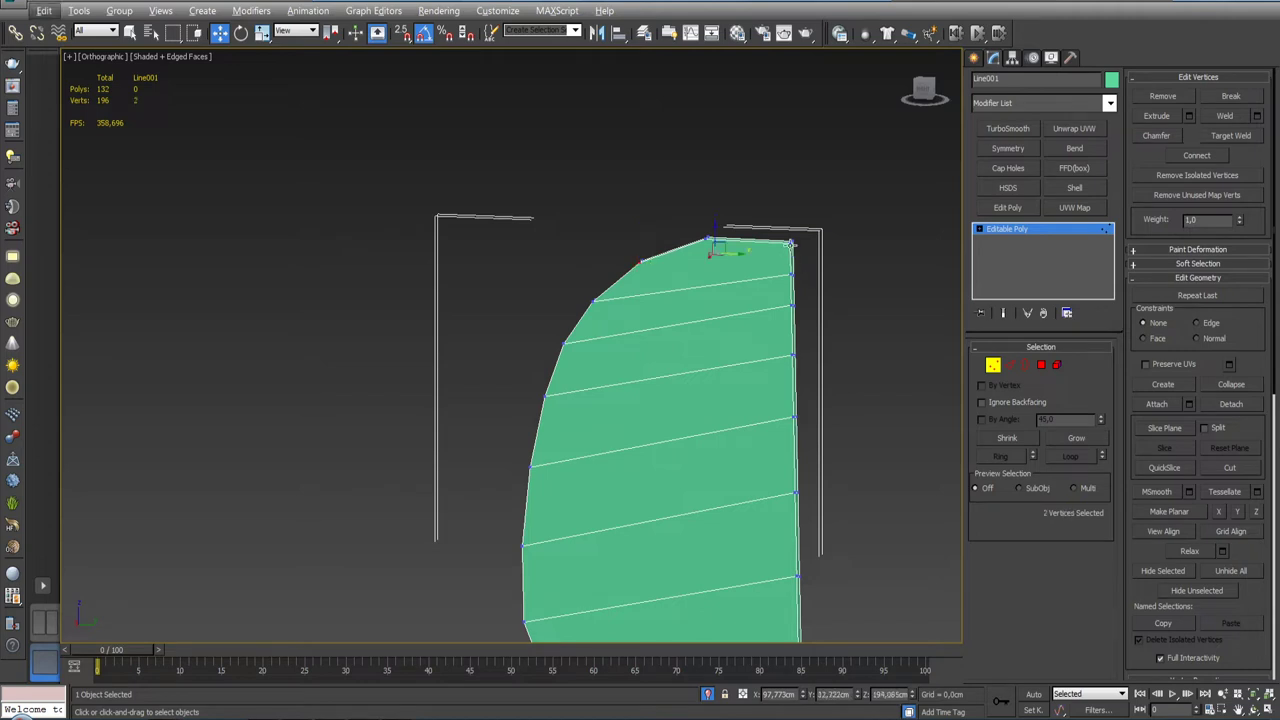
click(1197, 157)
alt+middle_drag(885, 274, 800, 358)
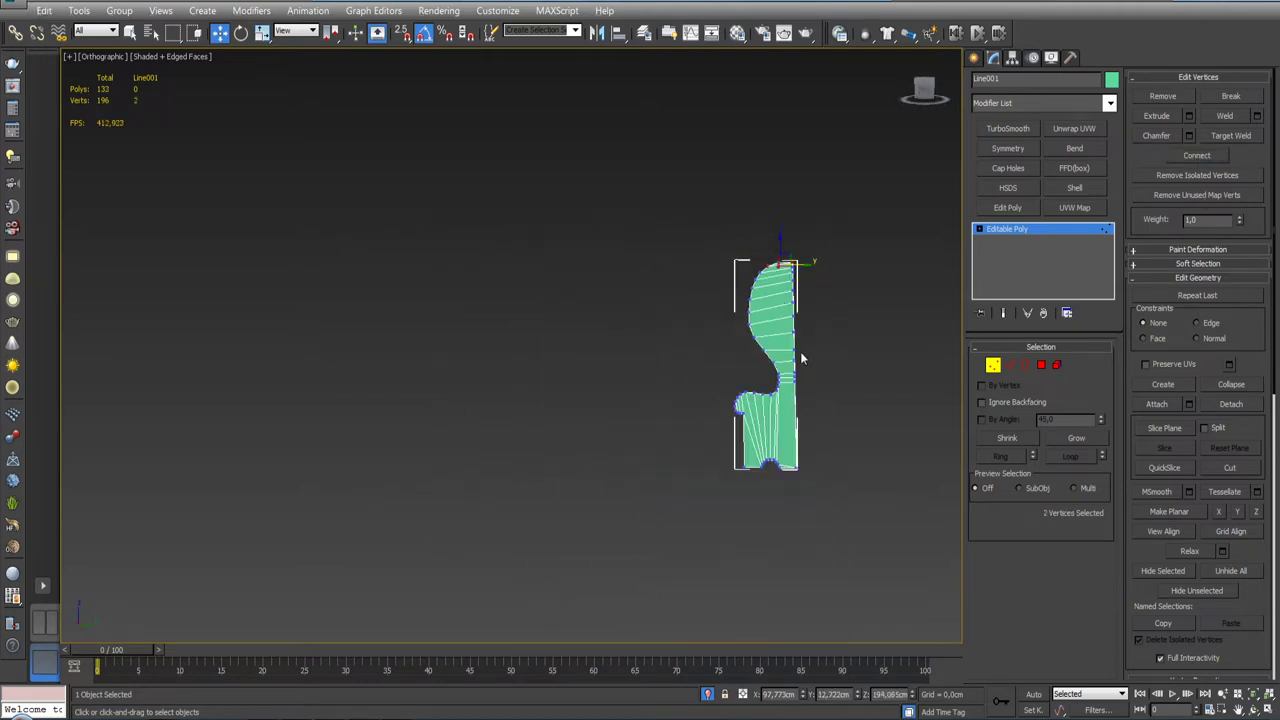
scroll(800, 358, up, 4)
scroll(766, 294, up, 2)
scroll(723, 343, up, 3)
middle_drag(723, 343, 706, 296)
Step: Reframe the panel's profile from the front view and switch to Edge sub-object mode
key(f)
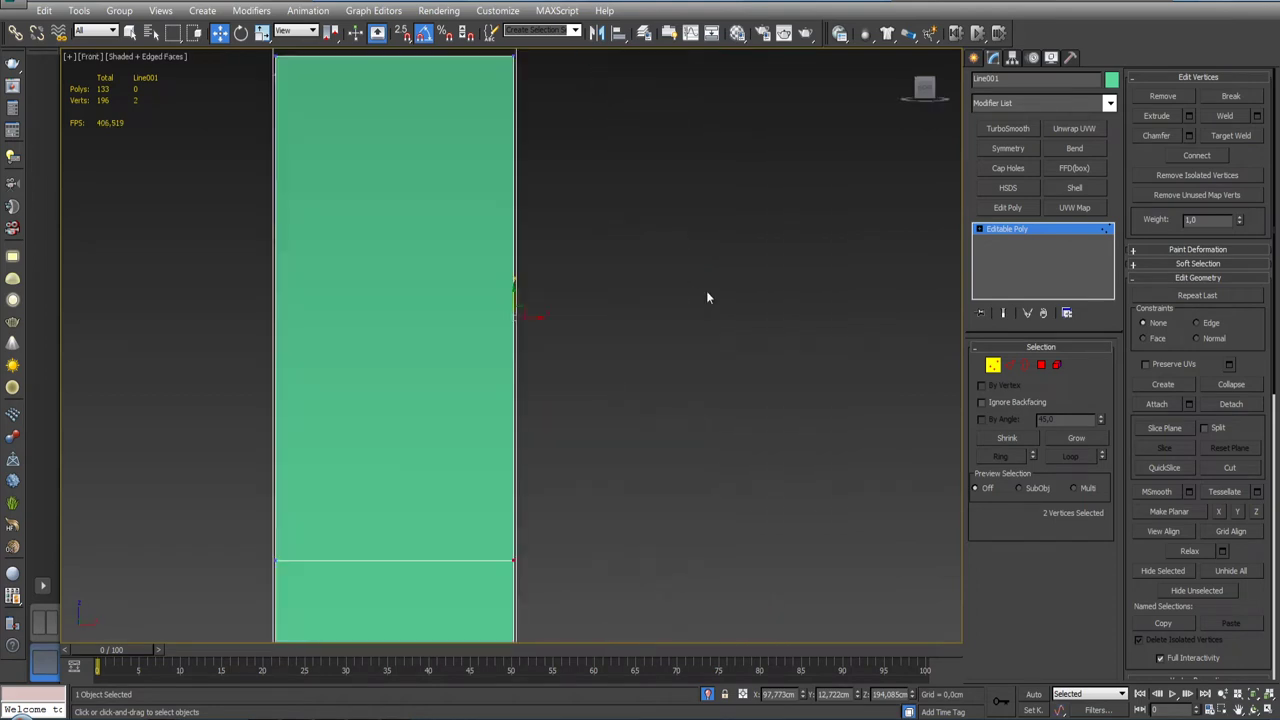
click(912, 90)
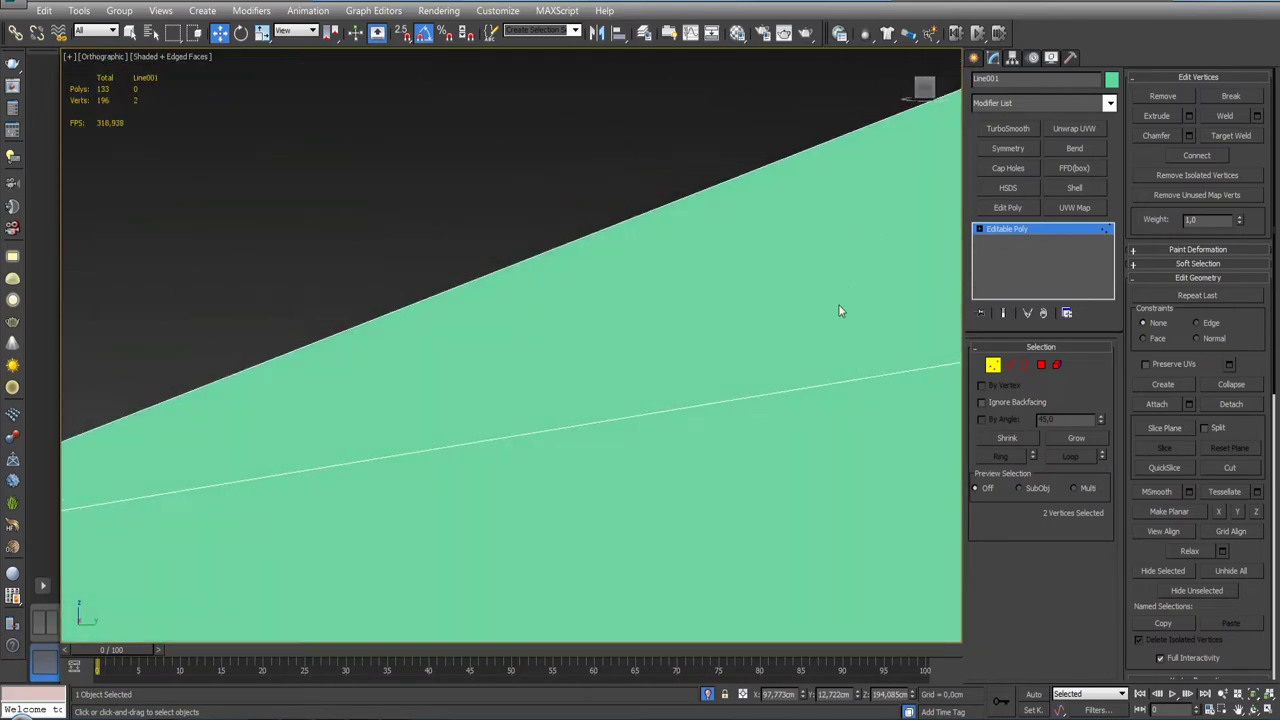
scroll(837, 309, down, 5)
mouse_move(820, 529)
middle_down()
mouse_move(742, 270)
mouse_move(717, 282)
middle_up()
scroll(742, 270, up, 2)
scroll(770, 330, down, 2)
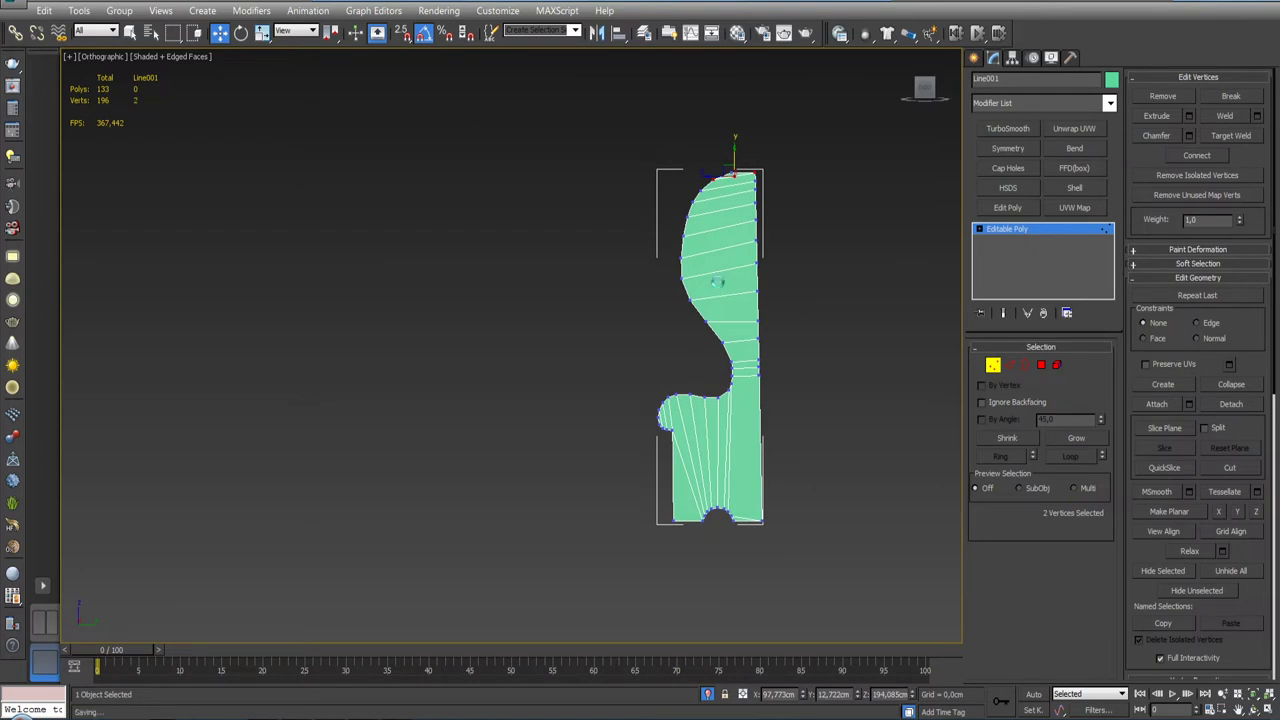
scroll(717, 282, up, 3)
middle_drag(760, 420, 725, 310)
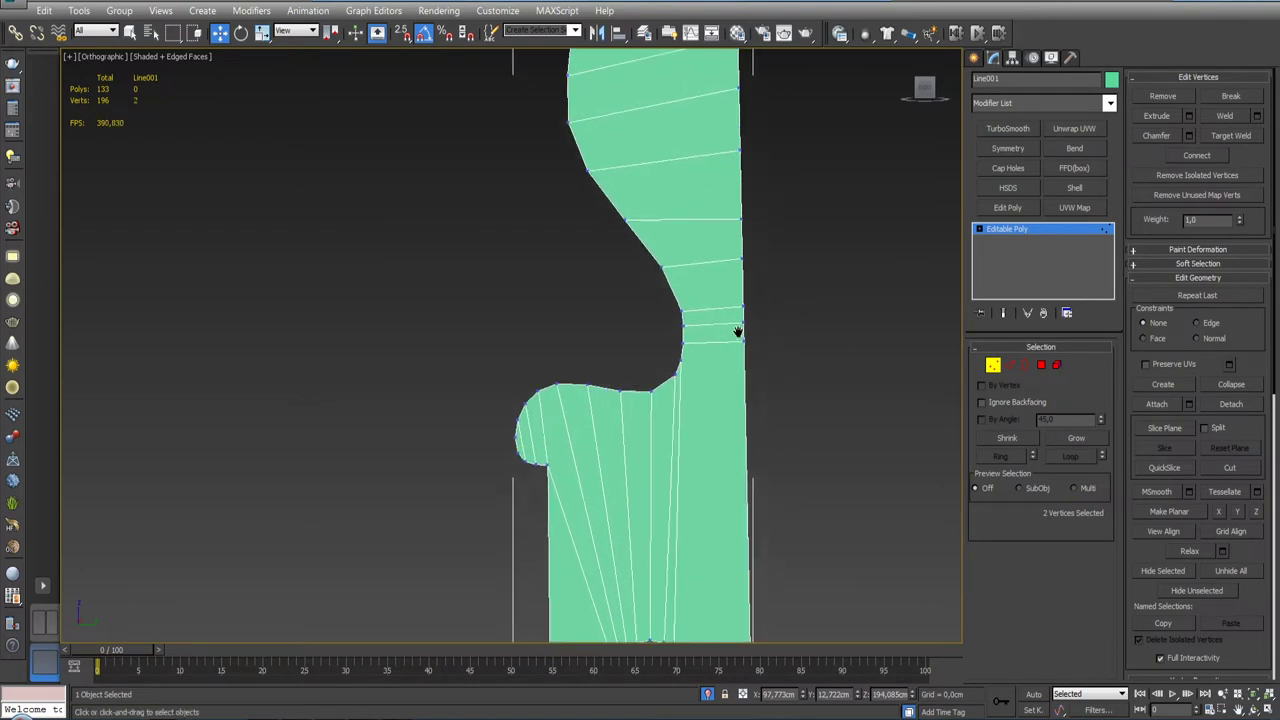
click(1009, 365)
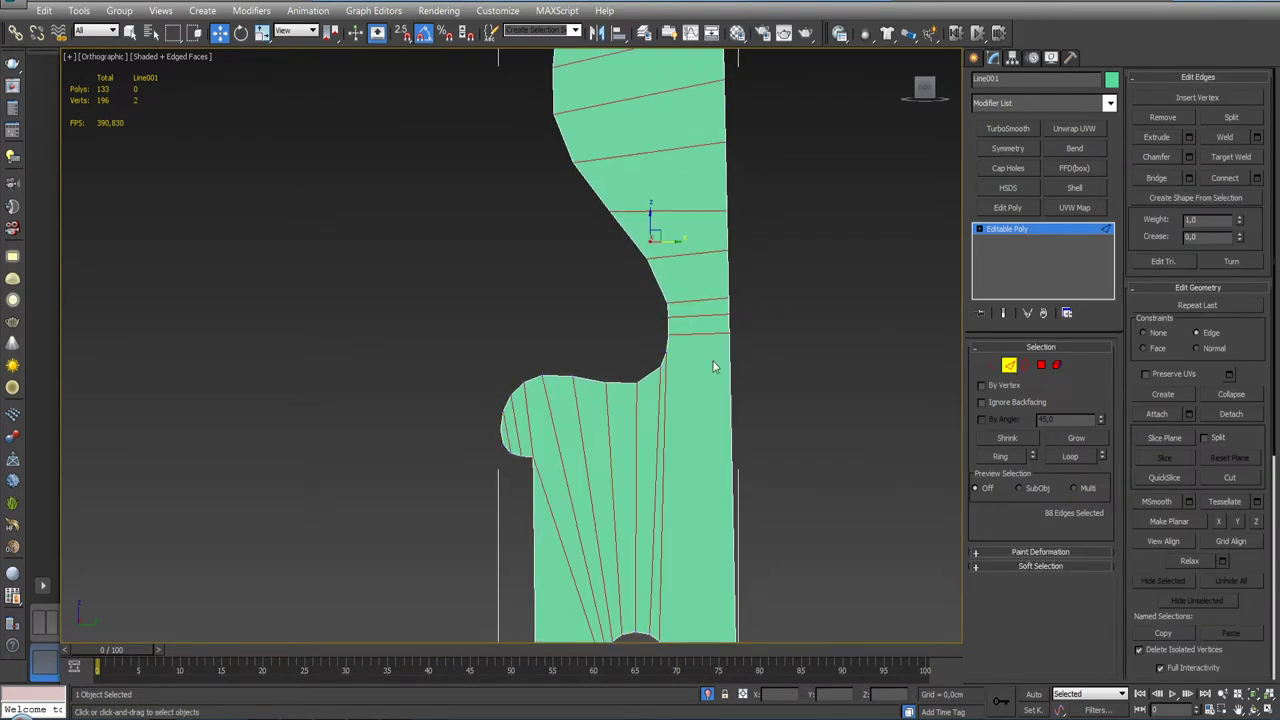
Step: Select the three neck edges and try Make Planar X and Y, undoing each
drag(692, 338, 786, 365)
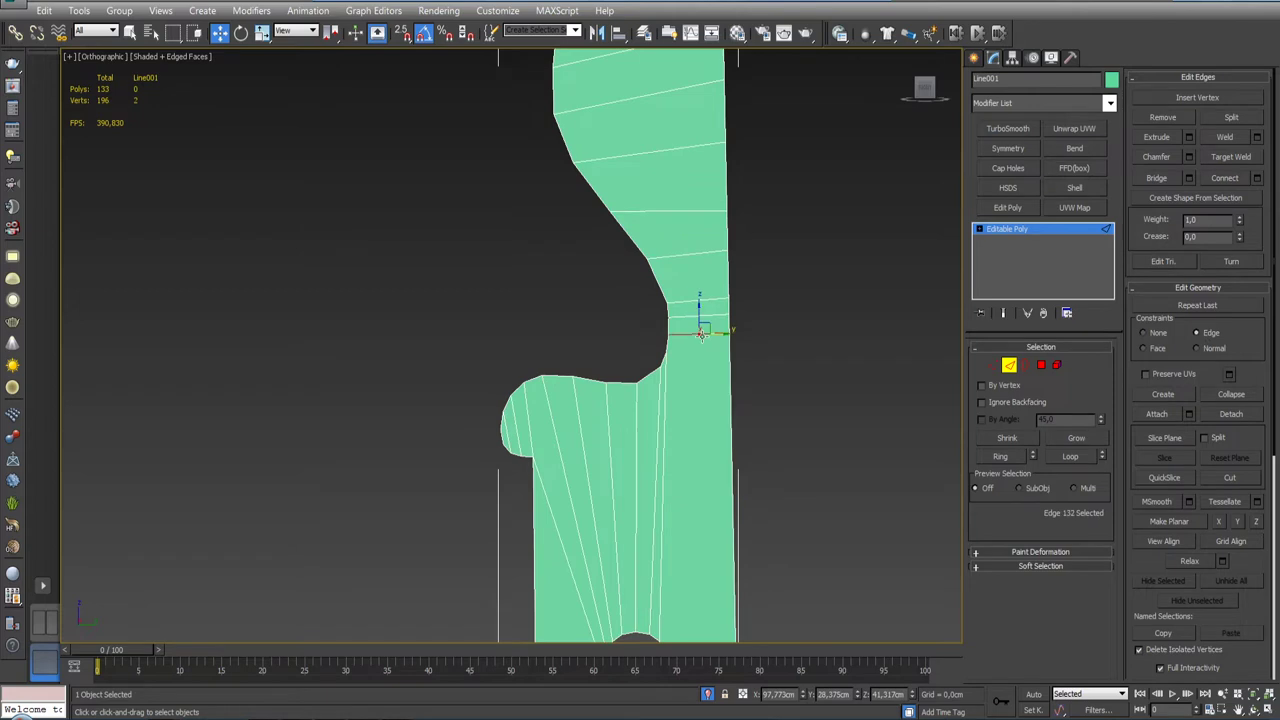
click(1220, 524)
key(ctrl+z)
click(1240, 528)
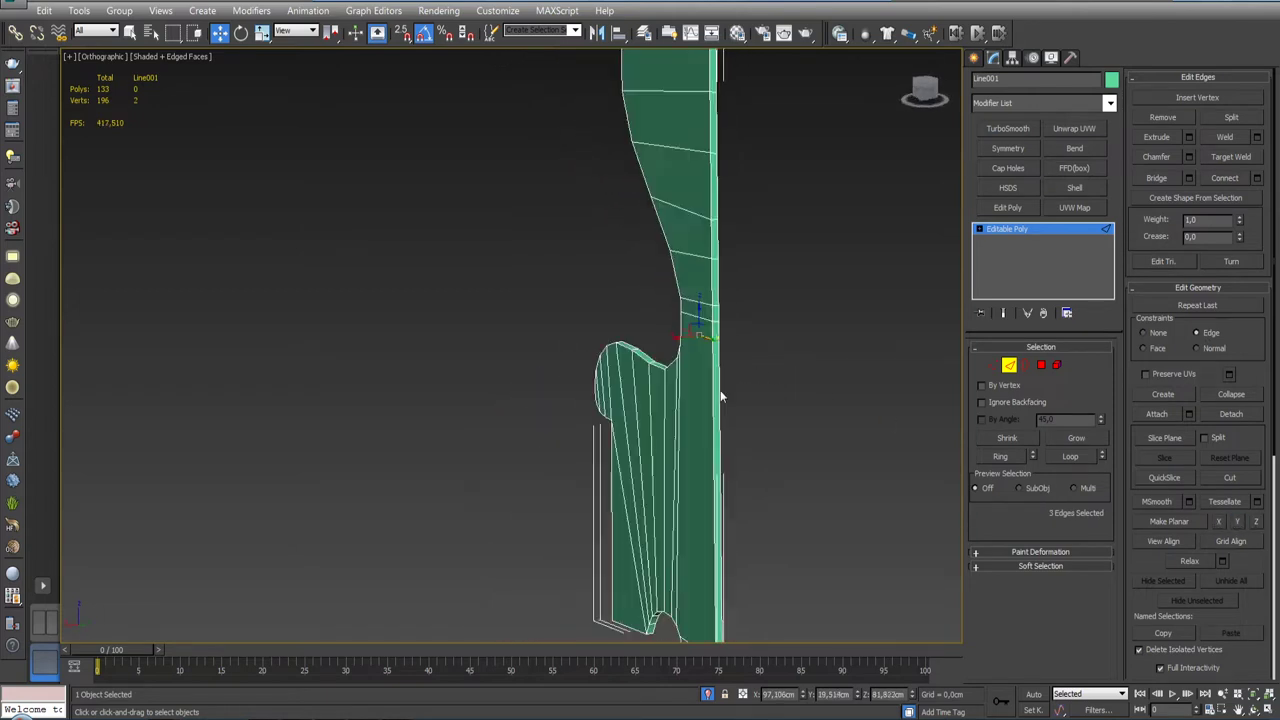
click(686, 320)
key(ctrl+z)
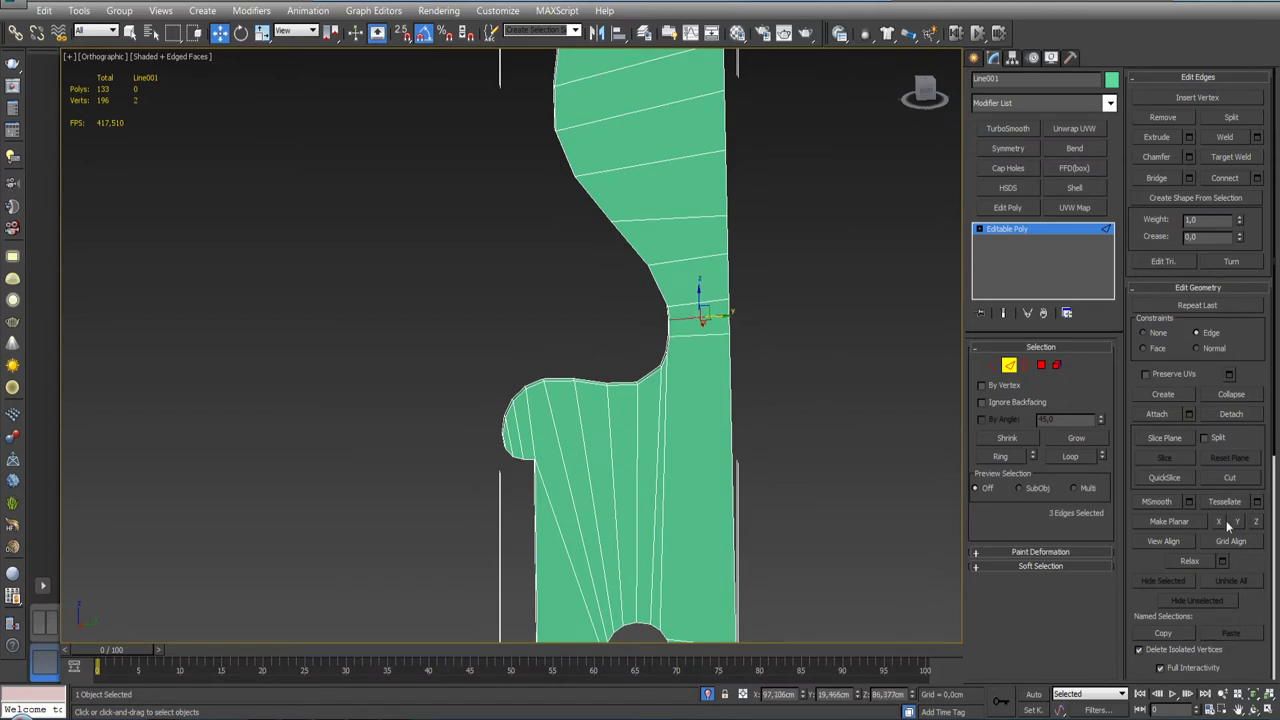
Step: Raise the three neck edges slightly and frame the whole side panel
key(ctrl+z)
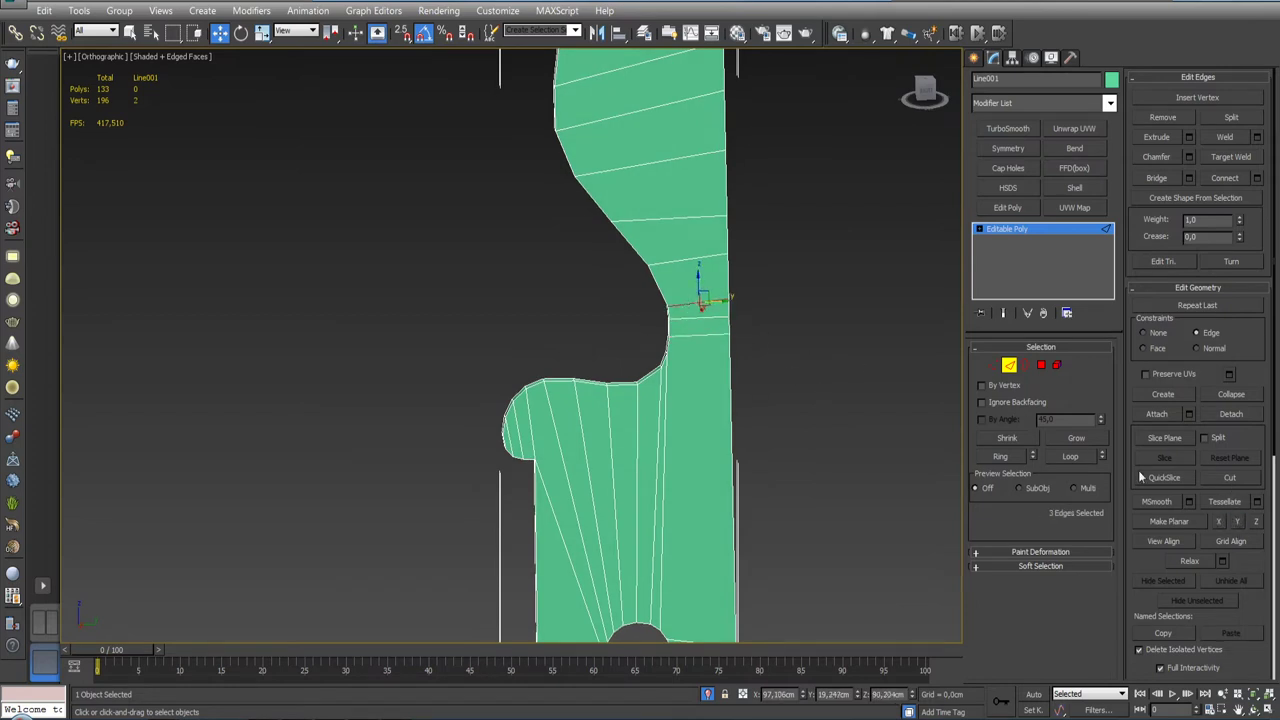
click(1236, 524)
key(ctrl+z)
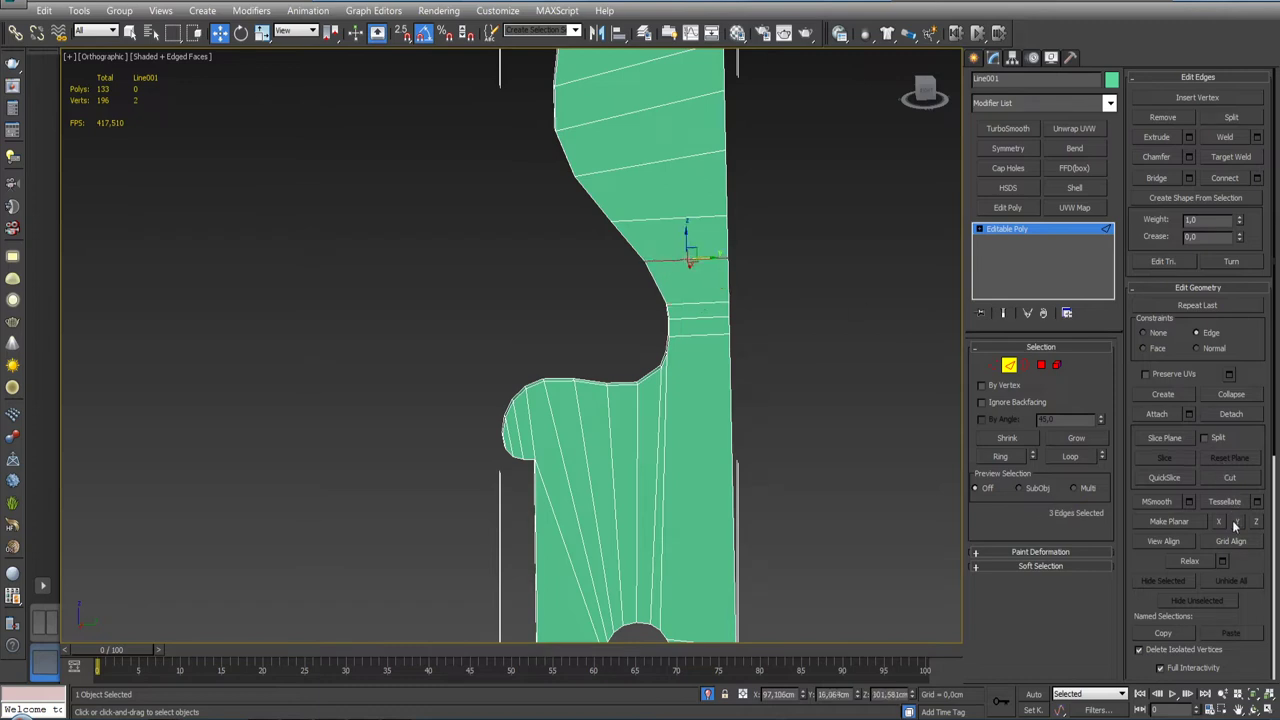
key(ctrl+z)
key(ctrl+z)
key(ctrl+z)
key(ctrl+z)
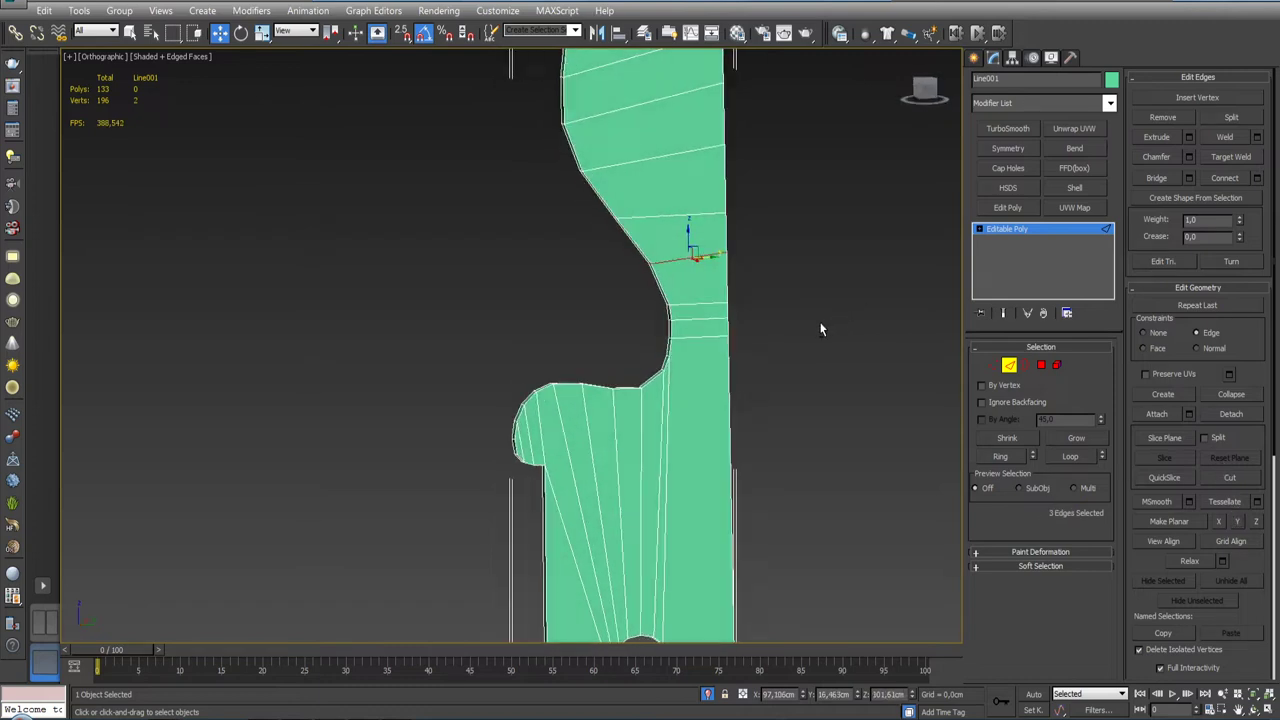
scroll(780, 315, down, 3)
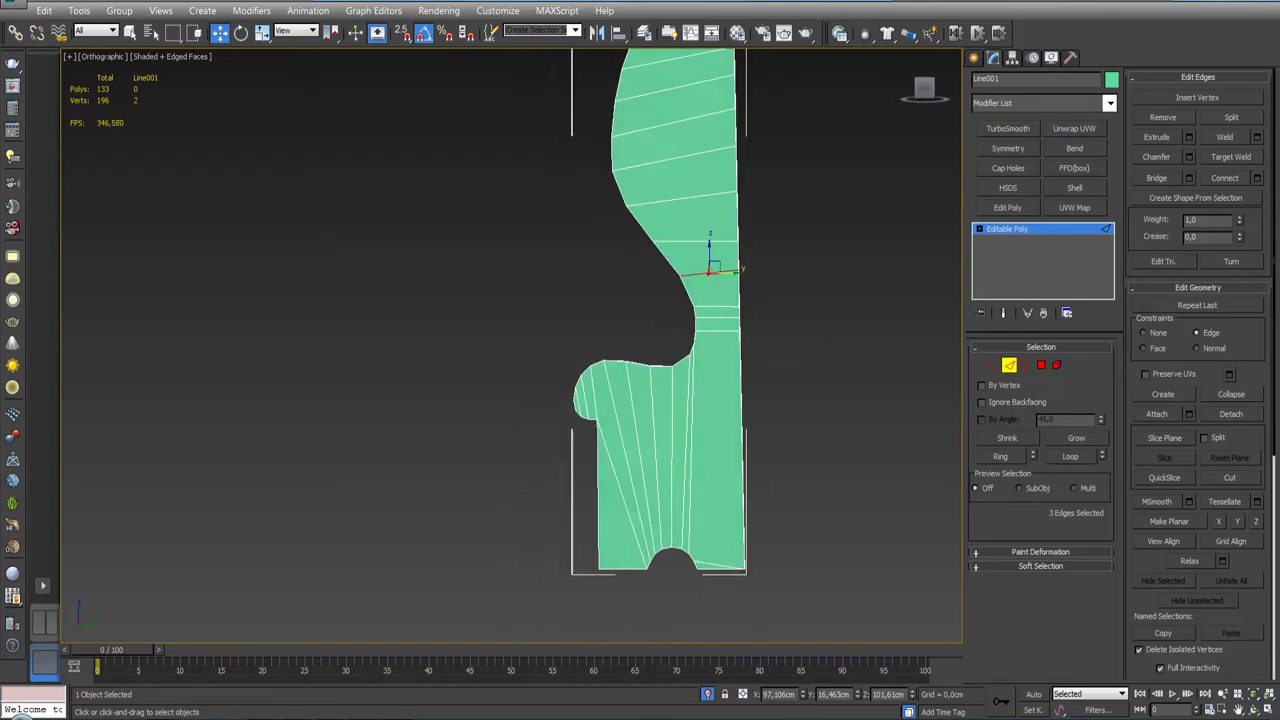
scroll(785, 335, down, 1)
scroll(778, 338, down, 2)
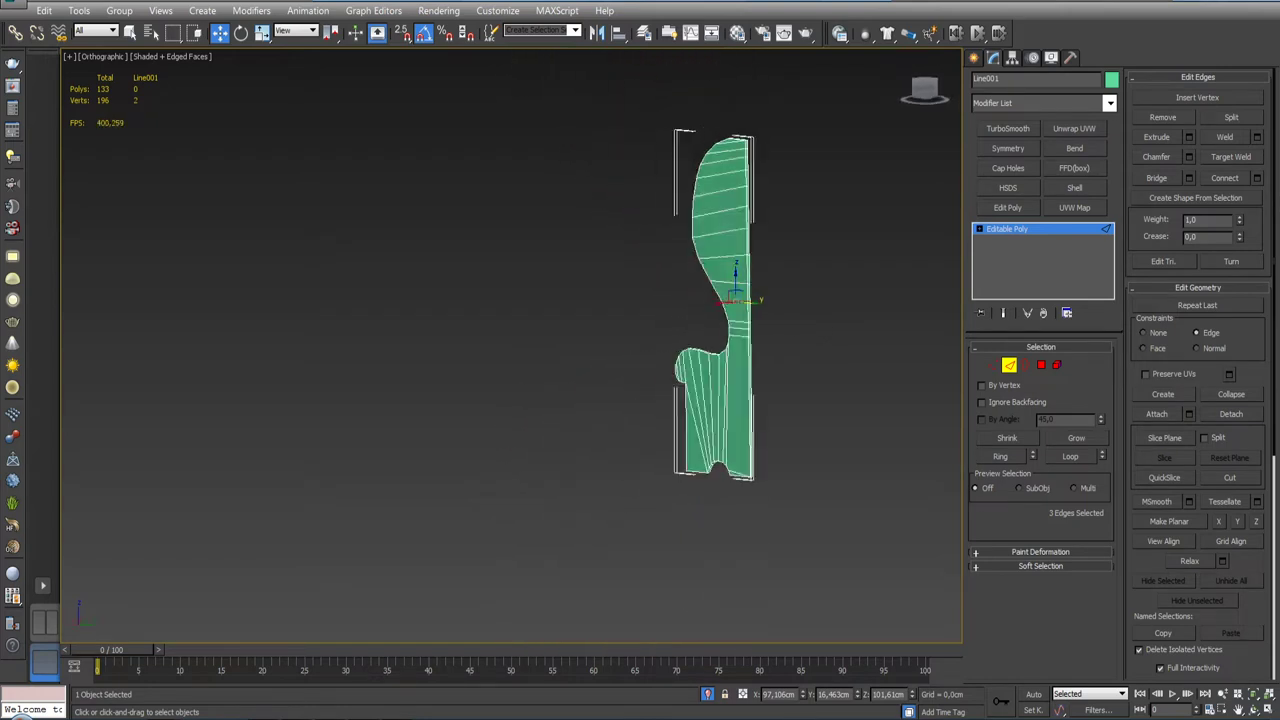
mouse_move(759, 378)
middle_down()
mouse_move(754, 286)
mouse_move(713, 343)
middle_up()
Step: Return to object level and orbit around the side panel to check its shape
click(1009, 364)
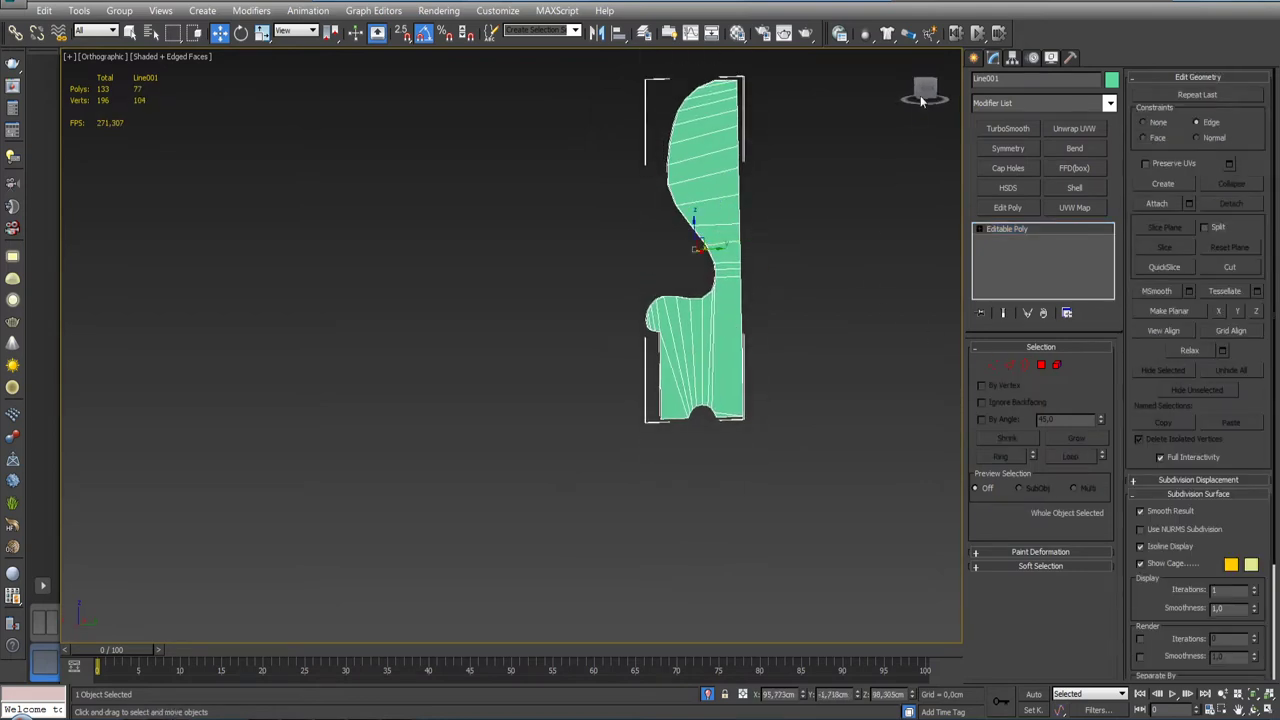
drag(922, 90, 930, 93)
click(928, 91)
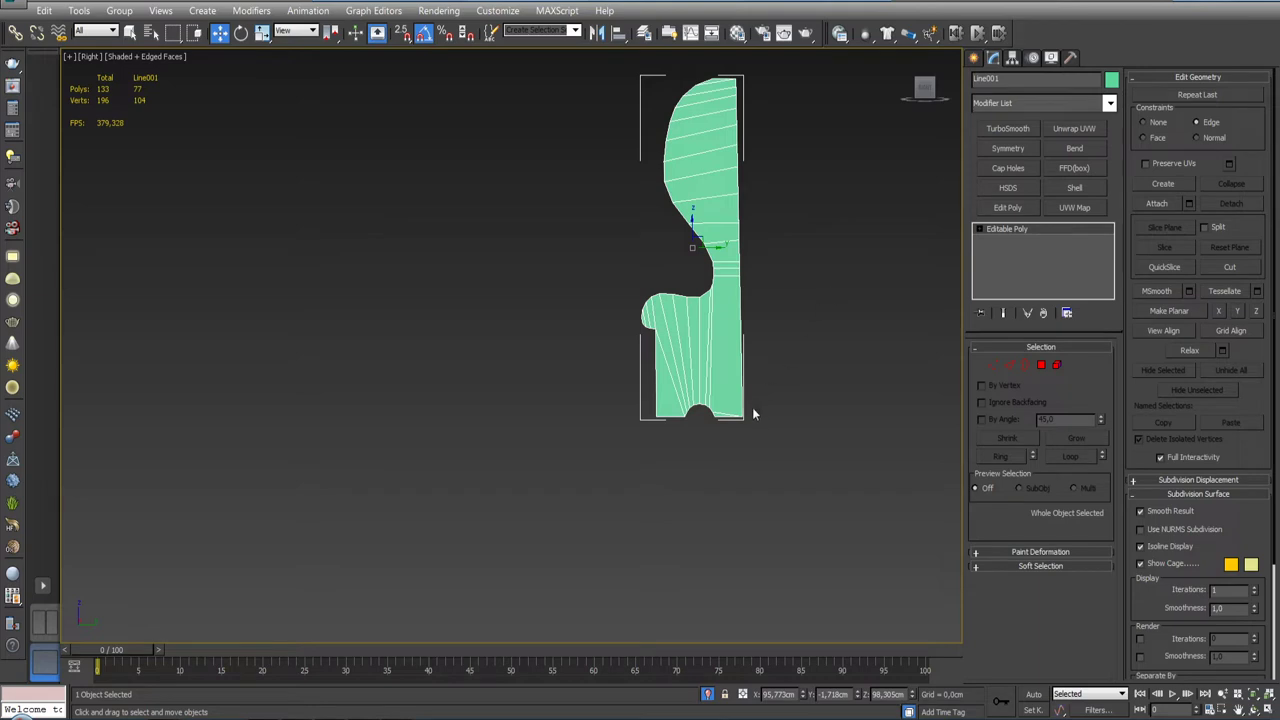
mouse_move(743, 379)
middle_down()
mouse_move(773, 325)
mouse_move(775, 413)
middle_up()
scroll(773, 325, down, 3)
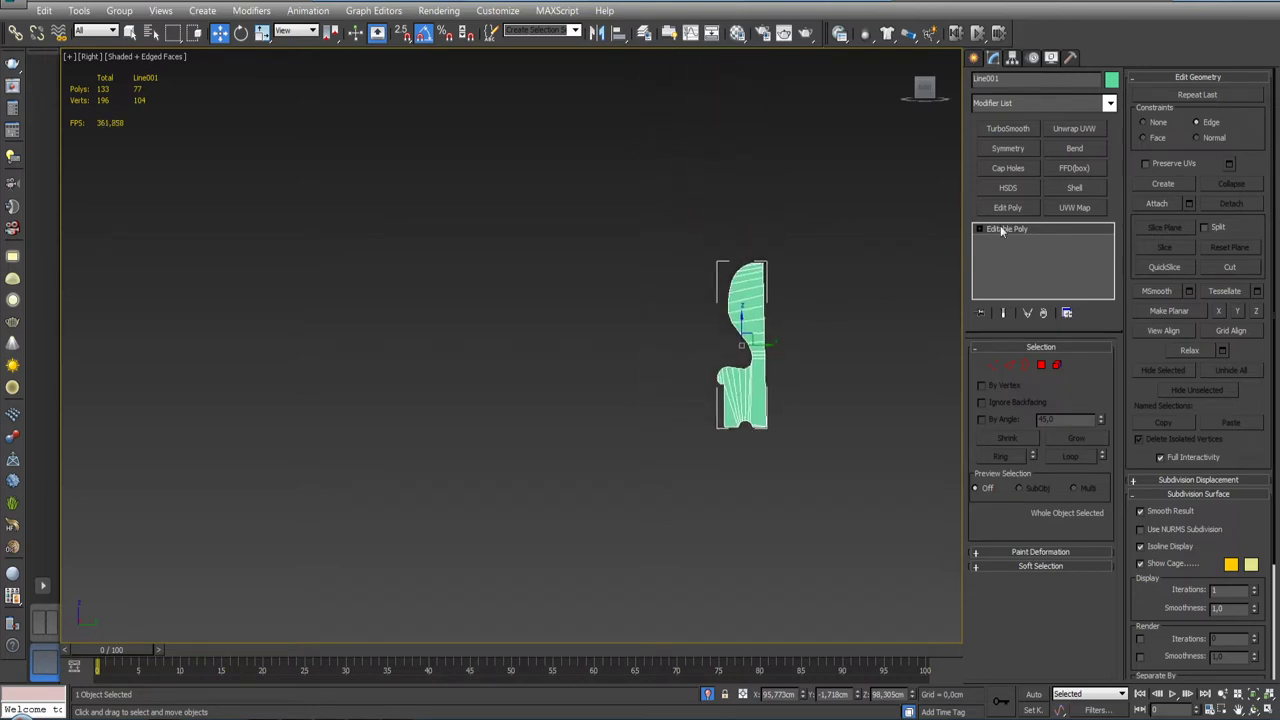
mouse_move(940, 260)
alt+middle_down()
mouse_move(842, 358)
mouse_move(790, 328)
alt+middle_up()
scroll(842, 358, up, 4)
scroll(842, 358, up, 3)
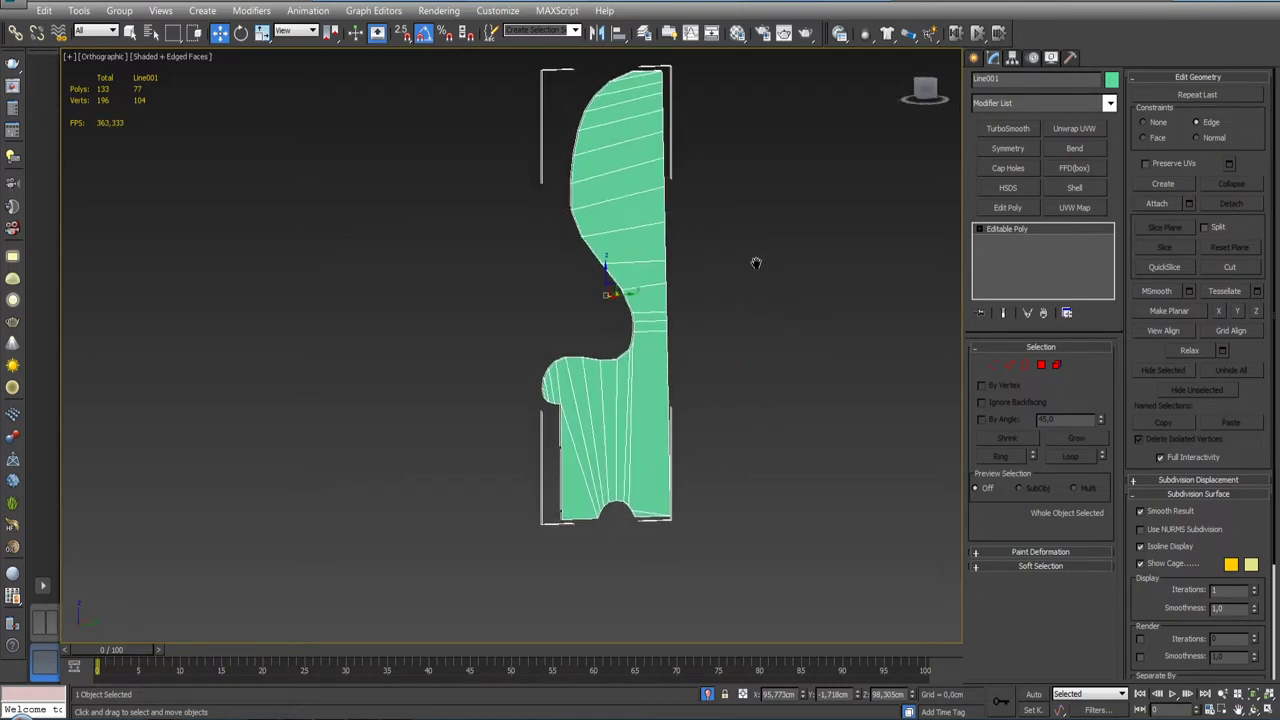
Step: Exit isolation to restore the box and bench reference plane, then compare them against the mesh
click(709, 697)
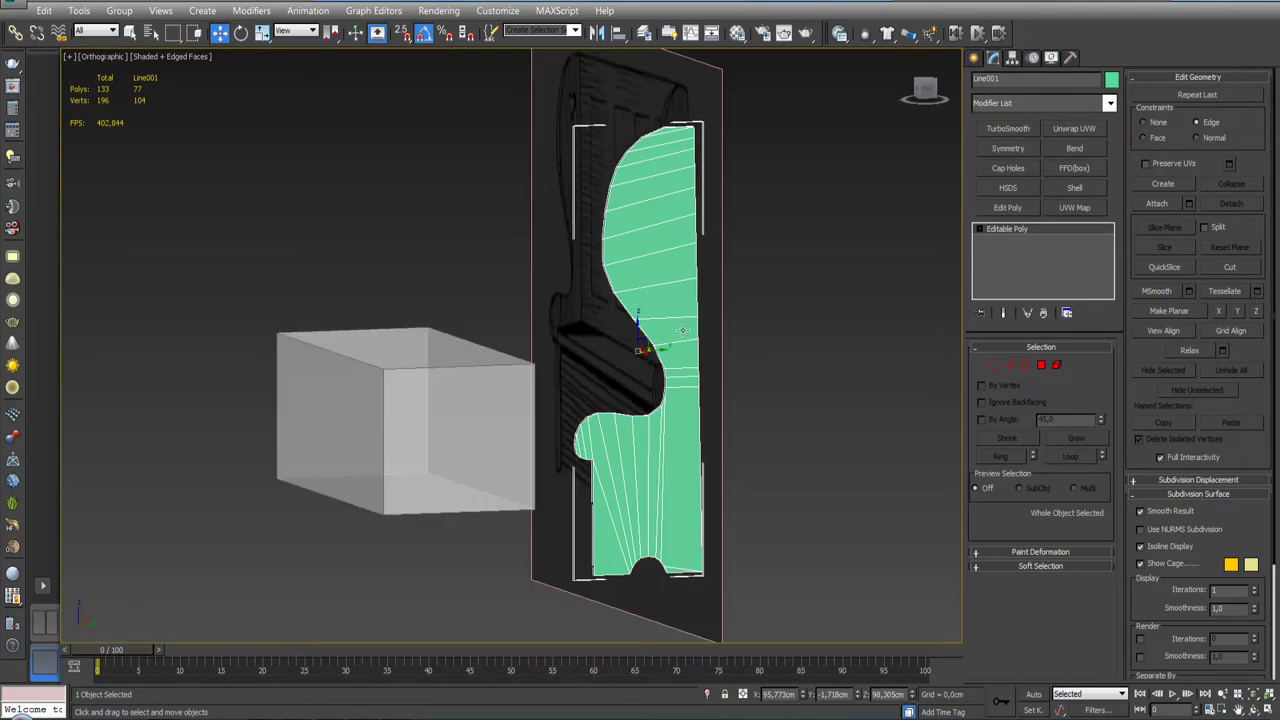
alt+middle_drag(720, 400, 741, 367)
scroll(685, 328, up, 2)
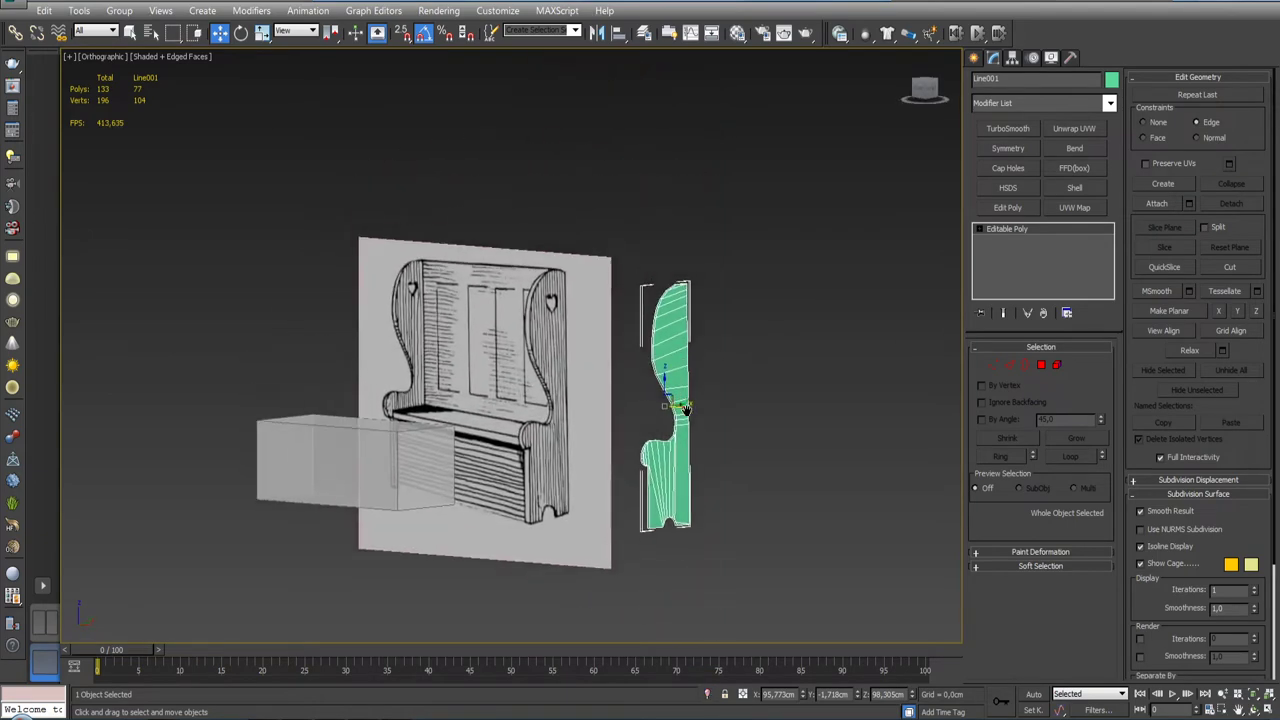
scroll(685, 328, up, 3)
alt+middle_drag(685, 328, 624, 325)
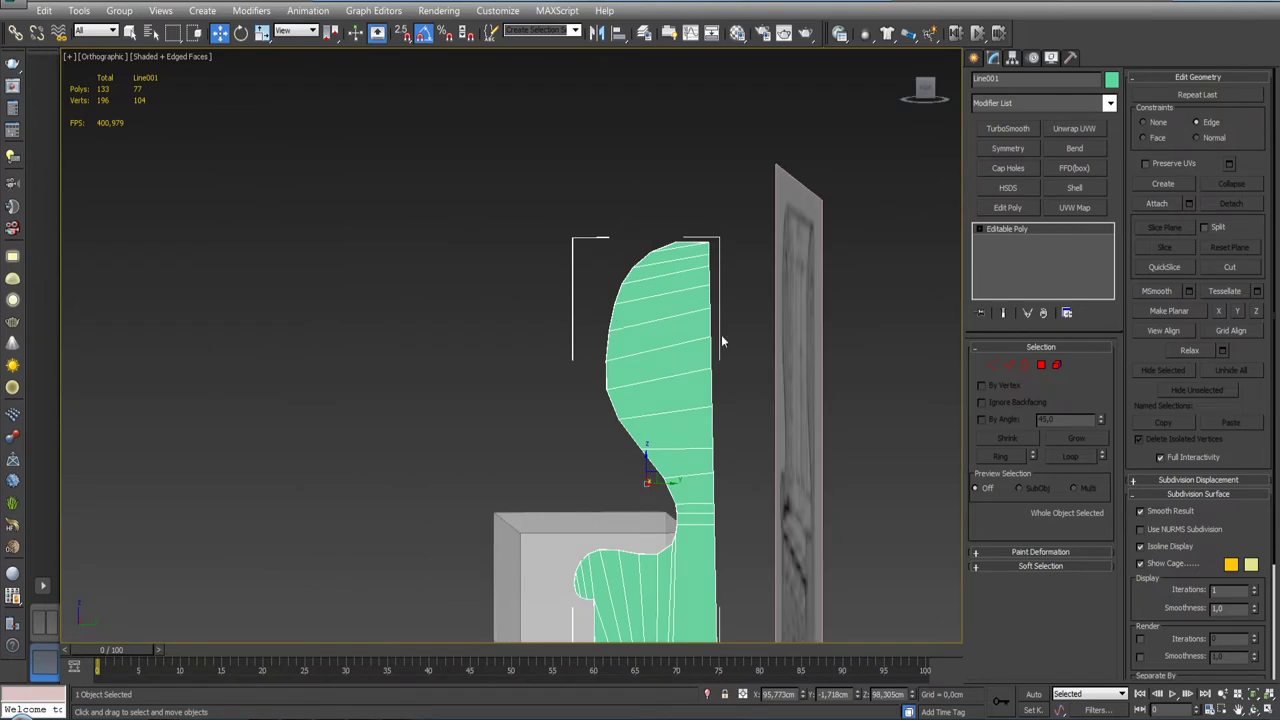
key(f)
scroll(646, 331, down, 3)
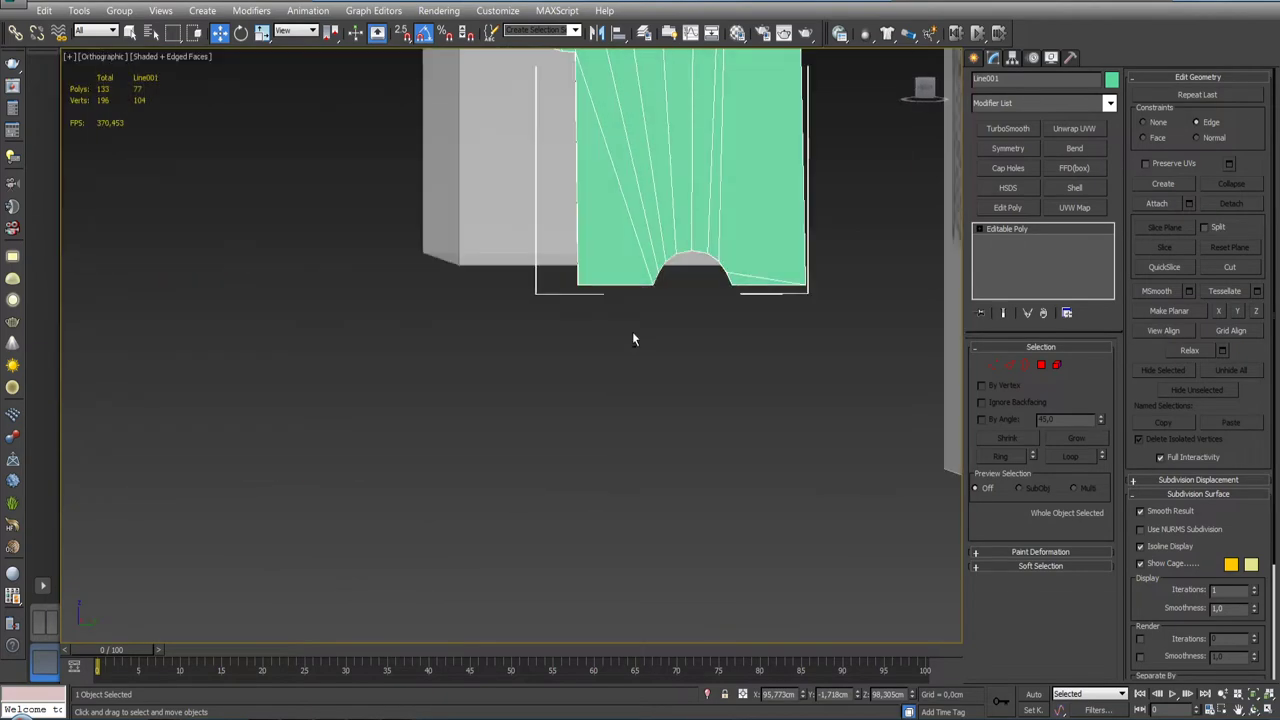
alt+middle_drag(632, 331, 925, 90)
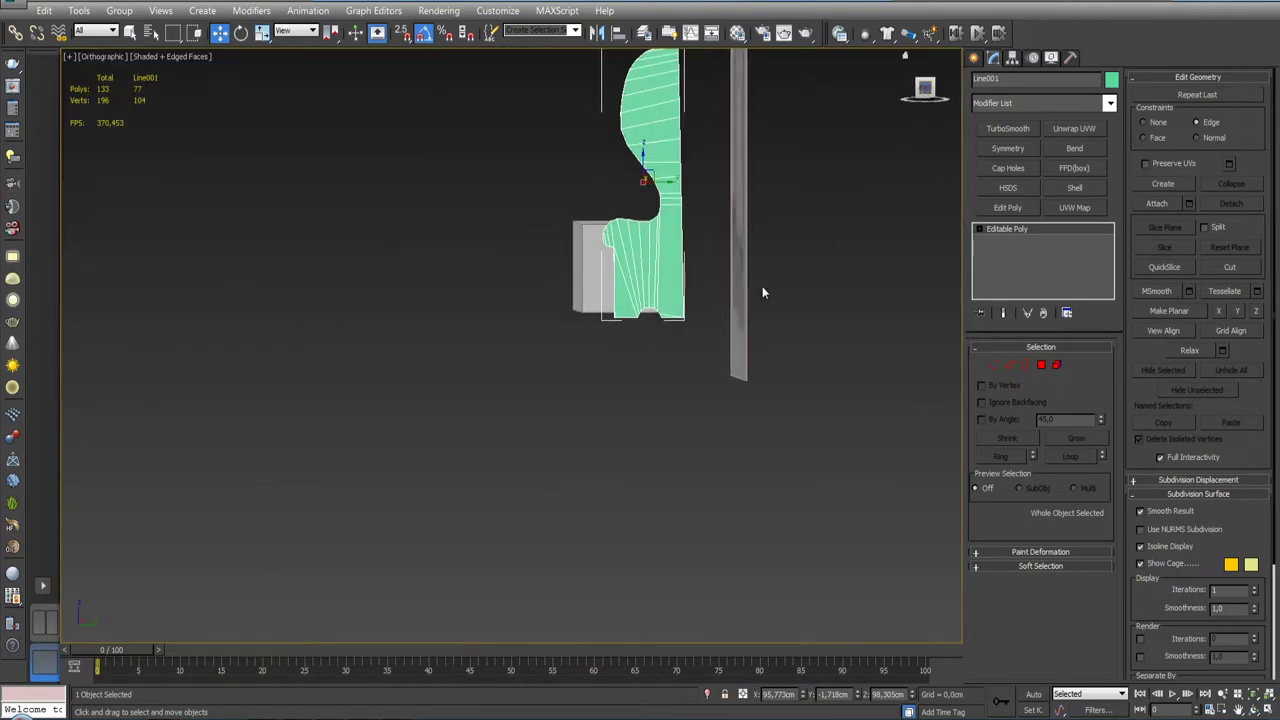
Step: Frame the side panel in the Right view and select two right-edge vertices
key(z)
scroll(656, 352, up, 5)
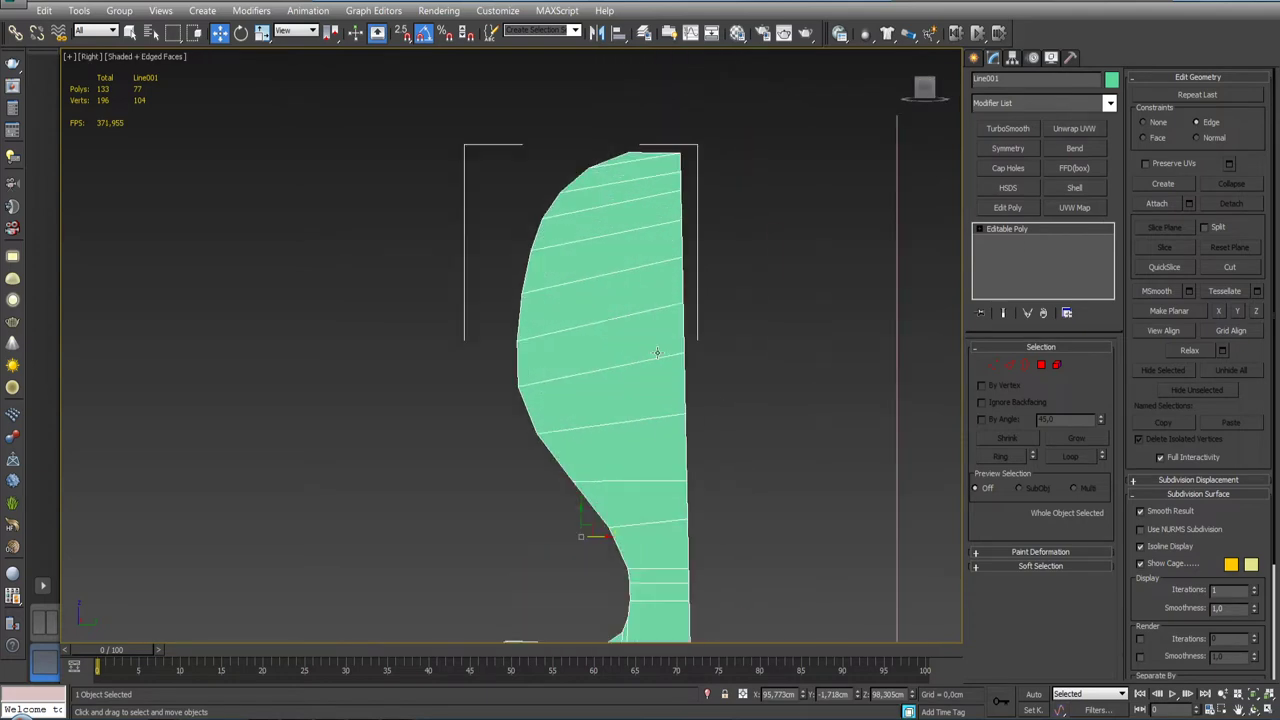
middle_drag(656, 352, 698, 325)
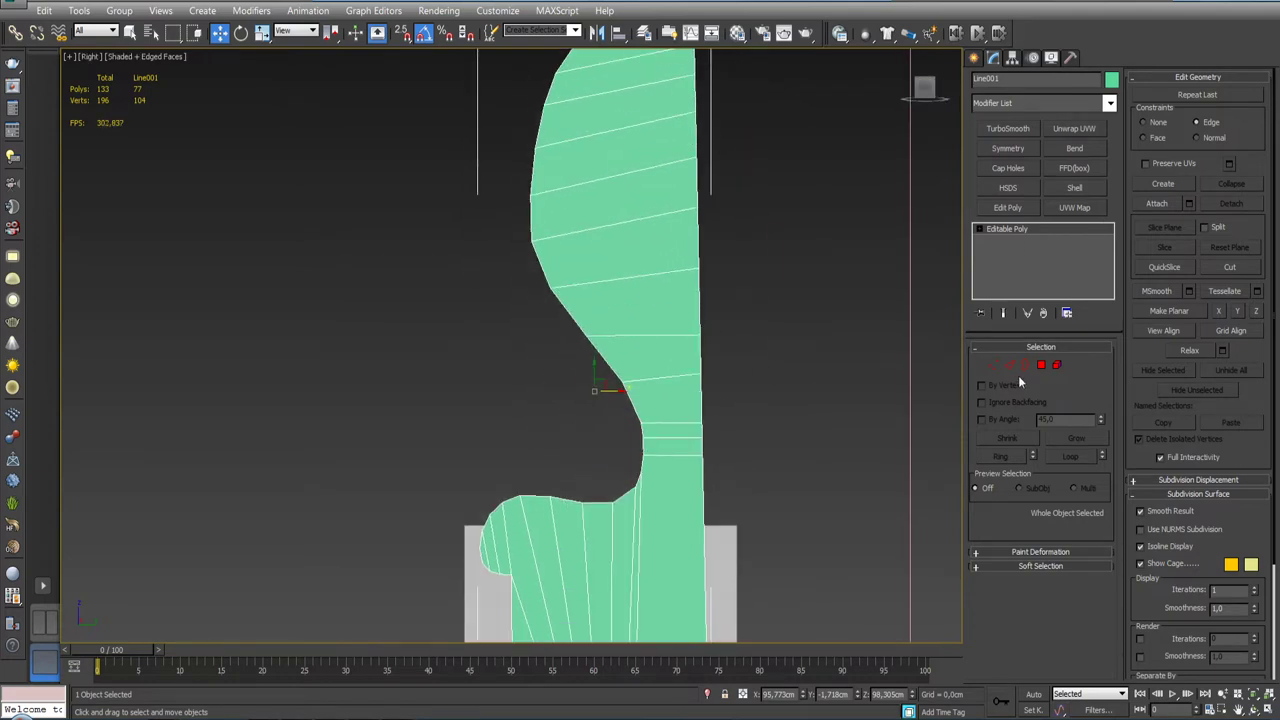
click(993, 365)
mouse_move(722, 361)
mouse_down()
mouse_move(688, 392)
mouse_move(697, 363)
mouse_up()
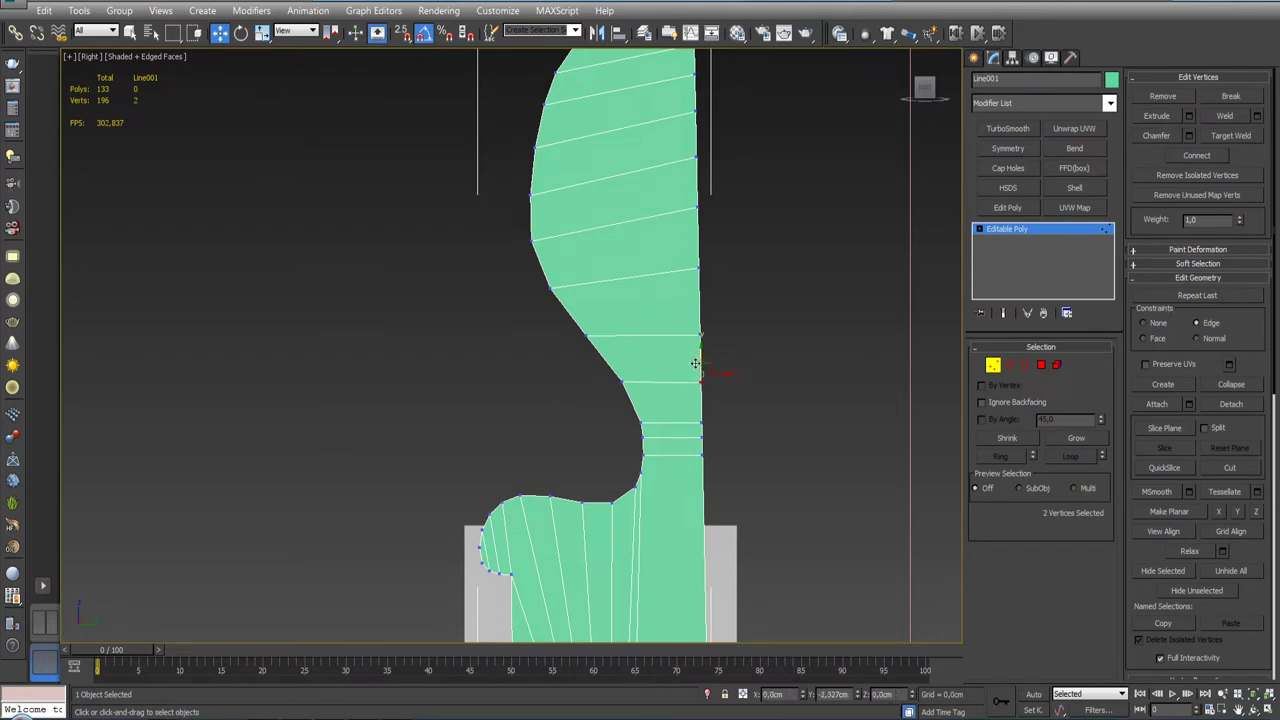
Step: Lower the upper right-edge vertices along Y so their cross edges run level
click(706, 334)
drag(698, 255, 698, 270)
middle_drag(731, 239, 731, 349)
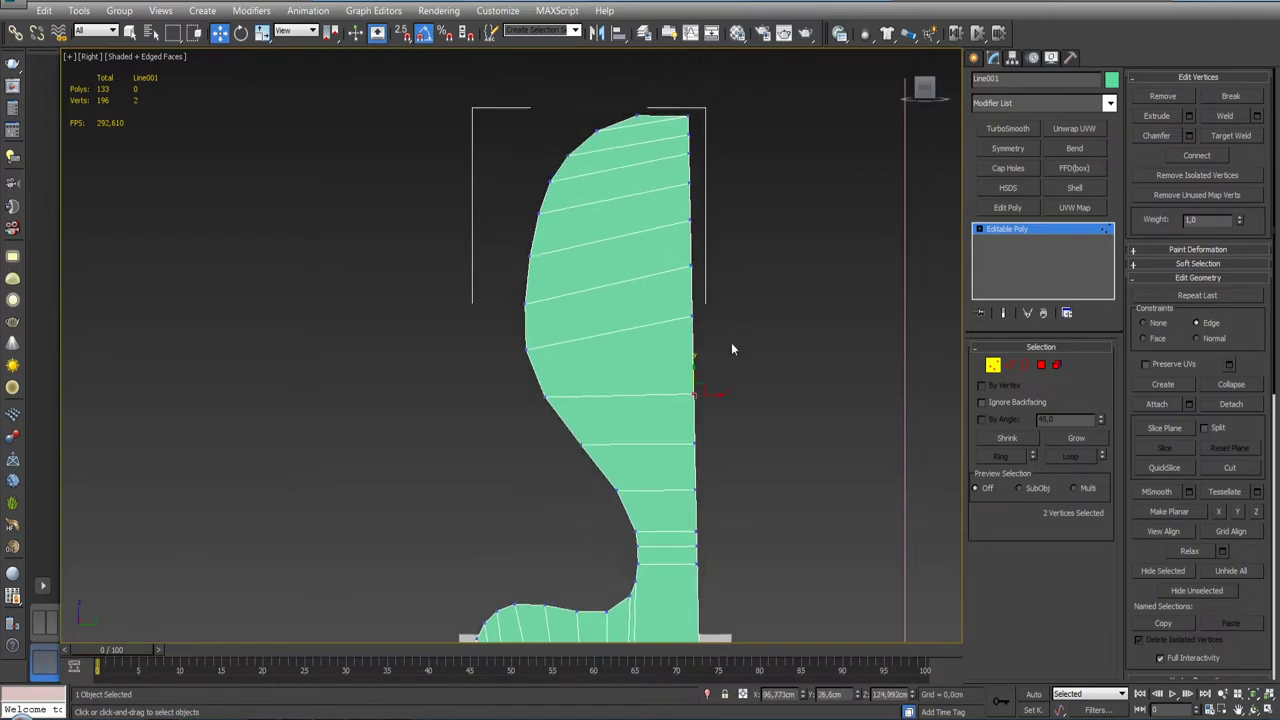
drag(691, 322, 691, 341)
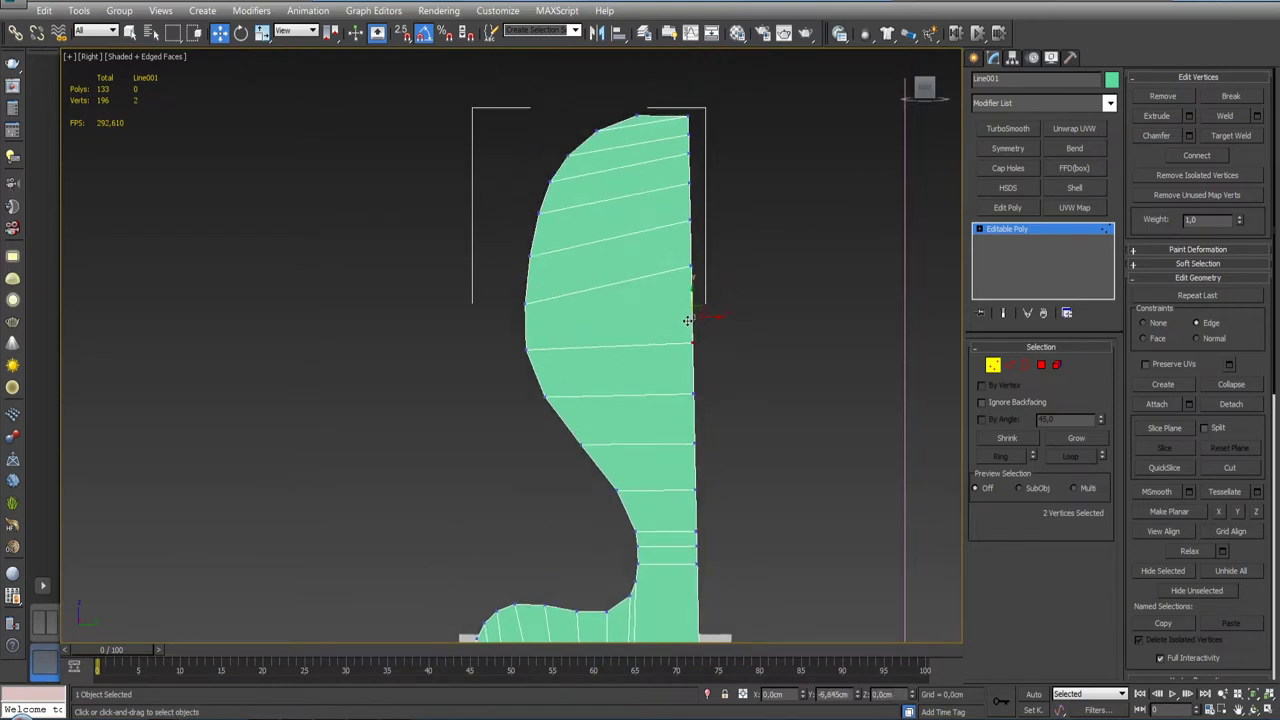
click(692, 272)
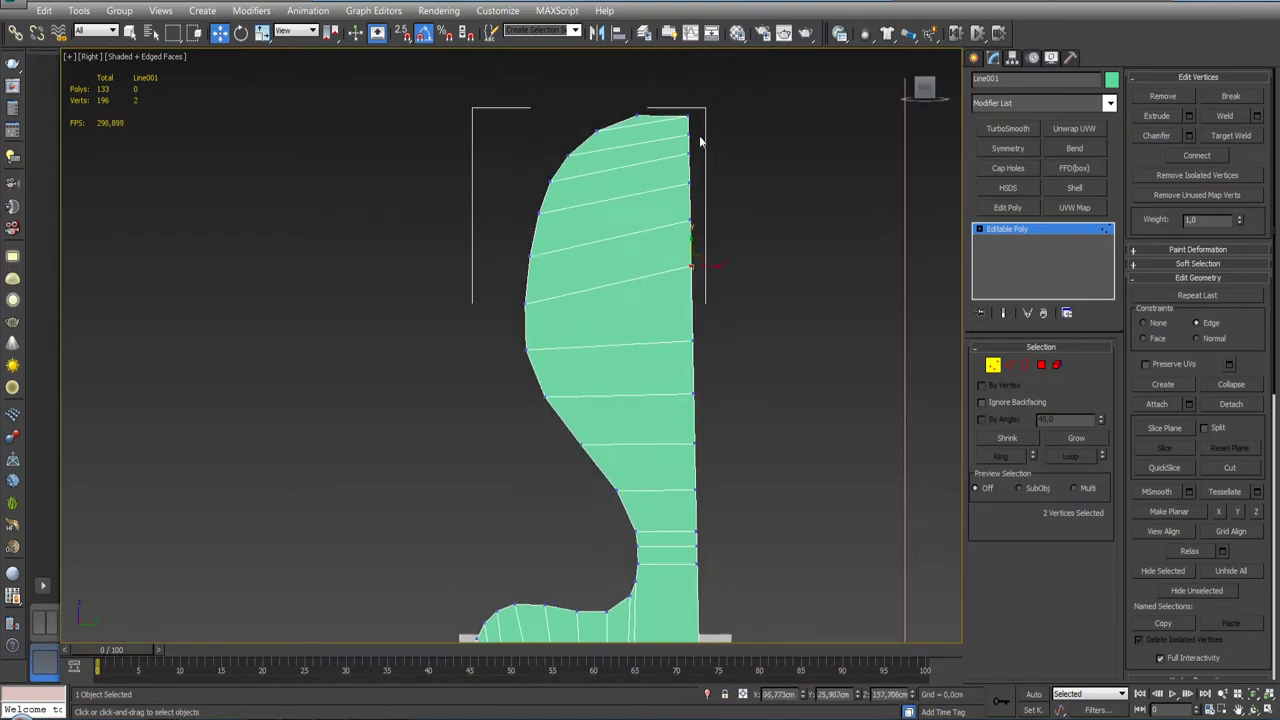
drag(689, 213, 680, 277)
drag(689, 167, 686, 195)
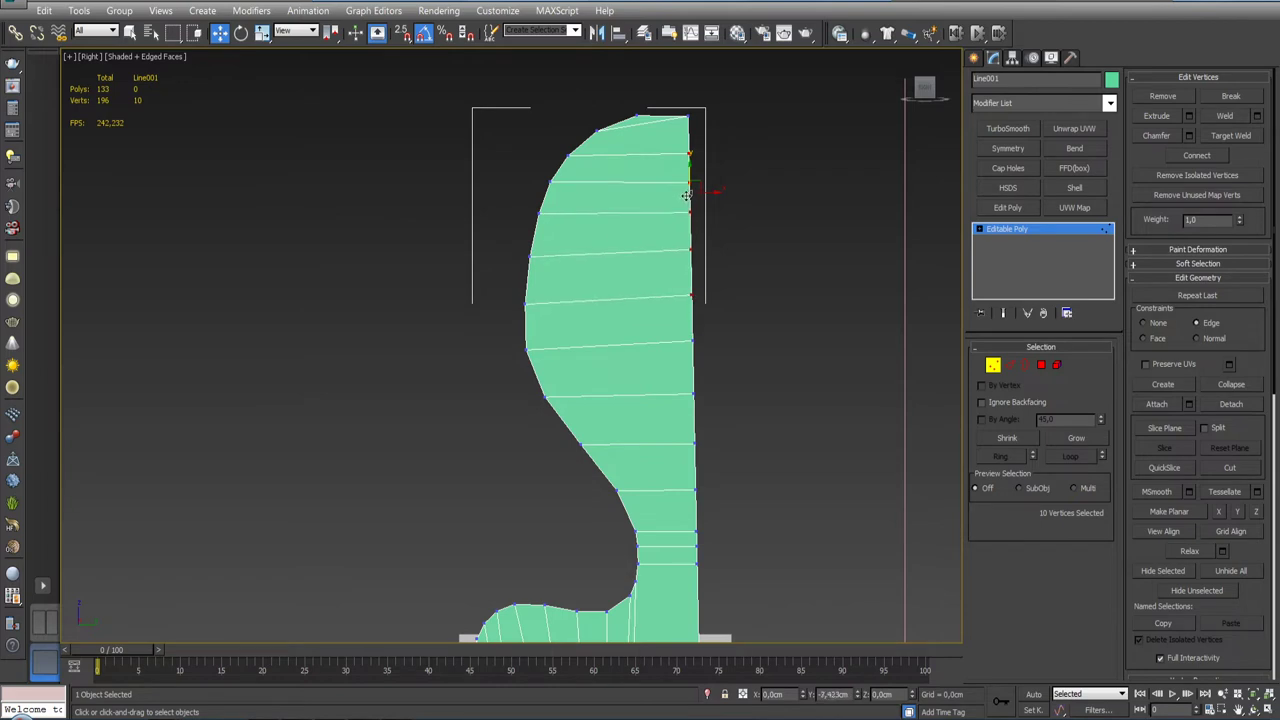
Step: Nudge four more right-edge vertices lower and select a horizontal cross edge
drag(700, 228, 684, 306)
drag(690, 243, 691, 249)
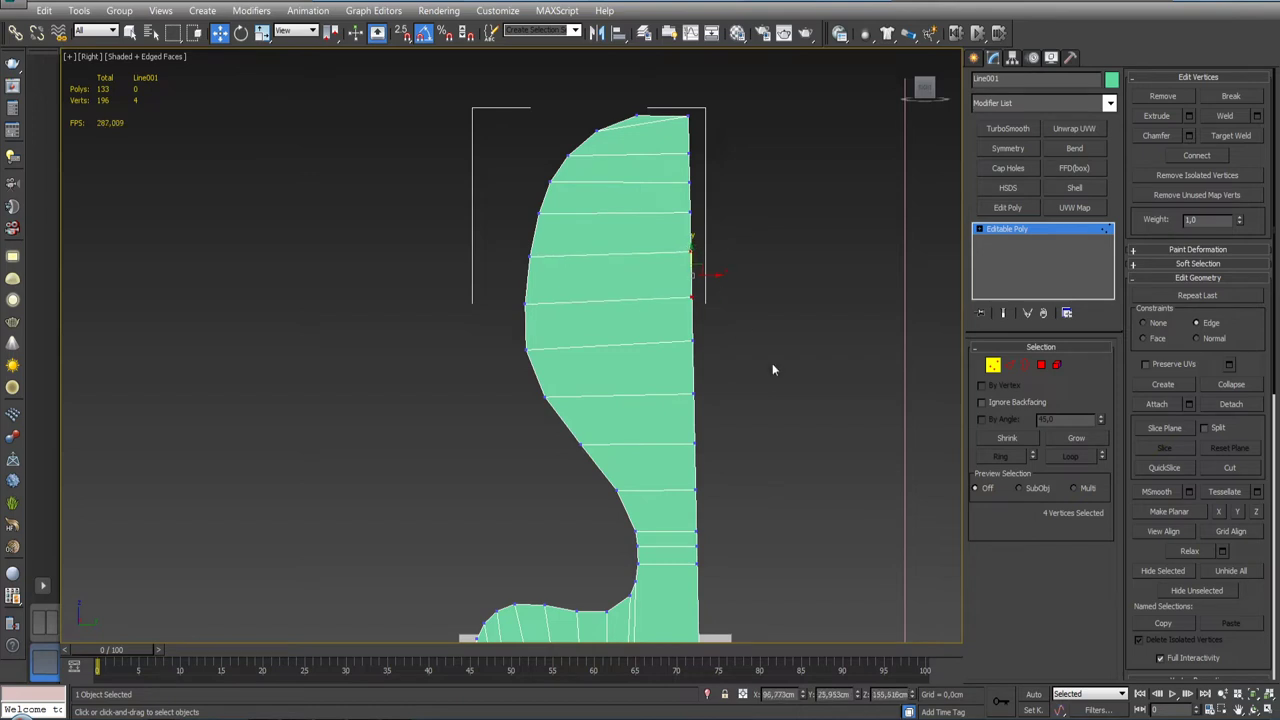
click(1009, 364)
middle_drag(825, 399, 839, 319)
click(683, 367)
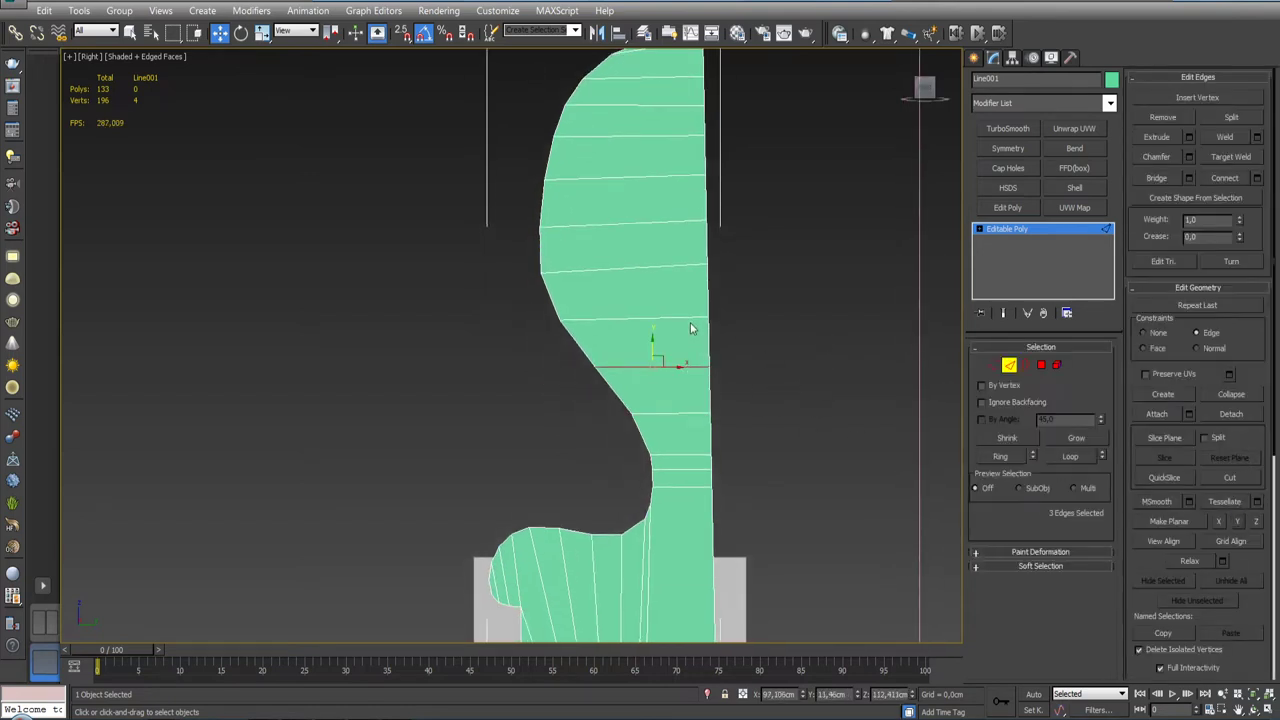
Step: Flatten one cross edge with Make Planar Y and nudge its vertices slightly down
click(692, 326)
click(1237, 521)
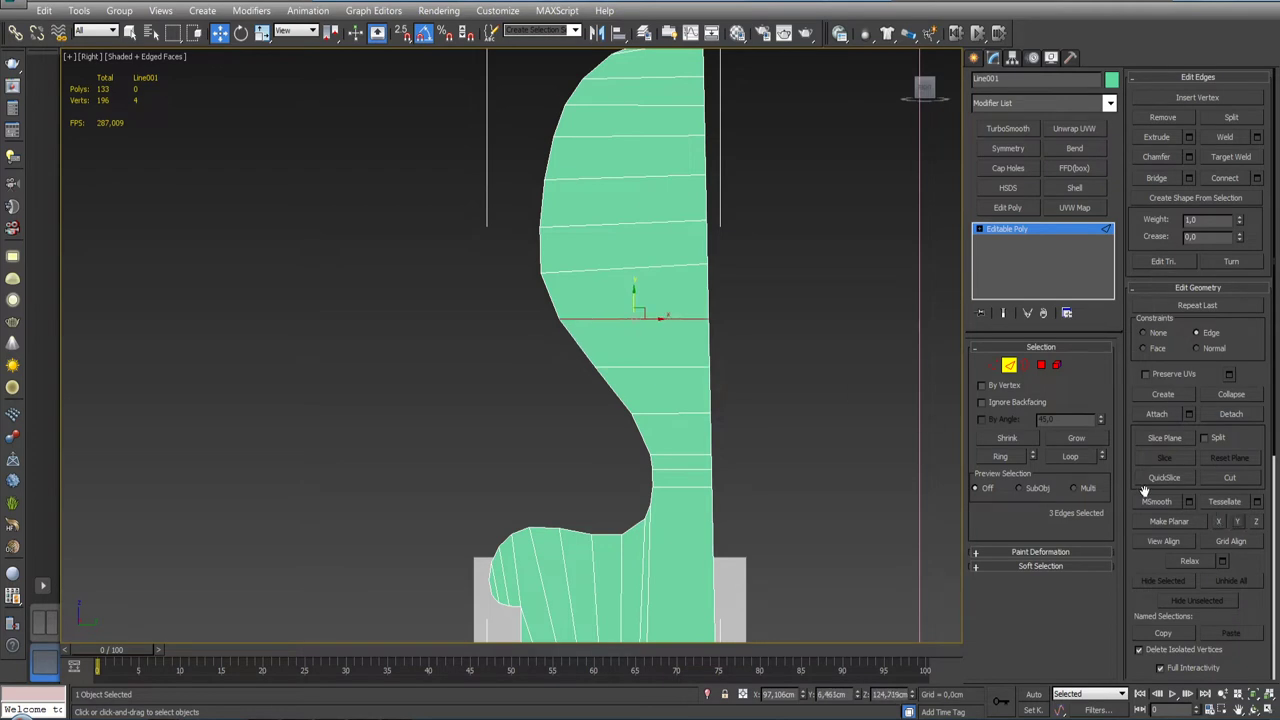
click(993, 365)
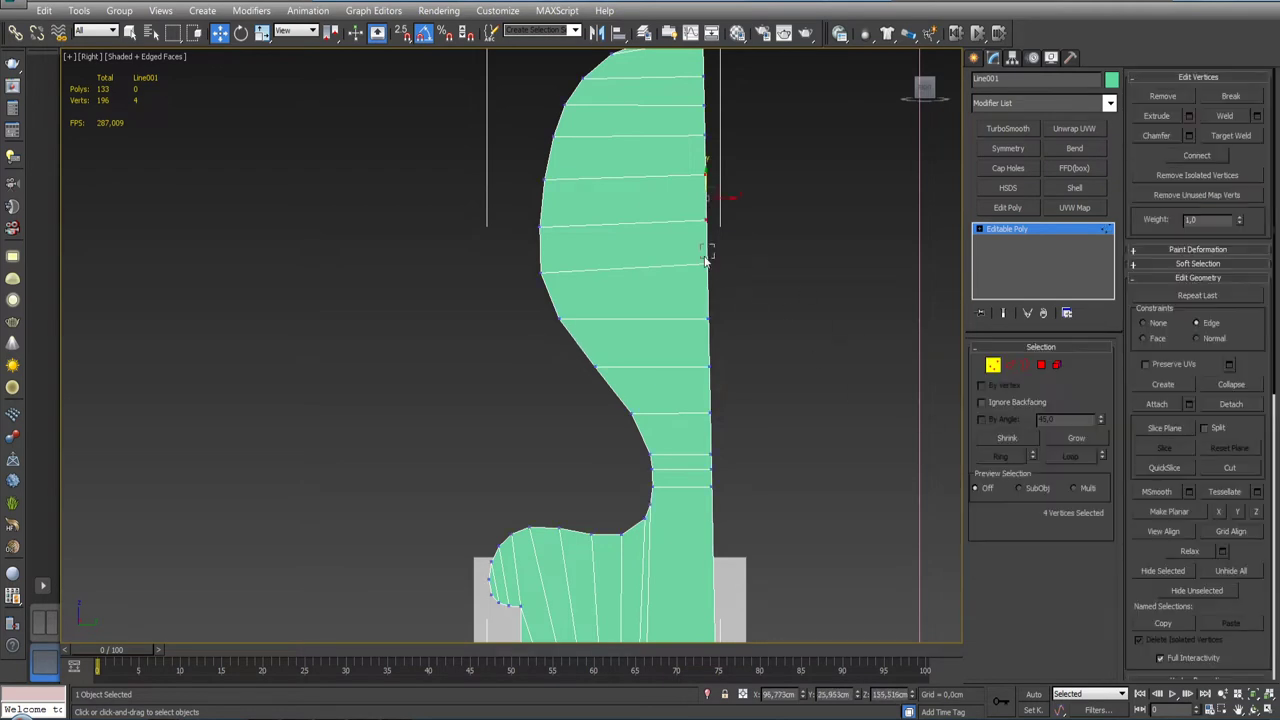
drag(706, 237, 706, 242)
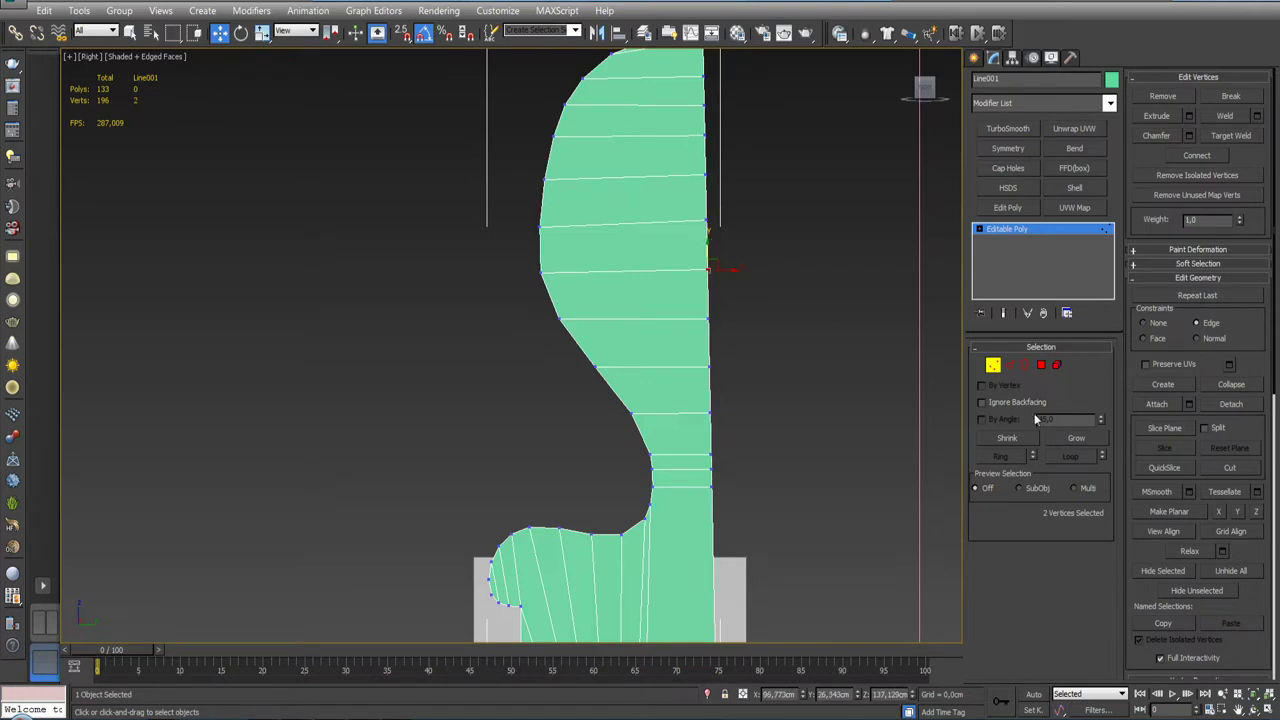
click(1009, 365)
Step: Make the next four horizontal edge loops planar in Y, working upward
double_click(658, 270)
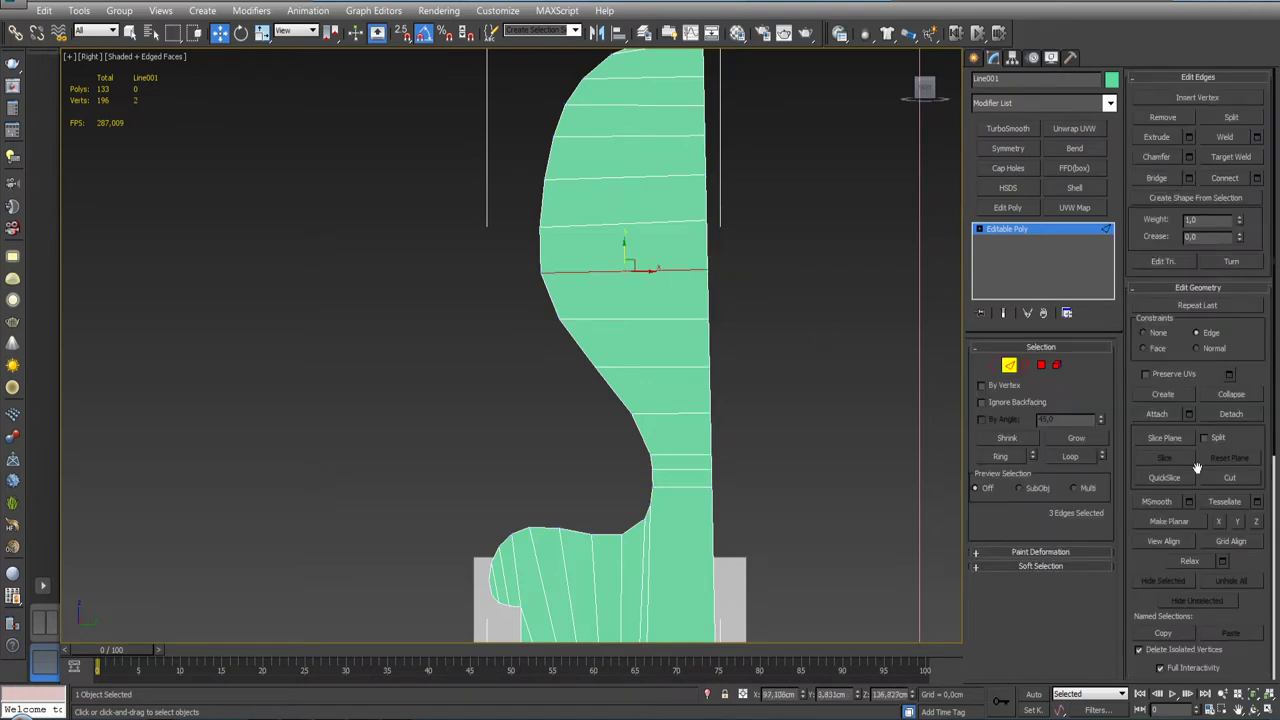
click(1236, 522)
middle_drag(701, 251, 706, 306)
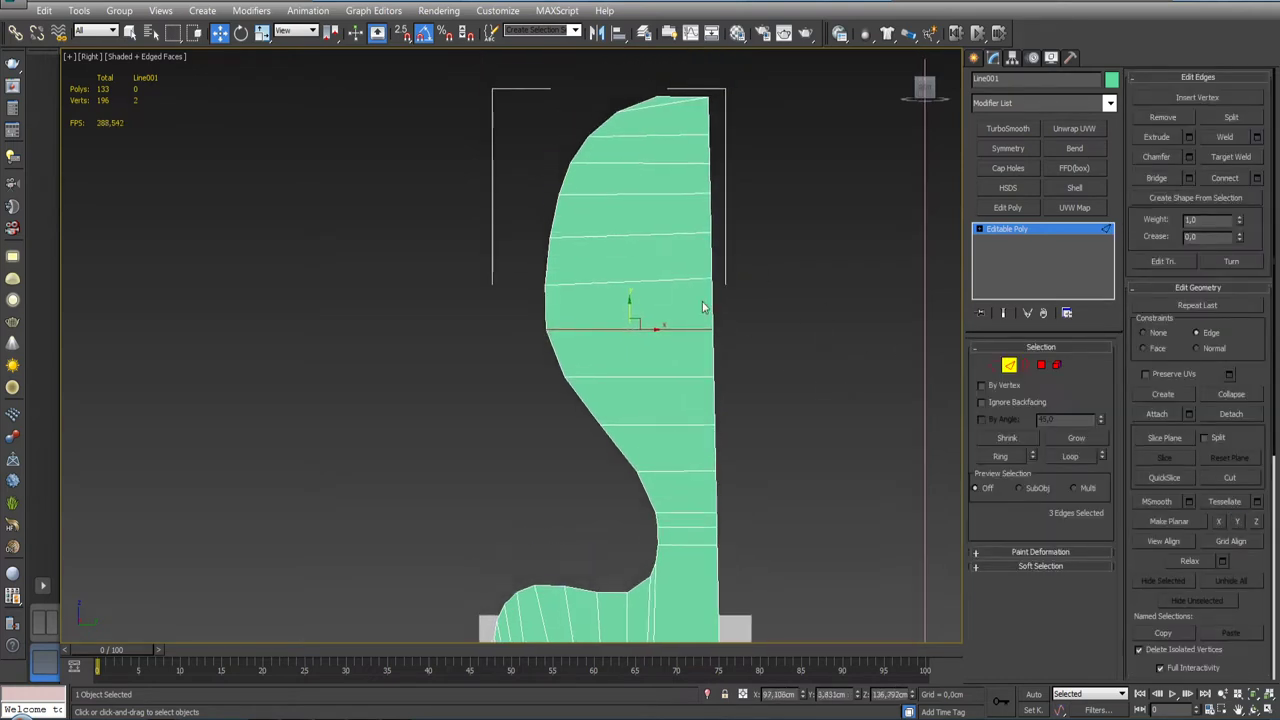
click(683, 281)
double_click(683, 281)
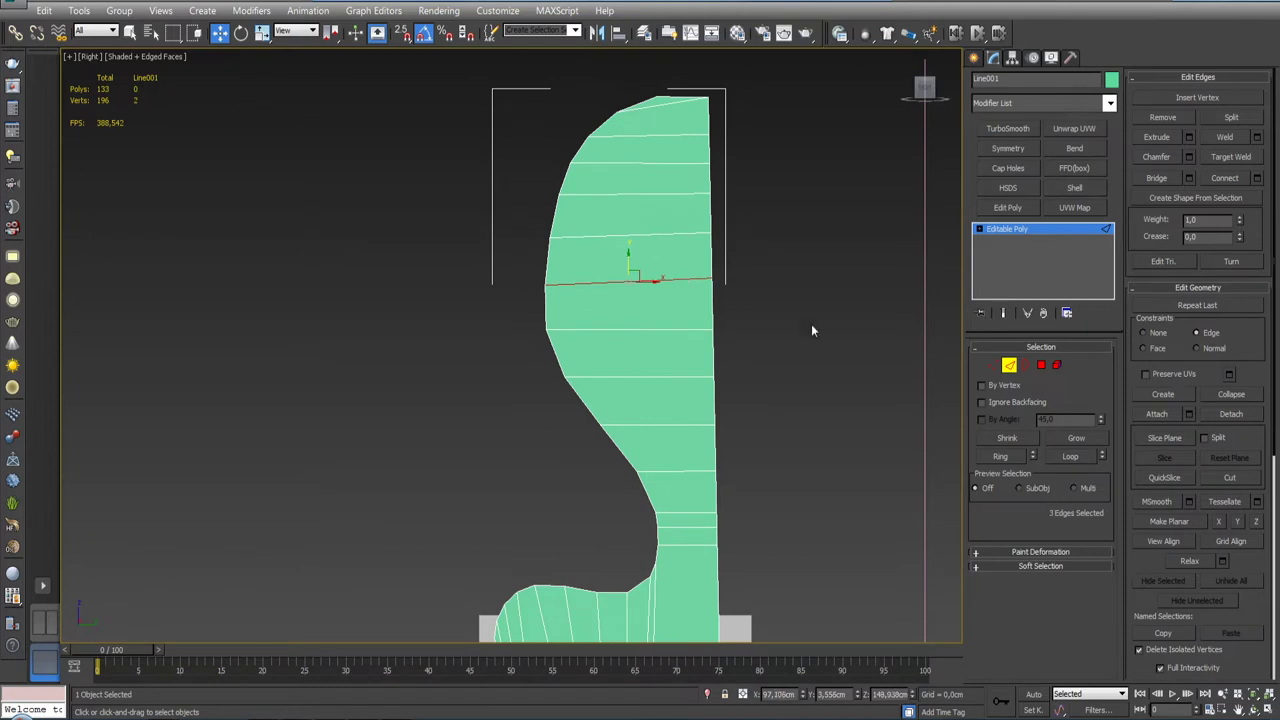
click(1238, 522)
double_click(678, 236)
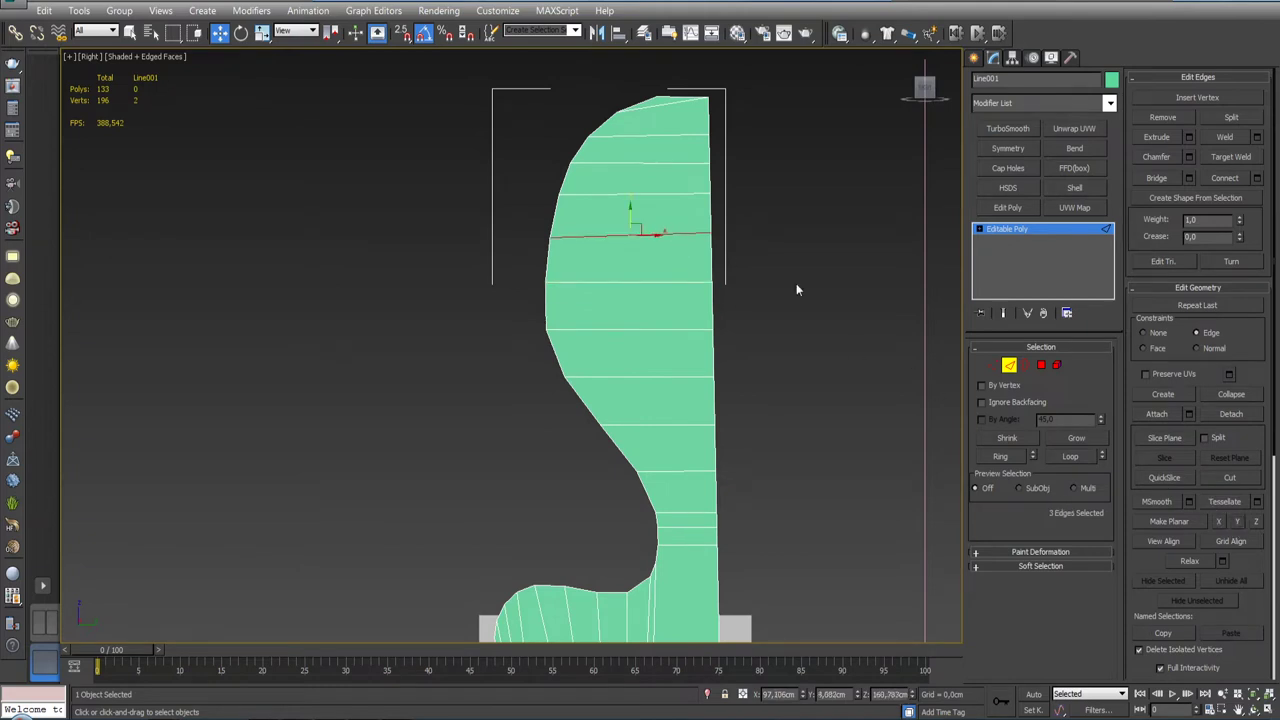
click(1238, 522)
double_click(678, 195)
click(1240, 524)
Step: Flatten the top two edge loops with Make Planar Y and return to object level
middle_drag(781, 321, 801, 416)
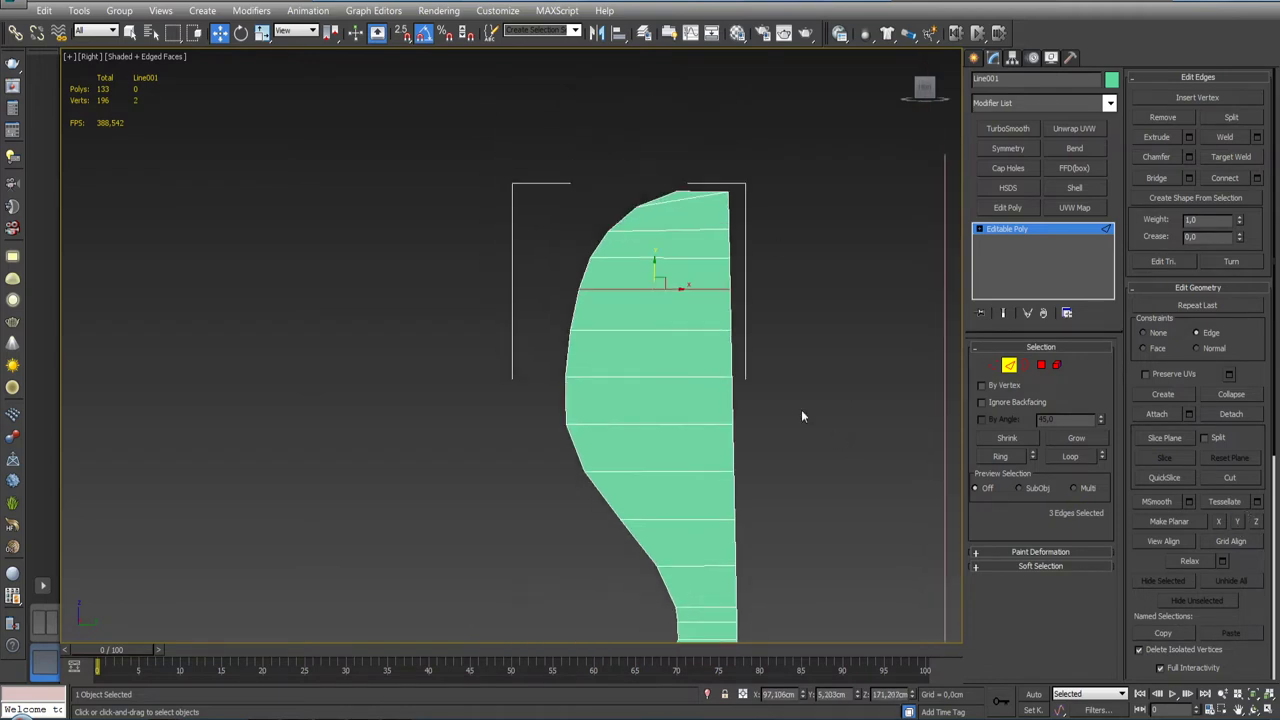
double_click(690, 258)
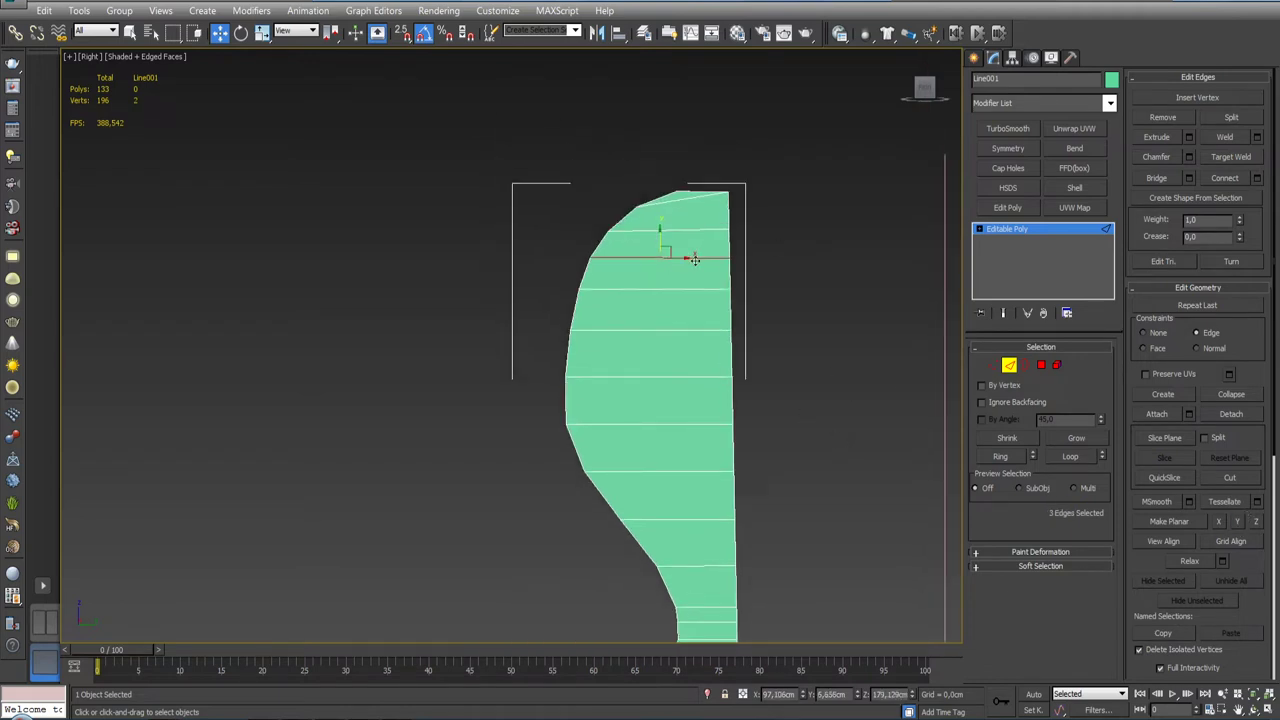
click(1238, 522)
double_click(690, 230)
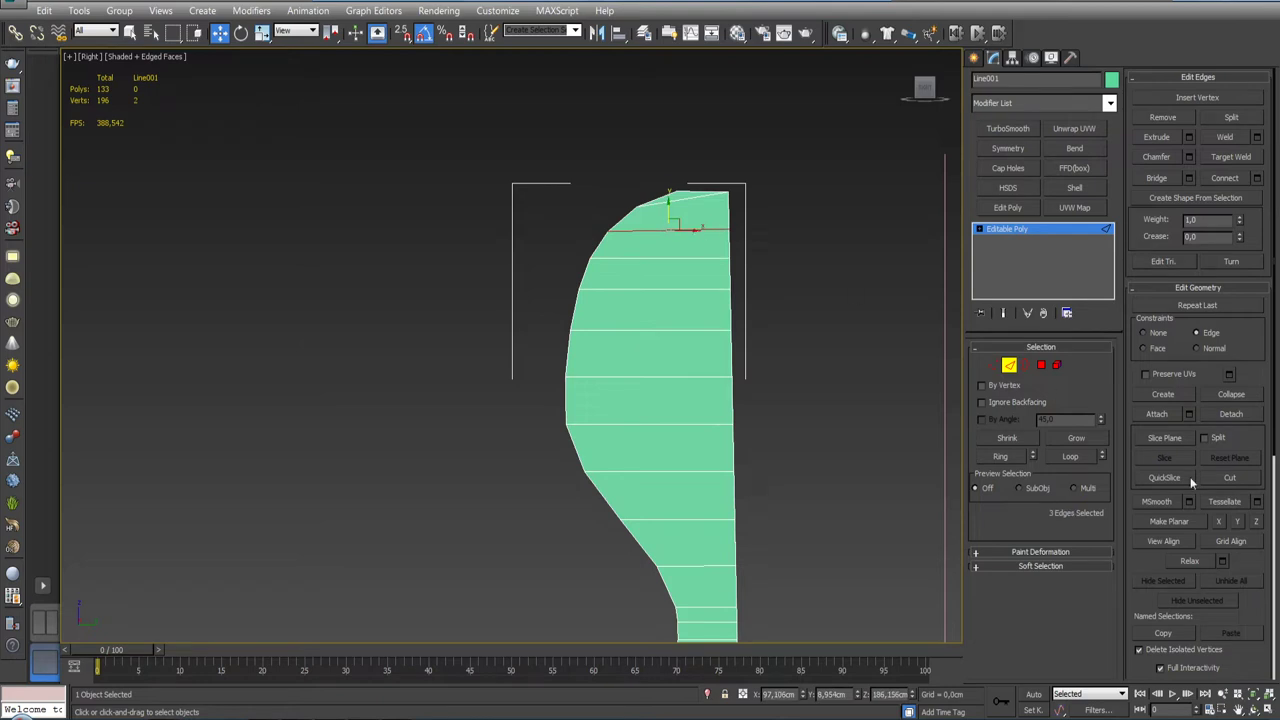
click(1237, 522)
scroll(700, 329, up, 2)
scroll(699, 322, down, 4)
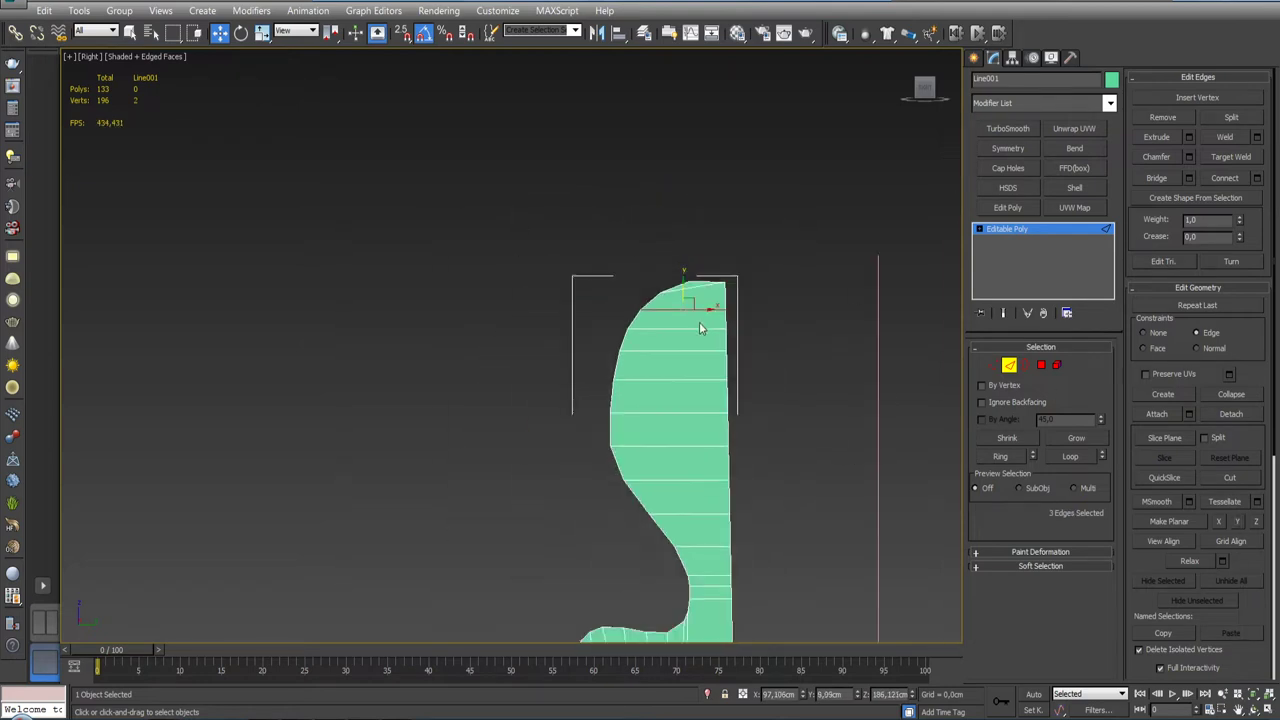
scroll(699, 322, down, 2)
click(1028, 235)
Step: Orbit the scene, select the Plane001 bench reference image, and return to the Right view
scroll(708, 408, up, 5)
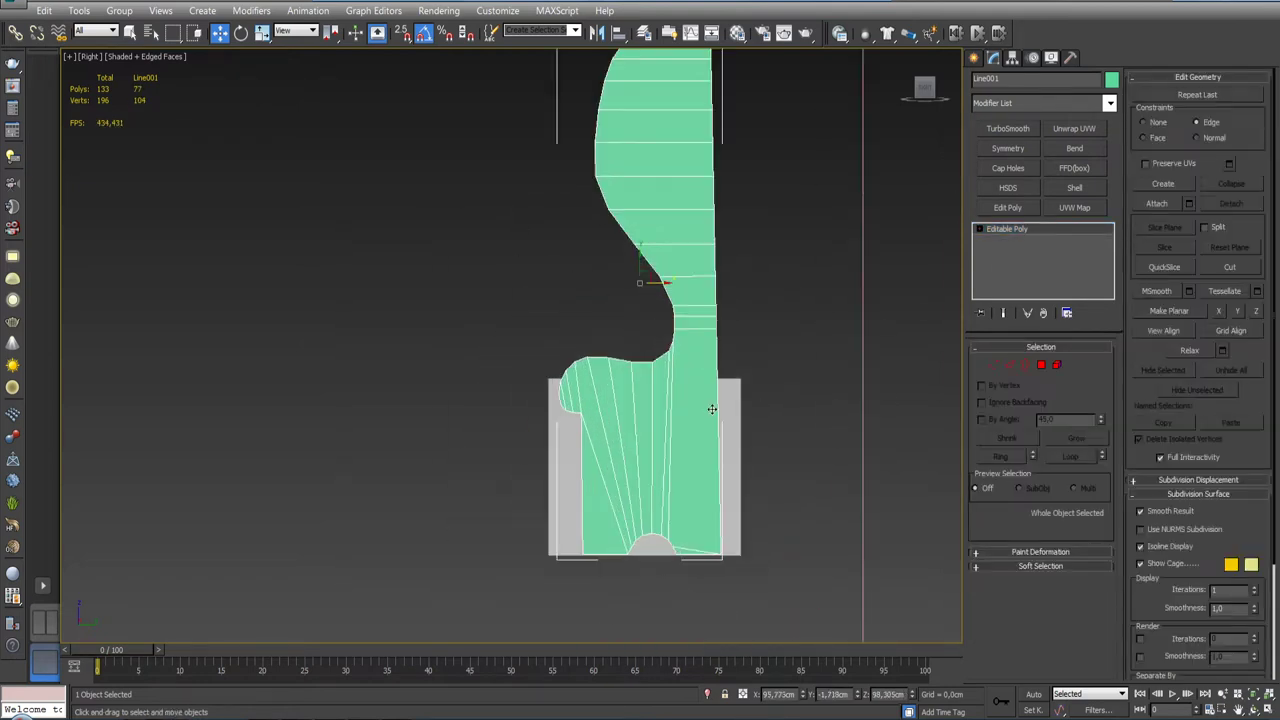
scroll(708, 408, up, 2)
scroll(708, 408, down, 5)
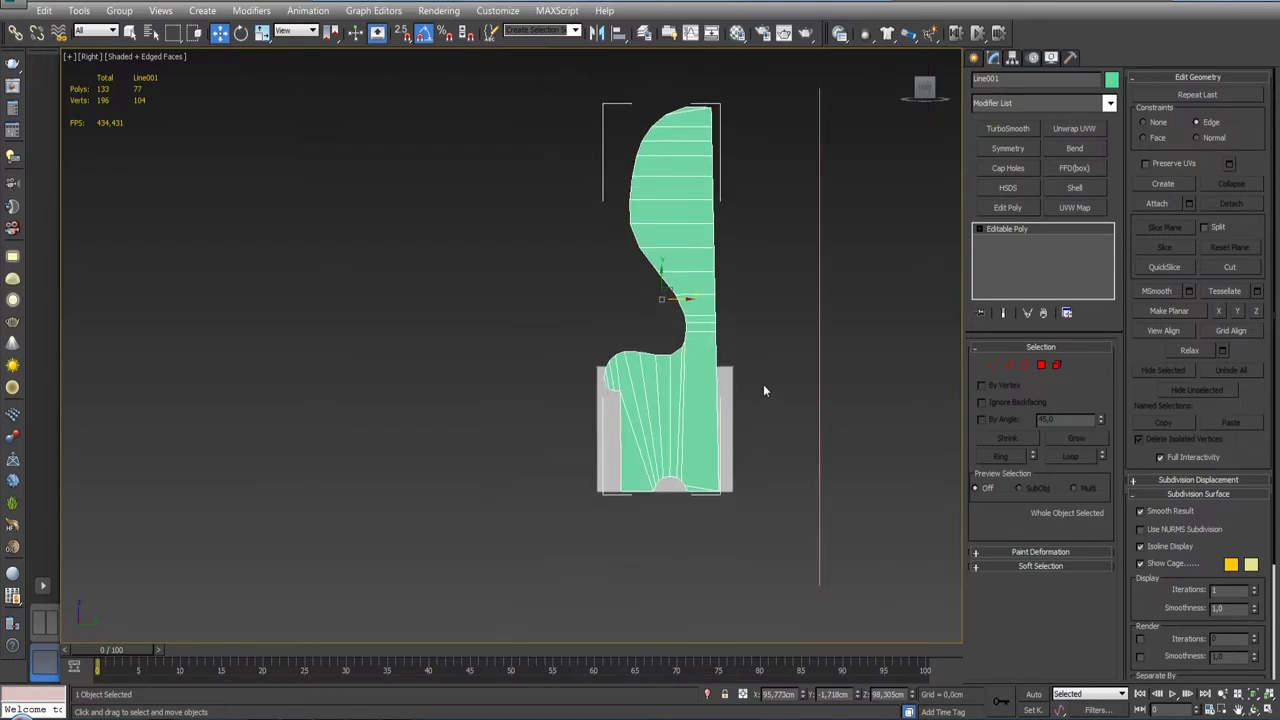
scroll(760, 390, down, 4)
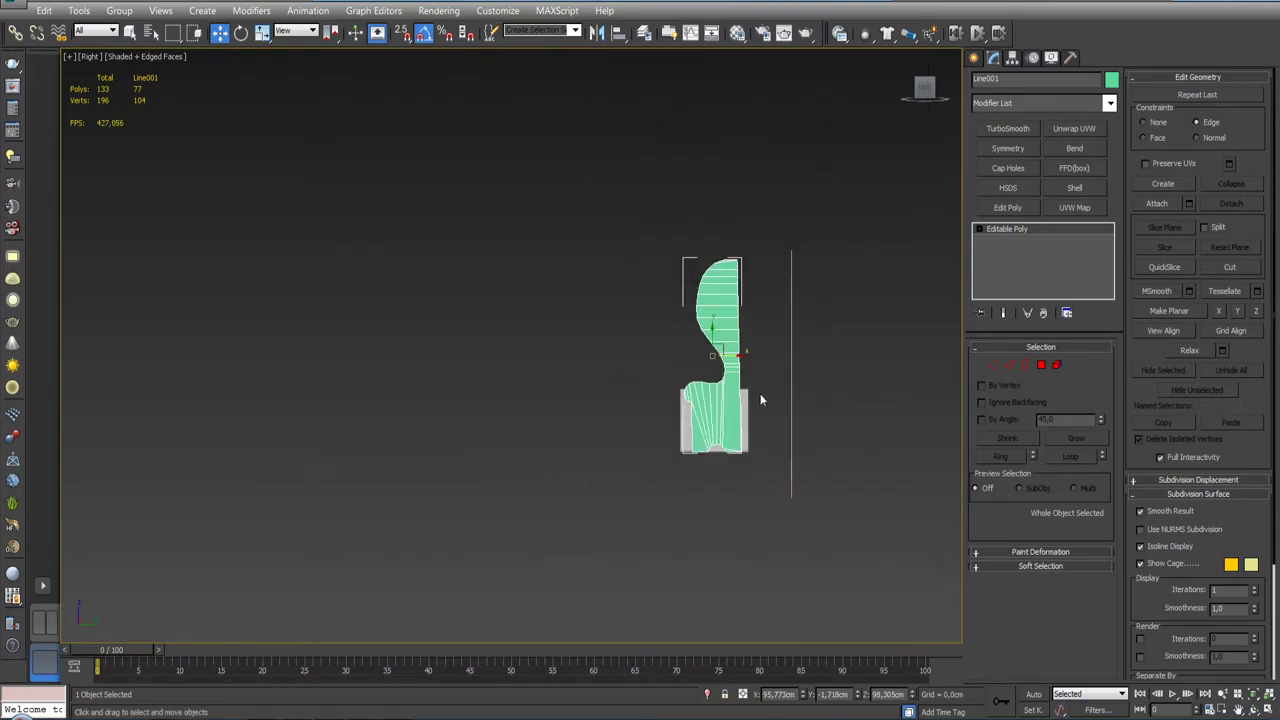
alt+middle_drag(794, 367, 837, 374)
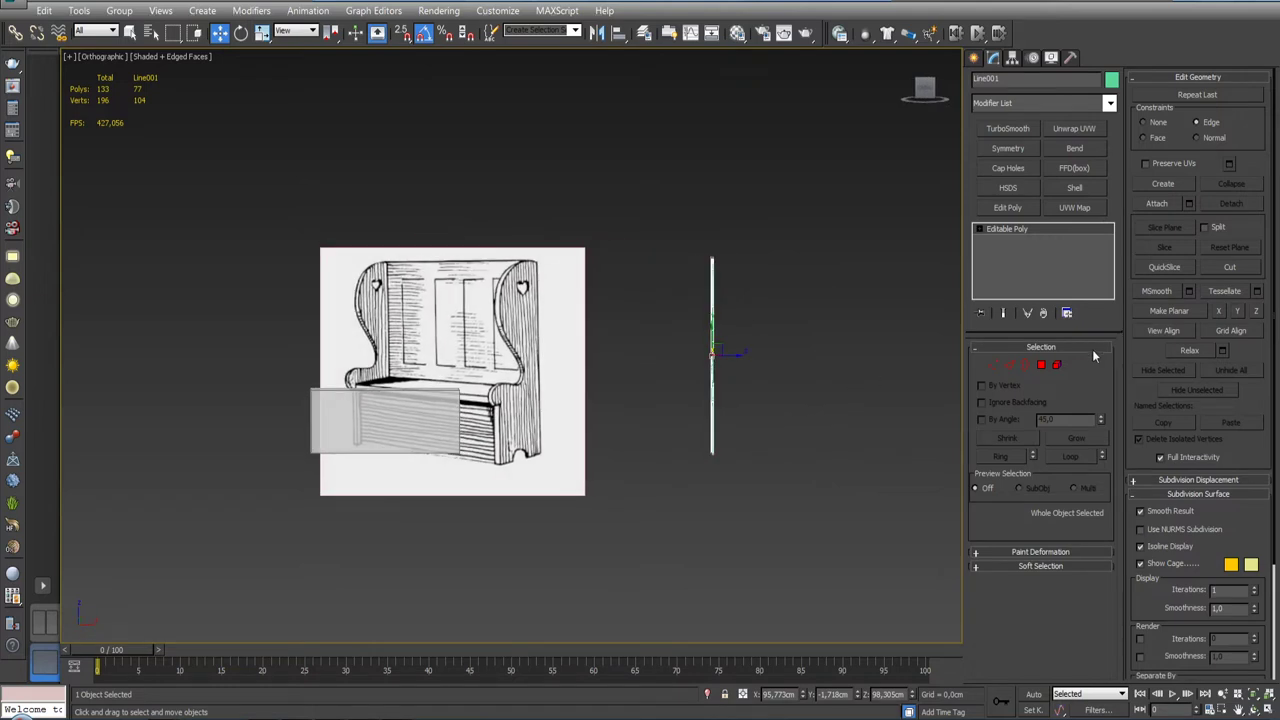
middle_drag(795, 369, 838, 414)
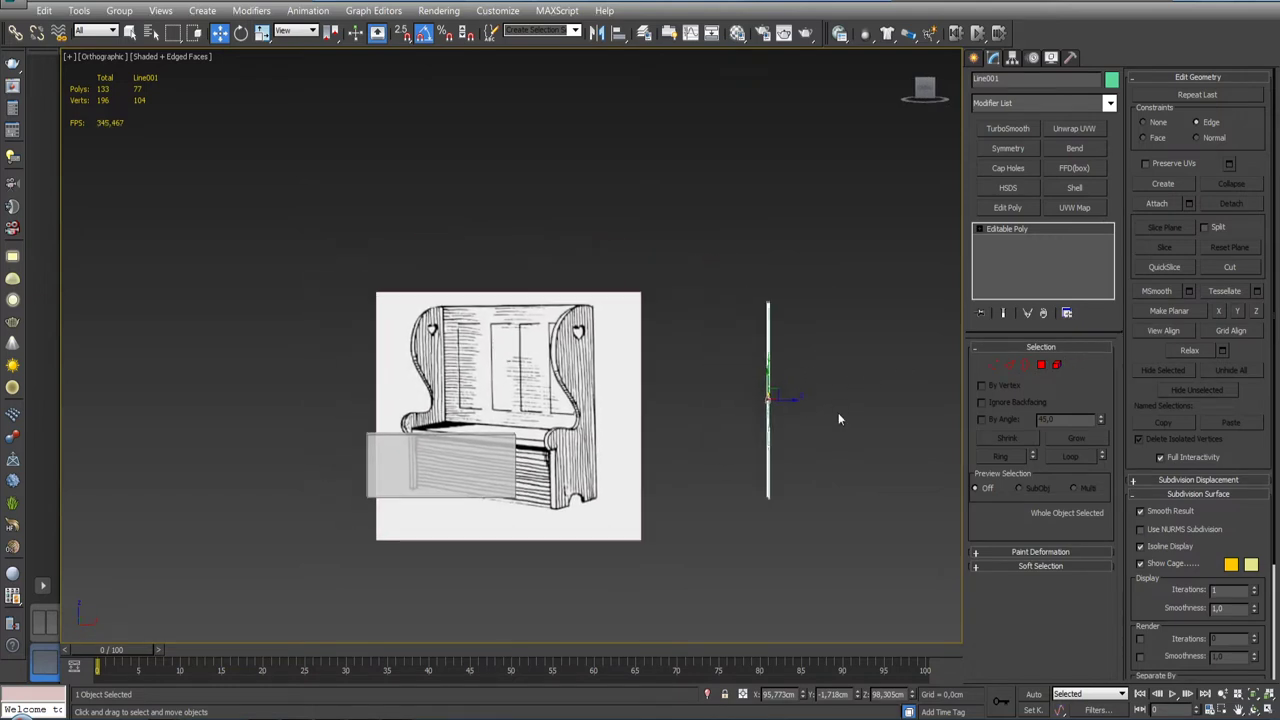
click(610, 370)
alt+middle_drag(820, 388, 698, 380)
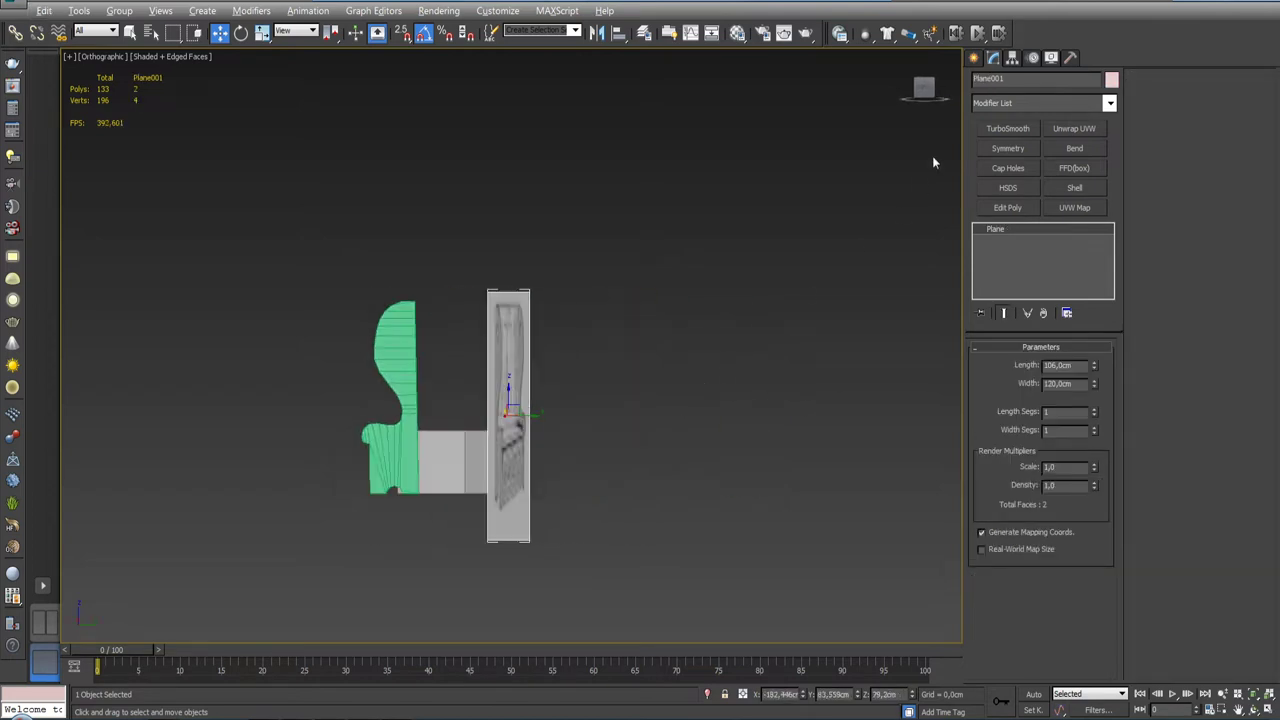
mouse_move(742, 299)
alt+middle_down()
mouse_move(694, 380)
mouse_move(763, 349)
alt+middle_up()
click(921, 92)
scroll(660, 392, up, 2)
Step: Shift-rotate the bench reference plane 90° to create a Copy clone
key(e)
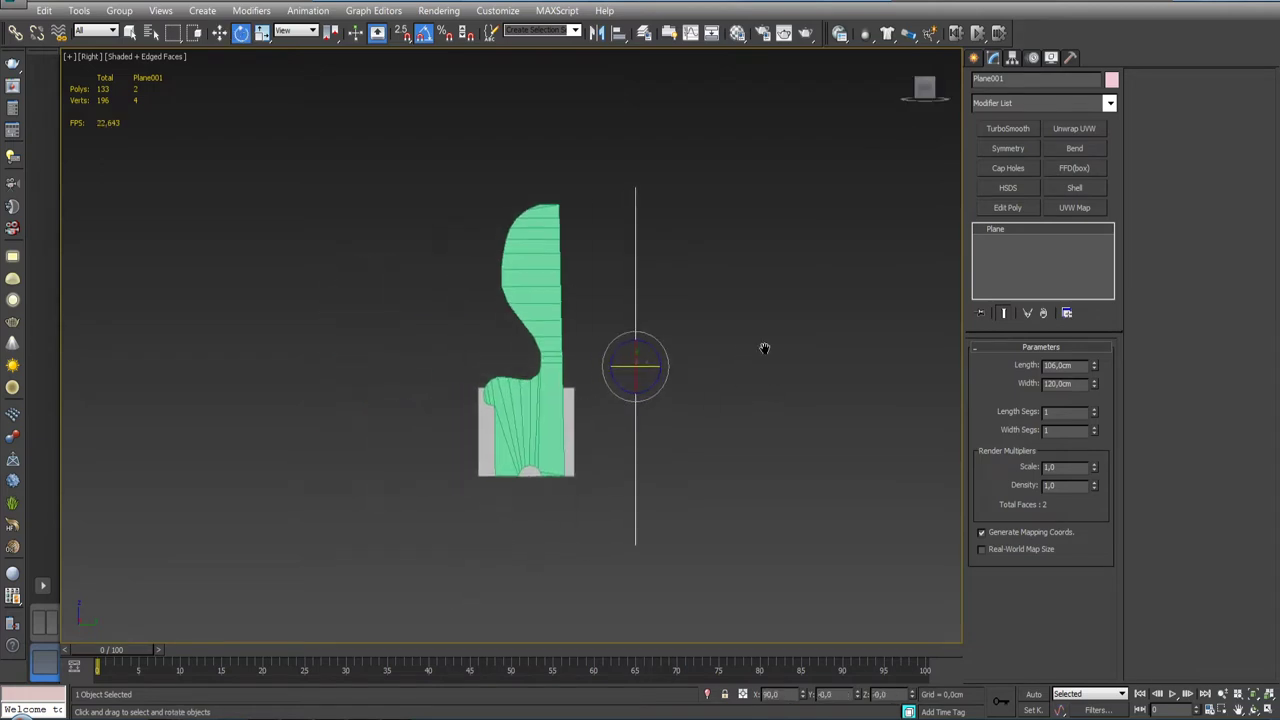
mouse_move(660, 376)
shift+mouse_down()
mouse_move(684, 362)
mouse_move(735, 367)
shift+mouse_up()
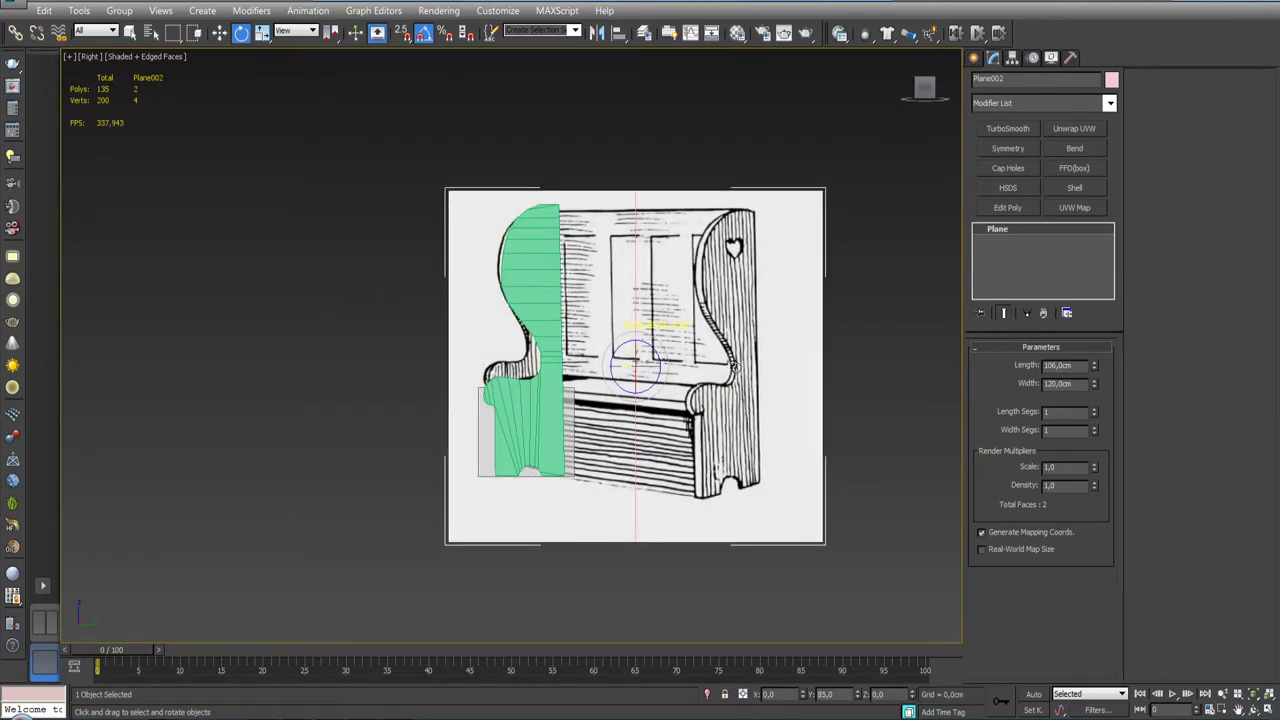
shift+drag(735, 366, 741, 368)
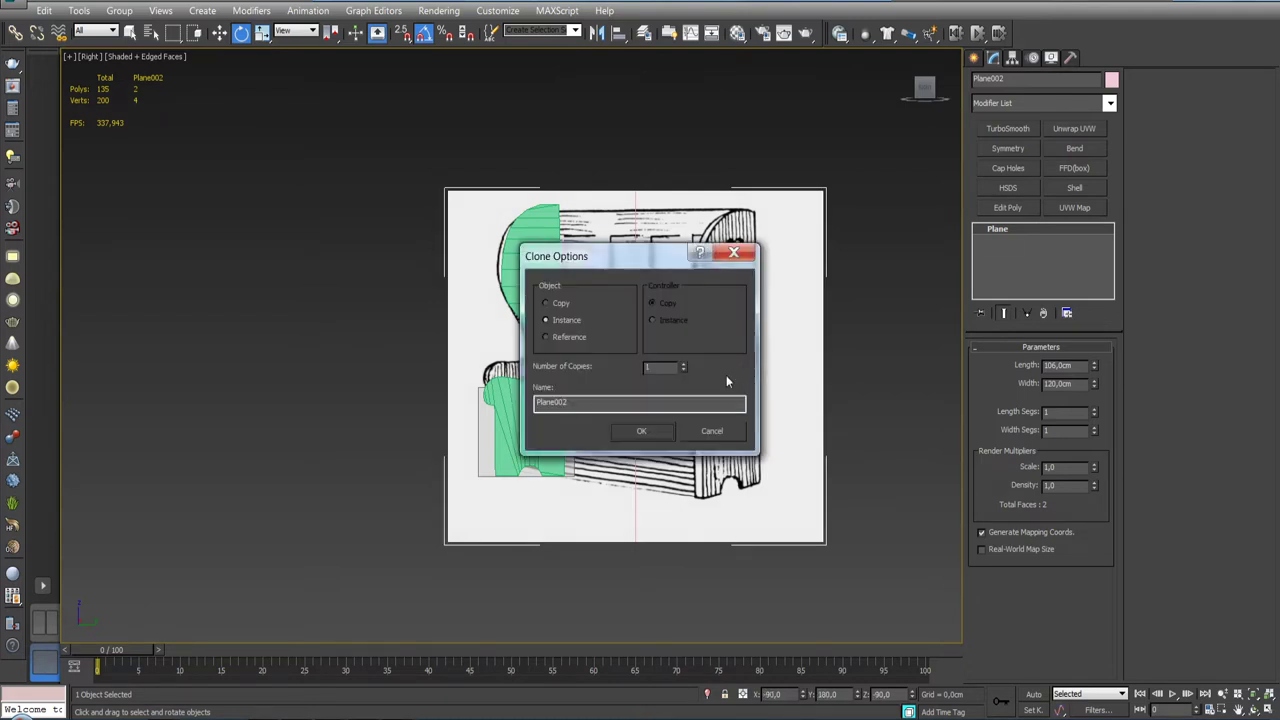
click(558, 303)
click(641, 431)
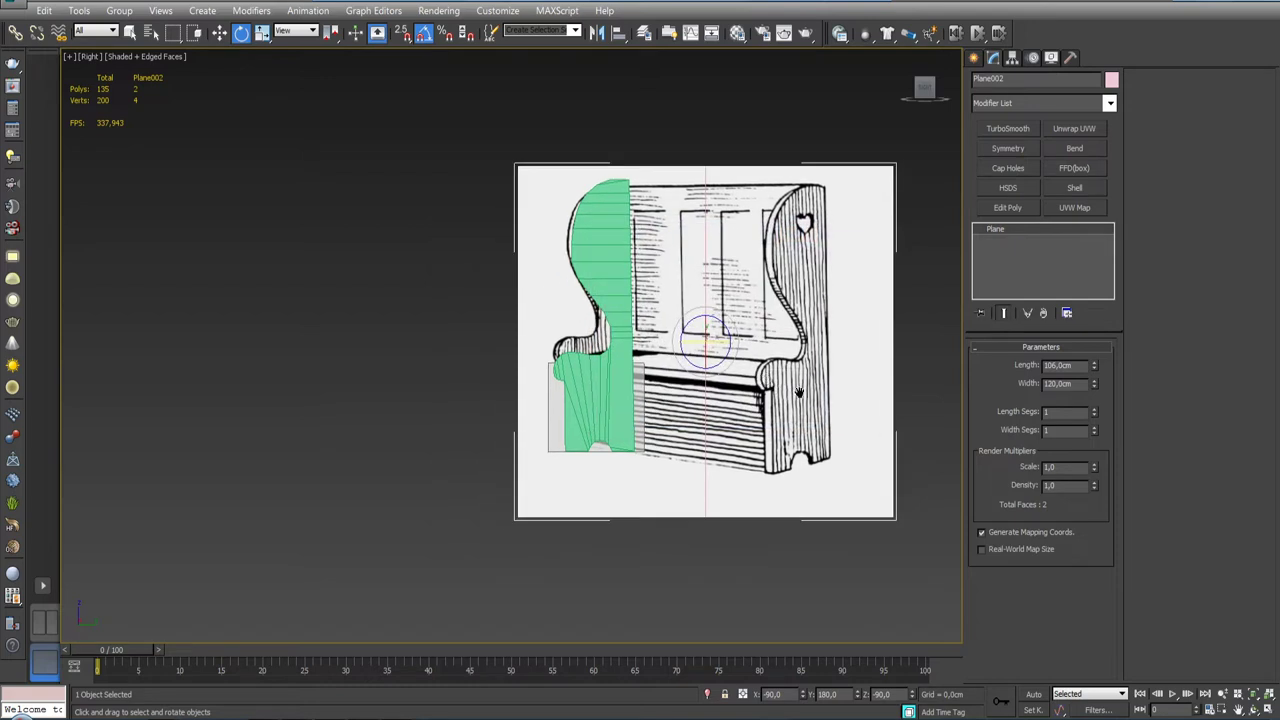
Step: Move the copied Plane002 left so it sits behind the green side-panel profile
middle_drag(743, 372, 667, 379)
middle_drag(535, 370, 585, 382)
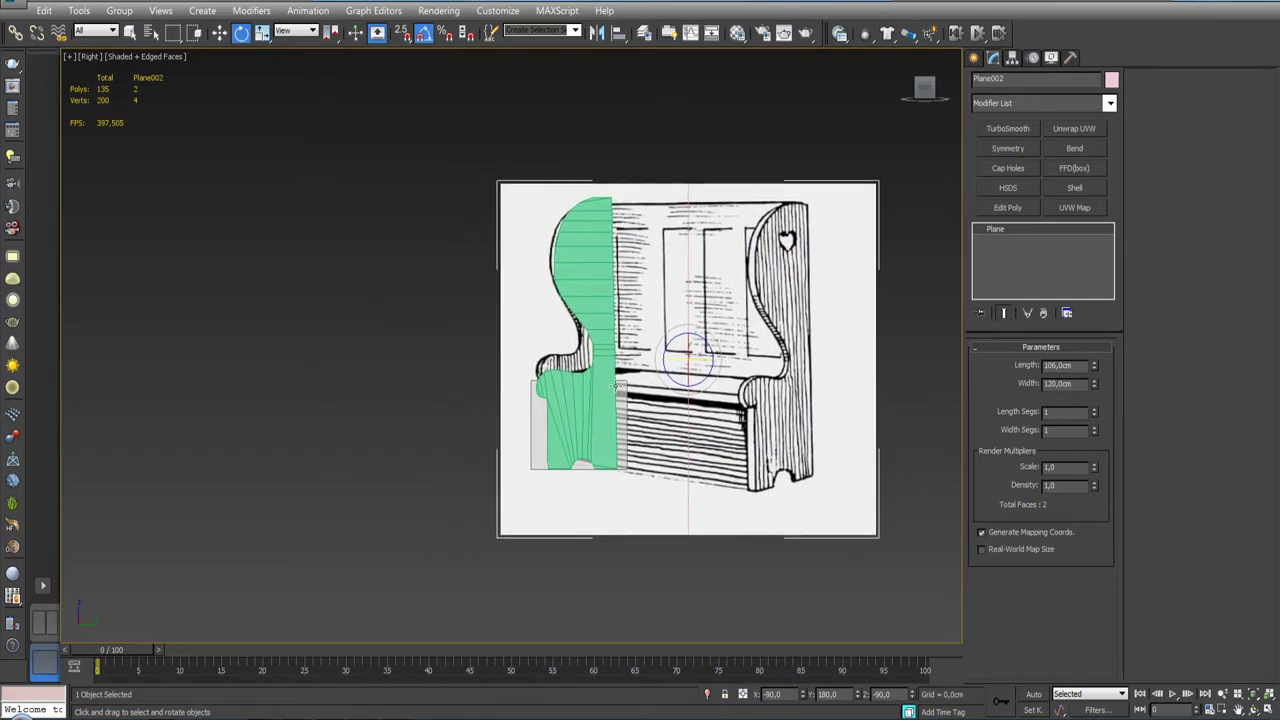
scroll(612, 386, up, 2)
key(w)
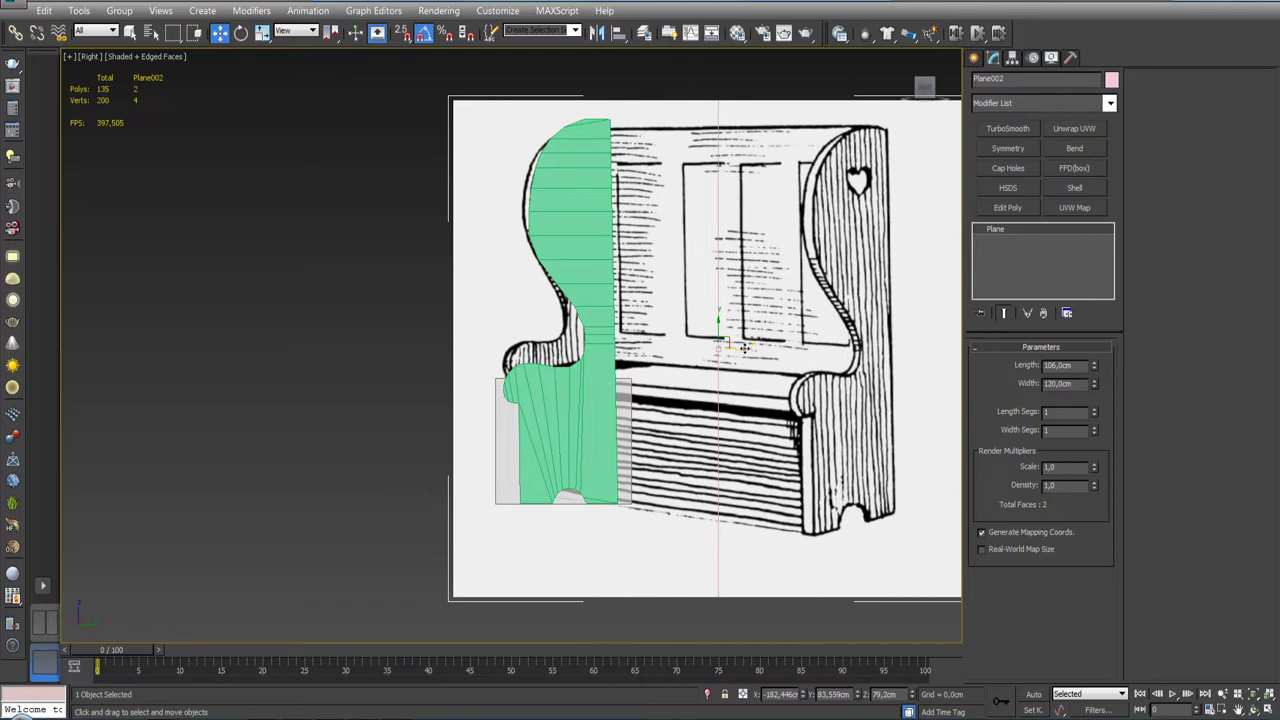
drag(744, 347, 469, 357)
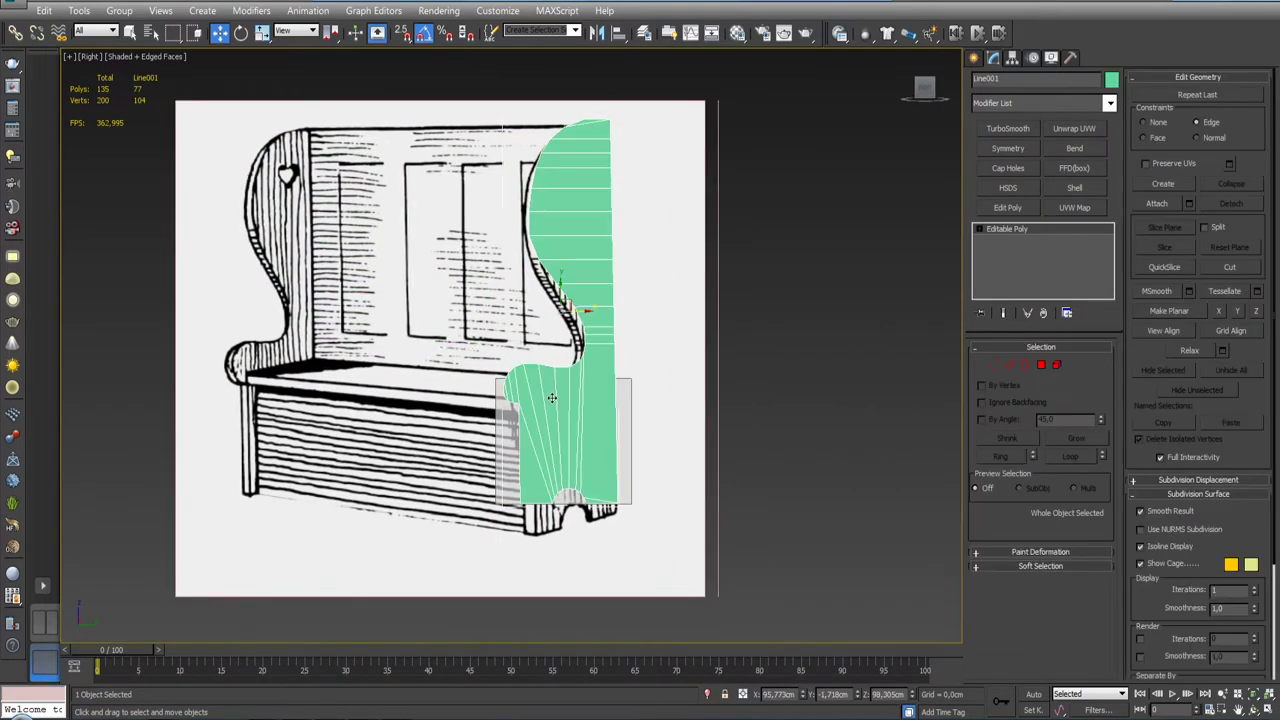
Step: Delete Box001, then undo the deletion to keep it
click(625, 406)
alt+middle_drag(625, 406, 697, 421)
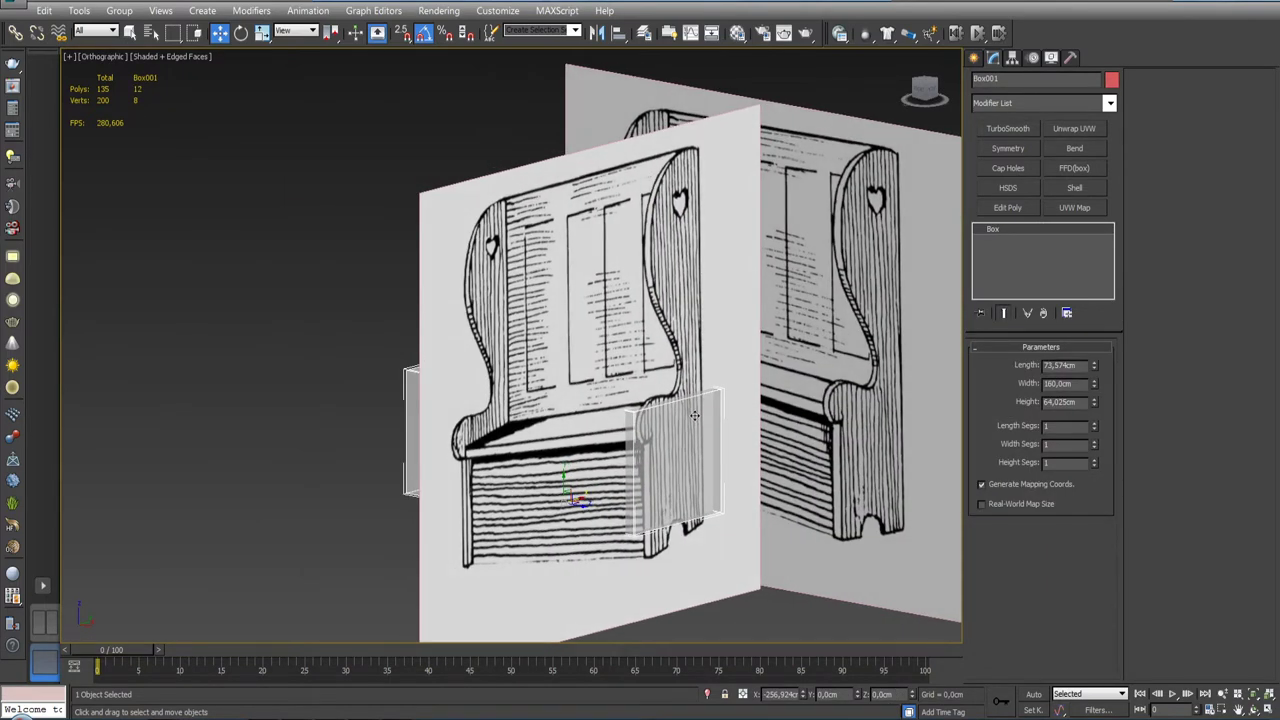
key(Delete)
key(ctrl+z)
scroll(768, 438, down, 3)
scroll(768, 438, down, 3)
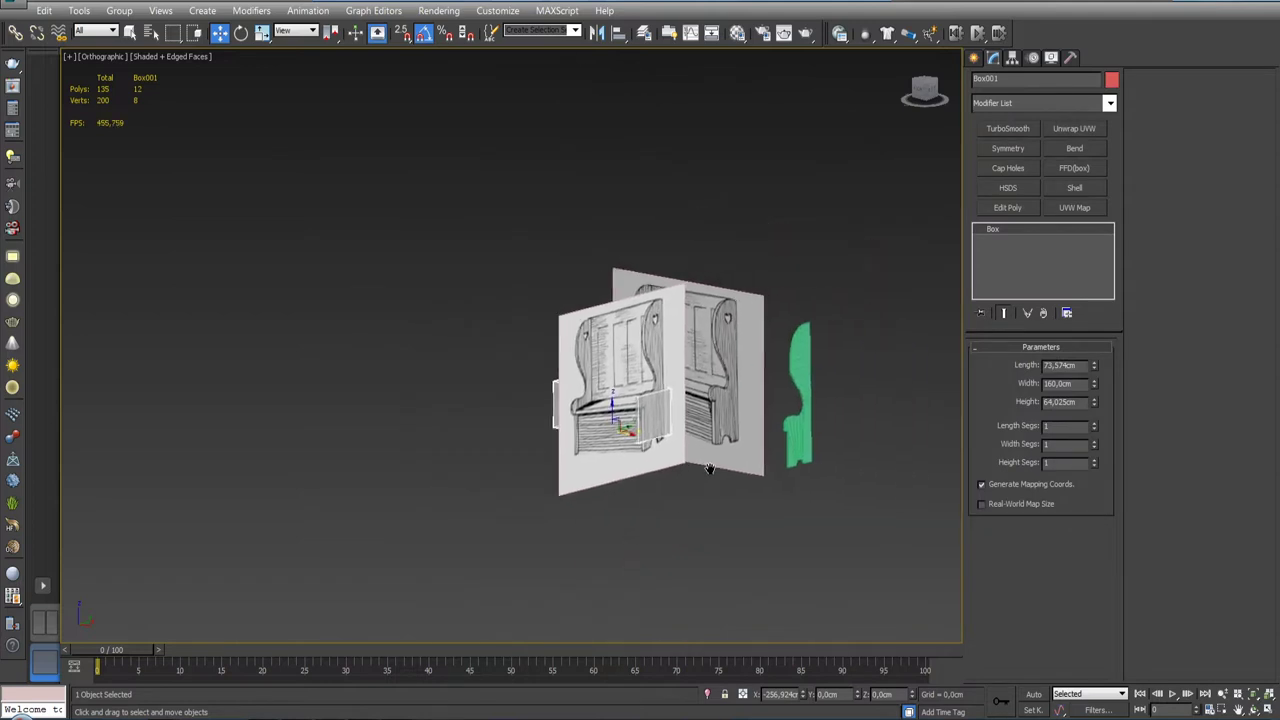
scroll(700, 330, down, 1)
Step: Isolate both planes with the green profile and nudge Plane002 left into alignment
mouse_move(593, 239)
mouse_down()
mouse_move(804, 330)
mouse_move(810, 362)
mouse_up()
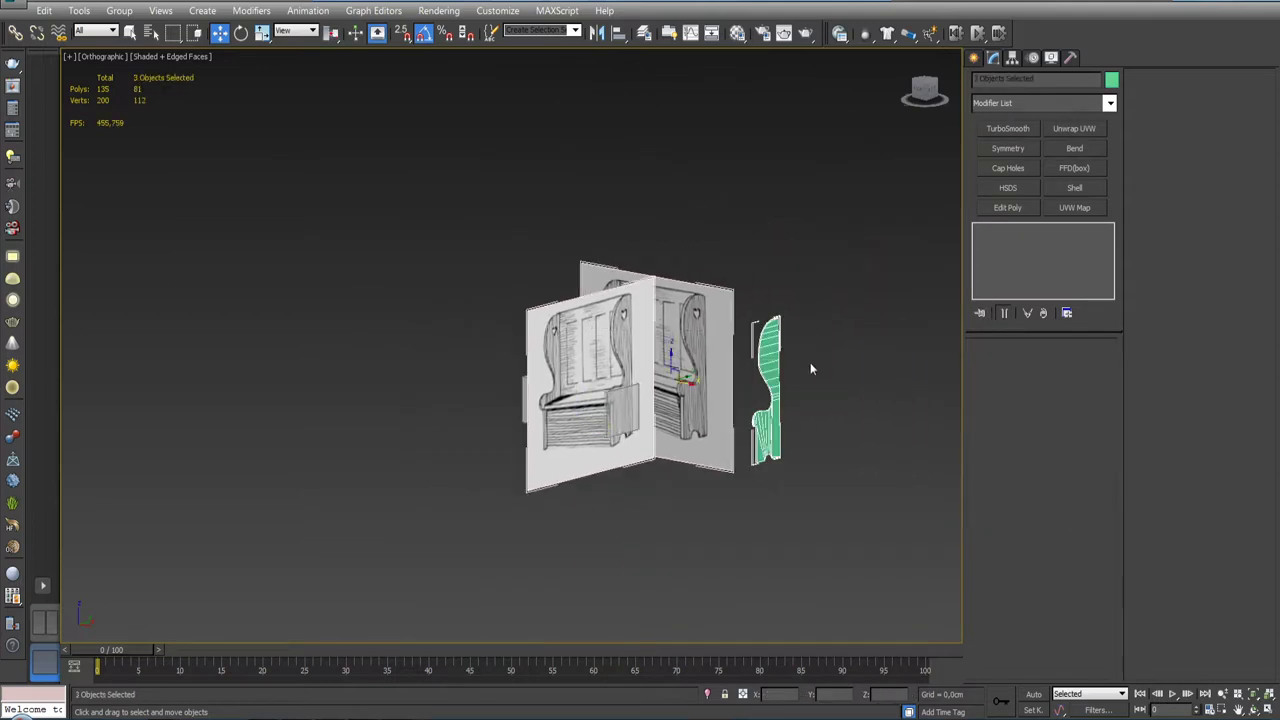
click(709, 694)
alt+middle_drag(755, 505, 897, 147)
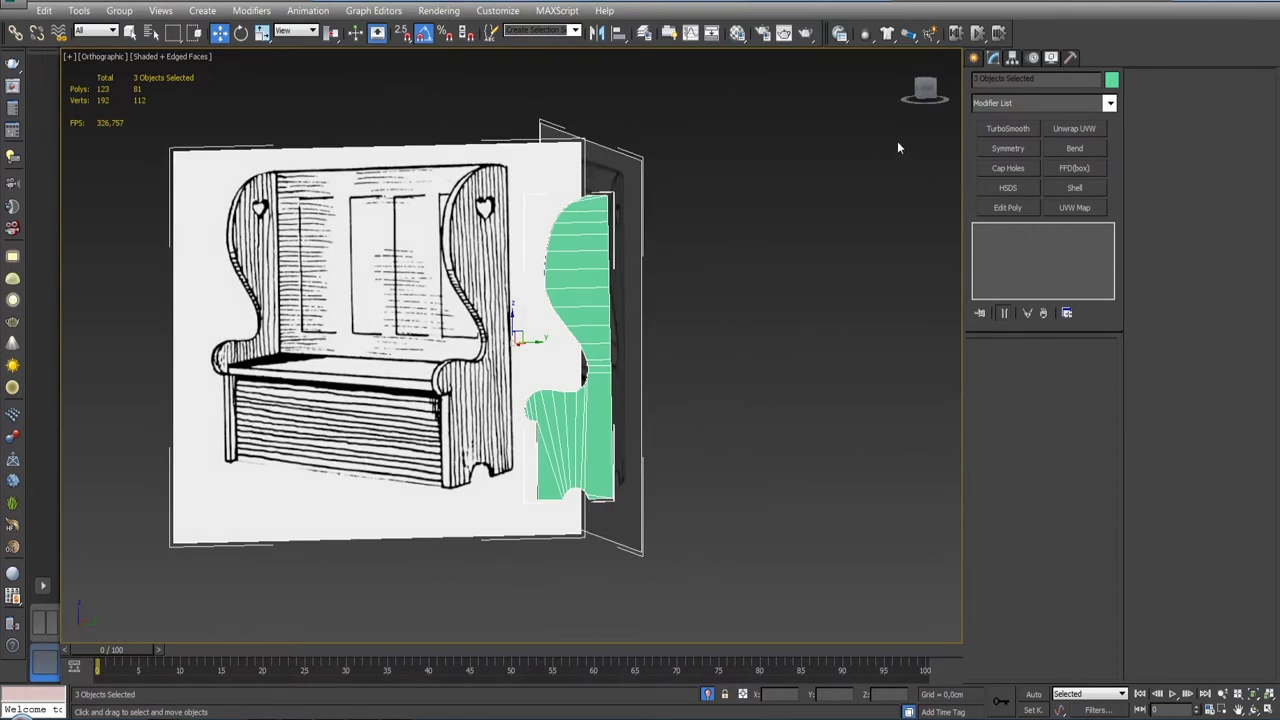
click(931, 95)
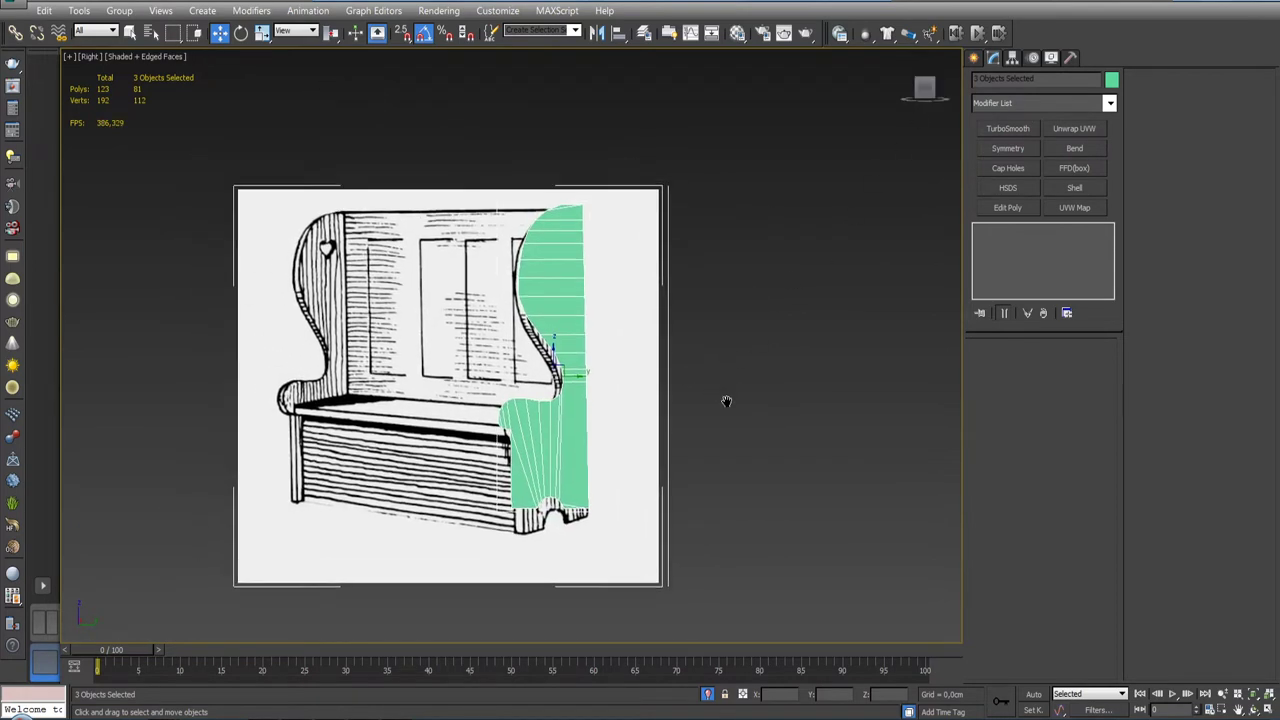
click(507, 355)
drag(512, 389, 505, 396)
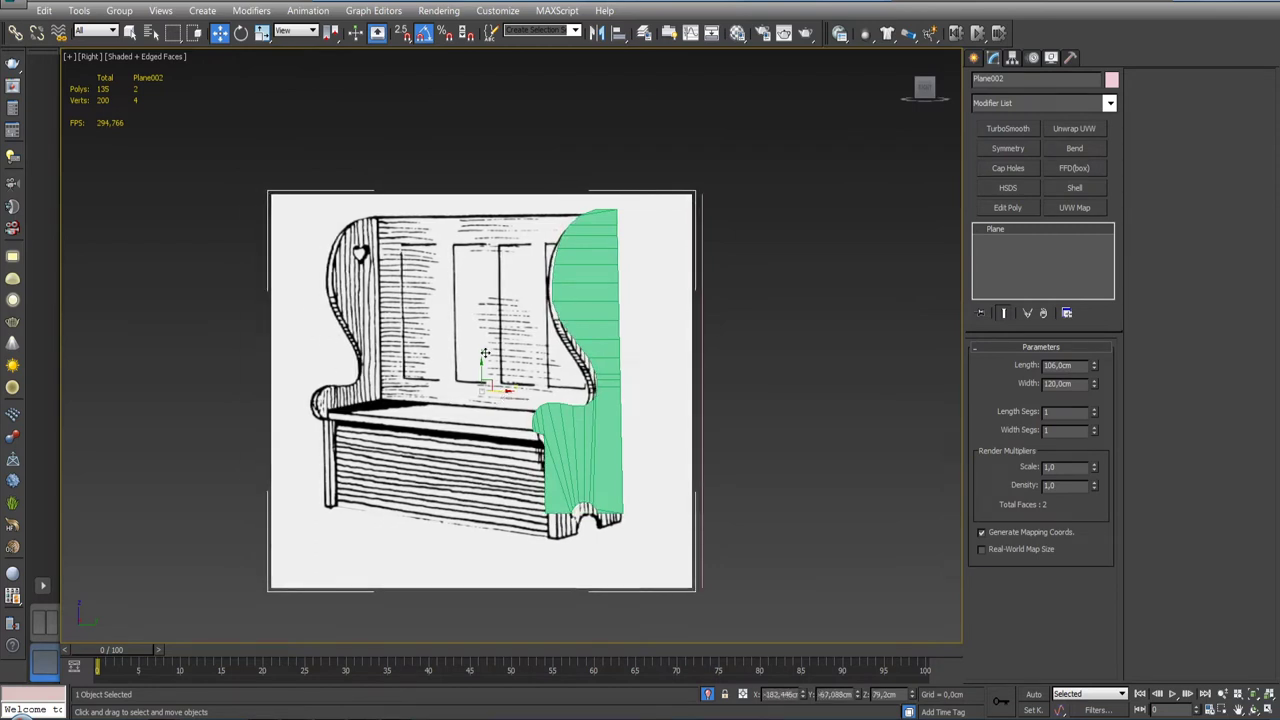
drag(484, 353, 481, 339)
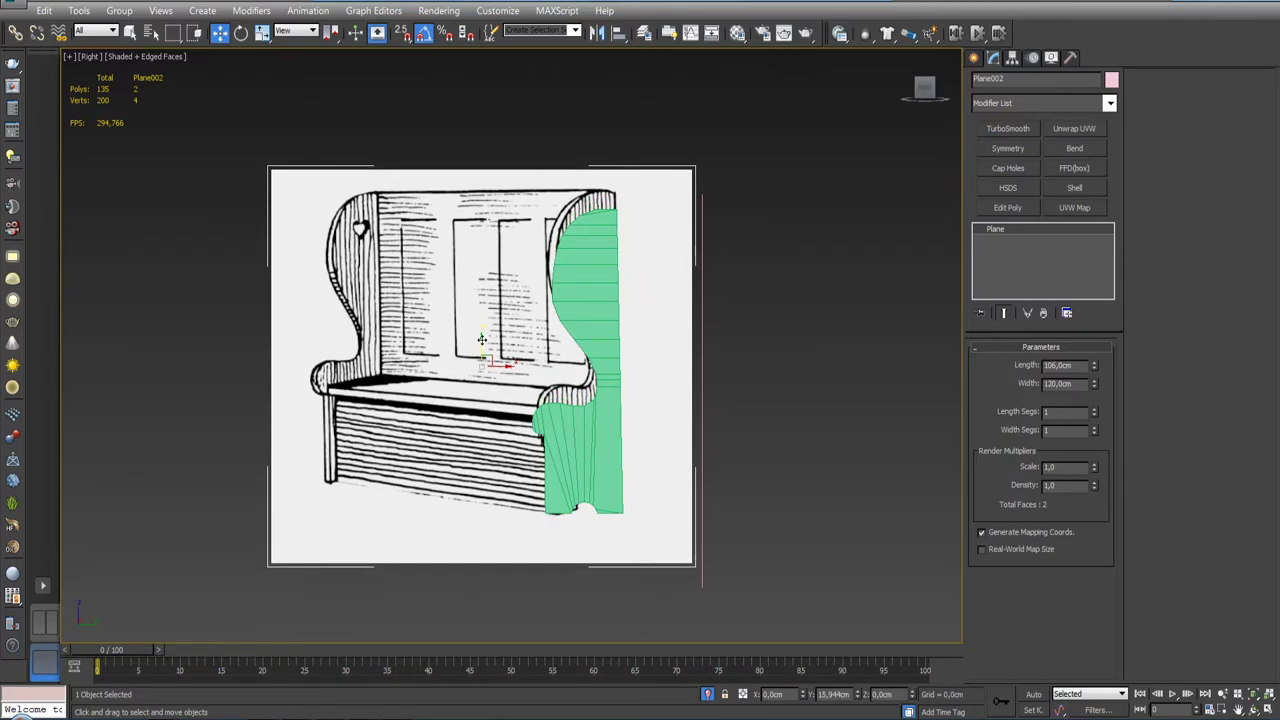
key(ctrl+z)
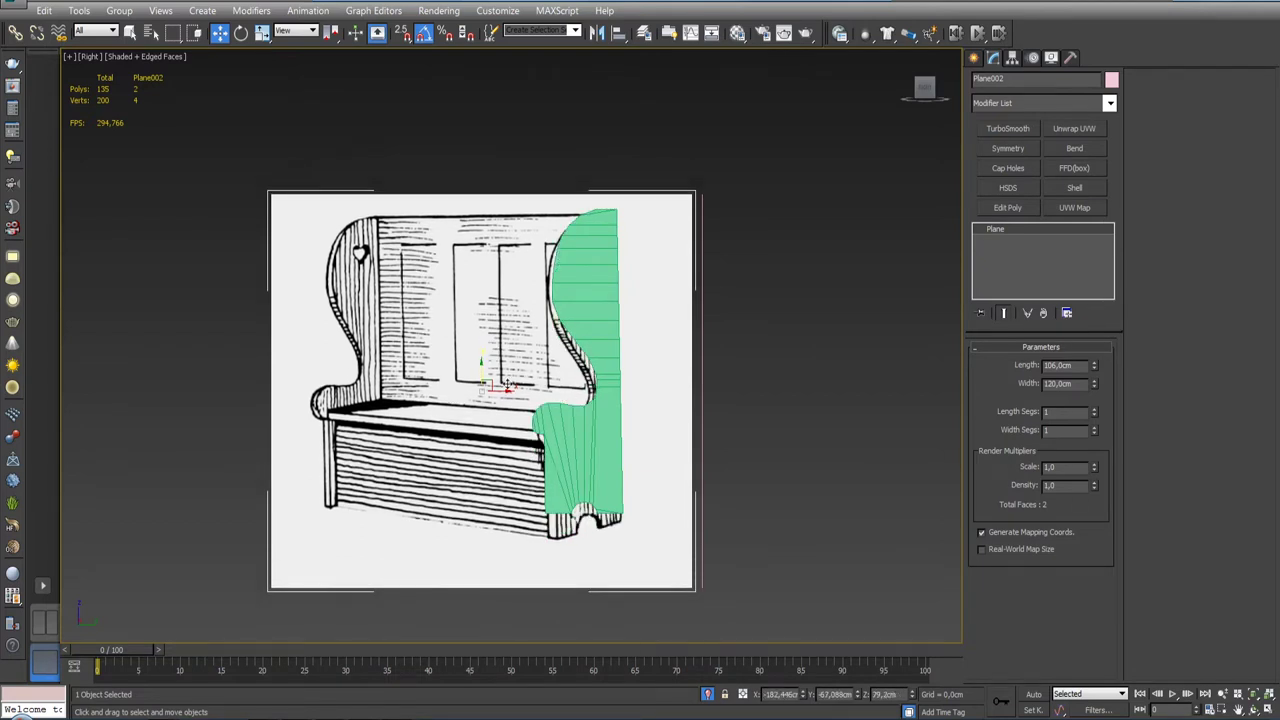
Step: Make the green Line001 profile see-through with Alt+X, then select Plane002
click(610, 407)
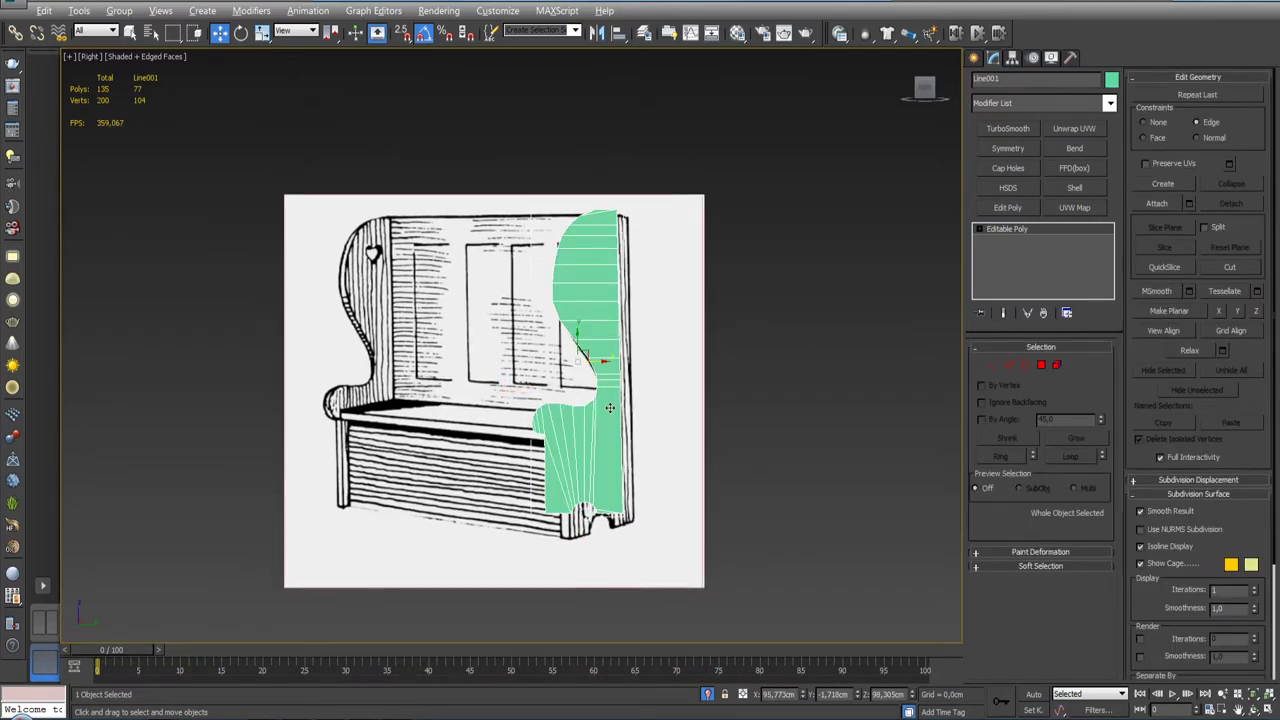
key(alt+x)
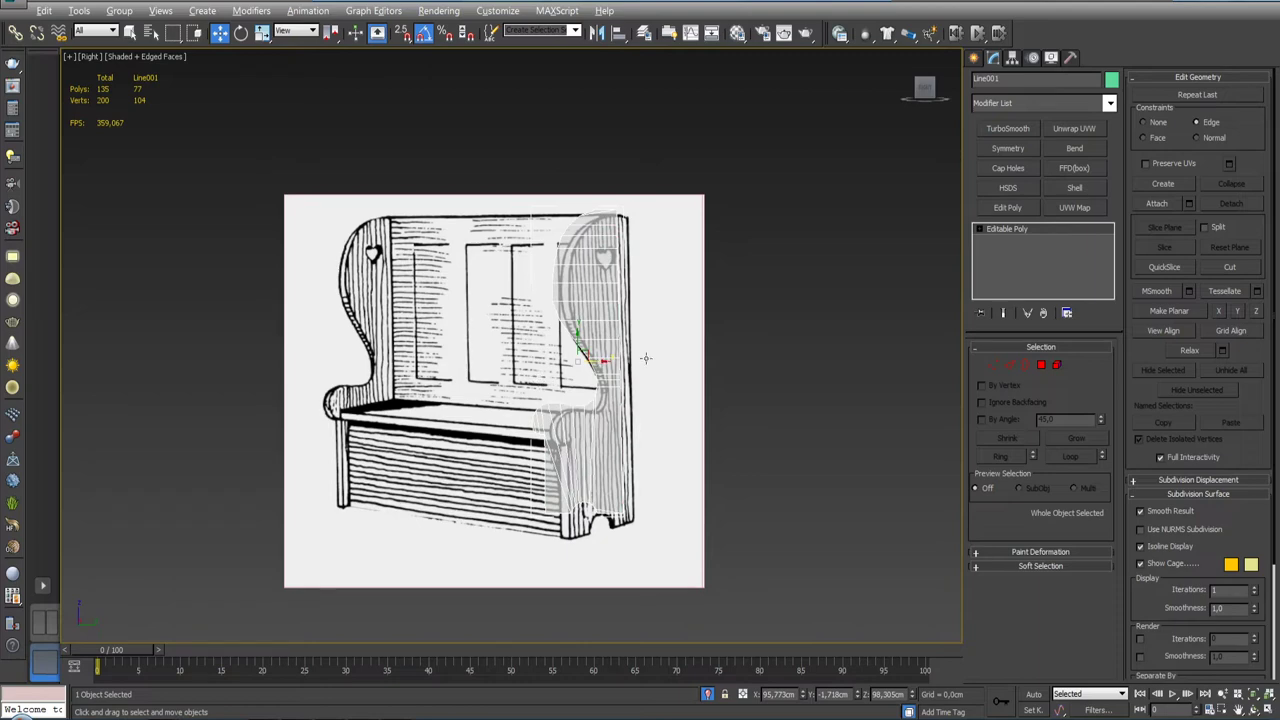
click(602, 361)
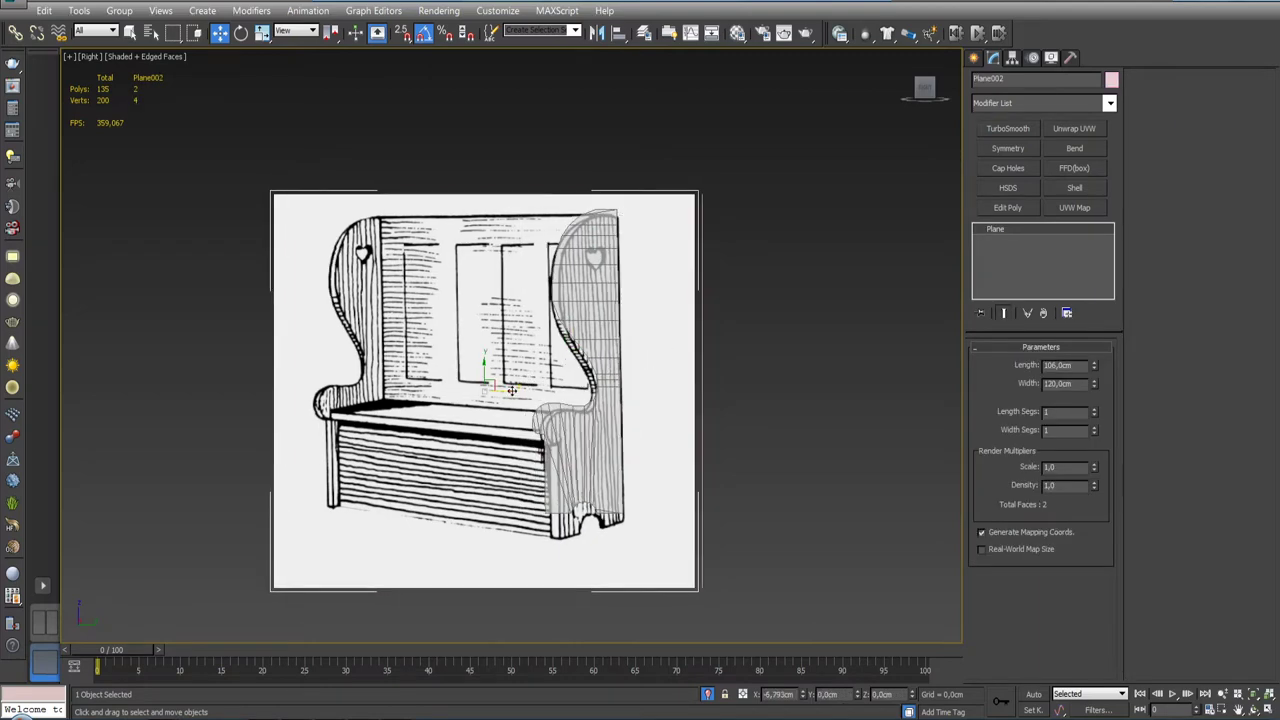
middle_drag(597, 270, 607, 348)
scroll(608, 349, up, 5)
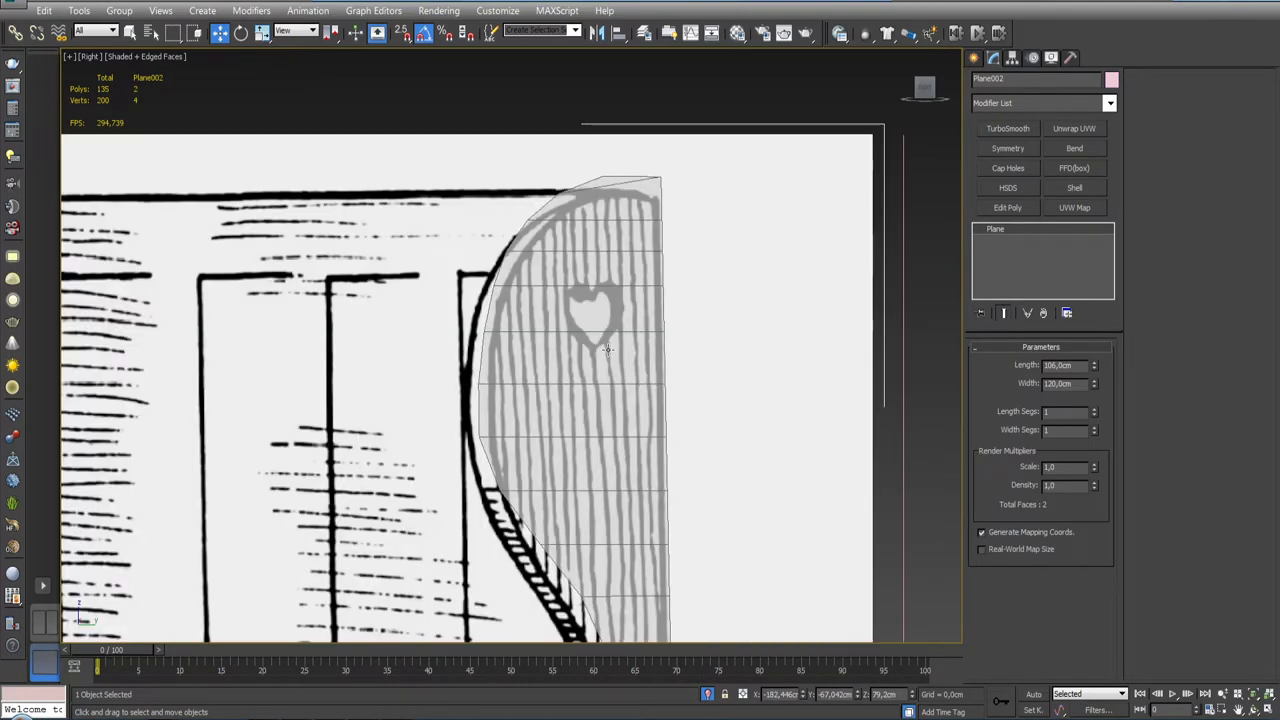
scroll(436, 387, down, 3)
scroll(405, 436, down, 3)
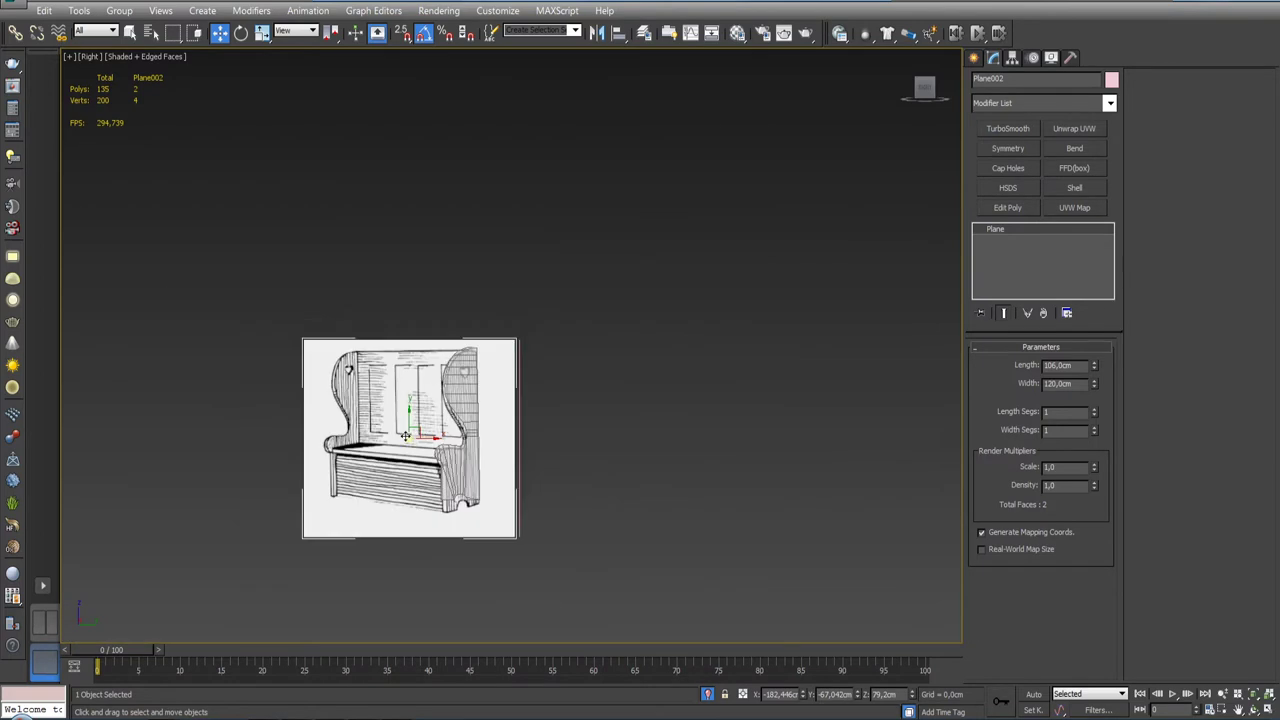
Step: Raise Plane002 slightly and reselect the green side-panel profile
drag(407, 418, 407, 414)
scroll(407, 414, up, 1)
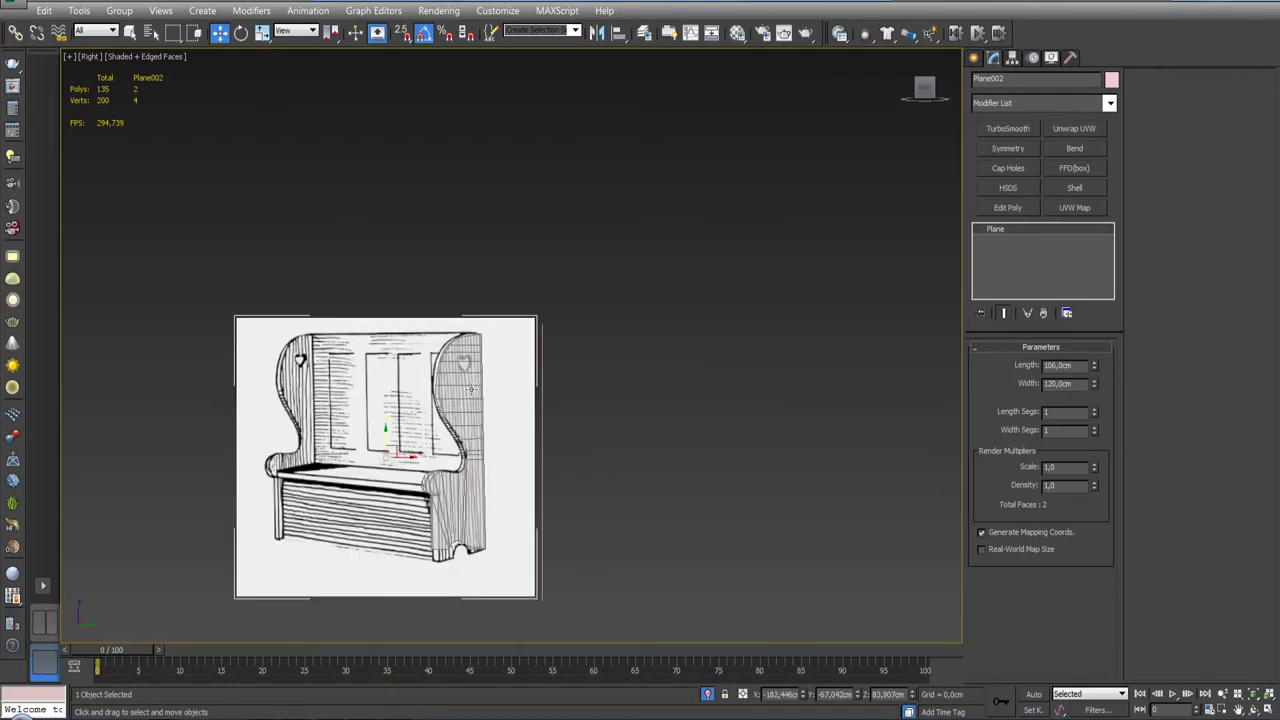
scroll(470, 385, up, 3)
middle_drag(465, 370, 477, 415)
scroll(465, 380, up, 1)
click(462, 372)
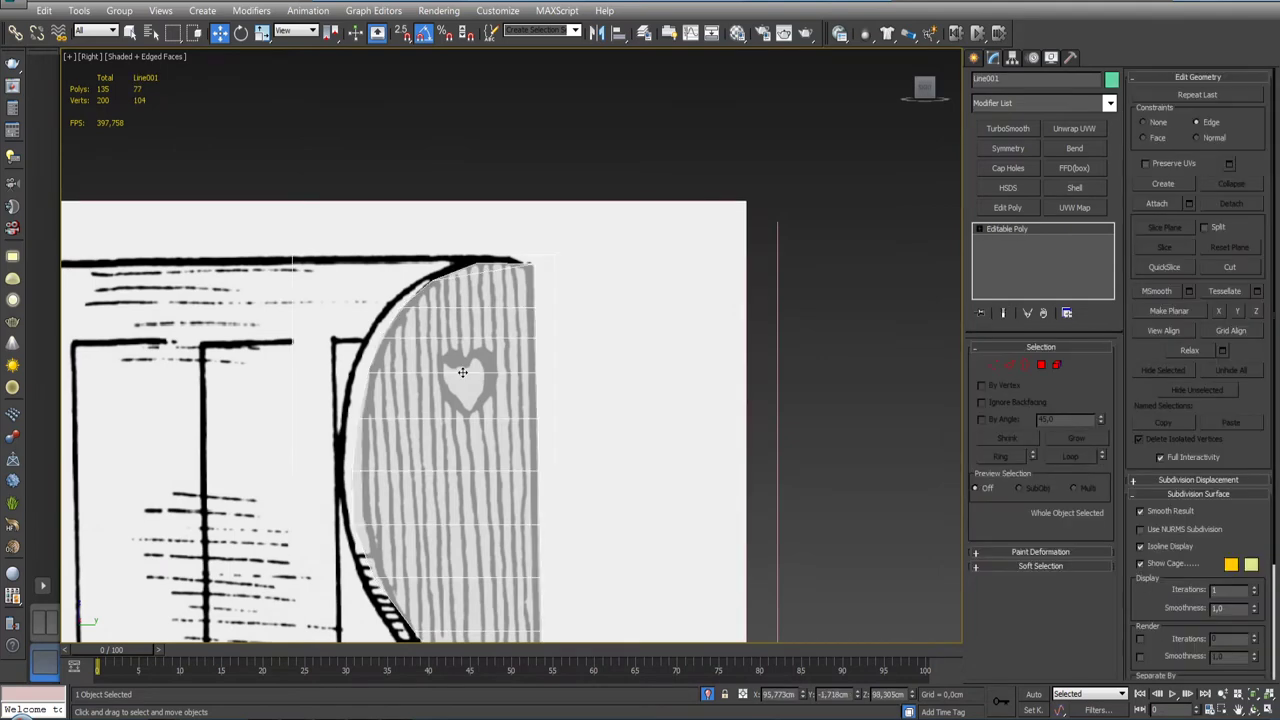
scroll(465, 360, down, 1)
scroll(490, 355, down, 4)
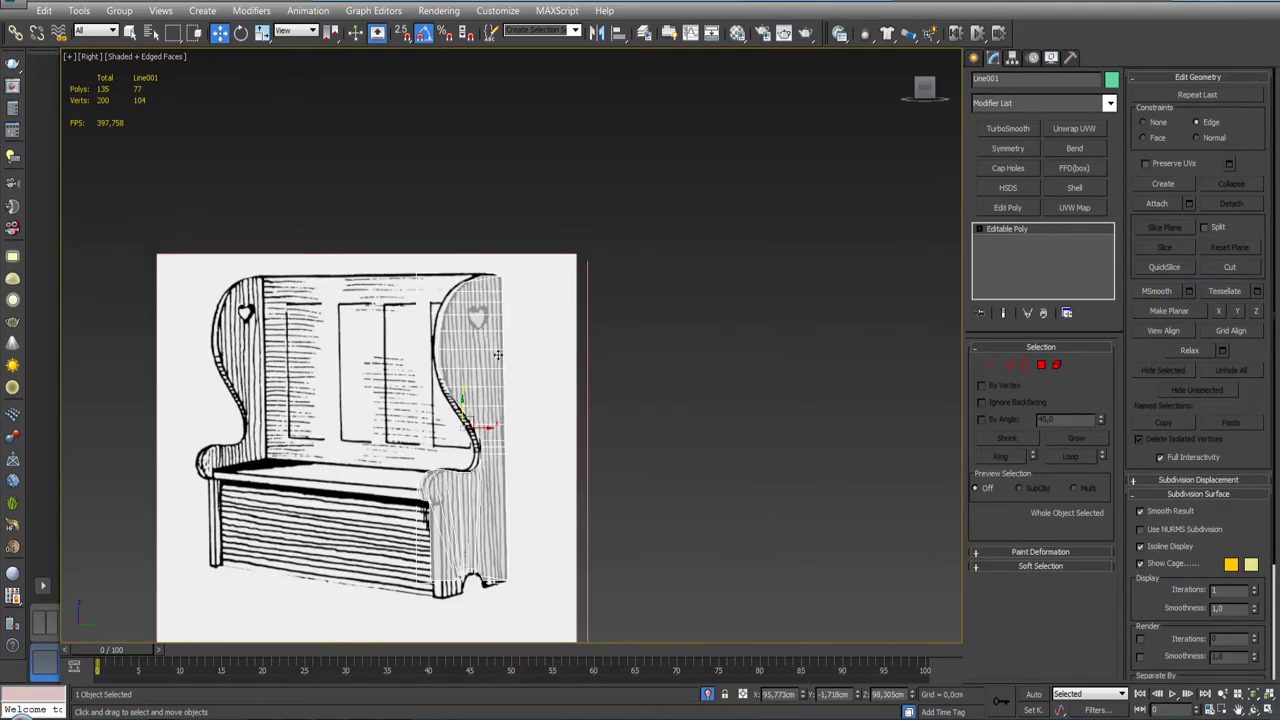
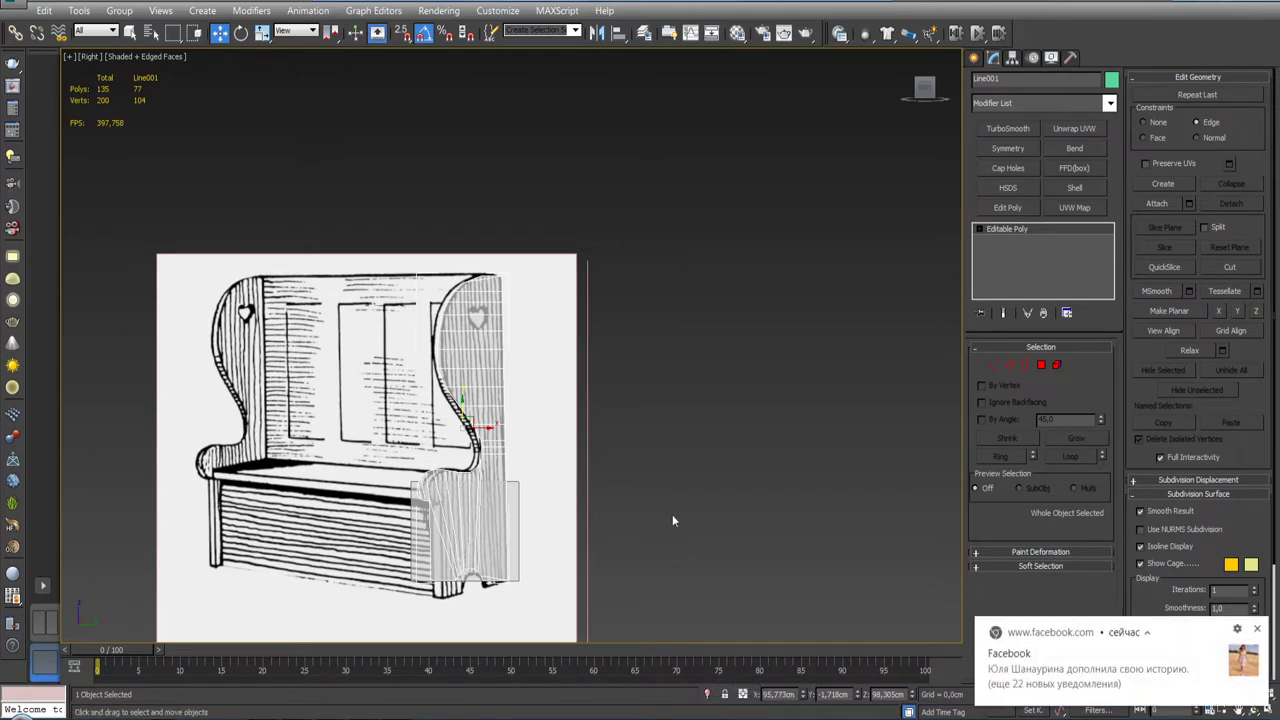
Step: Isolate the side panel and select the ring of horizontal edges down its profile
click(709, 694)
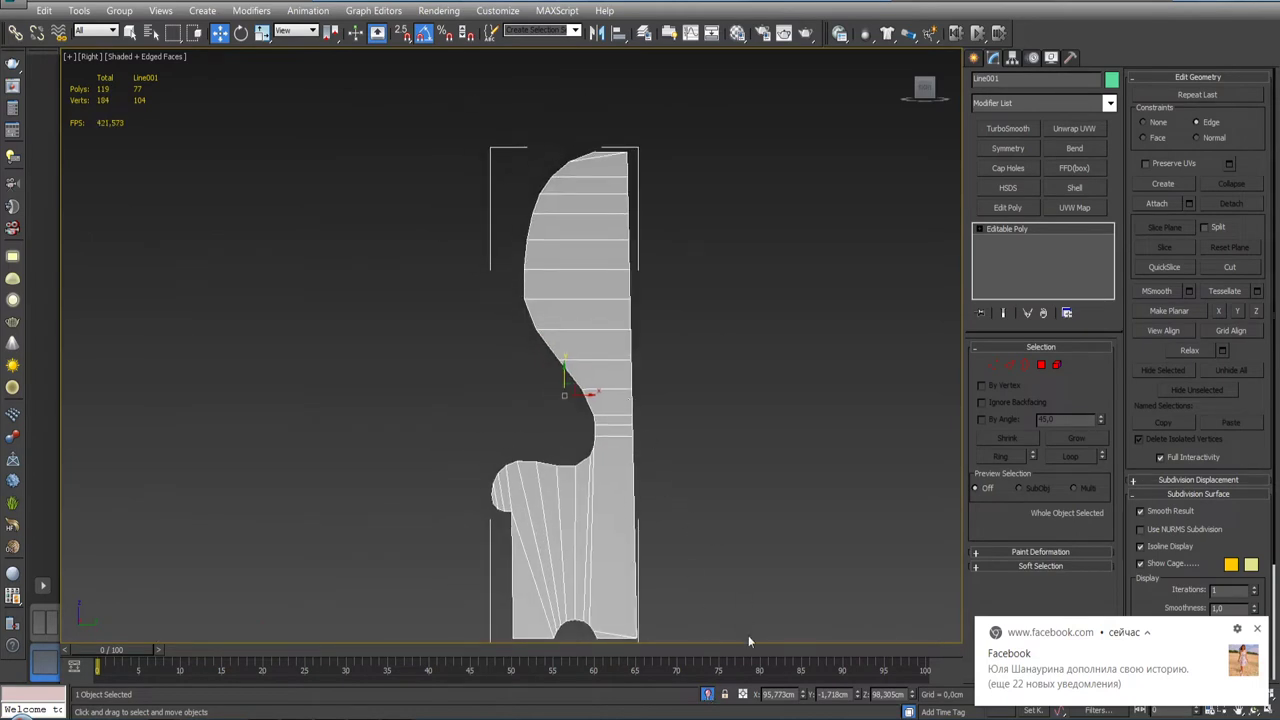
click(1010, 364)
middle_drag(792, 365, 754, 465)
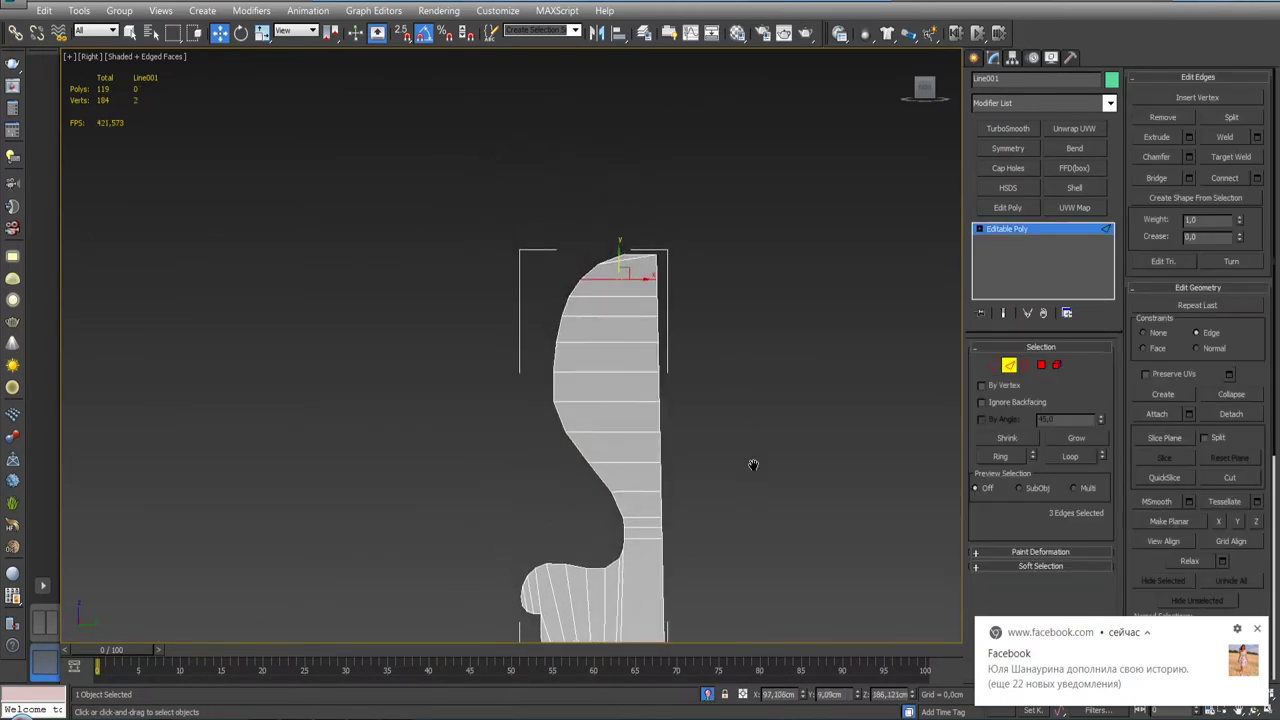
scroll(632, 314, up, 3)
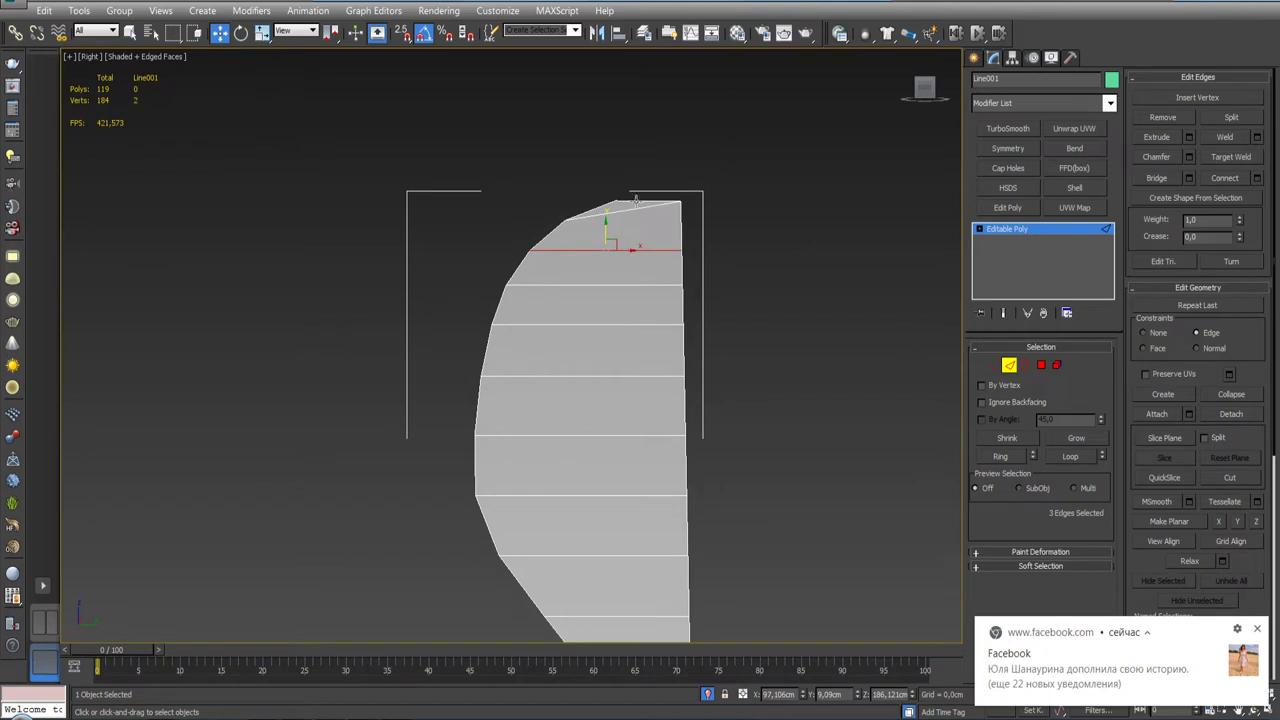
shift+click(622, 615)
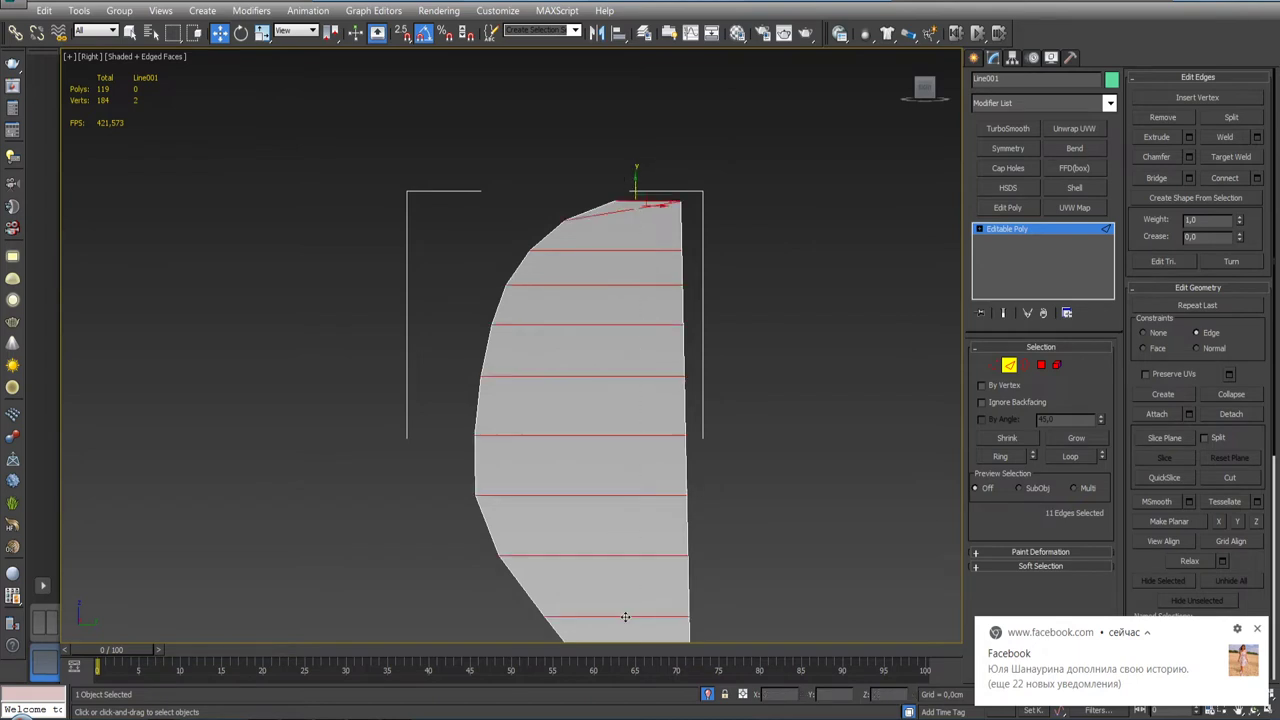
scroll(650, 580, down, 2)
middle_drag(654, 580, 658, 393)
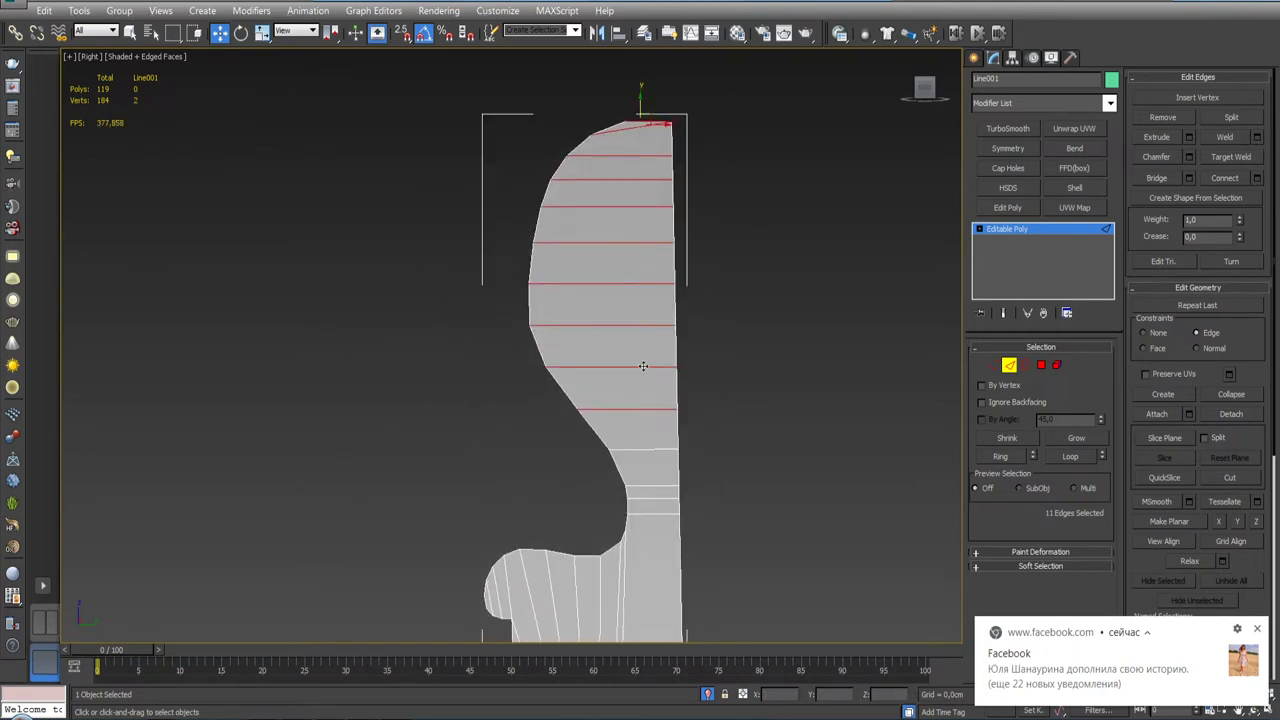
click(641, 325)
shift+click(641, 326)
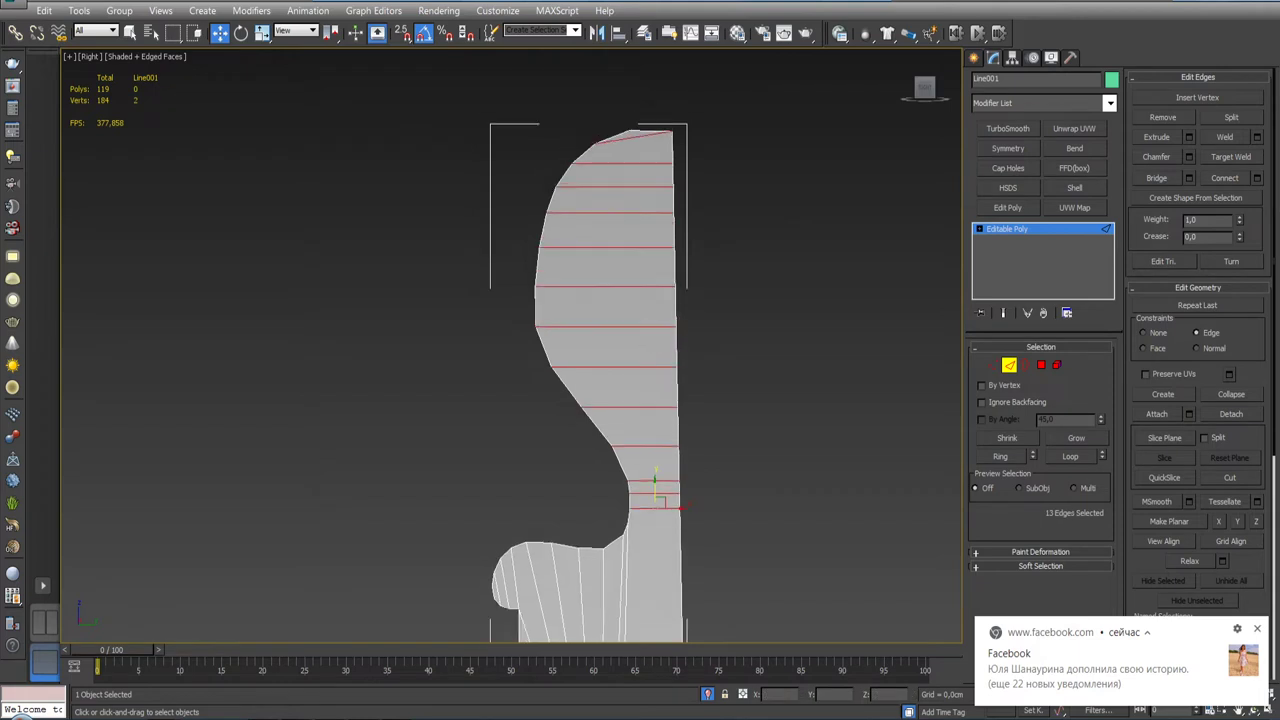
Step: Add the remaining lower edges to the ring and connect them into a vertical loop
scroll(665, 380, down, 2)
scroll(690, 510, up, 1)
scroll(692, 524, up, 1)
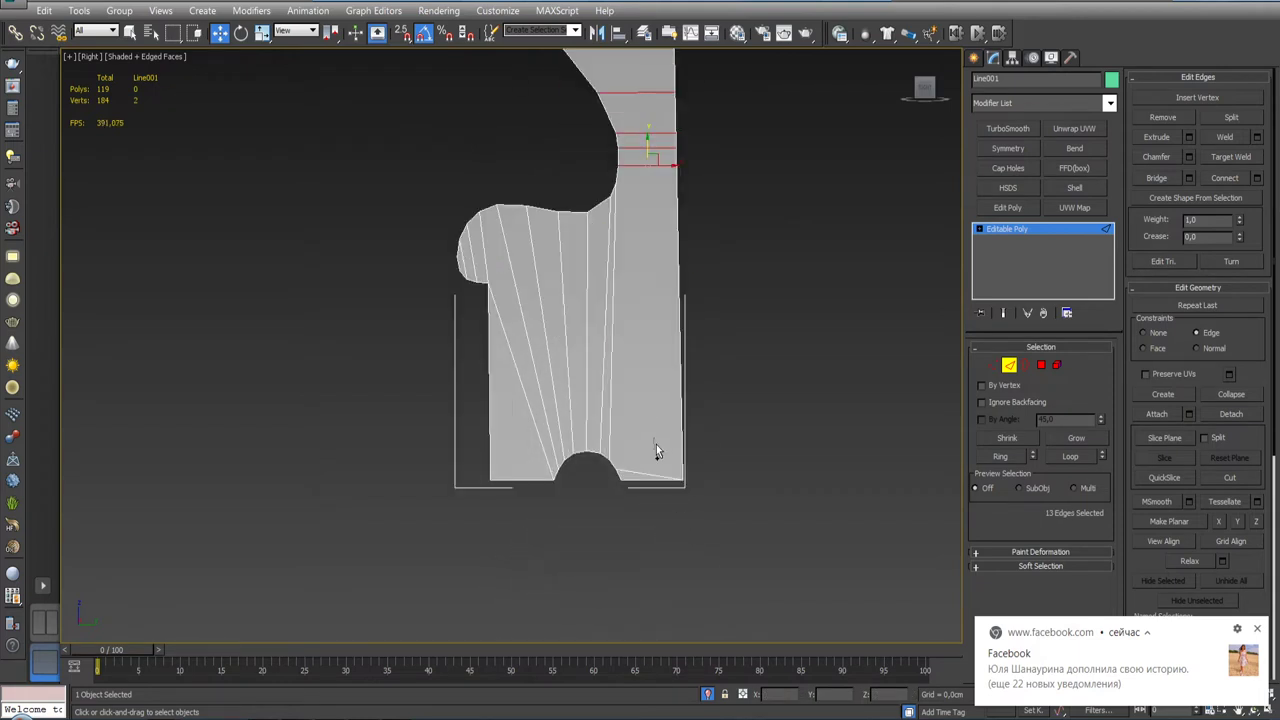
shift+click(654, 450)
scroll(800, 350, down, 3)
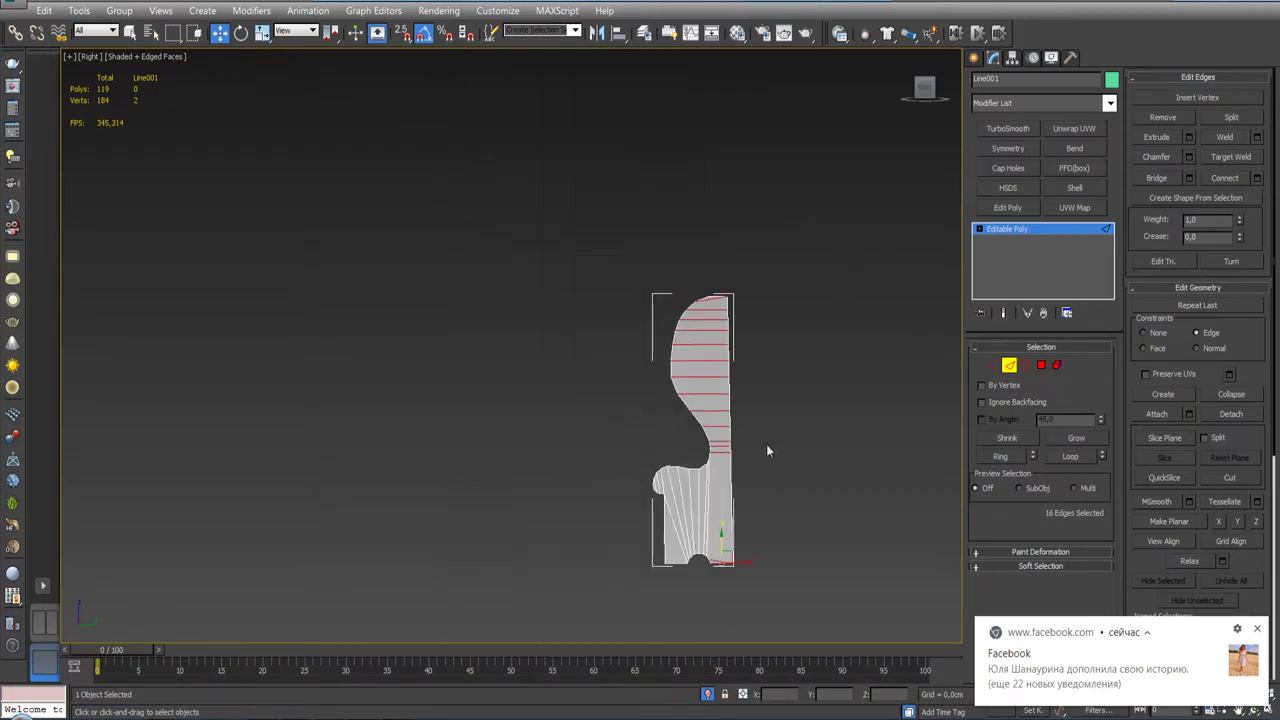
scroll(715, 416, up, 3)
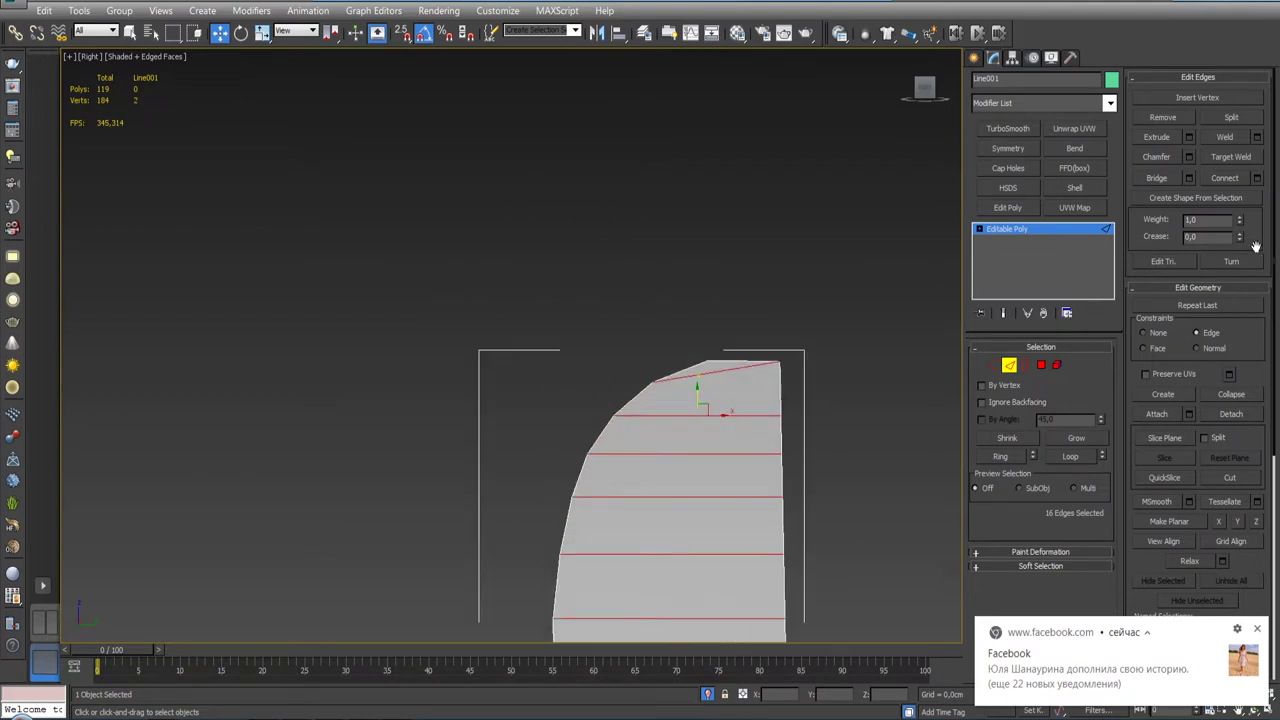
click(1256, 178)
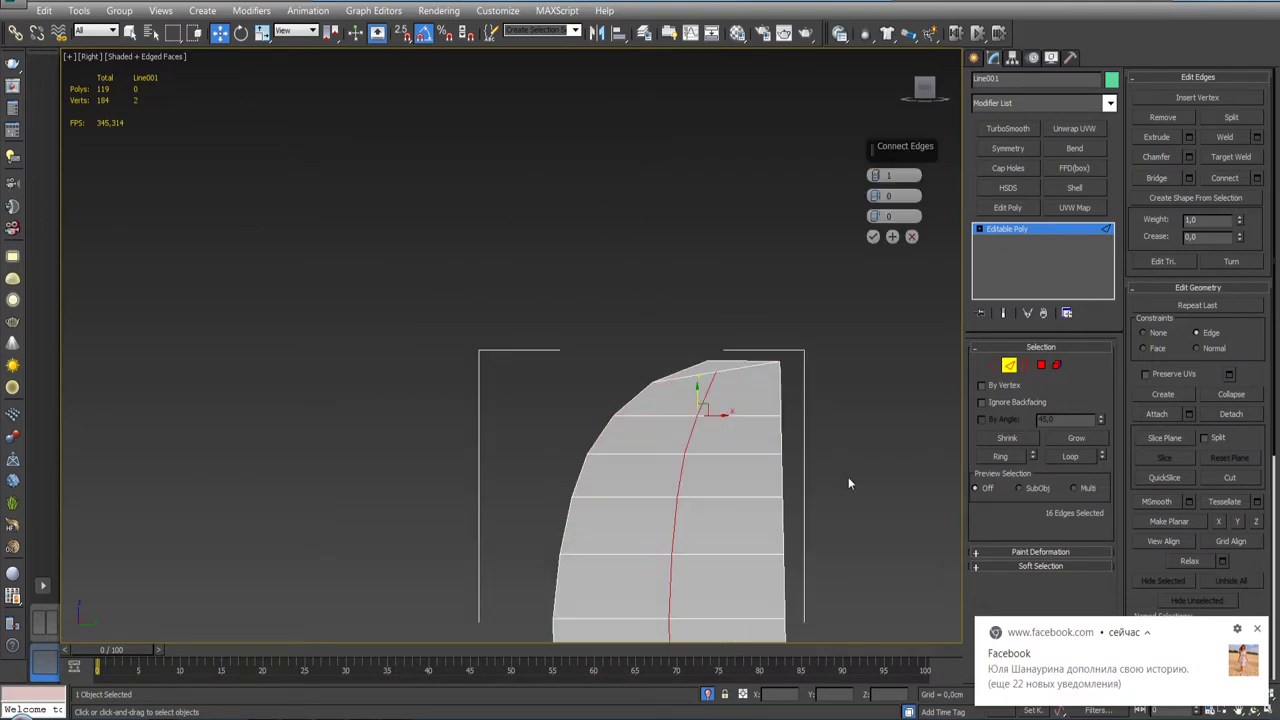
Step: Add the top edges, connect a second vertical loop through them, and leave Edge mode
scroll(797, 343, down, 3)
mouse_move(797, 344)
middle_down()
mouse_move(805, 375)
mouse_move(770, 290)
mouse_move(718, 327)
middle_up()
scroll(718, 327, up, 4)
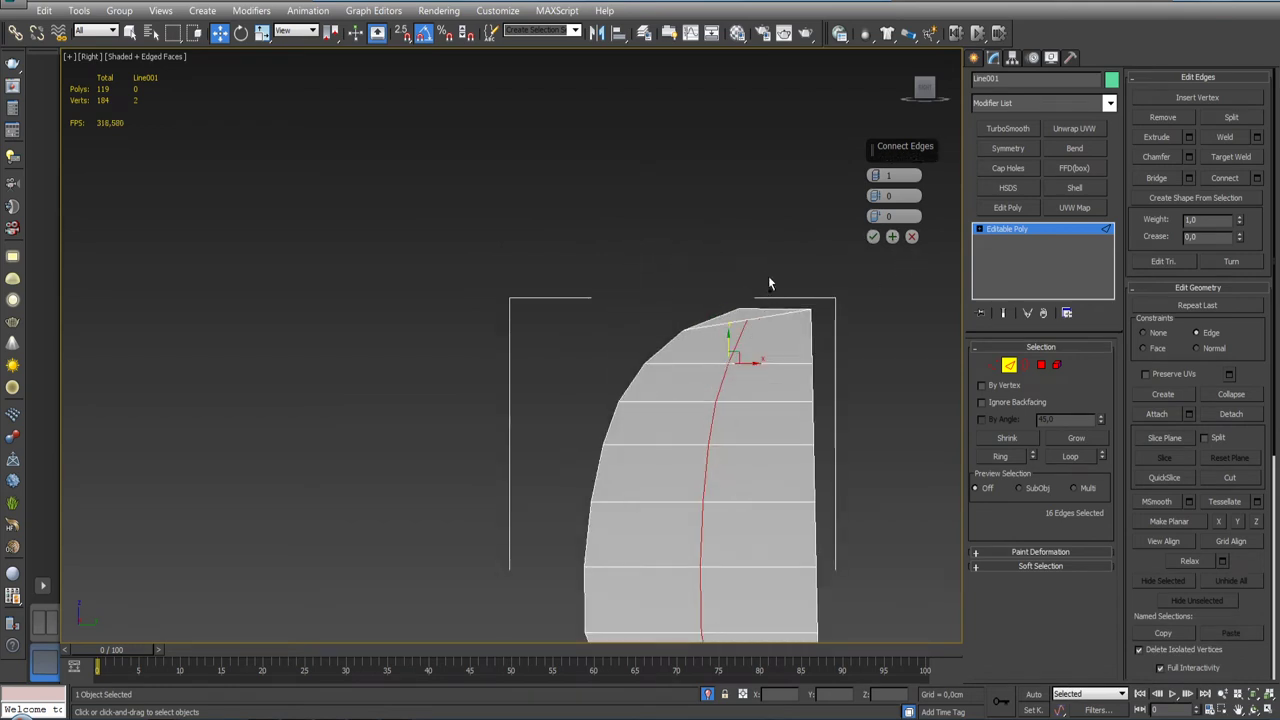
ctrl+click(770, 308)
click(872, 236)
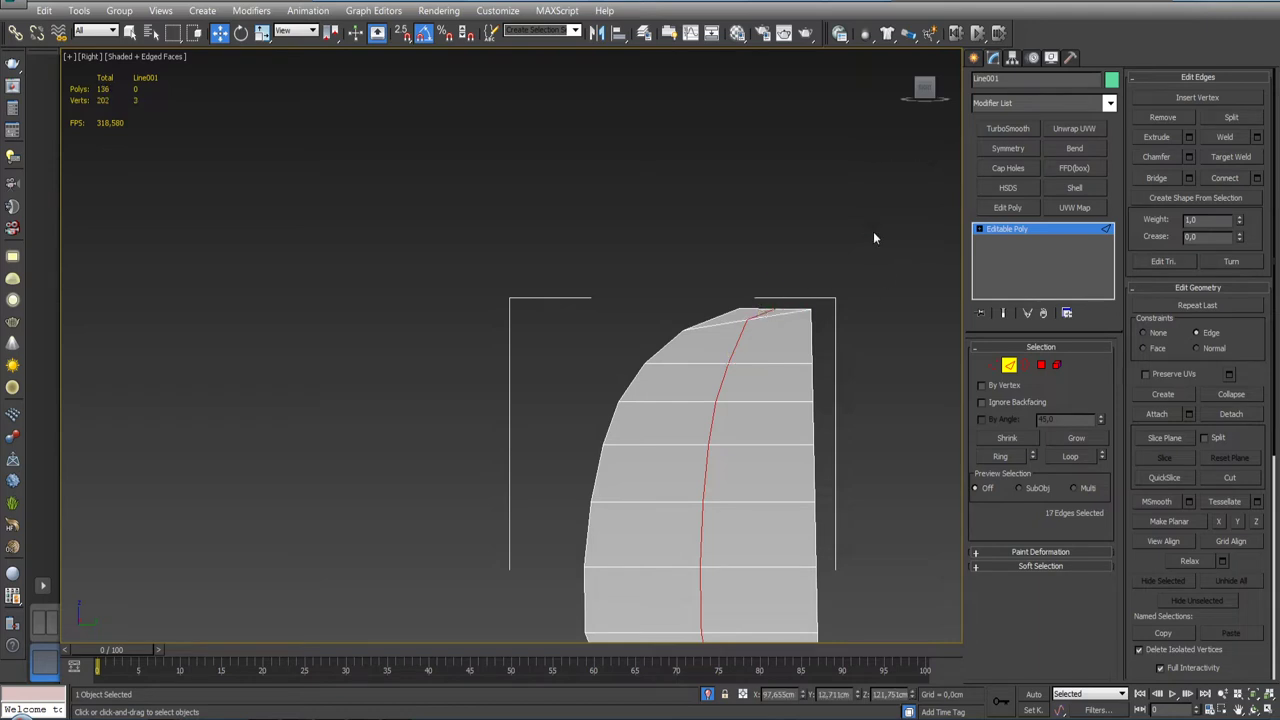
scroll(840, 300, down, 3)
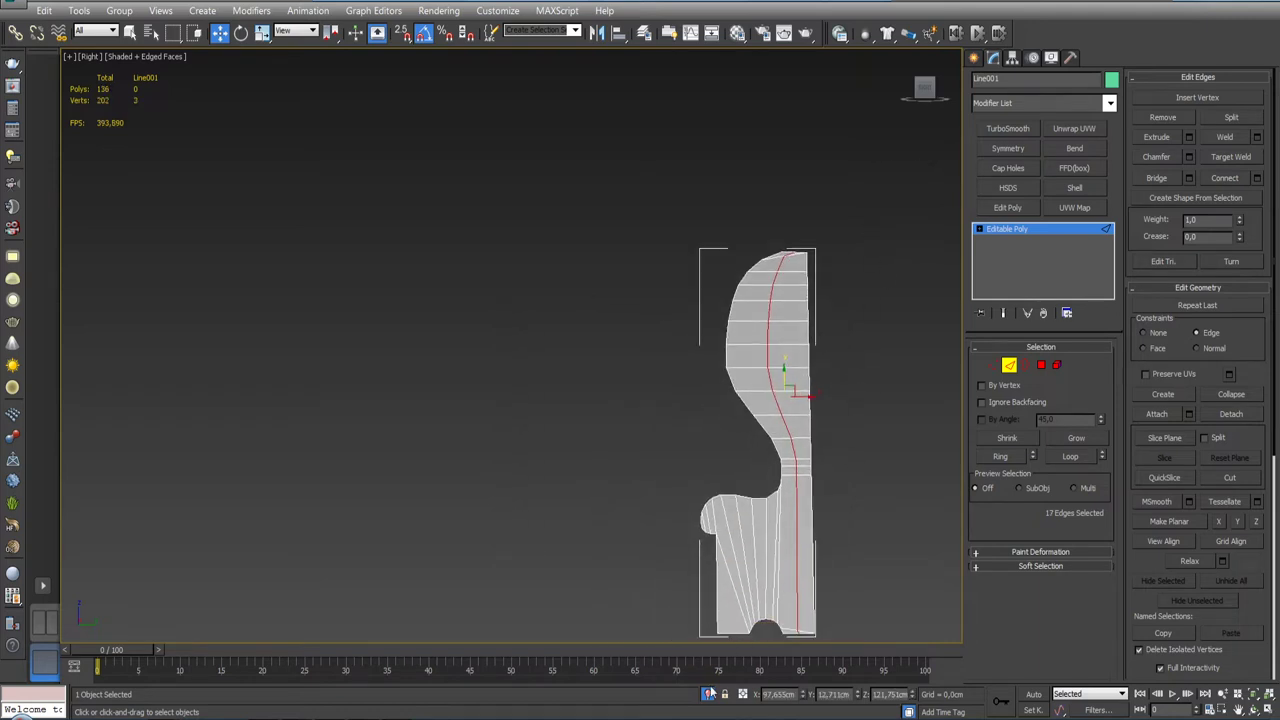
right_click(897, 343)
click(820, 430)
click(1003, 228)
Step: Show the reference image plane again and move it to line up behind the panel
click(706, 693)
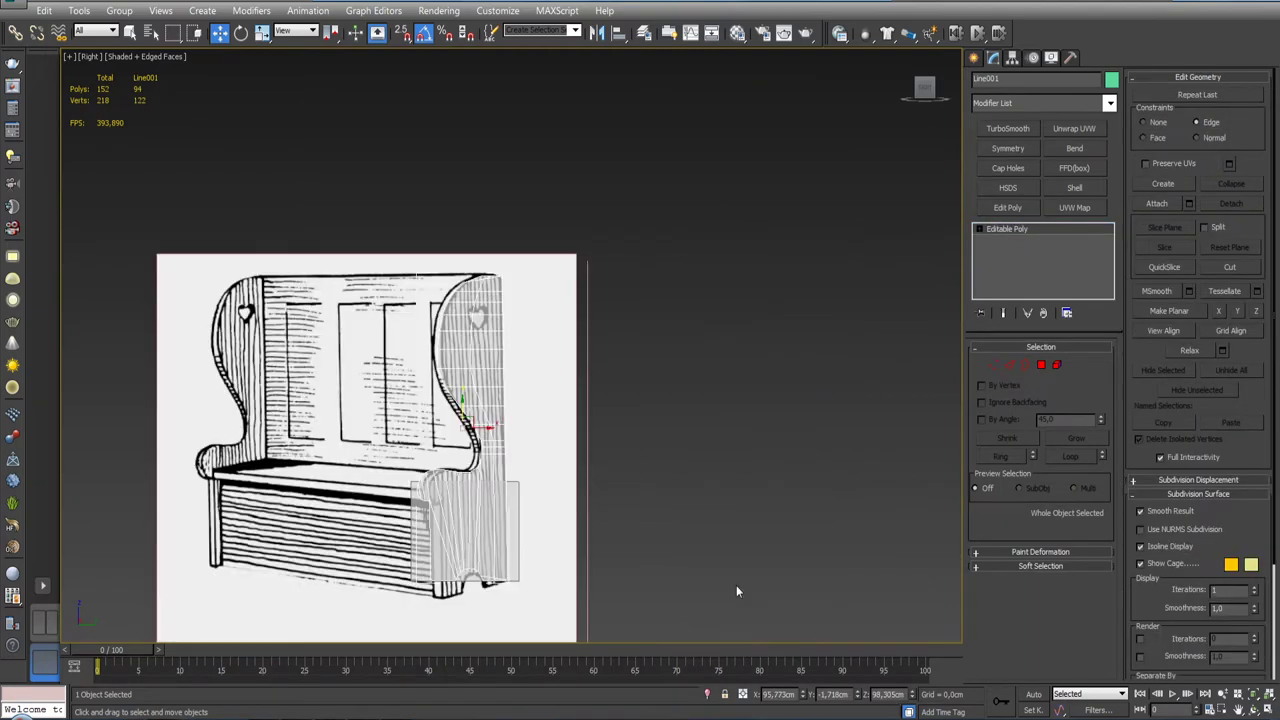
scroll(749, 414, up, 3)
click(459, 369)
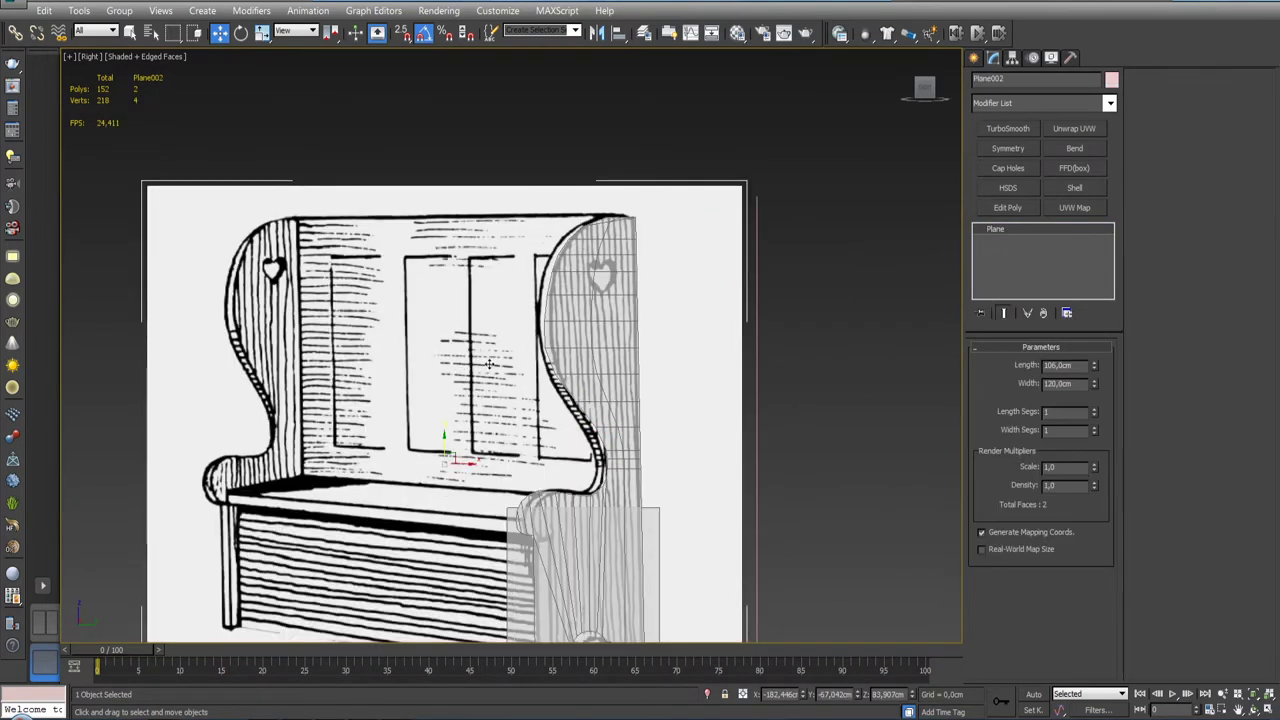
mouse_move(466, 463)
mouse_down()
mouse_move(425, 463)
mouse_move(460, 463)
mouse_up()
middle_drag(574, 290, 609, 400)
scroll(609, 400, up, 5)
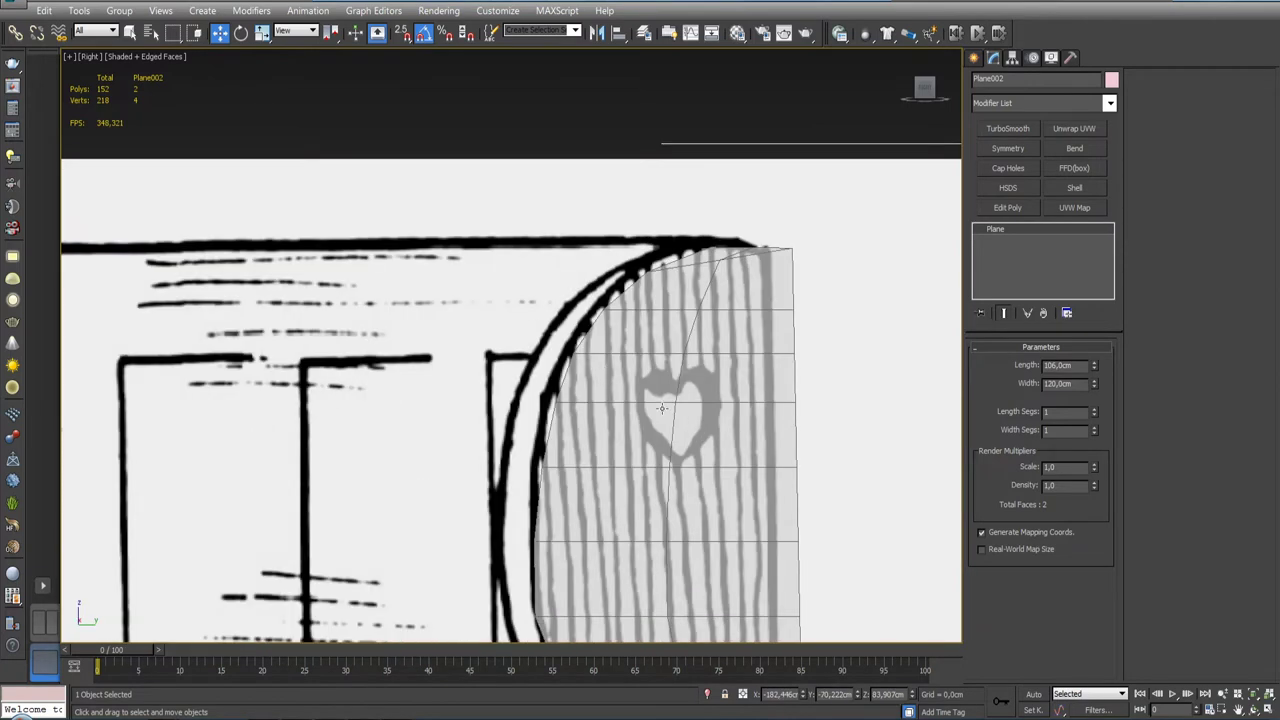
Step: Straighten the two edges at the heart into a vertical line with Make Planar X
click(682, 392)
middle_drag(688, 408, 675, 351)
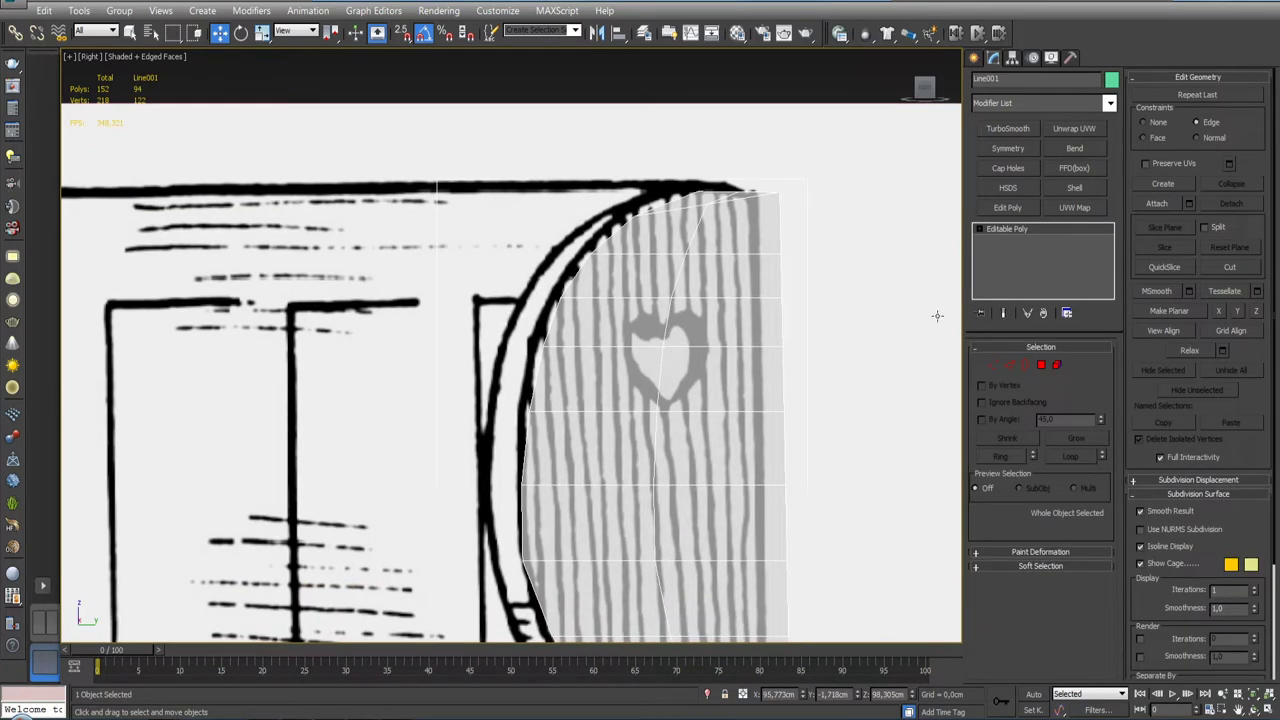
click(1009, 365)
click(664, 328)
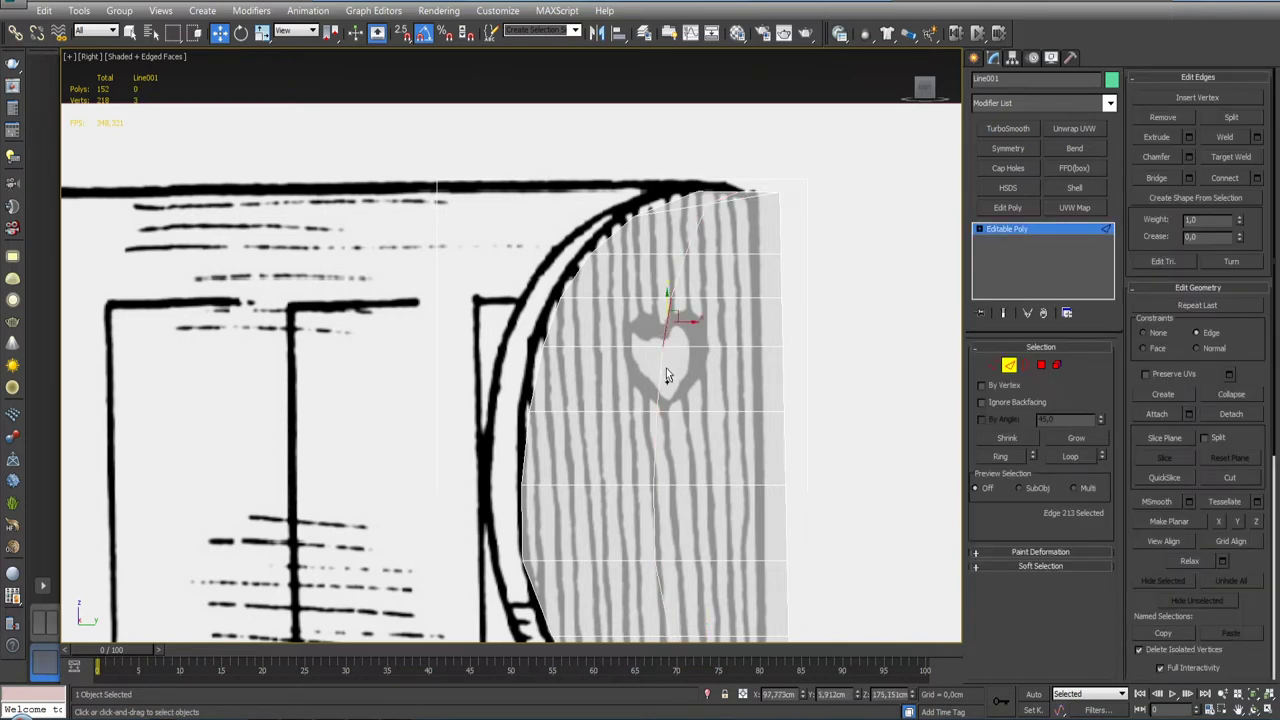
ctrl+click(660, 370)
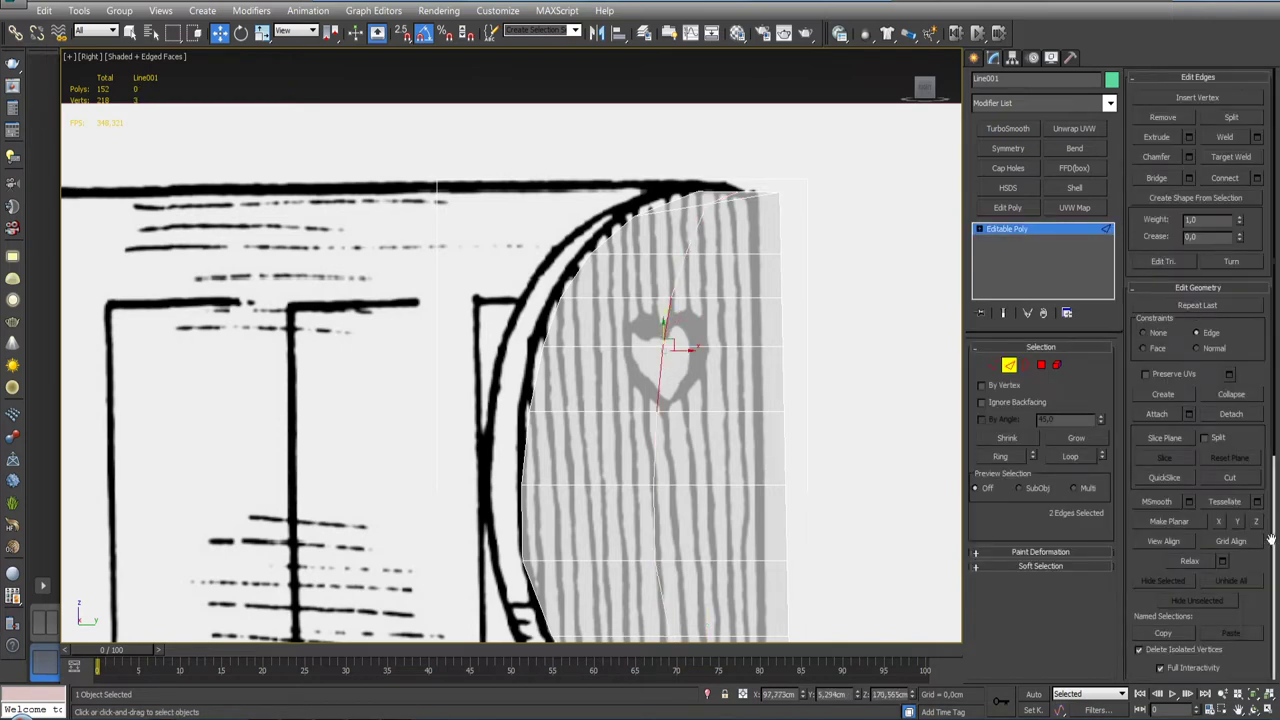
click(1238, 527)
click(1219, 523)
drag(681, 349, 681, 350)
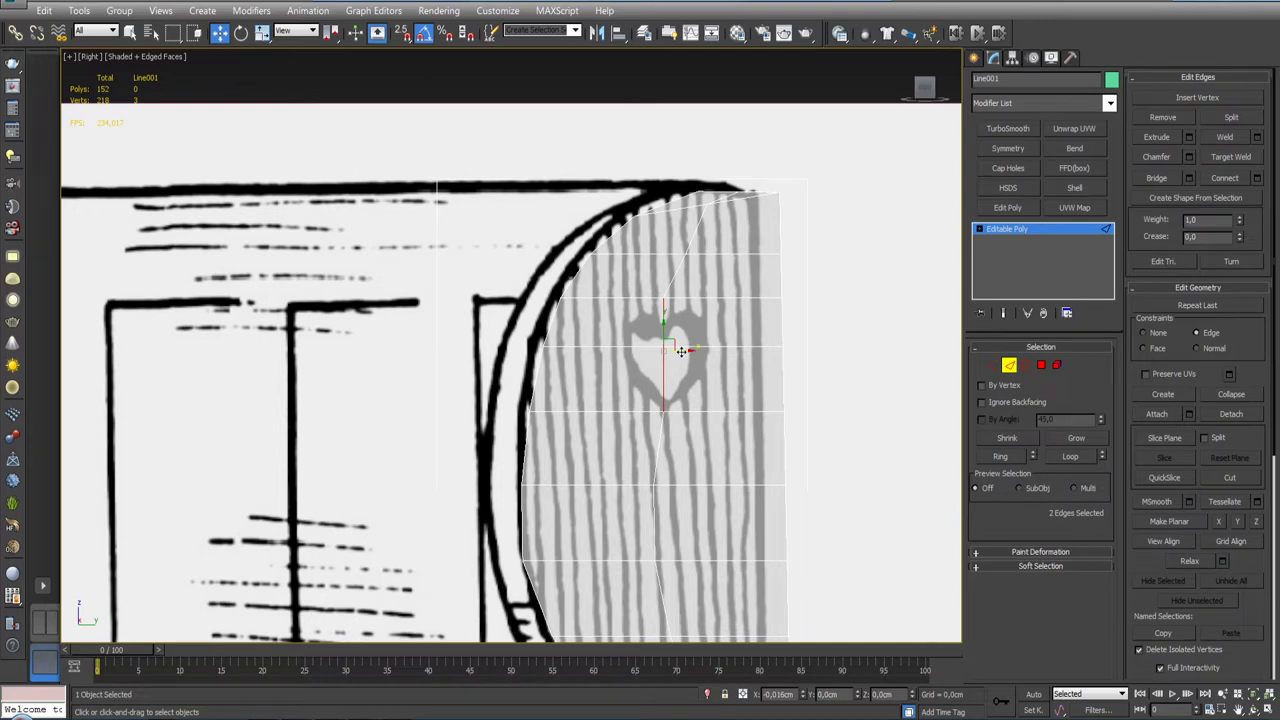
Step: Lower a vertex on the central loop down to the heart's top
middle_drag(846, 374, 840, 417)
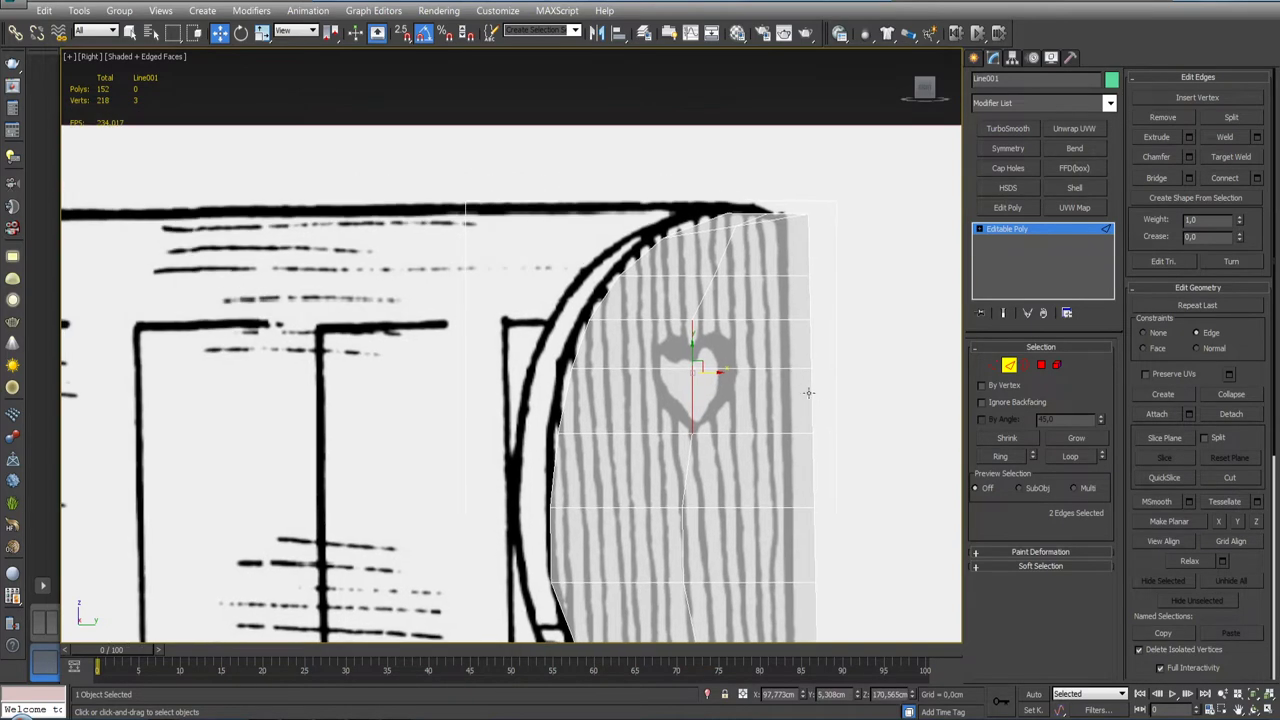
click(992, 366)
click(691, 319)
drag(691, 303, 690, 335)
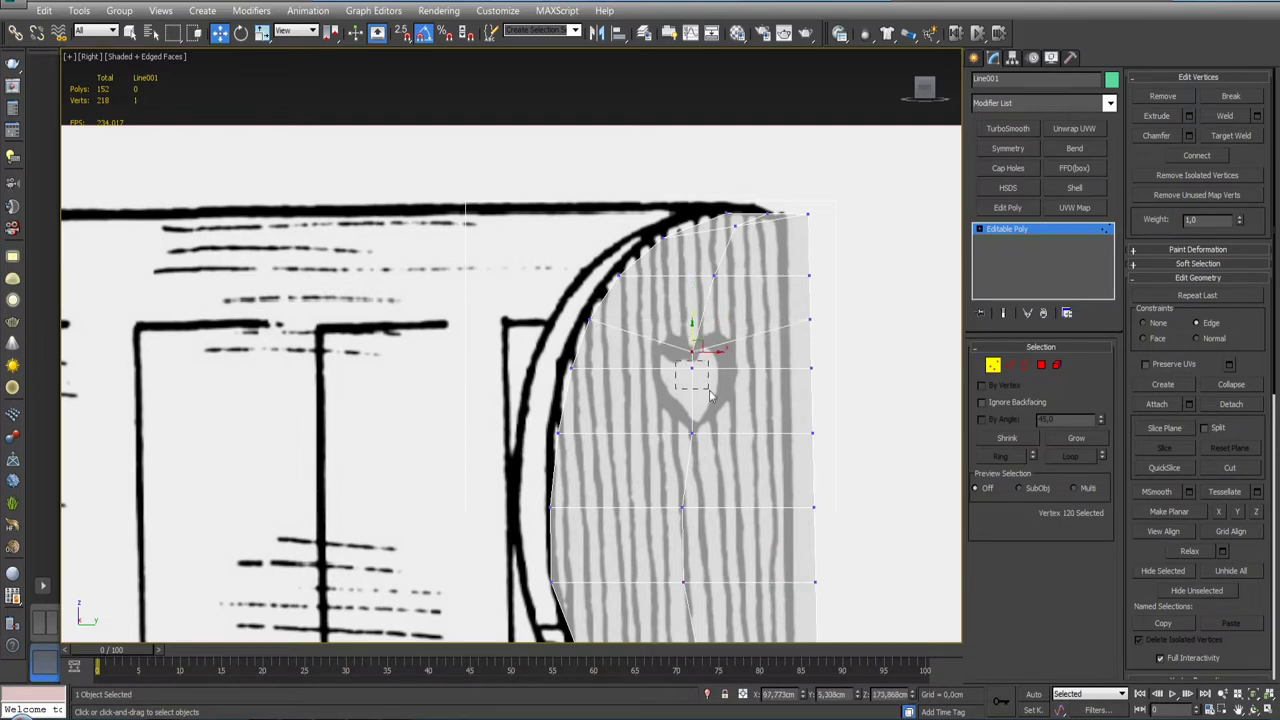
Step: Chamfer the centre vertex at the heart into a diamond-shaped hole
click(691, 367)
drag(692, 360, 775, 369)
key(ctrl+z)
key(ctrl+z)
click(1189, 135)
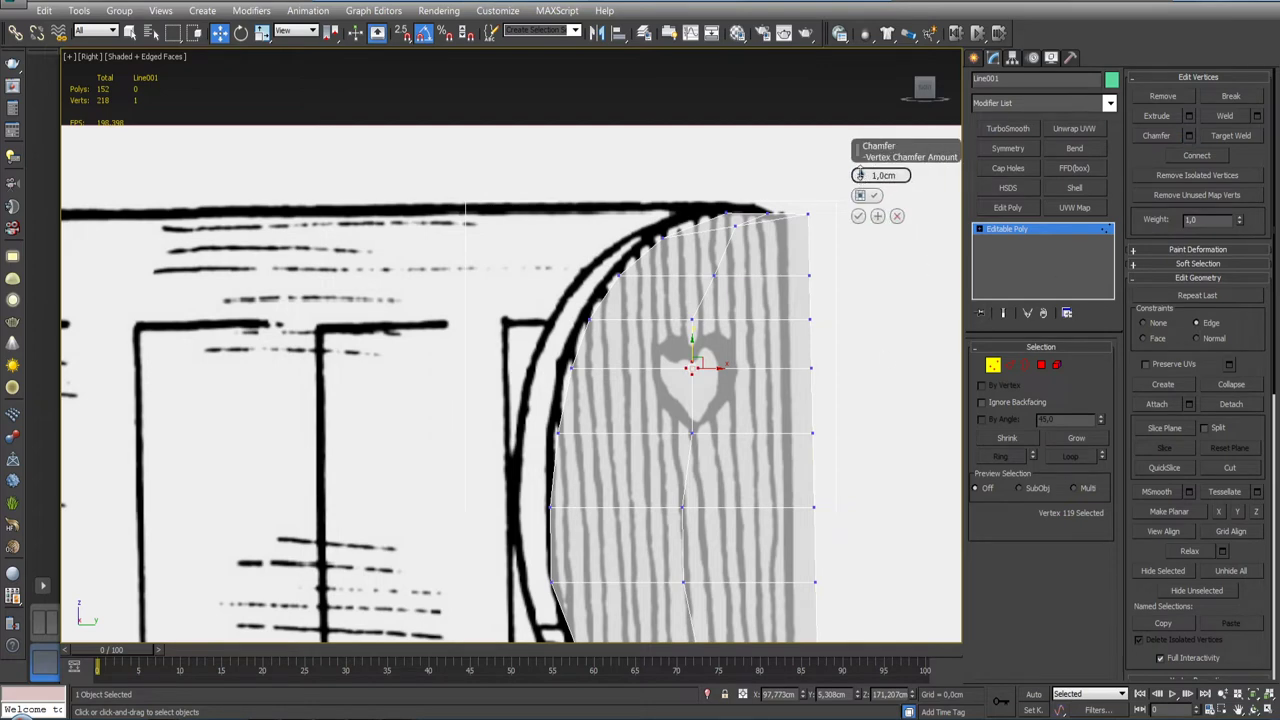
drag(859, 175, 868, 126)
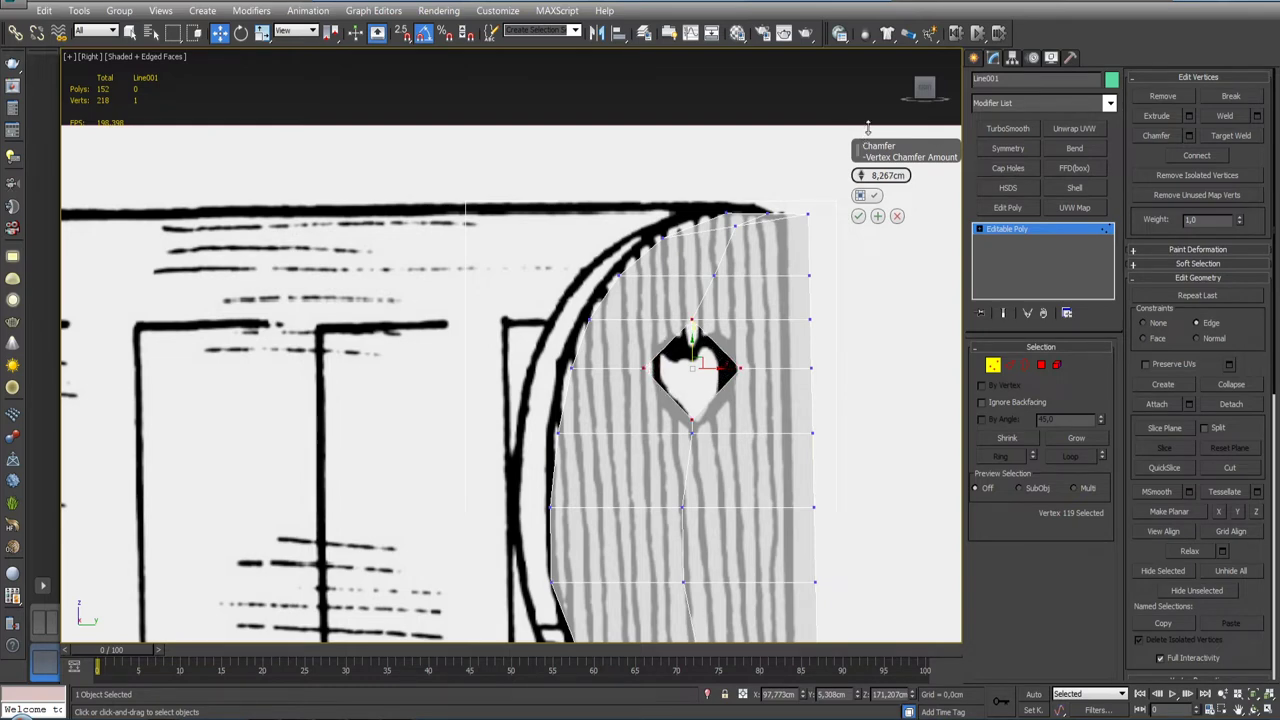
click(859, 216)
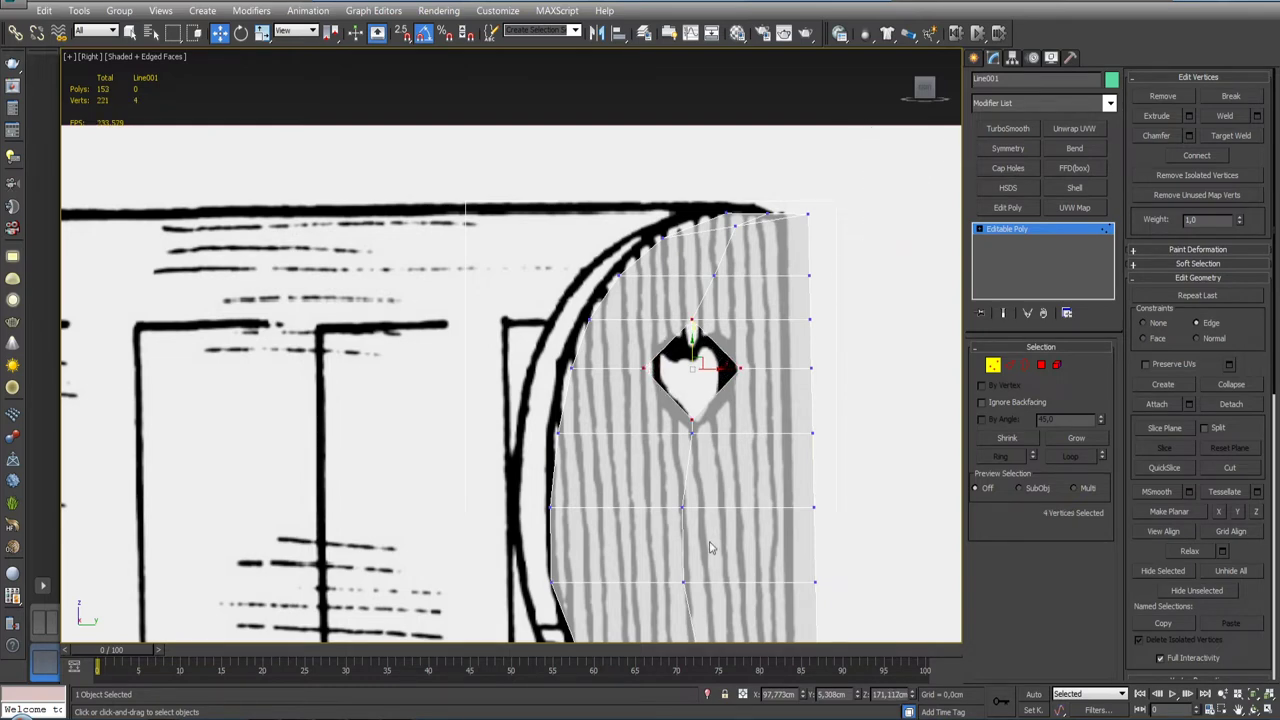
Step: With Constraints set to None, reposition the hole's vertices and raise its two side vertices
click(692, 431)
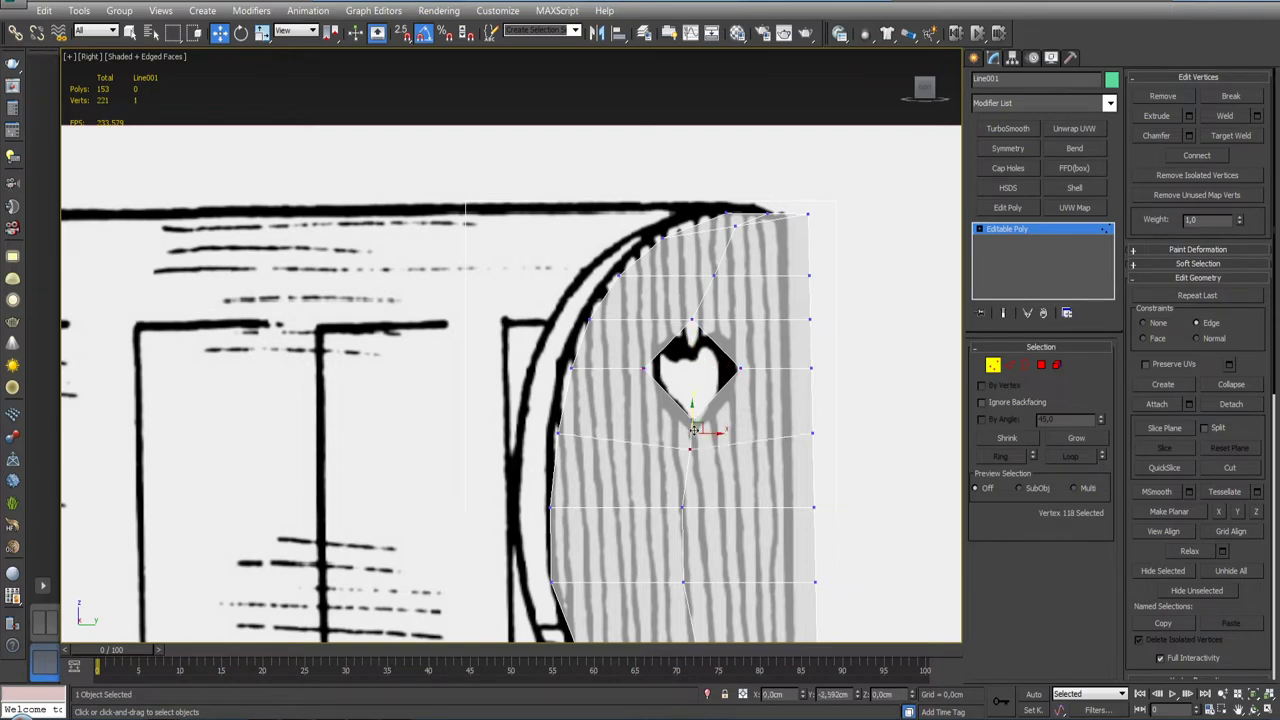
drag(692, 431, 690, 443)
click(1143, 323)
drag(701, 443, 702, 424)
click(690, 414)
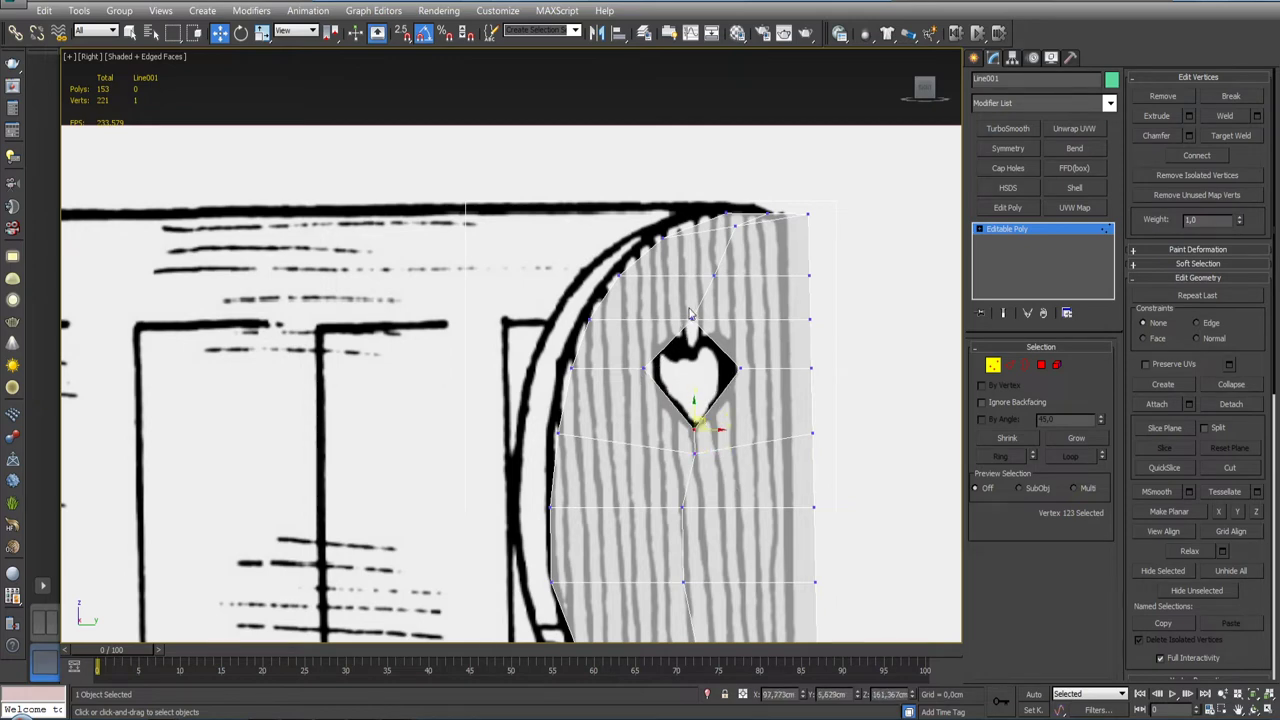
drag(624, 350, 661, 393)
ctrl+click(738, 368)
mouse_move(696, 352)
mouse_down()
mouse_move(695, 326)
mouse_move(700, 345)
mouse_up()
key(r)
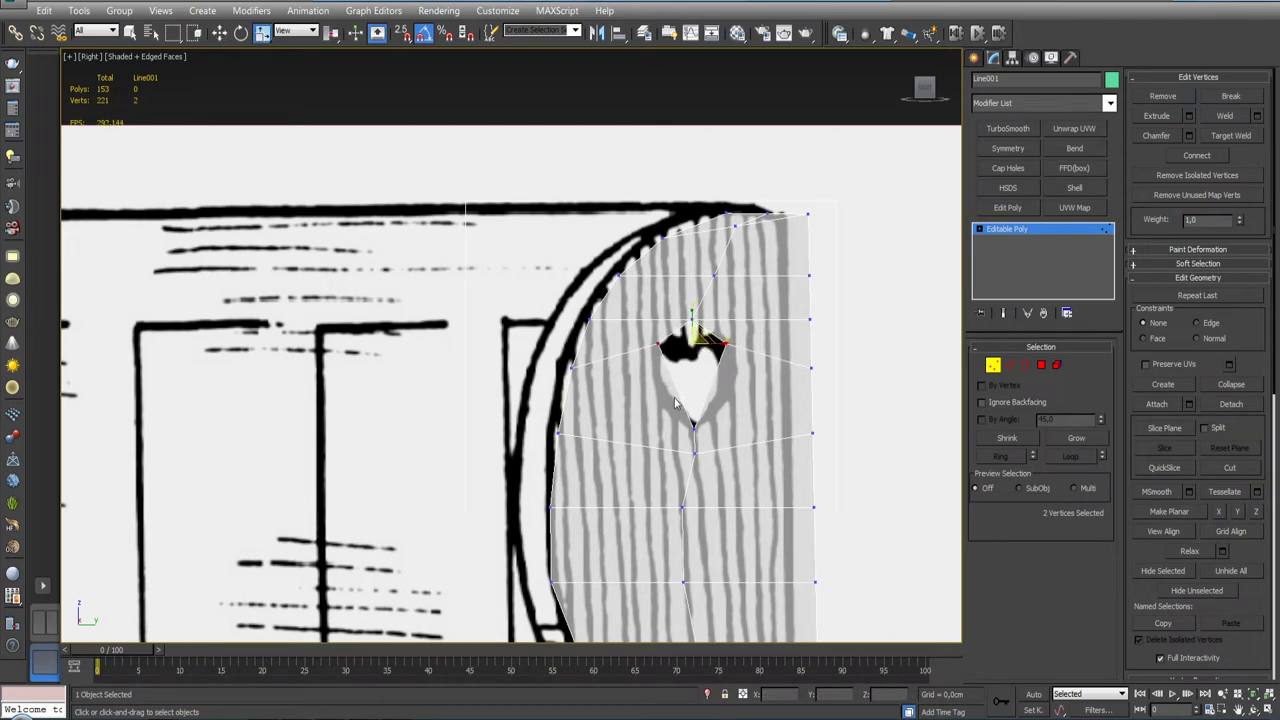
Step: Connect the edges around the heart with a new edge running across it
key(2)
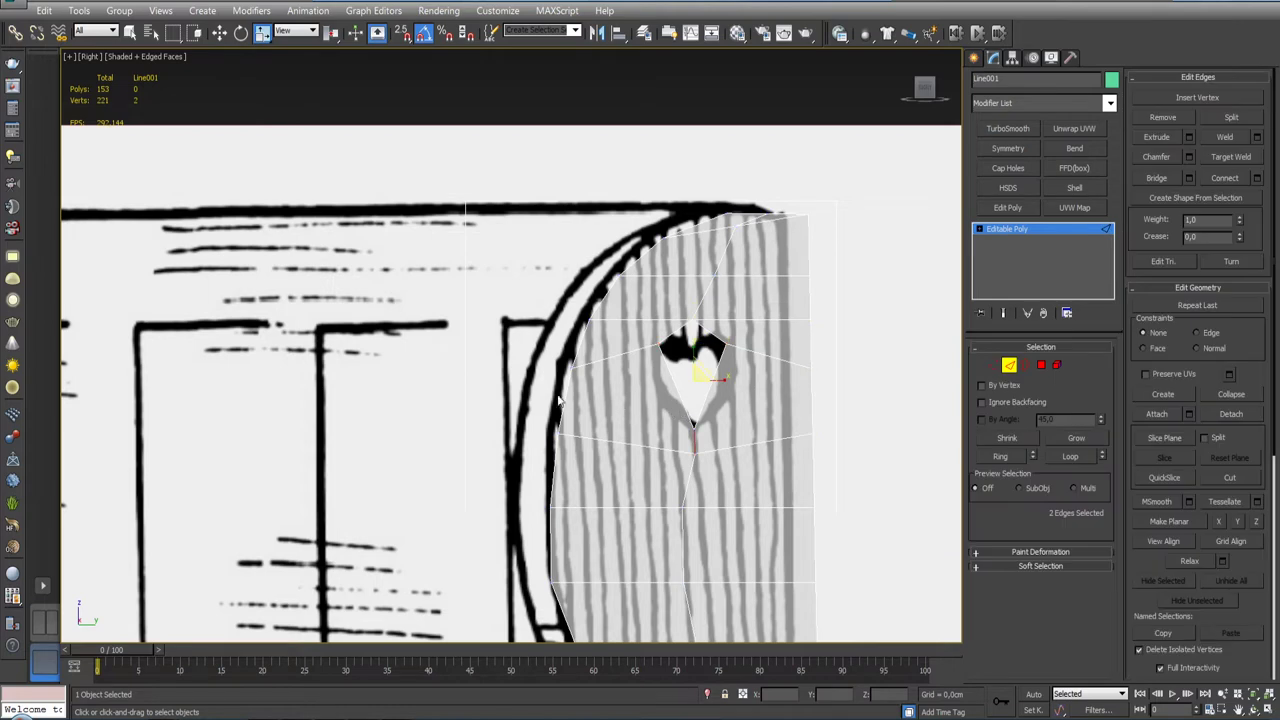
drag(552, 393, 852, 406)
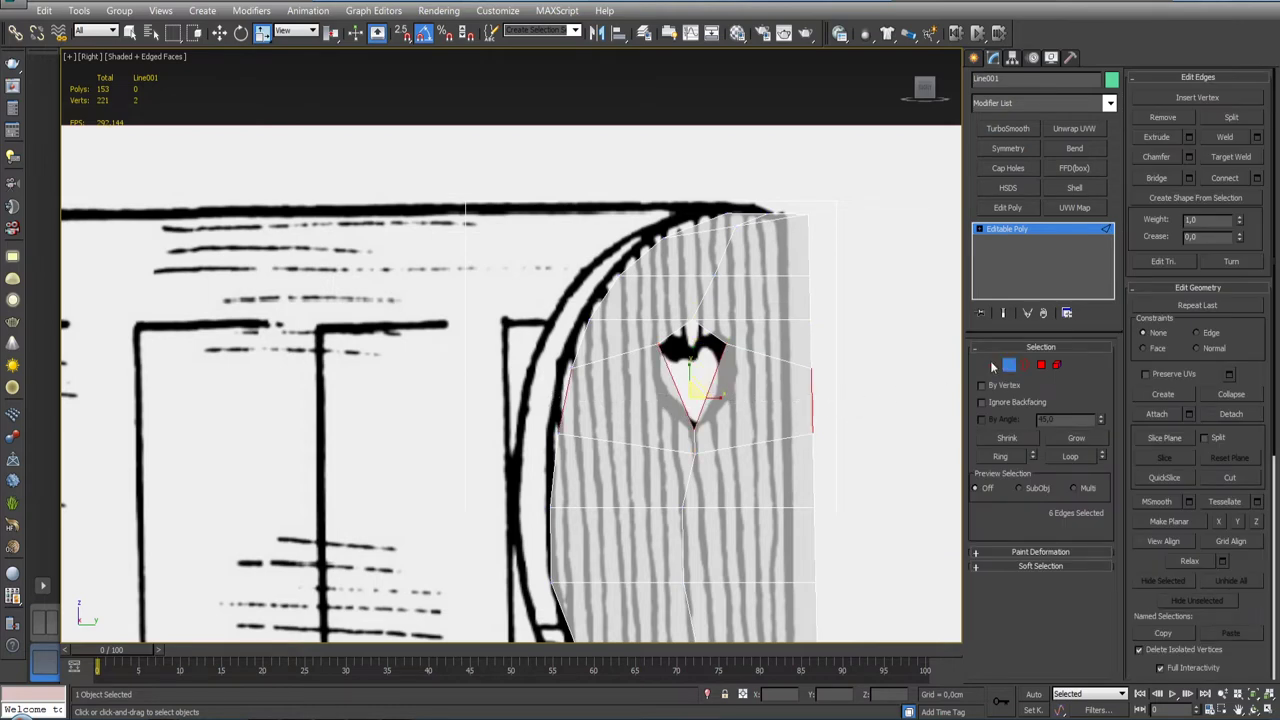
click(1257, 179)
click(873, 237)
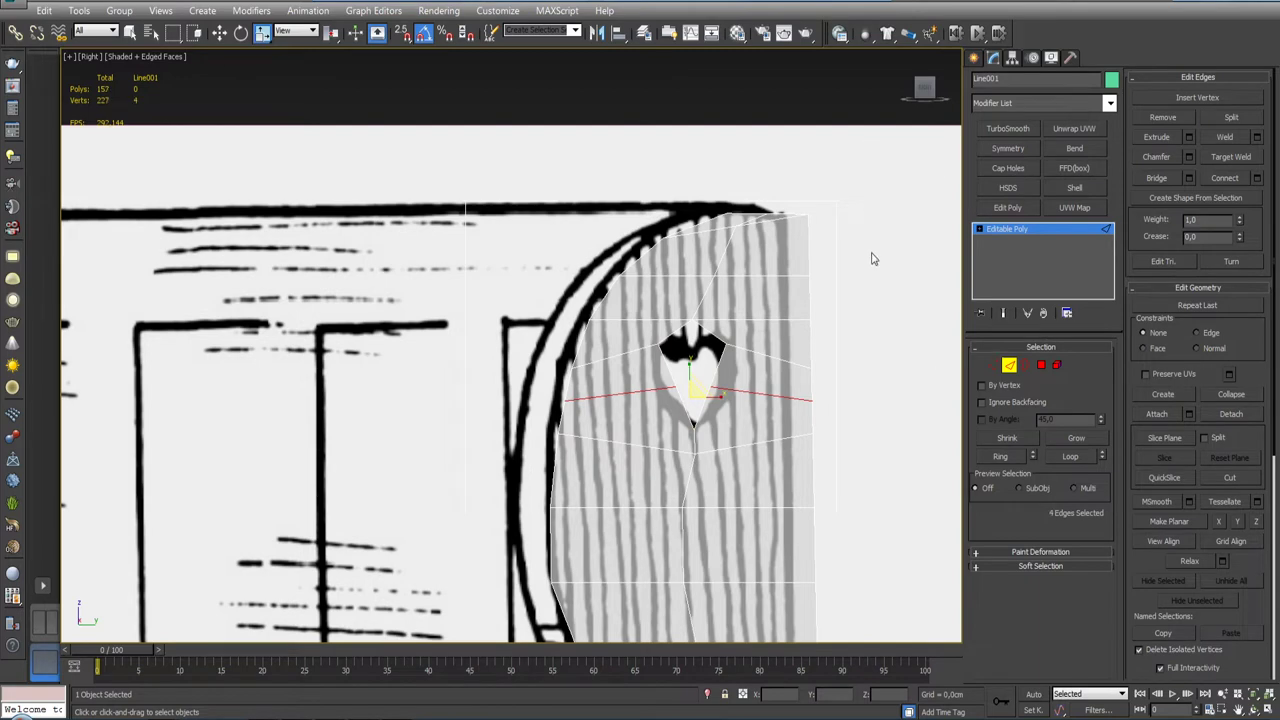
Step: Scale the heart vertices wider, raise them, and lower the top notch vertices
click(993, 366)
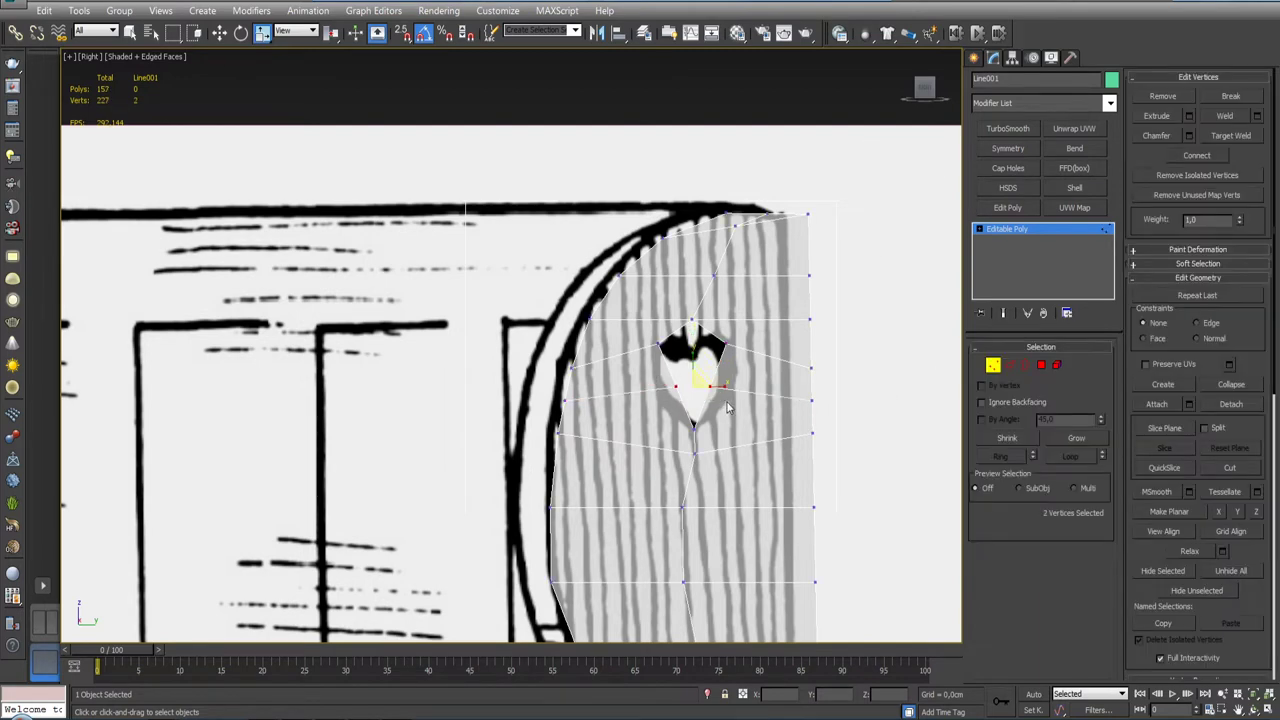
drag(728, 408, 772, 395)
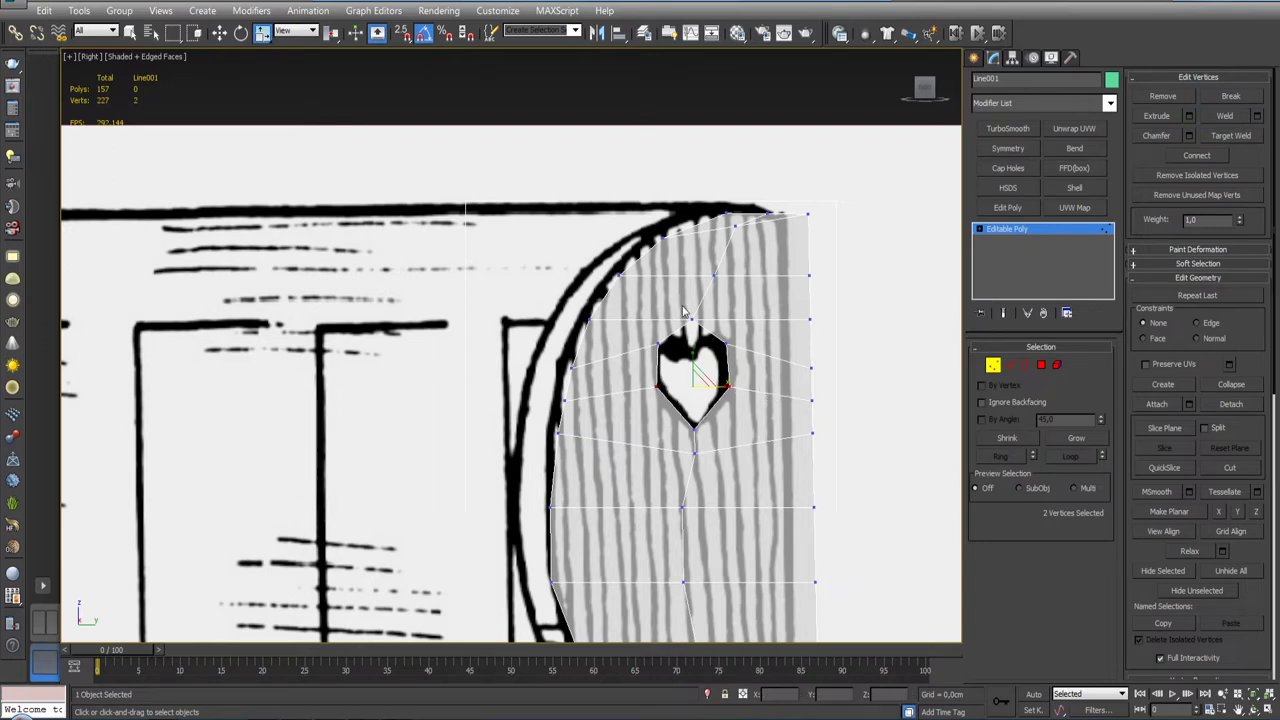
middle_drag(705, 375, 709, 410)
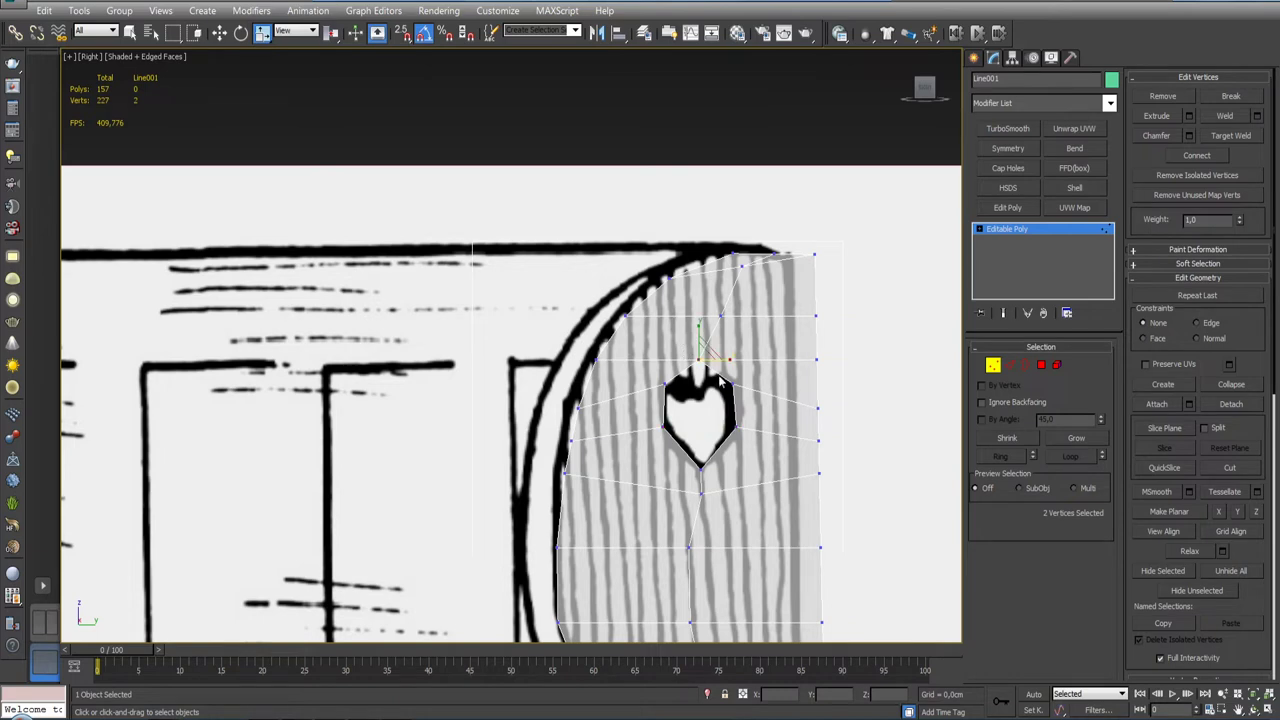
key(w)
mouse_move(706, 350)
mouse_down()
mouse_move(707, 381)
mouse_move(711, 357)
mouse_up()
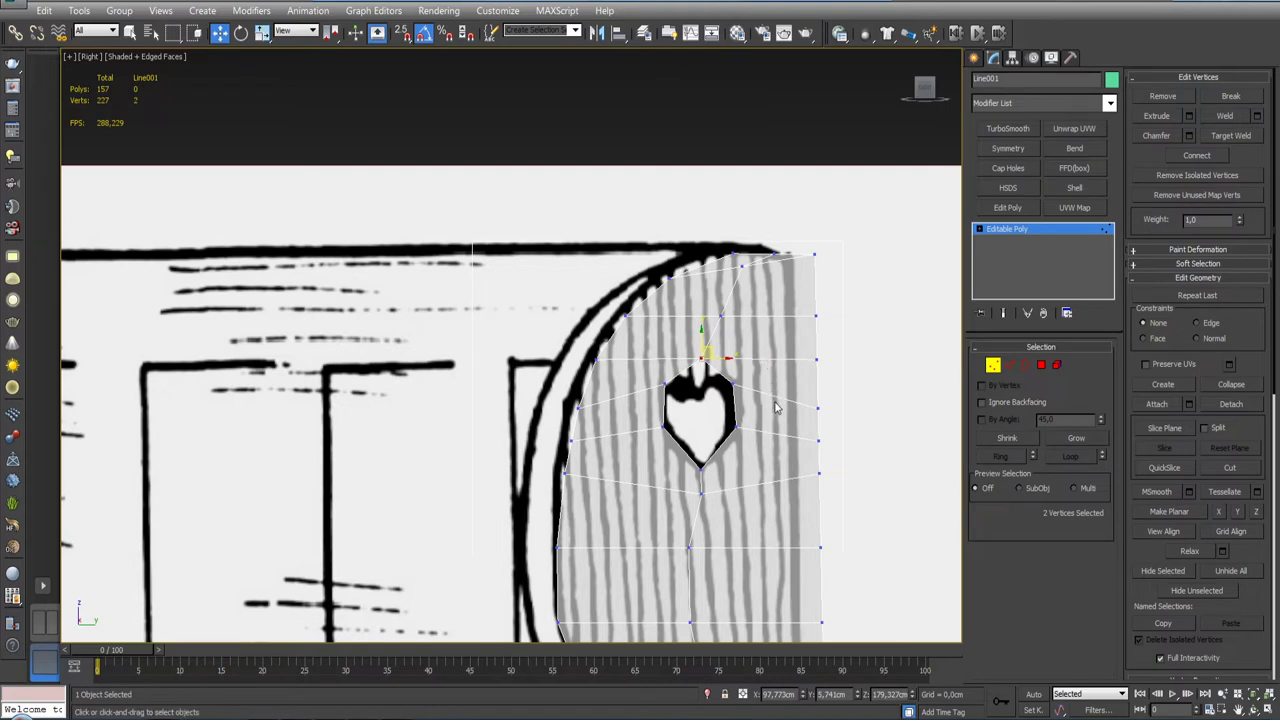
middle_drag(740, 398, 736, 416)
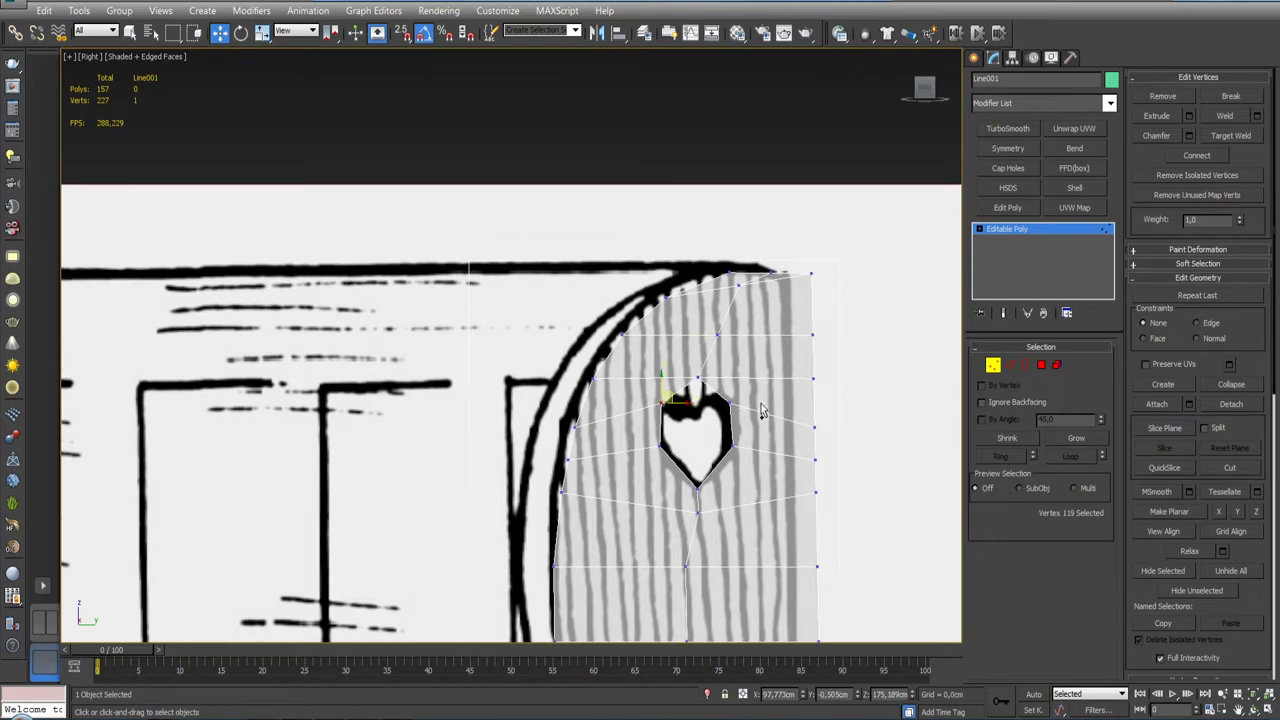
drag(740, 402, 722, 425)
Step: Chamfer the top vertices into an open hole and raise the opening's top
click(1189, 136)
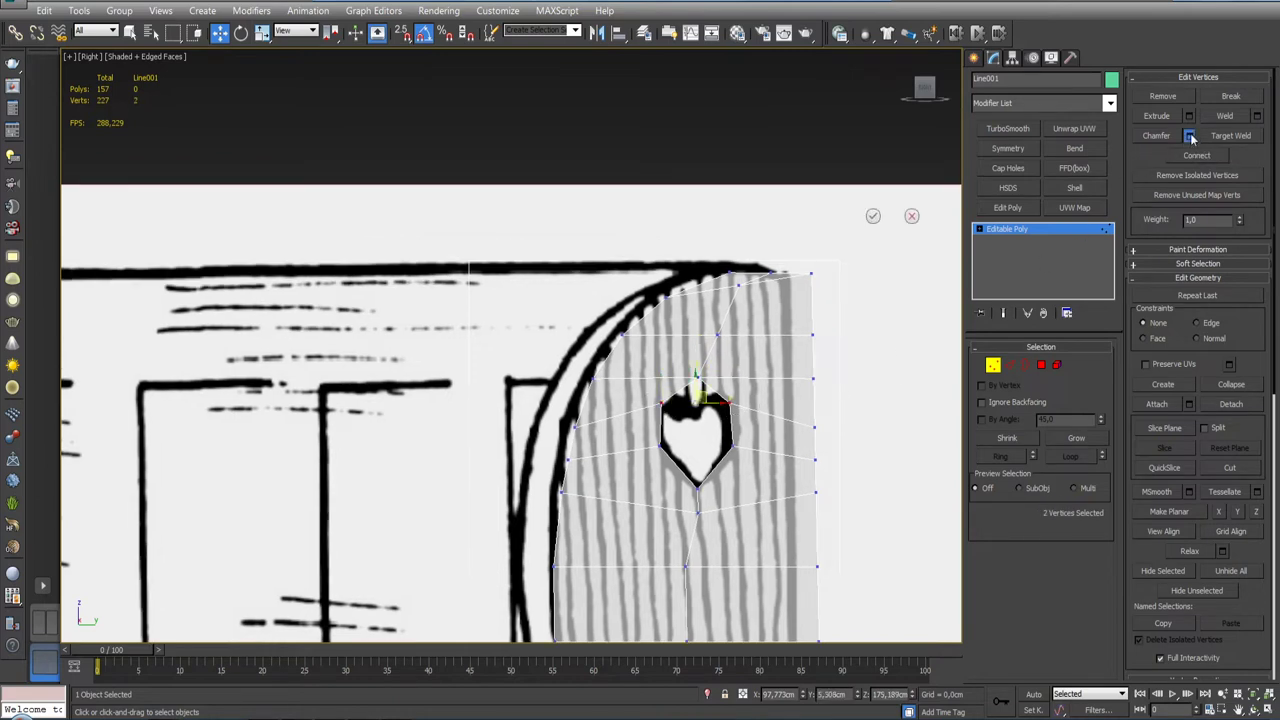
scroll(762, 375, up, 4)
click(888, 196)
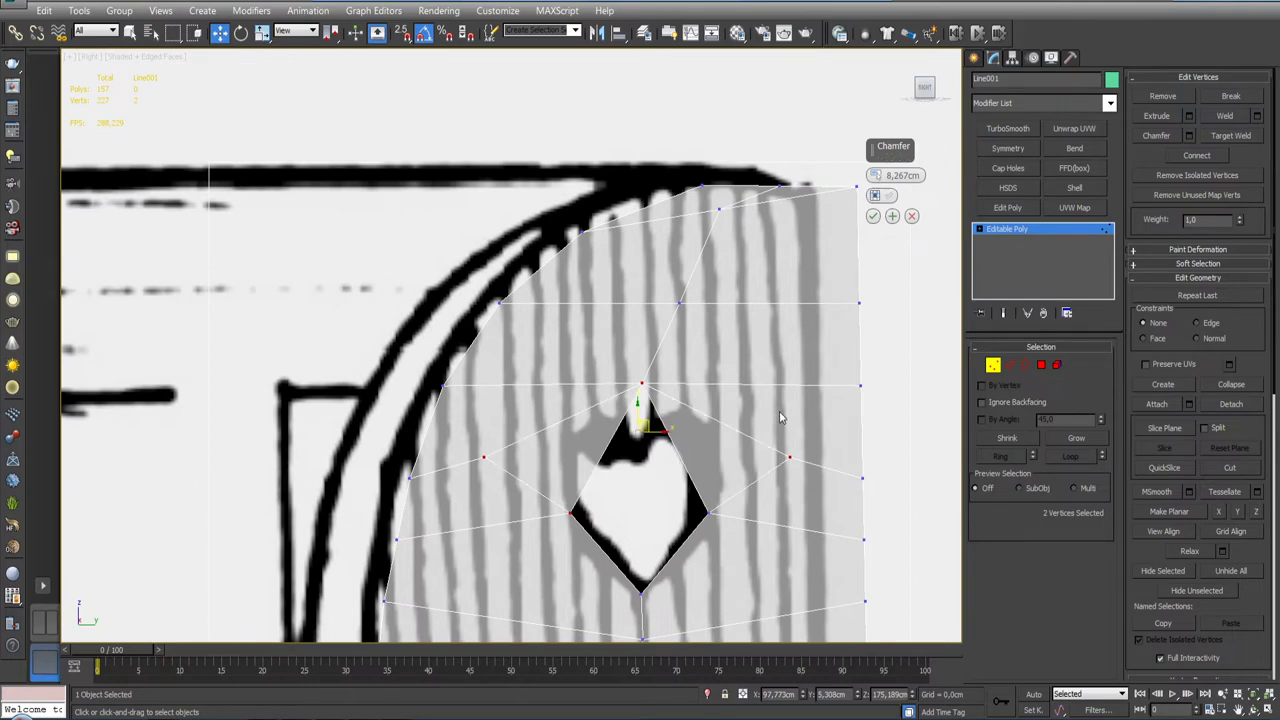
click(911, 216)
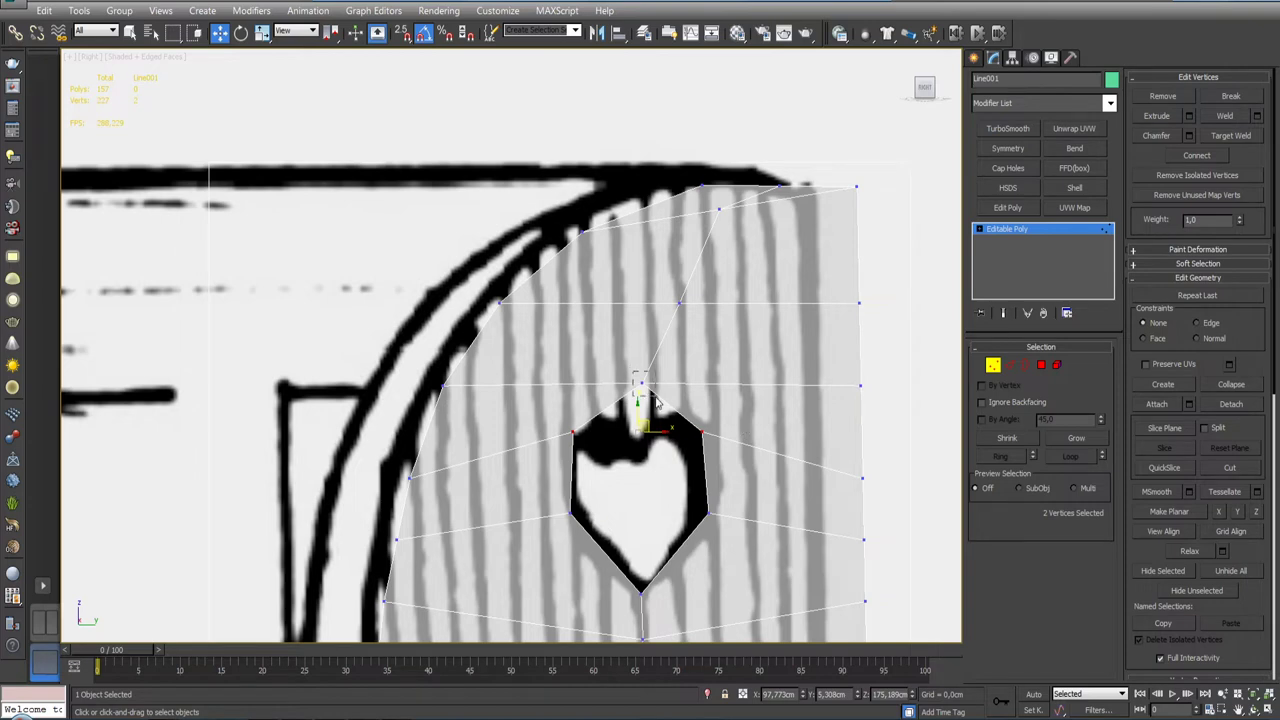
drag(646, 372, 646, 432)
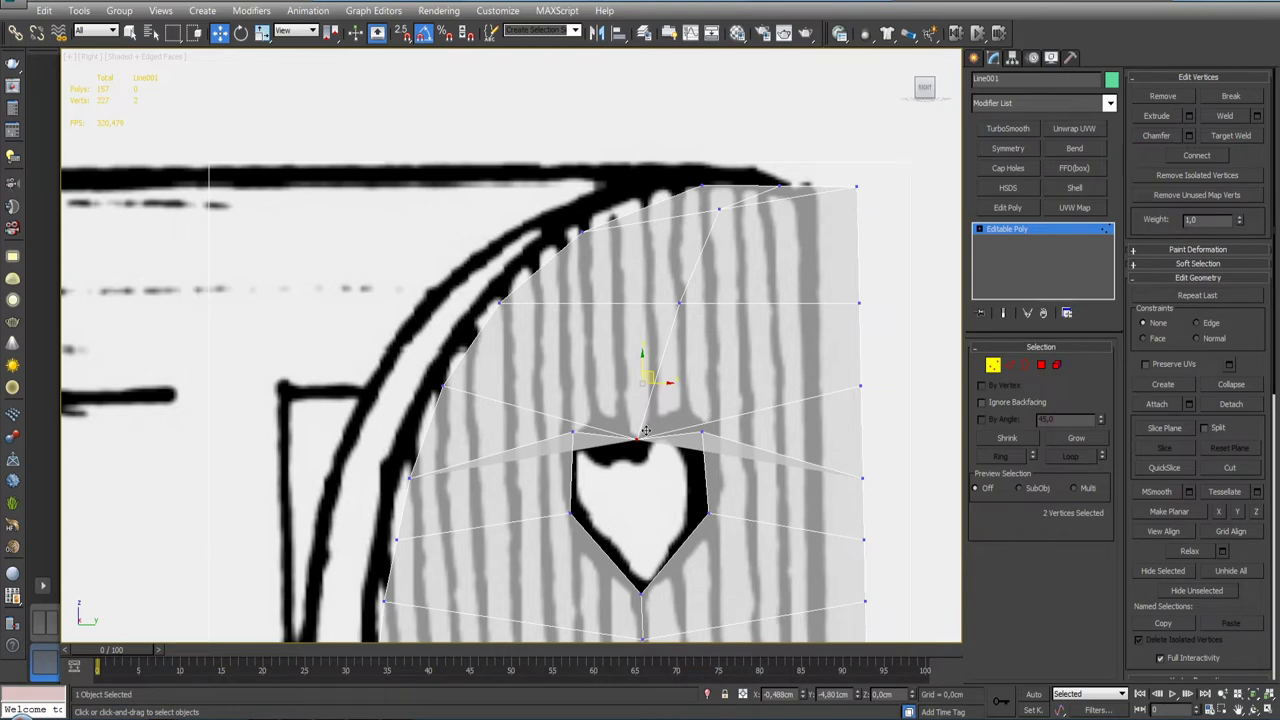
drag(646, 432, 649, 371)
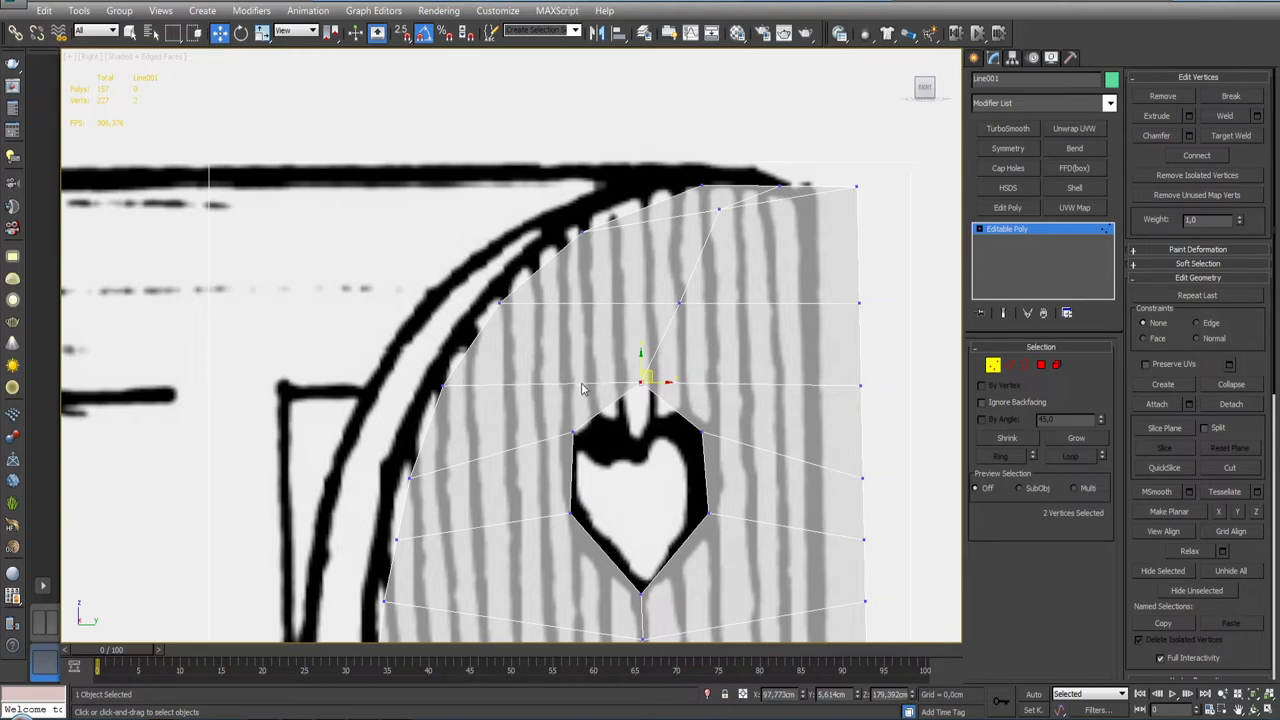
Step: Cut new edges from the opening's top out to the left and right vertices
click(1232, 469)
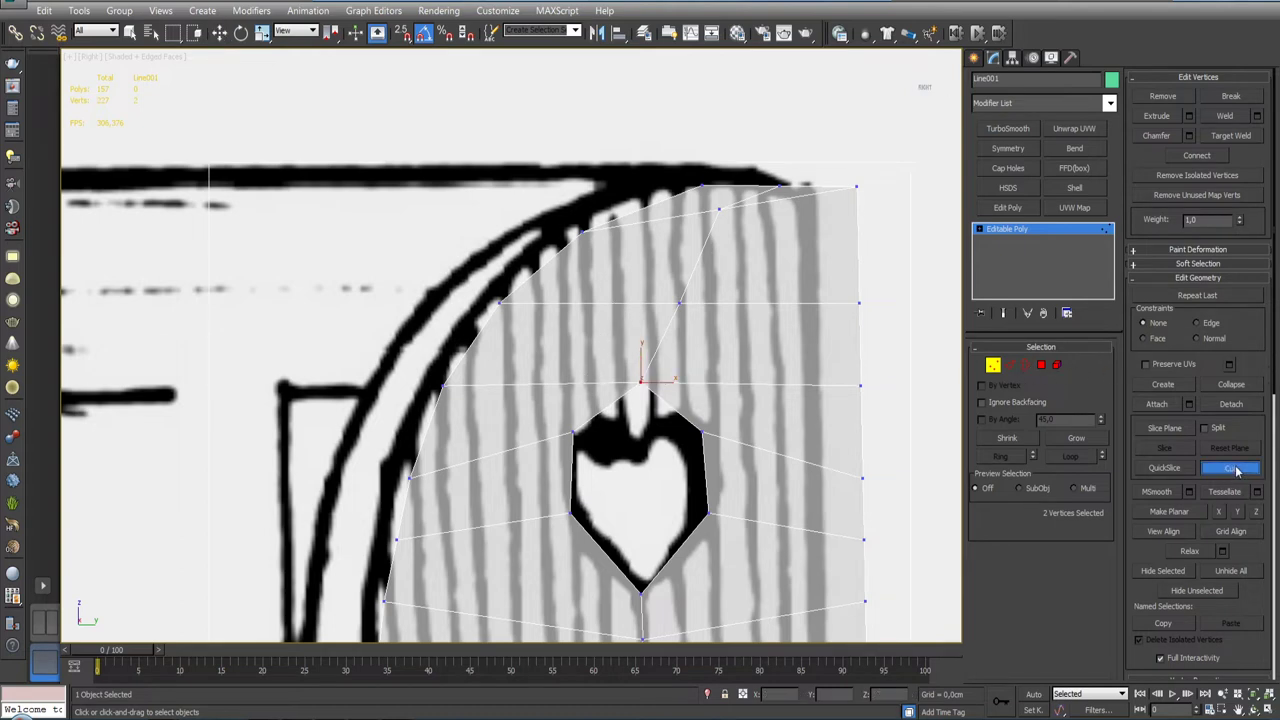
click(601, 409)
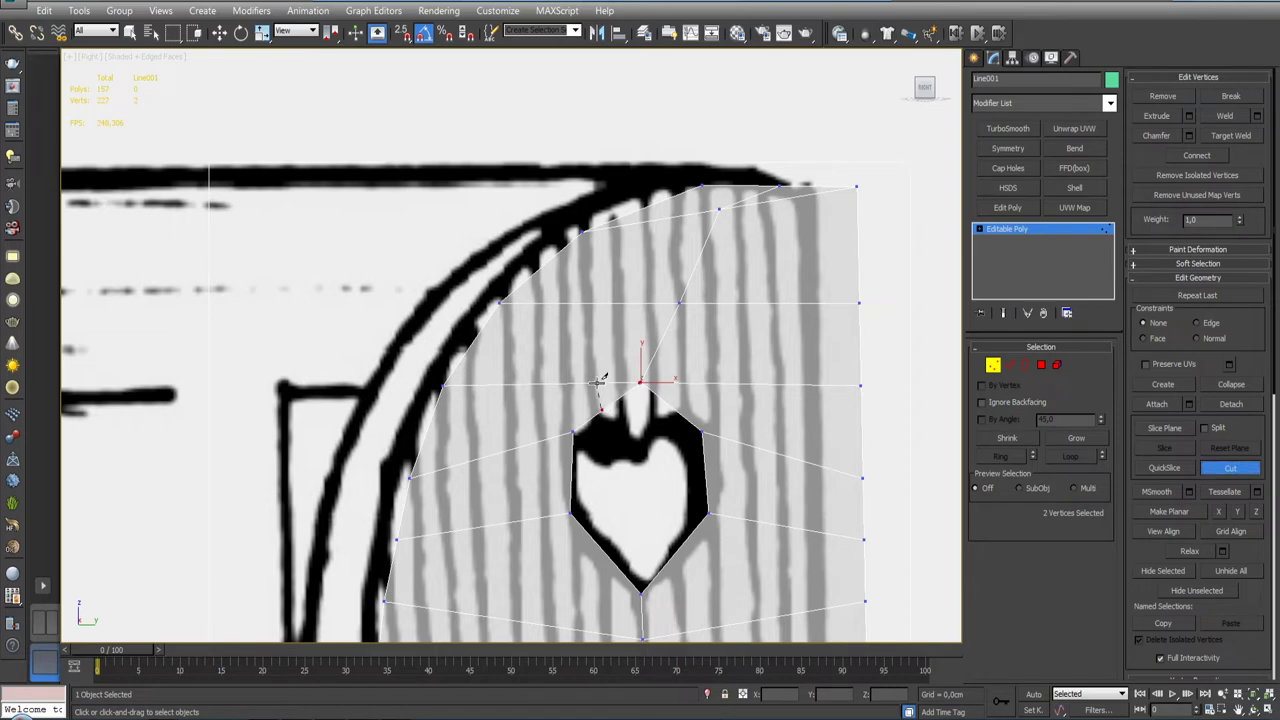
click(597, 382)
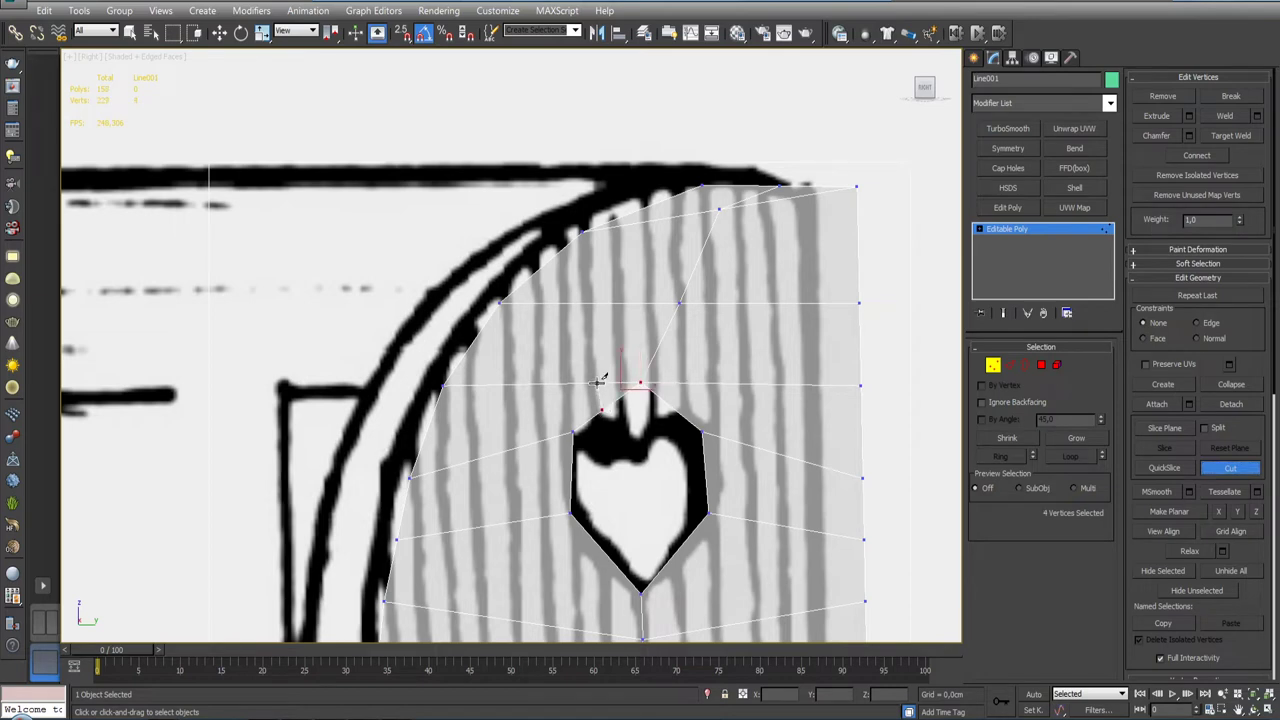
click(502, 300)
click(677, 409)
click(860, 301)
key(w)
Step: Scale the heart's two outer top vertices slightly apart
middle_drag(853, 390, 849, 366)
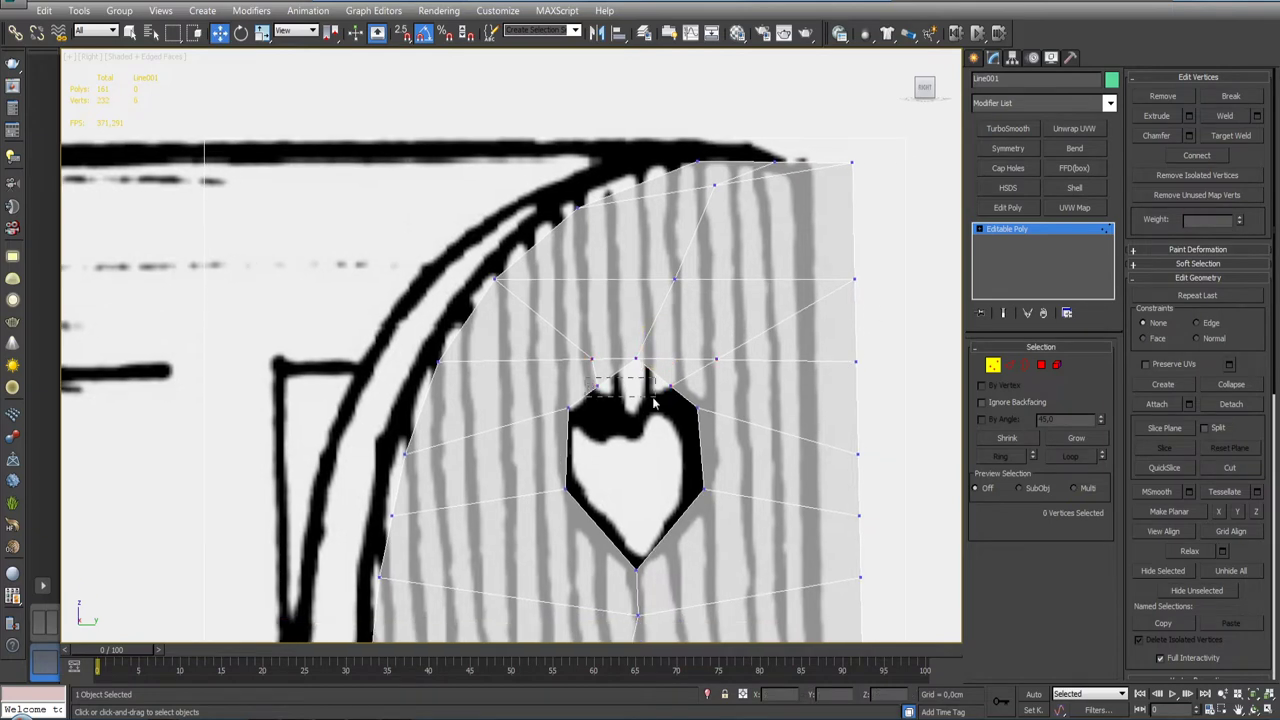
mouse_move(686, 408)
mouse_down()
mouse_move(642, 374)
mouse_move(631, 398)
mouse_move(678, 428)
mouse_up()
key(r)
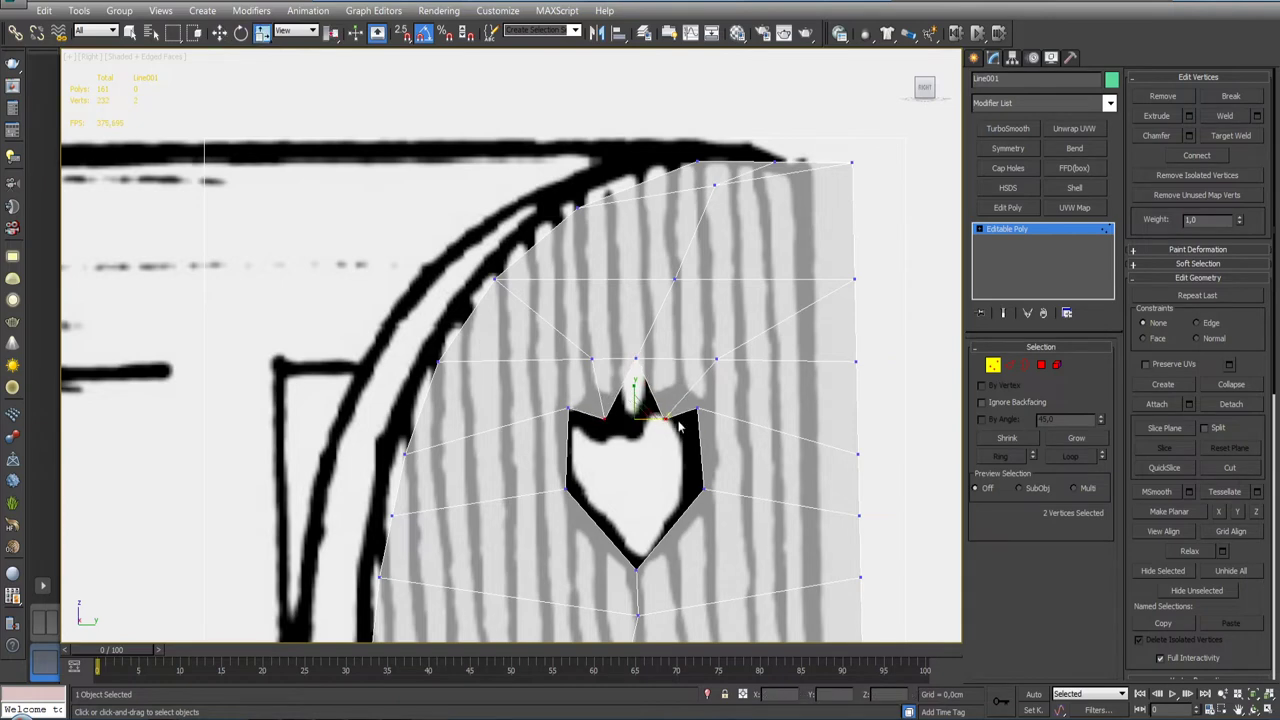
scroll(670, 430, up, 1)
scroll(660, 440, up, 1)
scroll(620, 435, down, 2)
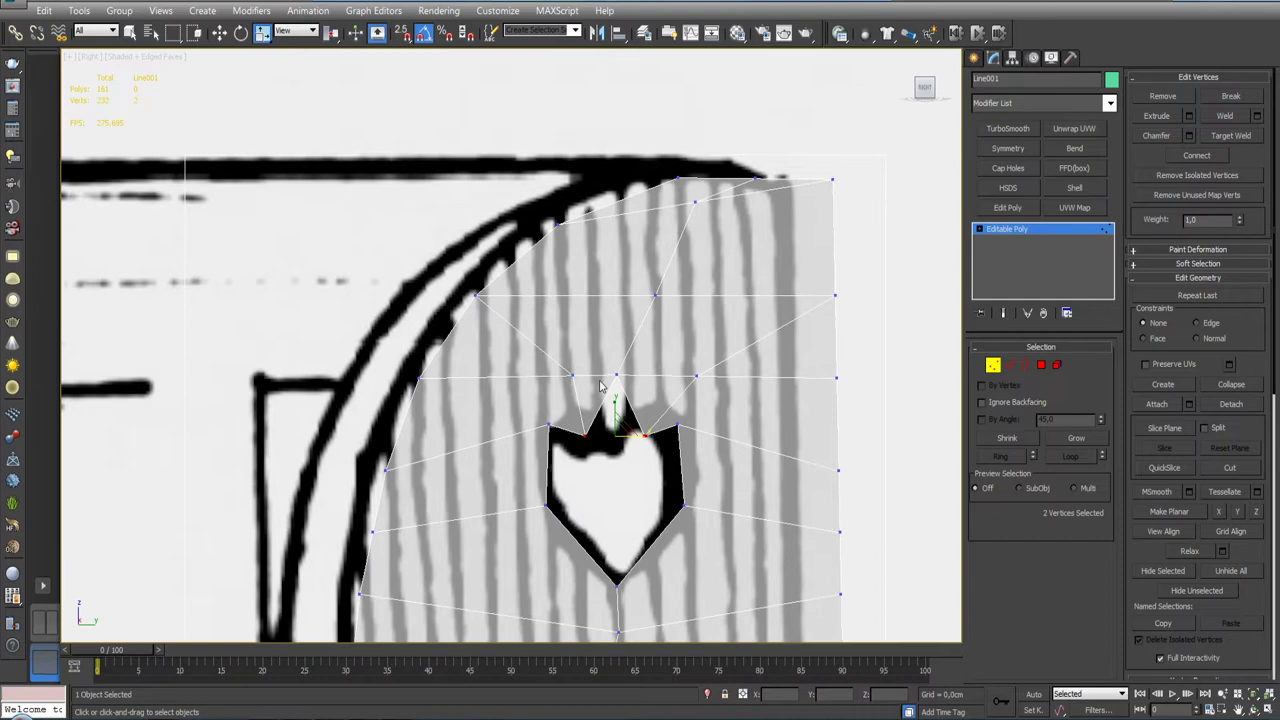
click(548, 425)
ctrl+click(678, 427)
drag(660, 431, 647, 424)
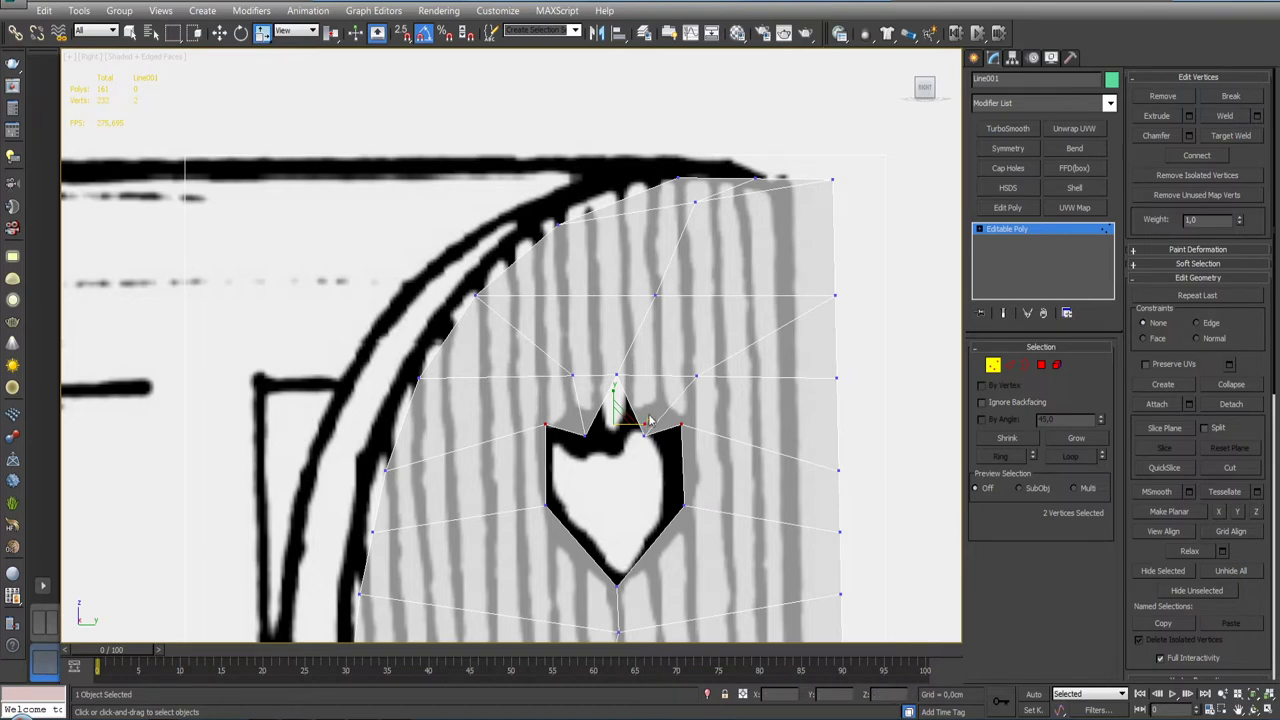
scroll(700, 350, down, 1)
scroll(700, 350, down, 4)
Step: Slide the reference image plane left to reveal the side panel
click(992, 364)
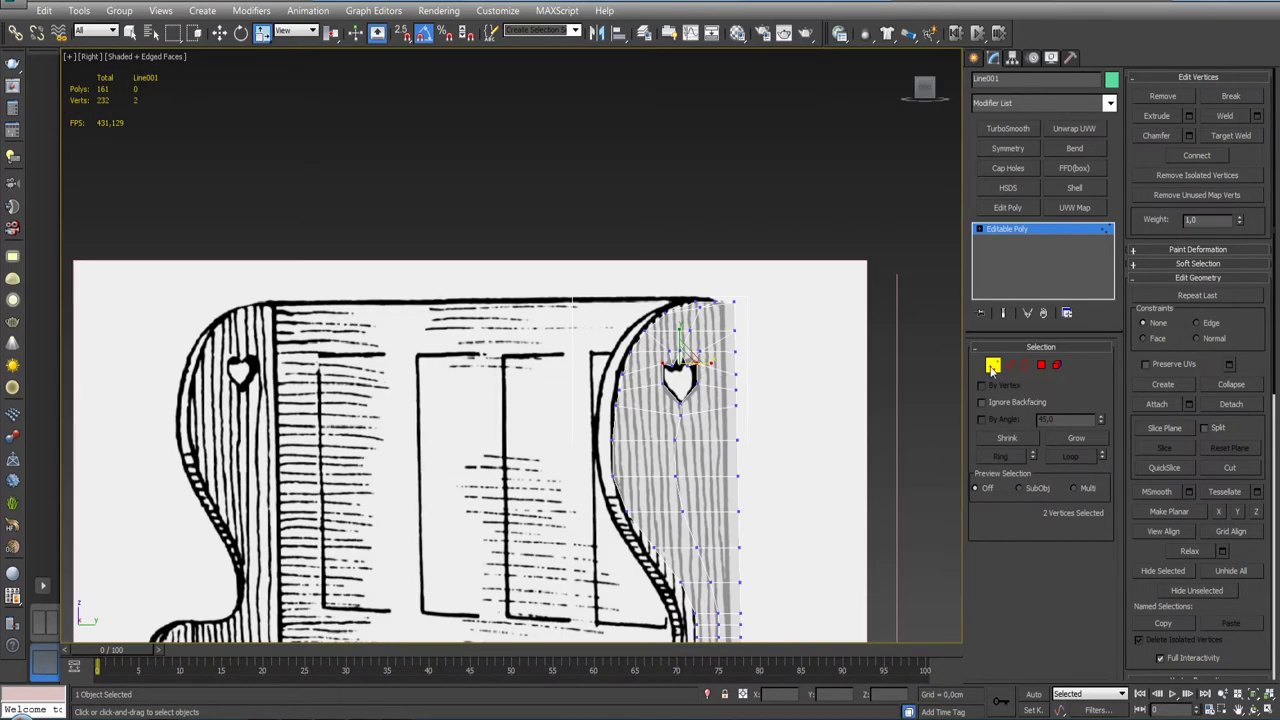
click(765, 398)
scroll(772, 402, down, 4)
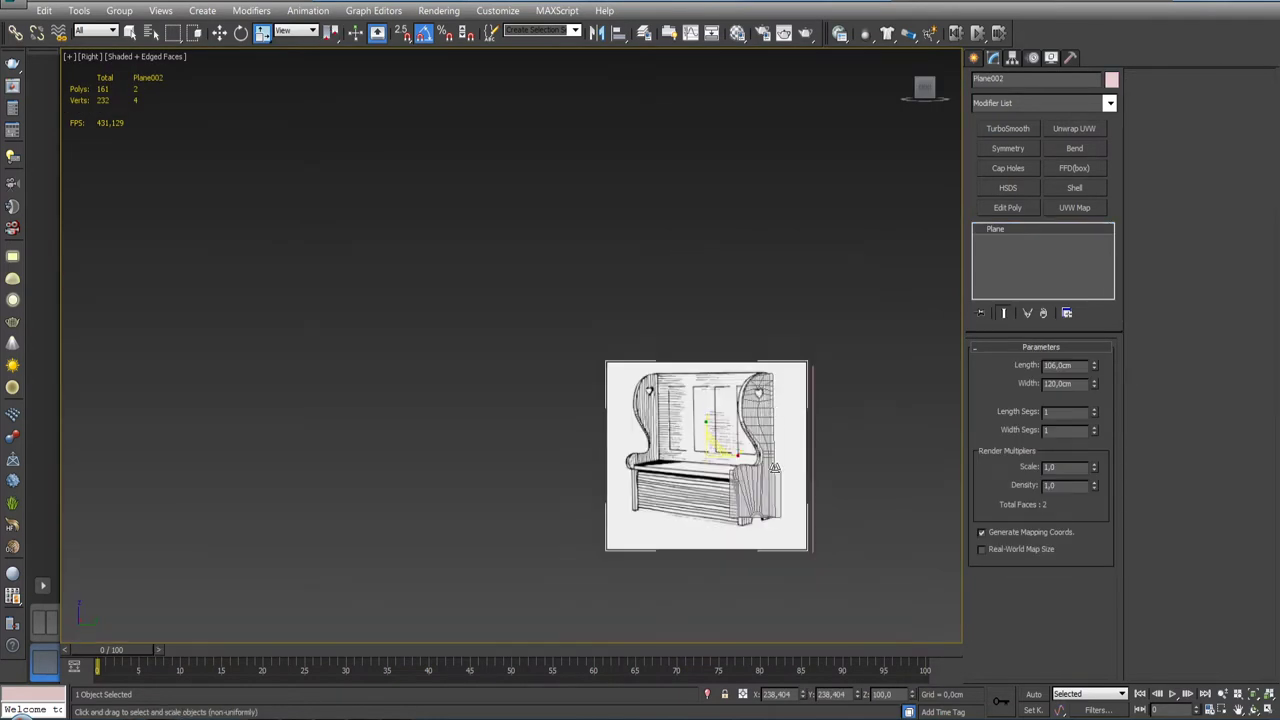
key(w)
drag(735, 457, 543, 457)
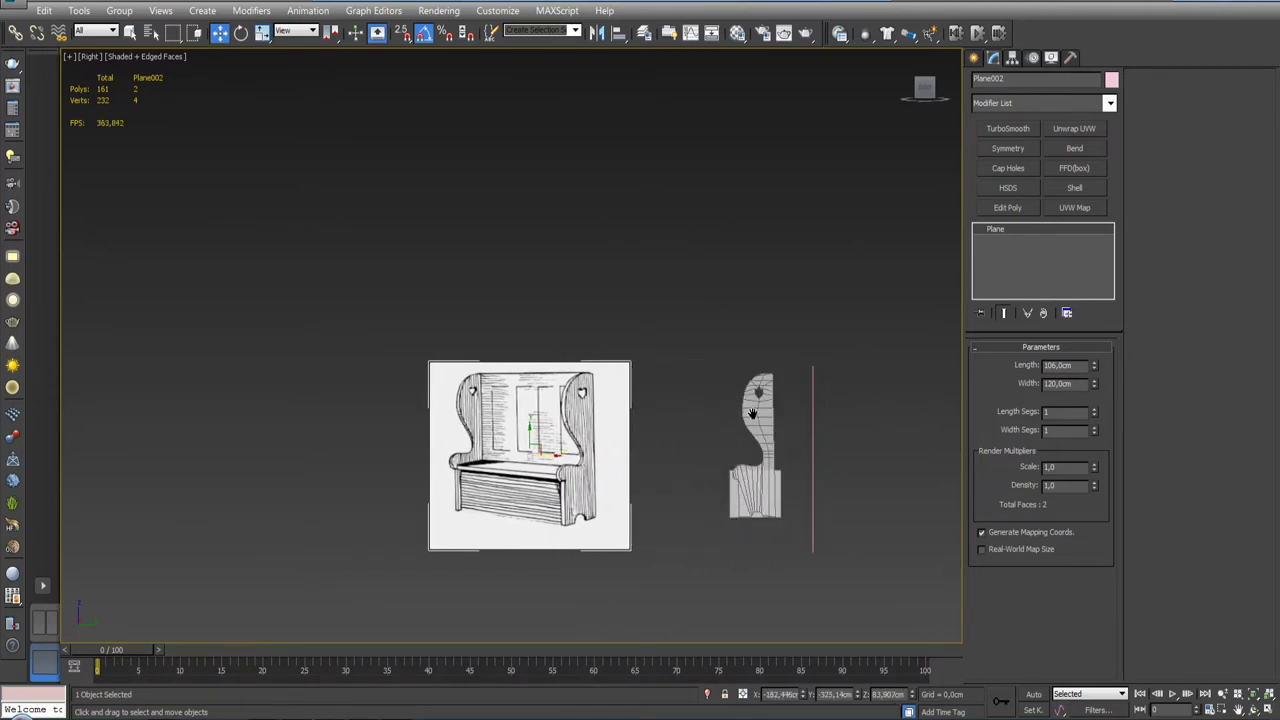
scroll(740, 431, up, 3)
scroll(740, 431, up, 2)
scroll(740, 431, up, 2)
Step: Chamfer the opening's two upper corner vertices with a small bevel of about 1.9 cm
click(720, 425)
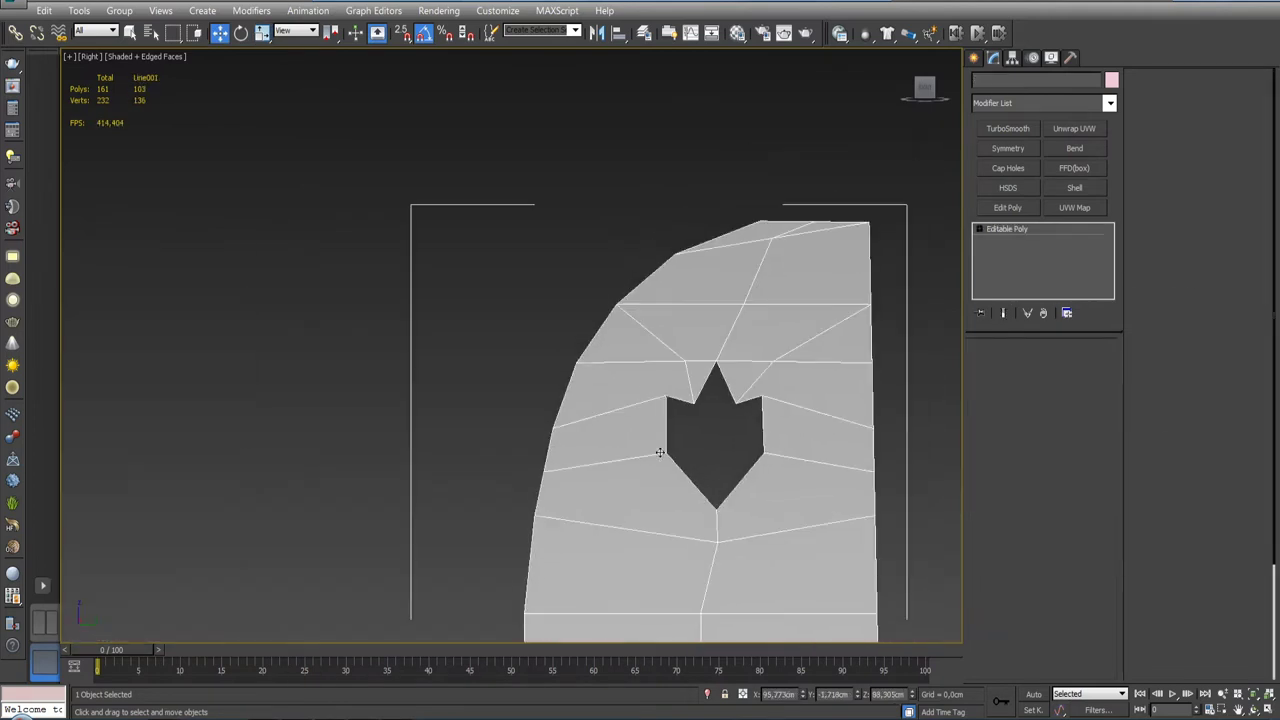
scroll(692, 427, up, 3)
click(992, 365)
middle_drag(828, 443, 728, 353)
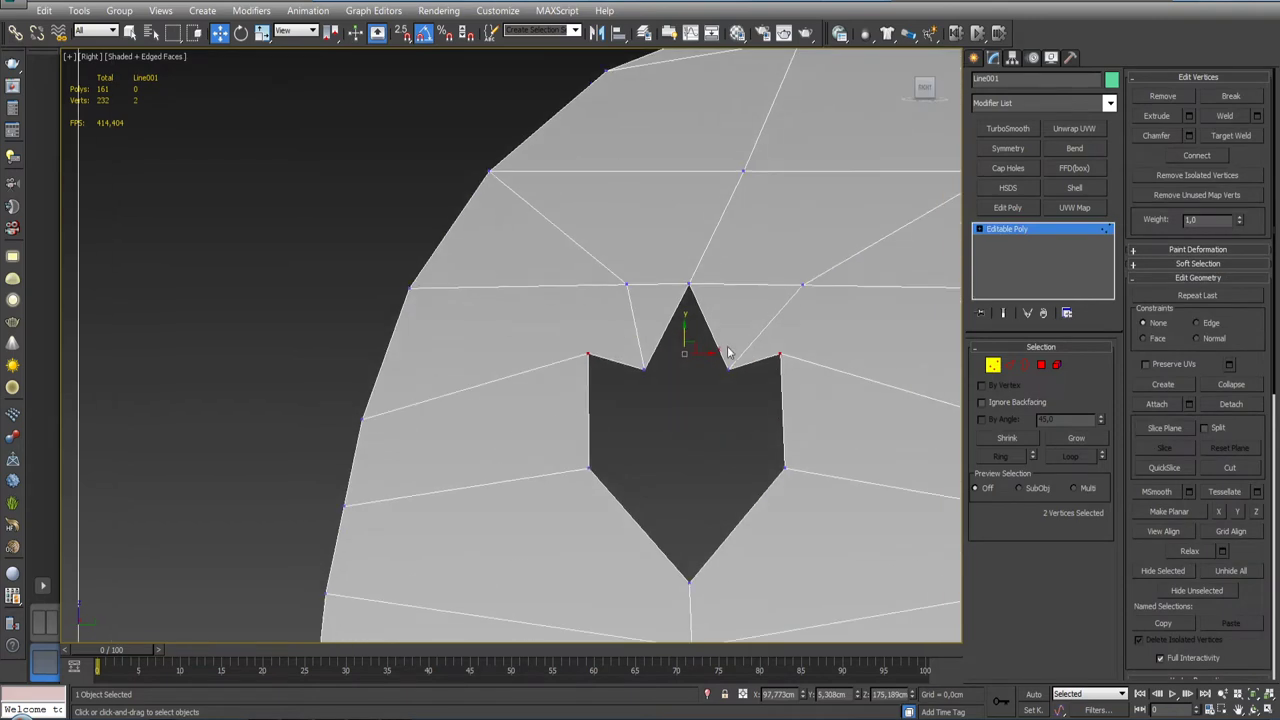
click(589, 355)
ctrl+click(781, 357)
click(1188, 136)
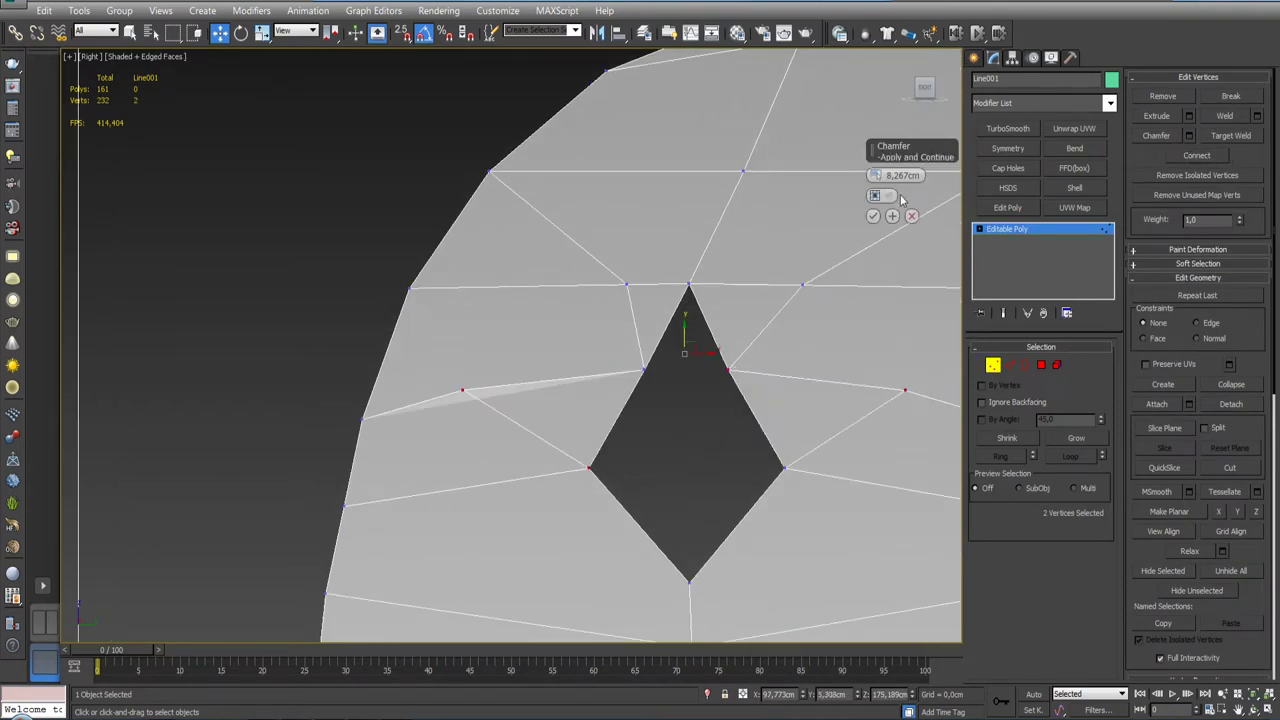
drag(875, 178, 884, 287)
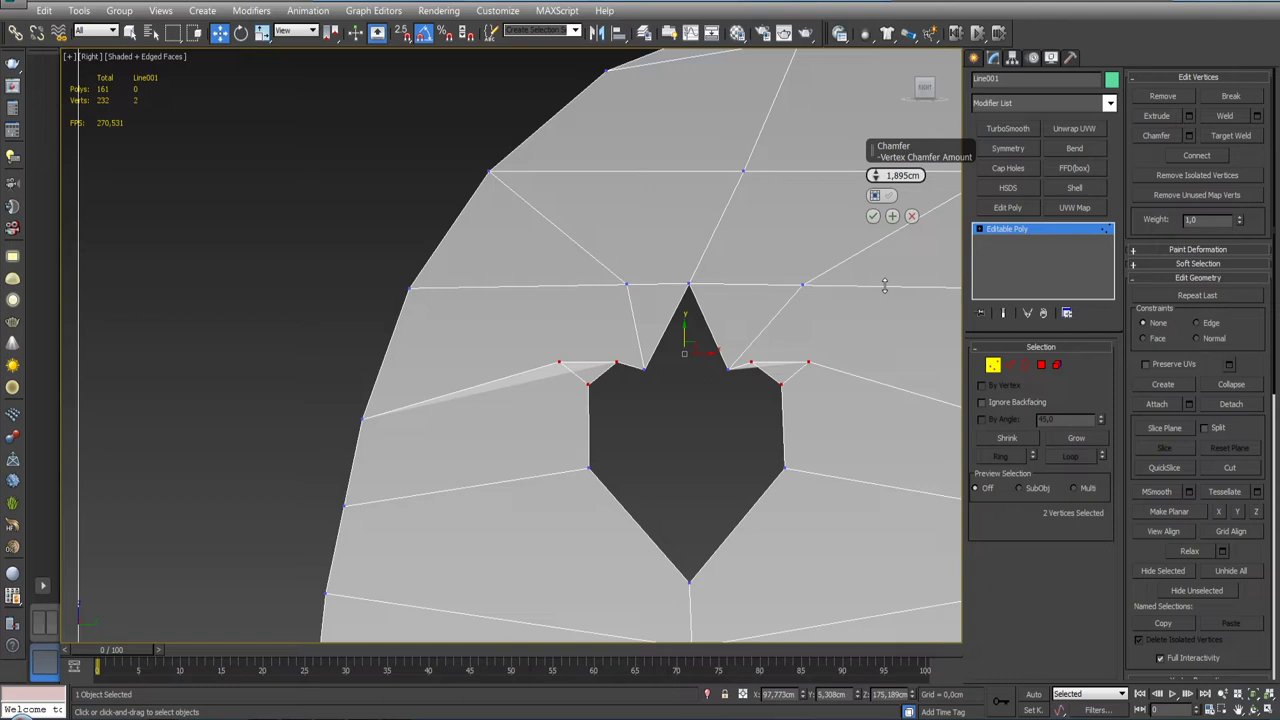
Step: Commit the corner chamfer and pull the heart's top point down into the dip
click(866, 216)
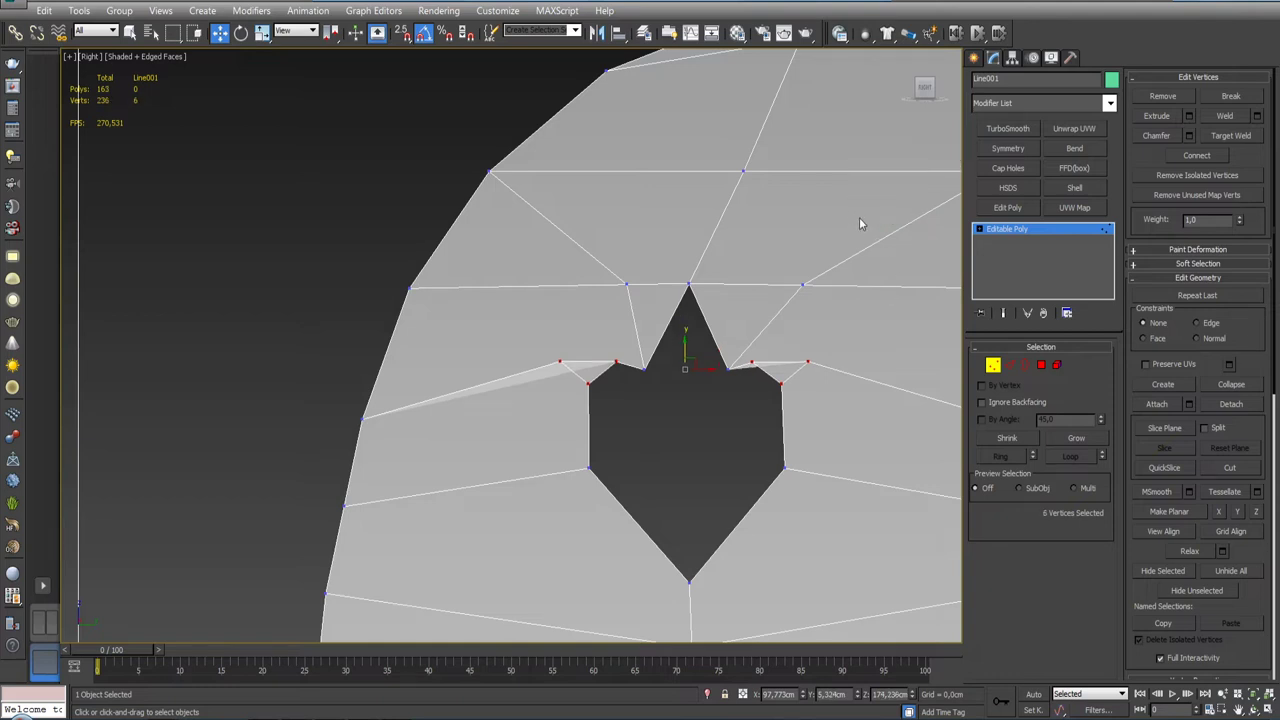
scroll(800, 318, down, 6)
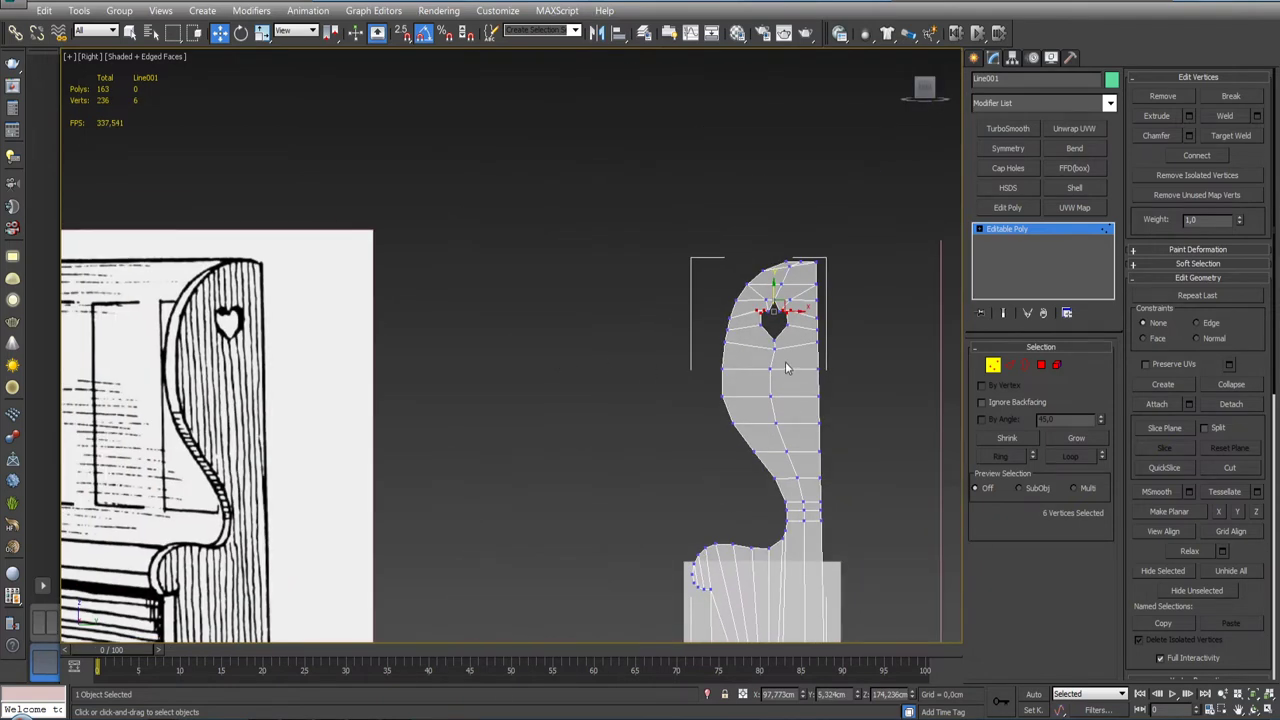
scroll(770, 330, up, 3)
scroll(740, 345, up, 4)
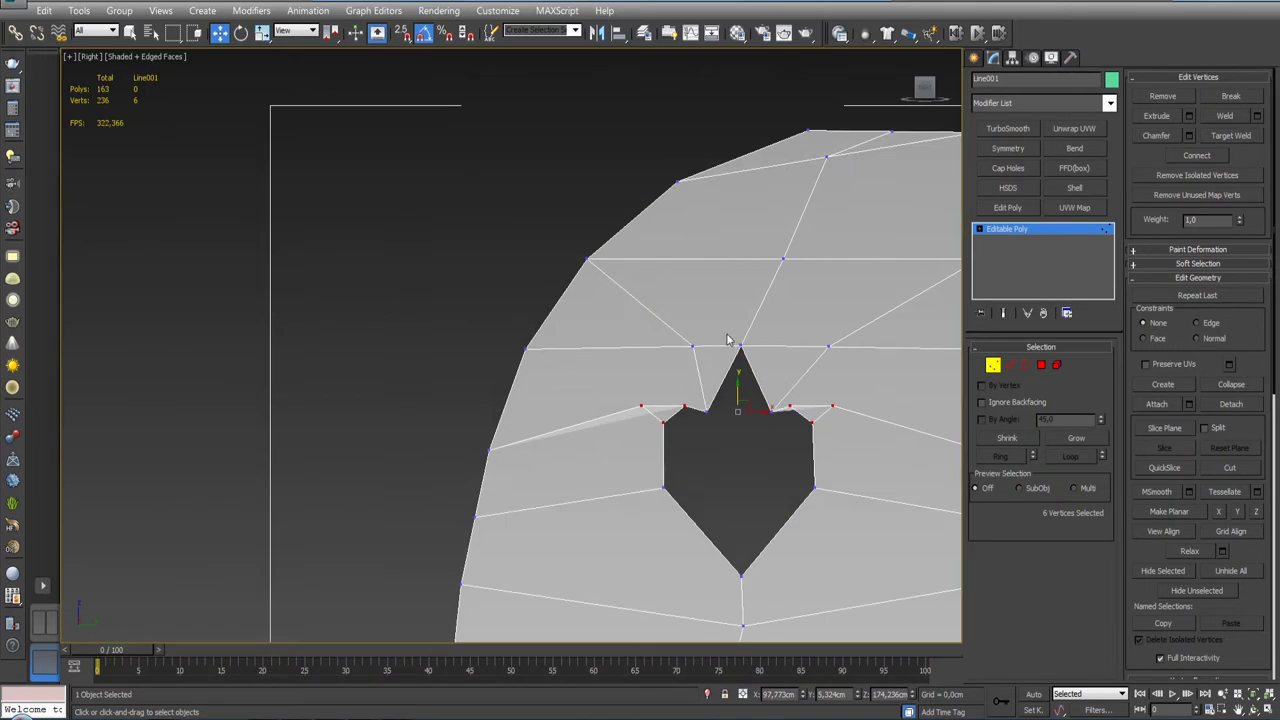
click(745, 350)
scroll(760, 365, down, 6)
scroll(760, 362, up, 1)
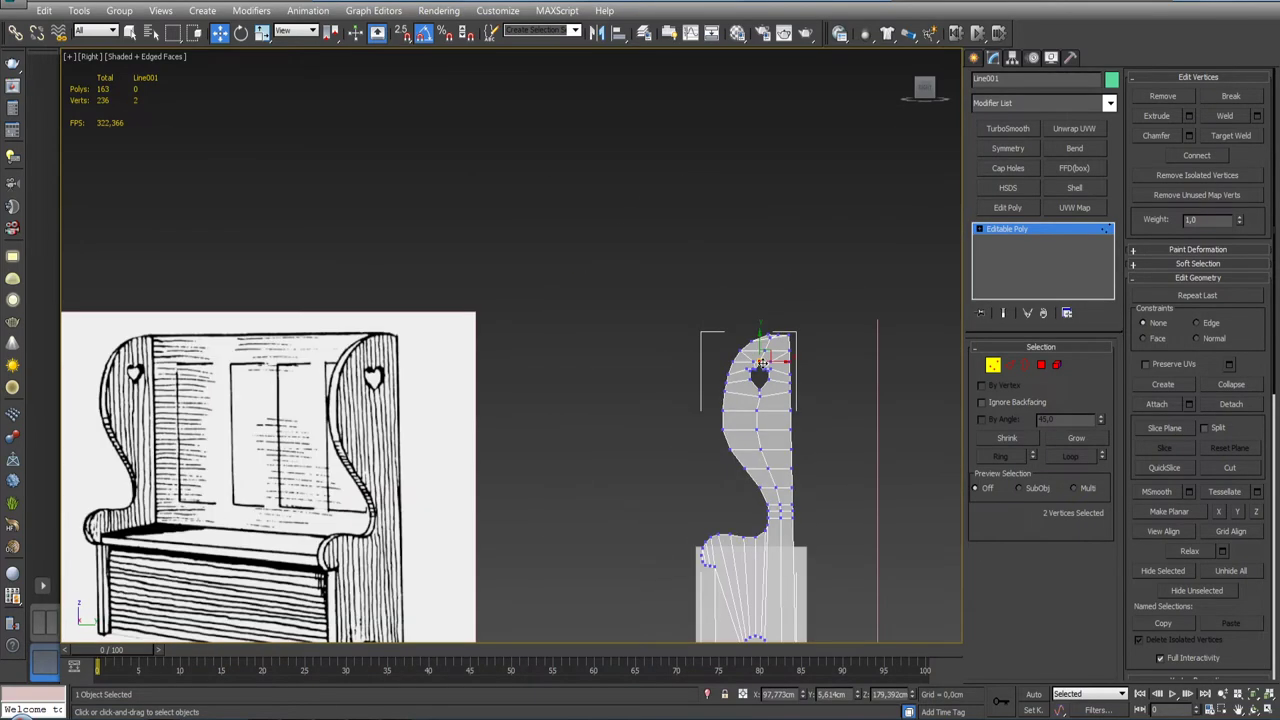
scroll(760, 365, up, 3)
scroll(740, 360, up, 3)
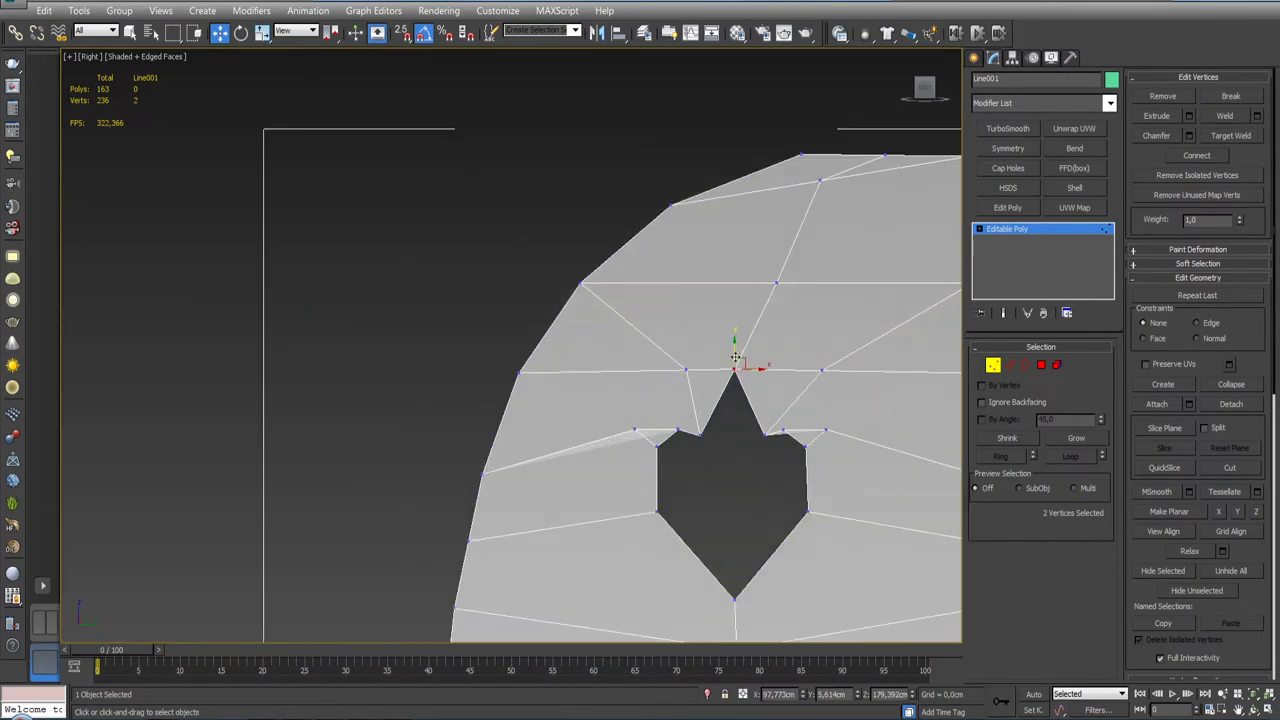
drag(735, 357, 726, 462)
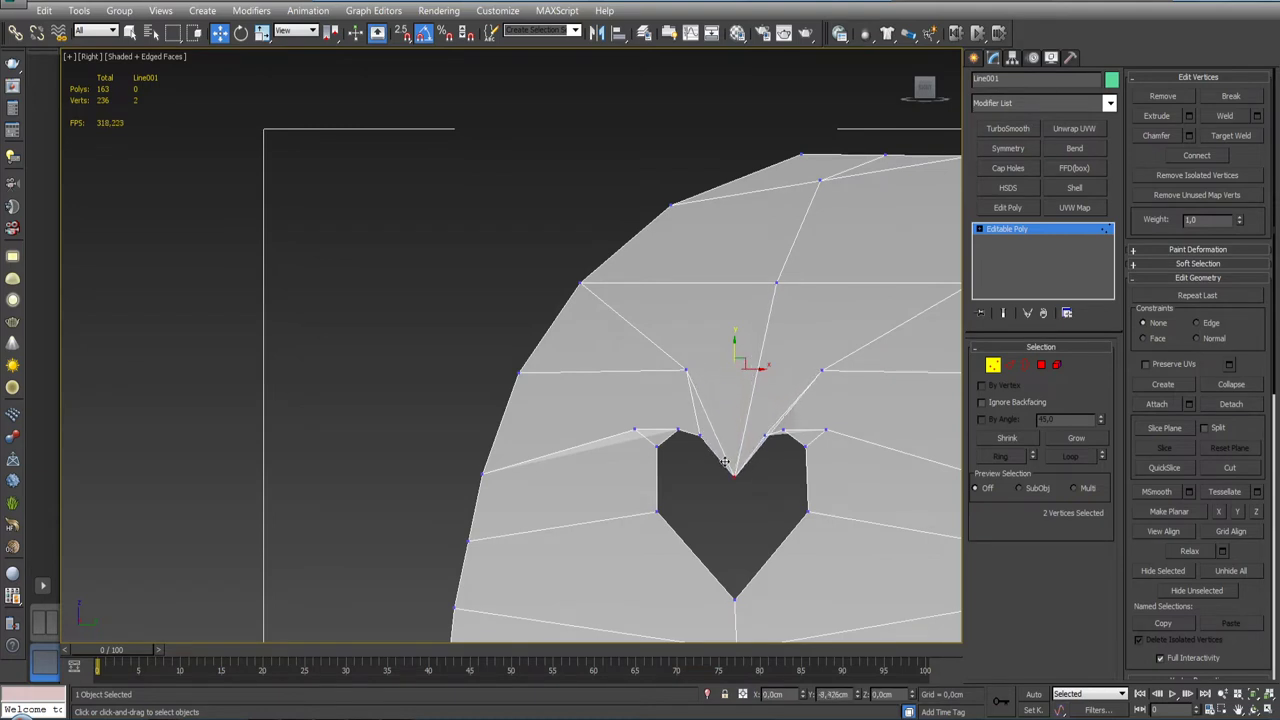
drag(726, 462, 726, 450)
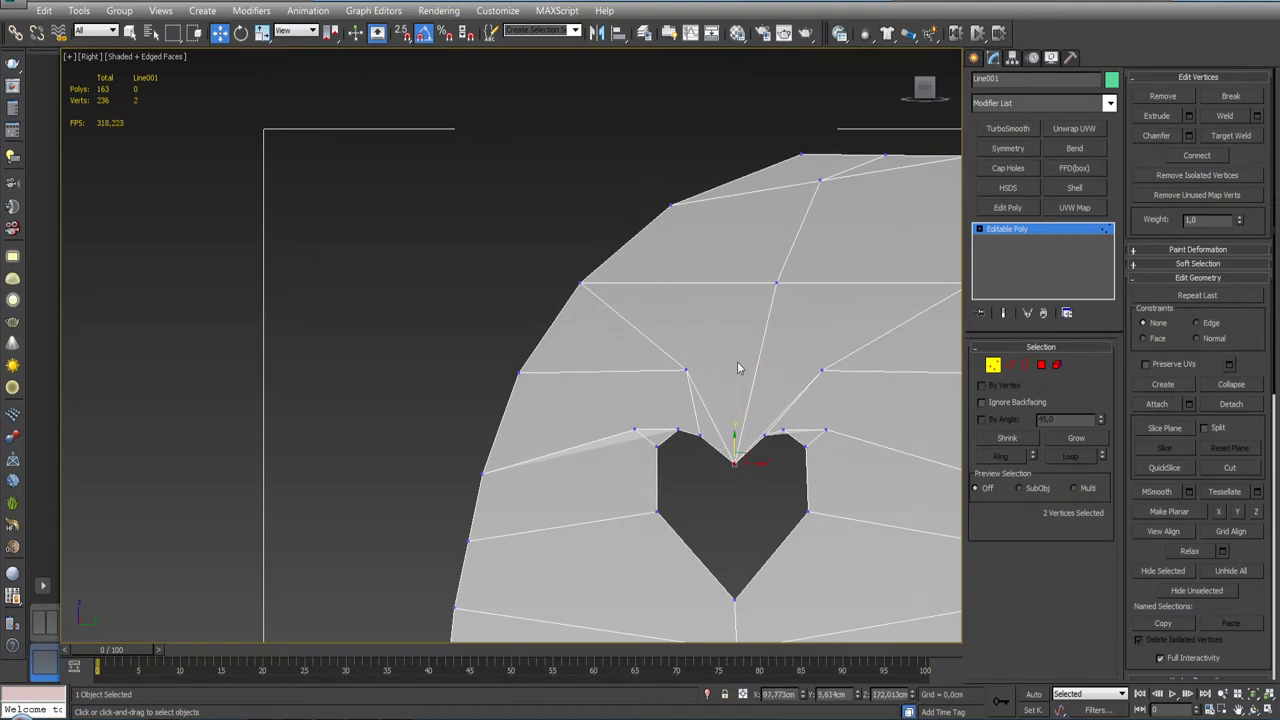
Step: Scale the two vertices above the notch closer together and shift the right one left
click(685, 370)
ctrl+click(822, 371)
key(r)
drag(798, 378, 813, 388)
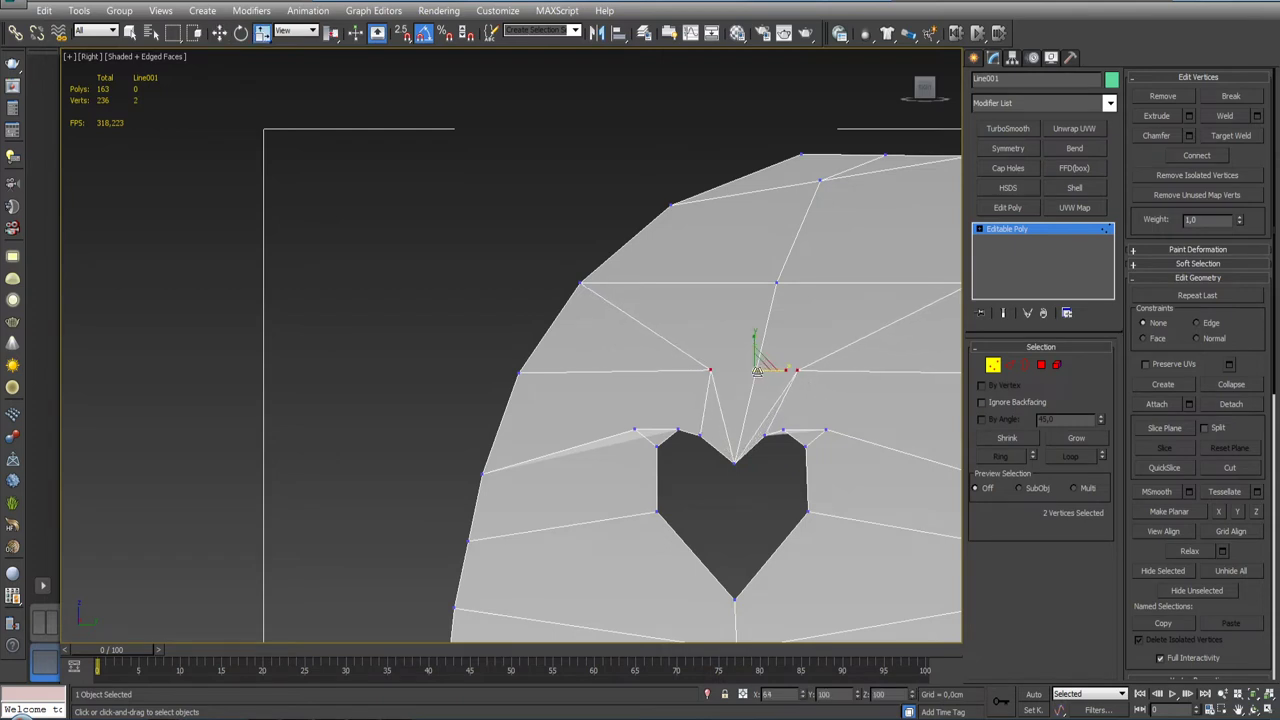
key(w)
click(798, 370)
drag(816, 370, 795, 371)
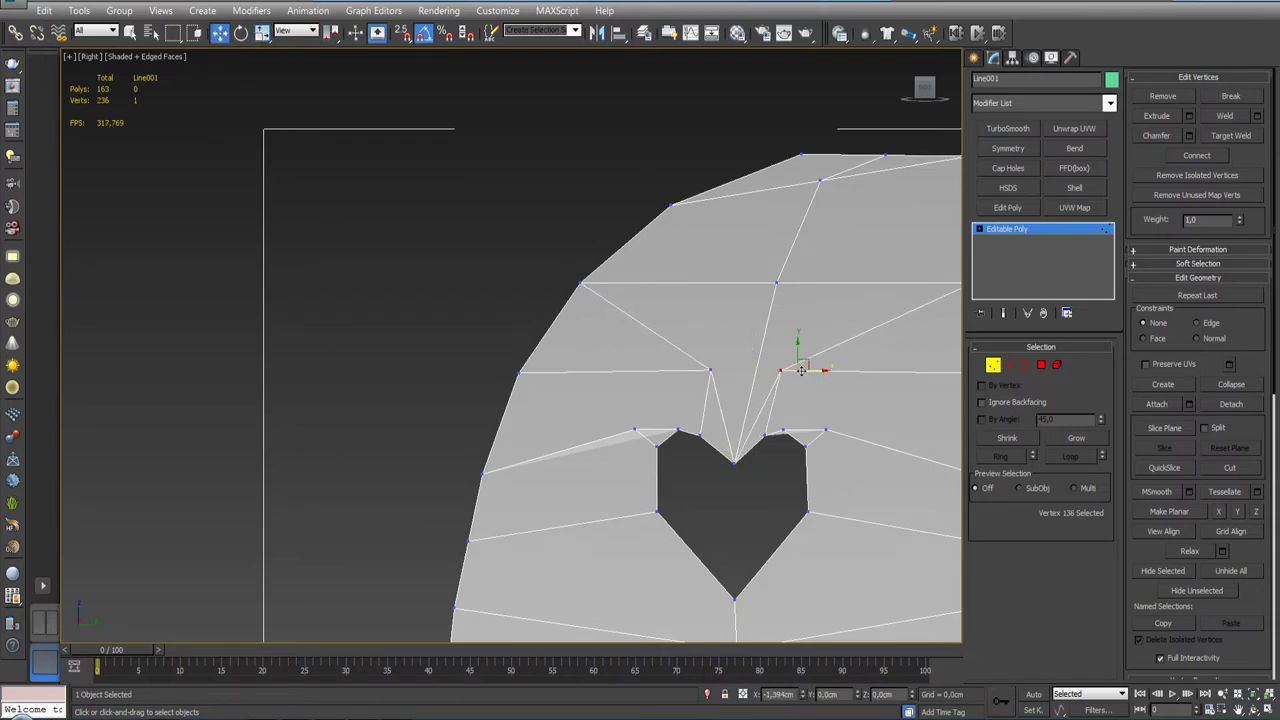
Step: Nudge the heart's top notch vertex slightly left and zoom in to inspect it
middle_drag(795, 371, 744, 345)
click(726, 256)
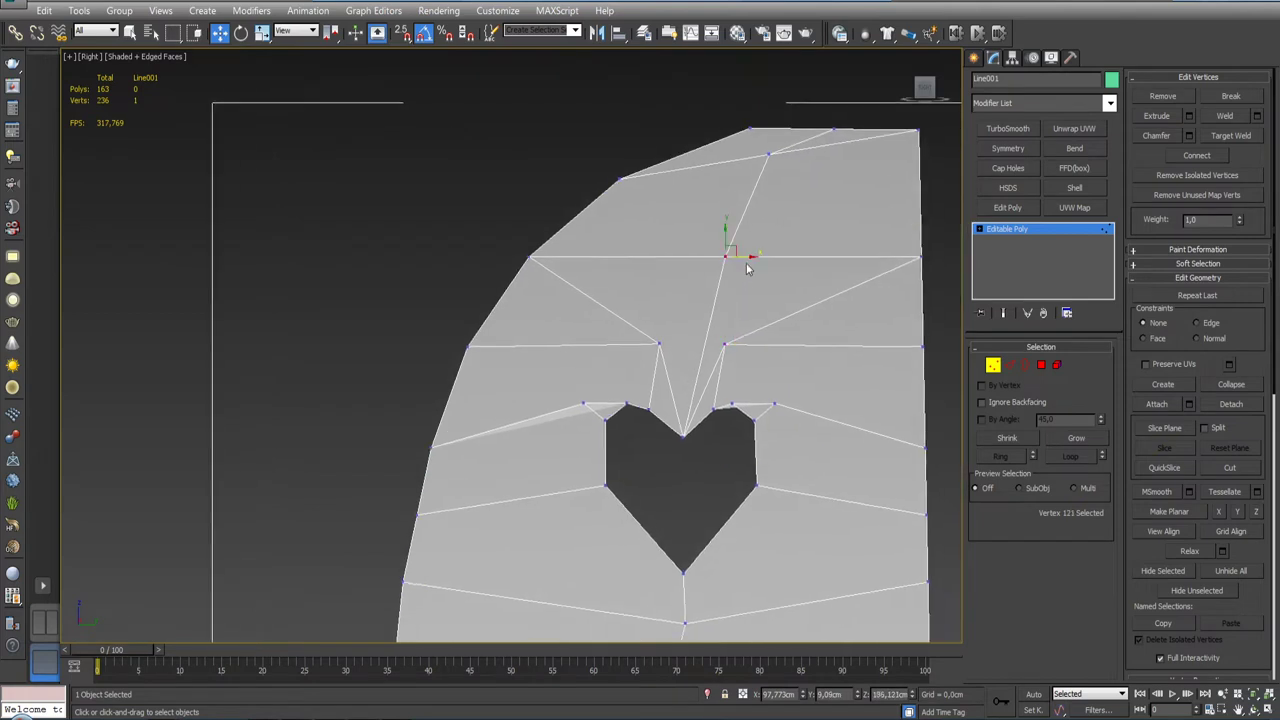
drag(735, 247, 713, 248)
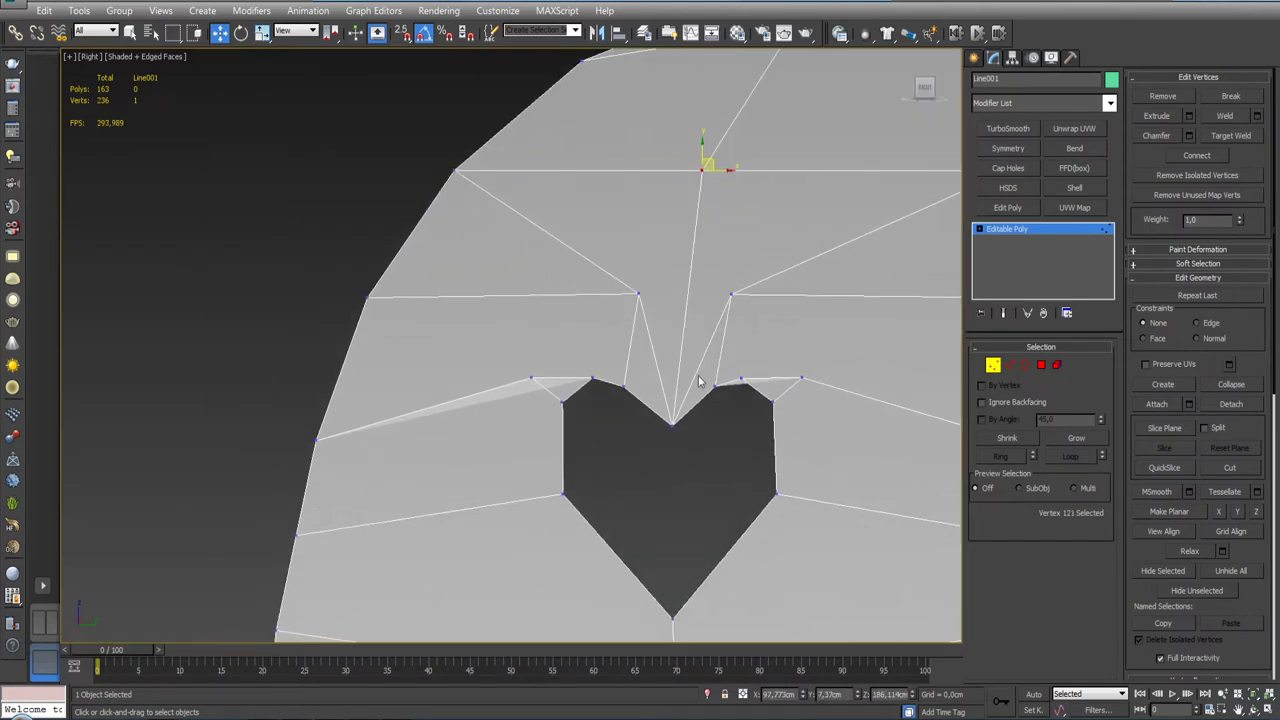
scroll(710, 400, up, 2)
scroll(757, 353, down, 3)
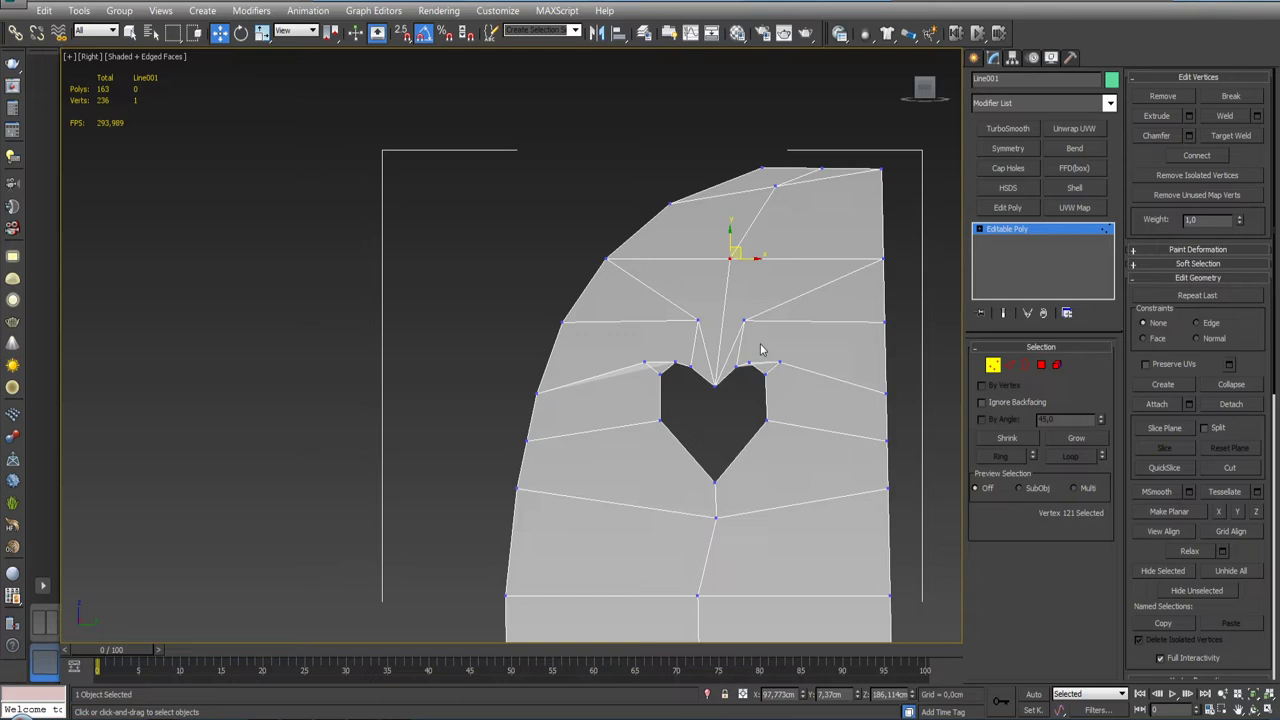
scroll(760, 350, up, 1)
scroll(700, 340, up, 3)
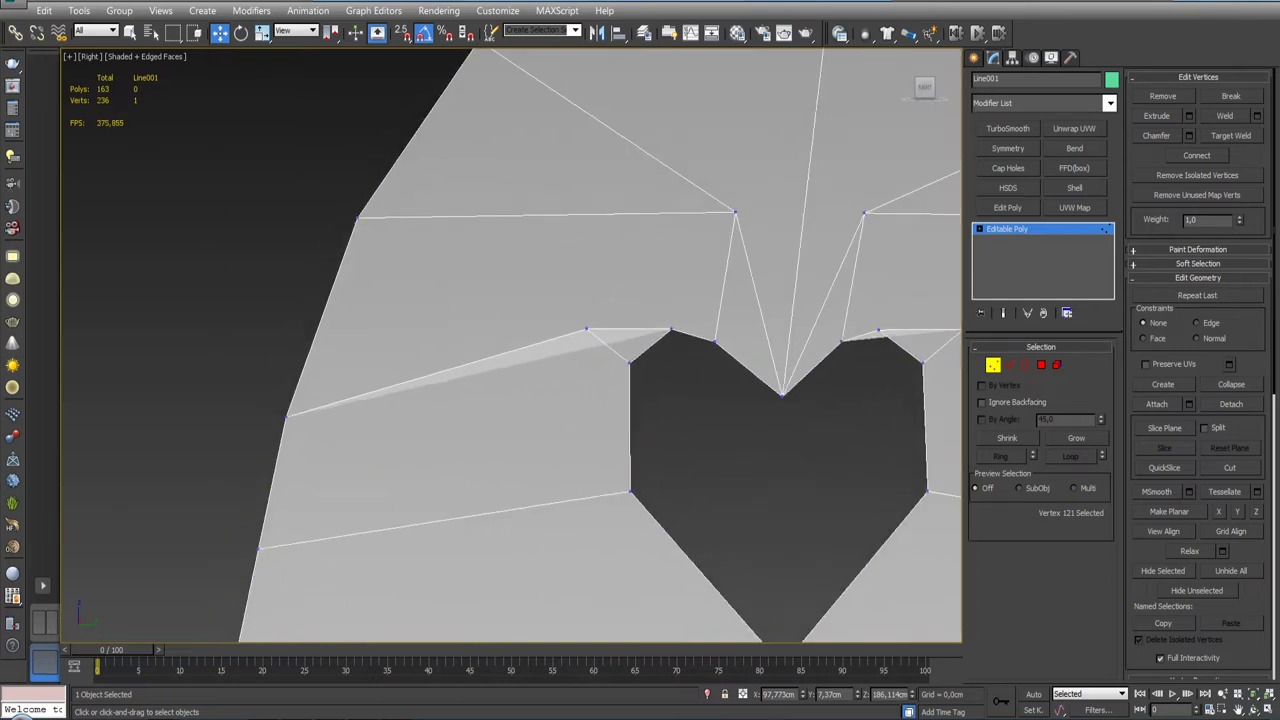
scroll(672, 334, up, 1)
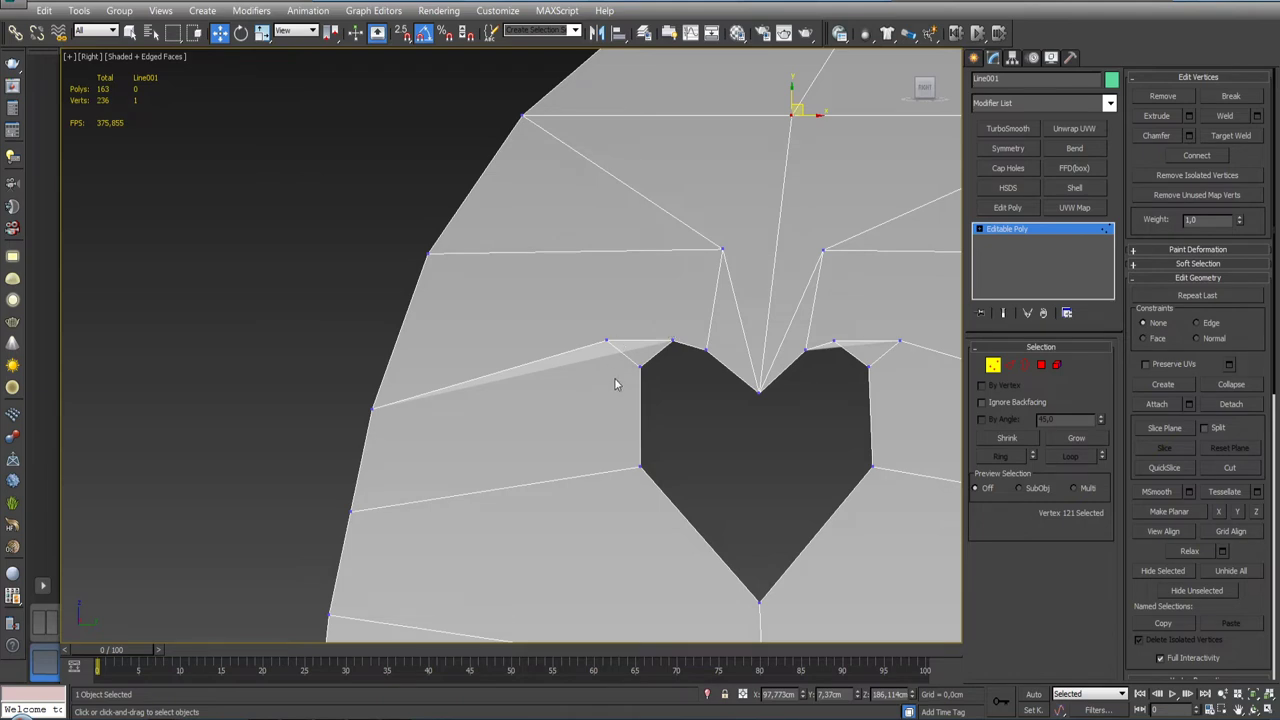
Step: Connect the vertex beside the heart's left lobe to the panel's left-edge vertex
middle_drag(790, 373, 724, 408)
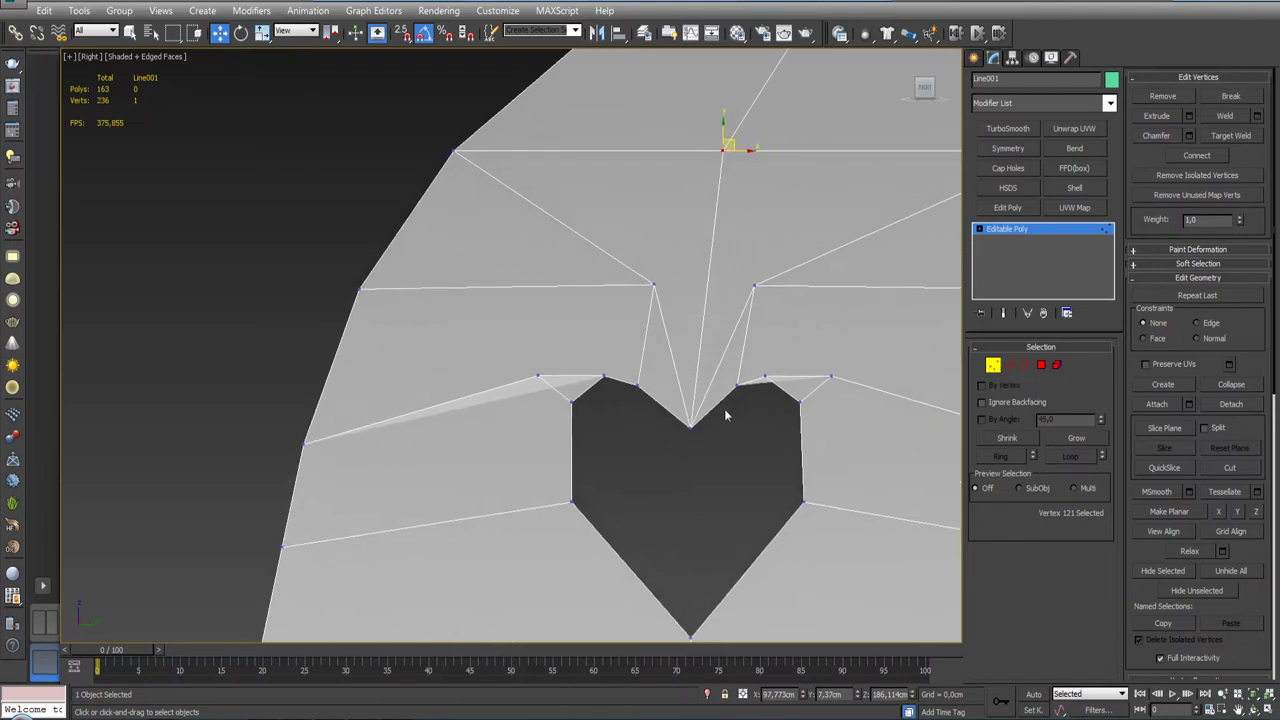
click(1009, 365)
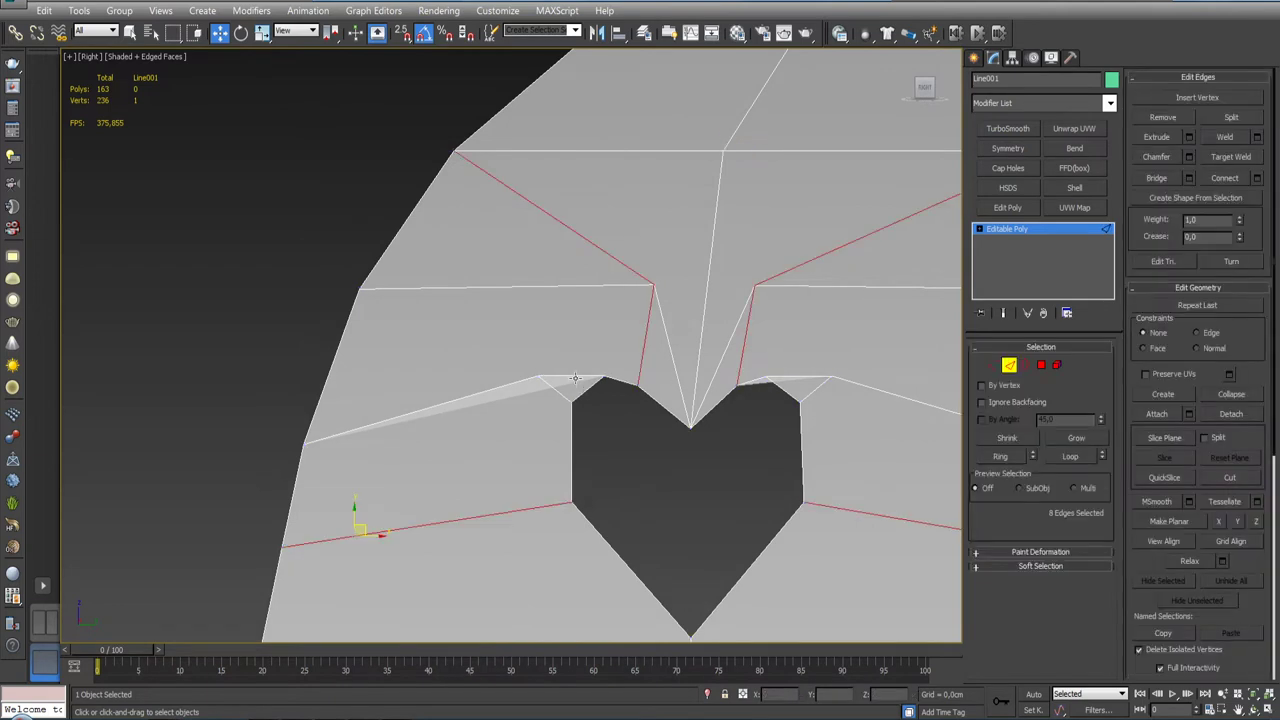
click(993, 365)
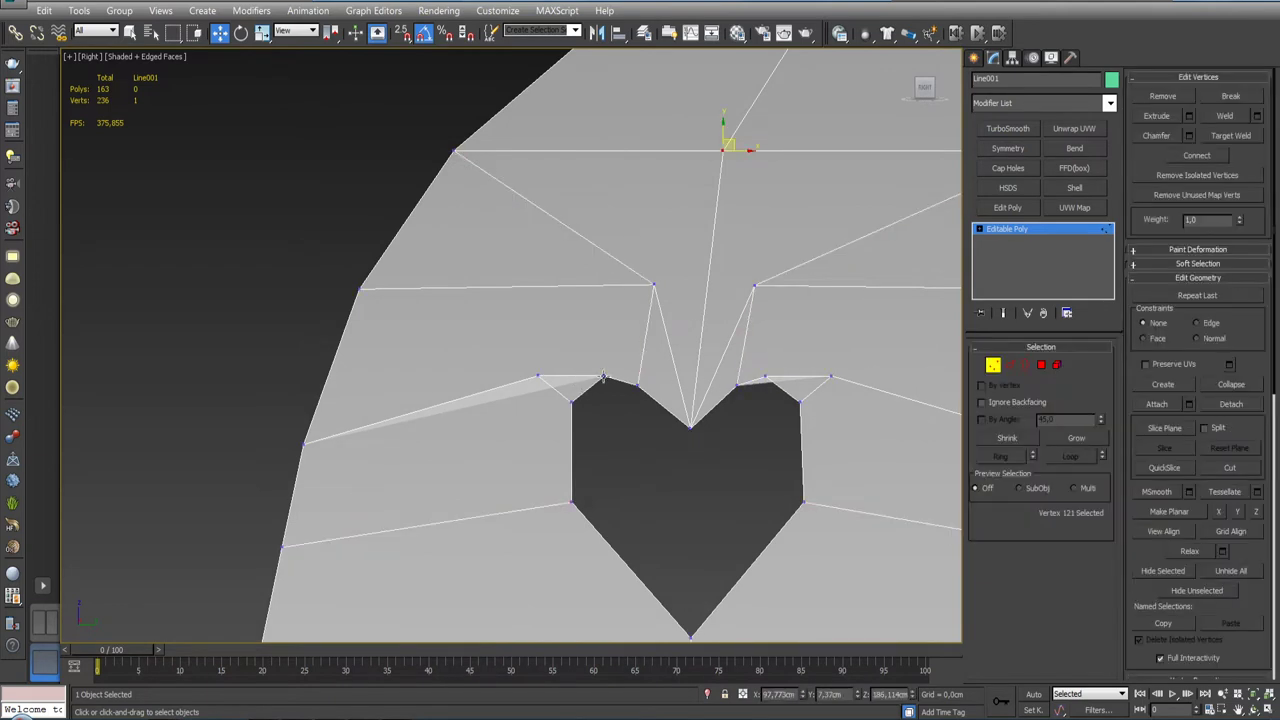
click(603, 377)
ctrl+click(362, 292)
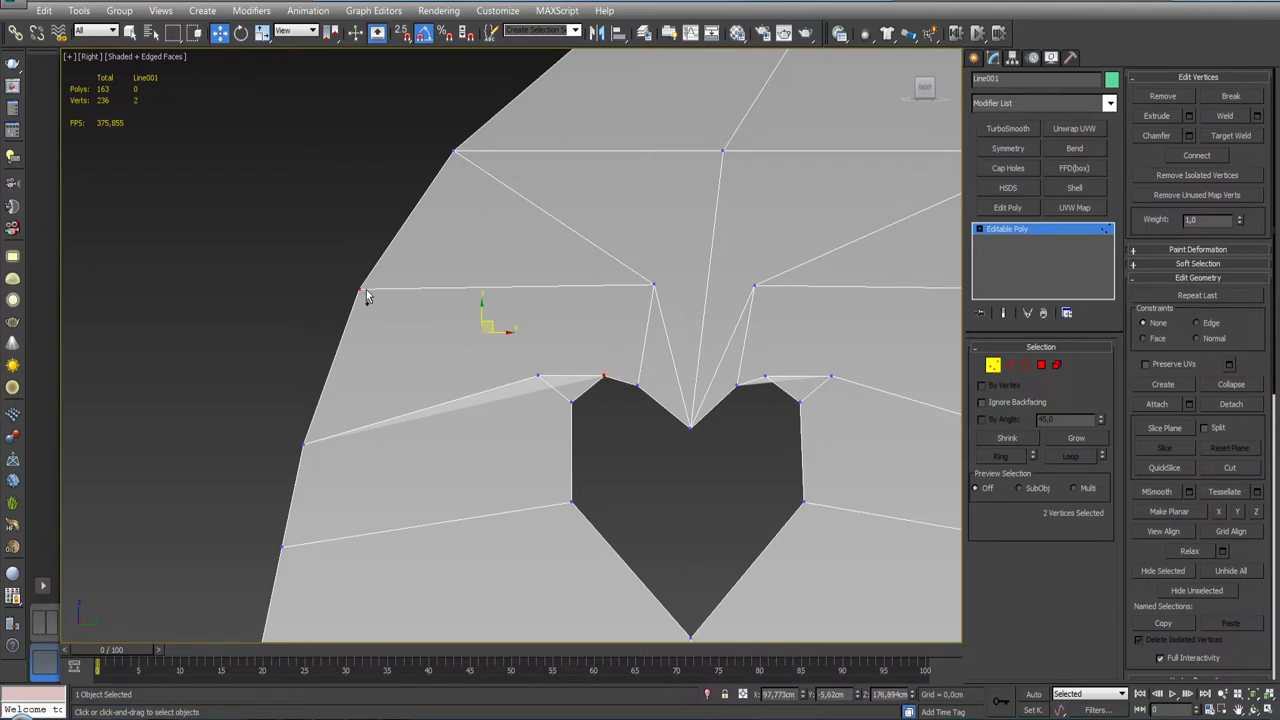
click(1197, 155)
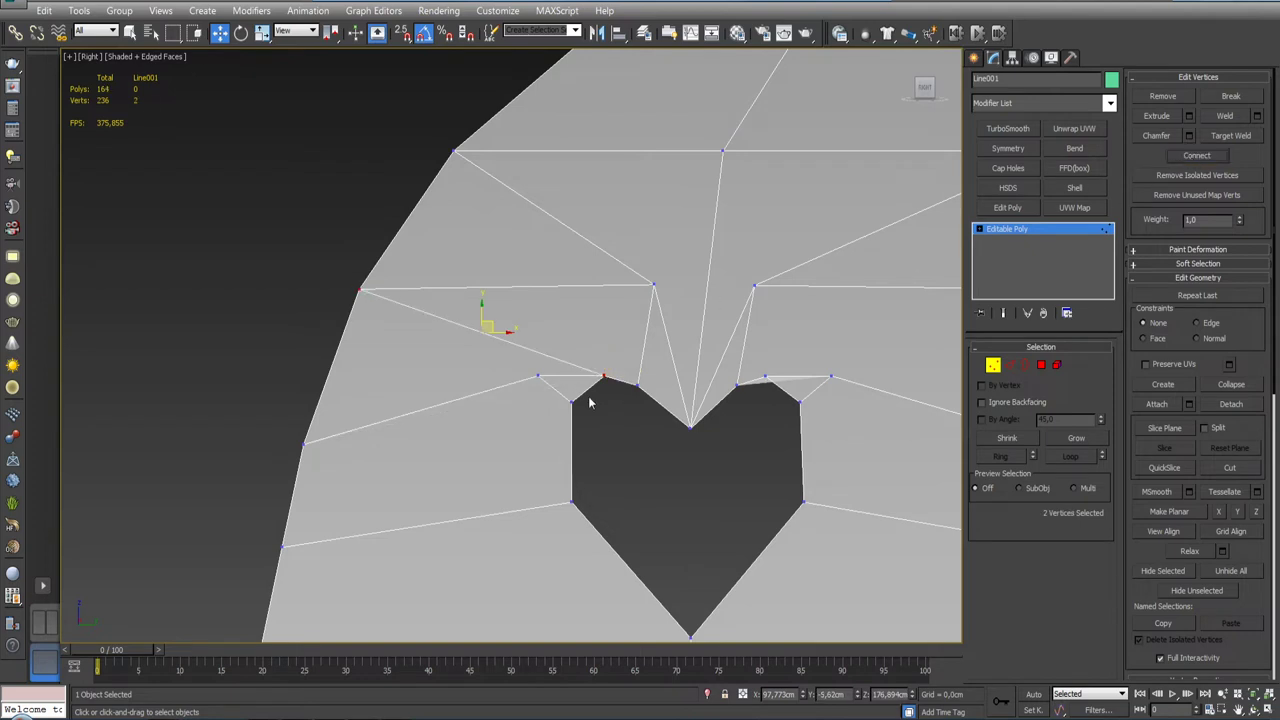
Step: Target Weld the stray left-lobe vertex into the heart's top-left corner
click(1009, 365)
click(578, 378)
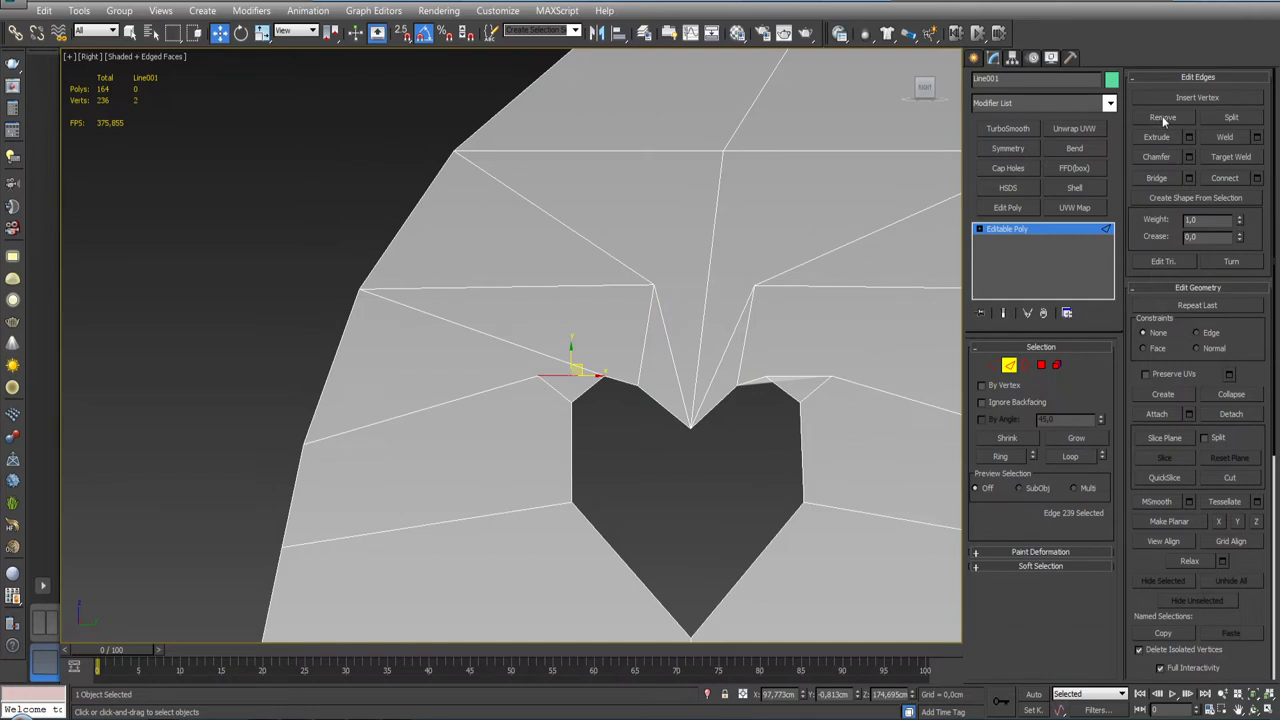
click(994, 366)
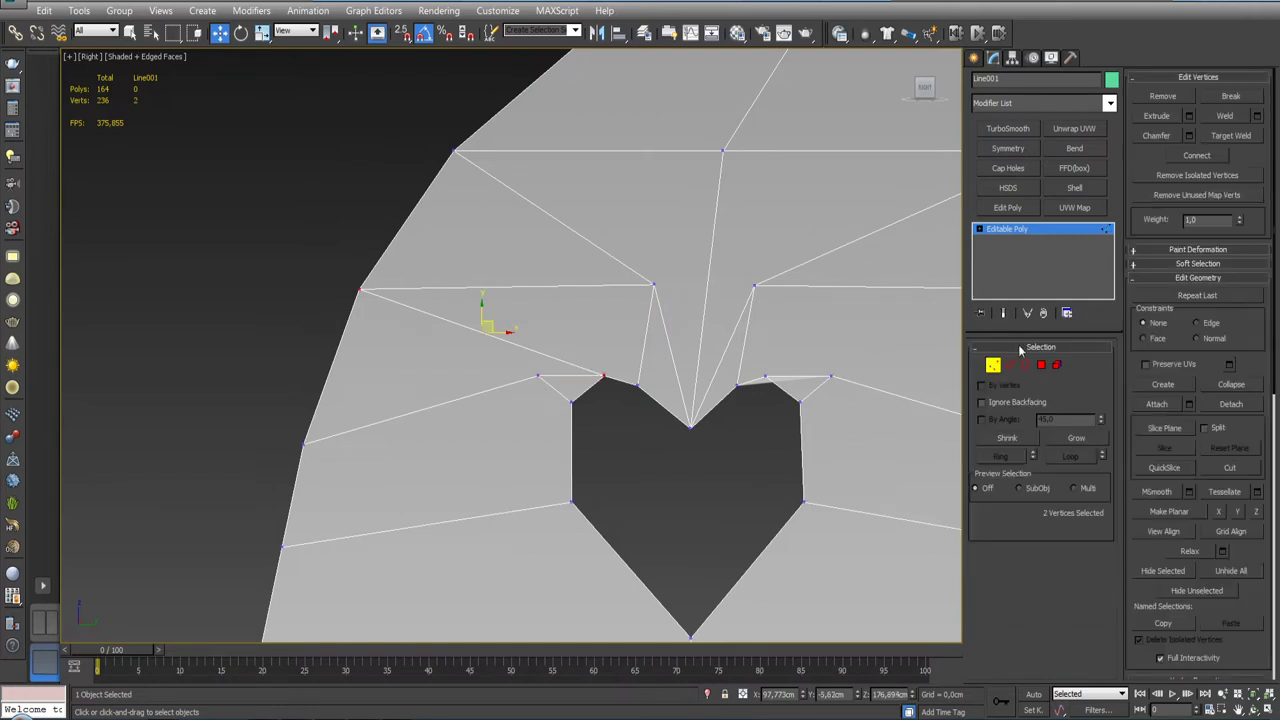
click(1236, 135)
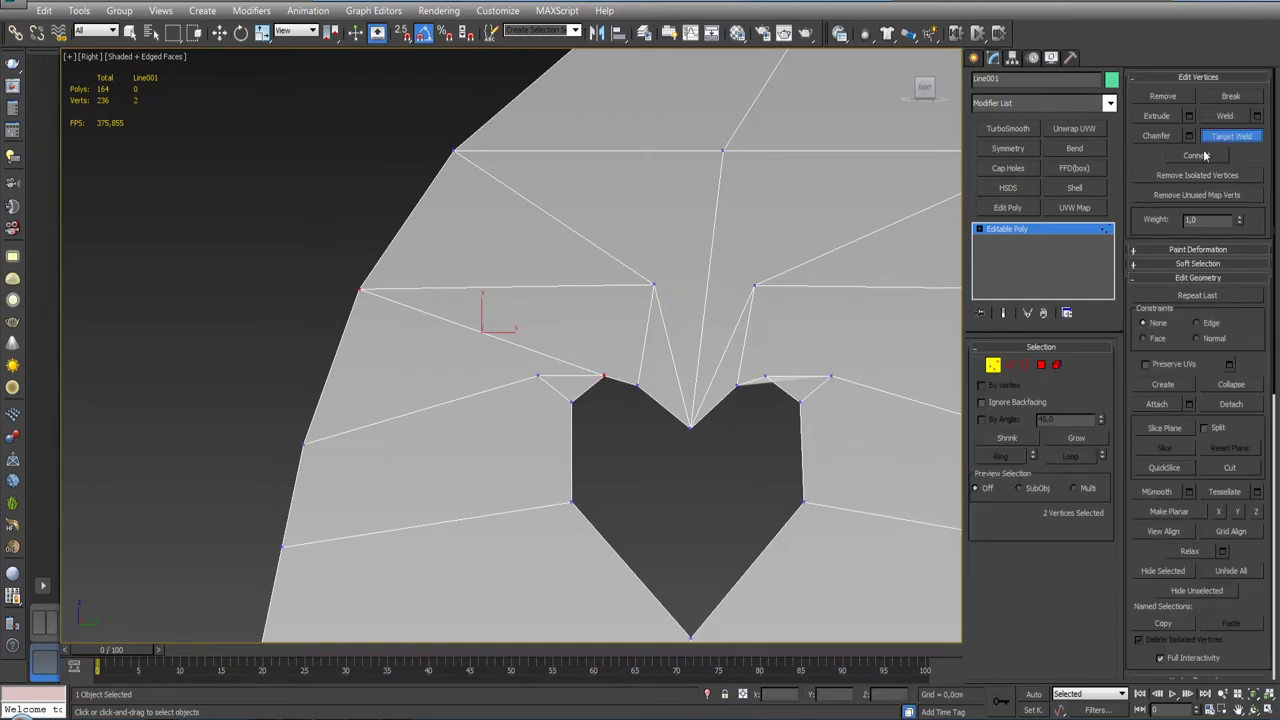
click(604, 377)
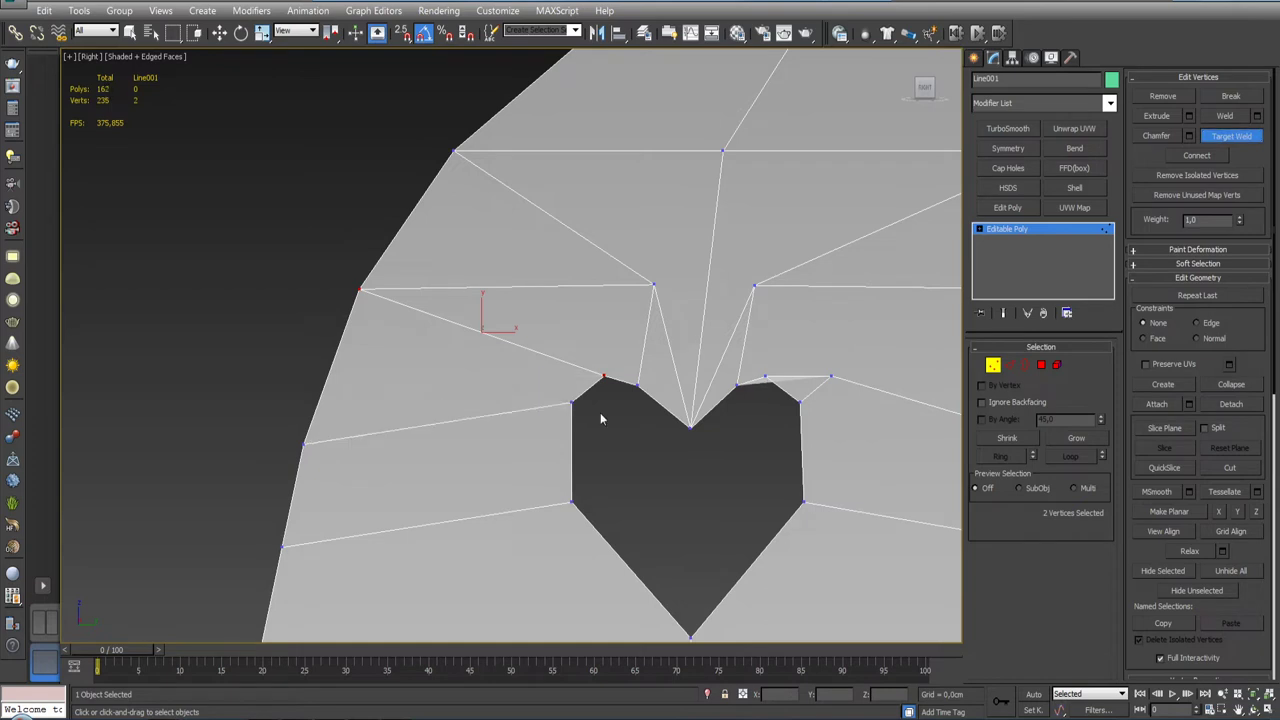
middle_drag(725, 428, 575, 432)
key(w)
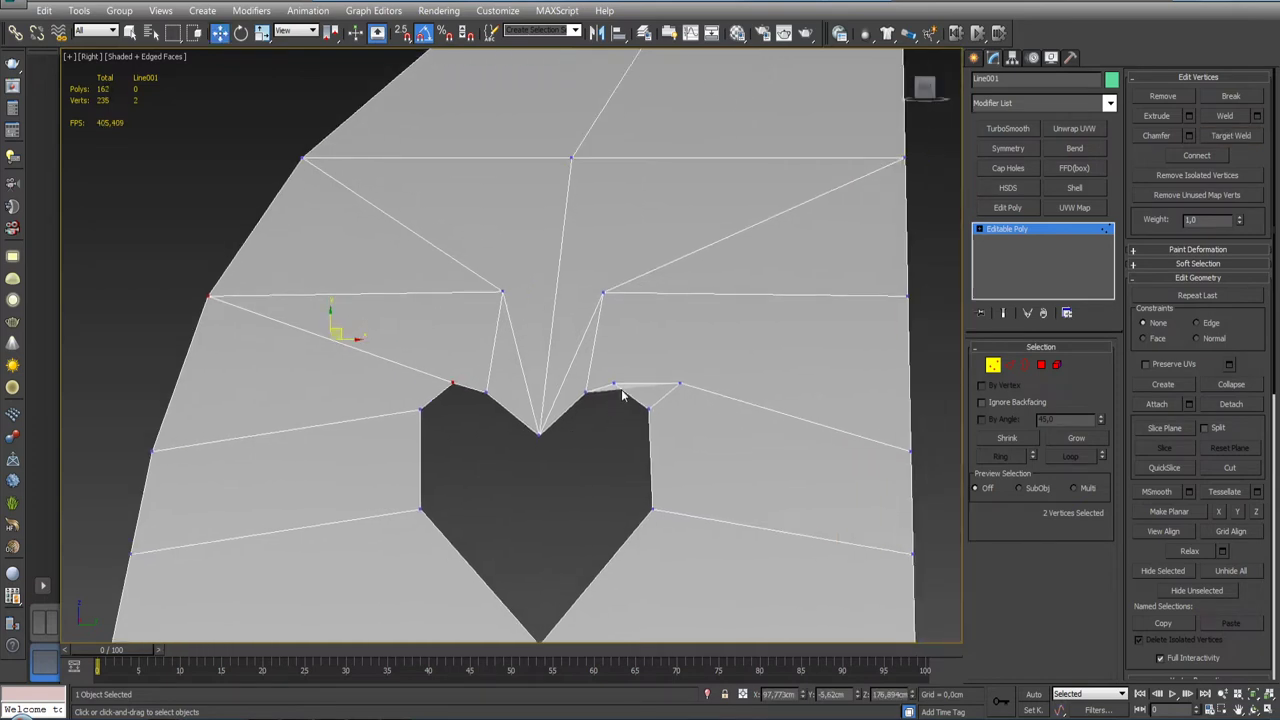
Step: Connect the right-lobe vertex to the panel's right edge and weld its stray vertex
click(613, 383)
ctrl+click(907, 296)
click(1203, 157)
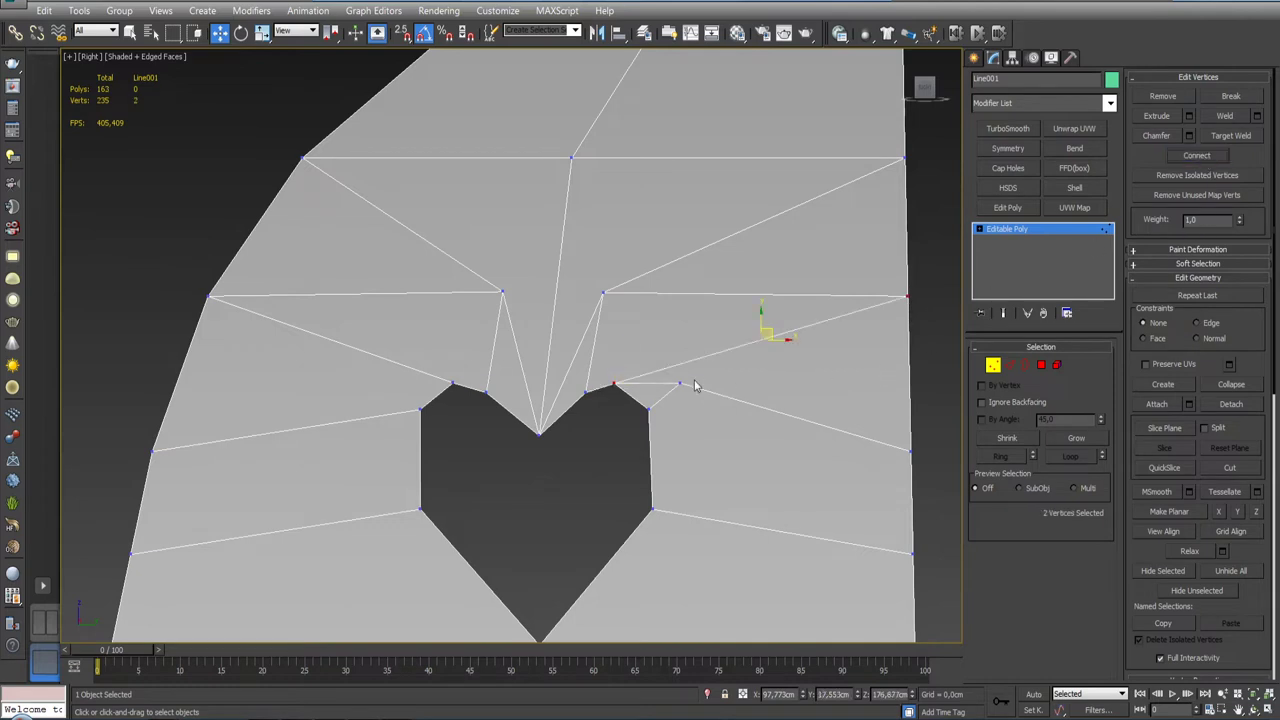
click(1222, 138)
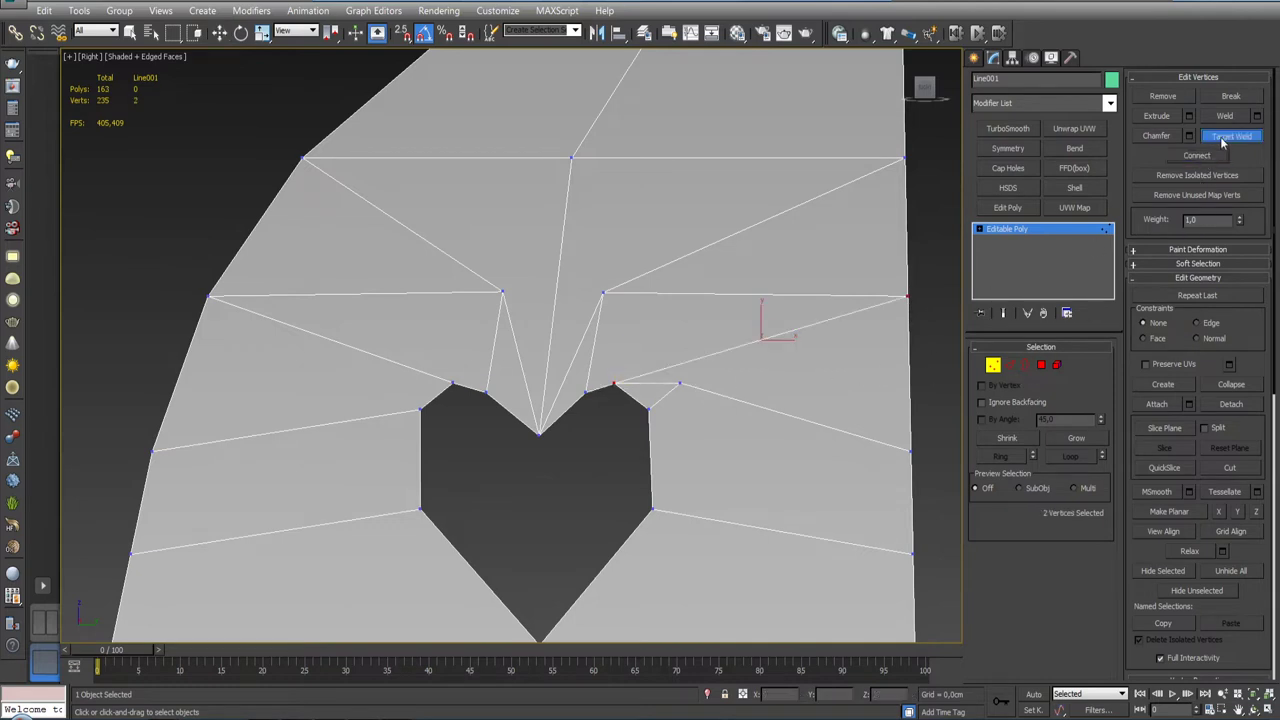
click(649, 408)
right_click(676, 403)
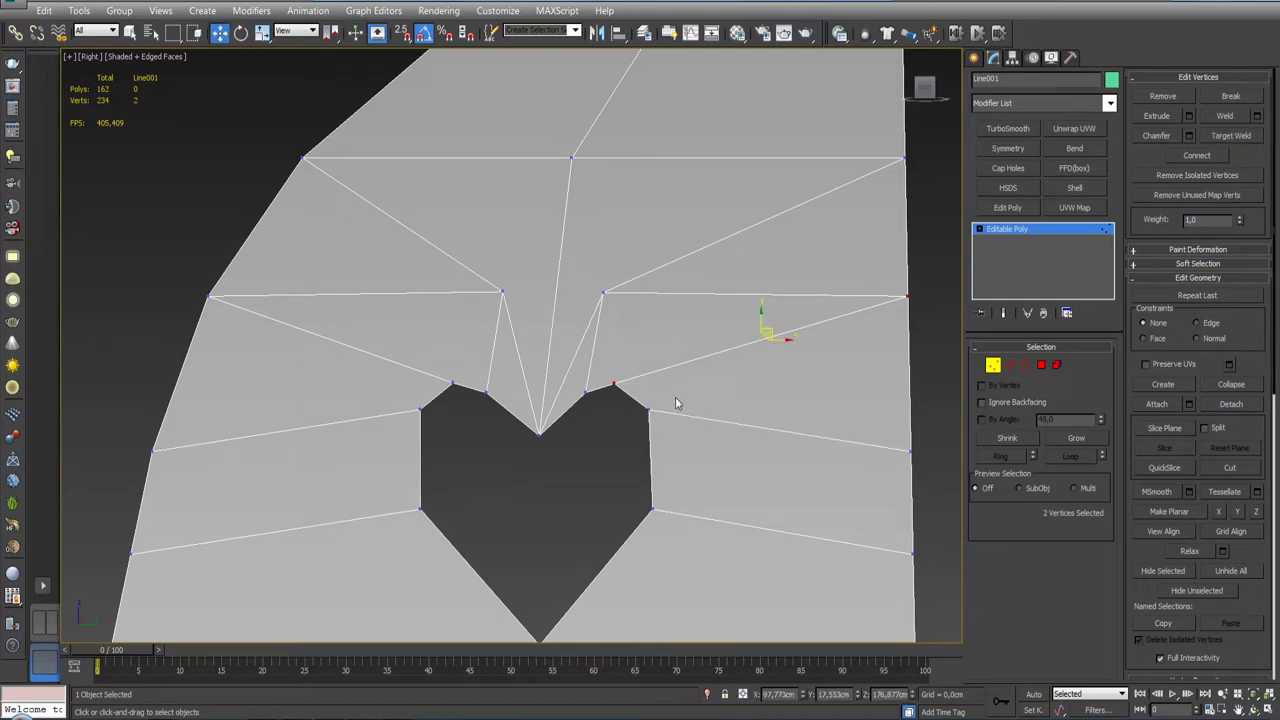
Step: Reframe the view on the heart and select the vertex at its top notch
scroll(684, 398, down, 1)
scroll(751, 382, down, 1)
scroll(750, 385, down, 1)
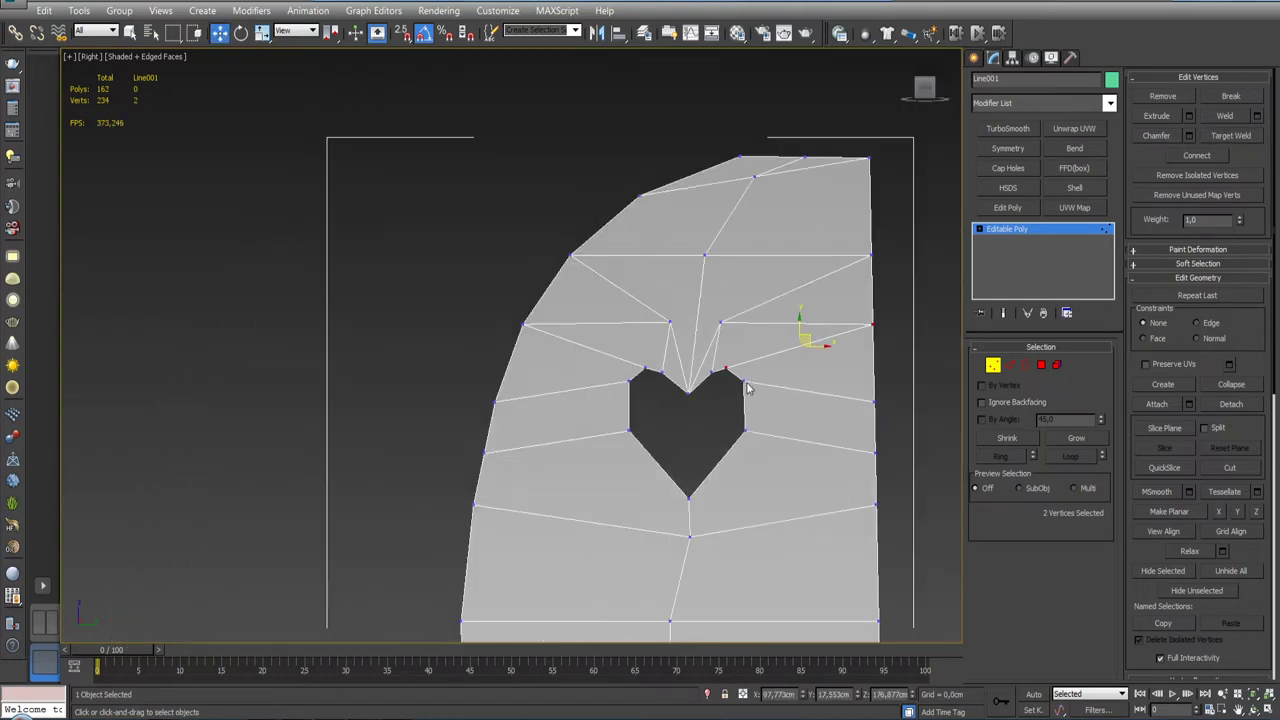
middle_drag(654, 406, 628, 404)
scroll(614, 404, up, 1)
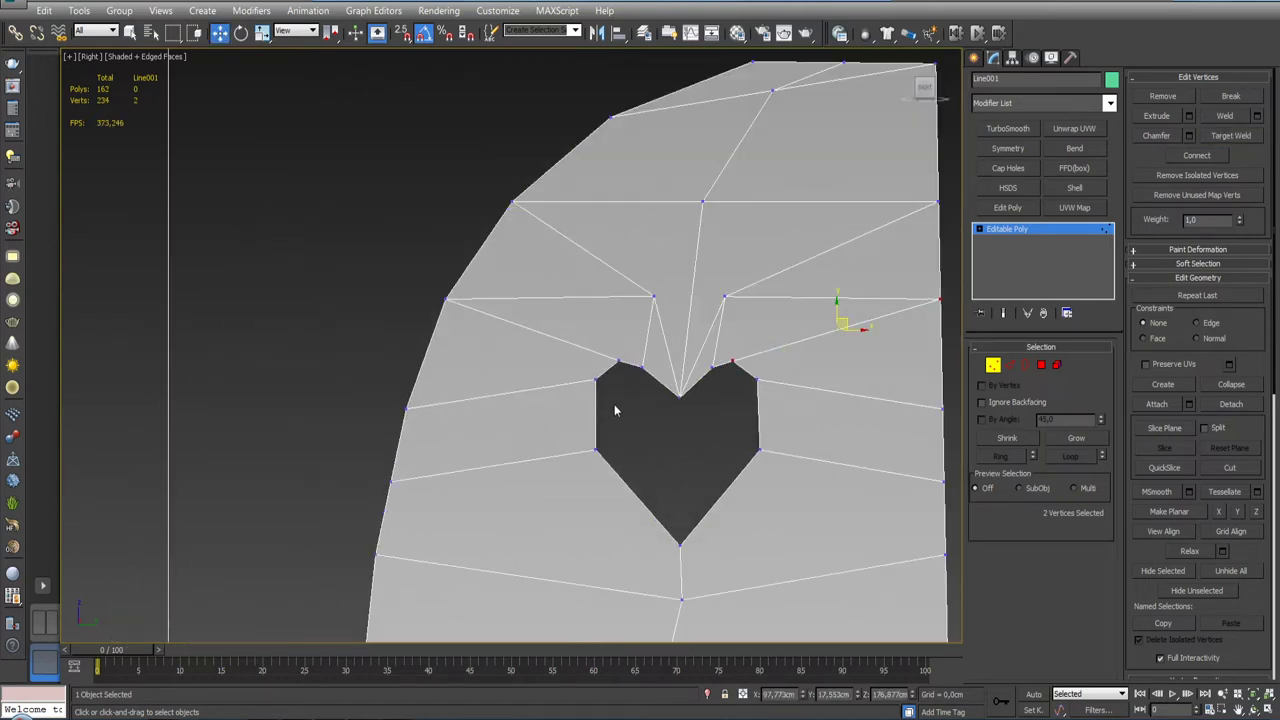
middle_drag(687, 439, 571, 406)
scroll(618, 439, down, 3)
scroll(600, 404, up, 3)
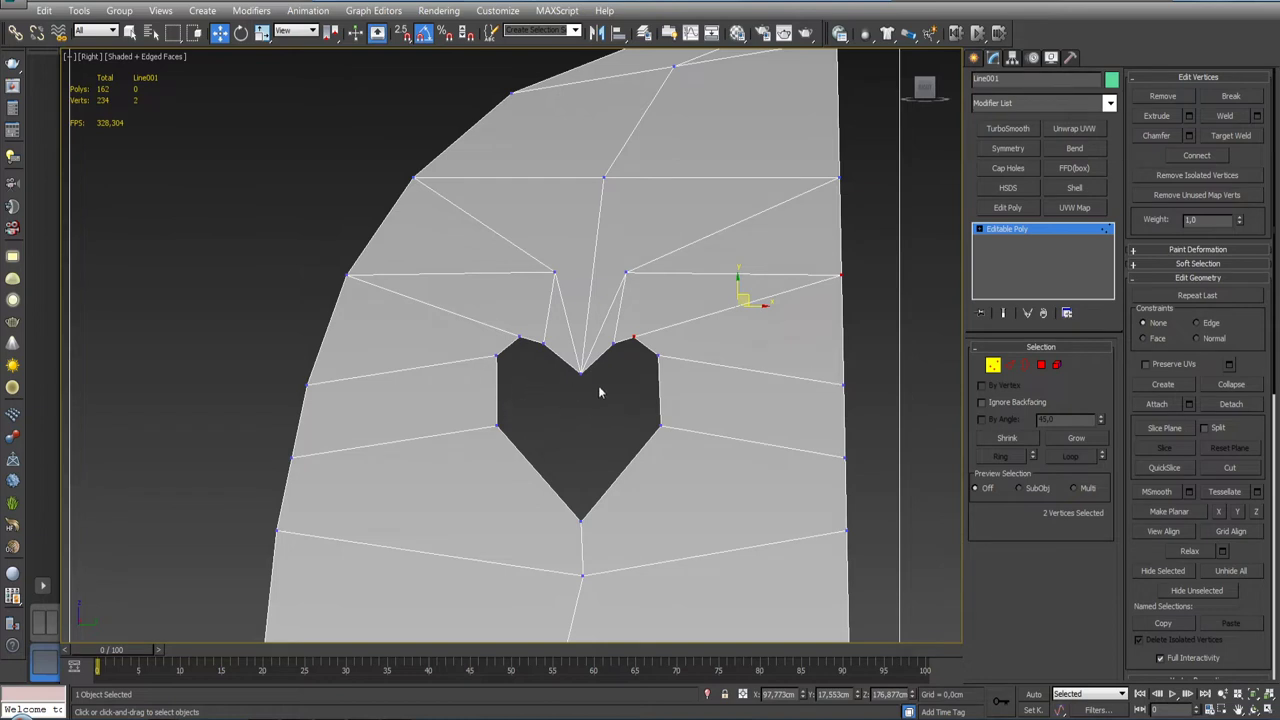
middle_drag(612, 394, 600, 427)
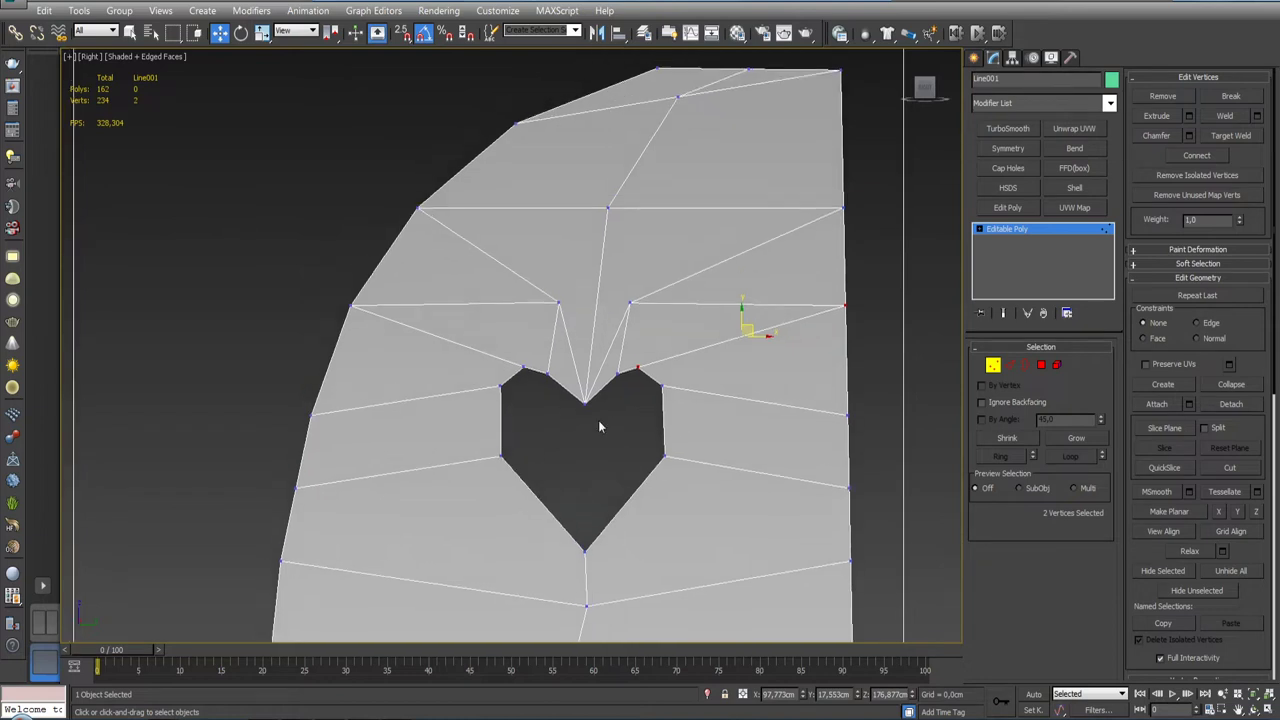
drag(600, 404, 598, 404)
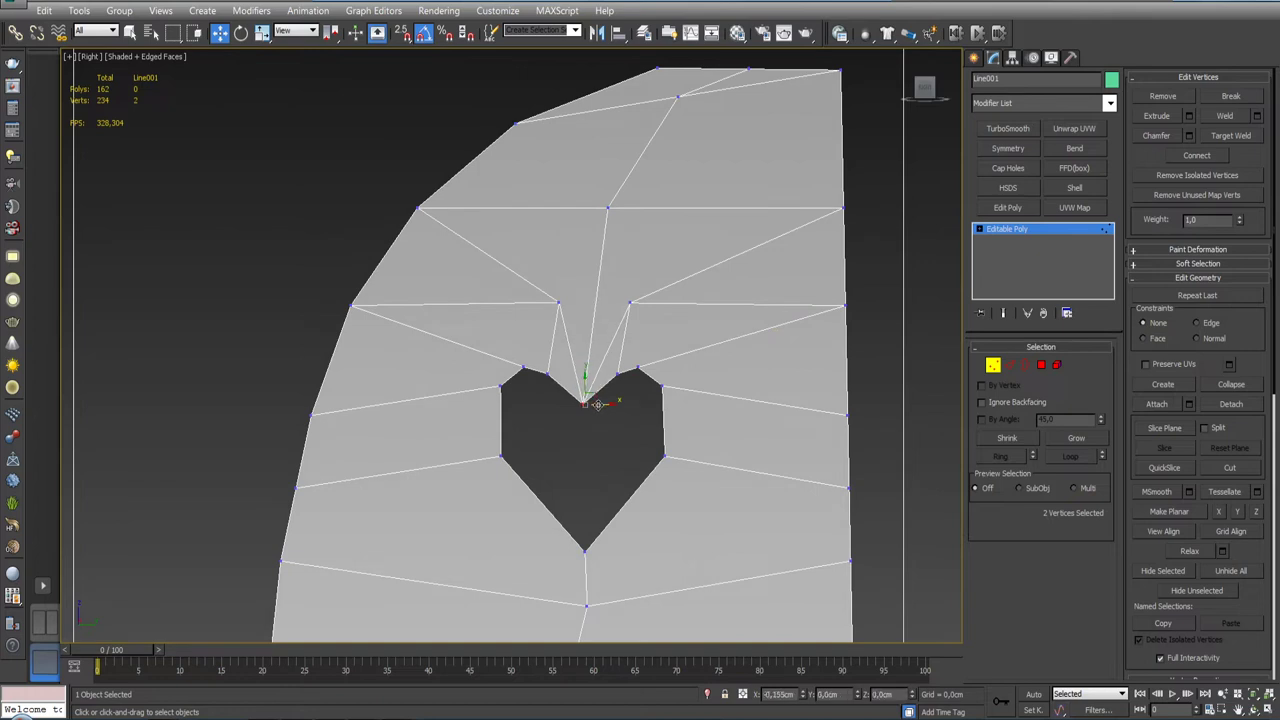
middle_drag(598, 404, 603, 440)
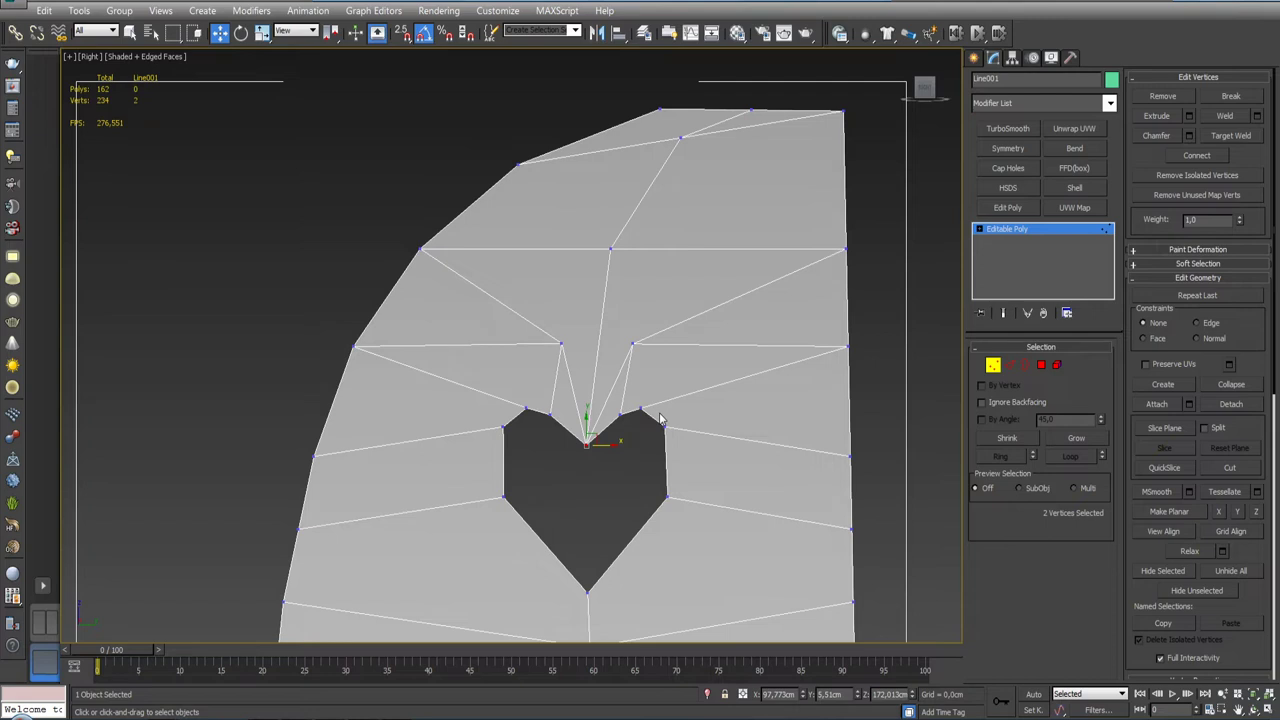
Step: Remove the three edges fanning up from the heart's top notch
click(1009, 365)
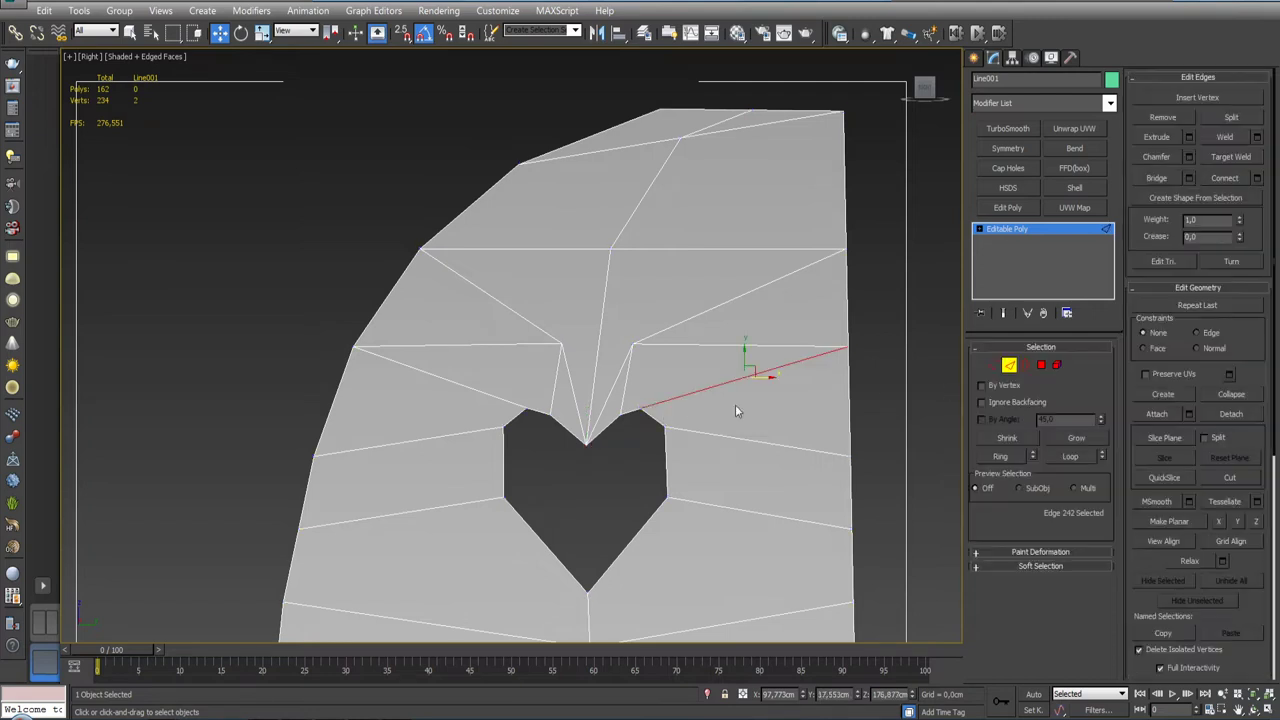
click(604, 394)
ctrl+click(573, 394)
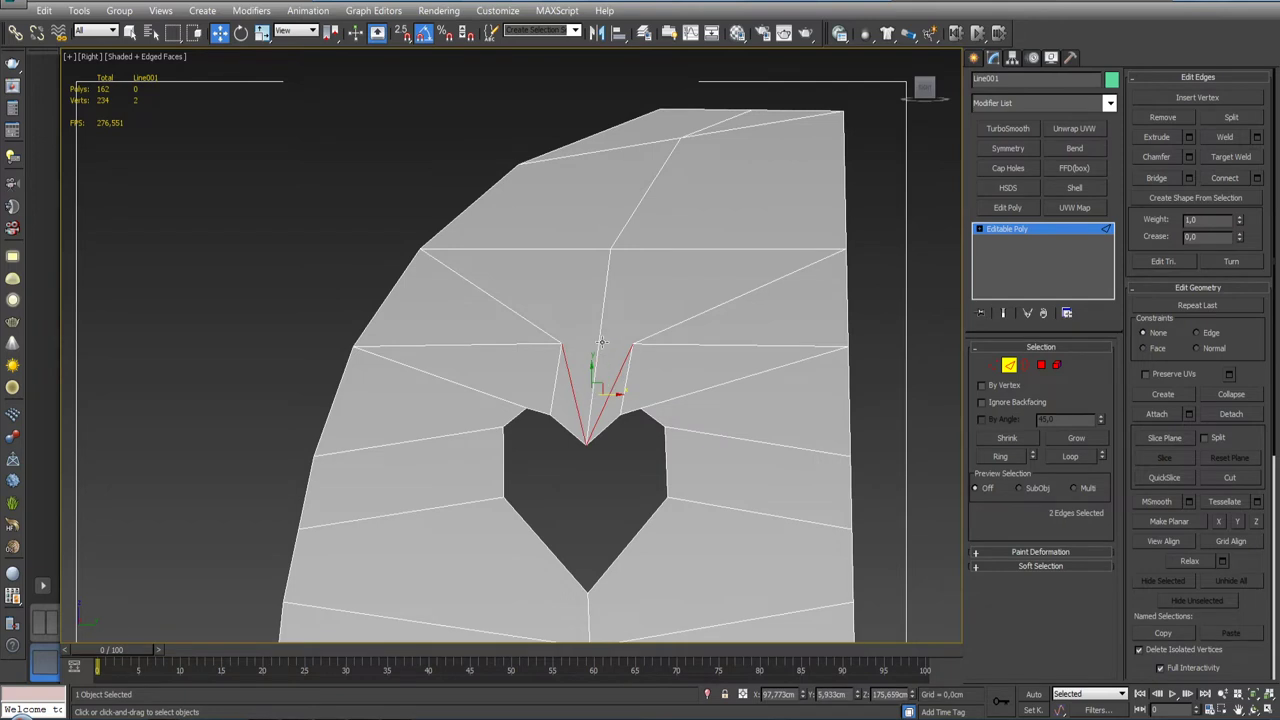
ctrl+click(600, 344)
click(1175, 118)
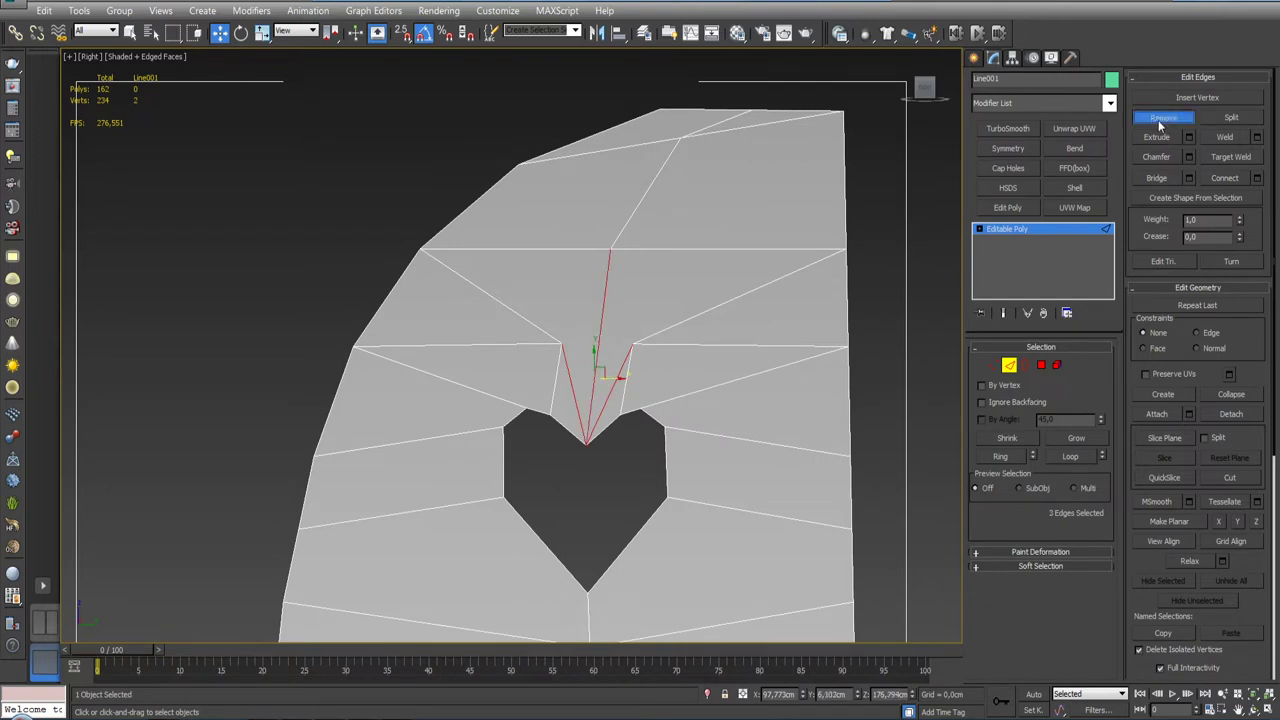
Step: Join the two vertices above the heart with a horizontal edge
click(993, 365)
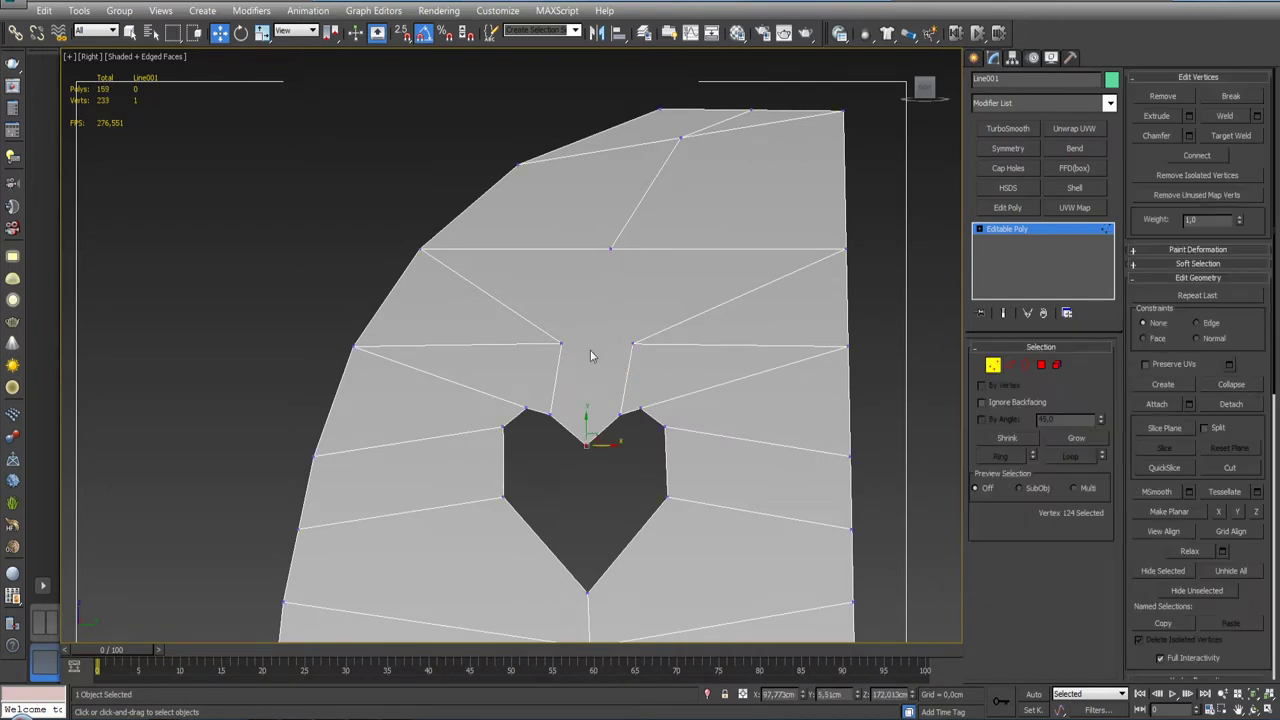
drag(556, 334, 636, 360)
click(1196, 155)
middle_drag(724, 404, 709, 429)
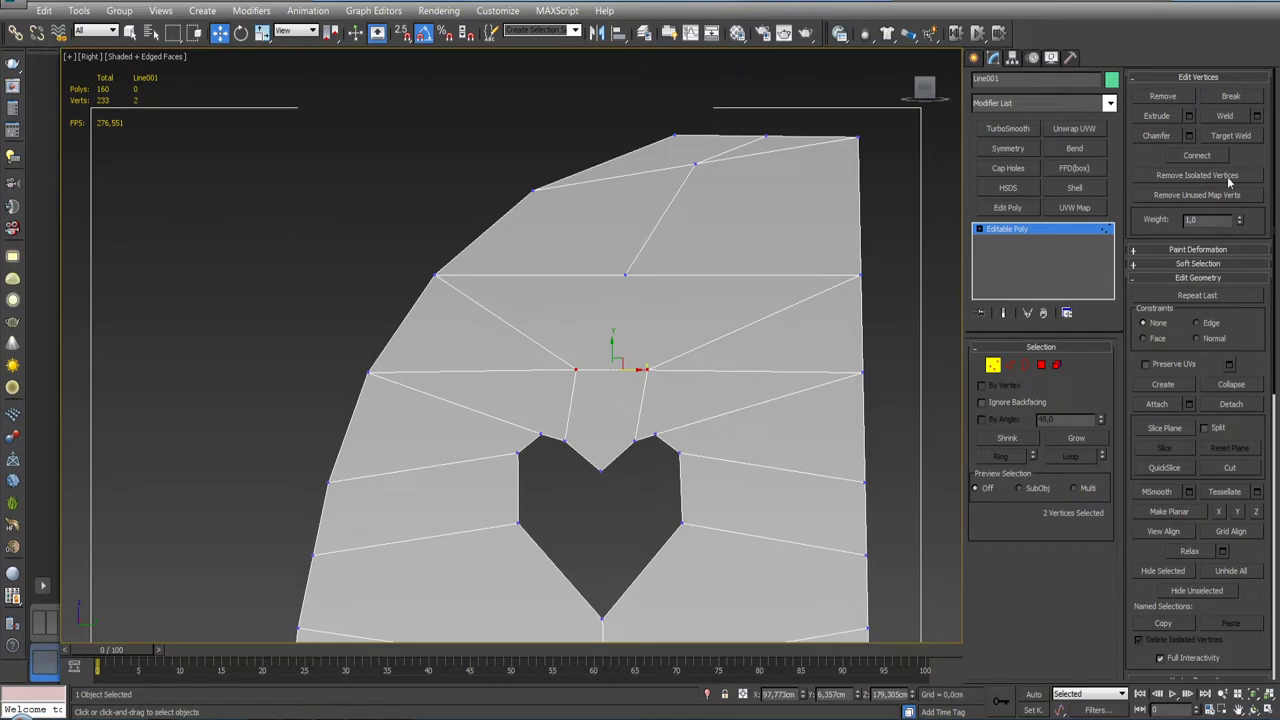
Step: Target Weld the left and right stray vertices into the upper corner vertices
click(1236, 142)
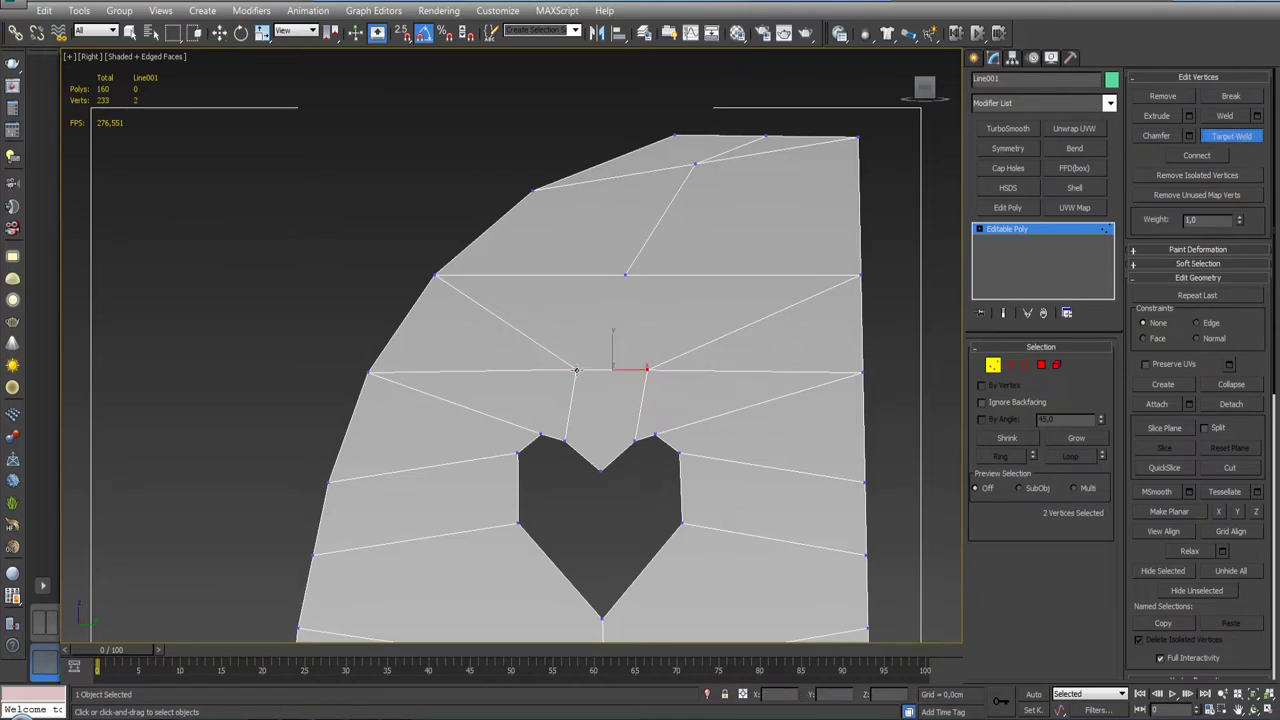
click(576, 371)
click(435, 275)
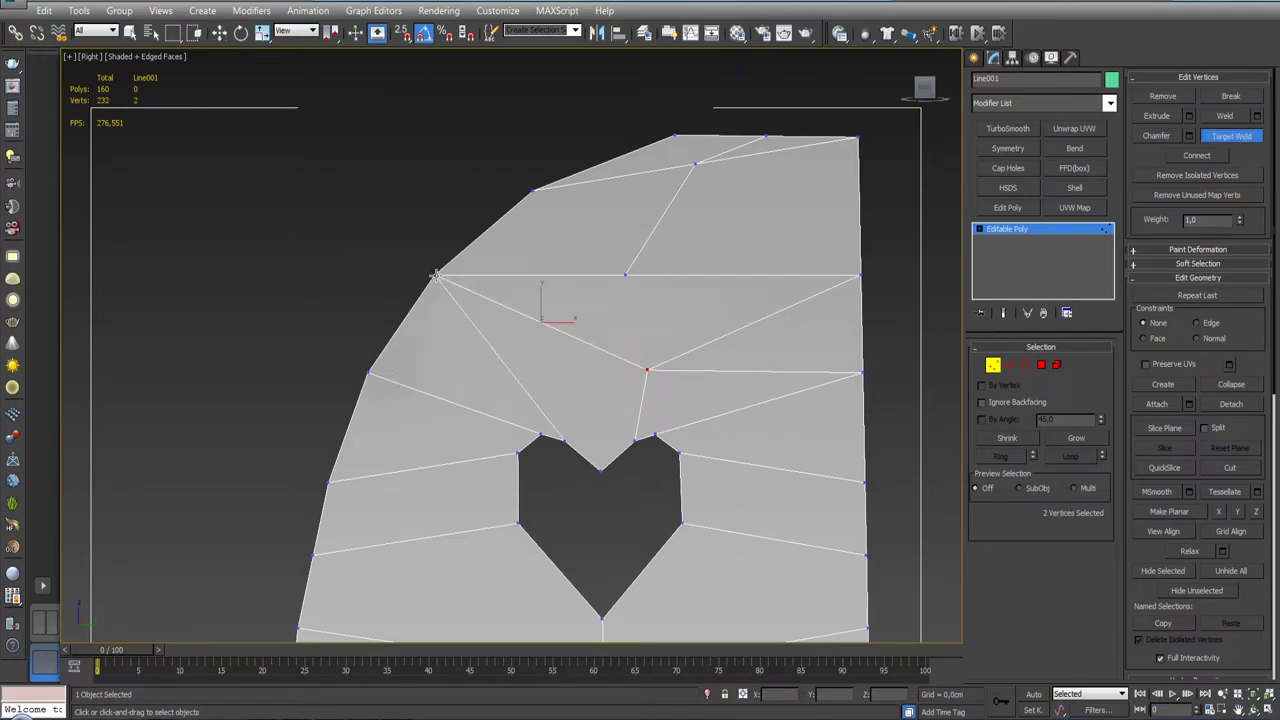
click(645, 370)
click(861, 275)
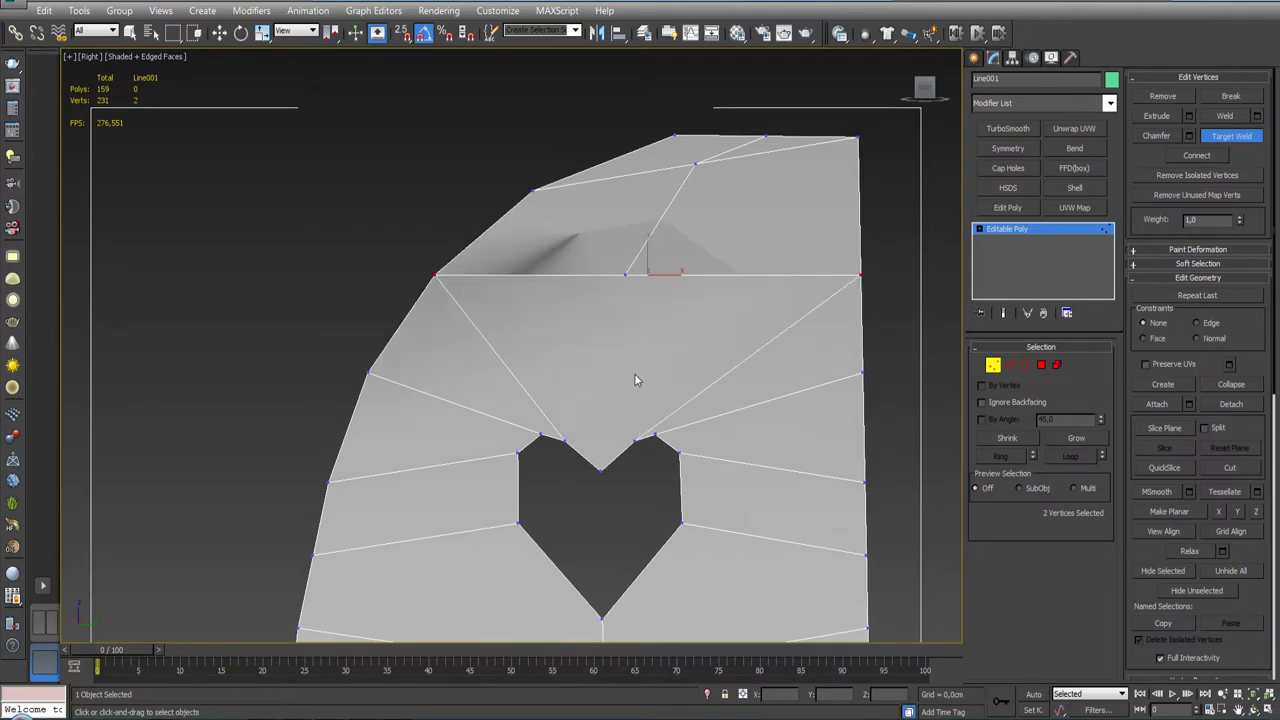
right_click(575, 476)
Step: Connect the heart's notch vertex to the top-middle vertex, adding an edge above the heart
drag(583, 462, 617, 492)
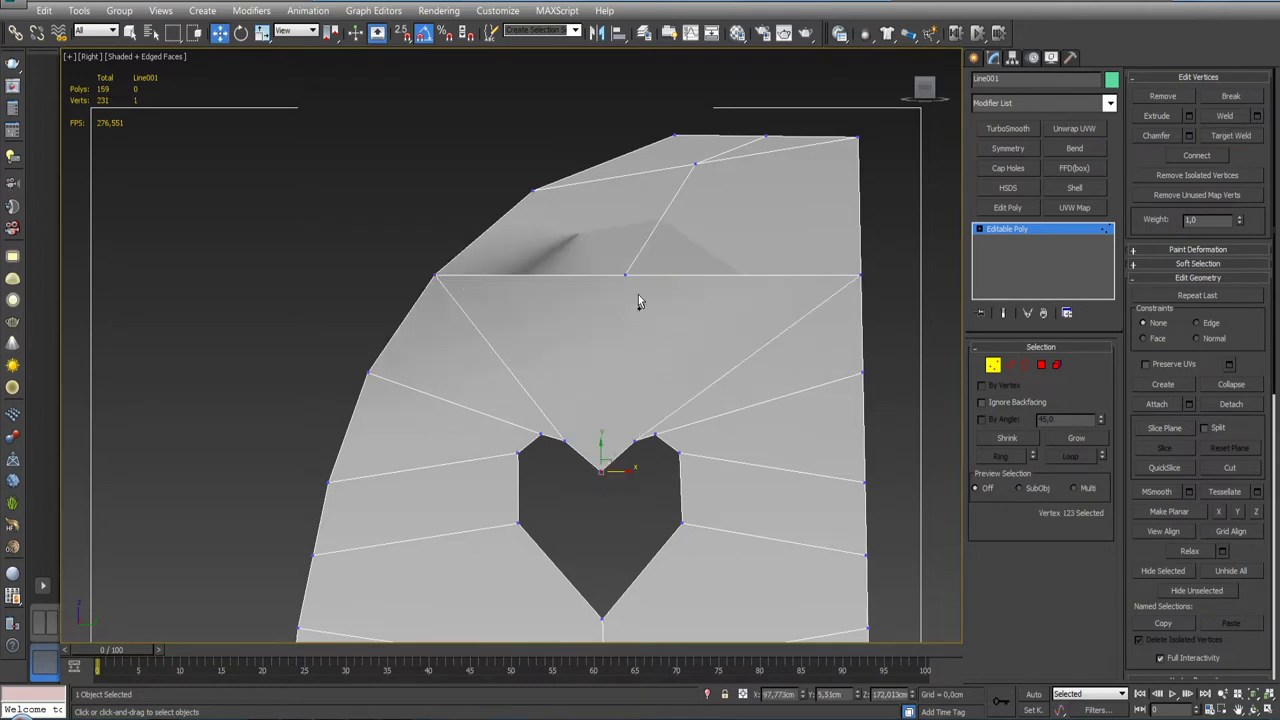
ctrl+click(625, 274)
click(1197, 157)
mouse_move(672, 345)
alt+middle_down()
mouse_move(778, 345)
mouse_move(697, 371)
mouse_move(686, 389)
mouse_move(703, 420)
mouse_move(675, 386)
mouse_move(566, 363)
mouse_move(697, 366)
mouse_move(714, 394)
mouse_move(684, 355)
mouse_move(714, 363)
mouse_move(680, 366)
mouse_move(701, 365)
alt+middle_up()
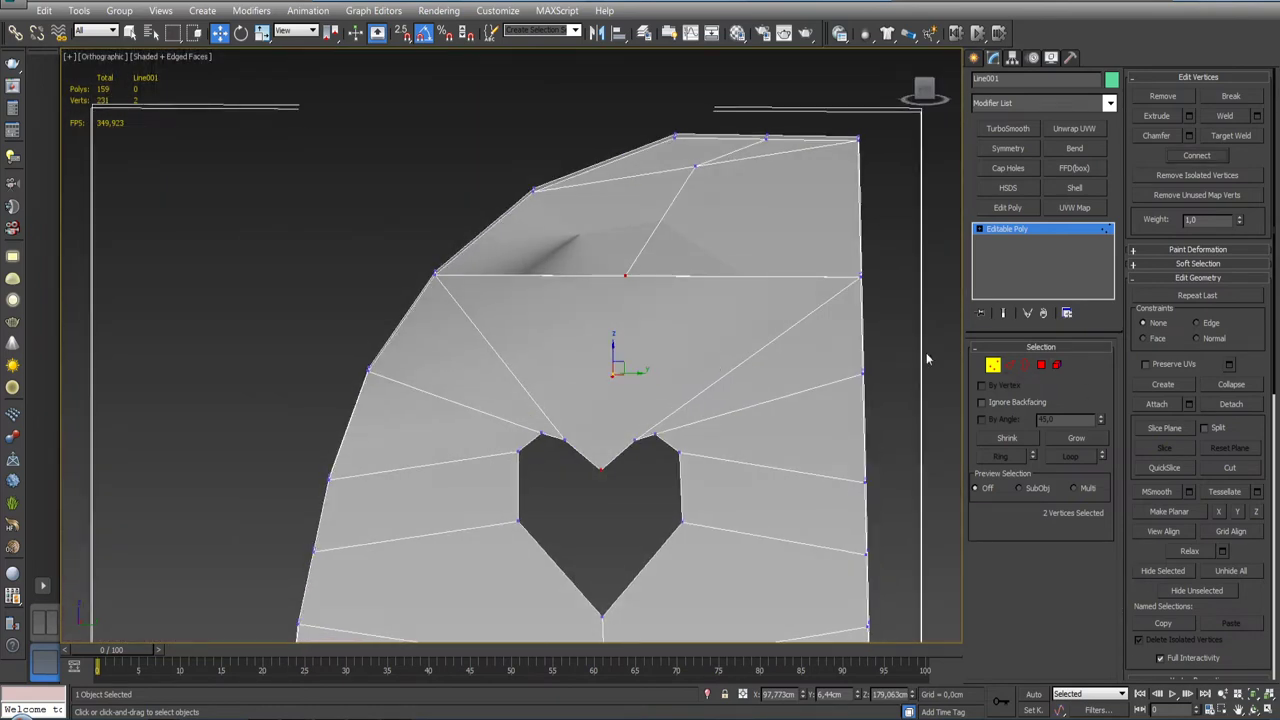
click(738, 334)
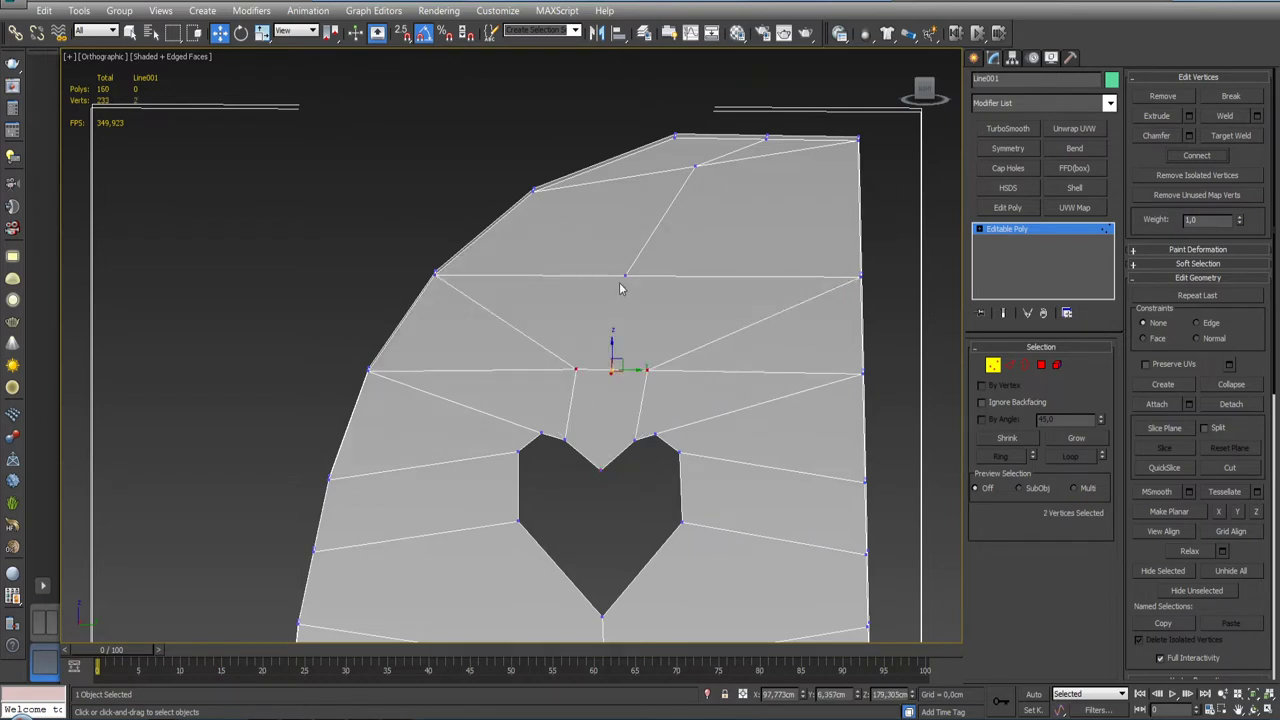
Step: Cut a new edge from the top vertex down to the heart's top notch
click(1240, 467)
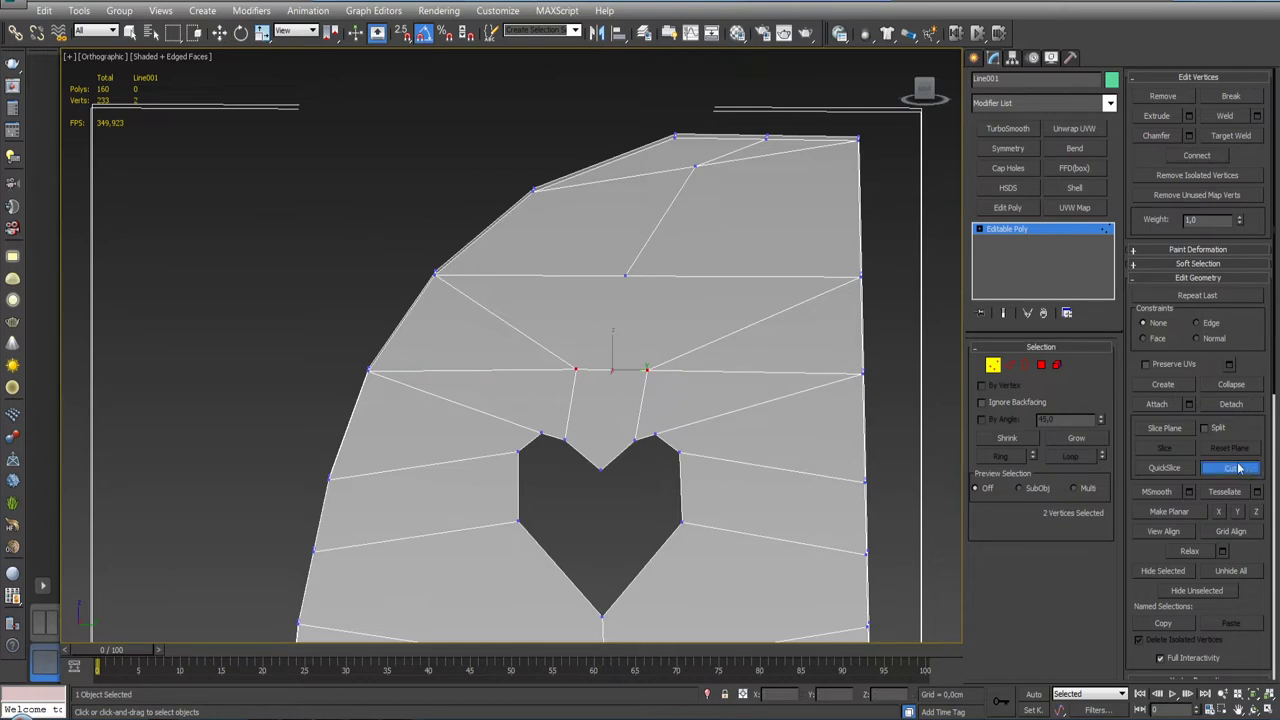
click(625, 274)
click(600, 466)
scroll(608, 489, up, 5)
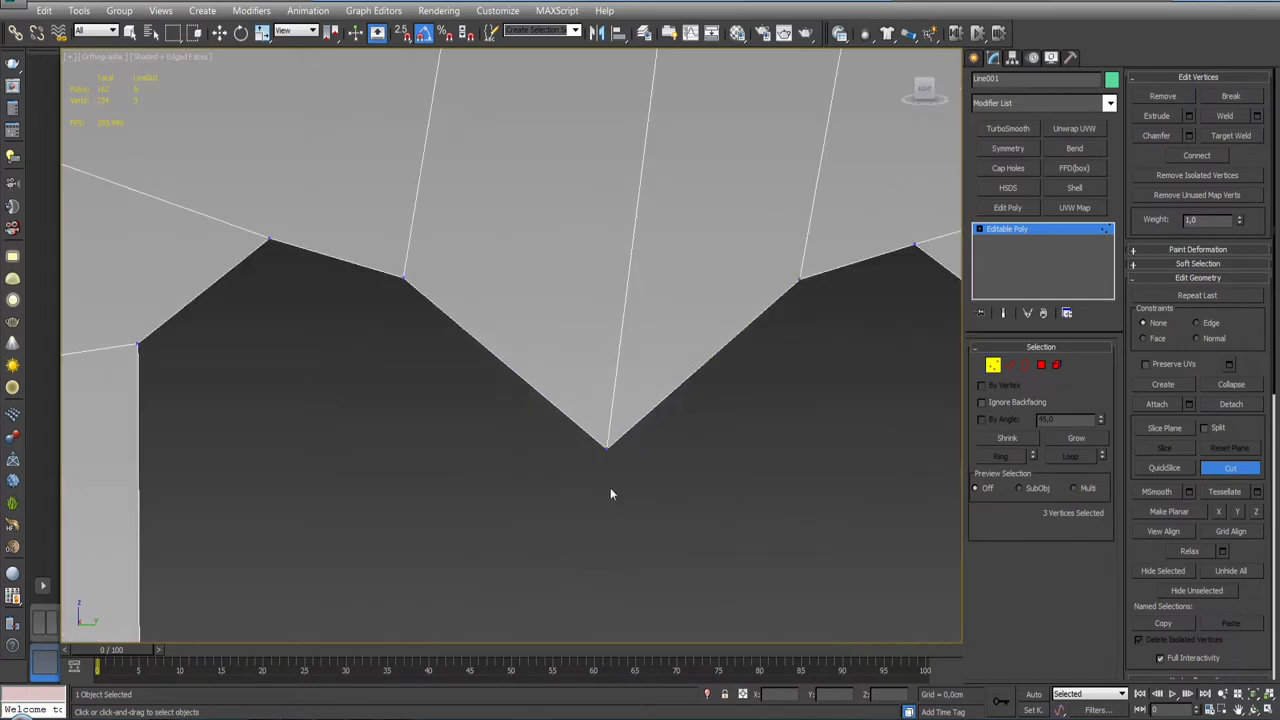
scroll(610, 487, down, 4)
key(w)
Step: Target Weld the leftover stray and centre vertices into the border, upper-left and top vertices
click(1230, 135)
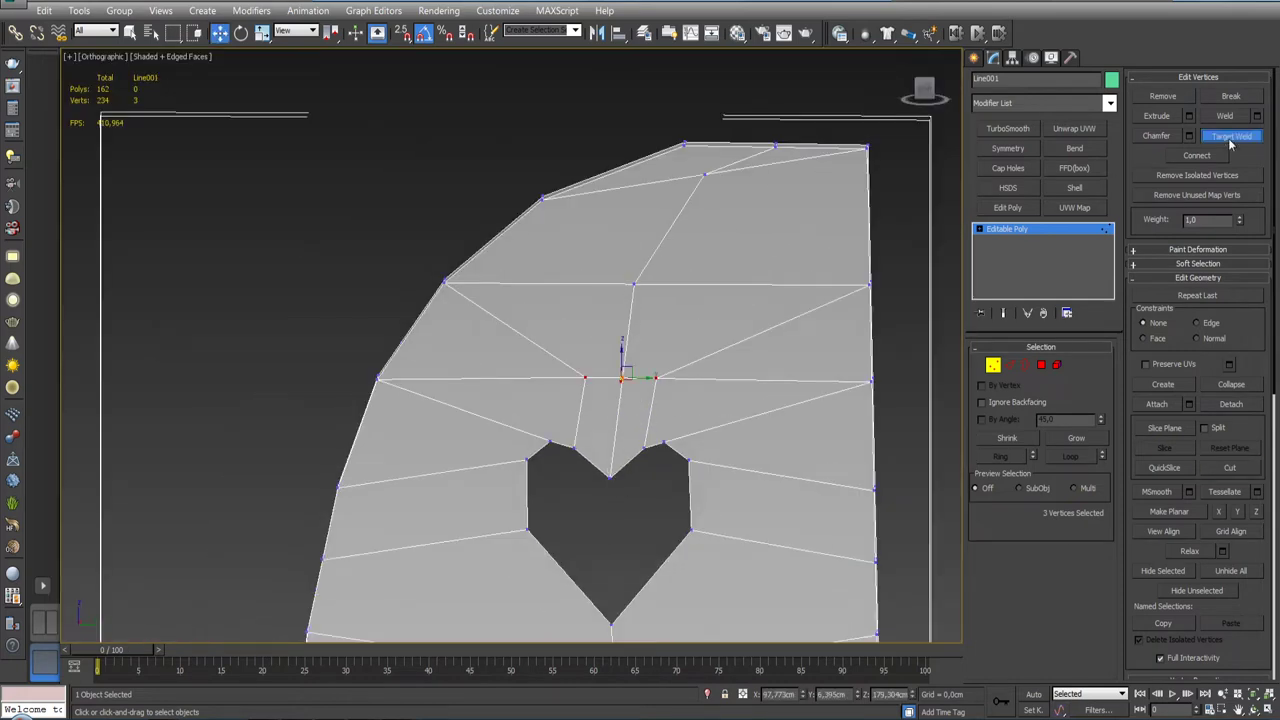
click(655, 377)
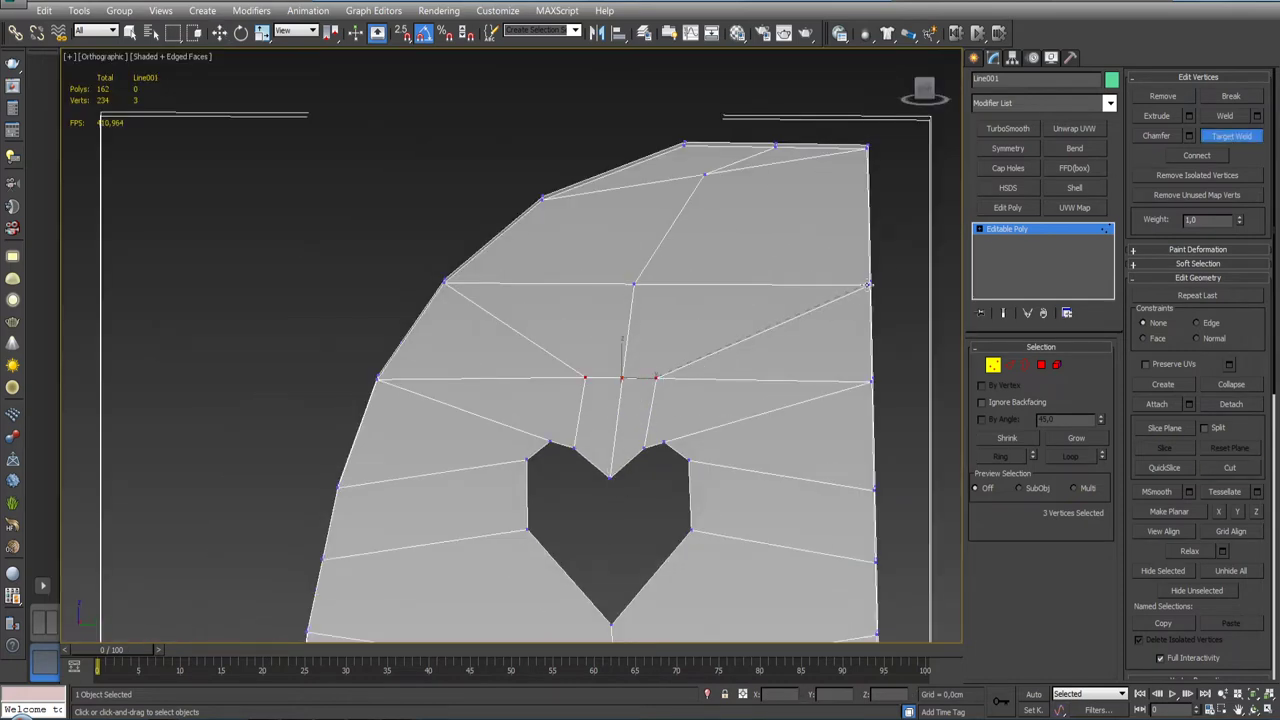
click(868, 288)
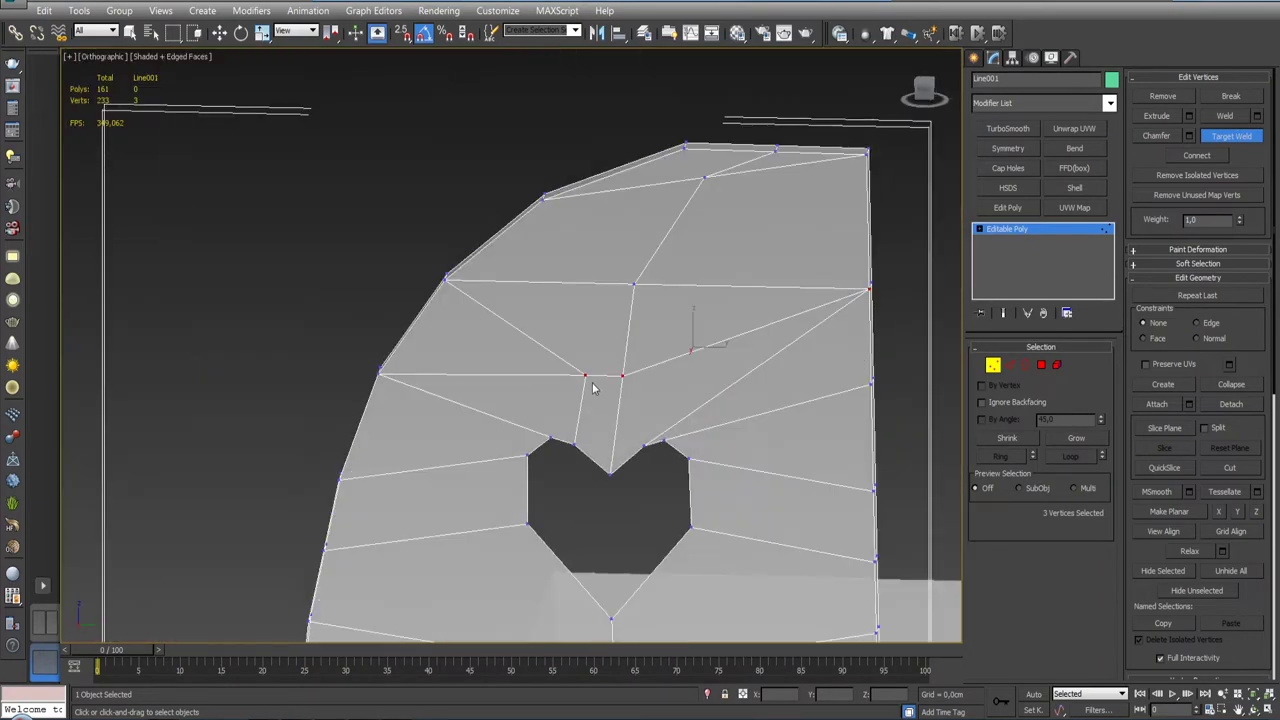
click(581, 376)
click(446, 281)
key(w)
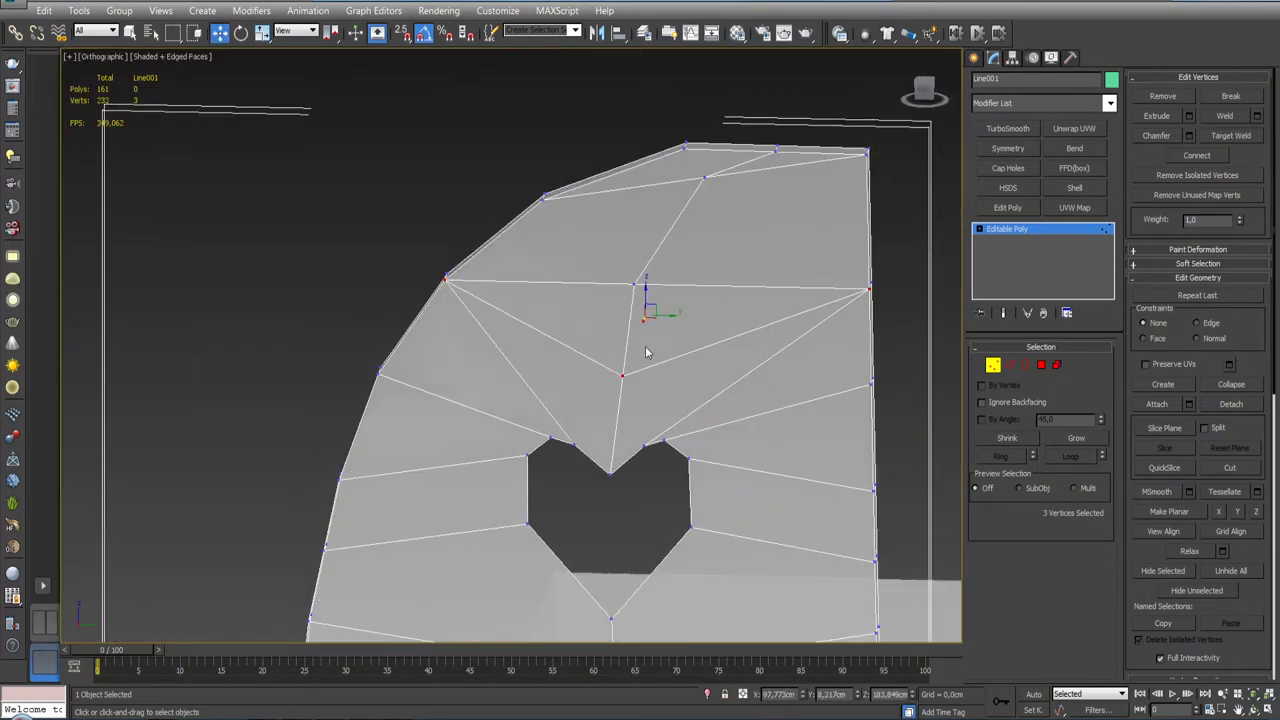
mouse_move(646, 349)
alt+middle_down()
mouse_move(612, 347)
mouse_move(663, 349)
alt+middle_up()
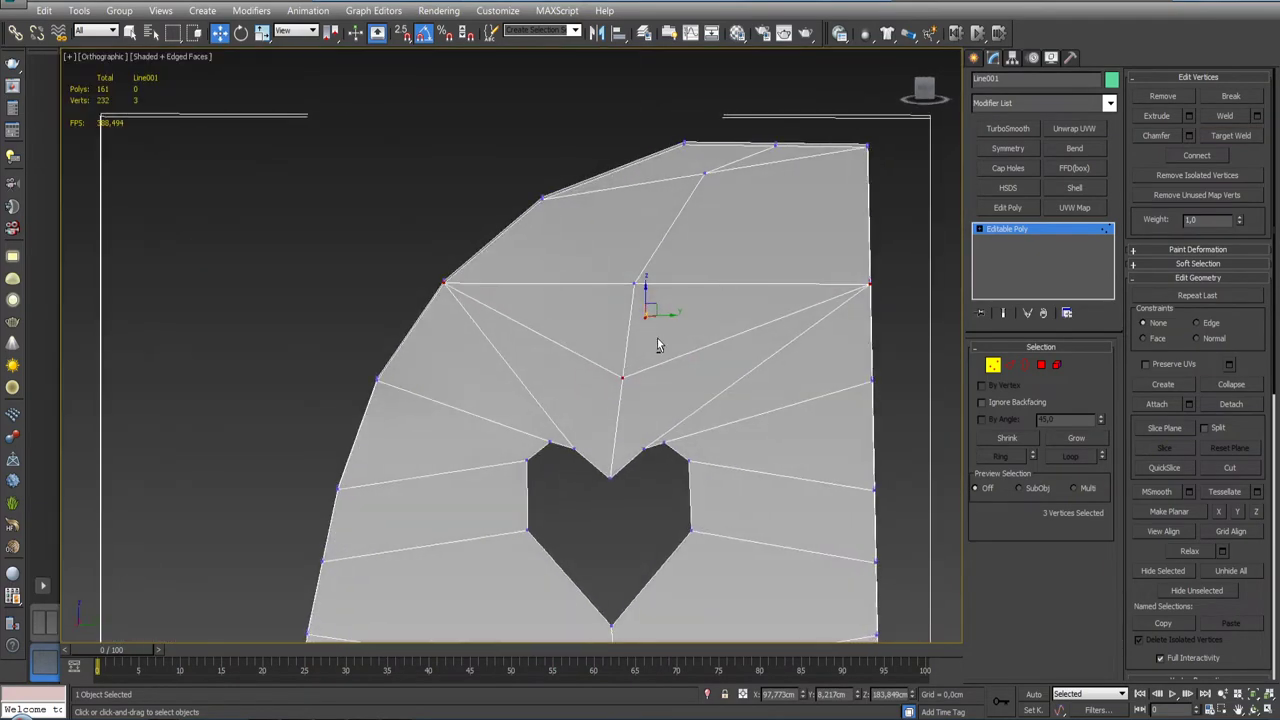
click(1238, 136)
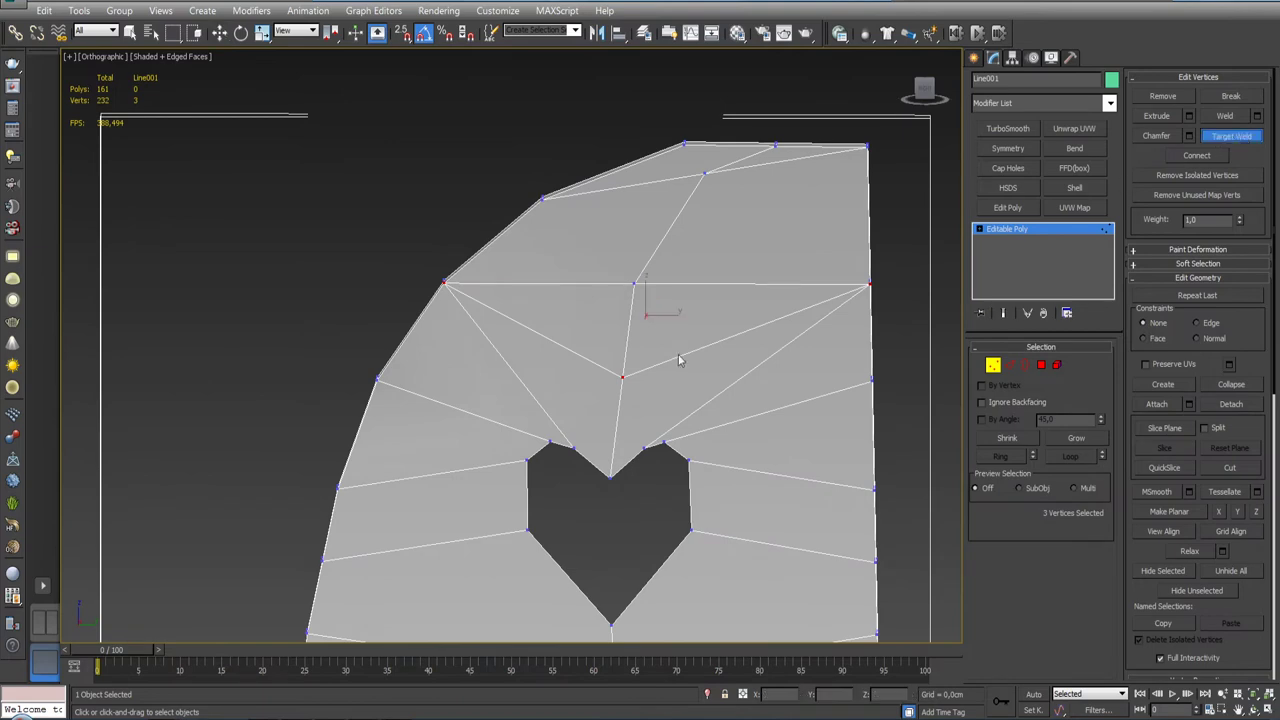
click(634, 285)
key(w)
Step: Orbit to check the panel's shape, then snap the viewport to Right view
scroll(660, 316, down, 4)
alt+middle_drag(620, 400, 658, 402)
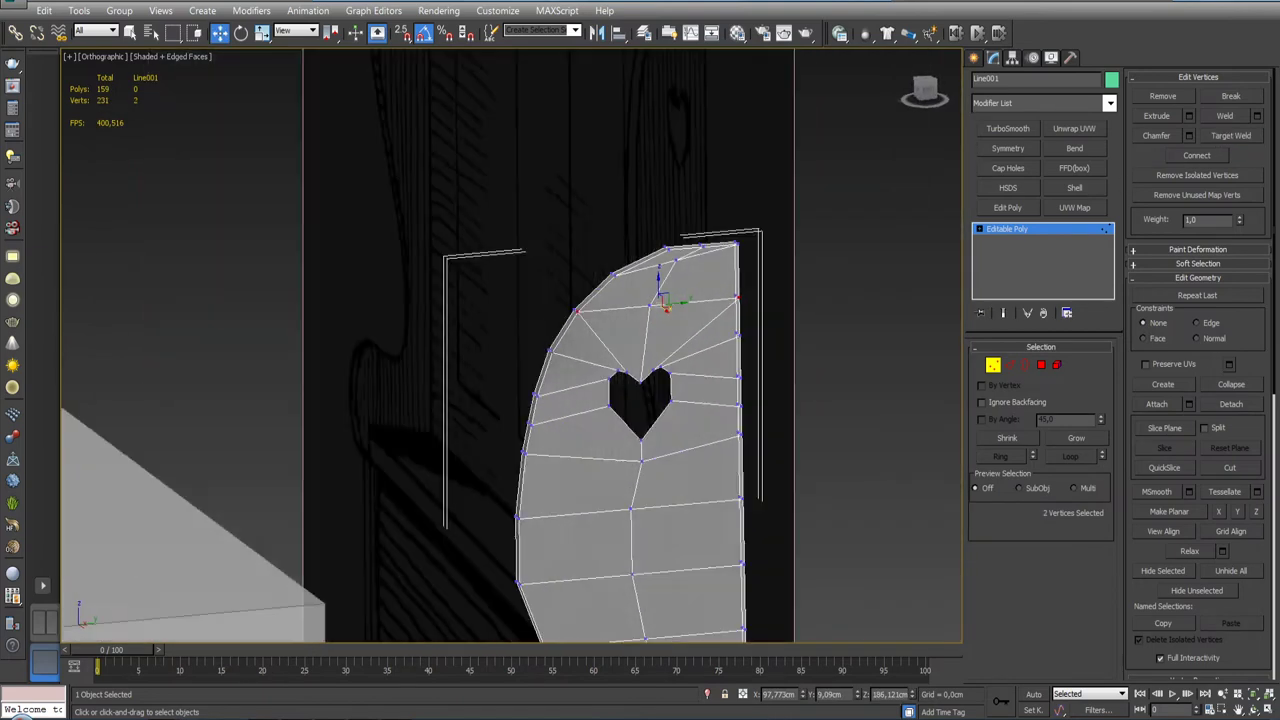
scroll(658, 402, up, 5)
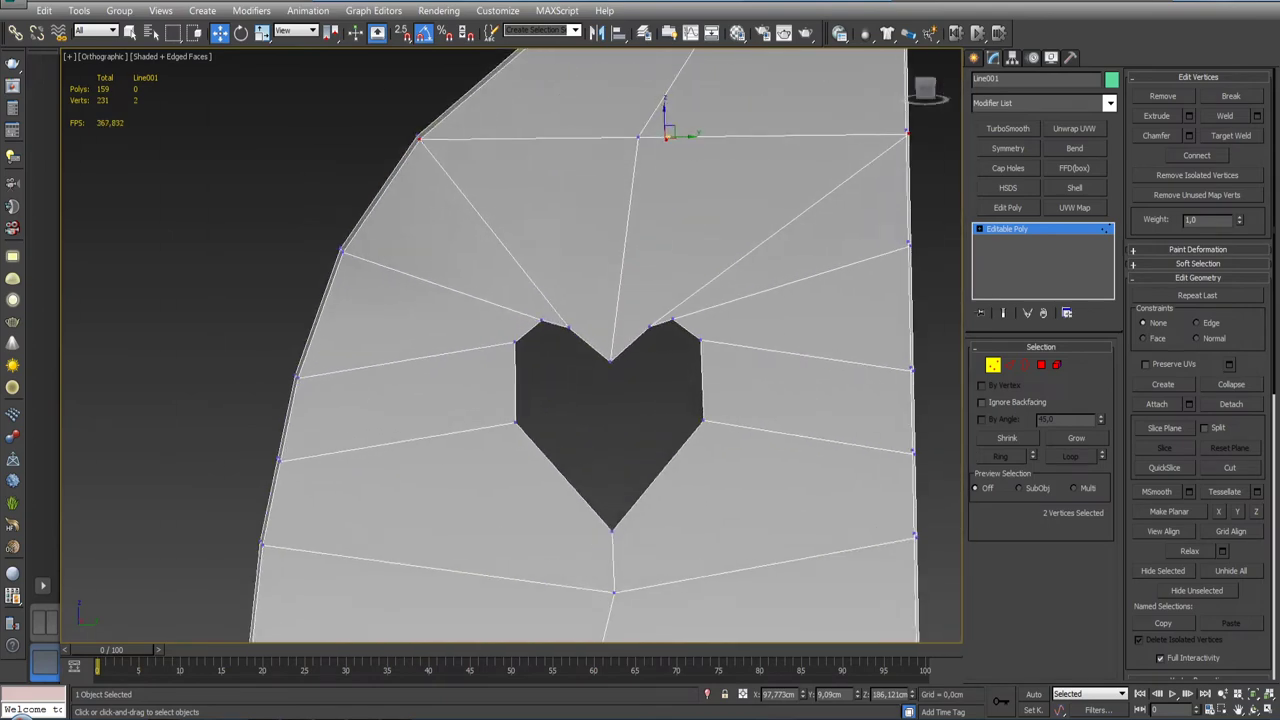
scroll(657, 347, down, 2)
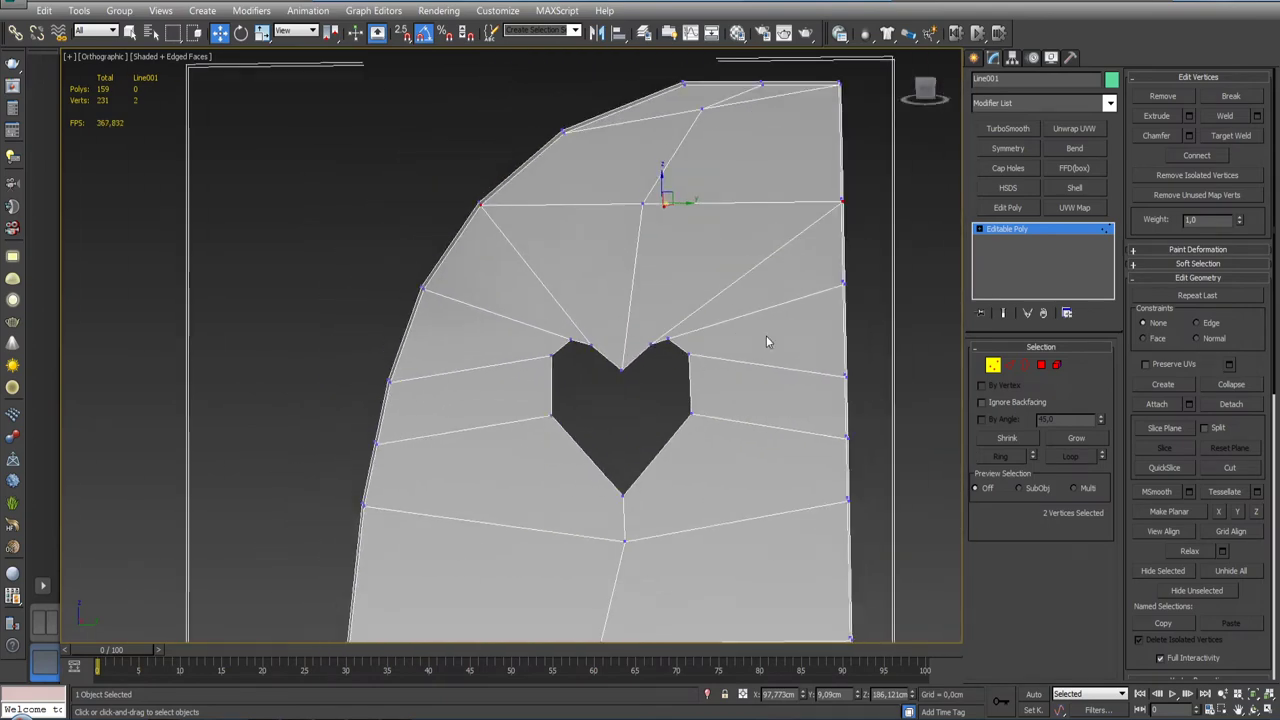
alt+middle_drag(579, 385, 593, 371)
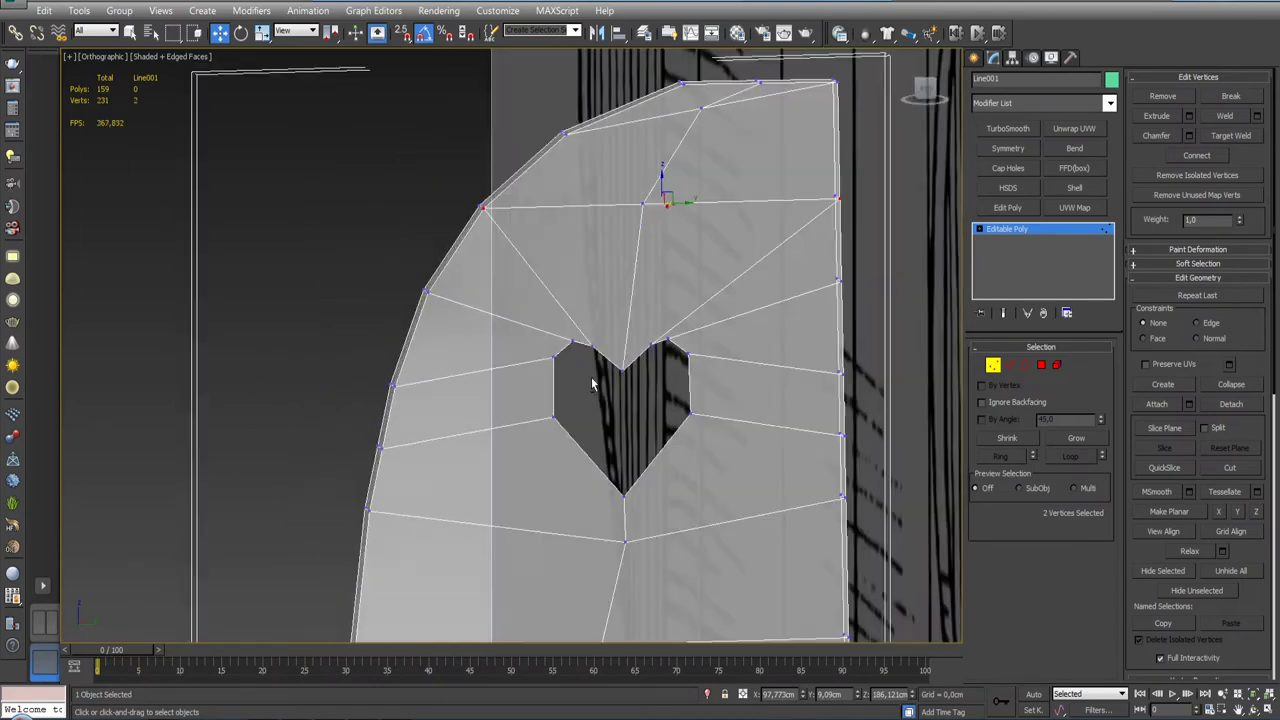
click(924, 89)
key(2)
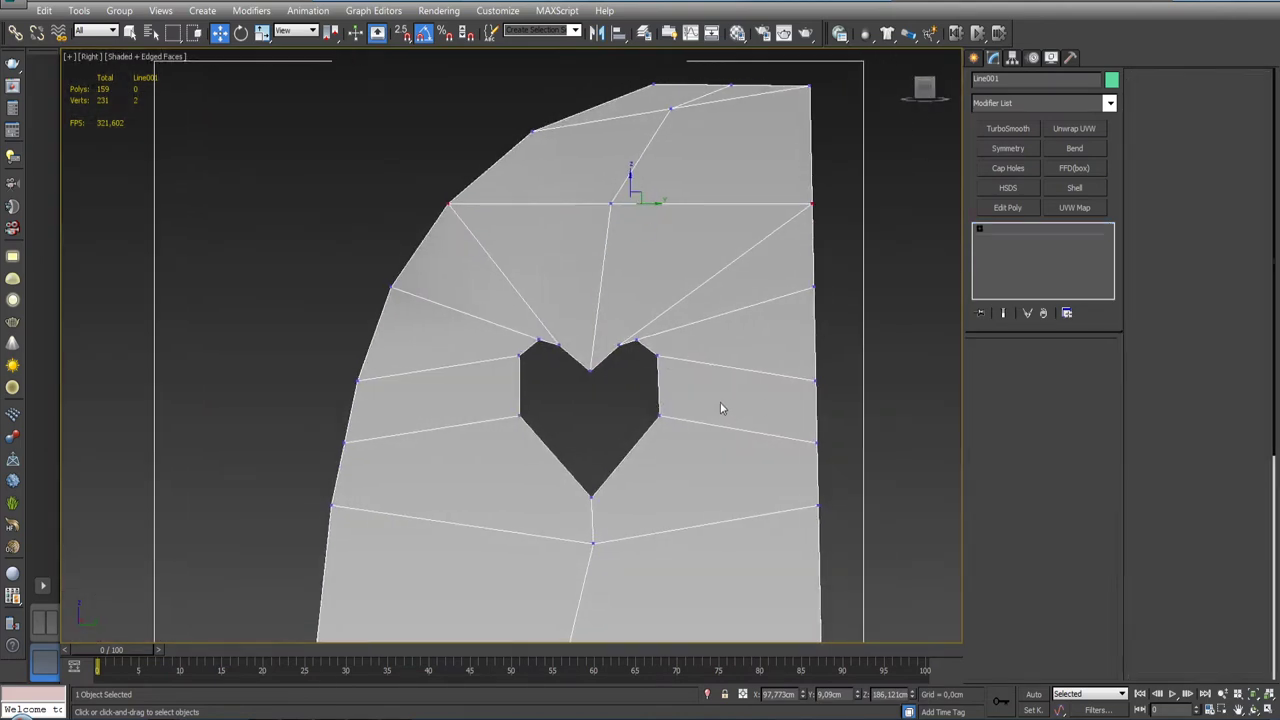
Step: Connect the left silhouette edge and heart's right side edge with a new horizontal edge loop
click(391, 402)
ctrl+click(657, 388)
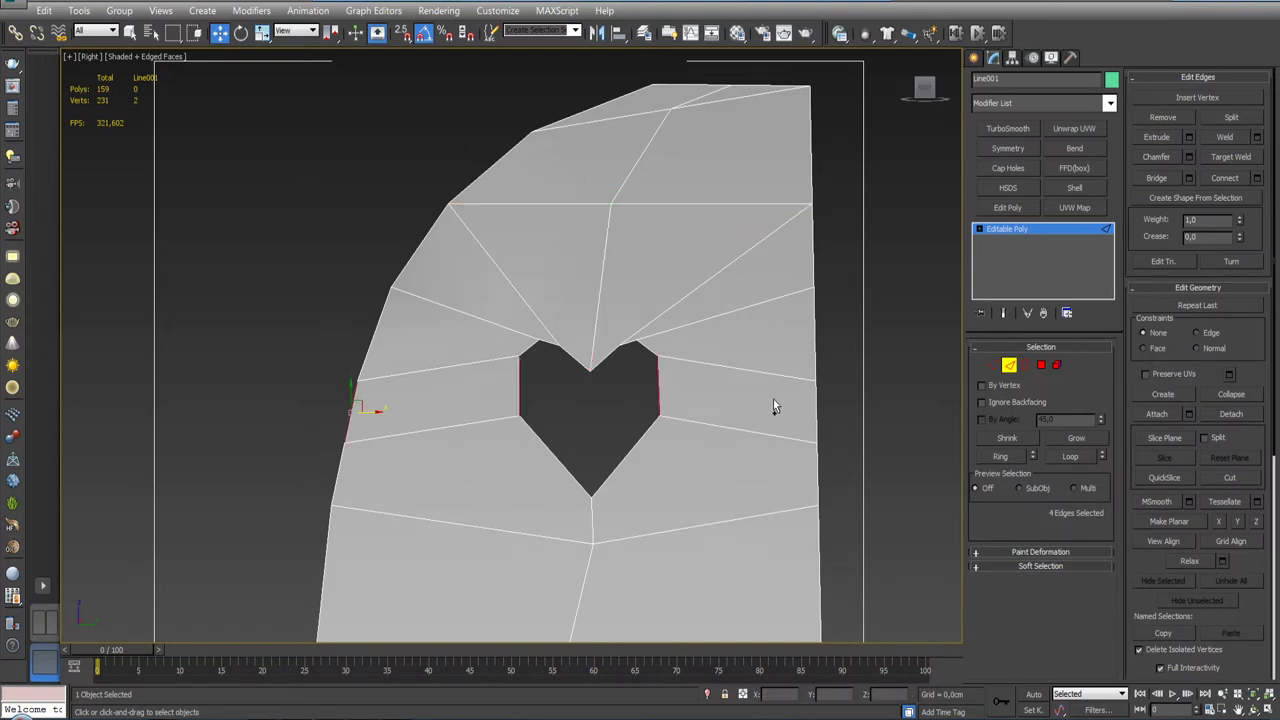
click(1257, 178)
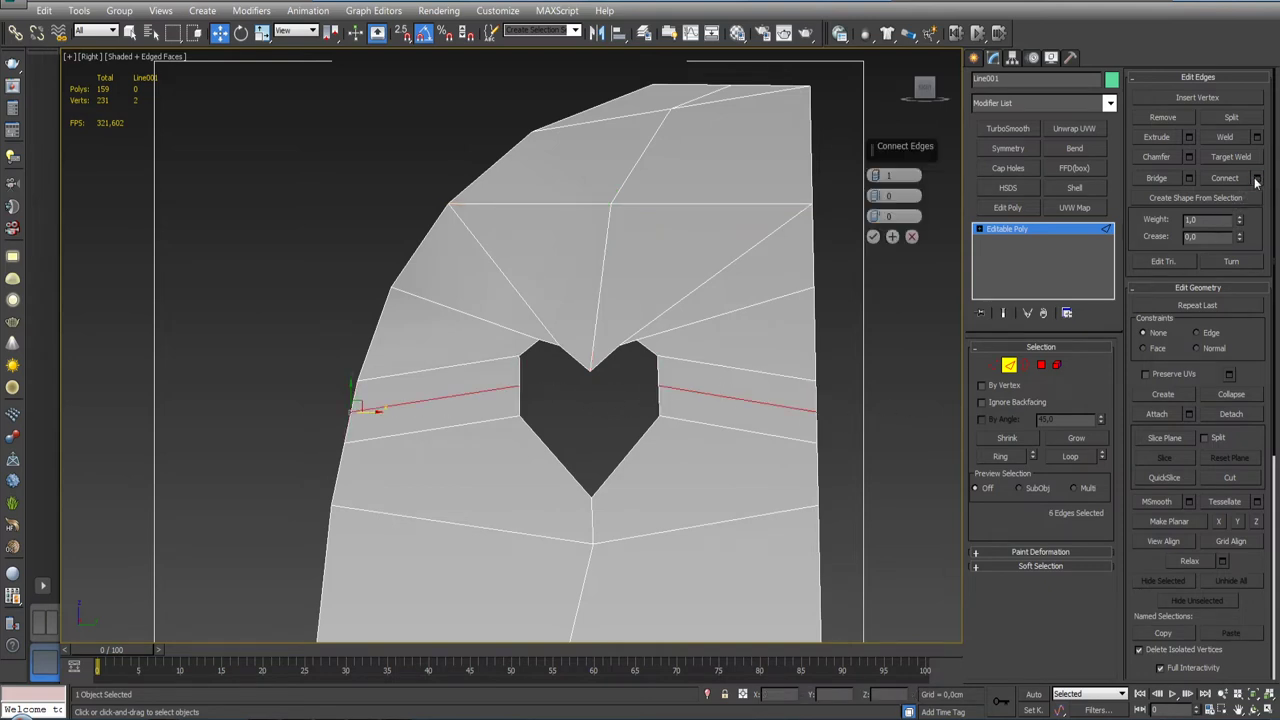
click(873, 236)
Step: Scale the heart's two side vertices outward to widen its middle
click(993, 365)
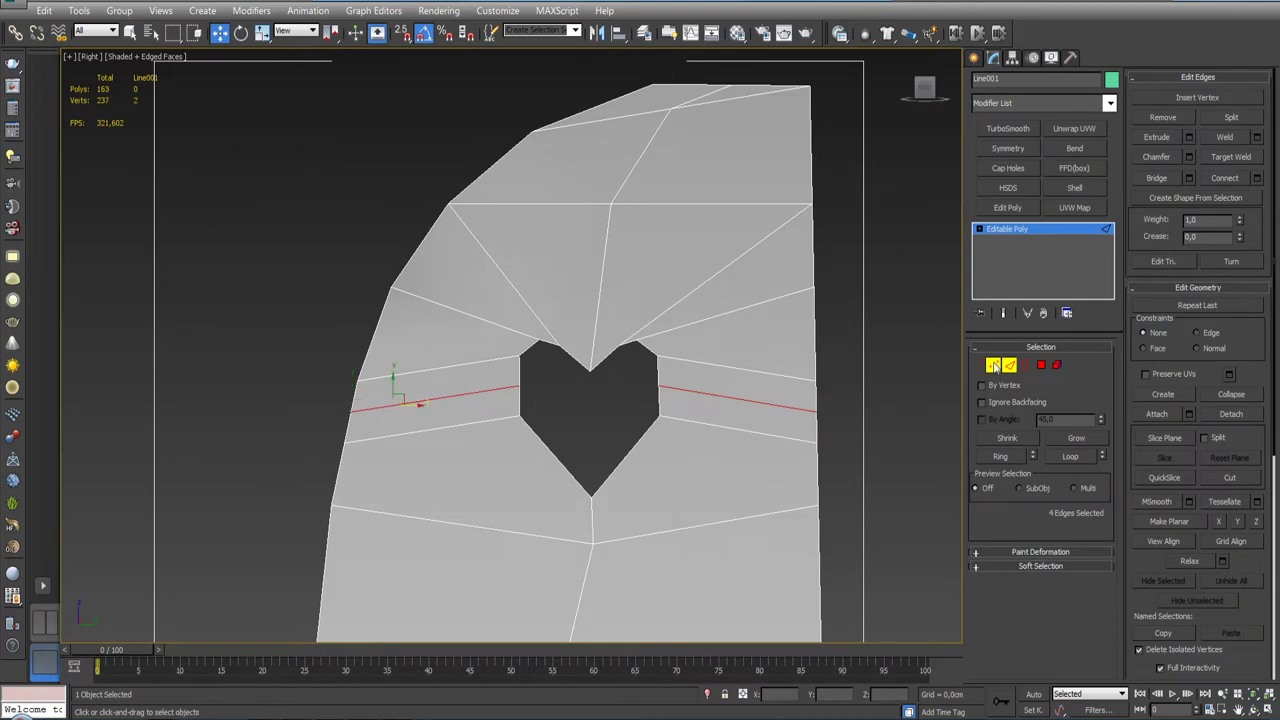
click(517, 386)
ctrl+click(655, 385)
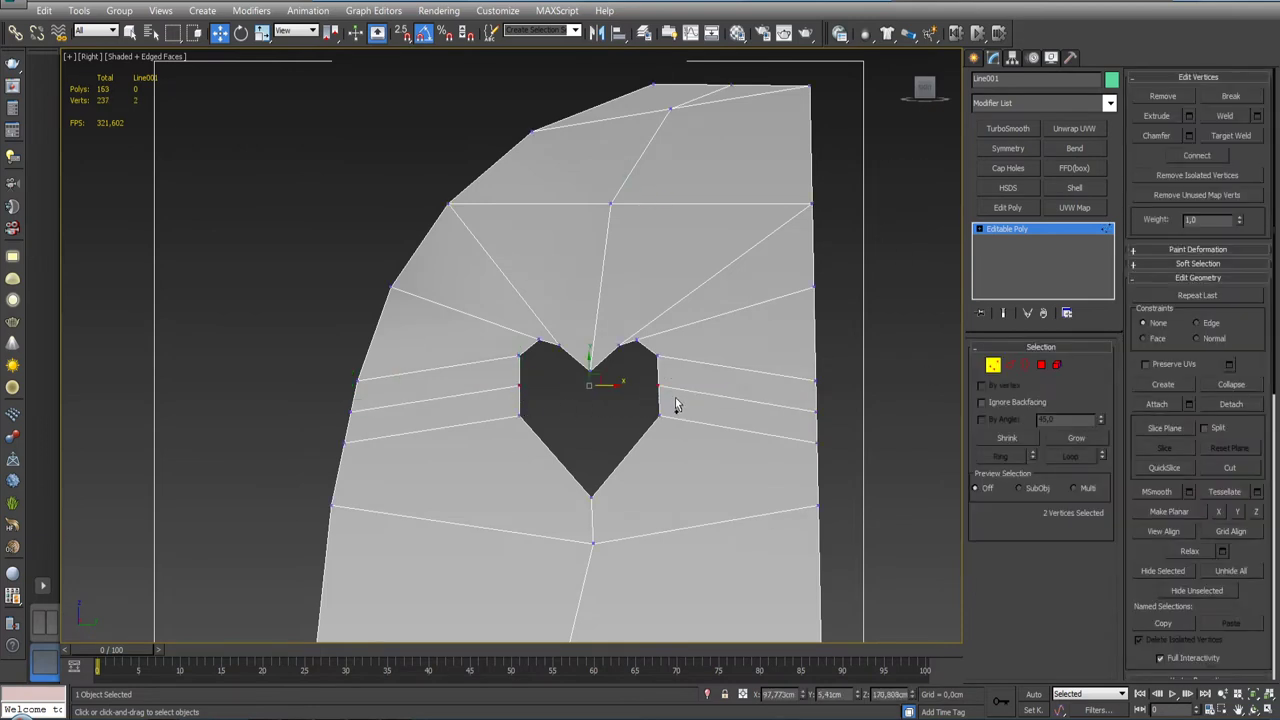
key(r)
drag(620, 382, 621, 385)
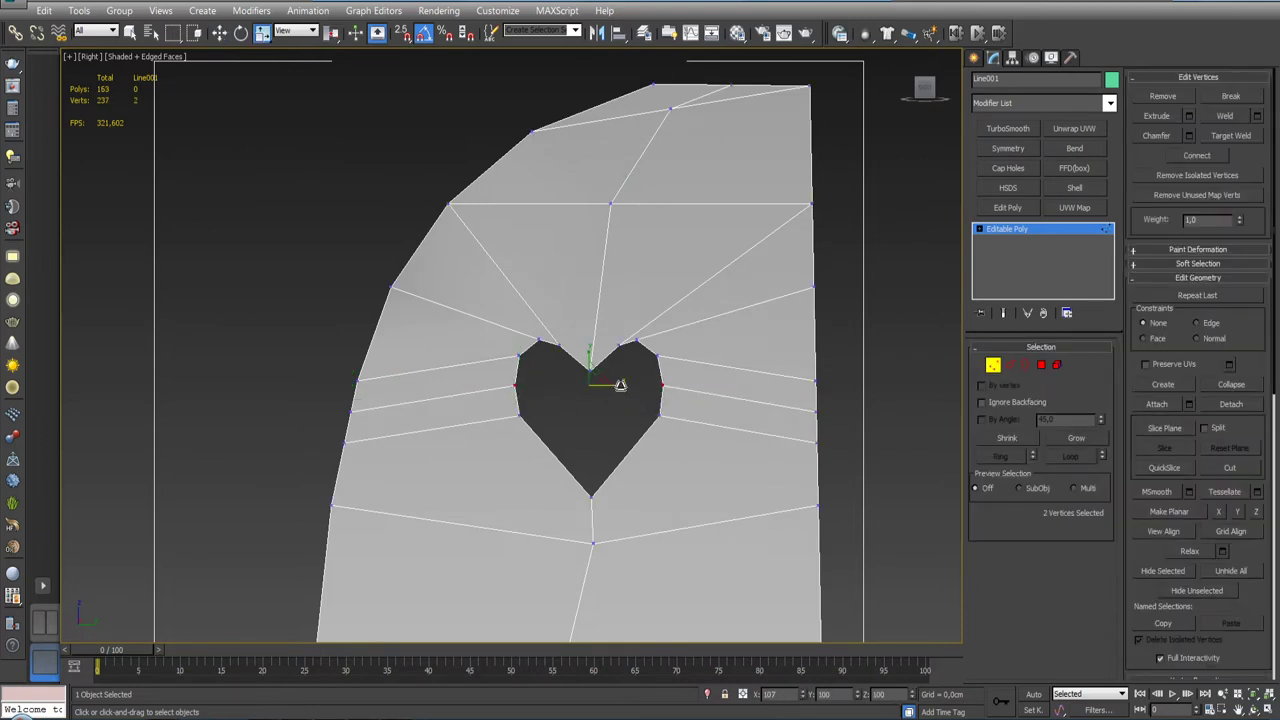
scroll(620, 382, down, 3)
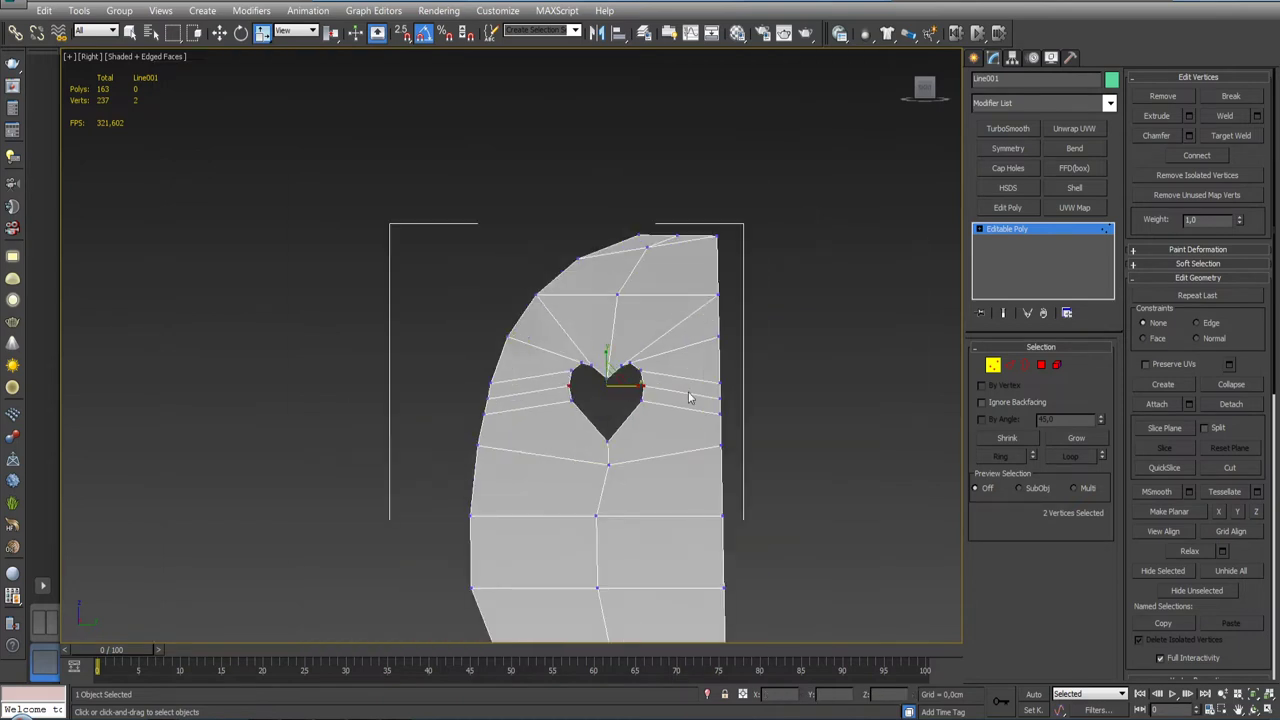
Step: Exit vertex editing, deselect the side panel and zoom around to inspect it
click(993, 369)
click(825, 374)
scroll(802, 353, down, 1)
scroll(740, 360, down, 3)
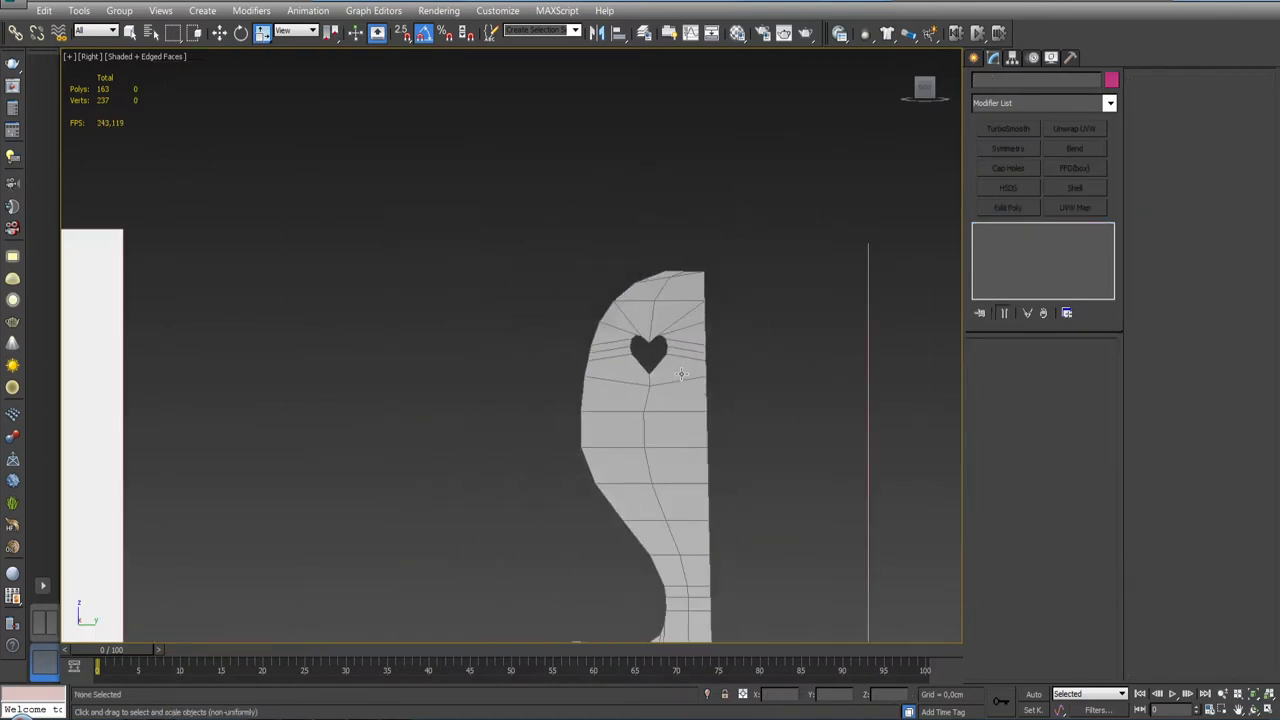
scroll(681, 374, down, 2)
scroll(681, 374, up, 2)
scroll(712, 395, up, 3)
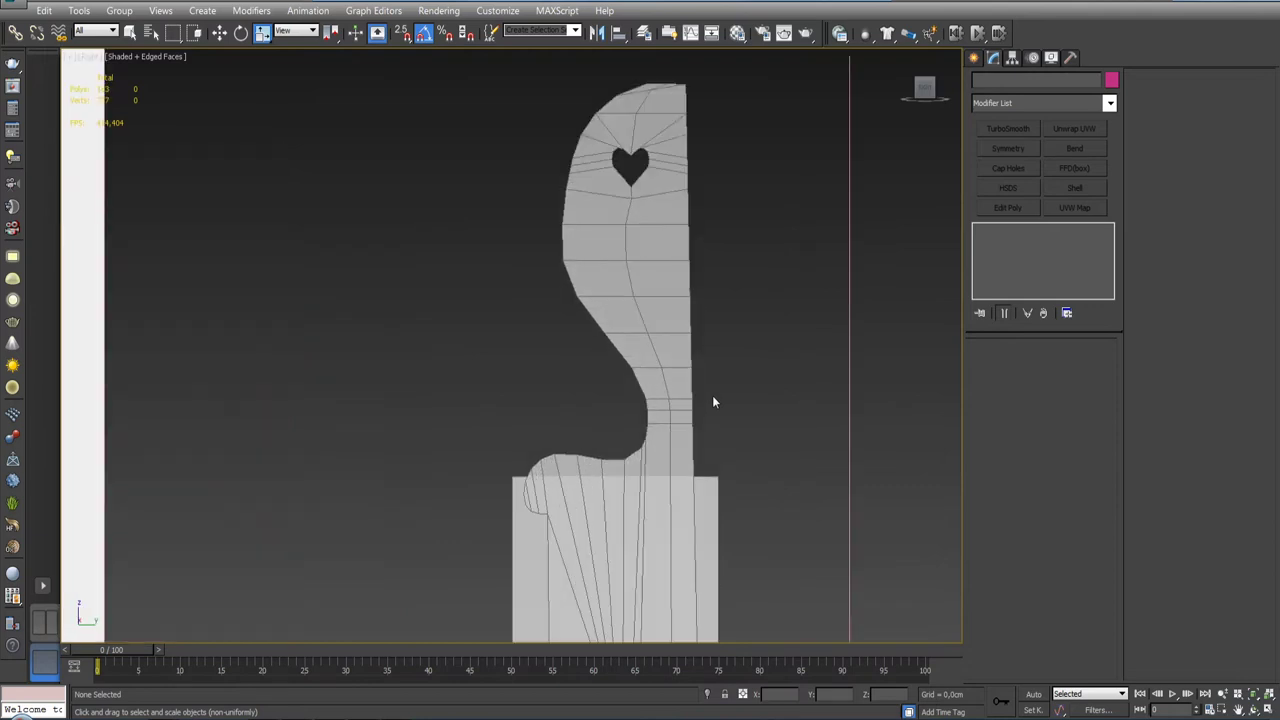
scroll(712, 395, down, 3)
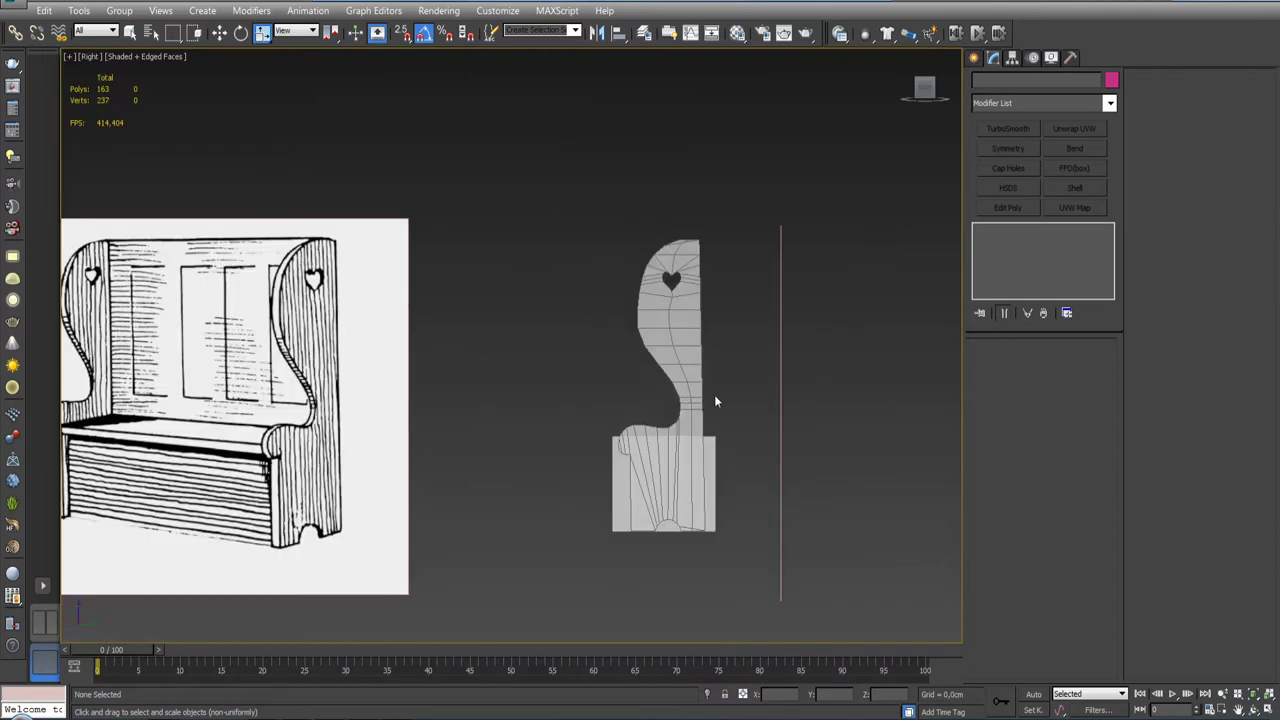
scroll(714, 398, up, 2)
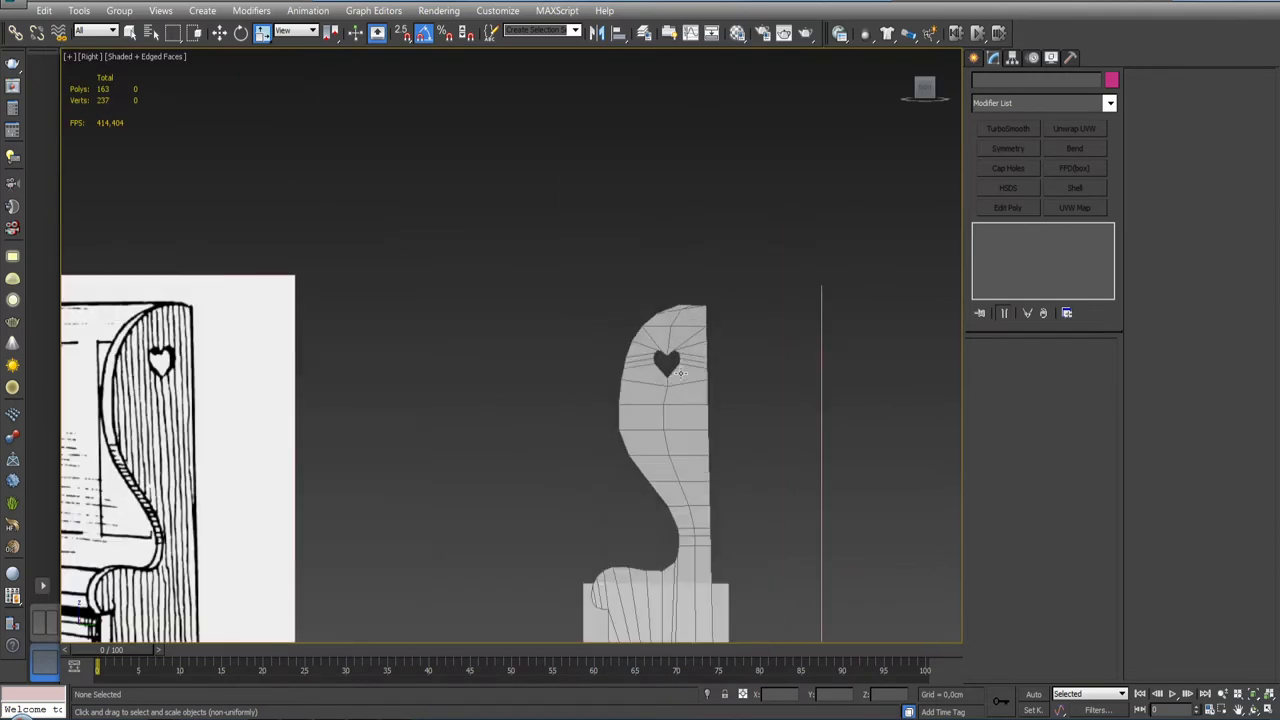
scroll(646, 368, up, 3)
scroll(575, 385, up, 2)
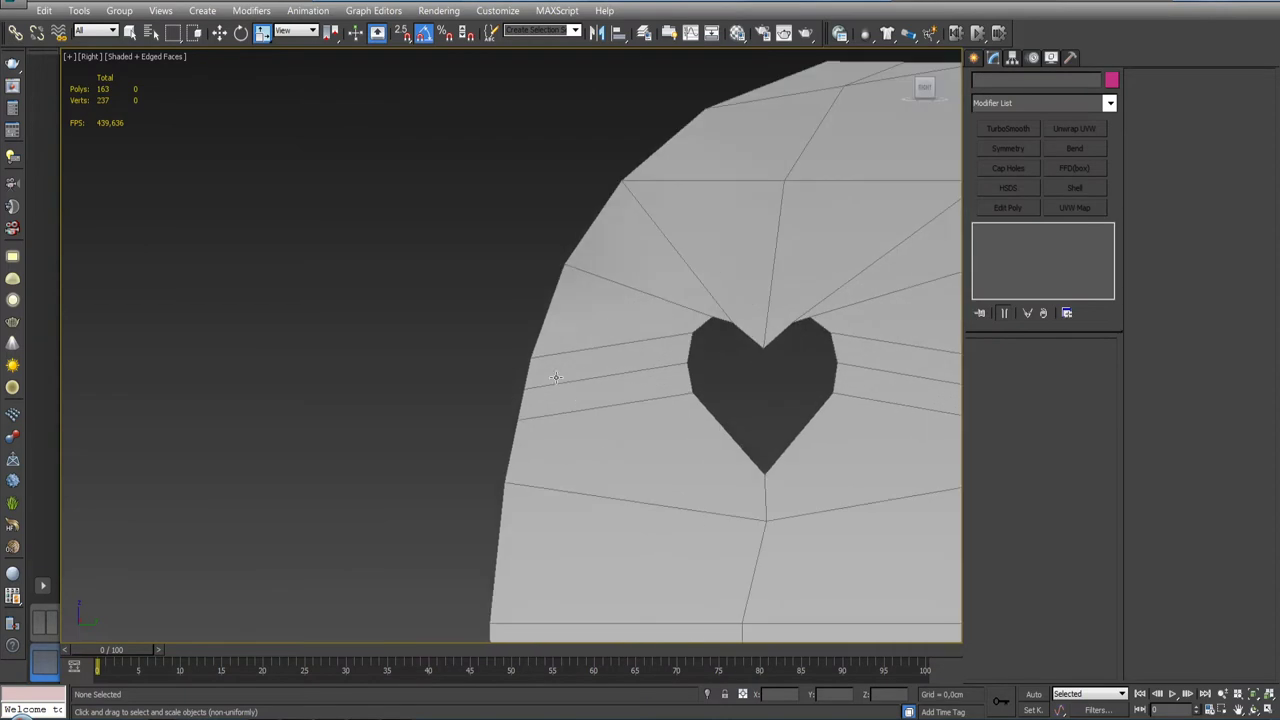
Step: Select two edge vertices on the panel and slide them up toward the top corner
click(692, 312)
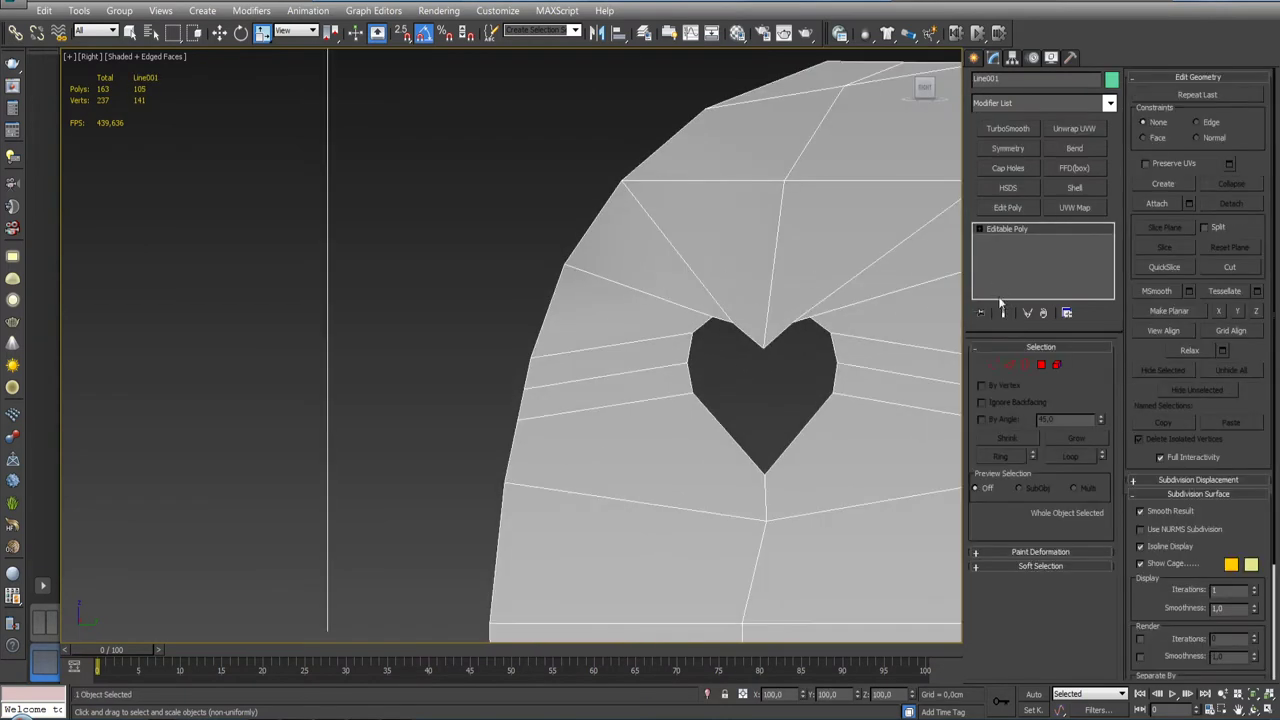
click(993, 366)
mouse_move(500, 350)
mouse_down()
mouse_move(555, 358)
mouse_move(542, 420)
mouse_up()
key(q)
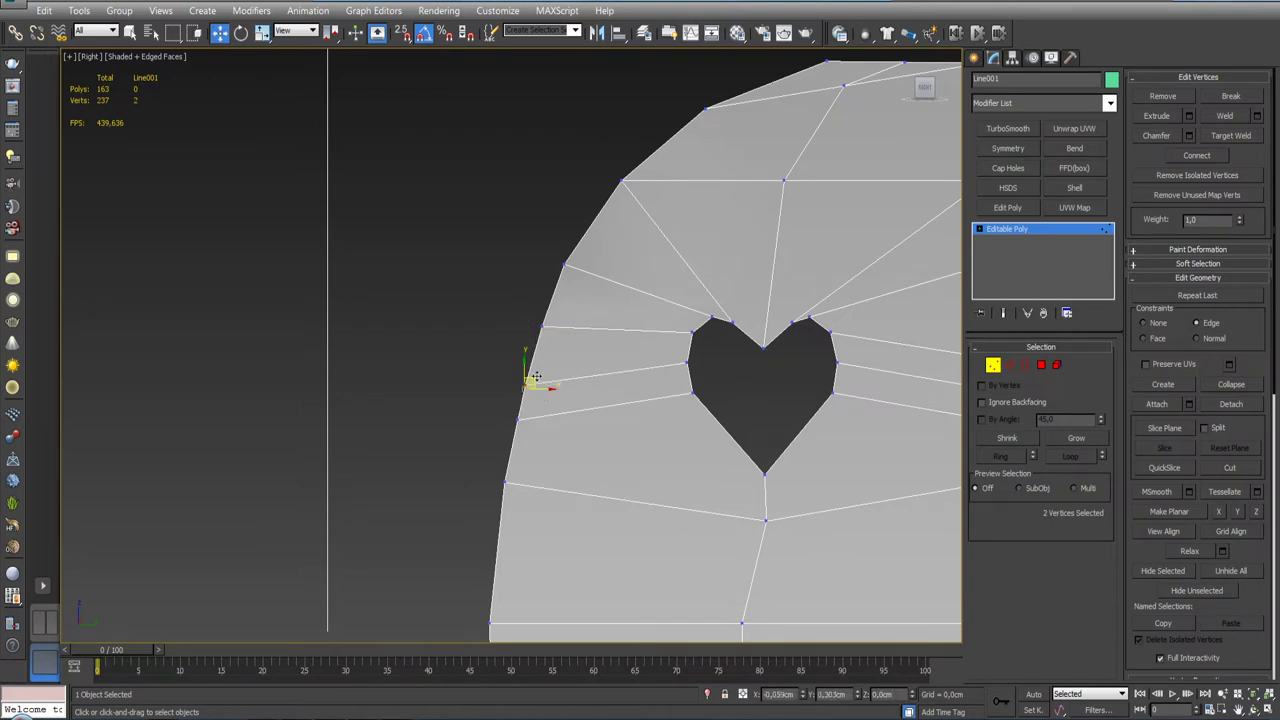
scroll(649, 412, down, 5)
key(z)
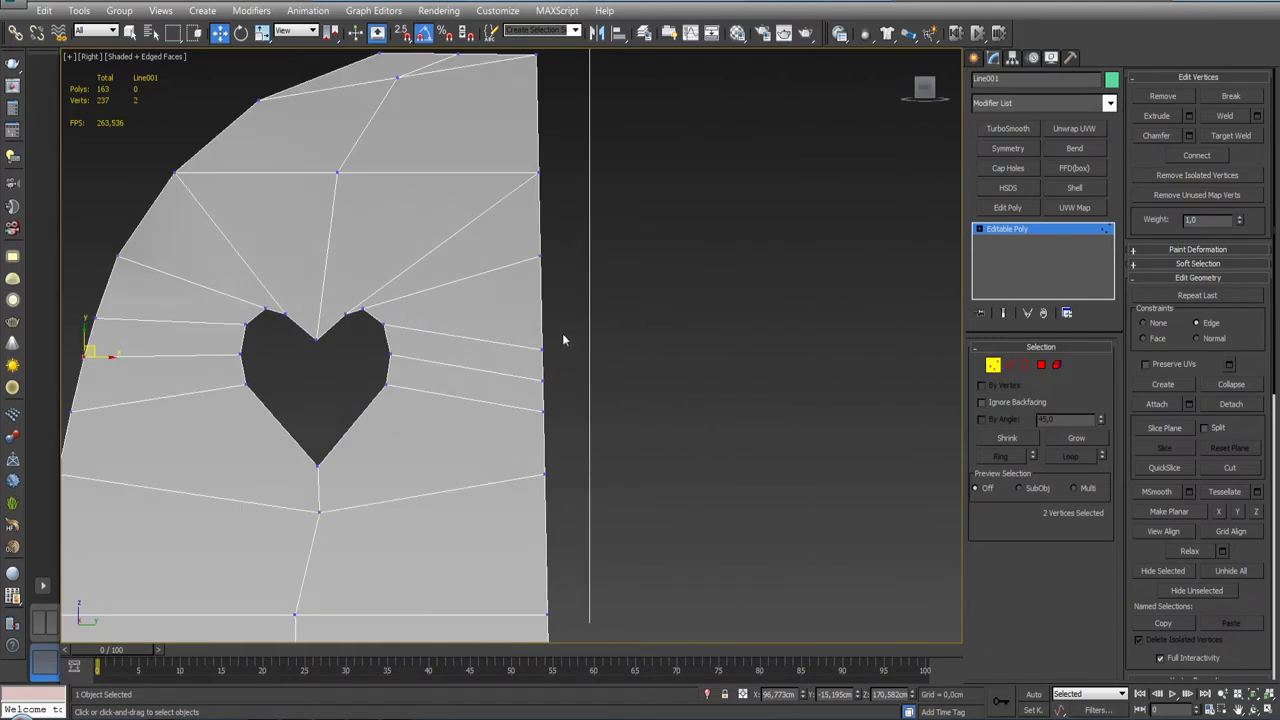
mouse_move(555, 343)
mouse_down()
mouse_move(538, 405)
mouse_move(553, 338)
mouse_up()
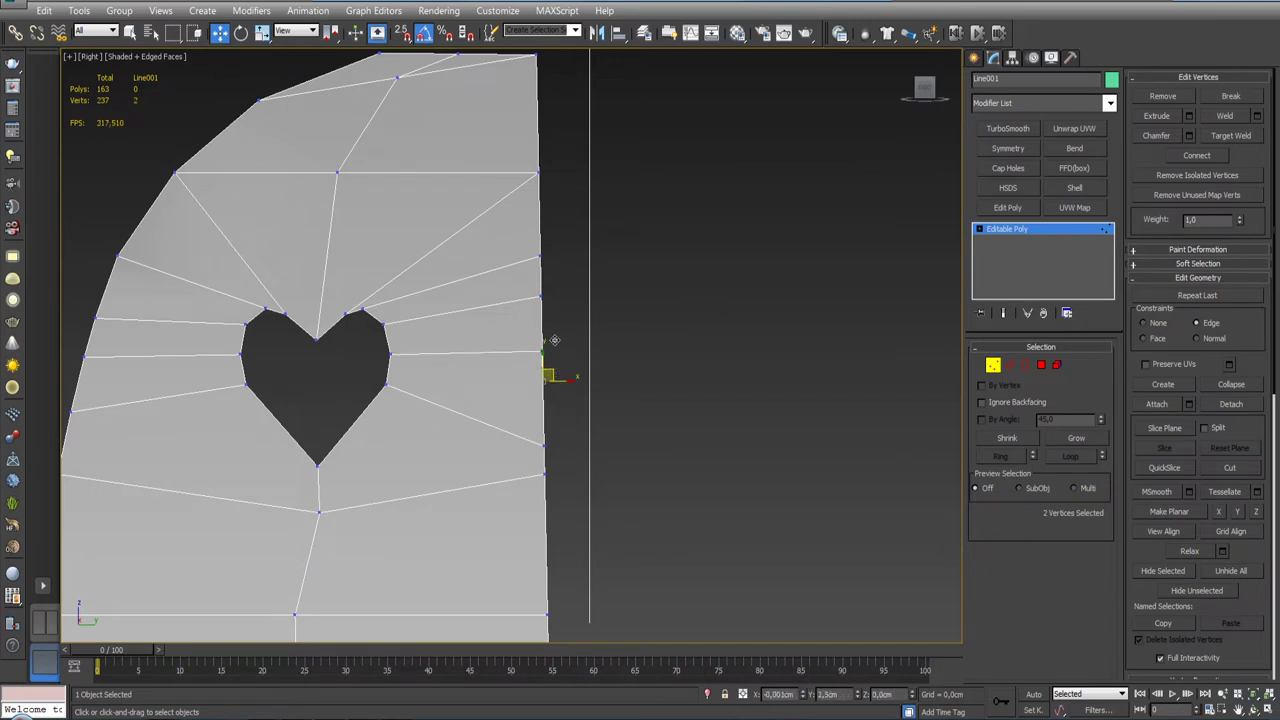
middle_drag(553, 319, 621, 368)
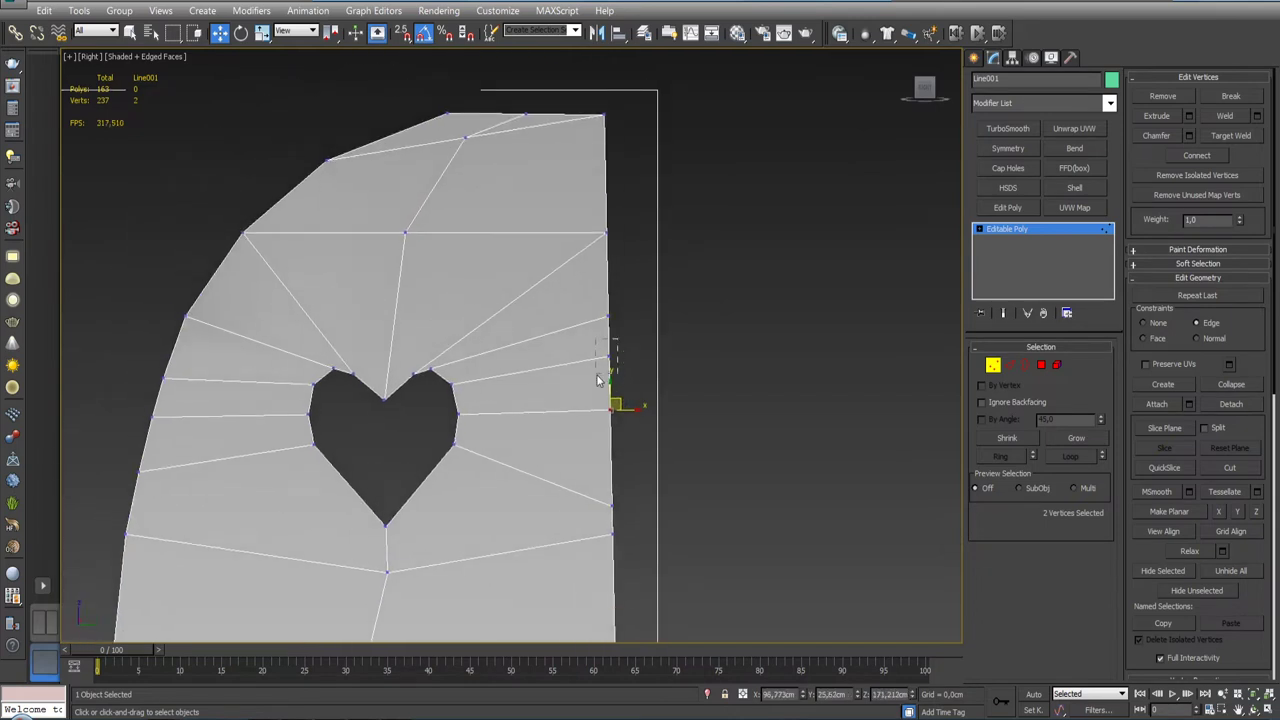
mouse_move(597, 380)
mouse_down()
mouse_move(625, 338)
mouse_move(595, 262)
mouse_up()
Step: Target Weld the stray right-edge vertex onto the panel's top corner vertex
click(1230, 135)
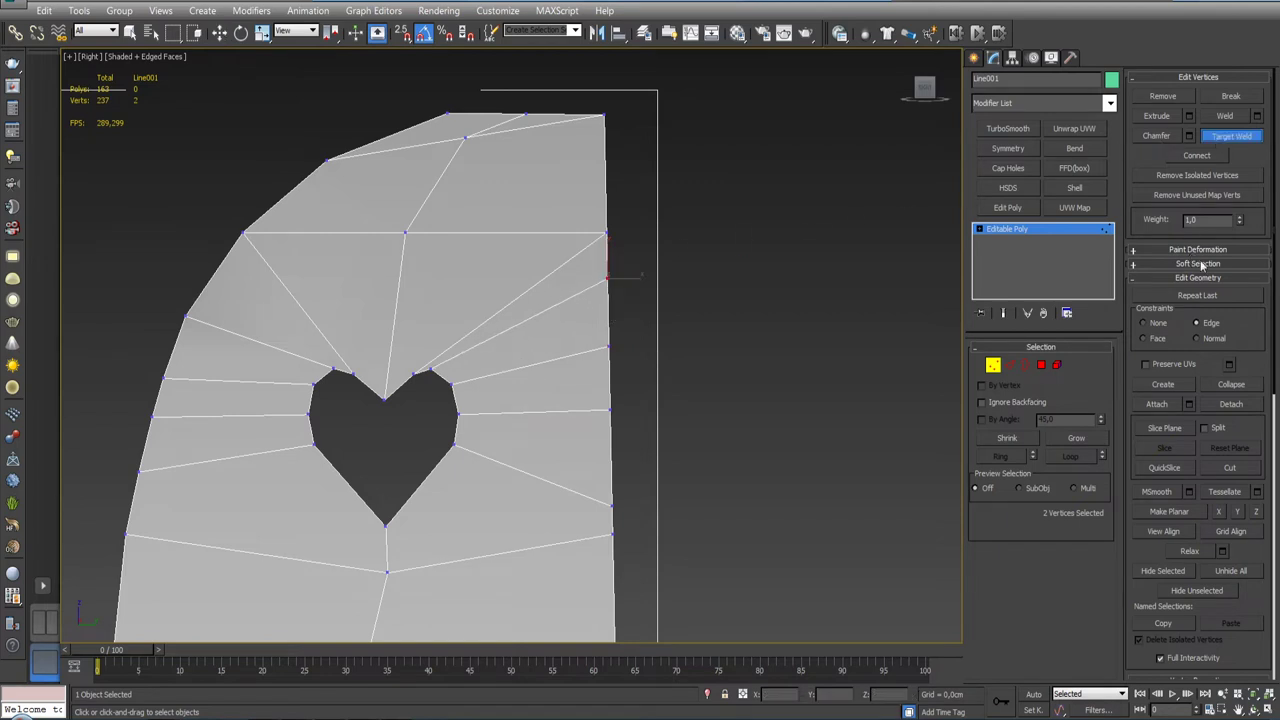
scroll(651, 380, up, 3)
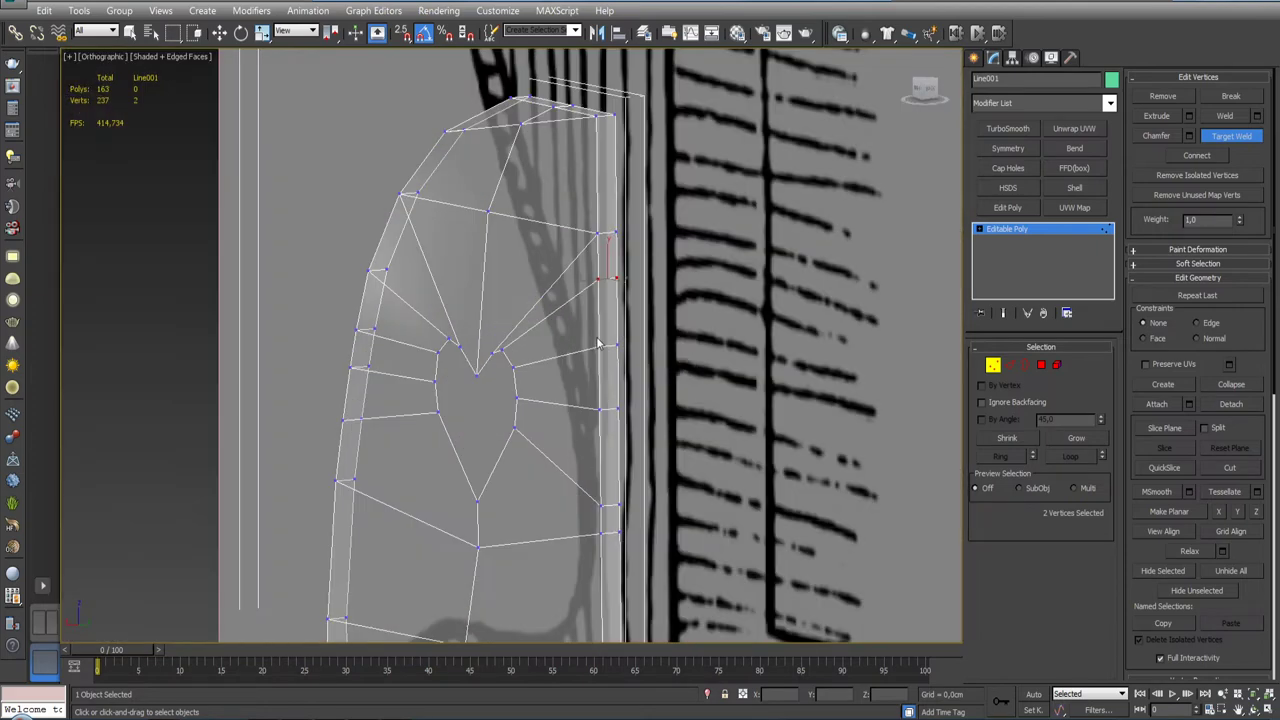
scroll(638, 293, up, 3)
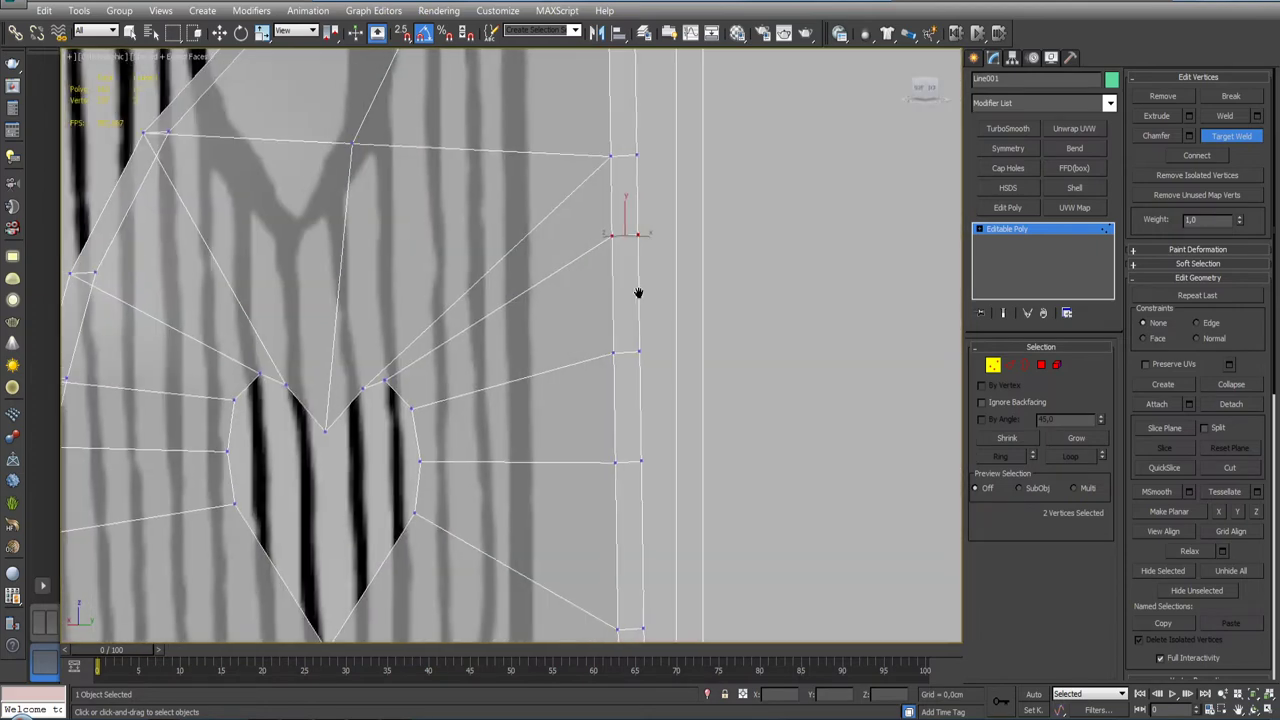
click(610, 156)
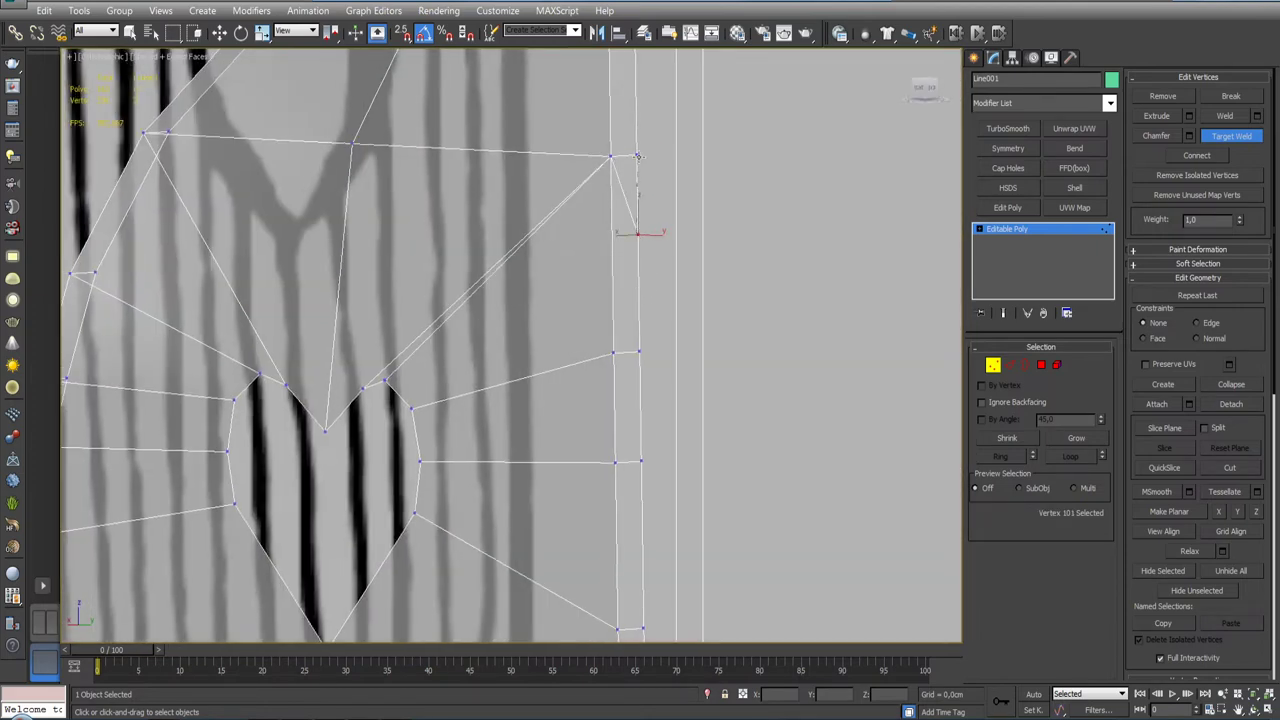
key(w)
scroll(636, 230, down, 2)
scroll(640, 234, down, 4)
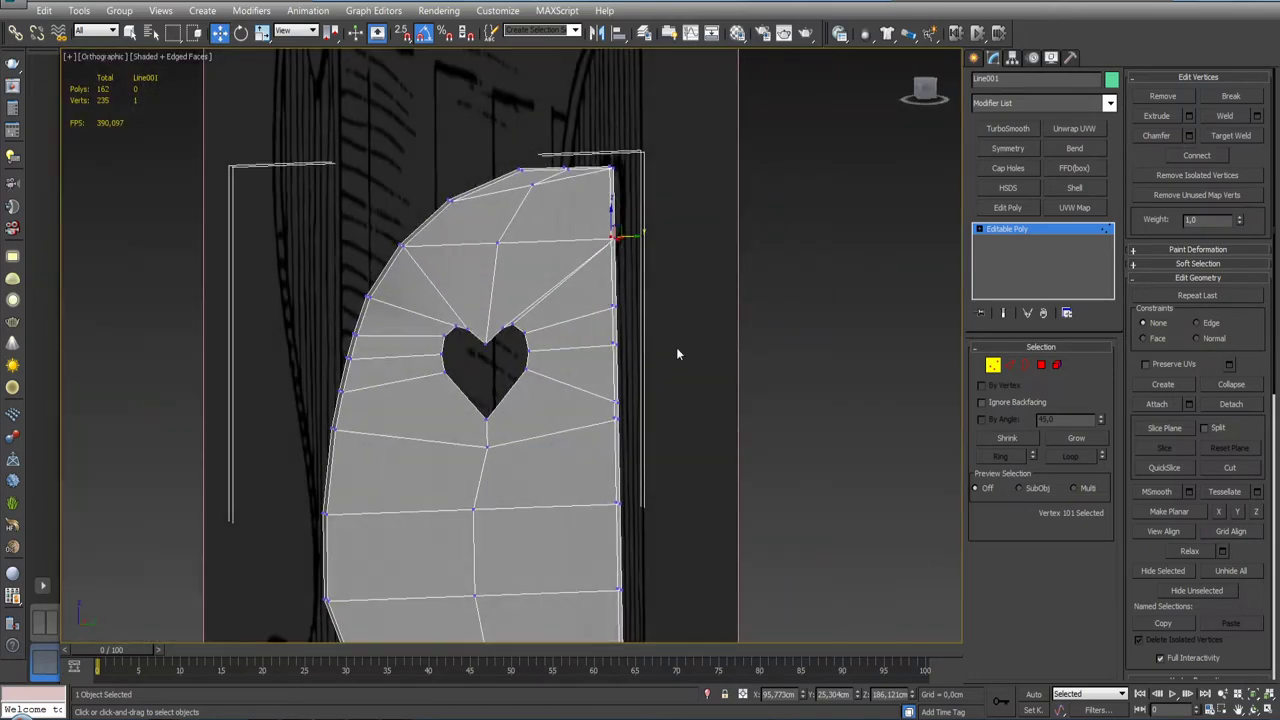
Step: Orbit and pan around the side panel and seat box to check the result
middle_drag(677, 354, 706, 368)
scroll(480, 335, up, 1)
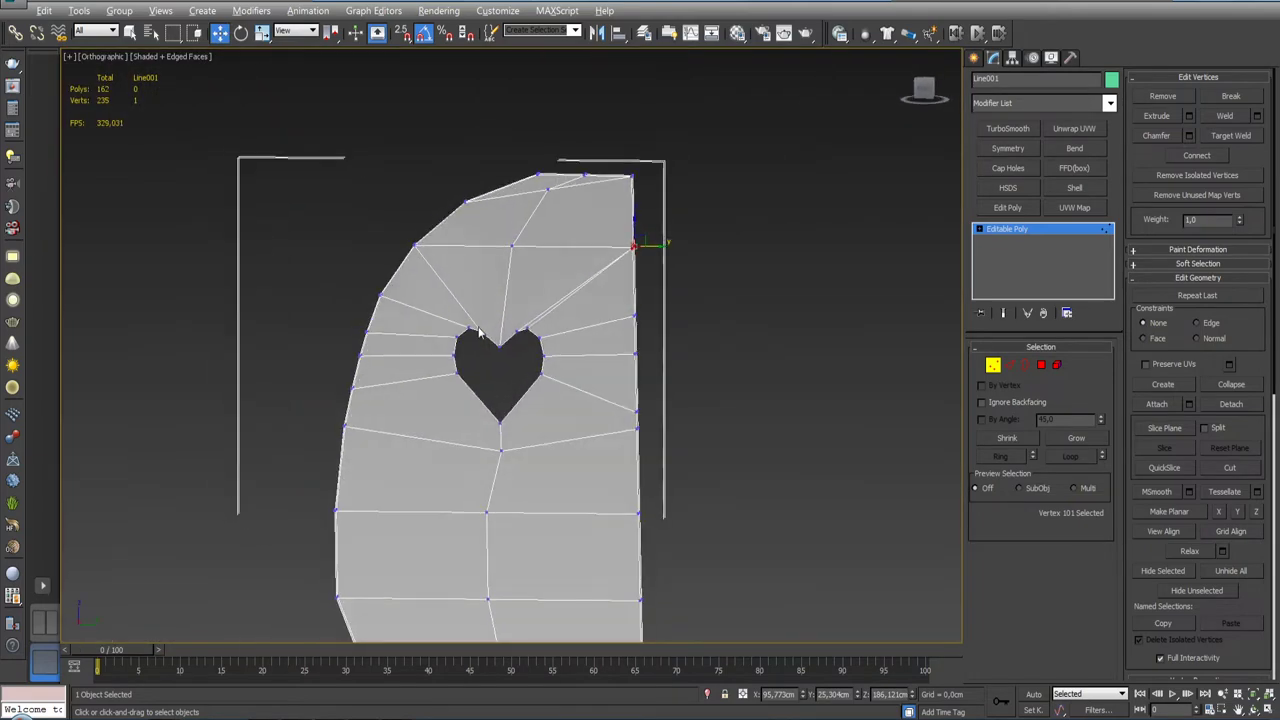
scroll(480, 335, up, 2)
alt+middle_drag(480, 335, 620, 345)
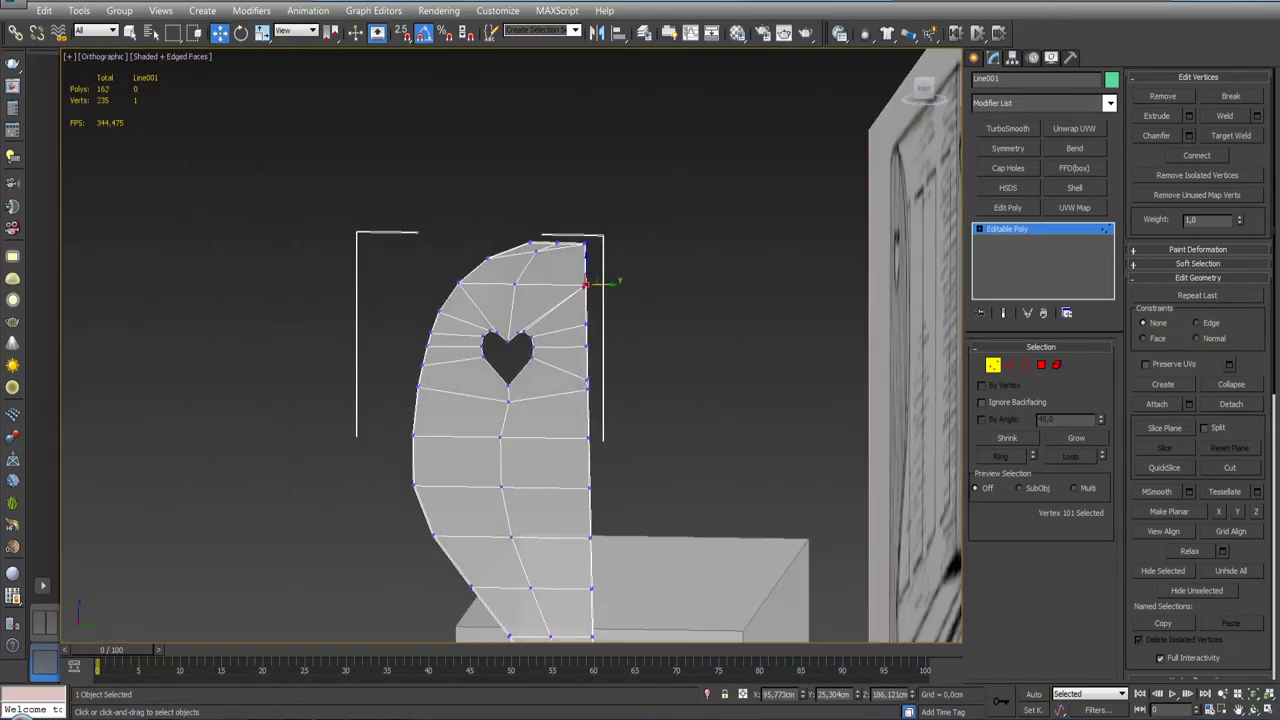
mouse_move(680, 377)
alt+middle_down()
mouse_move(700, 366)
mouse_move(640, 290)
alt+middle_up()
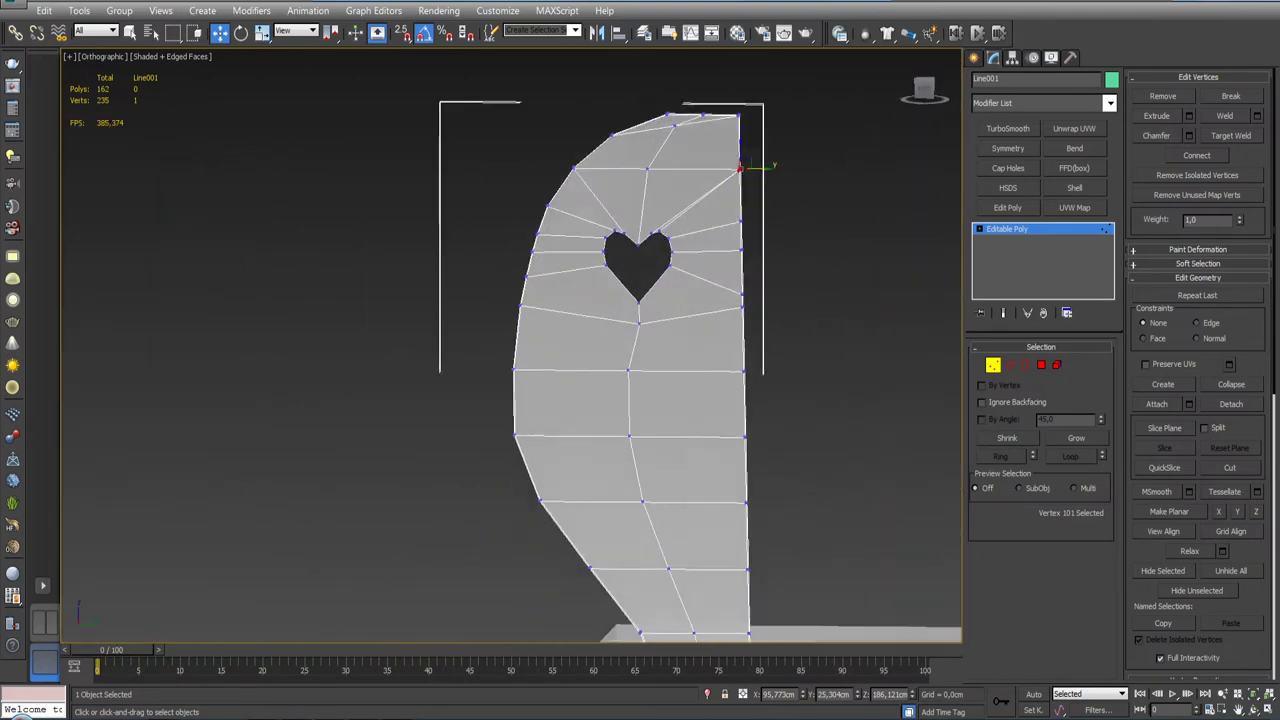
scroll(622, 284, up, 3)
scroll(674, 338, down, 1)
scroll(674, 338, down, 3)
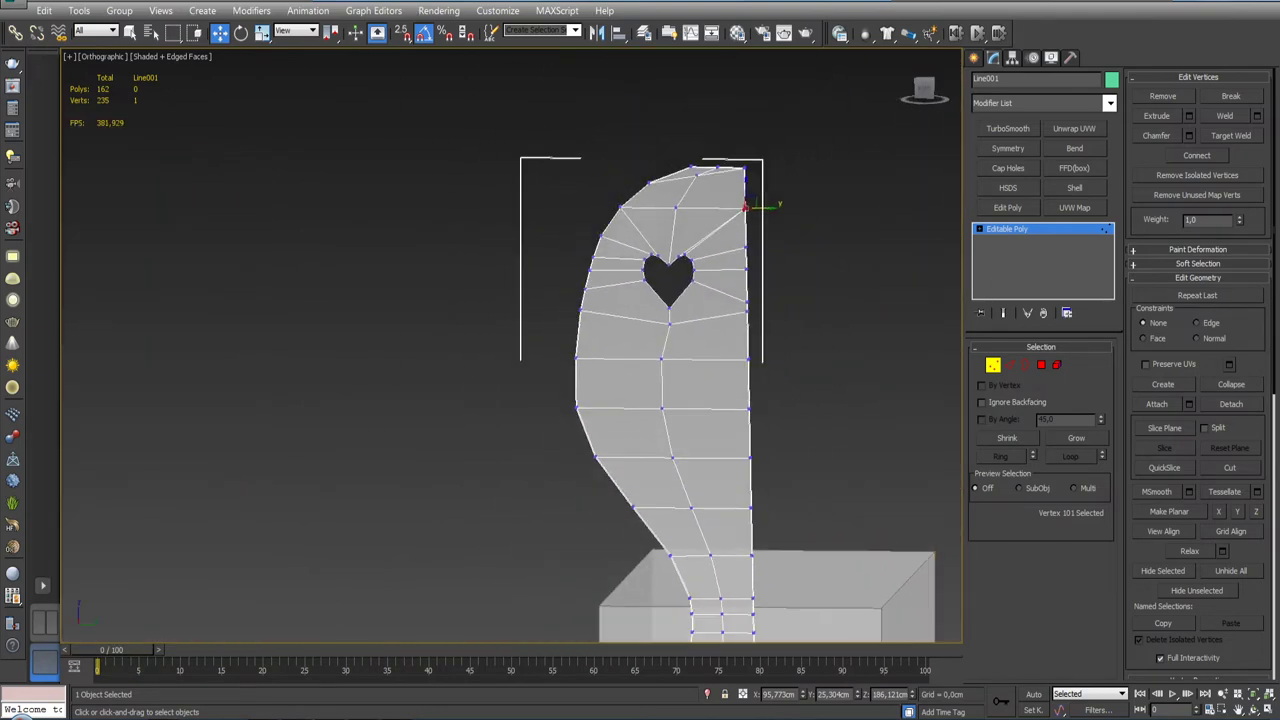
middle_drag(686, 398, 703, 317)
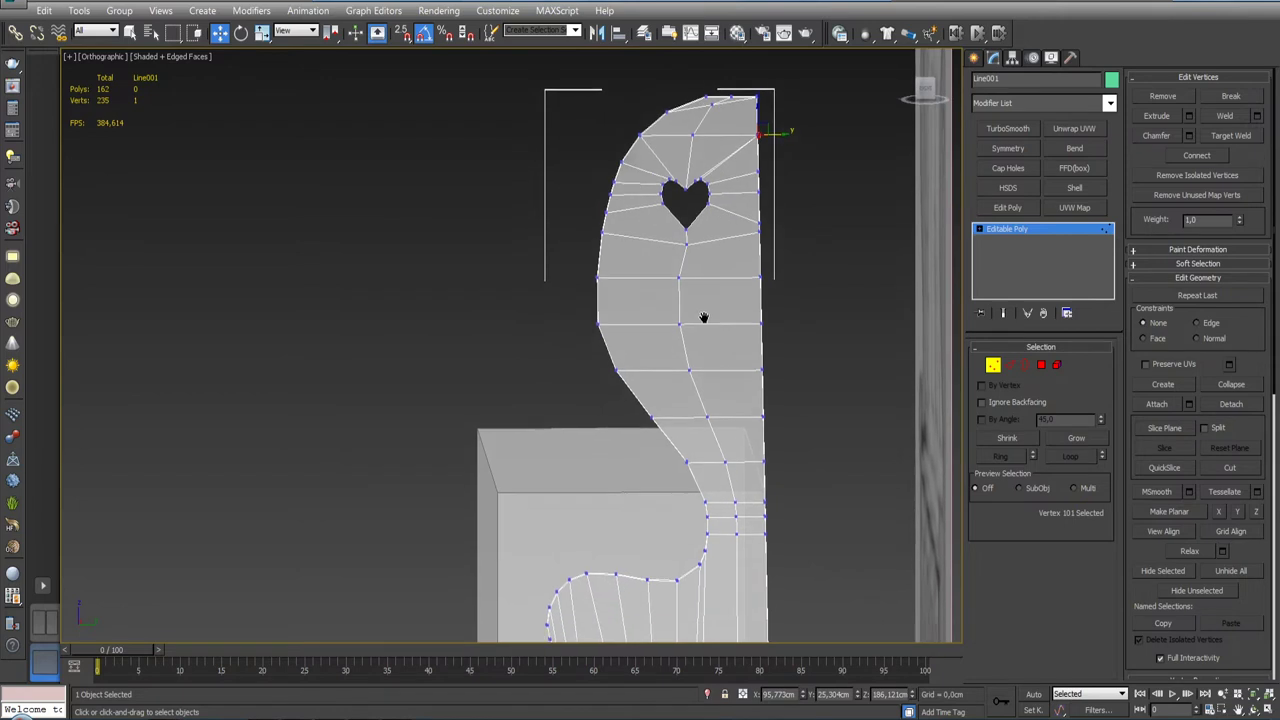
Step: Select the vertical edge loop below the heart's tip and remove it, leaving 152 polygons
click(1010, 366)
double_click(682, 263)
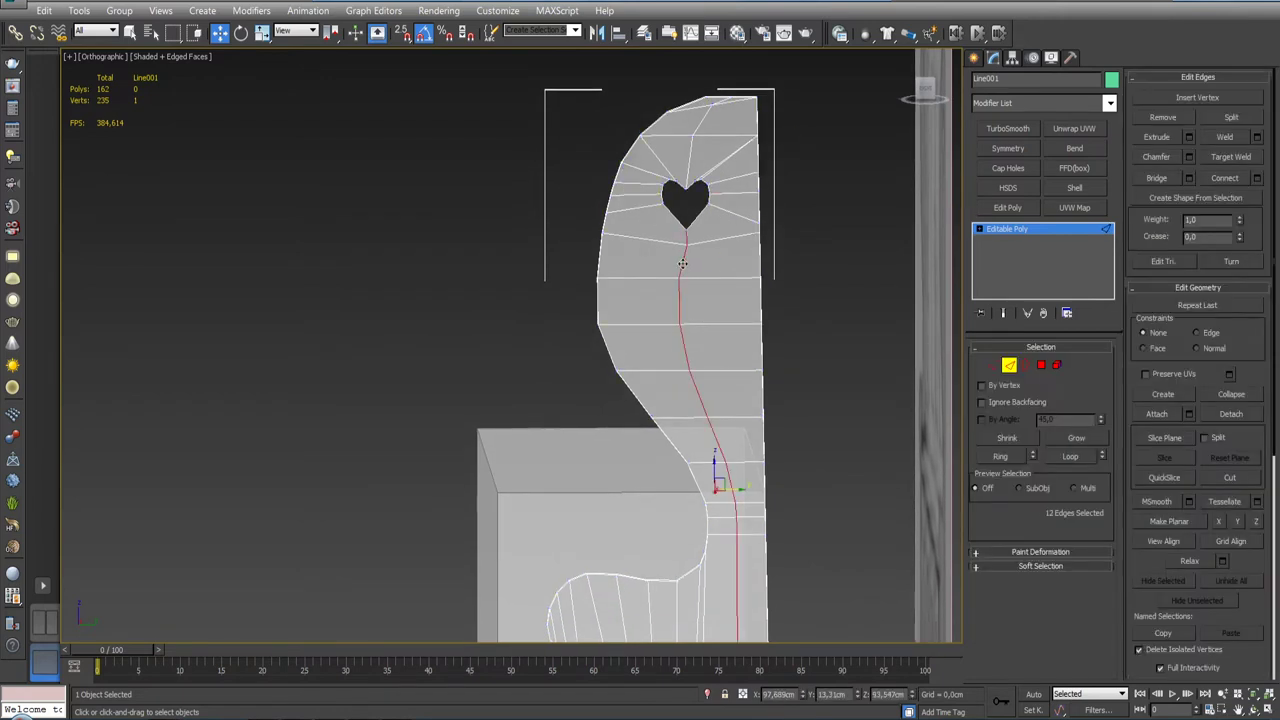
middle_drag(718, 344, 726, 367)
scroll(726, 367, up, 5)
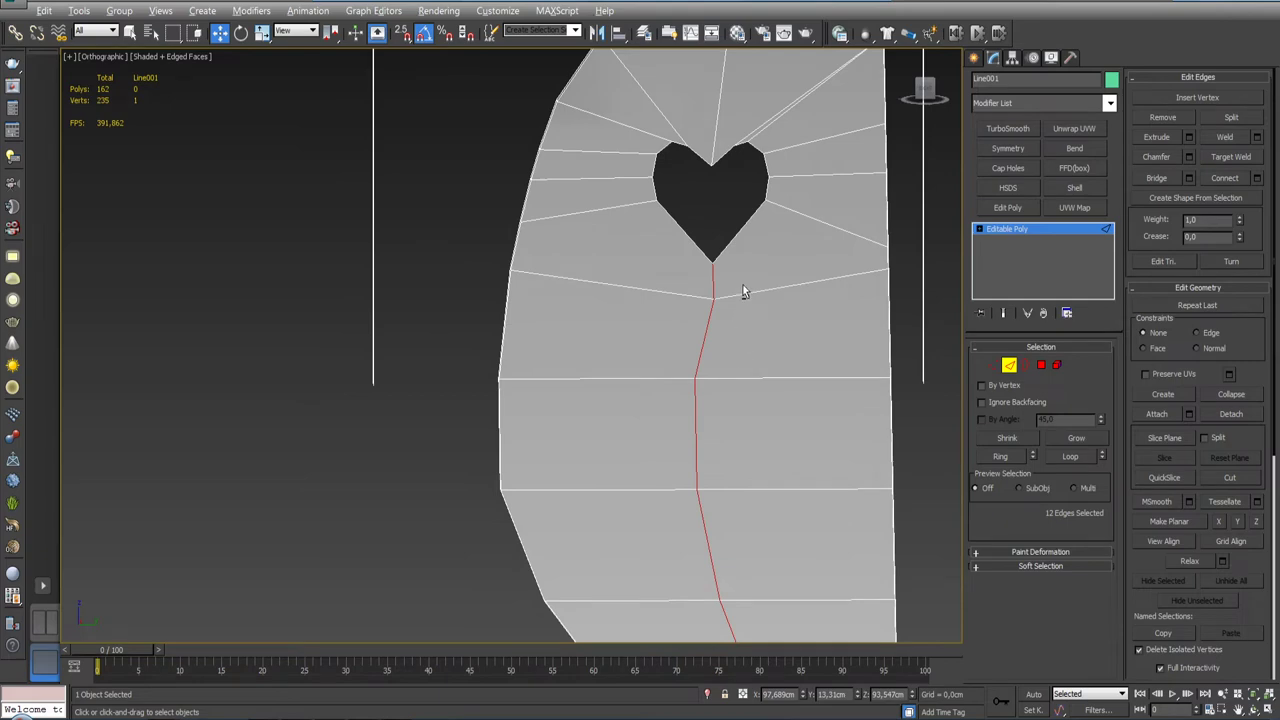
scroll(726, 351, down, 5)
alt+middle_drag(726, 351, 822, 287)
scroll(727, 358, up, 5)
ctrl+click(1150, 117)
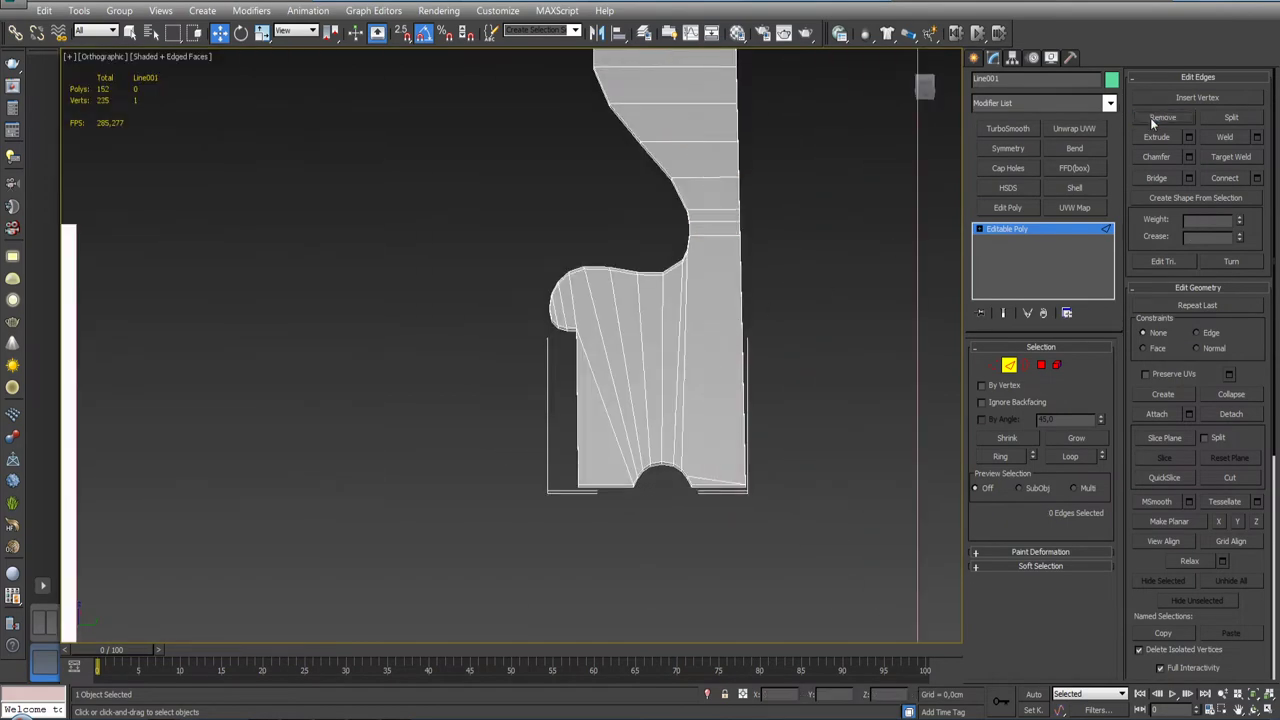
click(992, 364)
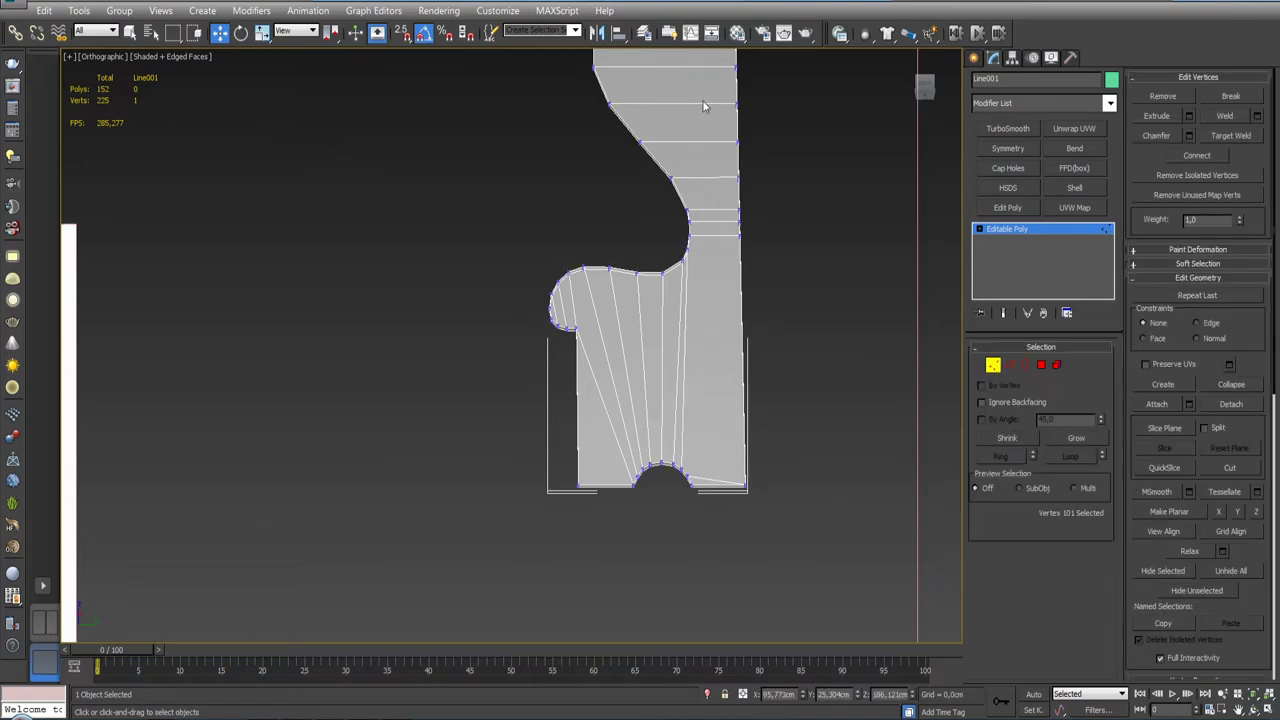
Step: Target Weld the stray vertex below the heart onto the left edge vertex
middle_drag(703, 106, 783, 491)
scroll(700, 369, up, 4)
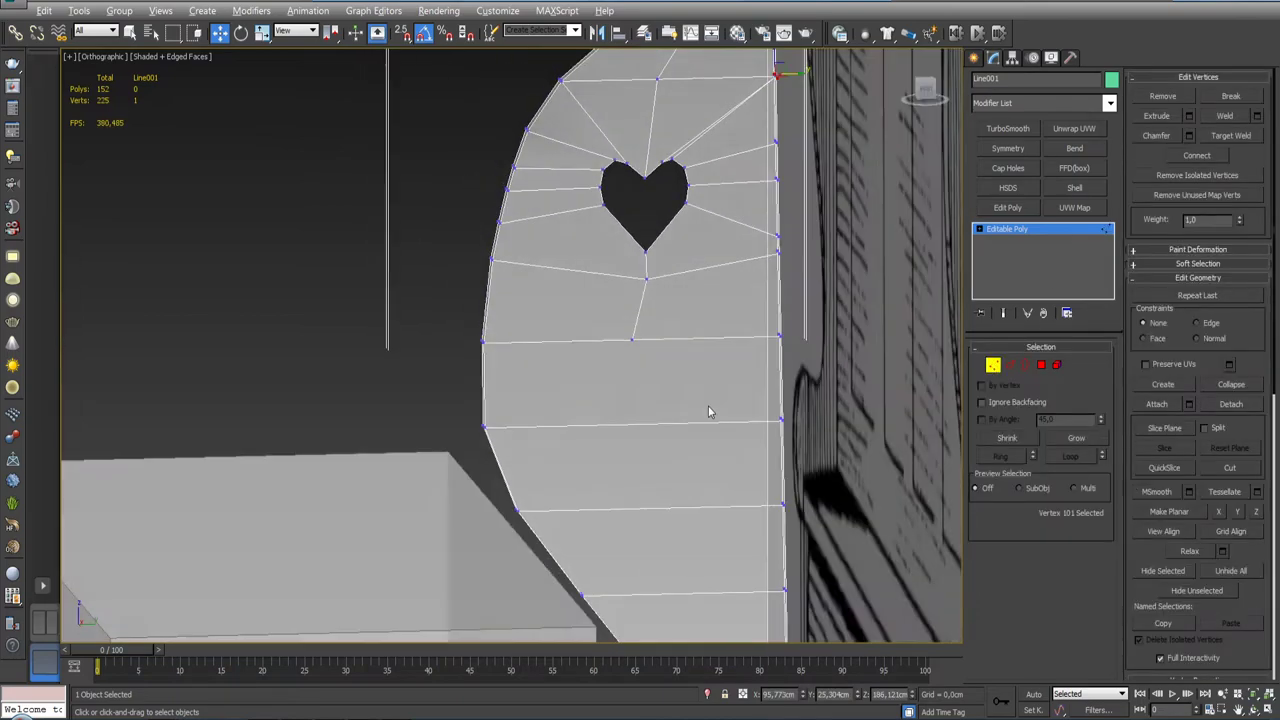
mouse_move(708, 411)
alt+middle_down()
mouse_move(743, 428)
mouse_move(720, 417)
alt+middle_up()
click(1240, 138)
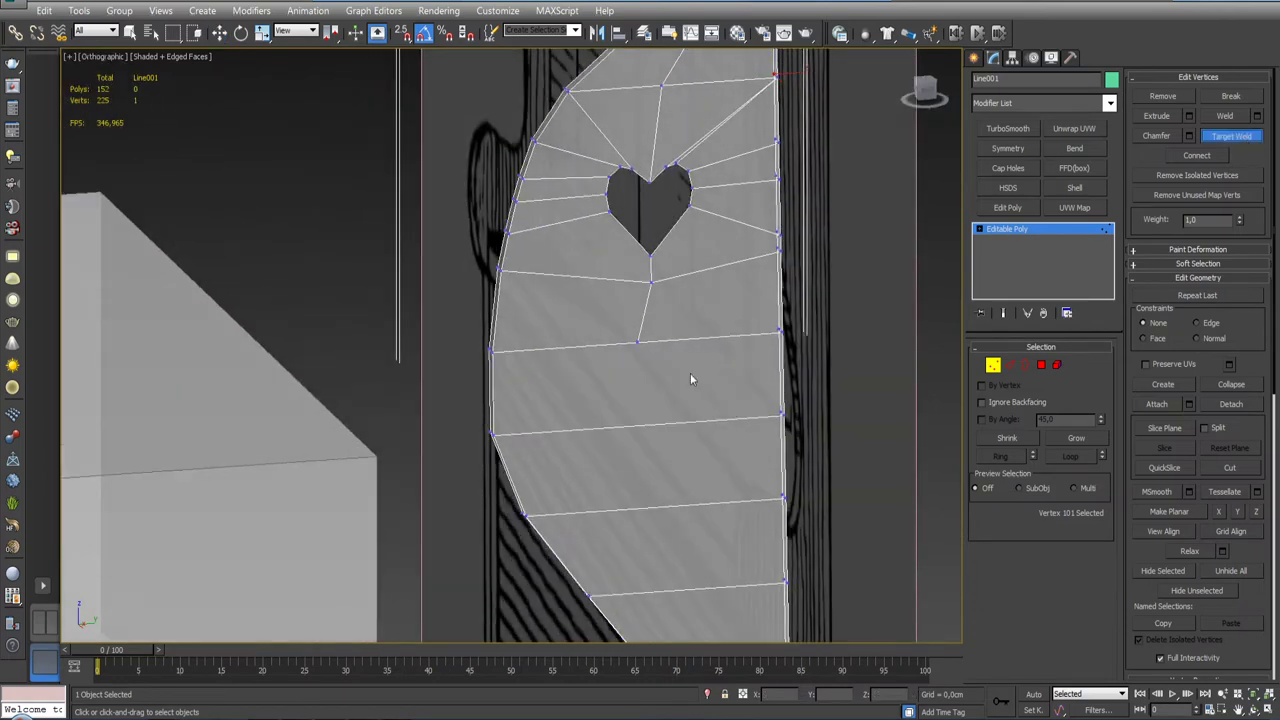
click(637, 343)
click(491, 351)
Step: Nudge the vertex below the heart slightly left with Move
alt+middle_drag(669, 316, 652, 305)
key(w)
click(643, 276)
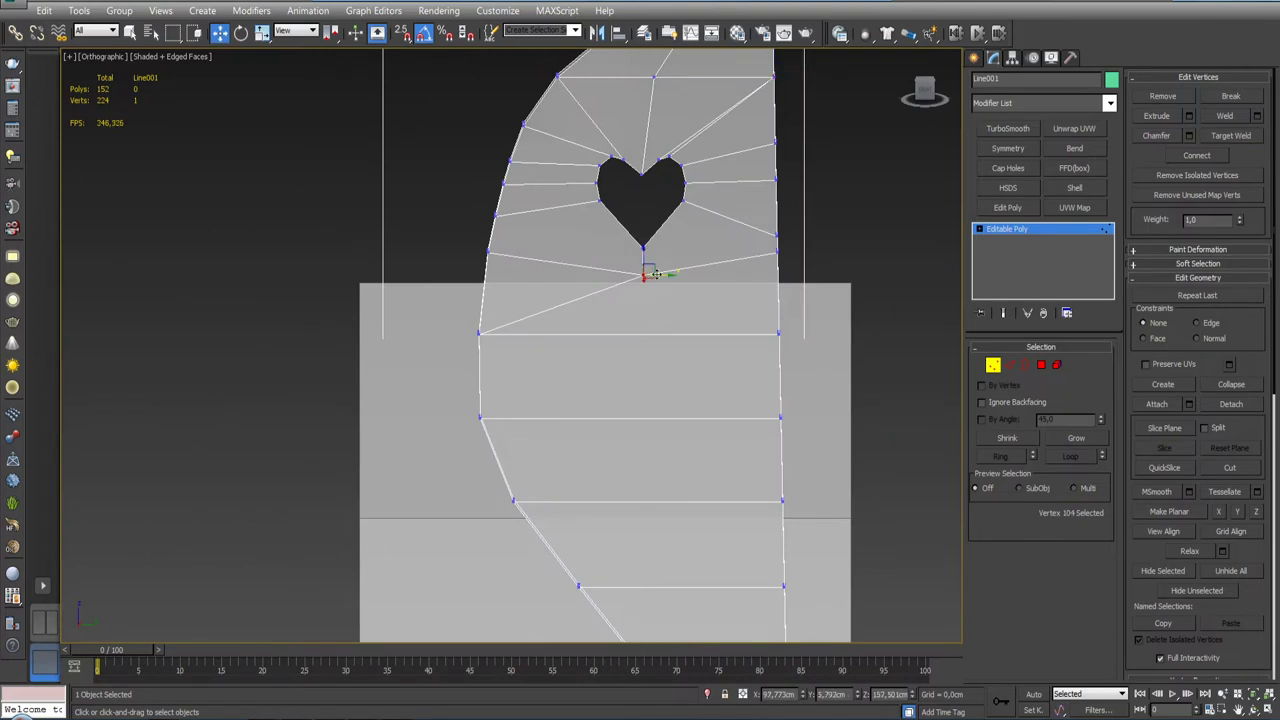
drag(660, 276, 654, 276)
Step: In Right view, line the vertex up under the heart's point and exit vertex editing
middle_drag(713, 505, 713, 272)
key(r)
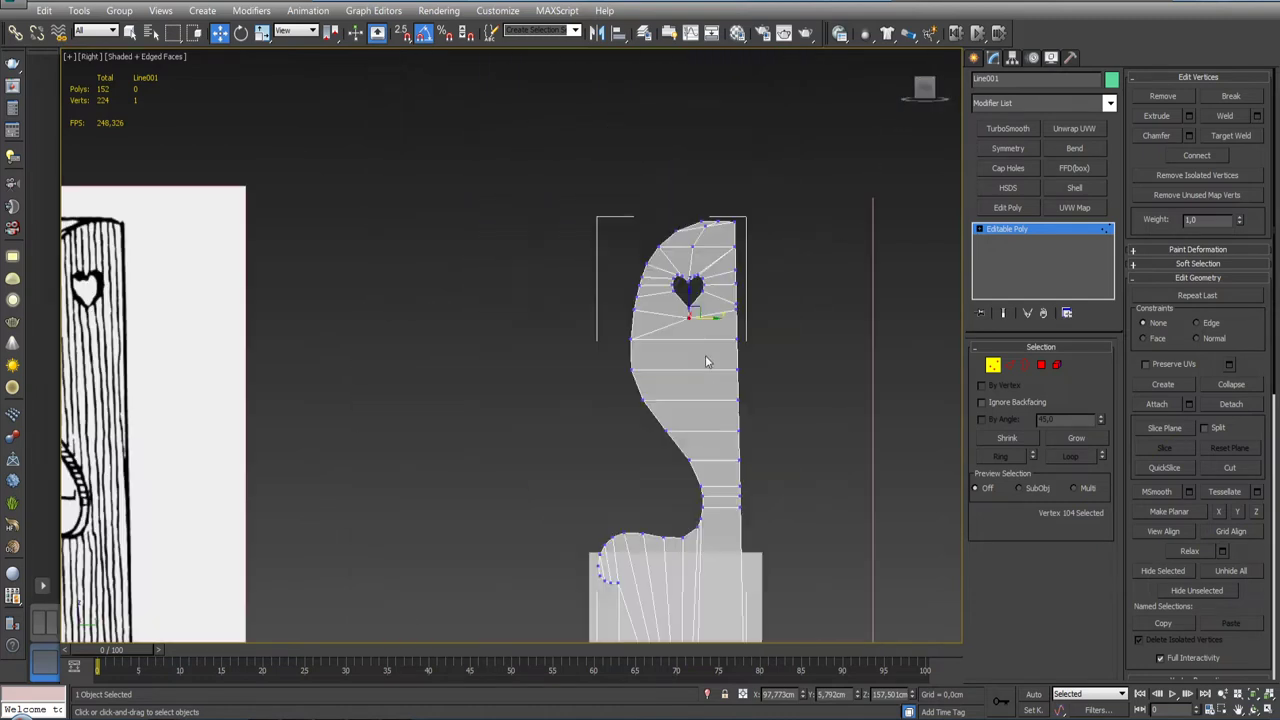
scroll(698, 341, up, 3)
scroll(698, 341, up, 3)
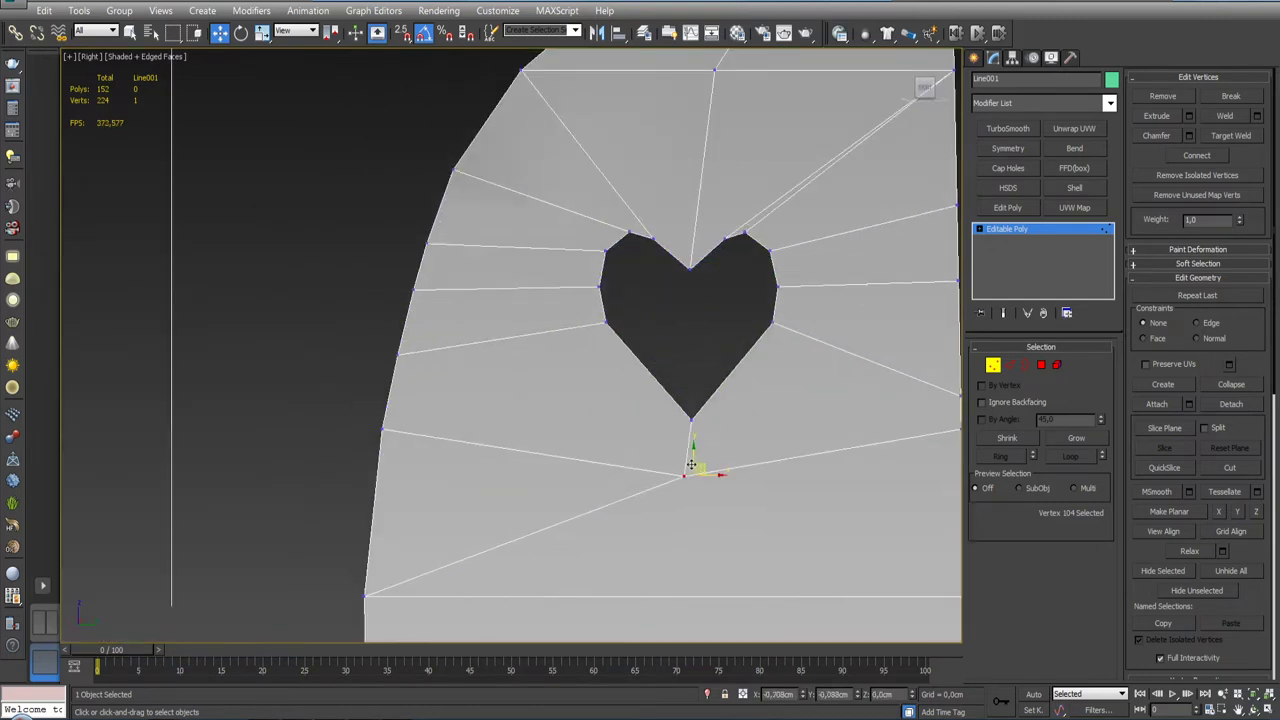
mouse_move(699, 464)
mouse_down()
mouse_move(700, 406)
mouse_move(720, 428)
mouse_up()
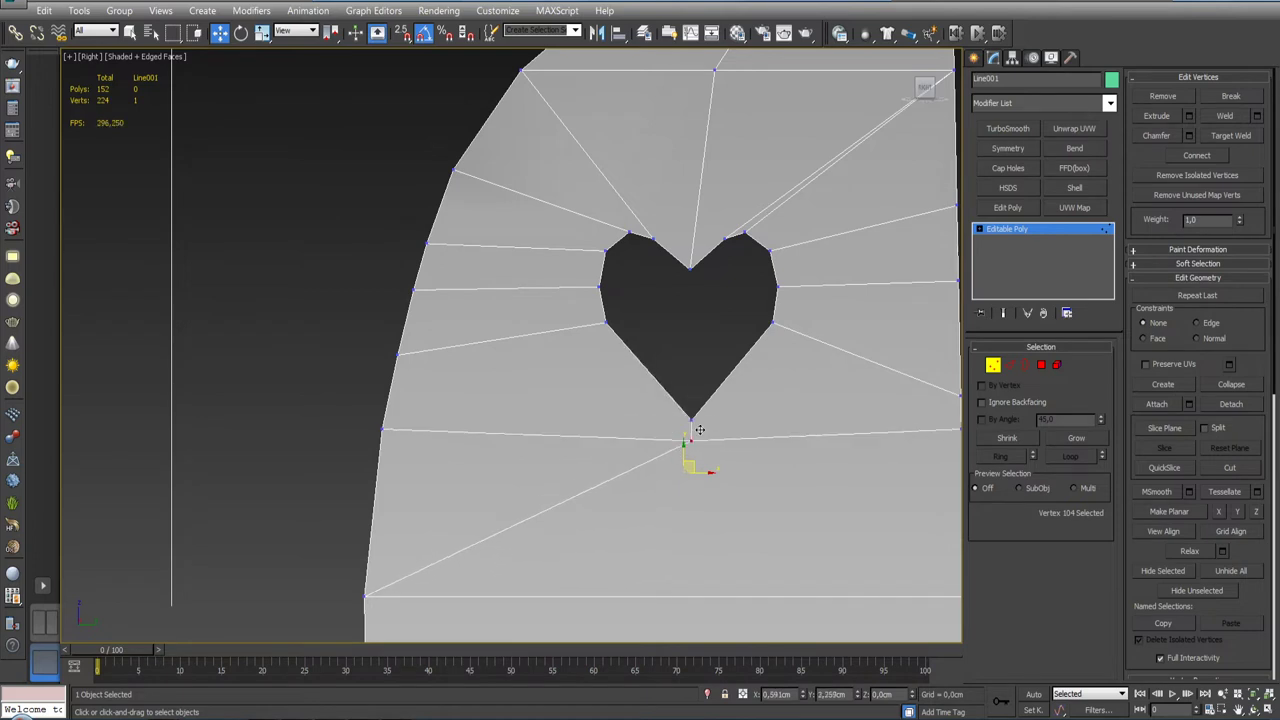
scroll(720, 428, down, 5)
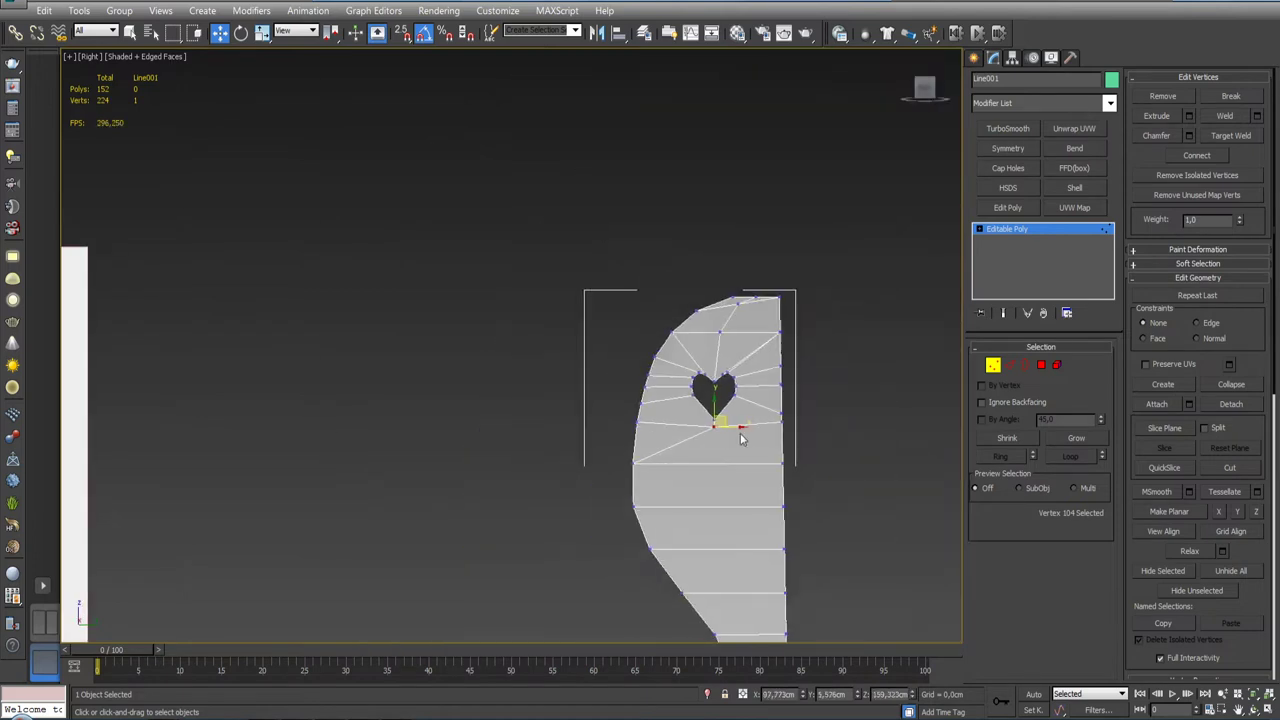
click(992, 364)
click(868, 388)
scroll(764, 296, down, 3)
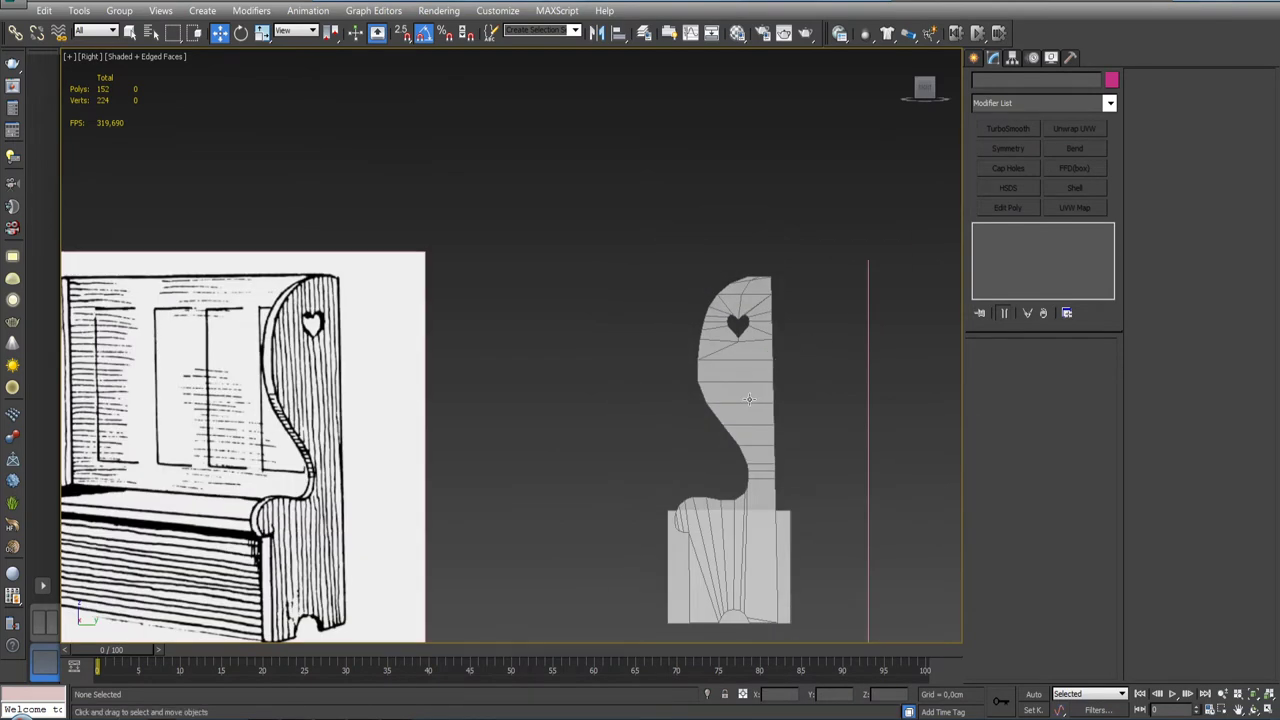
Step: Remove the vertical edge from the side panel's base
scroll(754, 487, up, 2)
scroll(754, 487, up, 3)
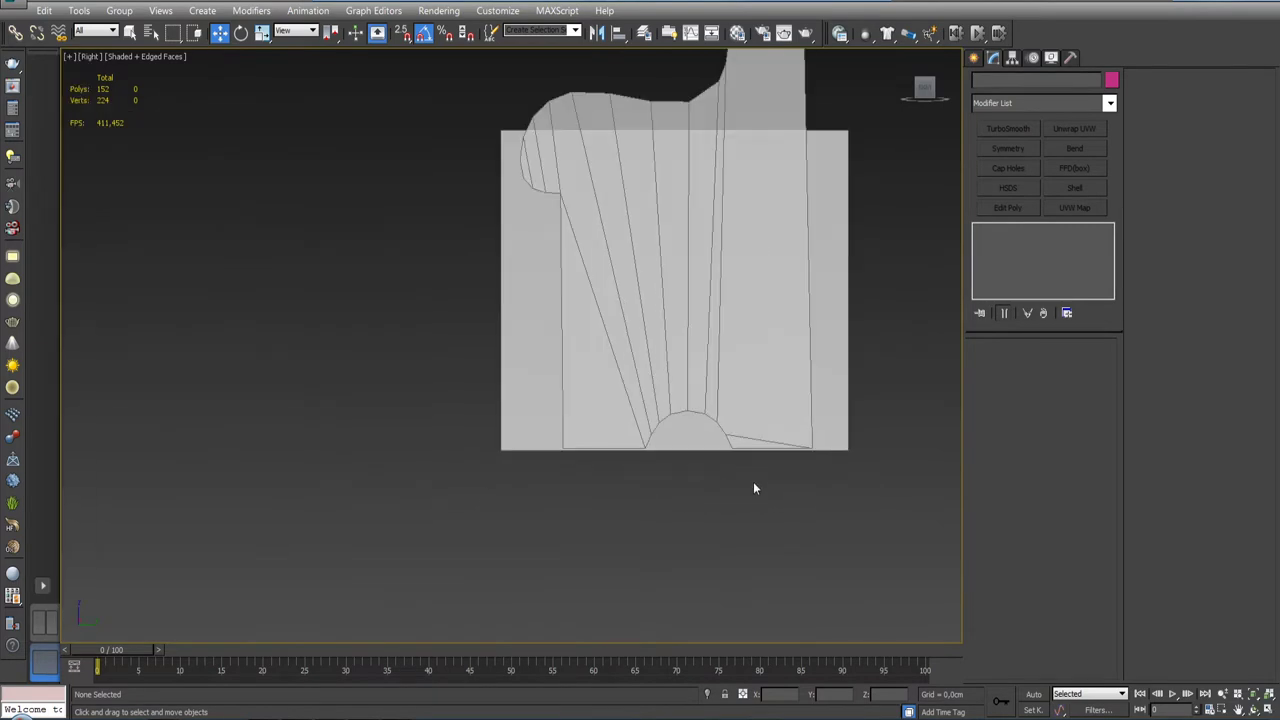
middle_drag(753, 478, 747, 428)
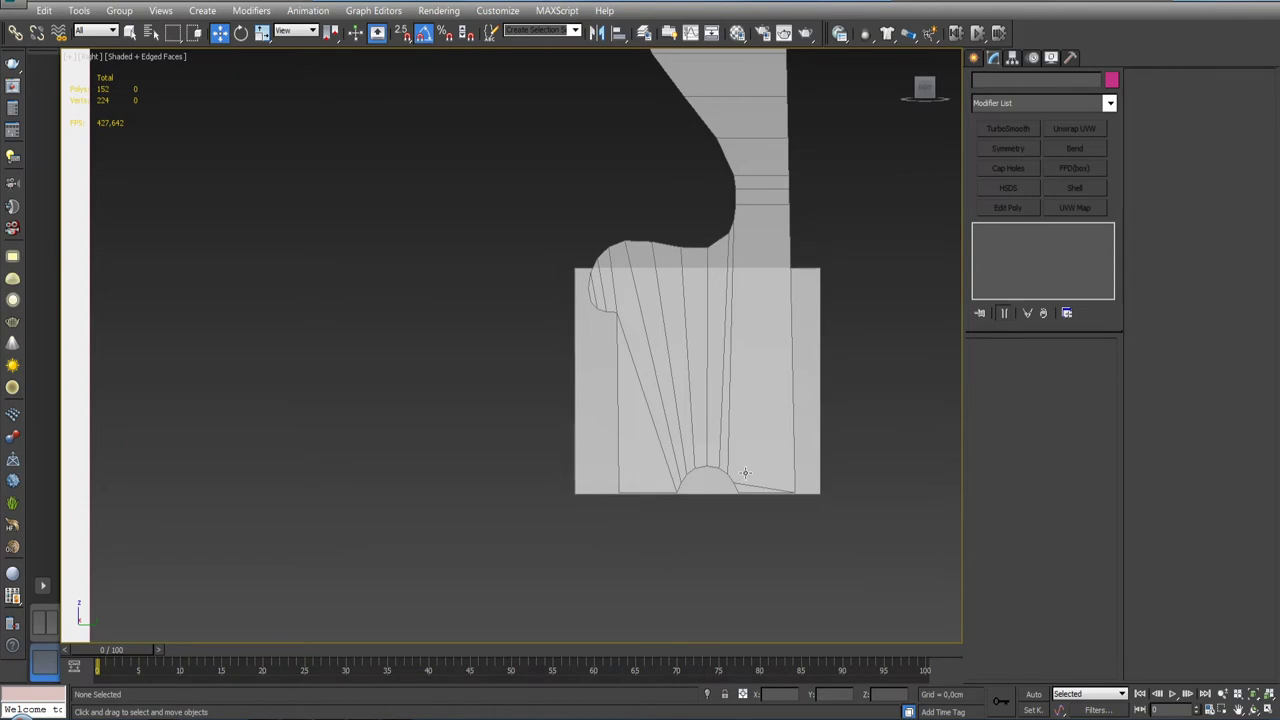
click(731, 444)
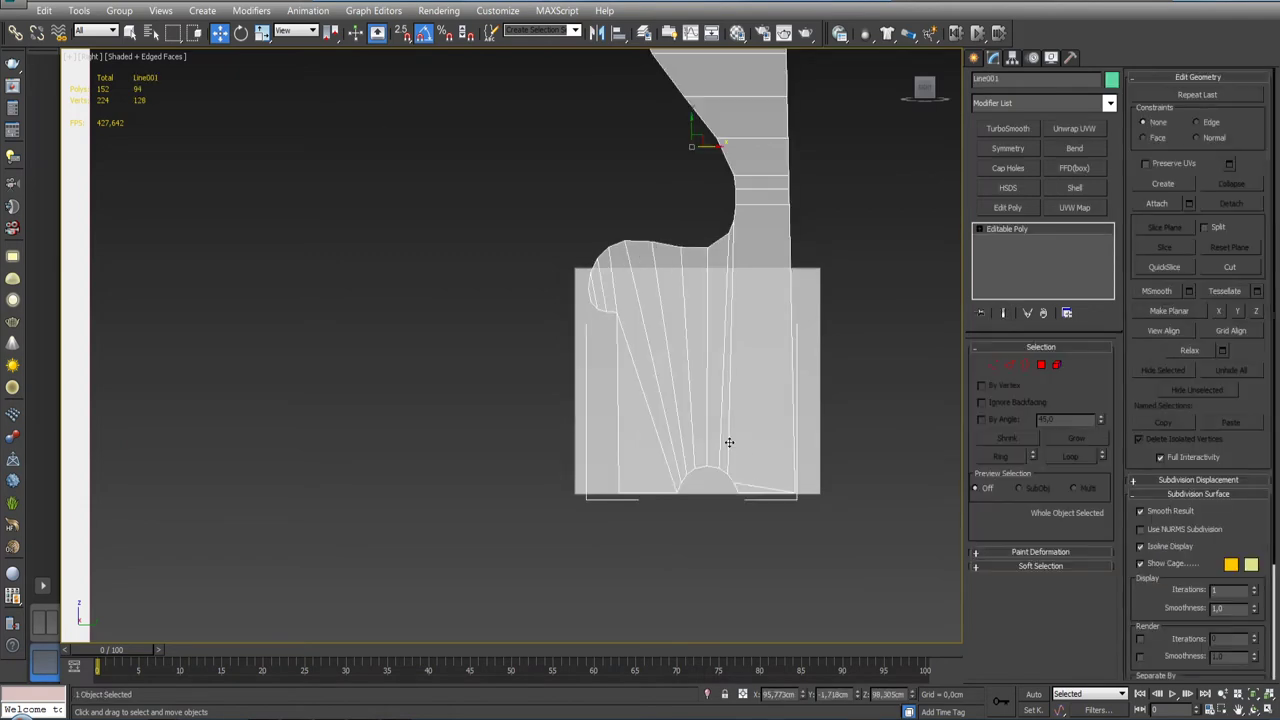
click(1009, 365)
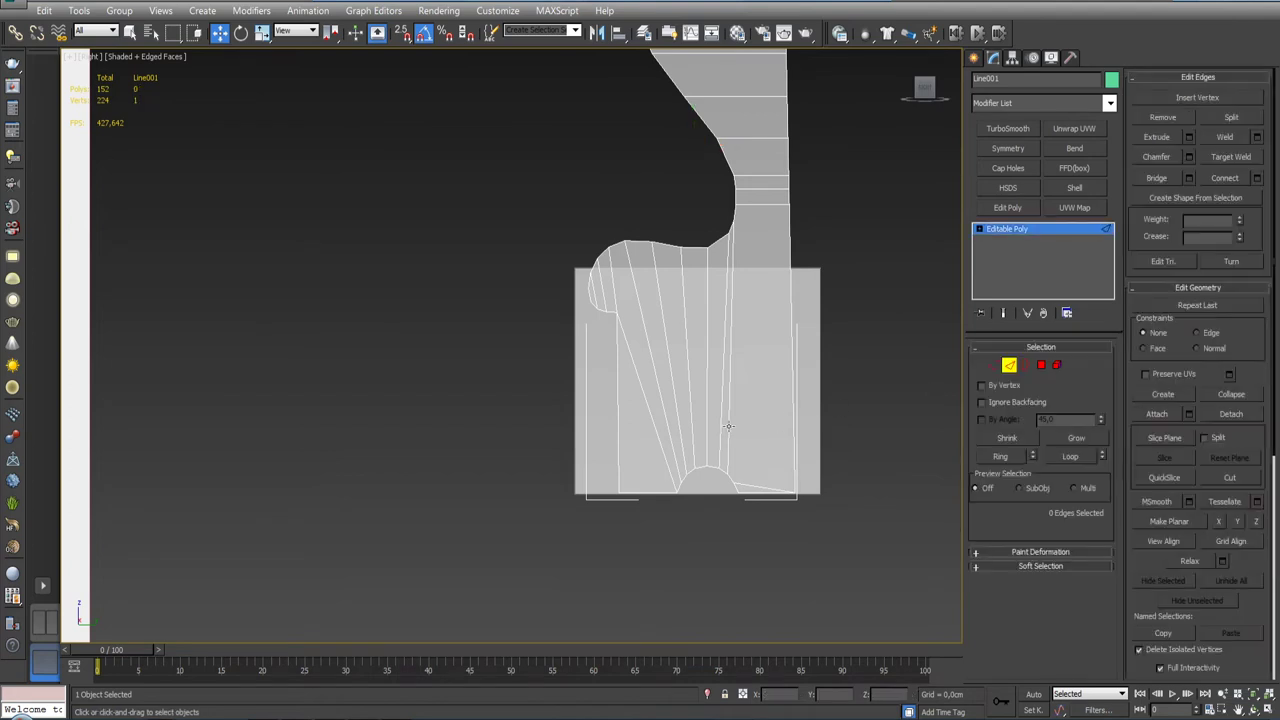
click(729, 428)
click(1163, 118)
scroll(826, 420, up, 4)
Step: Connect the bottom-arch vertices to the base corner vertices with new edges
key(1)
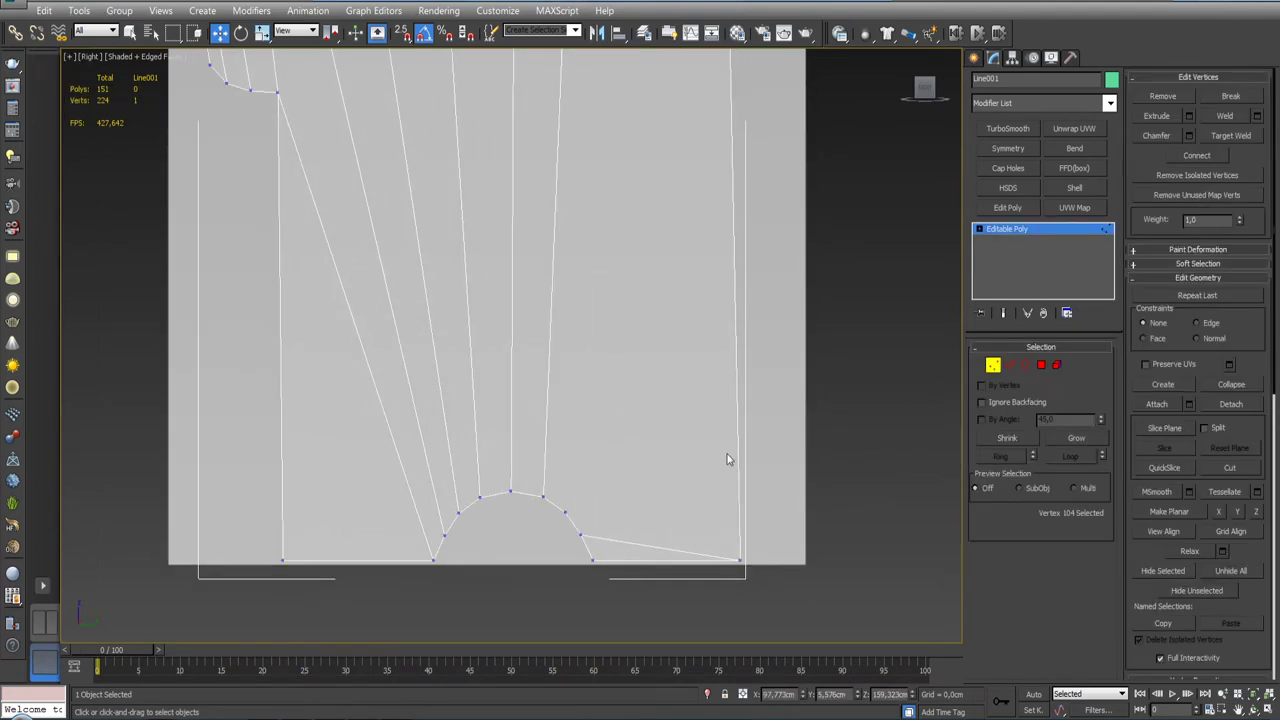
click(565, 512)
ctrl+click(740, 560)
click(1197, 155)
scroll(683, 380, down, 5)
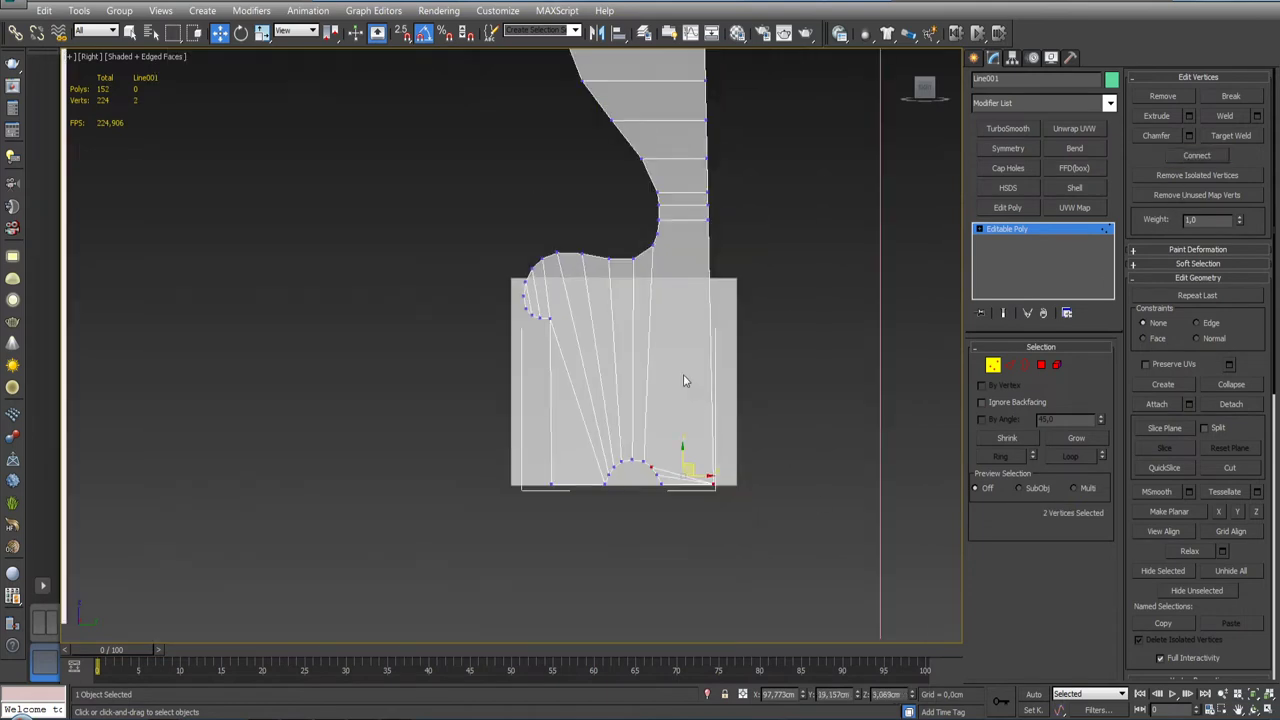
scroll(692, 350, up, 5)
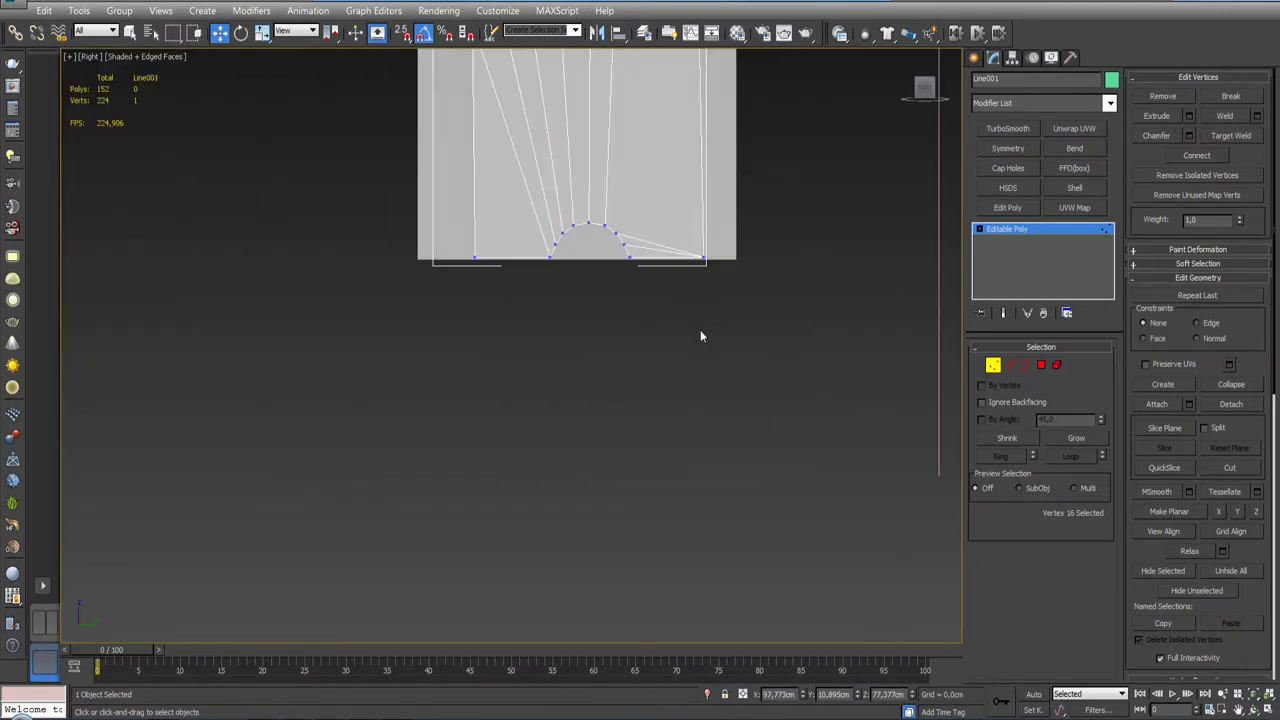
middle_drag(700, 334, 706, 451)
drag(697, 403, 716, 413)
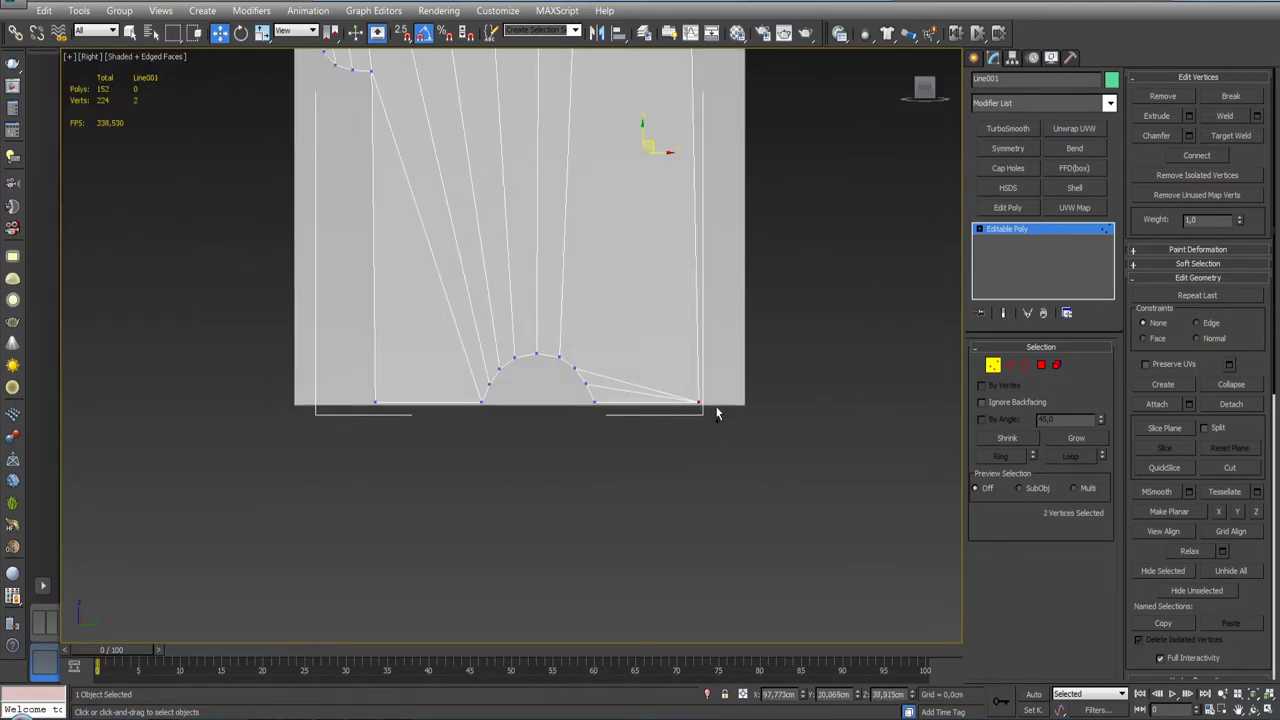
click(1181, 157)
scroll(736, 420, down, 6)
scroll(740, 380, up, 3)
Step: Clear the vertex selection and zoom out to compare the panel with the reference
click(810, 374)
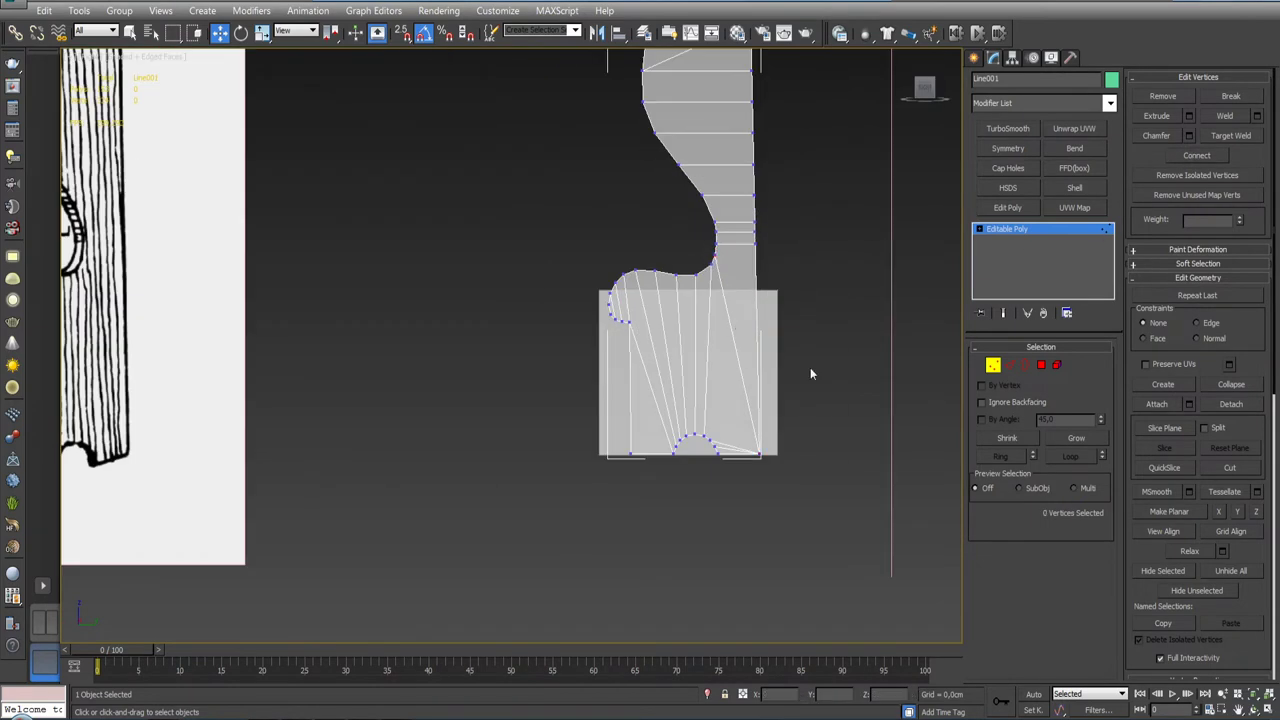
scroll(756, 389, up, 5)
scroll(740, 375, down, 1)
scroll(726, 368, down, 1)
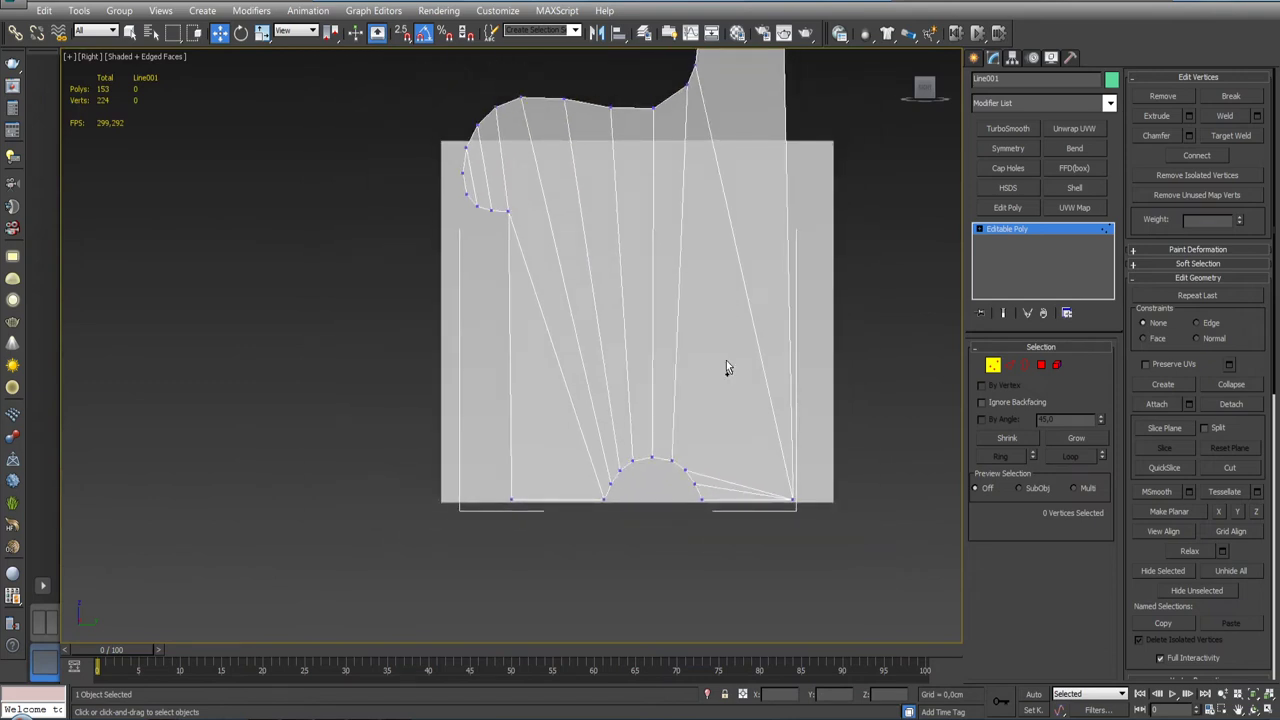
mouse_move(726, 368)
middle_down()
mouse_move(719, 462)
mouse_move(726, 363)
middle_up()
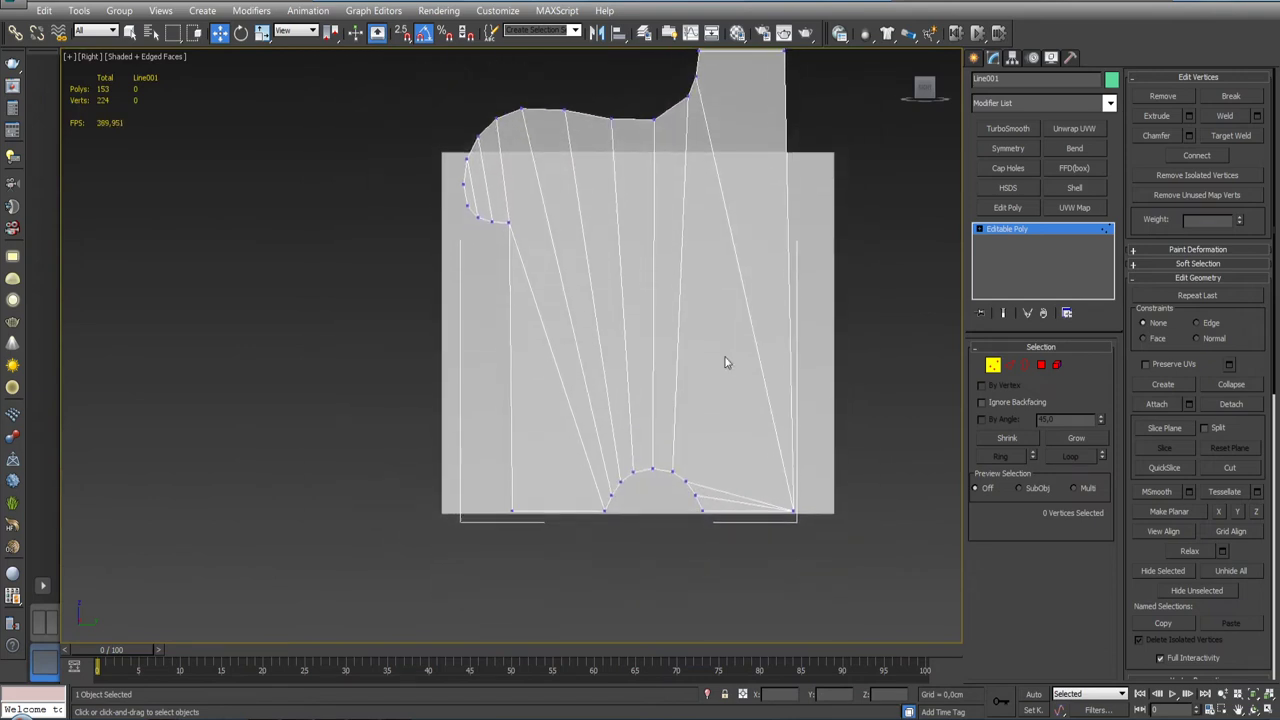
scroll(726, 363, down, 1)
scroll(768, 420, down, 4)
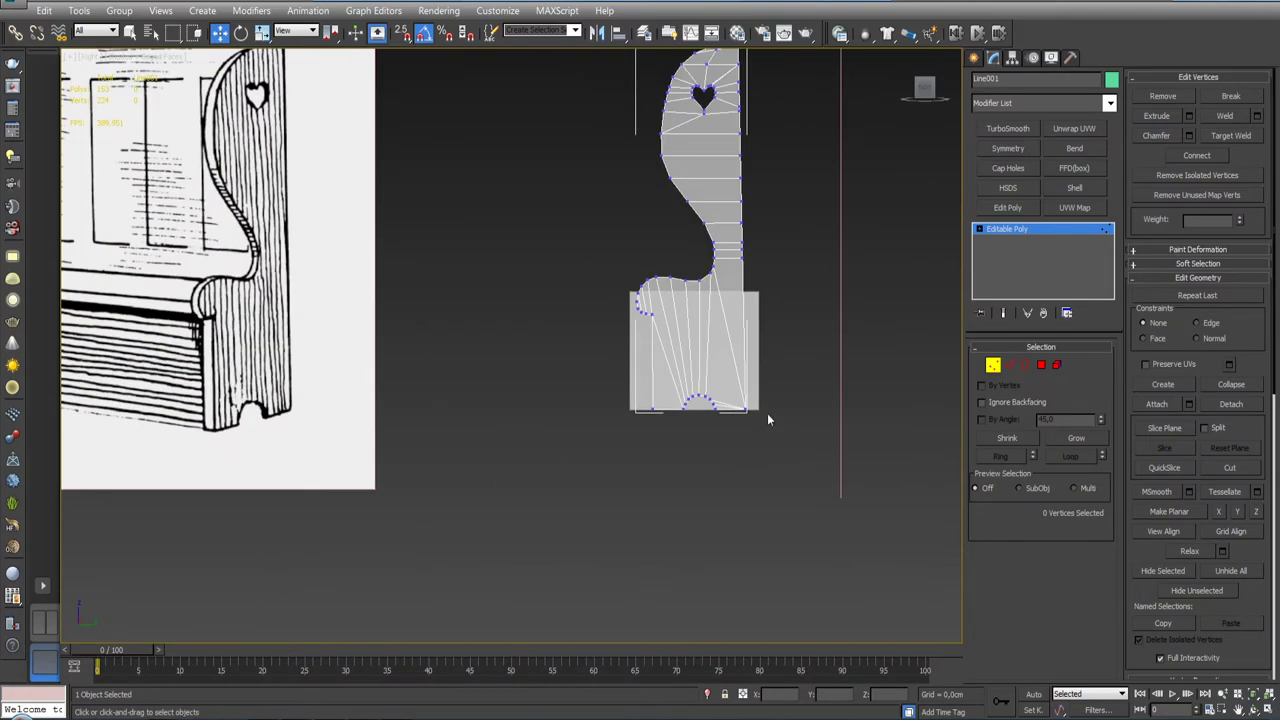
Step: Add a Symmetry modifier, trying axes and Flip, and settle on Z unflipped
click(996, 368)
mouse_move(771, 371)
alt+middle_down()
mouse_move(820, 380)
mouse_move(771, 408)
mouse_move(740, 354)
mouse_move(742, 420)
mouse_move(800, 450)
mouse_move(854, 509)
alt+middle_up()
click(1010, 148)
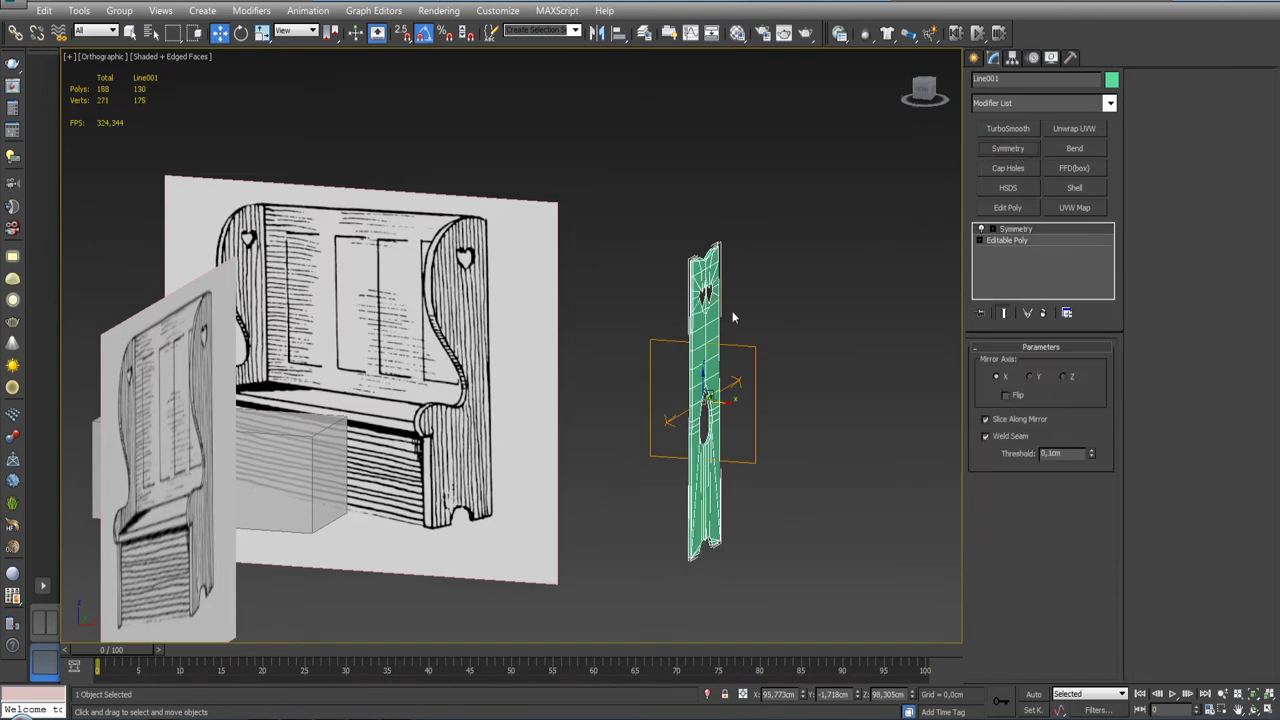
mouse_move(732, 311)
alt+middle_down()
mouse_move(886, 309)
mouse_move(777, 332)
alt+middle_up()
scroll(777, 332, up, 3)
scroll(700, 330, up, 2)
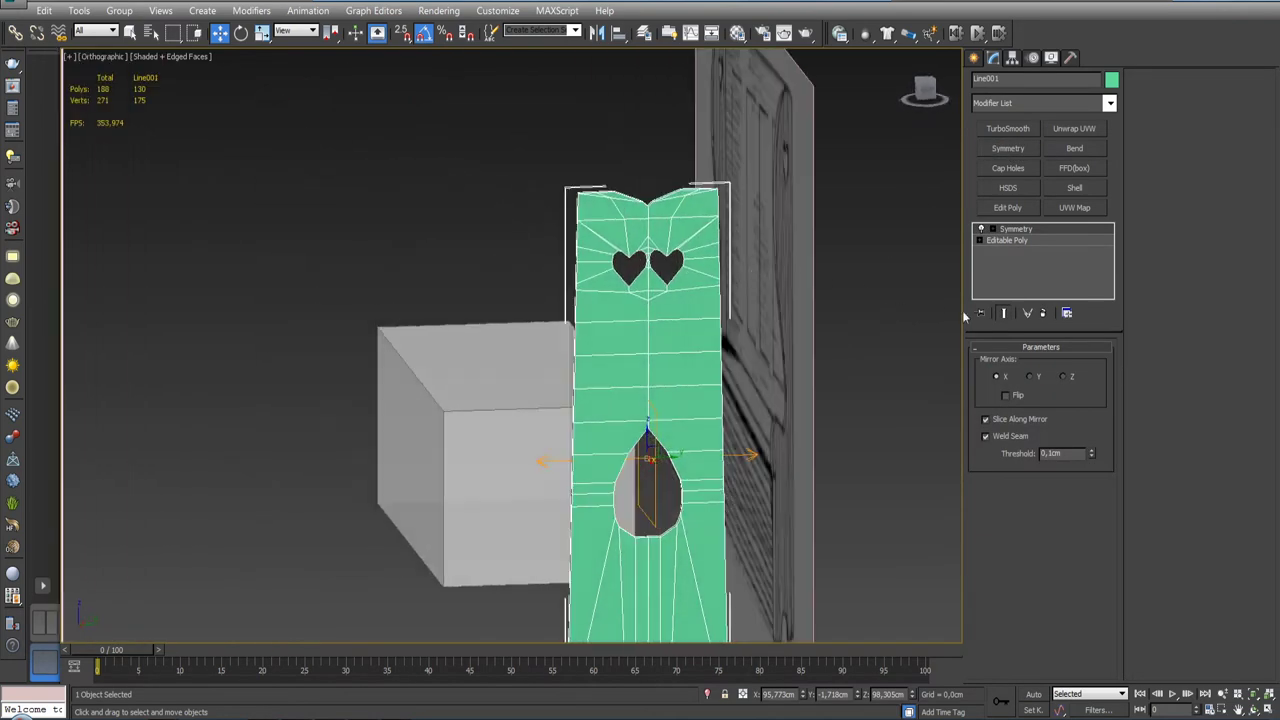
click(1031, 377)
mouse_move(670, 356)
alt+middle_down()
mouse_move(797, 371)
mouse_move(774, 377)
mouse_move(685, 335)
alt+middle_up()
click(1007, 397)
click(1064, 376)
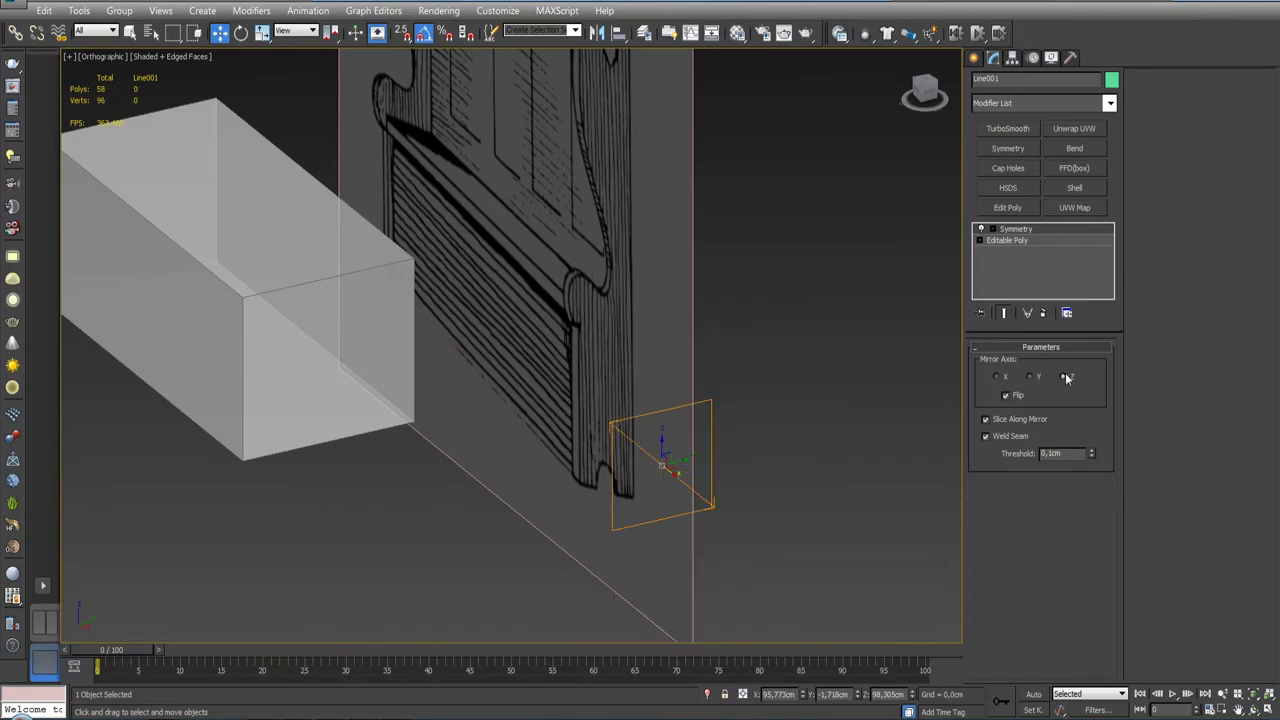
click(1006, 396)
mouse_move(824, 366)
alt+middle_down()
mouse_move(793, 372)
mouse_move(863, 379)
alt+middle_up()
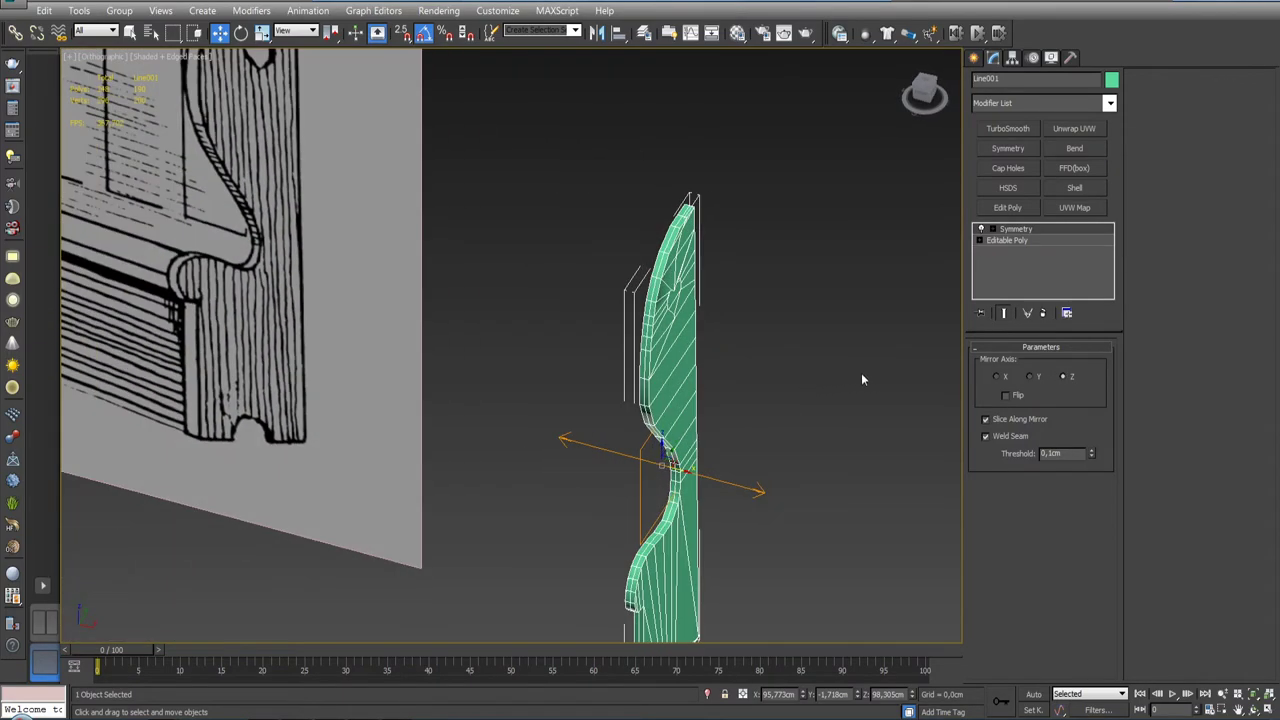
Step: Stack an Edit Poly modifier above Symmetry and orbit toward the heart cutout
click(1020, 207)
mouse_move(878, 285)
alt+middle_down()
mouse_move(840, 290)
mouse_move(750, 350)
mouse_move(690, 355)
mouse_move(670, 310)
alt+middle_up()
scroll(750, 350, up, 3)
scroll(750, 350, up, 3)
scroll(750, 350, down, 3)
mouse_move(730, 350)
alt+middle_down()
mouse_move(670, 335)
mouse_move(690, 305)
alt+middle_up()
scroll(710, 300, up, 4)
Step: In Border mode, select the front and back borders of the heart hole
click(1024, 477)
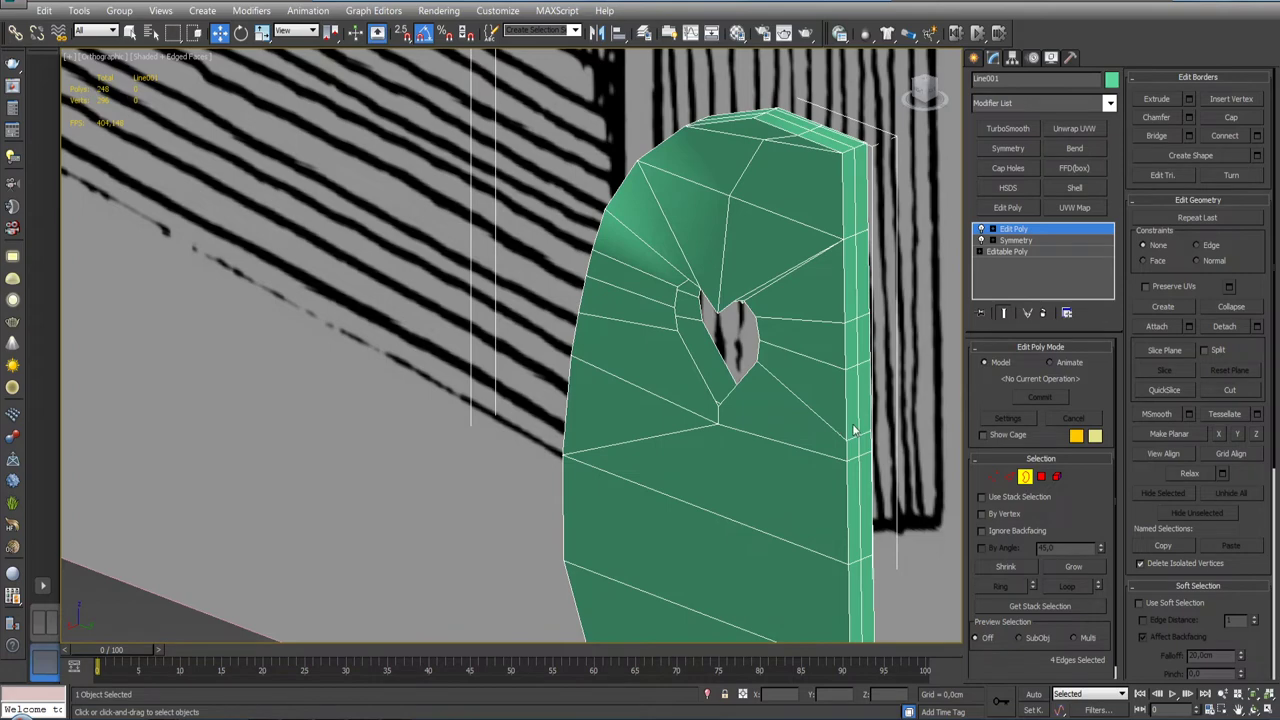
key(alt+ctrl+h)
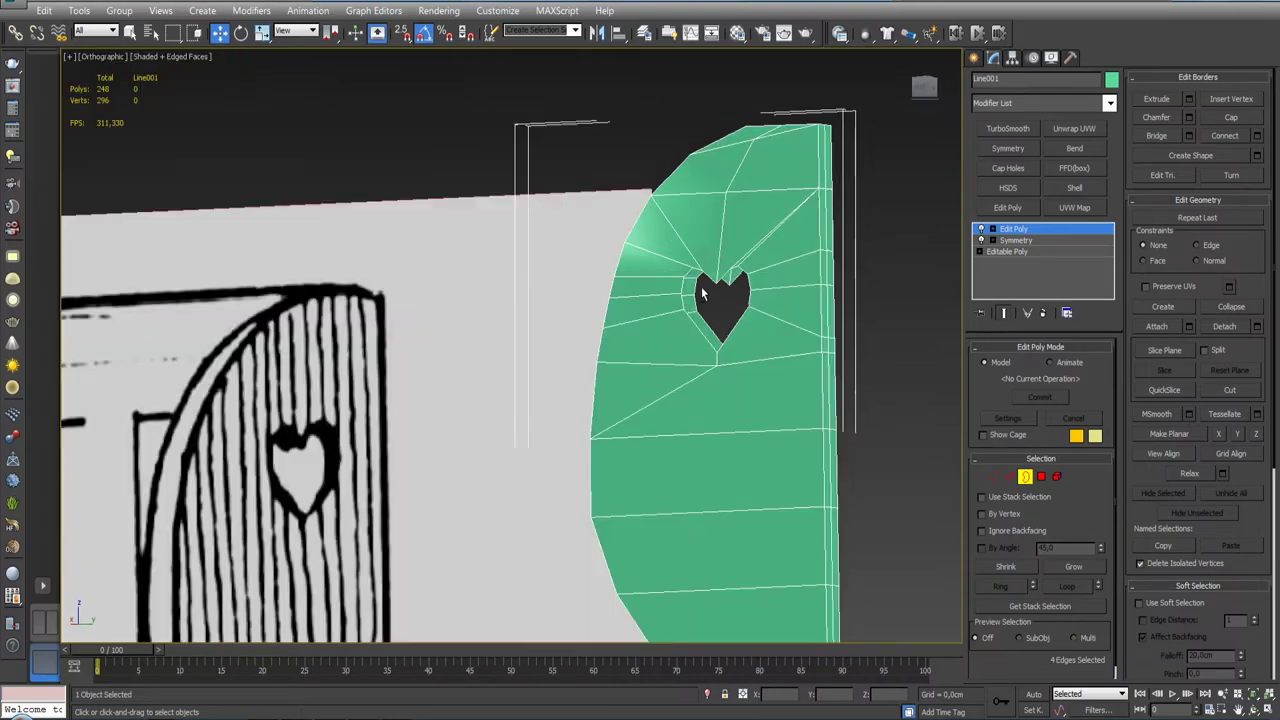
alt+middle_drag(701, 286, 727, 380)
scroll(715, 310, up, 3)
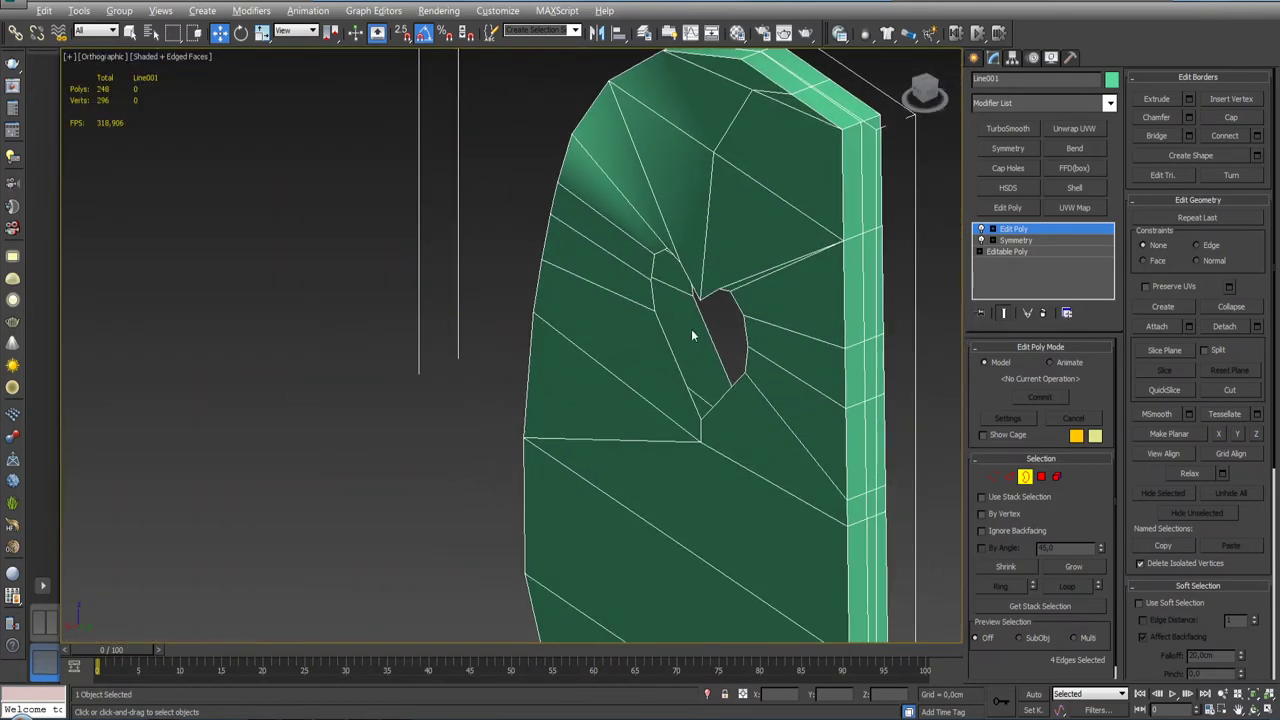
mouse_move(691, 335)
alt+middle_down()
mouse_move(732, 323)
mouse_move(748, 424)
alt+middle_up()
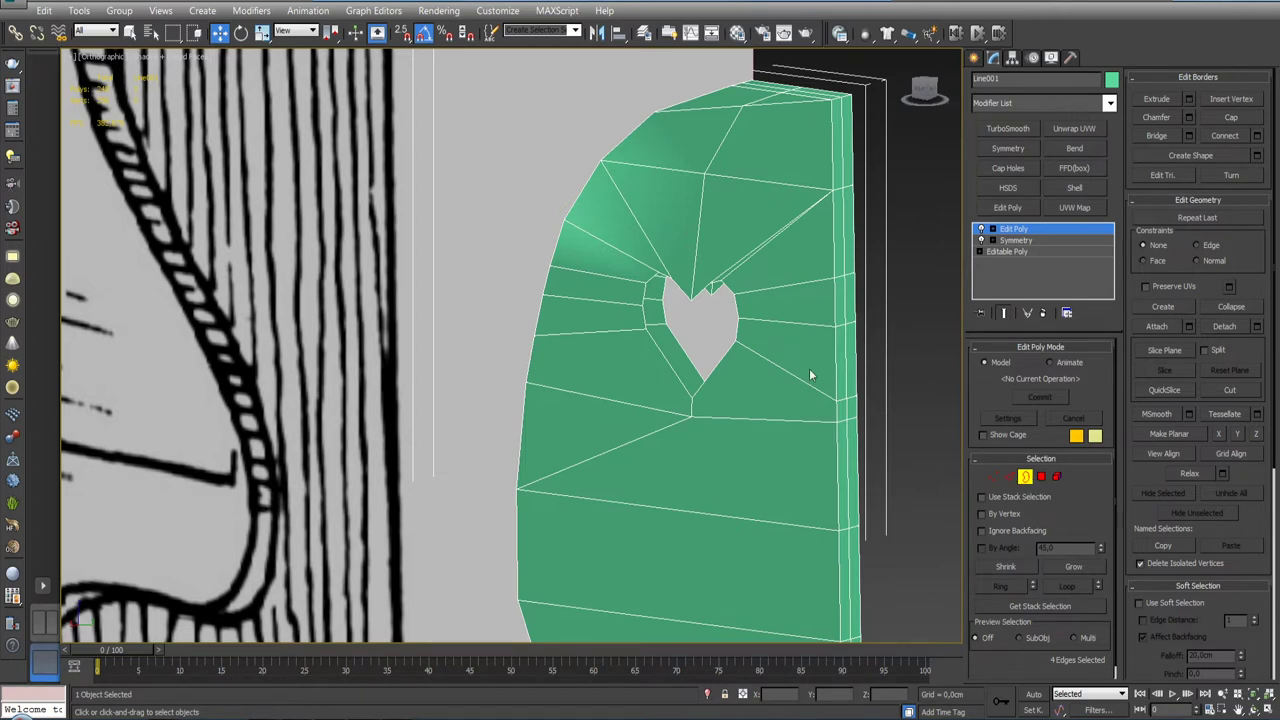
click(680, 346)
ctrl+click(675, 373)
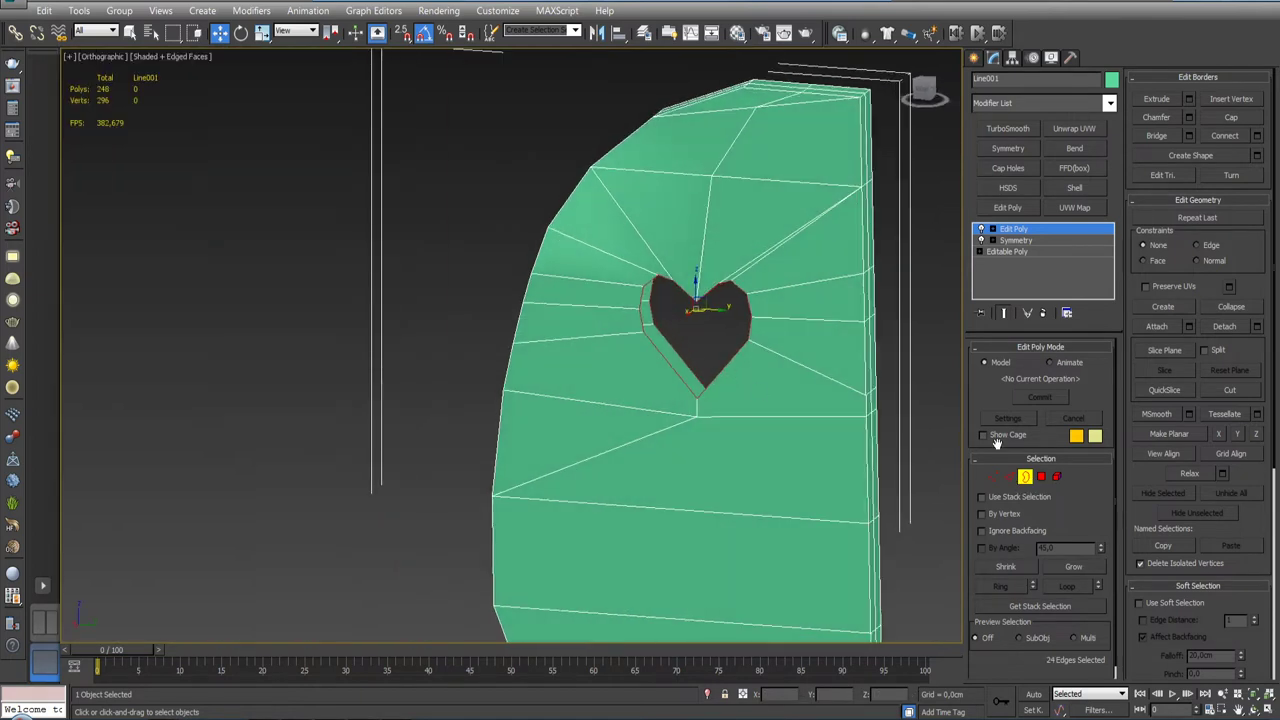
Step: Convert to an edge selection and deselect the two lower-left heart edges
click(1008, 476)
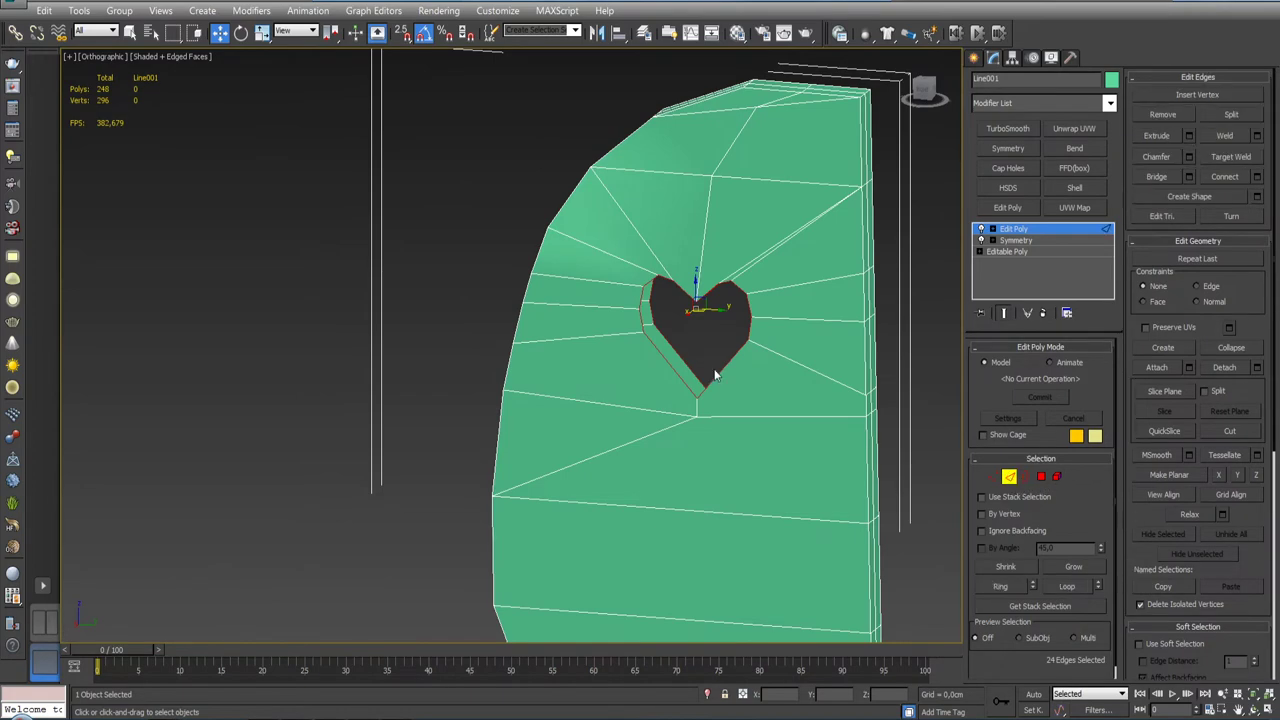
alt+middle_drag(716, 376, 728, 400)
mouse_move(682, 352)
alt+middle_down()
mouse_move(666, 376)
mouse_move(677, 363)
alt+middle_up()
alt+click(668, 362)
scroll(677, 363, up, 3)
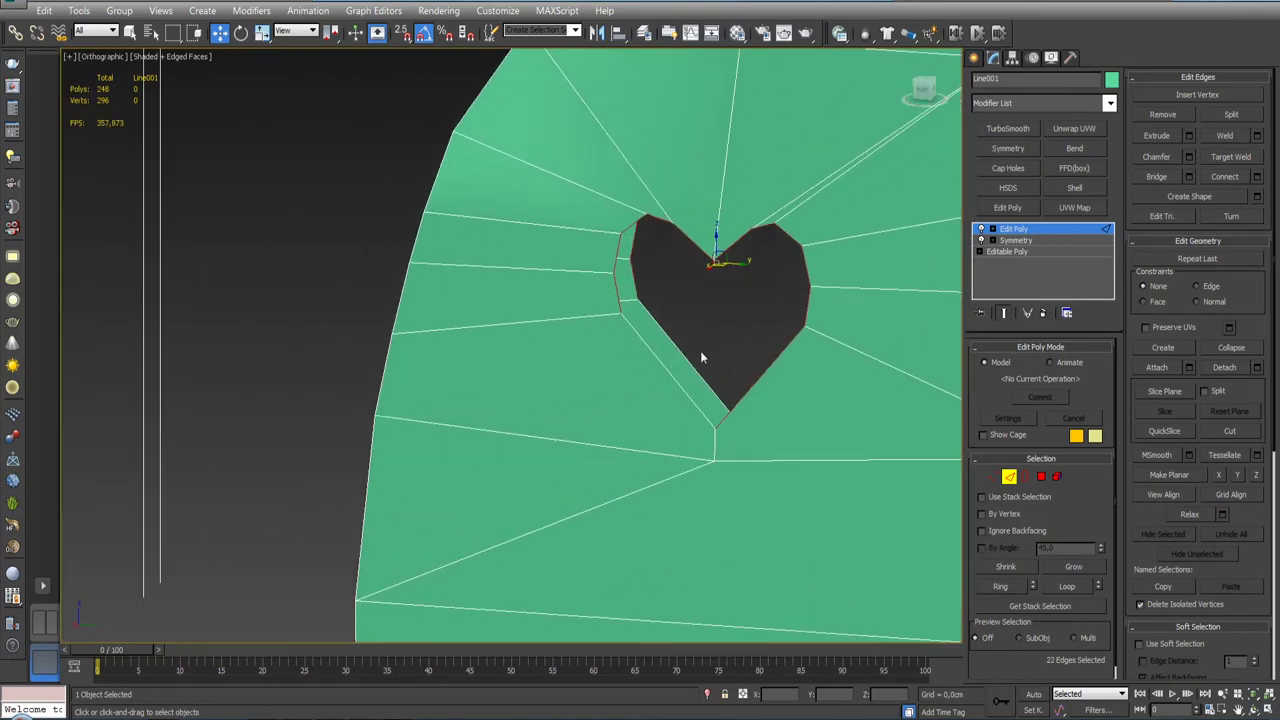
Step: Bridge the selected heart edges to create the cutout's inner walls
click(1157, 176)
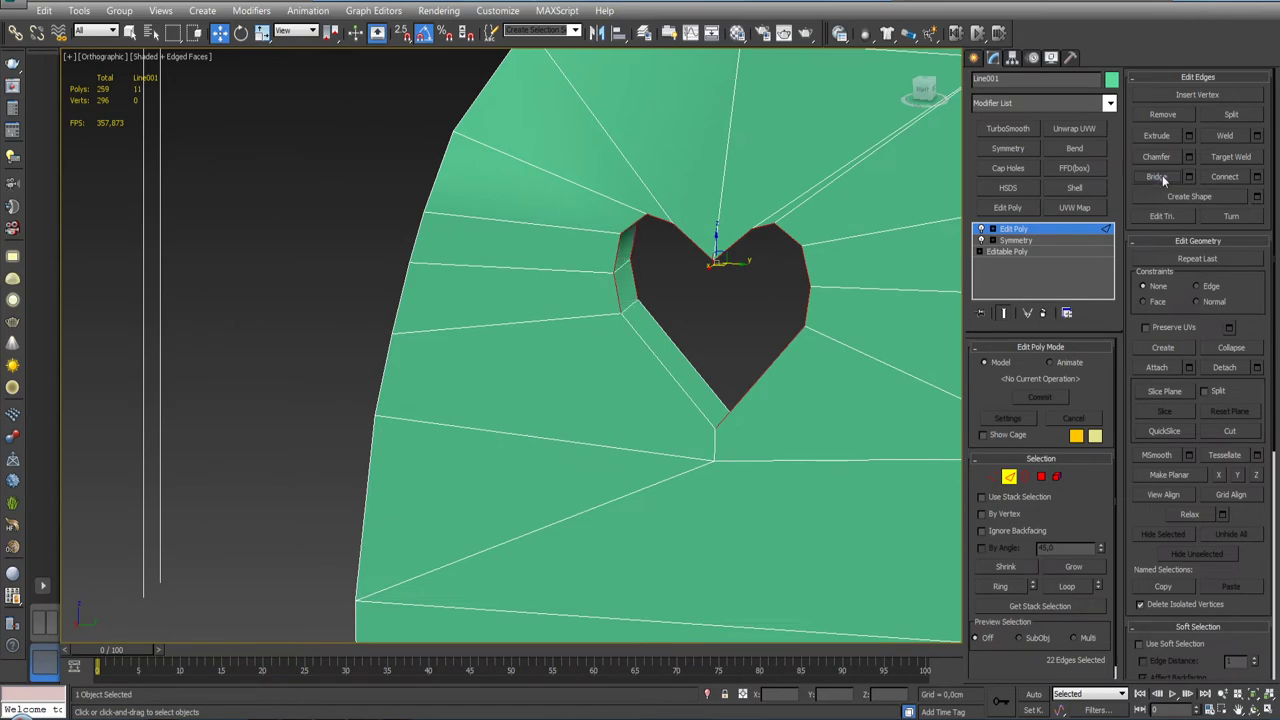
mouse_move(697, 366)
alt+middle_down()
mouse_move(760, 362)
mouse_move(775, 300)
mouse_move(700, 340)
mouse_move(677, 373)
mouse_move(694, 337)
alt+middle_up()
scroll(700, 340, up, 2)
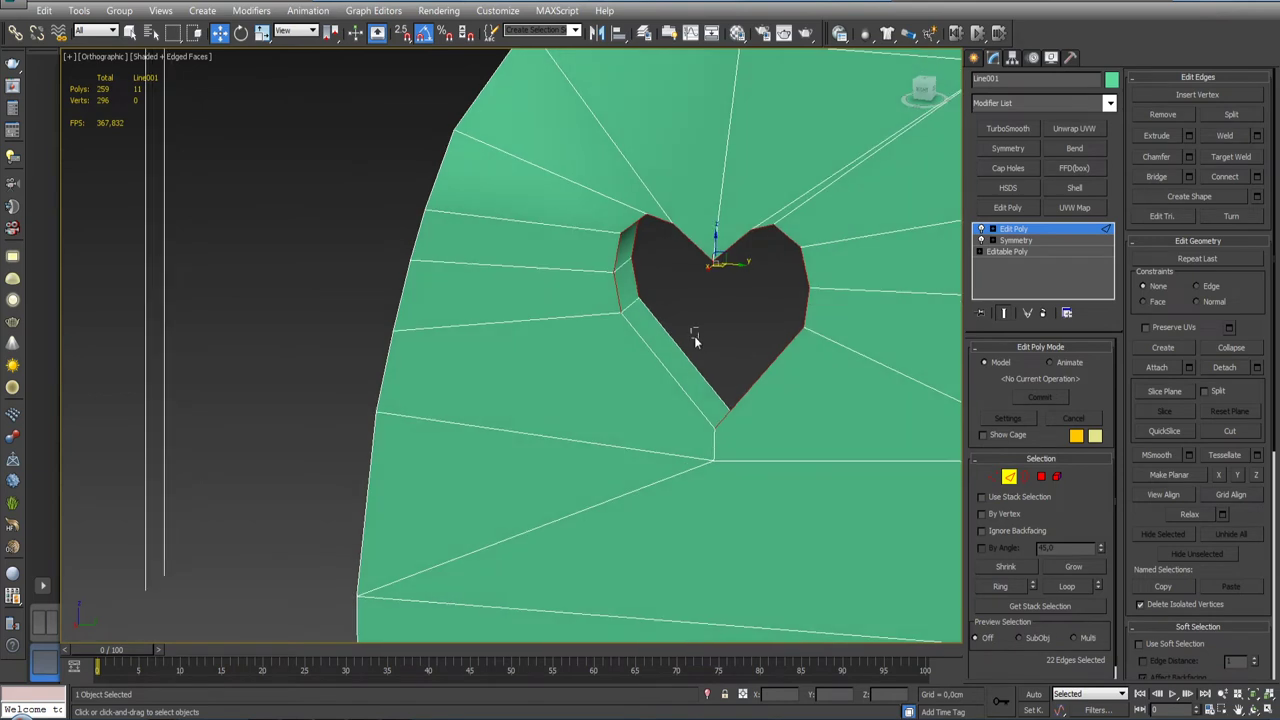
Step: Bridge the two remaining lower-left edges, then pick a wall face in Polygon mode
drag(694, 337, 654, 378)
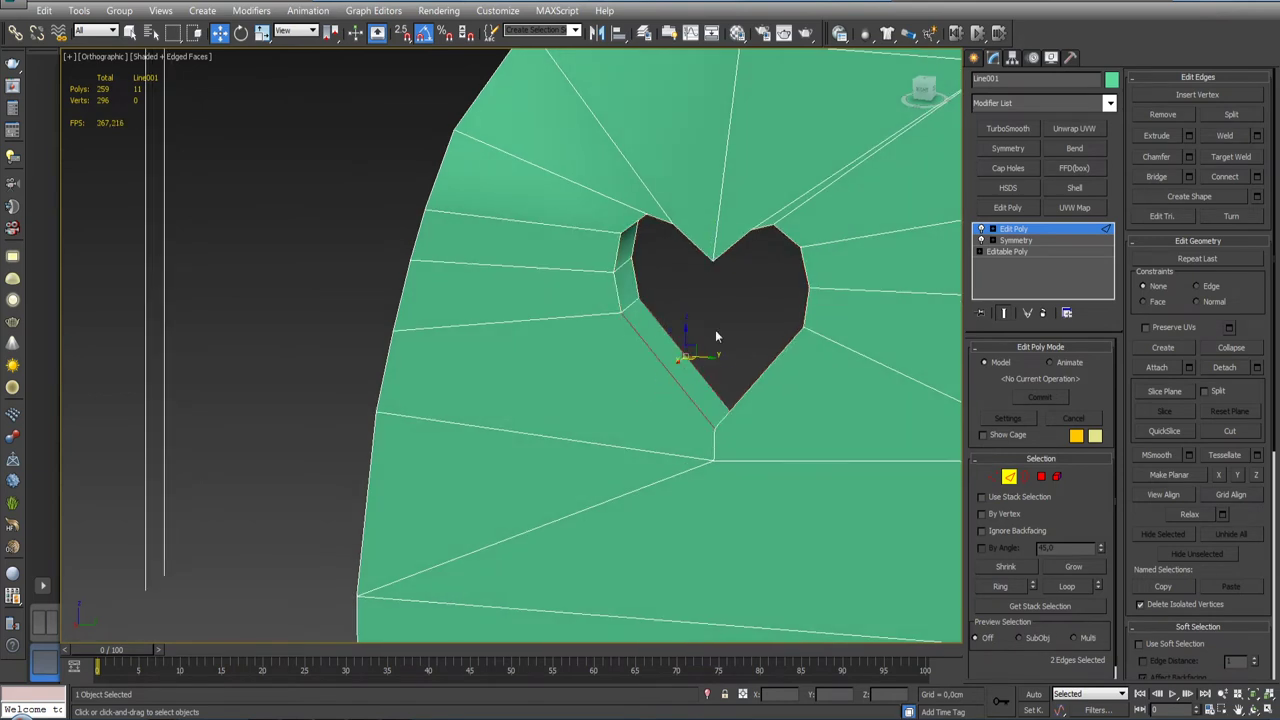
click(1162, 176)
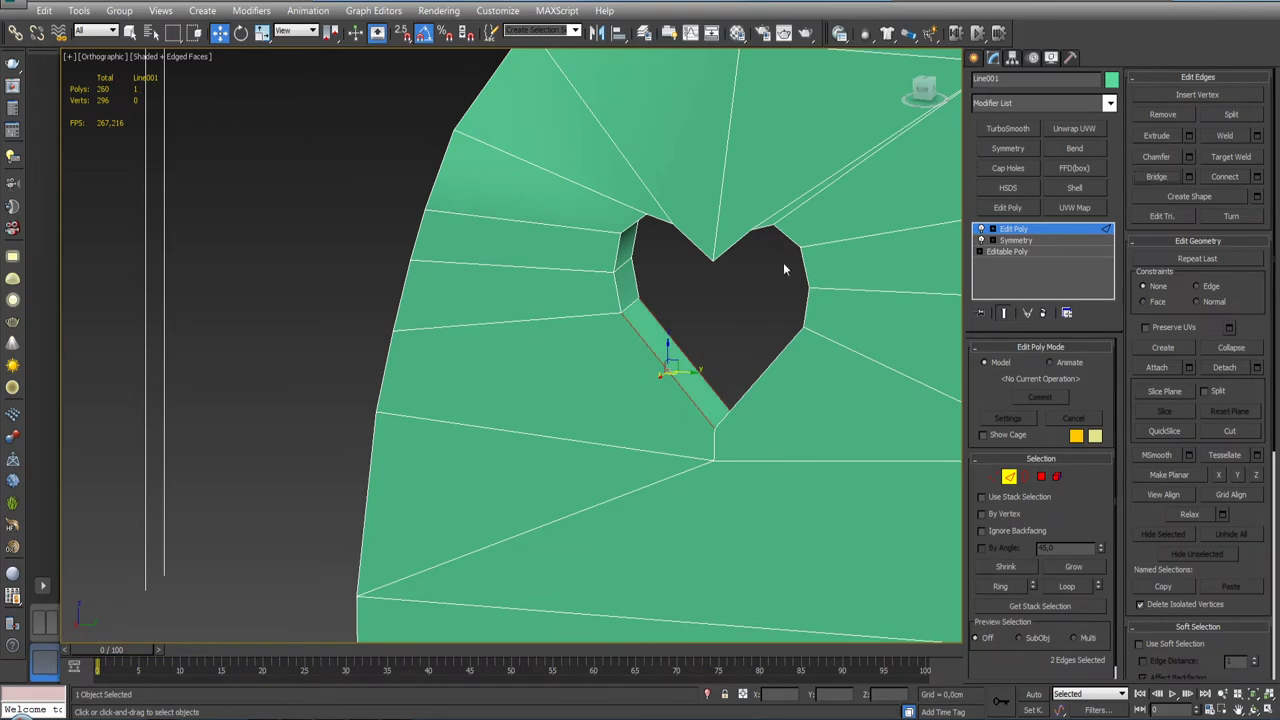
mouse_move(783, 262)
alt+middle_down()
mouse_move(764, 273)
mouse_move(800, 300)
alt+middle_up()
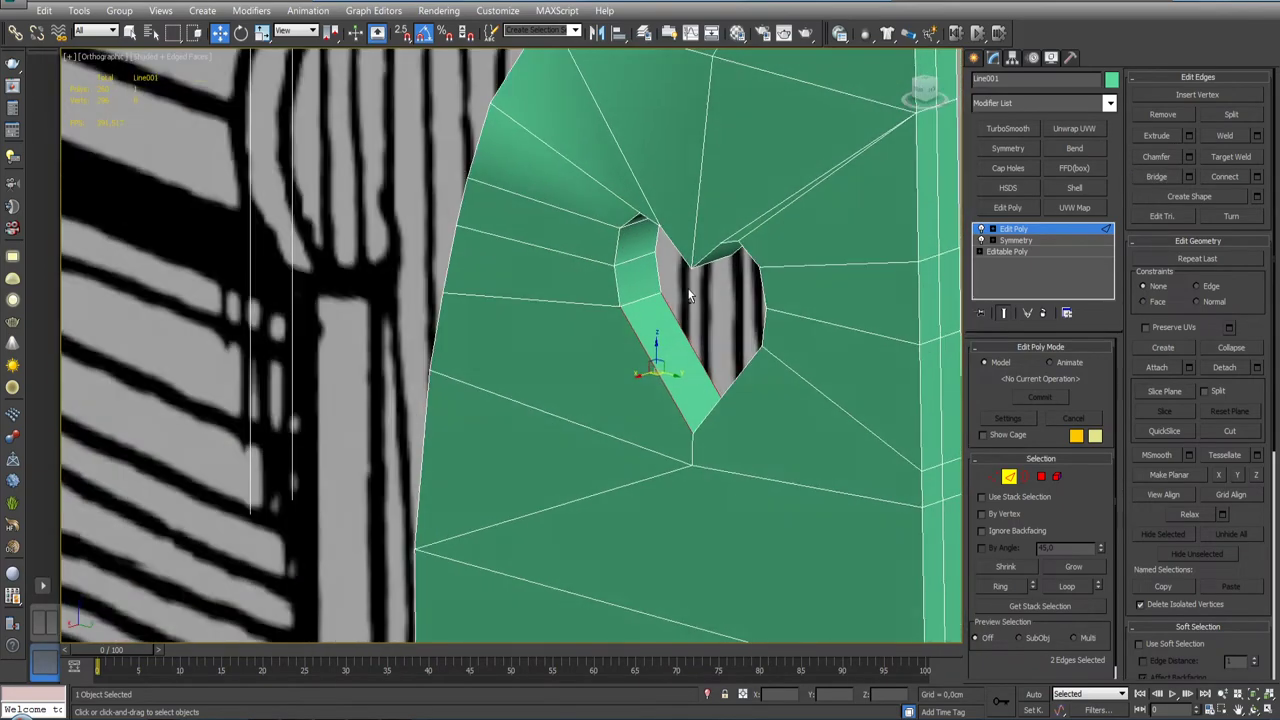
click(1041, 476)
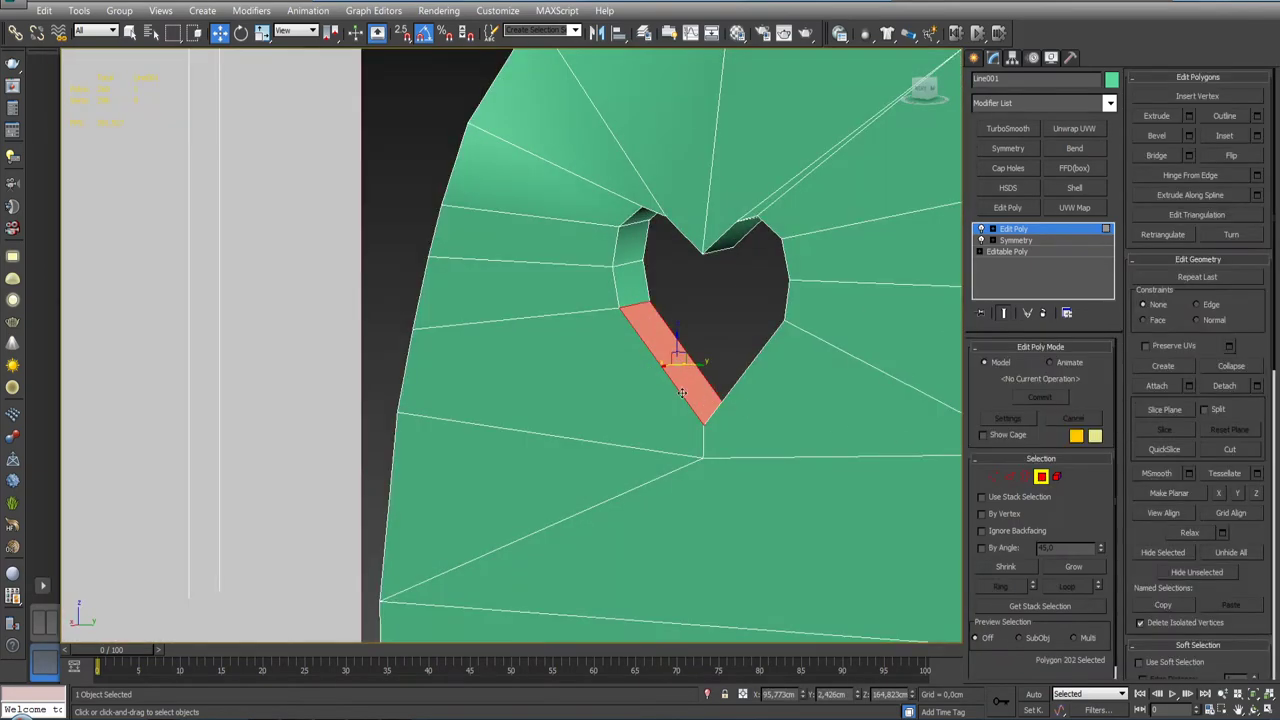
Step: Loop-select the 12 inner-wall faces of the heart and orbit to inspect them
shift+click(632, 287)
mouse_move(694, 337)
alt+middle_down()
mouse_move(757, 314)
mouse_move(680, 292)
mouse_move(704, 414)
mouse_move(737, 391)
mouse_move(712, 395)
alt+middle_up()
scroll(680, 292, down, 5)
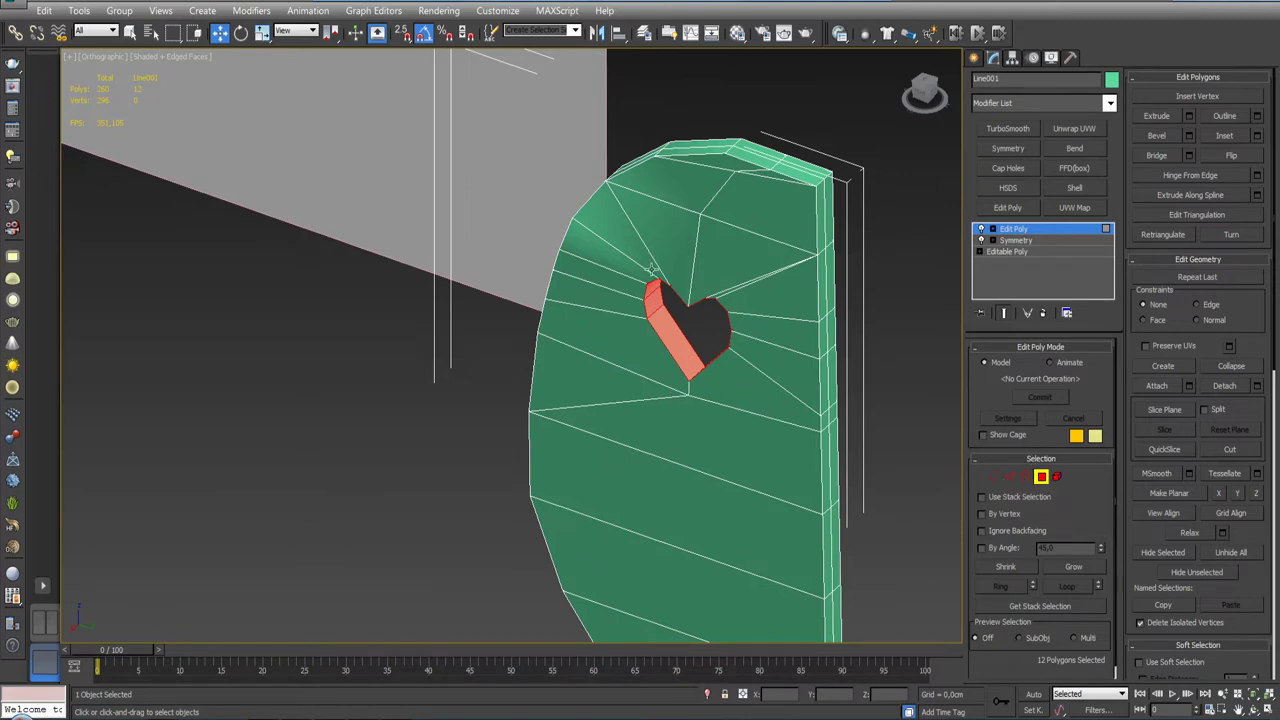
alt+middle_drag(684, 349, 967, 243)
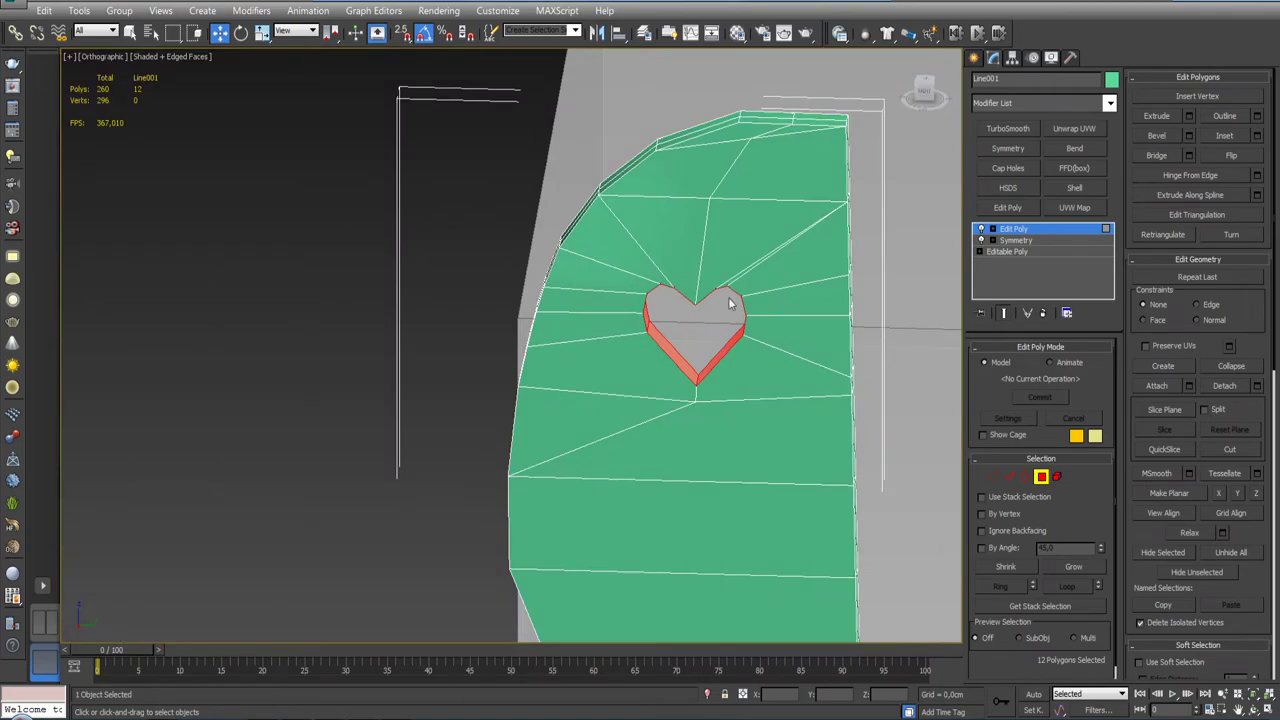
mouse_move(696, 347)
alt+middle_down()
mouse_move(641, 333)
mouse_move(752, 328)
mouse_move(697, 352)
mouse_move(651, 288)
mouse_move(749, 314)
mouse_move(767, 259)
alt+middle_up()
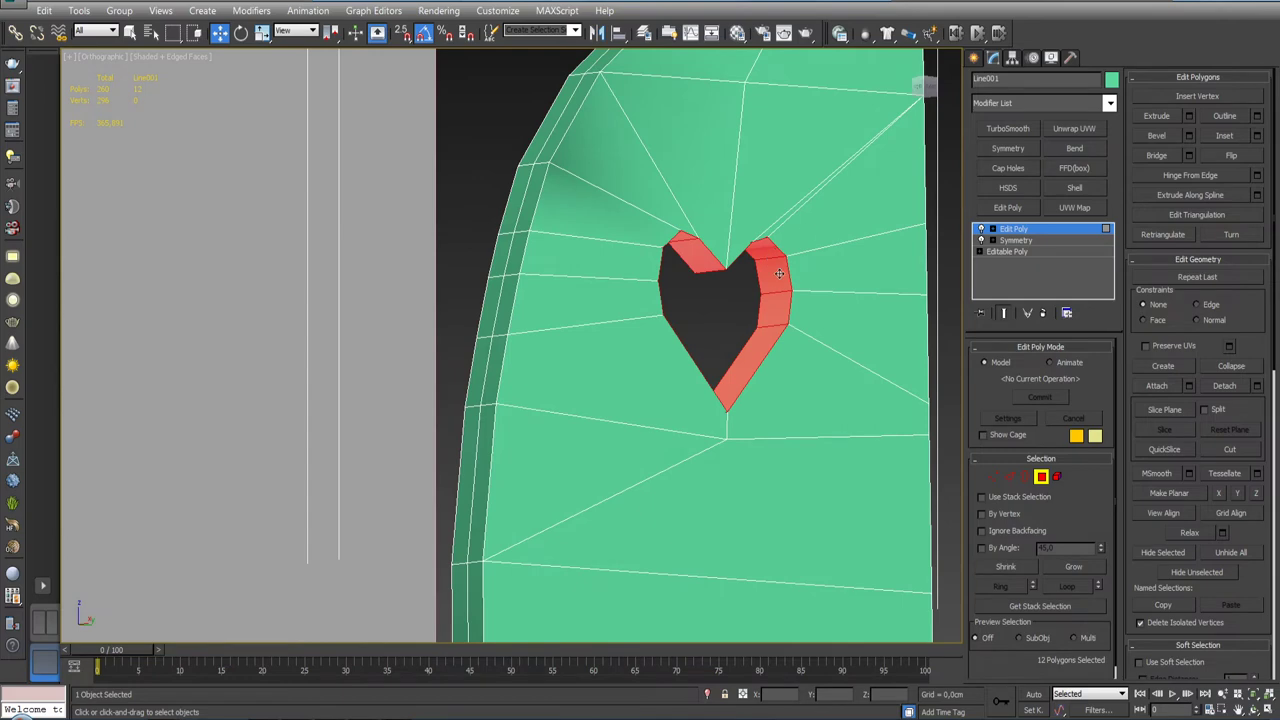
mouse_move(732, 338)
alt+middle_down()
mouse_move(676, 364)
mouse_move(670, 337)
mouse_move(614, 302)
alt+middle_up()
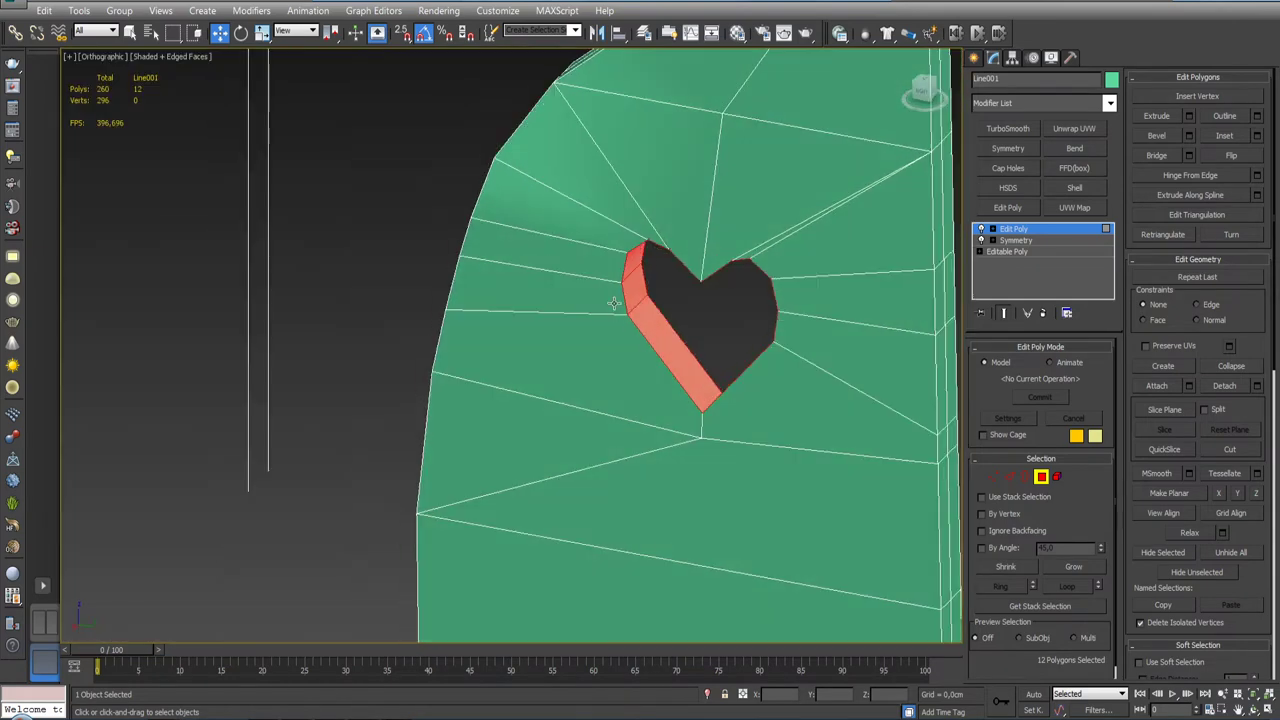
mouse_move(690, 319)
alt+middle_down()
mouse_move(725, 269)
mouse_move(715, 301)
alt+middle_up()
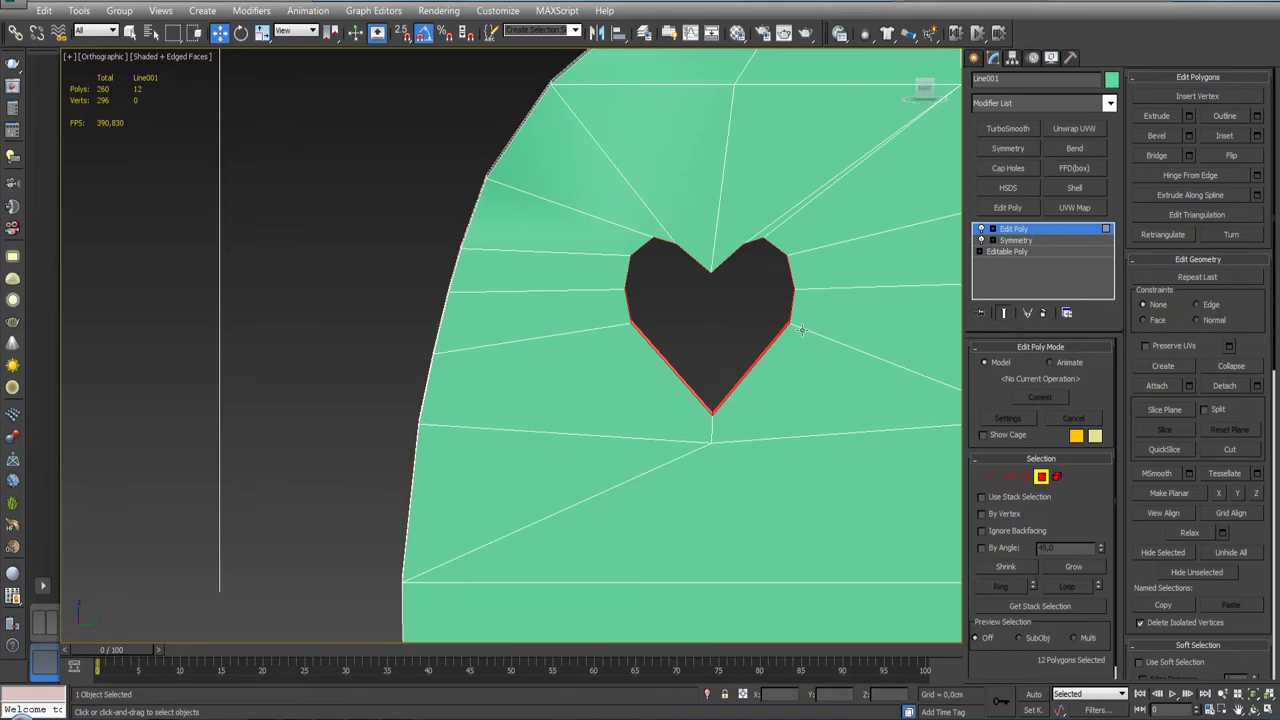
mouse_move(801, 330)
alt+middle_down()
mouse_move(674, 319)
mouse_move(732, 356)
mouse_move(731, 326)
alt+middle_up()
Step: Exit polygon editing and frame the panel and references in the front view
click(1018, 230)
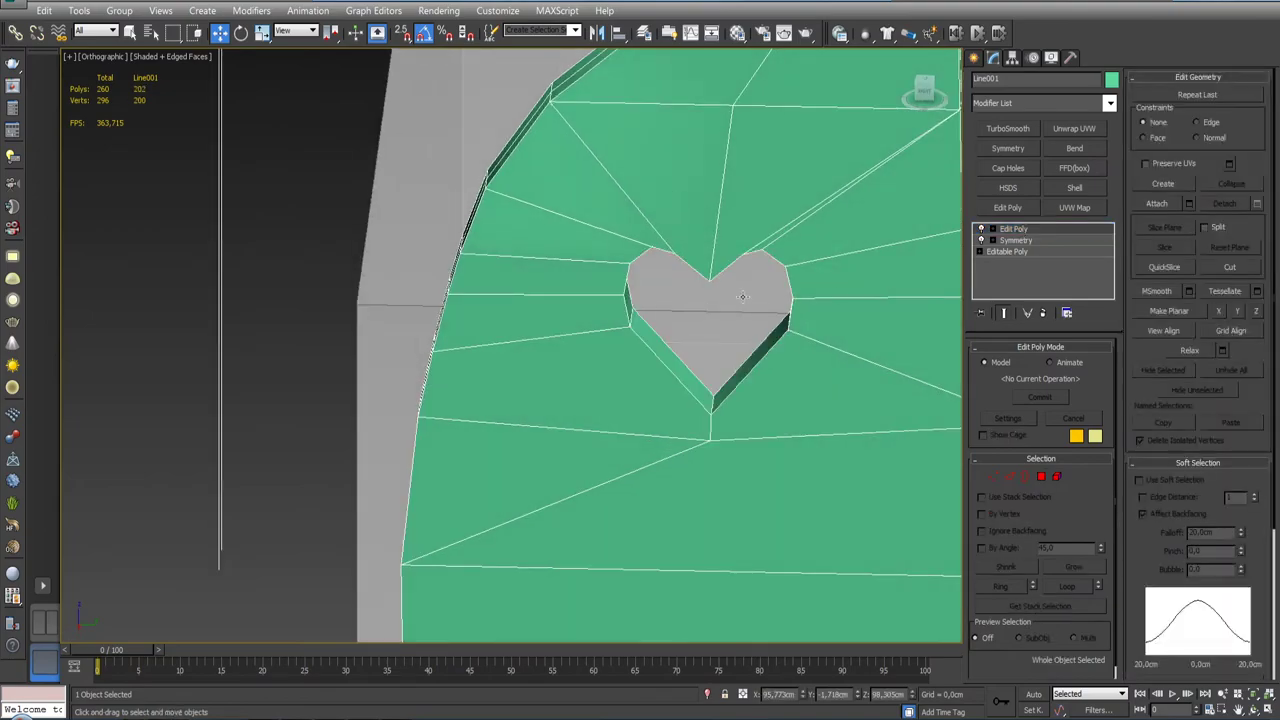
mouse_move(500, 350)
alt+middle_down()
mouse_move(660, 380)
mouse_move(545, 385)
mouse_move(590, 402)
mouse_move(560, 405)
mouse_move(650, 395)
alt+middle_up()
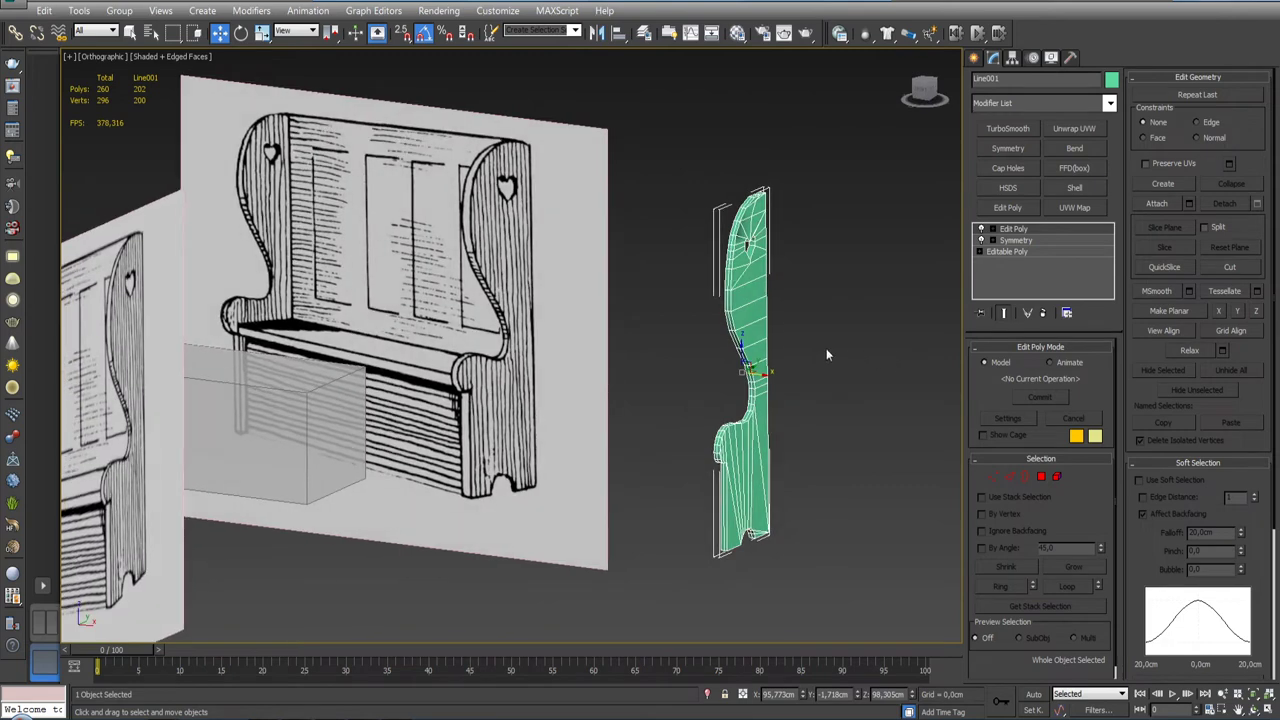
key(f)
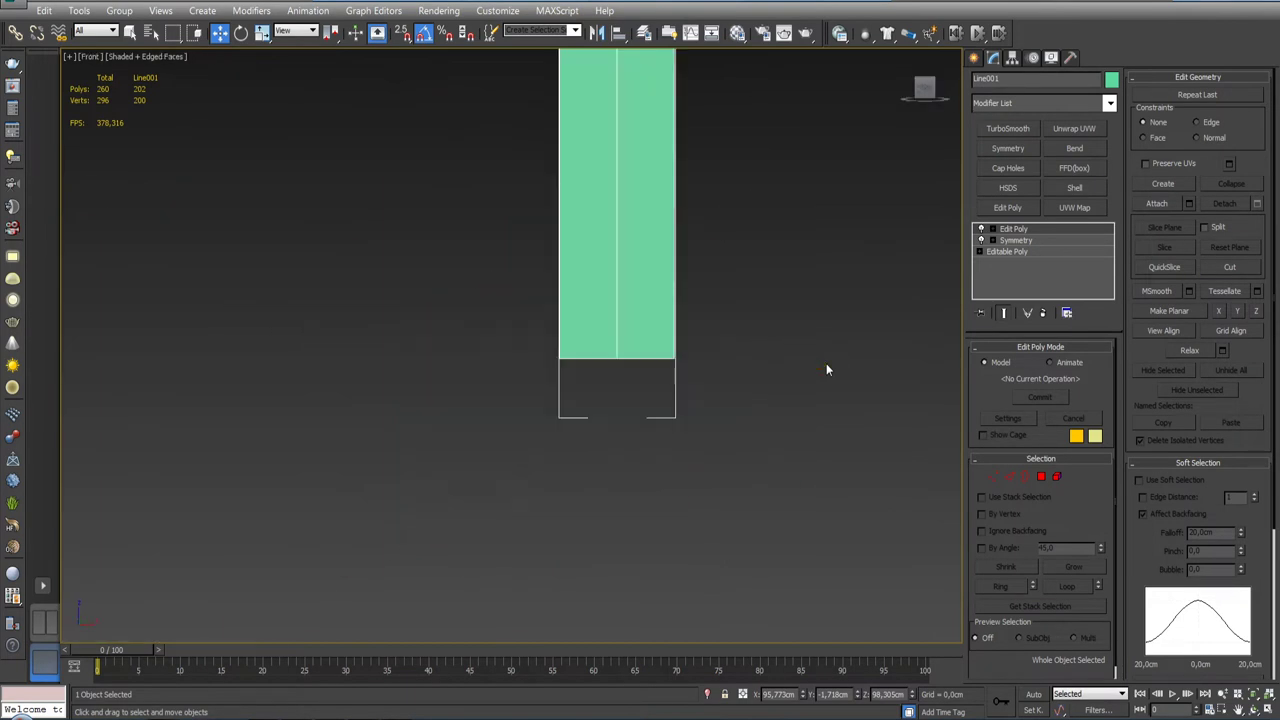
scroll(826, 370, down, 5)
scroll(787, 358, down, 3)
scroll(674, 373, up, 7)
middle_drag(672, 370, 590, 375)
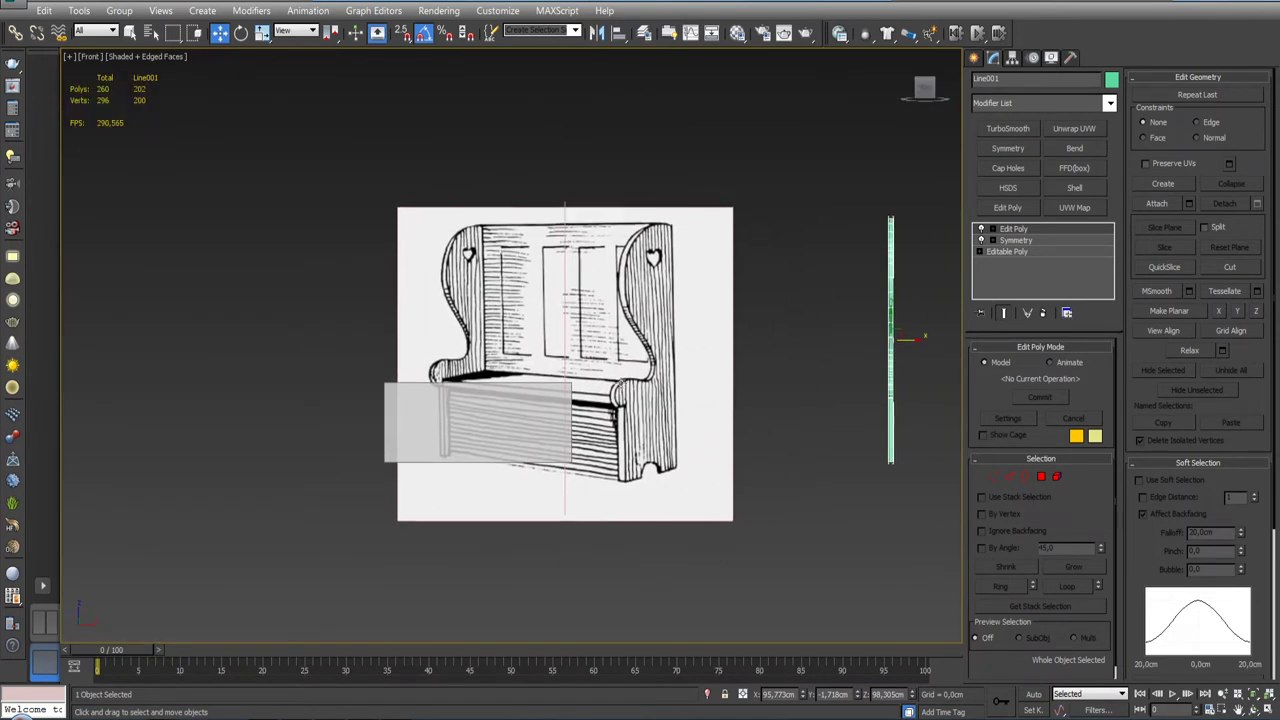
middle_drag(676, 390, 676, 395)
scroll(676, 395, down, 3)
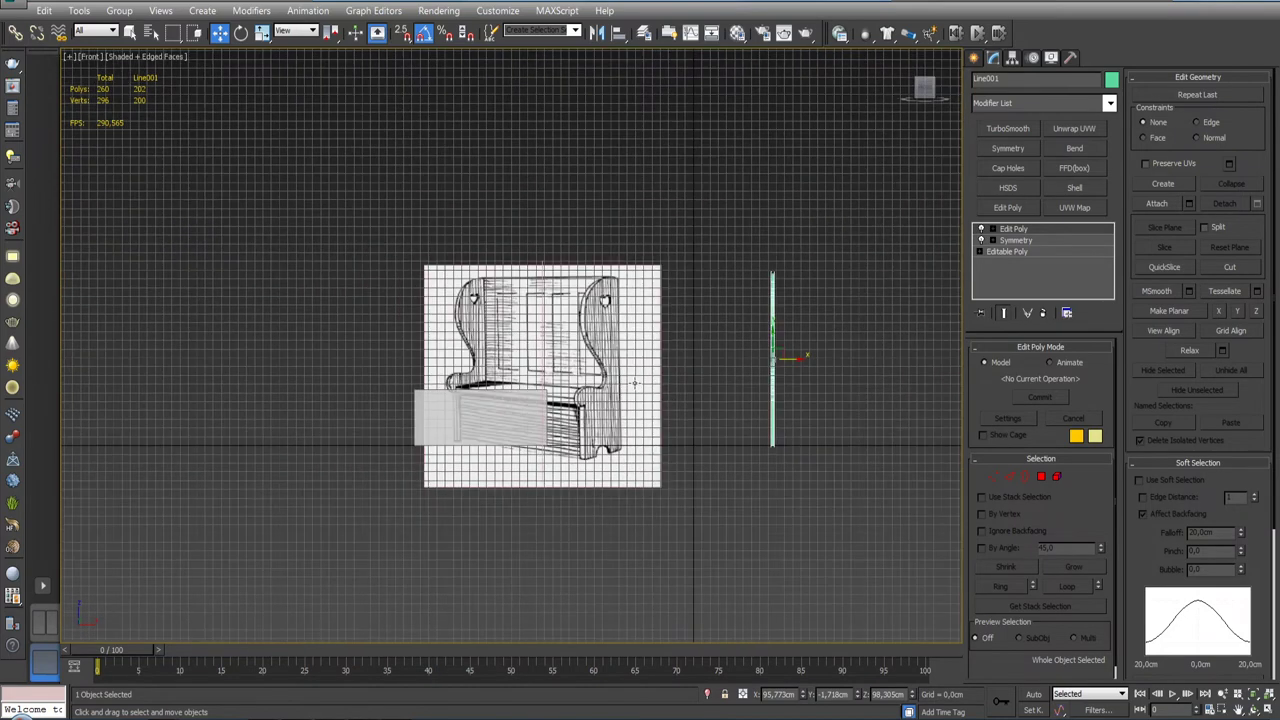
Step: Move the bench reference image aside and reset the seat box's X position to 0
click(537, 366)
drag(565, 375, 738, 375)
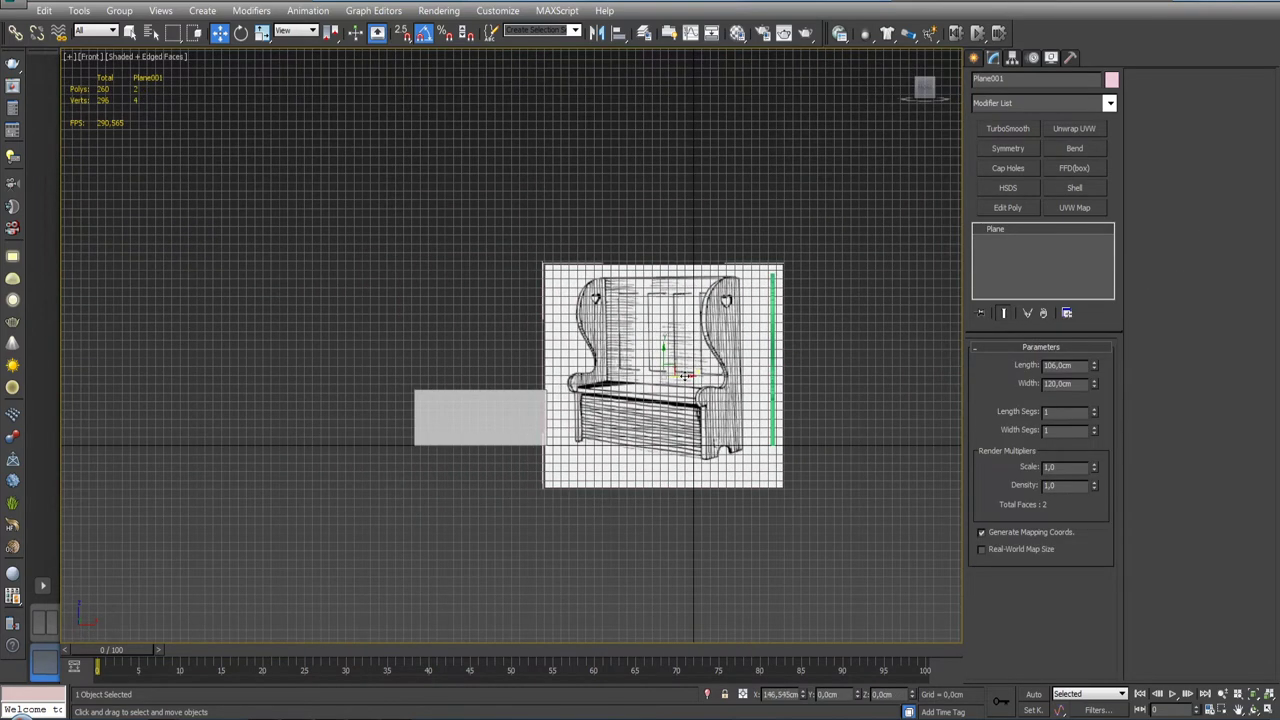
click(509, 400)
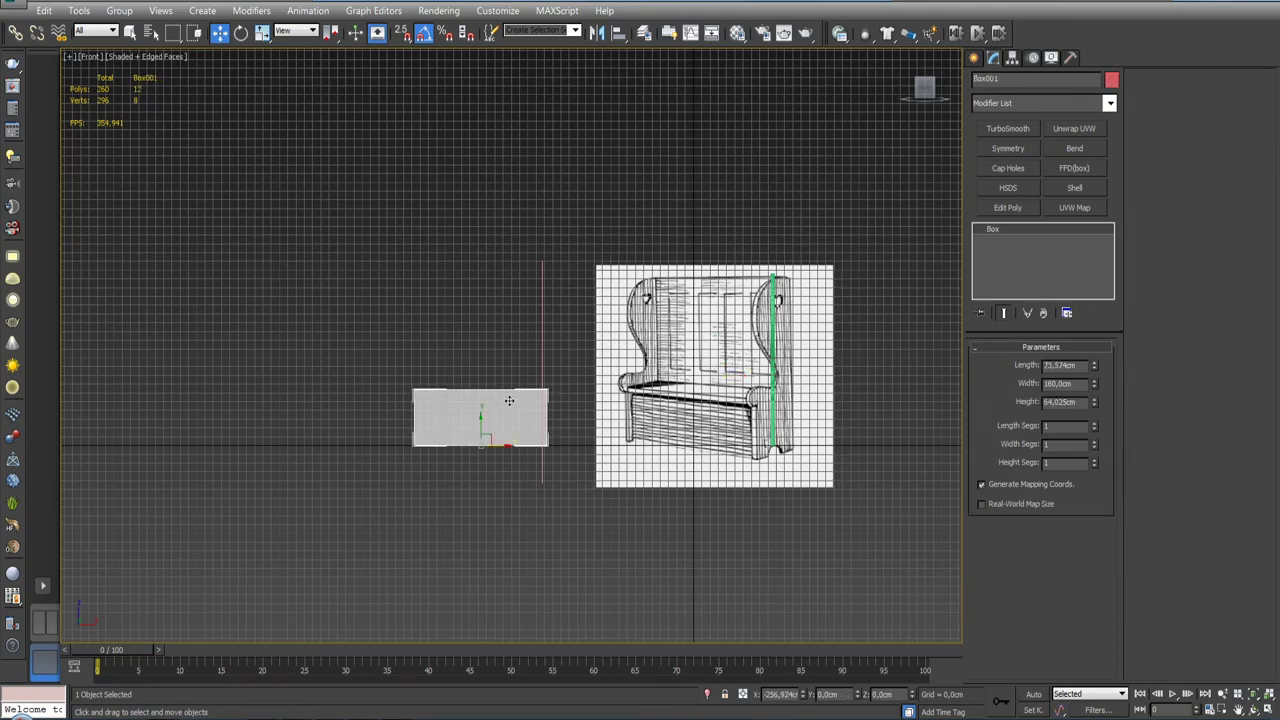
right_click(804, 697)
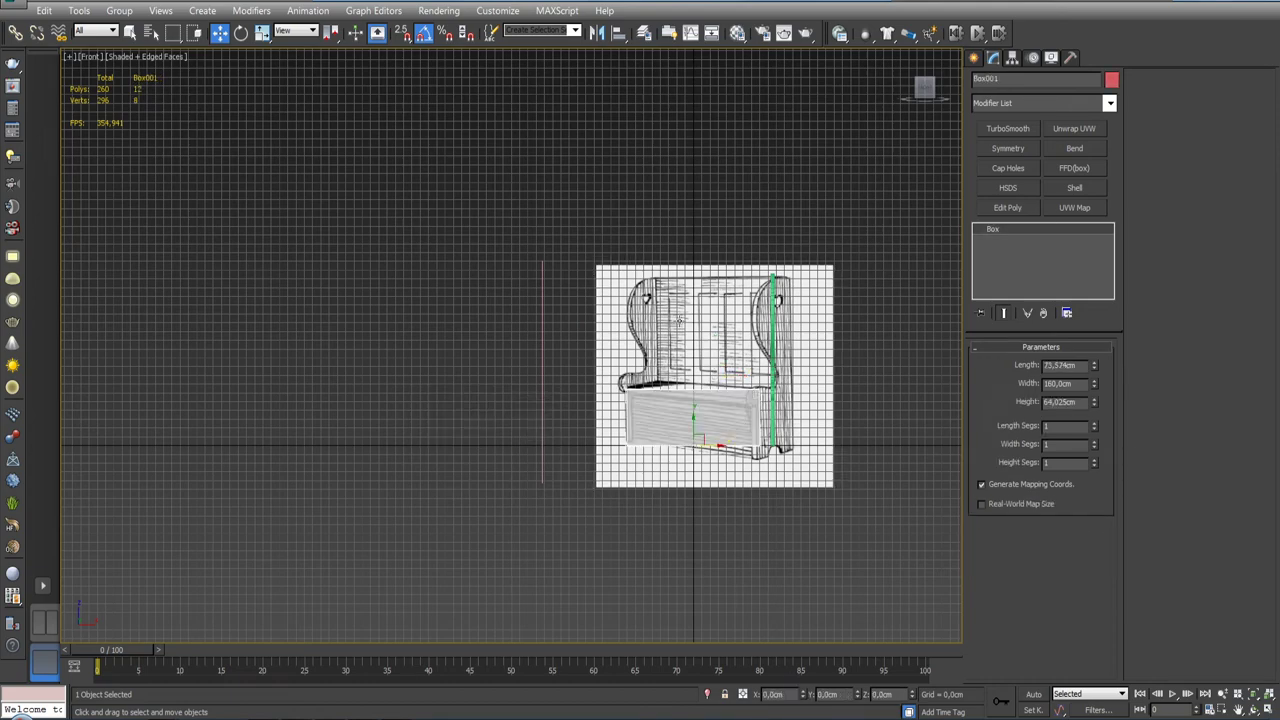
click(702, 350)
drag(735, 375, 458, 365)
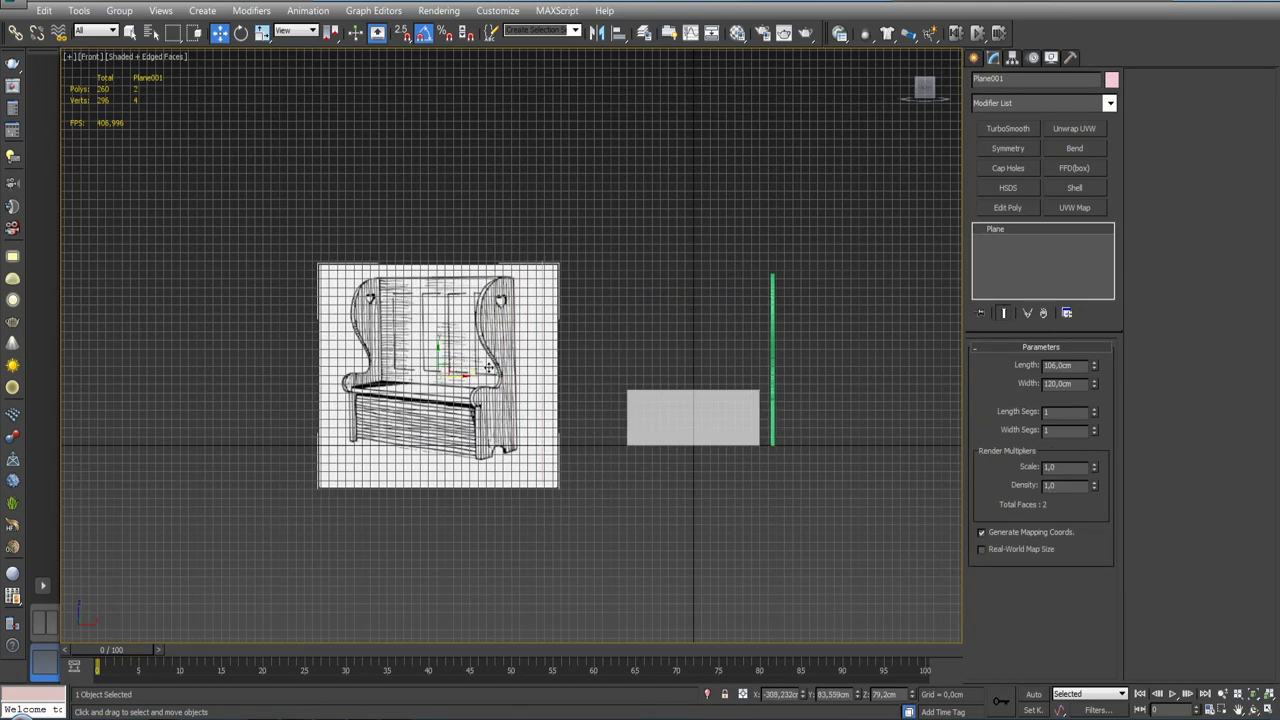
scroll(677, 419, up, 3)
Step: Select the green side panel and start the Align tool
click(810, 370)
middle_drag(810, 370, 790, 335)
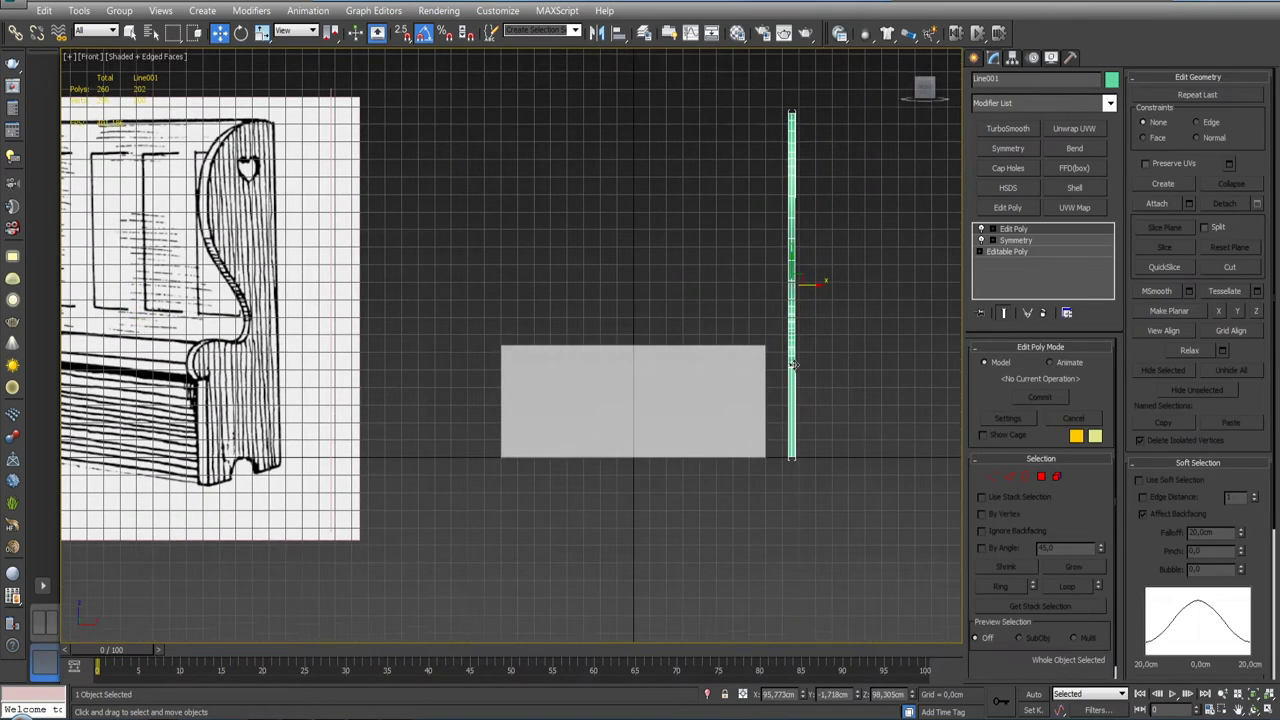
scroll(800, 370, up, 2)
click(618, 34)
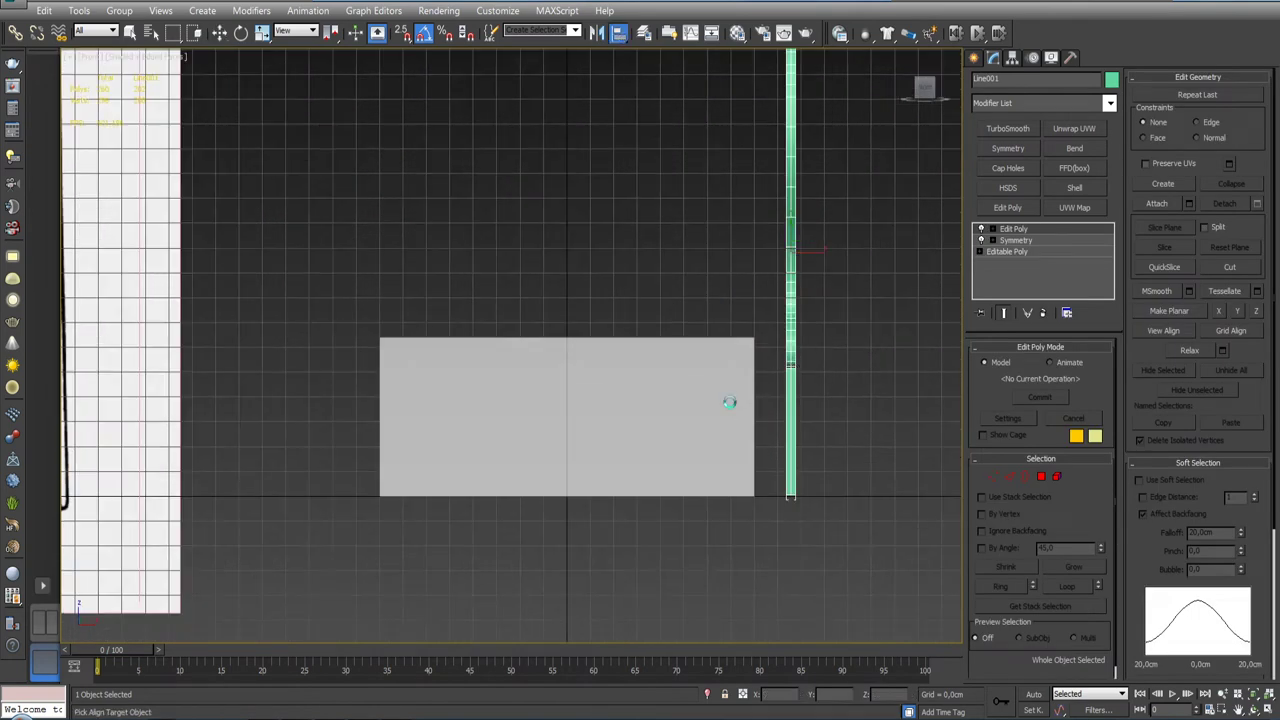
Step: Align the panel's X minimum to the seat box's X maximum
click(724, 399)
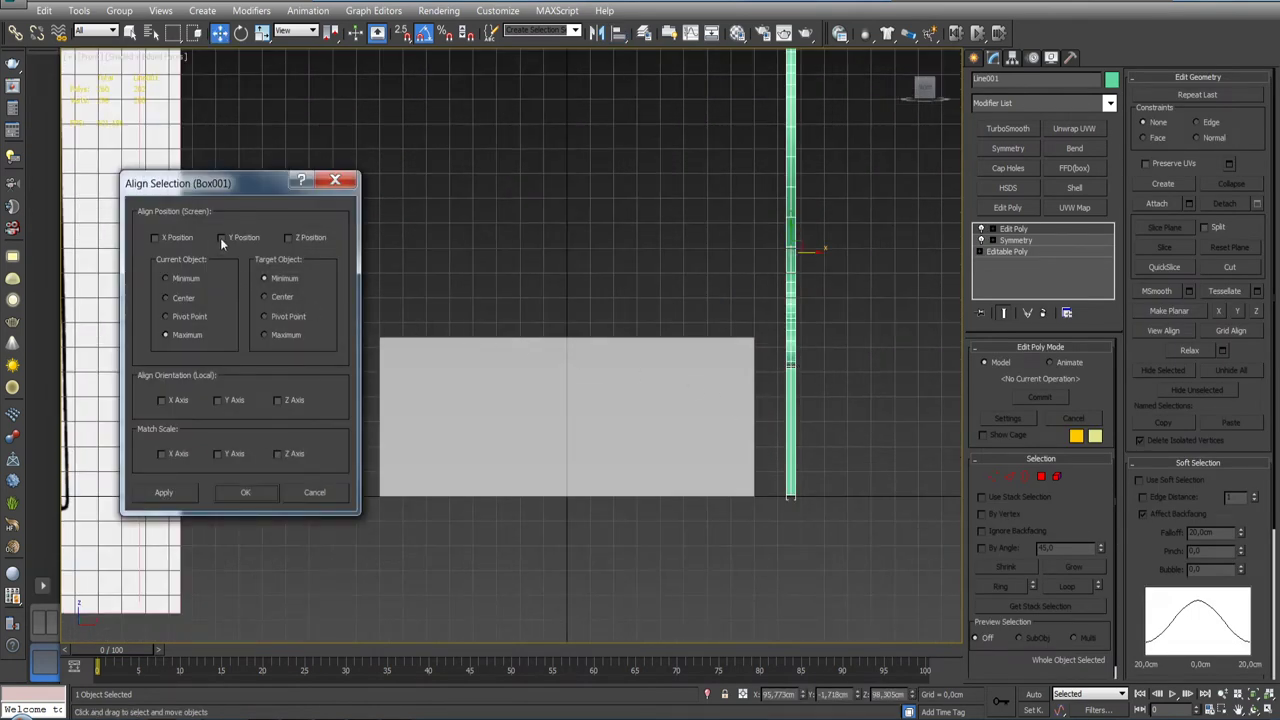
click(168, 238)
click(180, 279)
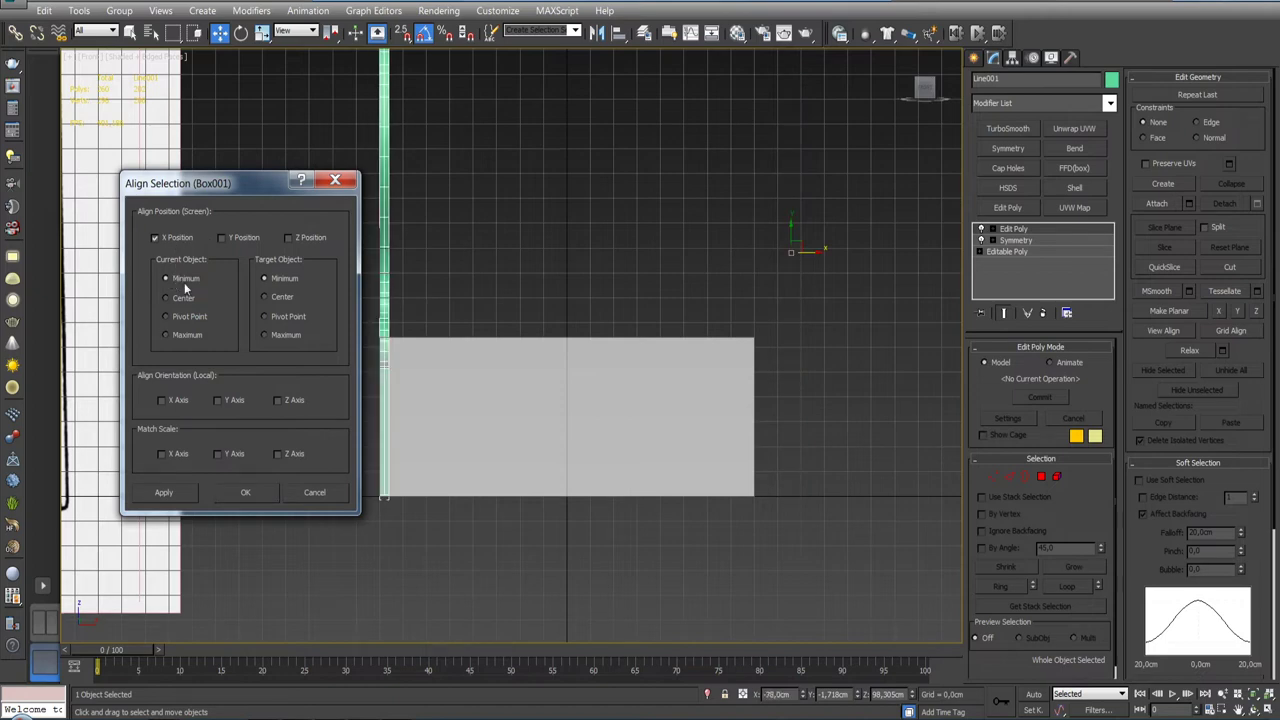
click(274, 335)
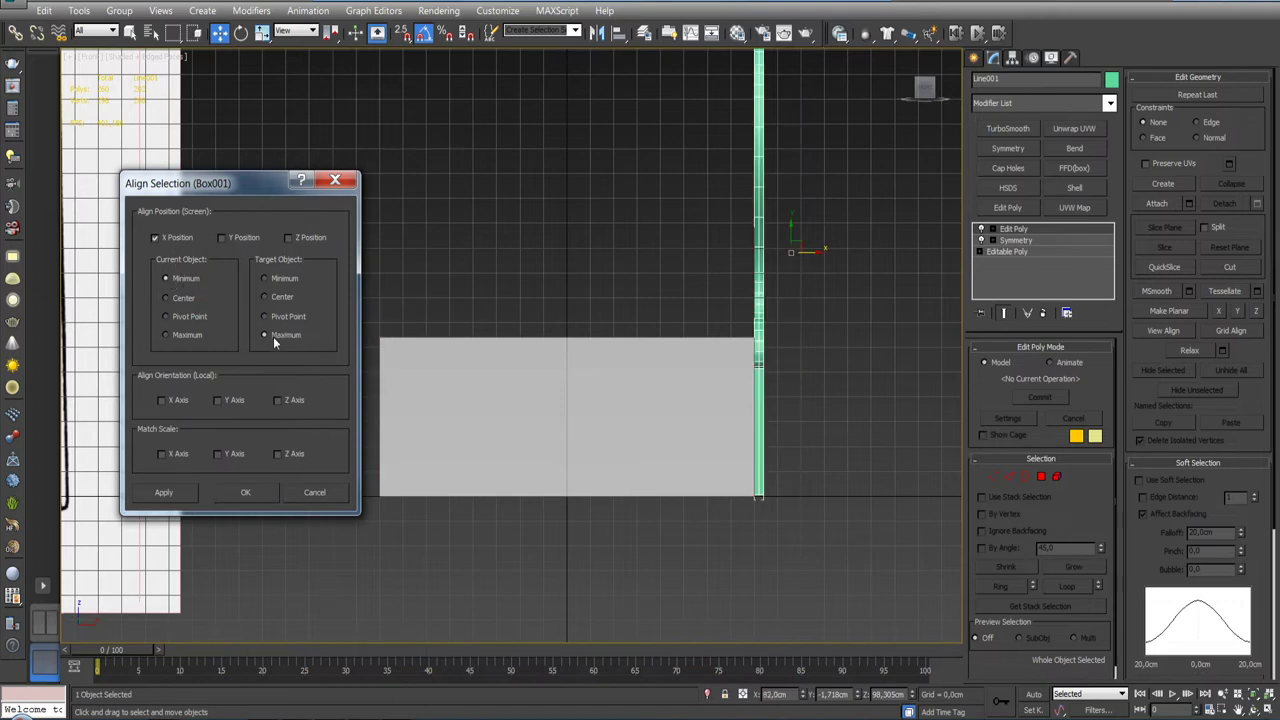
click(245, 492)
Step: Turn on Affect Pivot Only for the side panel in the Hierarchy panel
middle_drag(660, 420, 746, 420)
scroll(745, 420, down, 3)
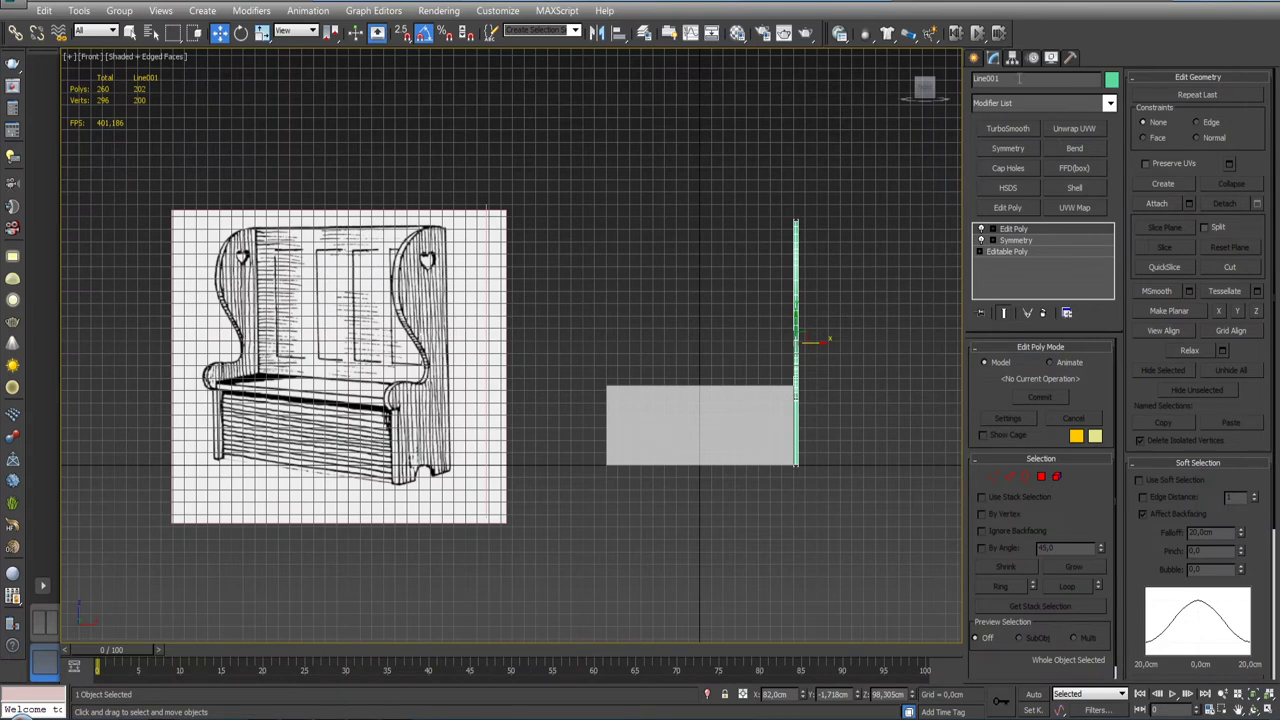
click(1013, 58)
click(1043, 163)
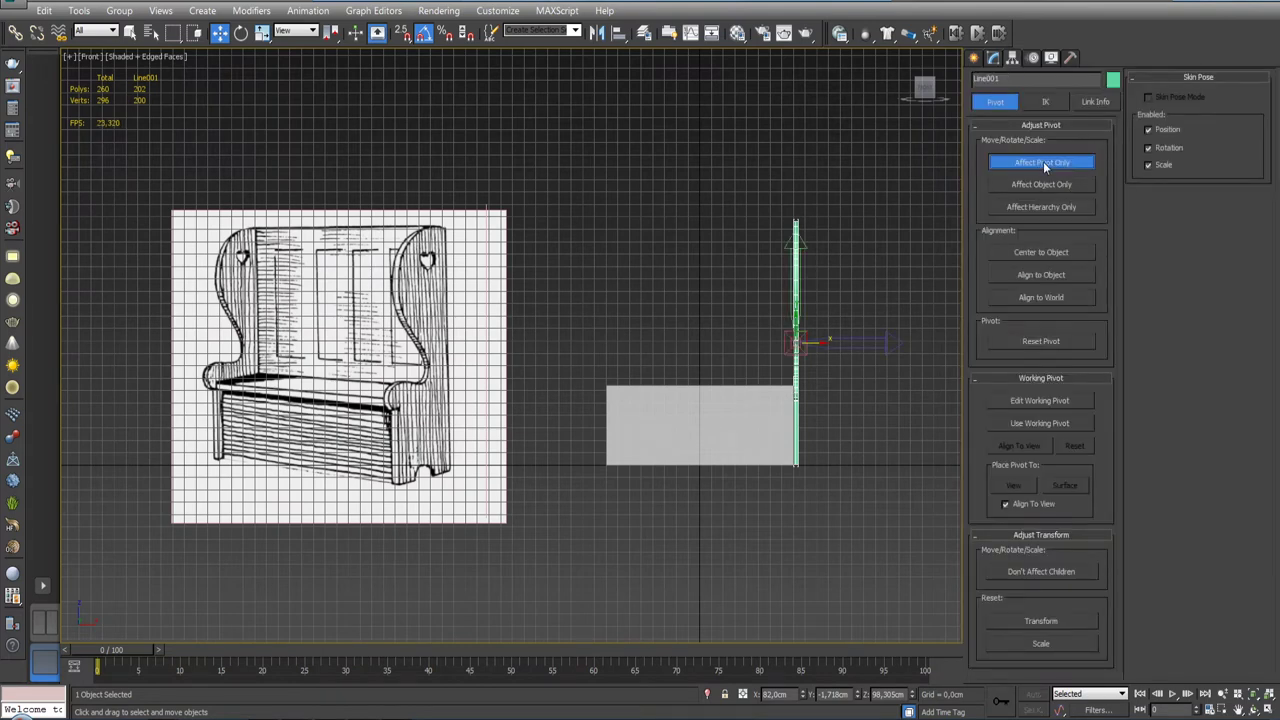
Step: Center the panel's pivot, then set its X to 0 at the world centre
click(1041, 253)
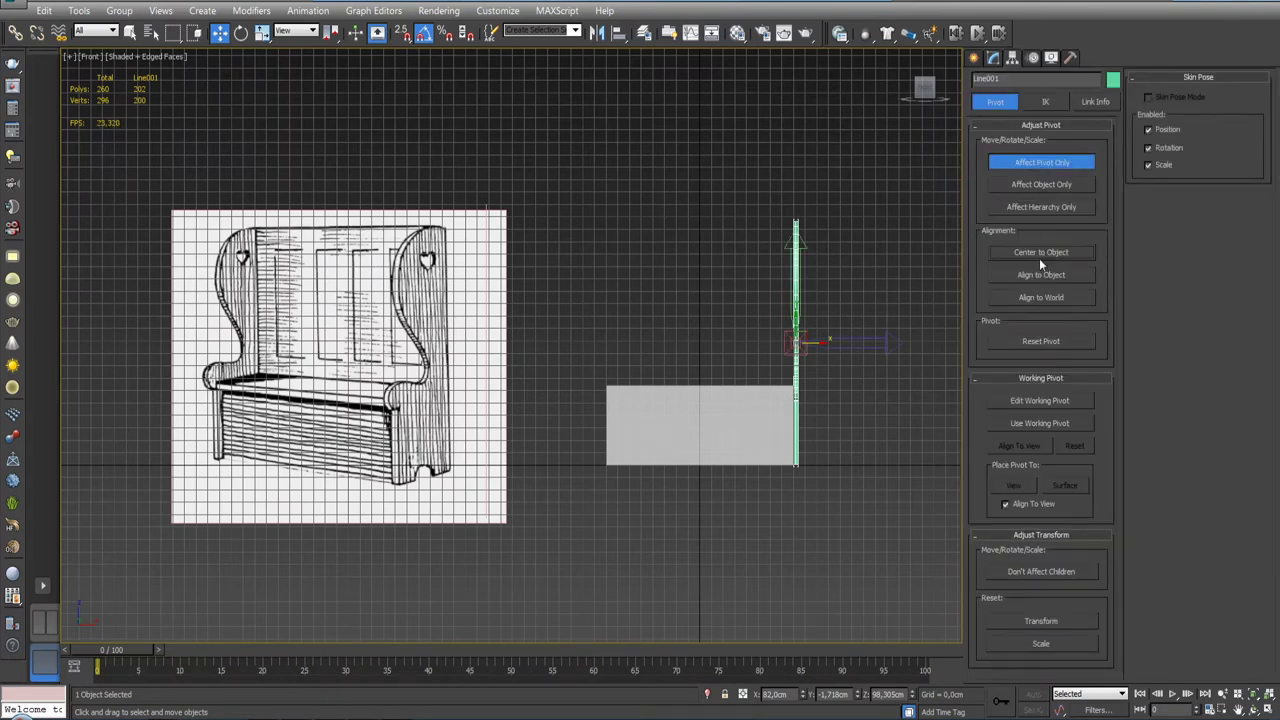
right_click(802, 696)
click(994, 58)
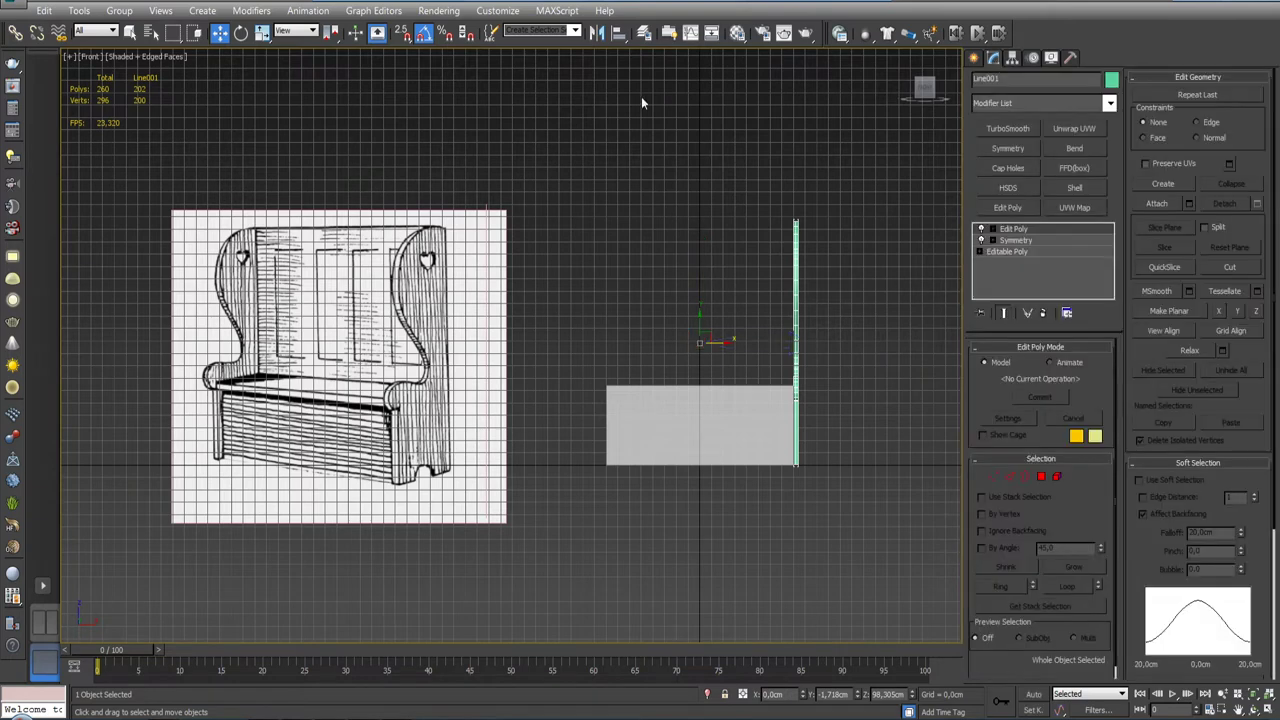
Step: Mirror an instanced copy of the panel across X onto the box's left end
click(596, 32)
drag(638, 224, 321, 173)
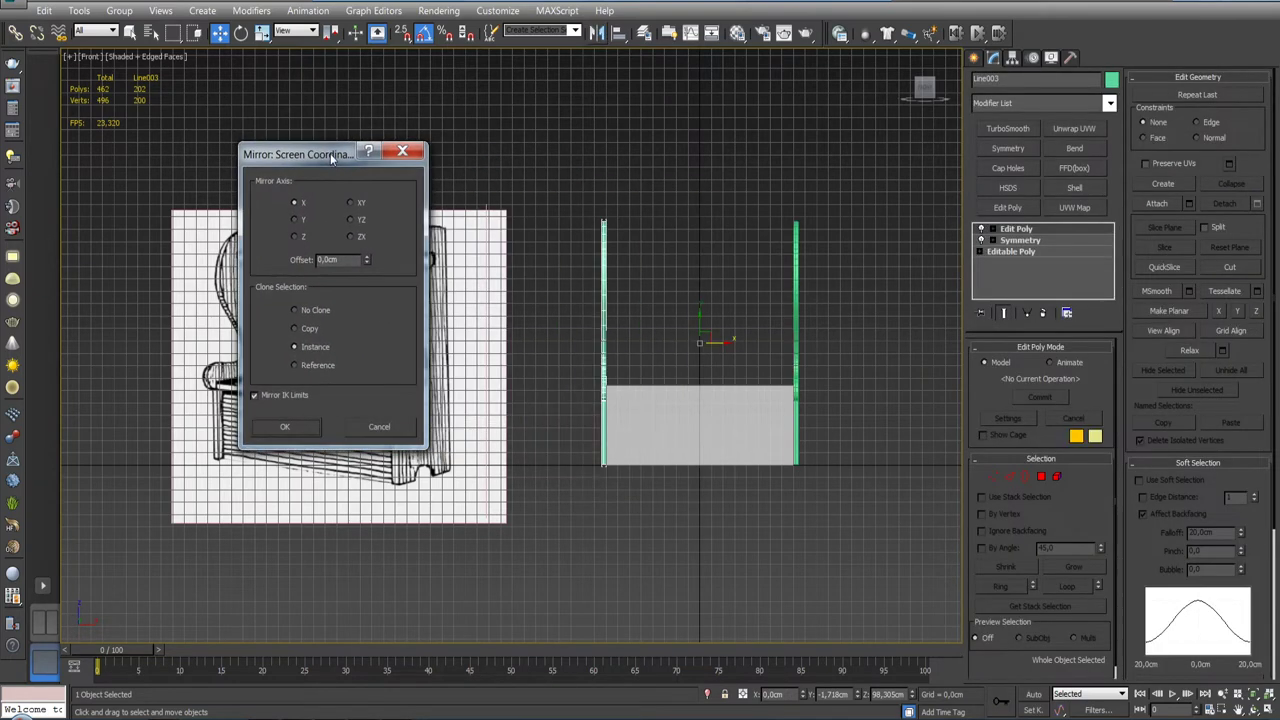
click(283, 426)
mouse_move(684, 331)
alt+middle_down()
mouse_move(634, 395)
mouse_move(673, 371)
mouse_move(634, 429)
mouse_move(680, 363)
mouse_move(645, 383)
mouse_move(665, 420)
mouse_move(718, 432)
alt+middle_up()
Step: Change the seat box's Length from 73,574 cm to 50 cm in Parameters
click(645, 383)
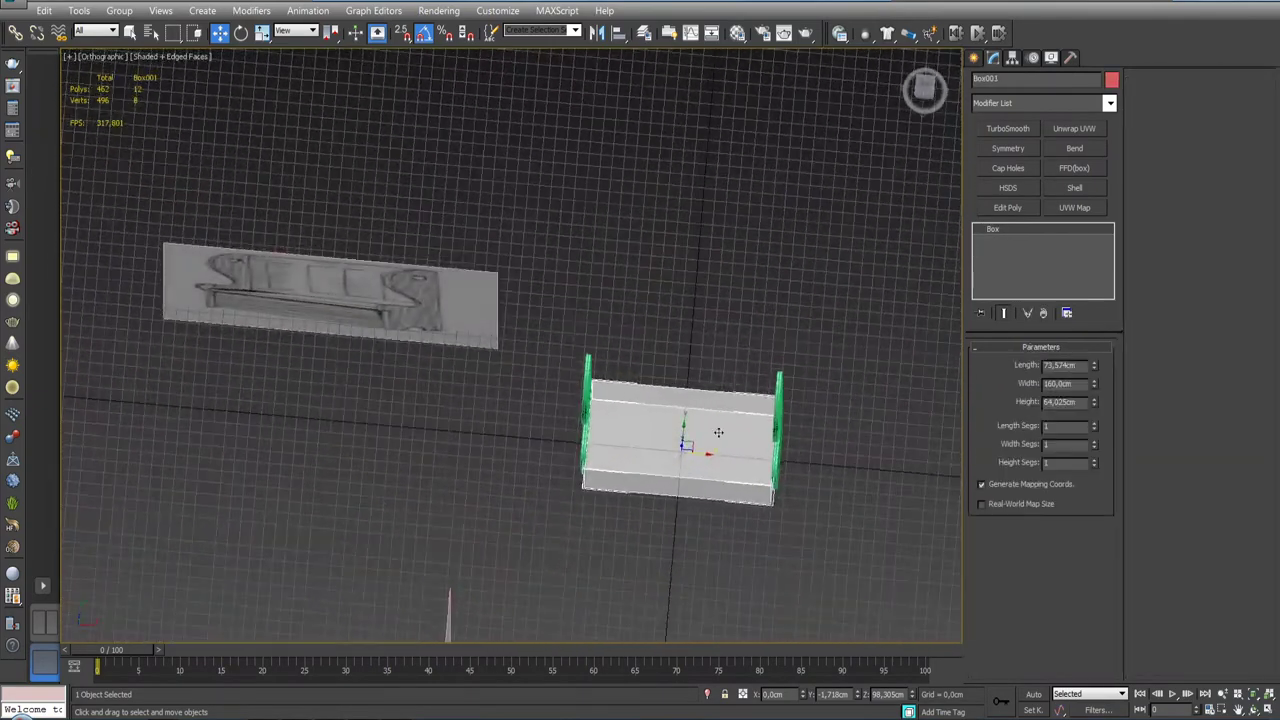
key(t)
key(z)
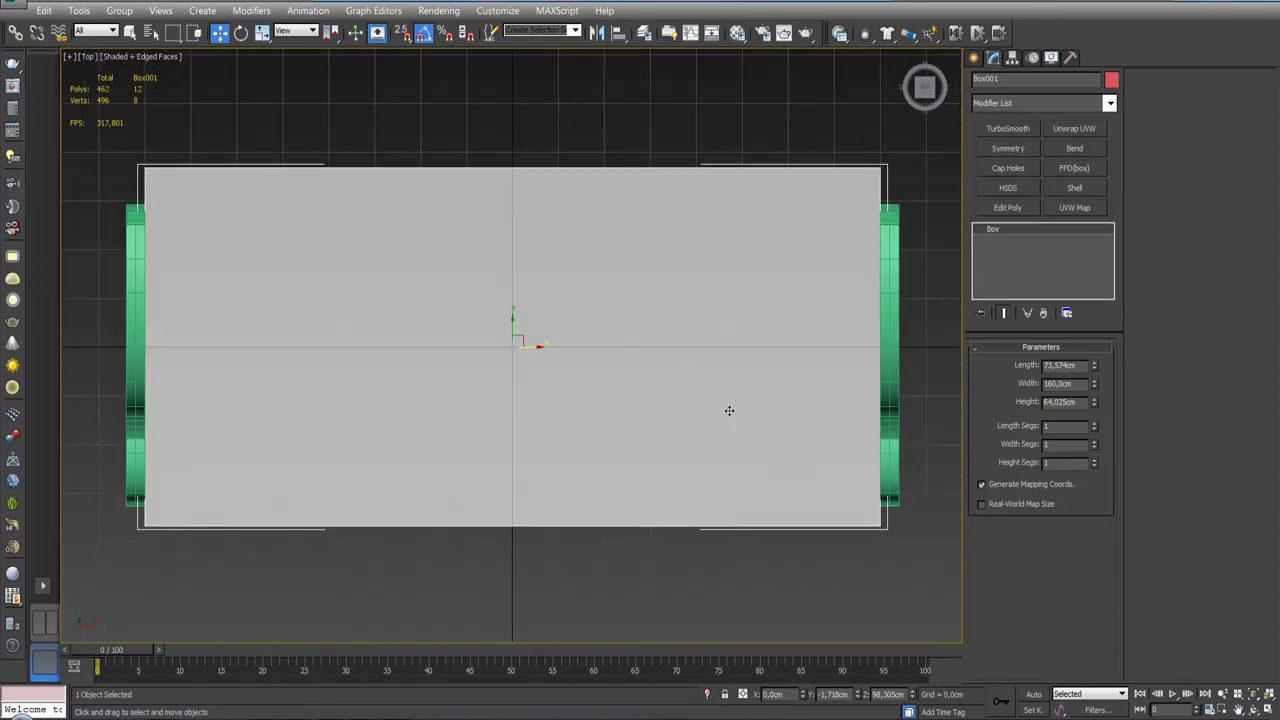
scroll(657, 395, down, 4)
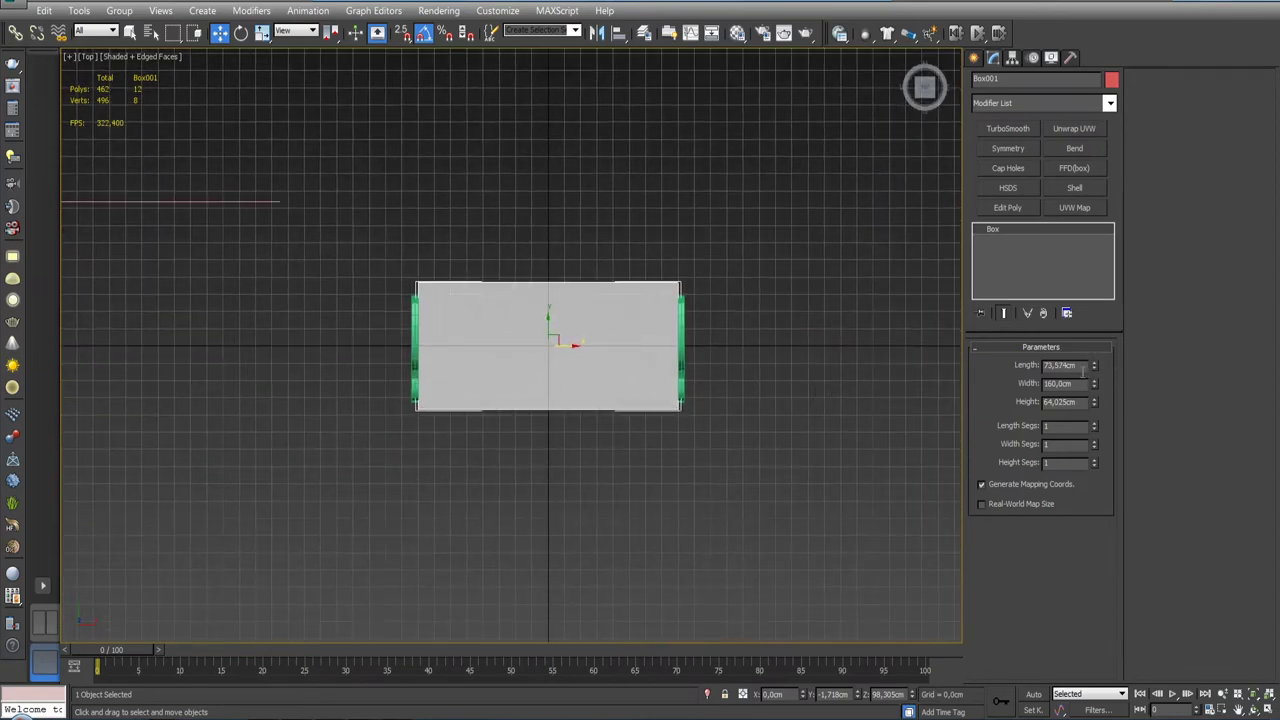
double_click(1080, 366)
text(50)
key(Return)
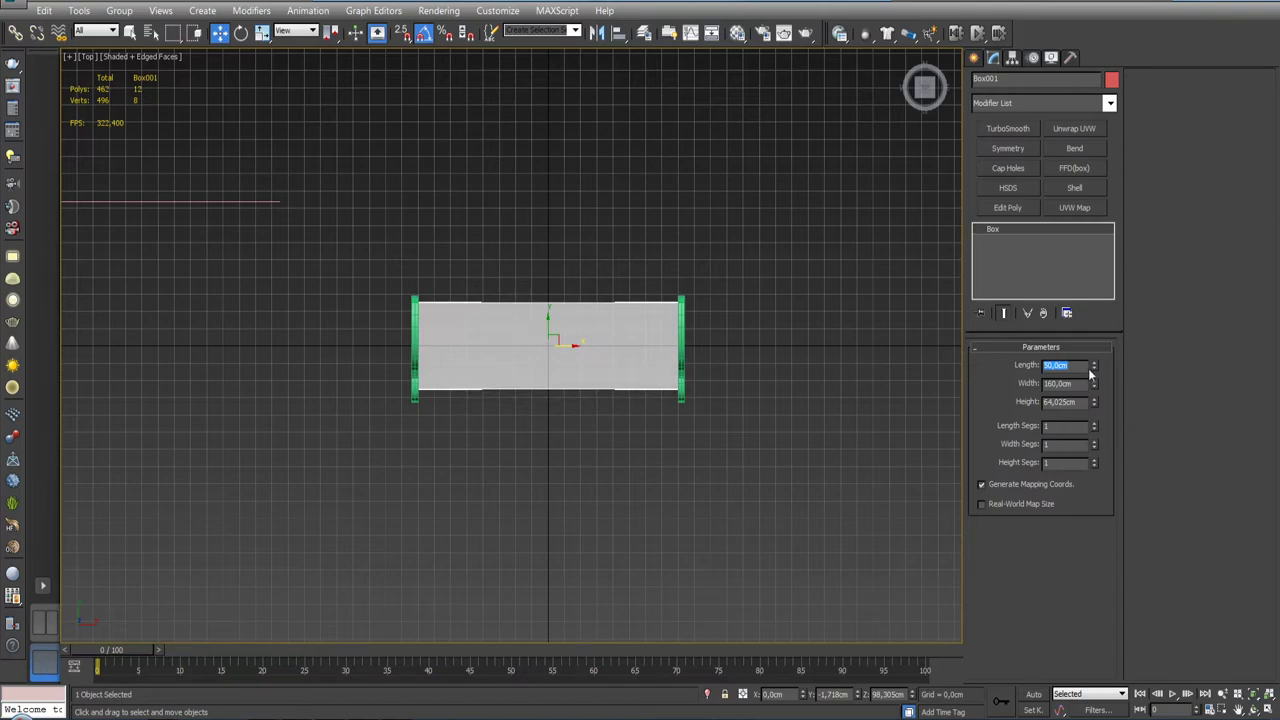
Step: Orbit and reframe the Top view to check the shortened seat box between the panels
mouse_move(700, 330)
alt+middle_down()
mouse_move(765, 292)
mouse_move(696, 280)
alt+middle_up()
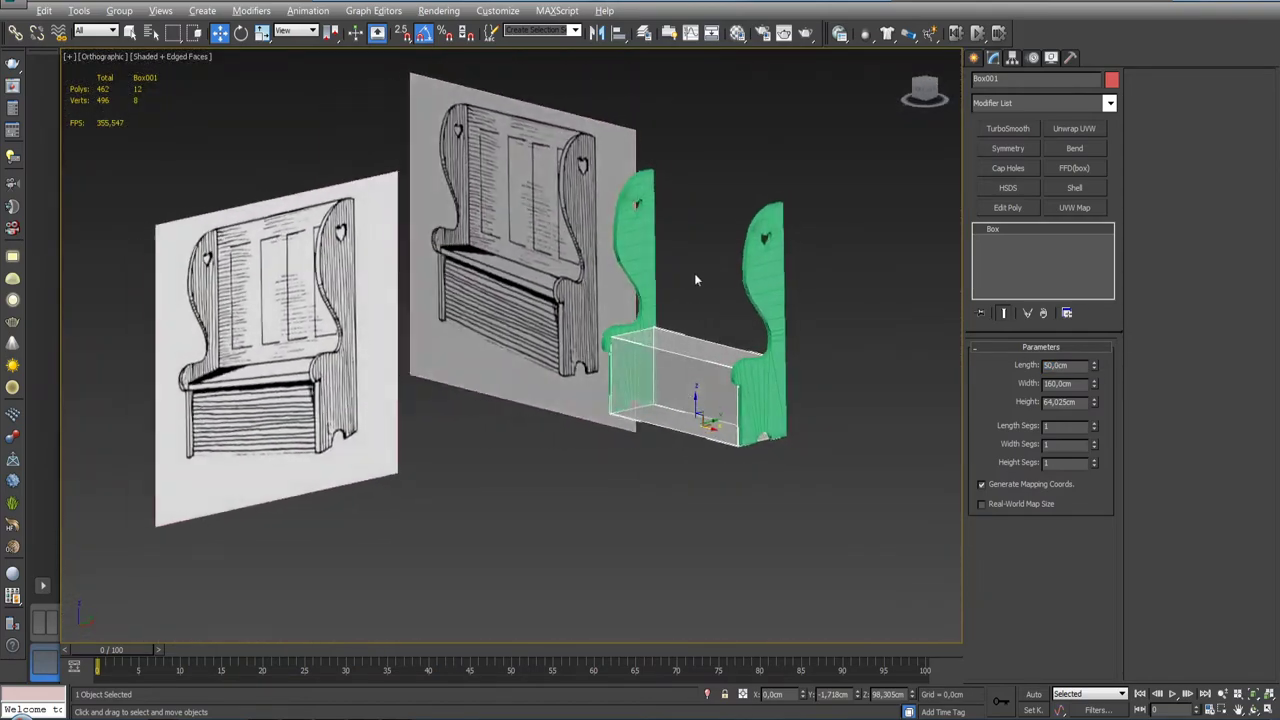
mouse_move(694, 271)
alt+middle_down()
mouse_move(676, 290)
mouse_move(684, 273)
mouse_move(707, 320)
mouse_move(658, 316)
mouse_move(679, 351)
mouse_move(745, 378)
alt+middle_up()
key(t)
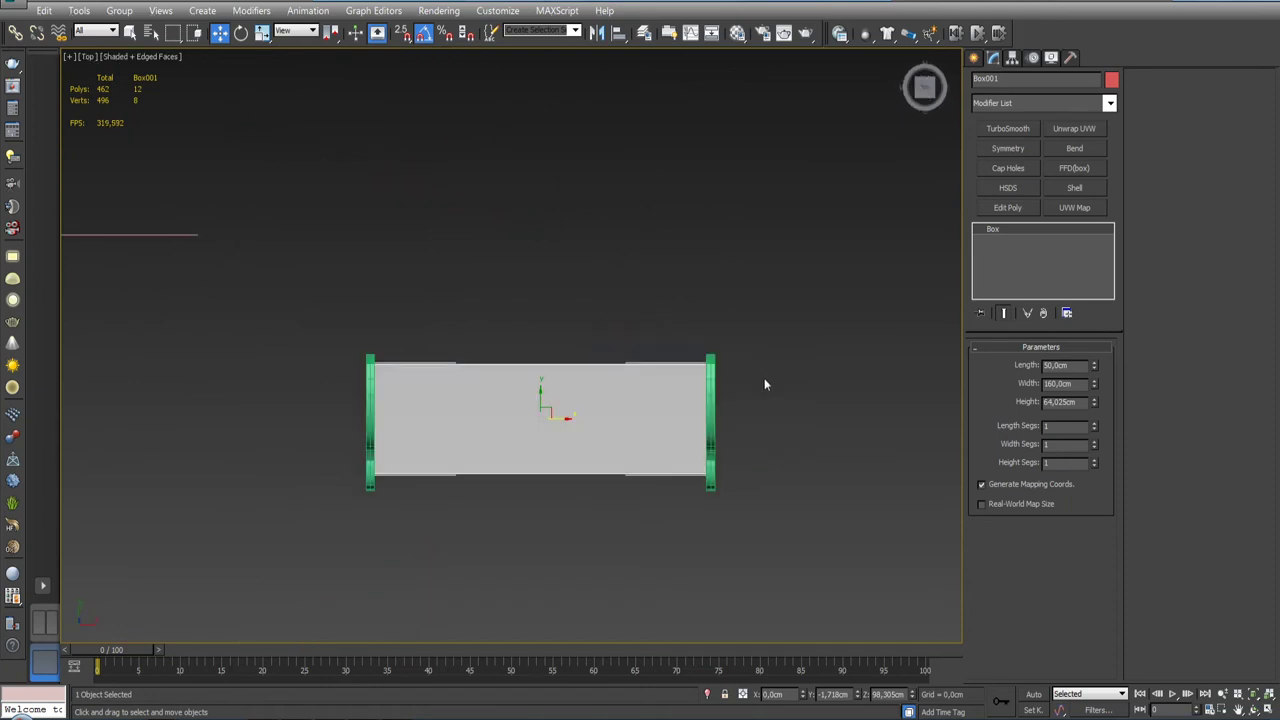
key(z)
middle_drag(636, 350, 652, 403)
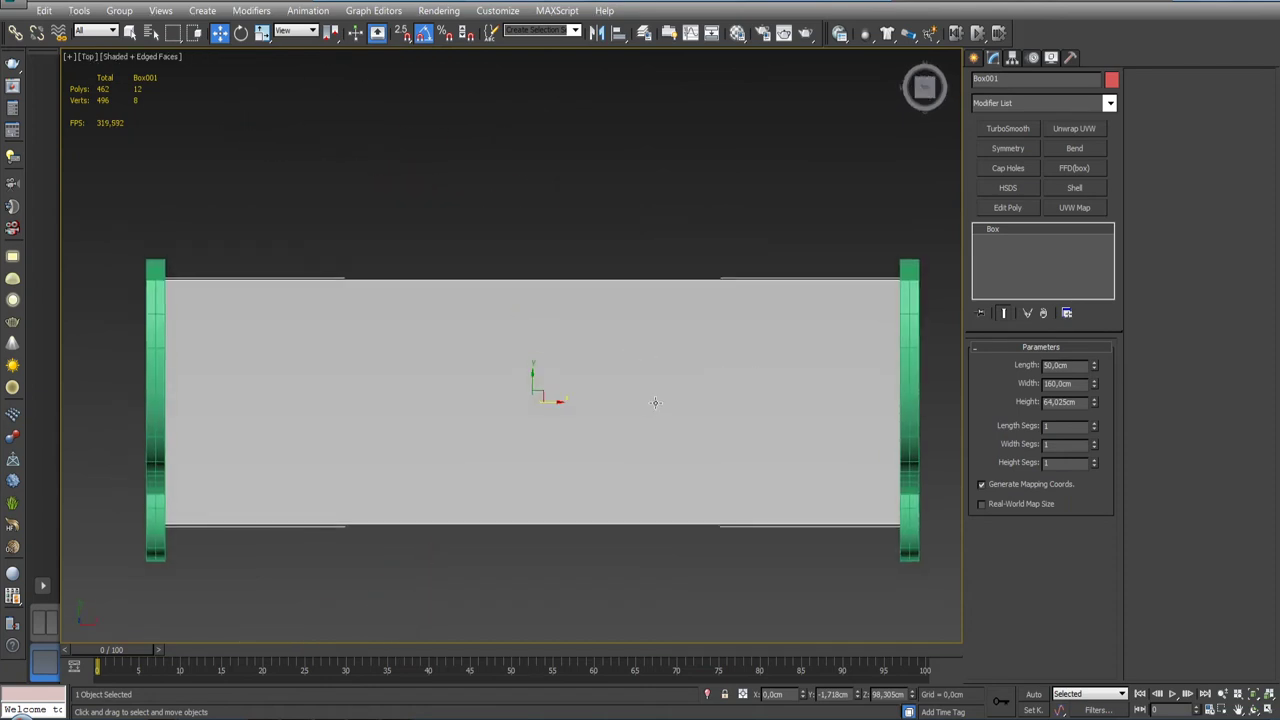
key(shift+z)
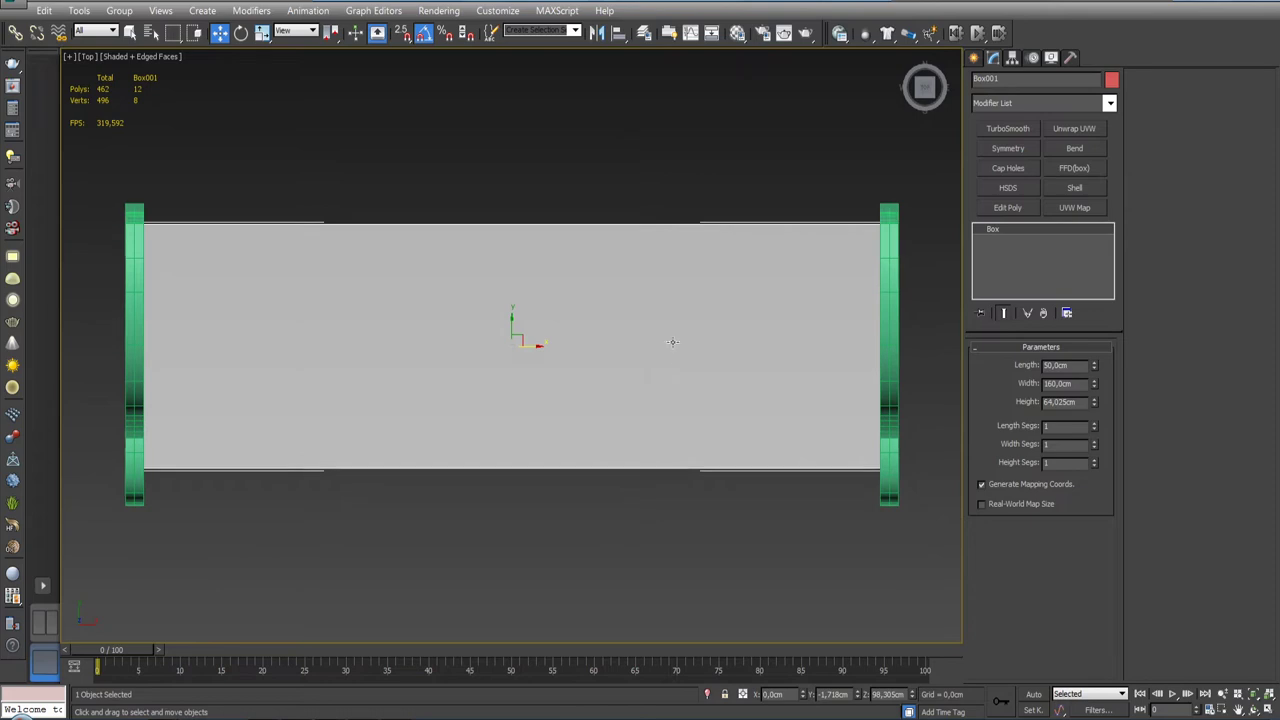
key(shift+y)
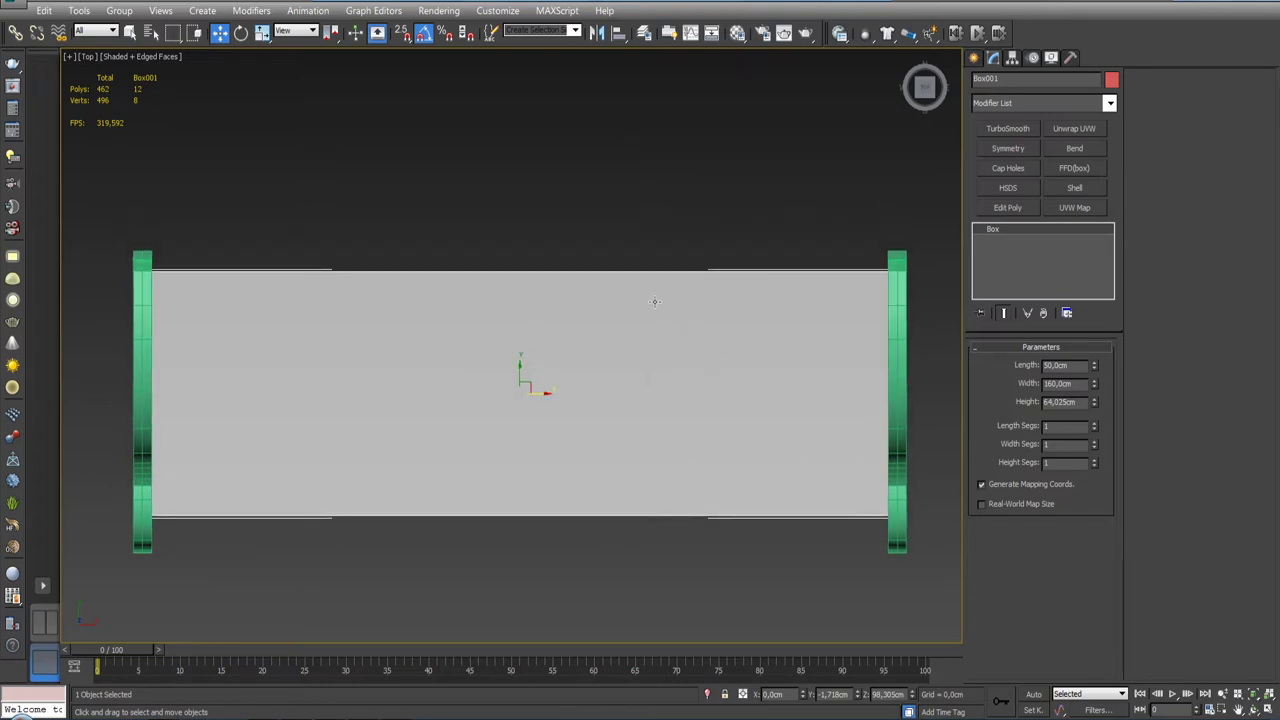
click(1010, 58)
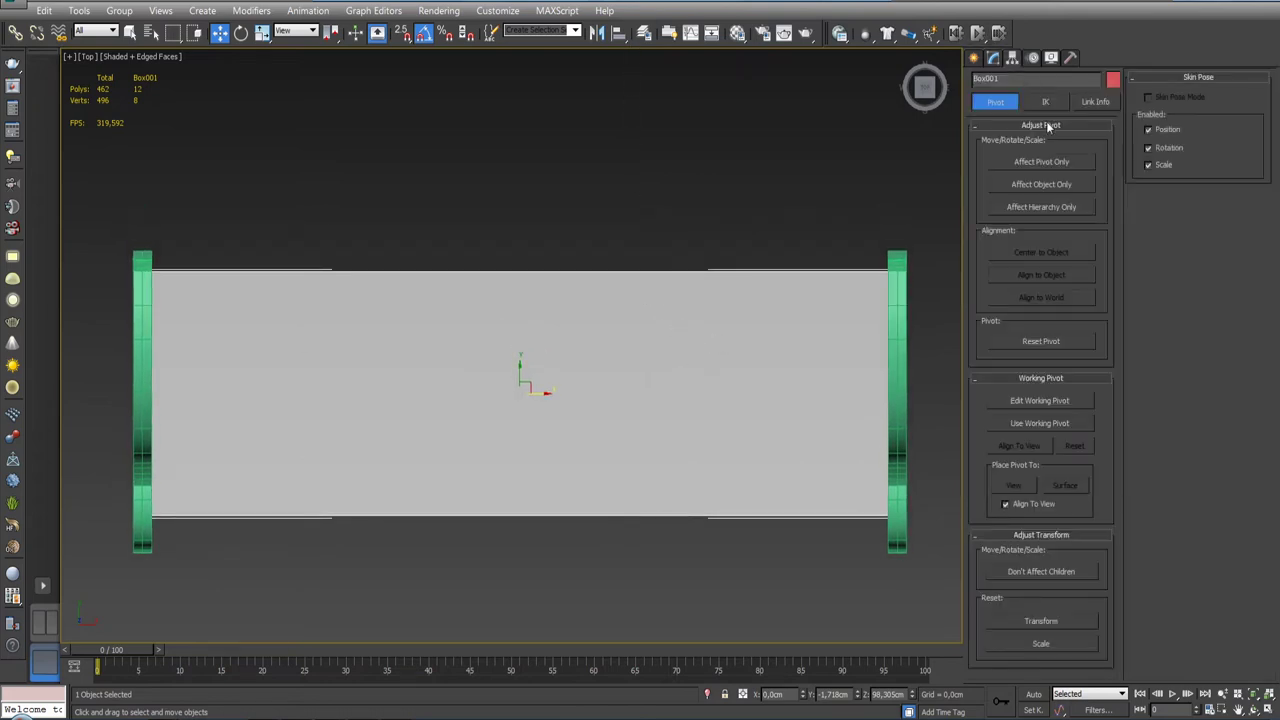
click(1042, 162)
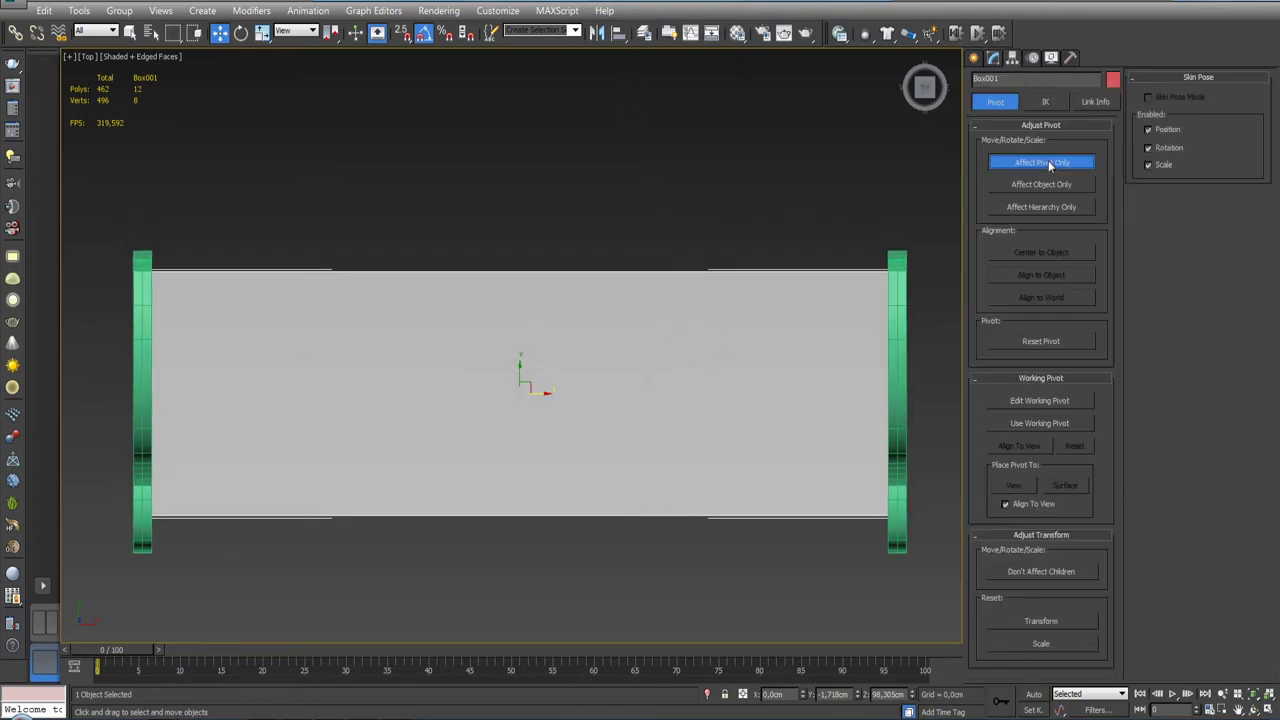
click(995, 58)
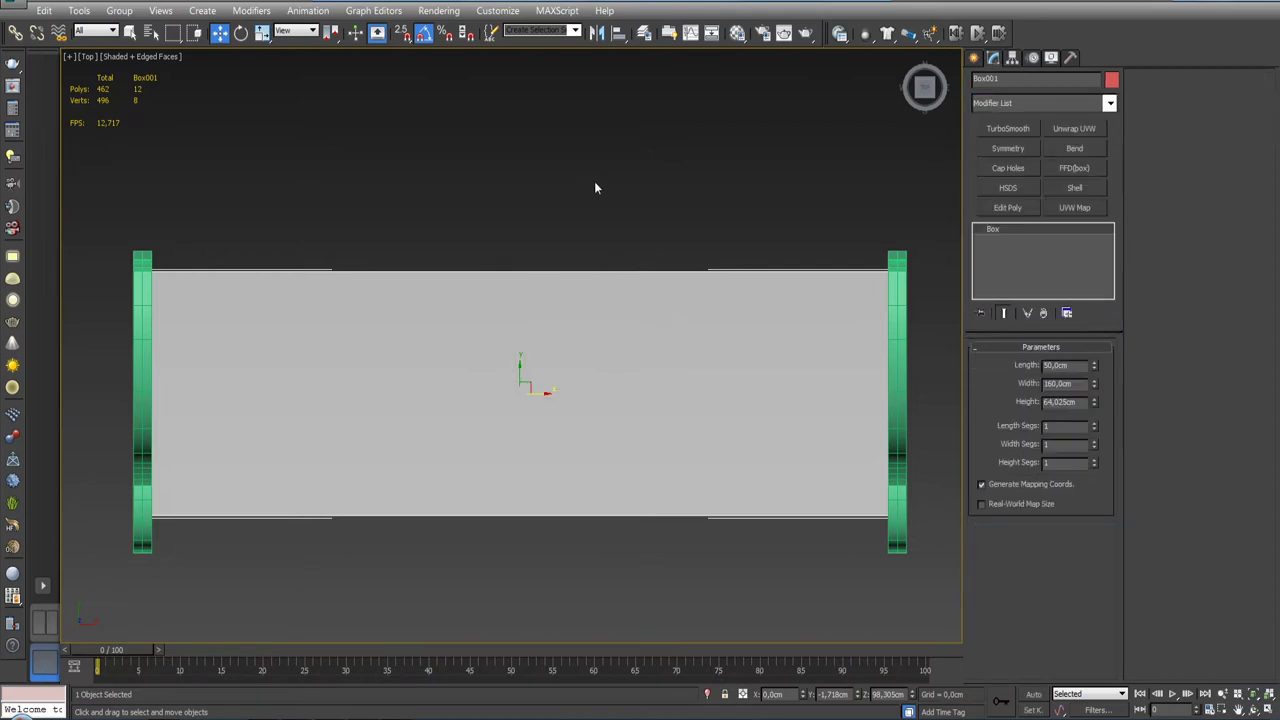
click(614, 39)
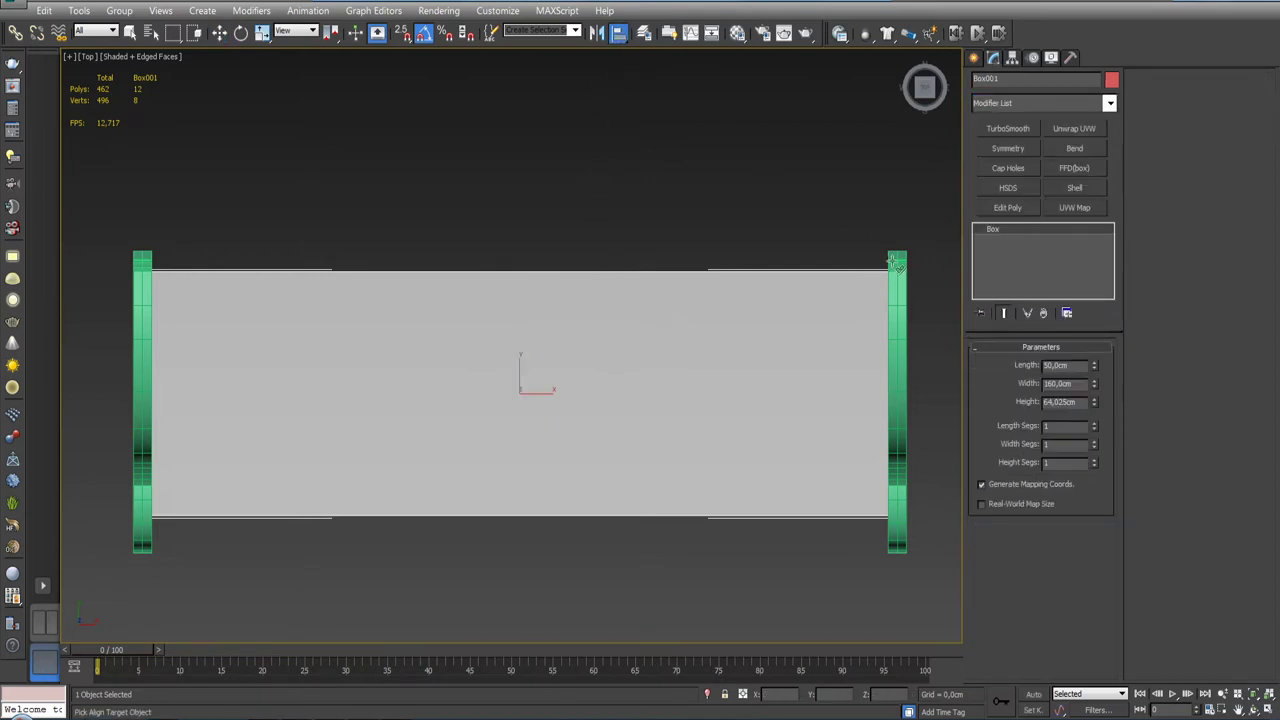
click(897, 262)
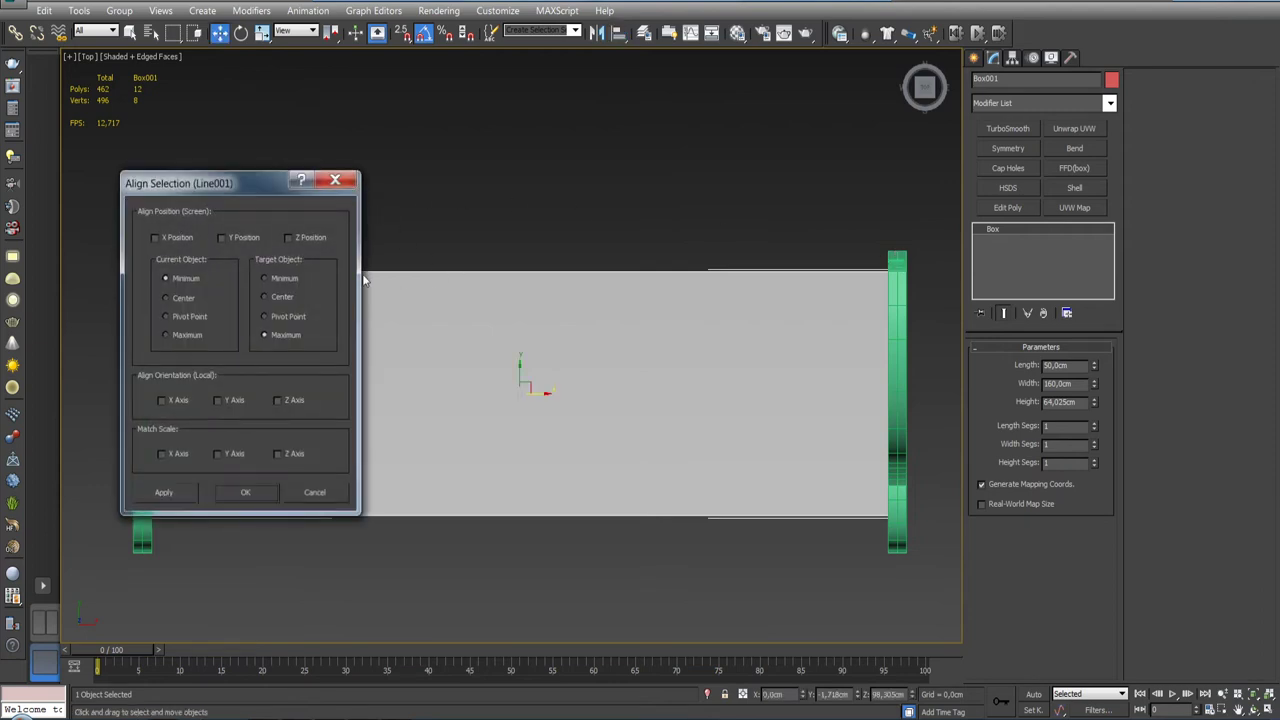
click(228, 238)
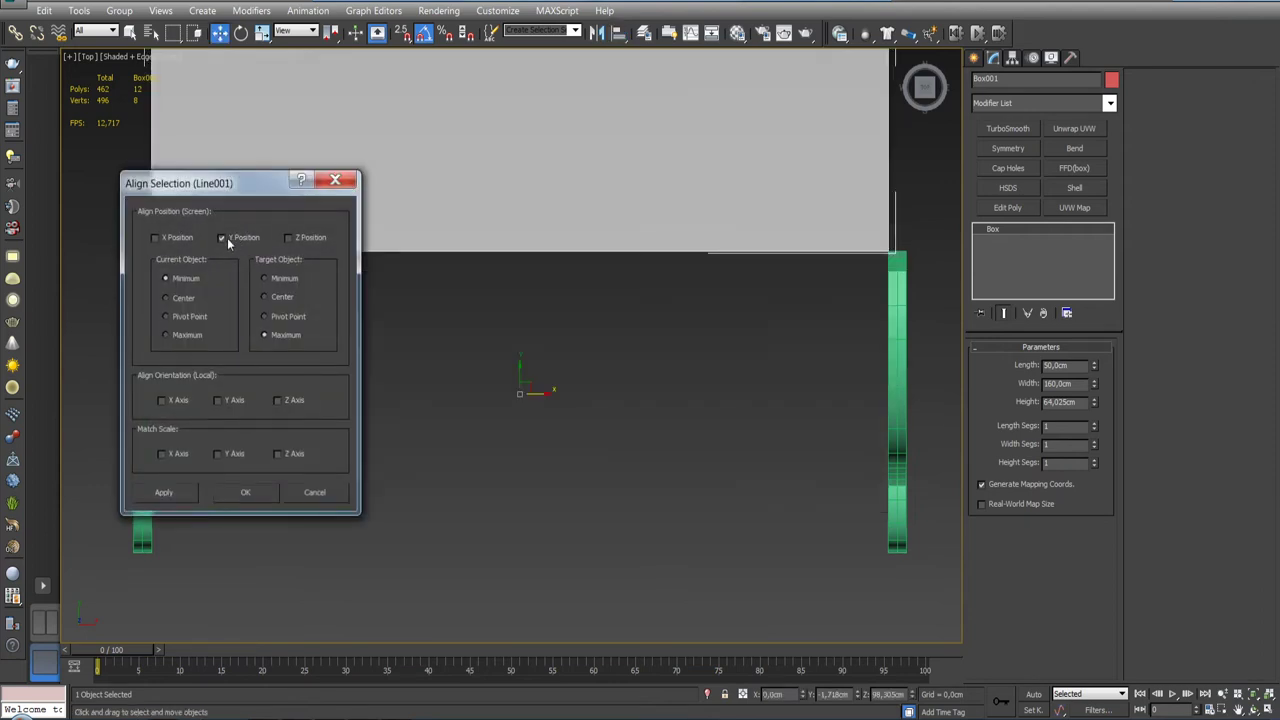
click(178, 339)
click(278, 284)
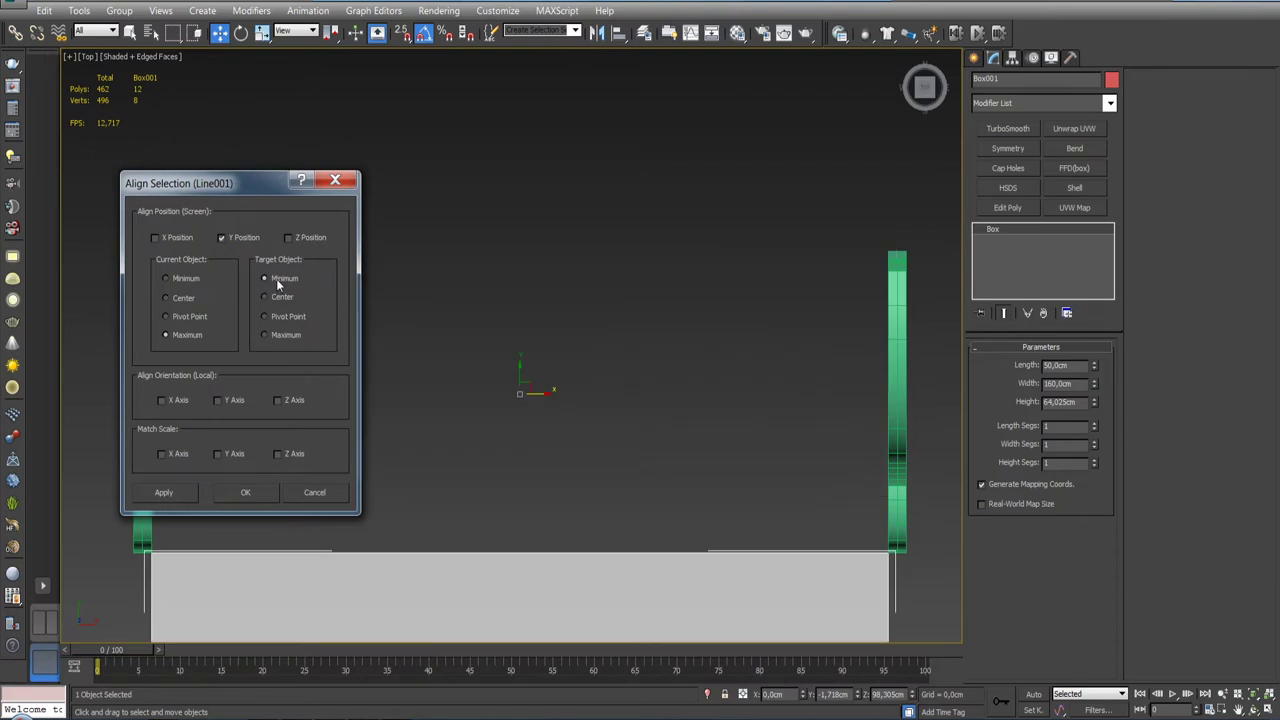
click(188, 285)
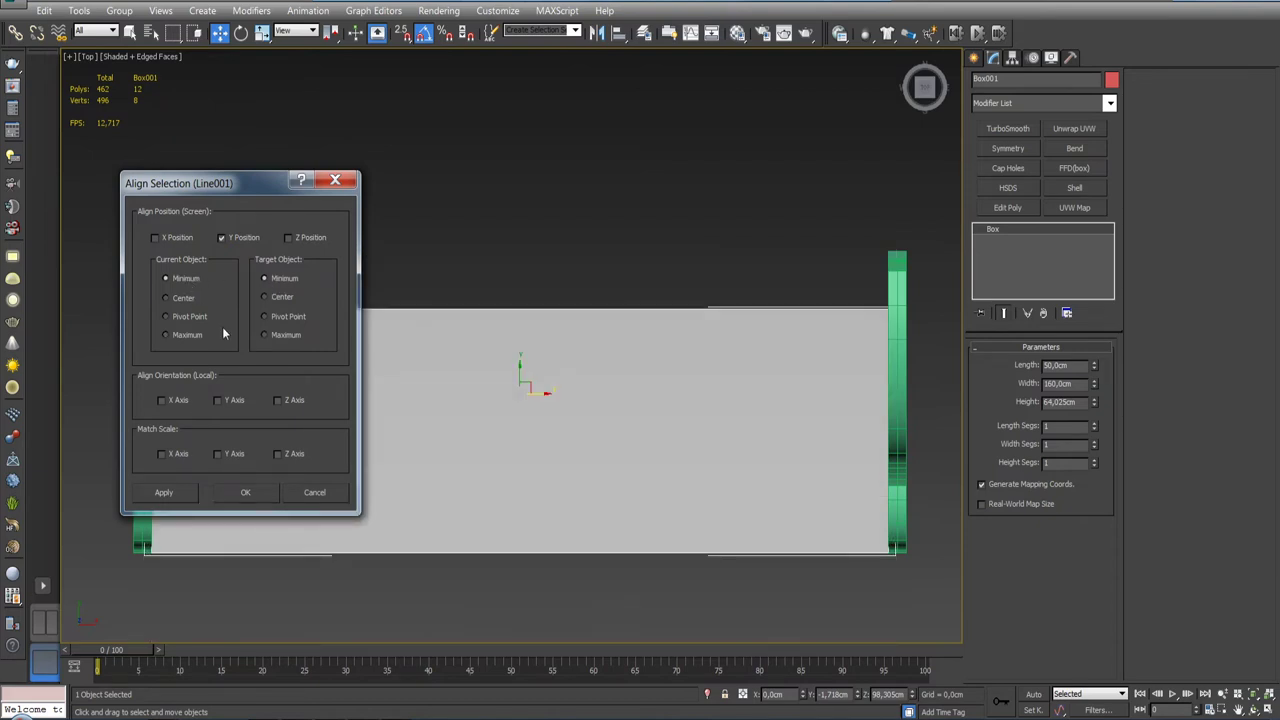
click(314, 491)
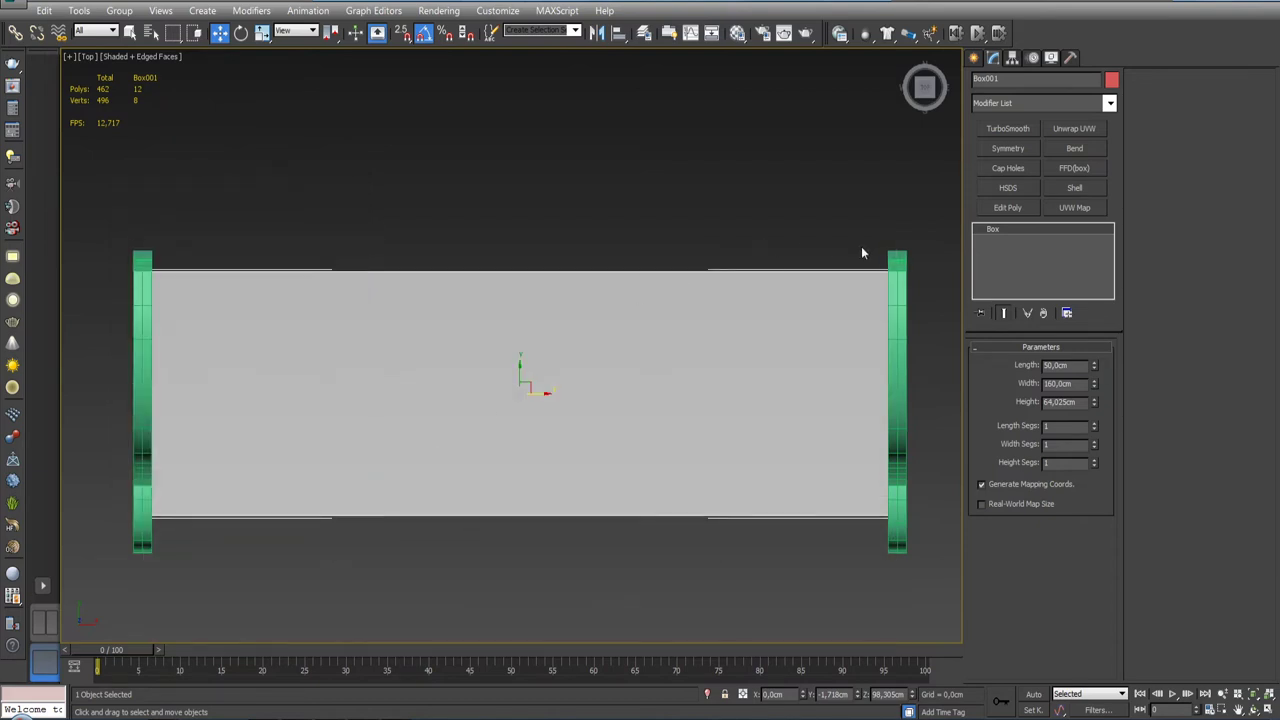
Step: Select all of the green side panel's polygons and raise them about 11 cm in Left view
key(l)
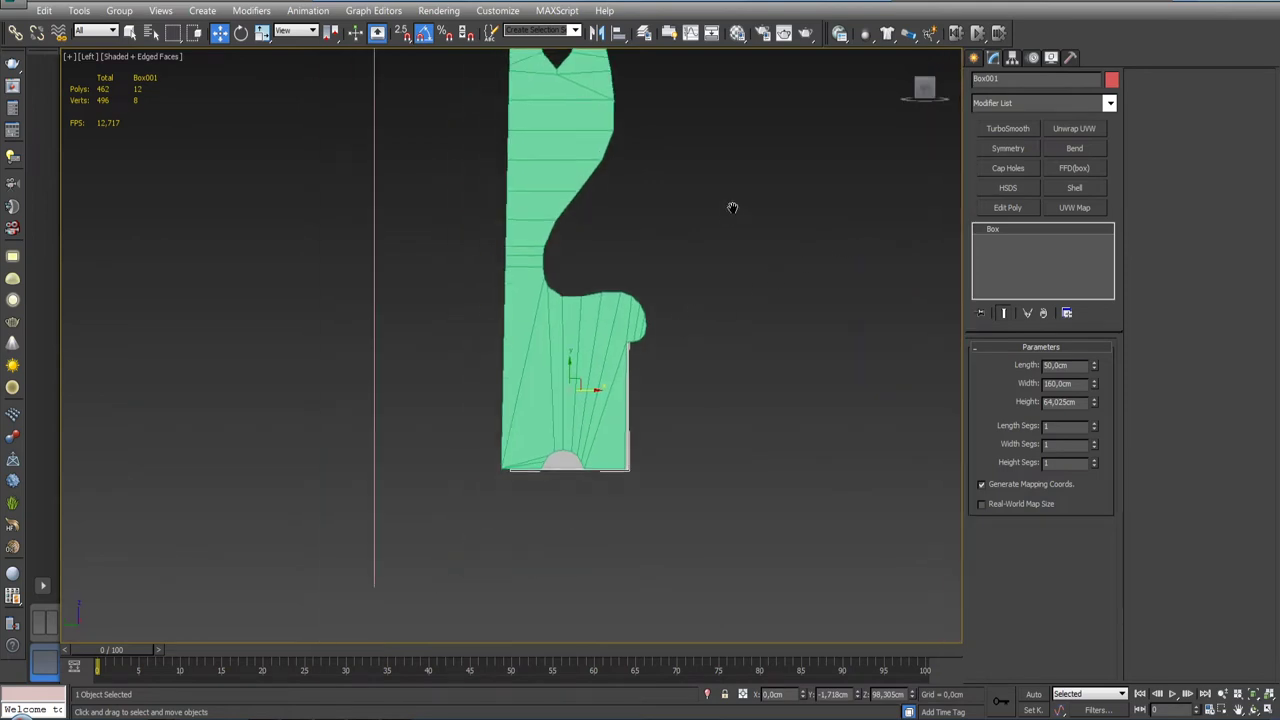
scroll(600, 318, up, 6)
scroll(597, 312, down, 4)
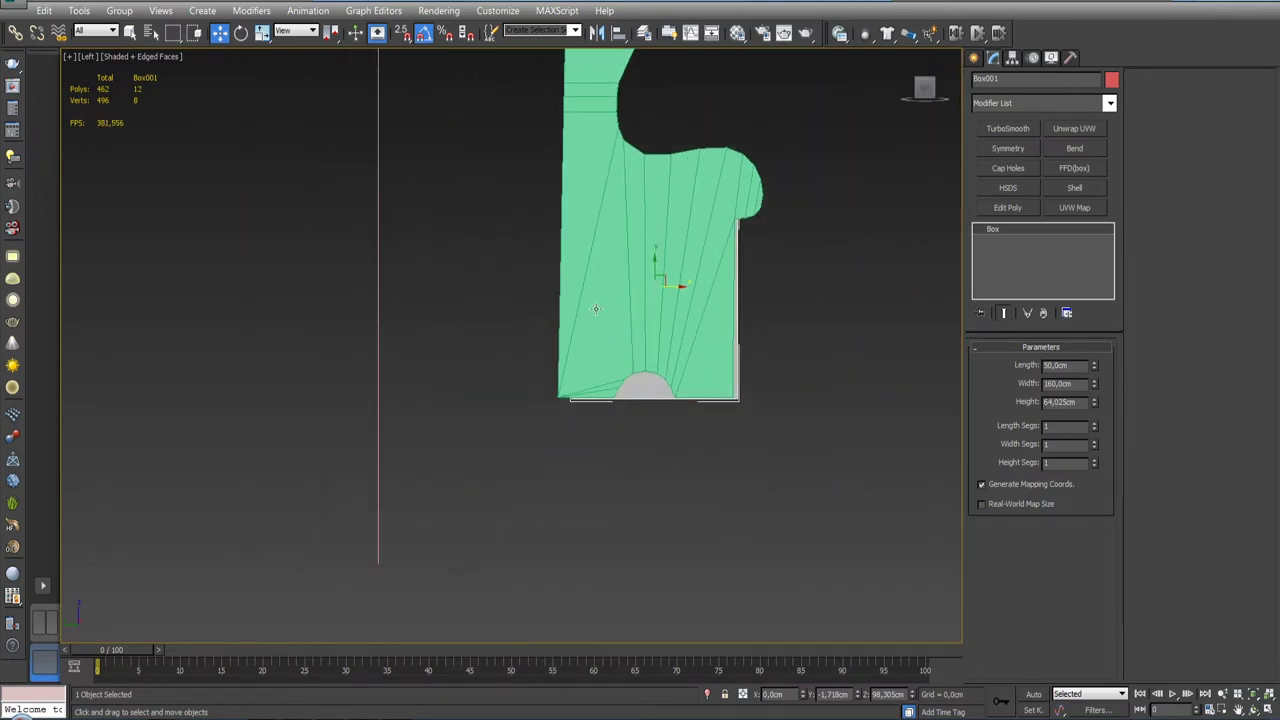
middle_drag(597, 309, 599, 291)
click(609, 313)
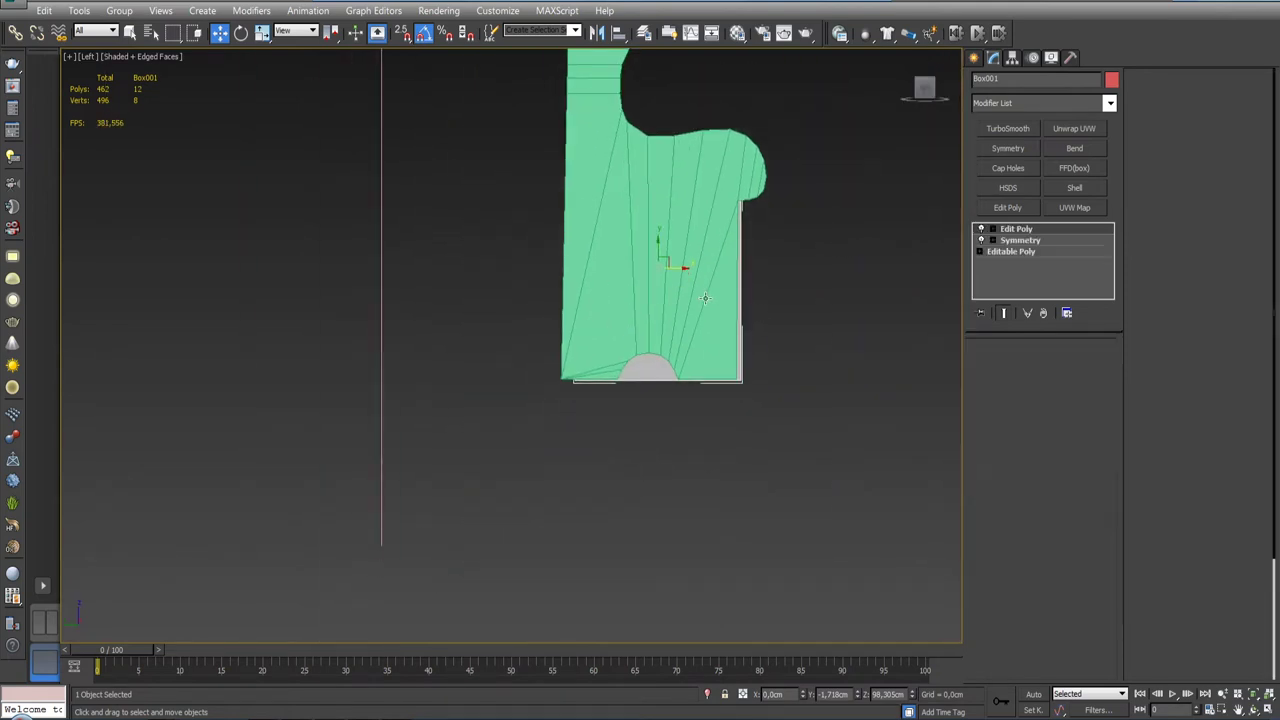
key(4)
key(ctrl+a)
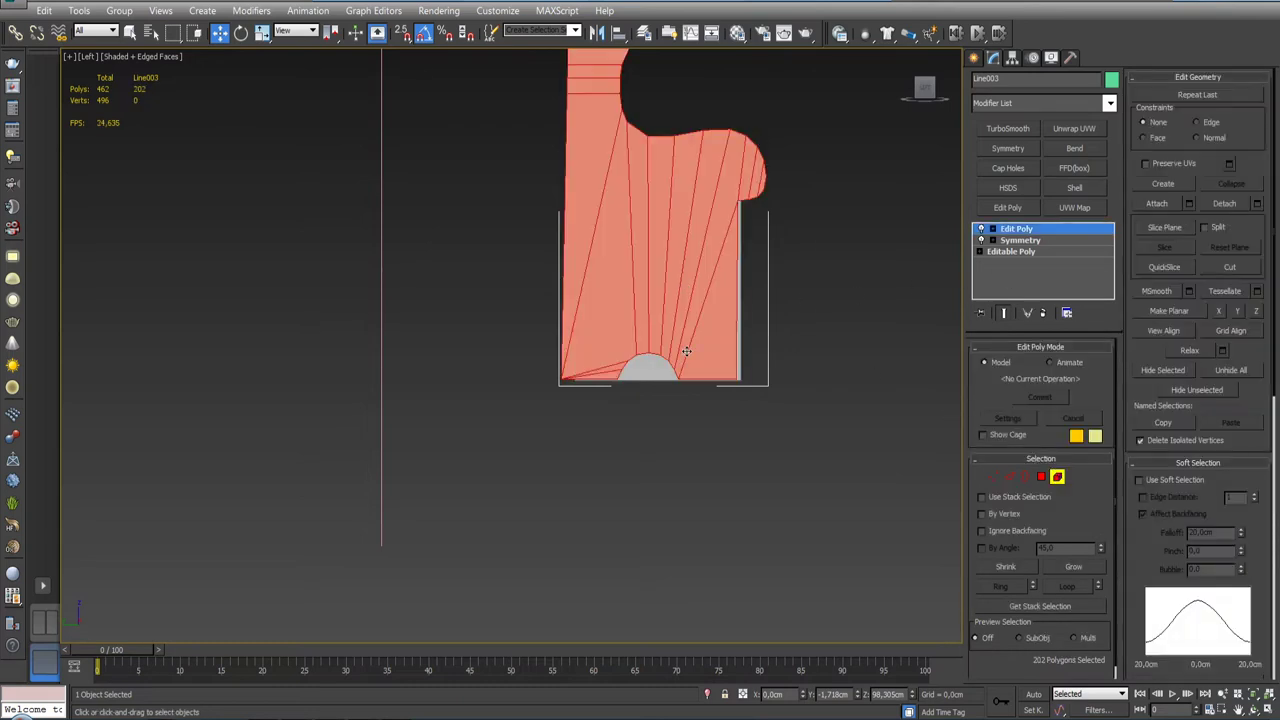
scroll(625, 286, up, 5)
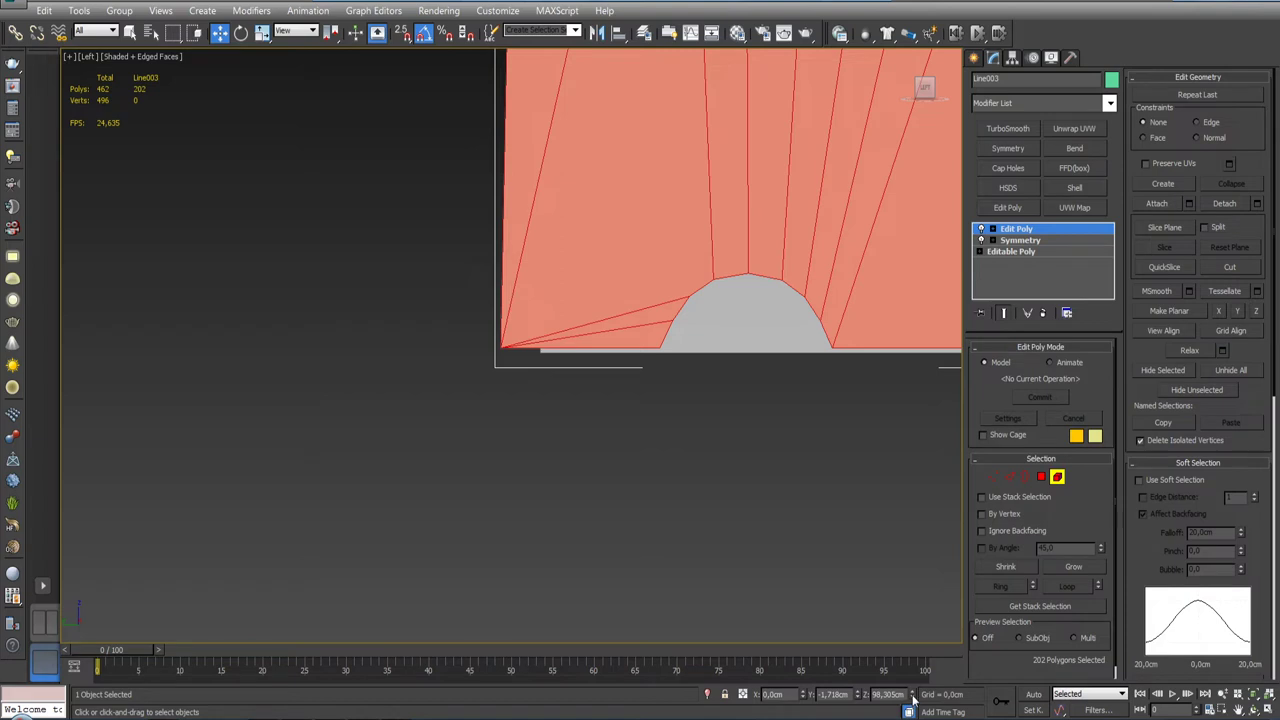
drag(912, 696, 908, 630)
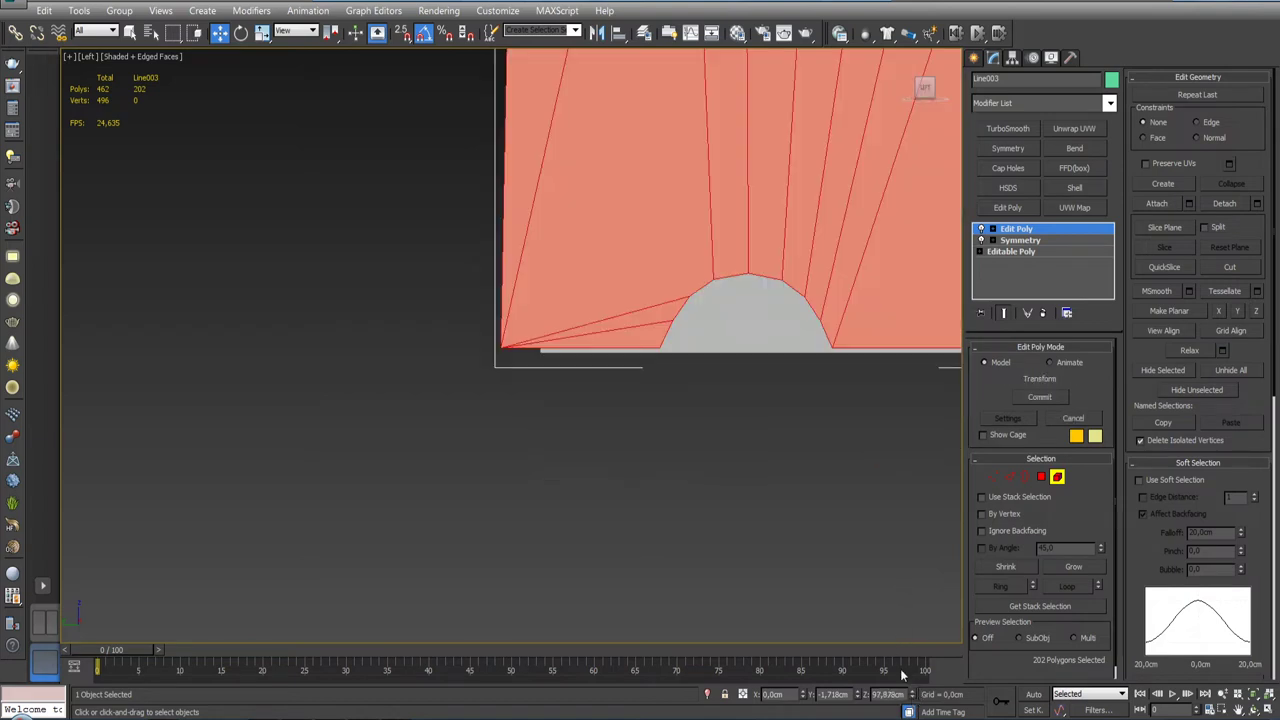
drag(912, 696, 908, 583)
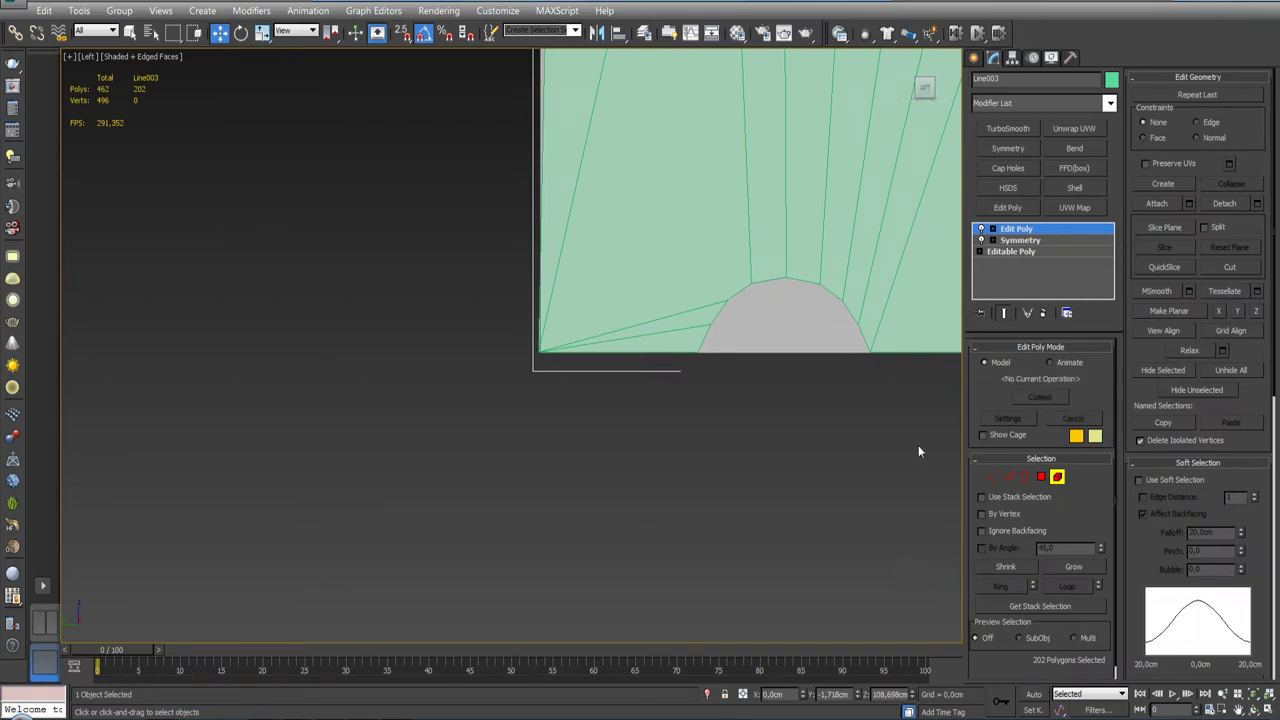
scroll(918, 445, down, 10)
scroll(915, 460, up, 3)
mouse_move(912, 477)
alt+middle_down()
mouse_move(840, 490)
mouse_move(800, 534)
mouse_move(734, 529)
mouse_move(715, 500)
mouse_move(766, 482)
mouse_move(677, 412)
mouse_move(778, 426)
alt+middle_up()
Step: Nudge the panel polygons to match the reference, then leave polygon editing
key(l)
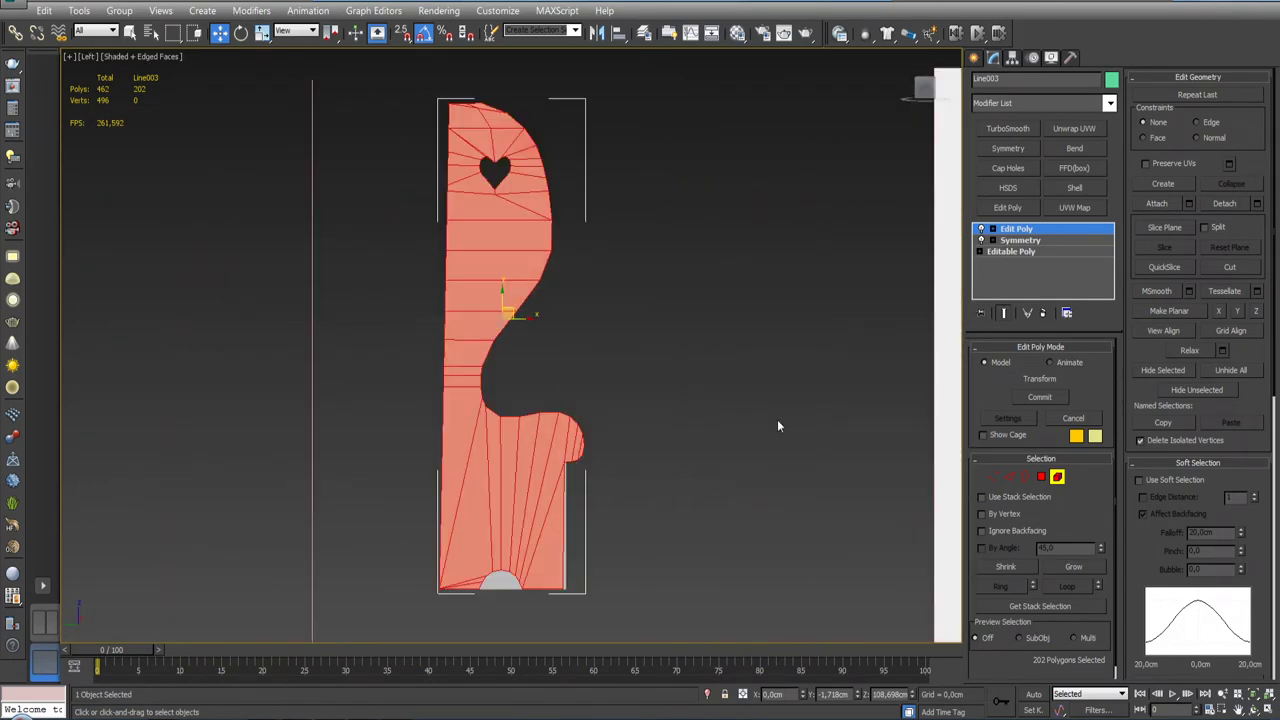
drag(590, 272, 584, 268)
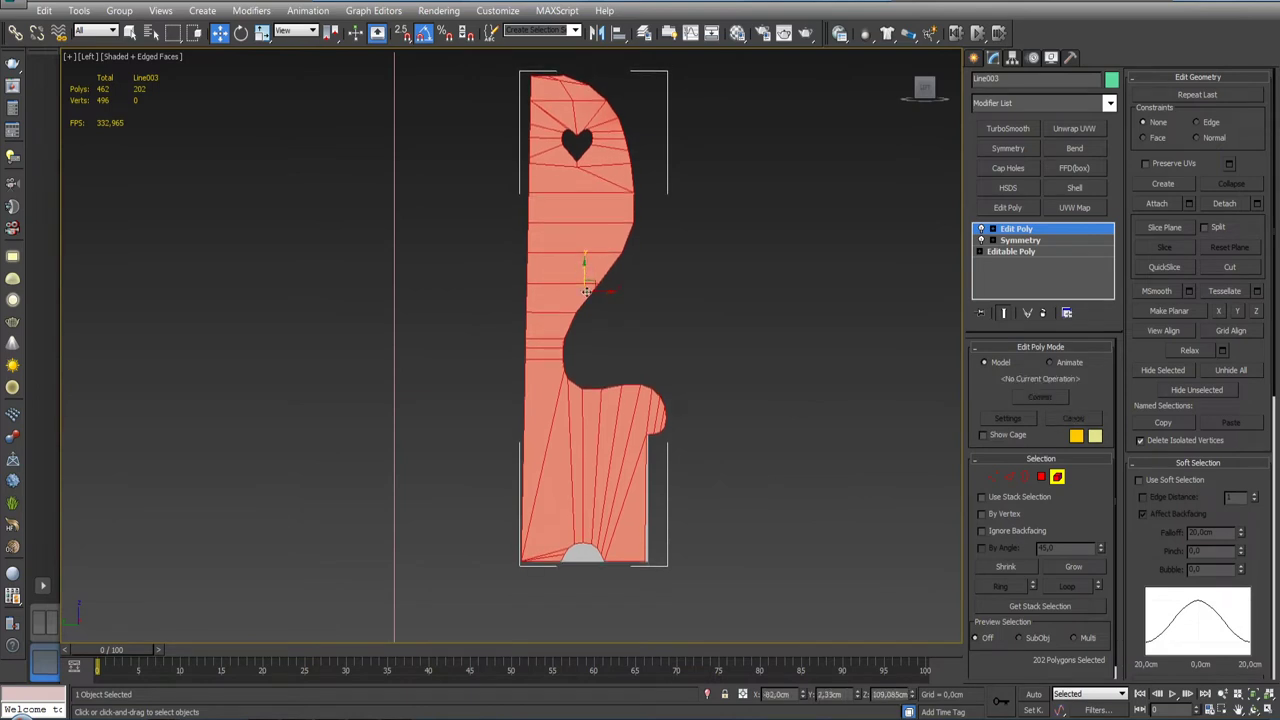
scroll(628, 398, up, 3)
scroll(628, 398, up, 3)
scroll(628, 398, up, 2)
drag(628, 398, 624, 402)
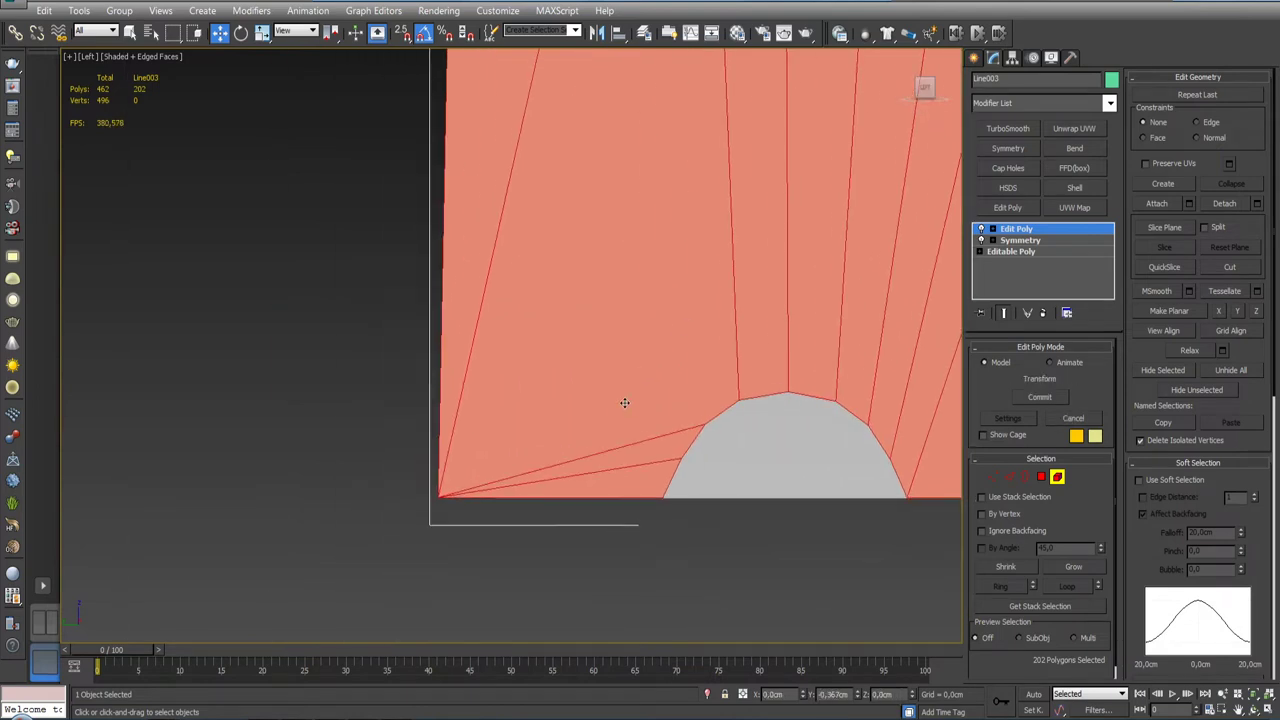
scroll(624, 402, down, 7)
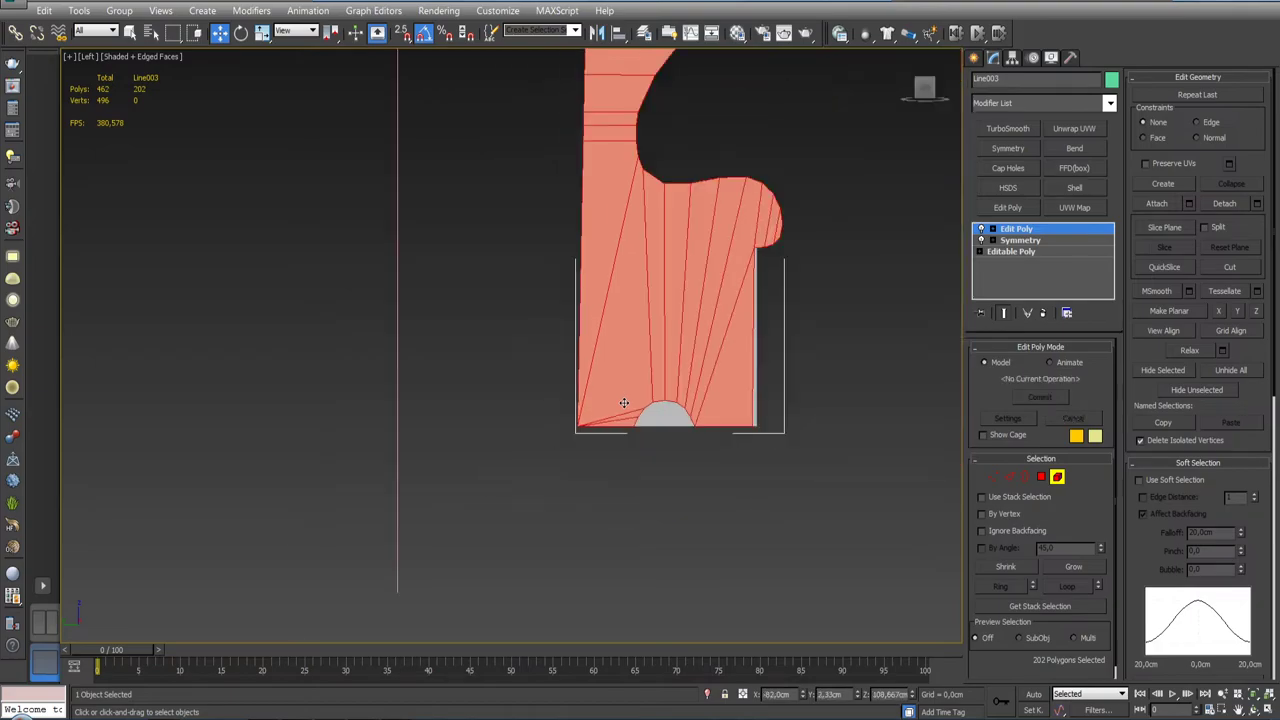
click(1061, 233)
alt+middle_drag(821, 363, 752, 372)
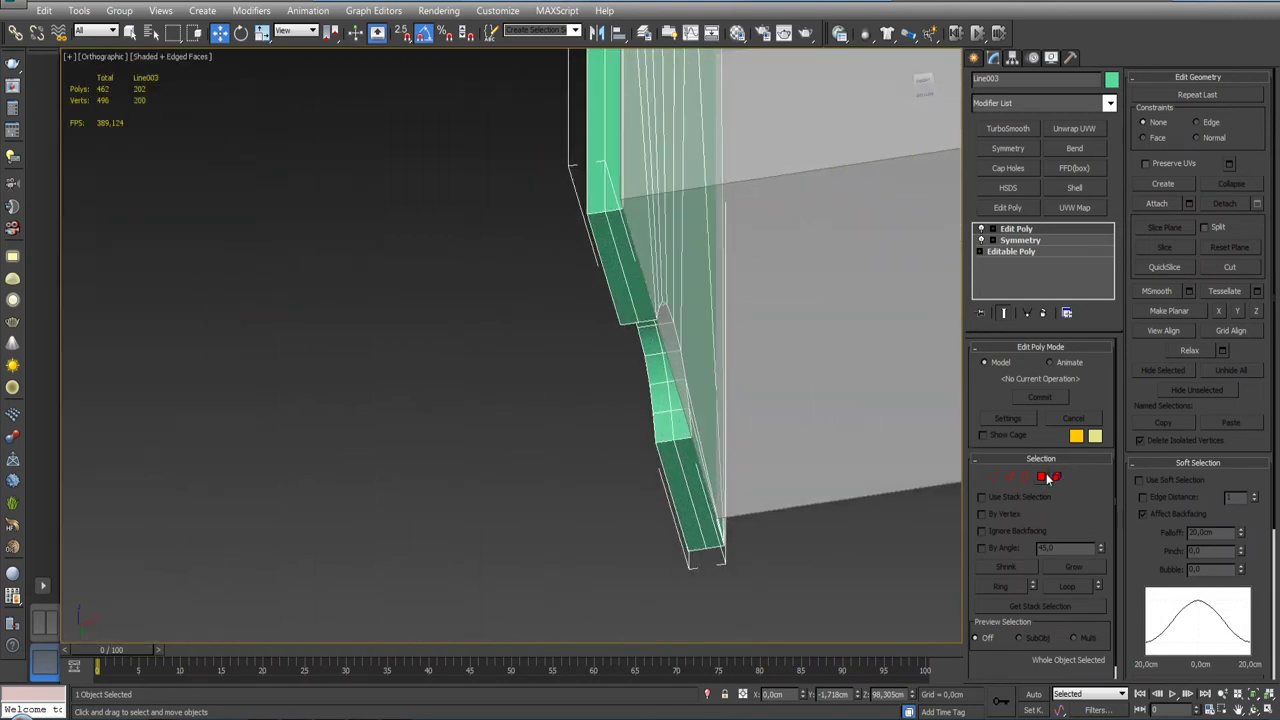
Step: Select the side panel's lower polygons, deselecting the arch faces to keep only the foot bottoms
click(1043, 478)
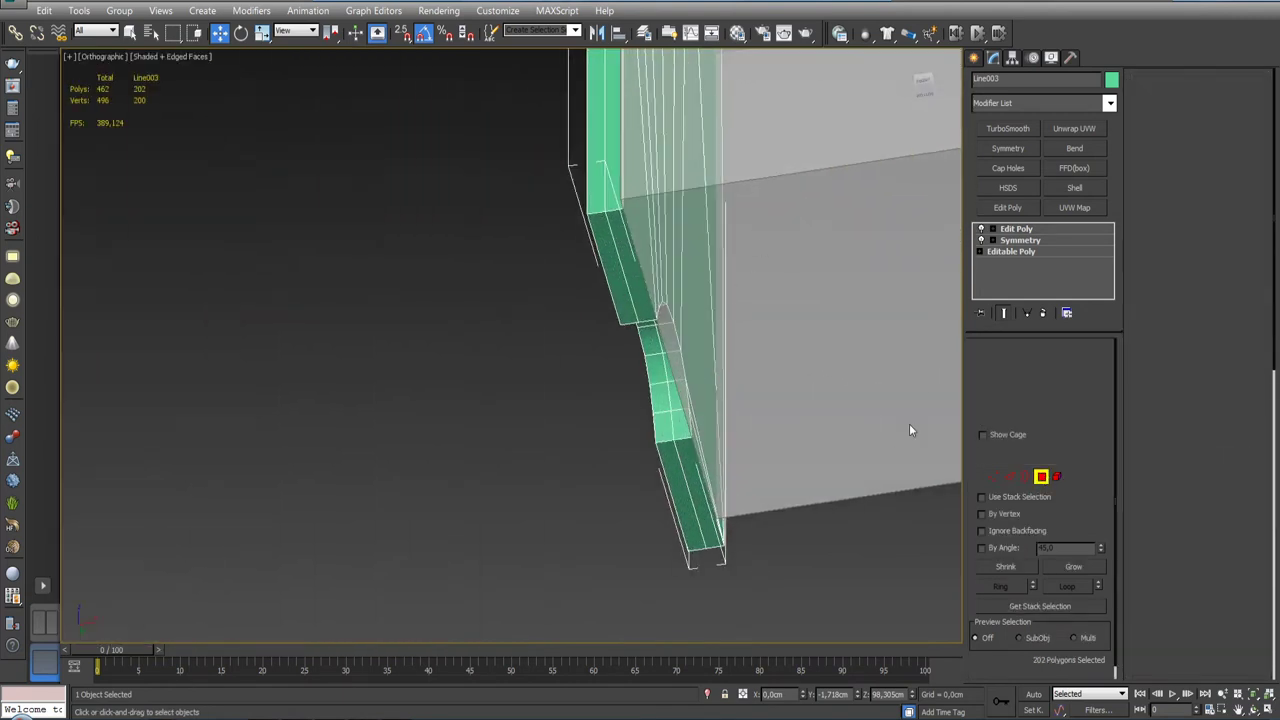
key(q)
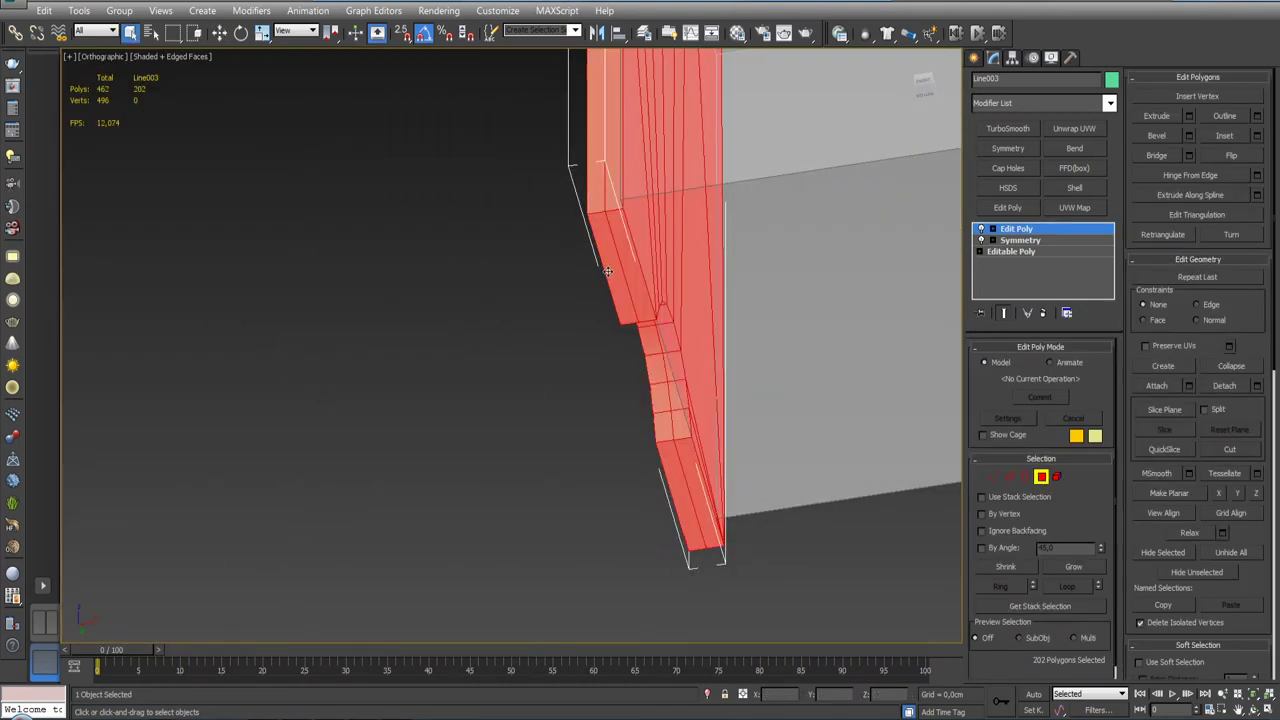
click(610, 272)
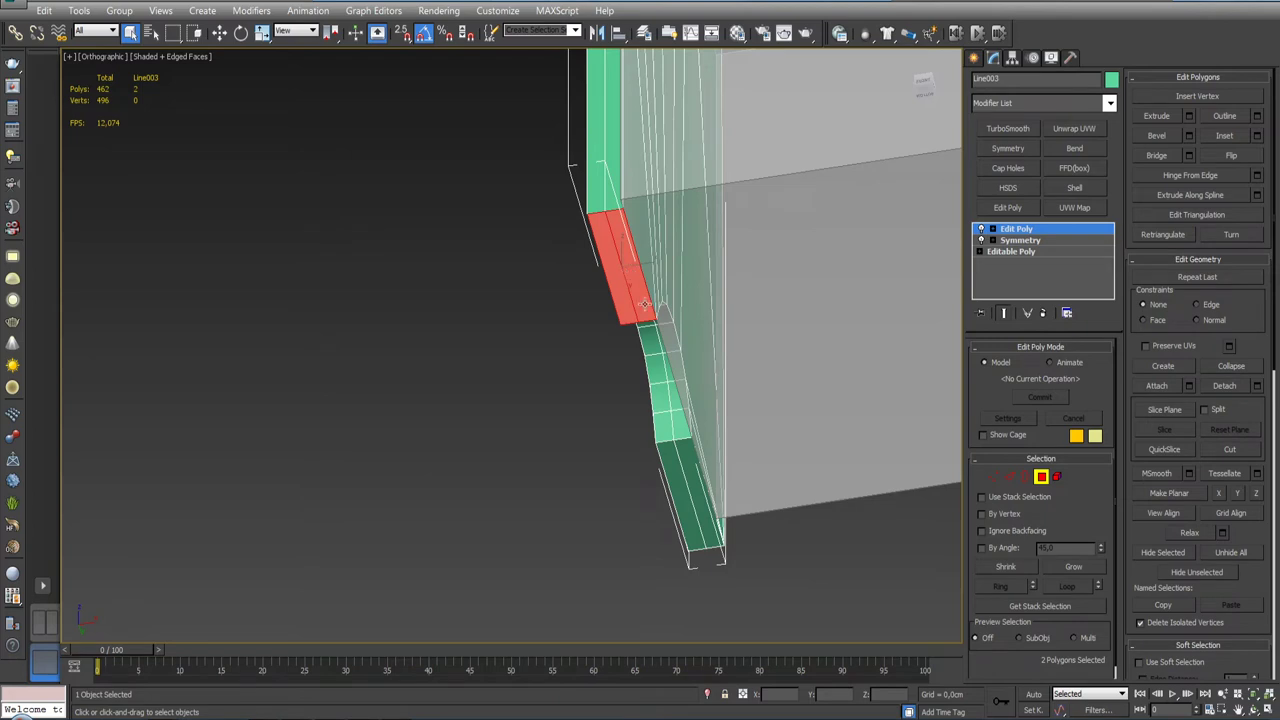
key(f)
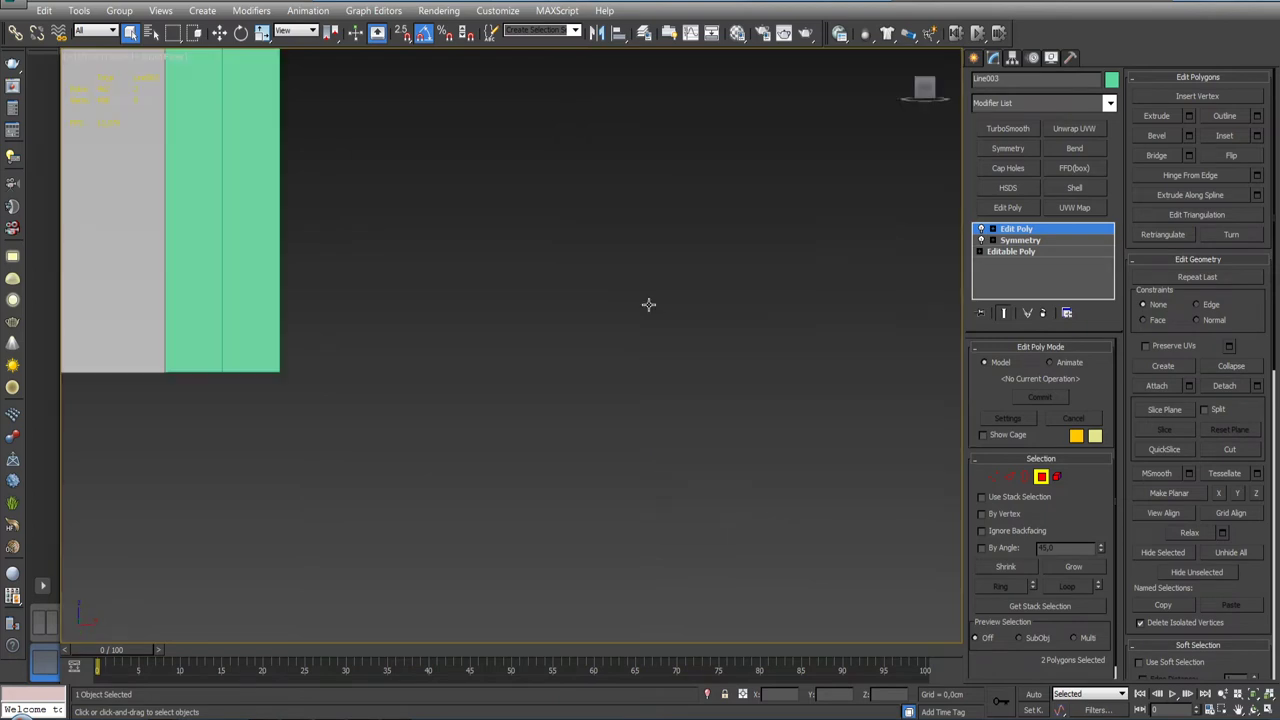
scroll(648, 305, down, 3)
scroll(648, 305, down, 3)
drag(566, 345, 638, 389)
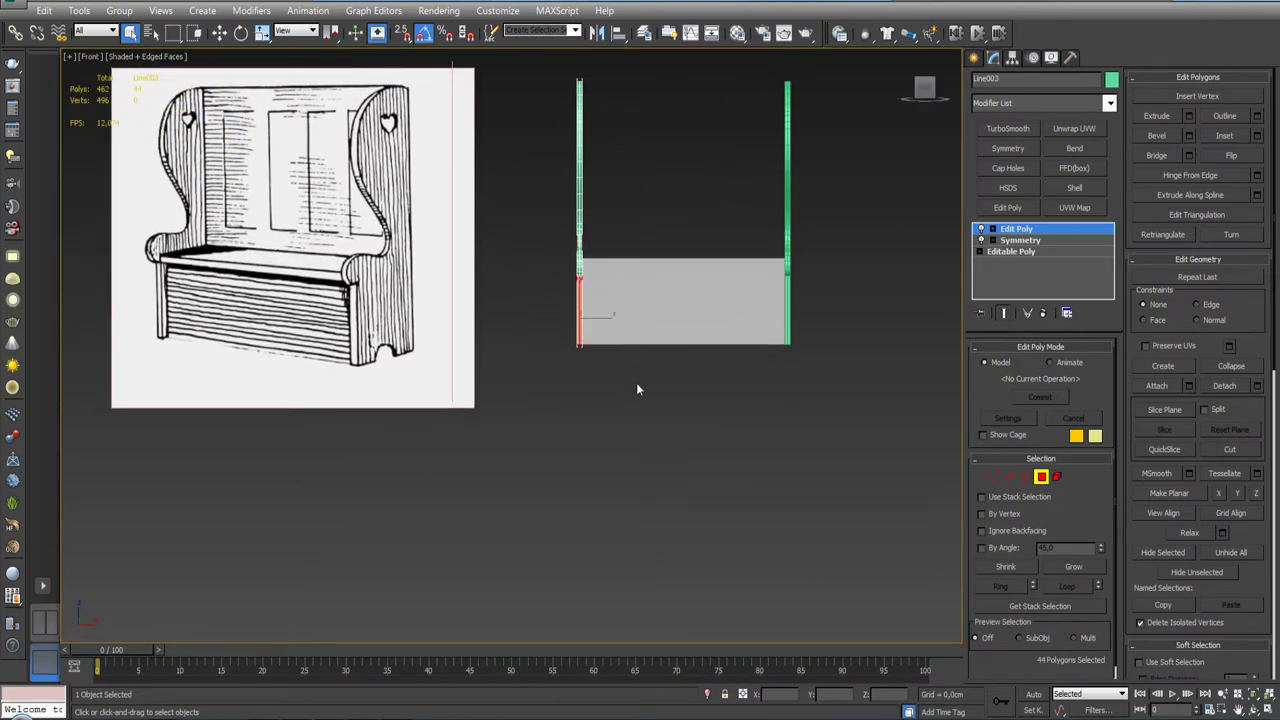
alt+drag(639, 326, 637, 318)
alt+middle_drag(620, 358, 700, 360)
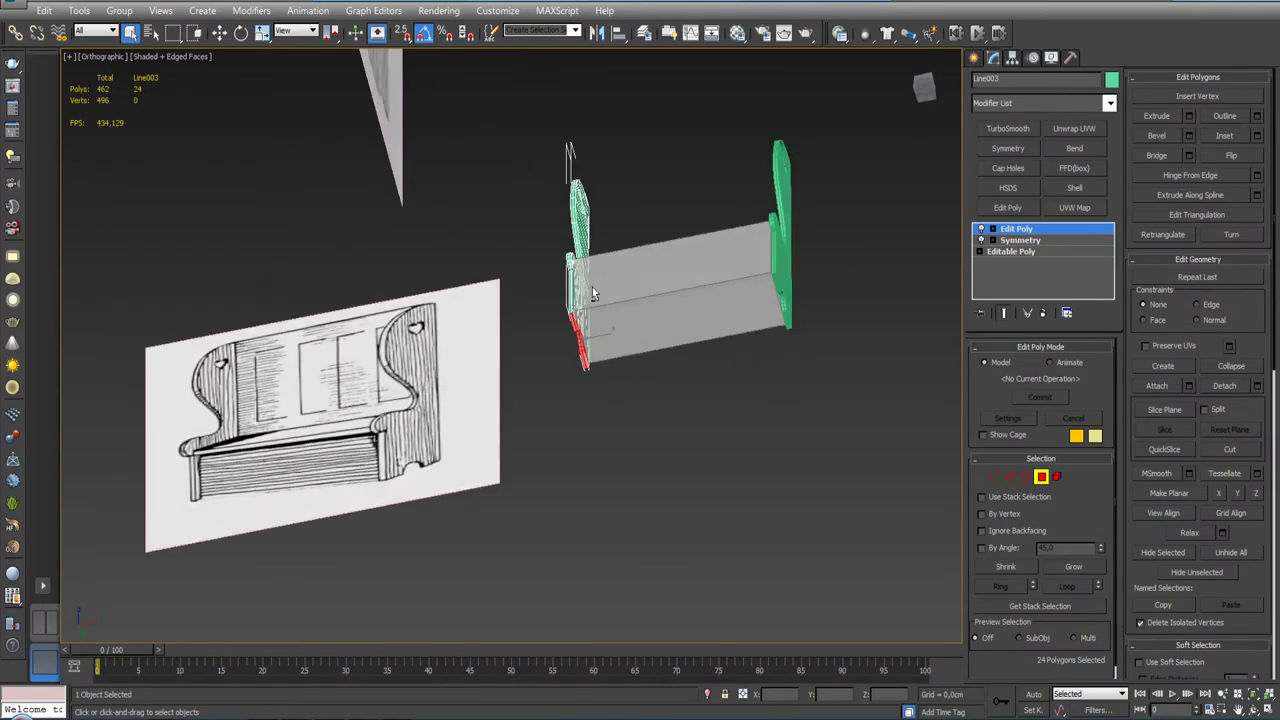
key(z)
mouse_move(560, 300)
alt+middle_down()
mouse_move(477, 245)
mouse_move(496, 266)
alt+middle_up()
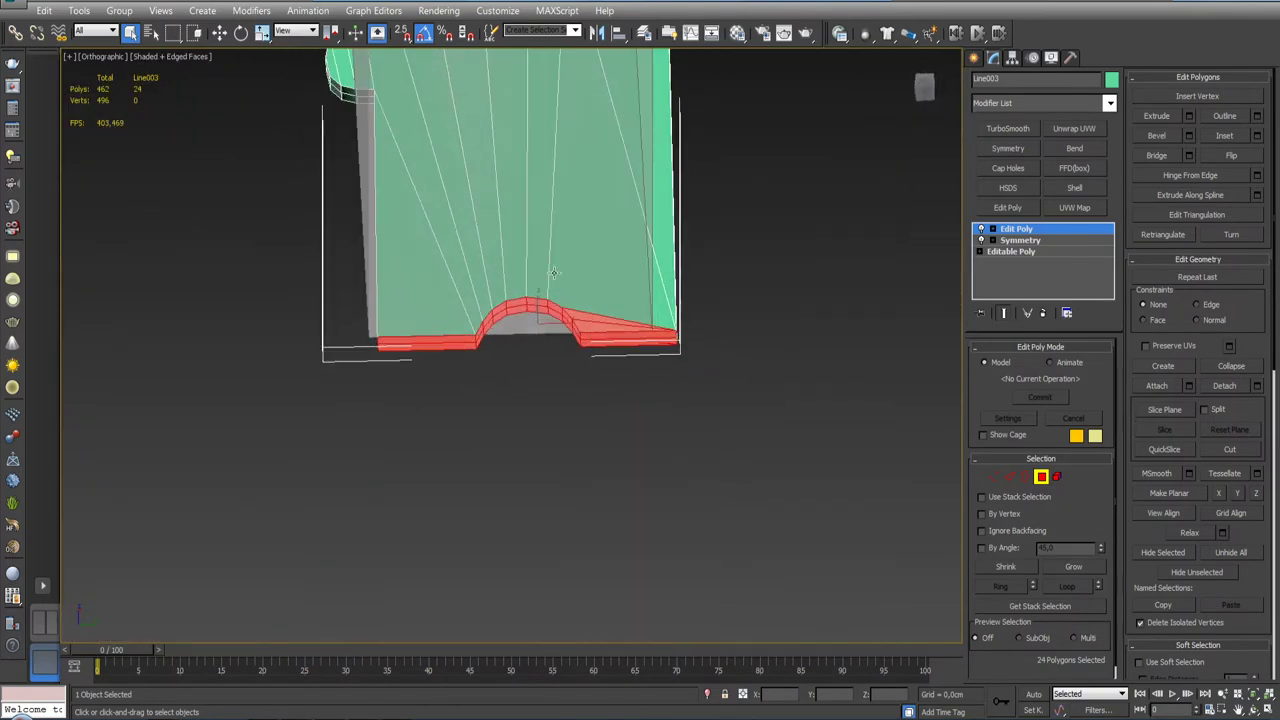
alt+click(593, 323)
alt+middle_drag(593, 323, 641, 313)
alt+click(580, 300)
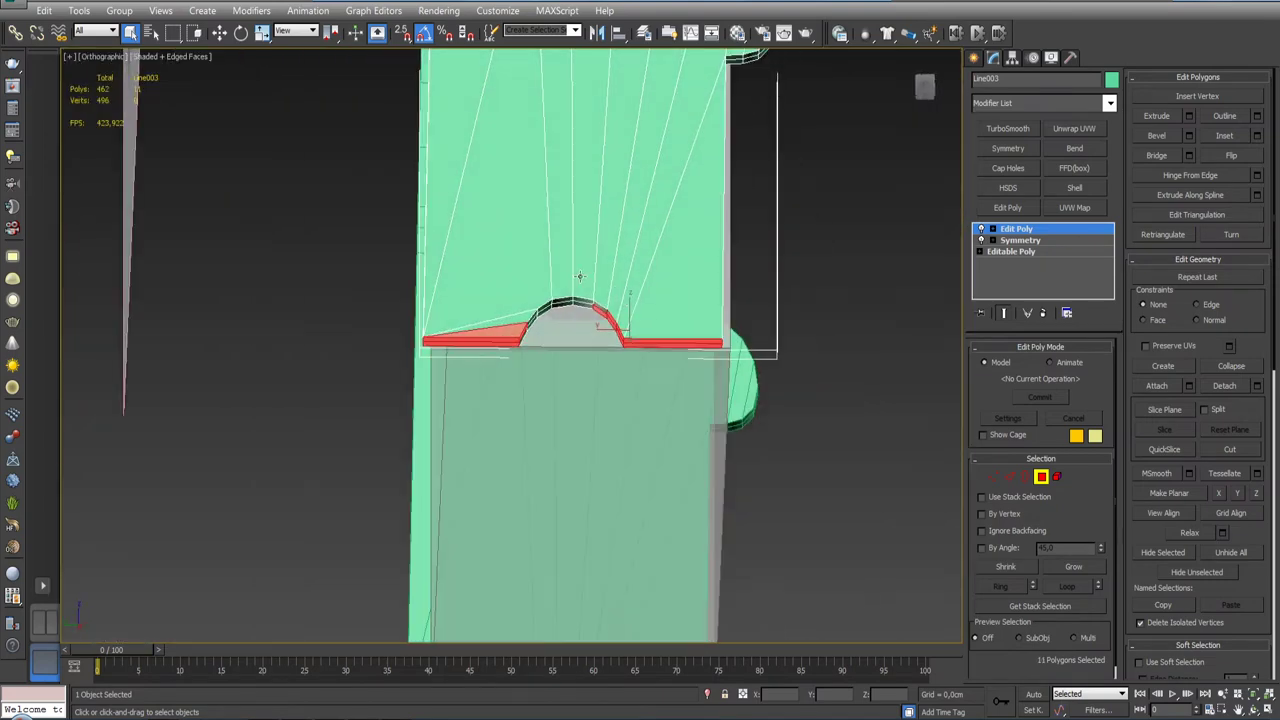
alt+drag(578, 276, 619, 340)
mouse_move(619, 341)
alt+middle_down()
mouse_move(651, 366)
mouse_move(540, 352)
mouse_move(629, 394)
mouse_move(711, 389)
mouse_move(674, 346)
mouse_move(502, 390)
mouse_move(506, 404)
alt+middle_up()
Step: Set the Z of the foot bottom faces to 0 cm to ground the panel
key(w)
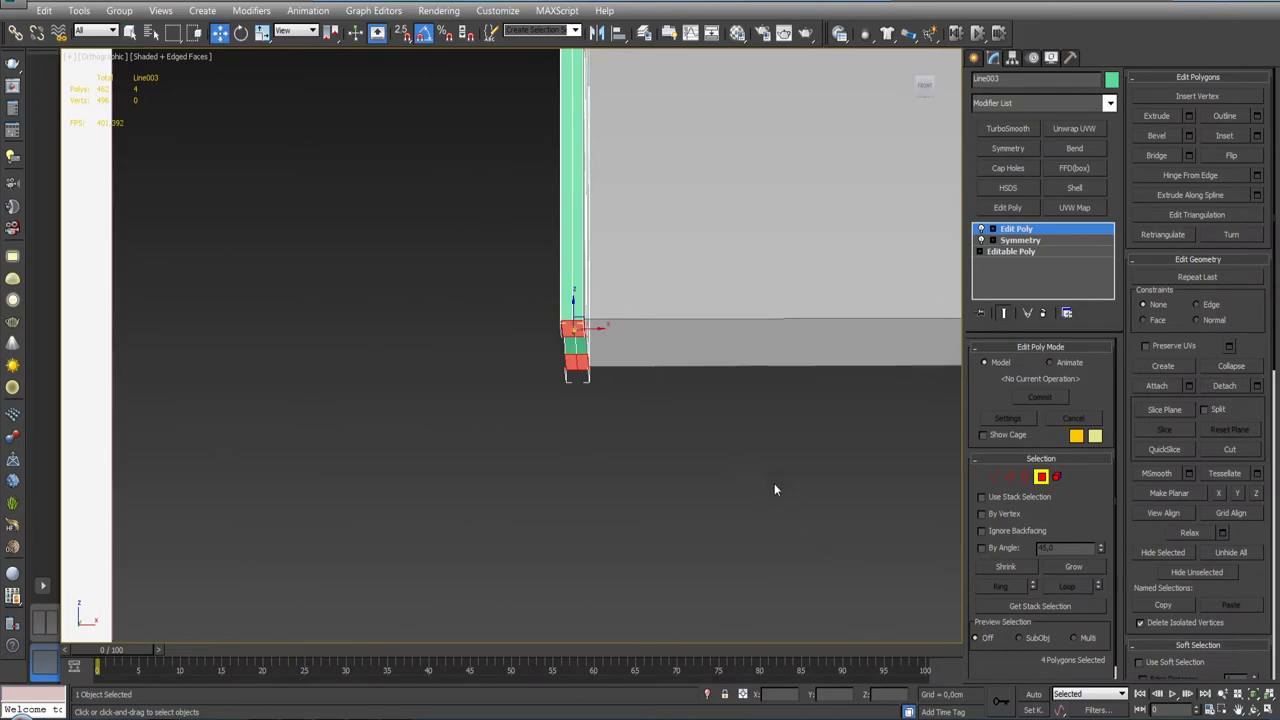
mouse_move(774, 490)
alt+middle_down()
mouse_move(683, 466)
mouse_move(671, 423)
mouse_move(502, 302)
alt+middle_up()
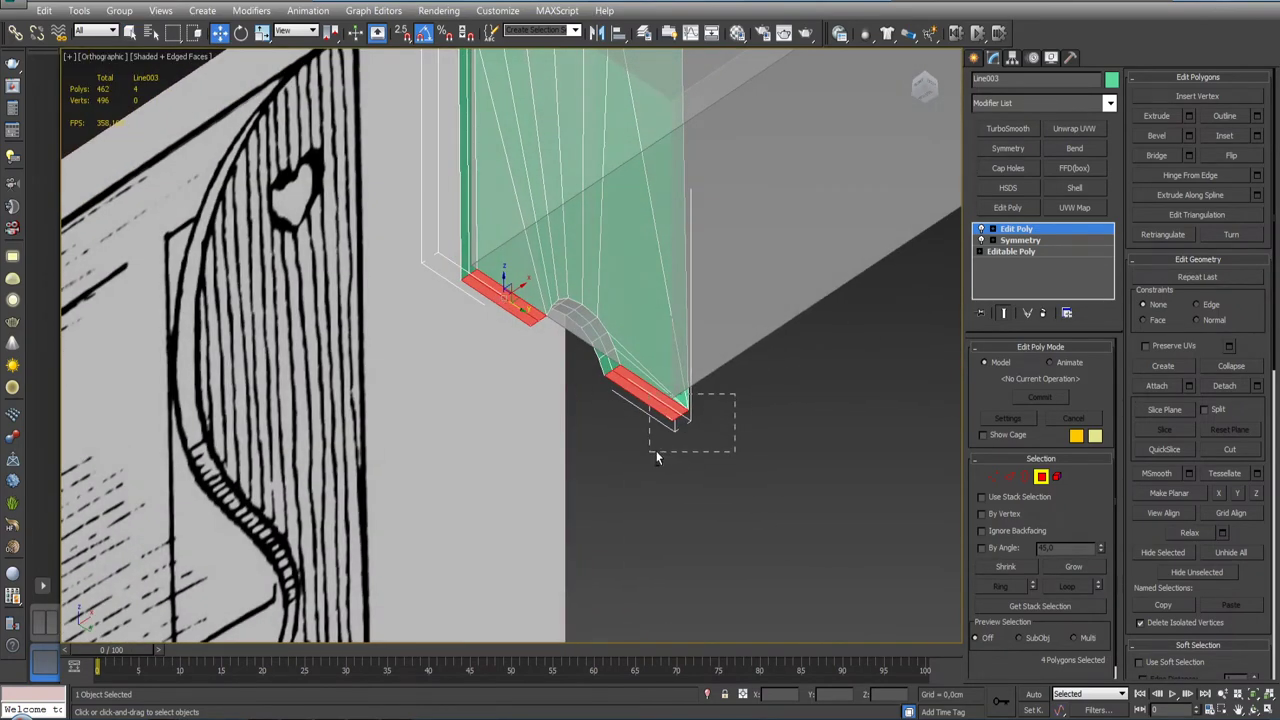
alt+drag(656, 457, 651, 461)
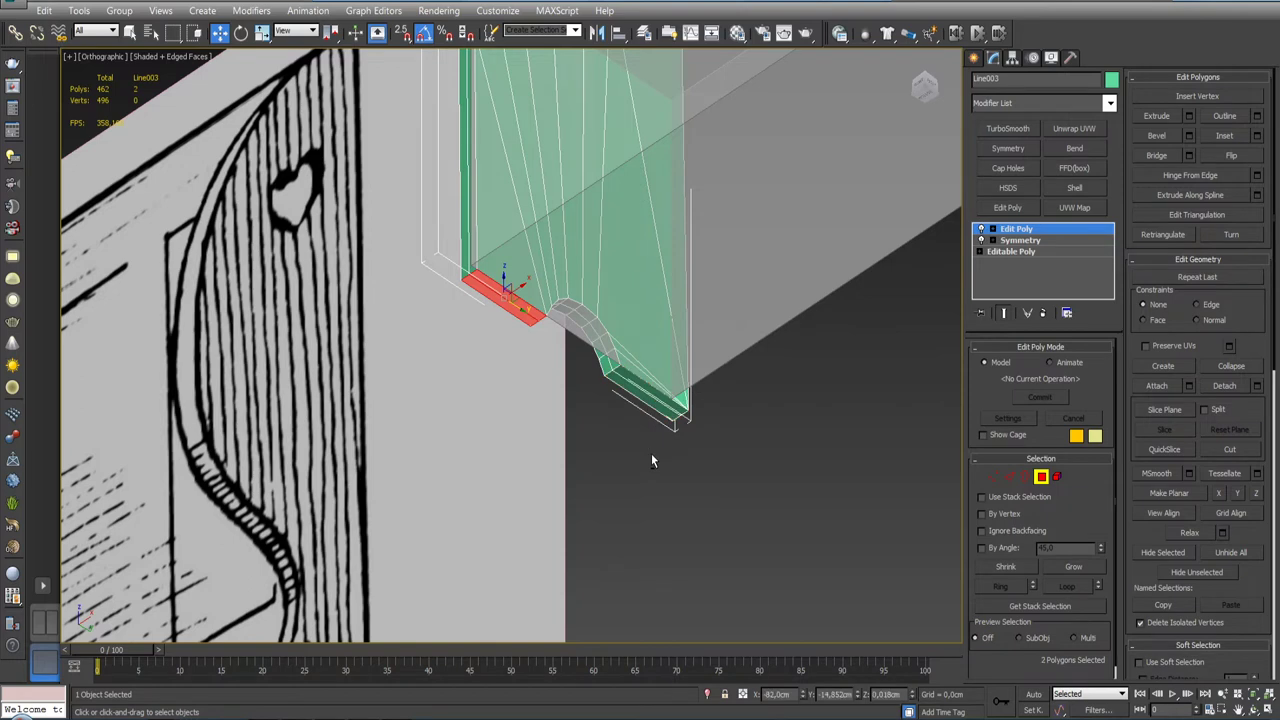
click(912, 697)
click(634, 392)
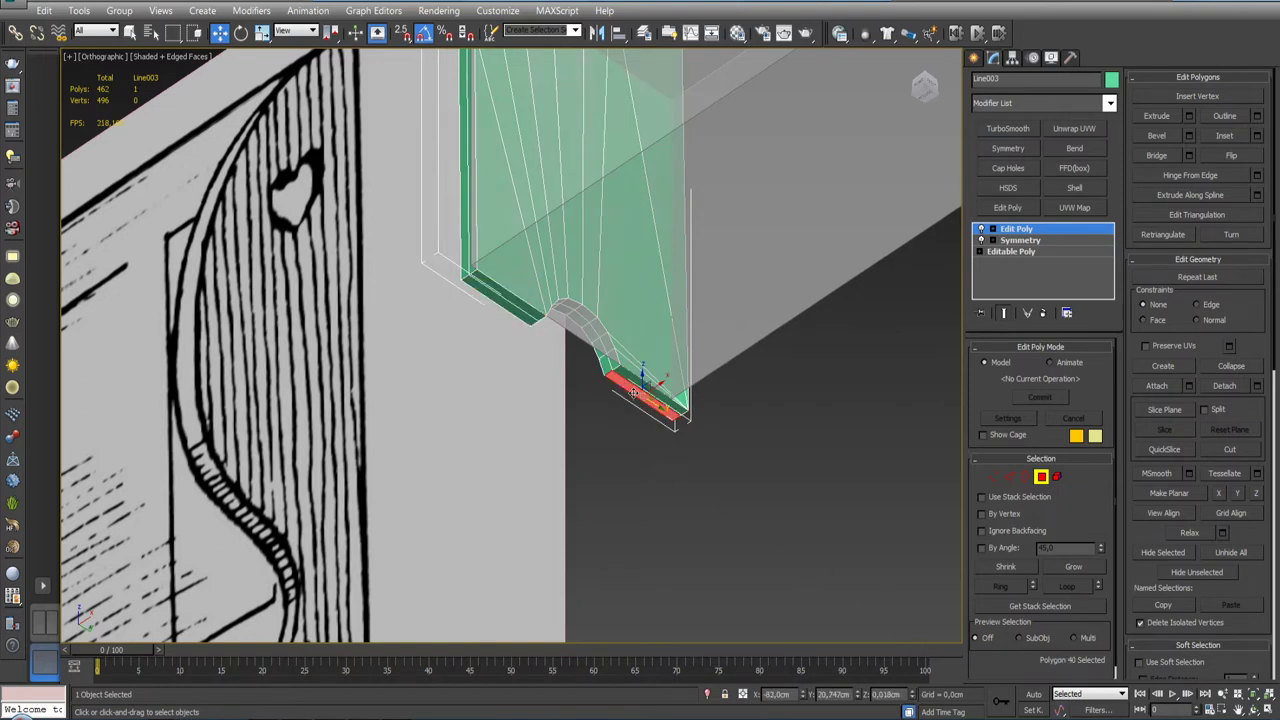
ctrl+click(625, 378)
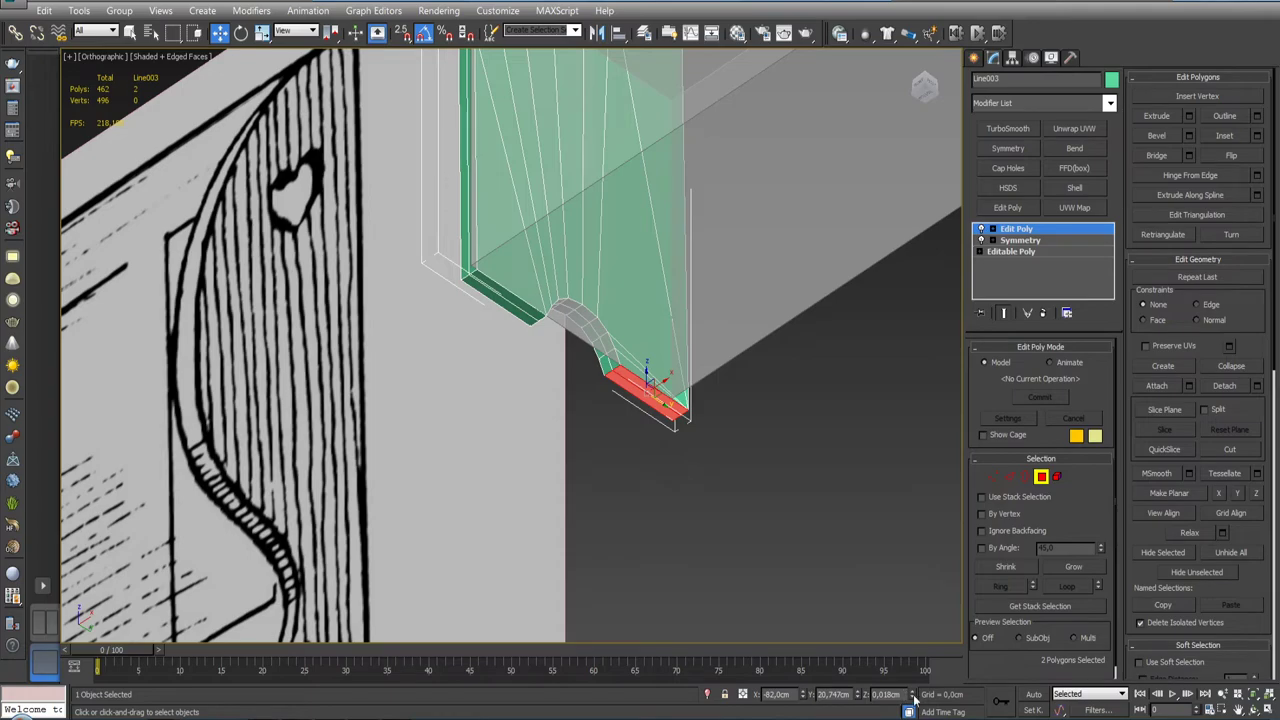
key(f)
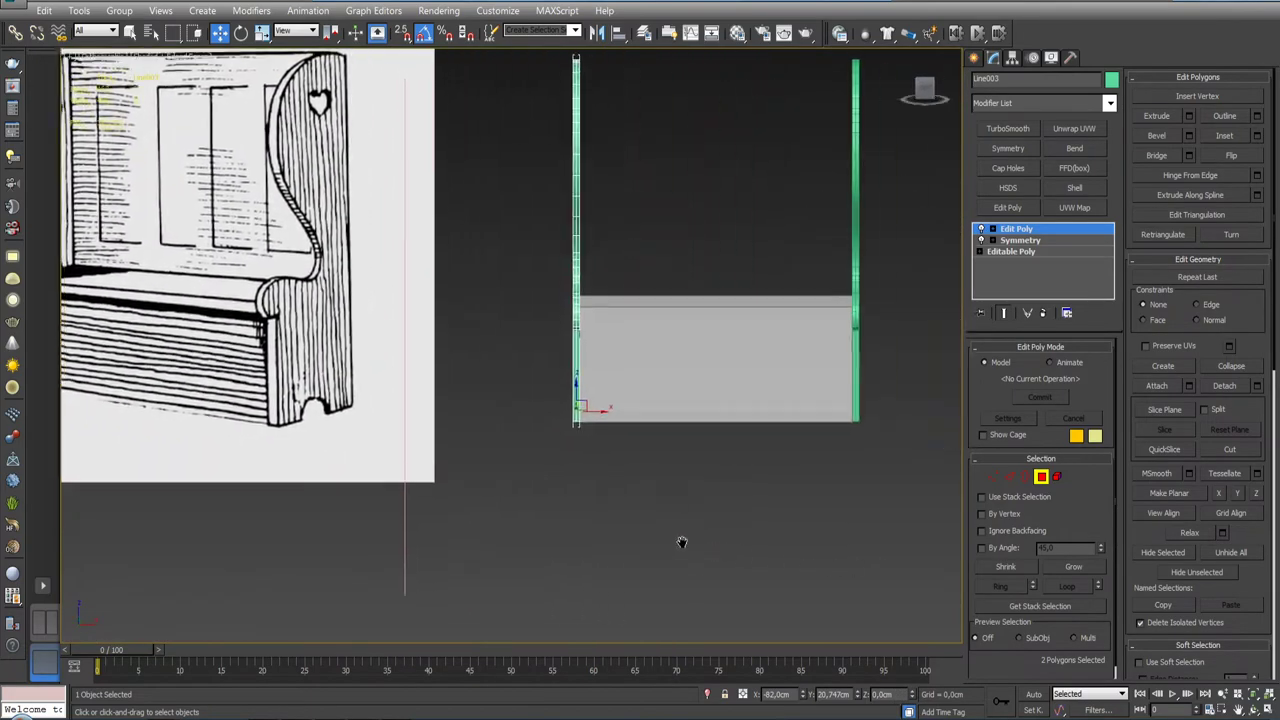
mouse_move(719, 458)
alt+middle_down()
mouse_move(657, 491)
mouse_move(680, 454)
mouse_move(790, 507)
alt+middle_up()
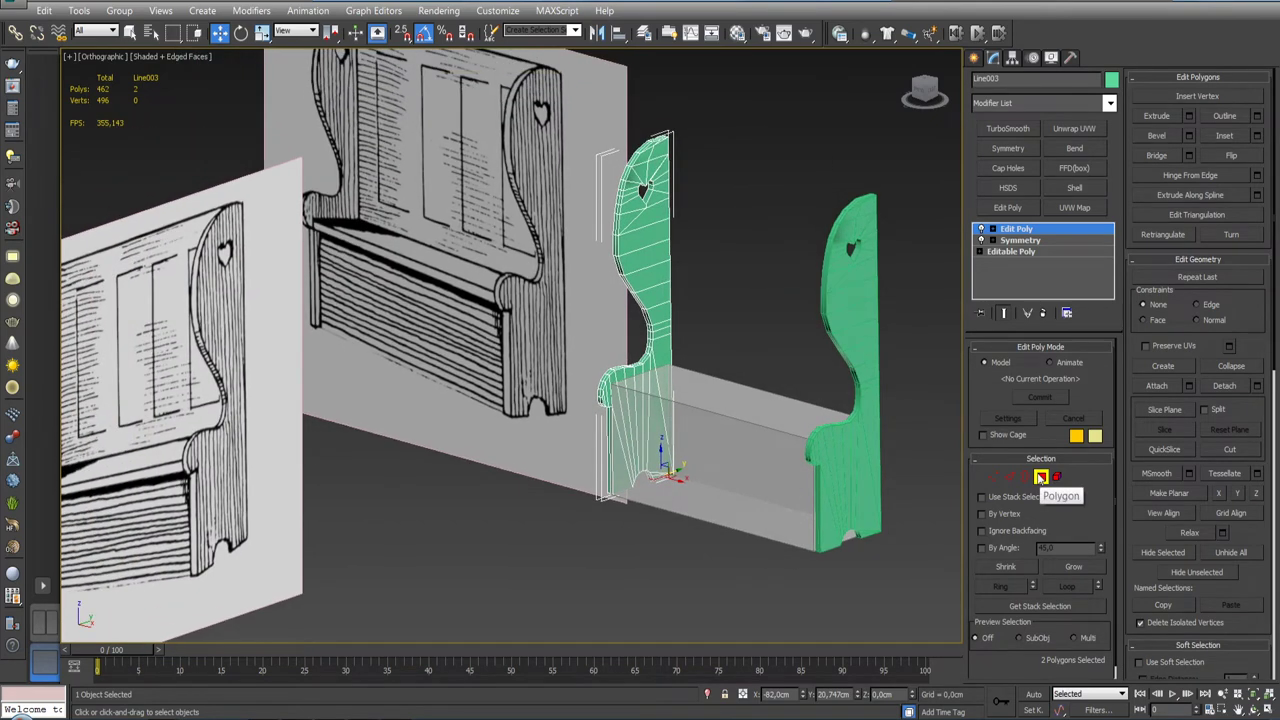
Step: Clone seat box Box001 in place as a Copy named Box002
click(1040, 477)
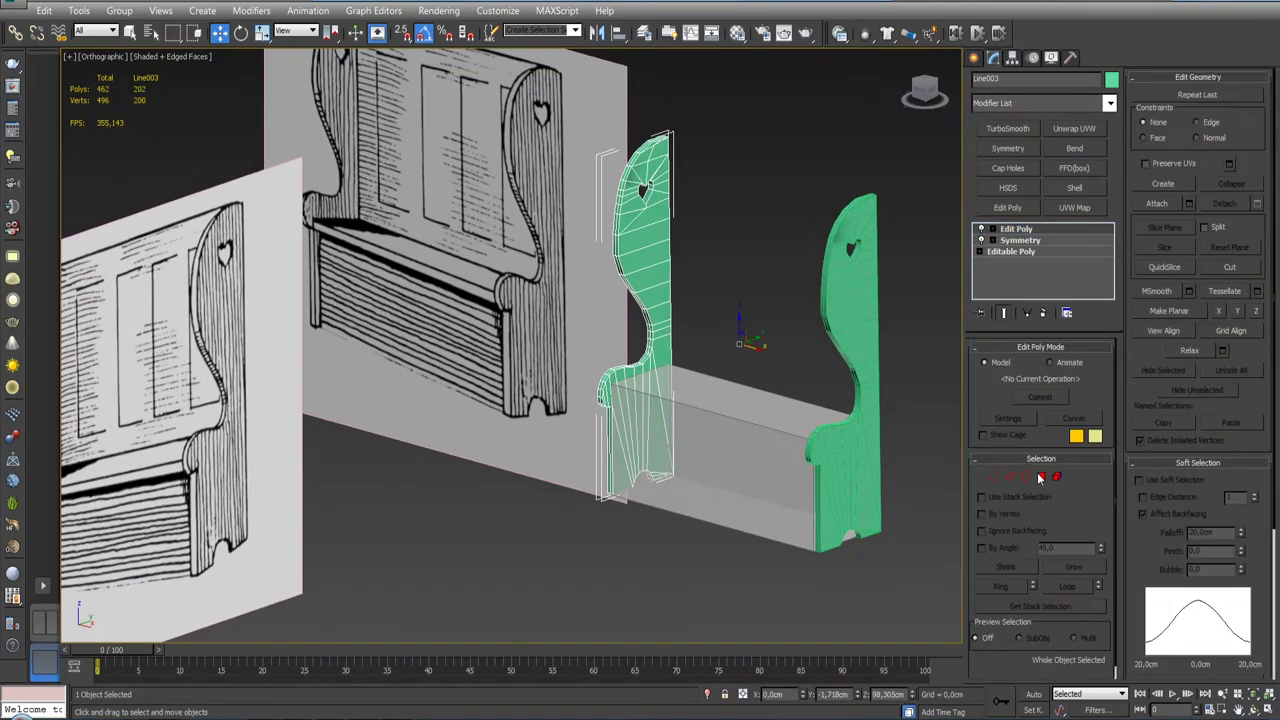
click(727, 452)
right_click(727, 452)
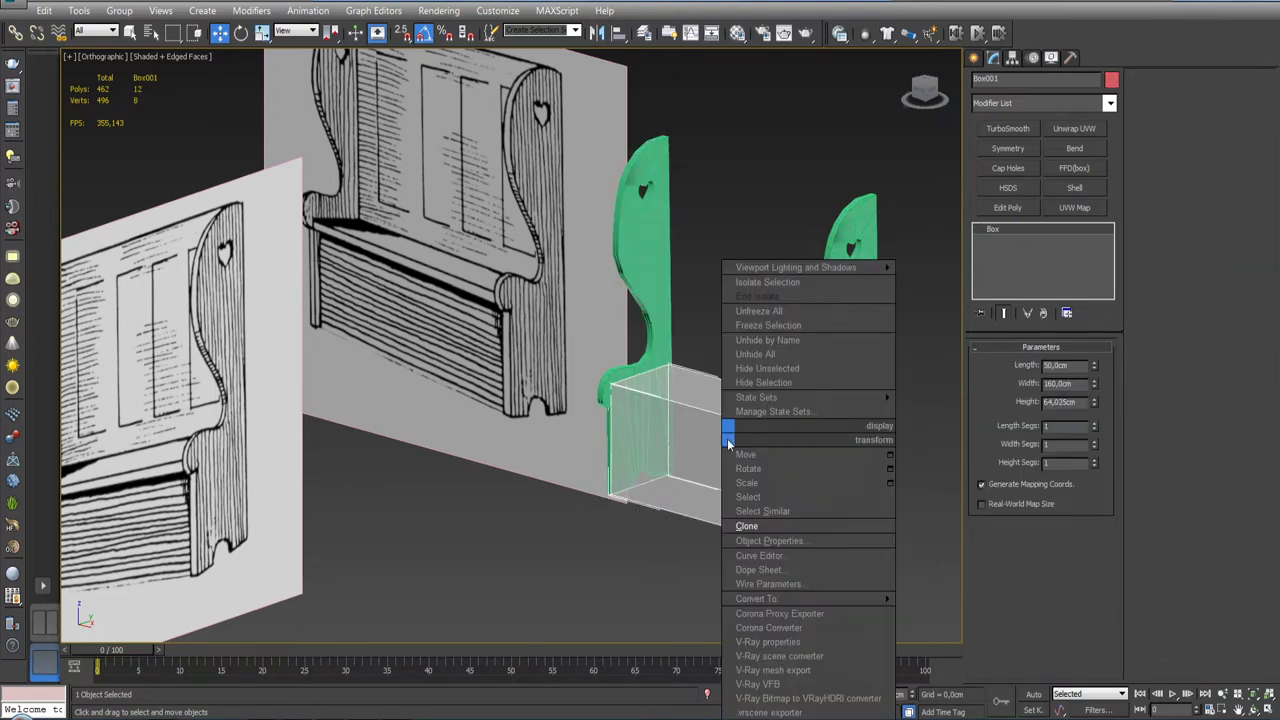
click(748, 527)
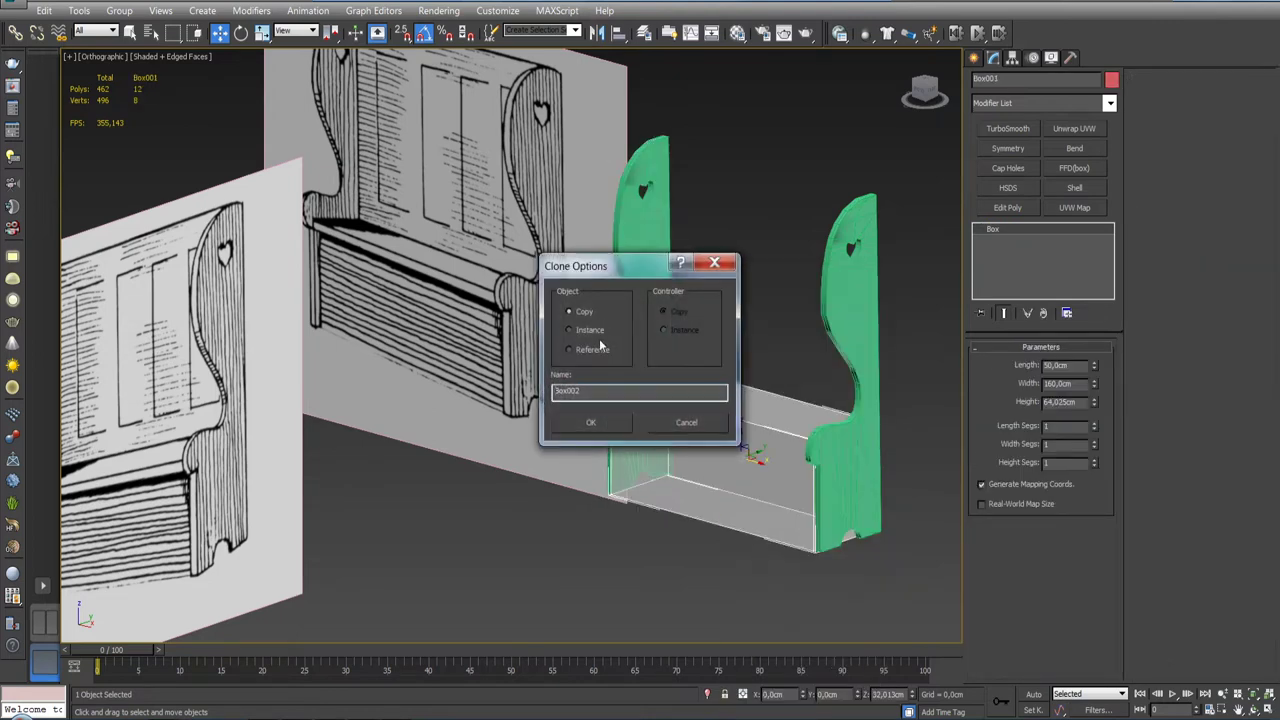
click(591, 423)
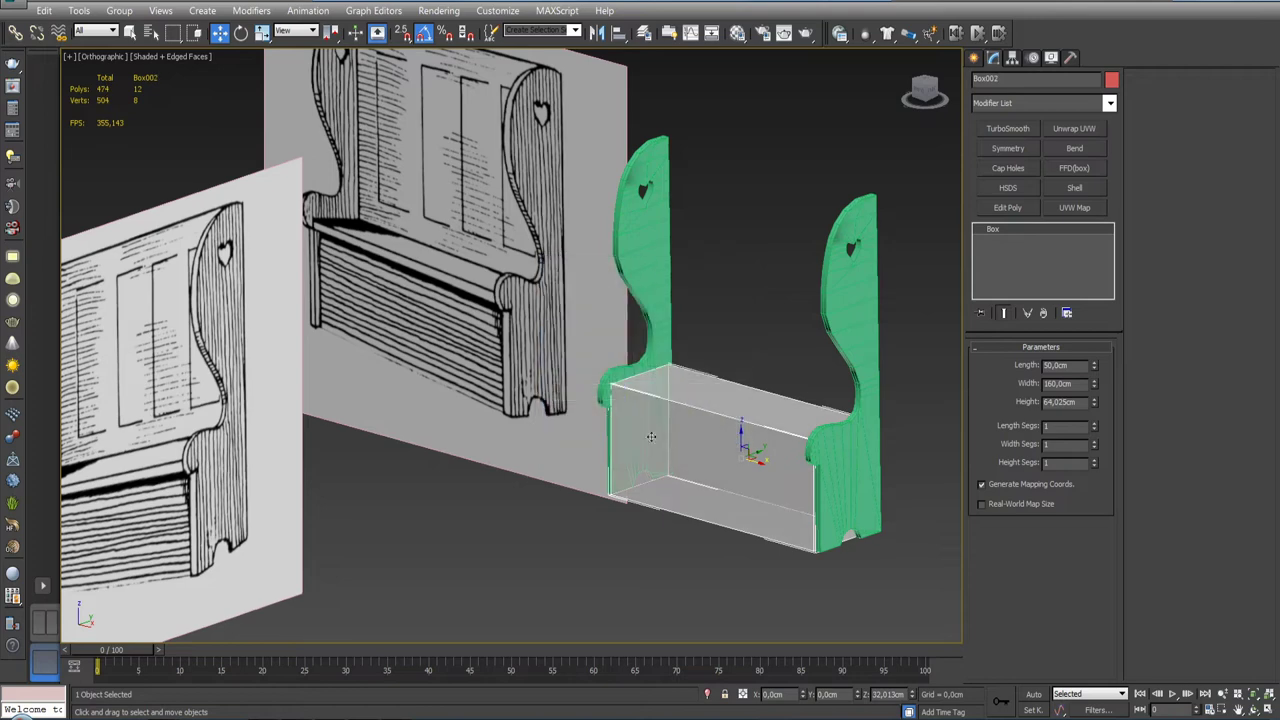
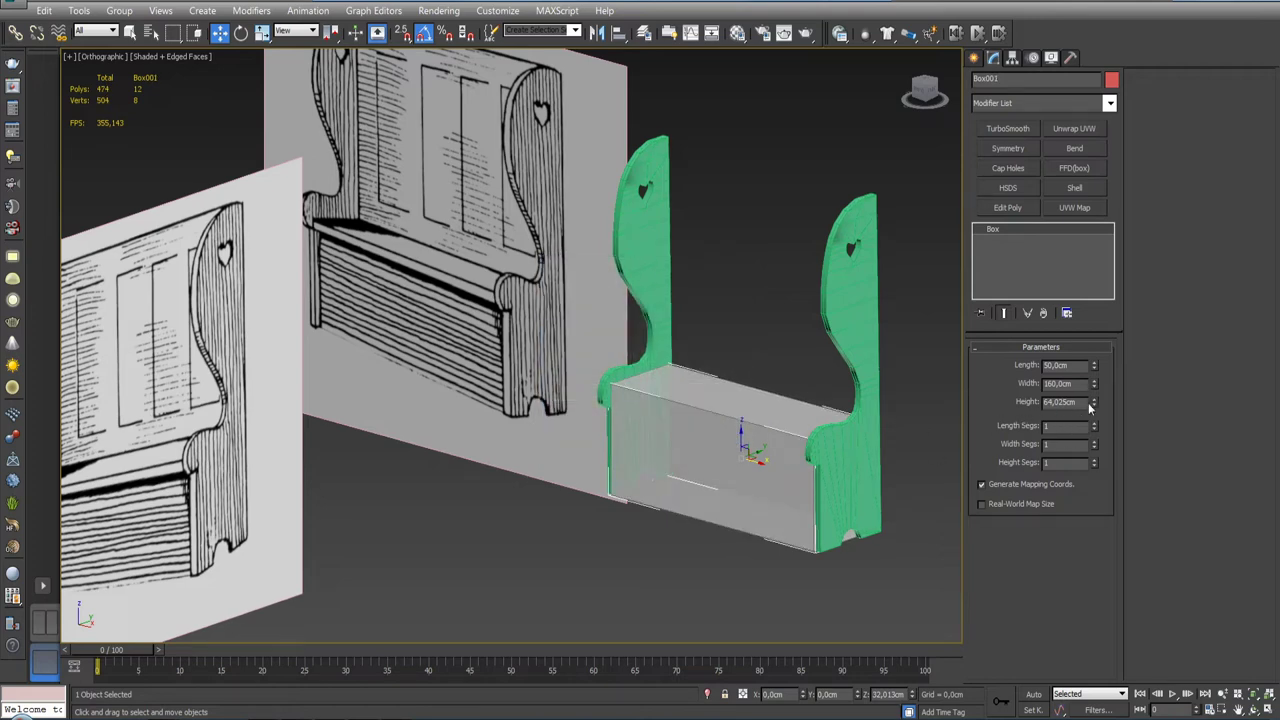
Step: Set the box Height to 4 cm to flatten it into a slab
drag(1093, 408, 1093, 456)
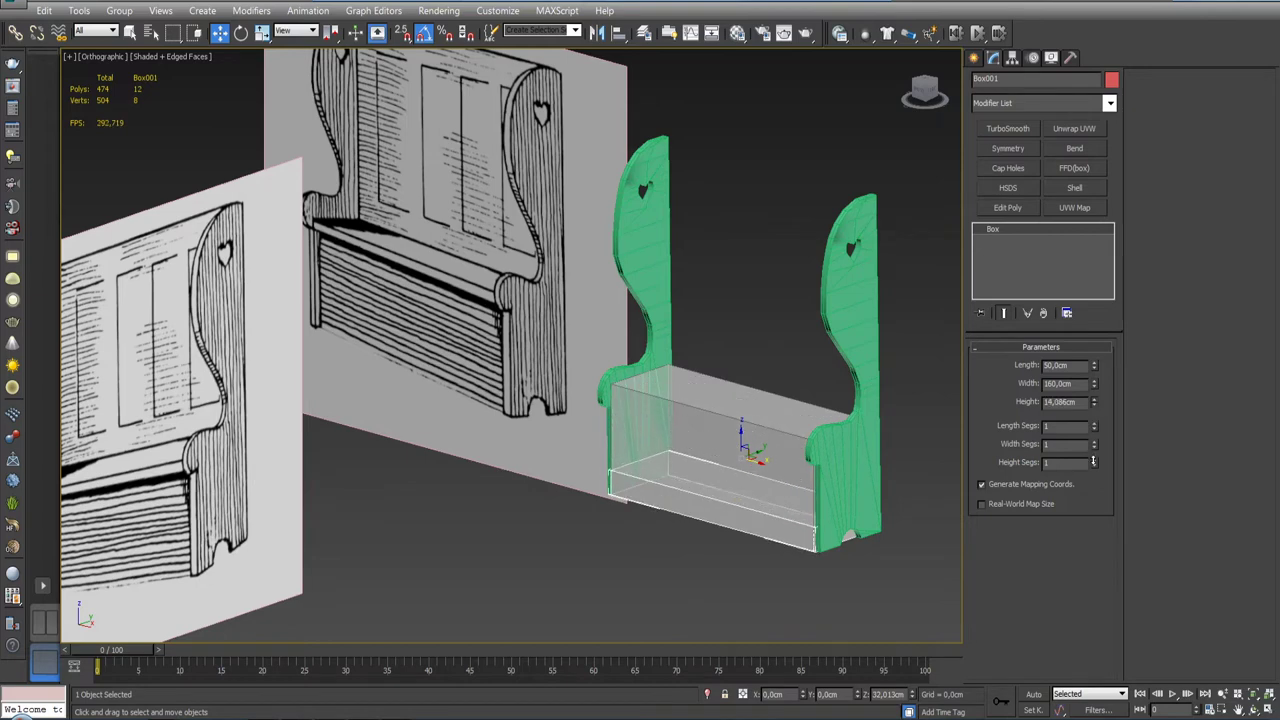
double_click(1083, 402)
text(4)
key(Return)
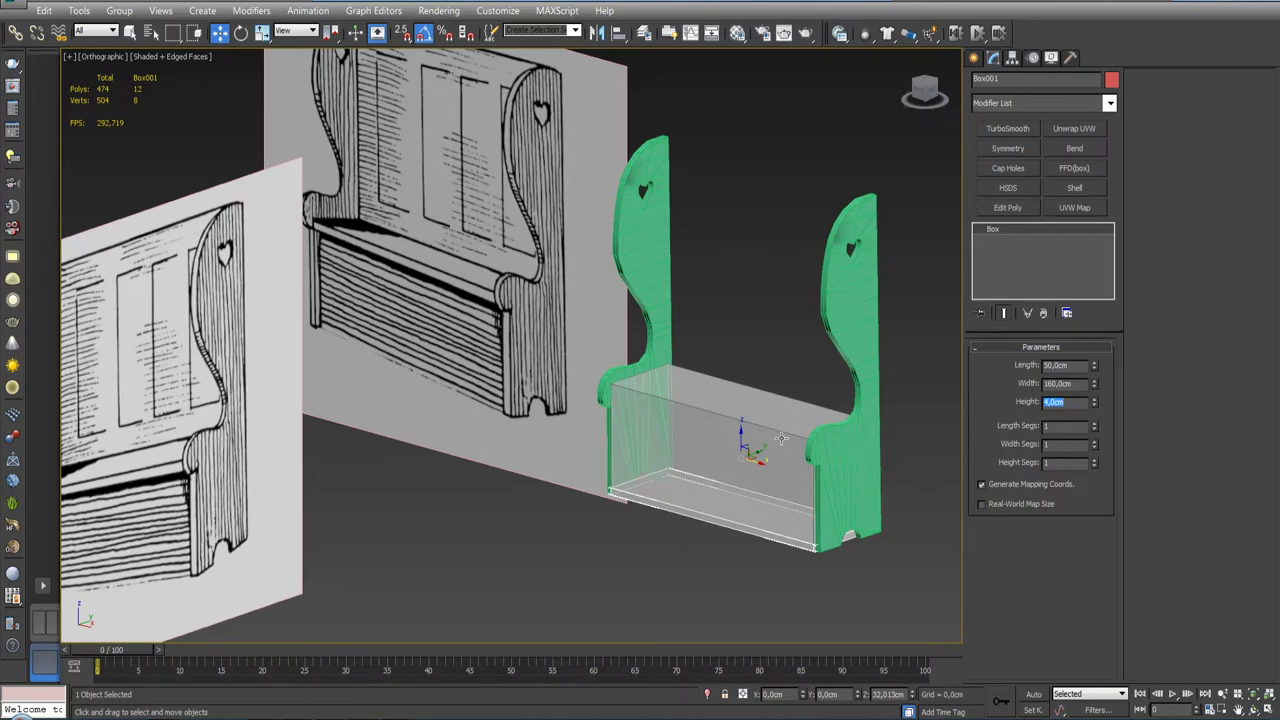
Step: Centre the slab's pivot on the object with Affect Pivot Only and Center to Object
click(1010, 59)
click(1024, 162)
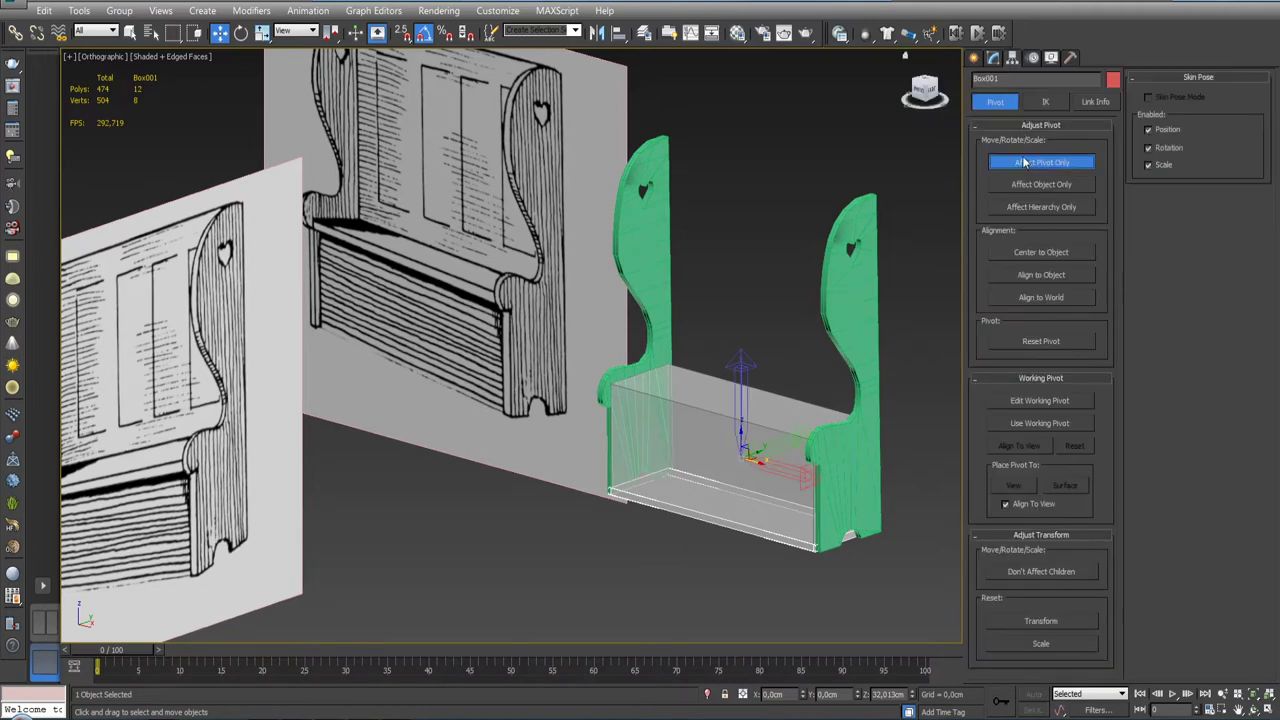
click(1036, 254)
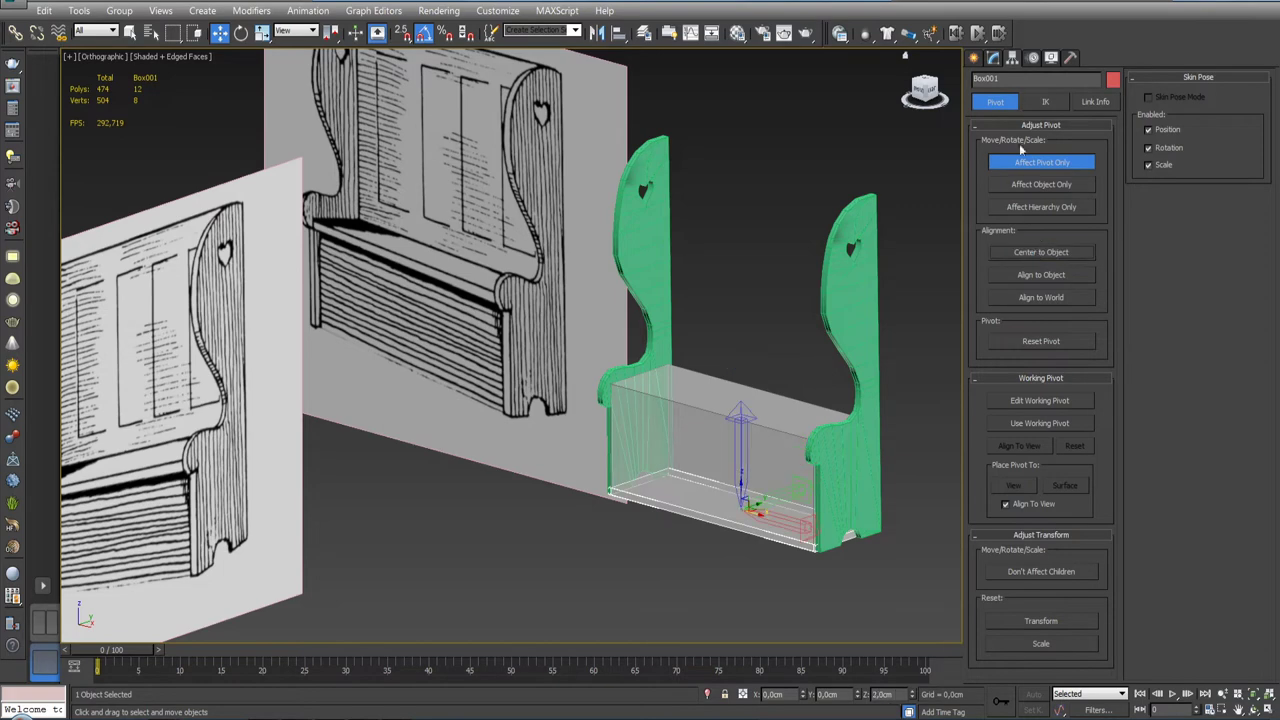
click(995, 60)
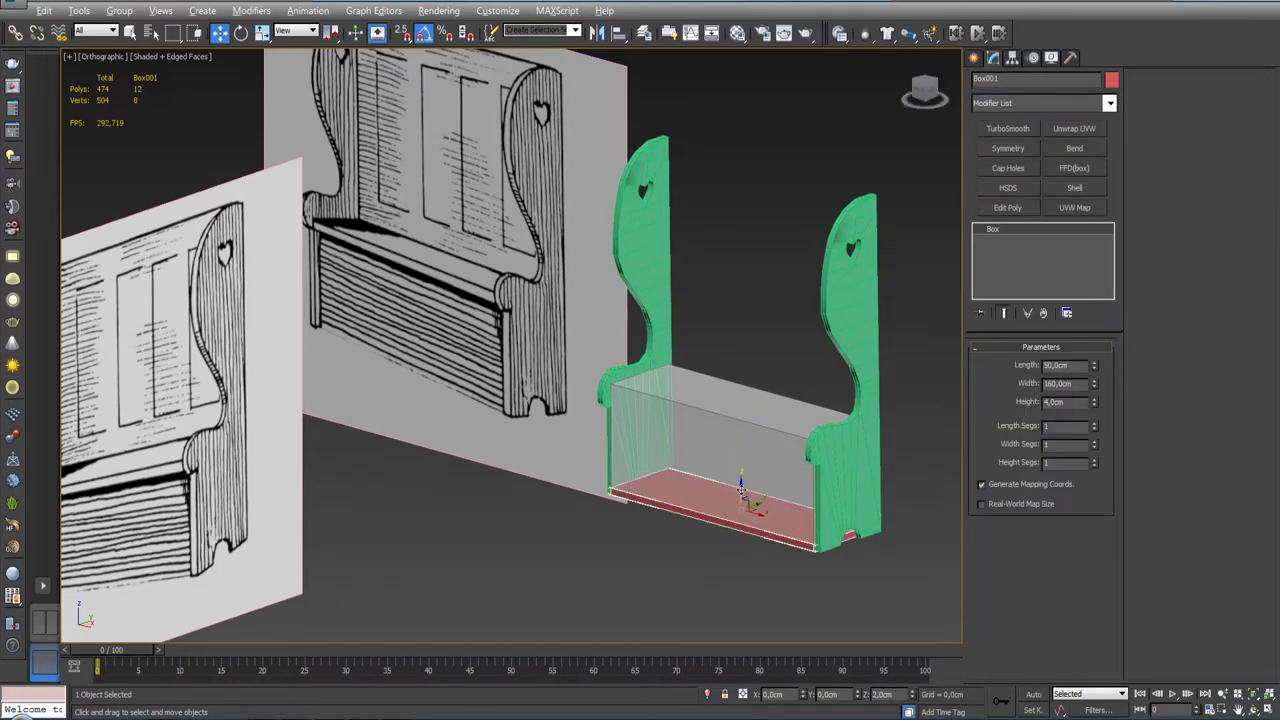
Step: Raise the 4 cm slab to Z = 50 cm from the Front view
scroll(716, 428, up, 4)
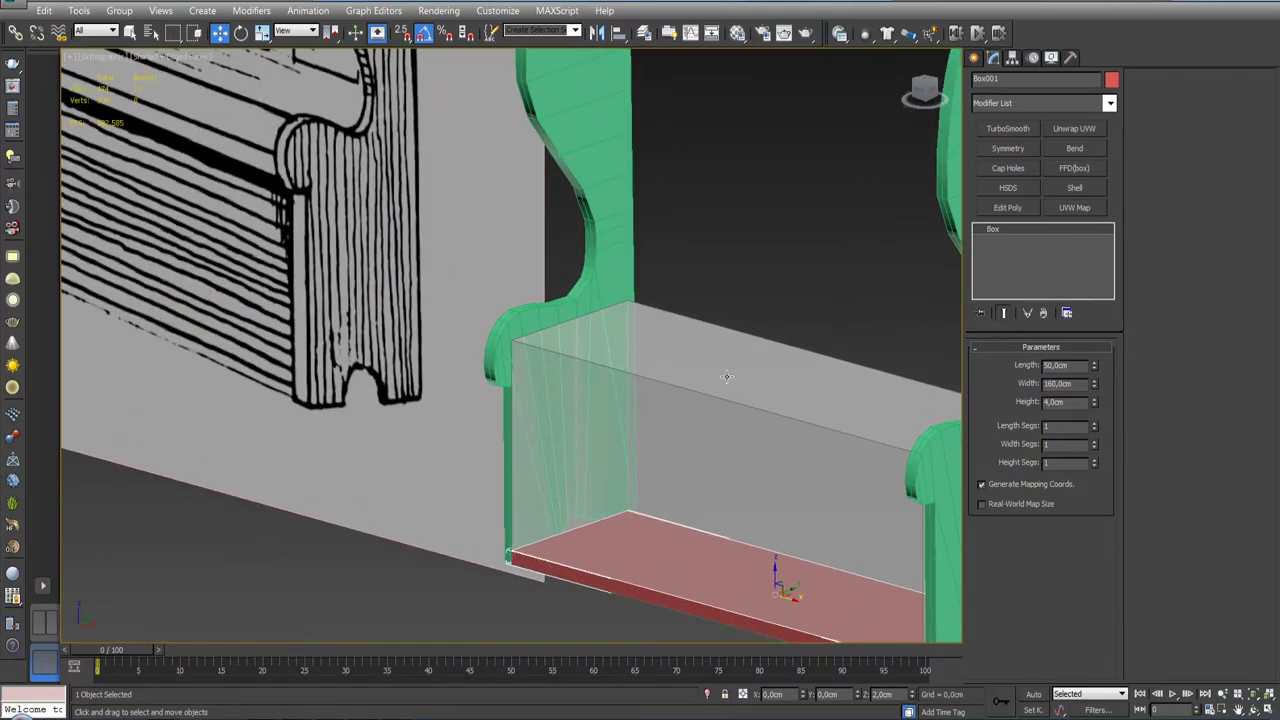
scroll(726, 379, down, 3)
scroll(740, 378, down, 2)
scroll(768, 378, down, 2)
key(t)
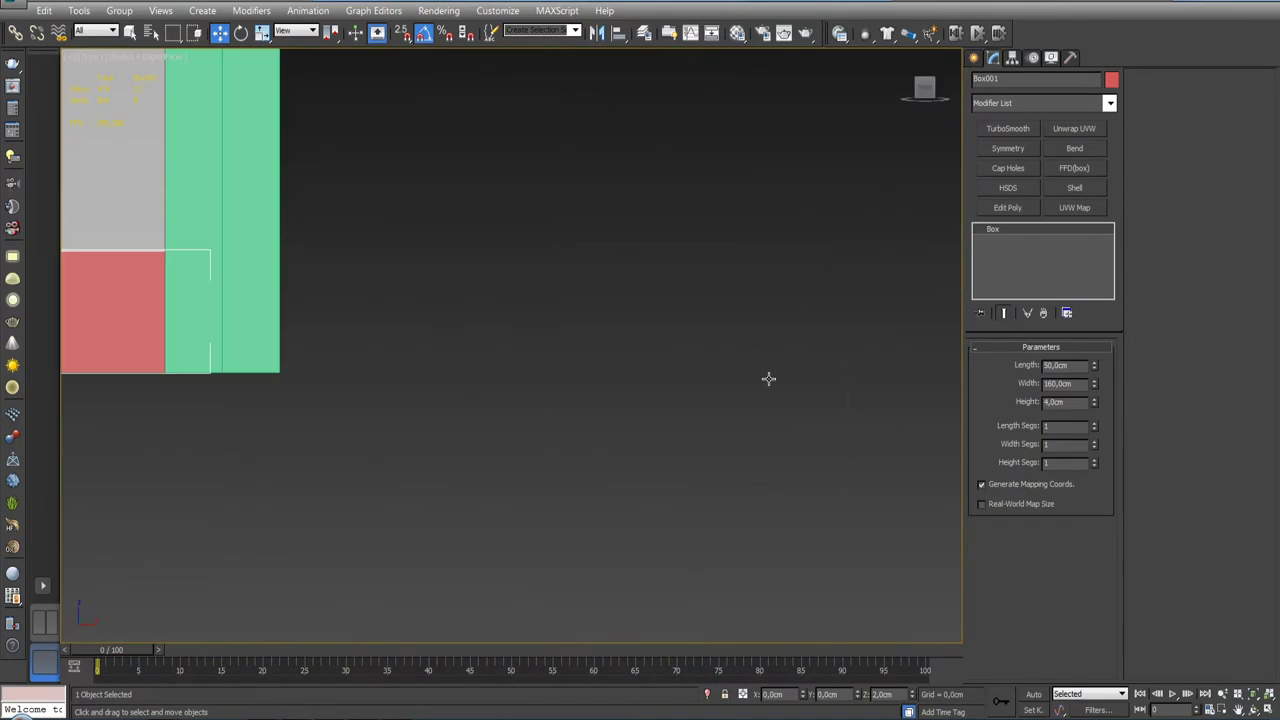
key(f)
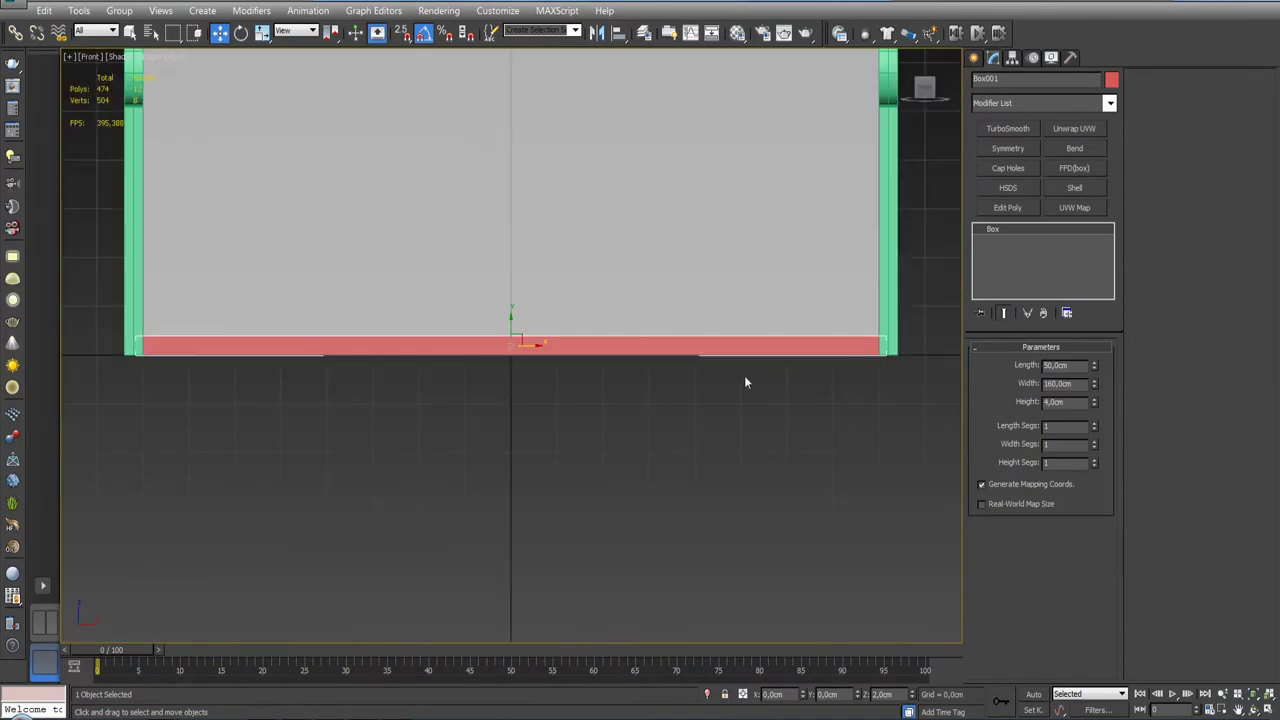
scroll(746, 377, down, 5)
scroll(724, 393, up, 2)
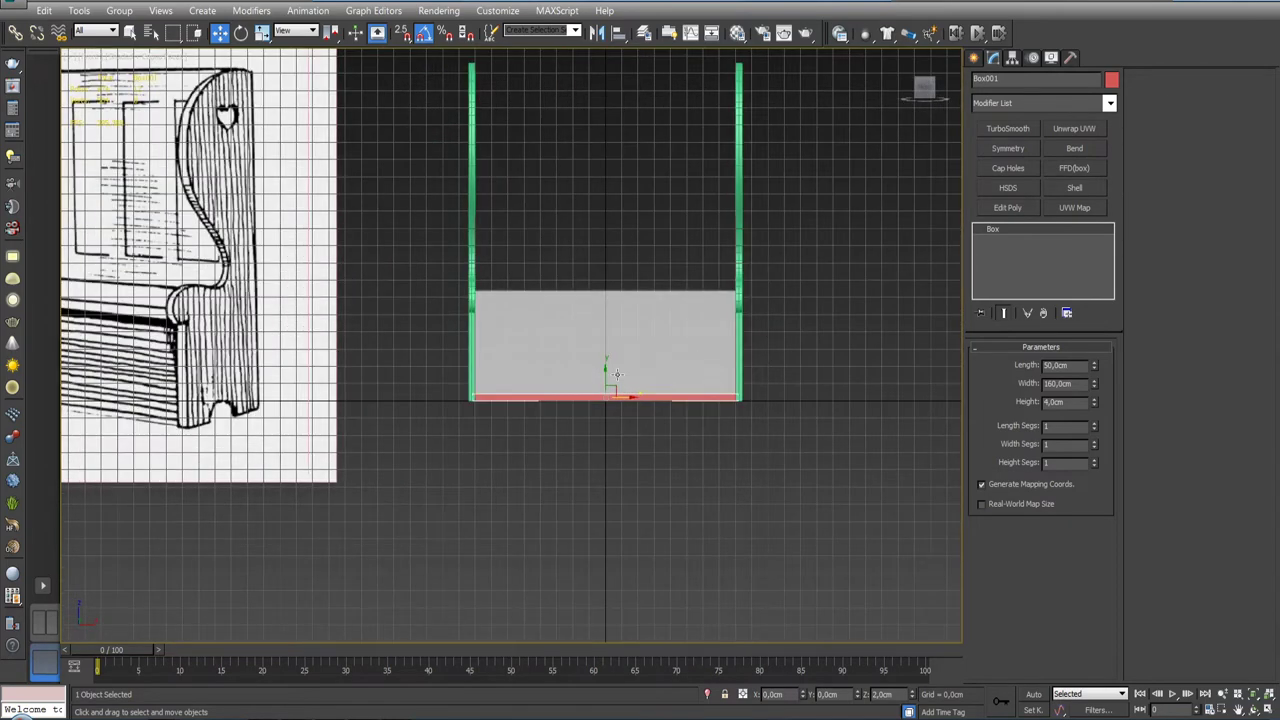
double_click(882, 694)
text(50)
key(Return)
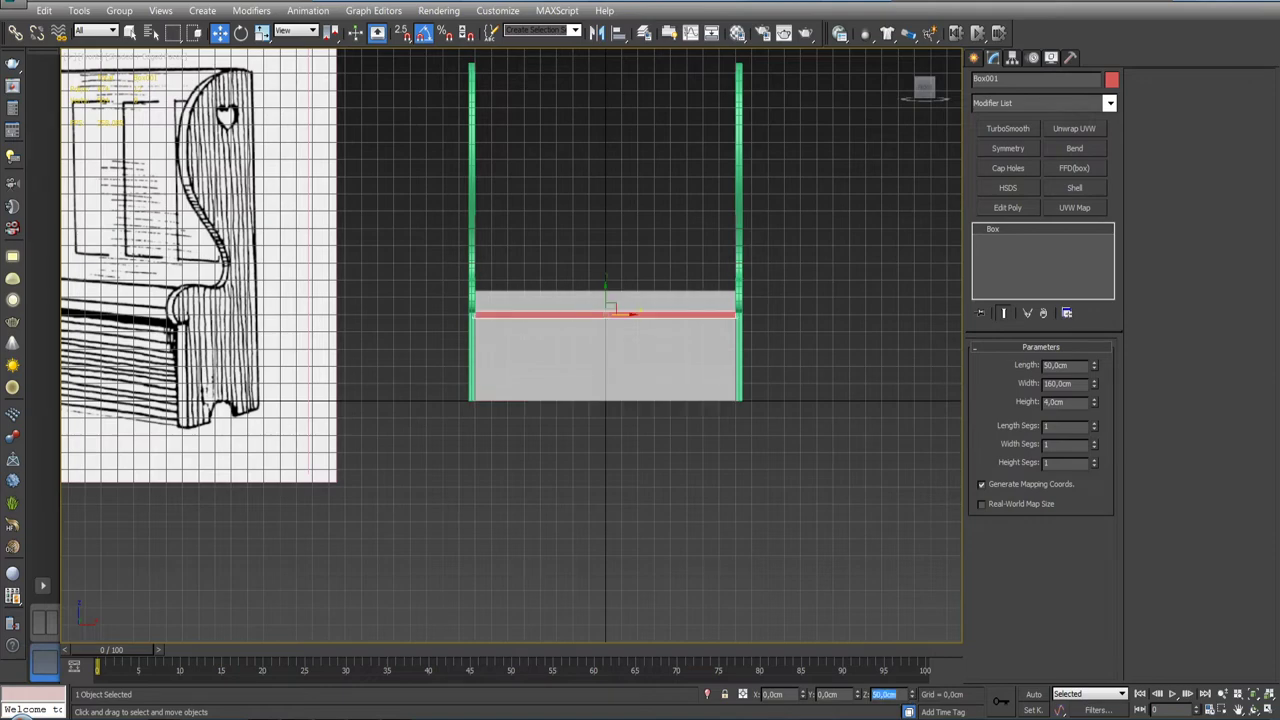
mouse_move(820, 498)
alt+middle_down()
mouse_move(809, 522)
mouse_move(763, 464)
mouse_move(745, 478)
alt+middle_up()
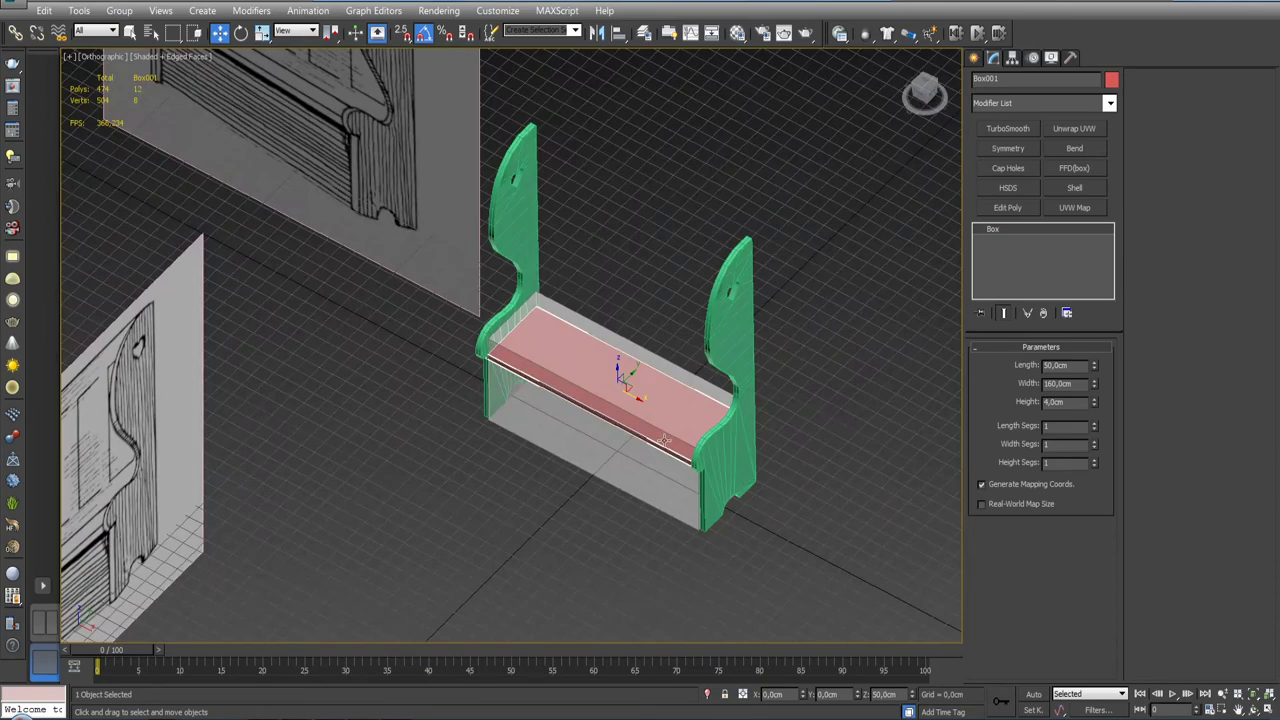
click(606, 406)
Step: Add Edit Poly to Box002 and drag its top polygon down below the seat slab
alt+middle_drag(606, 406, 742, 328)
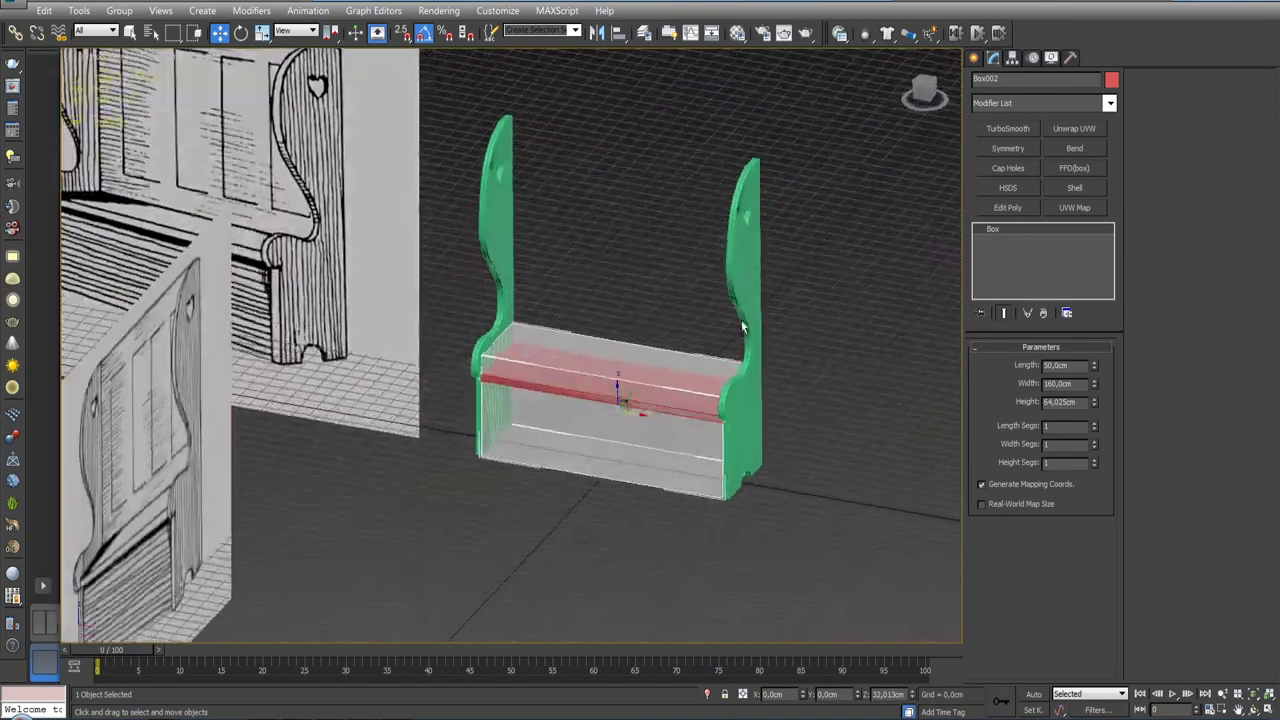
click(1007, 207)
click(1041, 476)
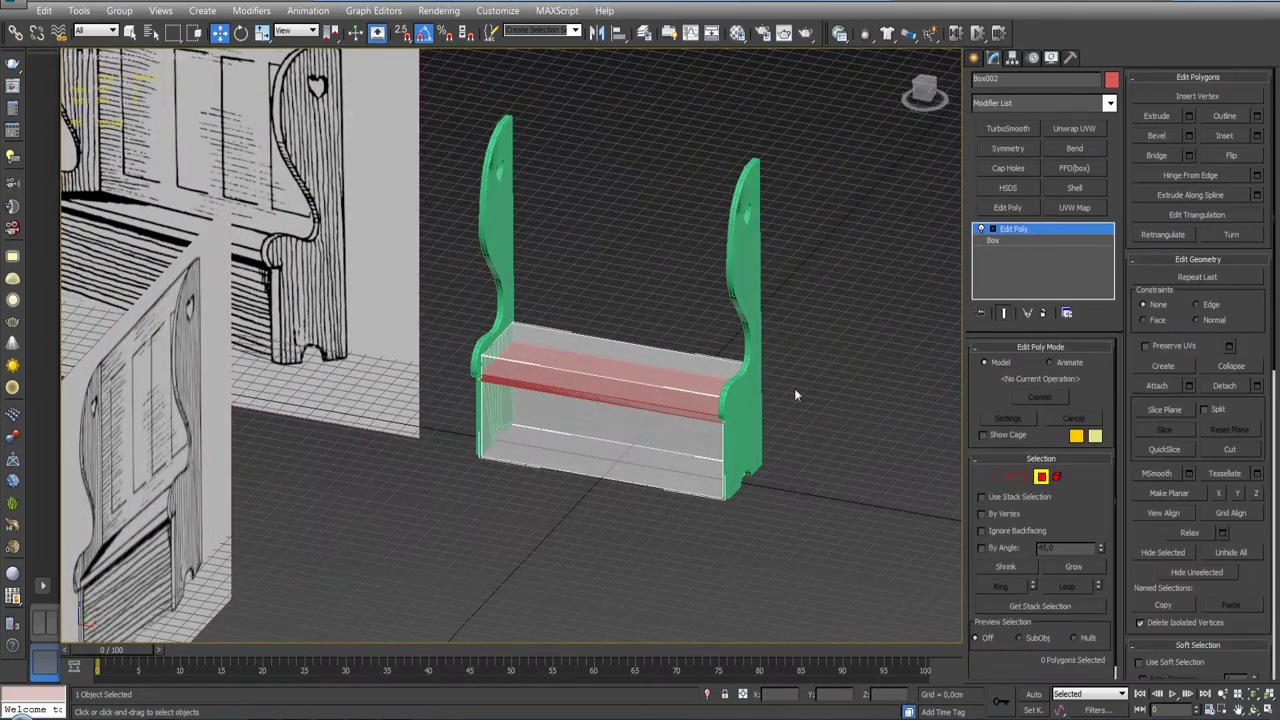
click(702, 368)
drag(620, 345, 620, 385)
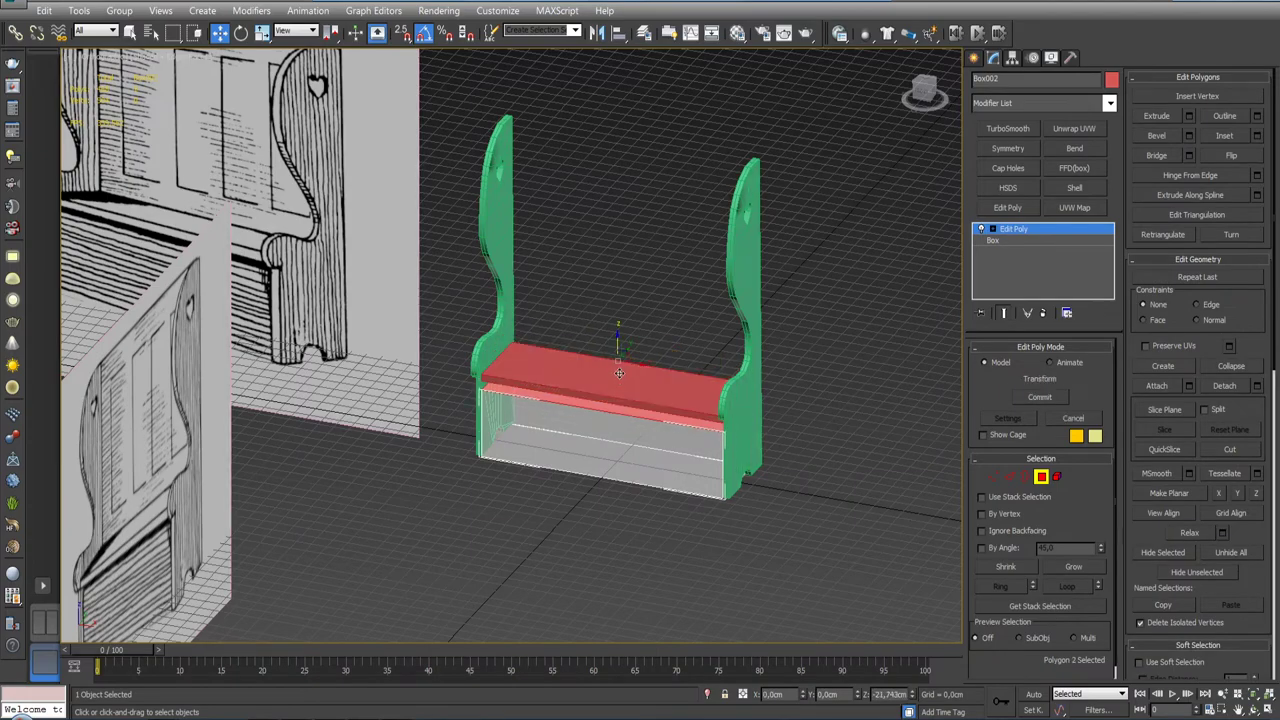
click(1041, 476)
alt+middle_drag(560, 400, 636, 398)
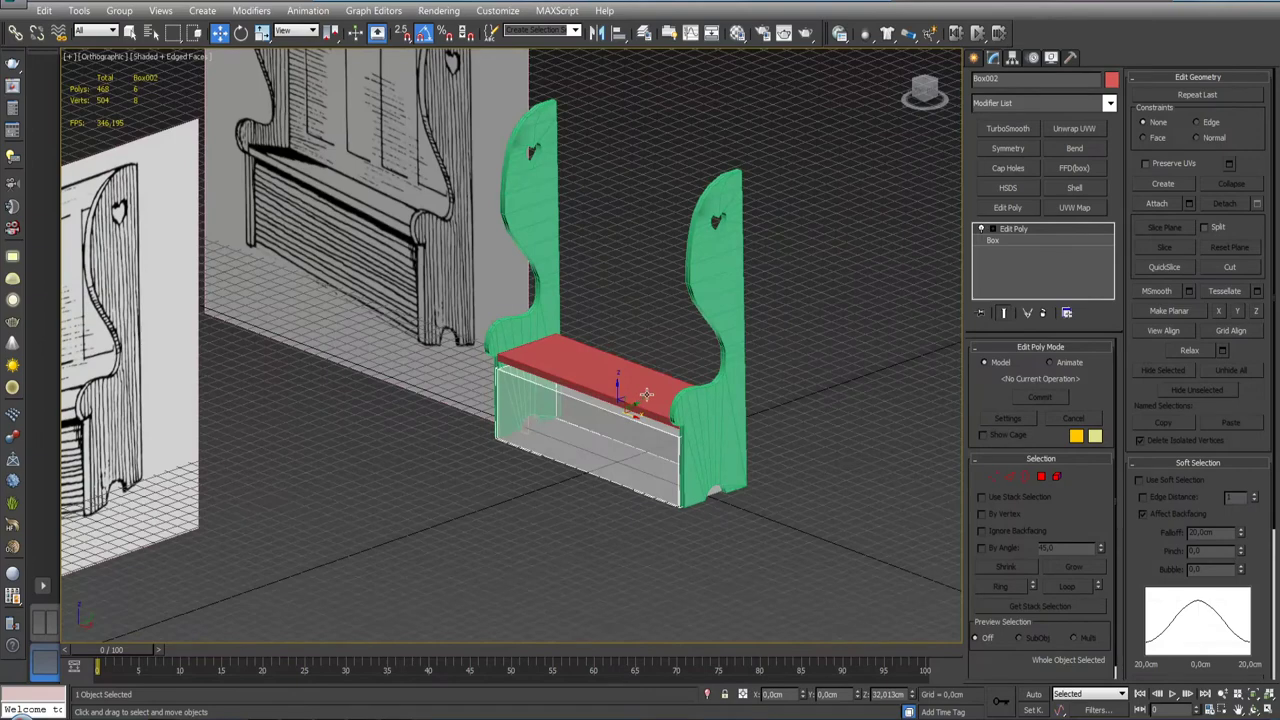
mouse_move(644, 393)
alt+middle_down()
mouse_move(620, 400)
mouse_move(652, 403)
mouse_move(654, 360)
mouse_move(620, 345)
mouse_move(636, 397)
mouse_move(650, 395)
mouse_move(628, 400)
mouse_move(612, 382)
mouse_move(623, 389)
mouse_move(552, 410)
mouse_move(575, 388)
alt+middle_up()
click(612, 380)
scroll(620, 370, up, 5)
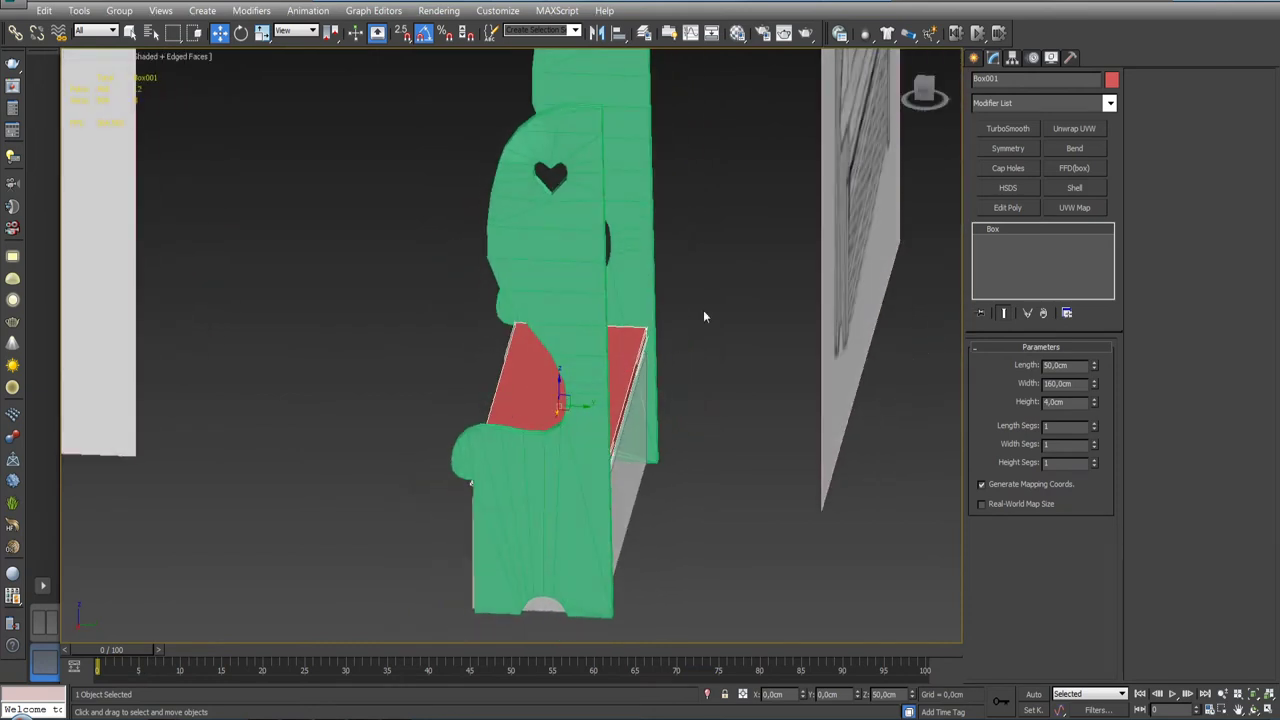
Step: In Left view, Shift-drag the seat upward to make an independent Copy
alt+middle_drag(746, 240, 687, 288)
key(l)
scroll(687, 288, up, 5)
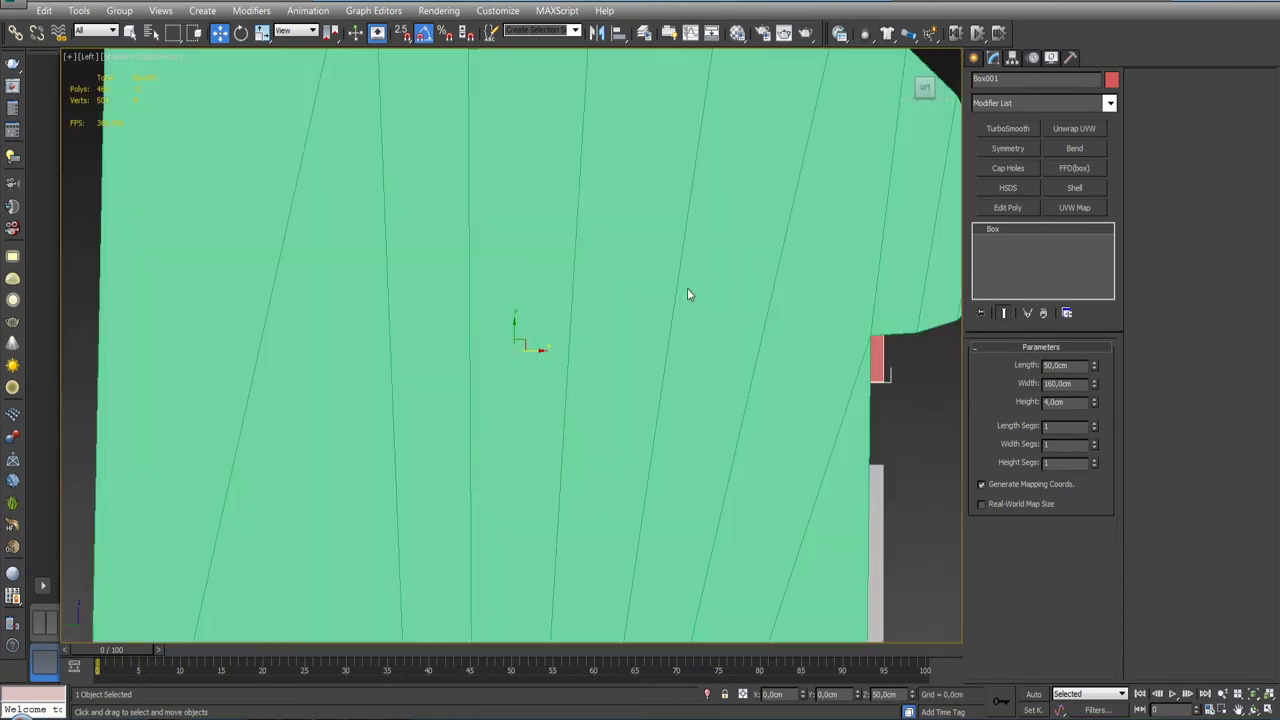
scroll(687, 288, down, 3)
scroll(650, 352, down, 3)
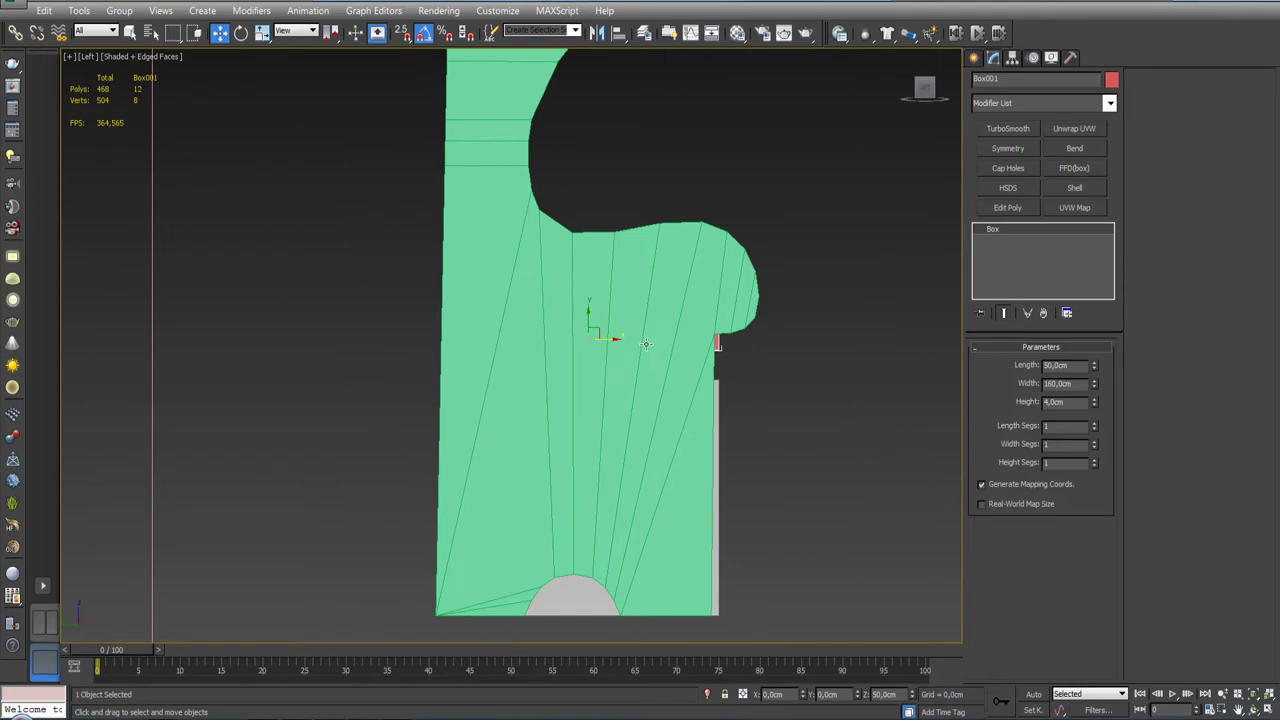
shift+drag(588, 317, 590, 172)
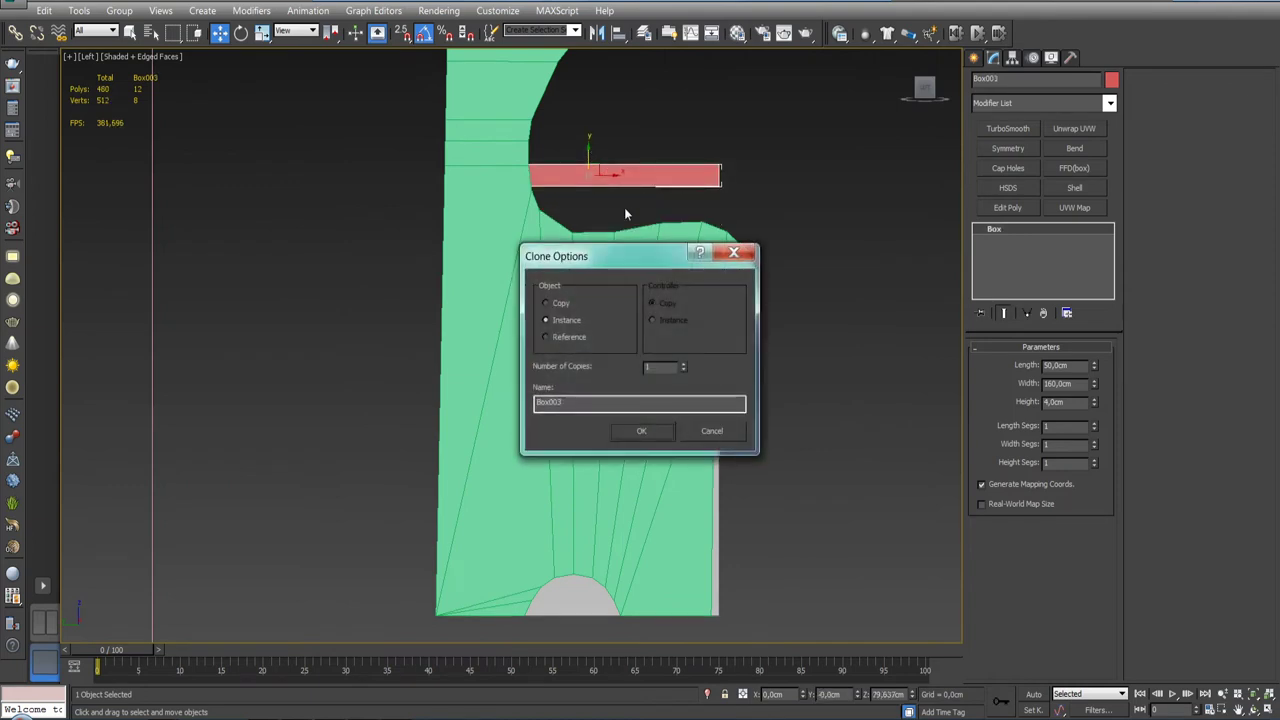
click(545, 303)
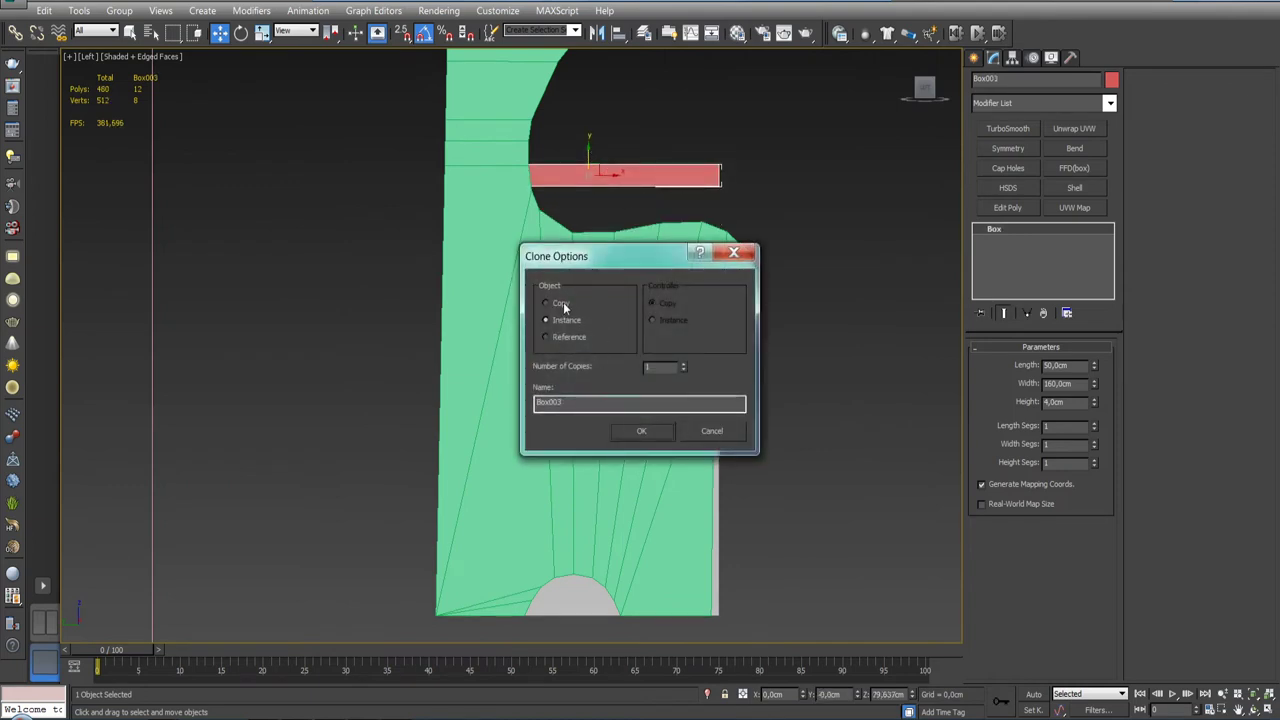
click(641, 430)
Step: Rotate the copied board upright to form the backrest
scroll(680, 400, down, 2)
key(e)
drag(676, 340, 605, 203)
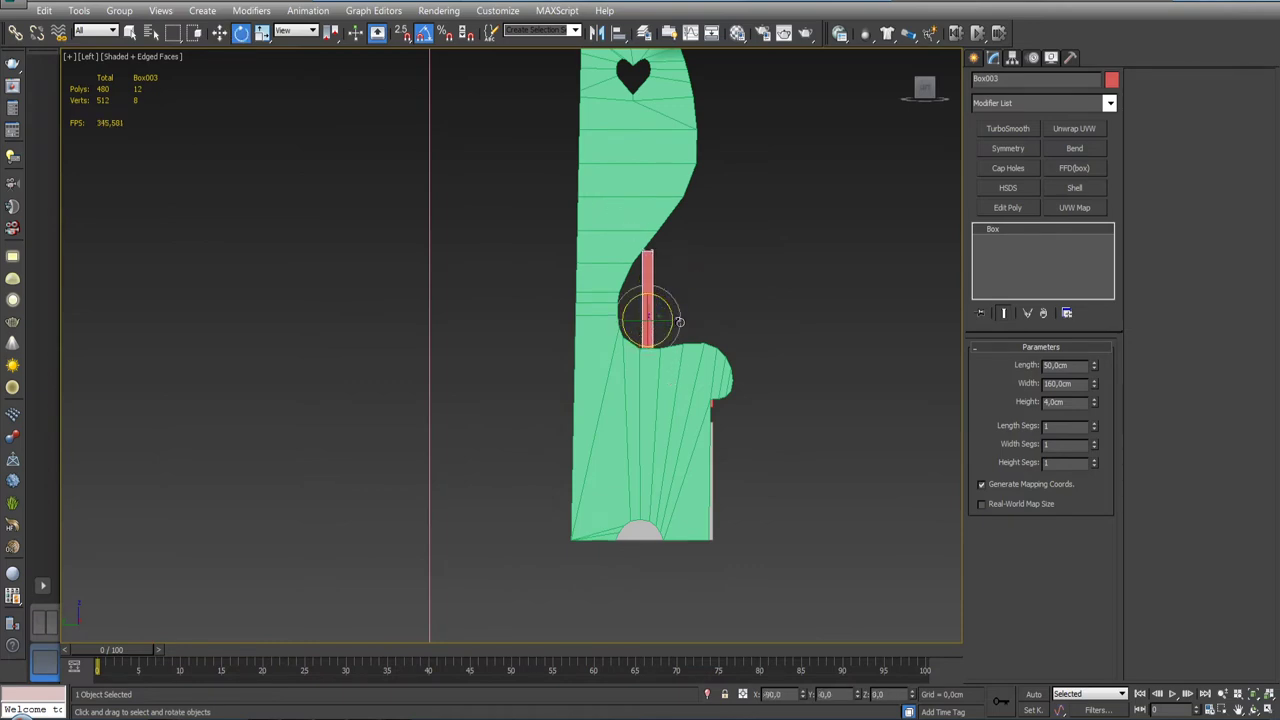
mouse_move(605, 203)
alt+middle_down()
mouse_move(733, 385)
mouse_move(724, 392)
alt+middle_up()
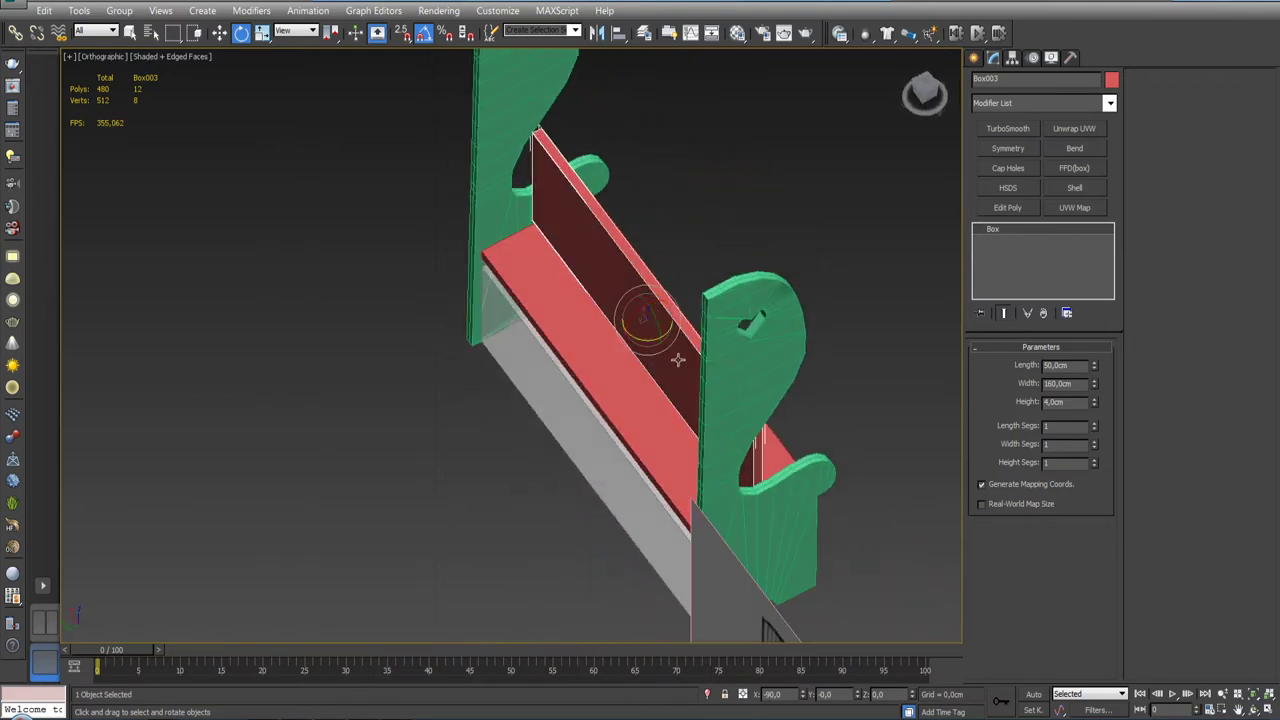
Step: Align the backrest to the seat's back edge using Y Position Minimum/Maximum
key(w)
alt+middle_drag(642, 362, 661, 337)
click(596, 33)
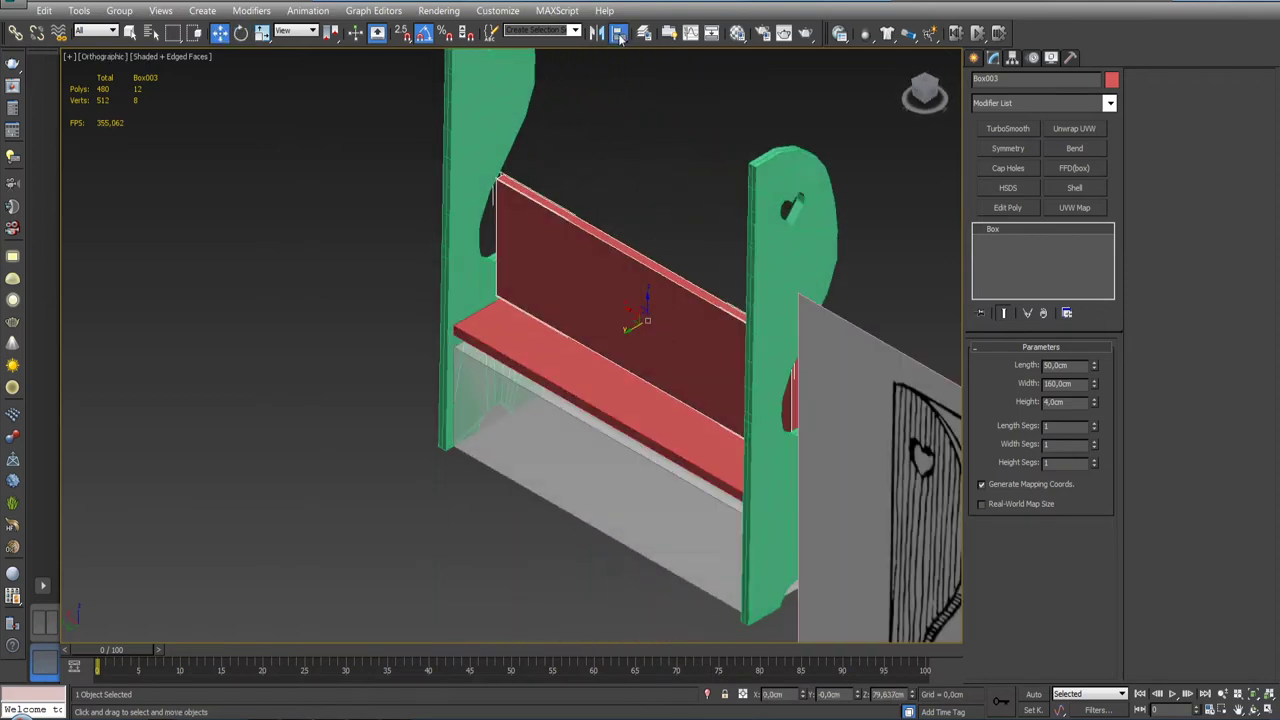
click(529, 336)
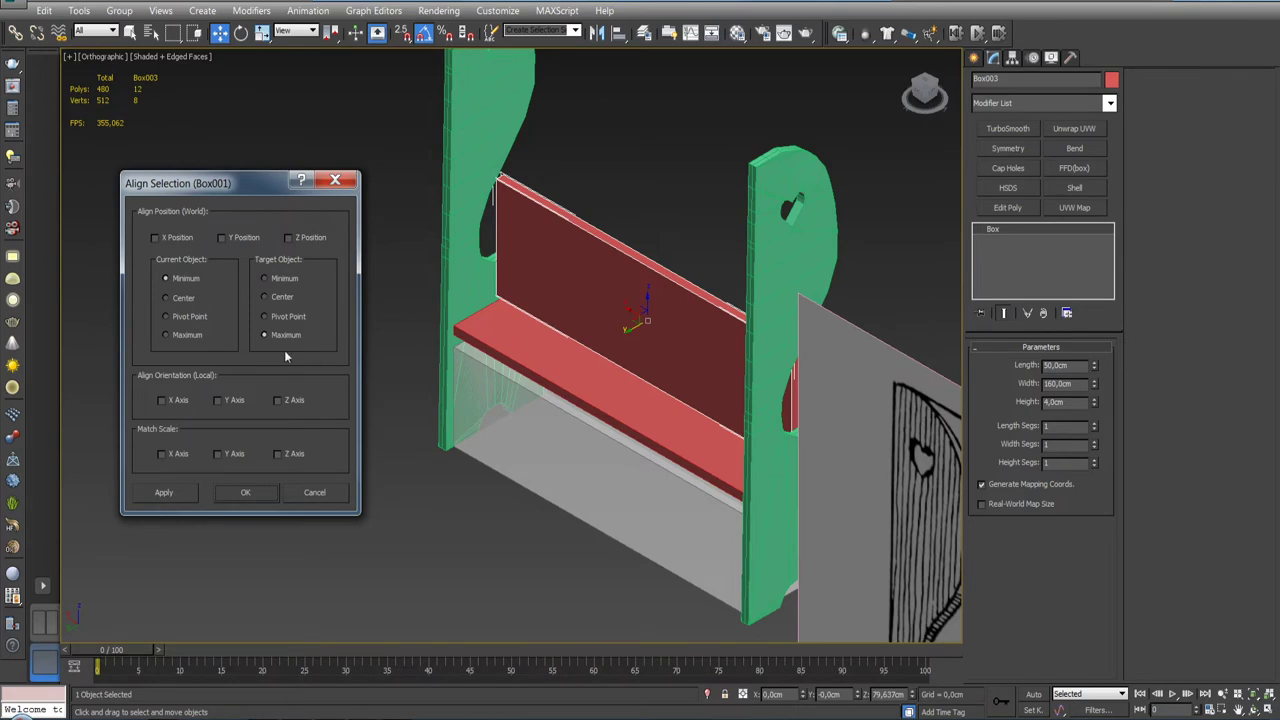
click(221, 238)
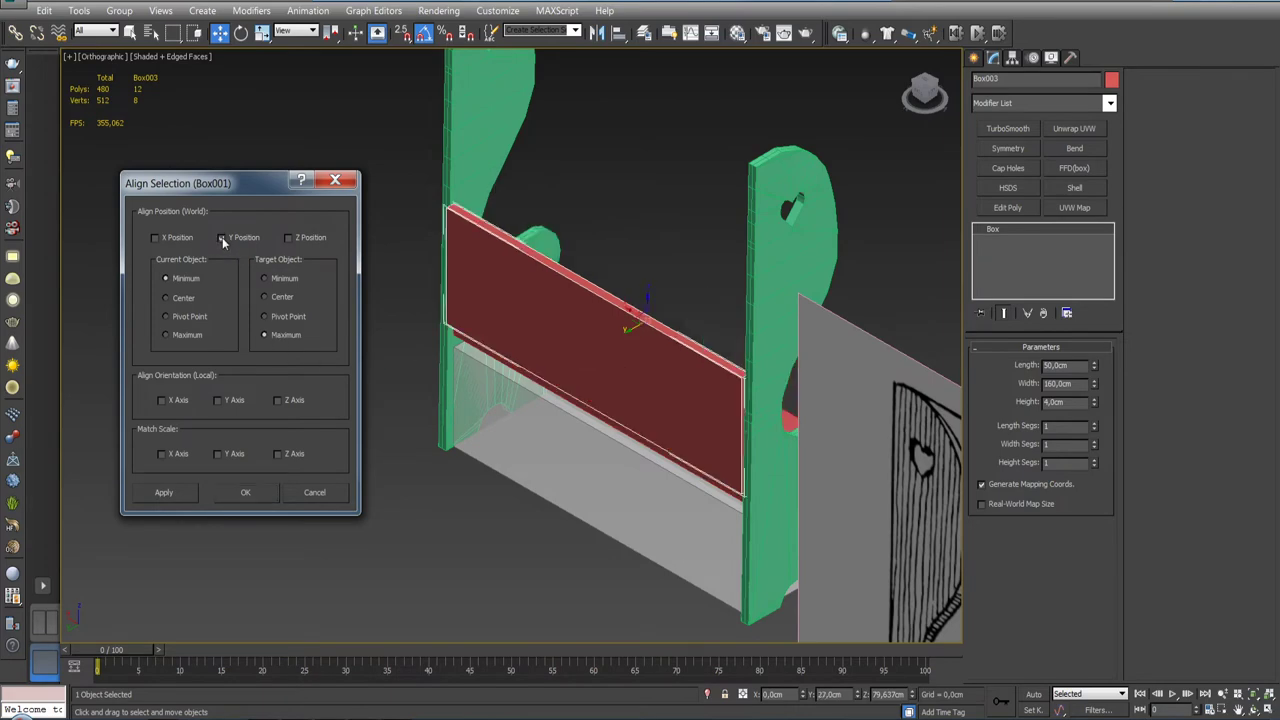
click(164, 490)
click(245, 492)
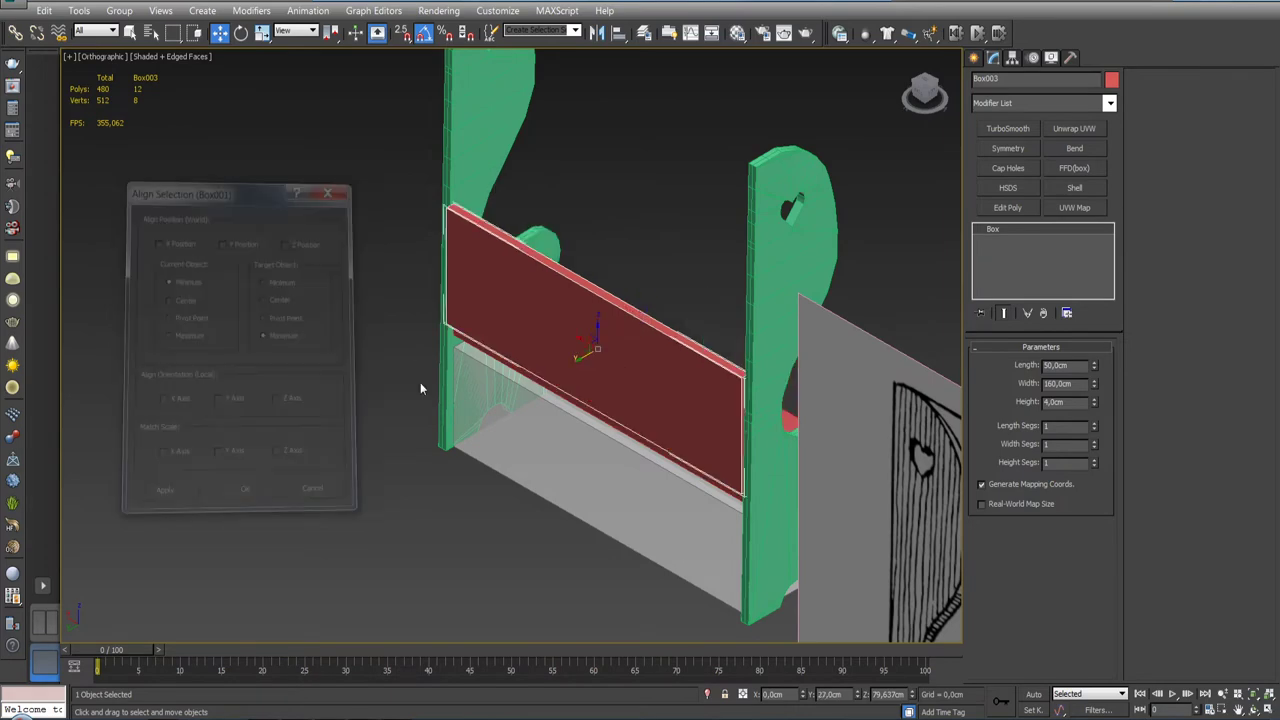
mouse_move(420, 382)
alt+middle_down()
mouse_move(426, 408)
mouse_move(369, 360)
mouse_move(388, 360)
alt+middle_up()
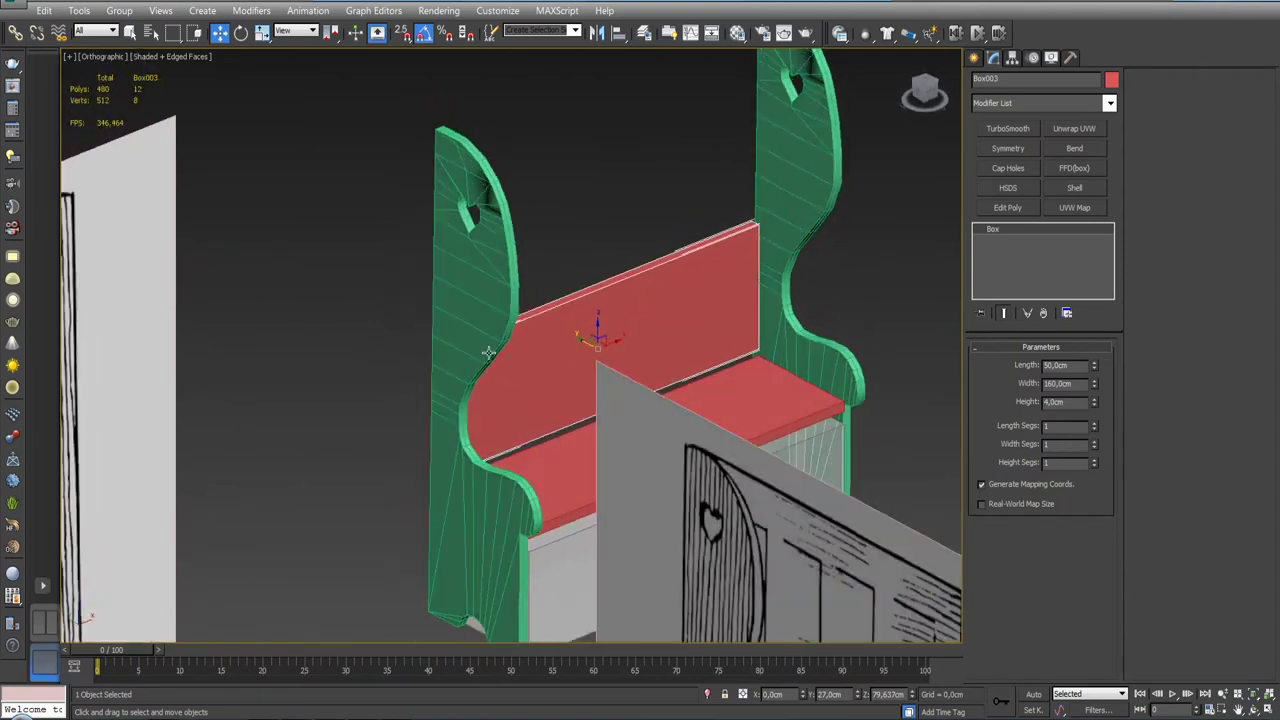
Step: Weld all vertices of the heart side panel Line003, reducing 200 vertices to 198, then deselect
alt+middle_drag(586, 357, 491, 286)
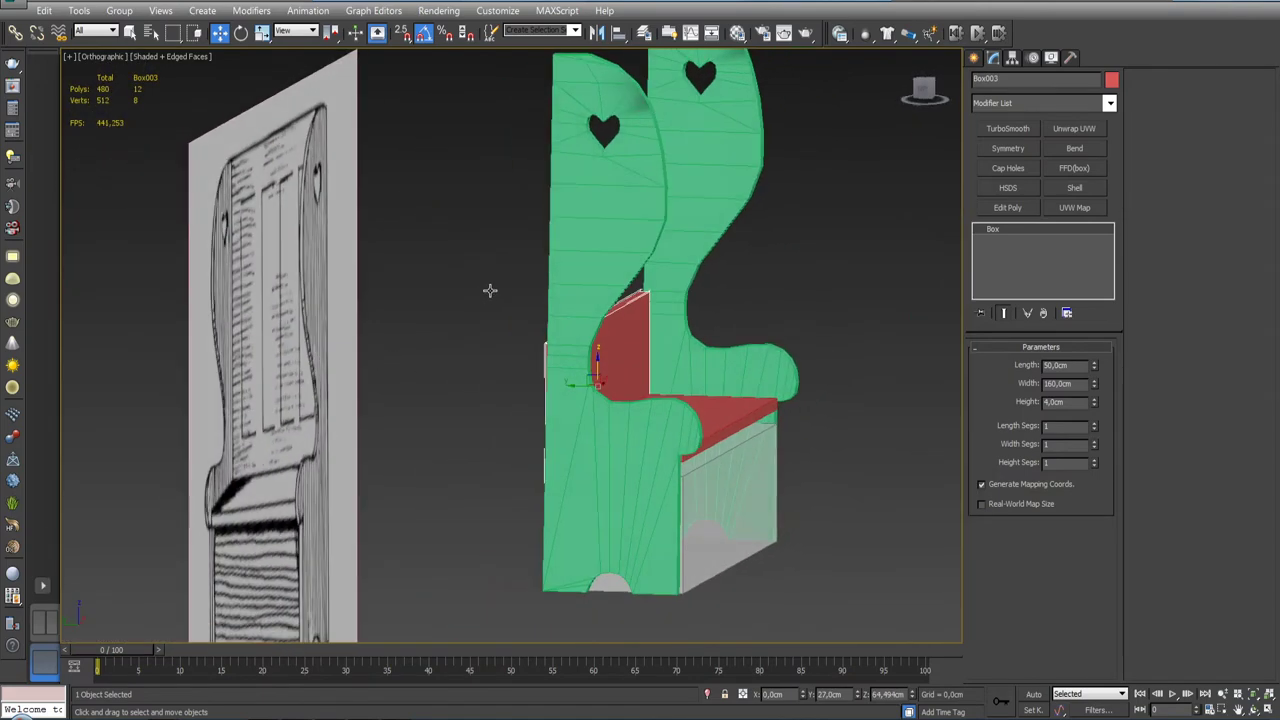
click(666, 286)
scroll(657, 291, up, 10)
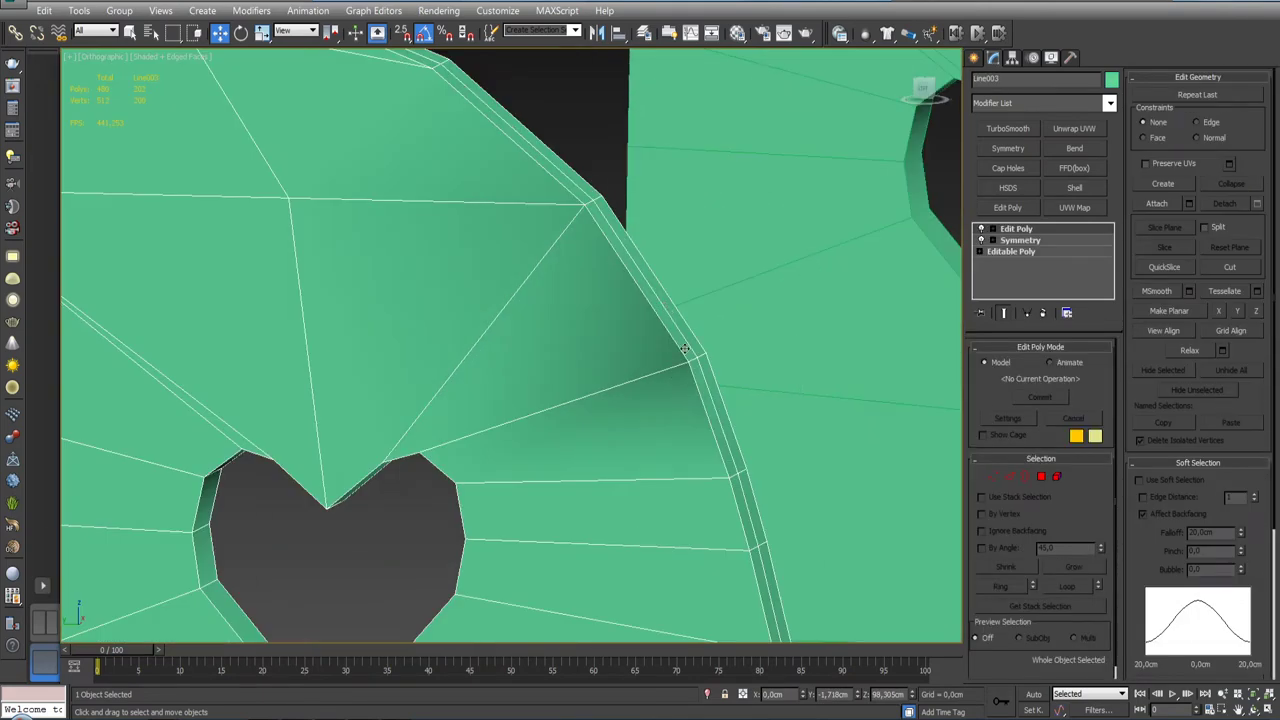
click(993, 476)
scroll(683, 416, down, 5)
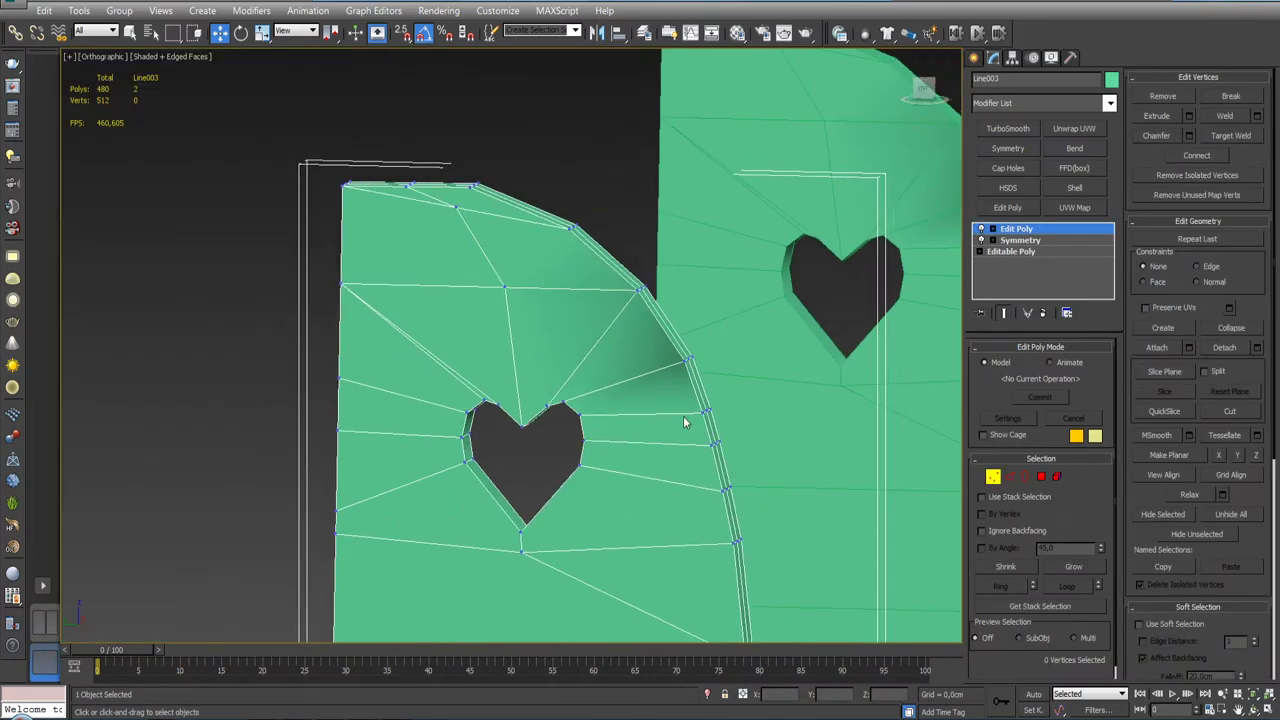
key(ctrl+a)
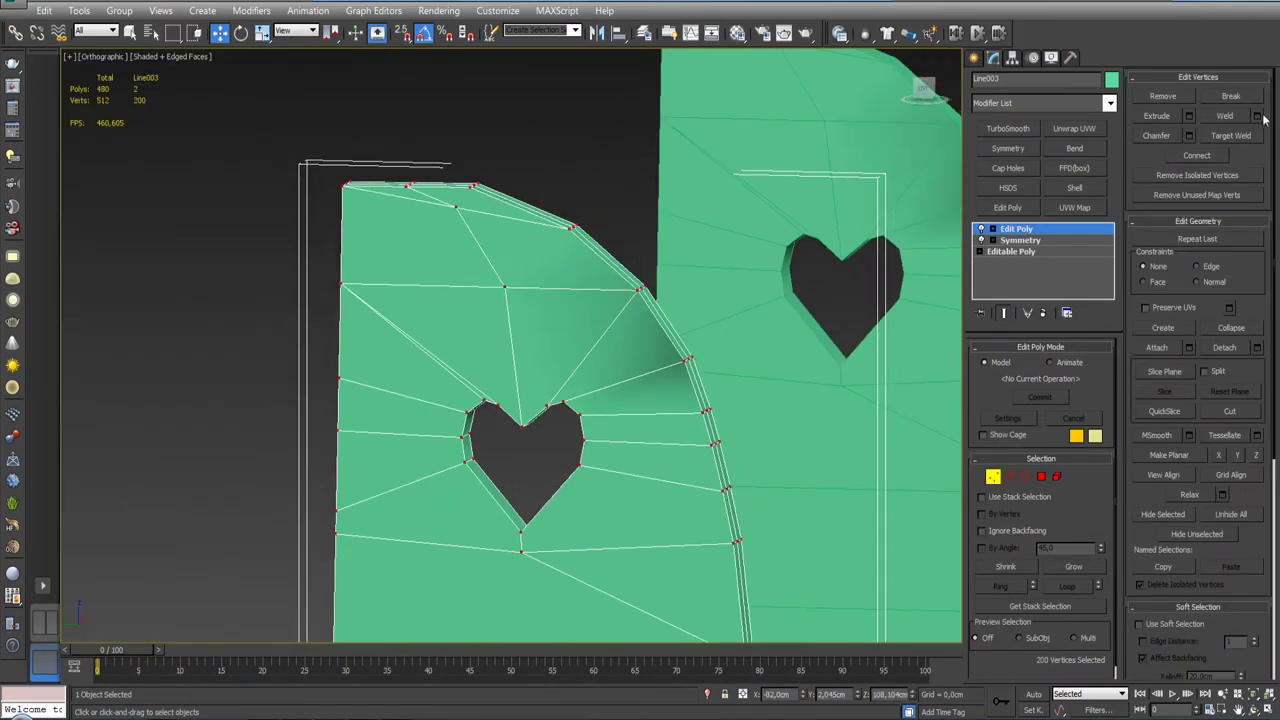
click(1257, 116)
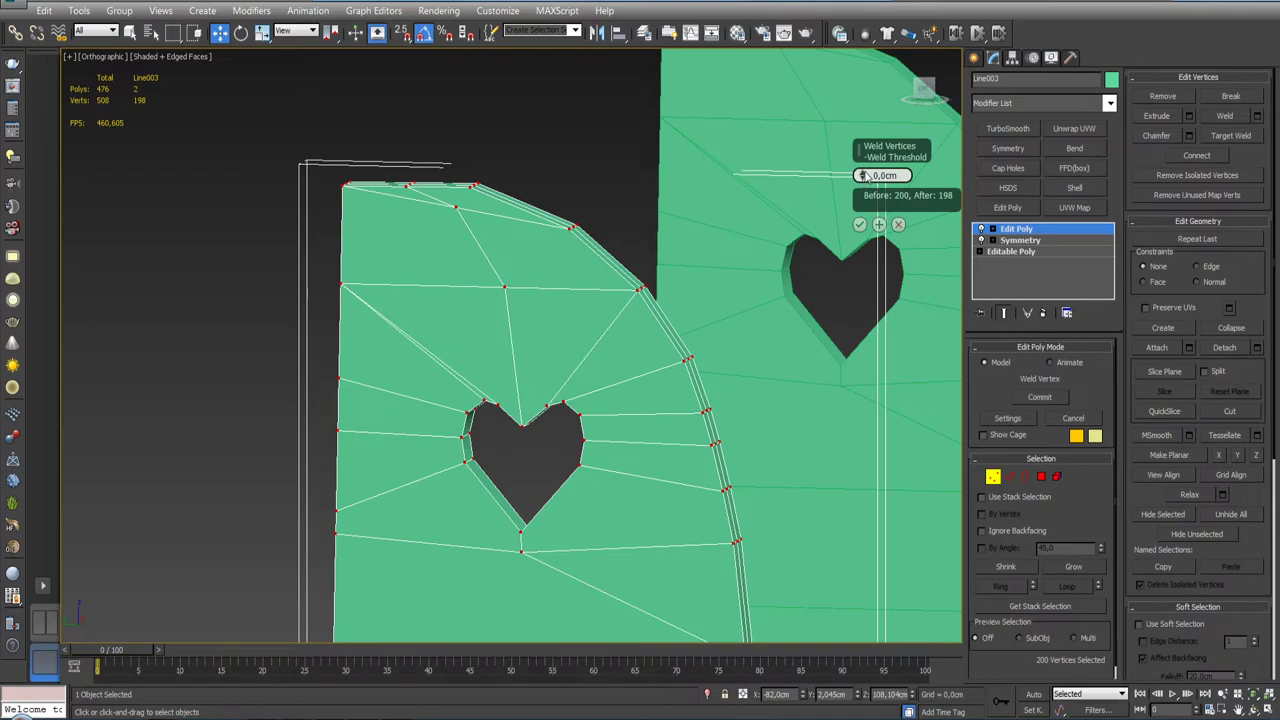
click(859, 224)
scroll(776, 248, down, 5)
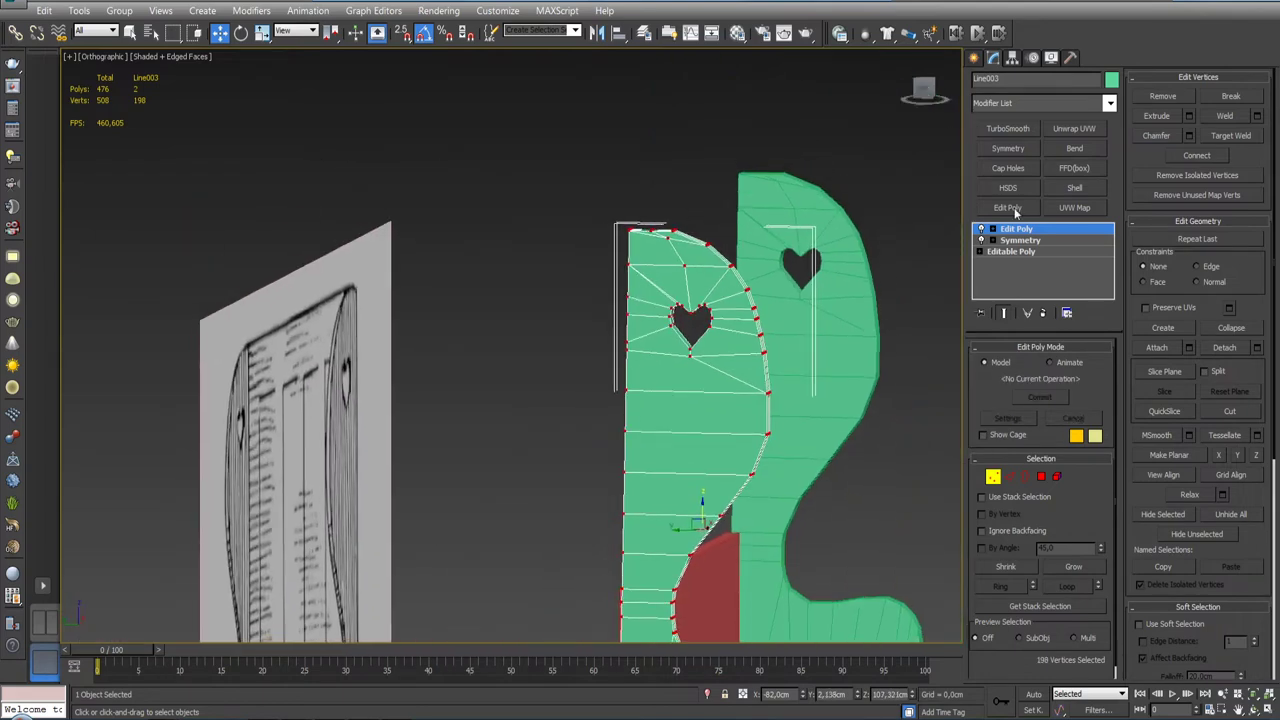
click(1025, 230)
click(924, 265)
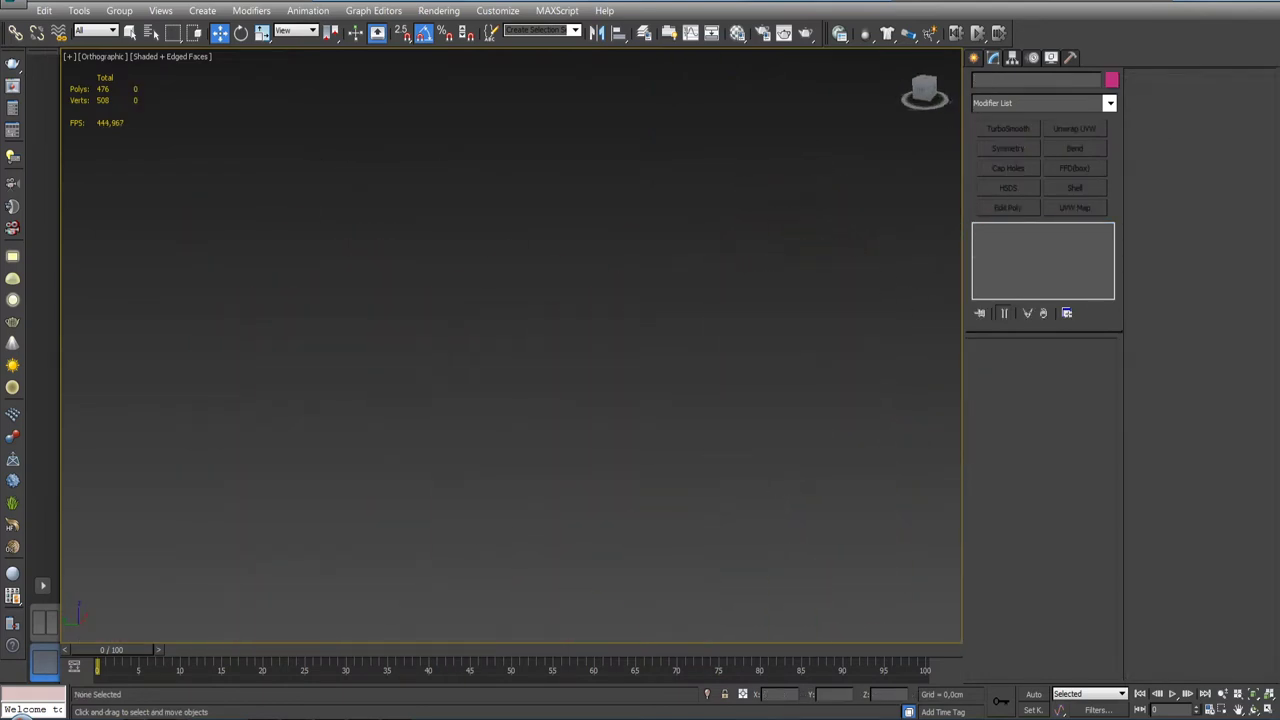
scroll(855, 338, down, 4)
scroll(682, 336, up, 3)
Step: Frame the bench in Left and Front views and select the red 50 × 160 × 4 cm seat board
scroll(684, 337, up, 2)
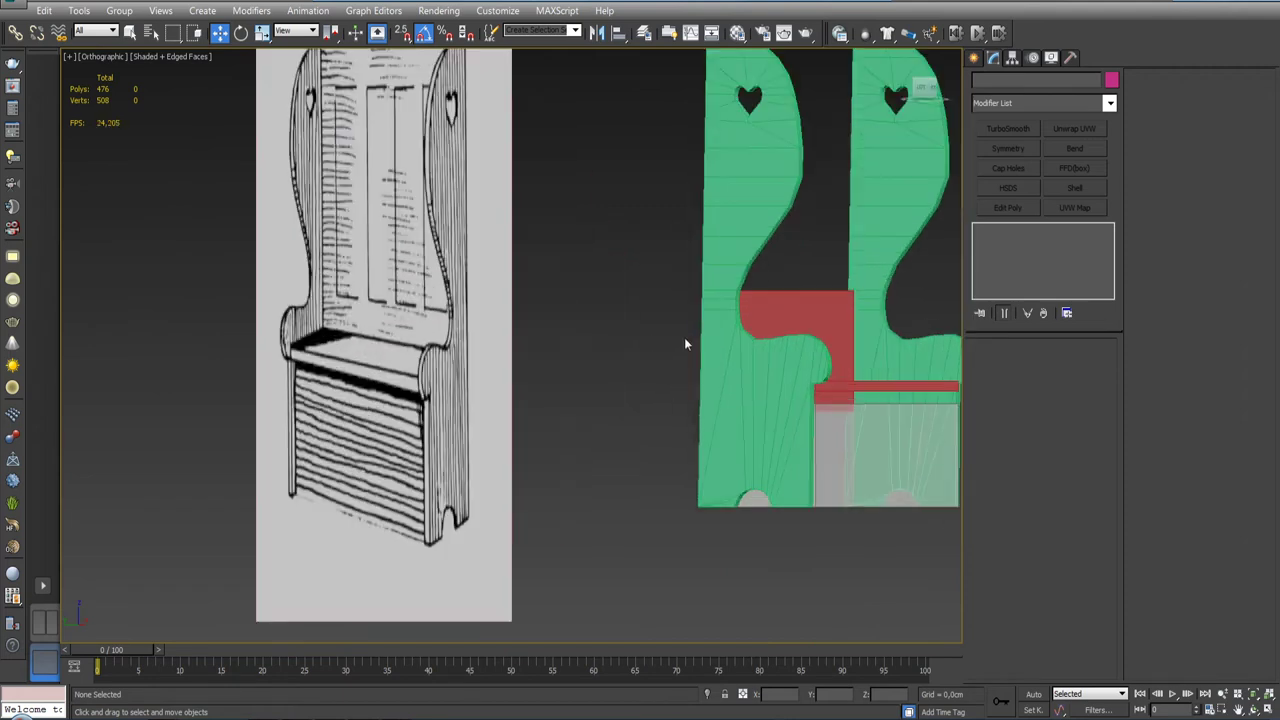
middle_drag(700, 346, 701, 428)
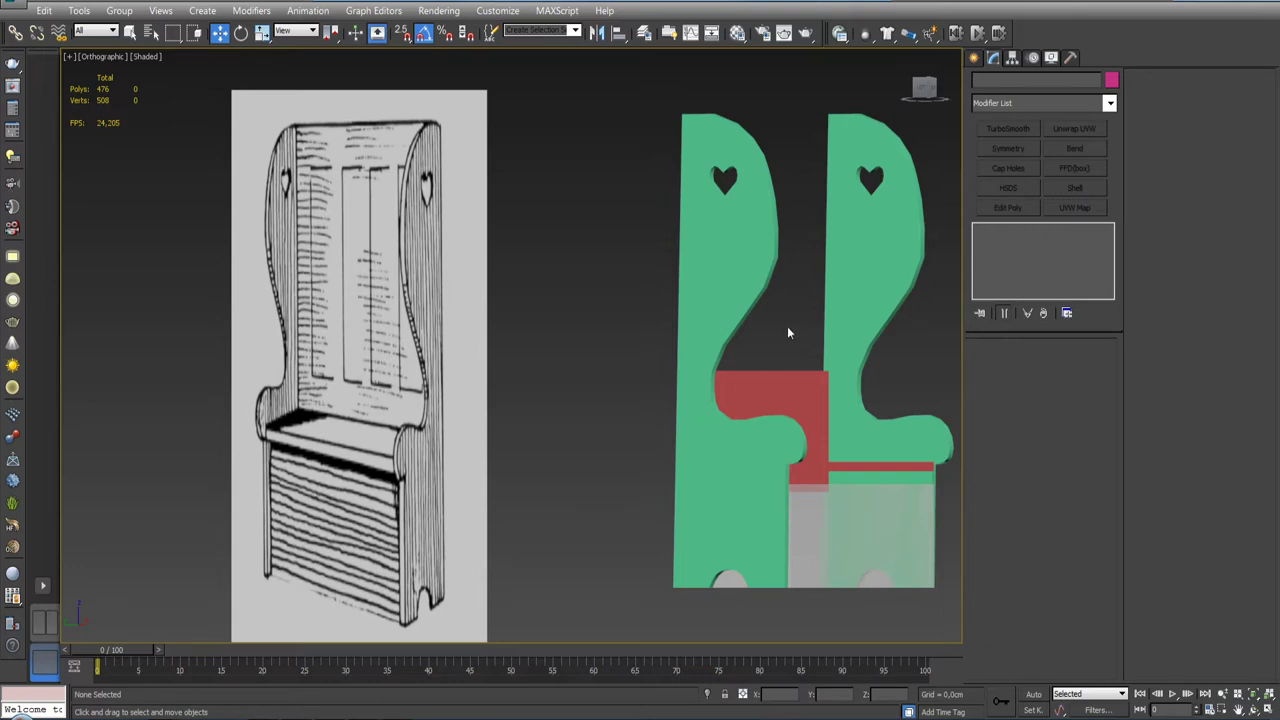
key(shift+g)
key(l)
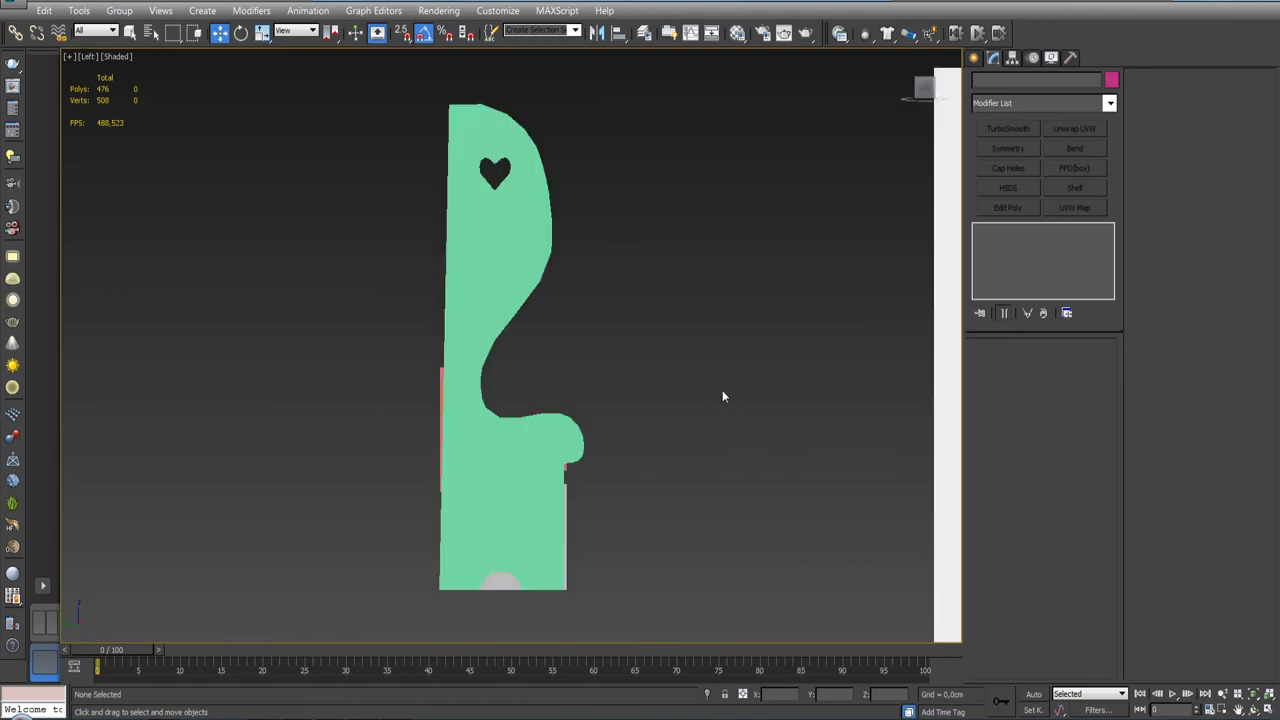
scroll(657, 410, down, 5)
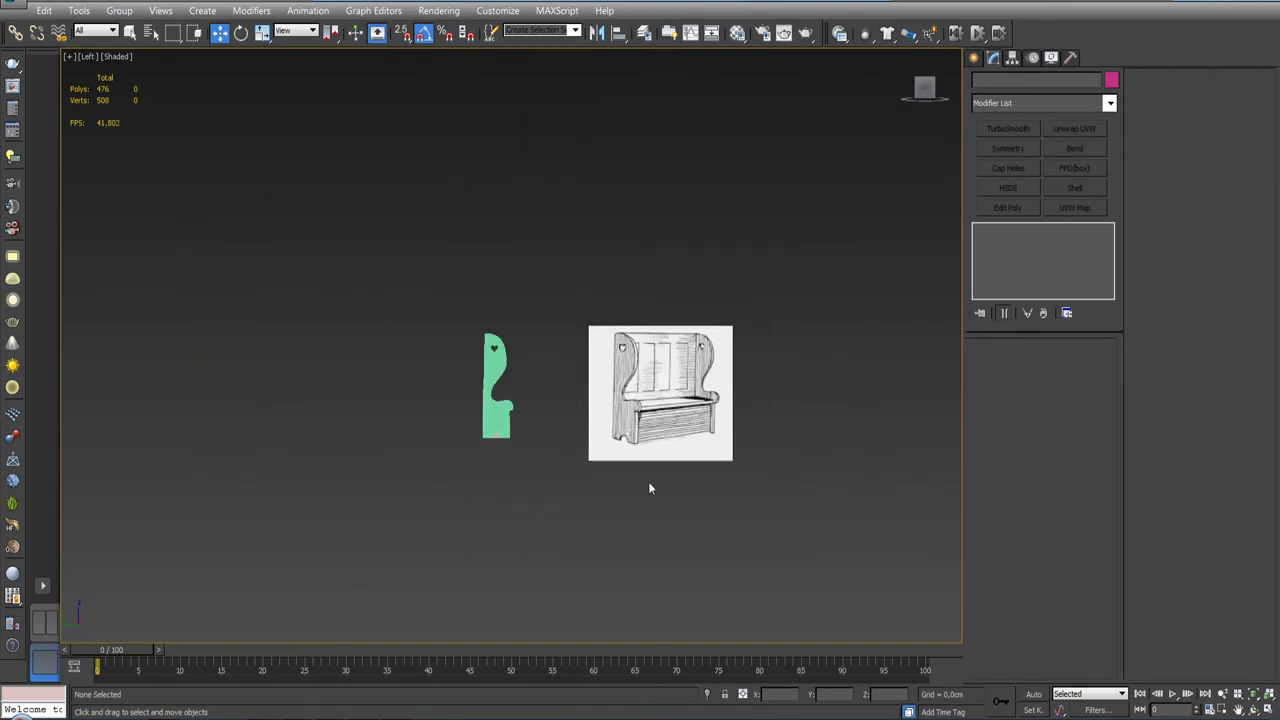
key(f)
scroll(653, 478, down, 5)
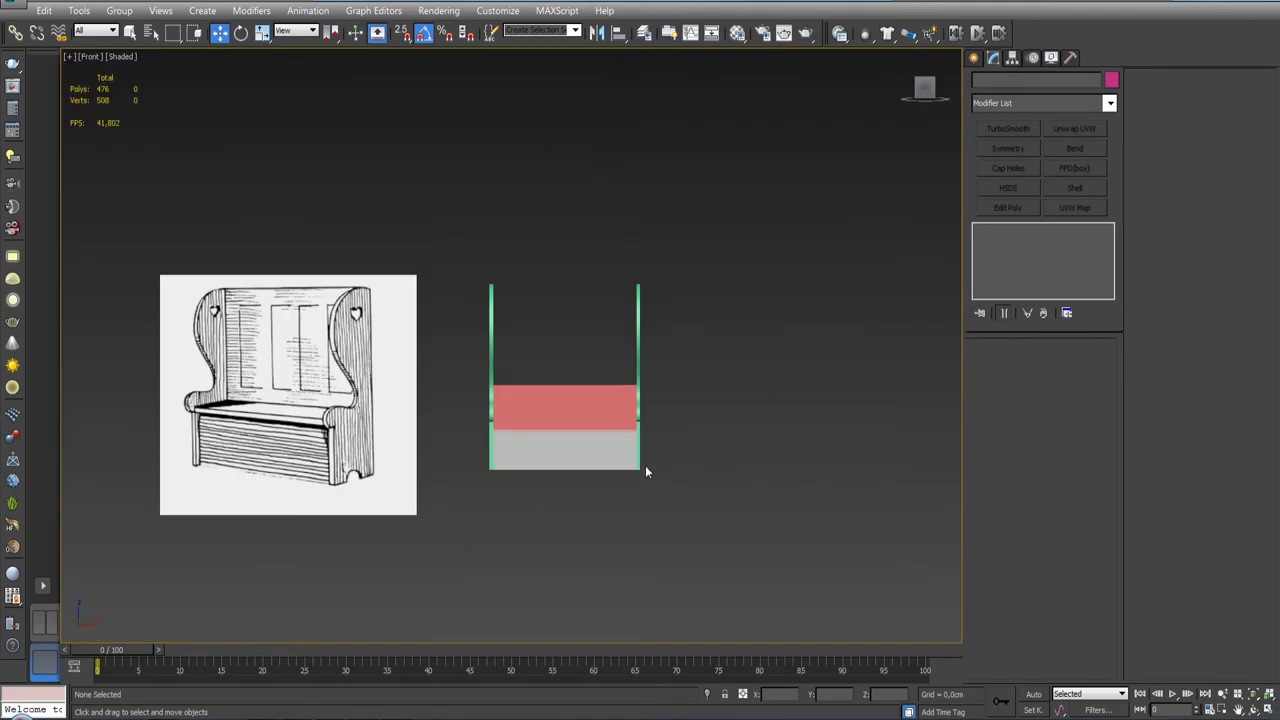
click(595, 415)
mouse_move(595, 415)
alt+middle_down()
mouse_move(543, 452)
mouse_move(451, 437)
mouse_move(955, 272)
alt+middle_up()
scroll(451, 437, up, 5)
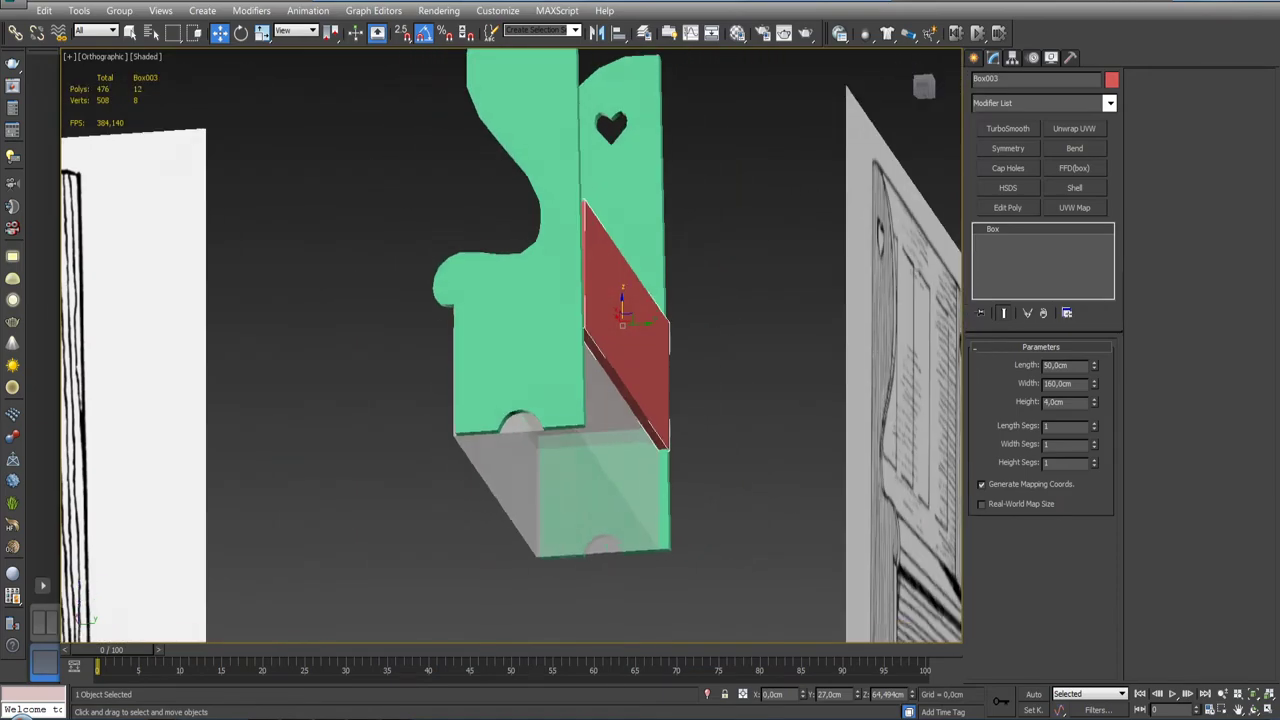
Step: Add an Edit Poly modifier and select the green heart side panel in Left view
click(1008, 207)
mouse_move(708, 360)
alt+middle_down()
mouse_move(686, 464)
mouse_move(716, 441)
mouse_move(644, 353)
alt+middle_up()
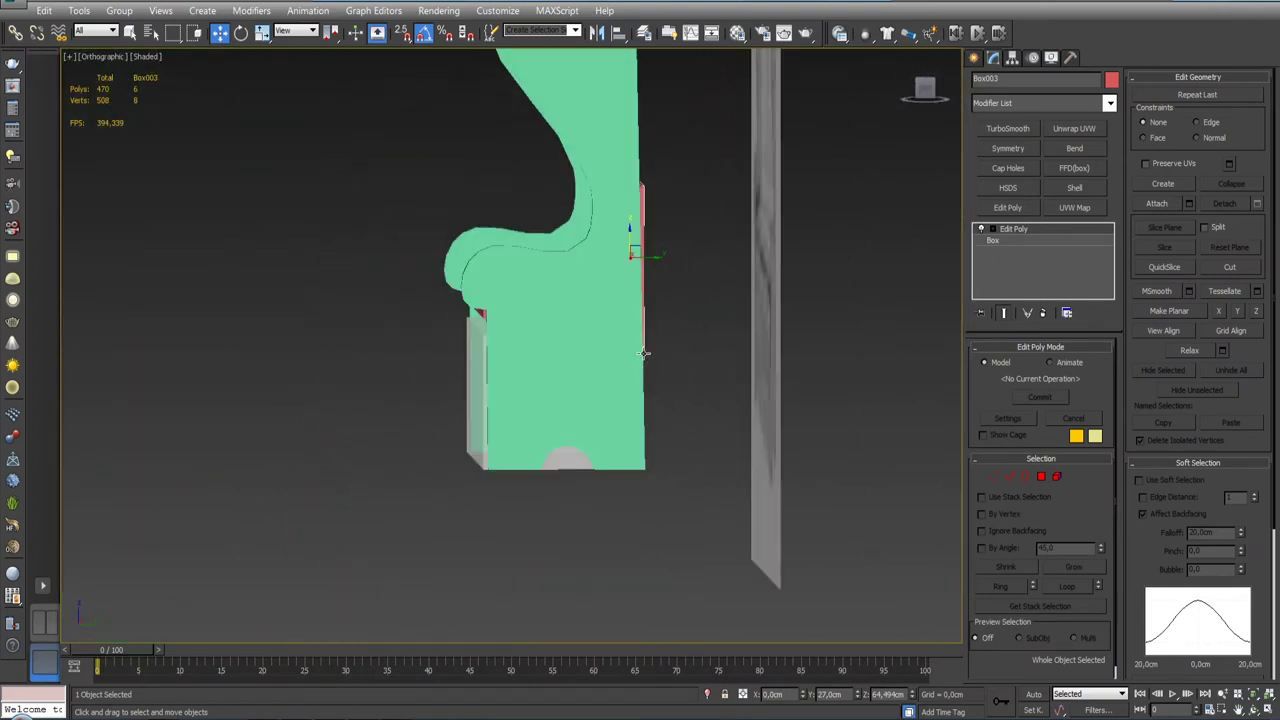
click(924, 91)
scroll(657, 329, down, 5)
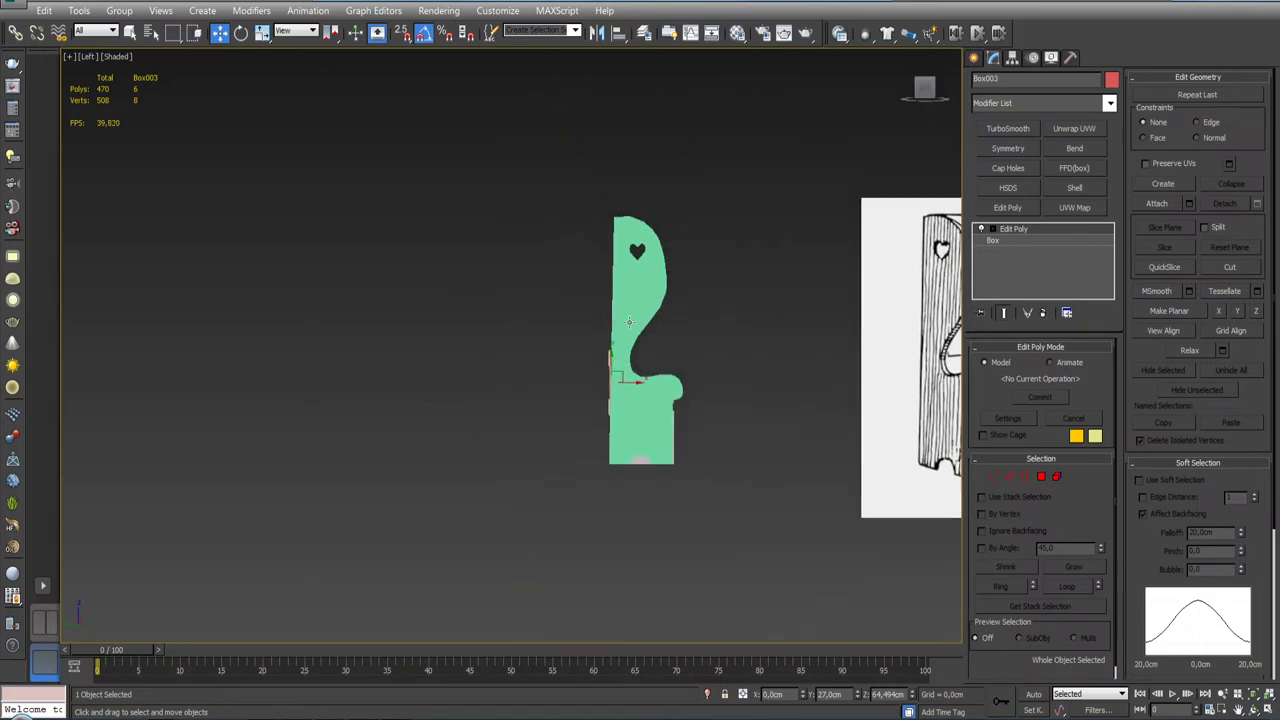
click(629, 321)
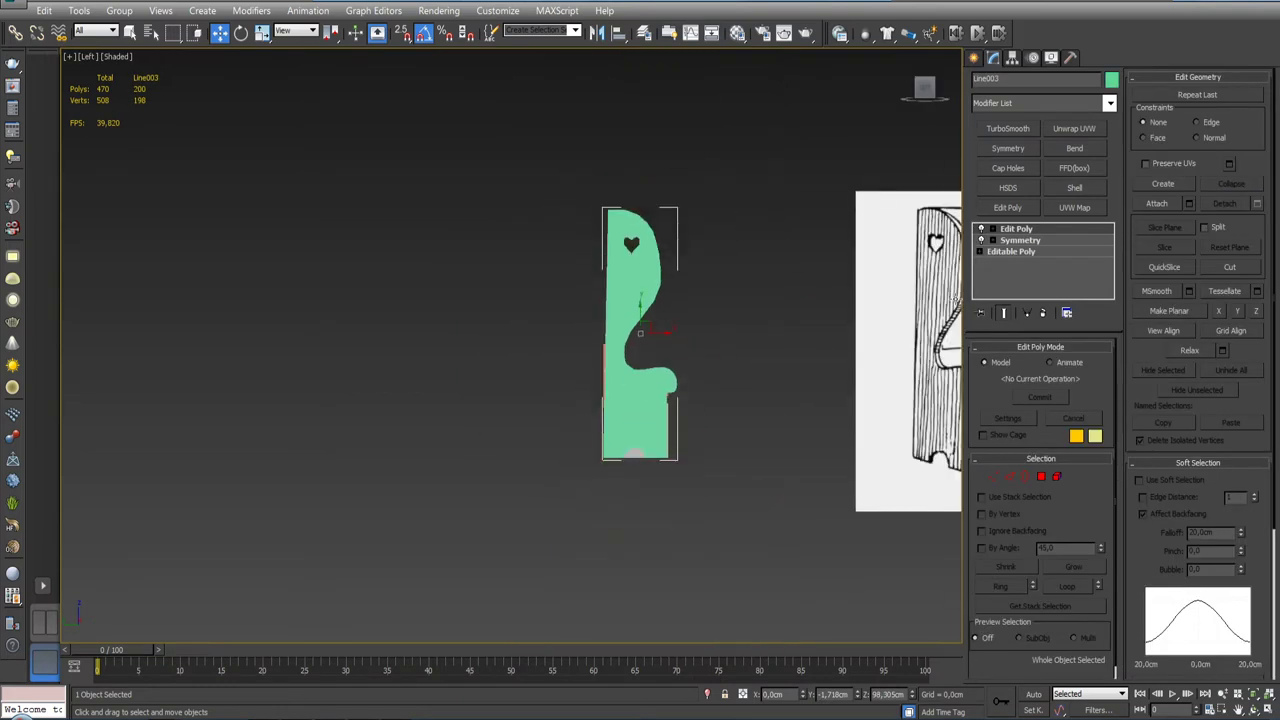
scroll(624, 294, up, 1)
scroll(624, 294, up, 4)
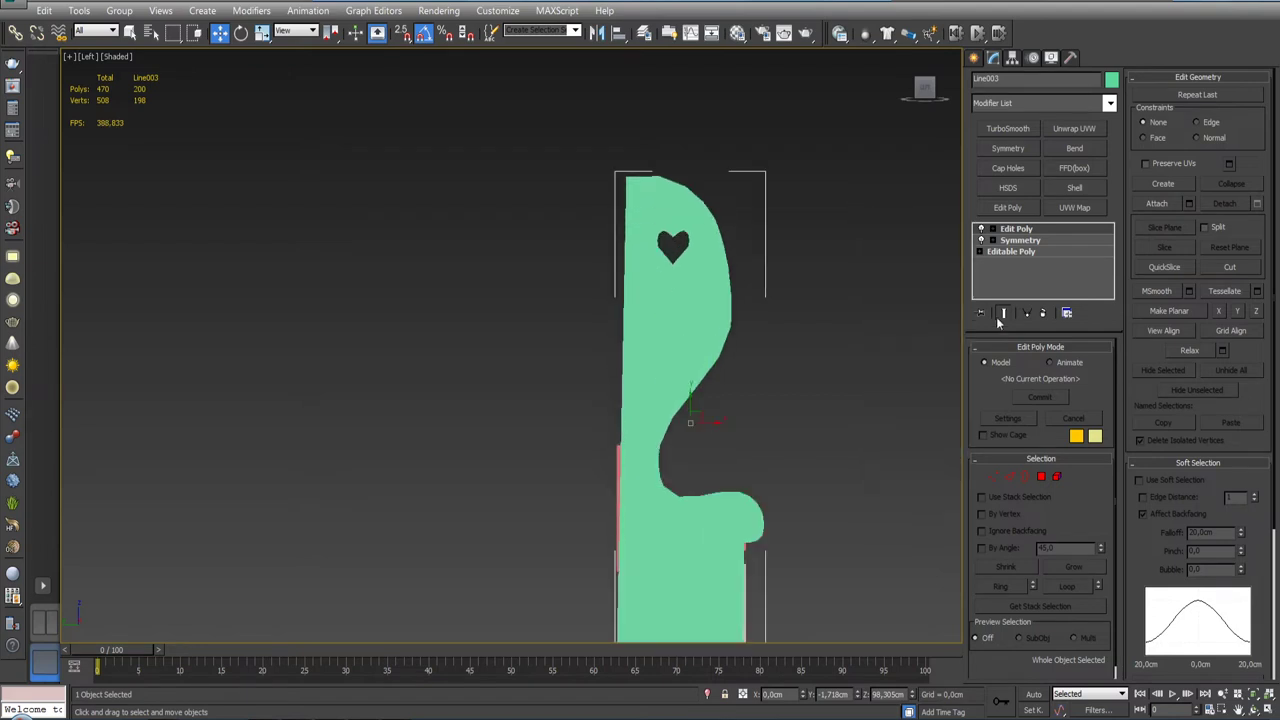
Step: Zoom to the panel's bottom and select its three bottom-left corner vertices
middle_drag(889, 451, 923, 300)
middle_drag(766, 491, 792, 434)
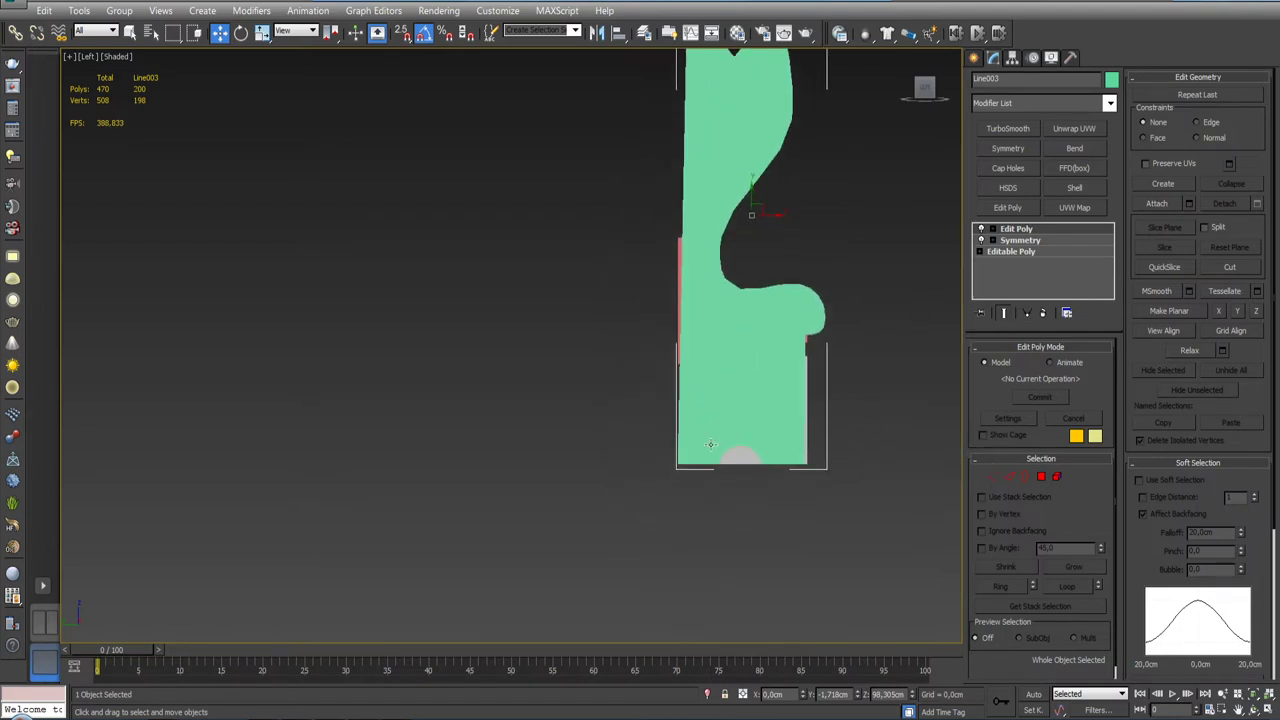
scroll(677, 469, up, 4)
scroll(676, 467, up, 4)
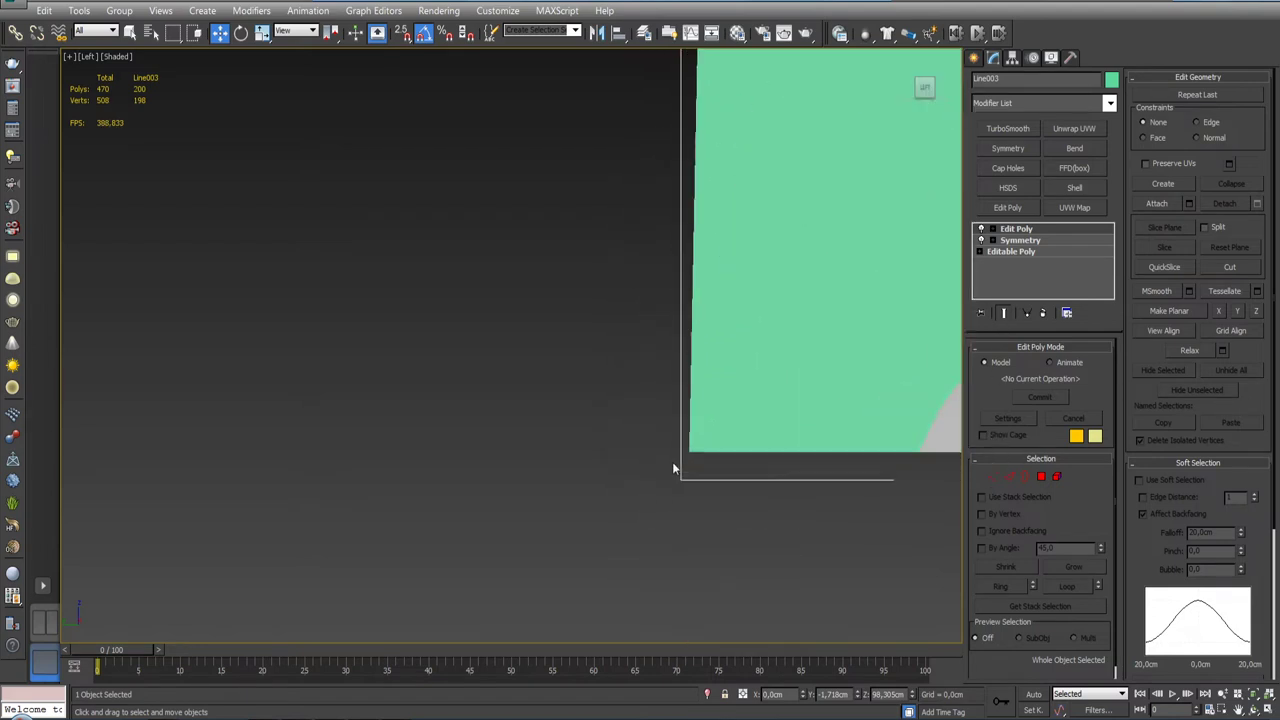
click(990, 477)
drag(664, 446, 690, 462)
scroll(735, 473, down, 5)
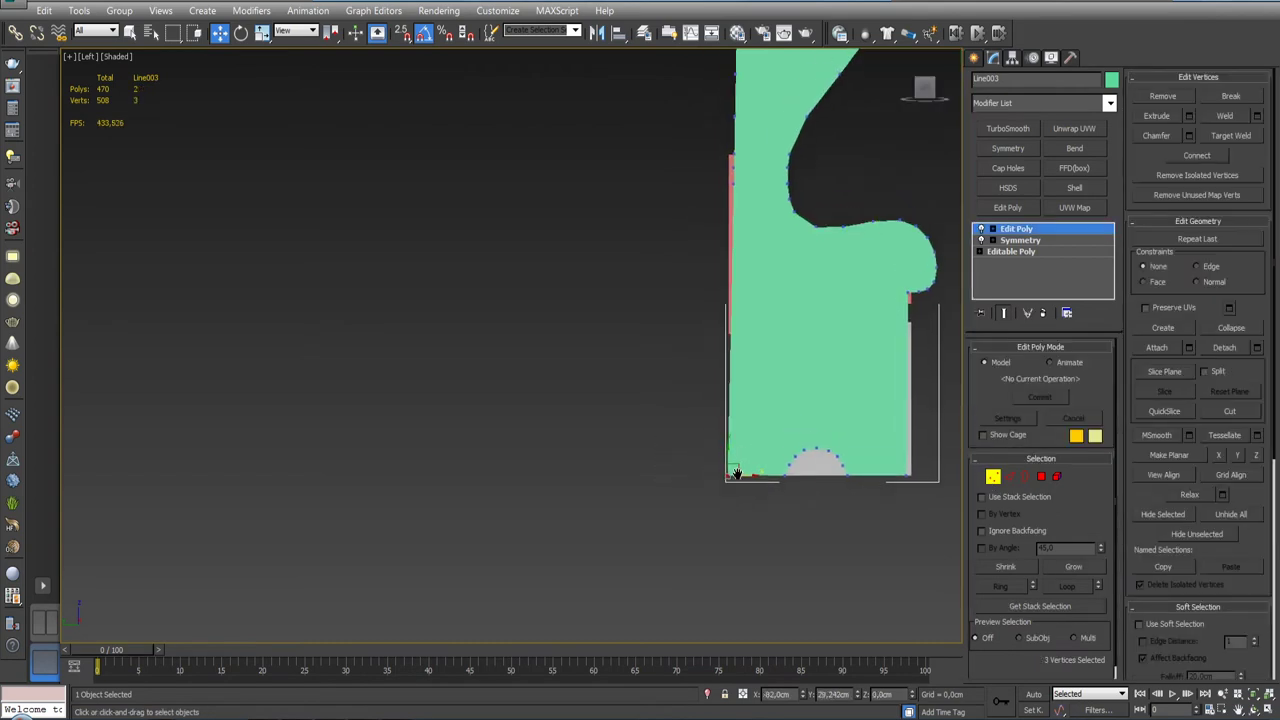
middle_drag(735, 473, 736, 479)
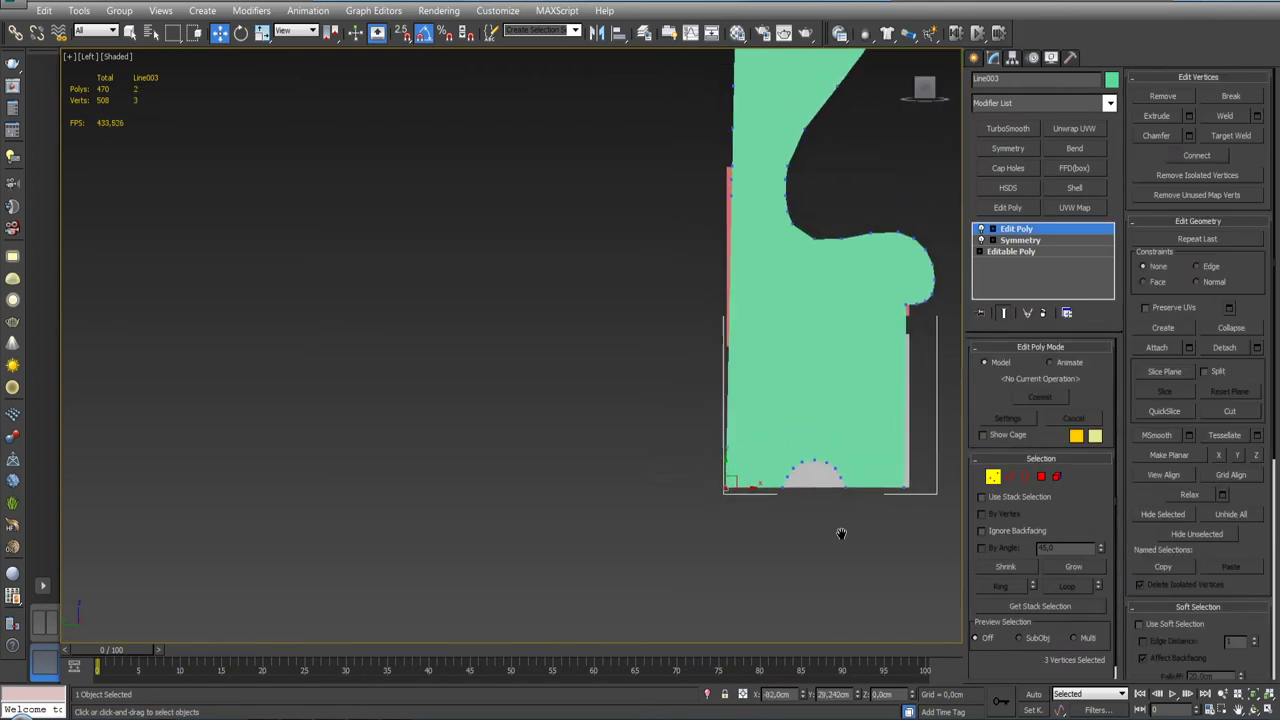
middle_drag(840, 531, 783, 544)
Step: Check the selected vertices' X position and orbit to view the whole bench
click(785, 694)
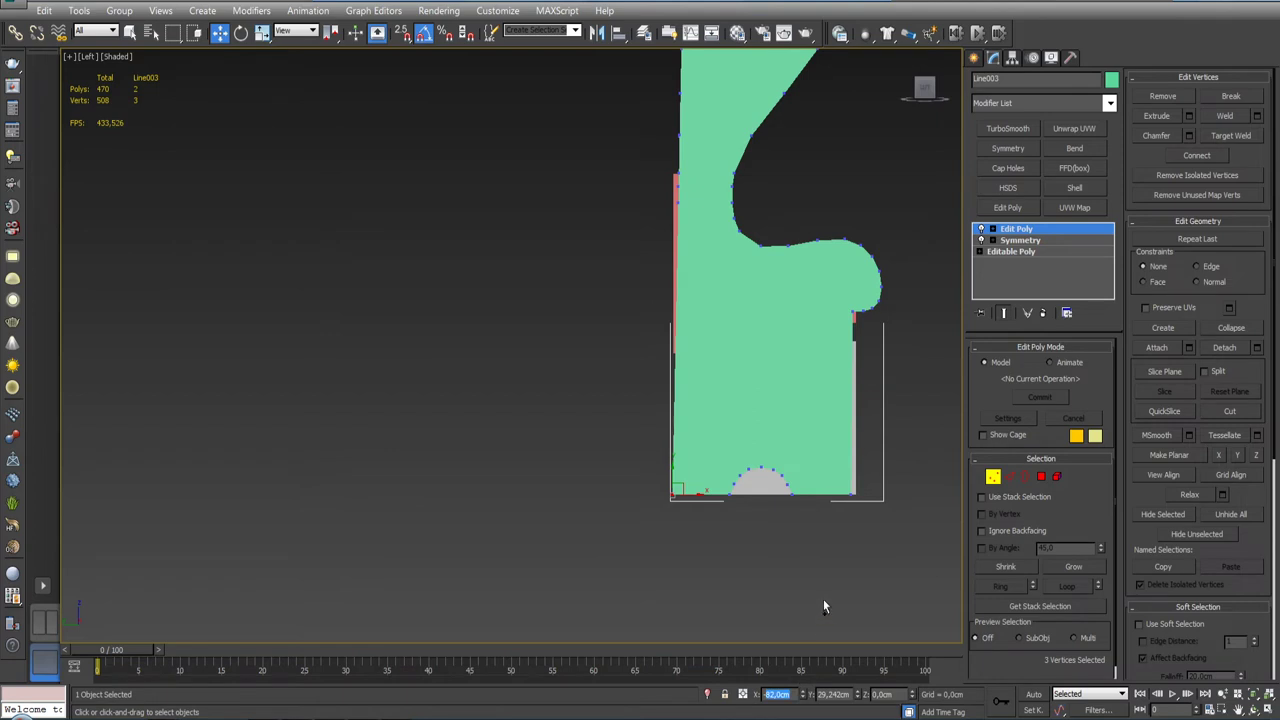
scroll(779, 523, down, 5)
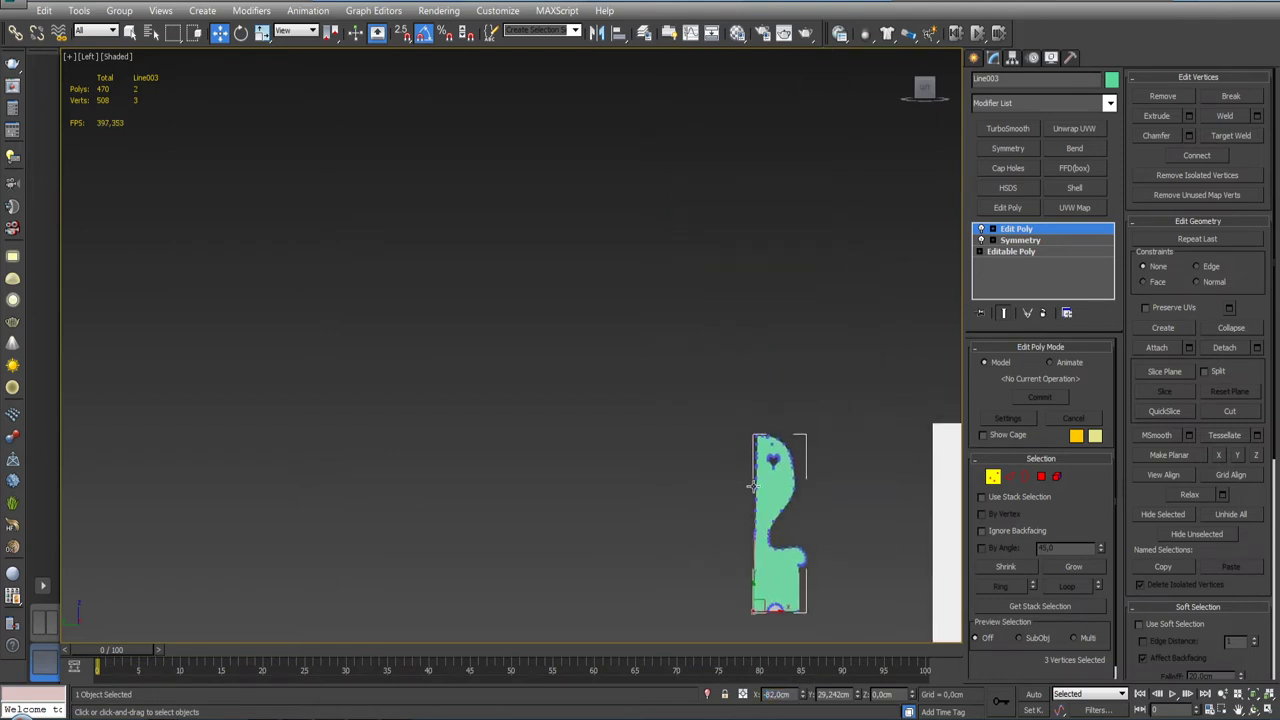
scroll(795, 437, up, 7)
mouse_move(795, 437)
alt+middle_down()
mouse_move(747, 500)
mouse_move(813, 499)
alt+middle_up()
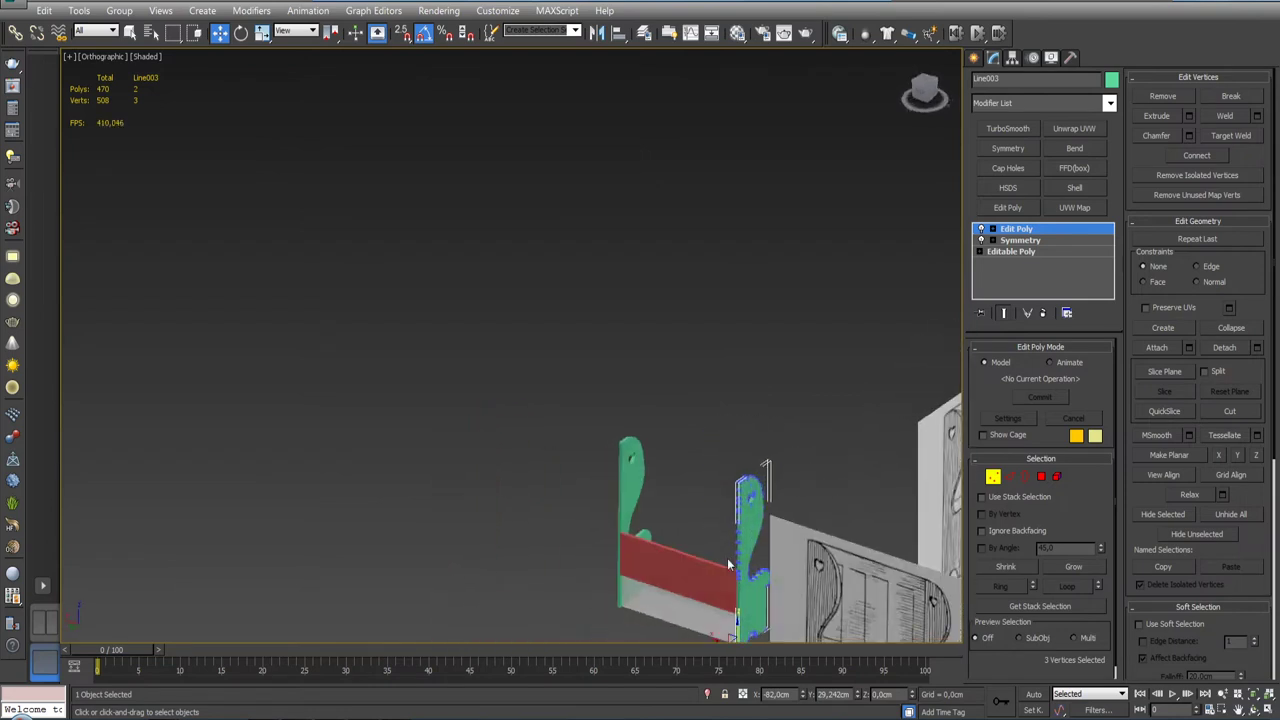
scroll(813, 450, up, 5)
scroll(813, 450, down, 5)
alt+middle_drag(813, 450, 714, 471)
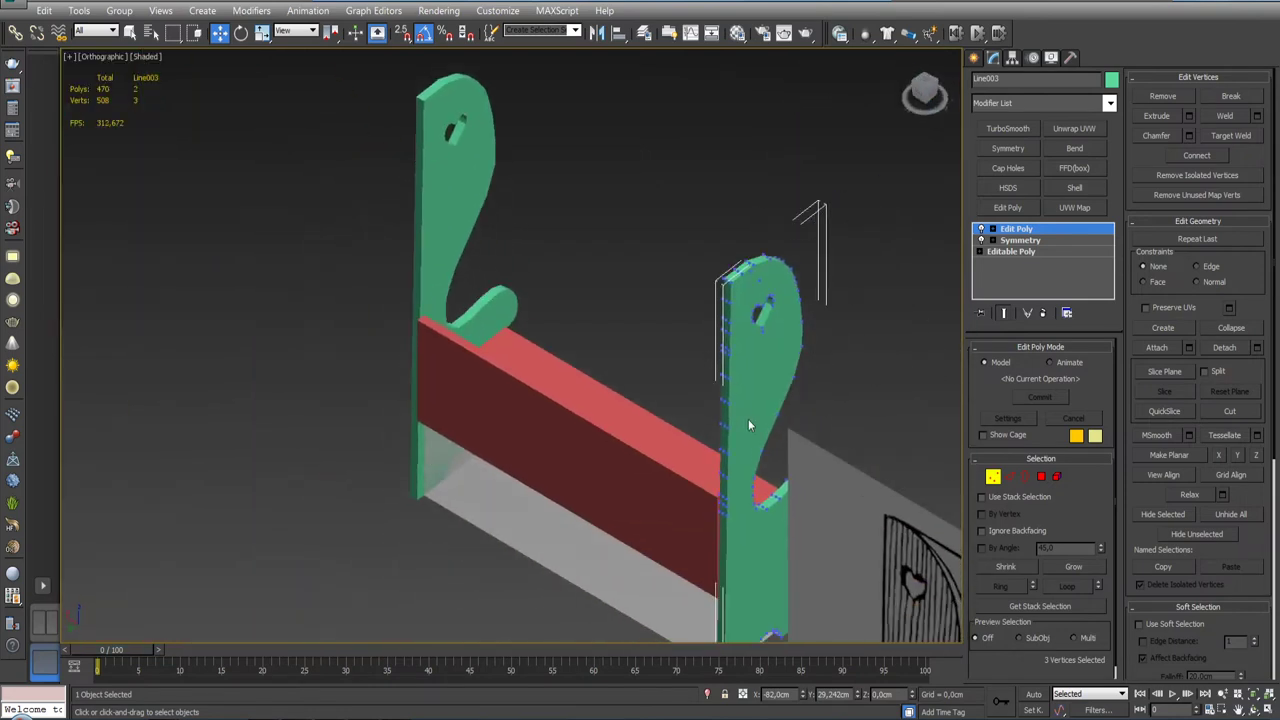
mouse_move(749, 423)
alt+middle_down()
mouse_move(790, 432)
mouse_move(692, 396)
alt+middle_up()
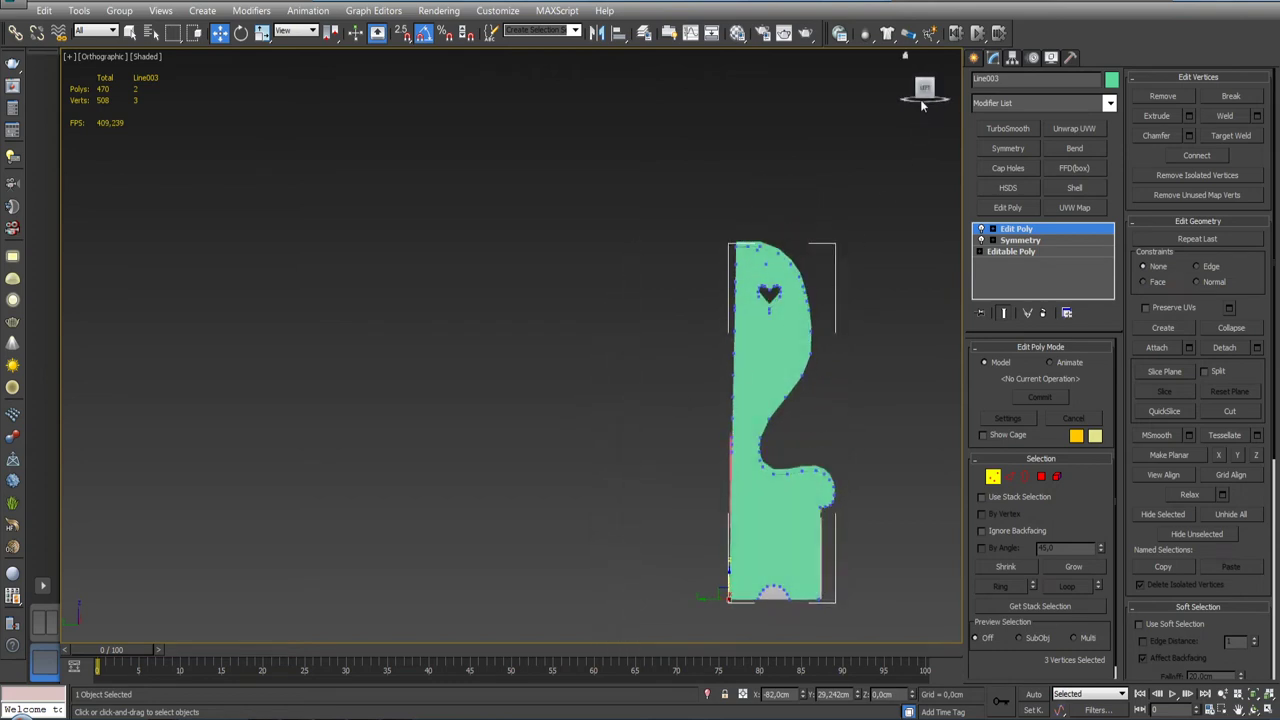
Step: Return to Left view and frame the green panel's back edge
key(l)
middle_drag(777, 466, 857, 557)
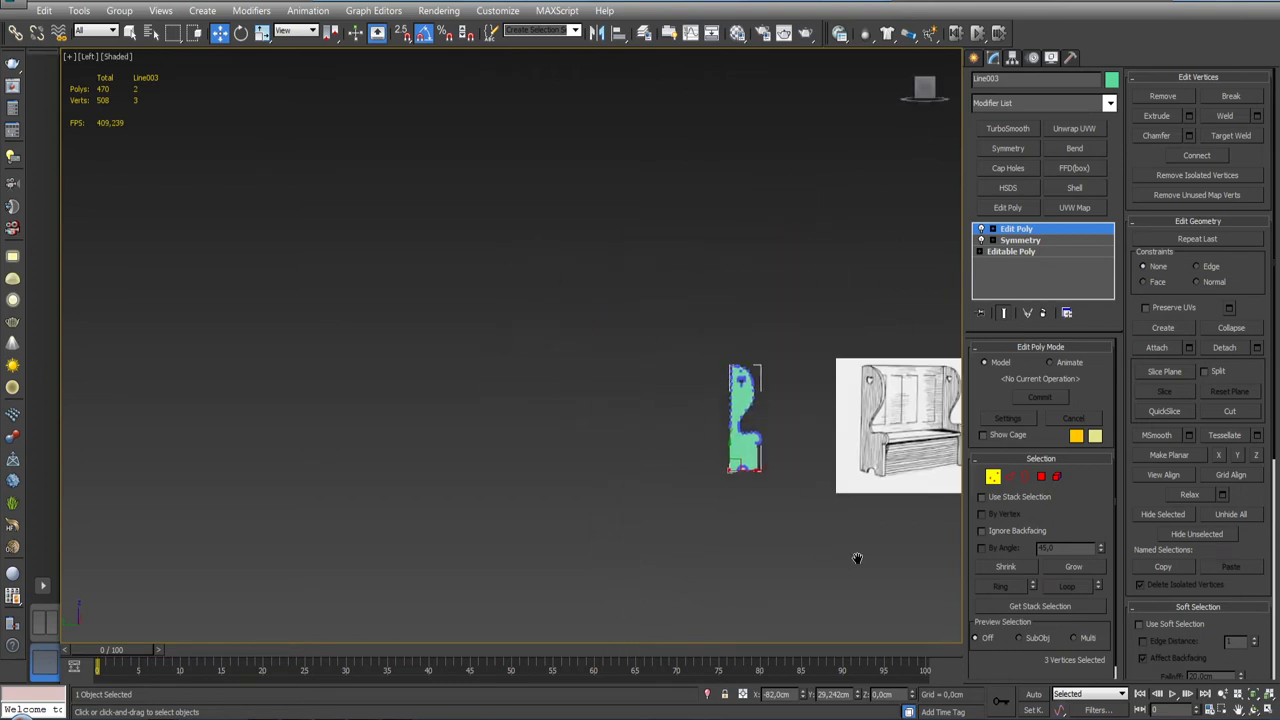
scroll(757, 435, up, 5)
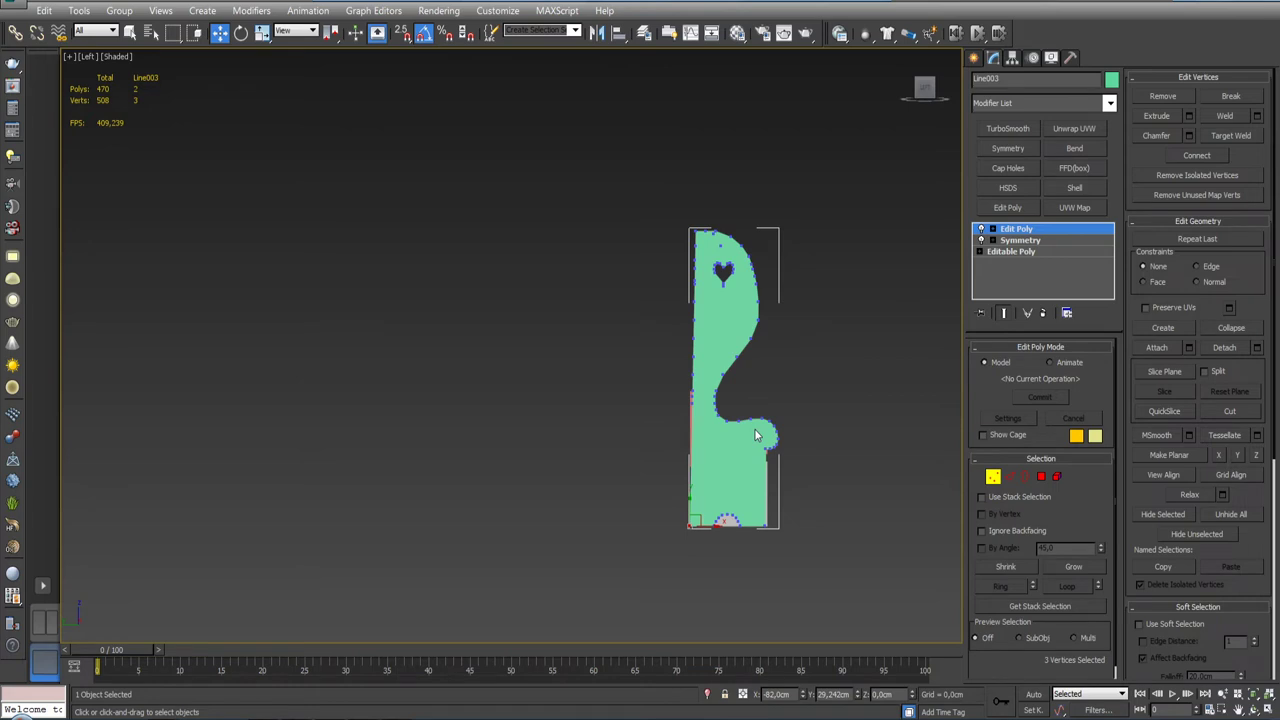
mouse_move(757, 435)
middle_down()
mouse_move(709, 391)
mouse_move(733, 415)
middle_up()
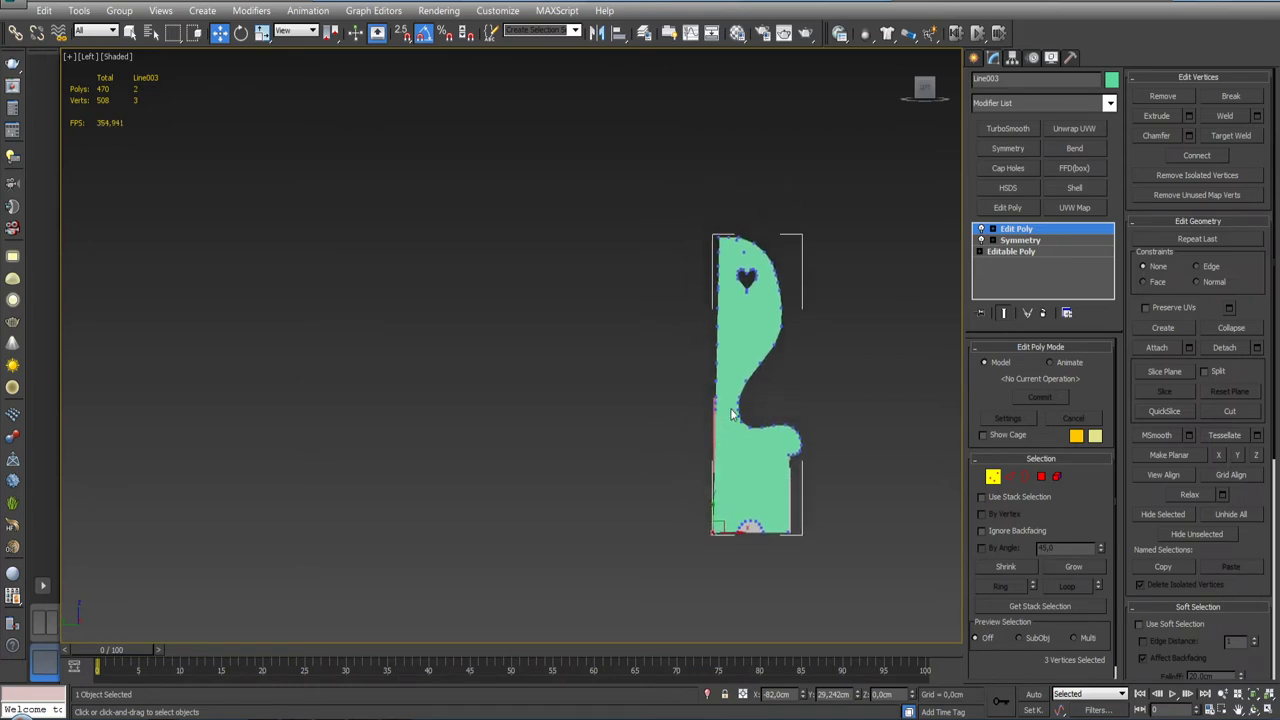
middle_drag(706, 358, 708, 294)
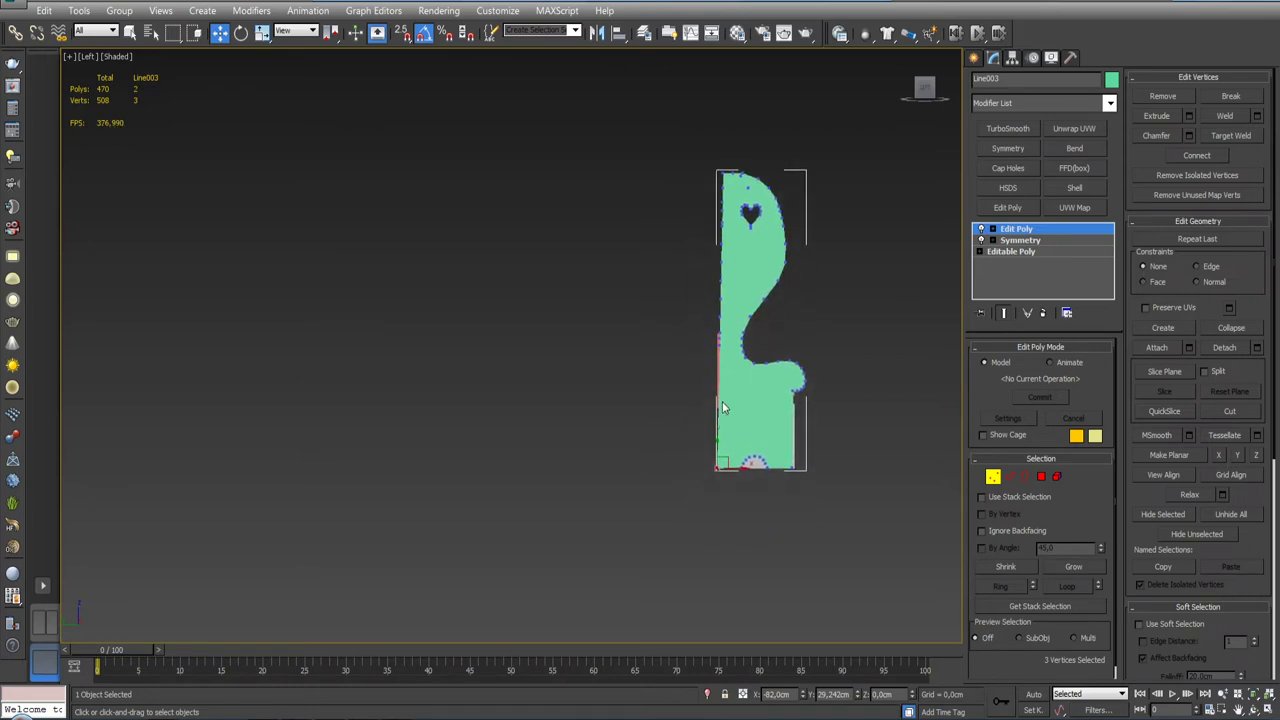
scroll(715, 410, up, 2)
scroll(715, 410, up, 3)
Step: Select the panel's back-edge vertices and set their X position to −84 cm
click(727, 326)
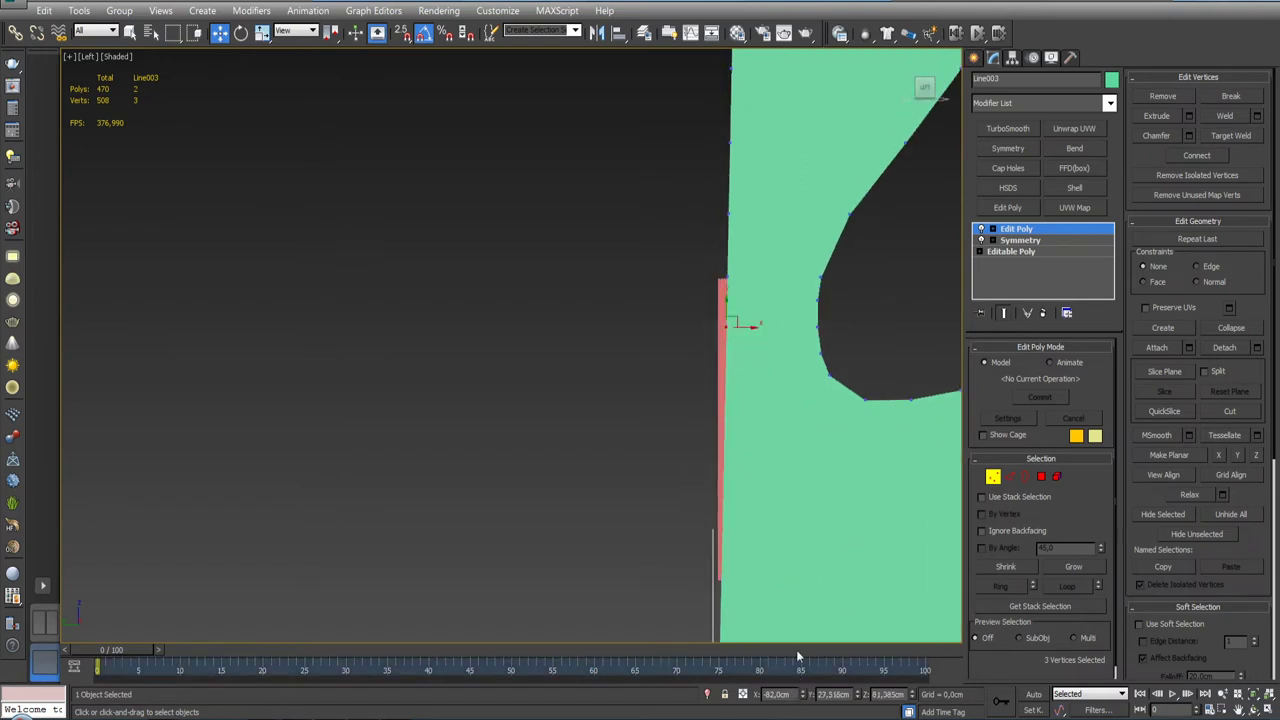
scroll(806, 487, down, 4)
scroll(787, 507, up, 3)
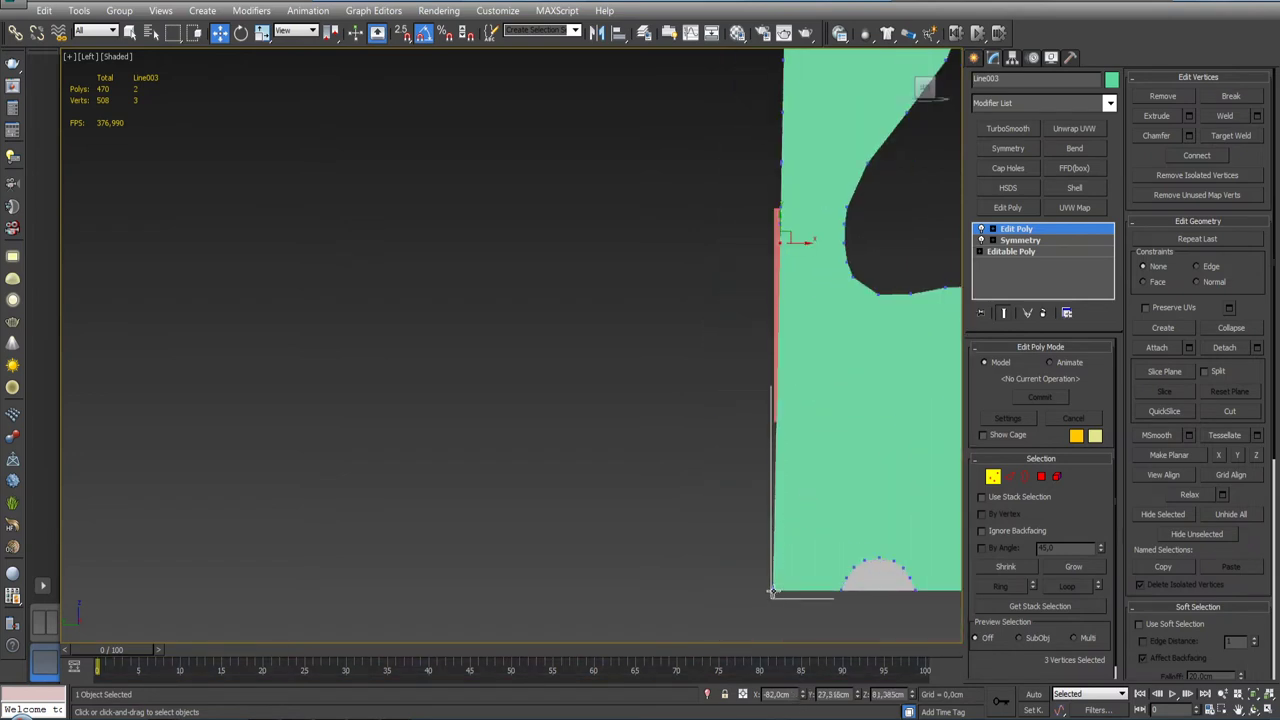
click(773, 590)
double_click(779, 694)
middle_drag(796, 344, 786, 469)
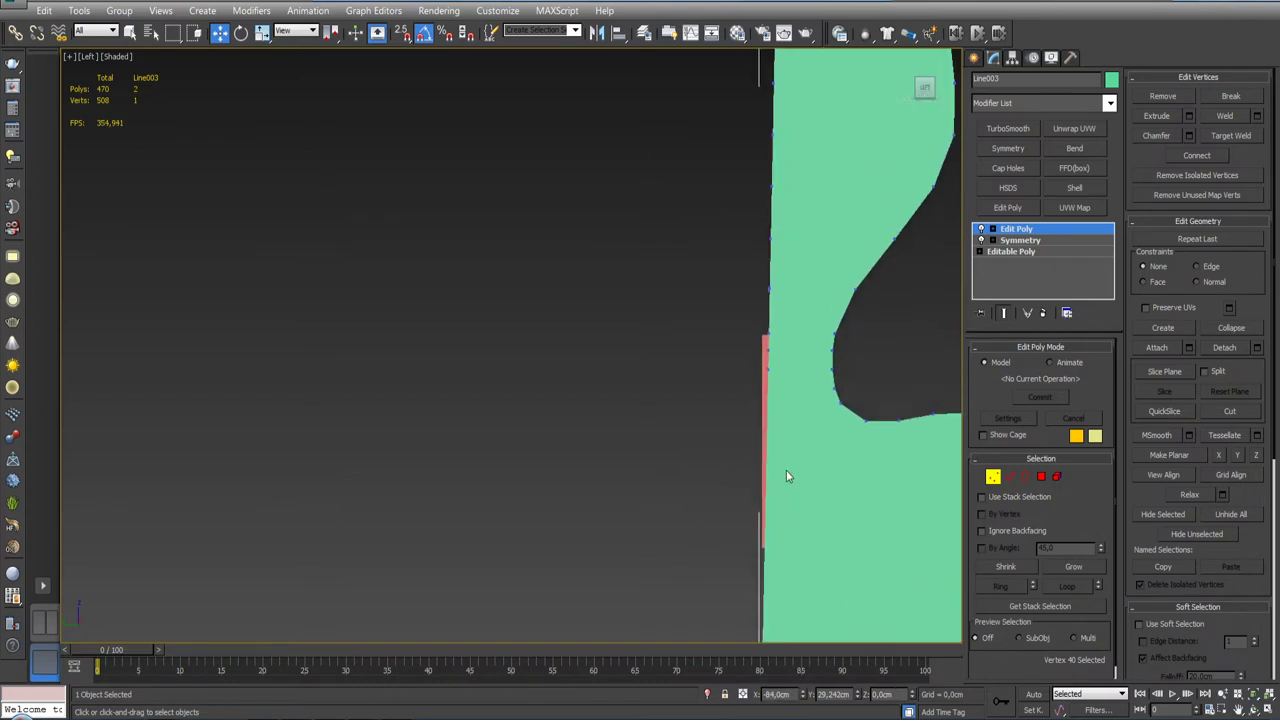
click(781, 375)
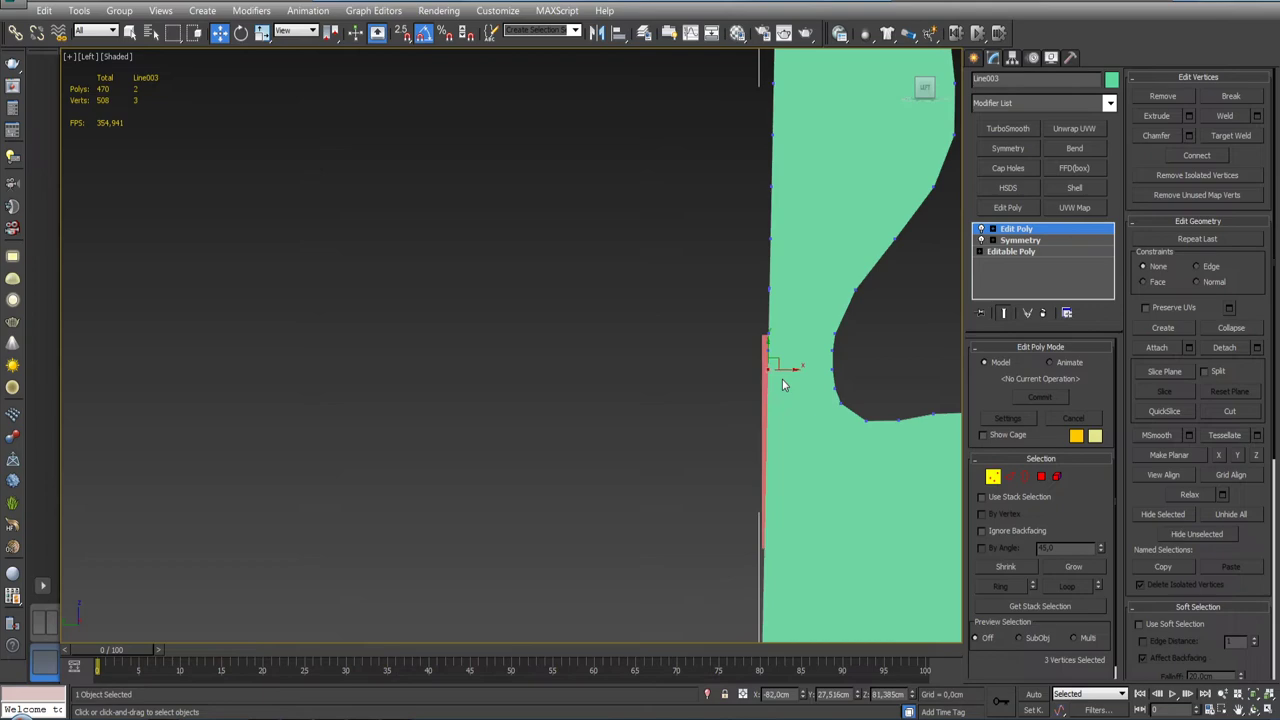
double_click(778, 694)
text(-84)
key(Return)
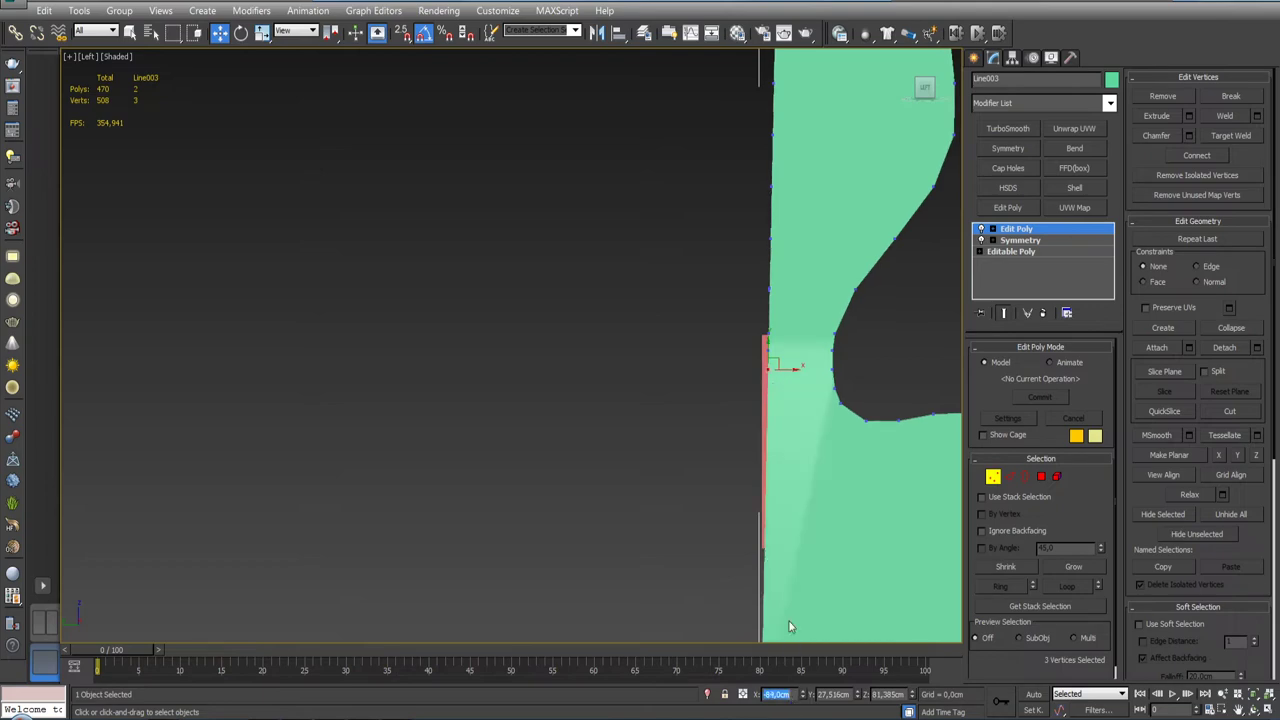
mouse_move(792, 540)
alt+middle_down()
mouse_move(826, 514)
mouse_move(866, 521)
mouse_move(846, 511)
mouse_move(783, 526)
mouse_move(783, 450)
mouse_move(828, 452)
alt+middle_up()
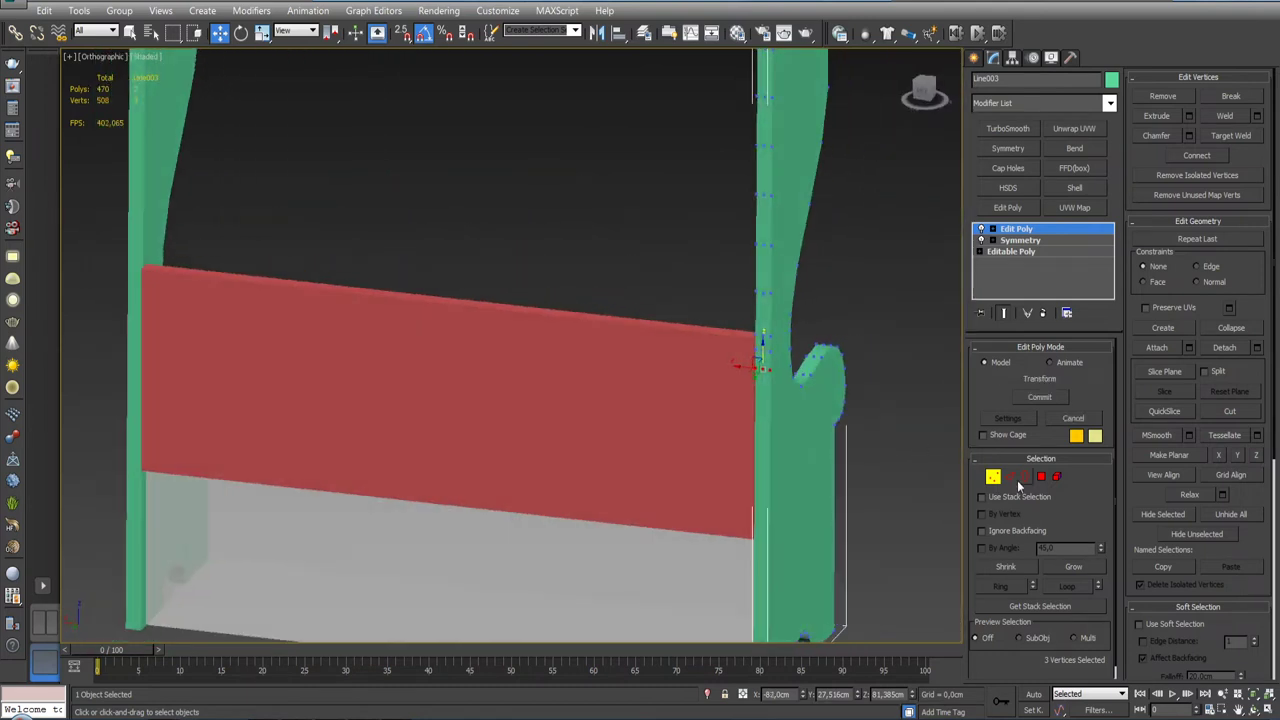
Step: Select and remove the side panel's vertical edge loop, leaving 358 polygons
key(1)
click(1011, 478)
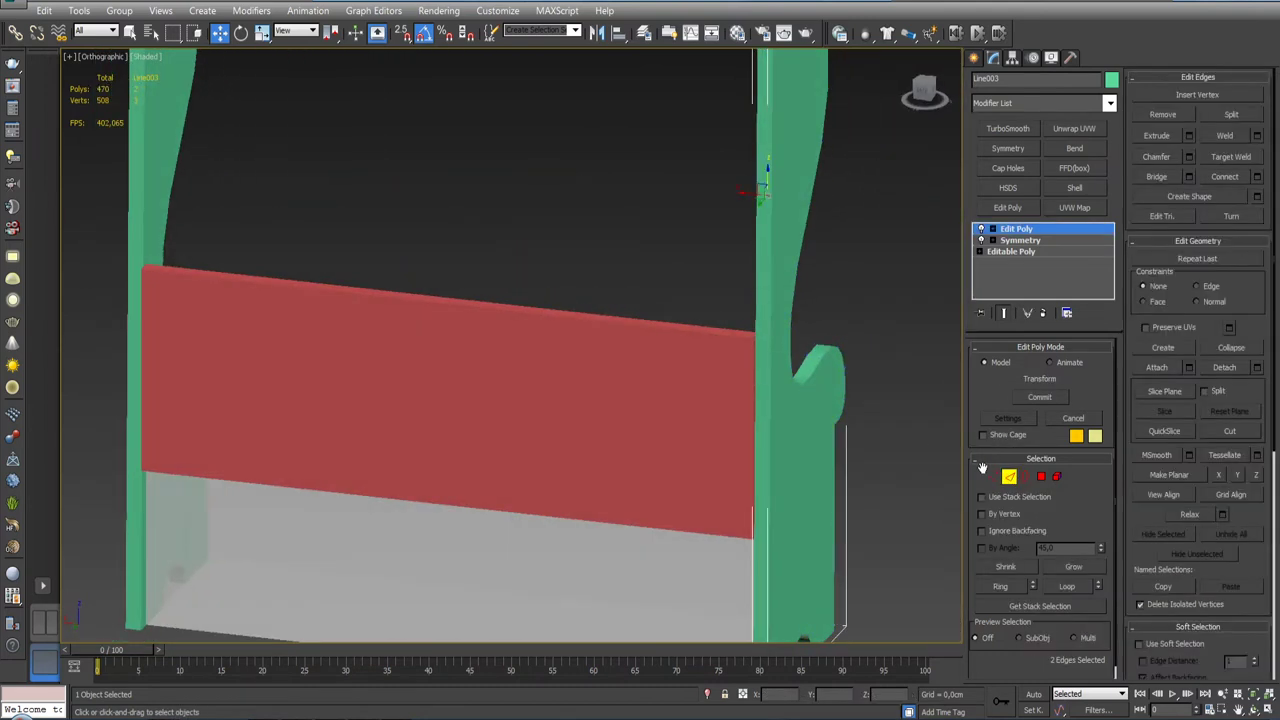
key(F4)
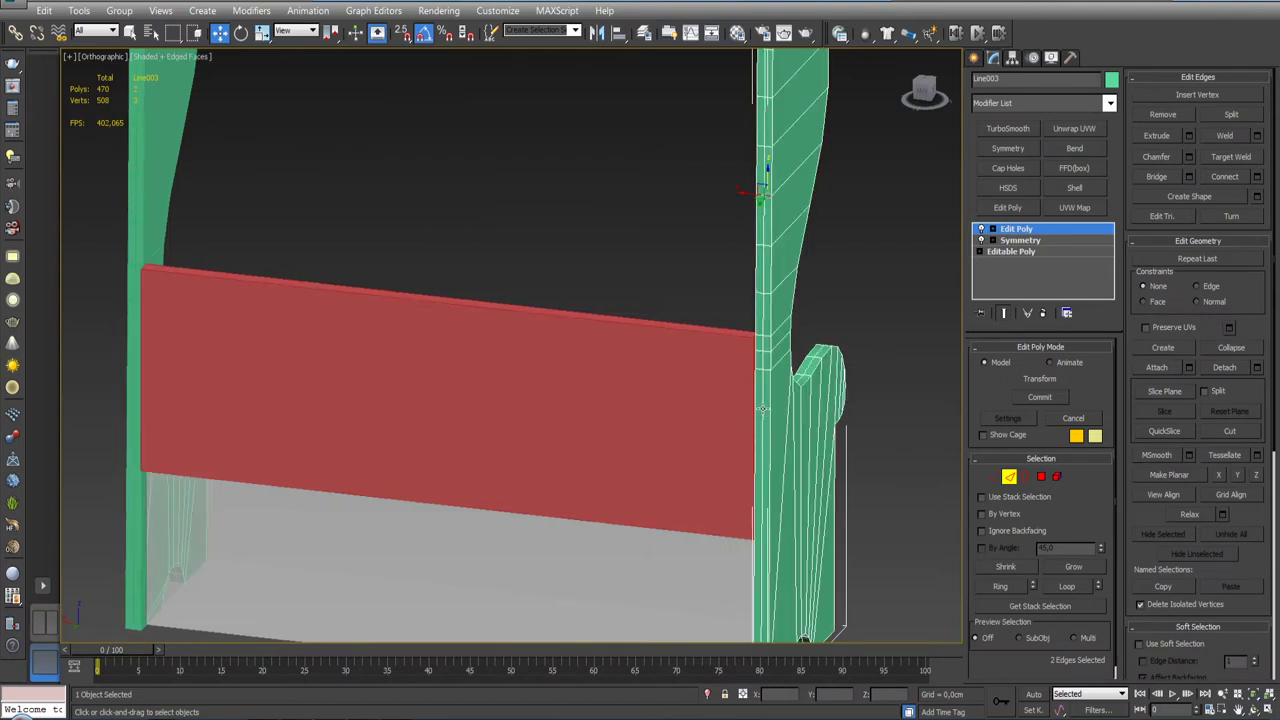
double_click(762, 408)
click(1164, 116)
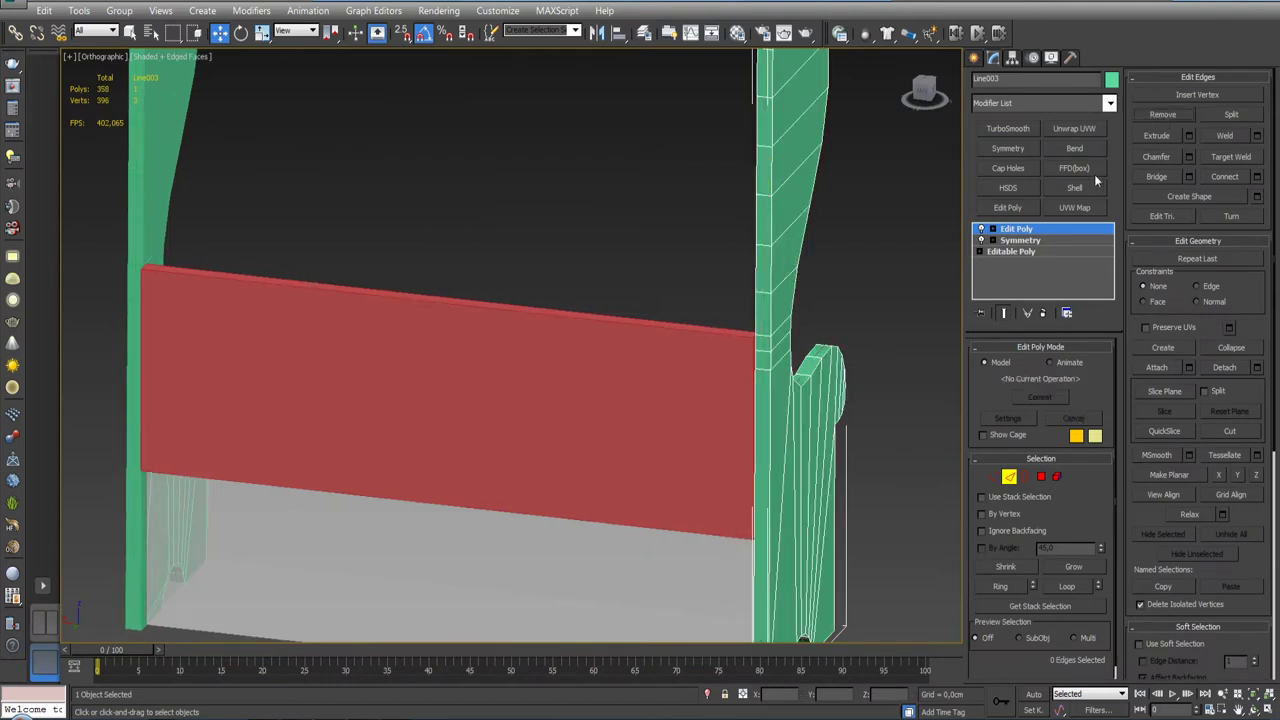
click(993, 476)
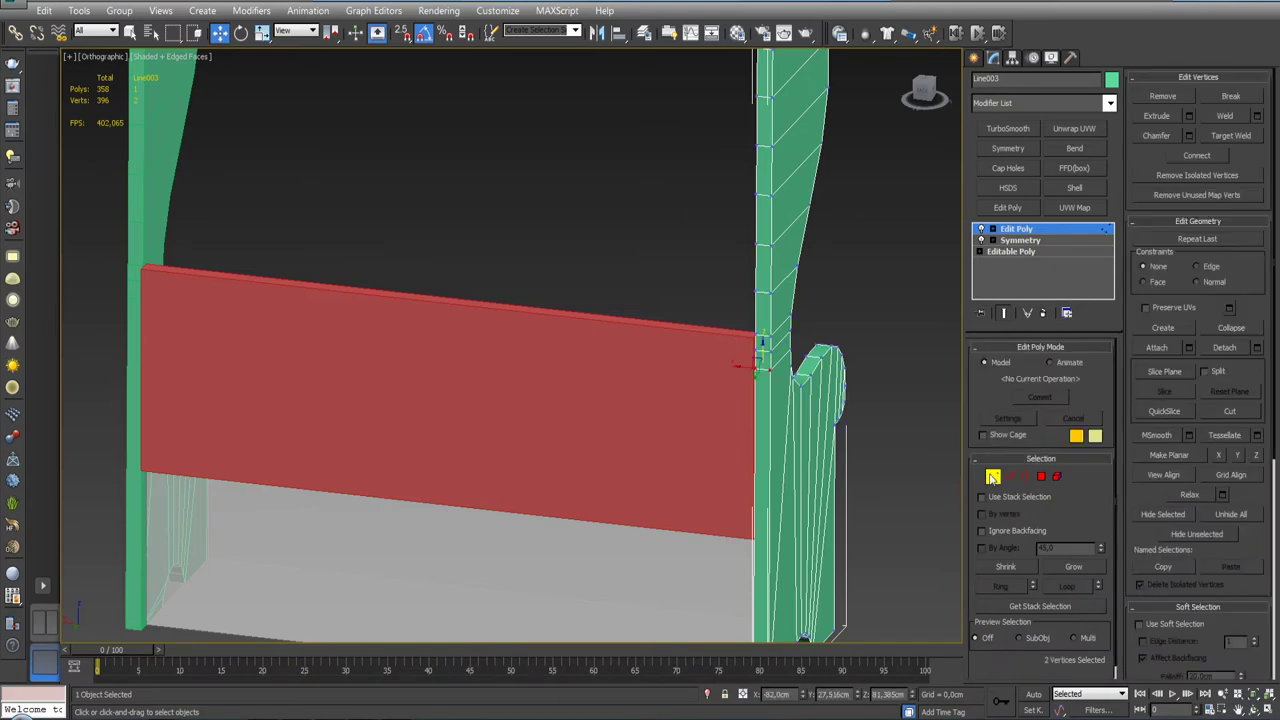
mouse_move(855, 477)
alt+middle_down()
mouse_move(782, 521)
mouse_move(781, 423)
mouse_move(891, 276)
alt+middle_up()
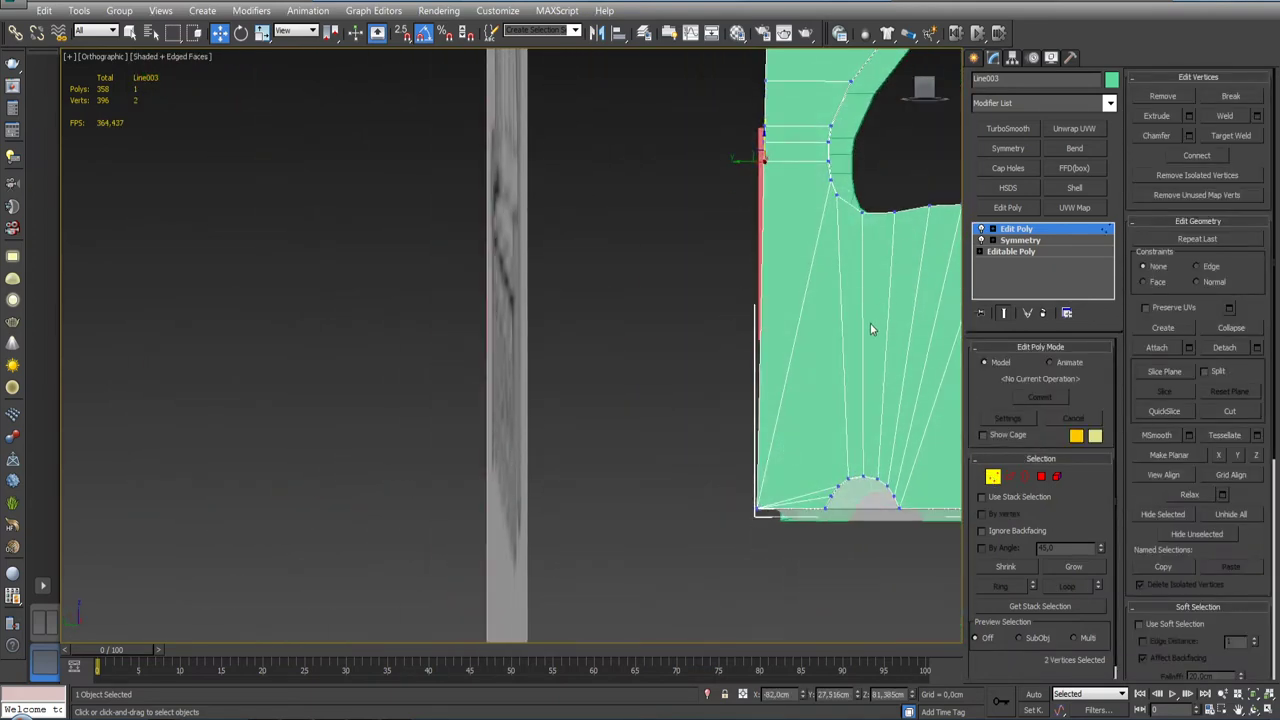
key(l)
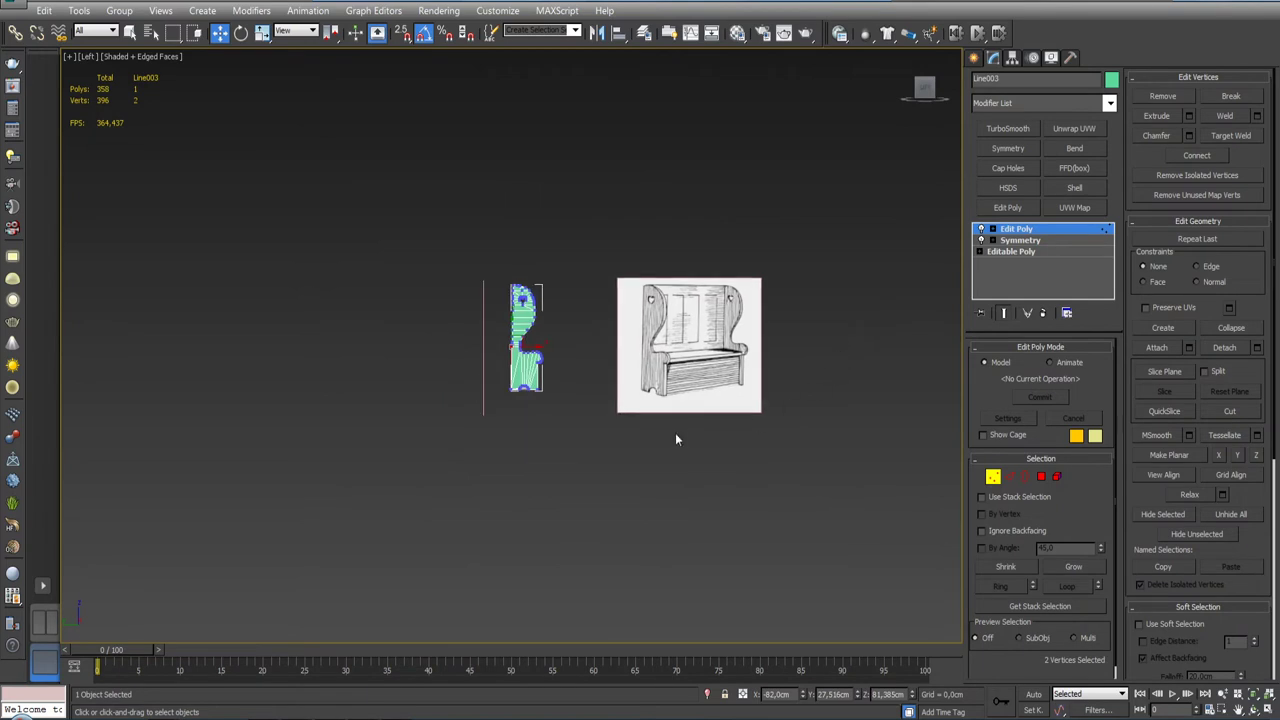
Step: Isolate the side panel and set its bottom-left corner vertex to Y 30 cm
click(707, 694)
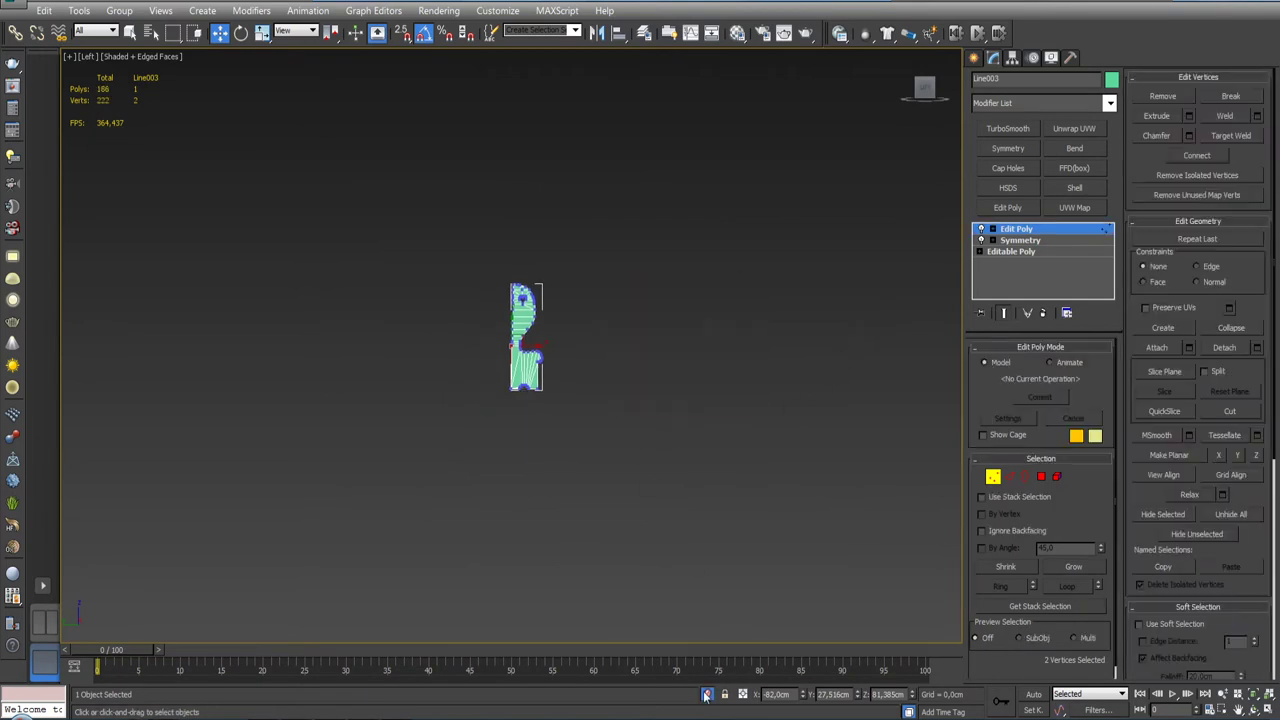
mouse_move(616, 535)
middle_down()
mouse_move(729, 580)
mouse_move(756, 572)
middle_up()
scroll(729, 580, up, 5)
scroll(729, 580, up, 2)
scroll(740, 520, up, 2)
scroll(740, 450, down, 5)
scroll(743, 470, up, 5)
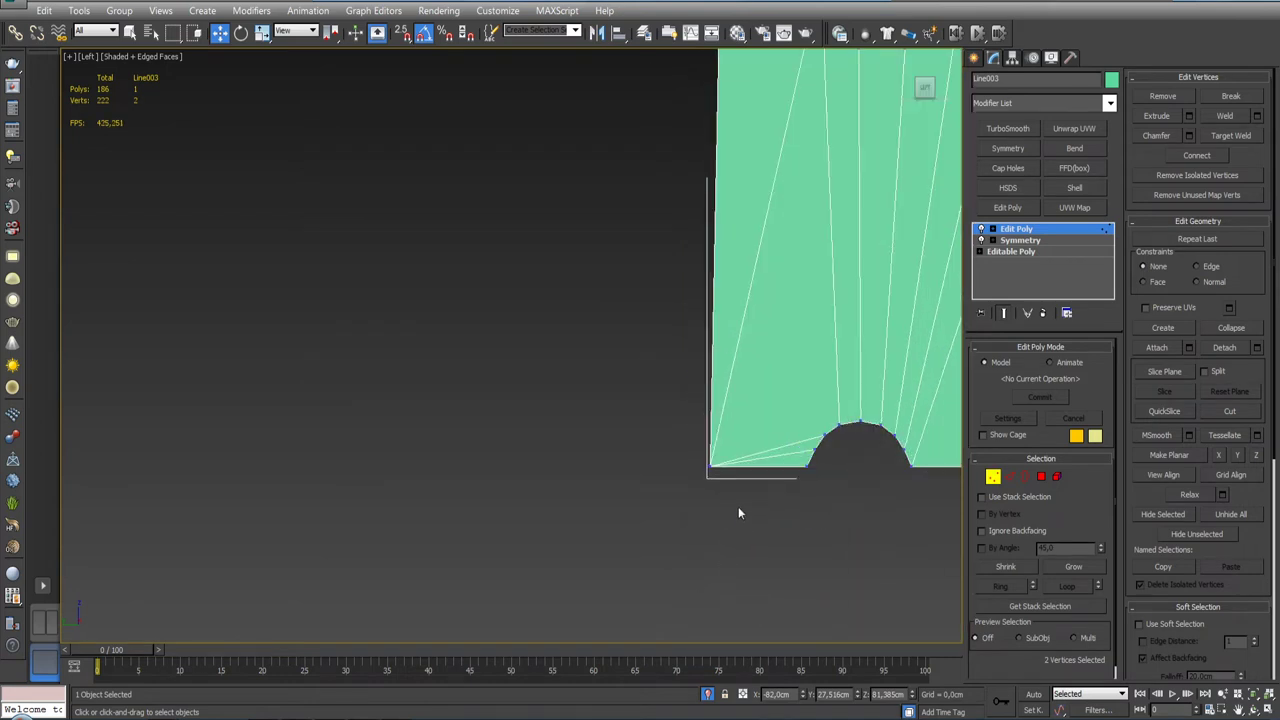
scroll(700, 460, up, 1)
drag(677, 436, 714, 480)
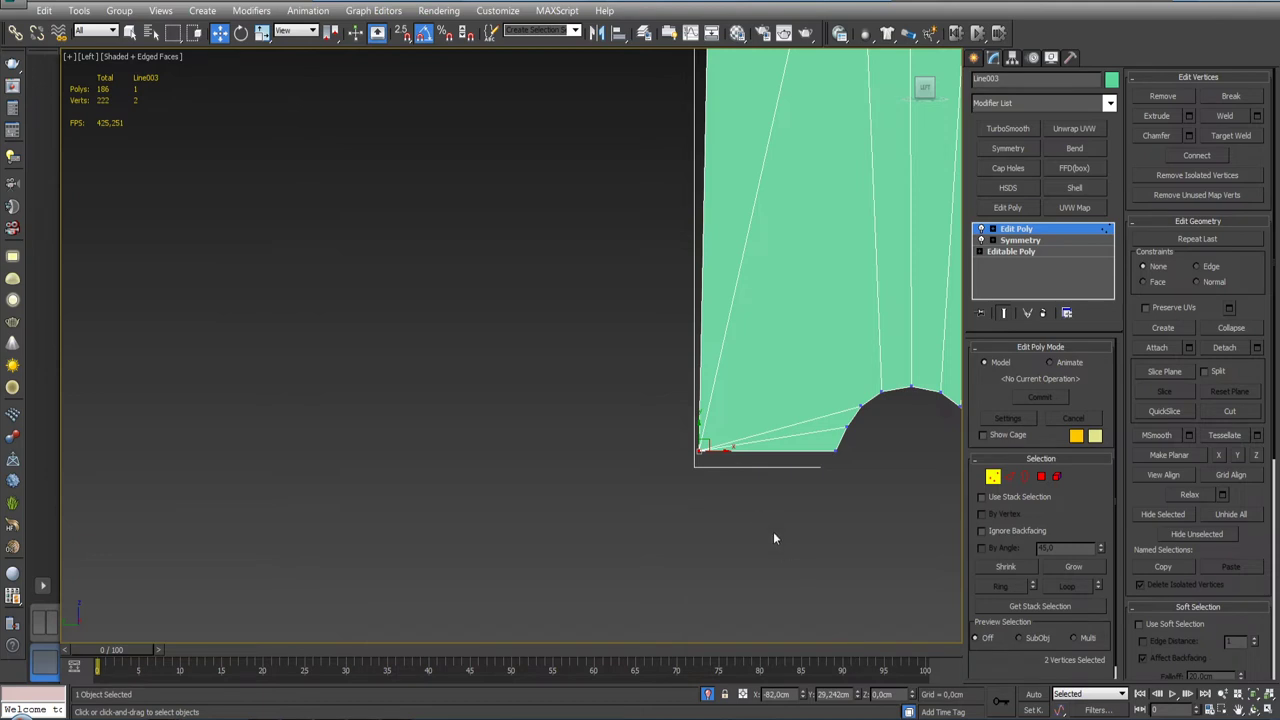
drag(860, 699, 860, 681)
double_click(834, 694)
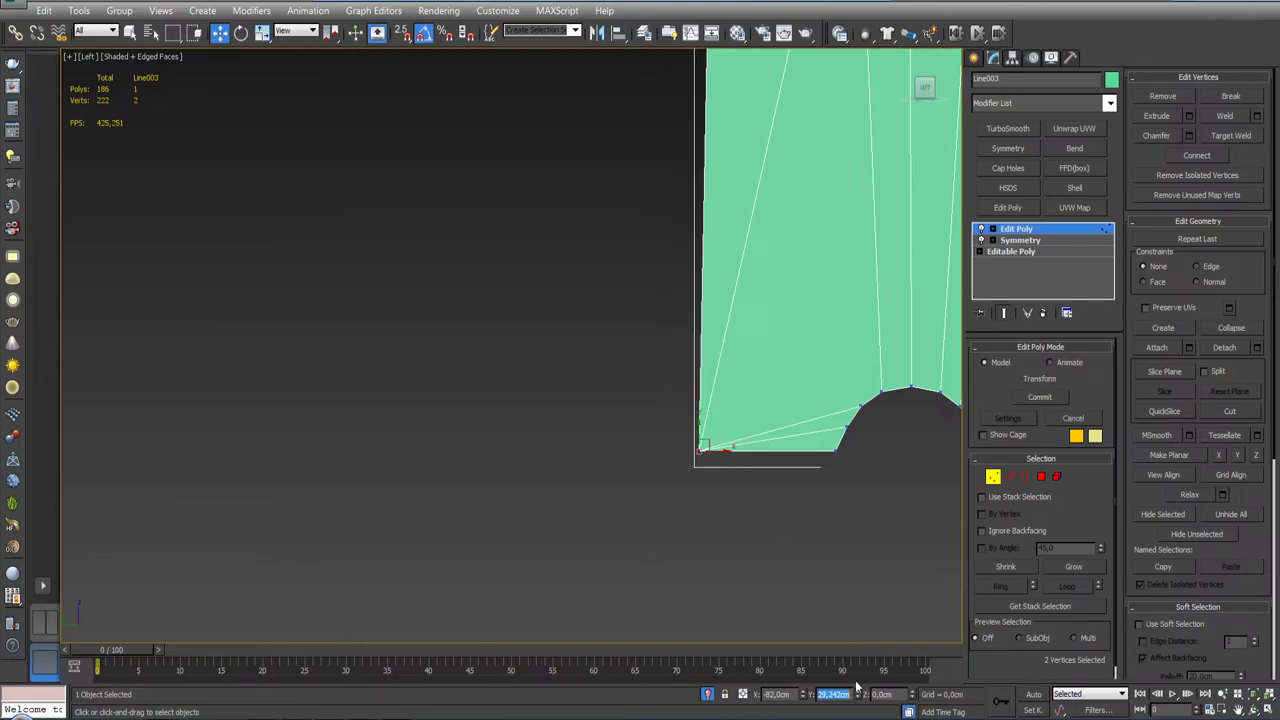
text(30)
key(Return)
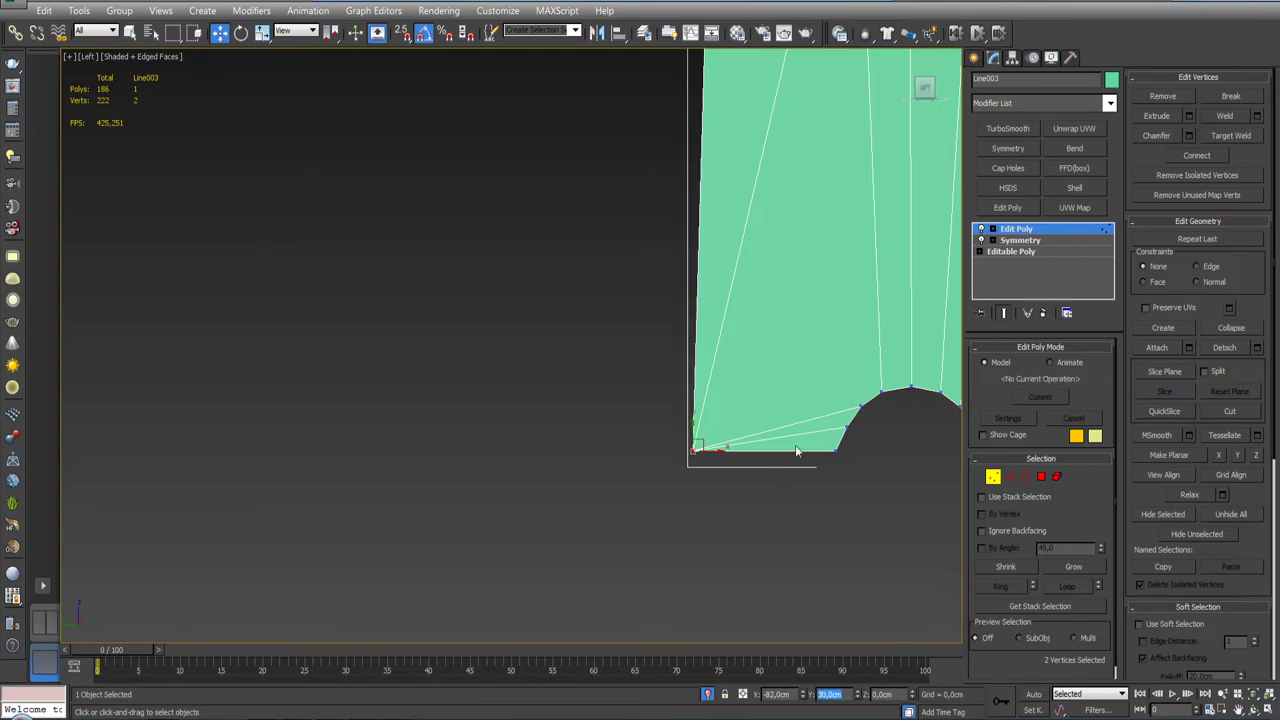
Step: Move the front-edge vertices near the notch up the edge, setting each to Y 30 cm
scroll(763, 474, down, 3)
middle_drag(770, 427, 763, 461)
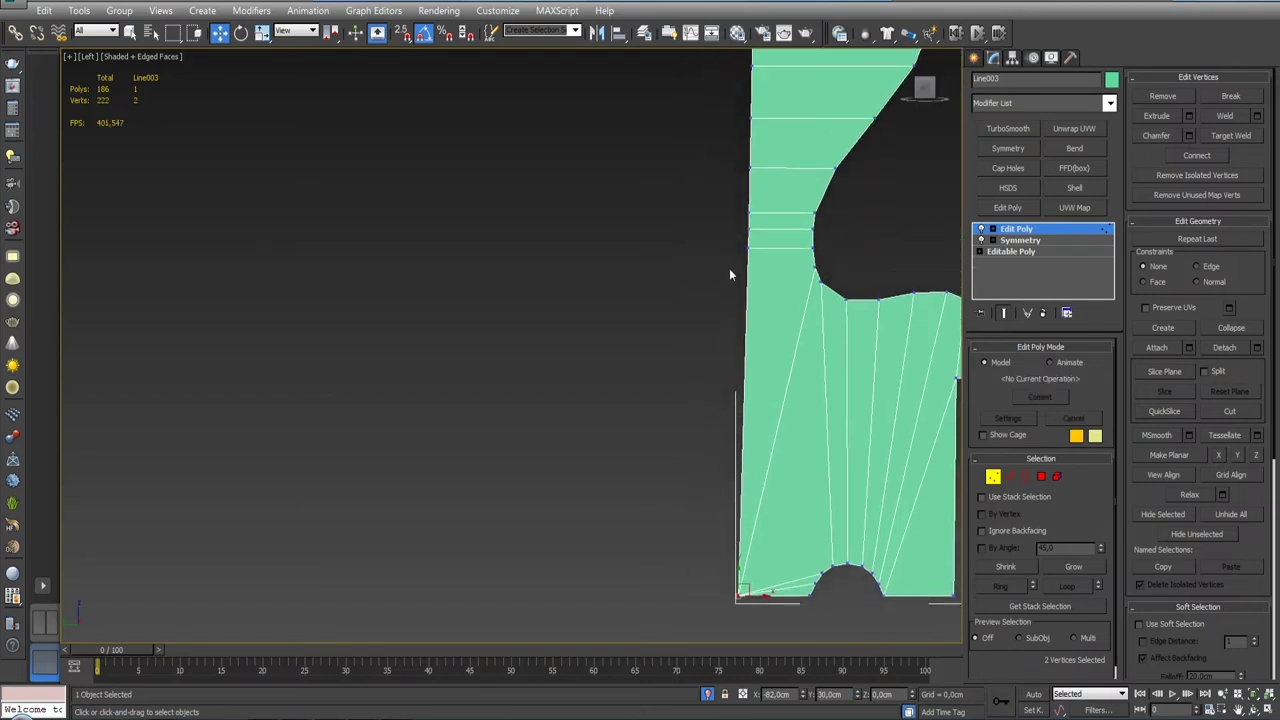
drag(769, 275, 770, 276)
middle_drag(734, 242, 719, 315)
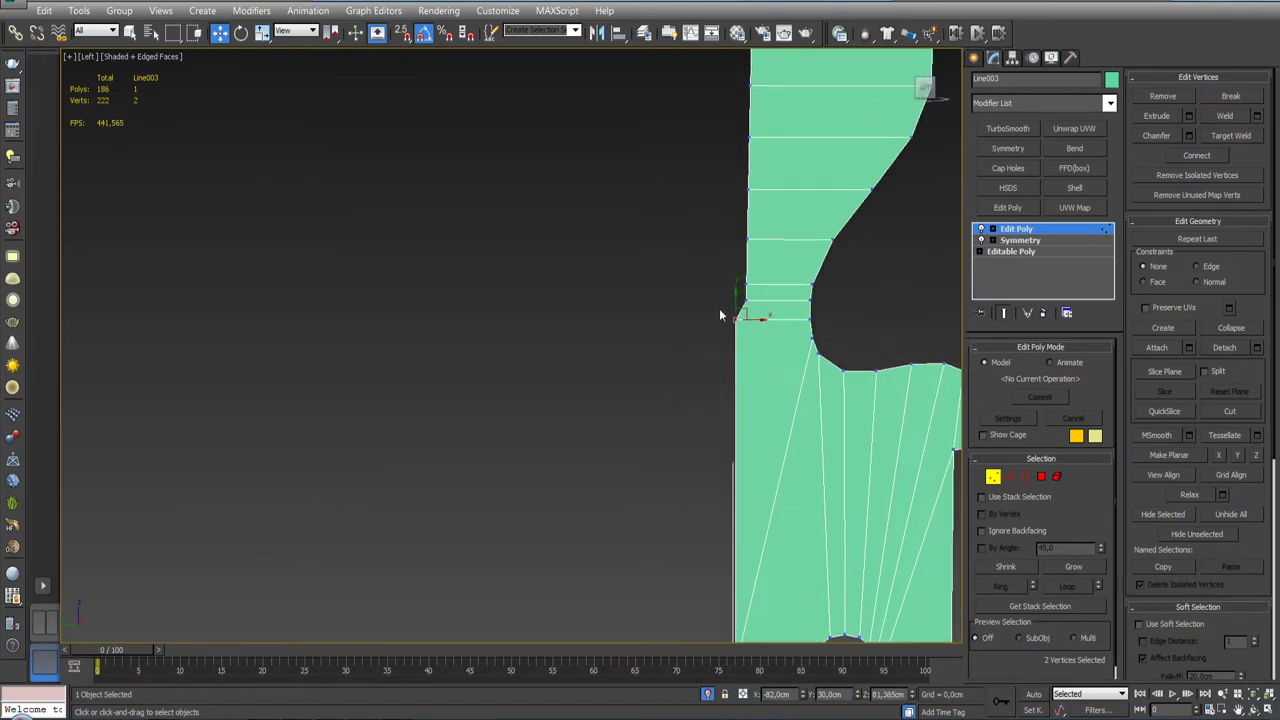
drag(742, 302, 754, 281)
text(30)
key(Return)
drag(748, 287, 760, 271)
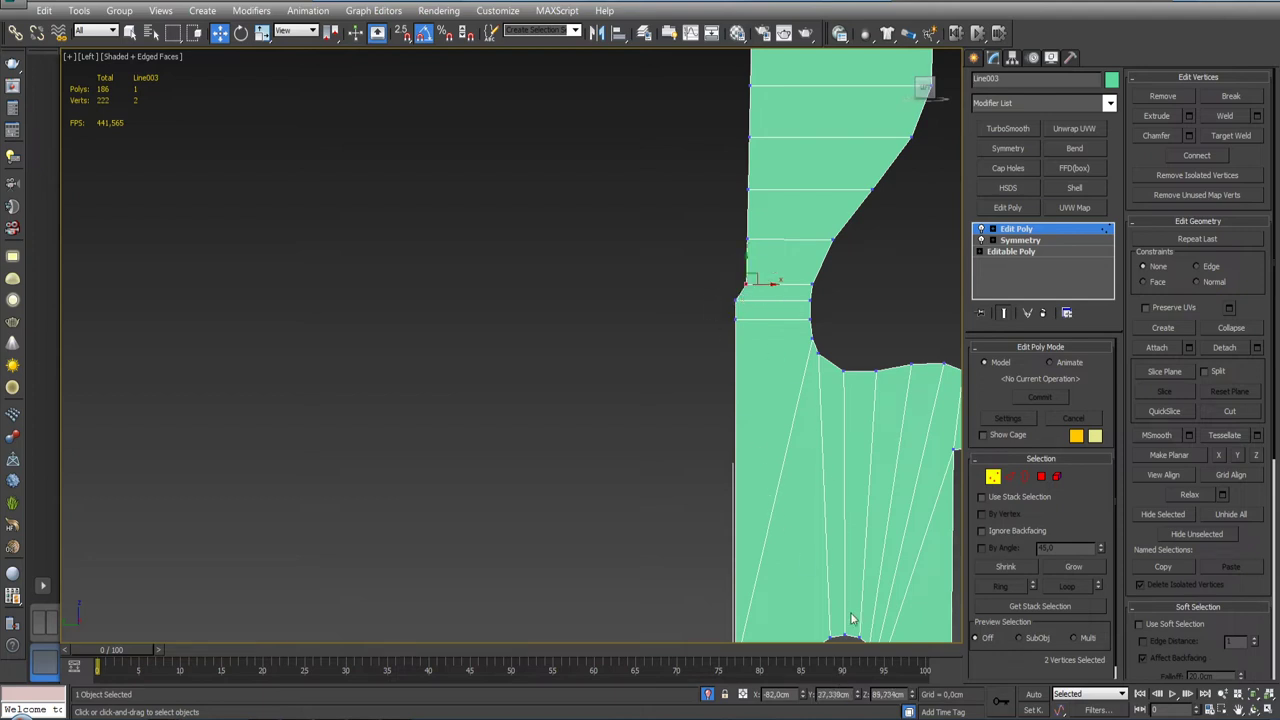
double_click(833, 694)
text(30)
key(Return)
drag(752, 278, 752, 232)
double_click(820, 694)
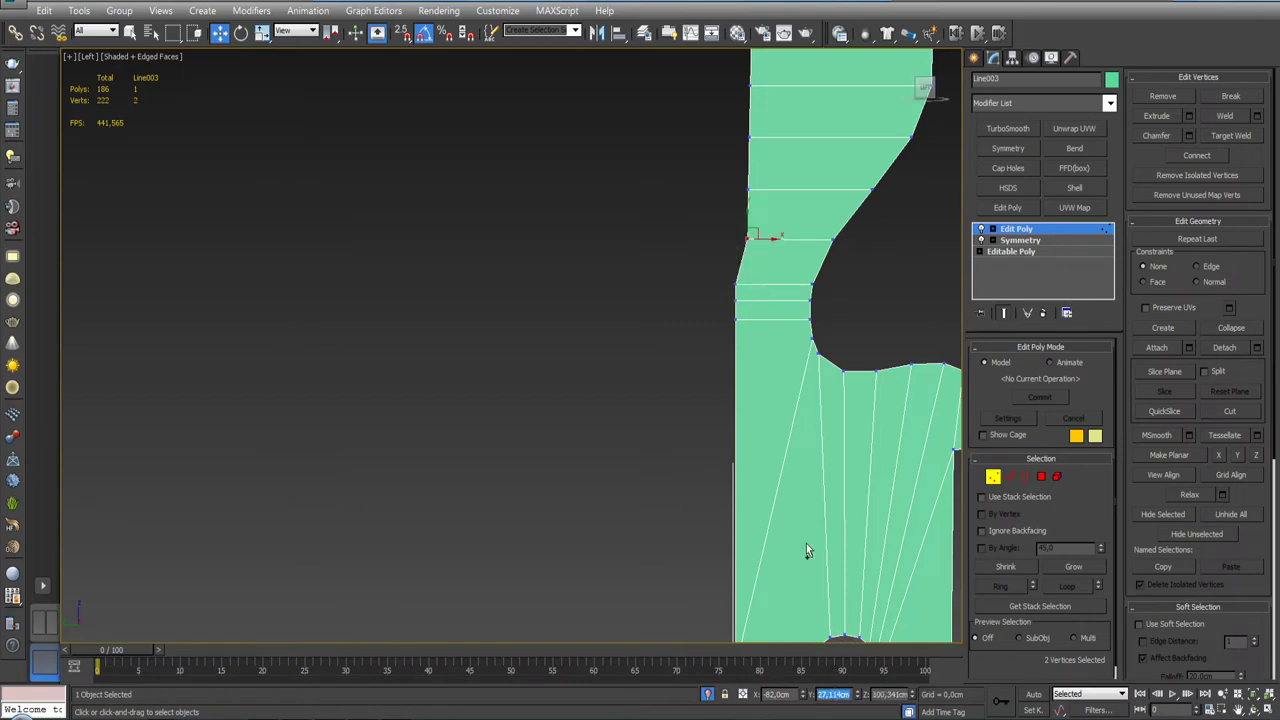
Step: Set the raised front-edge vertices to Y 30 cm, undoing a few stray view and position changes
text(30)
key(Return)
middle_drag(785, 395, 782, 533)
drag(742, 376, 750, 326)
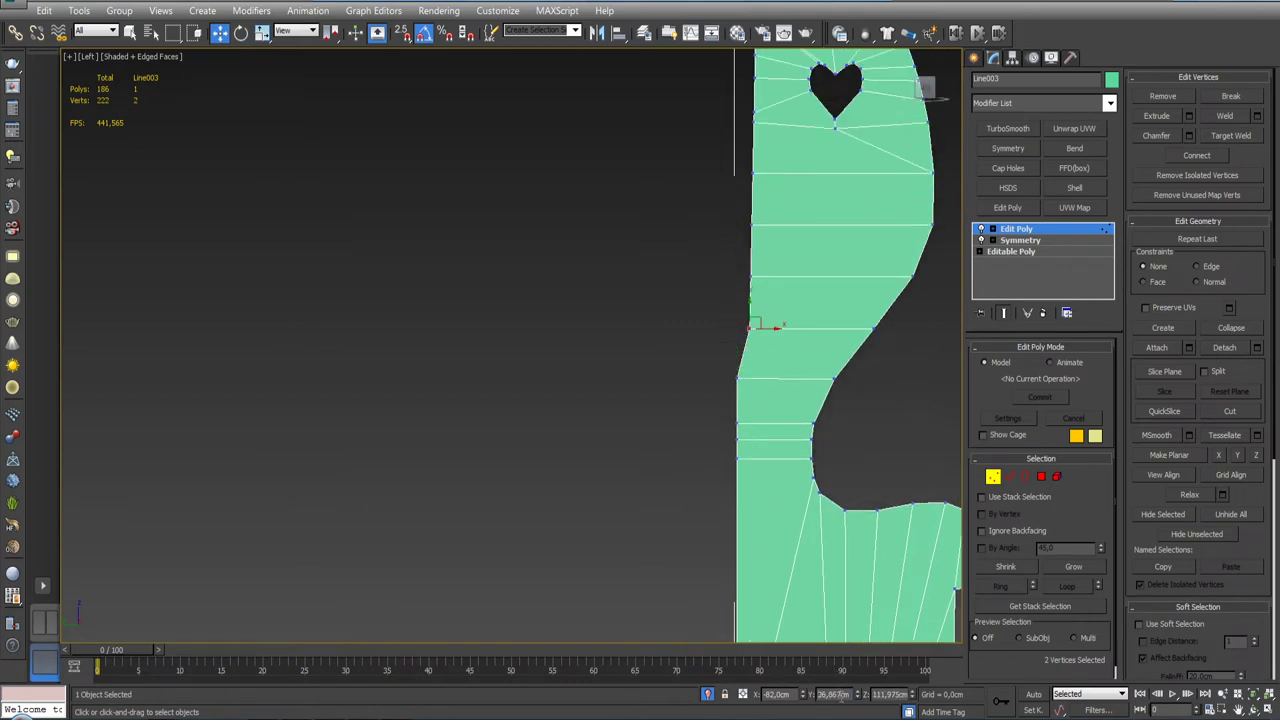
middle_drag(775, 466, 755, 546)
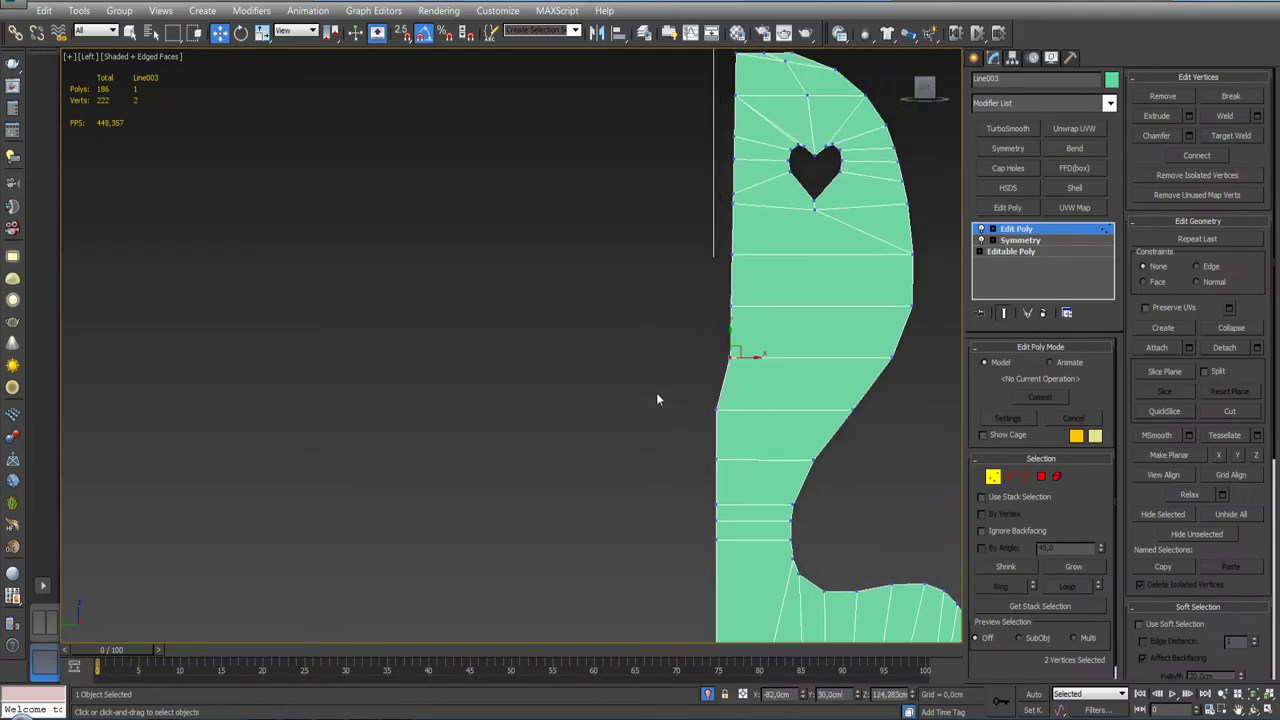
key(ctrl+z)
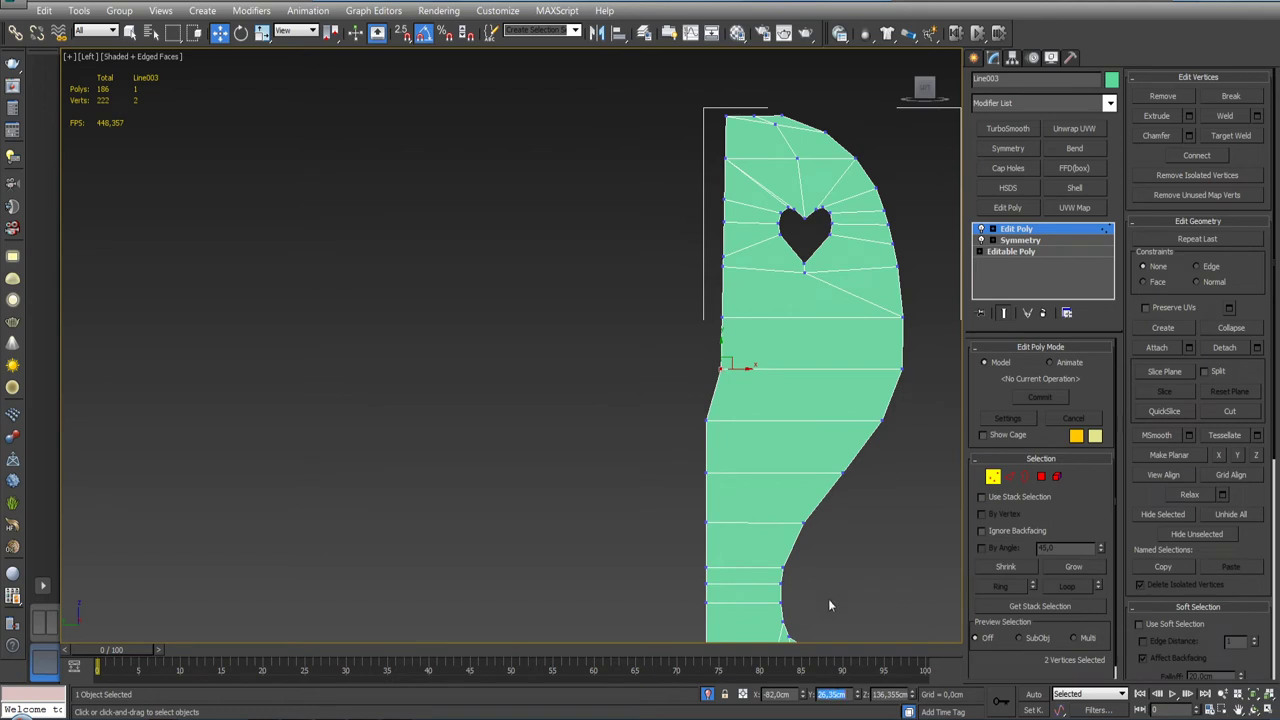
key(ctrl+z)
key(ctrl+z)
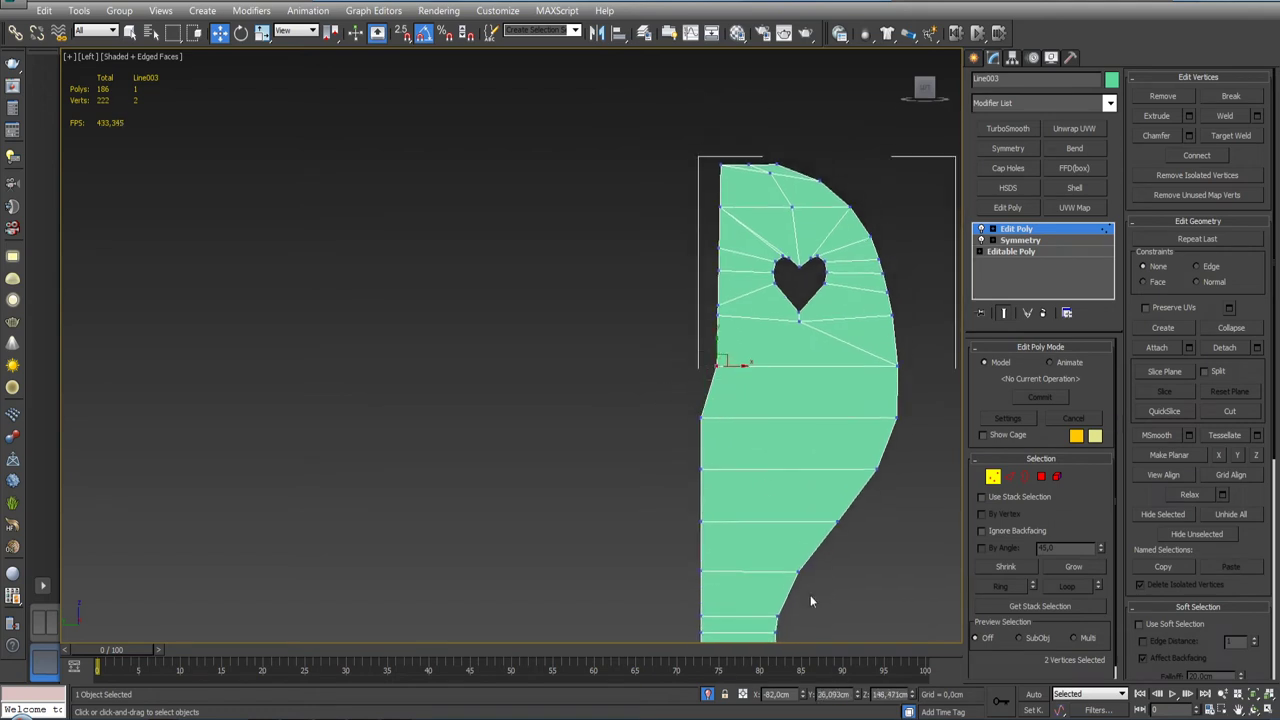
key(ctrl+z)
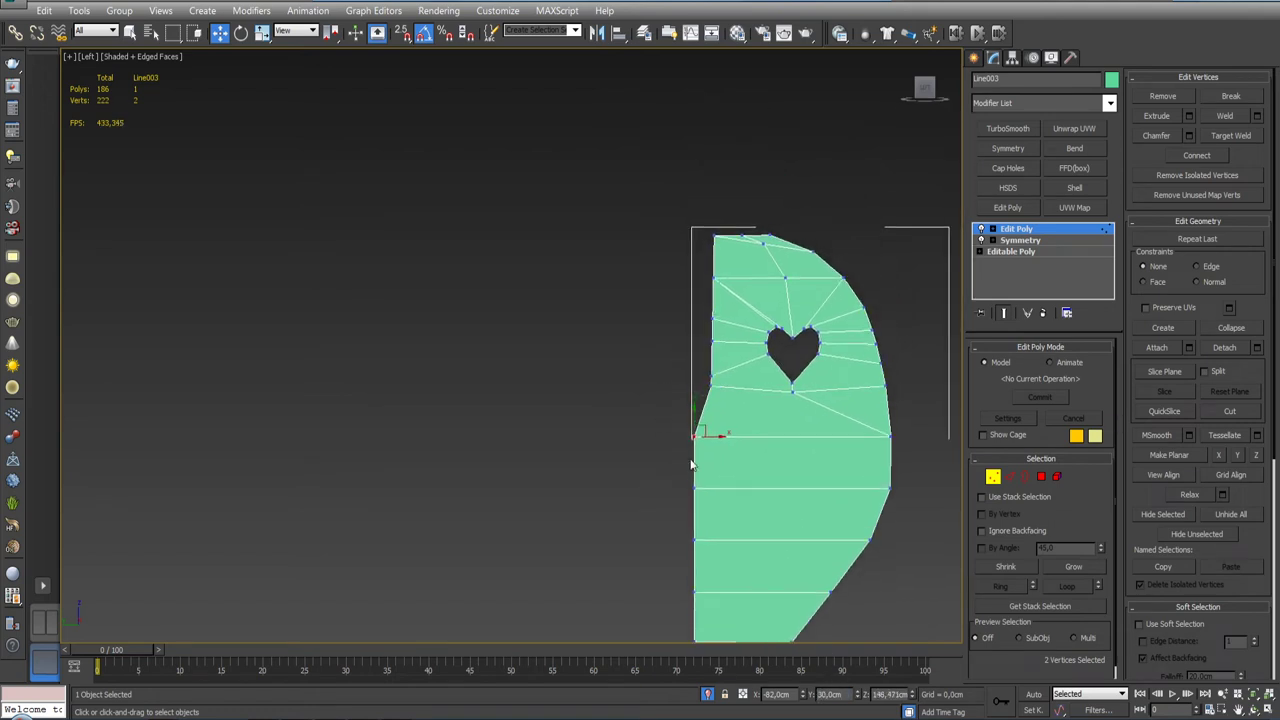
key(ctrl+z)
double_click(834, 694)
text(30)
key(Return)
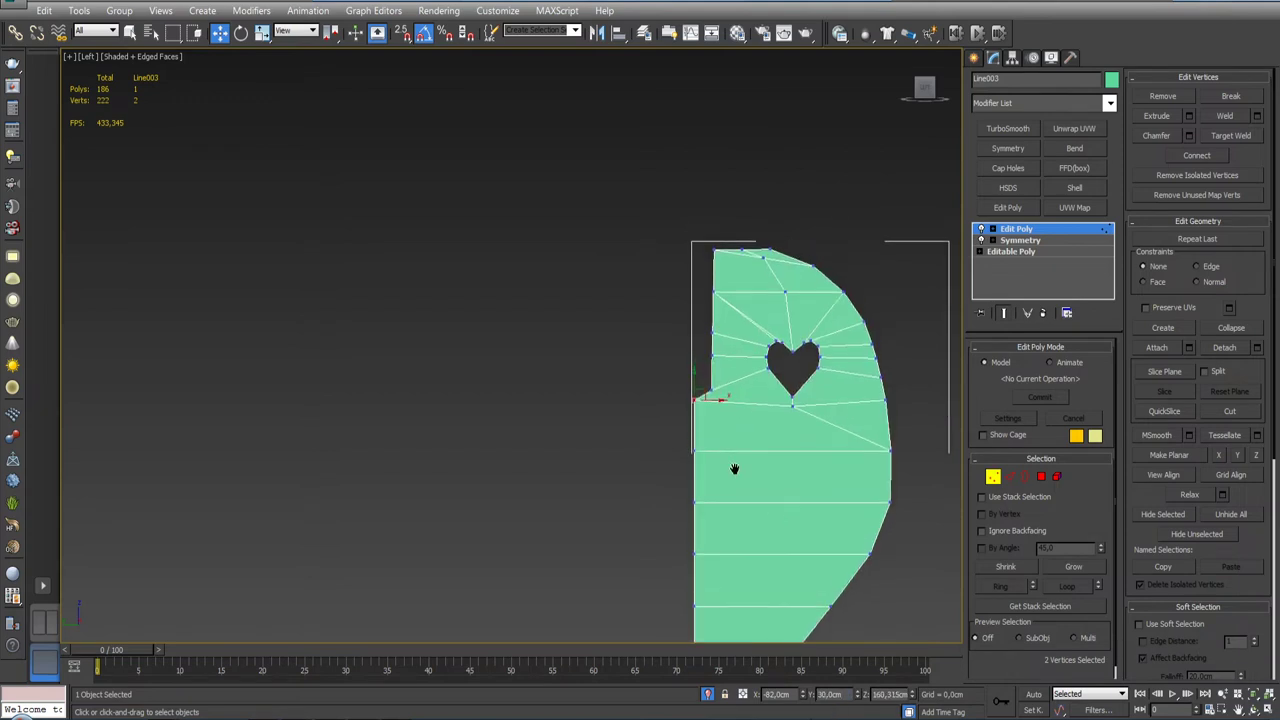
key(ctrl+z)
Step: Set each upper front-edge vertex past the heart cutout to Y 30 cm, then check the side profile
drag(713, 385, 713, 352)
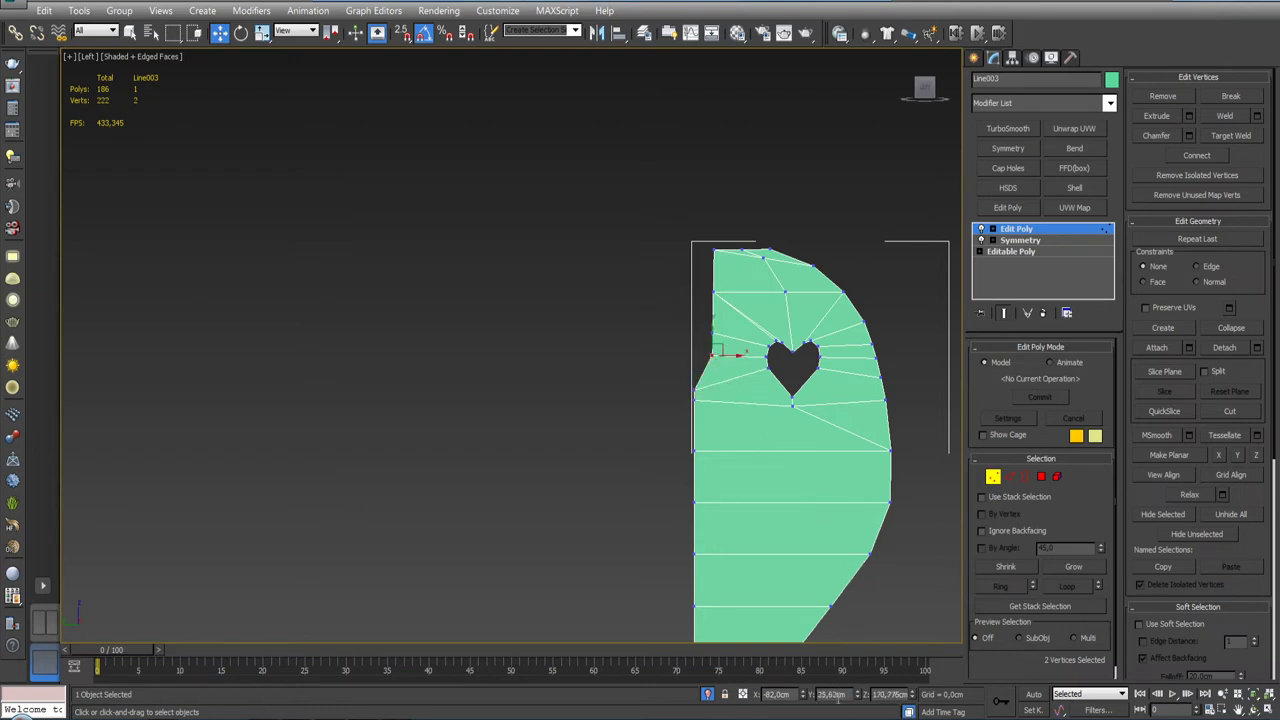
text(30,0cm)
key(Return)
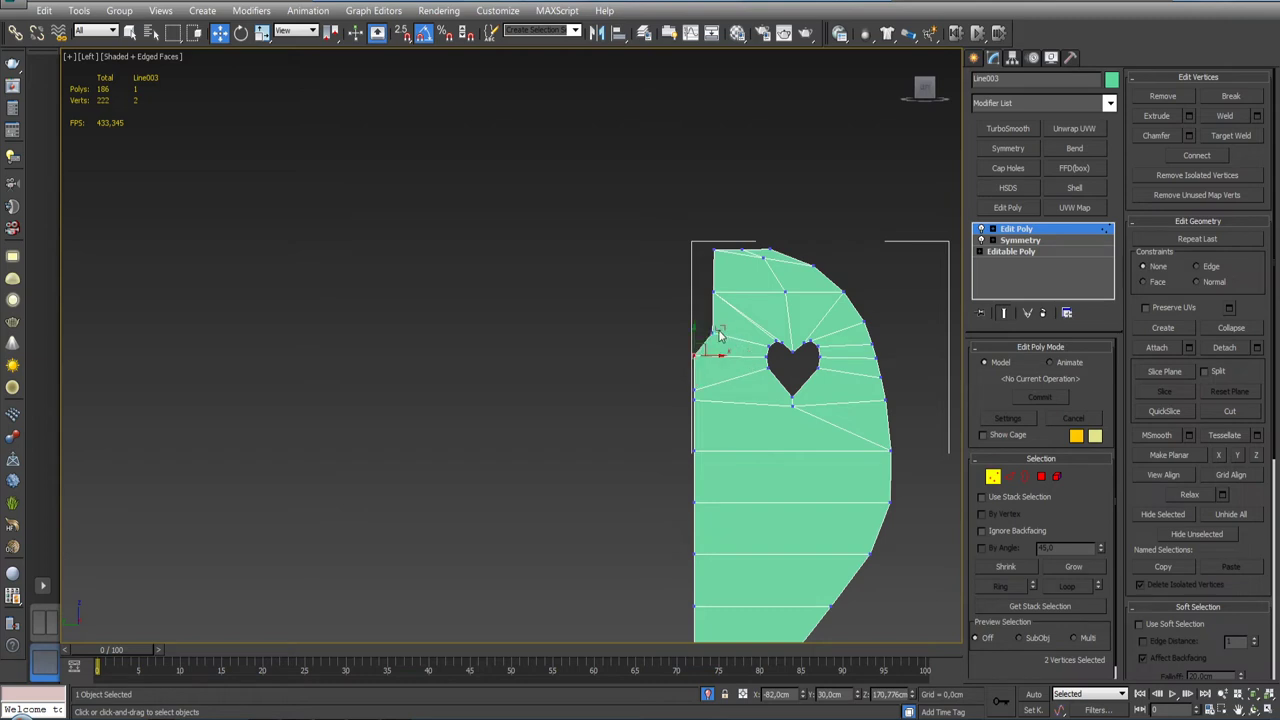
drag(719, 336, 720, 314)
click(832, 694)
text(30)
key(Return)
drag(717, 330, 707, 307)
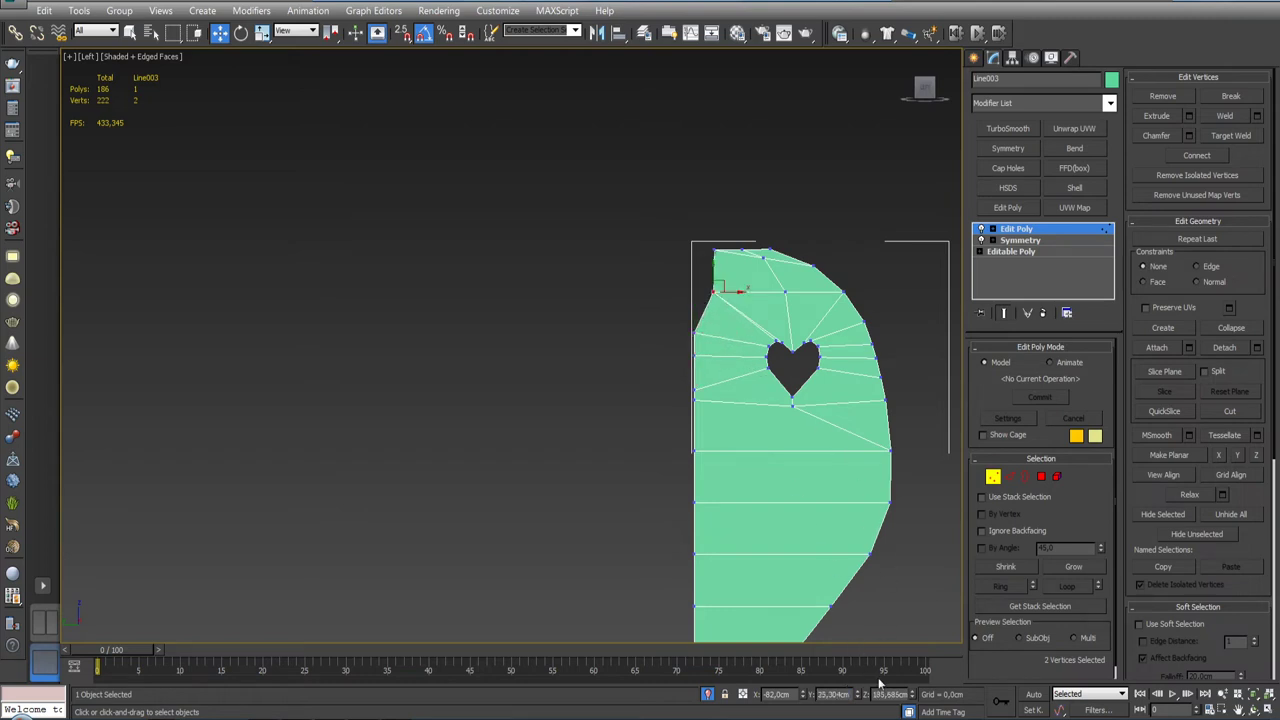
click(833, 694)
text(30)
key(Return)
drag(697, 218, 719, 259)
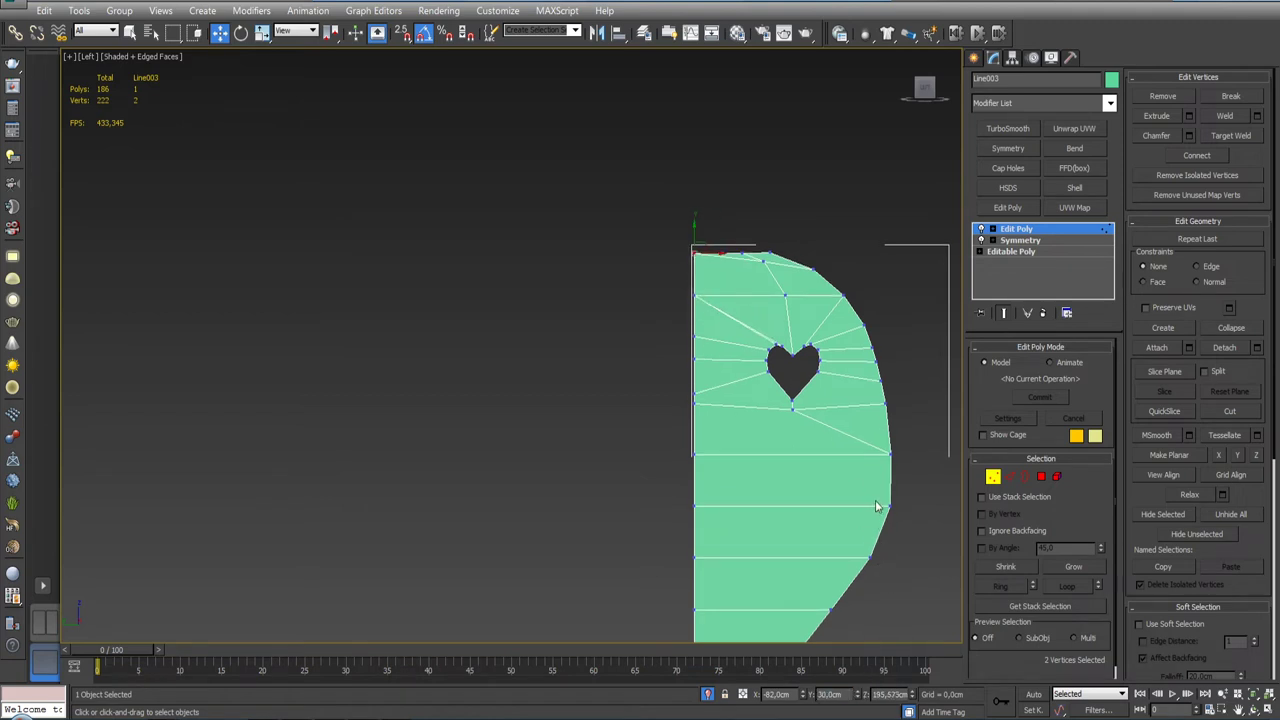
scroll(879, 507, down, 1)
mouse_move(879, 507)
alt+middle_down()
mouse_move(812, 513)
mouse_move(774, 378)
alt+middle_up()
Step: End isolation to show all bench pieces and select the red back board Box003
click(708, 694)
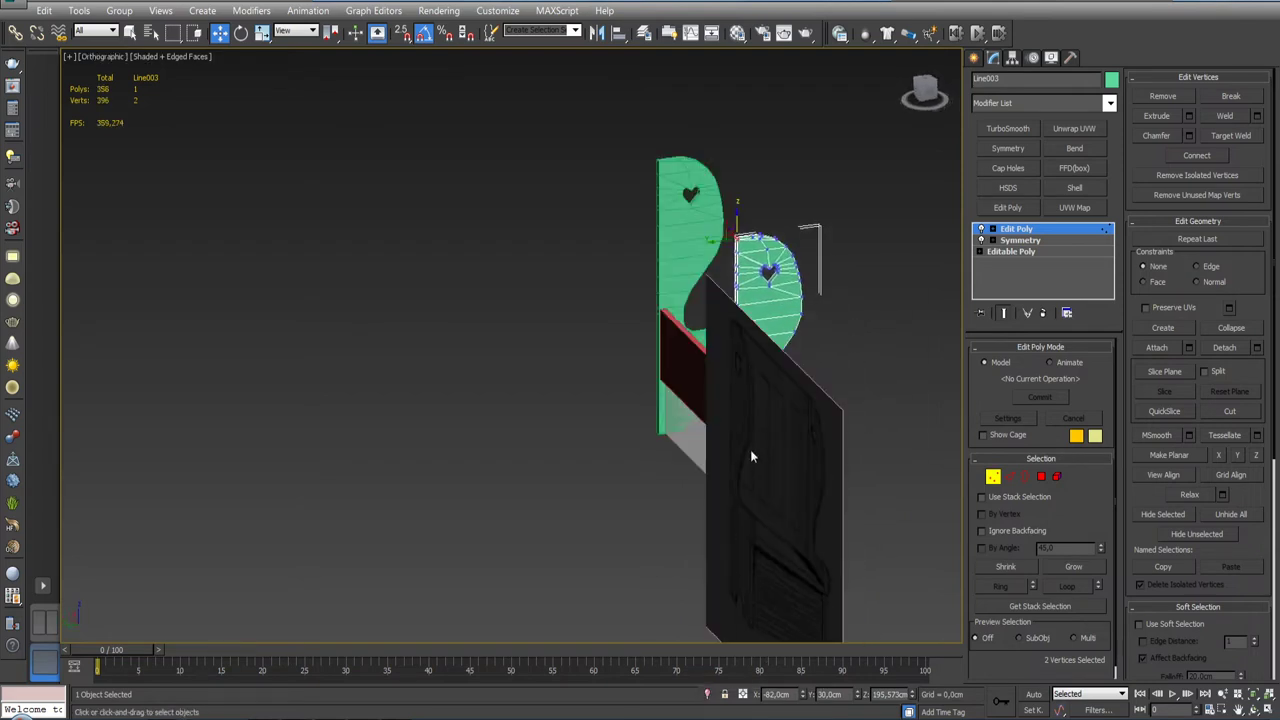
alt+middle_drag(750, 449, 790, 450)
scroll(758, 407, up, 3)
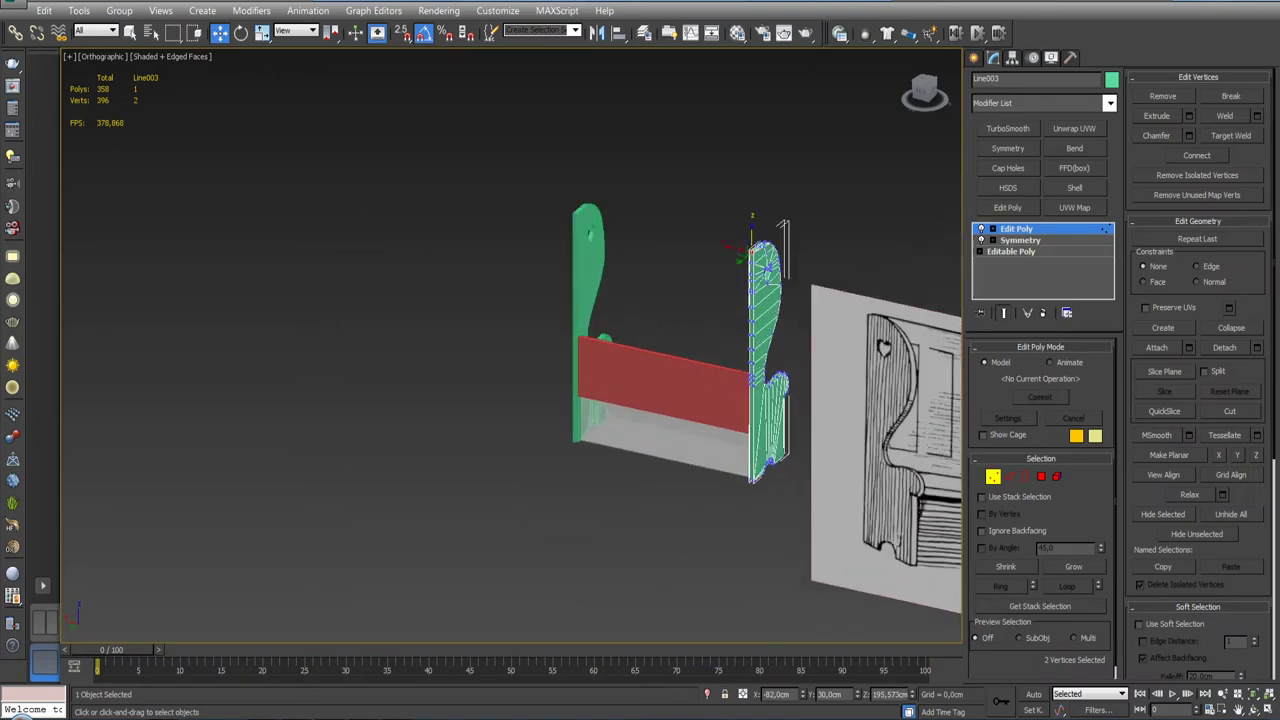
scroll(758, 407, up, 5)
scroll(758, 407, up, 3)
scroll(758, 407, up, 2)
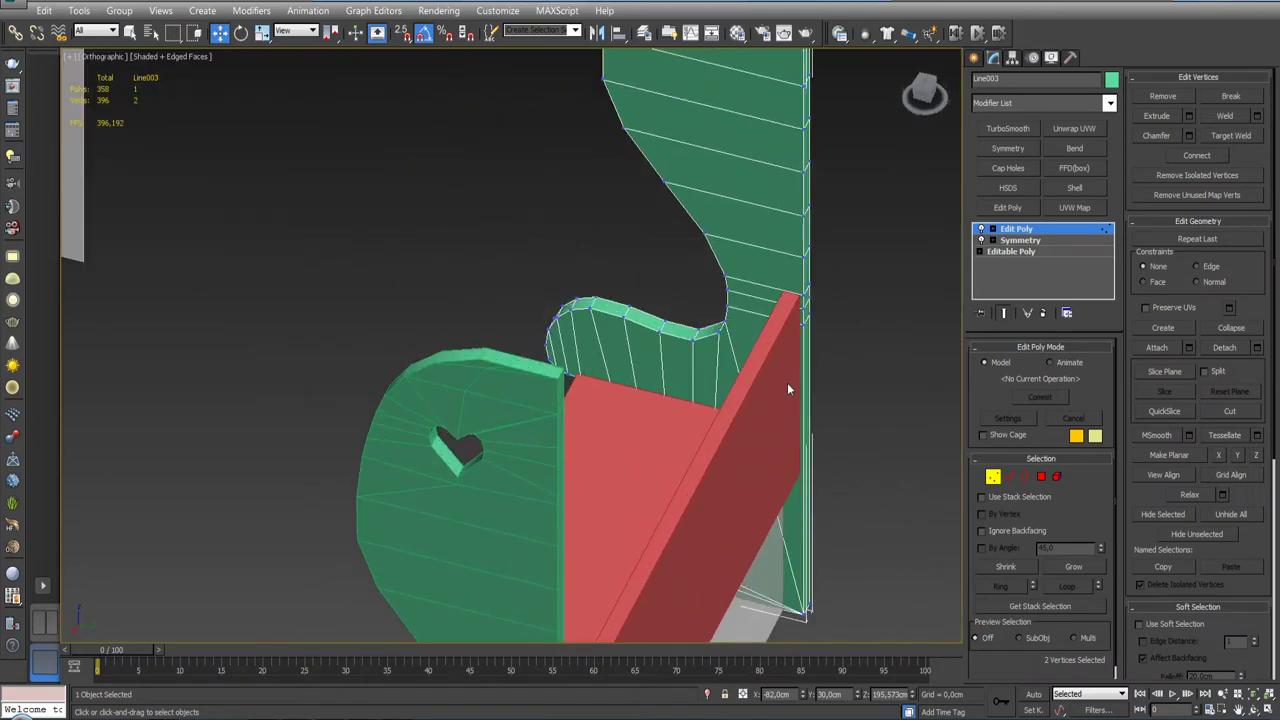
click(992, 257)
mouse_move(600, 400)
alt+middle_down()
mouse_move(860, 400)
mouse_move(960, 340)
alt+middle_up()
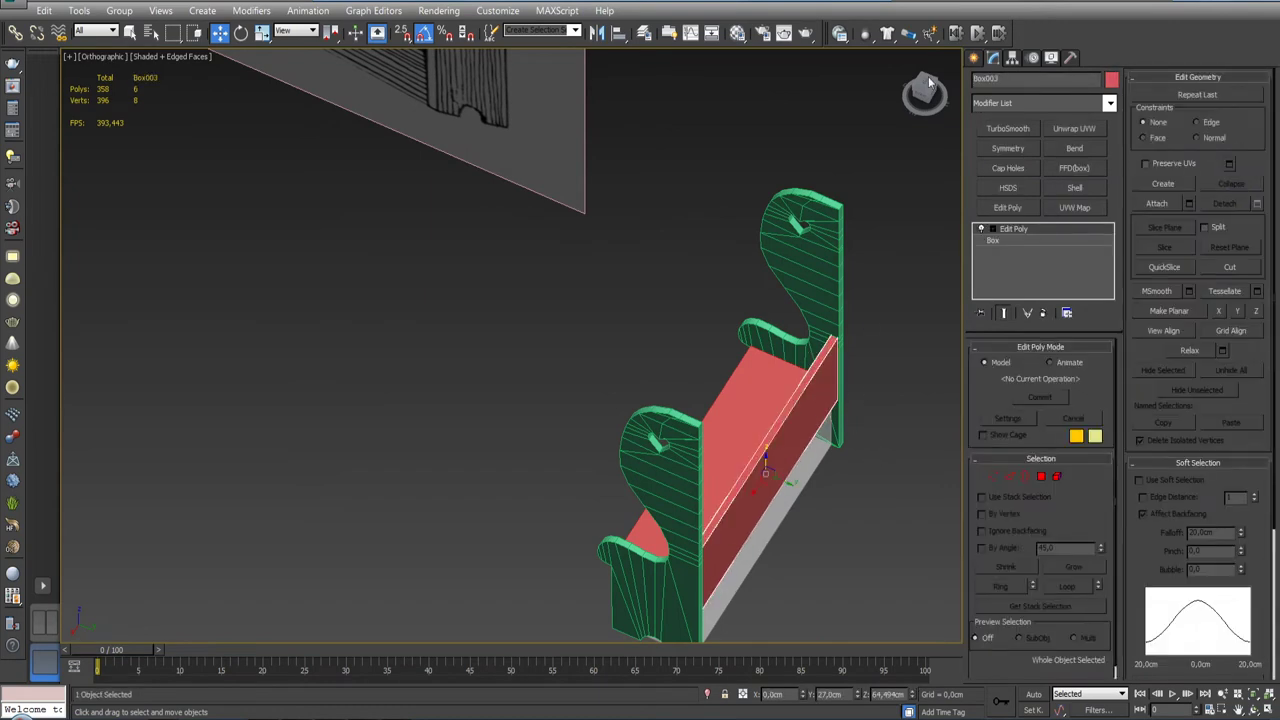
Step: Align Box003 to Line003 on Y Position, Maximum to Maximum, placing it at Y 28 cm
click(618, 32)
click(824, 244)
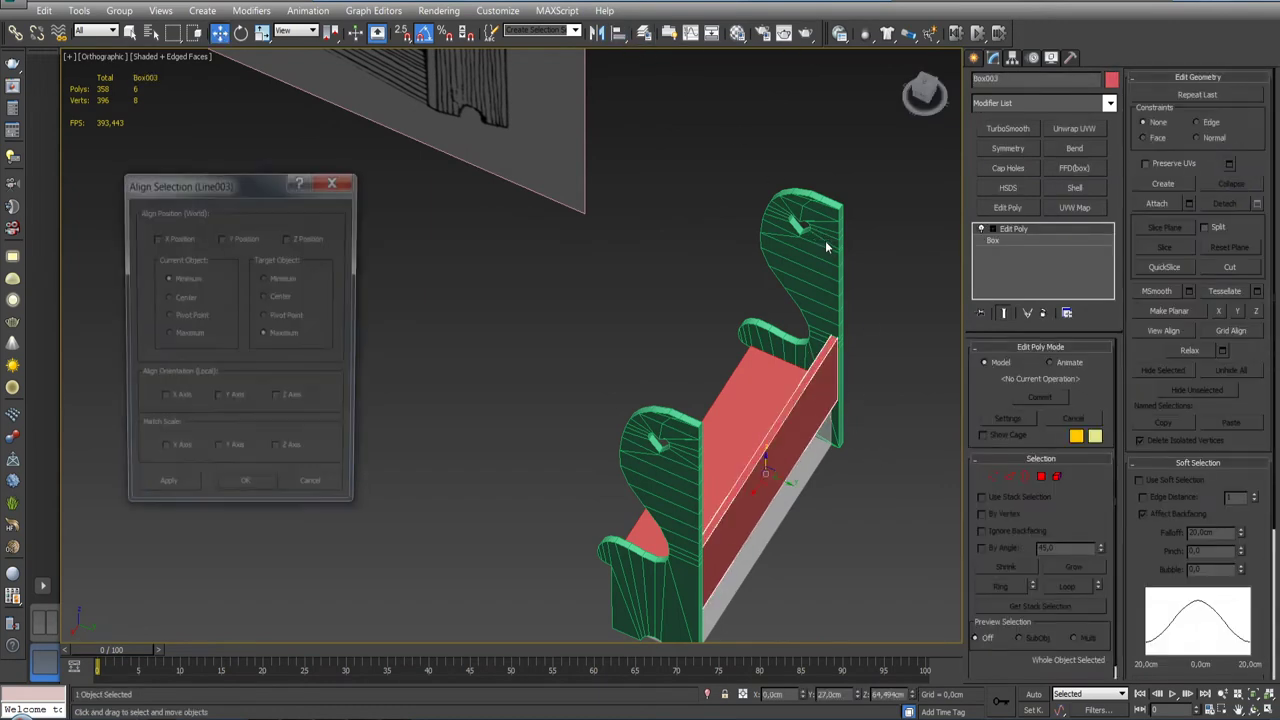
click(234, 240)
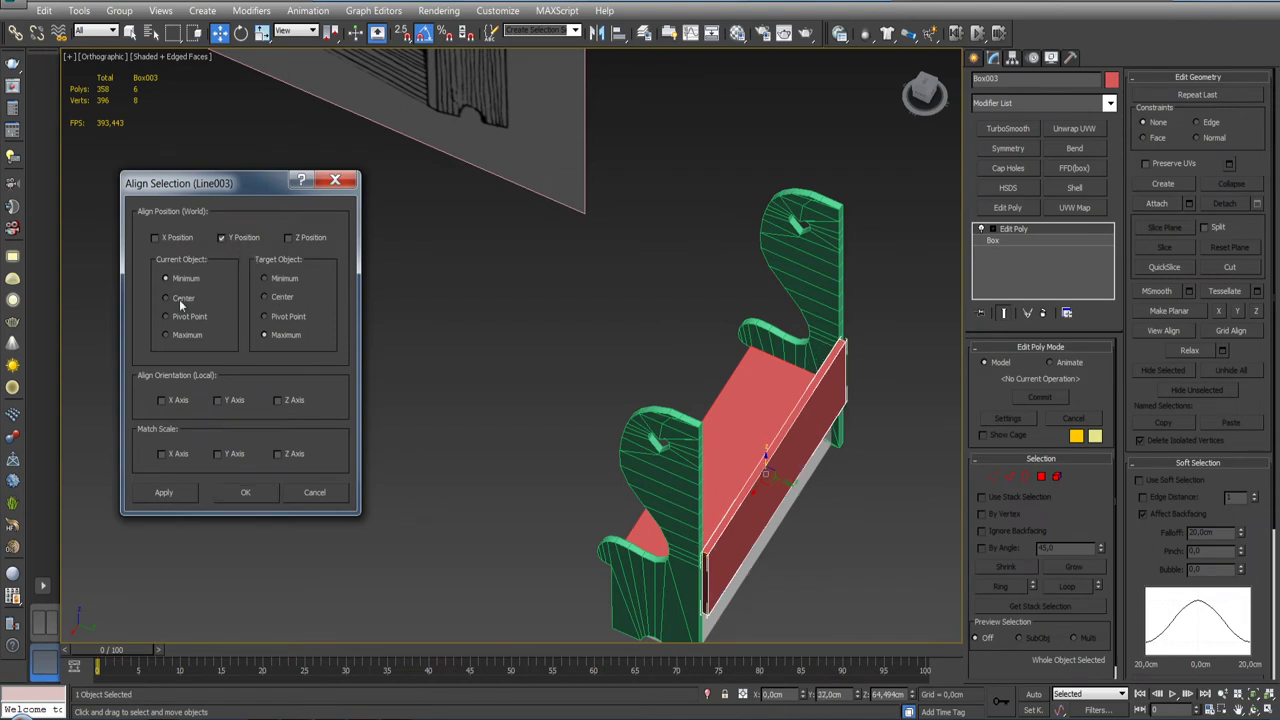
click(185, 335)
click(265, 279)
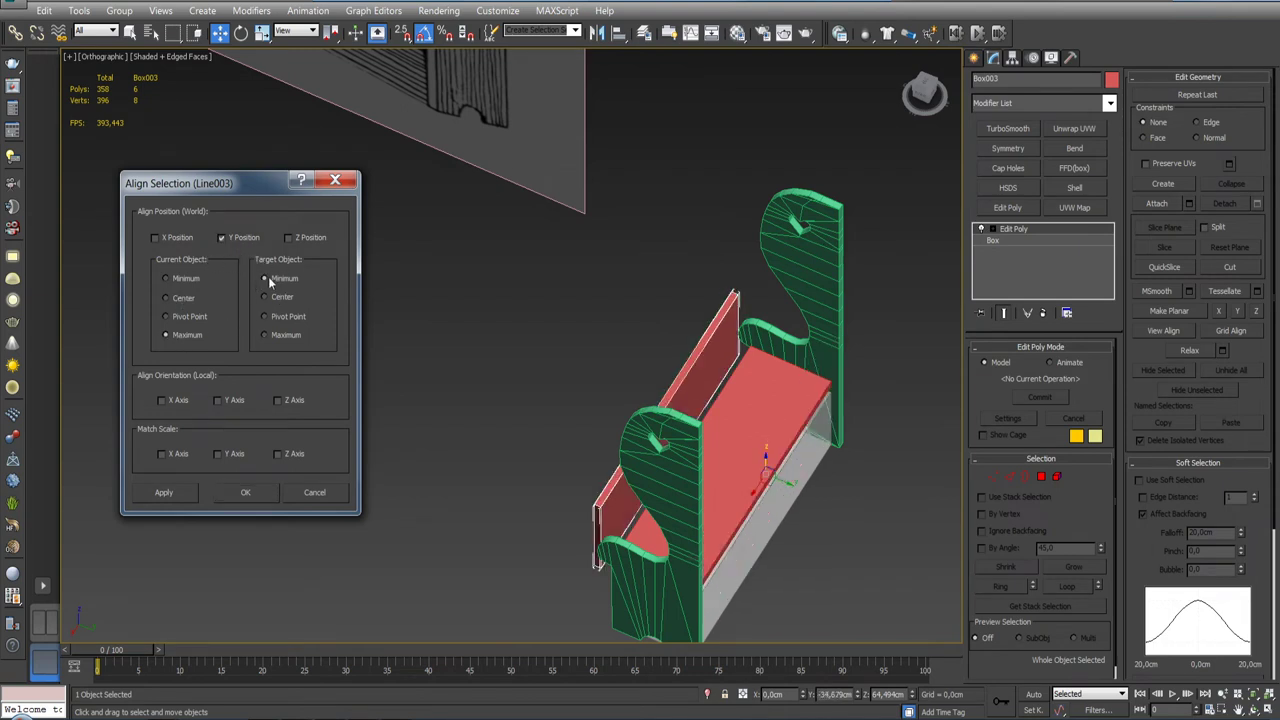
click(186, 279)
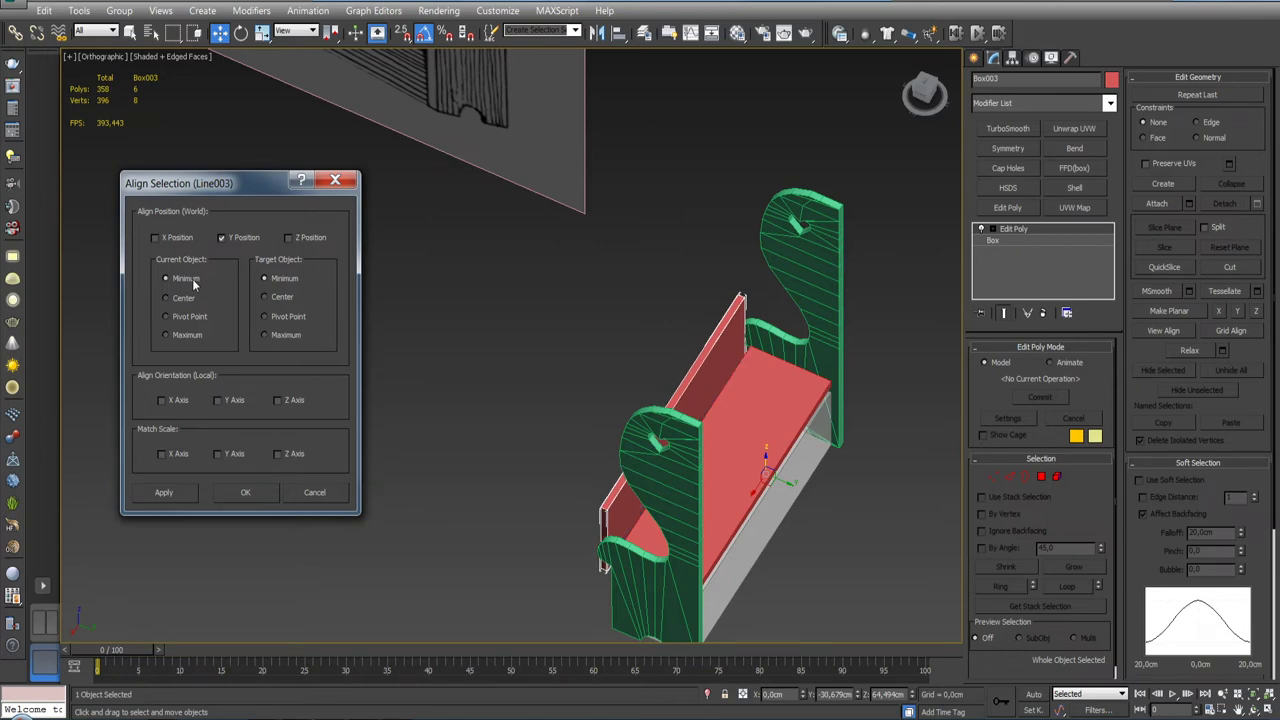
click(172, 336)
click(270, 335)
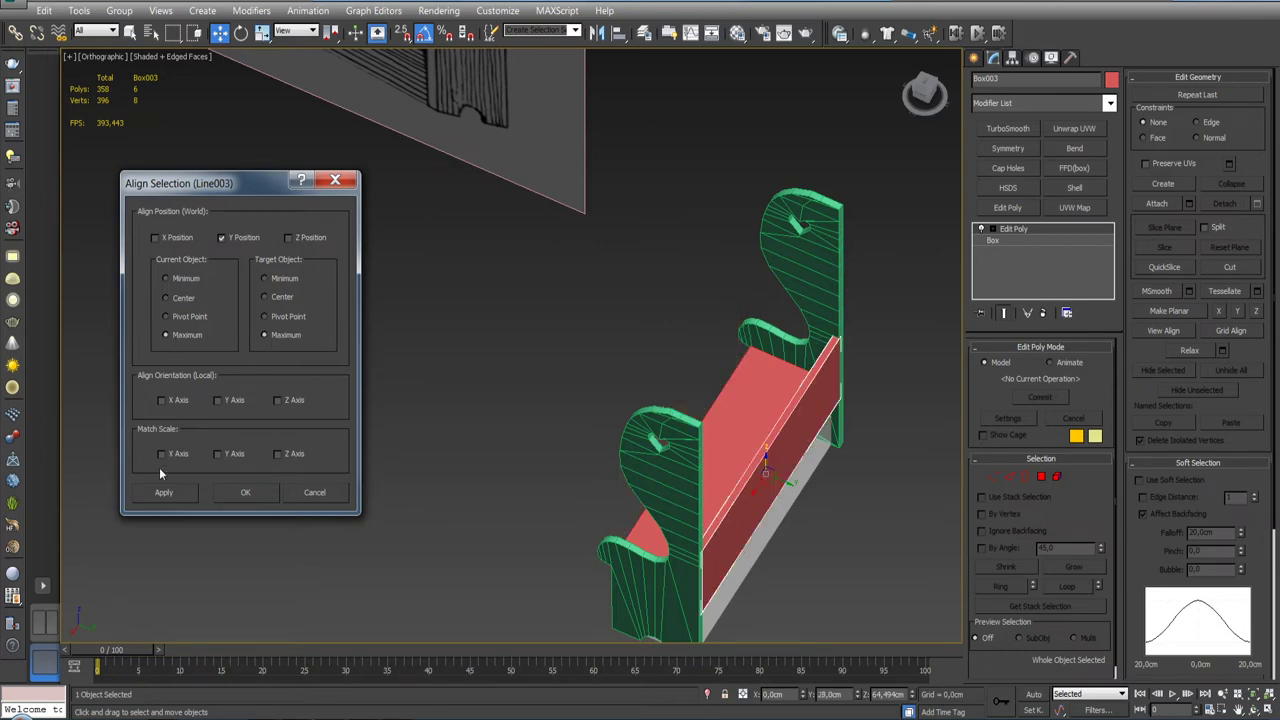
click(233, 493)
mouse_move(801, 500)
alt+middle_down()
mouse_move(828, 449)
mouse_move(865, 493)
mouse_move(888, 457)
mouse_move(871, 509)
alt+middle_up()
scroll(871, 509, up, 3)
scroll(638, 340, up, 3)
Step: Align the Box001 seat on Y Position to the Box003 backrest
click(638, 340)
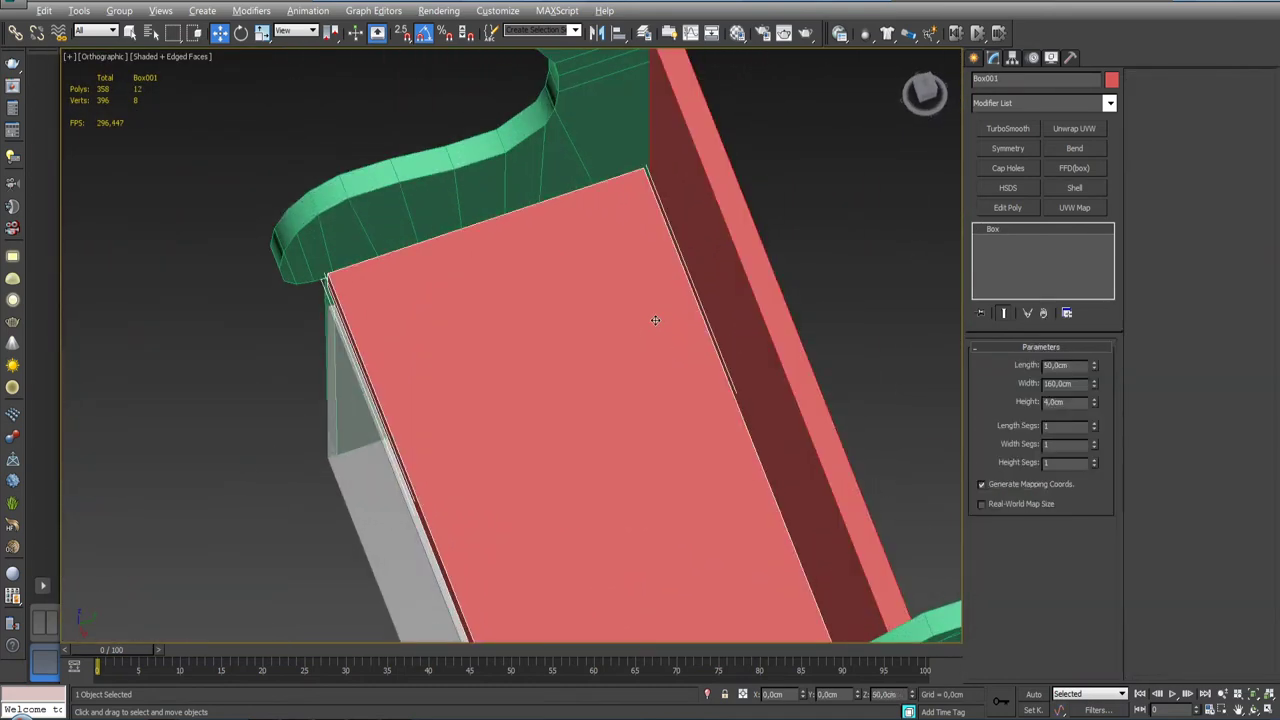
mouse_move(656, 321)
alt+middle_down()
mouse_move(643, 343)
mouse_move(533, 215)
alt+middle_up()
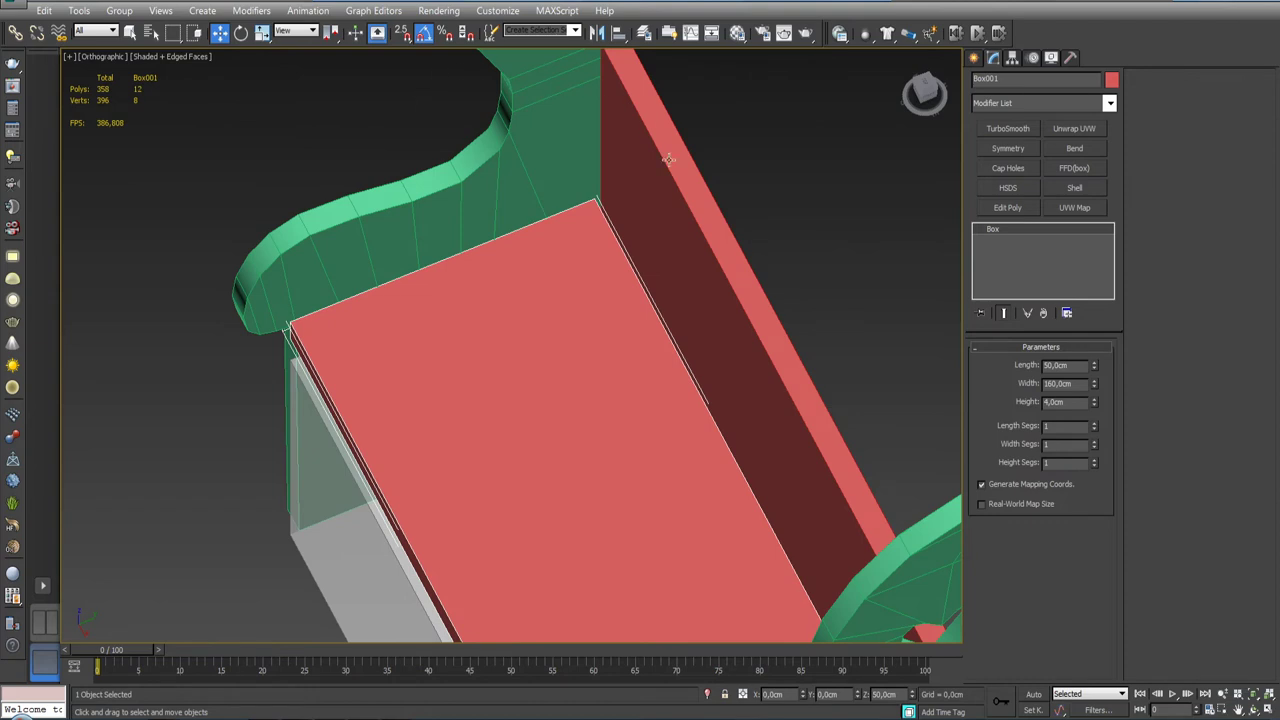
alt+middle_drag(668, 158, 676, 302)
key(alt+a)
click(677, 305)
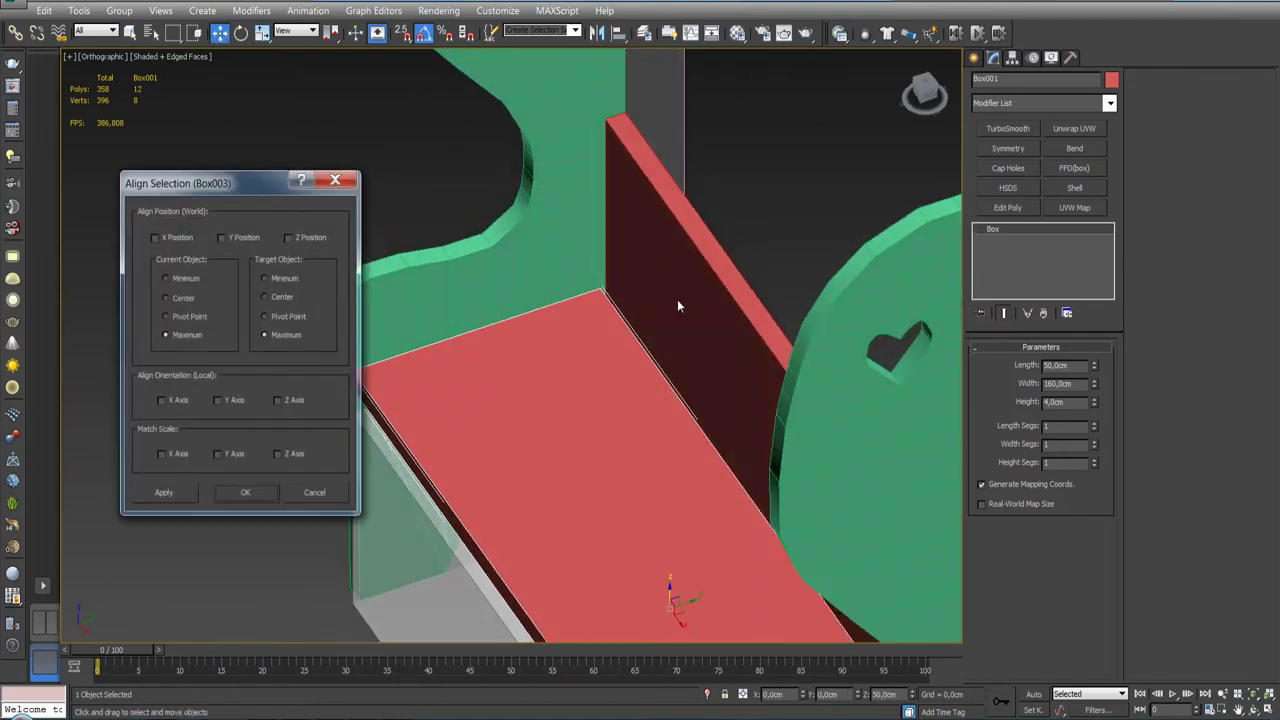
click(234, 237)
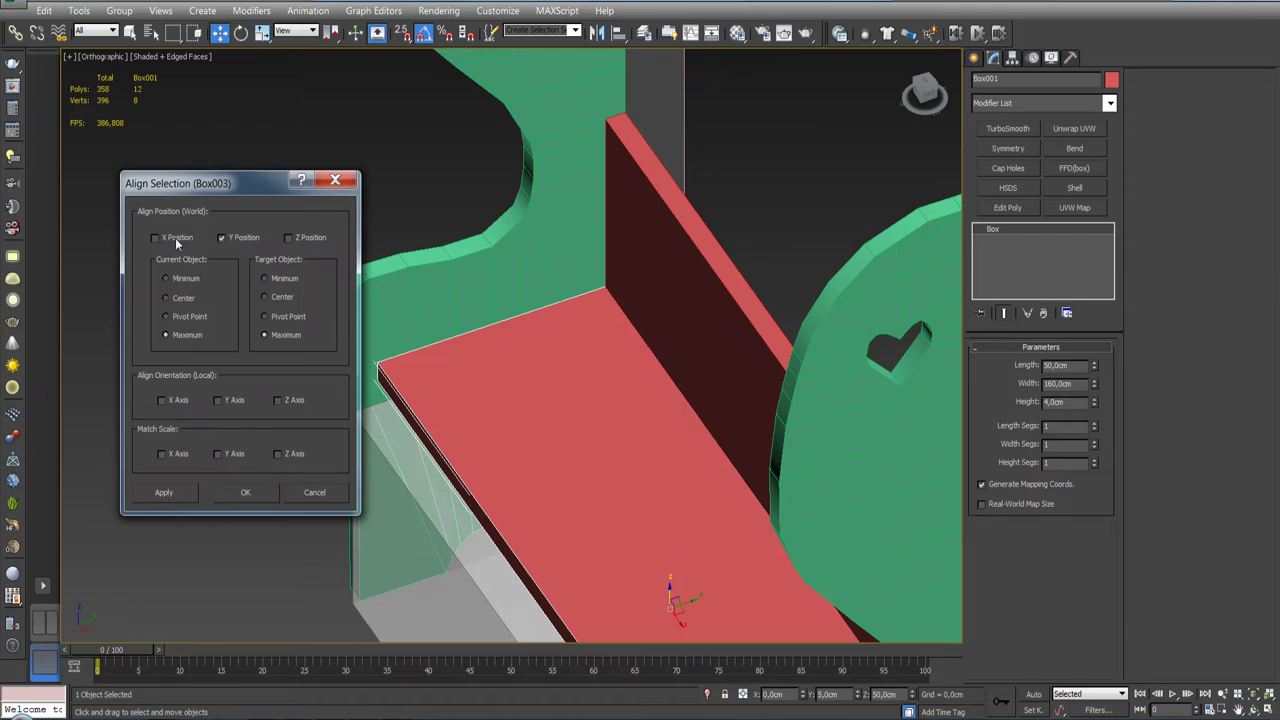
click(245, 492)
Step: Add an Edit Poly modifier to the seat
key(l)
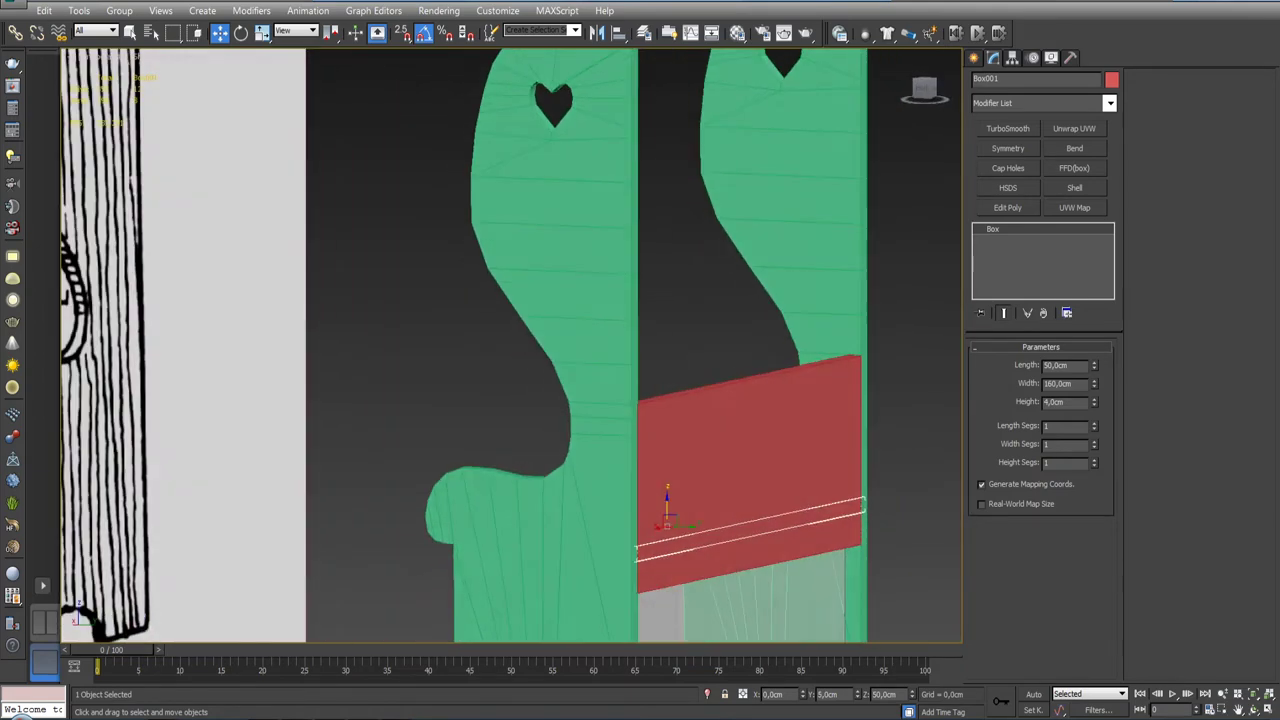
alt+middle_drag(640, 400, 580, 360)
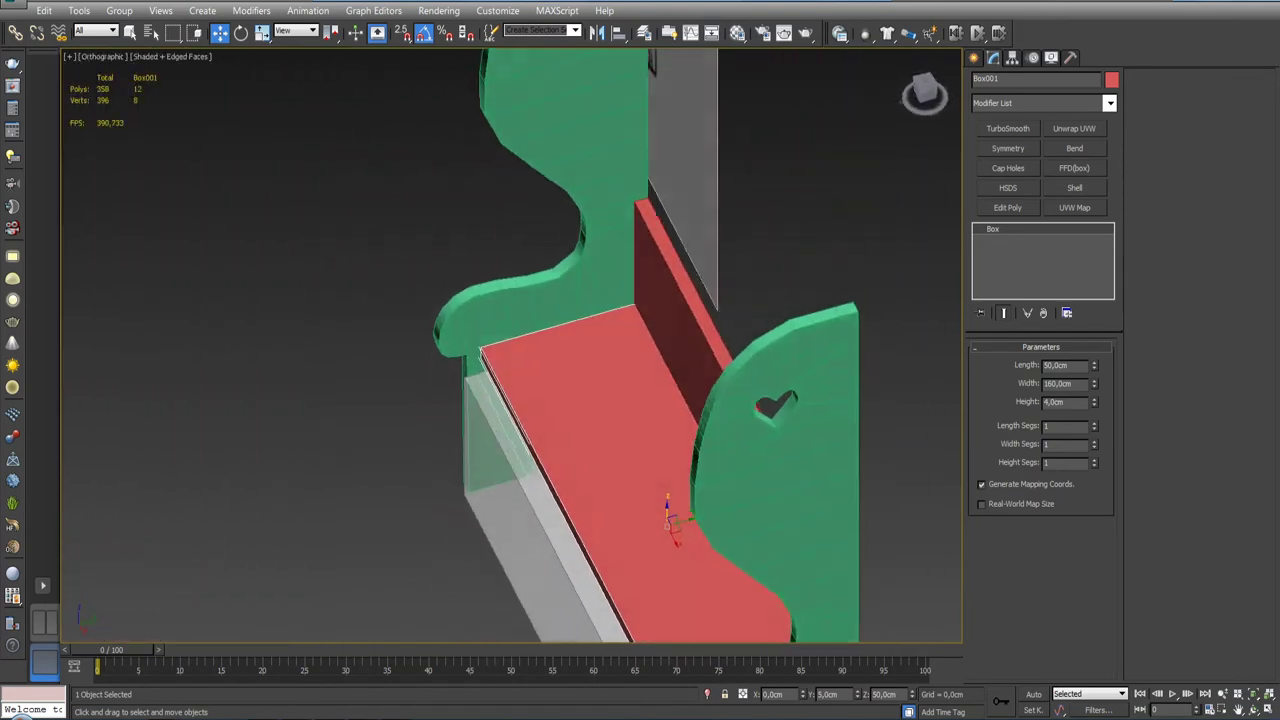
alt+middle_drag(640, 400, 888, 308)
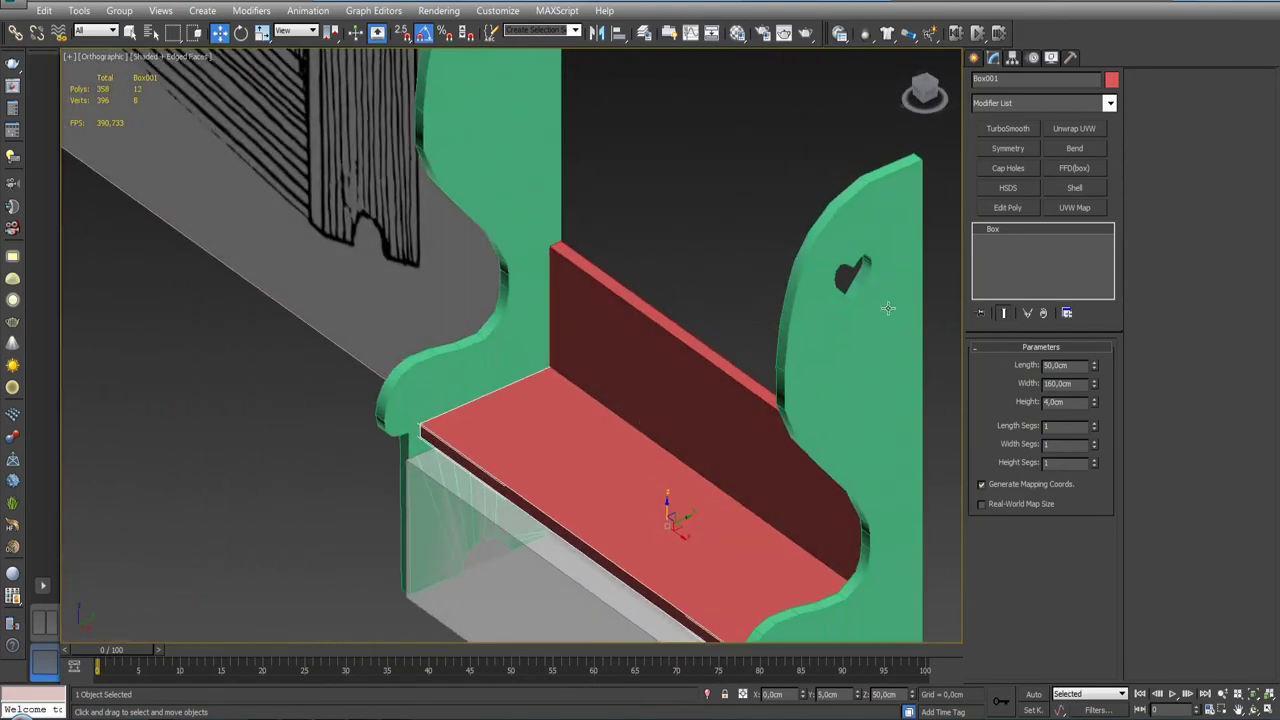
click(1008, 207)
Step: Select the seat's front polygon, inspect it from the front, then leave Polygon mode
click(1040, 476)
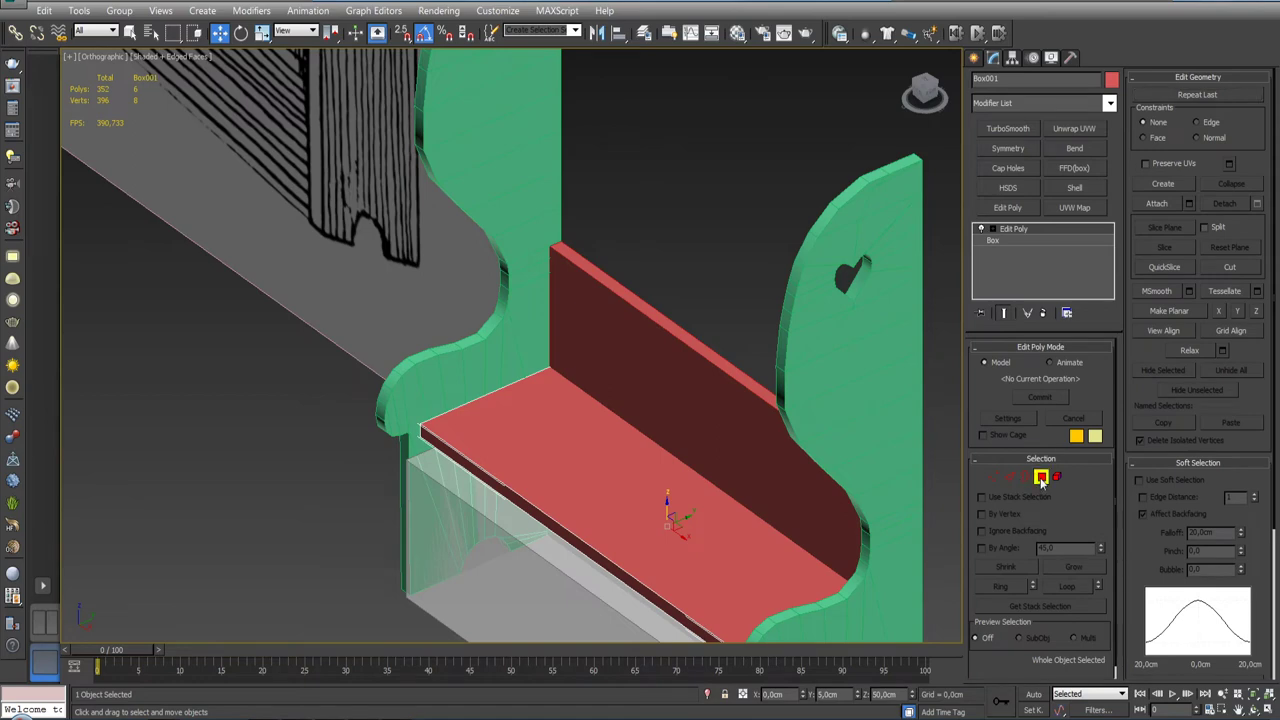
alt+middle_drag(600, 470, 582, 482)
click(582, 482)
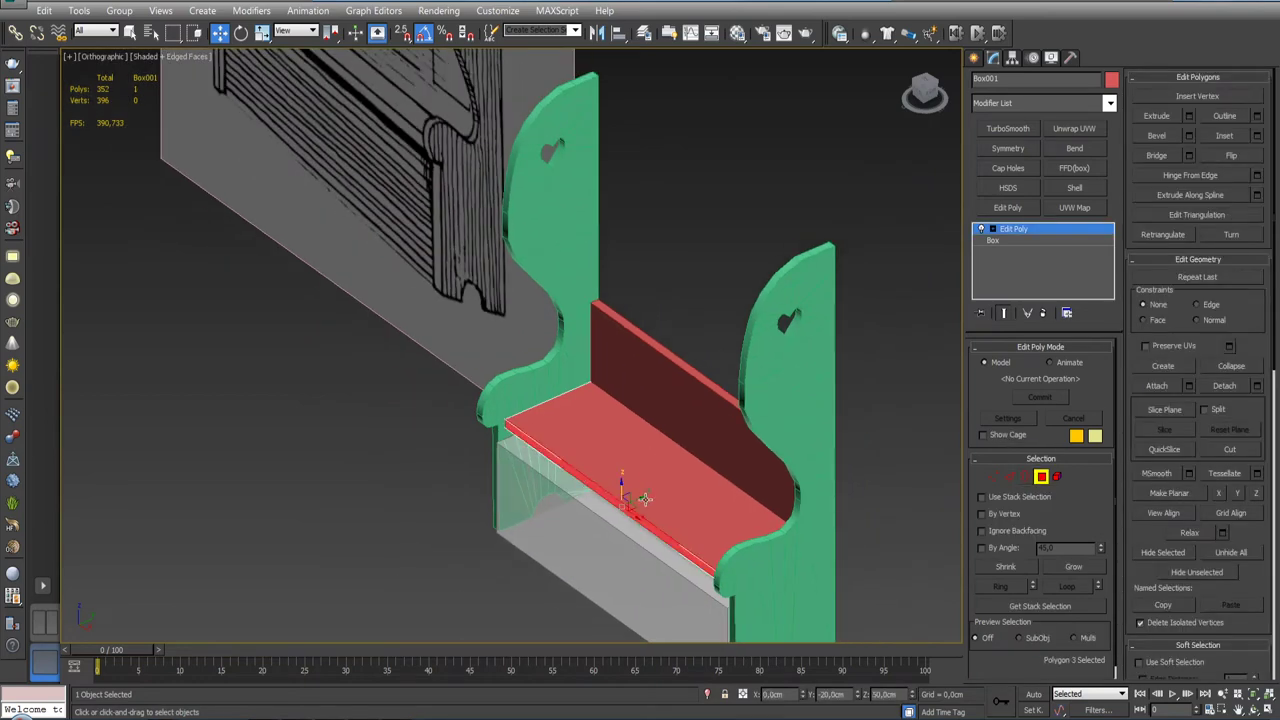
mouse_move(640, 497)
alt+middle_down()
mouse_move(563, 414)
mouse_move(546, 420)
mouse_move(597, 443)
alt+middle_up()
mouse_move(703, 368)
alt+middle_down()
mouse_move(600, 380)
mouse_move(684, 387)
mouse_move(620, 400)
mouse_move(610, 420)
mouse_move(500, 430)
alt+middle_up()
scroll(684, 387, up, 5)
scroll(684, 387, down, 3)
scroll(650, 430, up, 3)
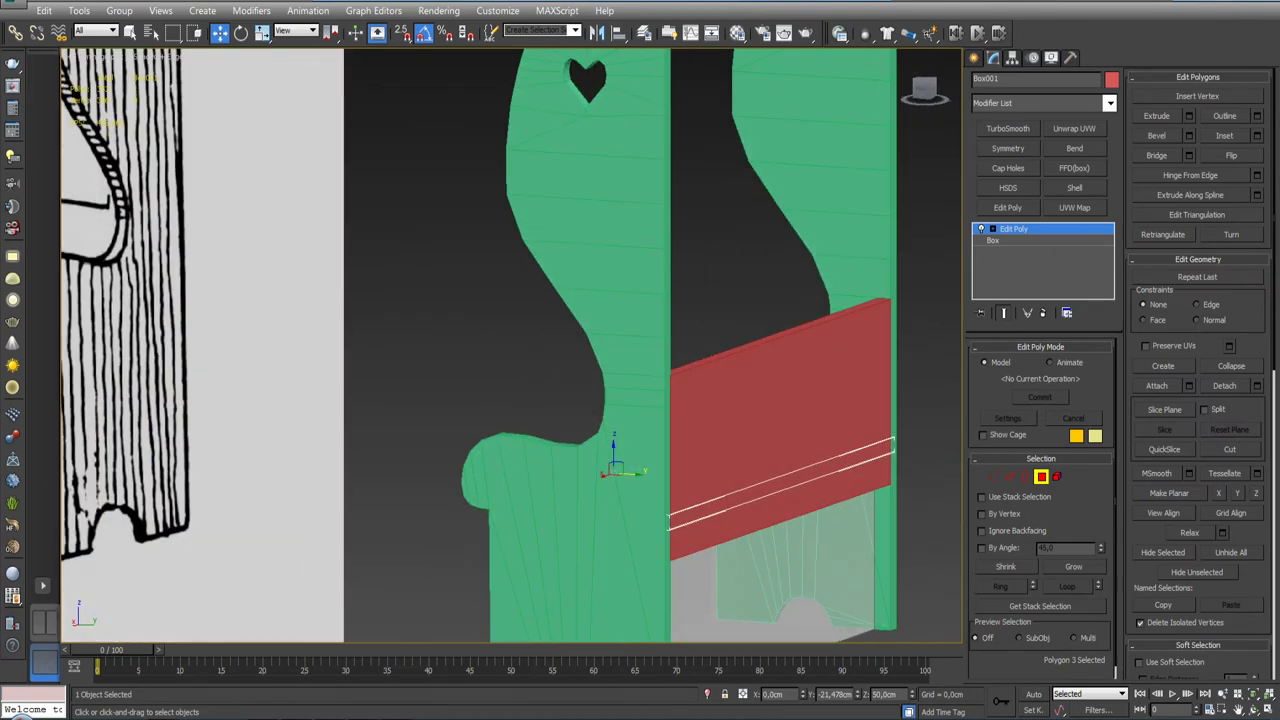
click(1041, 477)
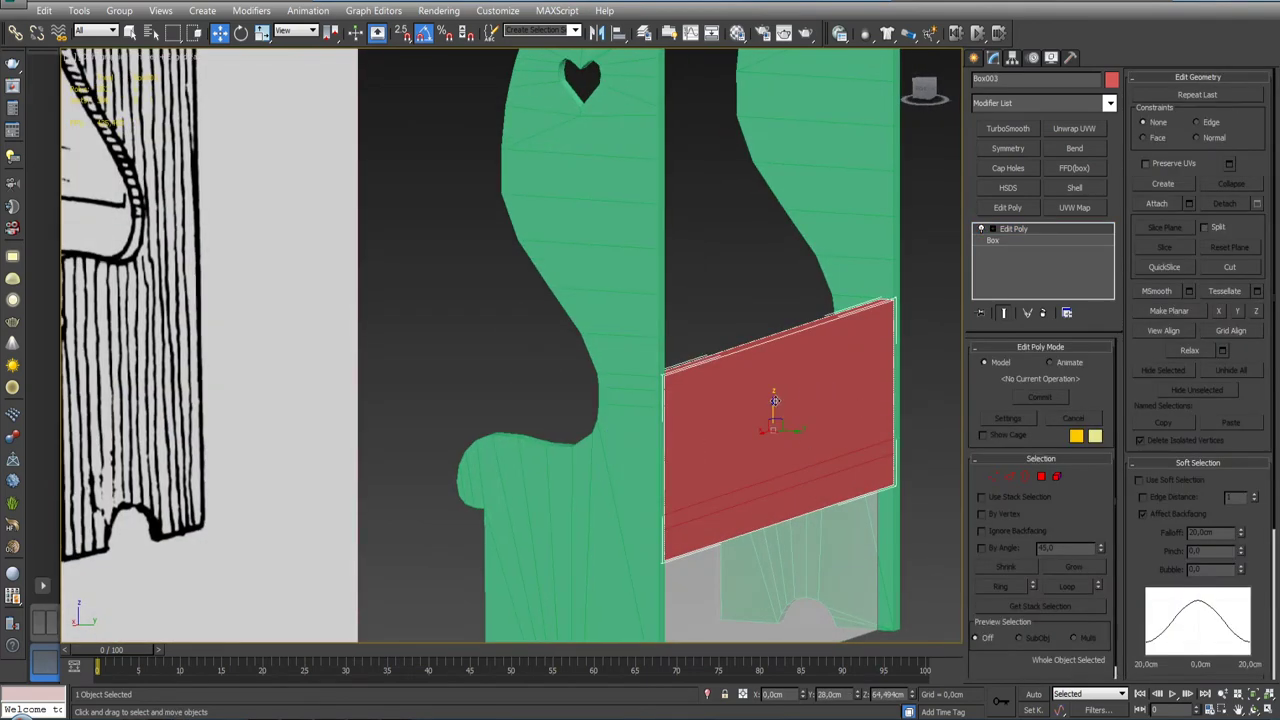
Step: Raise Box003 and align its Z minimum to the seat's Z maximum, resting it at Z 77 cm
drag(775, 401, 772, 358)
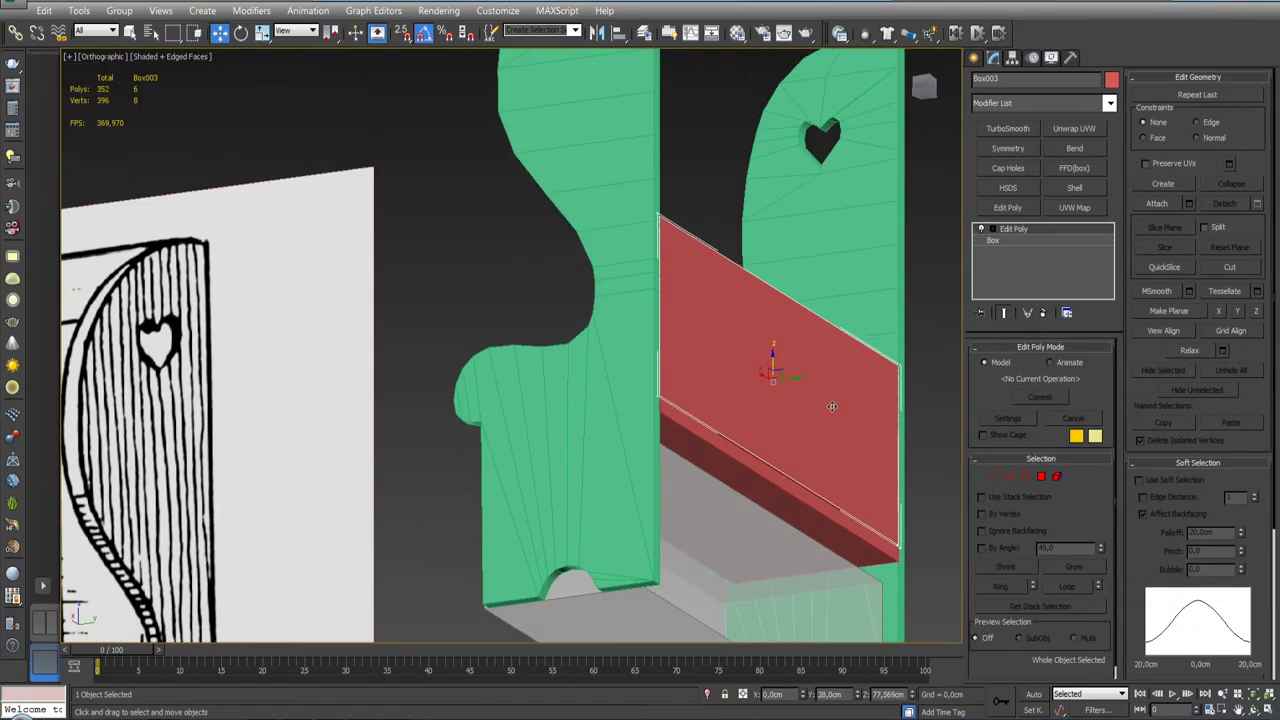
alt+middle_drag(832, 407, 817, 408)
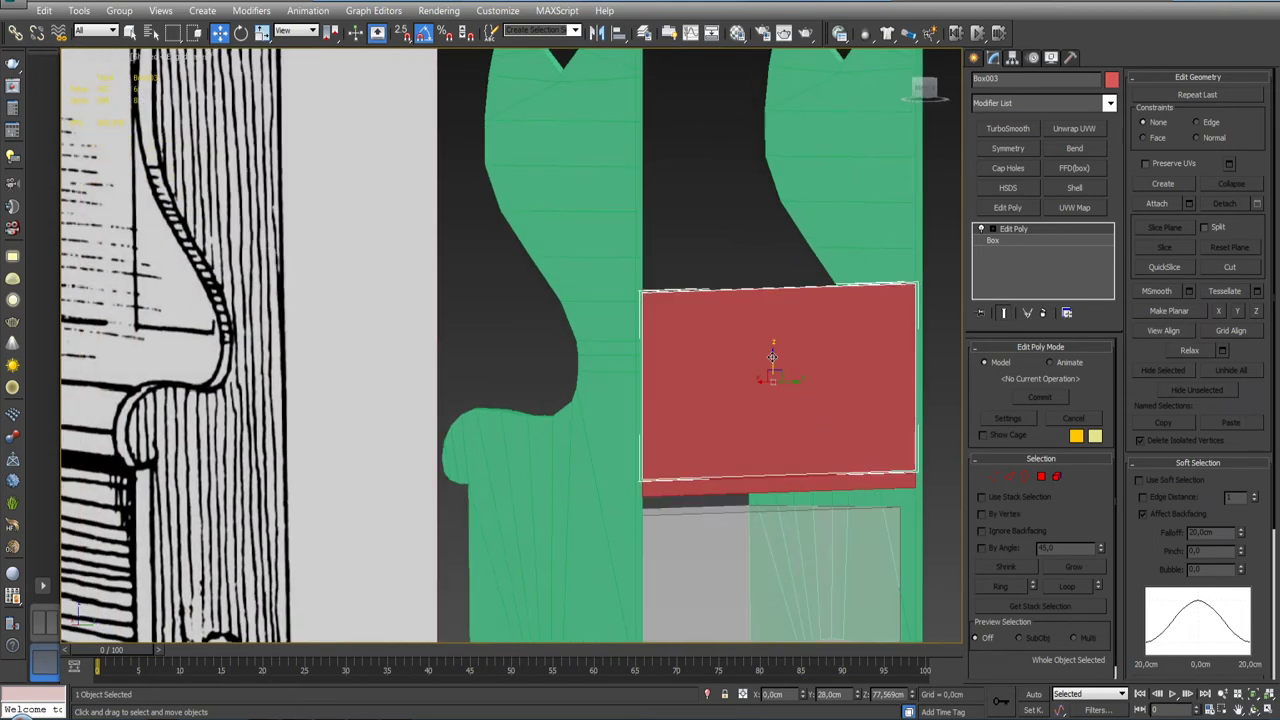
drag(772, 357, 772, 344)
click(618, 33)
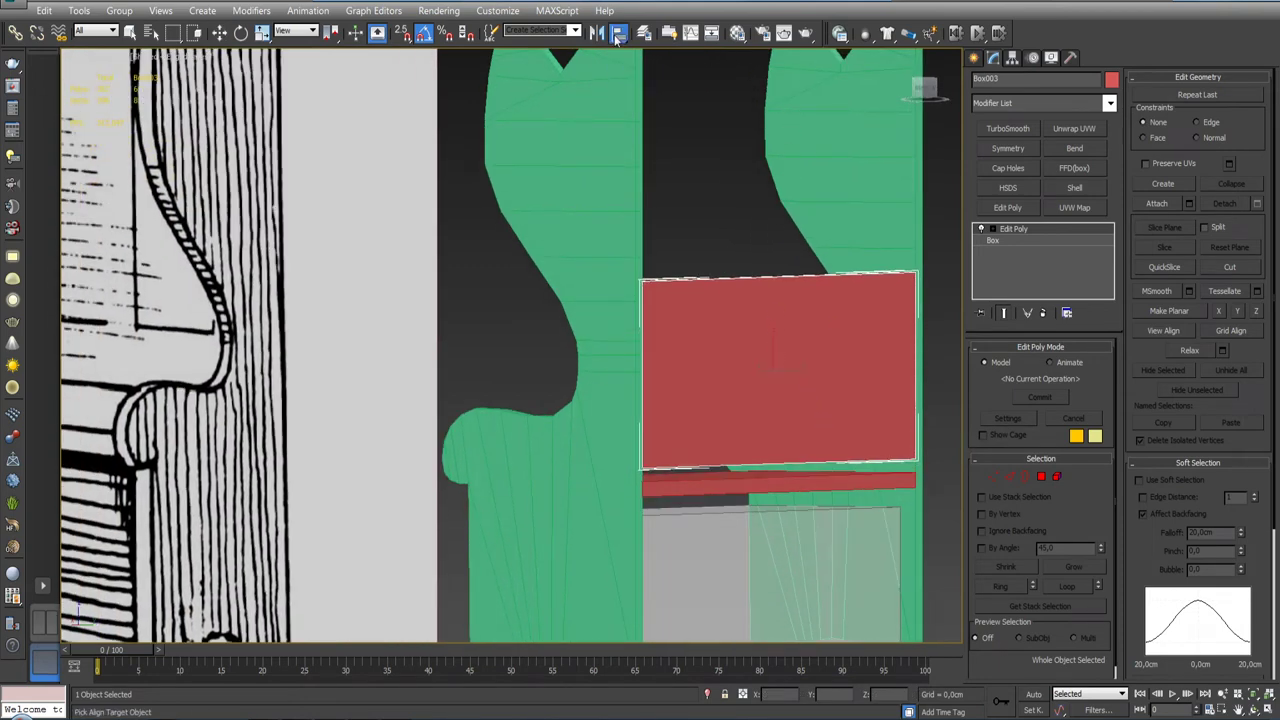
key(p)
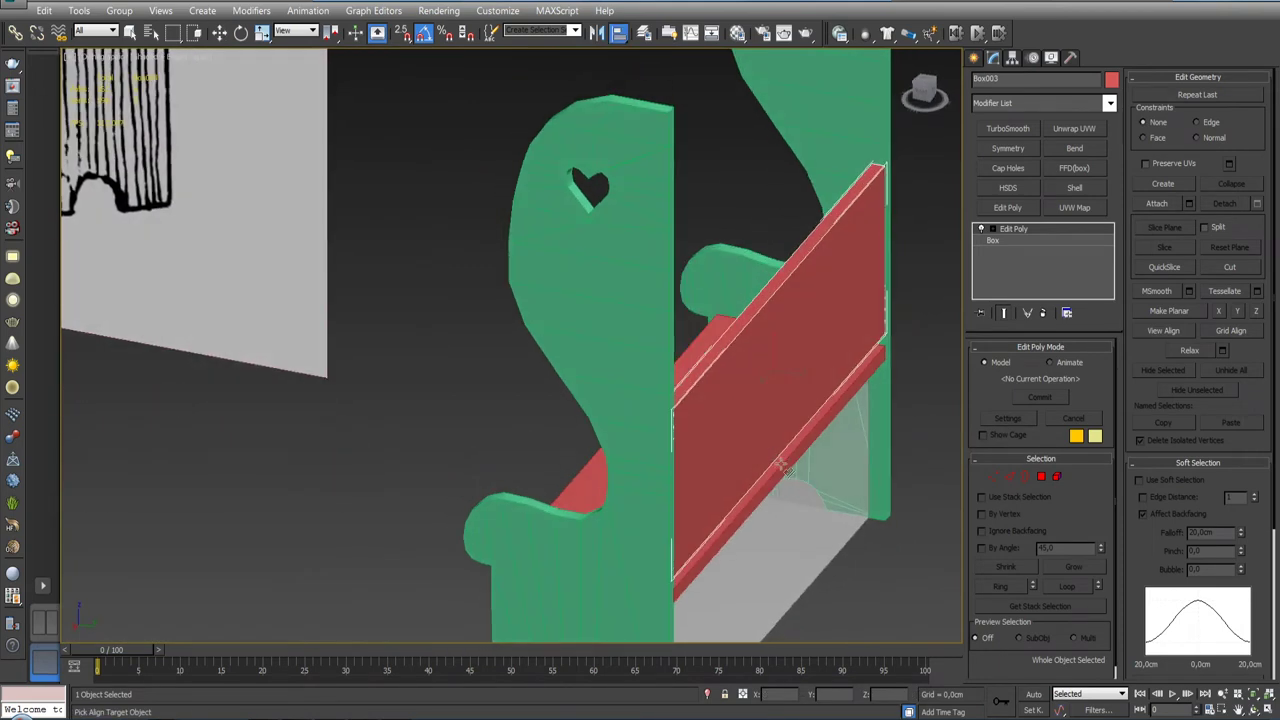
click(782, 466)
click(288, 238)
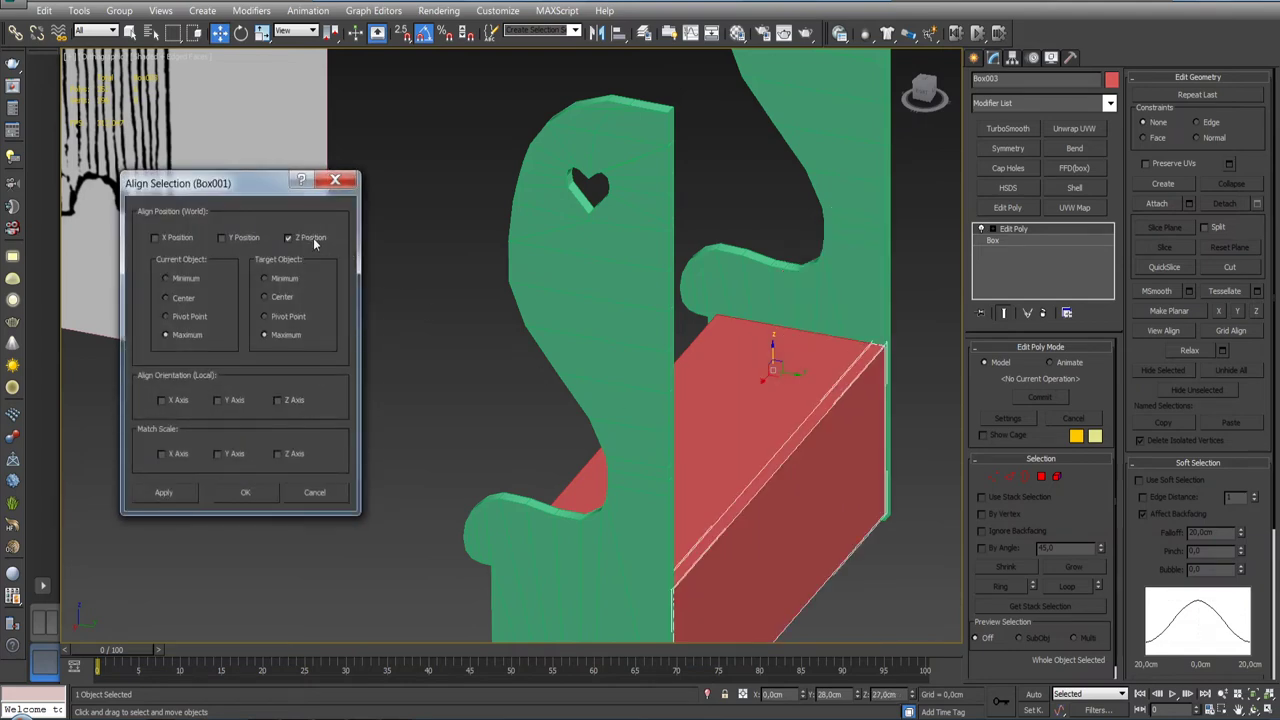
click(166, 278)
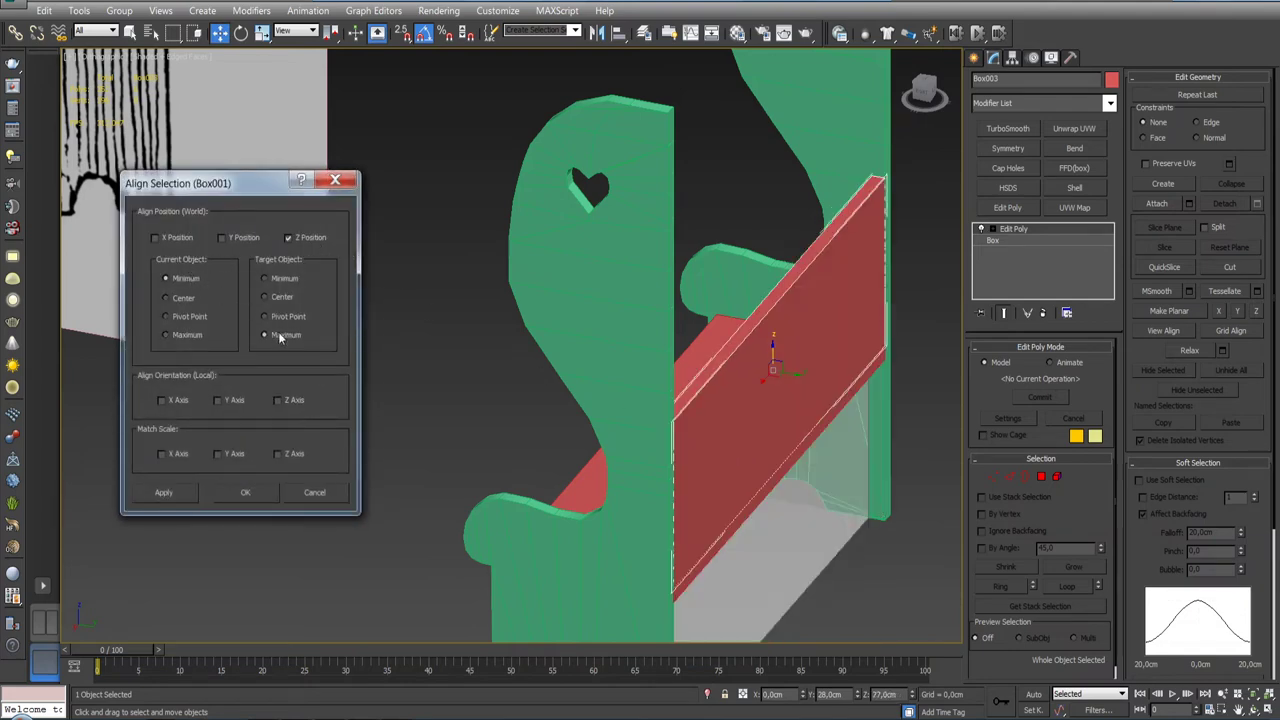
click(163, 492)
click(314, 492)
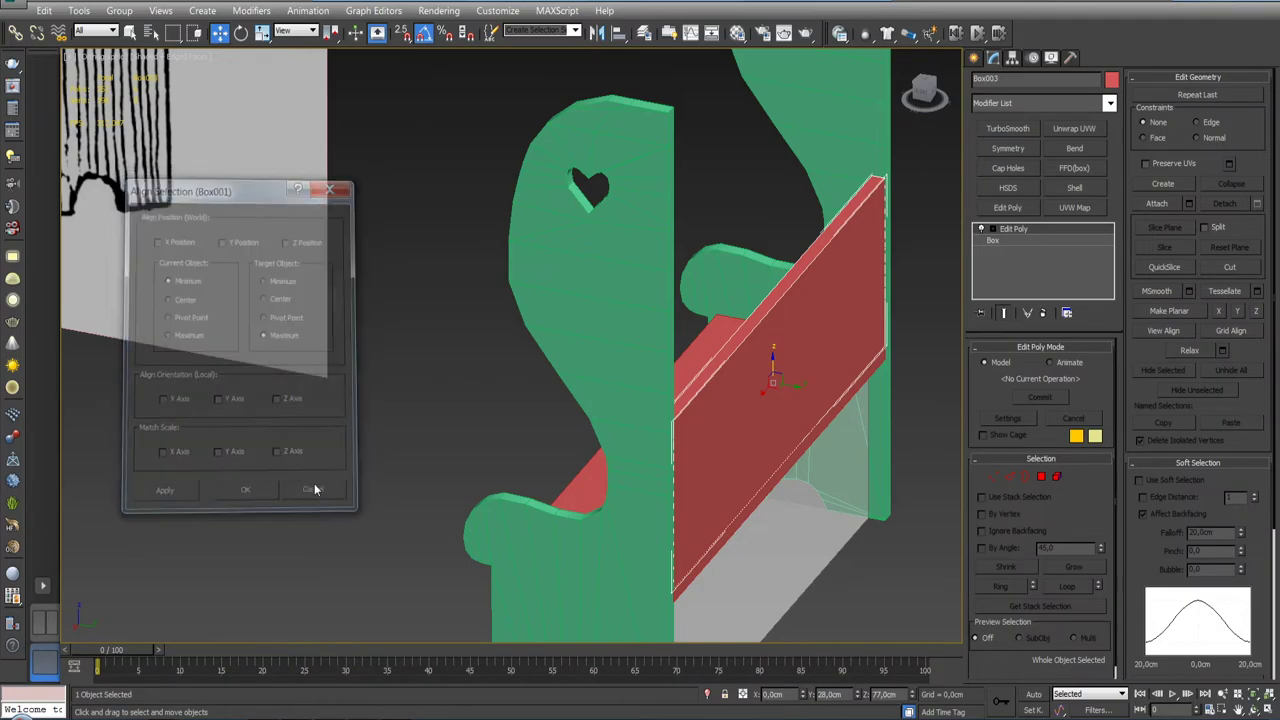
key(f)
mouse_move(766, 457)
alt+middle_down()
mouse_move(784, 434)
mouse_move(823, 480)
mouse_move(748, 427)
mouse_move(702, 456)
mouse_move(720, 440)
mouse_move(660, 430)
alt+middle_up()
Step: Select the backrest's top polygon and stretch it upward in the Left wireframe view
click(1040, 476)
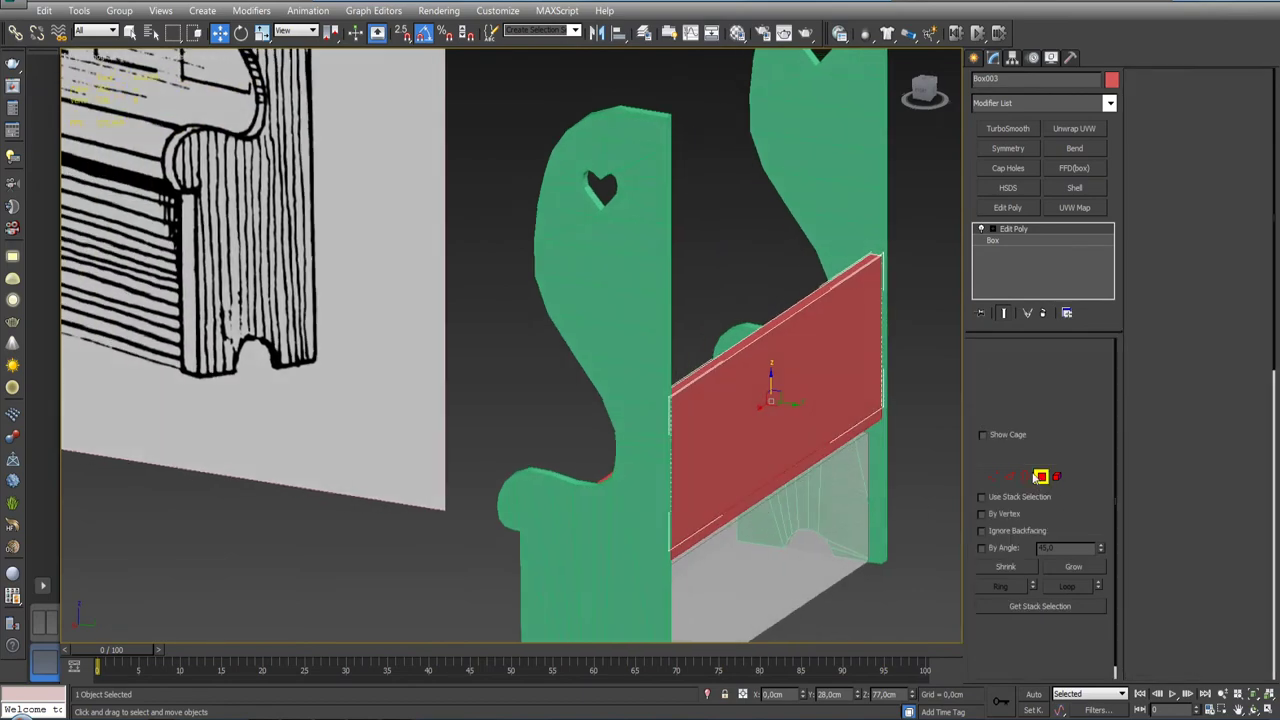
click(790, 312)
scroll(805, 322, down, 3)
mouse_move(805, 322)
alt+middle_down()
mouse_move(760, 330)
mouse_move(782, 468)
alt+middle_up()
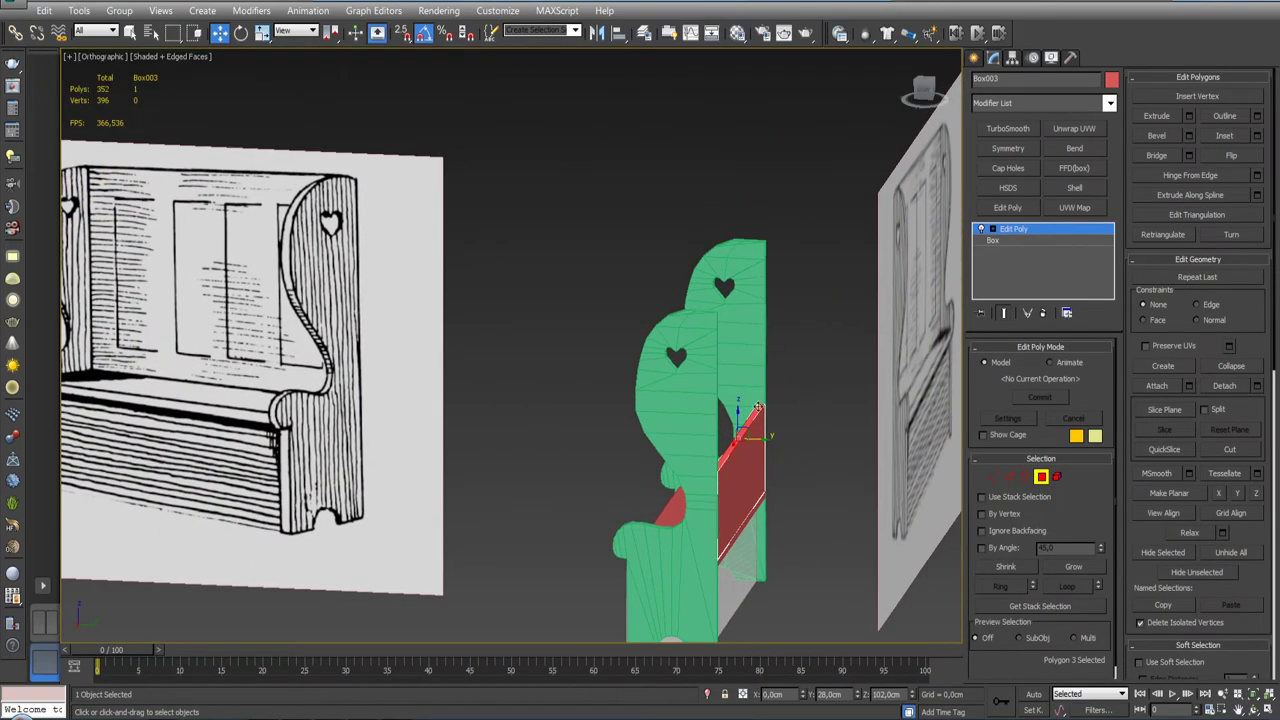
drag(757, 408, 738, 263)
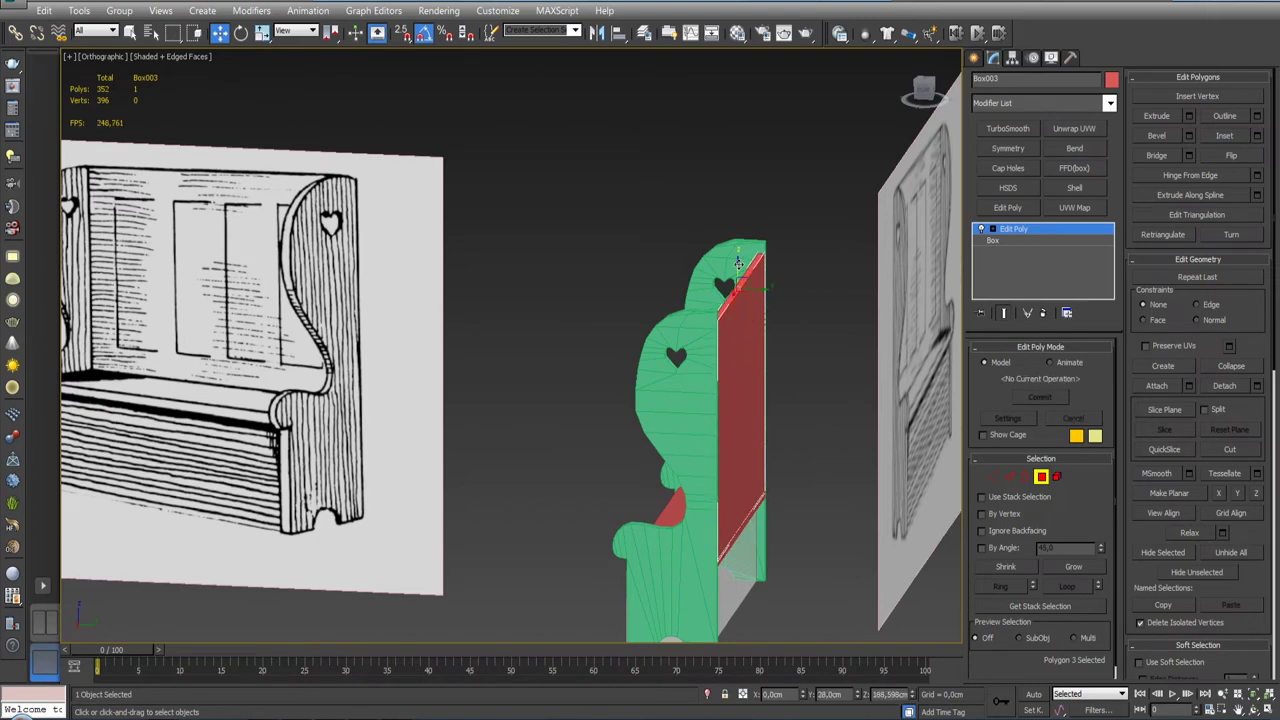
key(l)
scroll(737, 266, up, 5)
scroll(711, 349, down, 3)
mouse_move(737, 417)
middle_down()
mouse_move(708, 429)
mouse_move(690, 418)
mouse_move(730, 457)
middle_up()
key(F3)
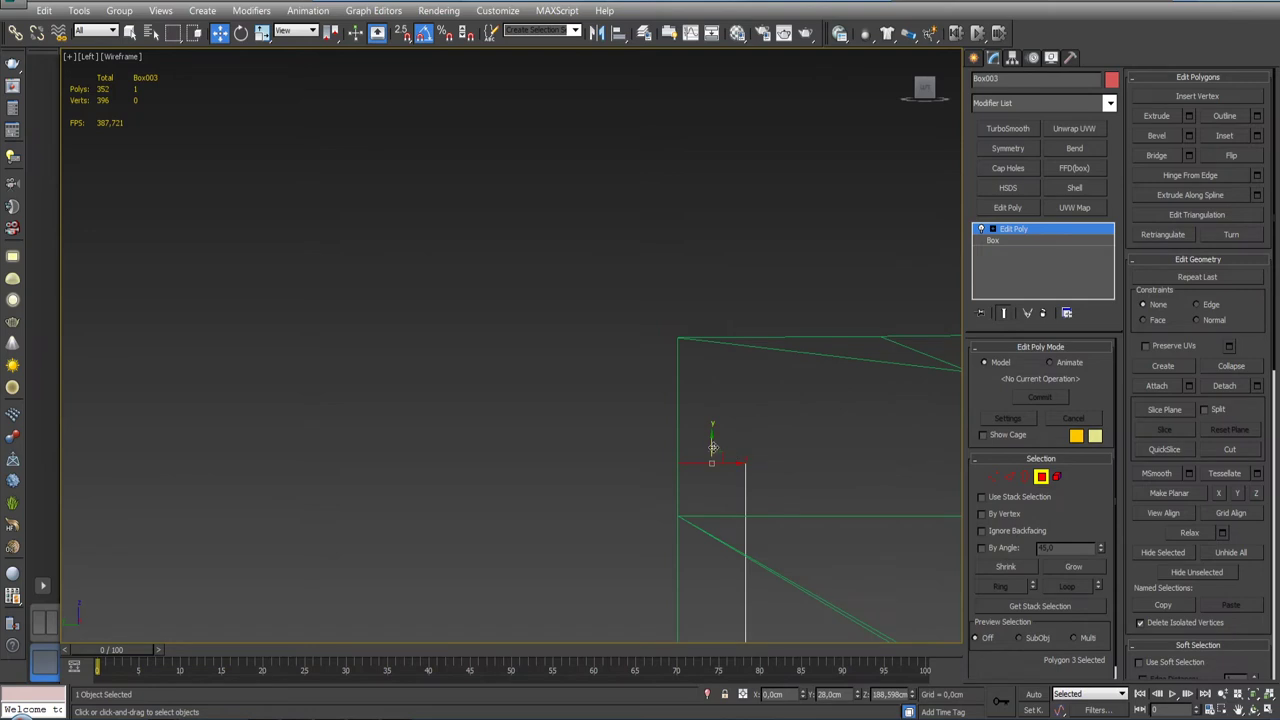
drag(712, 447, 718, 339)
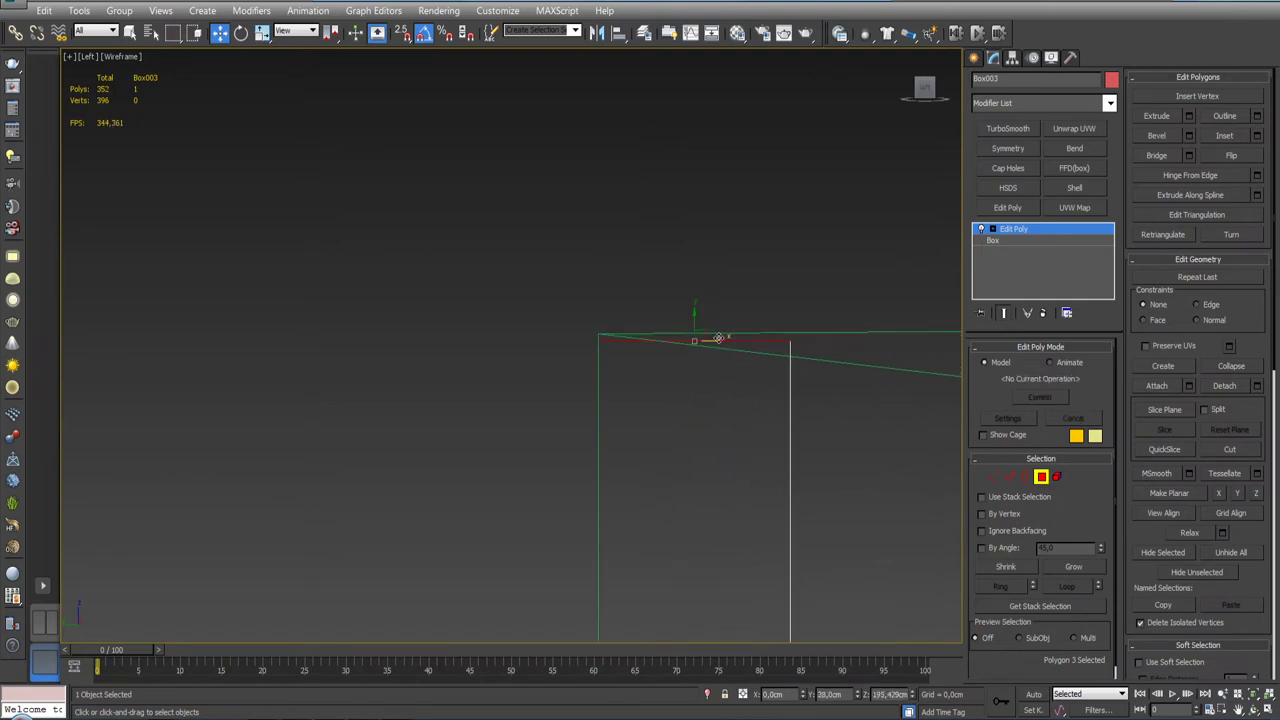
scroll(685, 328, up, 3)
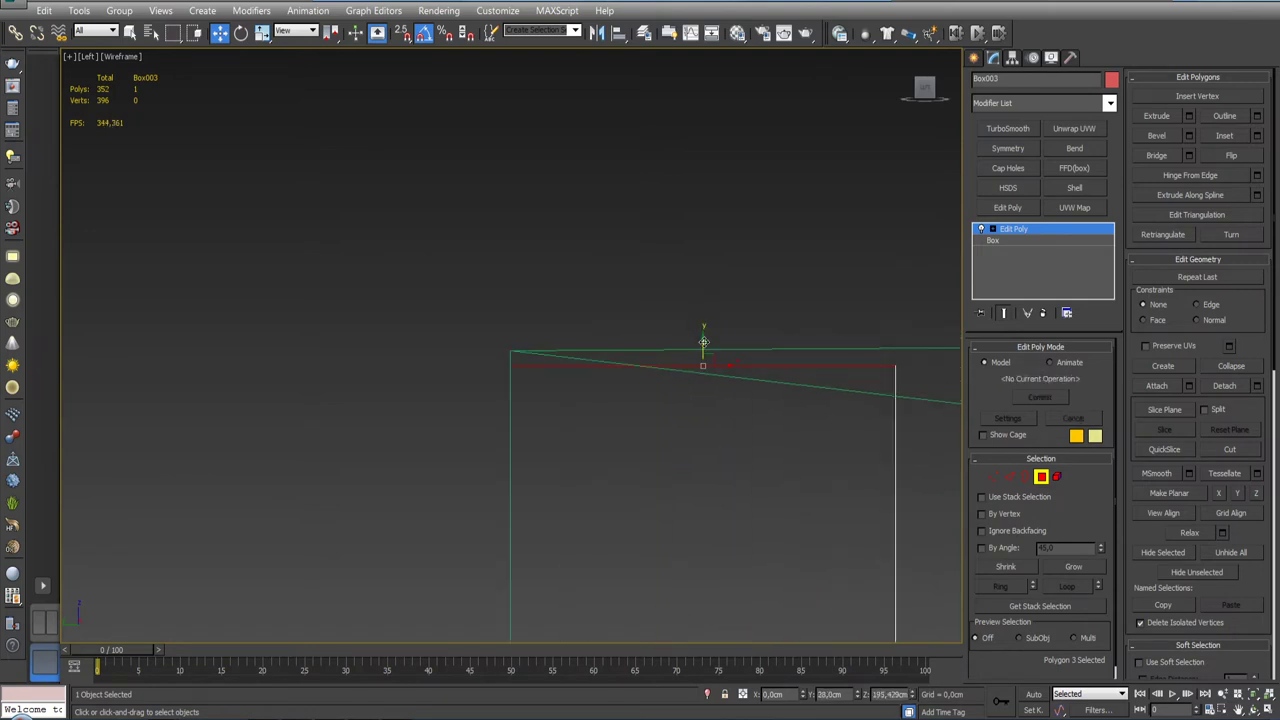
Step: With vertex snap on, snap the backrest's top face to the side panel's top vertex
key(s)
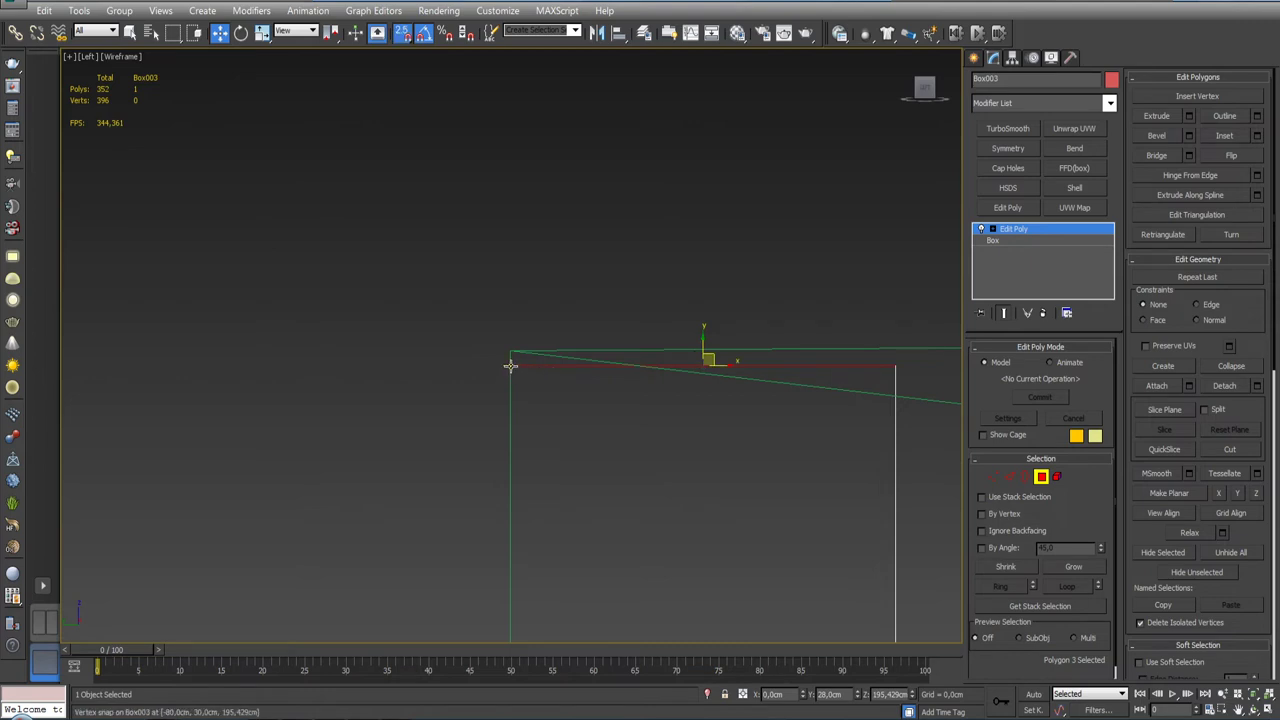
drag(509, 366, 513, 357)
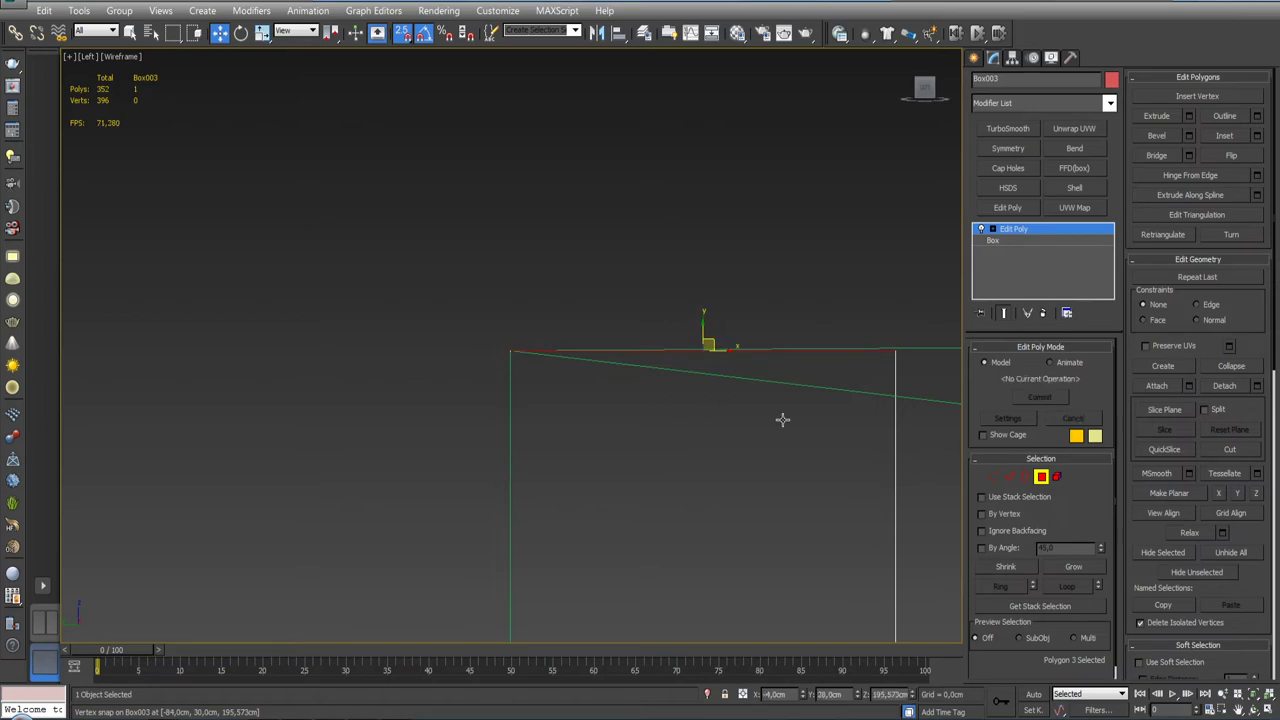
mouse_move(782, 419)
alt+middle_down()
mouse_move(816, 472)
mouse_move(806, 491)
mouse_move(724, 443)
mouse_move(714, 471)
mouse_move(745, 488)
mouse_move(745, 373)
alt+middle_up()
click(1041, 476)
key(F3)
scroll(745, 488, up, 5)
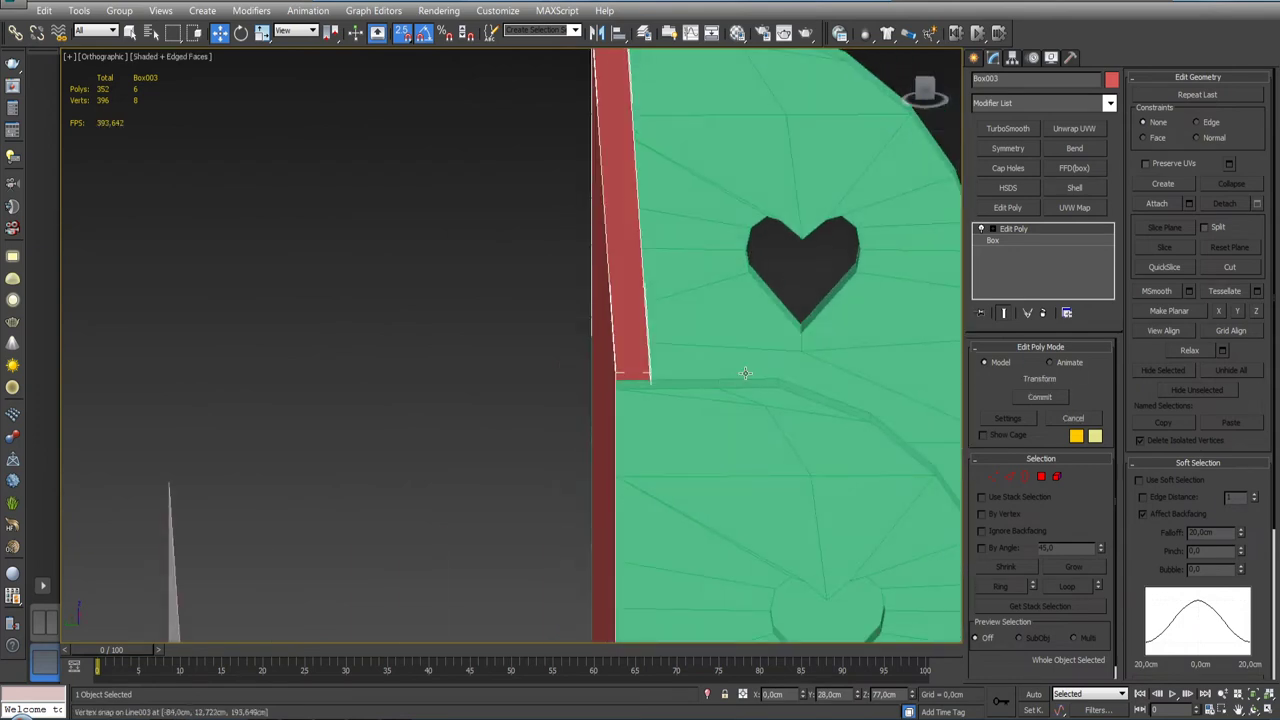
key(s)
key(l)
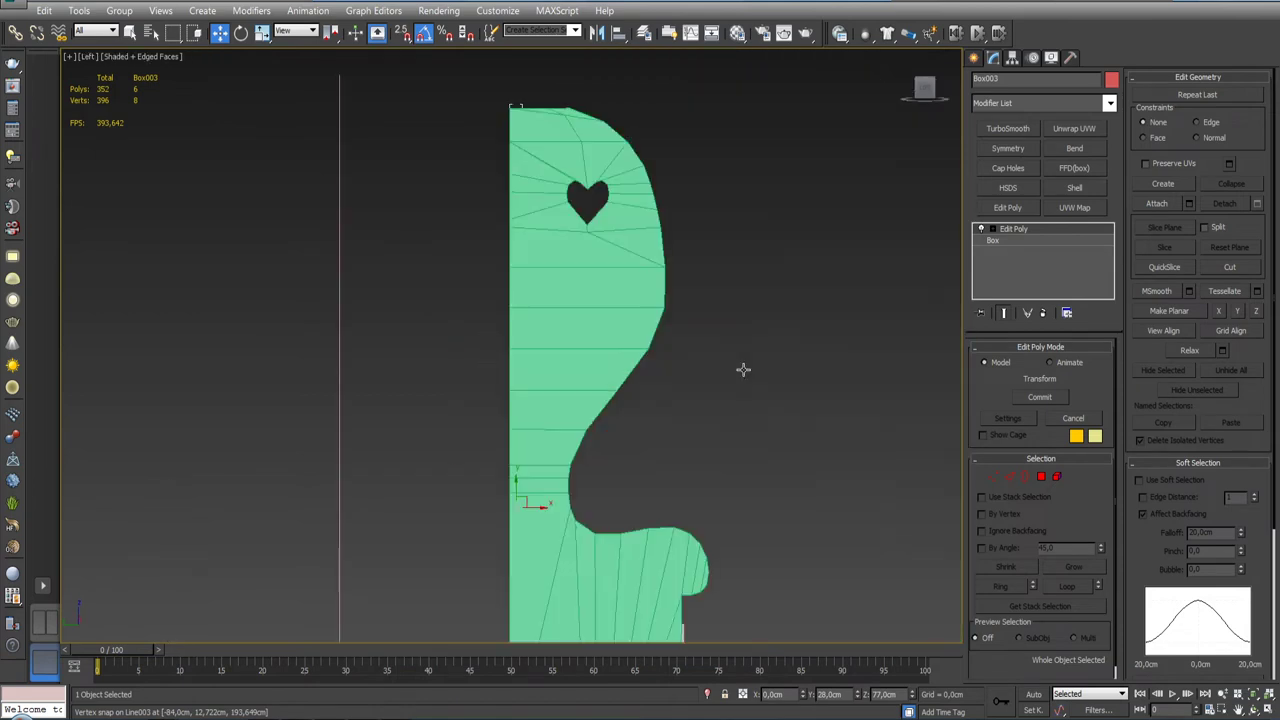
key(F3)
scroll(671, 486, down, 2)
scroll(632, 324, down, 1)
scroll(632, 324, up, 3)
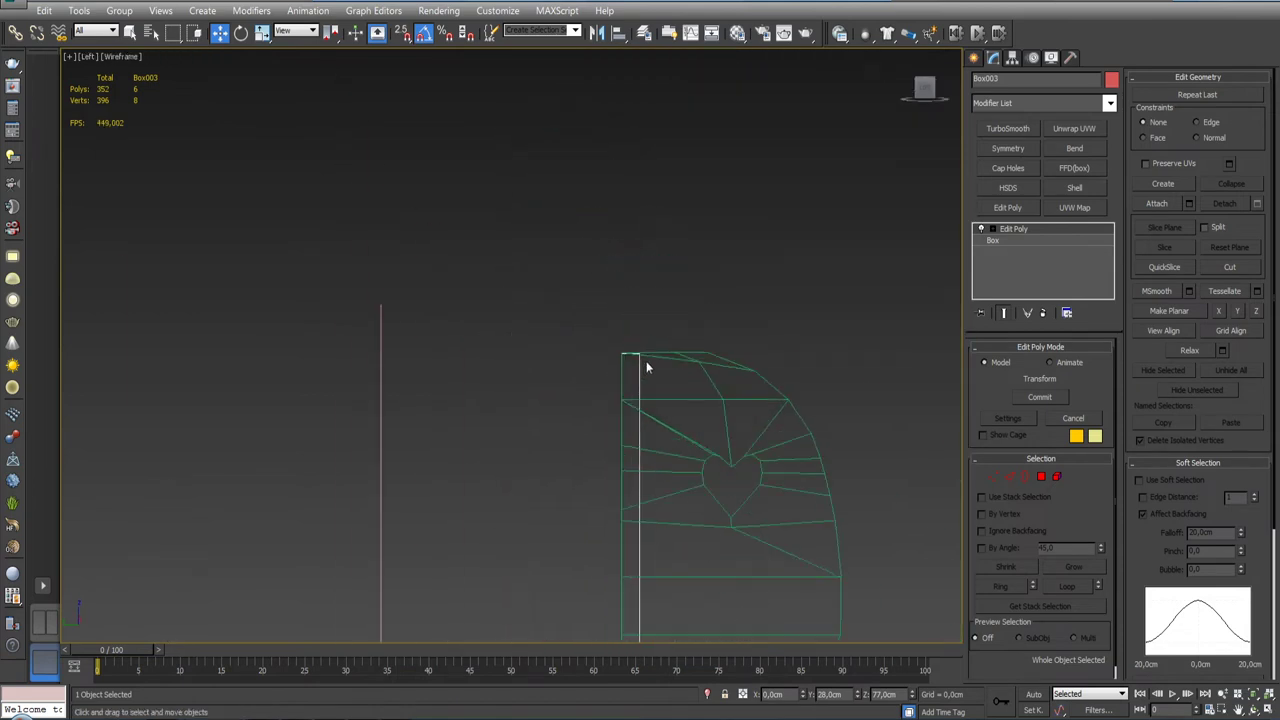
scroll(646, 361, up, 3)
scroll(626, 346, up, 1)
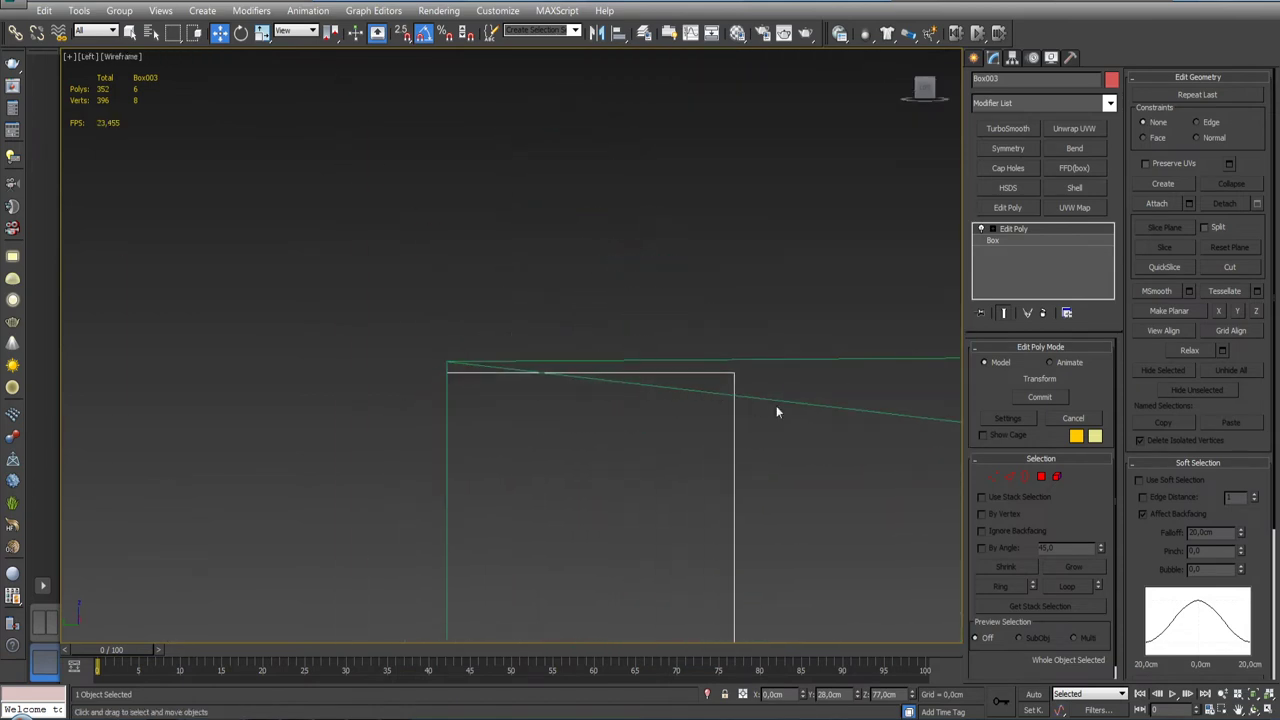
Step: Reselect the backrest's top face and move it level with the top edge
click(1041, 476)
click(590, 368)
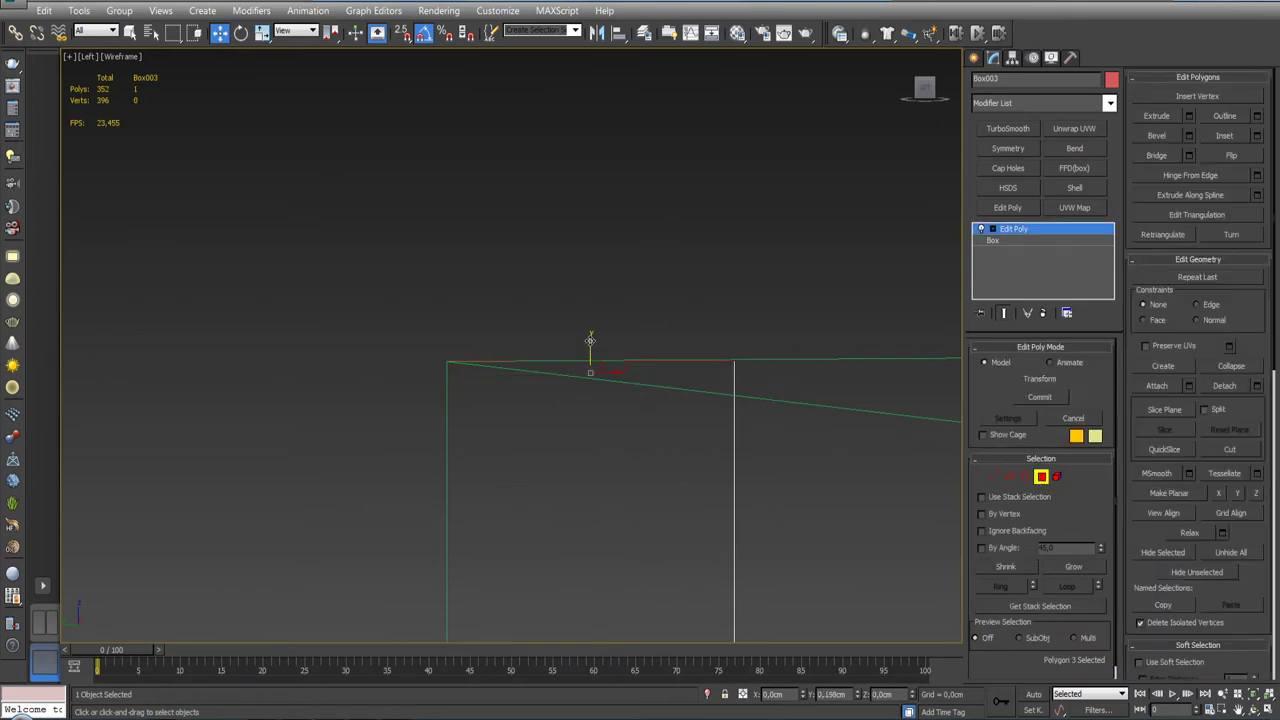
drag(590, 341, 691, 366)
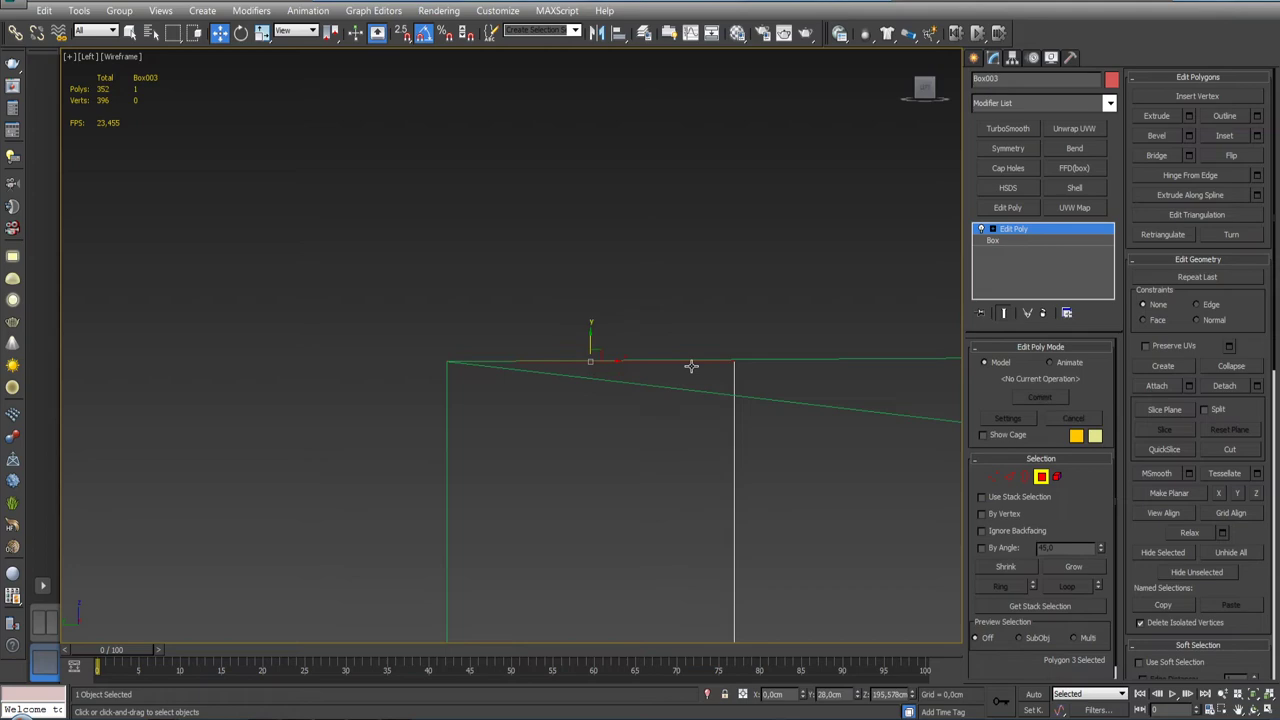
click(1054, 480)
scroll(934, 414, down, 3)
alt+middle_drag(934, 414, 677, 514)
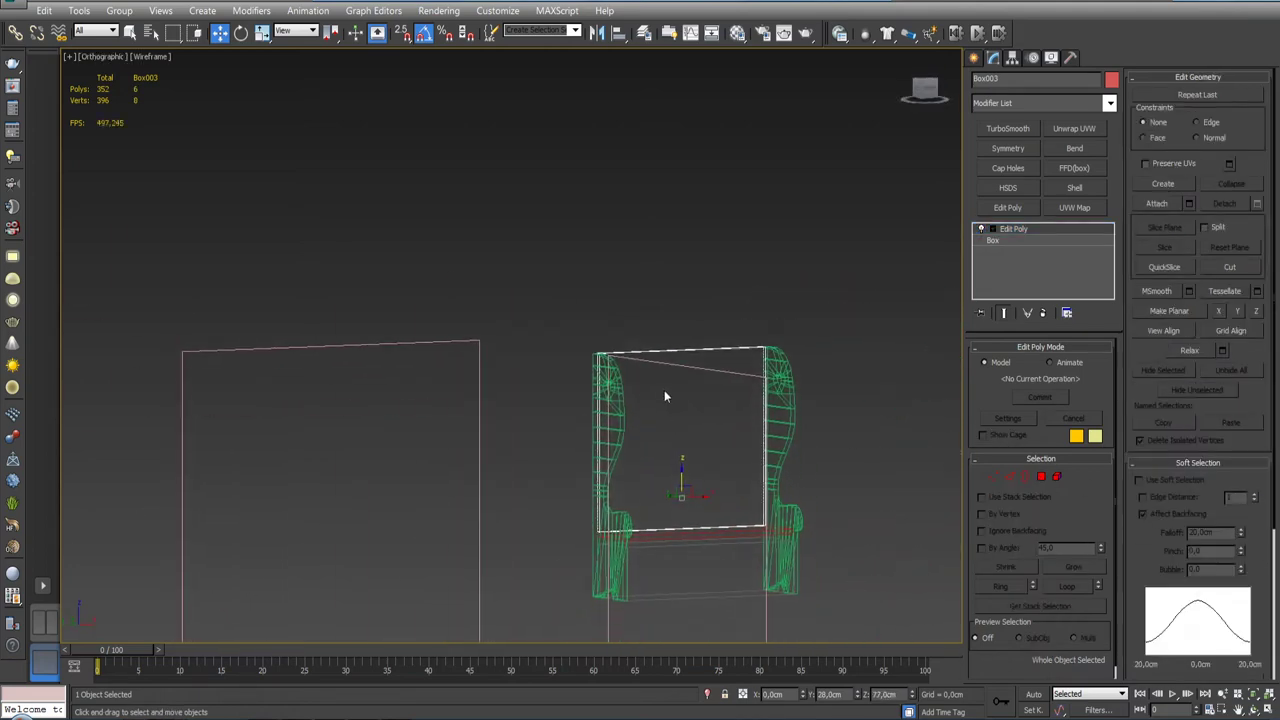
Step: Switch to Shaded + Edged Faces and move the front reference plane Plane002 left along X
key(F3)
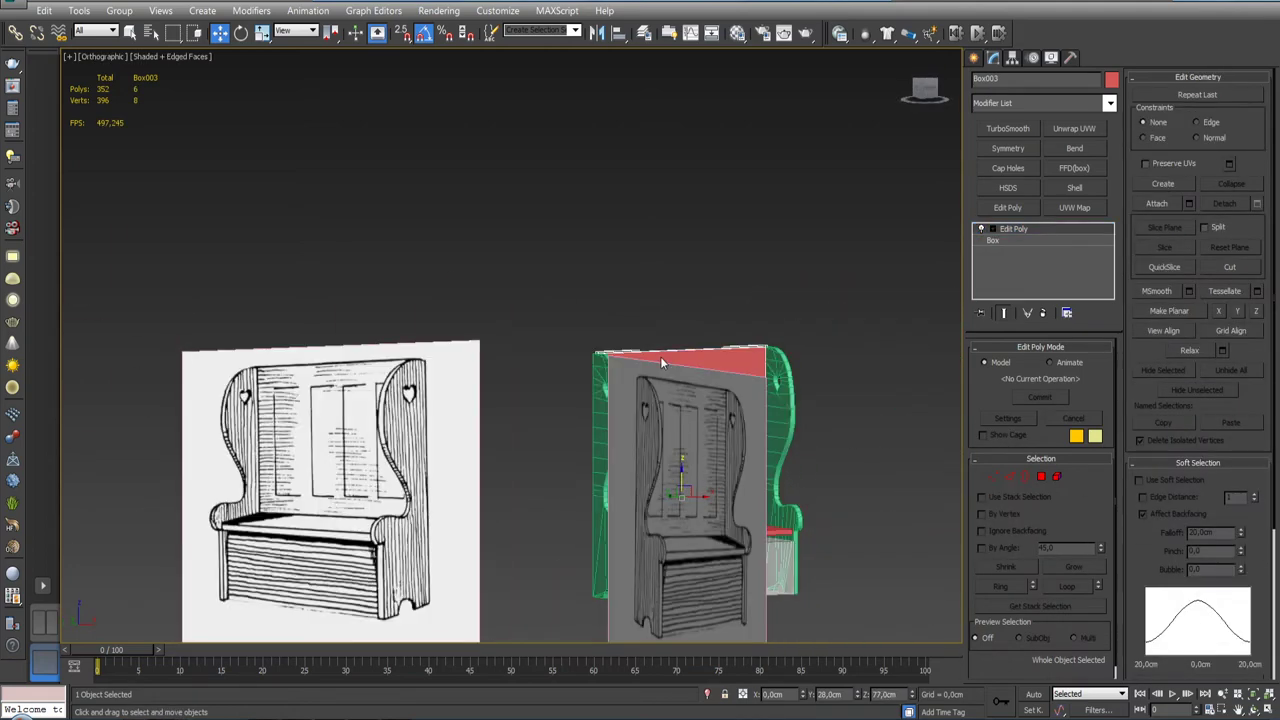
alt+middle_drag(660, 363, 684, 404)
scroll(684, 404, down, 2)
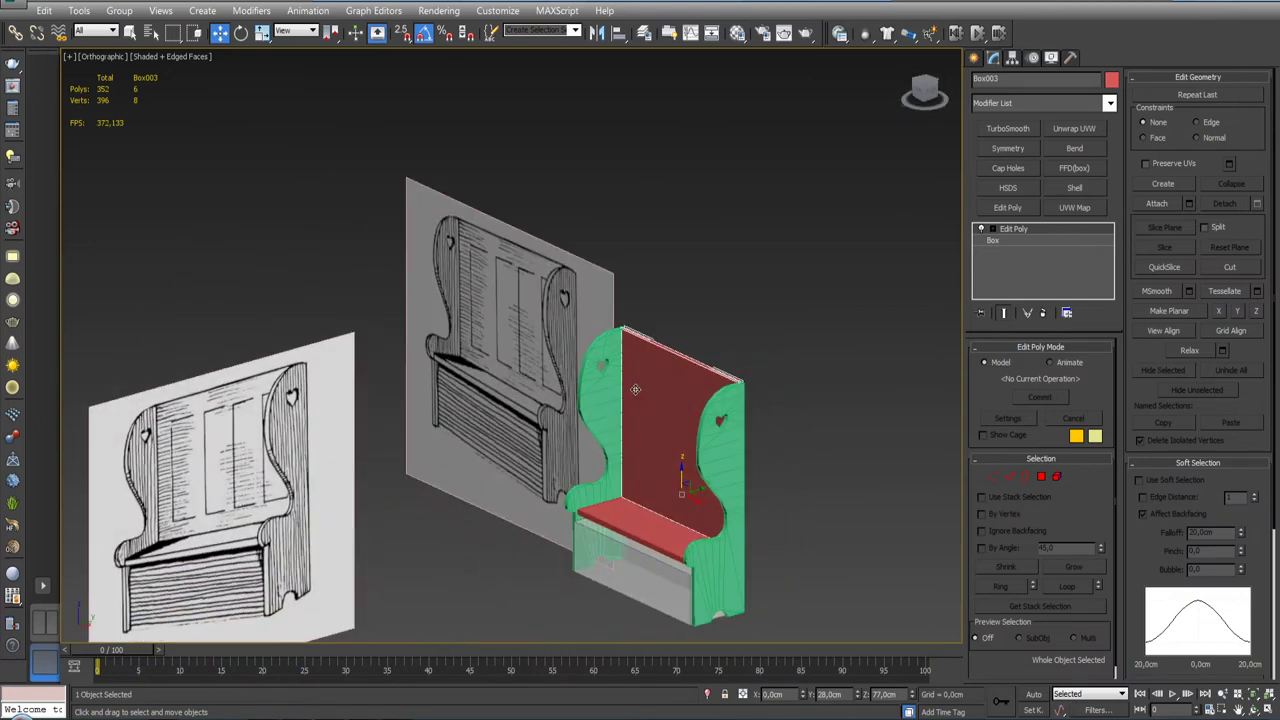
scroll(640, 420, down, 3)
click(480, 463)
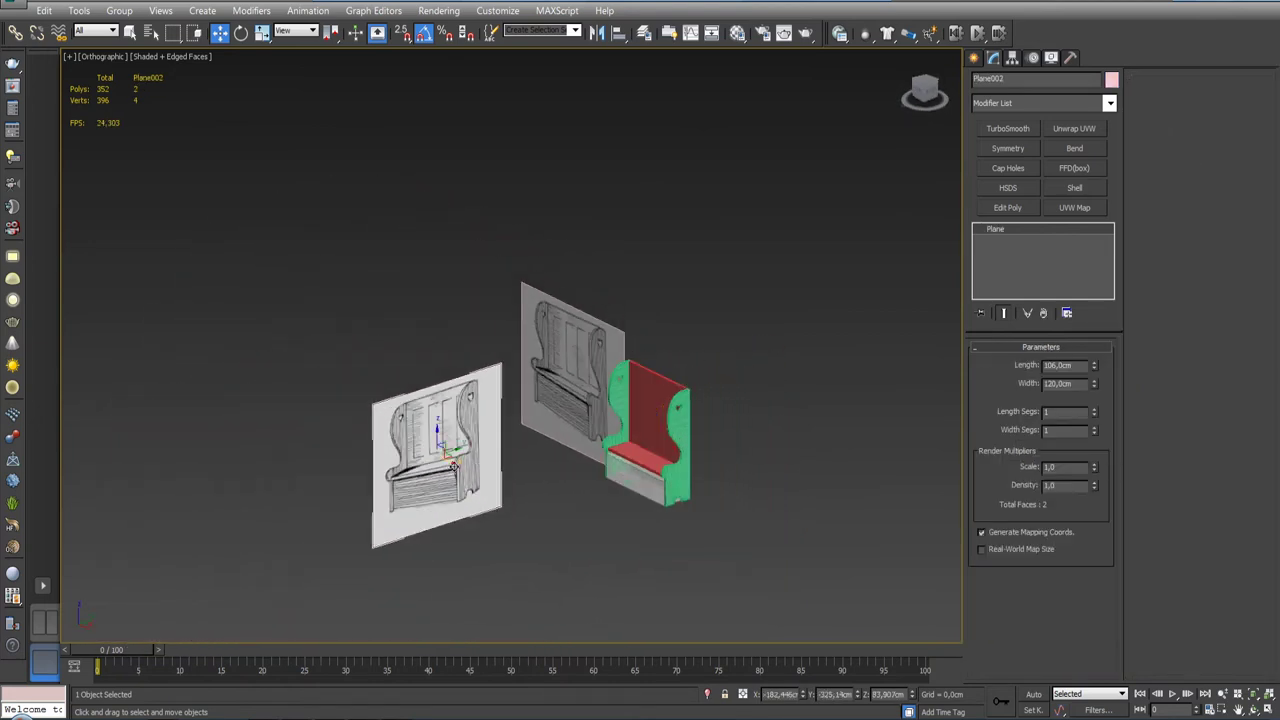
drag(453, 466, 336, 311)
click(924, 90)
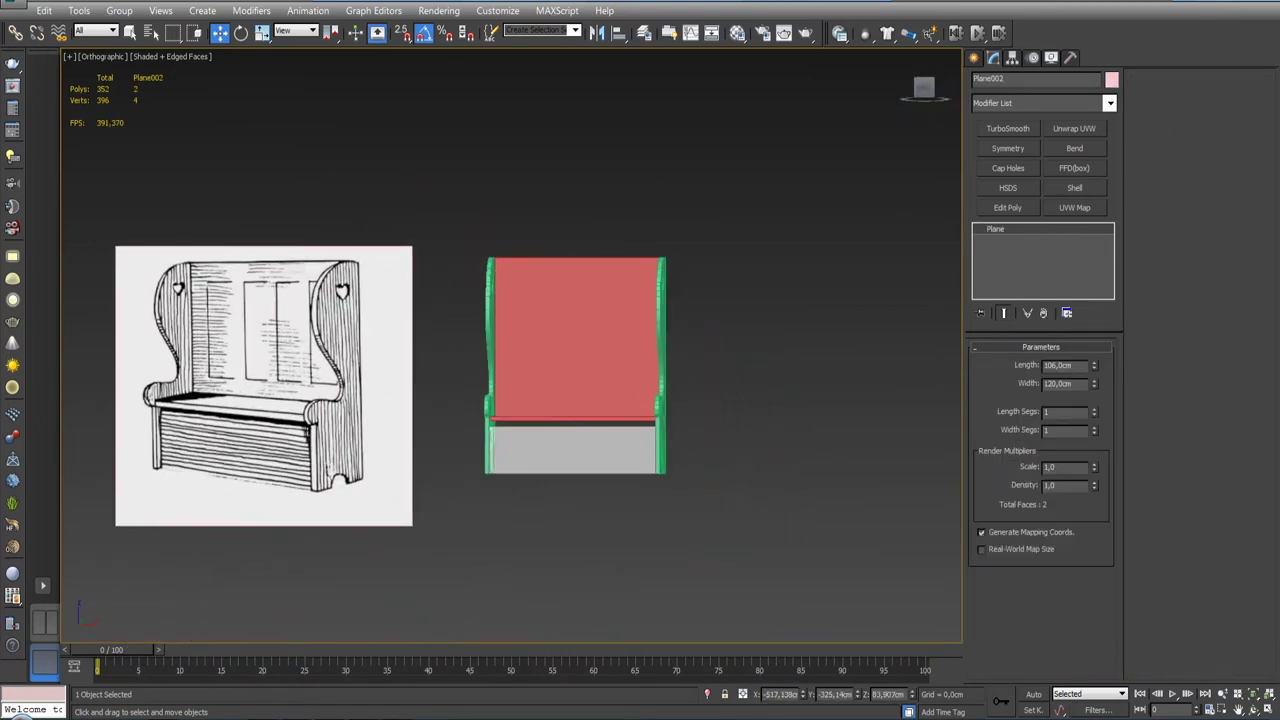
Step: Orbit around the bench from several angles to check the model against the reference
alt+middle_drag(560, 390, 651, 405)
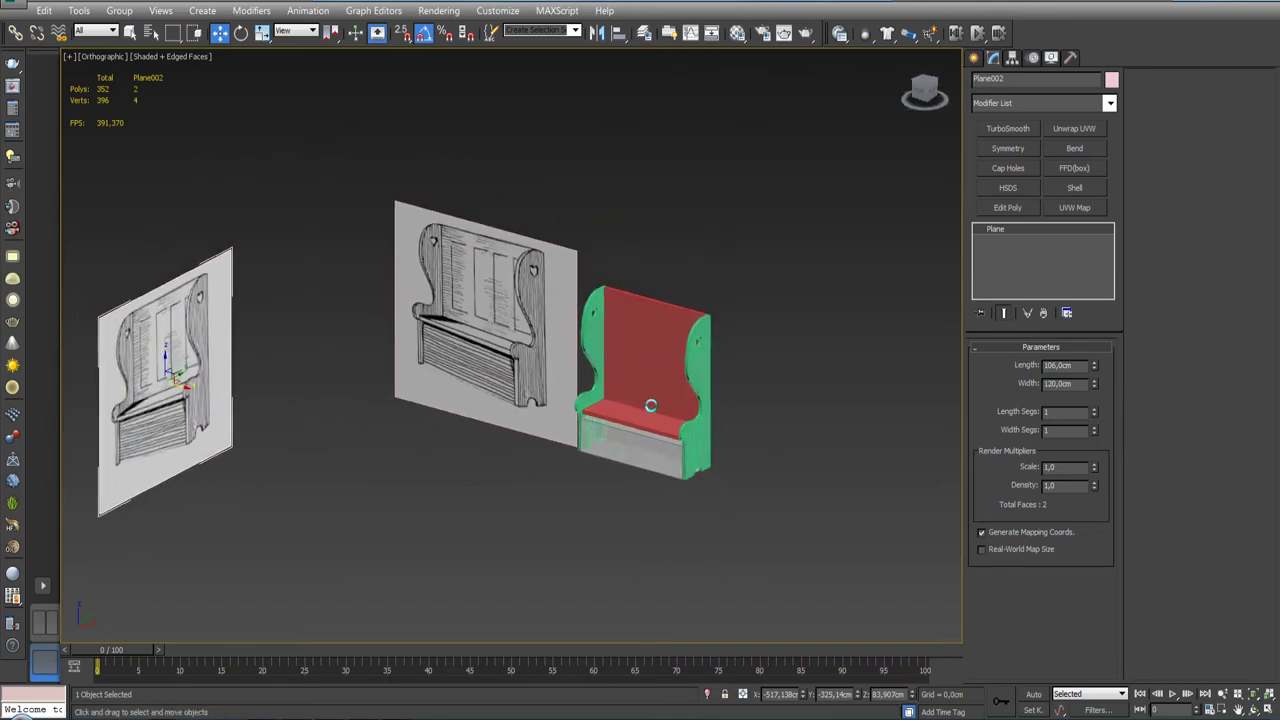
scroll(651, 405, up, 1)
scroll(644, 322, up, 3)
scroll(644, 322, down, 2)
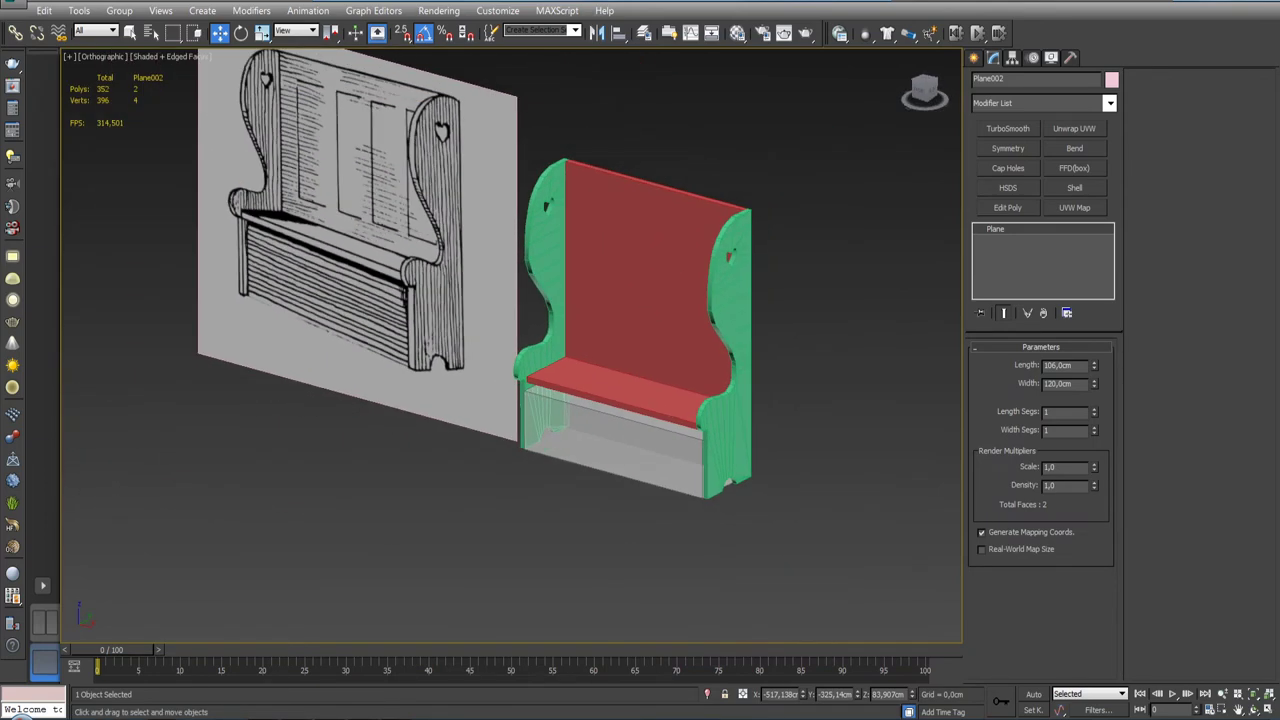
click(619, 393)
mouse_move(619, 393)
alt+middle_down()
mouse_move(613, 352)
mouse_move(626, 358)
alt+middle_up()
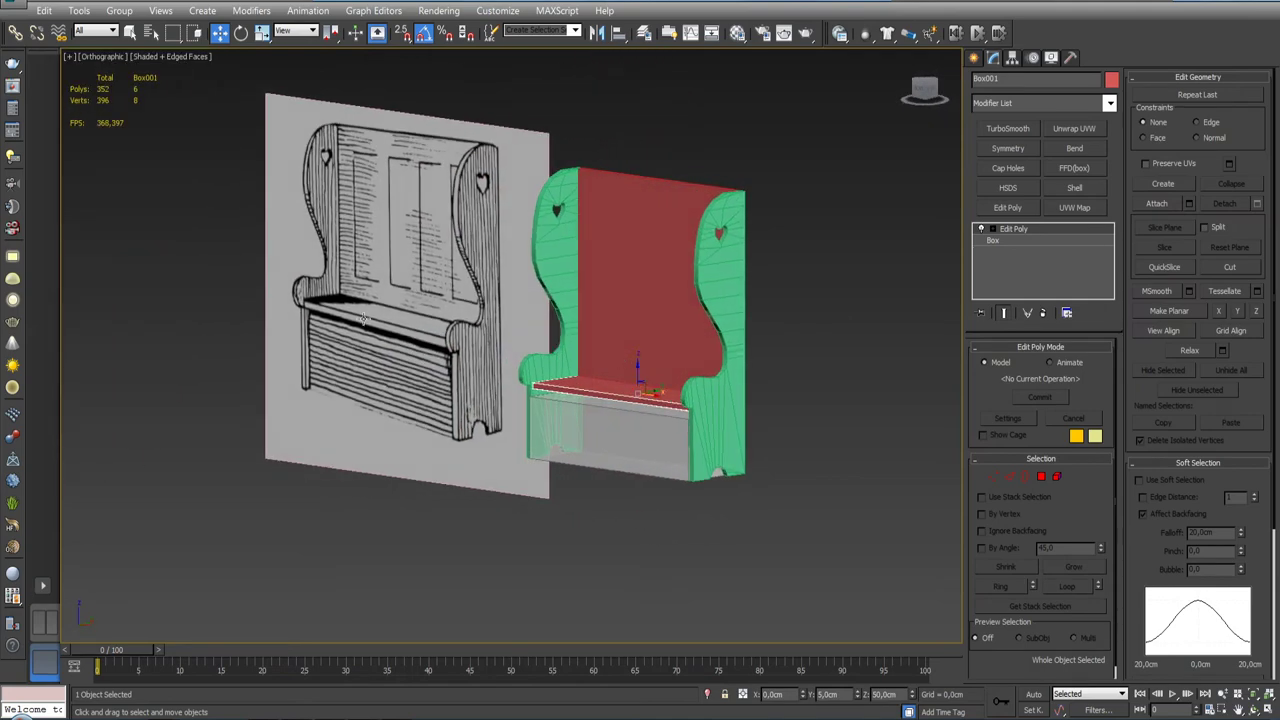
scroll(365, 318, up, 4)
alt+middle_drag(440, 330, 470, 338)
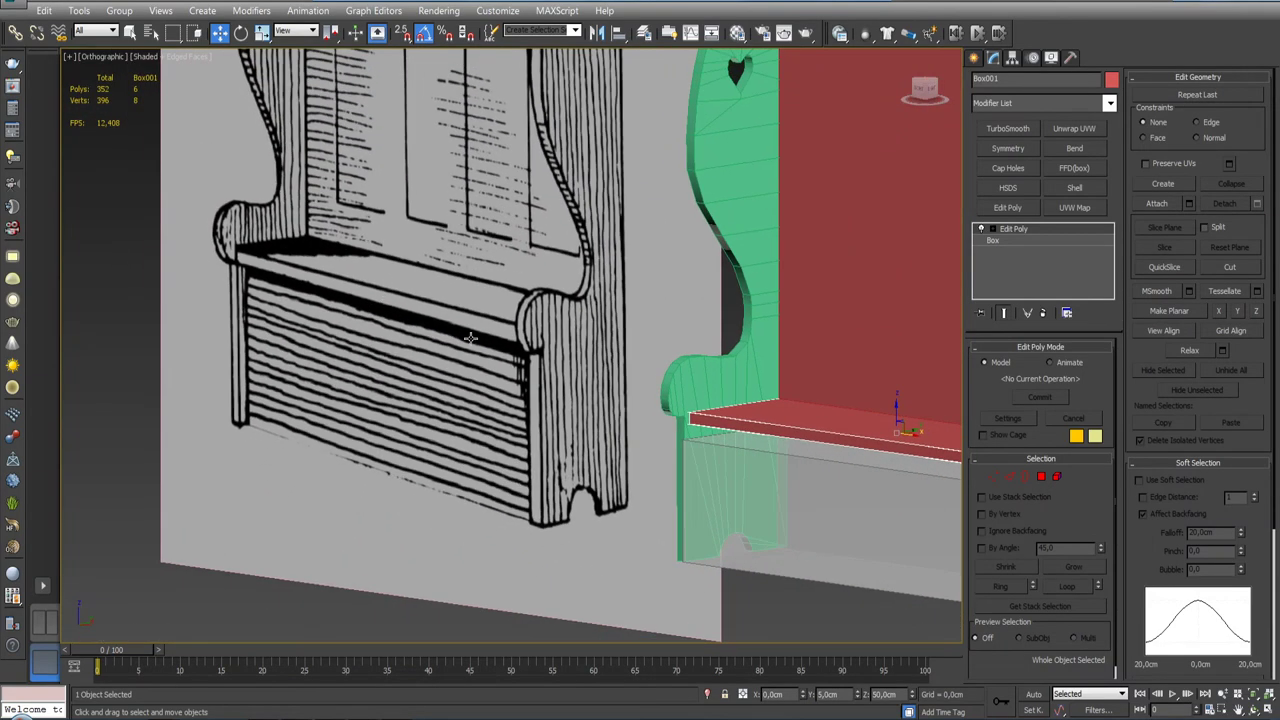
scroll(470, 338, down, 5)
alt+middle_drag(684, 396, 622, 375)
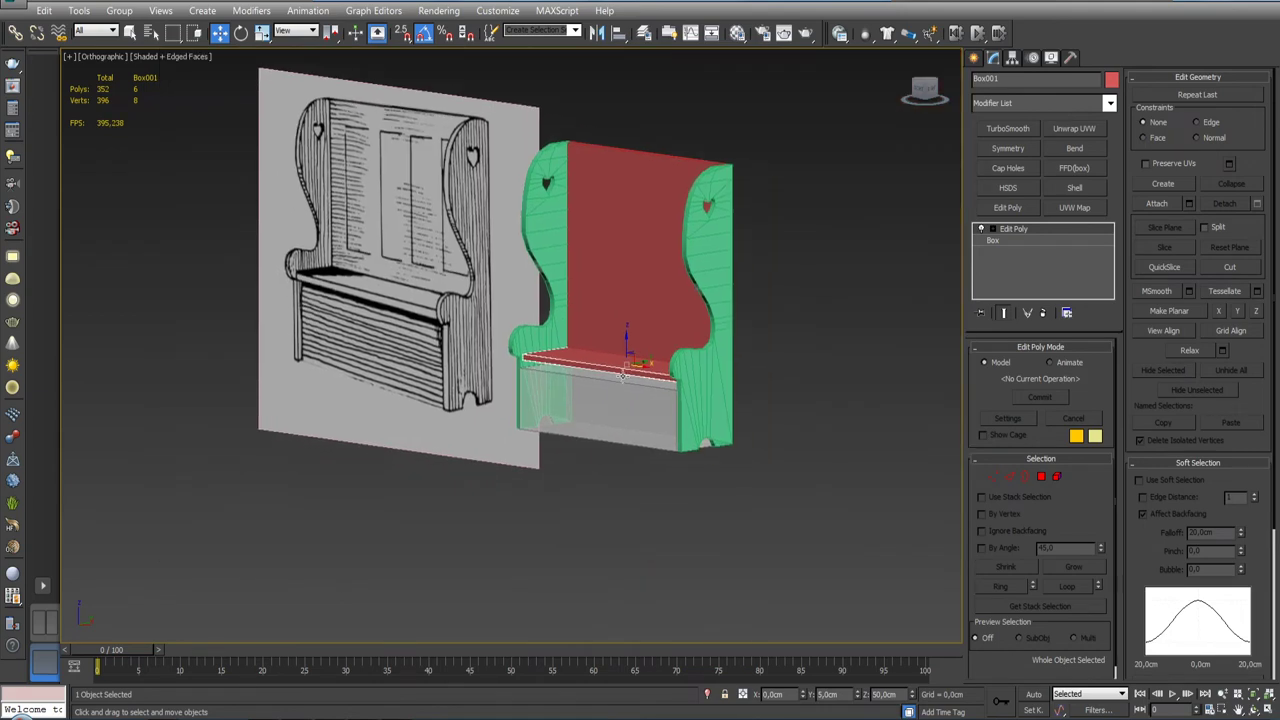
Step: Give the front box Box002 an orange object colour and hide the edged-faces lines
click(604, 414)
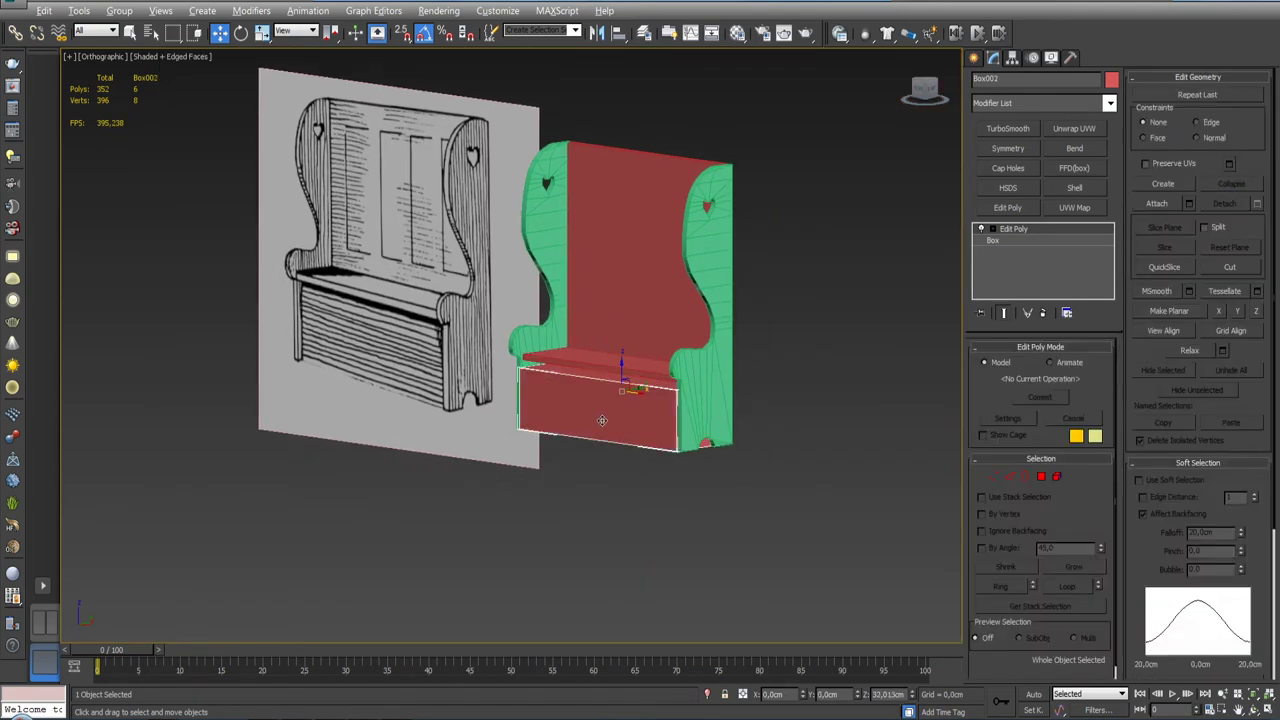
scroll(604, 414, up, 3)
click(1110, 80)
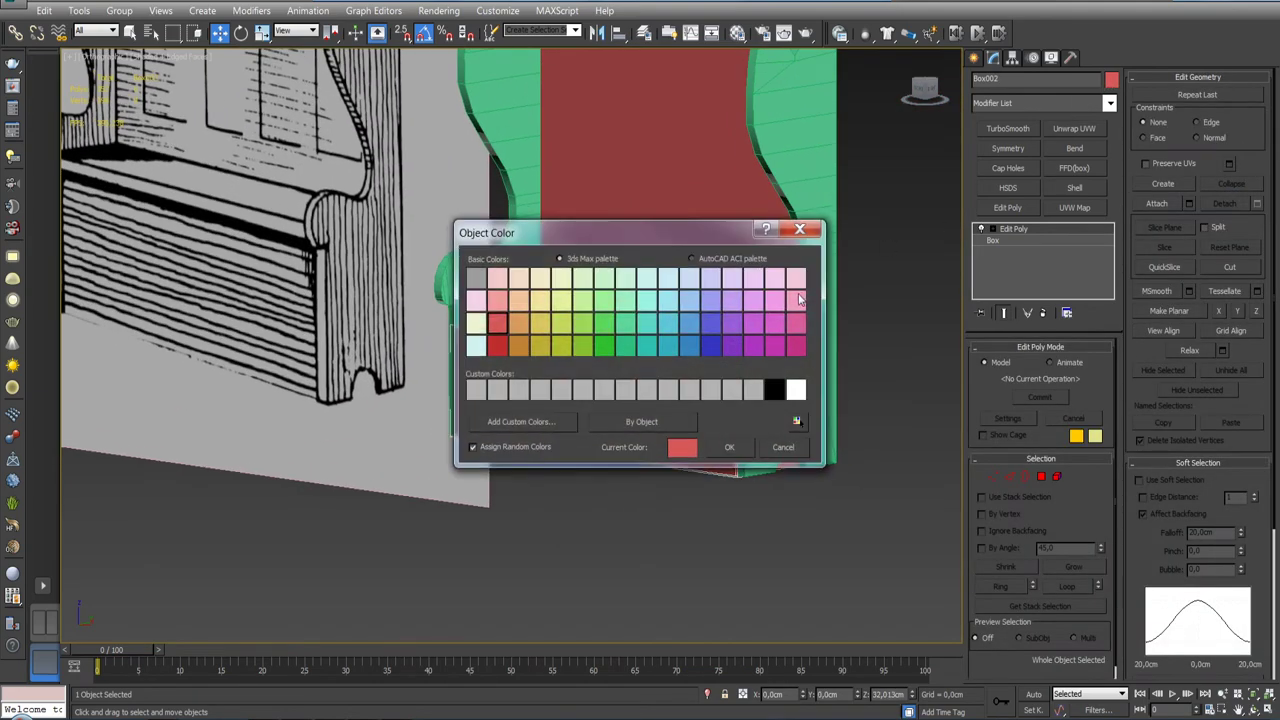
click(519, 325)
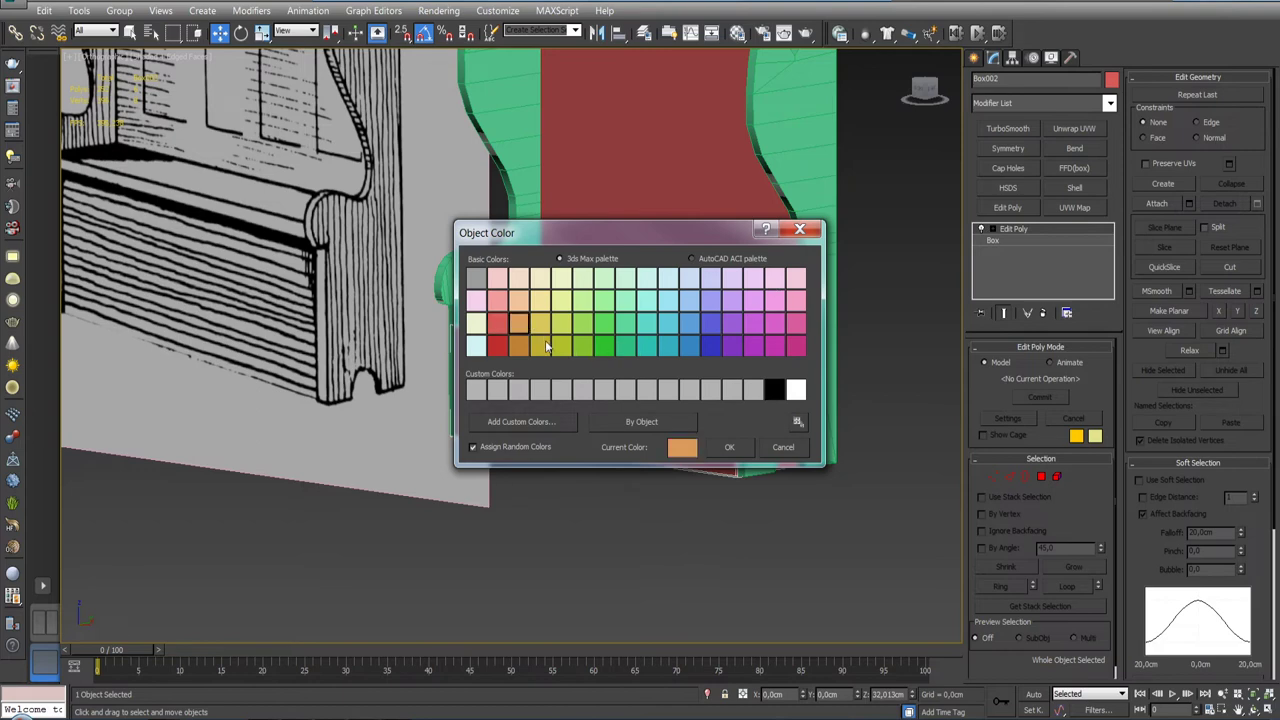
click(730, 447)
alt+middle_drag(730, 447, 812, 385)
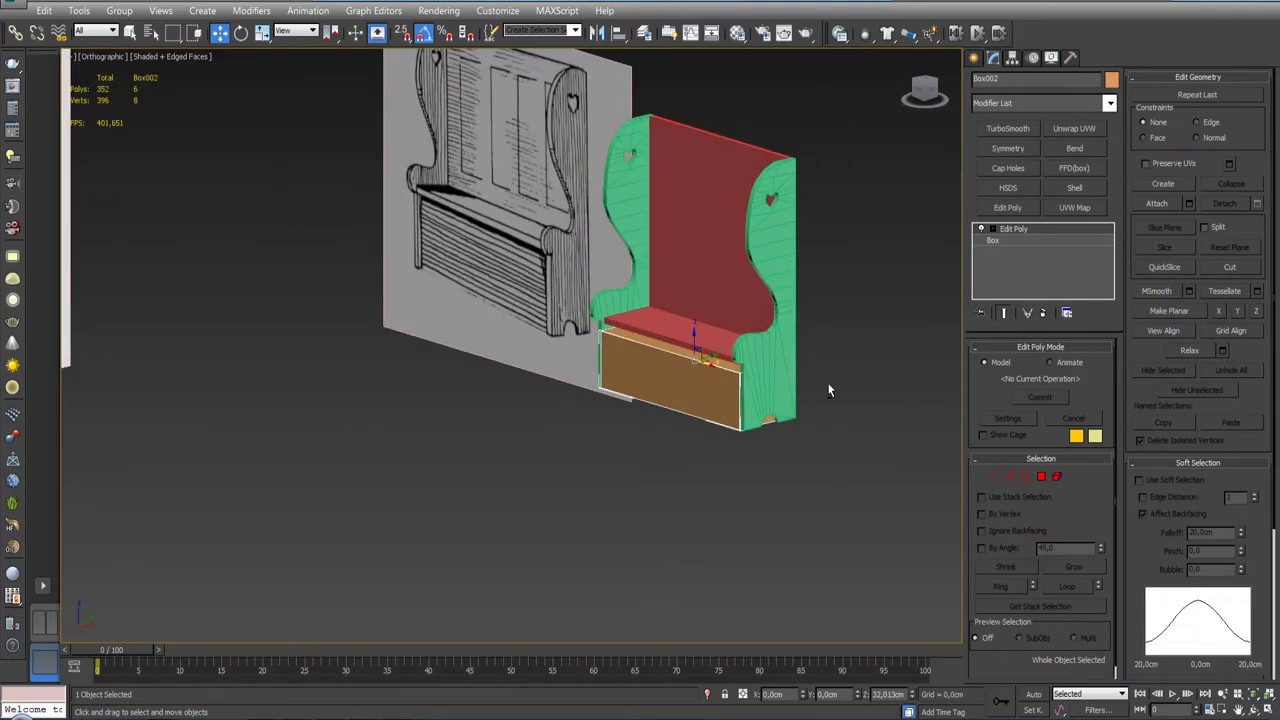
key(F4)
scroll(820, 380, up, 2)
Step: Orbit toward the backboard, select the seat Box001 and enter Polygon sub-object level
scroll(780, 370, up, 2)
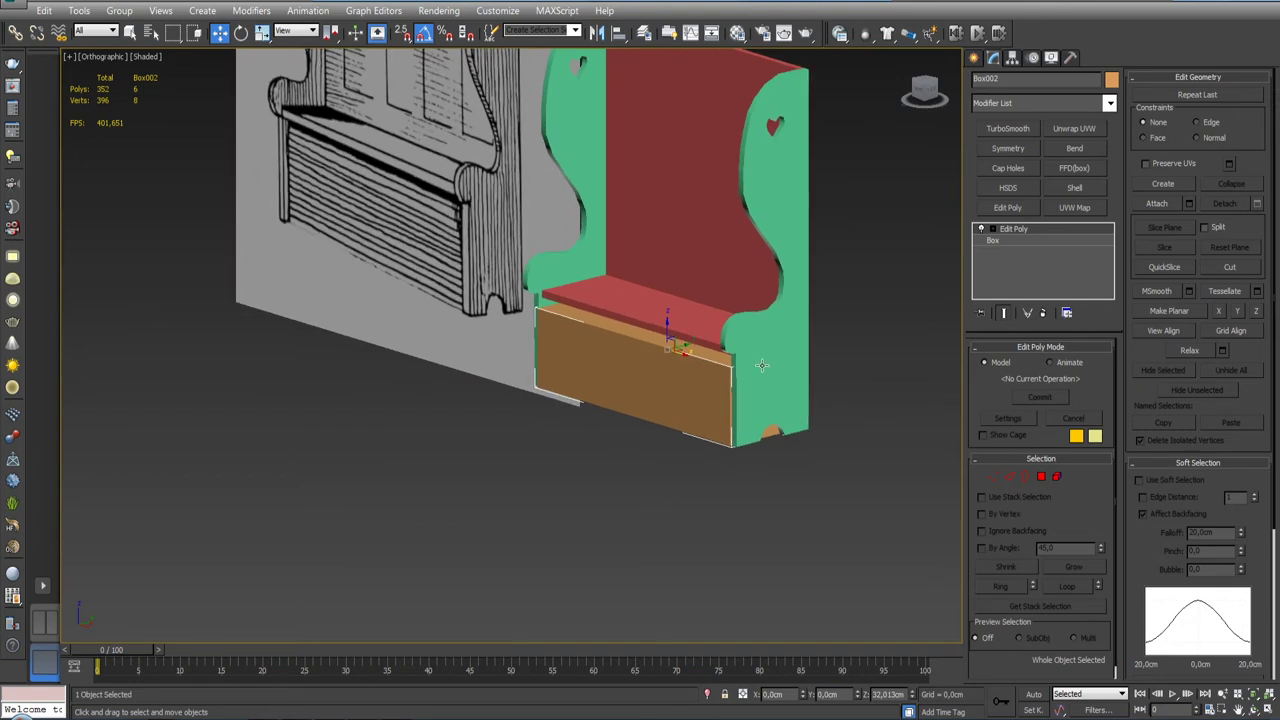
alt+middle_drag(700, 391, 696, 389)
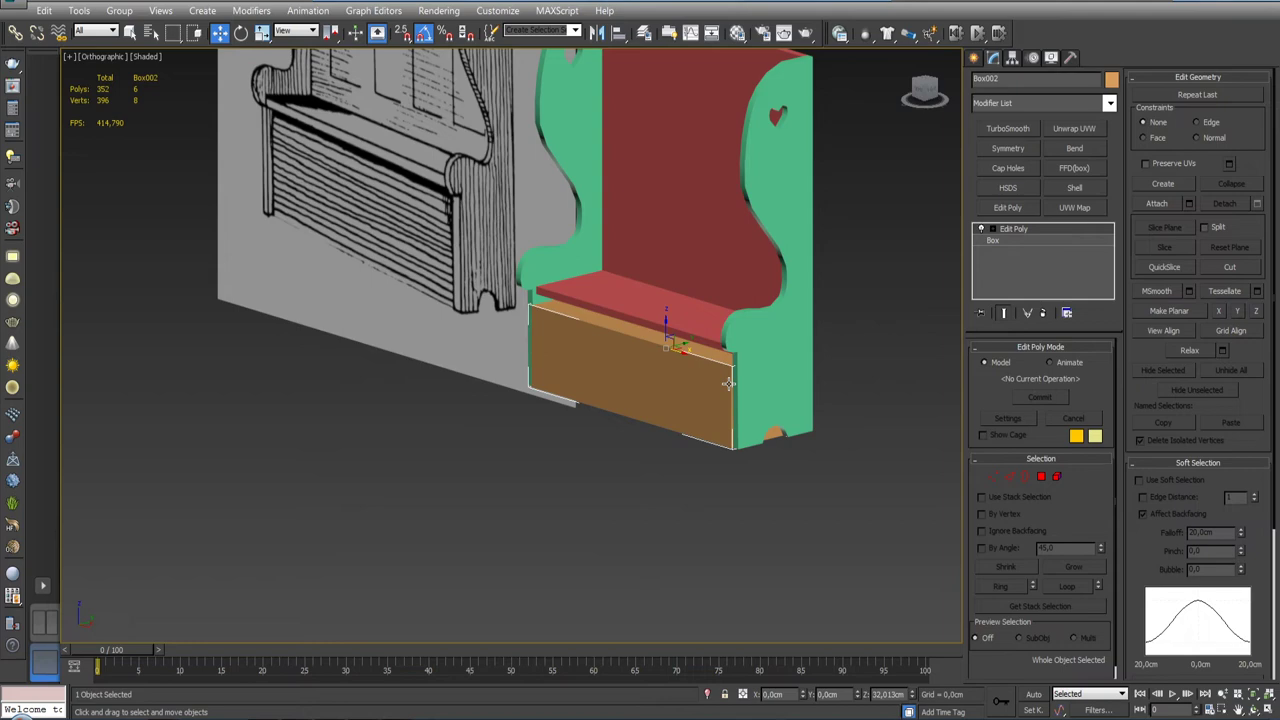
mouse_move(736, 390)
alt+middle_down()
mouse_move(687, 344)
mouse_move(705, 348)
alt+middle_up()
scroll(700, 345, down, 2)
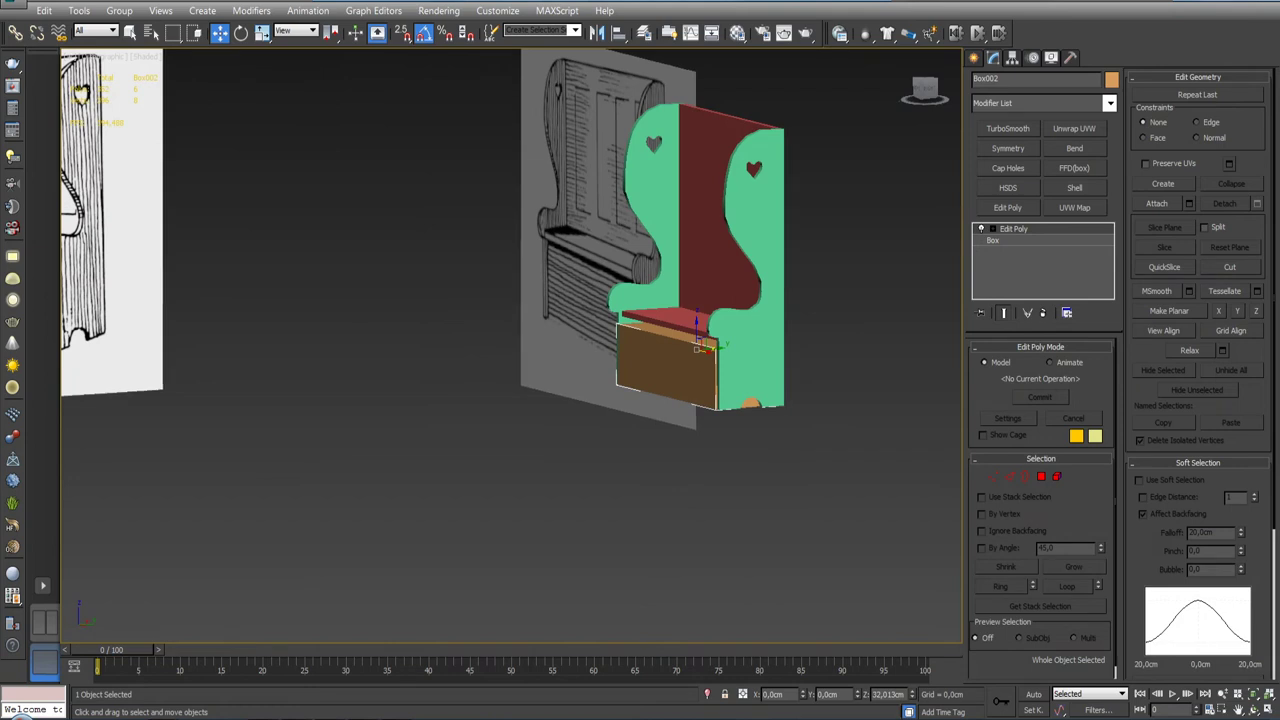
scroll(700, 347, up, 3)
scroll(700, 347, up, 2)
click(647, 300)
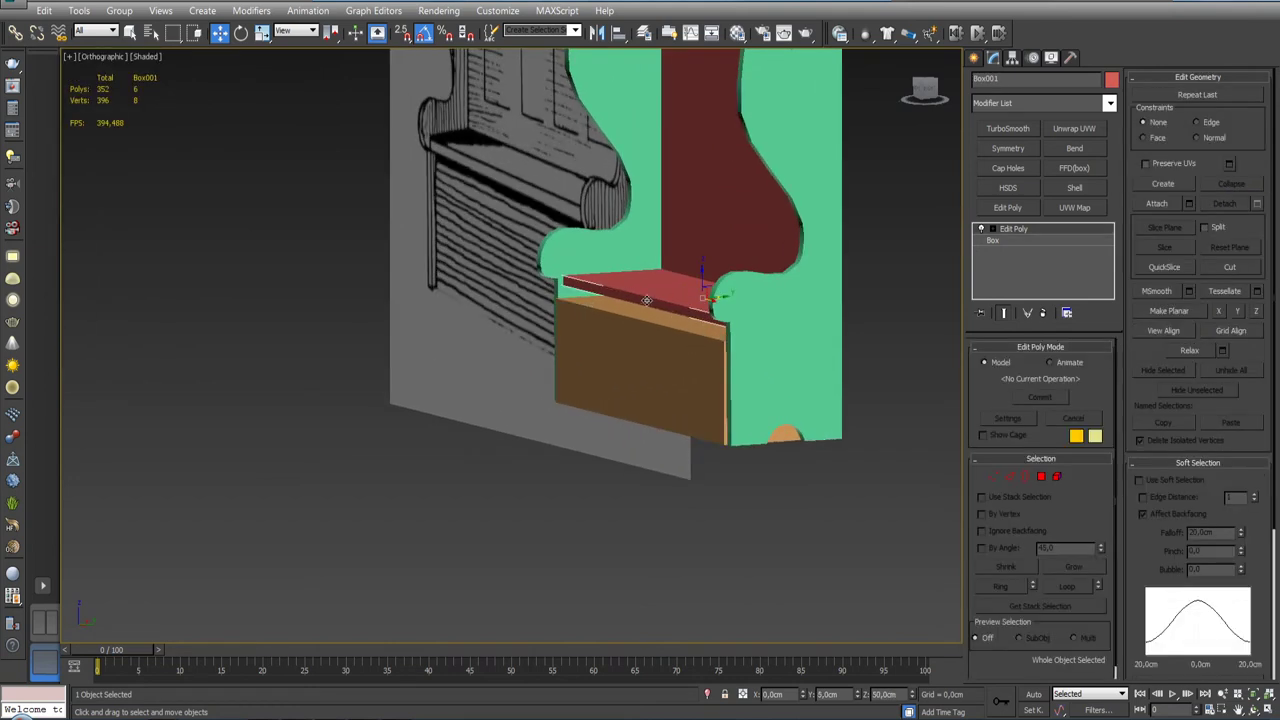
click(1041, 474)
Step: Exit Polygon mode and raise the red seat slab slightly along Z
scroll(635, 316, down, 2)
mouse_move(635, 316)
alt+middle_down()
mouse_move(660, 316)
mouse_move(641, 310)
mouse_move(650, 390)
alt+middle_up()
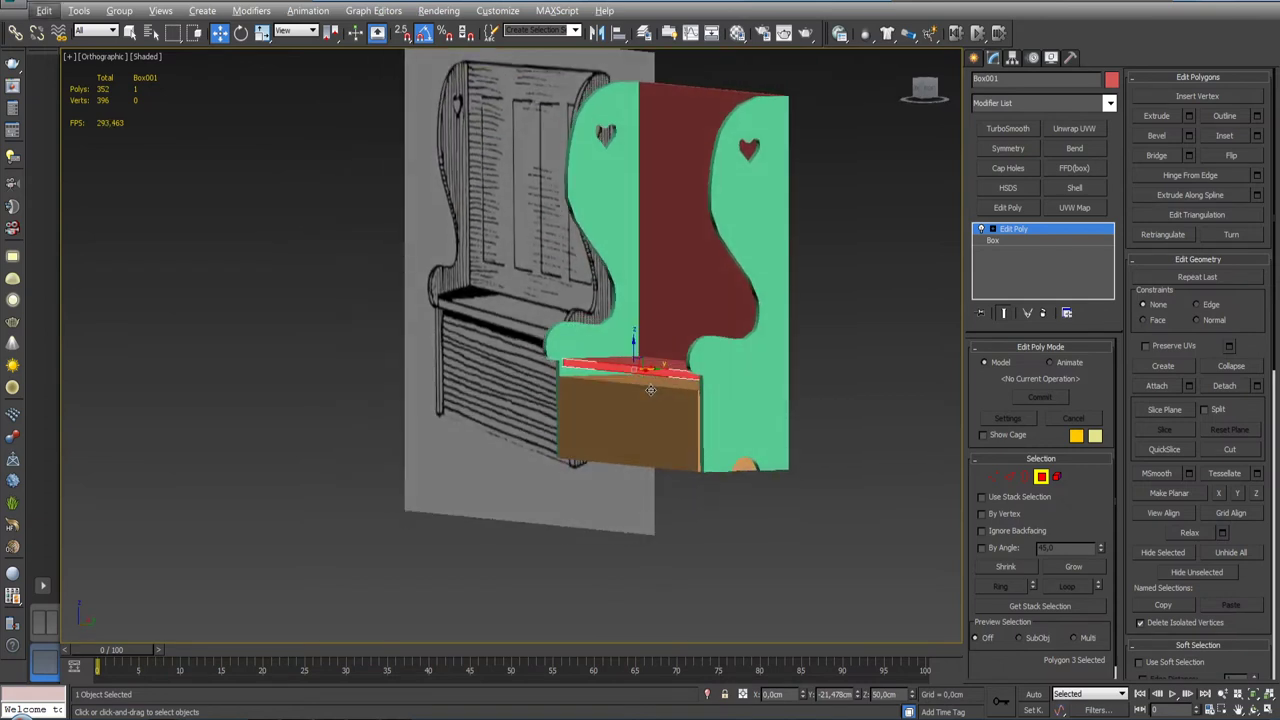
click(1042, 477)
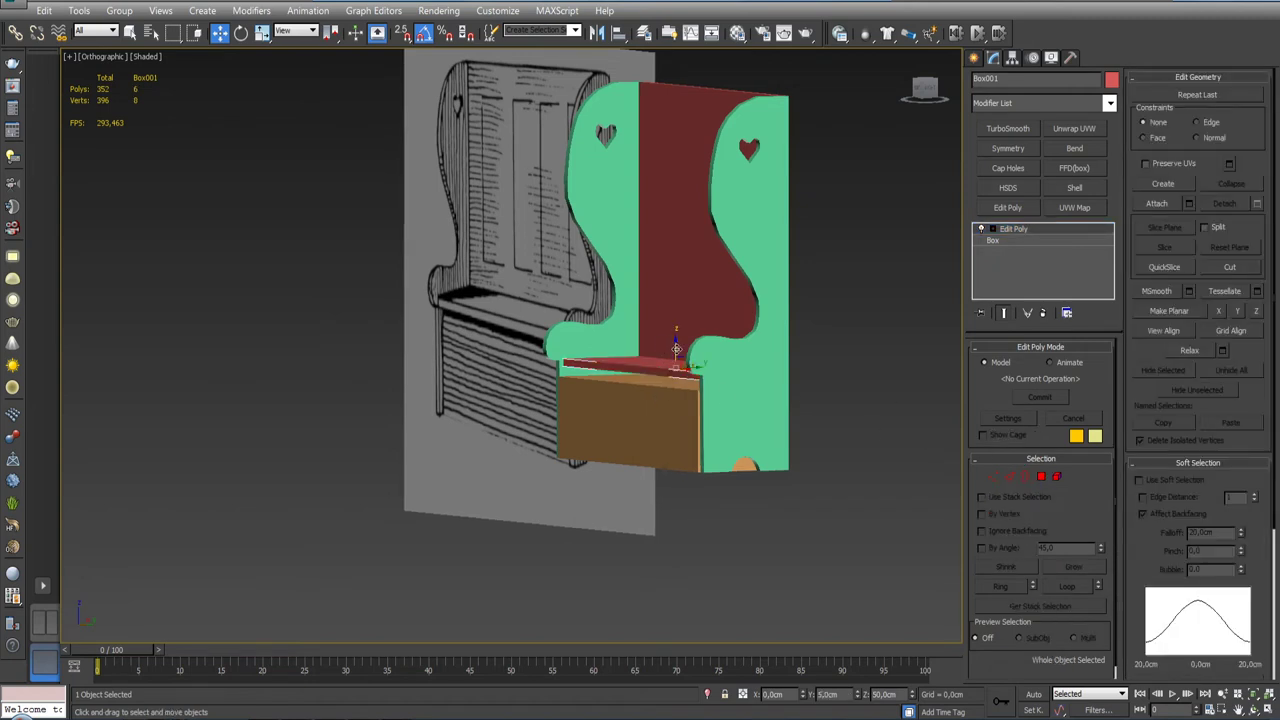
drag(676, 349, 677, 344)
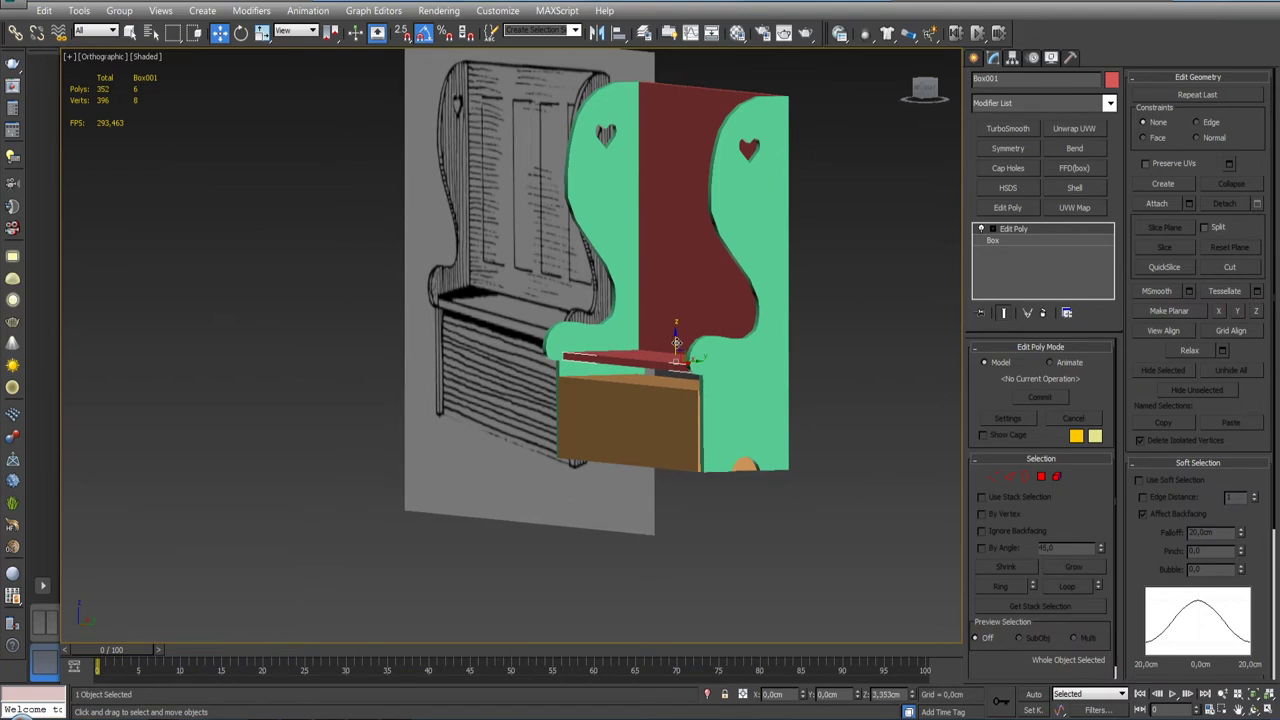
Step: Select the seat slab's top face and shift it slightly left
scroll(677, 344, up, 2)
scroll(655, 330, up, 1)
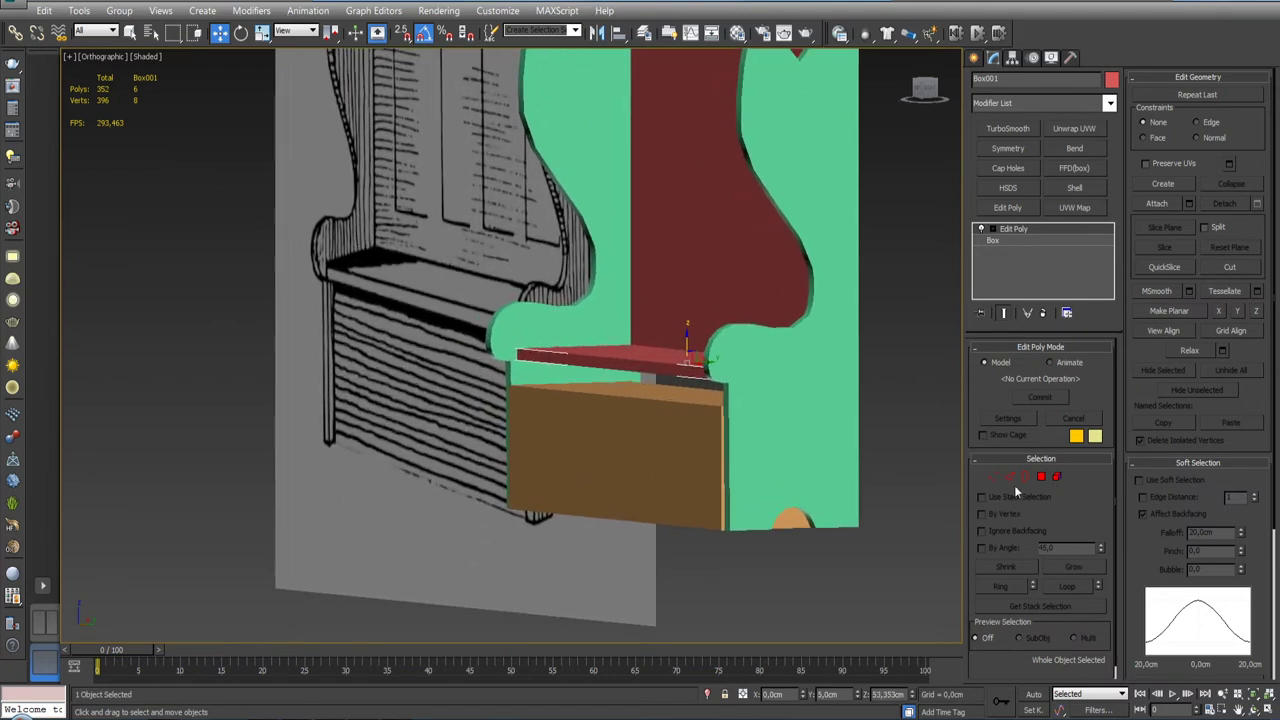
click(1041, 476)
click(640, 362)
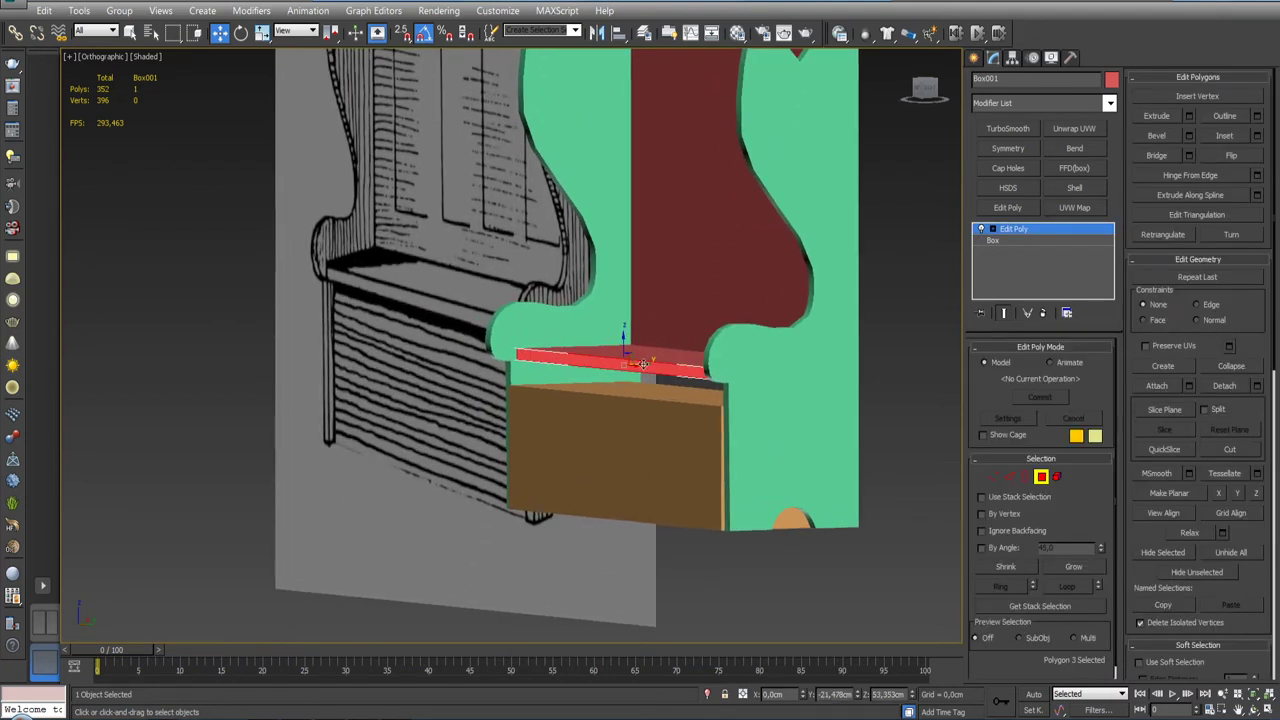
drag(643, 363, 635, 365)
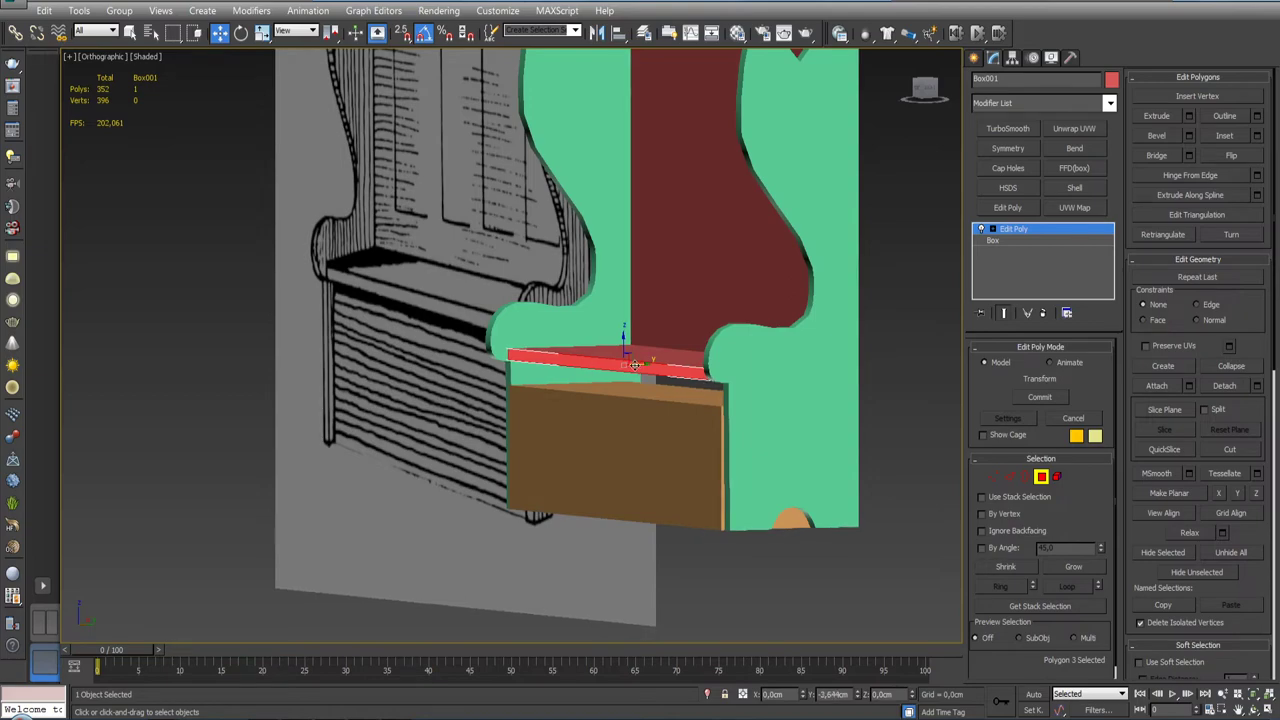
Step: Select the backrest panel and orbit to inspect it
mouse_move(630, 379)
alt+middle_down()
mouse_move(632, 338)
mouse_move(633, 391)
mouse_move(714, 397)
mouse_move(763, 421)
alt+middle_up()
click(1041, 477)
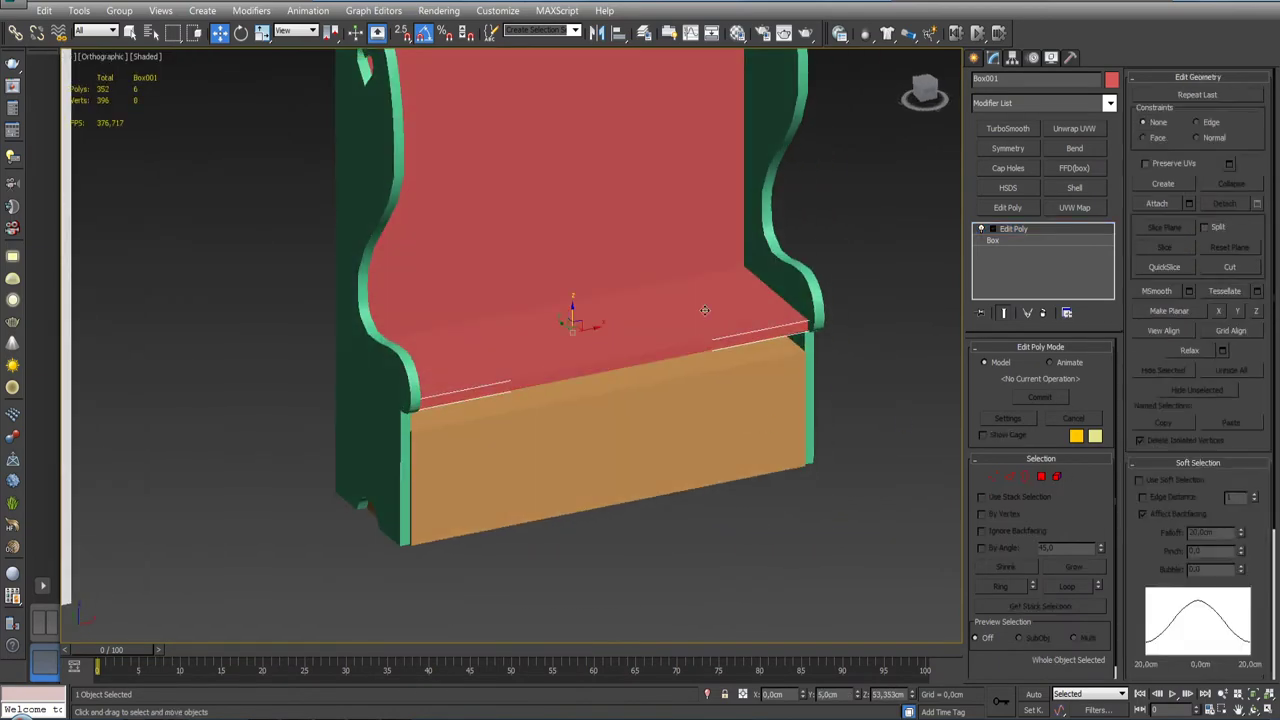
click(620, 349)
mouse_move(620, 349)
alt+middle_down()
mouse_move(809, 277)
mouse_move(803, 257)
mouse_move(683, 343)
mouse_move(766, 327)
mouse_move(832, 280)
mouse_move(879, 292)
alt+middle_up()
Step: Align the backrest's dark bottom strip face to the seat's maximum Z position
click(1041, 477)
click(545, 272)
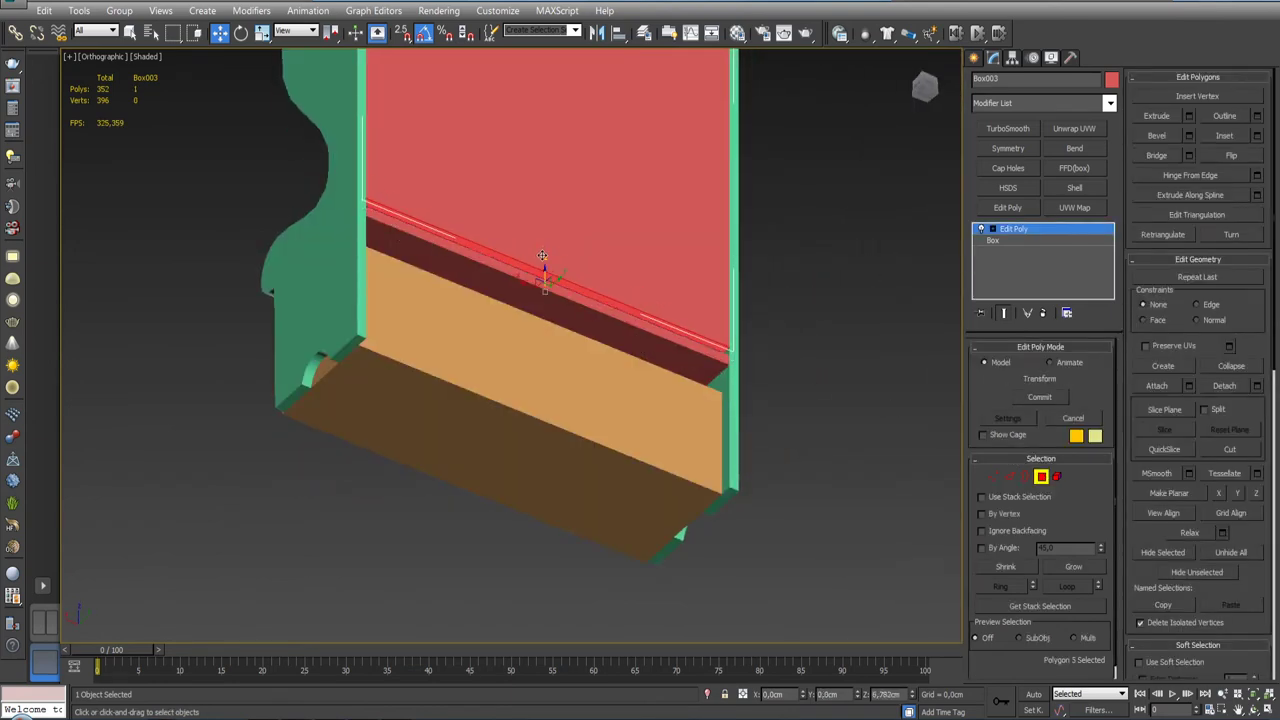
mouse_move(547, 272)
alt+middle_down()
mouse_move(643, 371)
mouse_move(634, 357)
mouse_move(606, 362)
mouse_move(686, 380)
mouse_move(600, 355)
alt+middle_up()
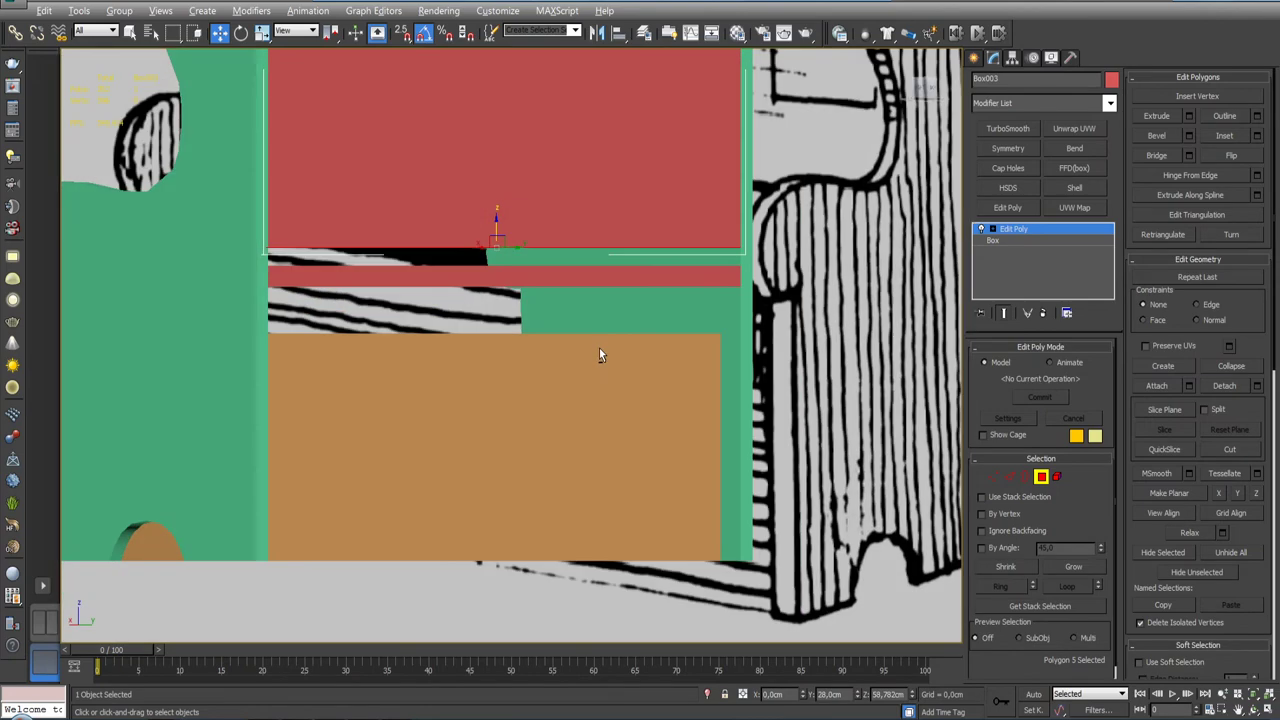
click(620, 32)
click(558, 282)
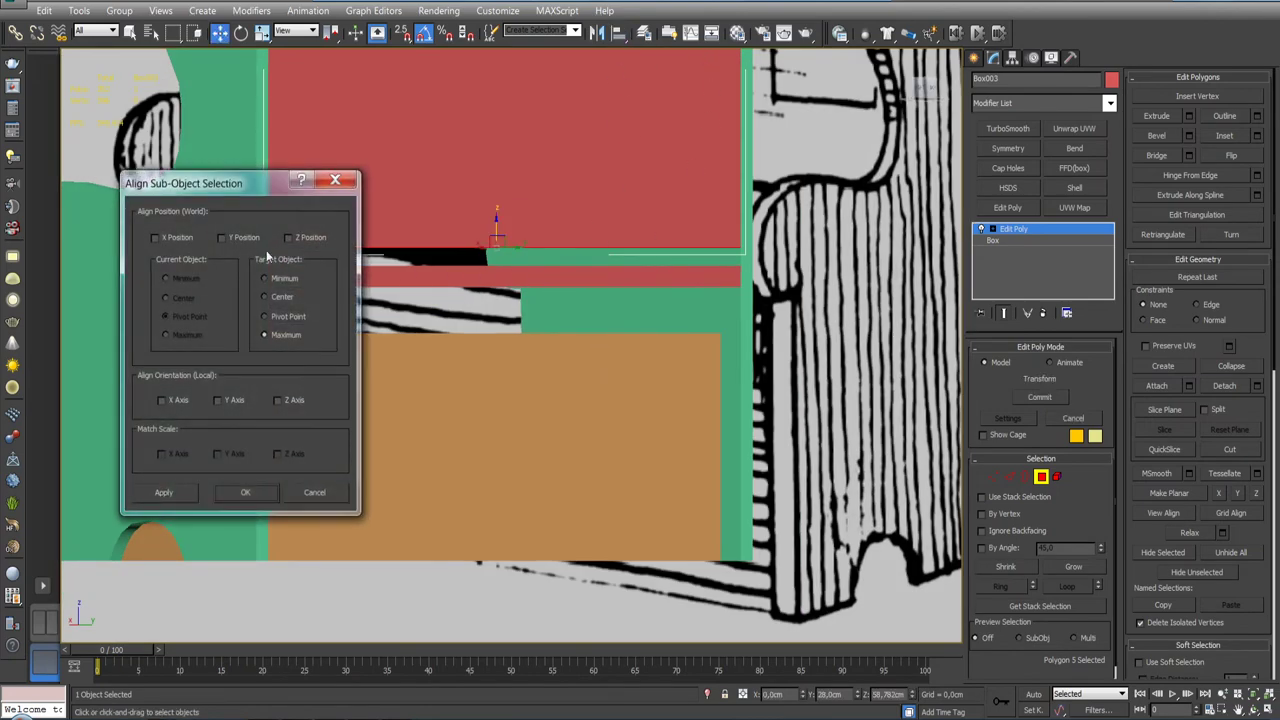
click(288, 238)
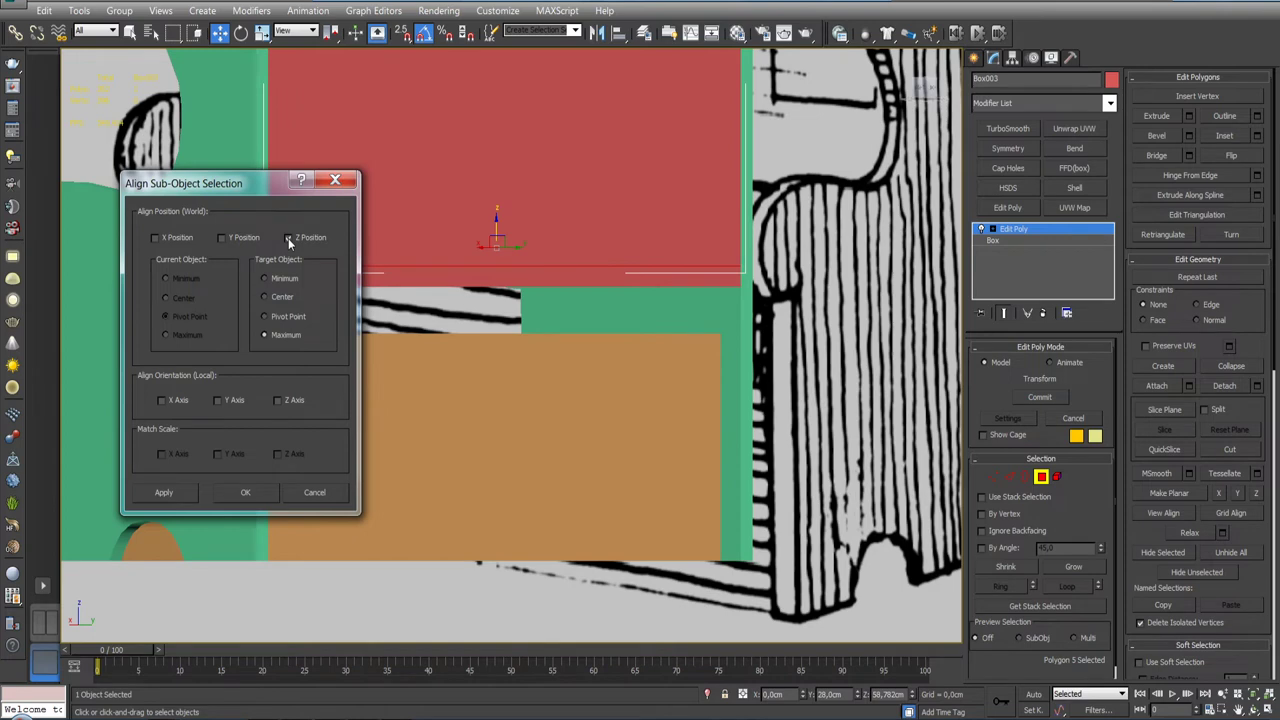
click(245, 492)
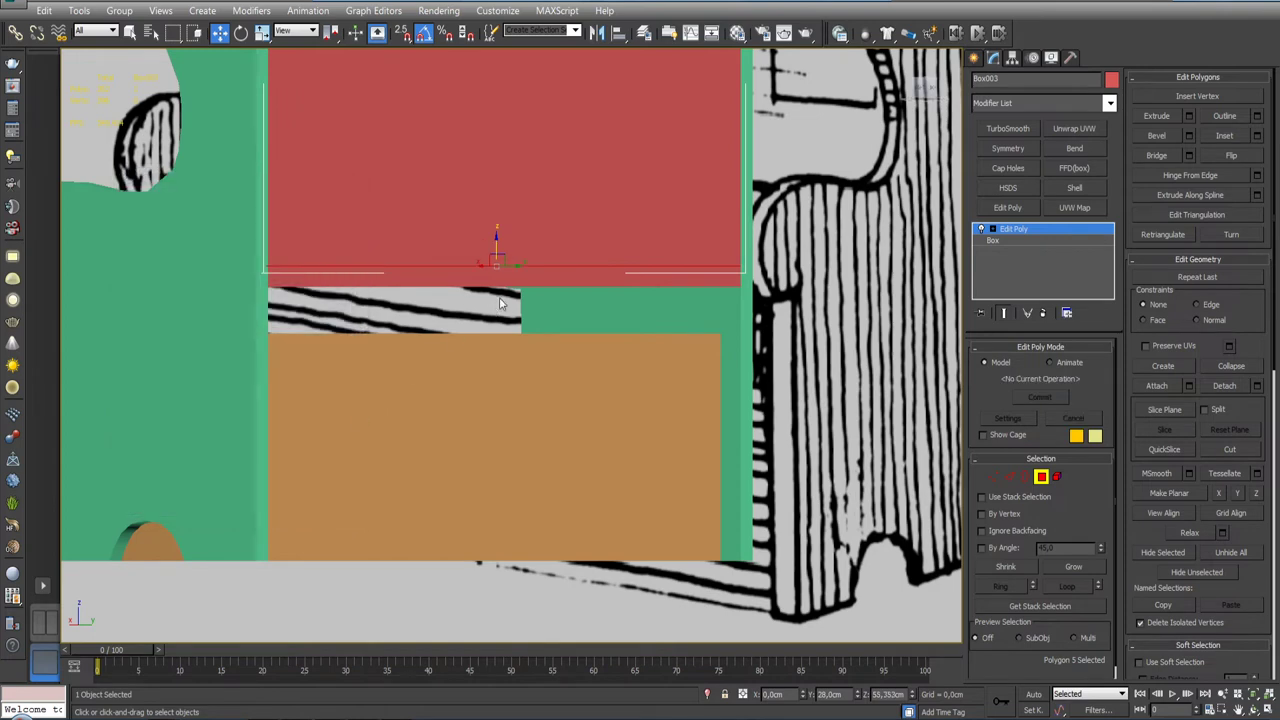
click(1020, 228)
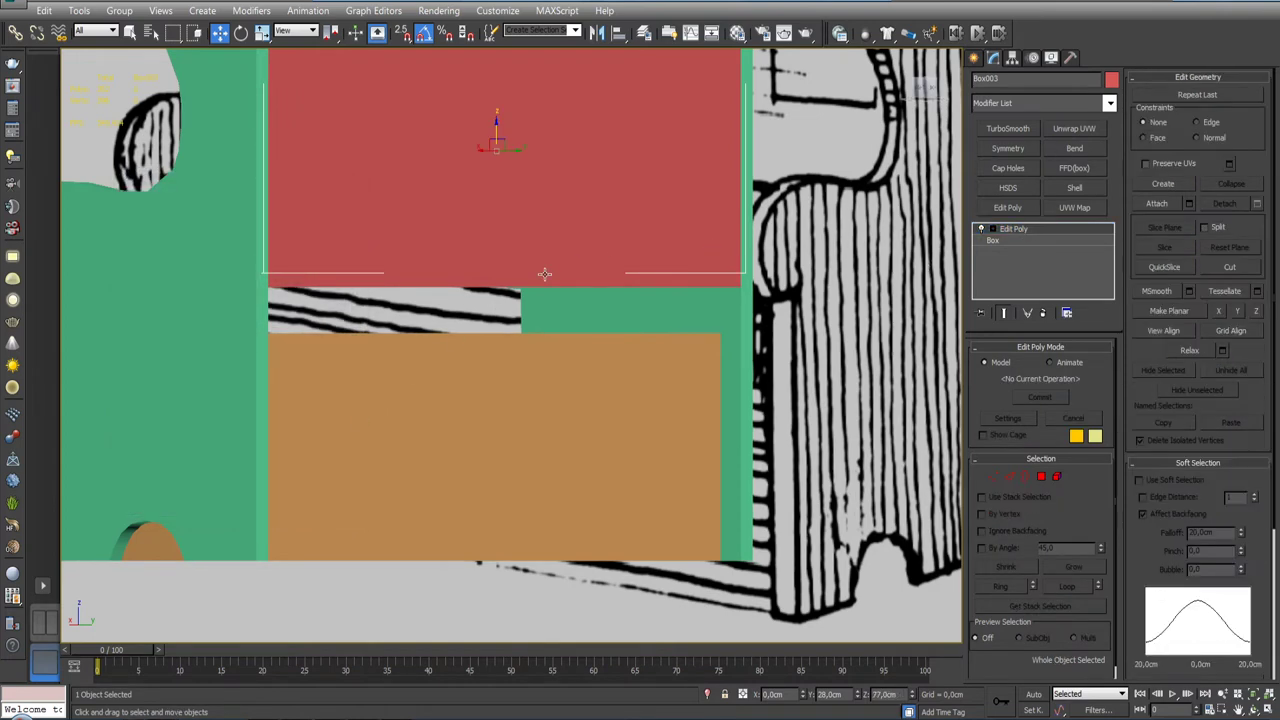
alt+middle_drag(544, 273, 596, 291)
Step: Align the seat's slanted back face to the backrest in Y Position, Target Maximum
click(1041, 476)
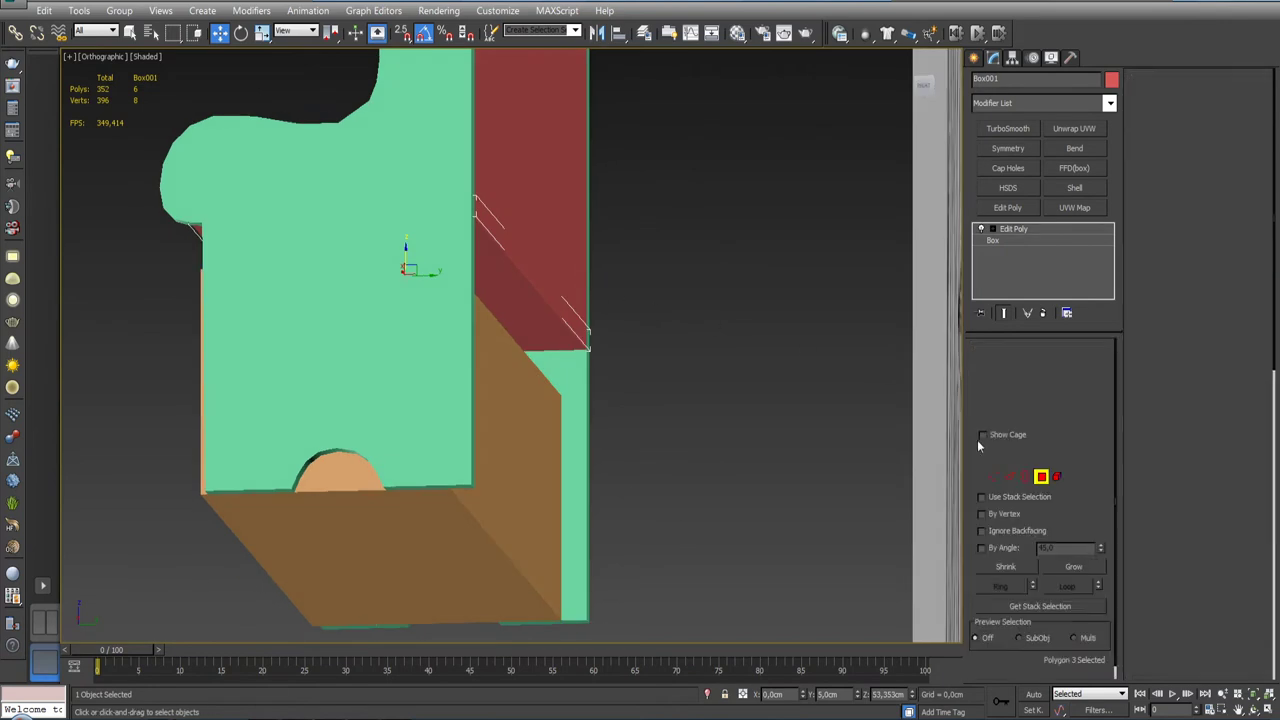
click(562, 304)
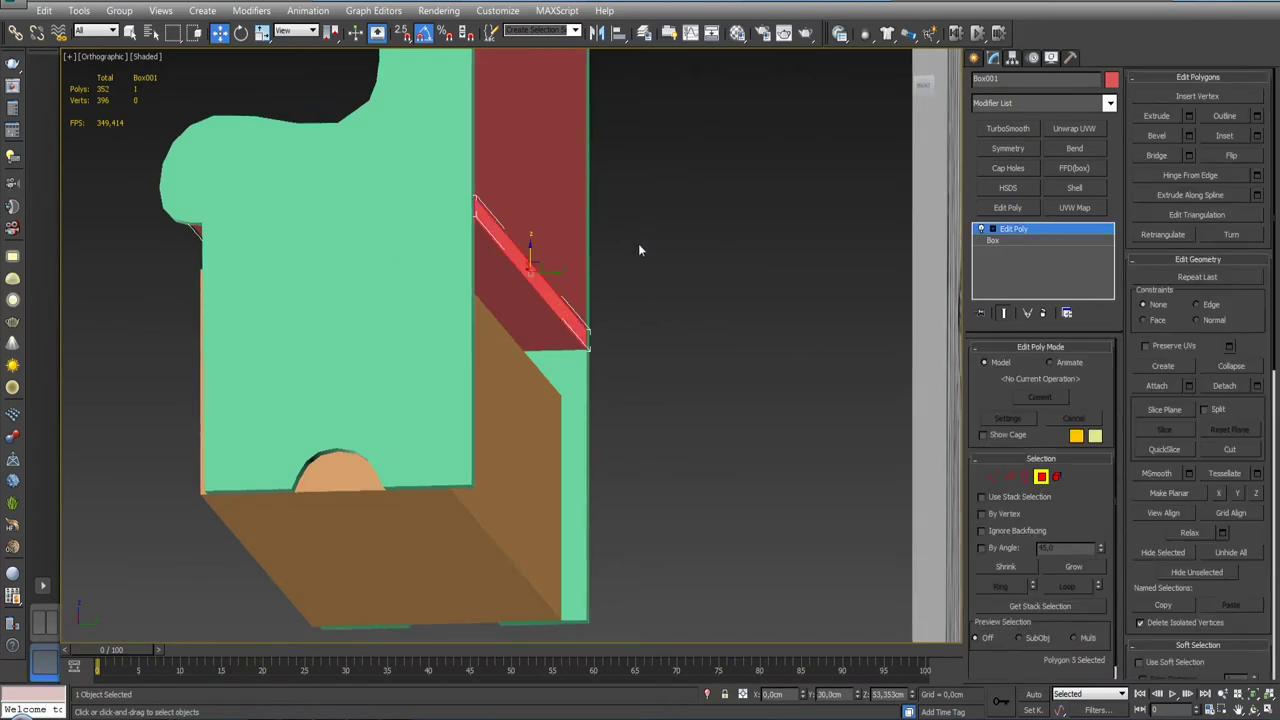
click(618, 33)
click(571, 178)
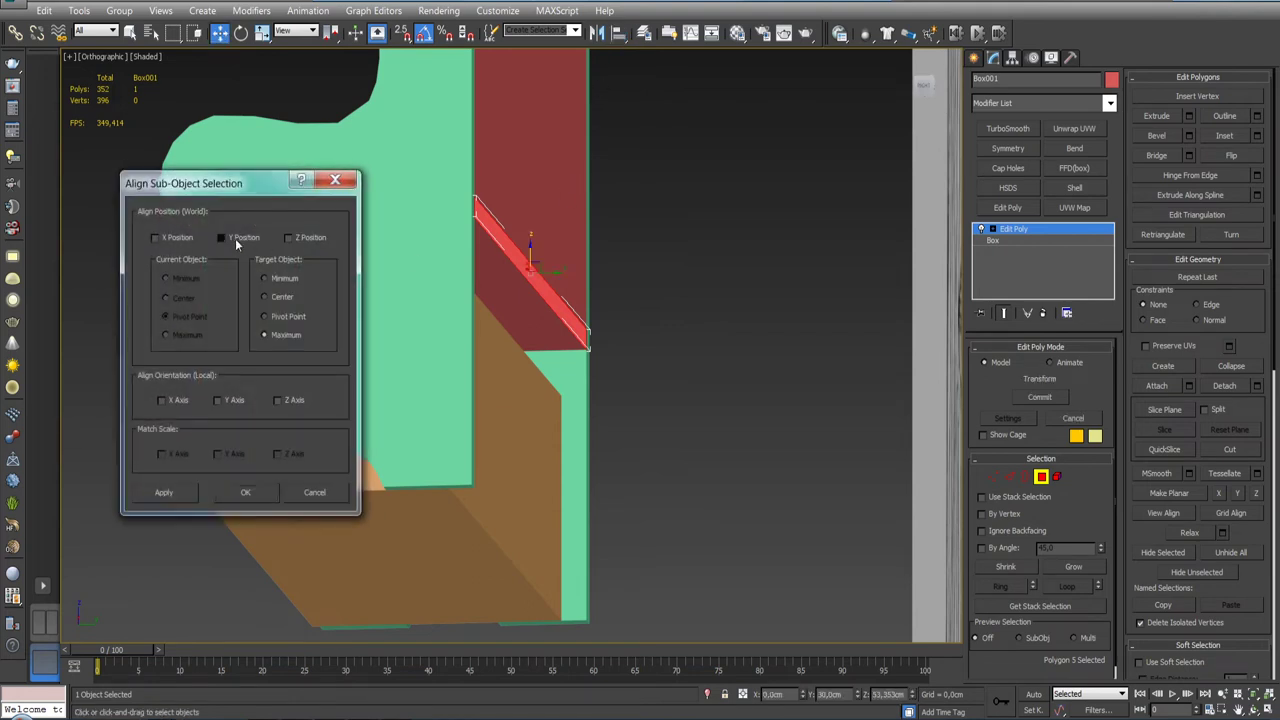
click(277, 280)
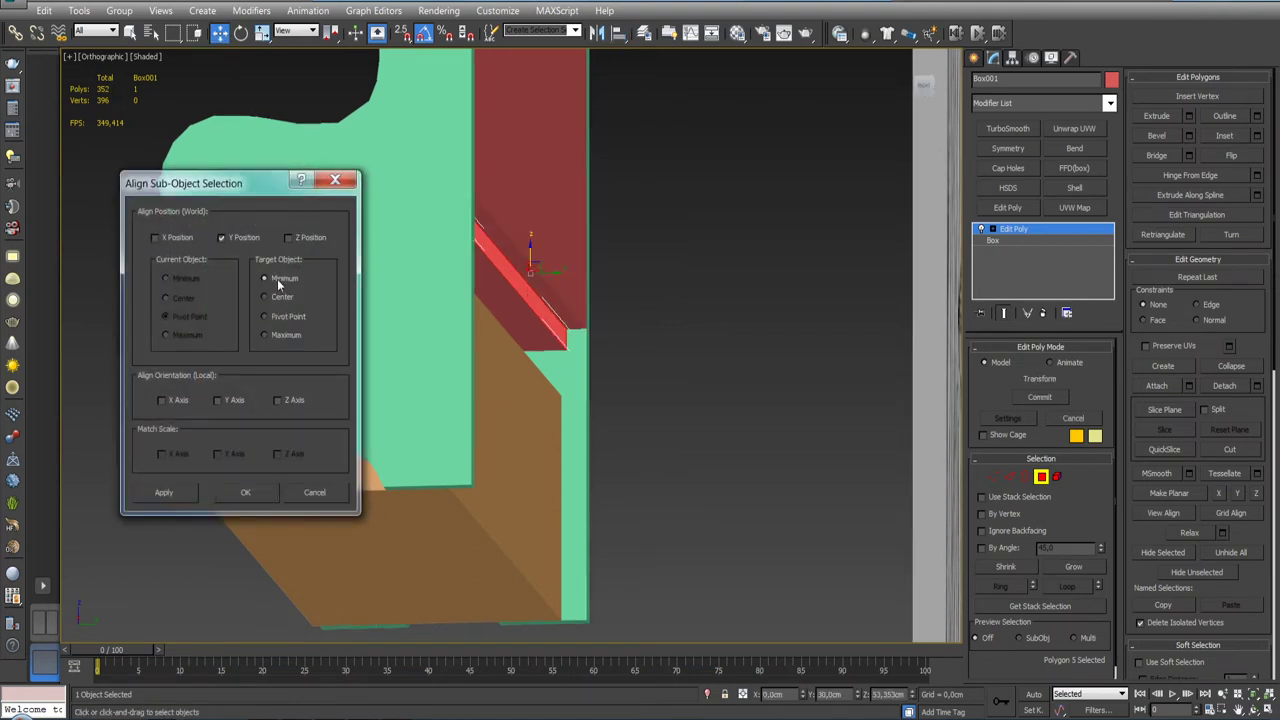
click(279, 336)
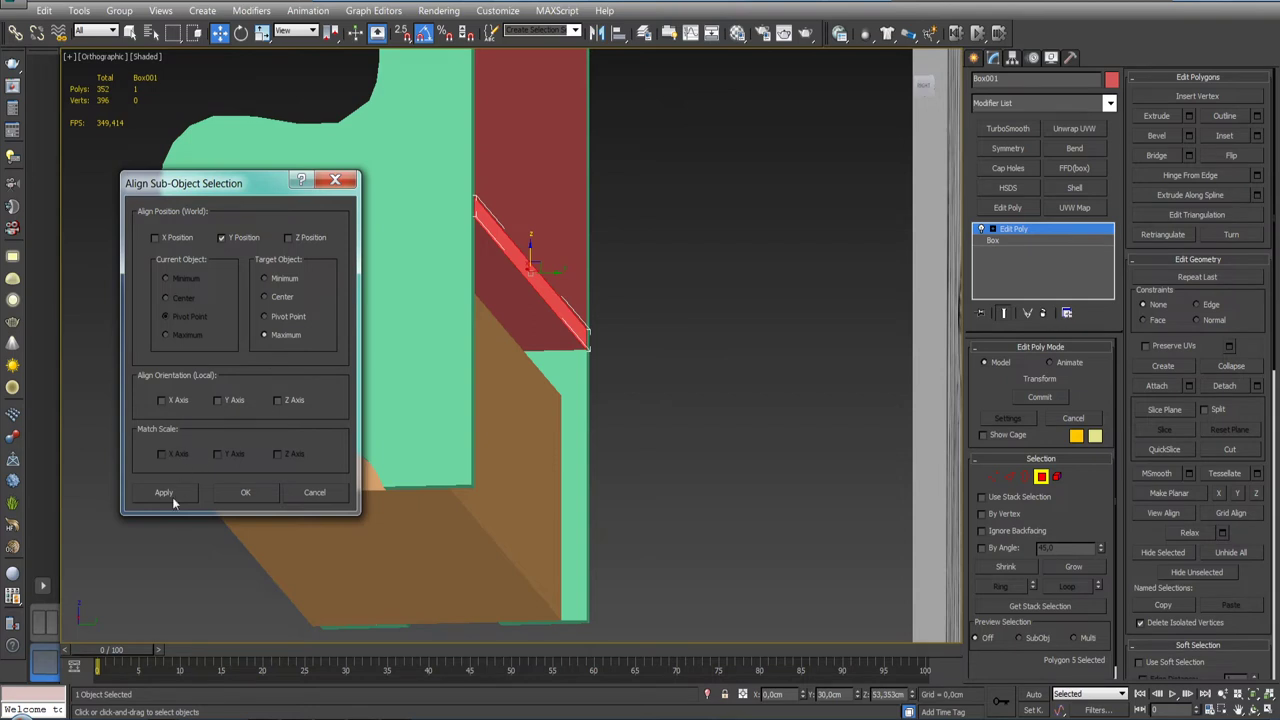
click(245, 492)
Step: Orbit and pan out to view the whole bench, framing the seat face
alt+middle_drag(609, 334, 520, 345)
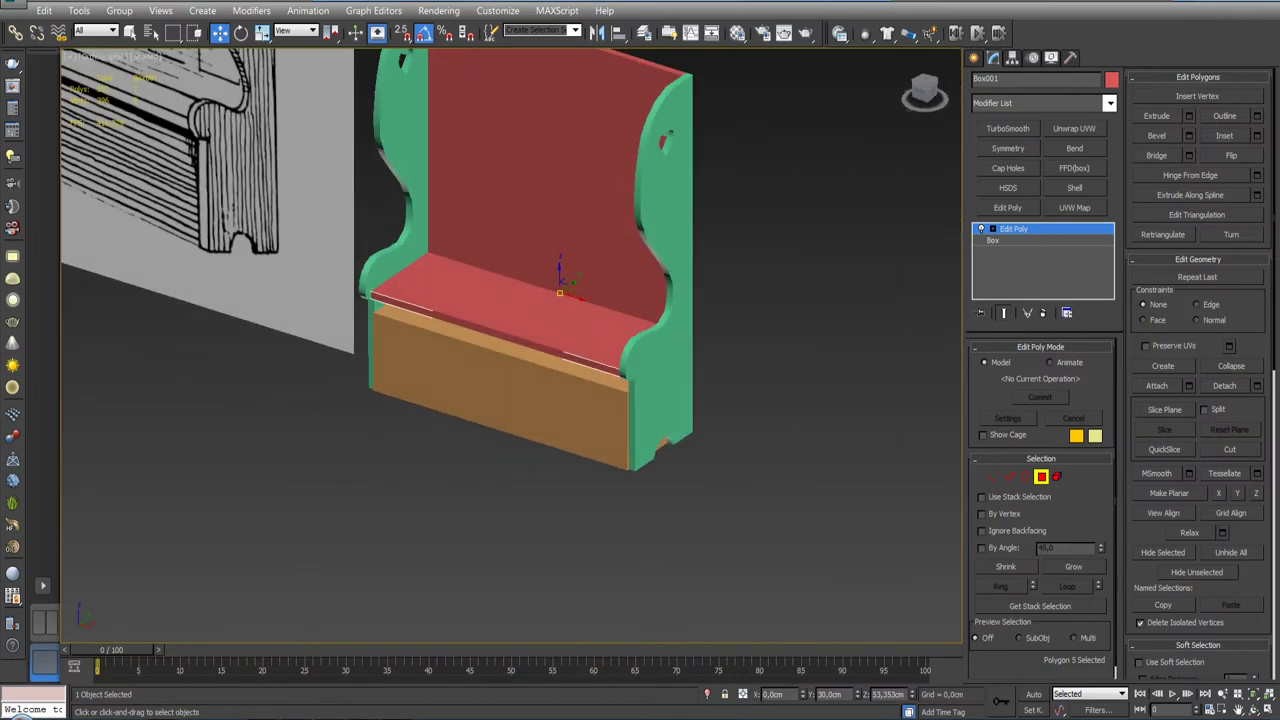
mouse_move(646, 352)
middle_down()
mouse_move(687, 414)
mouse_move(668, 408)
middle_up()
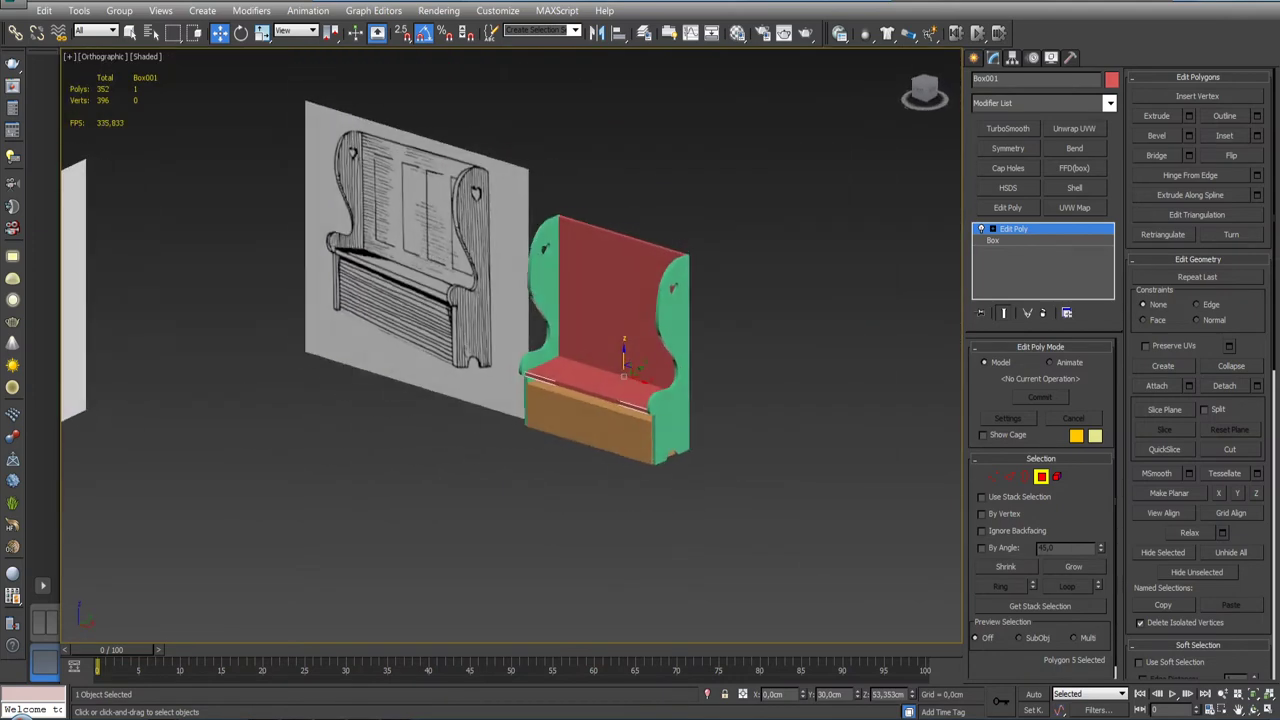
key(z)
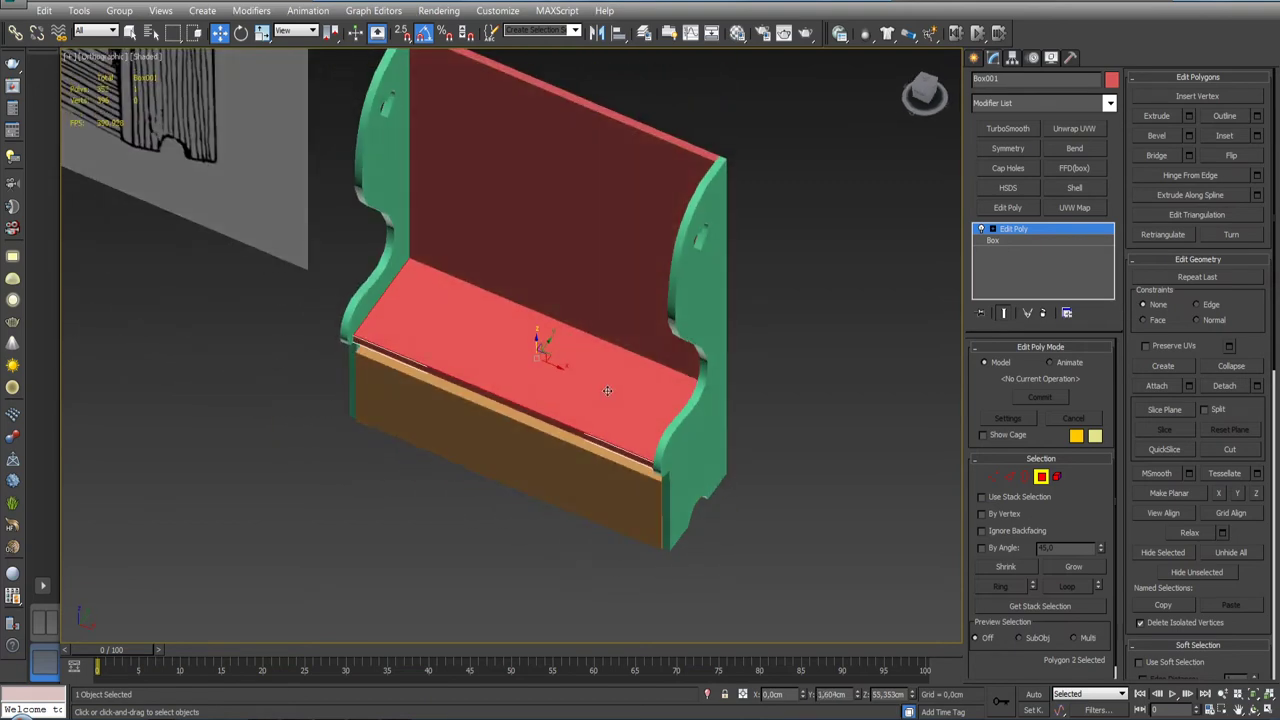
click(1041, 476)
Step: Connect the backrest's horizontal edges with vertical splits to form four planks
click(623, 271)
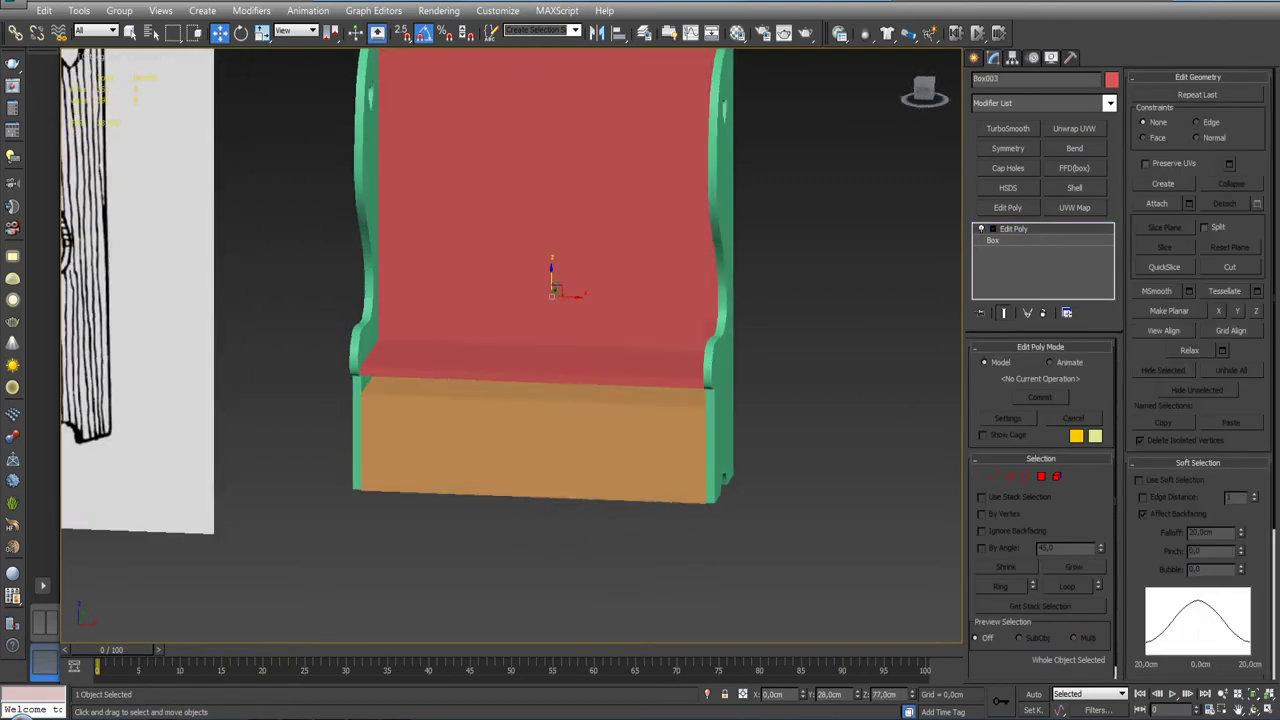
alt+middle_drag(623, 271, 610, 280)
key(2)
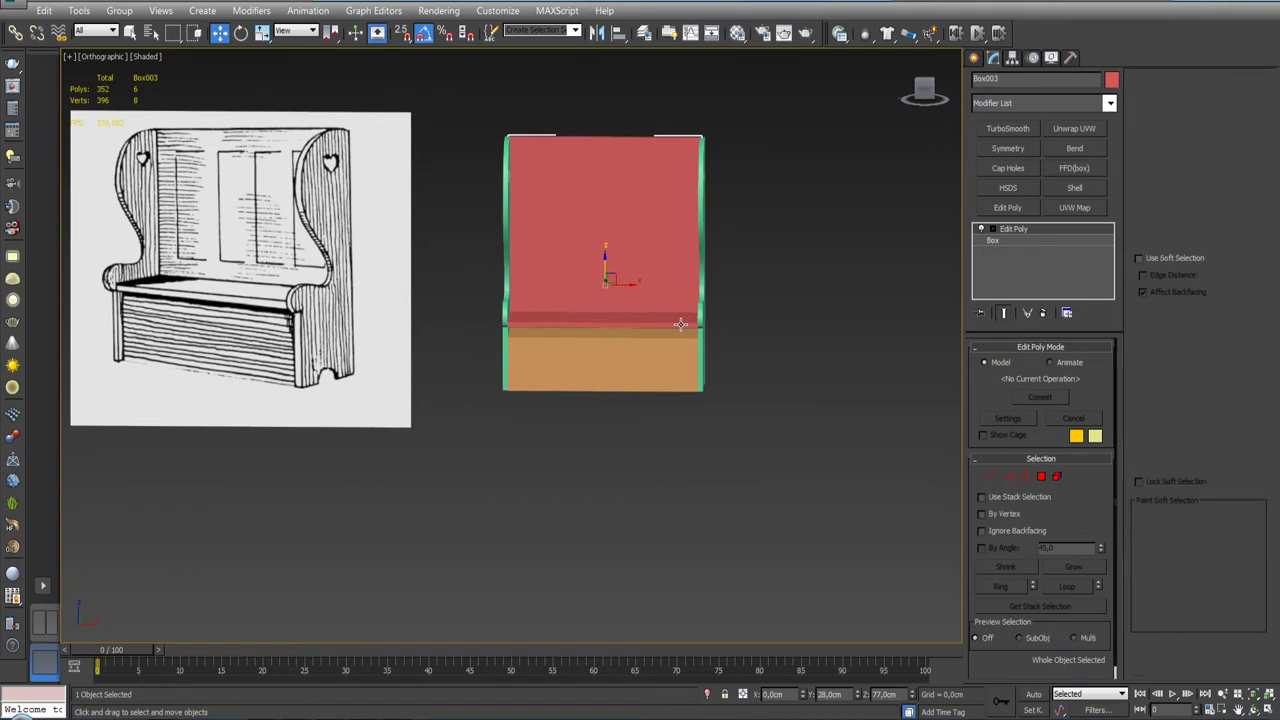
key(F4)
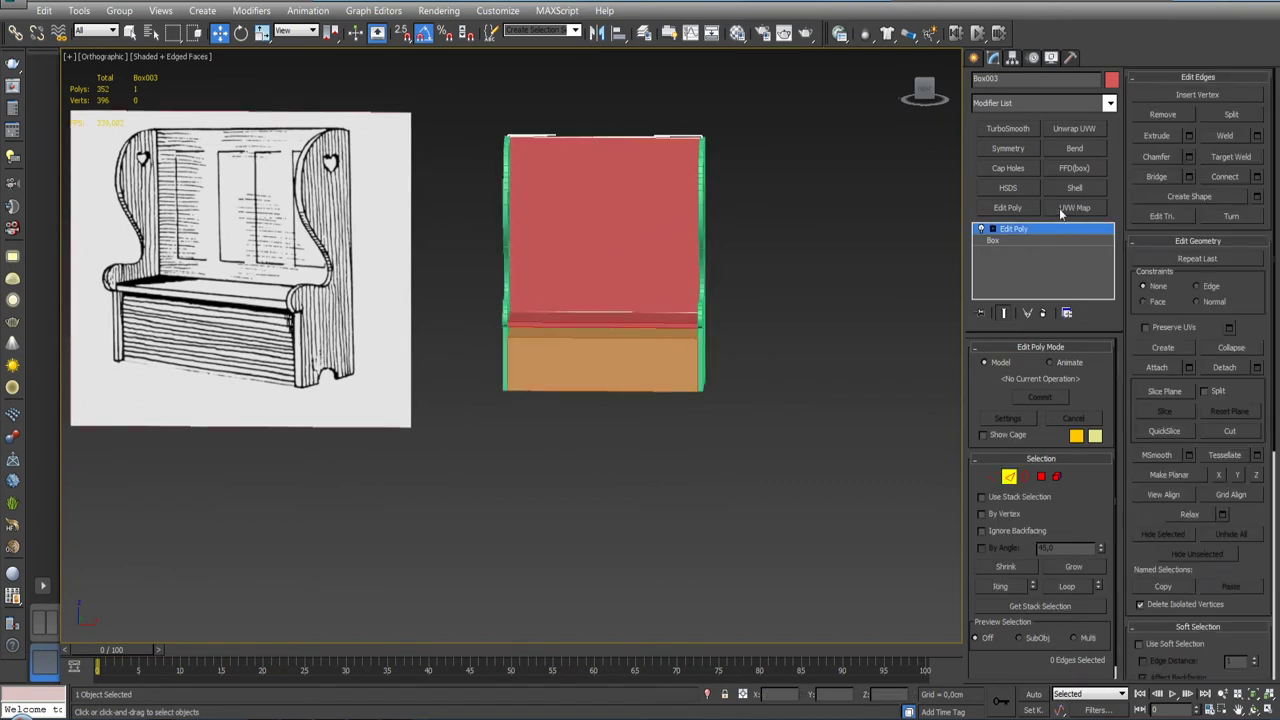
drag(615, 302, 618, 466)
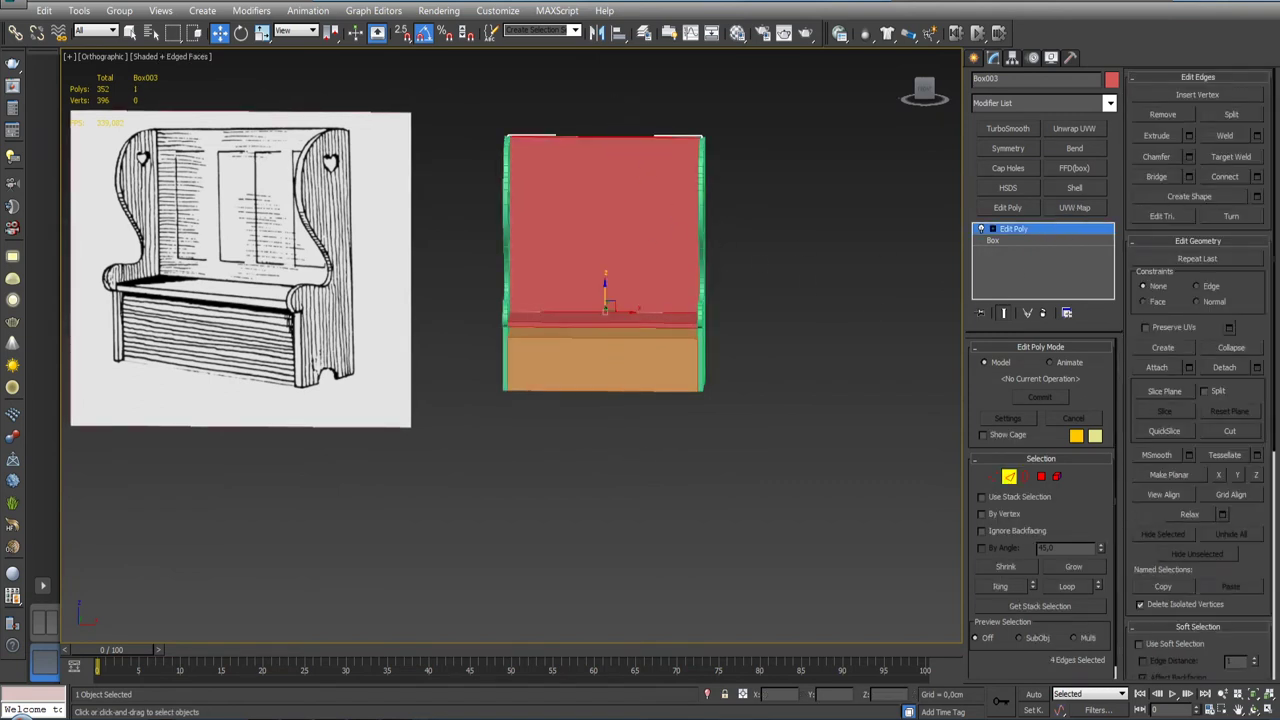
click(1257, 176)
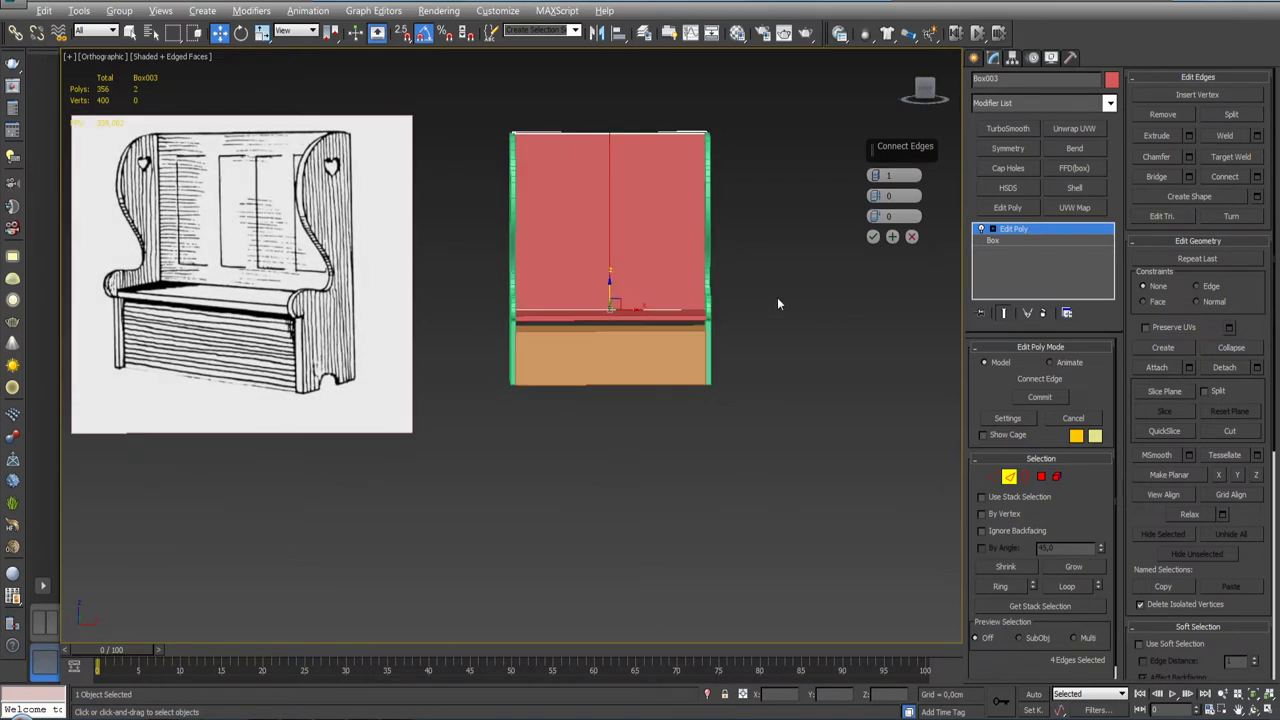
drag(876, 180, 876, 176)
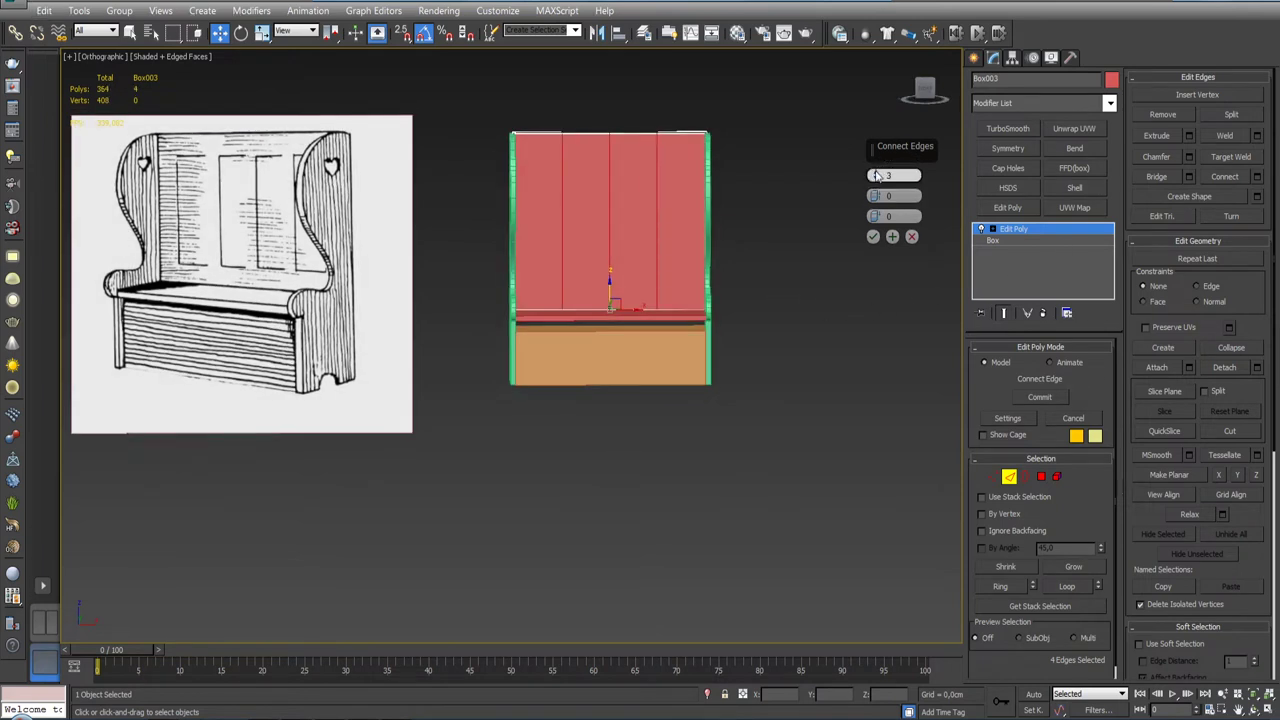
click(876, 174)
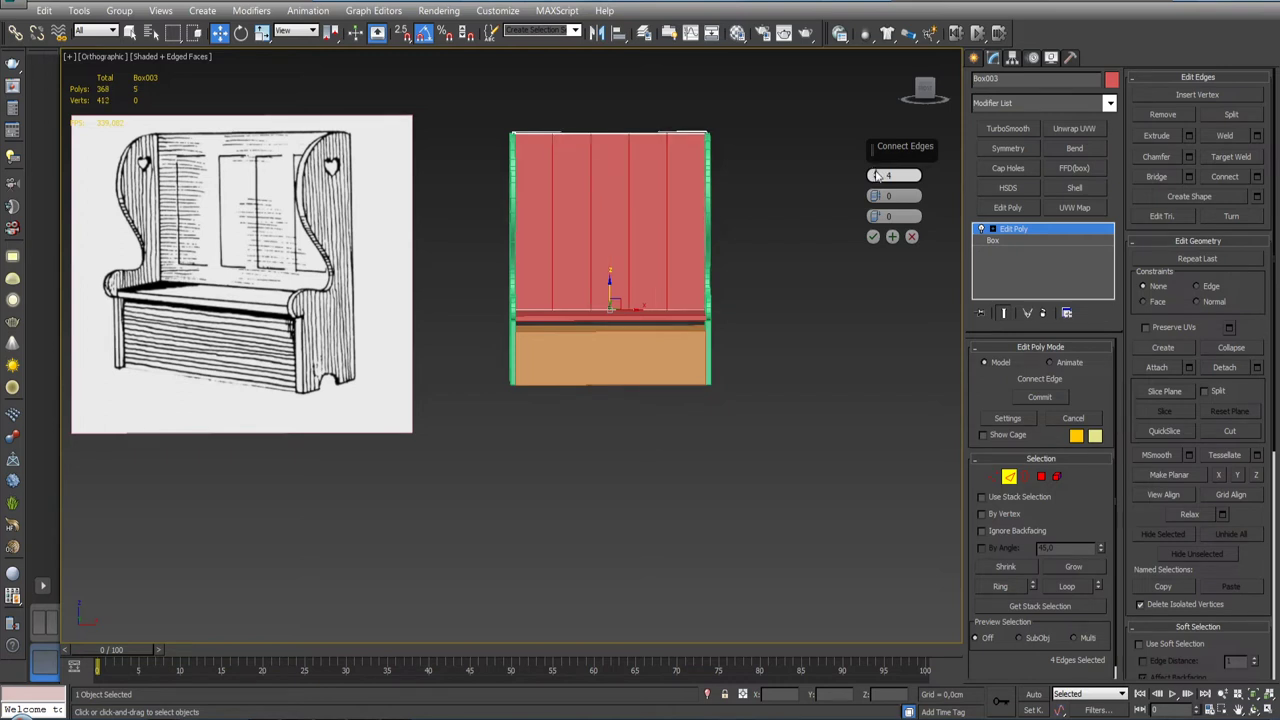
click(873, 237)
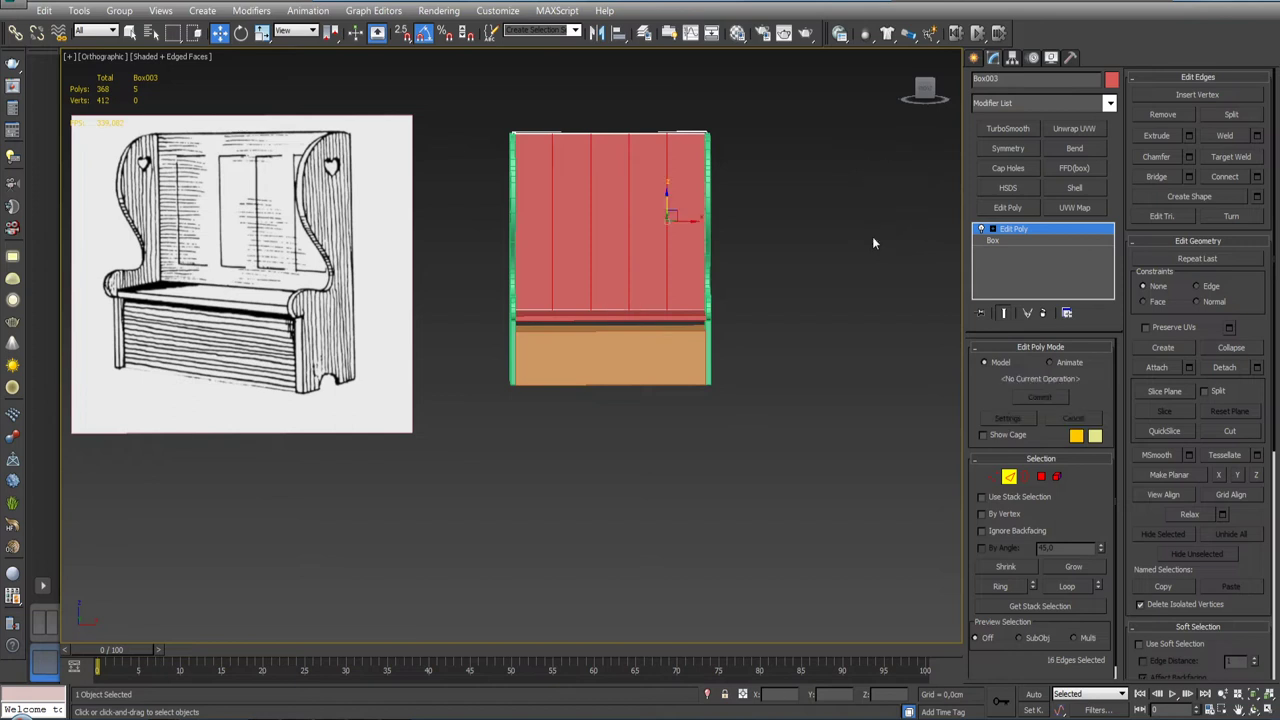
Step: Try a chamfer on the plank edges, cancel it, and undo the earlier edge cuts
click(1188, 156)
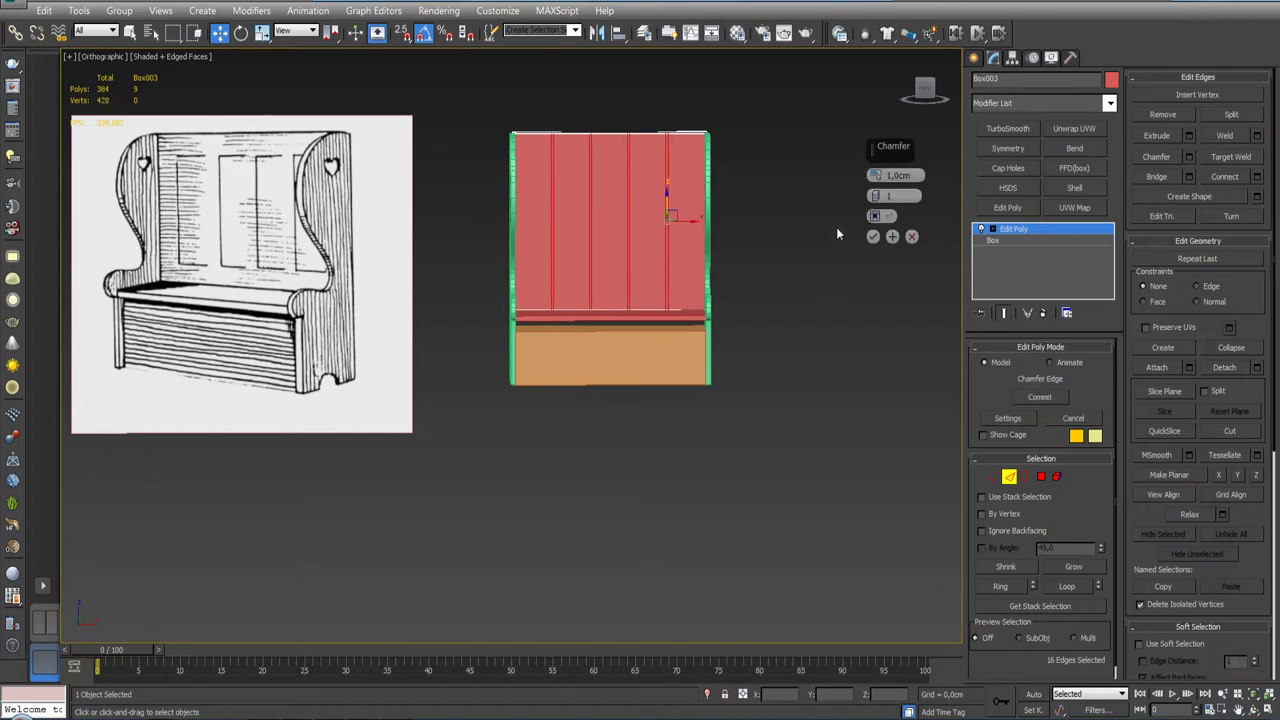
drag(876, 177, 876, 177)
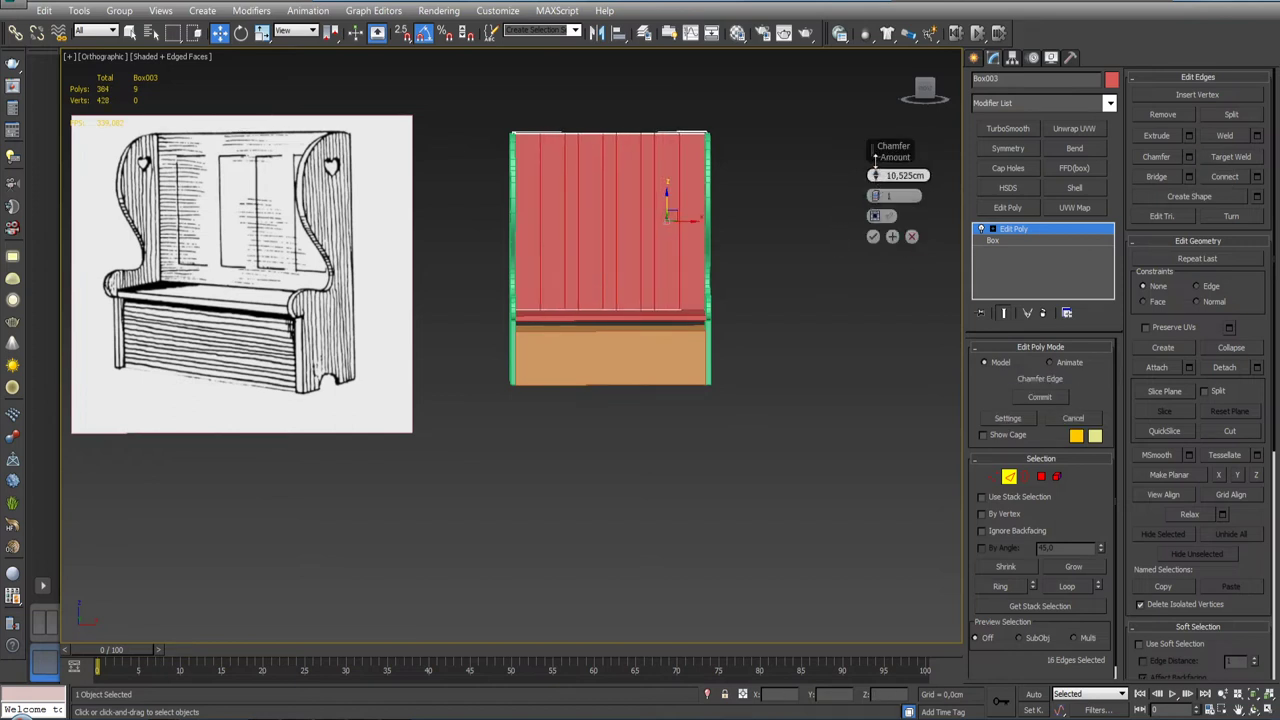
click(911, 236)
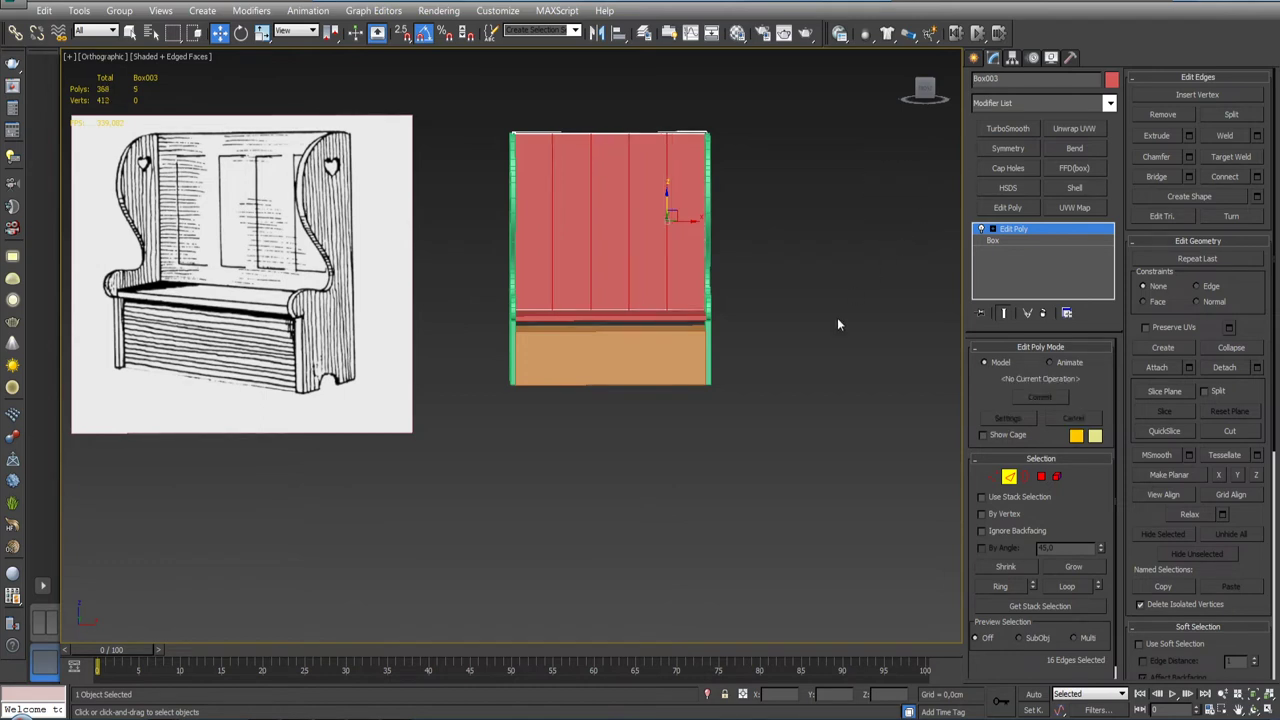
key(ctrl+z)
key(ctrl+z)
key(ctrl+z)
key(ctrl+z)
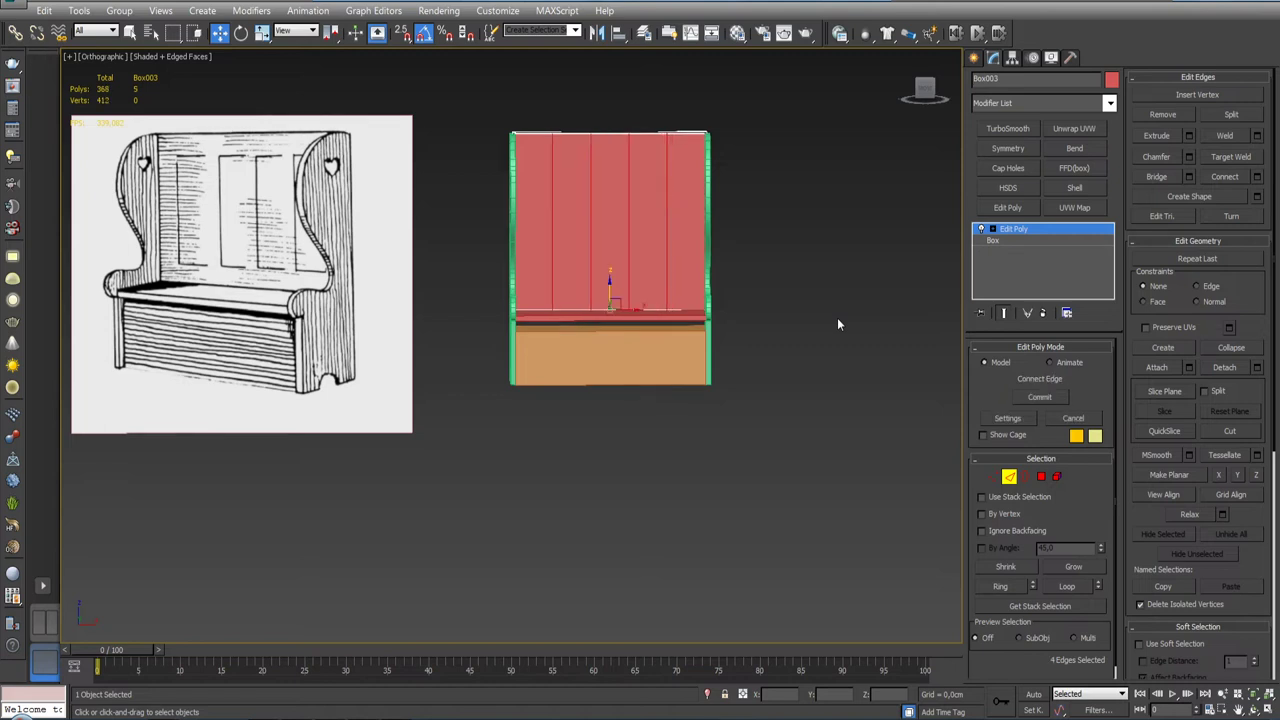
key(ctrl+z)
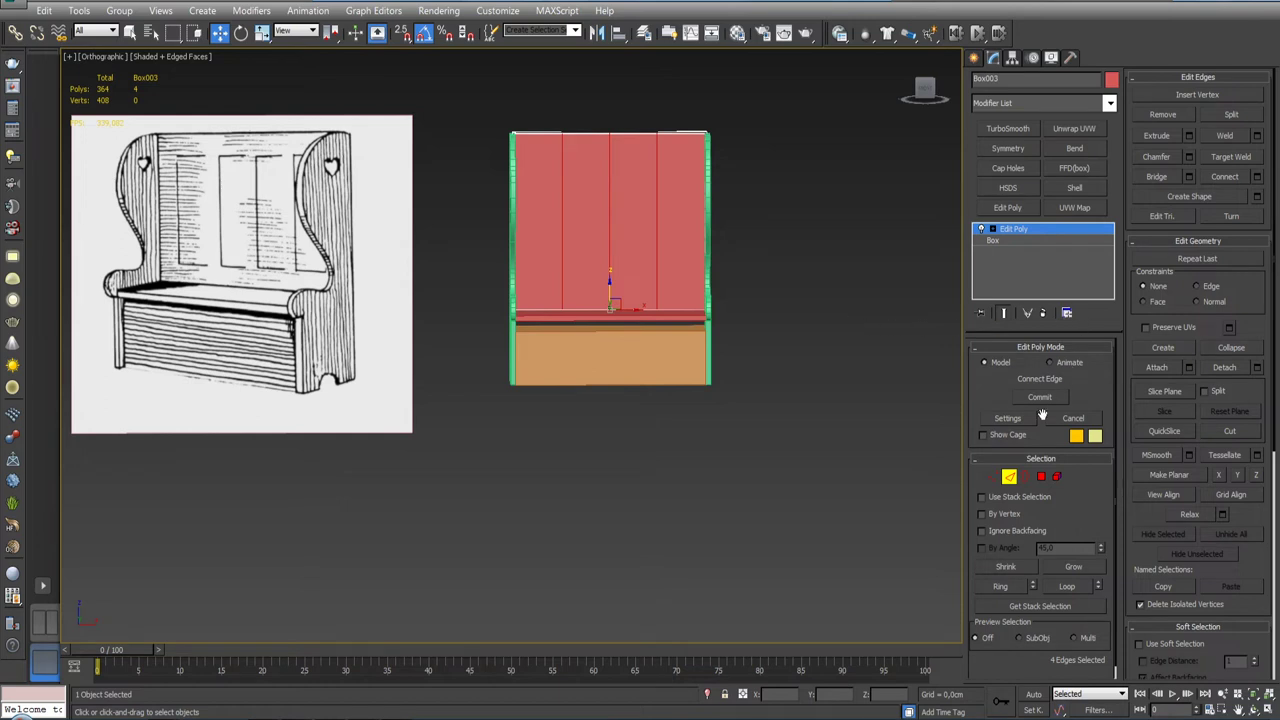
click(1041, 476)
middle_drag(710, 250, 734, 332)
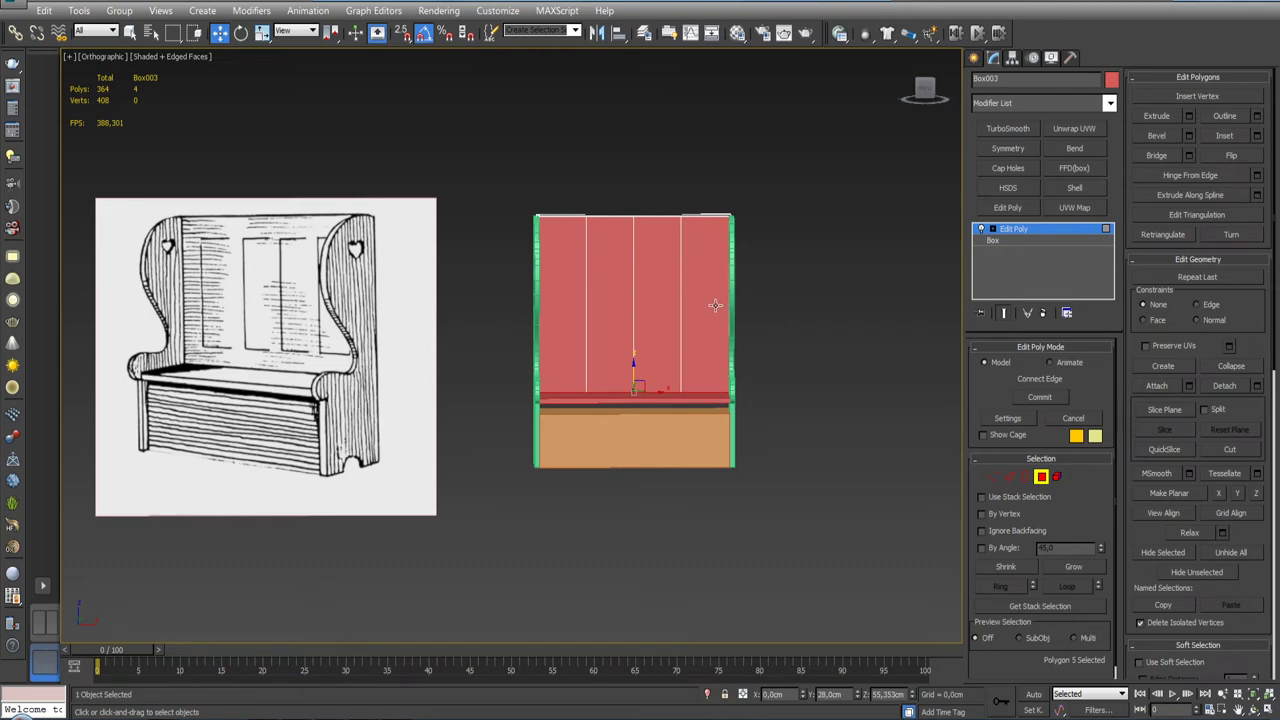
Step: Reapply Connect Edges on the backrest to restore the vertical plank splits
click(715, 305)
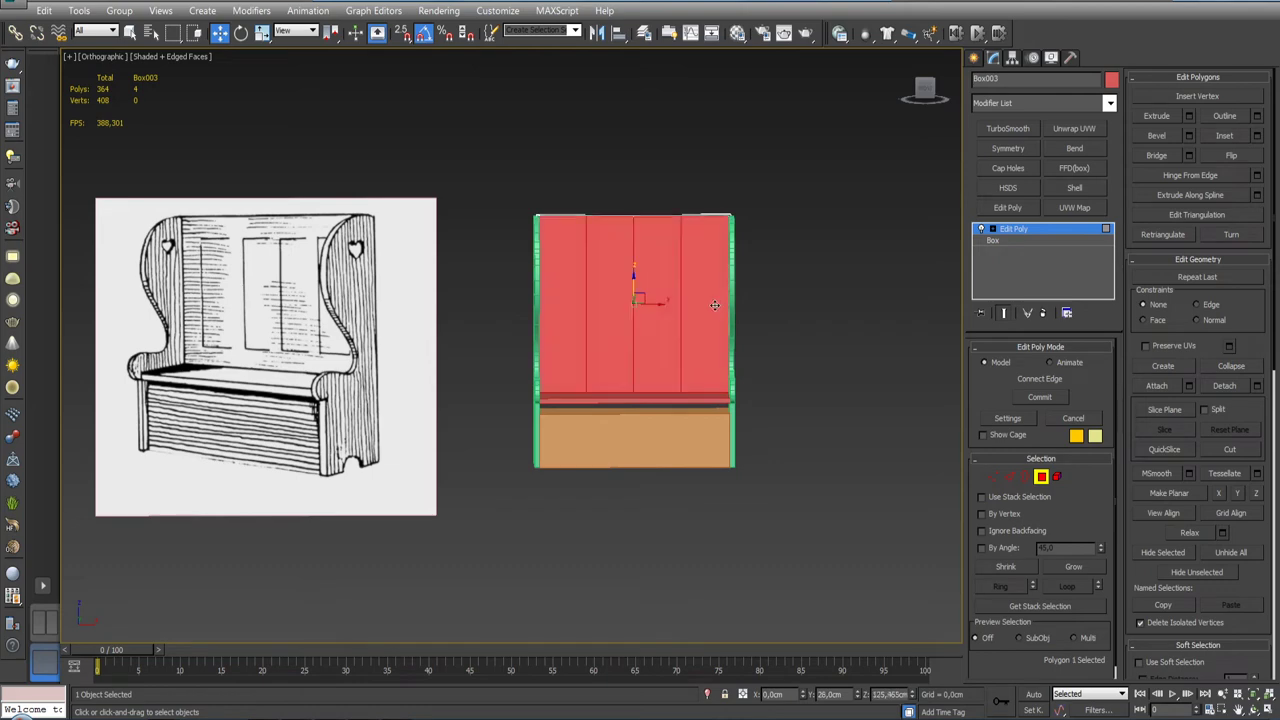
mouse_move(711, 306)
alt+middle_down()
mouse_move(762, 313)
mouse_move(716, 396)
mouse_move(712, 310)
alt+middle_up()
click(1010, 476)
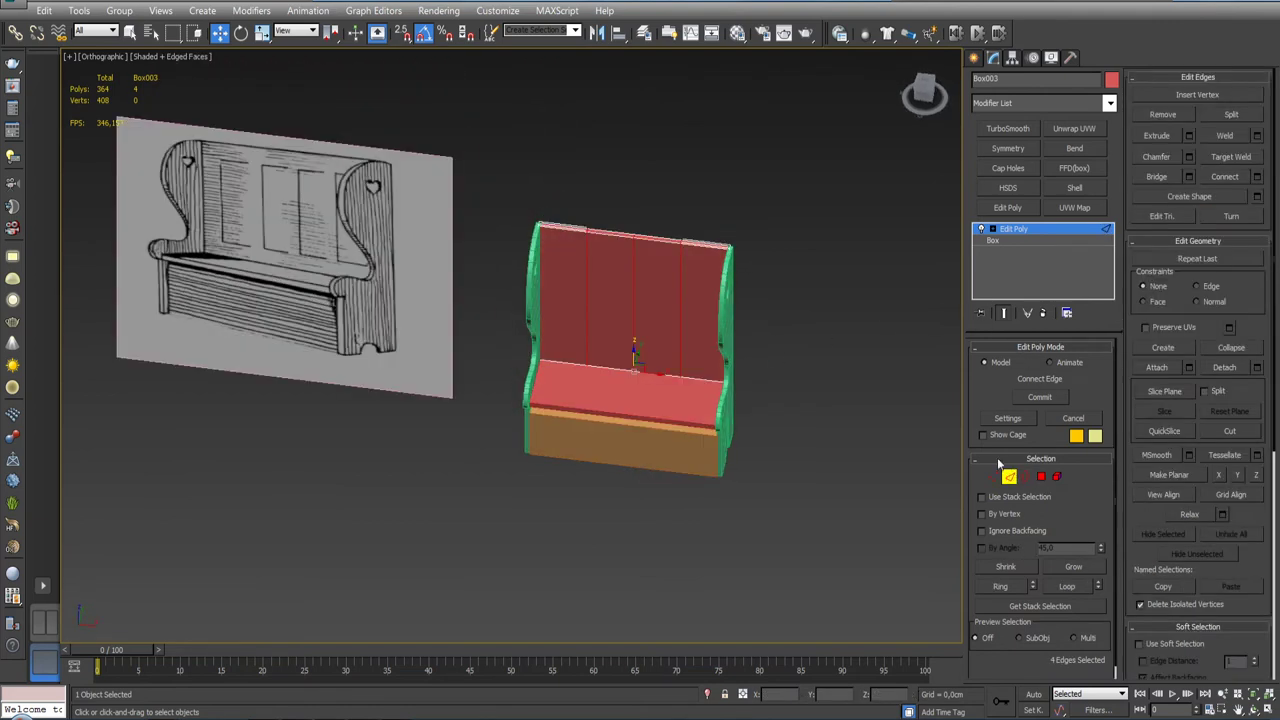
click(1257, 178)
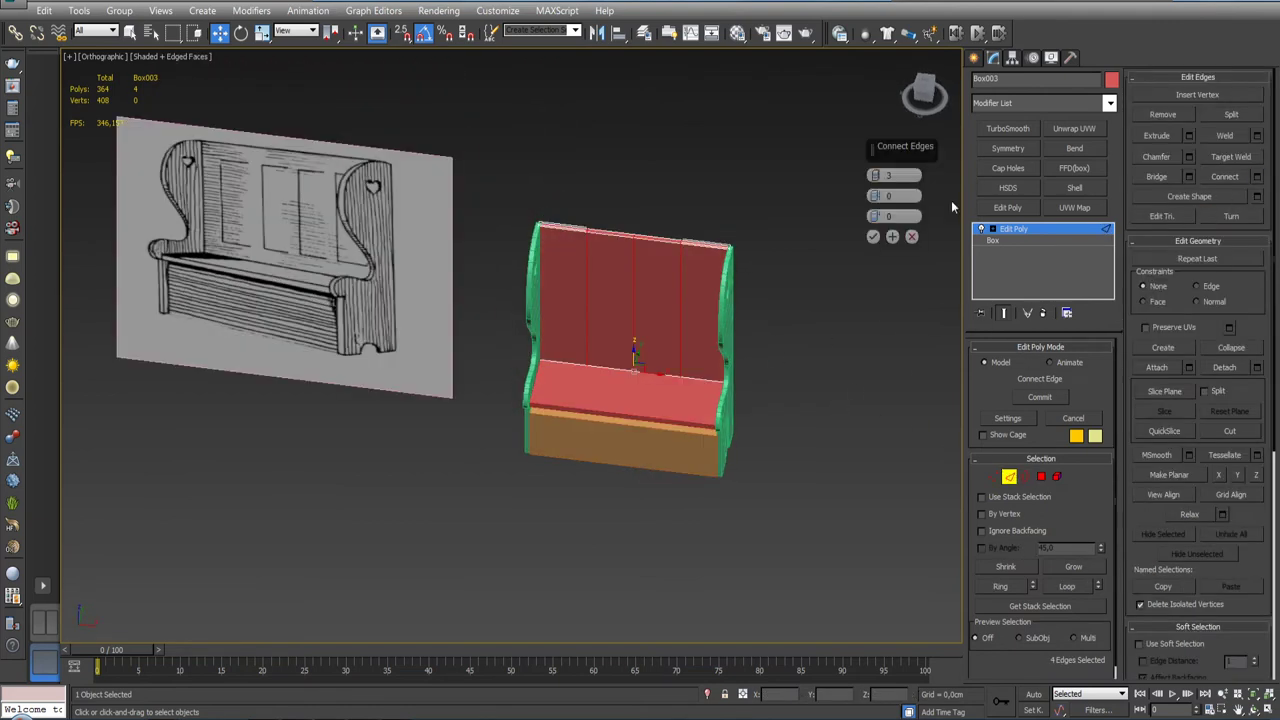
click(873, 236)
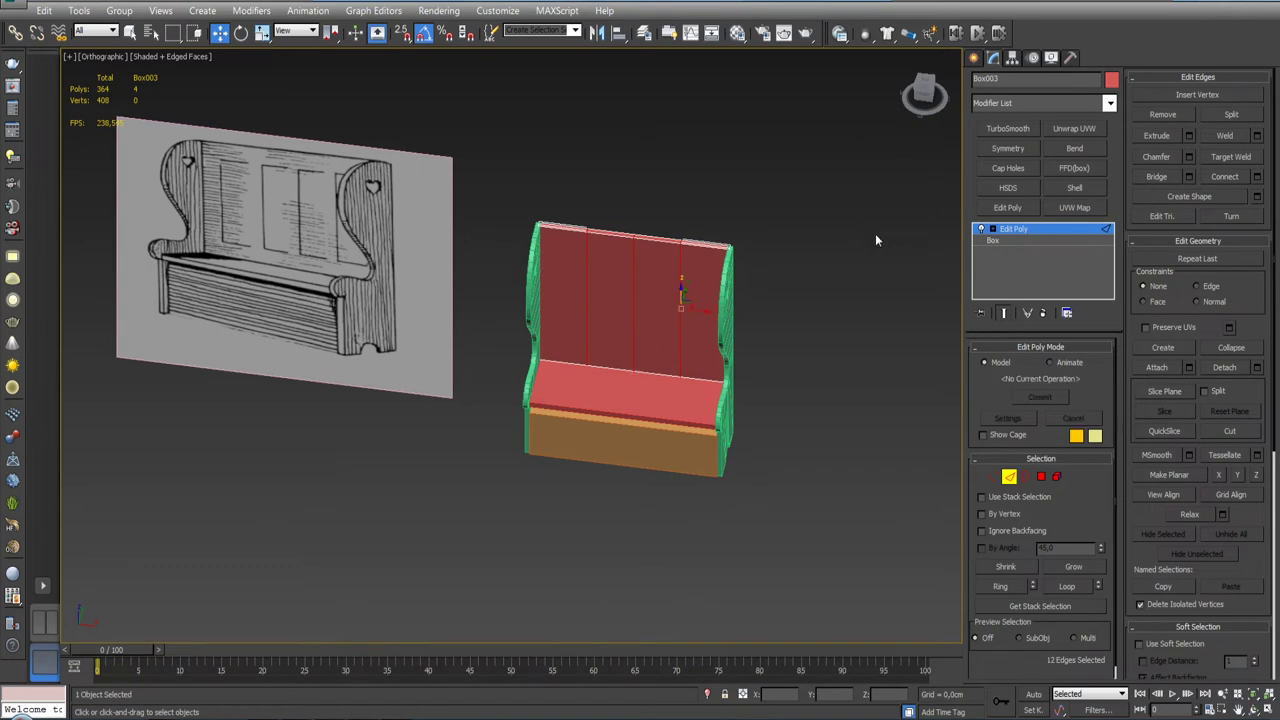
click(1041, 476)
Step: Select the four backrest plank faces and start a By Polygon inset on them
click(702, 326)
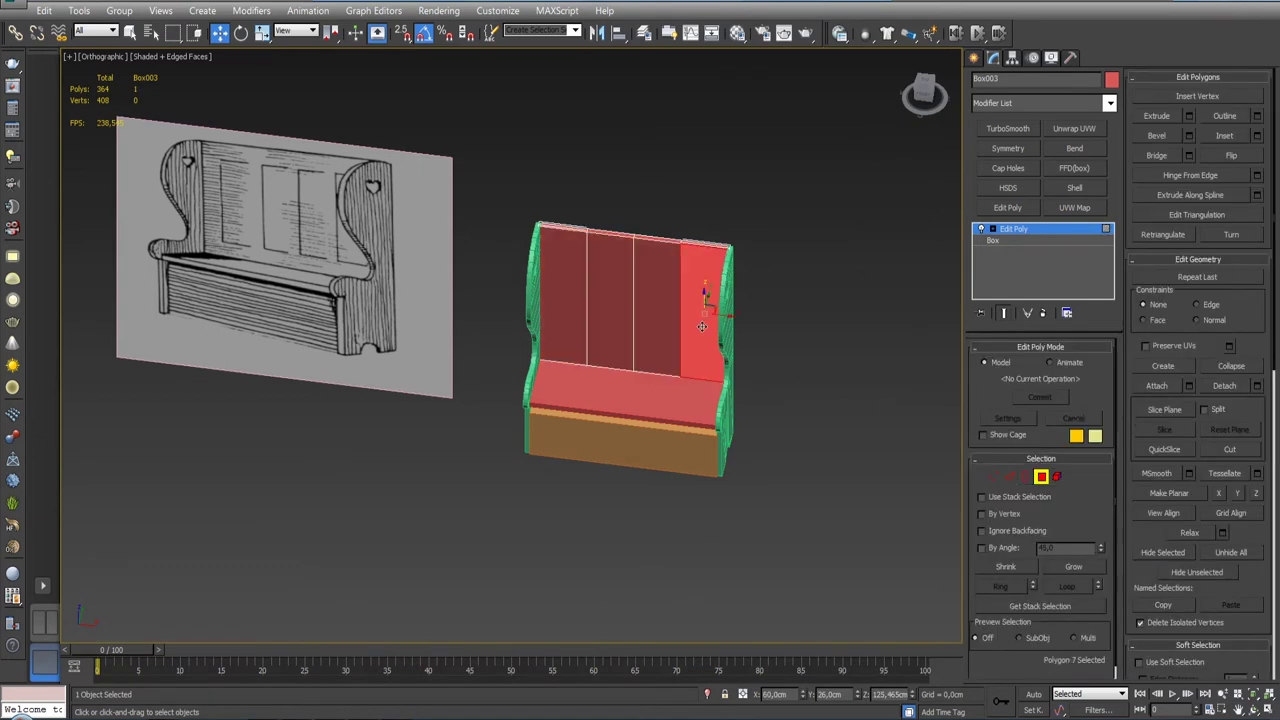
key(q)
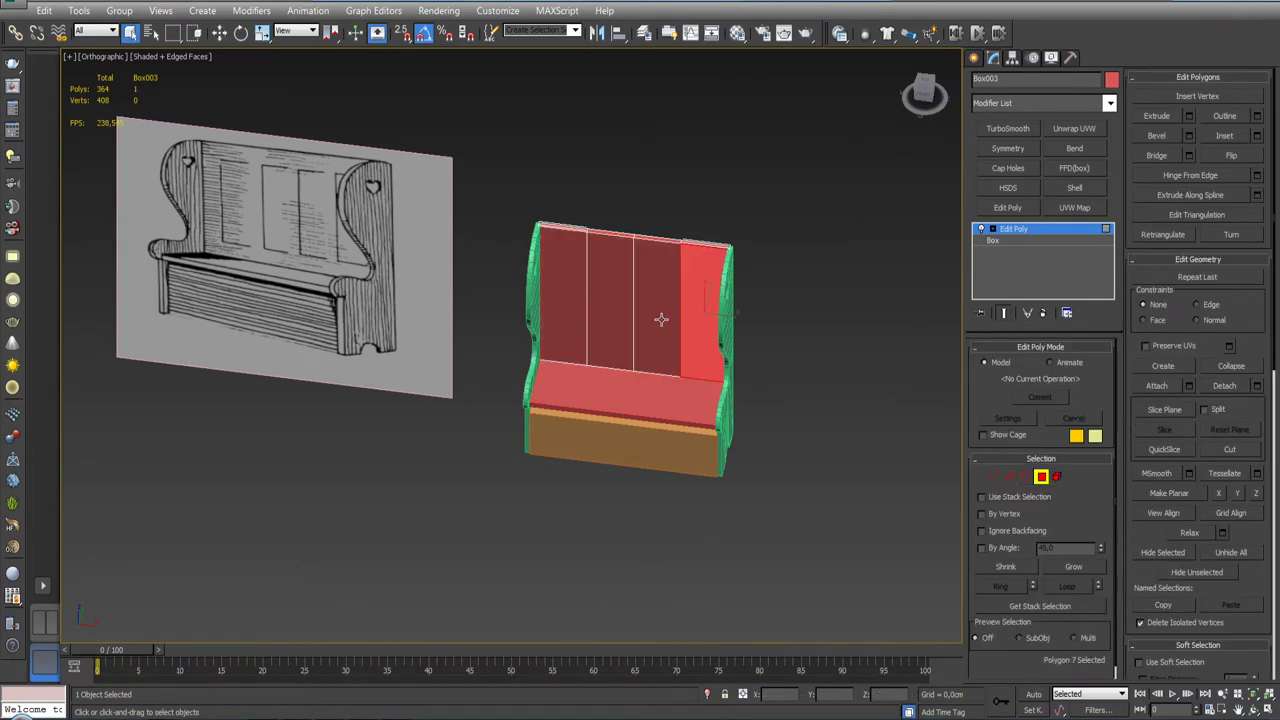
ctrl+click(662, 329)
ctrl+click(622, 314)
ctrl+click(566, 300)
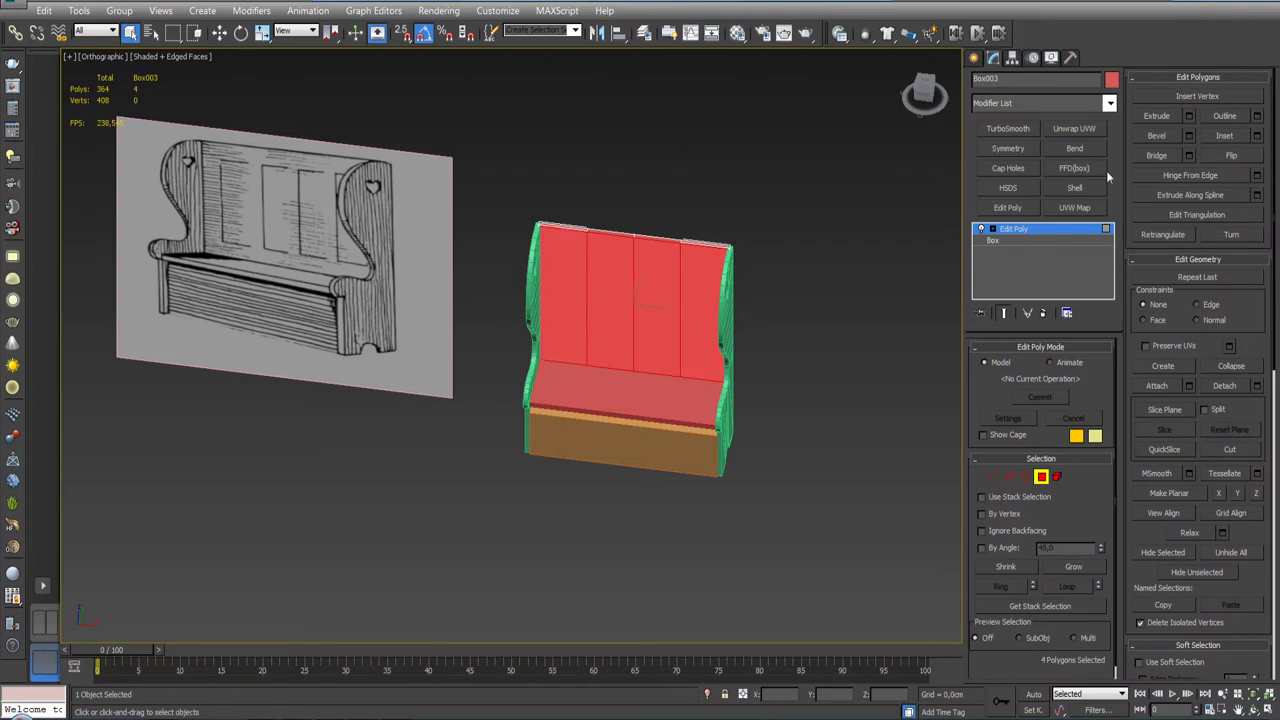
click(1256, 135)
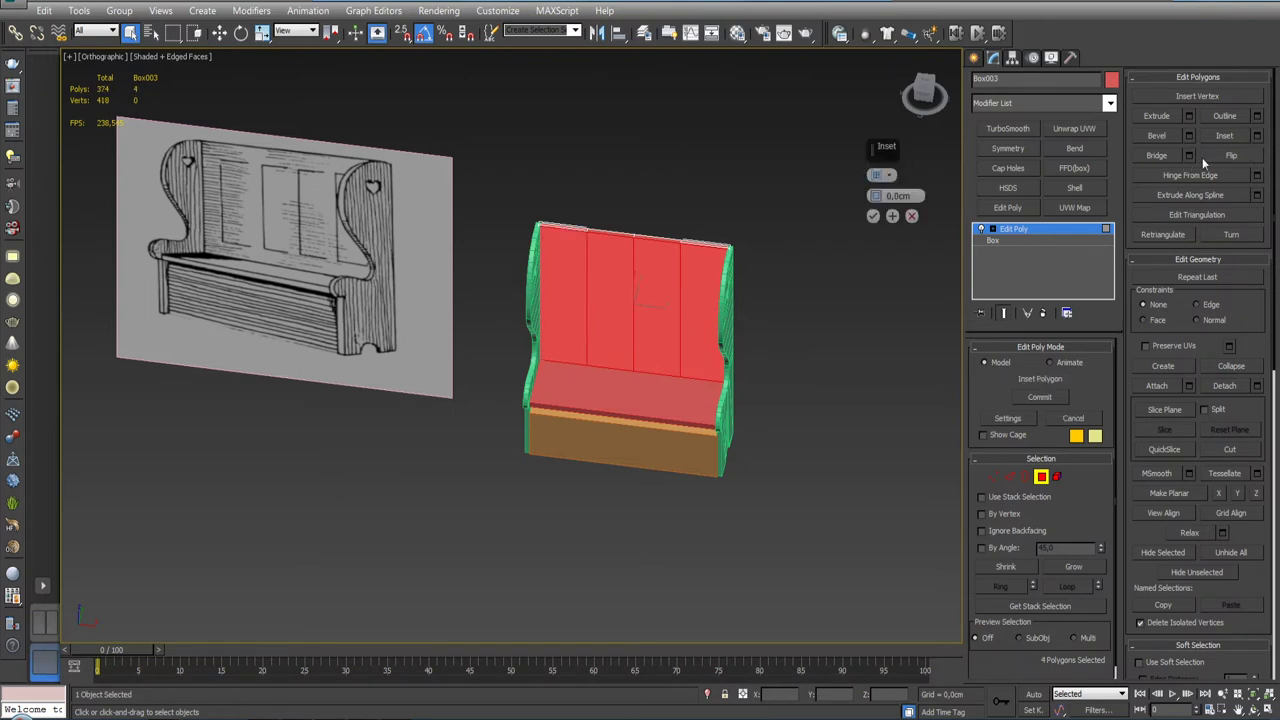
click(880, 175)
click(876, 198)
drag(876, 198, 876, 160)
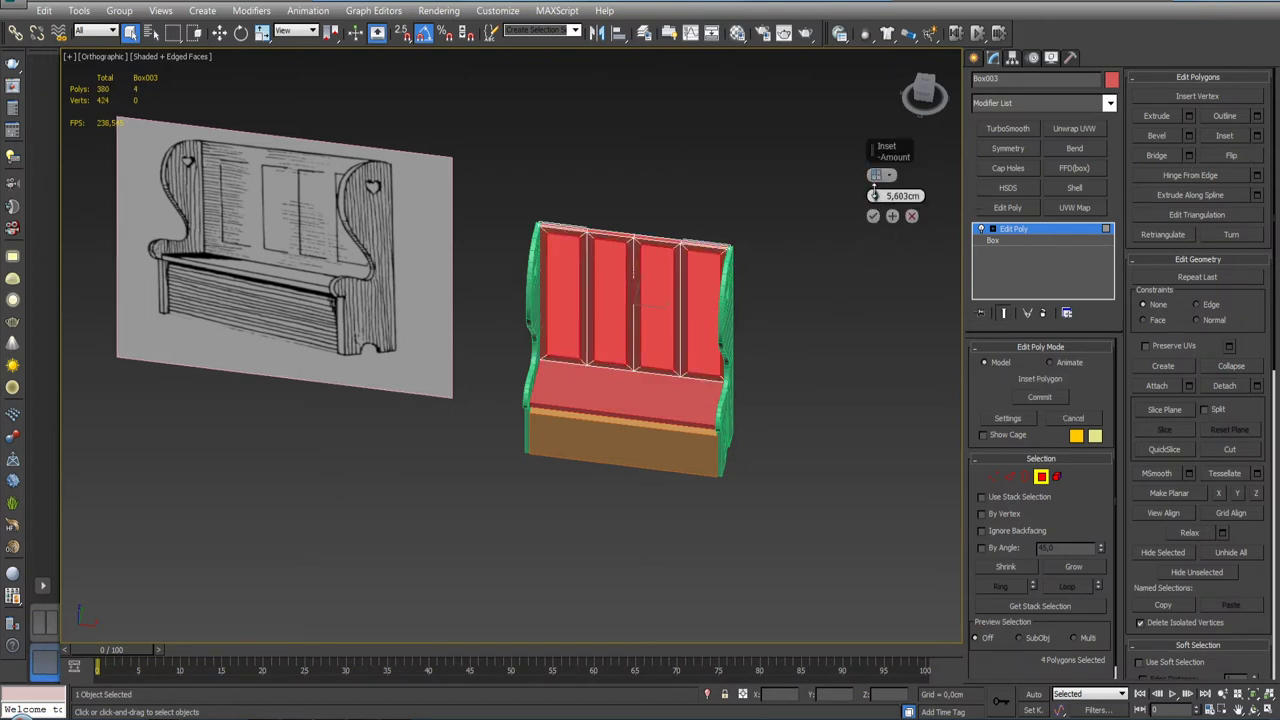
Step: Set the plank inset amount to 9,0cm and confirm it
mouse_move(672, 306)
alt+middle_down()
mouse_move(640, 303)
mouse_move(652, 303)
alt+middle_up()
scroll(660, 295, up, 2)
scroll(655, 300, down, 1)
scroll(655, 302, down, 1)
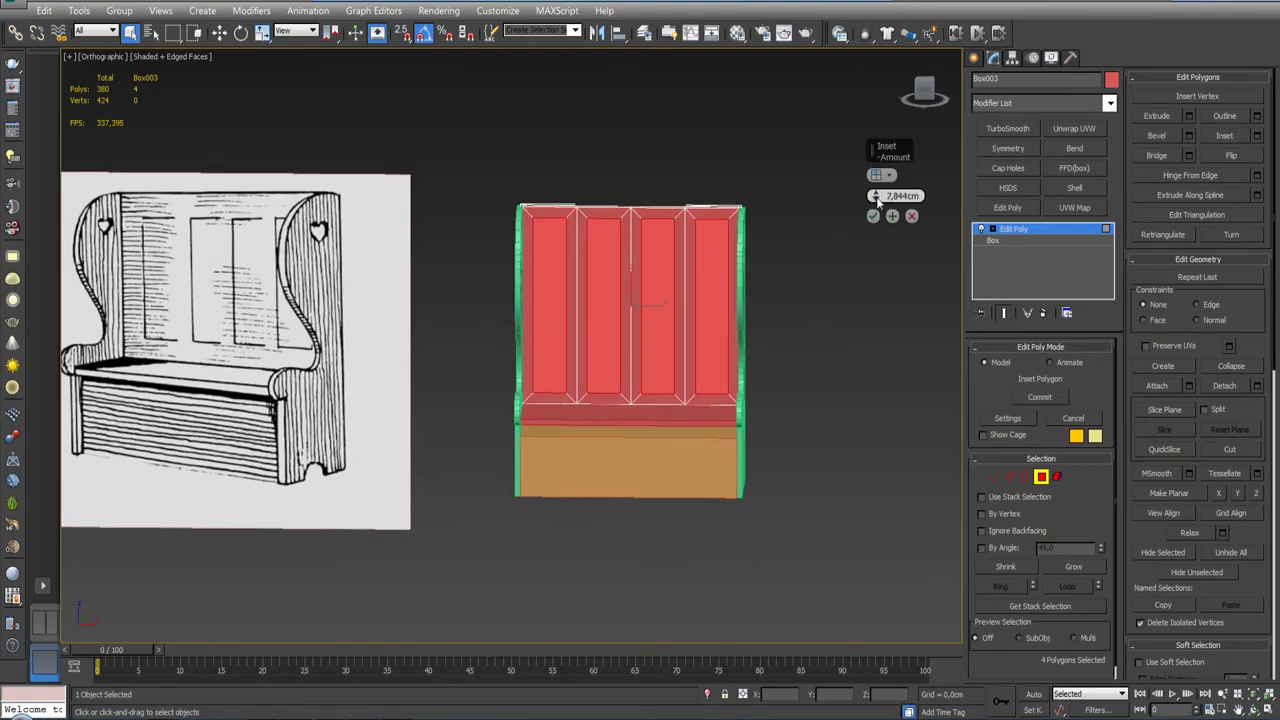
drag(877, 200, 877, 222)
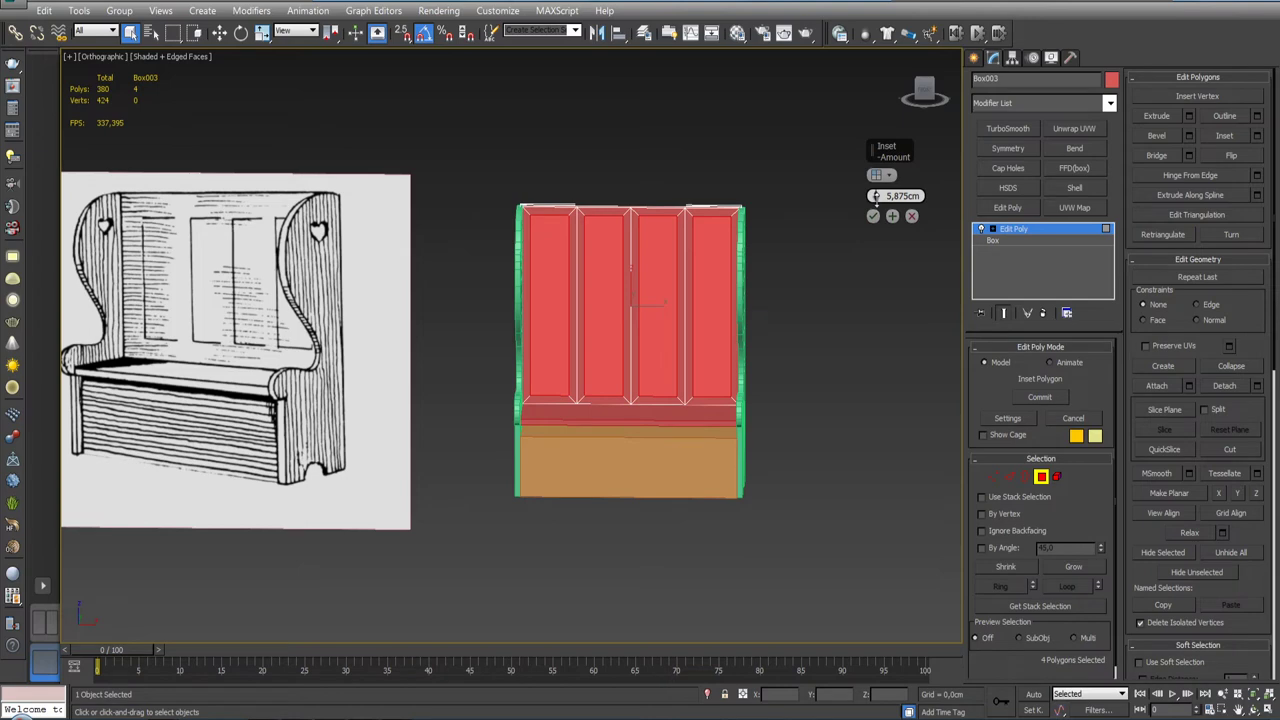
drag(875, 196, 875, 186)
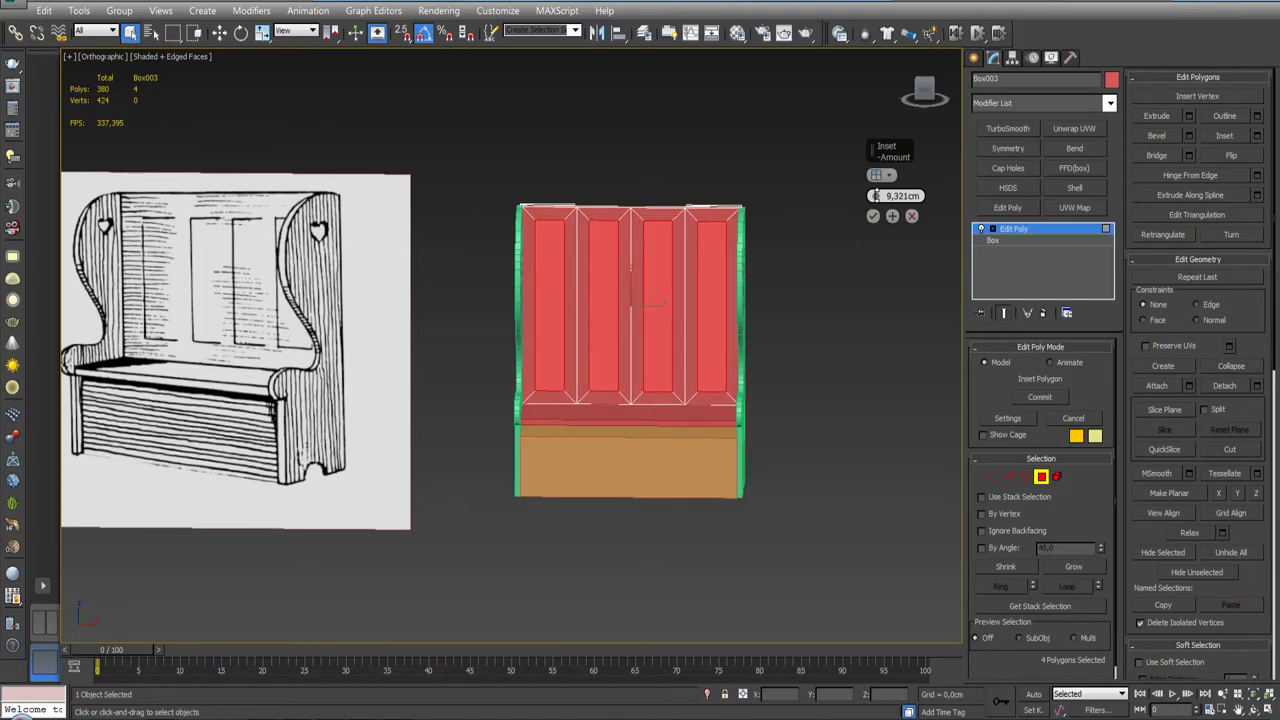
double_click(901, 196)
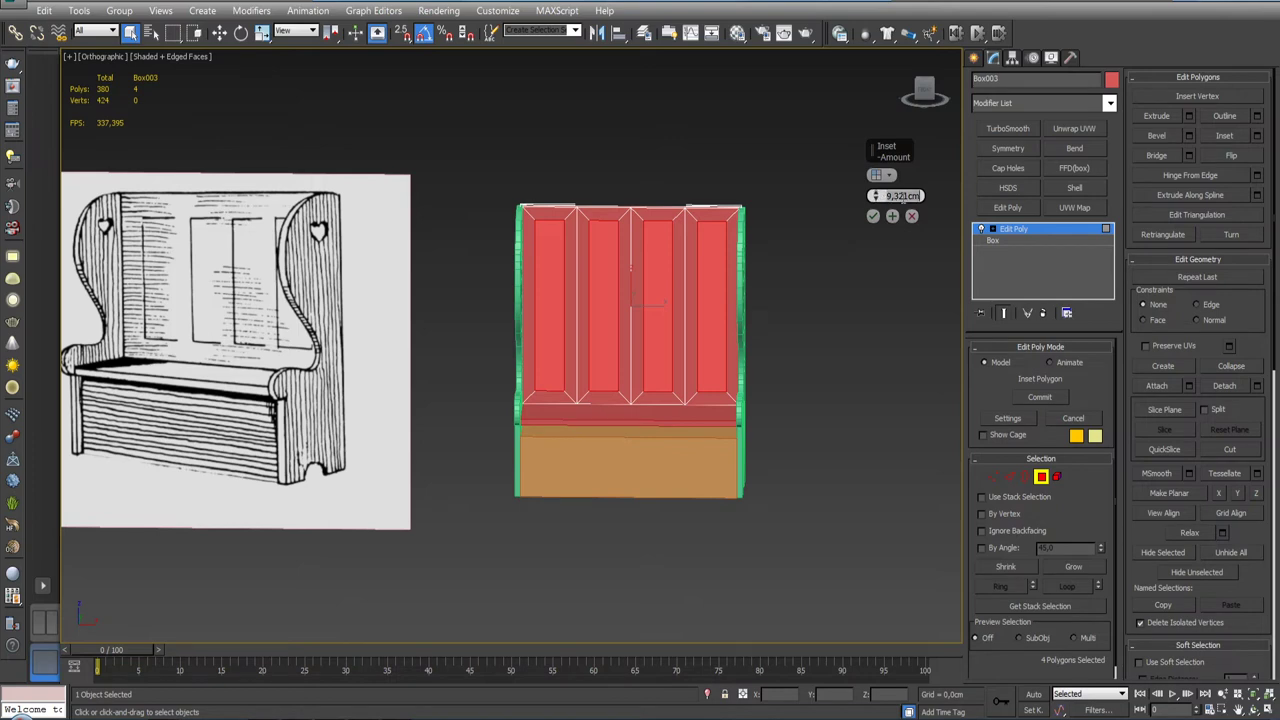
text(9,0)
click(873, 216)
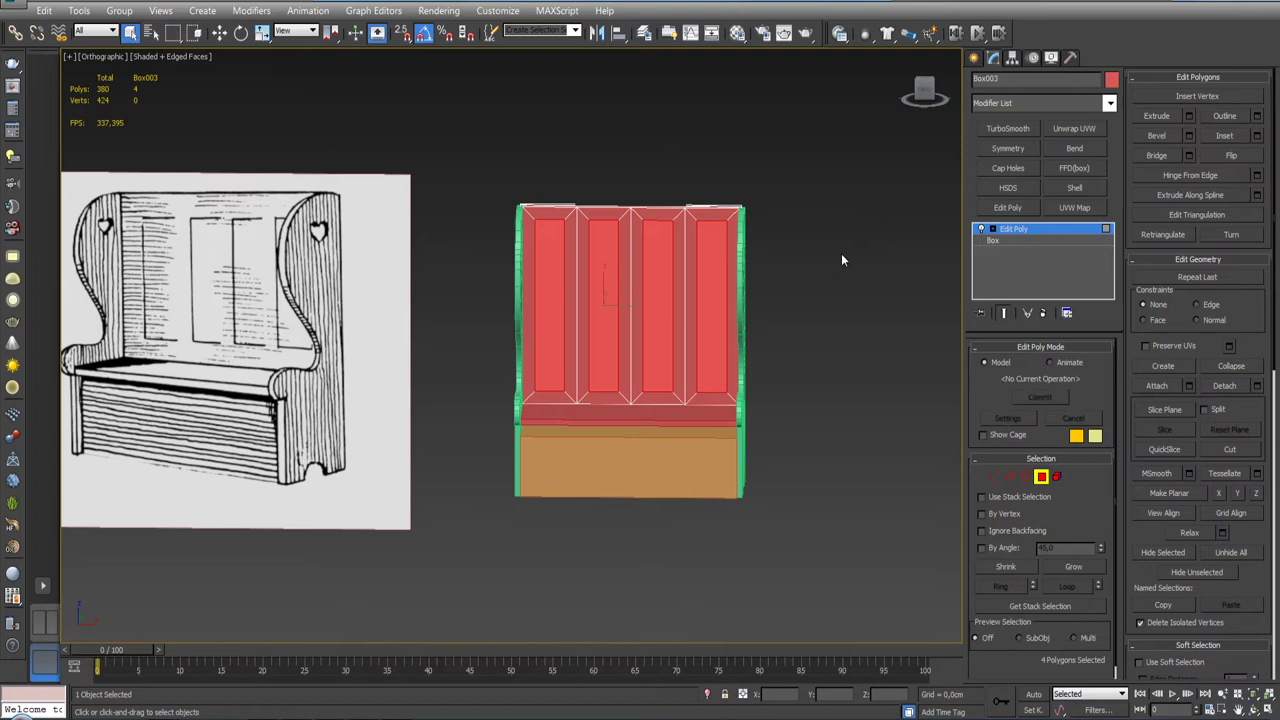
Step: In Front view, select the top and bottom rows of inner panel vertices
click(993, 476)
key(f)
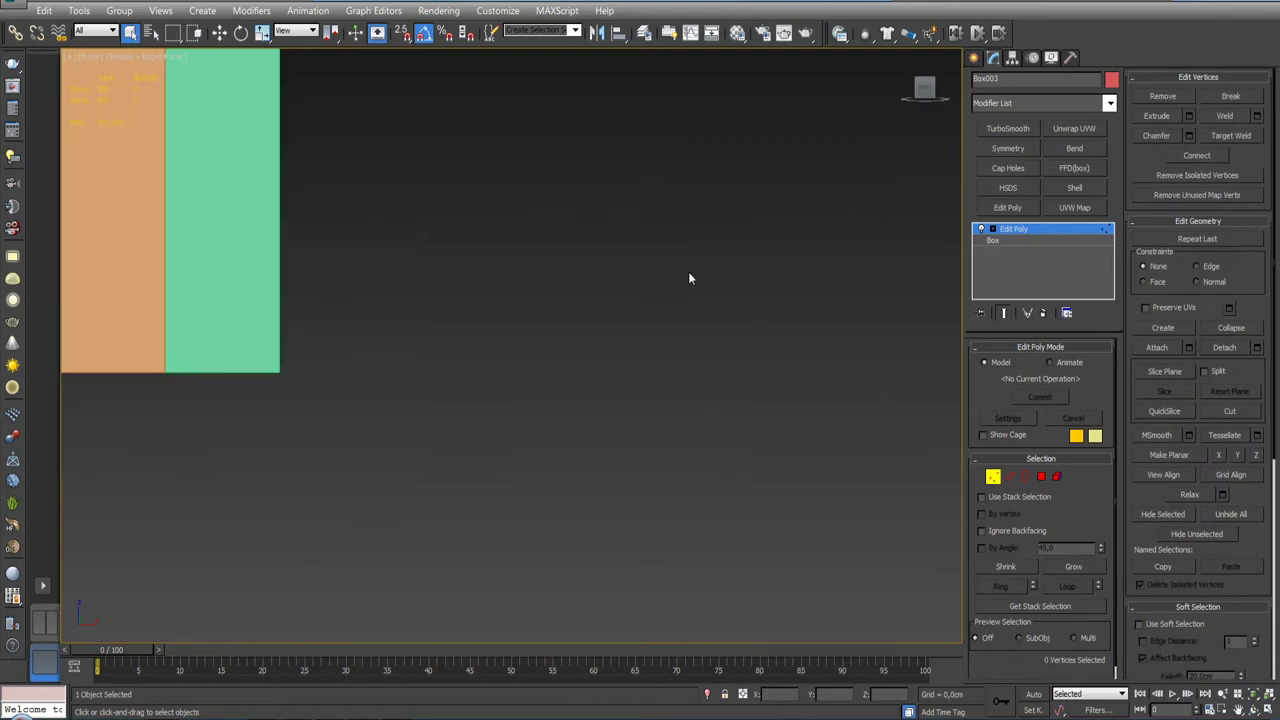
key(z)
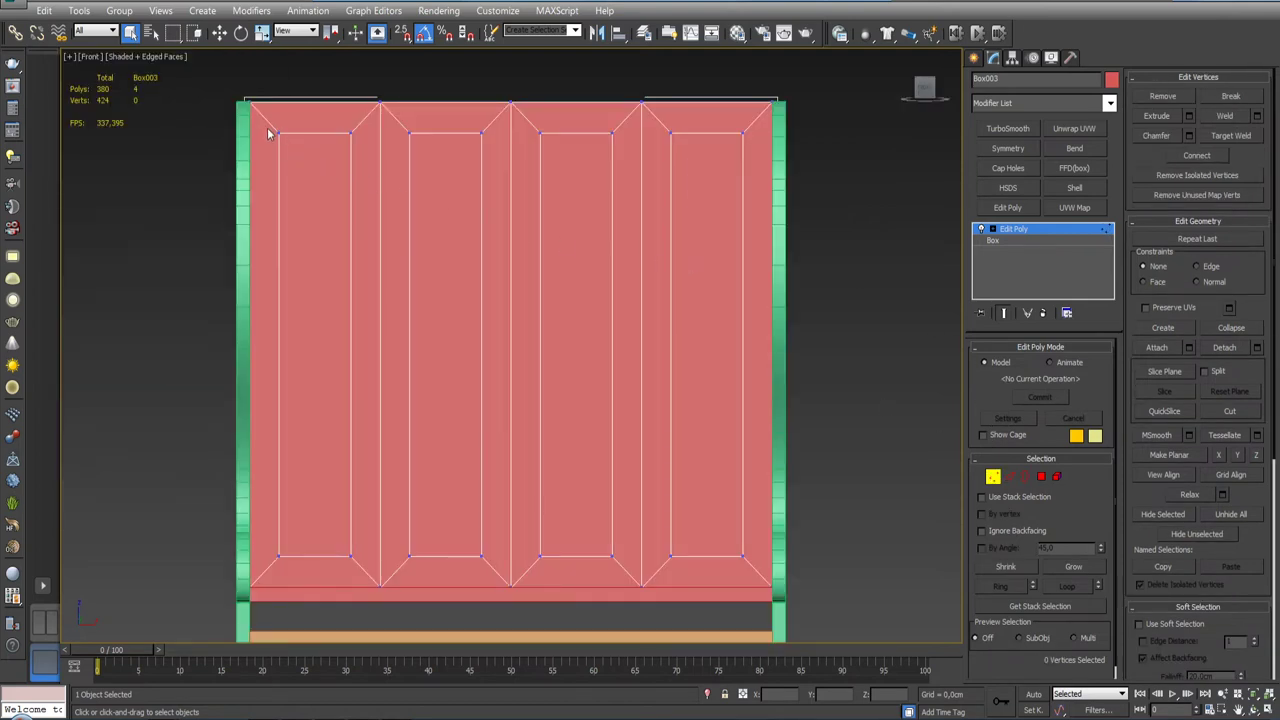
scroll(285, 147, down, 5)
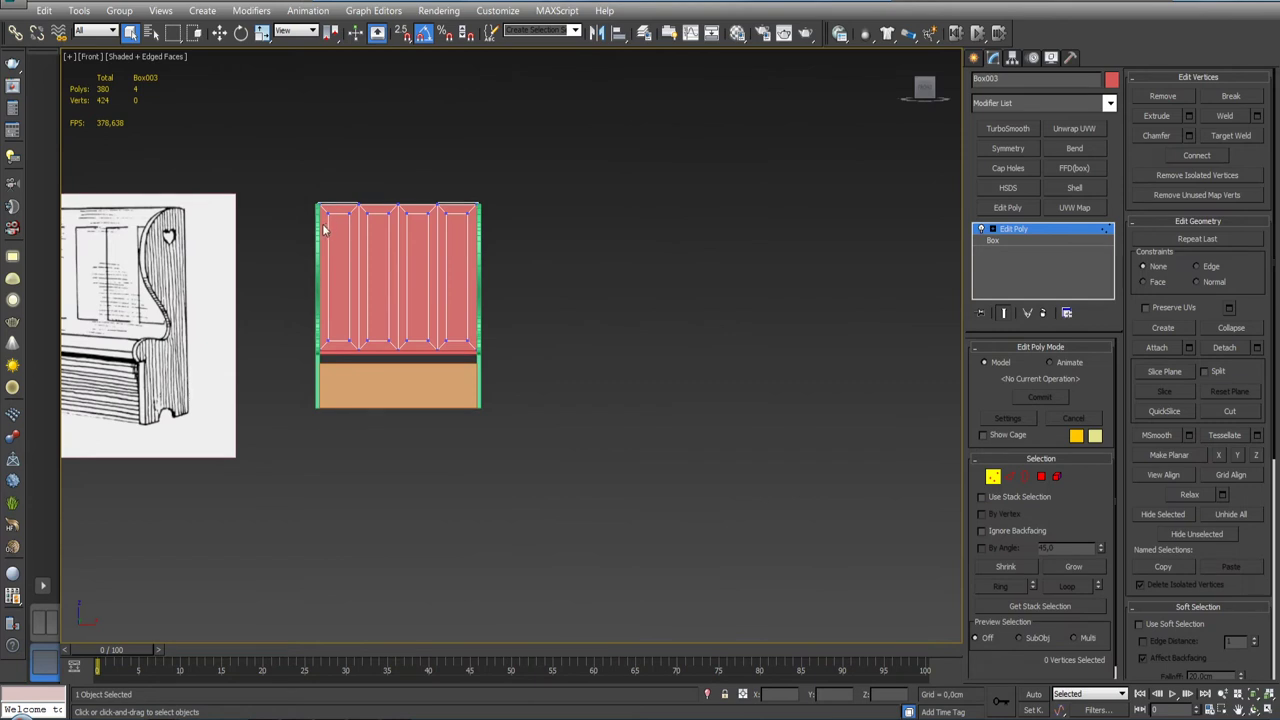
drag(475, 212, 438, 232)
scroll(438, 232, down, 2)
scroll(430, 300, up, 4)
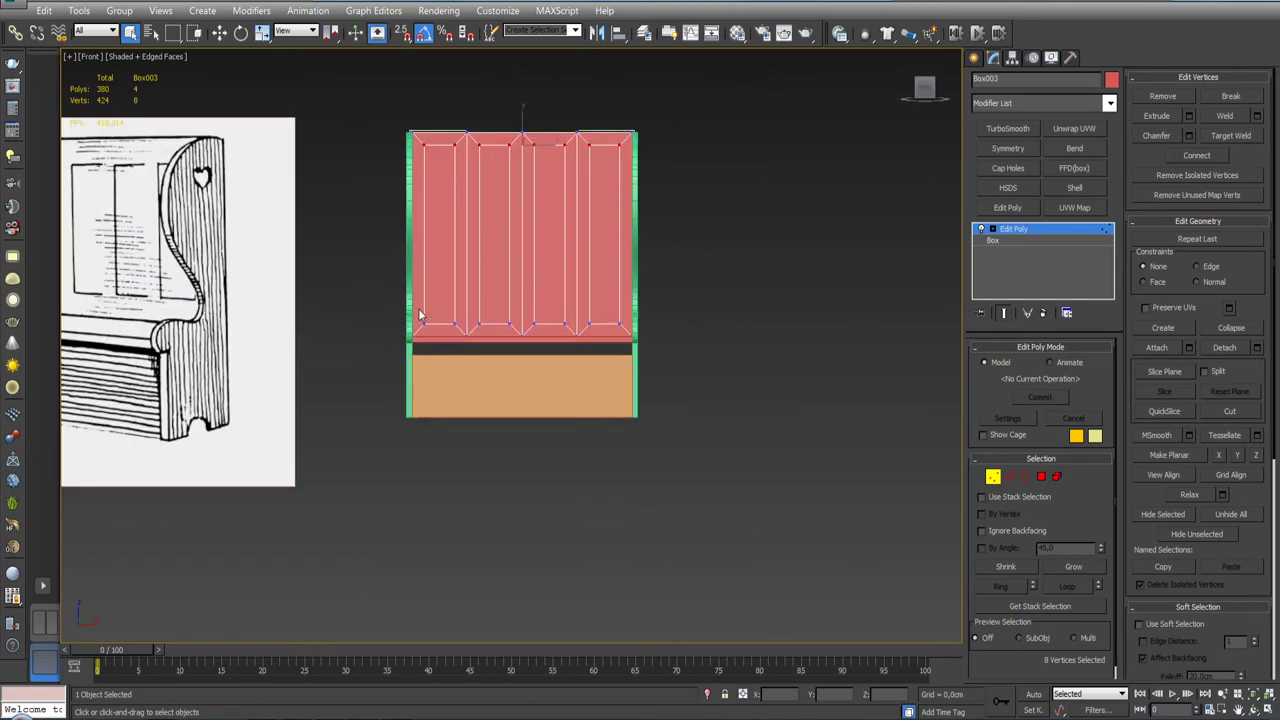
ctrl+drag(628, 333, 624, 331)
Step: Scale the selected vertex rows vertically to narrow the top and bottom borders
key(r)
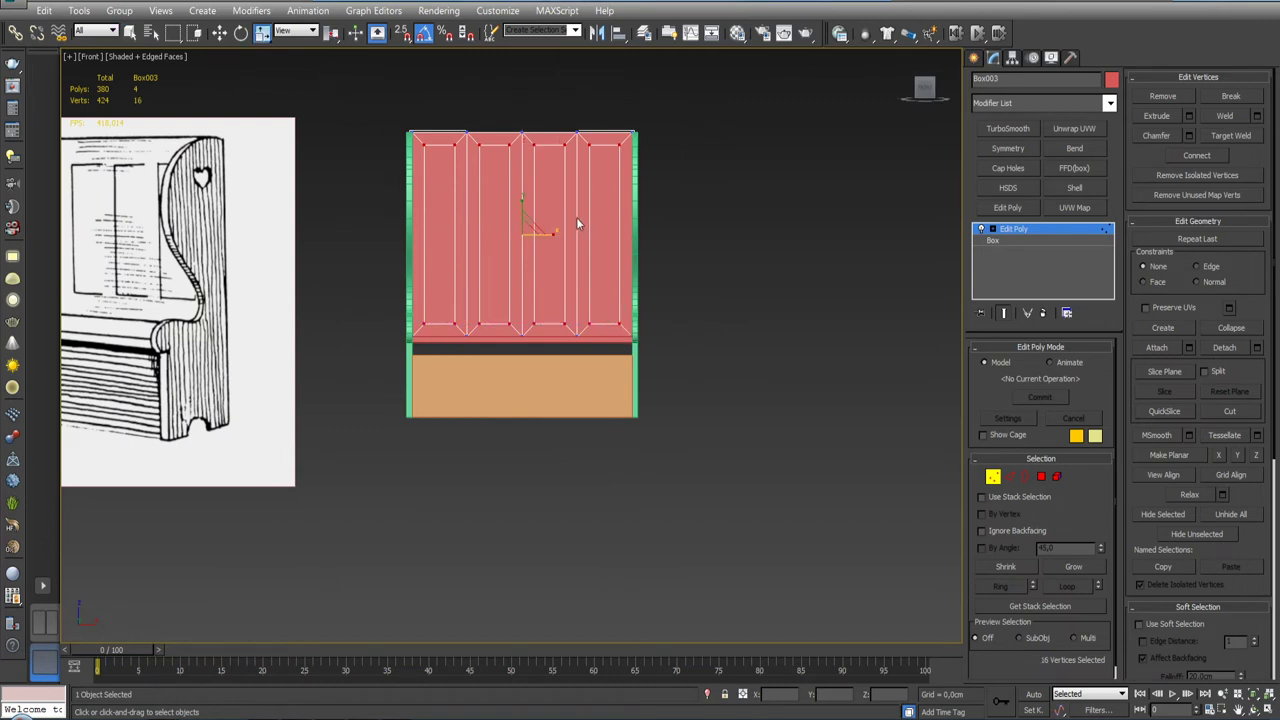
scroll(576, 224, down, 2)
scroll(587, 239, down, 2)
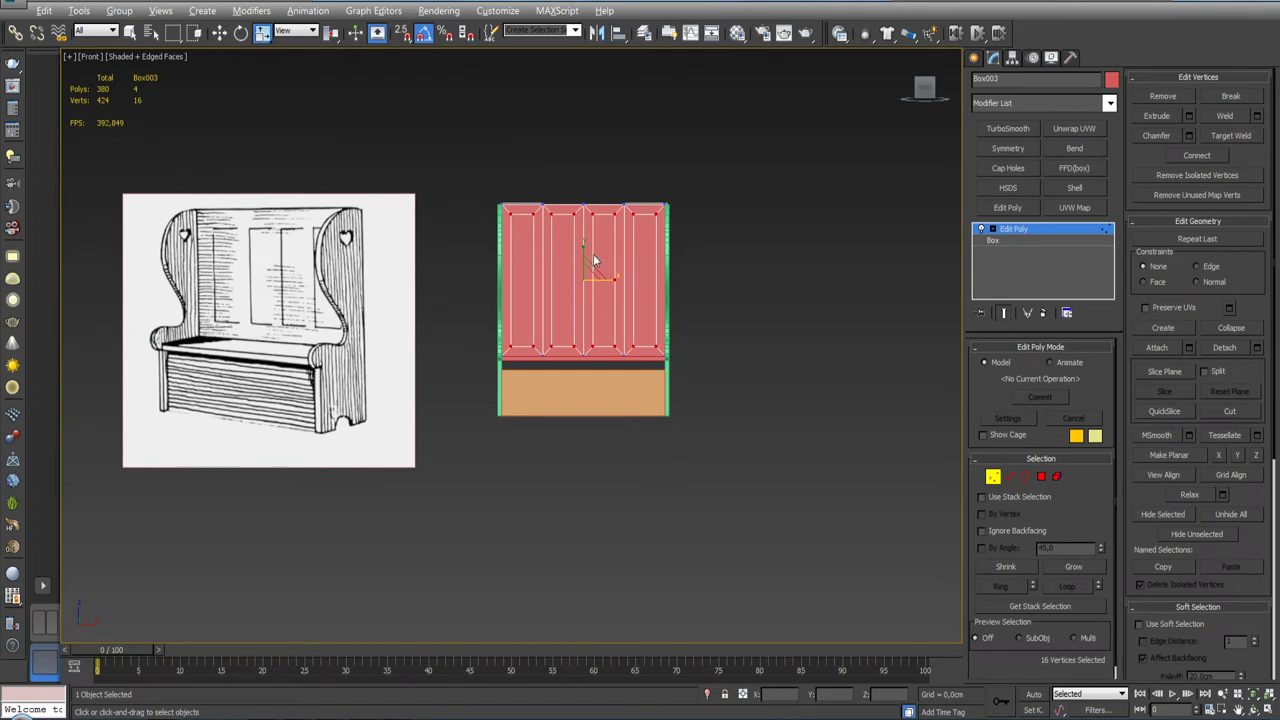
scroll(594, 256, up, 1)
drag(583, 256, 582, 265)
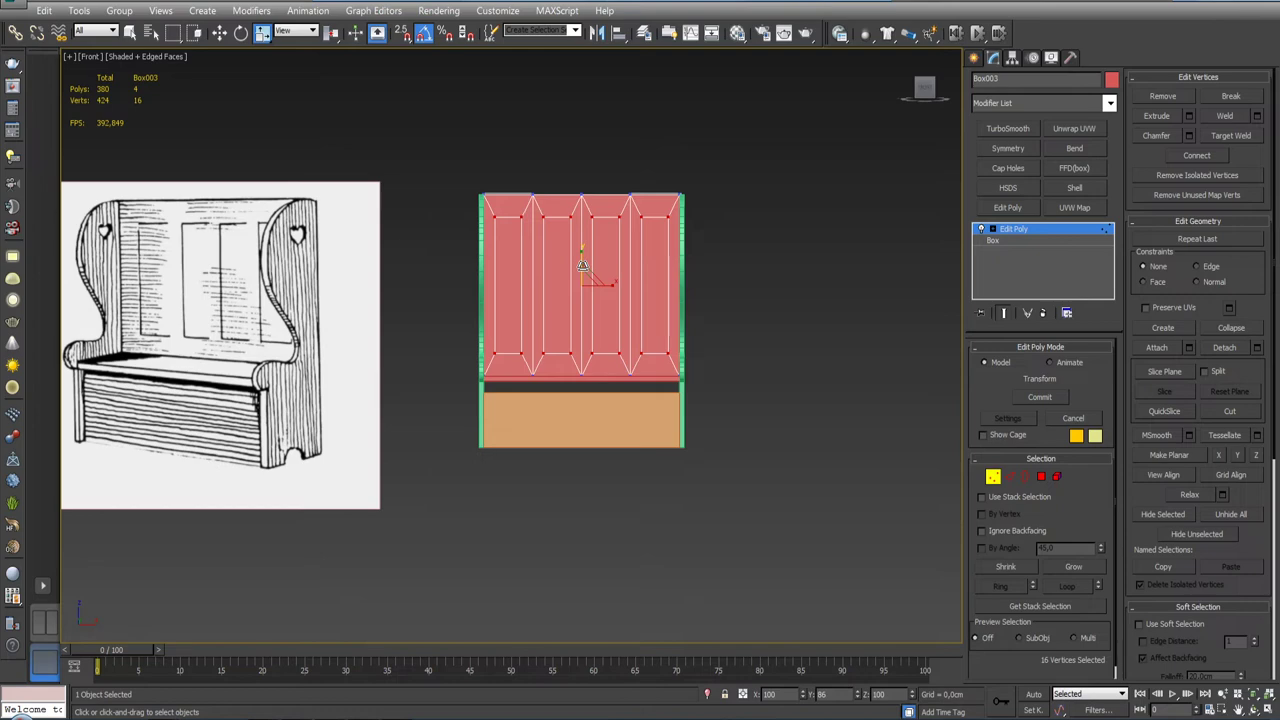
mouse_move(582, 265)
alt+middle_down()
mouse_move(555, 293)
mouse_move(606, 280)
mouse_move(574, 280)
alt+middle_up()
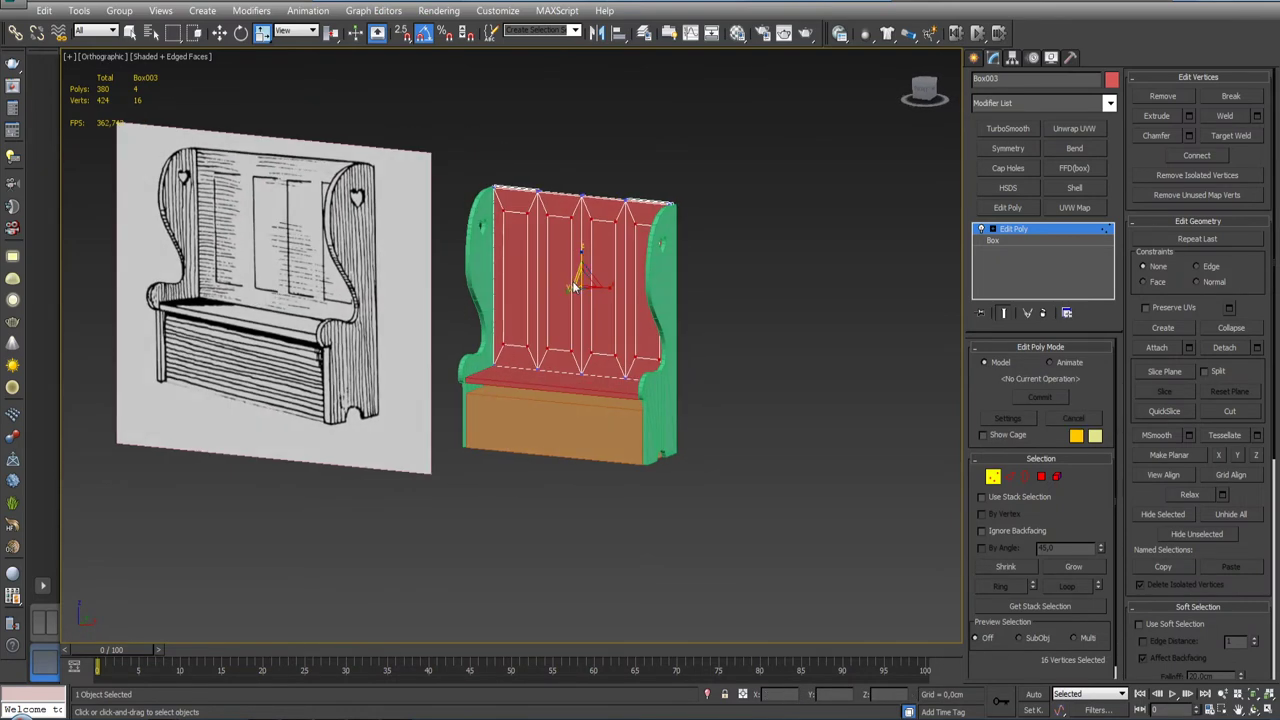
click(1027, 236)
scroll(510, 228, up, 3)
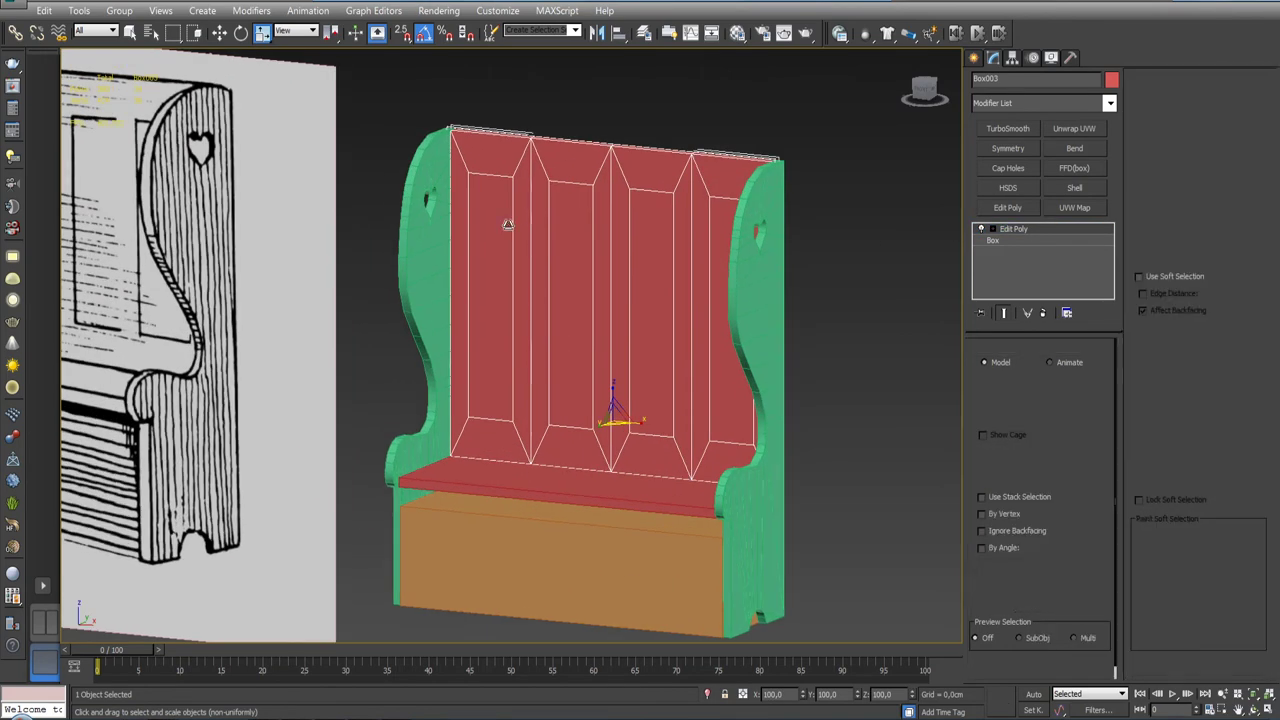
Step: Start a bevel on the four inner panels with a height of -2,0cm
click(1189, 135)
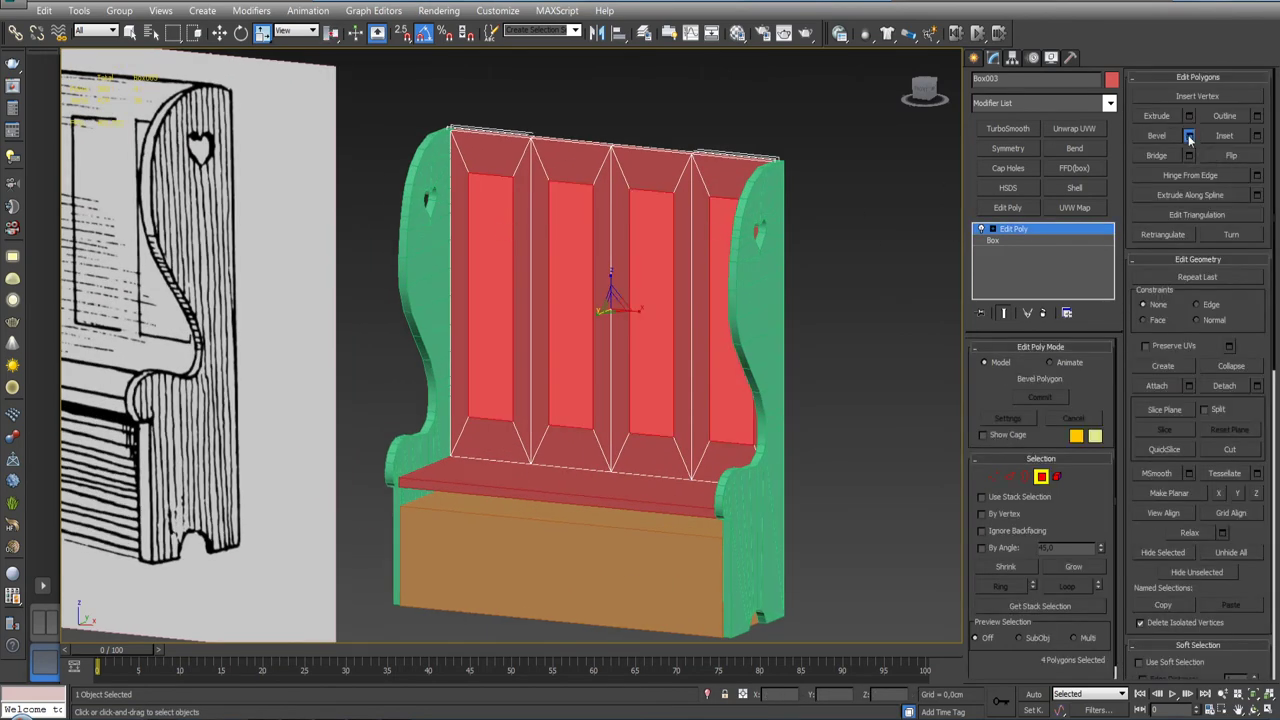
drag(876, 198, 875, 200)
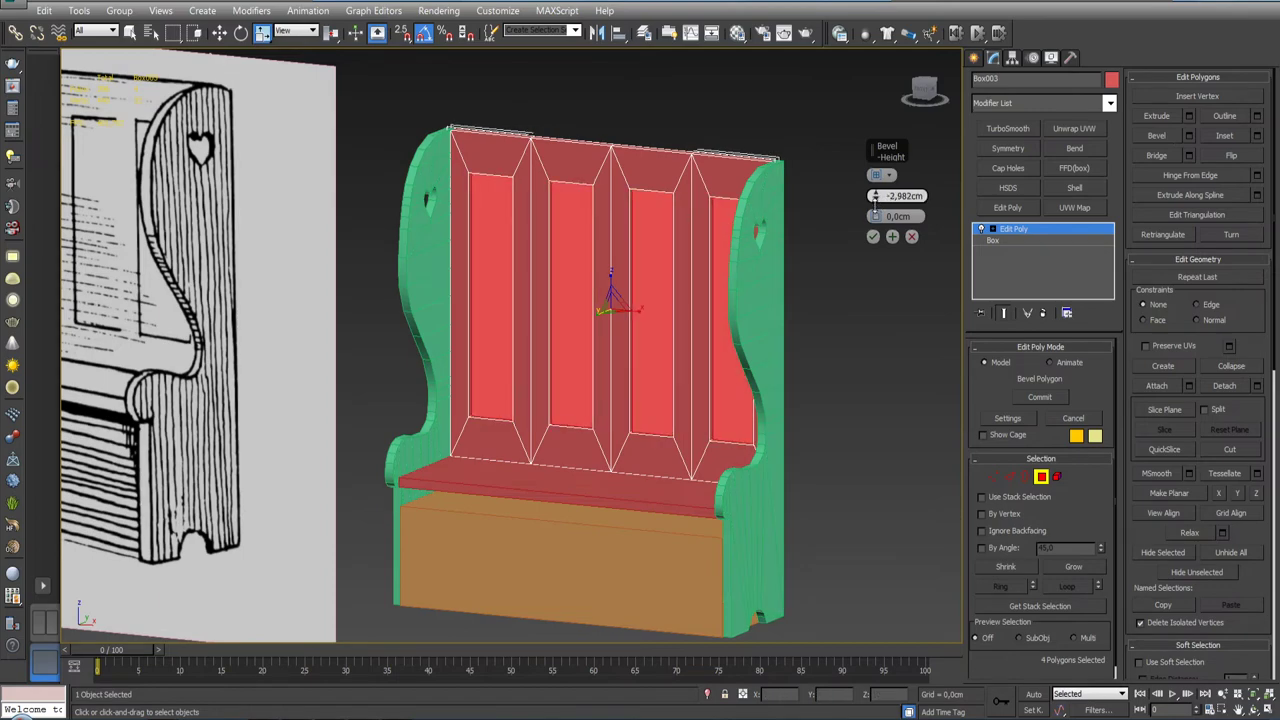
mouse_move(651, 214)
alt+middle_down()
mouse_move(508, 251)
mouse_move(453, 246)
mouse_move(600, 300)
alt+middle_up()
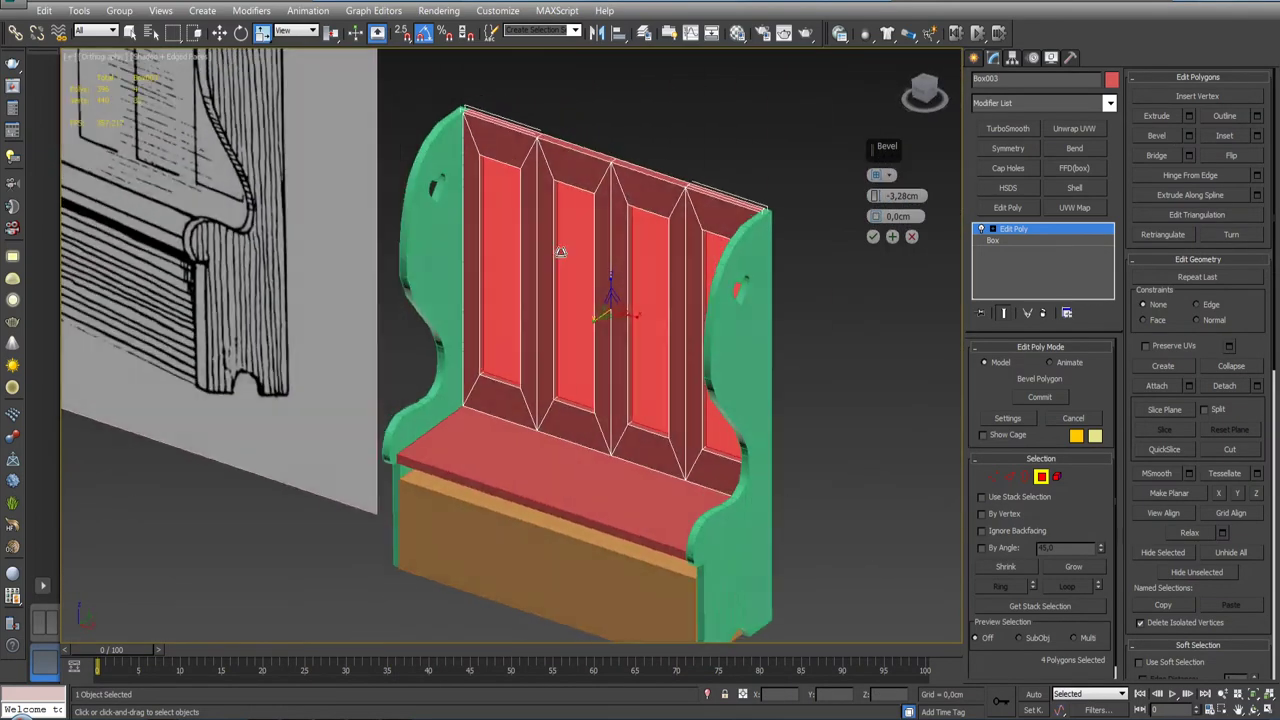
scroll(640, 360, up, 3)
alt+middle_drag(640, 360, 700, 330)
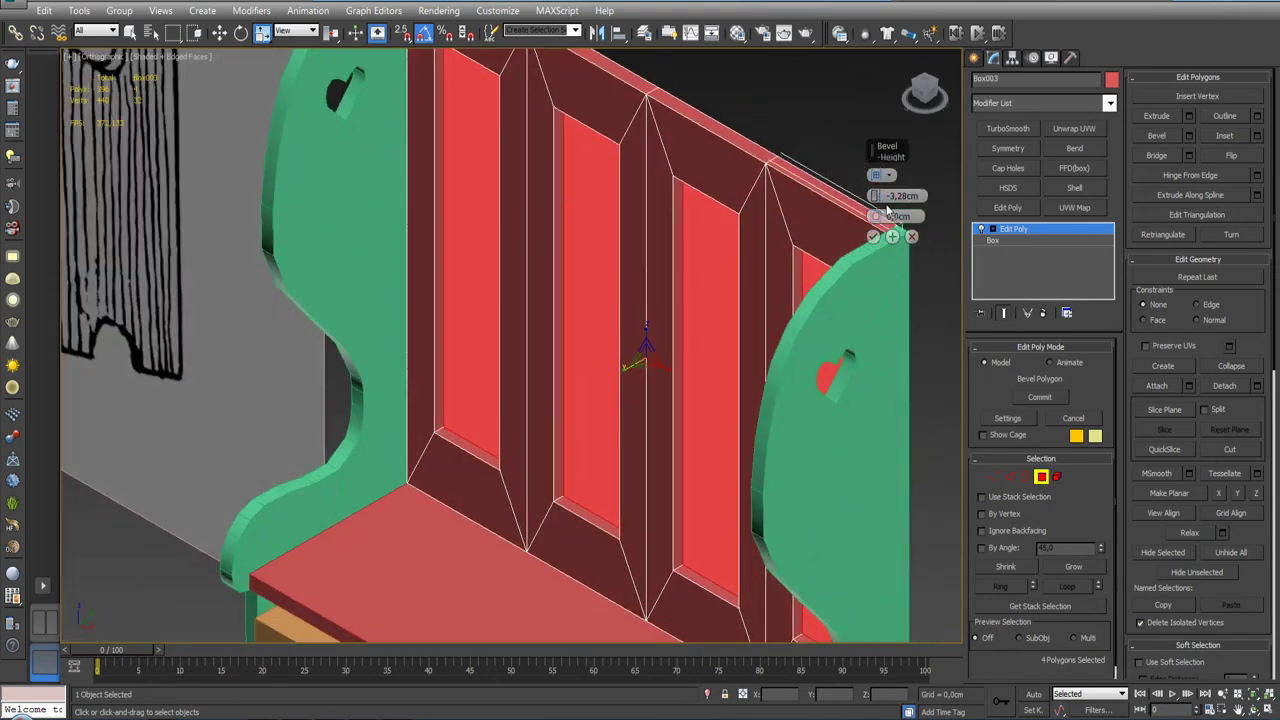
drag(876, 199, 946, 200)
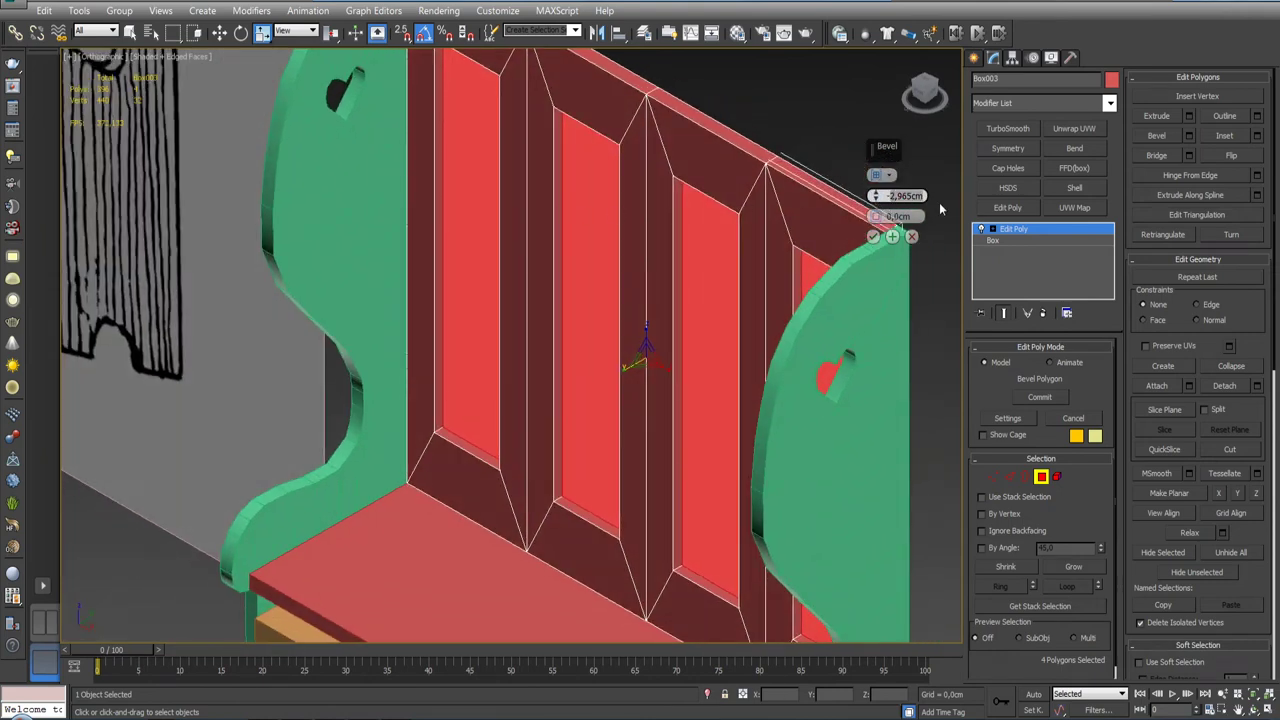
text(-2)
key(Return)
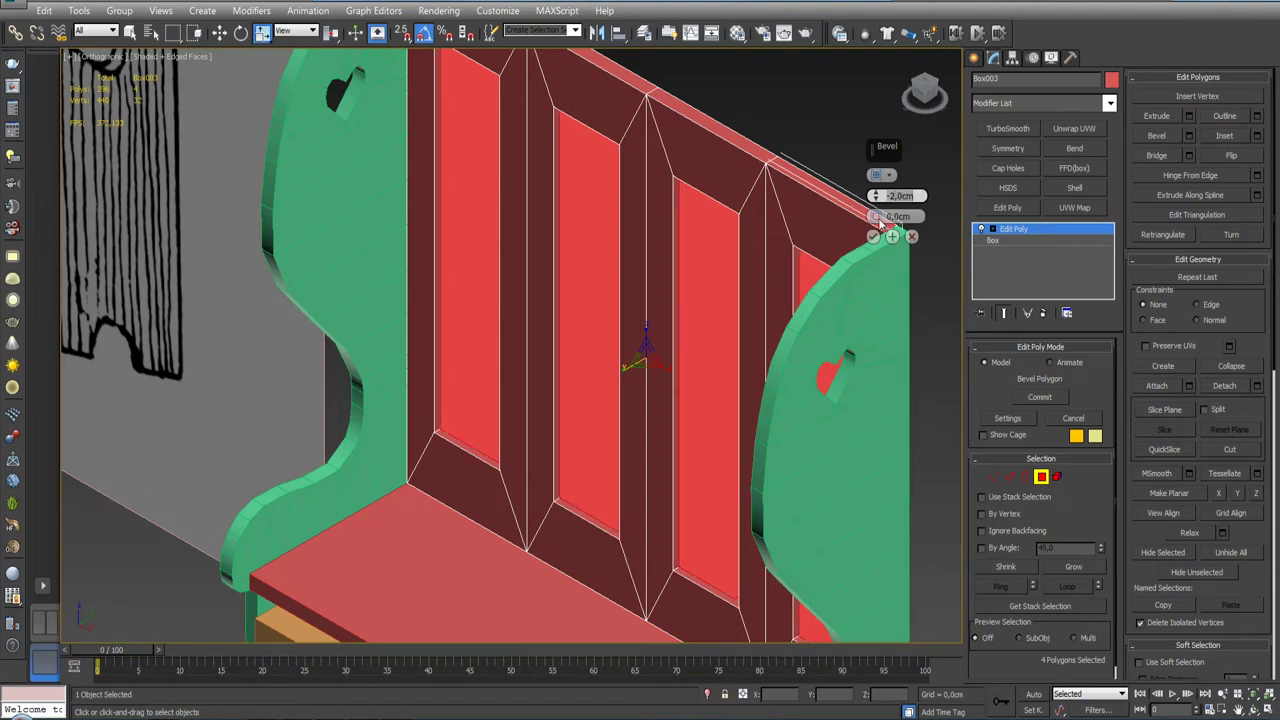
Step: Set the bevel outline to -0,4cm, apply it and exit Polygon mode
drag(876, 218, 874, 223)
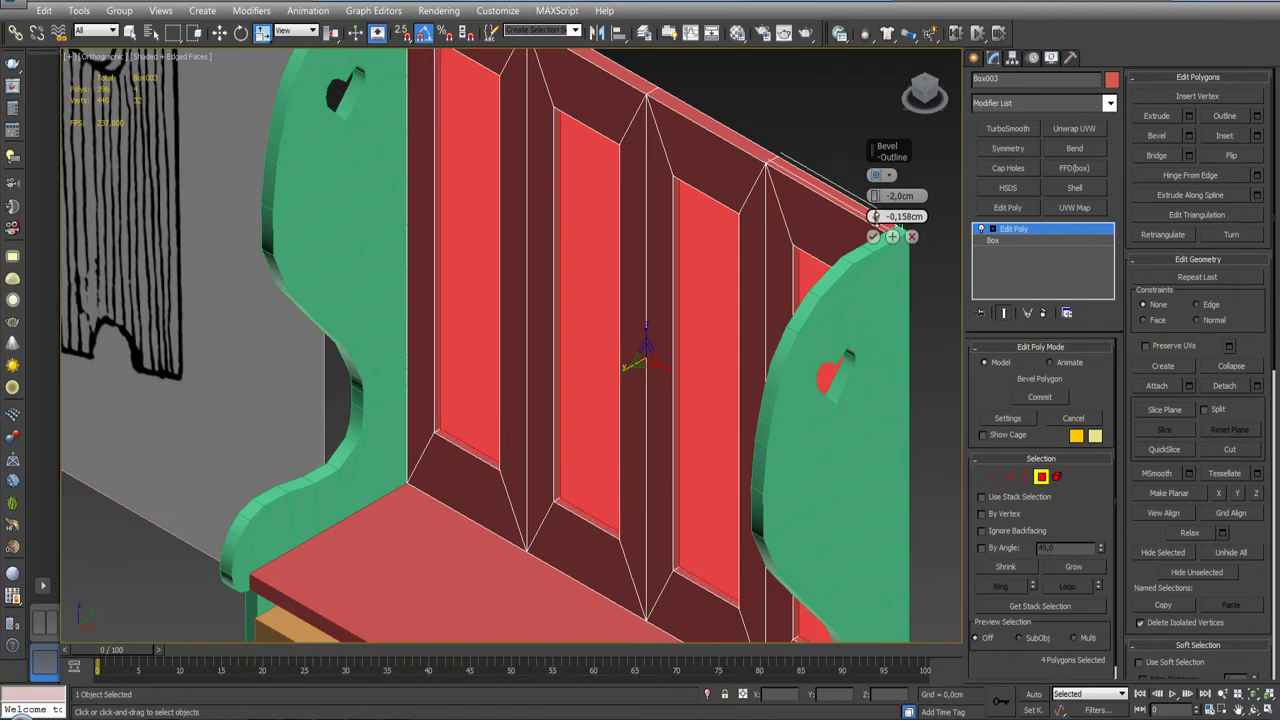
drag(875, 220, 874, 228)
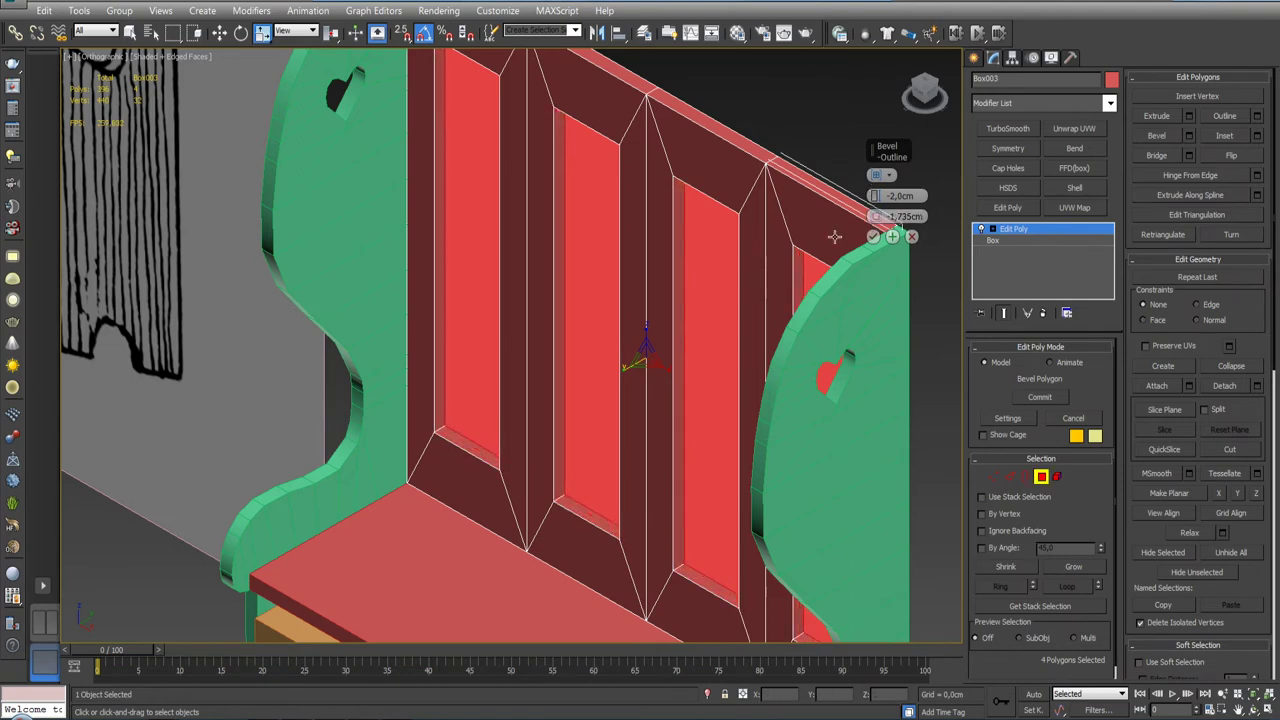
mouse_move(834, 236)
alt+middle_down()
mouse_move(694, 234)
mouse_move(740, 220)
mouse_move(688, 245)
alt+middle_up()
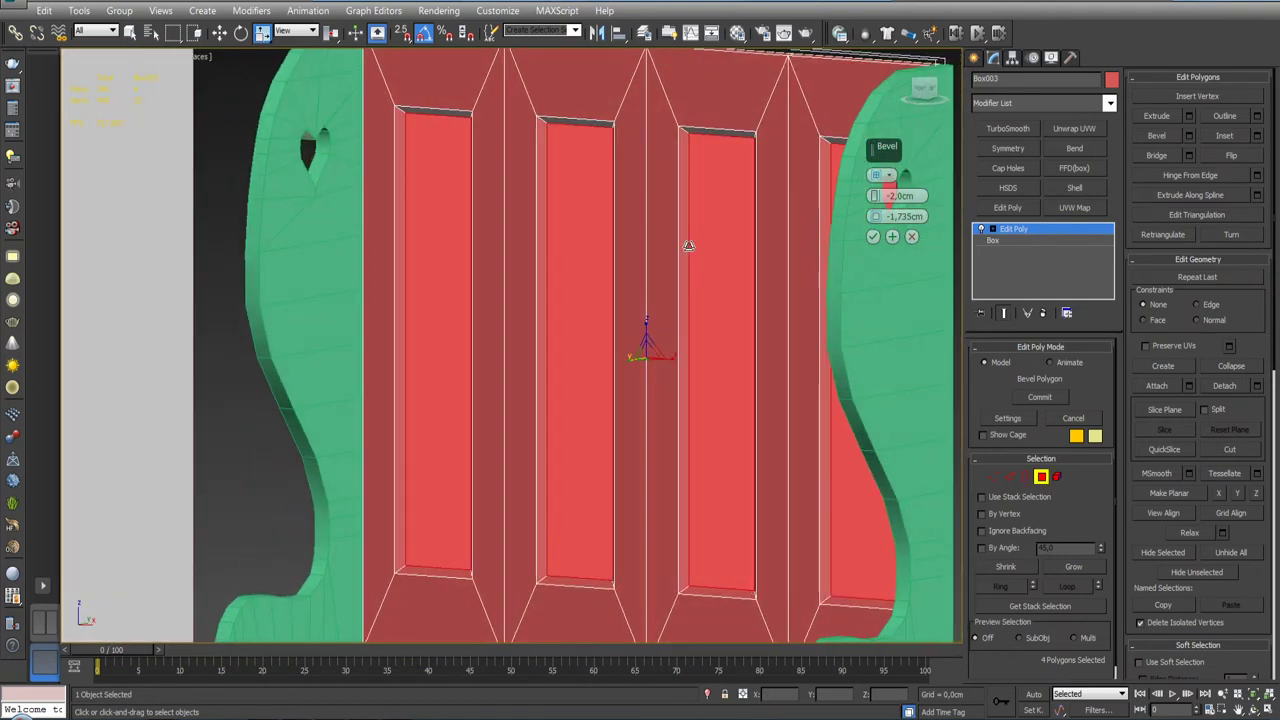
drag(875, 222, 874, 216)
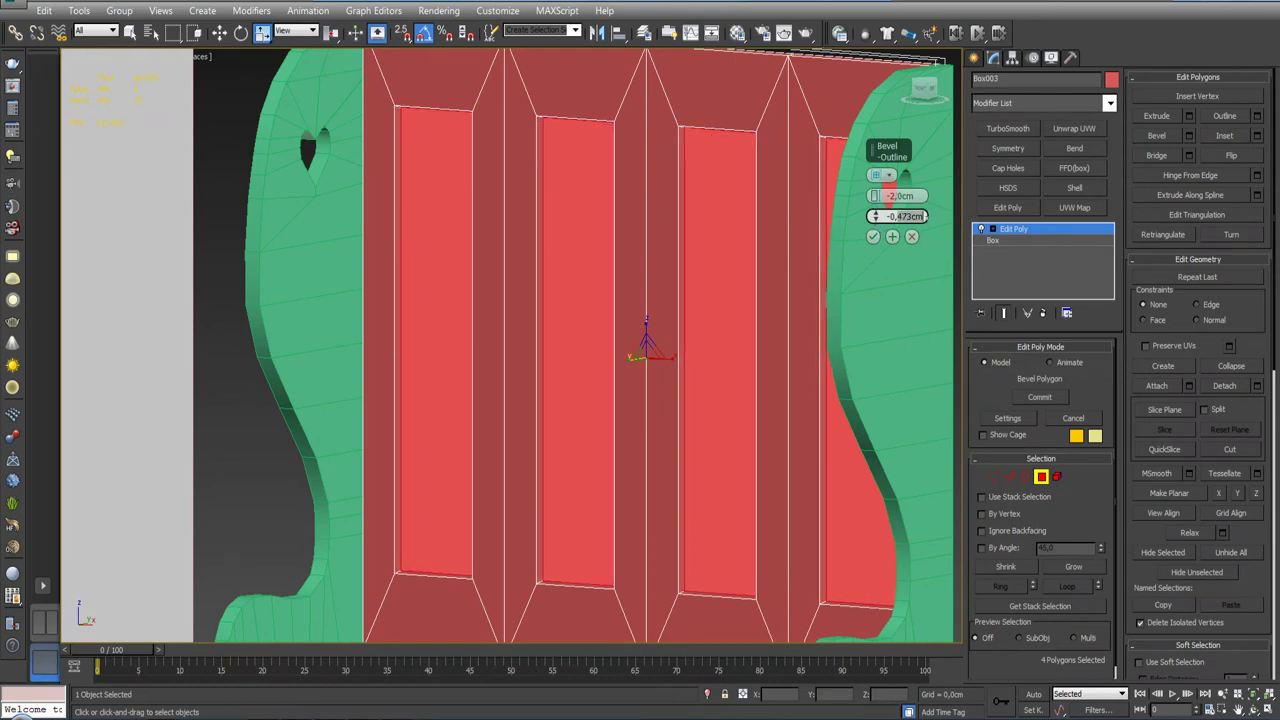
text(-0,4)
key(Return)
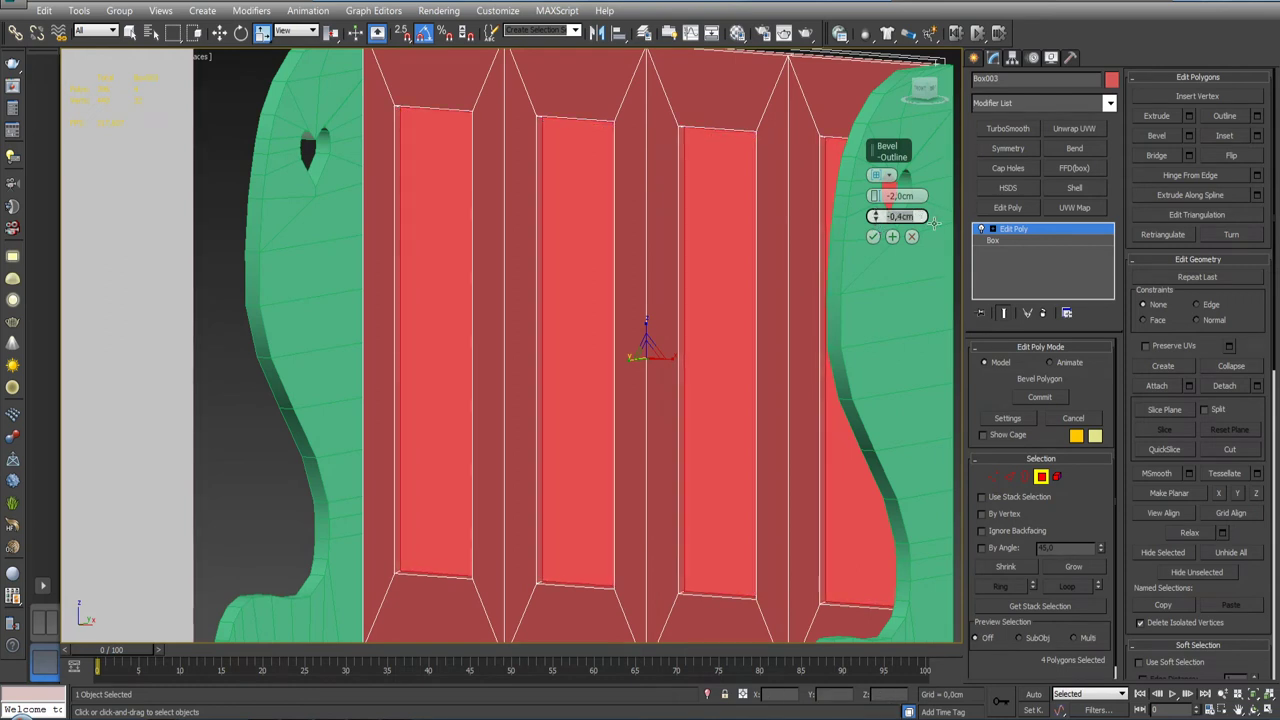
click(873, 236)
scroll(726, 237, down, 3)
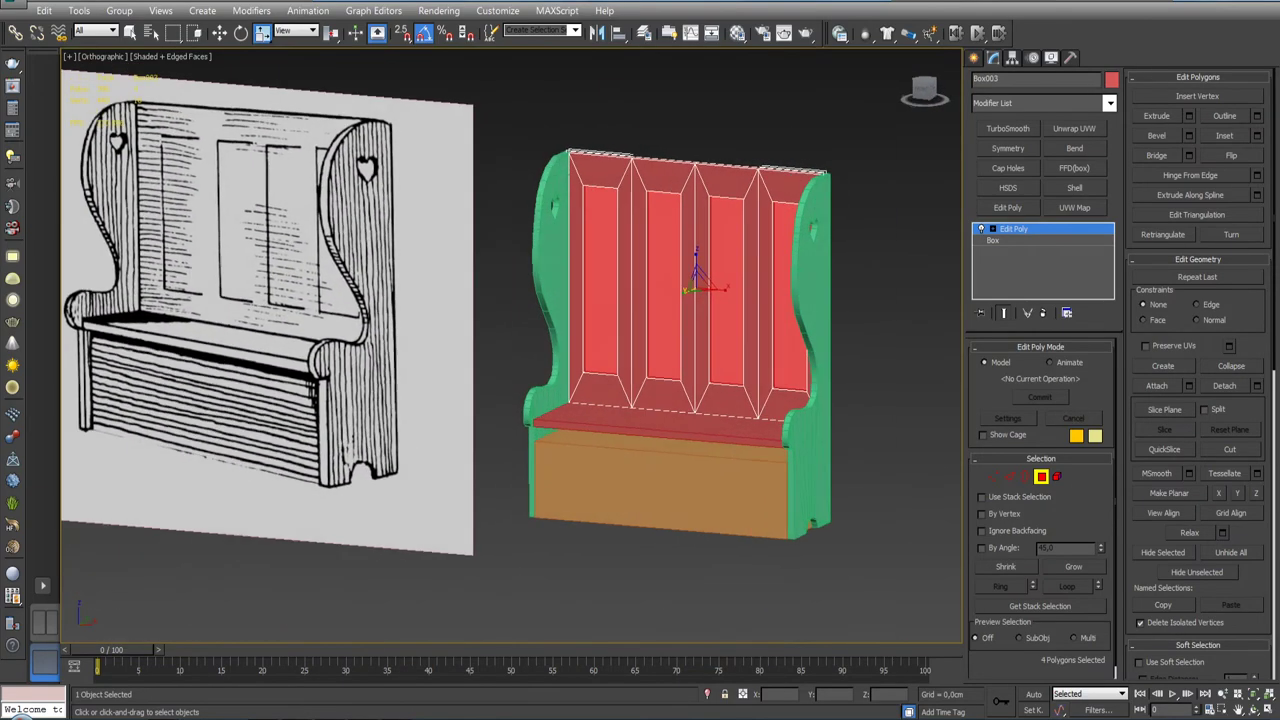
scroll(727, 238, down, 2)
click(1013, 229)
Step: Deselect the bench, hide edged faces with F4, and orbit around the settle
click(906, 263)
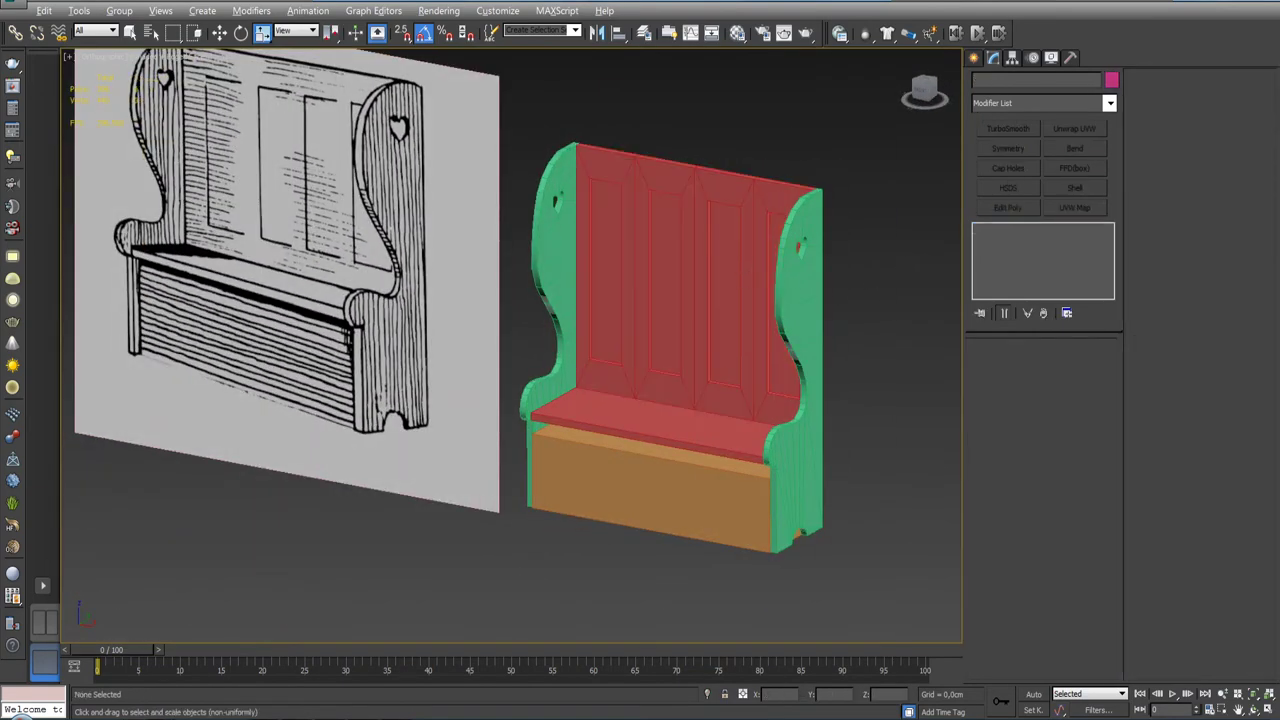
scroll(528, 240, down, 3)
alt+middle_drag(690, 330, 724, 358)
key(F4)
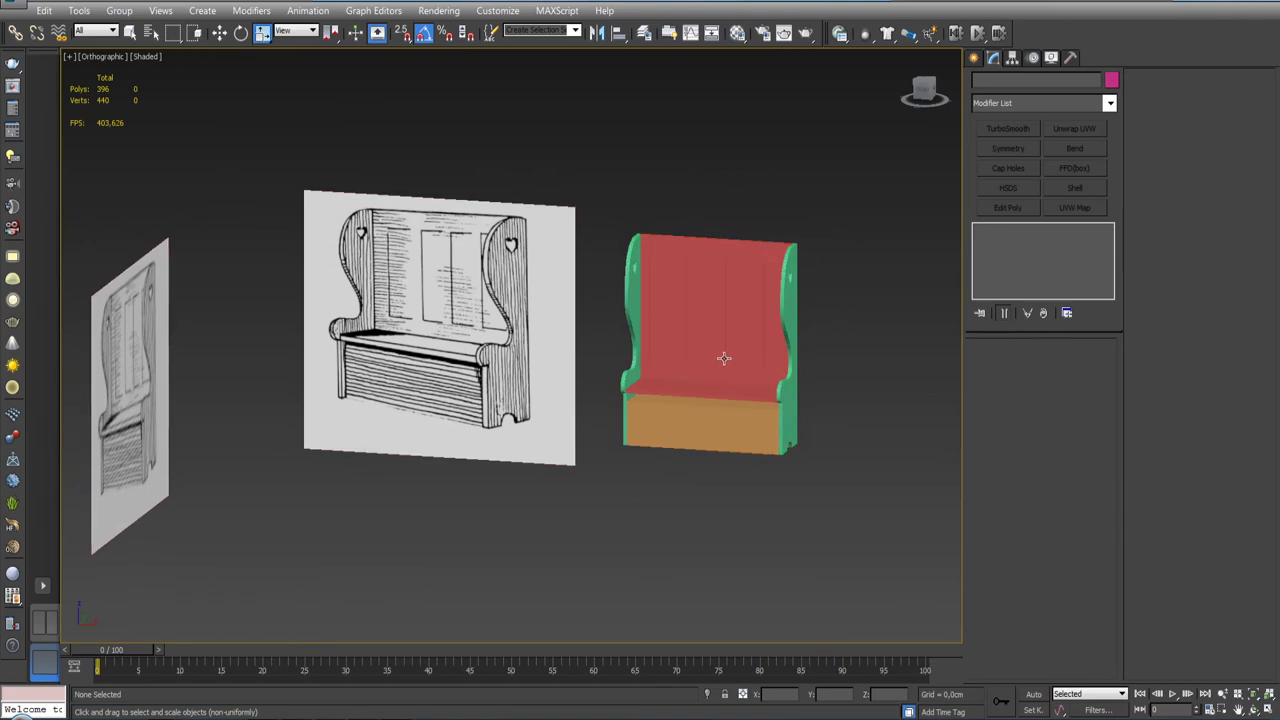
click(785, 416)
mouse_move(785, 416)
alt+middle_down()
mouse_move(790, 345)
mouse_move(771, 346)
mouse_move(758, 371)
mouse_move(629, 340)
mouse_move(663, 317)
mouse_move(706, 358)
mouse_move(806, 337)
mouse_move(722, 436)
mouse_move(690, 410)
mouse_move(766, 423)
mouse_move(714, 220)
alt+middle_up()
scroll(790, 345, up, 2)
scroll(790, 345, up, 2)
scroll(790, 345, down, 3)
scroll(722, 436, up, 4)
Step: Select the top polygon of the orange front box Box002 and switch to Move
click(694, 441)
scroll(694, 441, down, 3)
click(1040, 477)
scroll(766, 423, up, 3)
click(760, 388)
key(w)
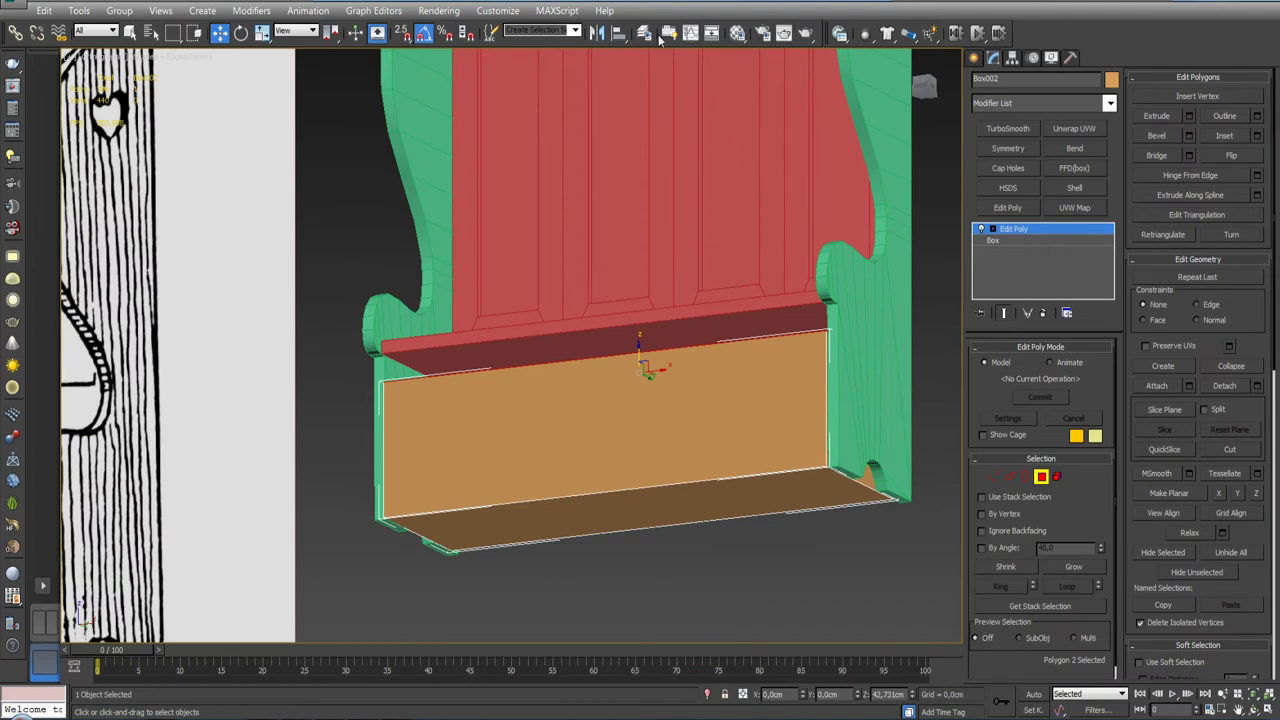
Step: Align the box's top face to the seat on Z Position only
click(620, 33)
click(674, 330)
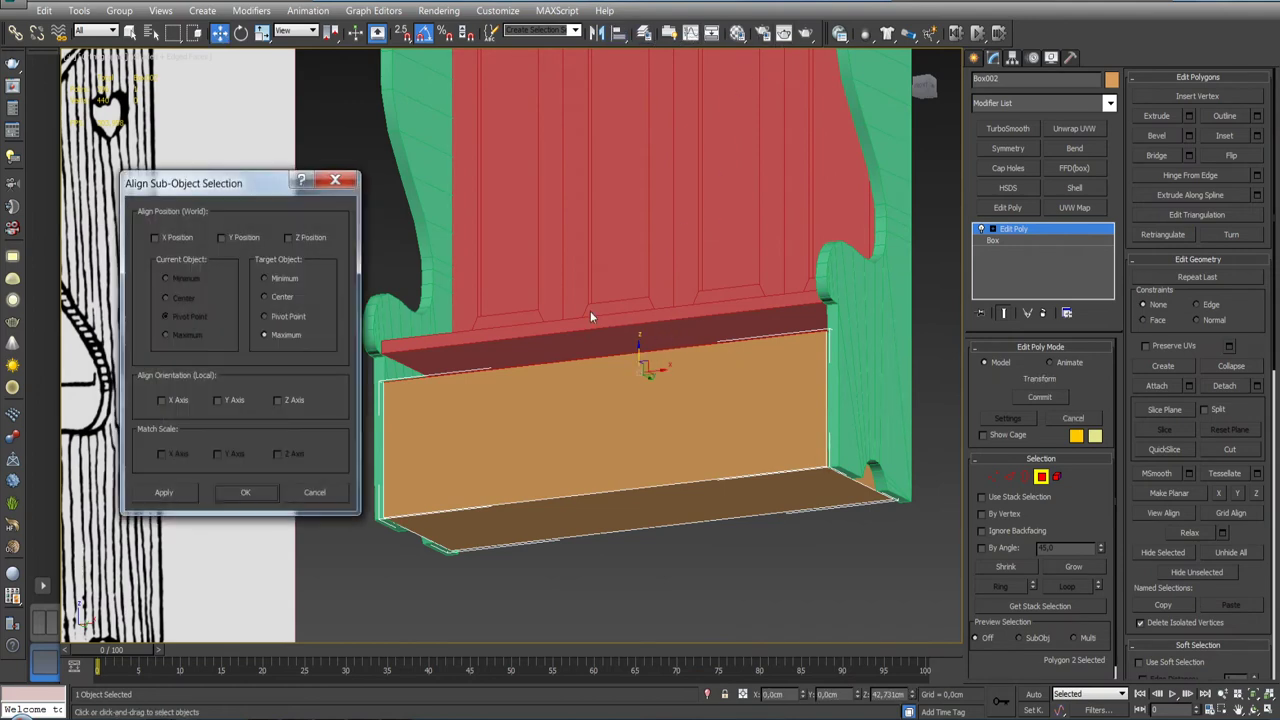
click(289, 238)
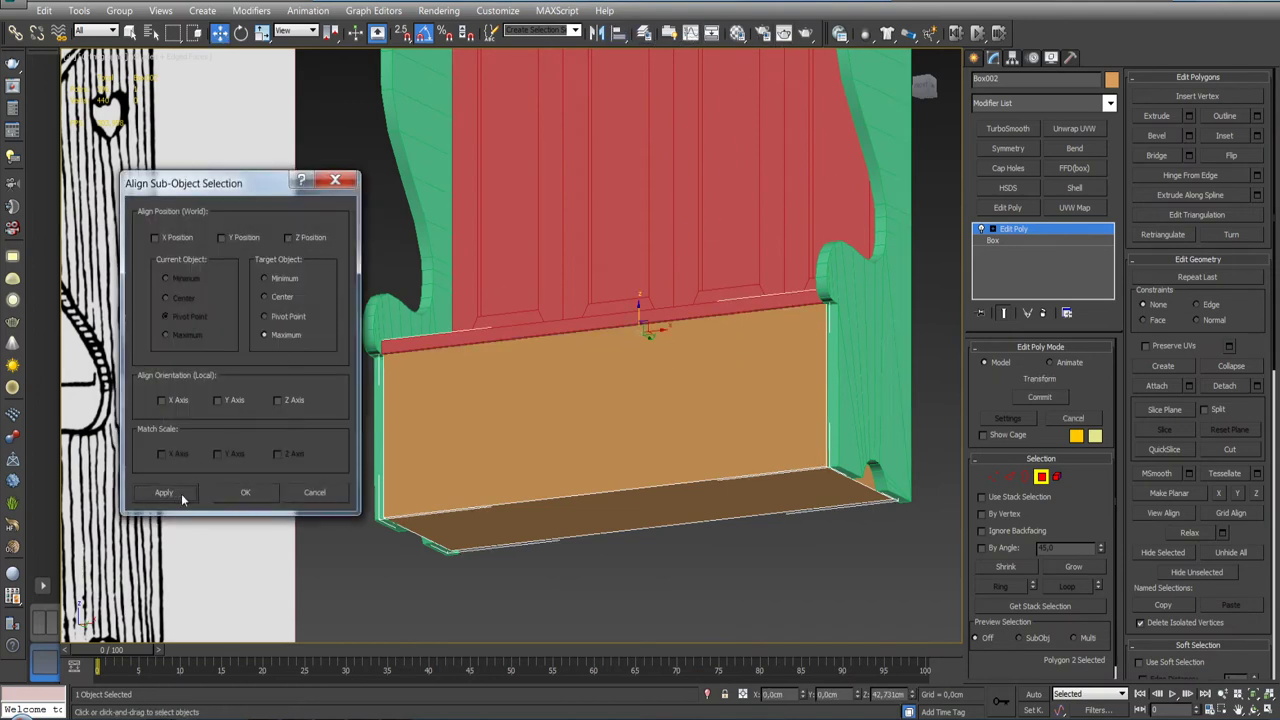
click(245, 492)
alt+middle_drag(300, 480, 450, 470)
mouse_move(600, 480)
alt+middle_down()
mouse_move(450, 480)
mouse_move(420, 440)
alt+middle_up()
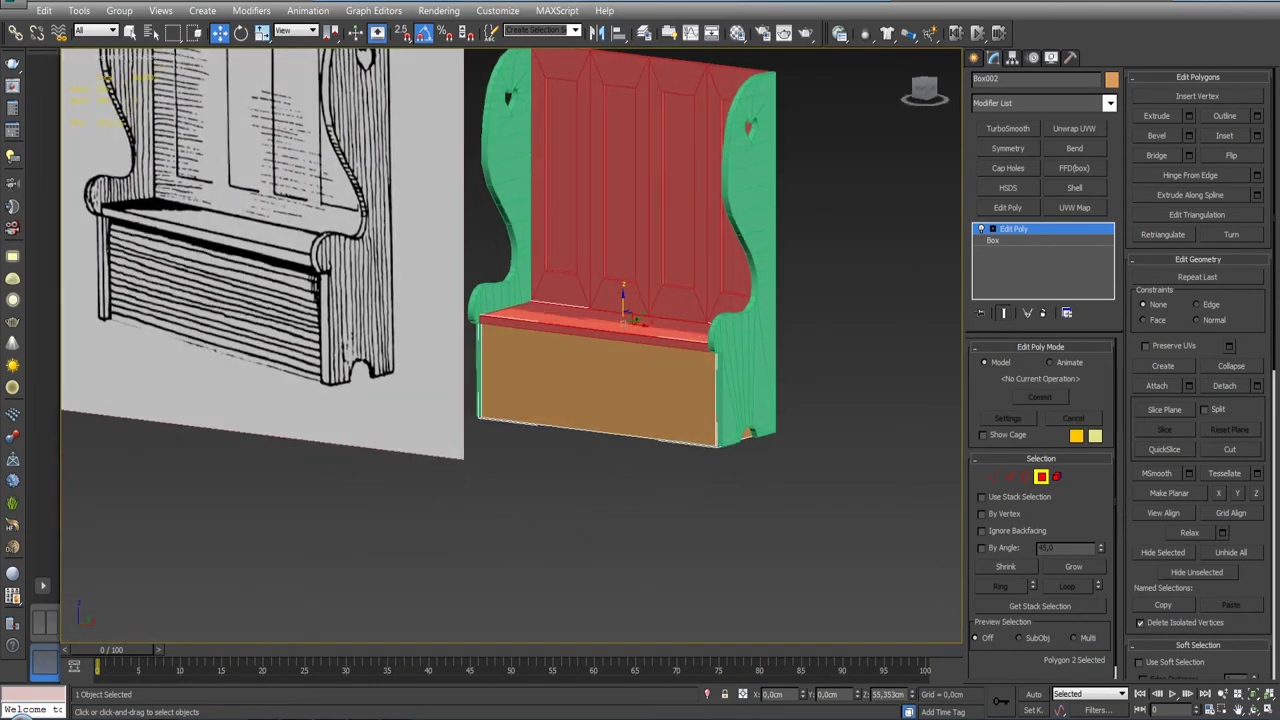
Step: Re-align the box top in Z to the seat's minimum so it meets the seat underside
click(618, 32)
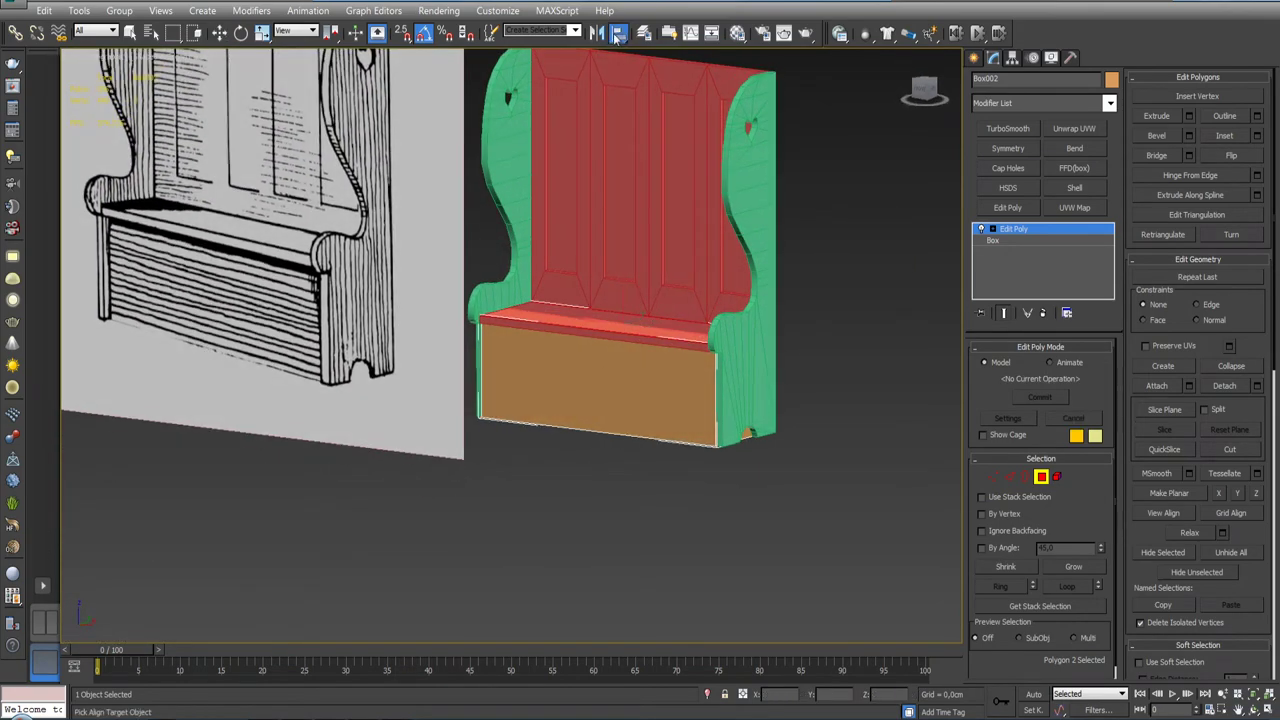
click(542, 331)
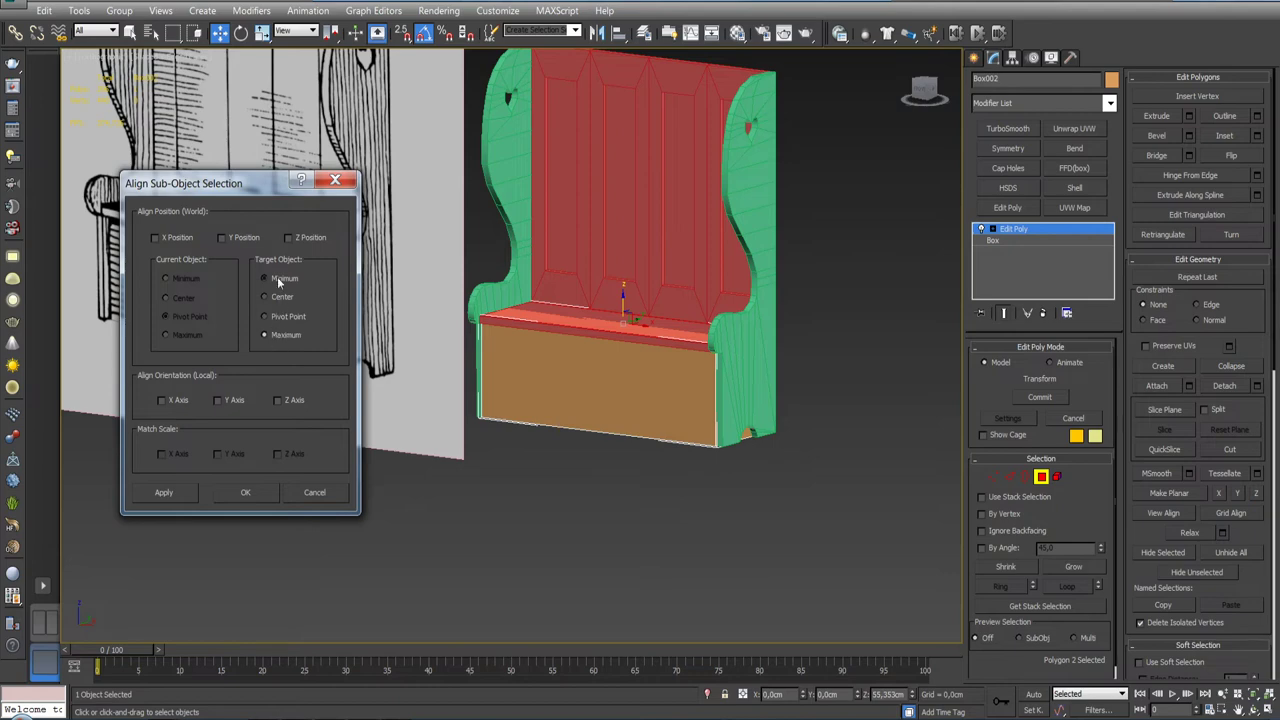
click(289, 238)
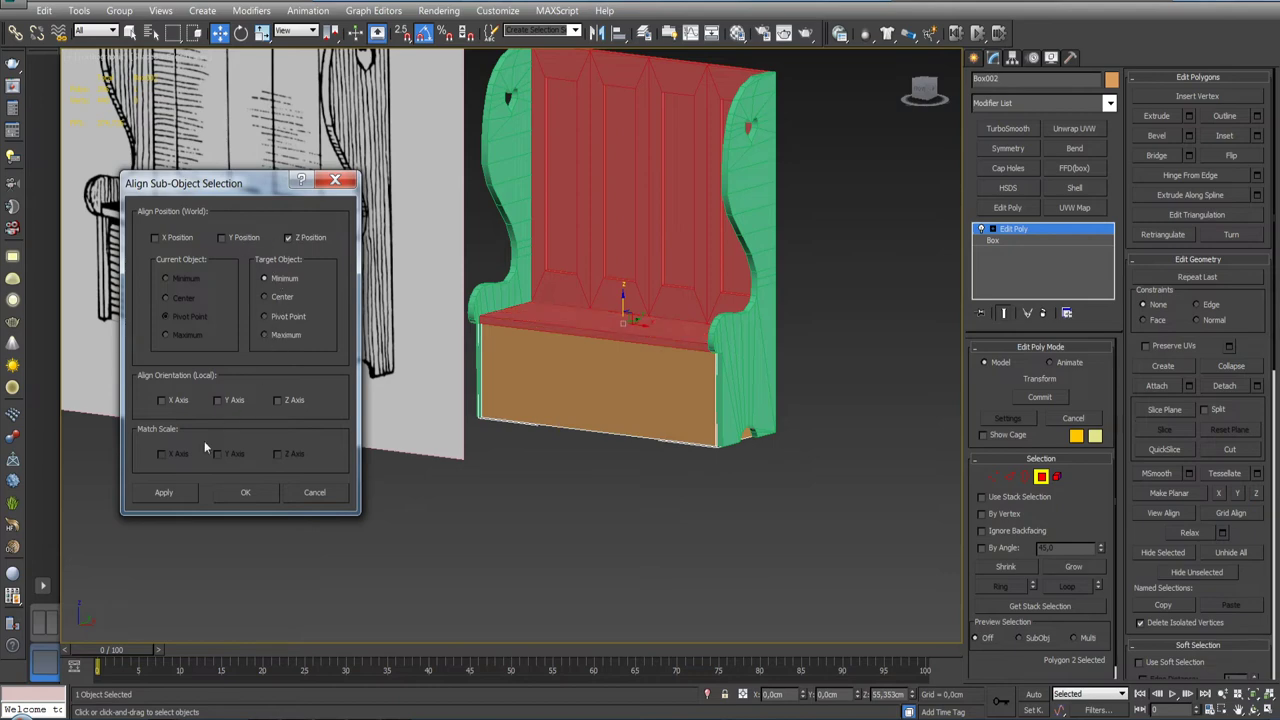
click(245, 492)
alt+middle_drag(420, 400, 566, 367)
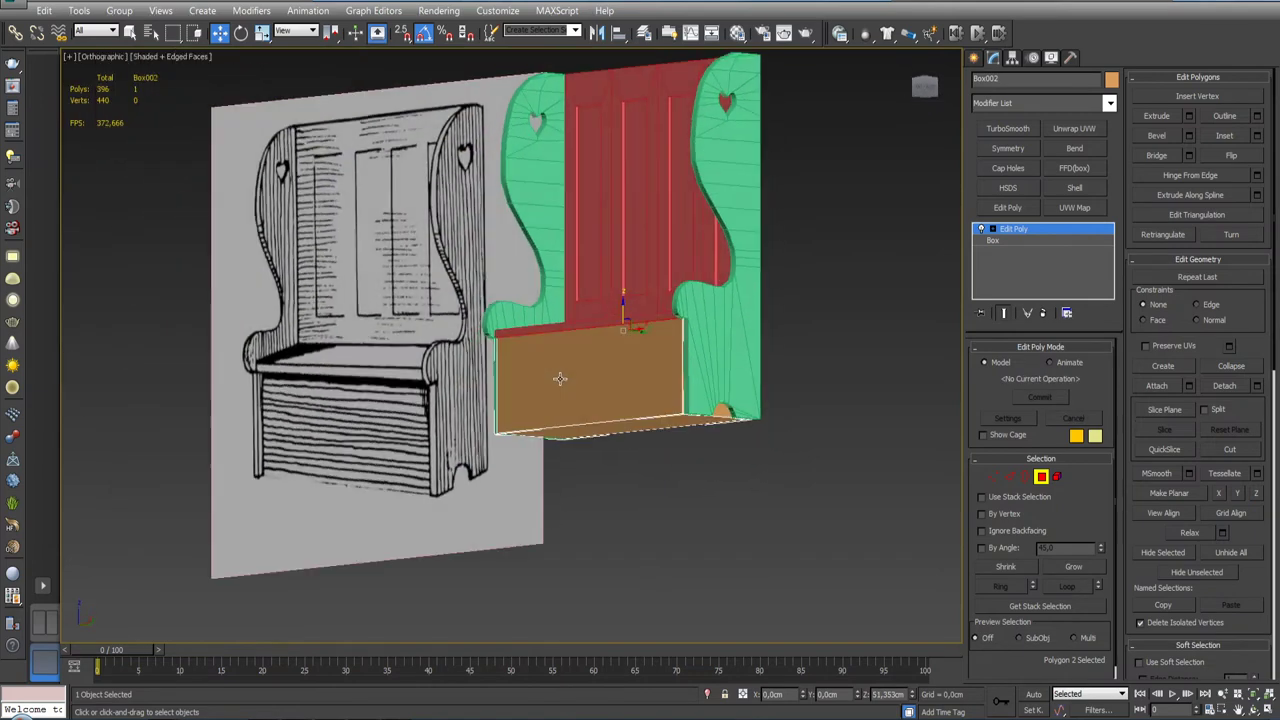
scroll(566, 367, up, 5)
scroll(590, 330, down, 3)
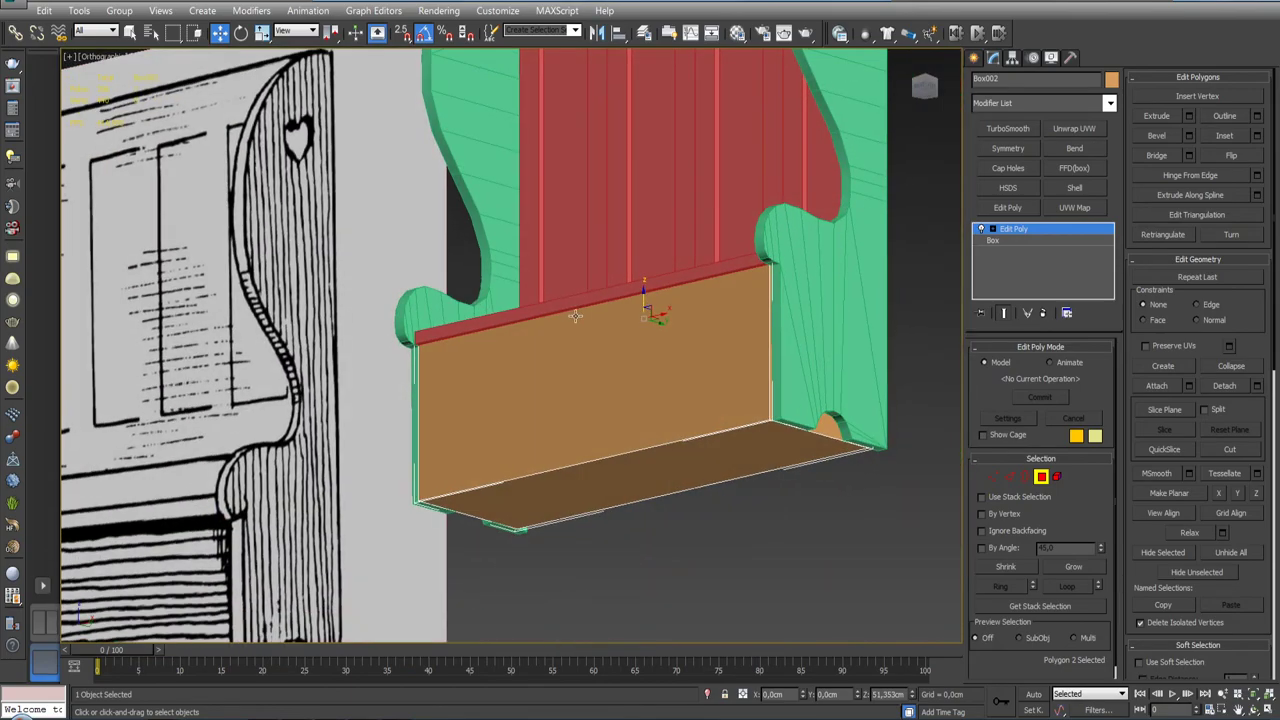
scroll(619, 307, up, 2)
scroll(698, 298, down, 4)
mouse_move(698, 330)
alt+middle_down()
mouse_move(694, 400)
mouse_move(749, 349)
mouse_move(672, 348)
alt+middle_up()
scroll(753, 322, up, 4)
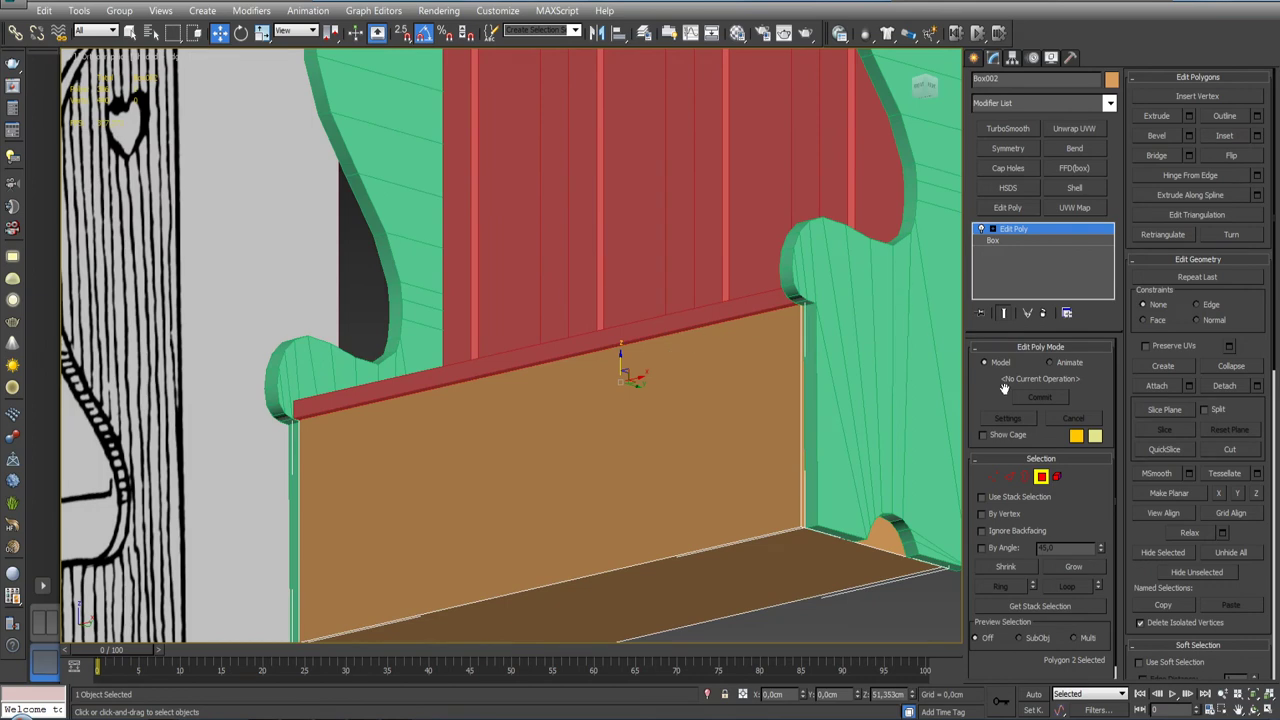
Step: Chamfer Box002's top front edge with Amount 8,46cm and 3 segments
click(1008, 478)
click(712, 327)
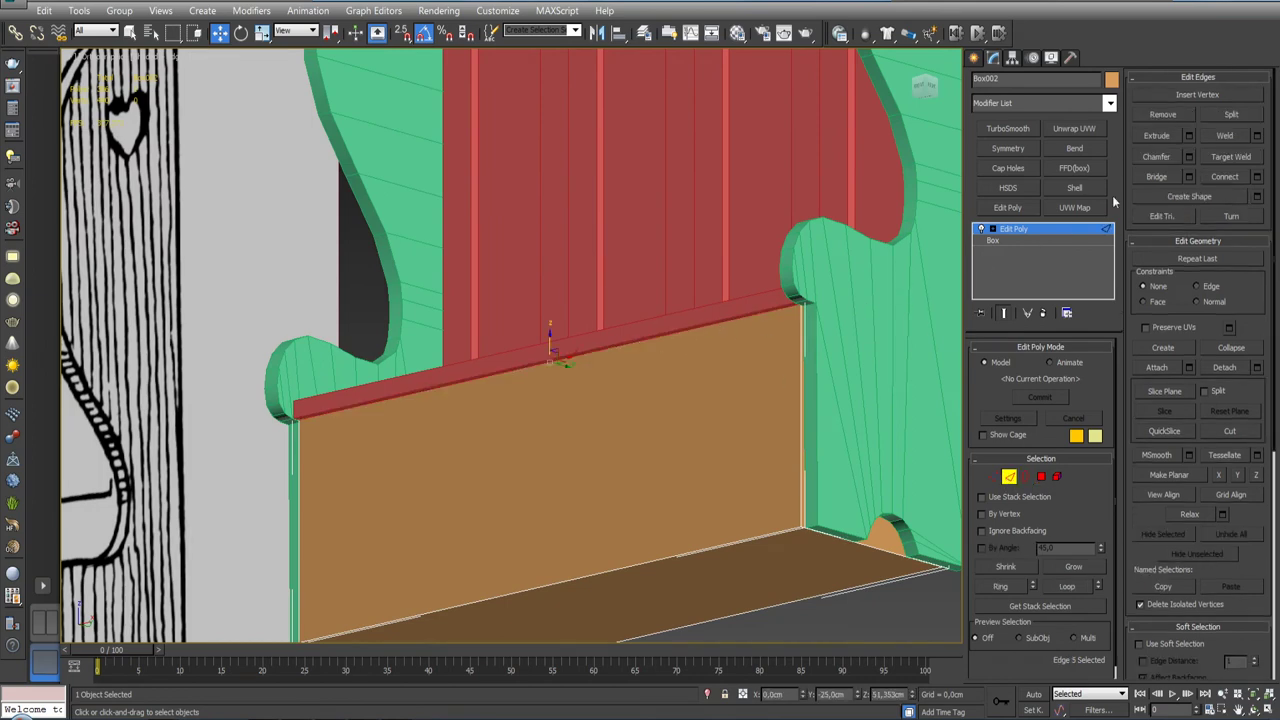
click(1189, 157)
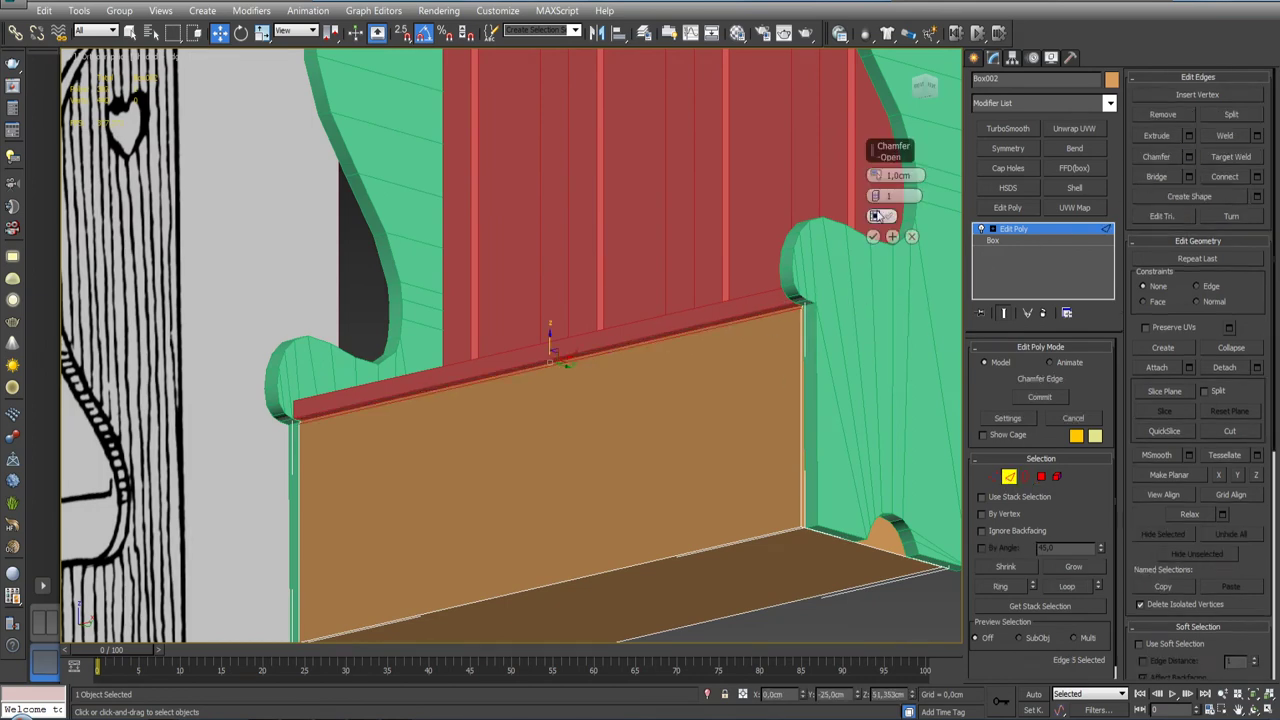
drag(875, 175, 876, 100)
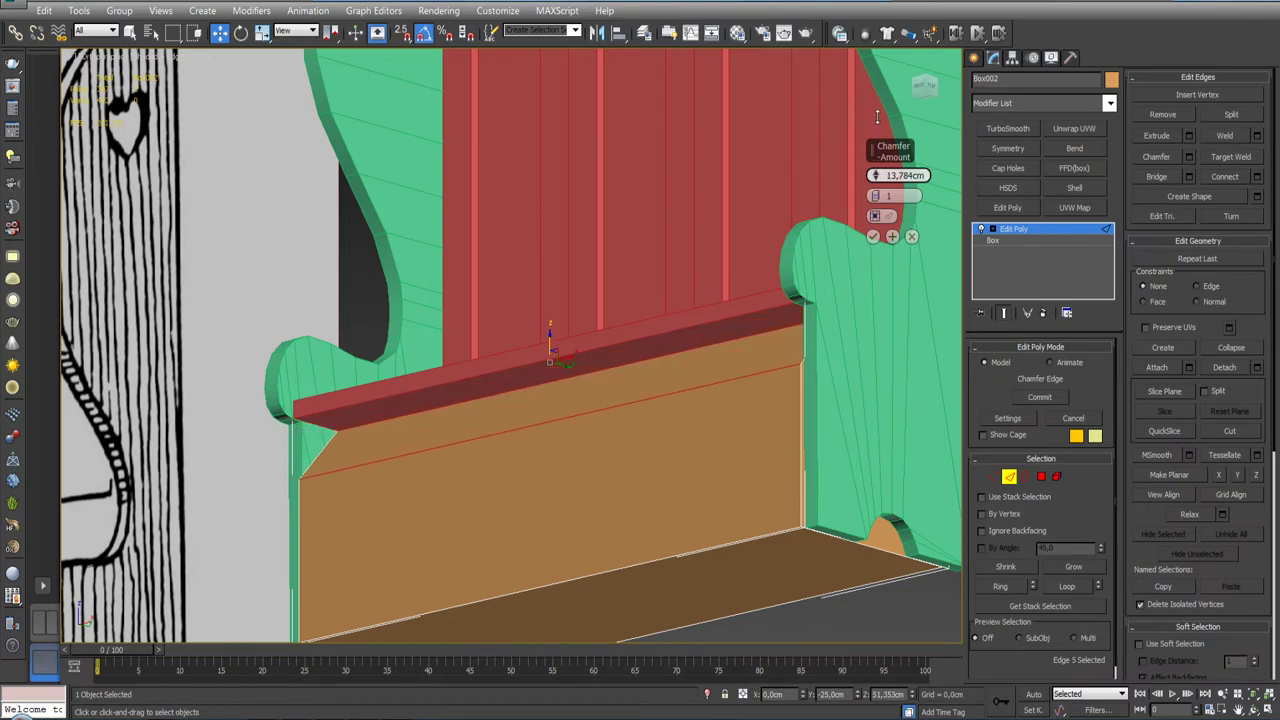
drag(874, 195, 874, 175)
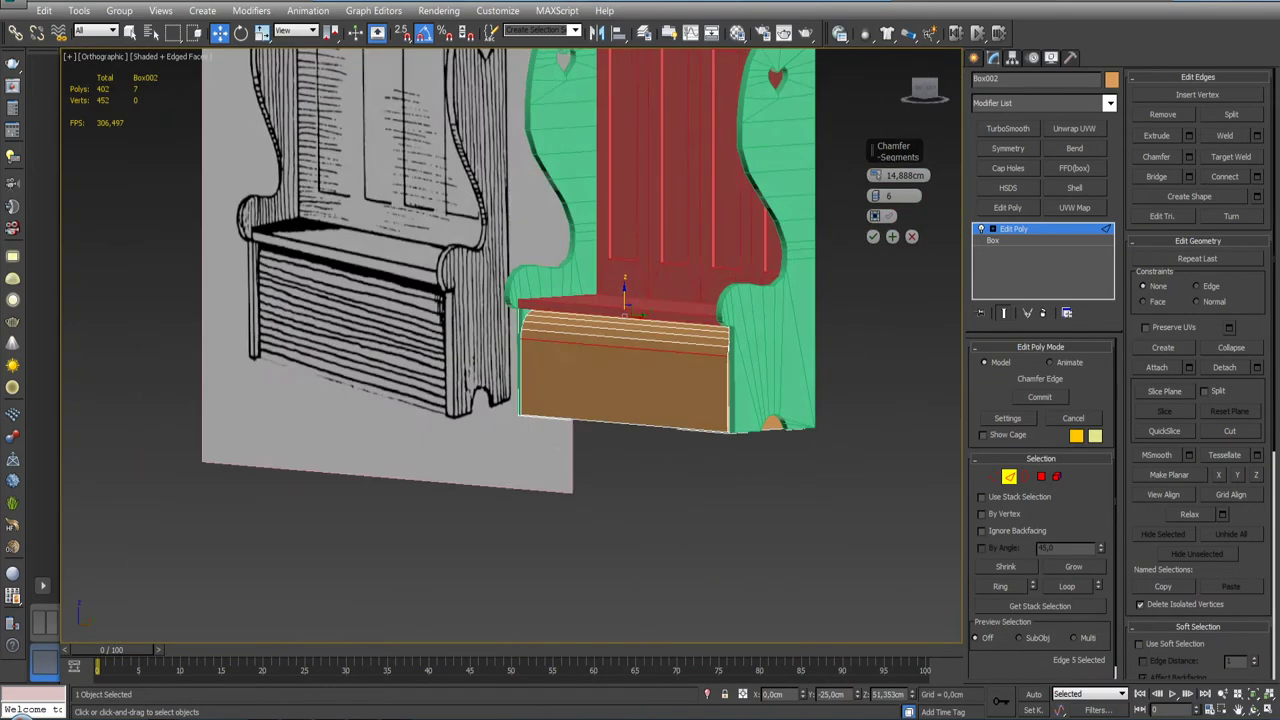
mouse_move(600, 400)
alt+middle_down()
mouse_move(700, 400)
mouse_move(650, 400)
alt+middle_up()
drag(874, 176, 880, 207)
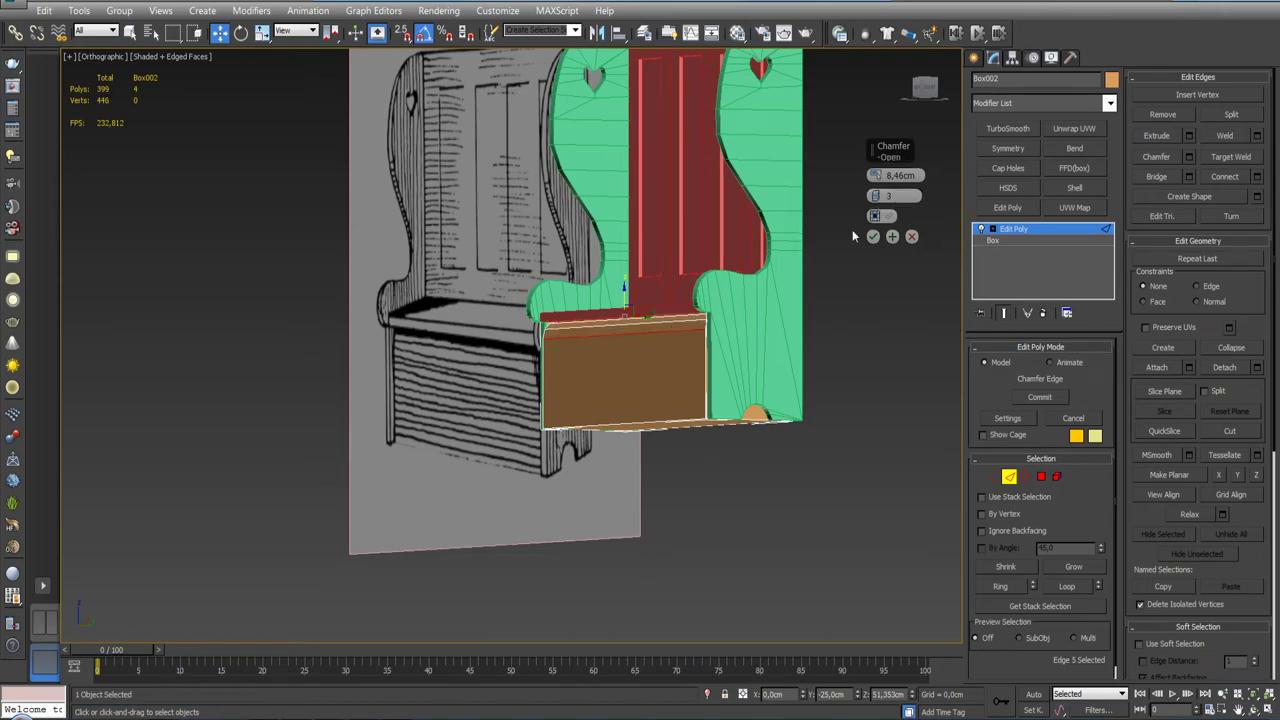
scroll(607, 325, up, 3)
alt+middle_drag(634, 297, 652, 298)
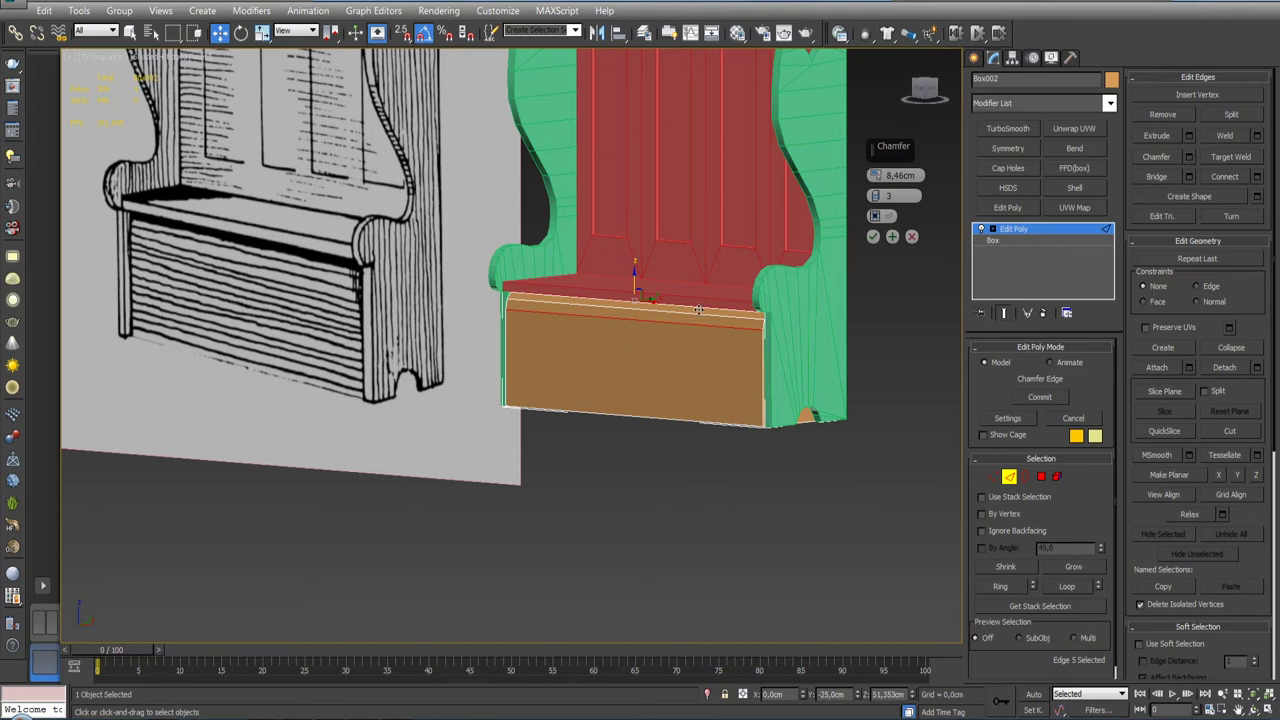
Step: Commit the chamfer bevel on the seat box's top front edges
scroll(631, 348, down, 3)
scroll(631, 348, down, 2)
scroll(660, 280, up, 3)
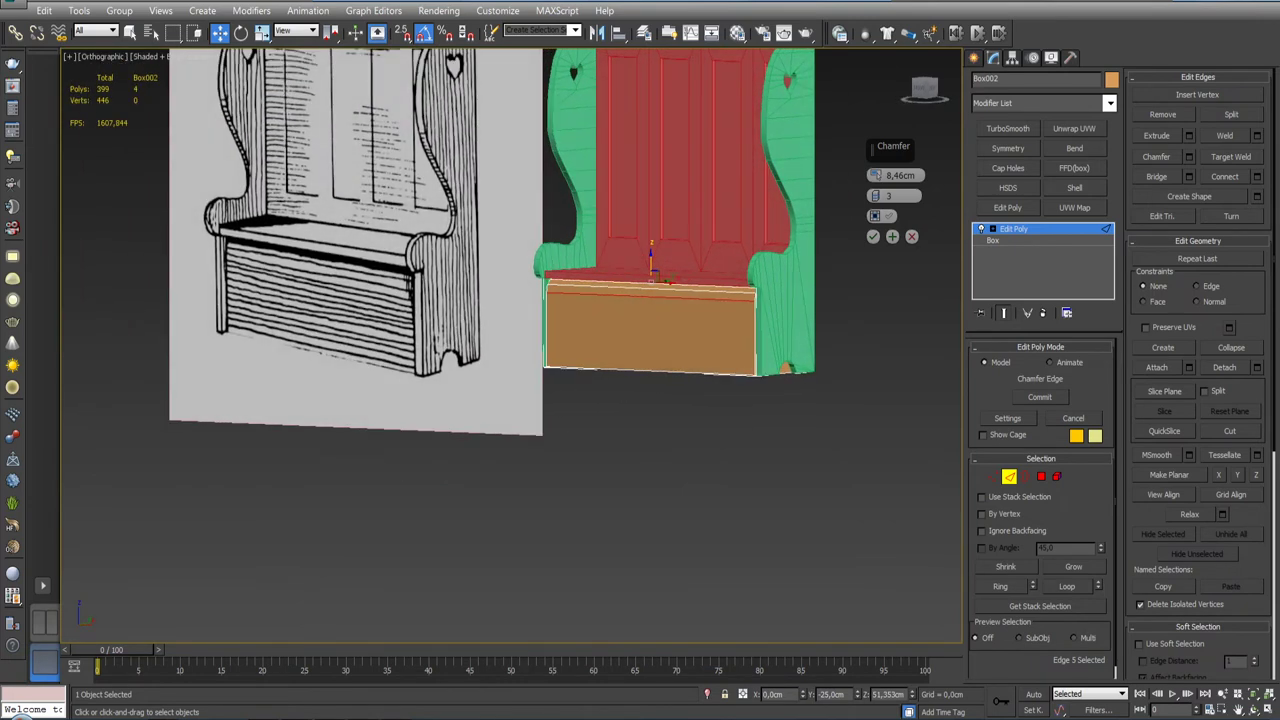
mouse_move(660, 280)
alt+middle_down()
mouse_move(630, 265)
mouse_move(707, 381)
mouse_move(881, 260)
mouse_move(833, 347)
mouse_move(749, 344)
mouse_move(736, 325)
mouse_move(806, 332)
alt+middle_up()
scroll(709, 388, up, 2)
click(873, 236)
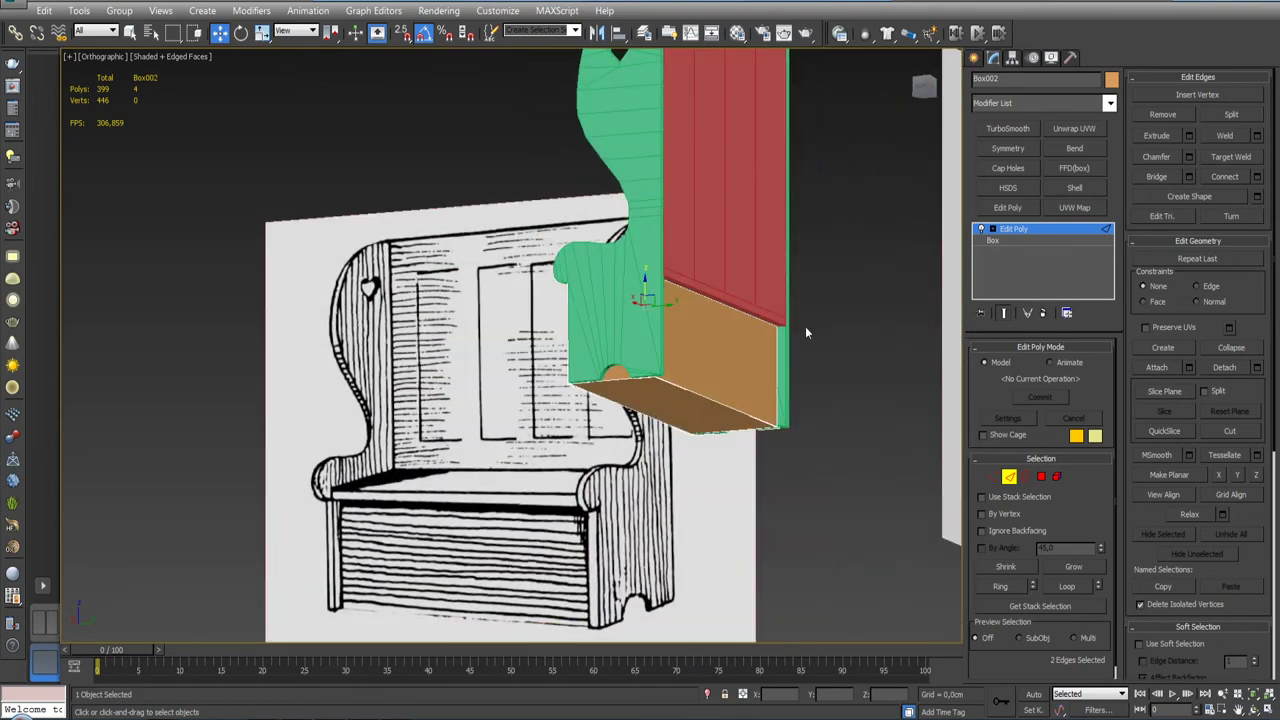
Step: Align the seat box's front face to the back panel's maximum Y position
click(1047, 477)
click(744, 368)
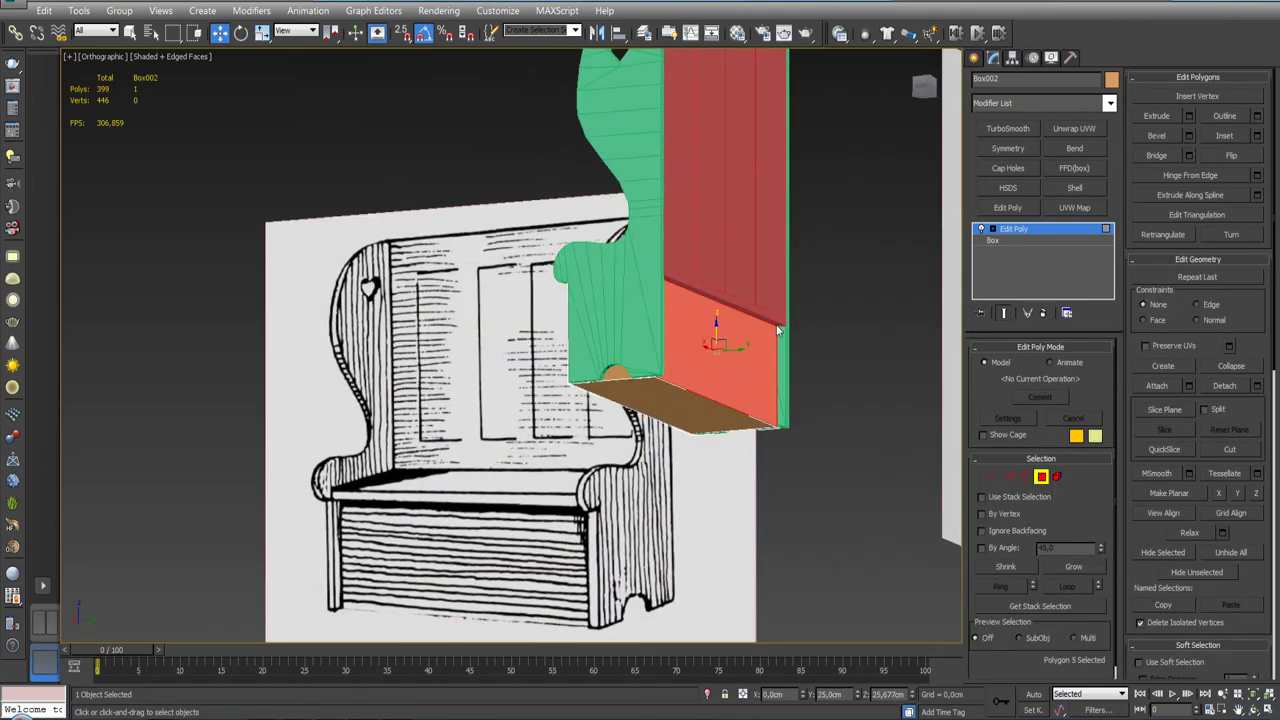
click(617, 33)
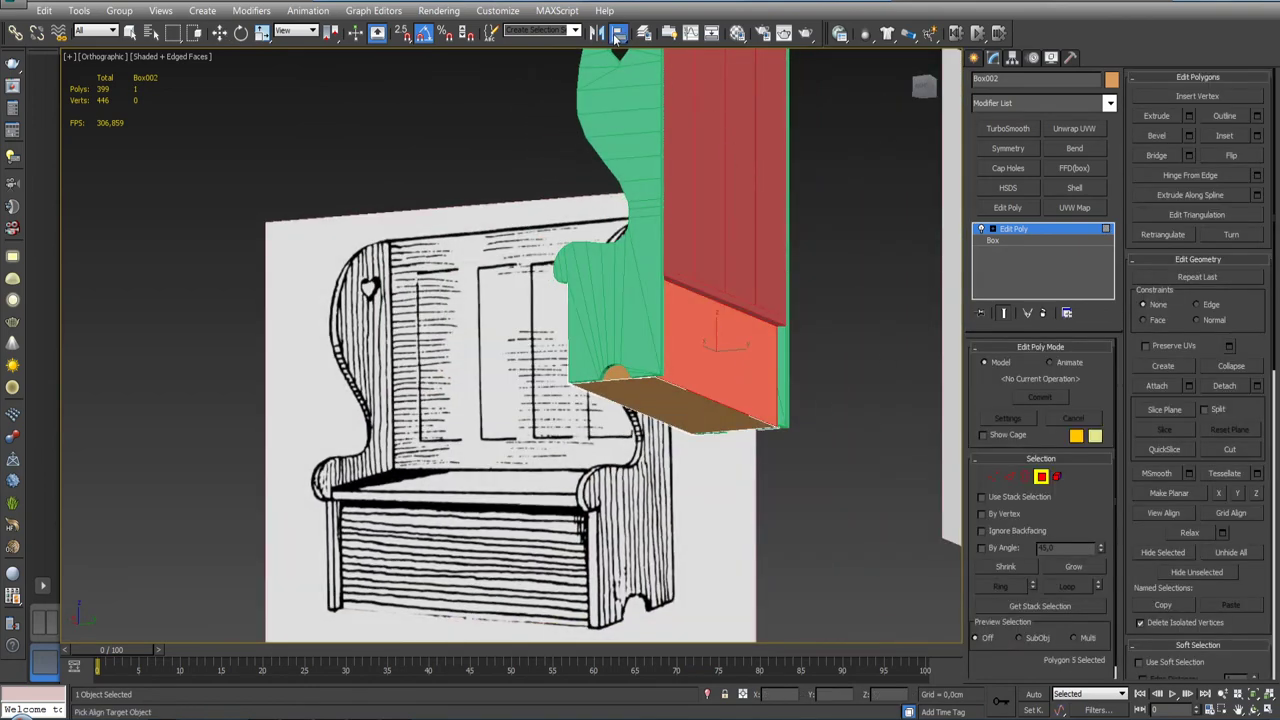
click(739, 179)
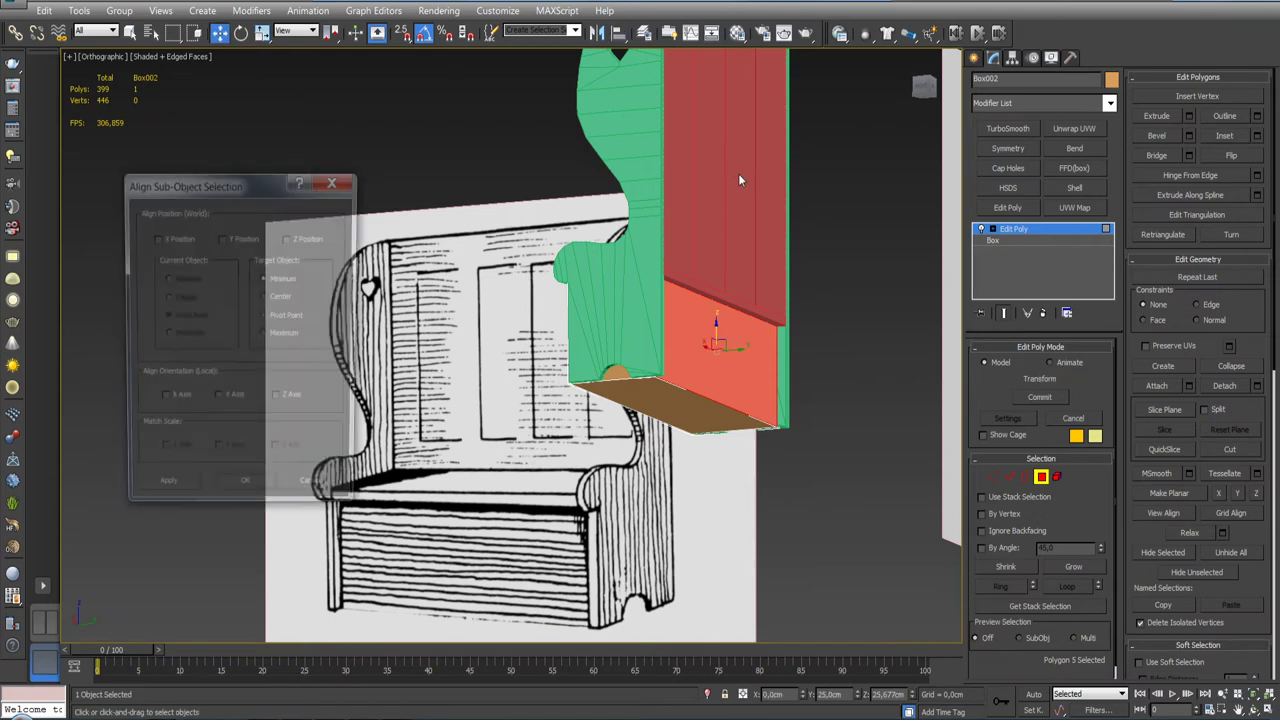
click(232, 238)
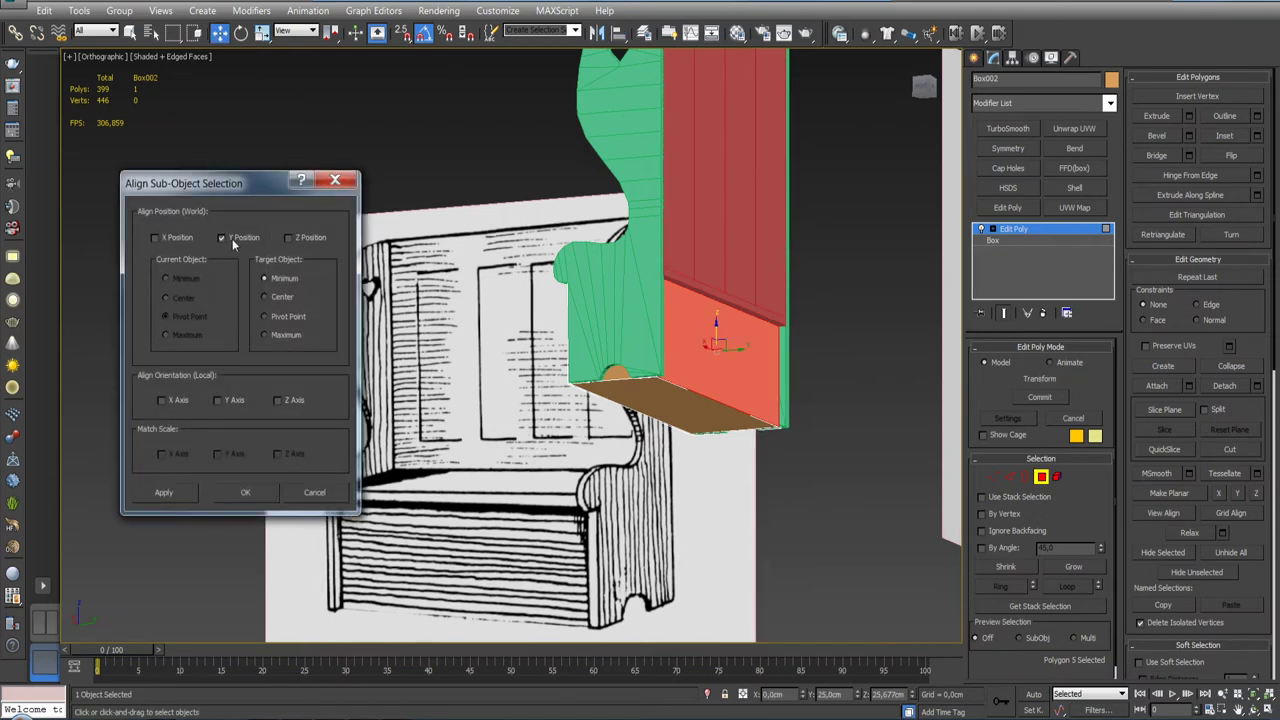
click(275, 336)
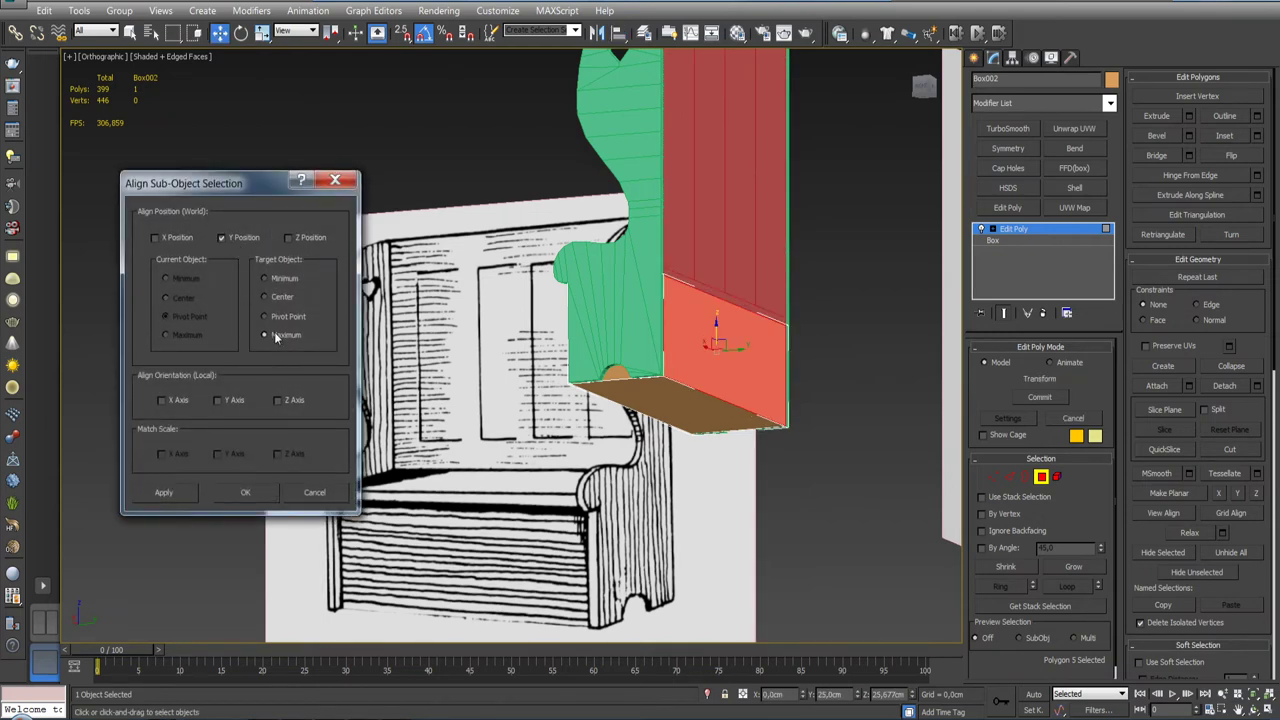
click(245, 492)
Step: Connect the seat front's vertical edges with 4 segments, forming five horizontal plank strips
mouse_move(693, 290)
alt+middle_down()
mouse_move(673, 262)
mouse_move(724, 279)
mouse_move(656, 272)
alt+middle_up()
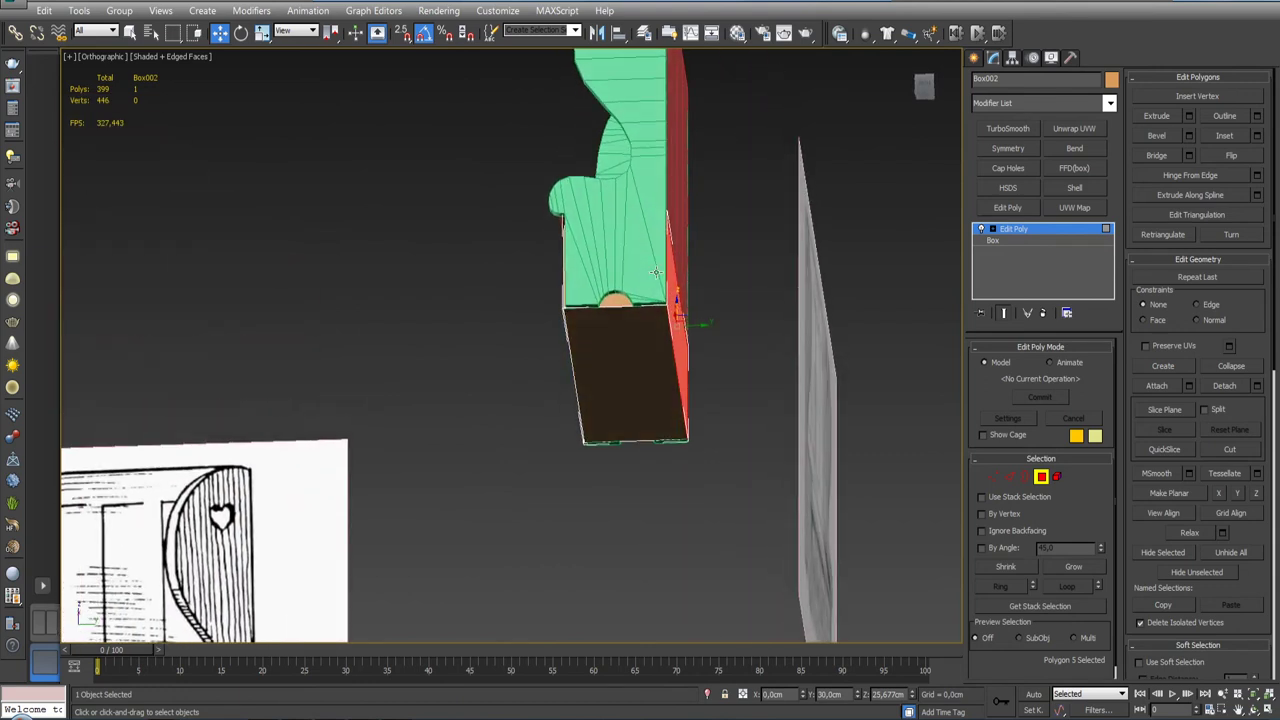
click(1025, 234)
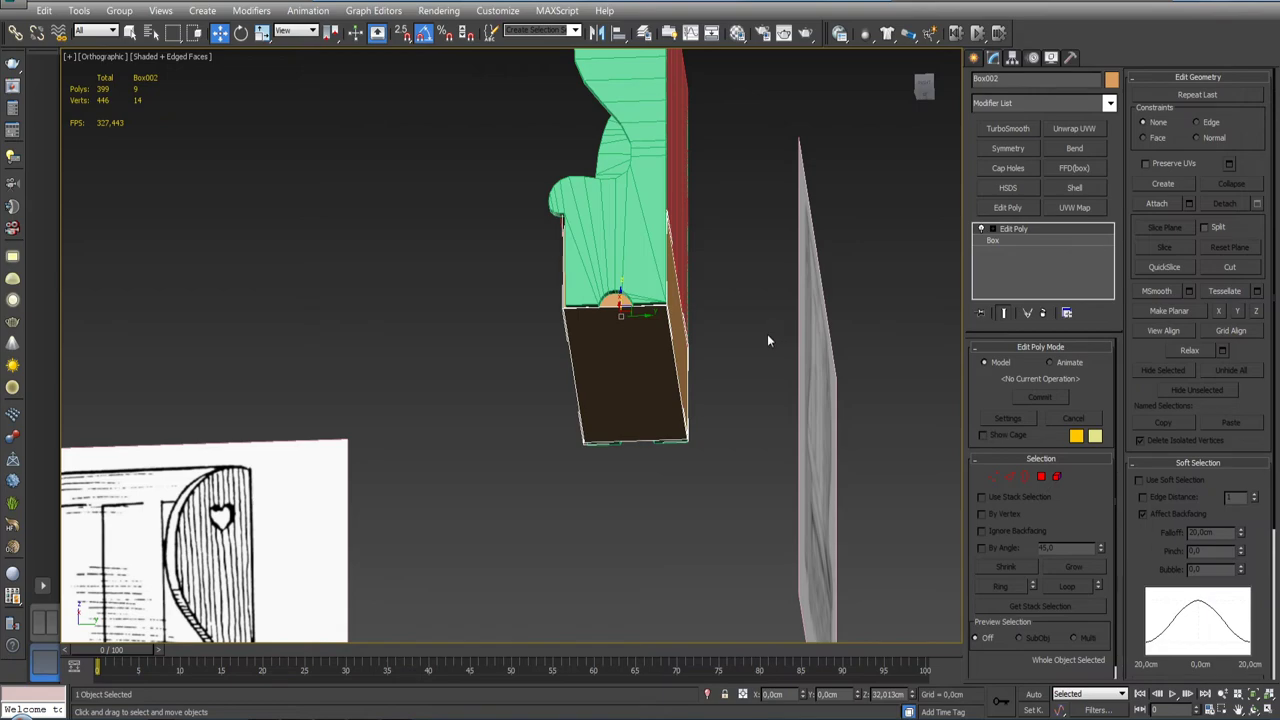
alt+middle_drag(764, 324, 730, 353)
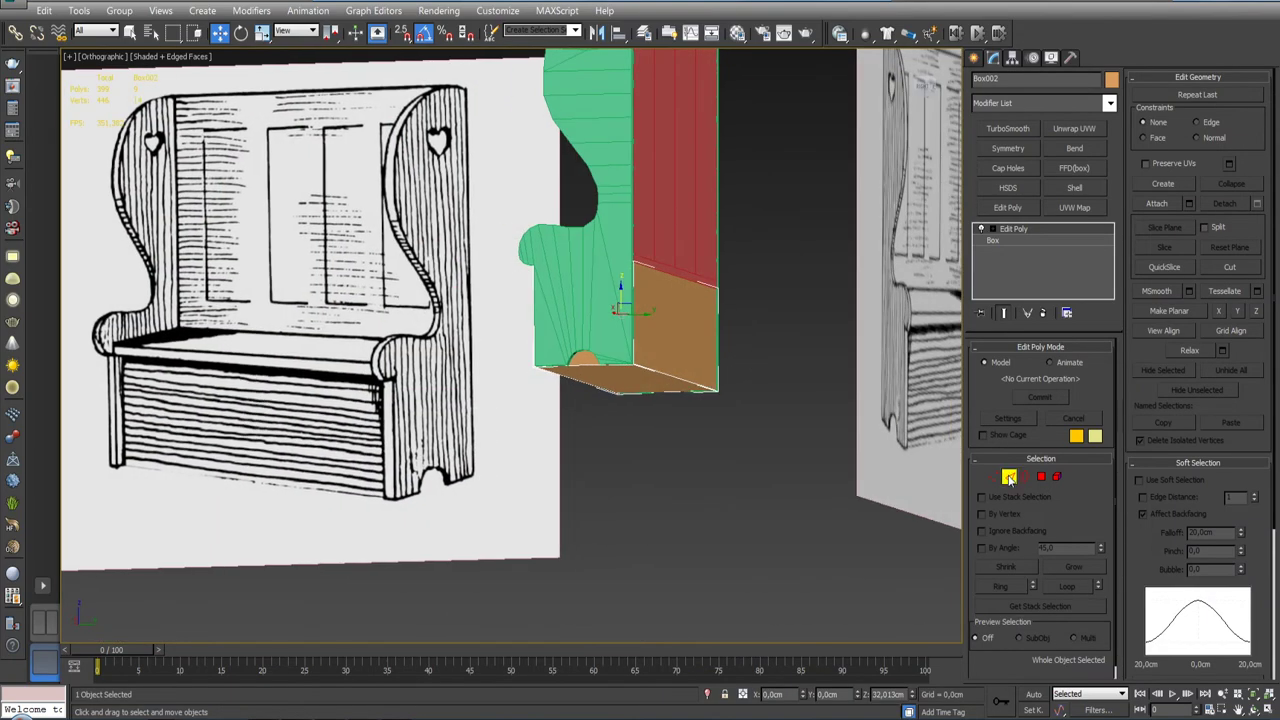
click(1009, 477)
alt+middle_drag(790, 395, 808, 395)
ctrl+drag(560, 342, 734, 332)
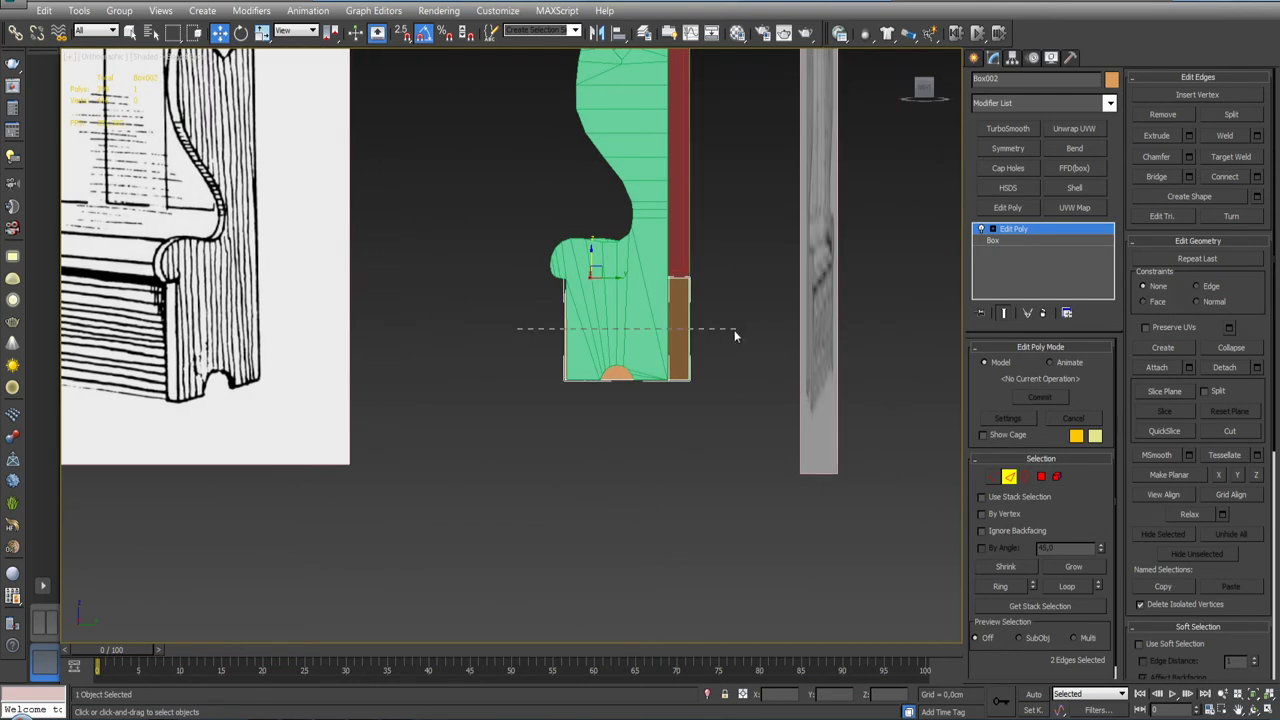
mouse_move(734, 332)
alt+middle_down()
mouse_move(790, 330)
mouse_move(834, 306)
alt+middle_up()
click(1257, 176)
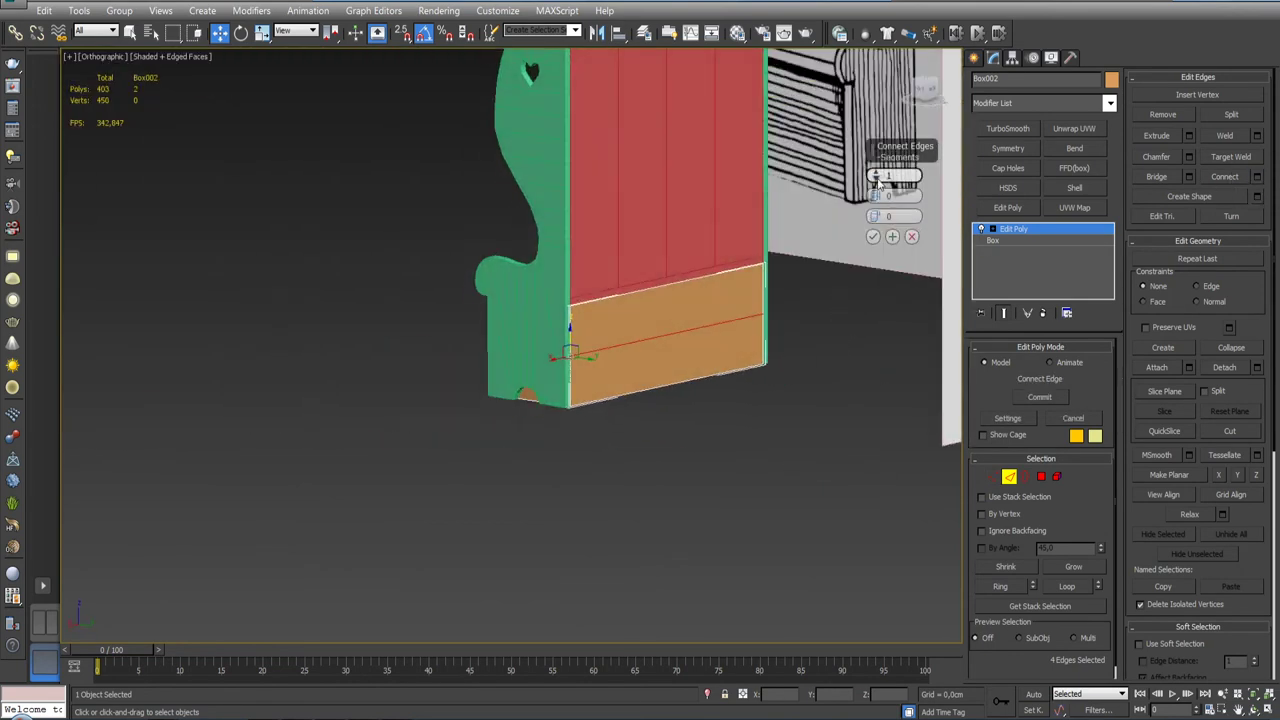
drag(875, 176, 875, 160)
mouse_move(860, 310)
alt+middle_down()
mouse_move(887, 312)
mouse_move(730, 278)
alt+middle_up()
click(873, 237)
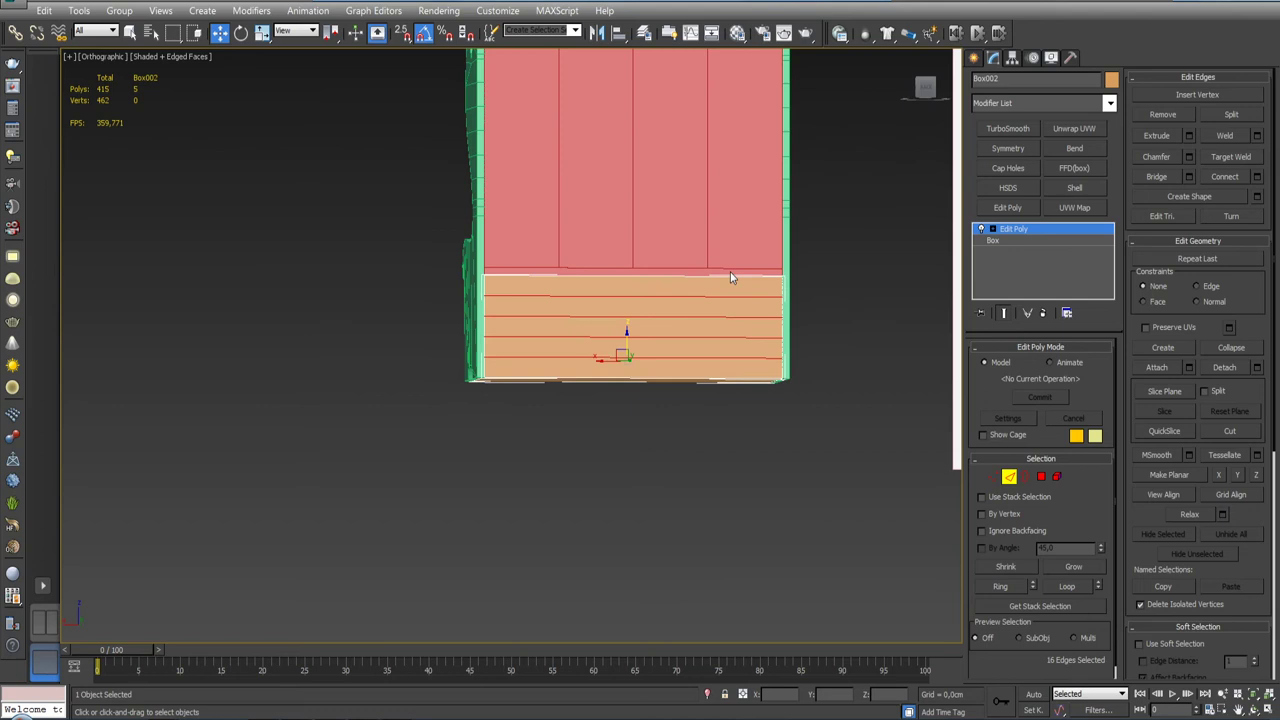
Step: Connect the horizontal edges with 2 pinched segments to add two vertical cuts
alt+click(632, 379)
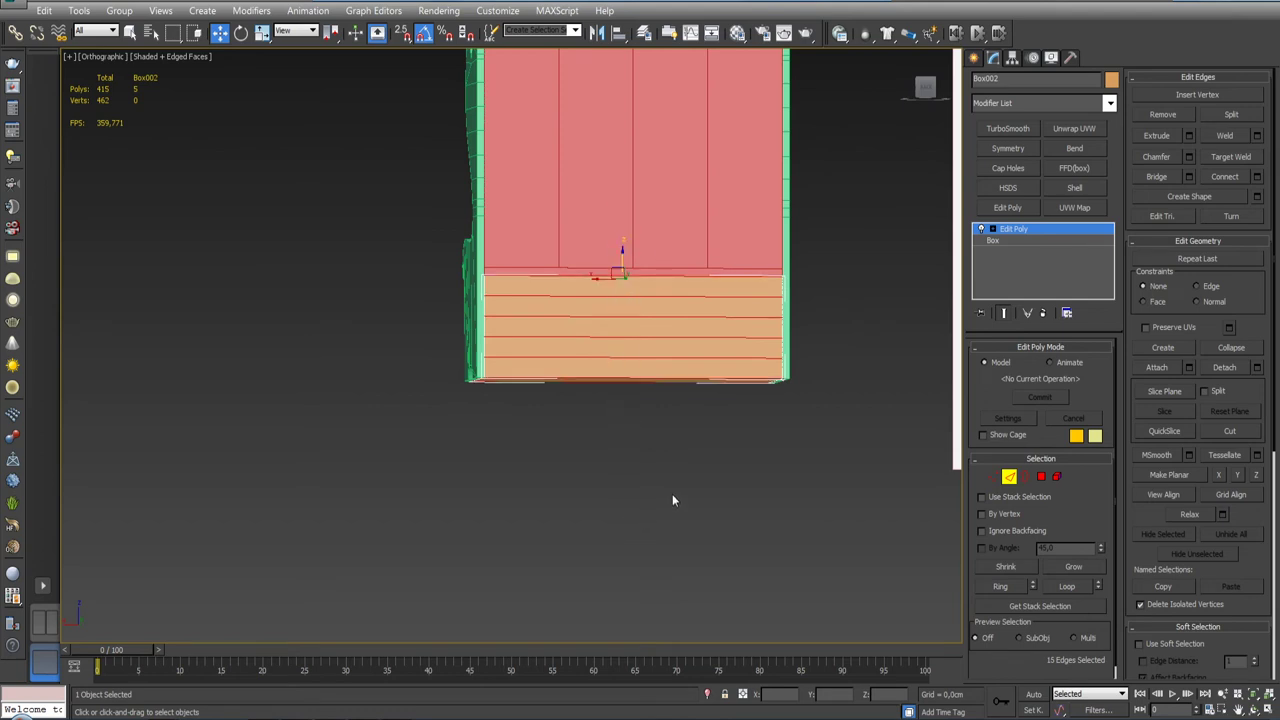
click(1257, 178)
alt+middle_drag(820, 296, 868, 252)
click(875, 180)
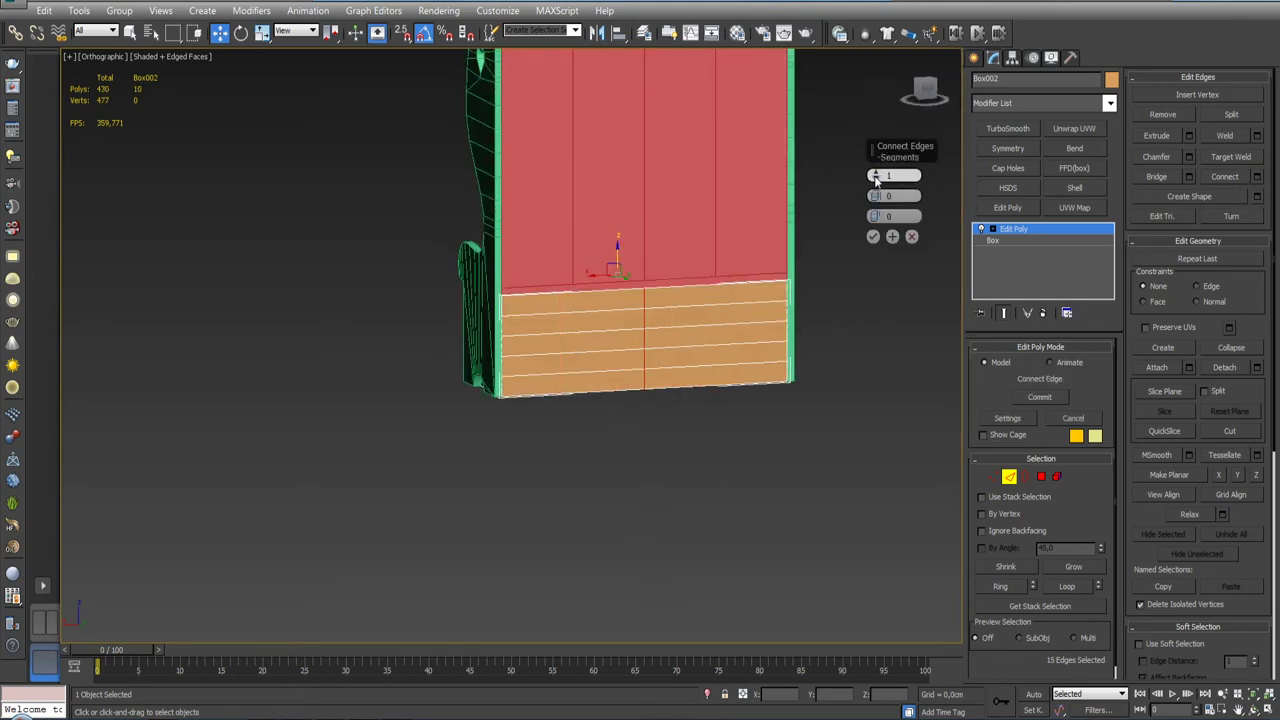
drag(875, 175, 876, 170)
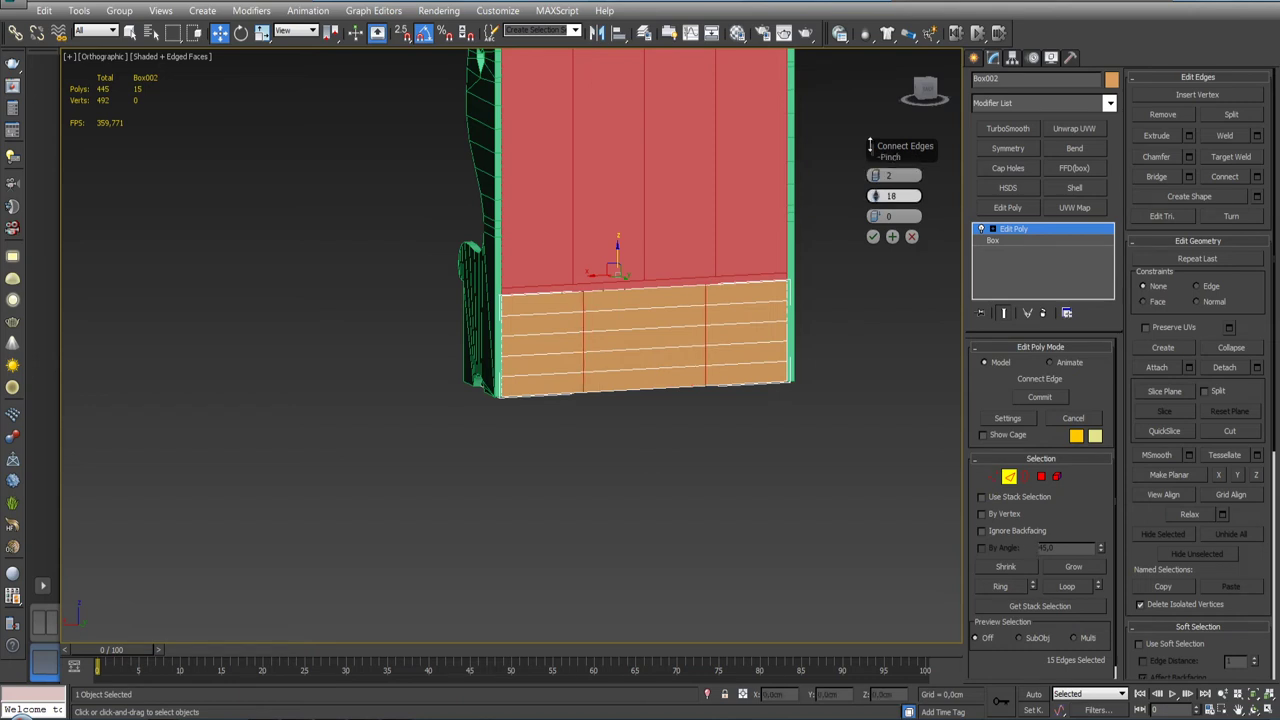
click(872, 237)
click(993, 477)
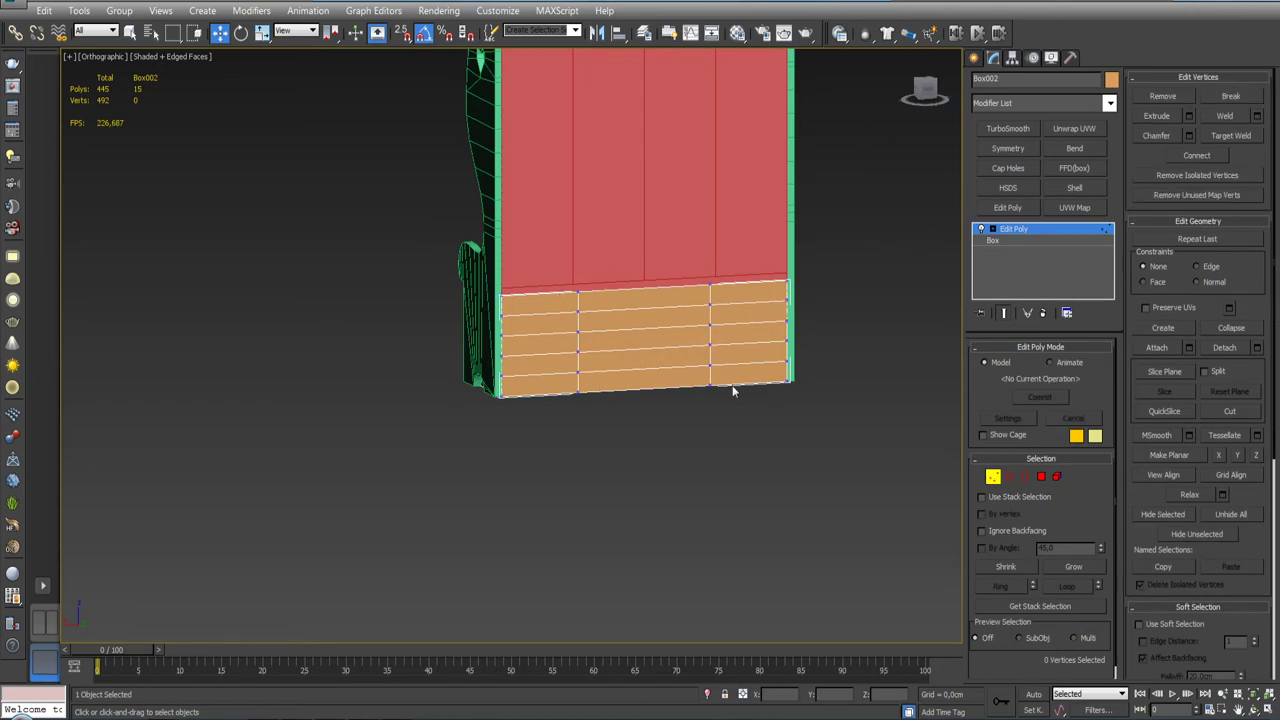
alt+middle_drag(732, 385, 640, 360)
scroll(625, 356, up, 3)
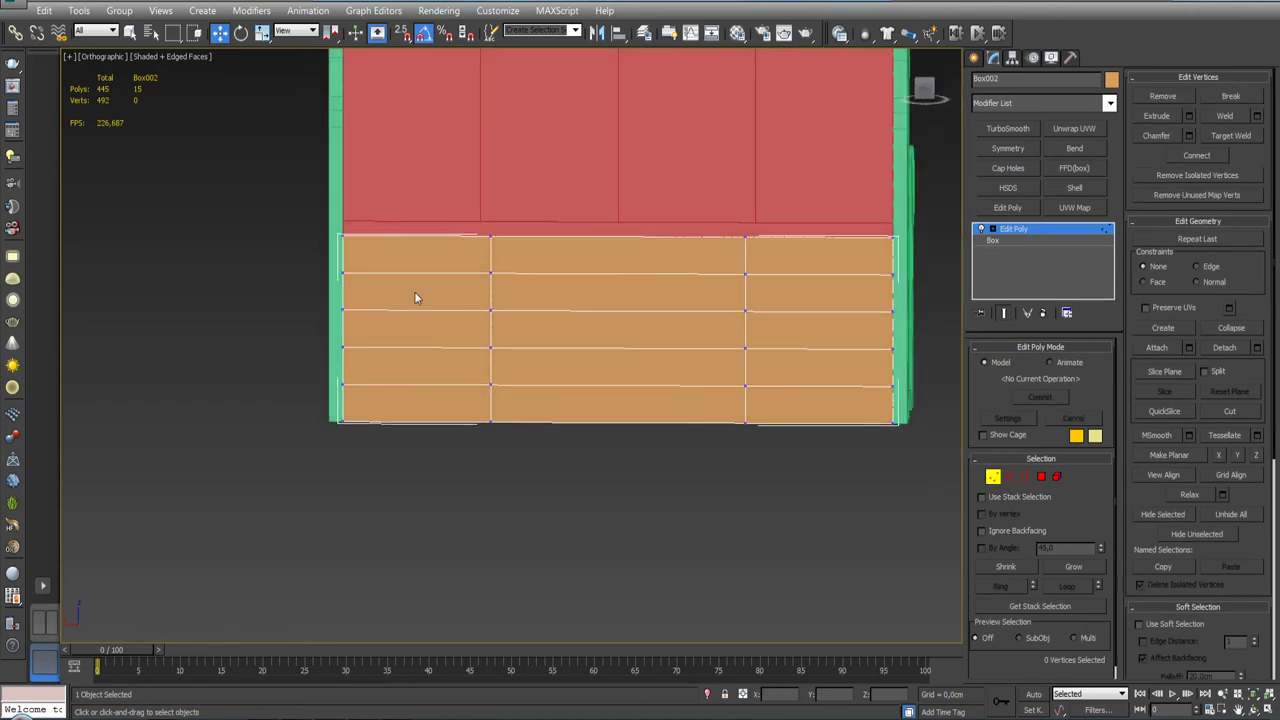
mouse_move(416, 298)
alt+middle_down()
mouse_move(412, 285)
mouse_move(570, 285)
mouse_move(415, 283)
mouse_move(614, 217)
alt+middle_up()
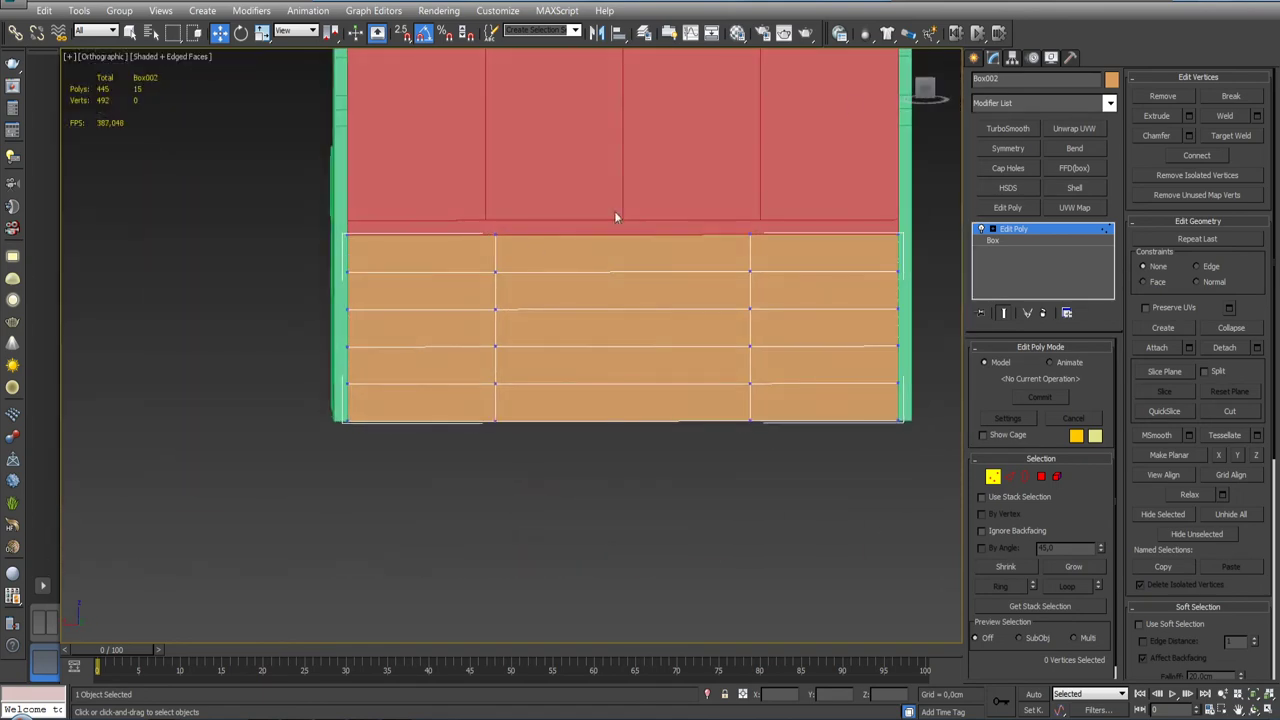
Step: In front wireframe view, nudge seam vertices so the plank cuts stagger and skew
key(f)
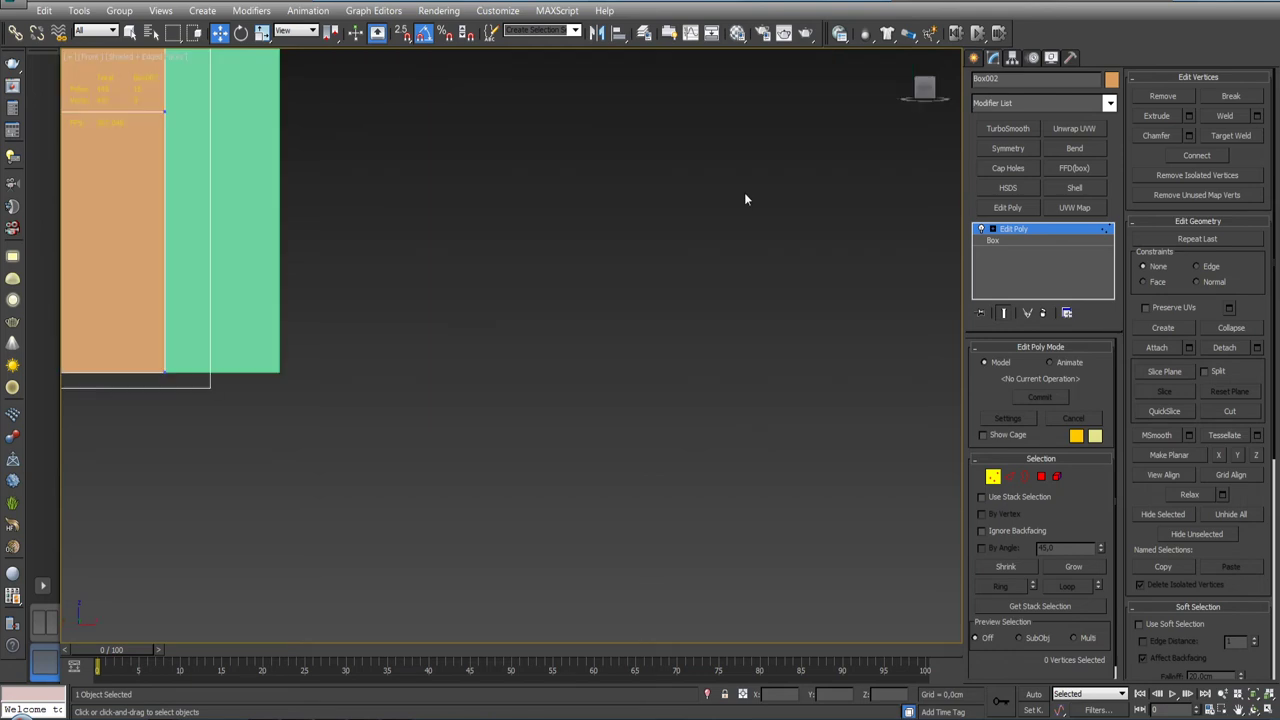
key(F3)
key(z)
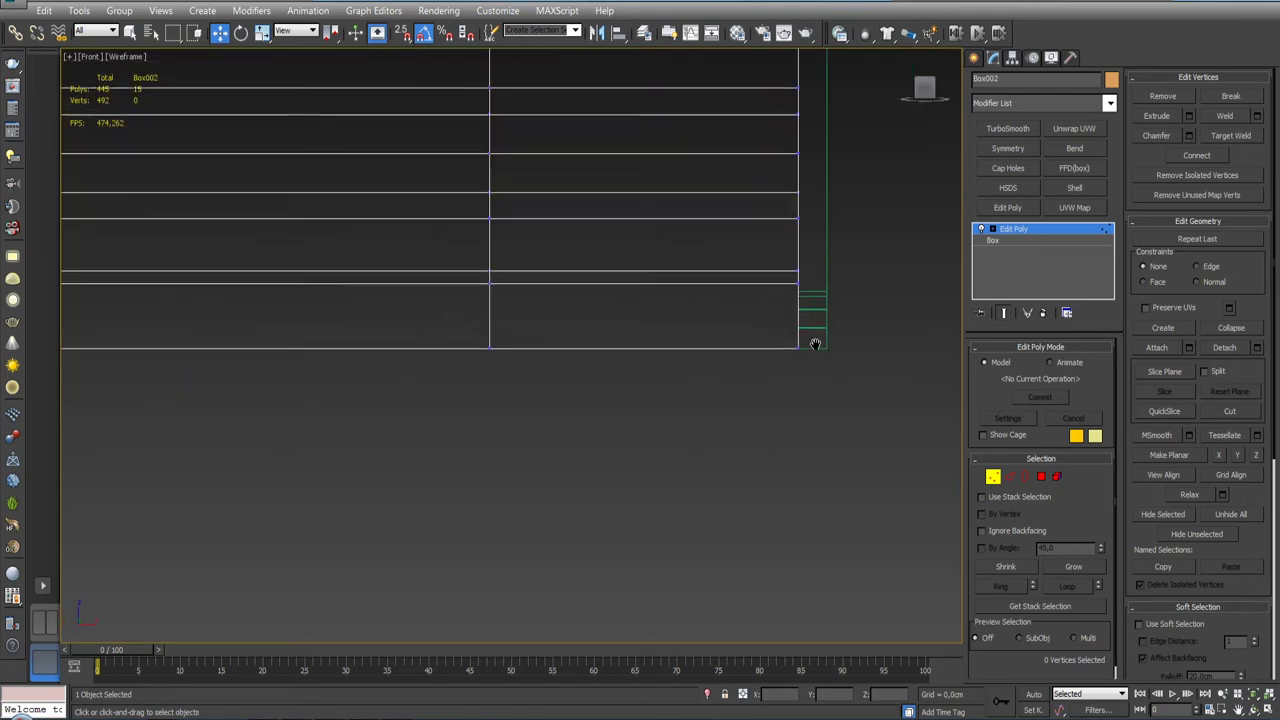
scroll(675, 295, up, 2)
scroll(663, 346, up, 2)
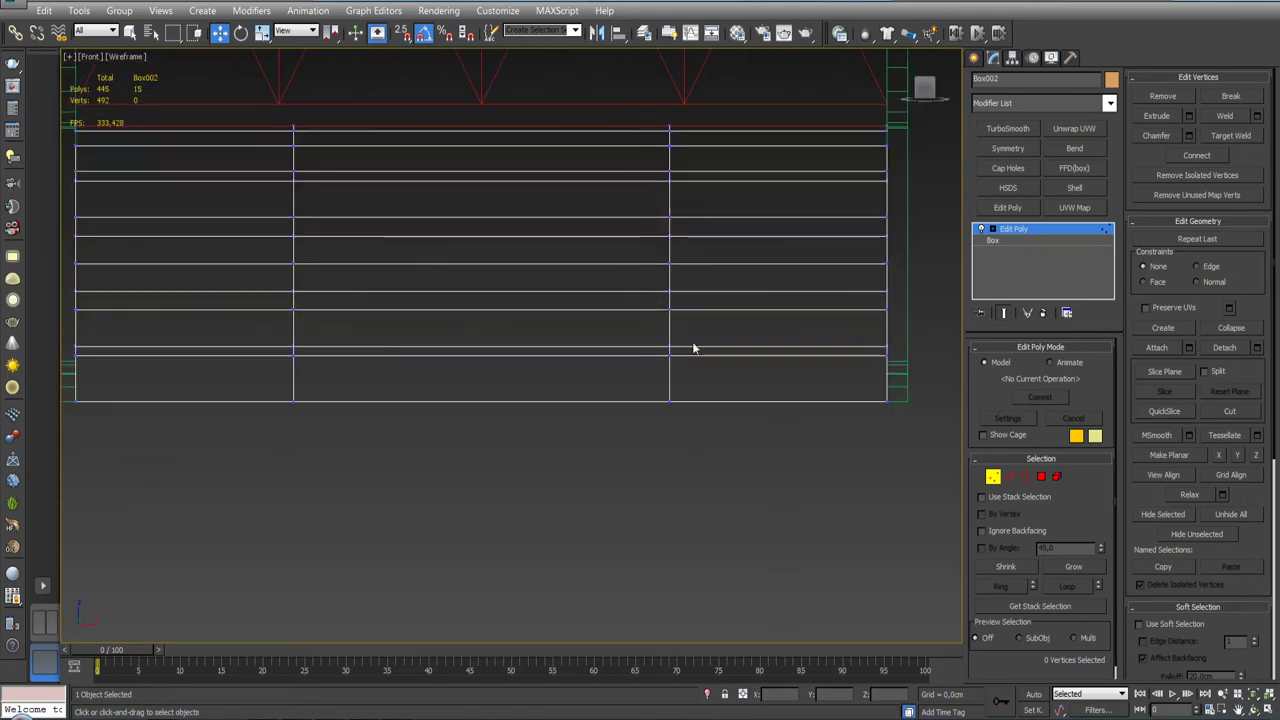
mouse_move(694, 342)
mouse_down()
mouse_move(656, 370)
mouse_move(679, 345)
mouse_up()
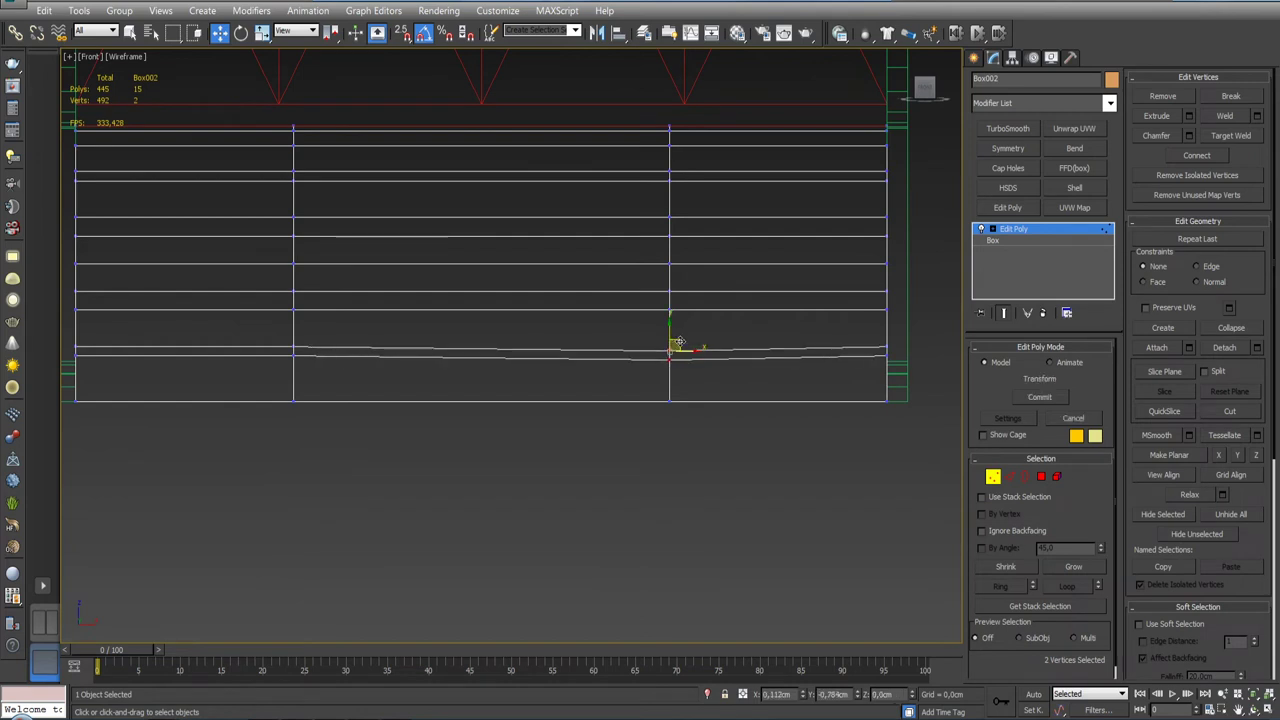
middle_drag(480, 289, 560, 342)
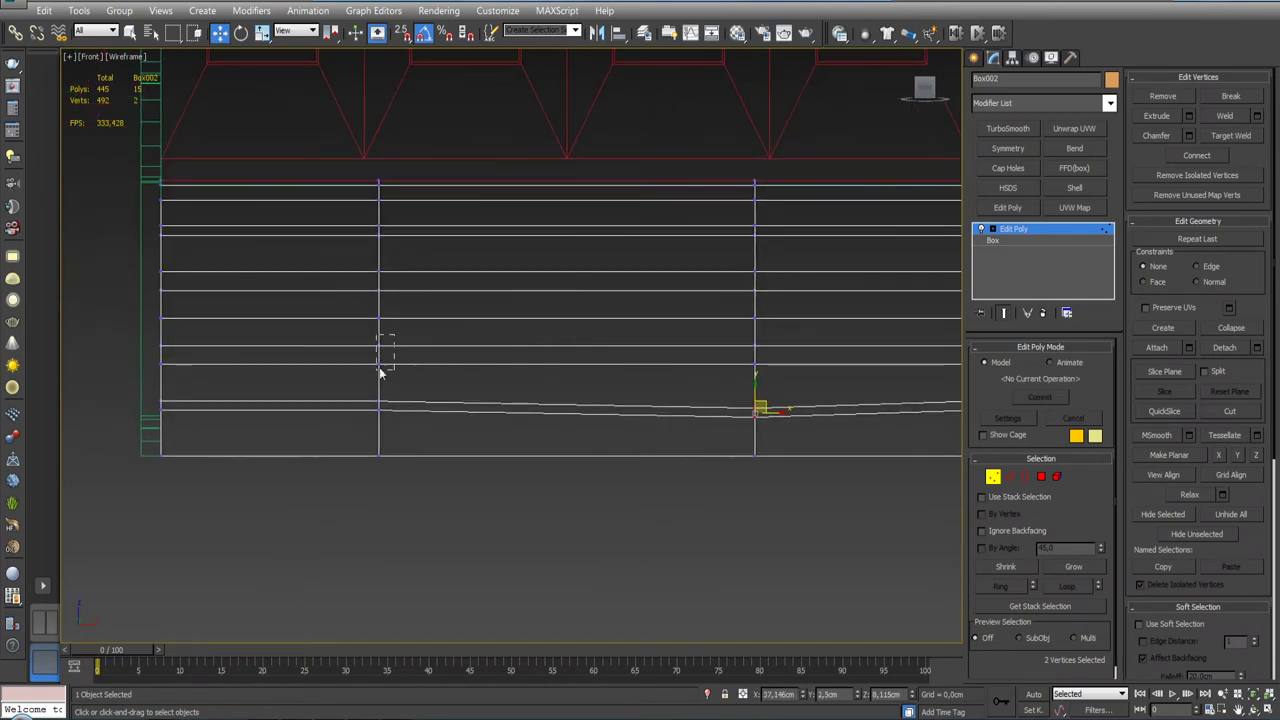
drag(380, 372, 373, 345)
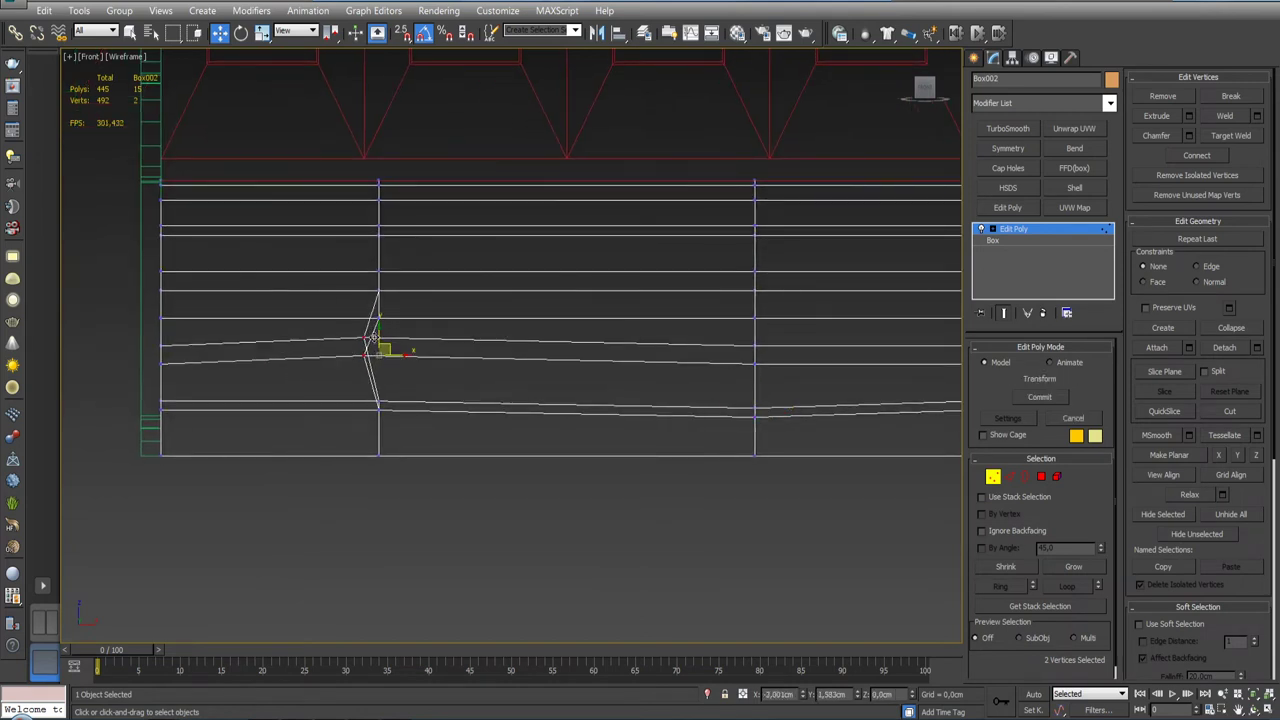
middle_drag(385, 330, 455, 298)
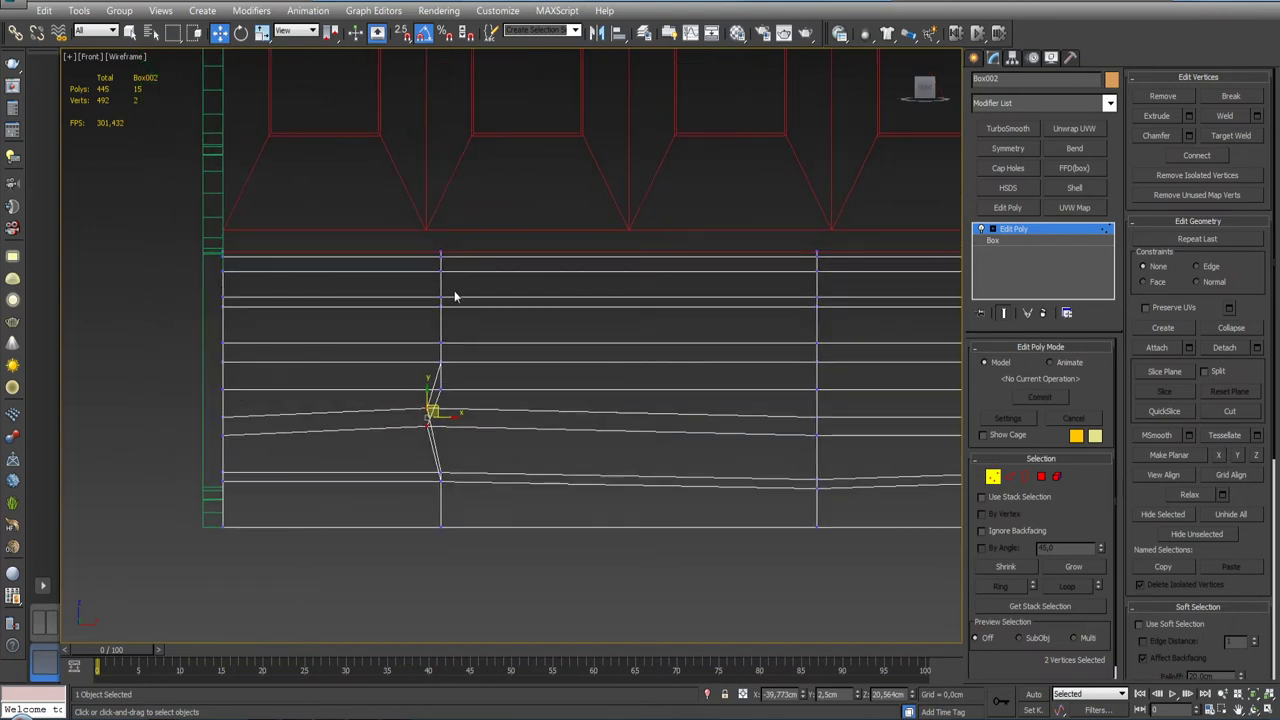
click(441, 297)
key(F3)
drag(451, 297, 441, 295)
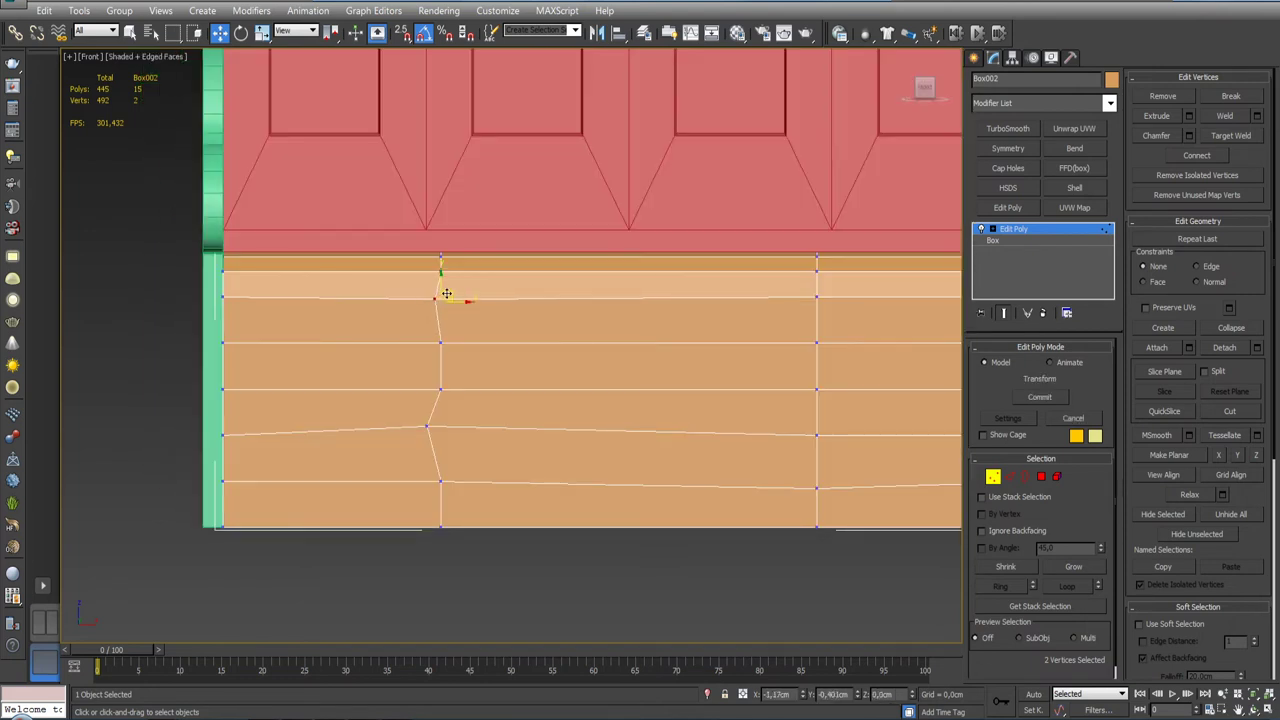
middle_drag(820, 338, 690, 342)
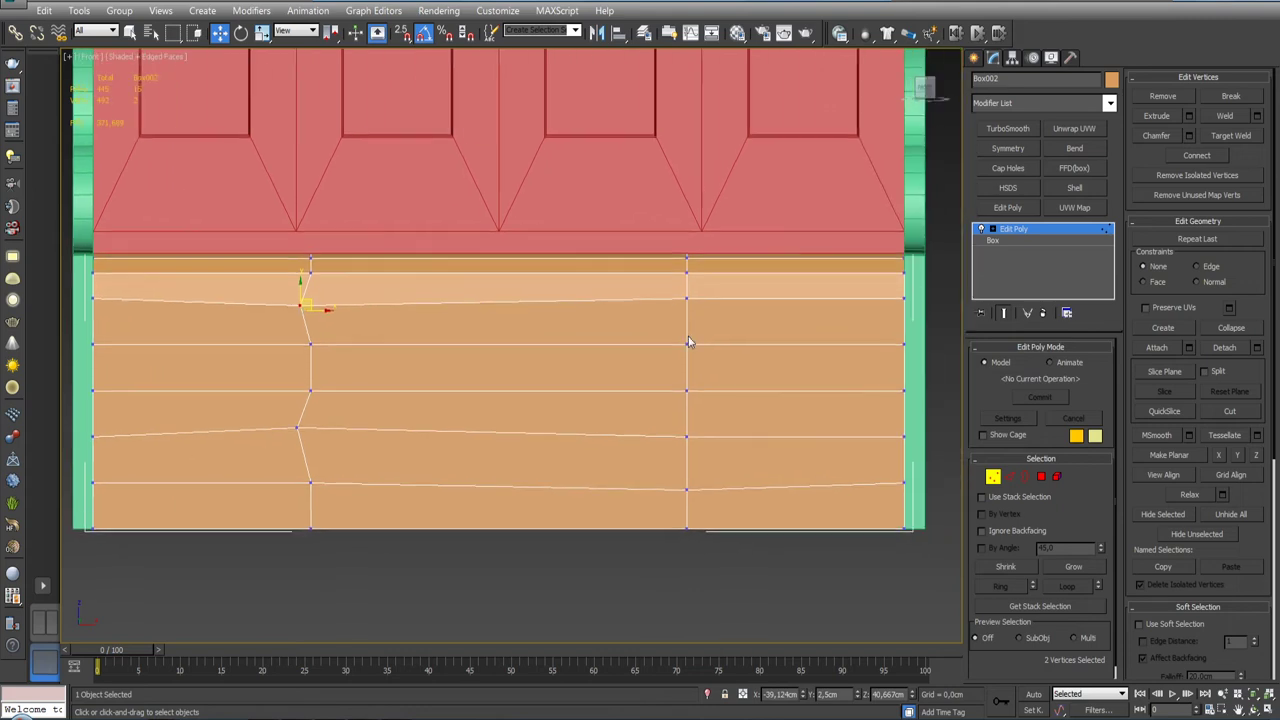
Step: Select one horizontal board-line loop and lower it slightly
key(2)
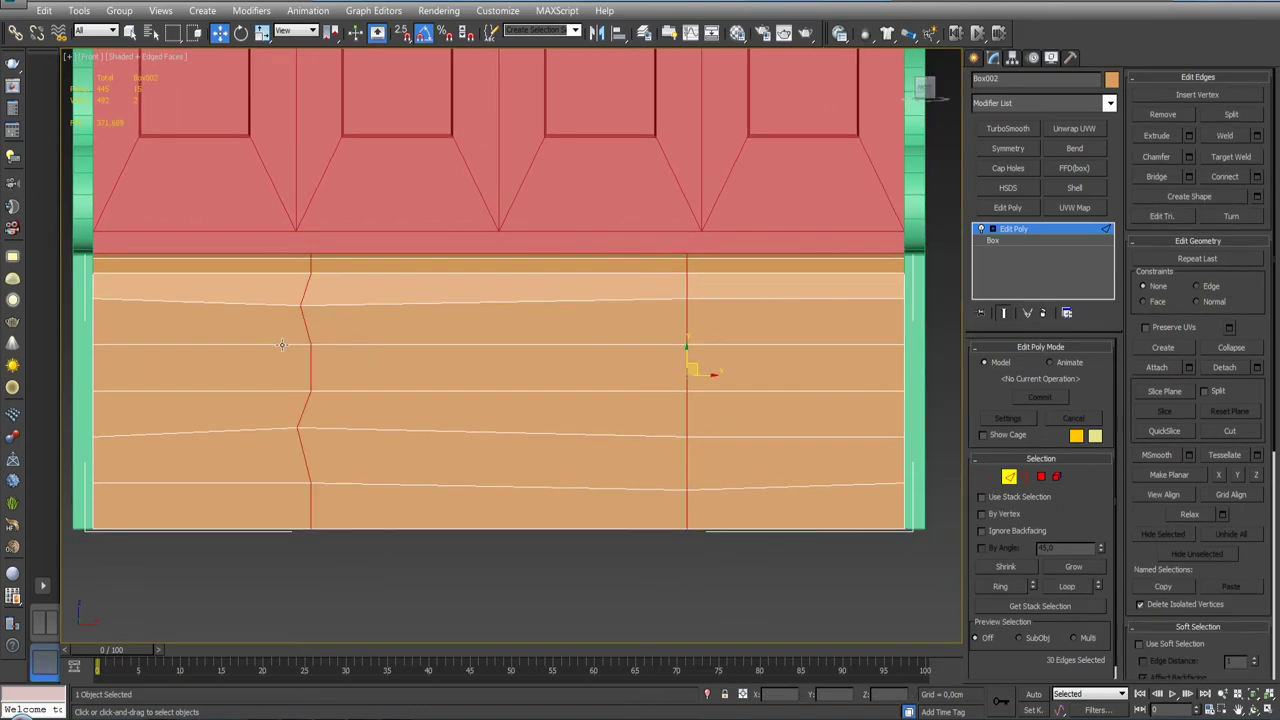
double_click(282, 344)
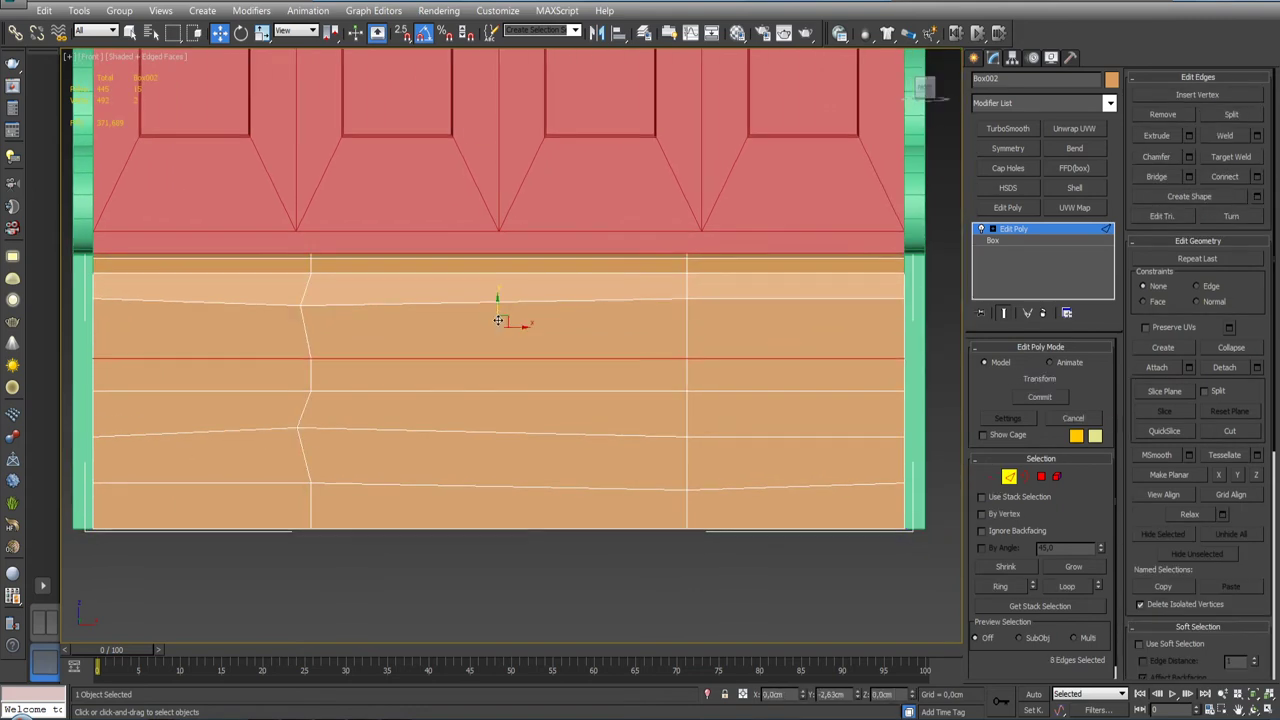
drag(497, 303, 497, 318)
alt+middle_drag(797, 358, 700, 360)
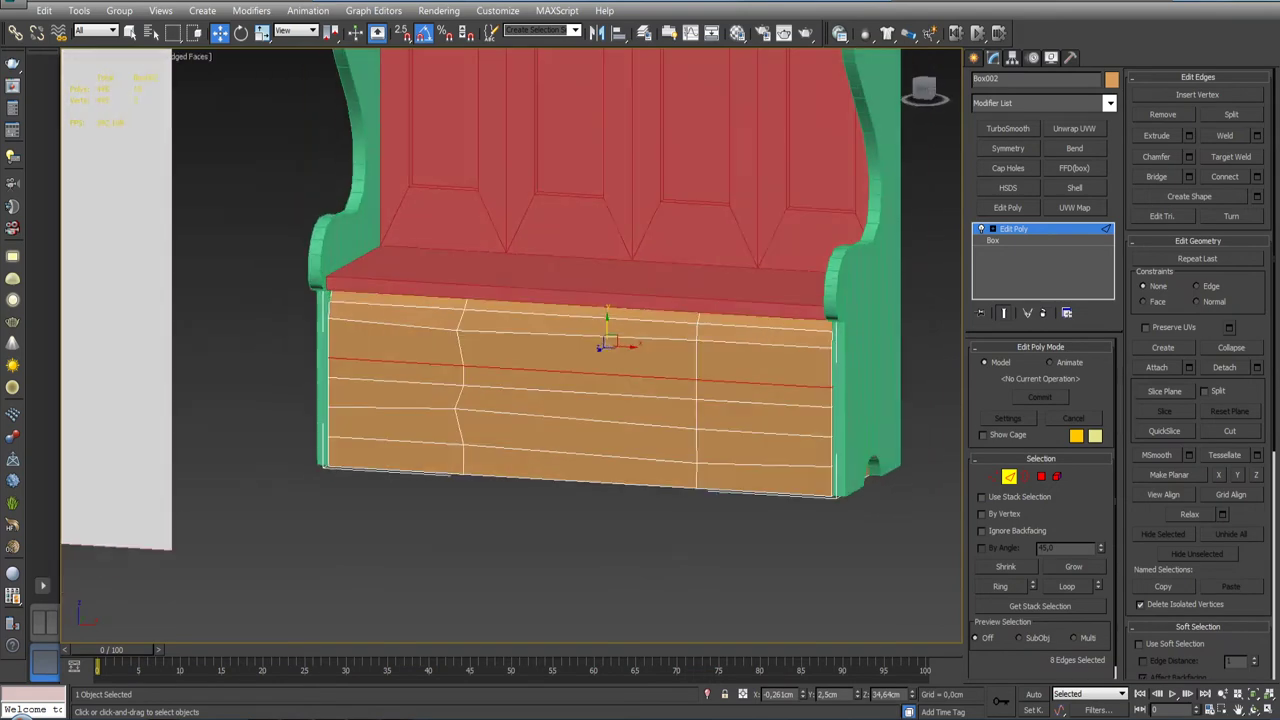
Step: Add the remaining horizontal board-line loops to the edge selection, up to the top loop
ctrl+double_click(676, 414)
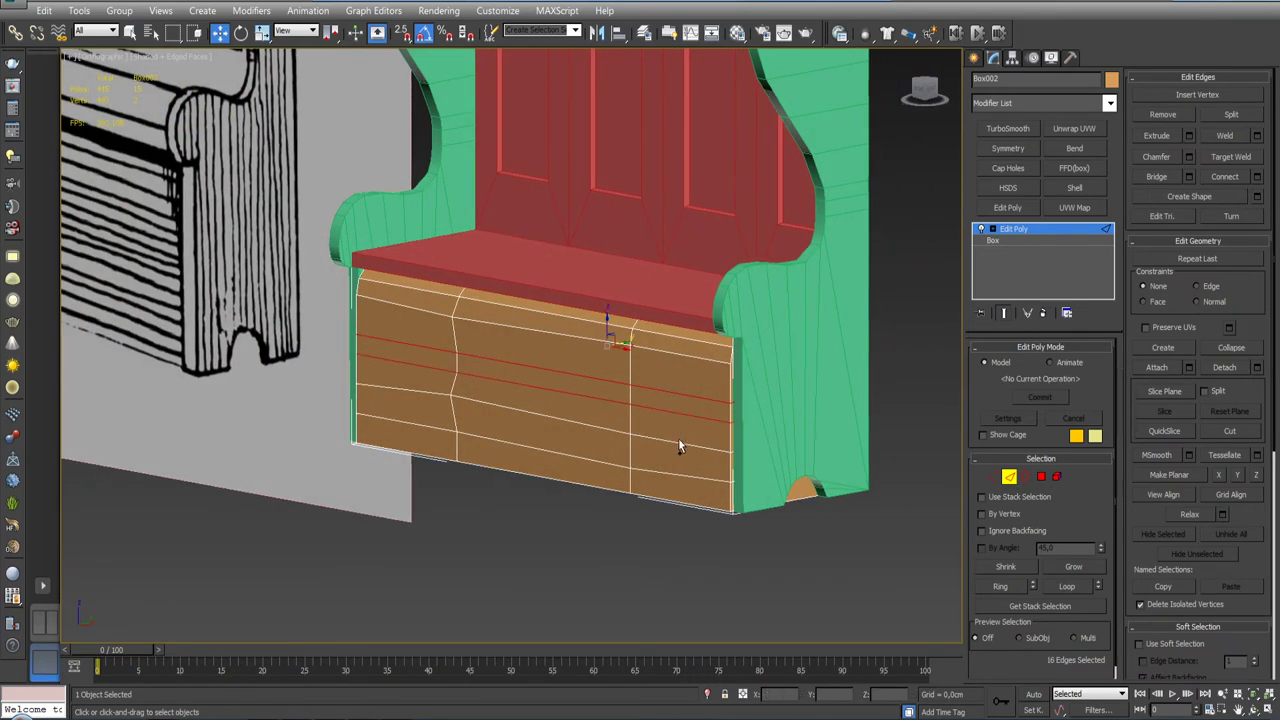
ctrl+double_click(678, 446)
ctrl+double_click(680, 477)
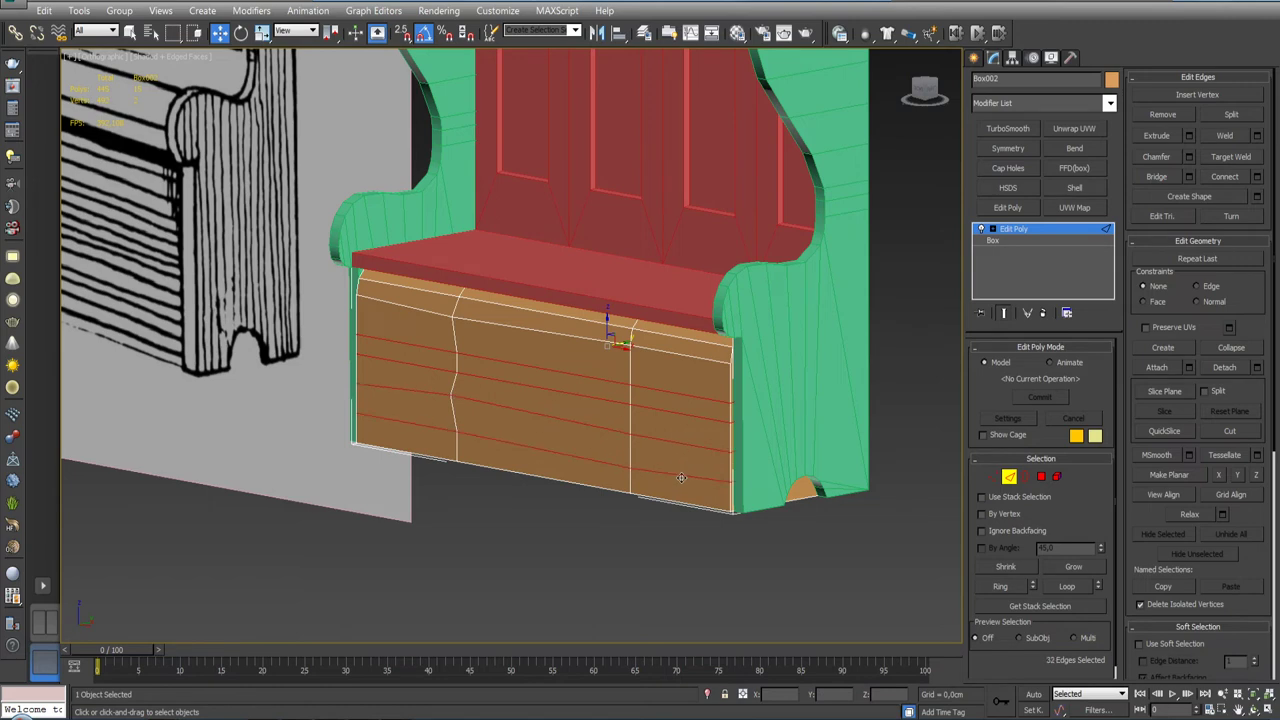
ctrl+double_click(669, 354)
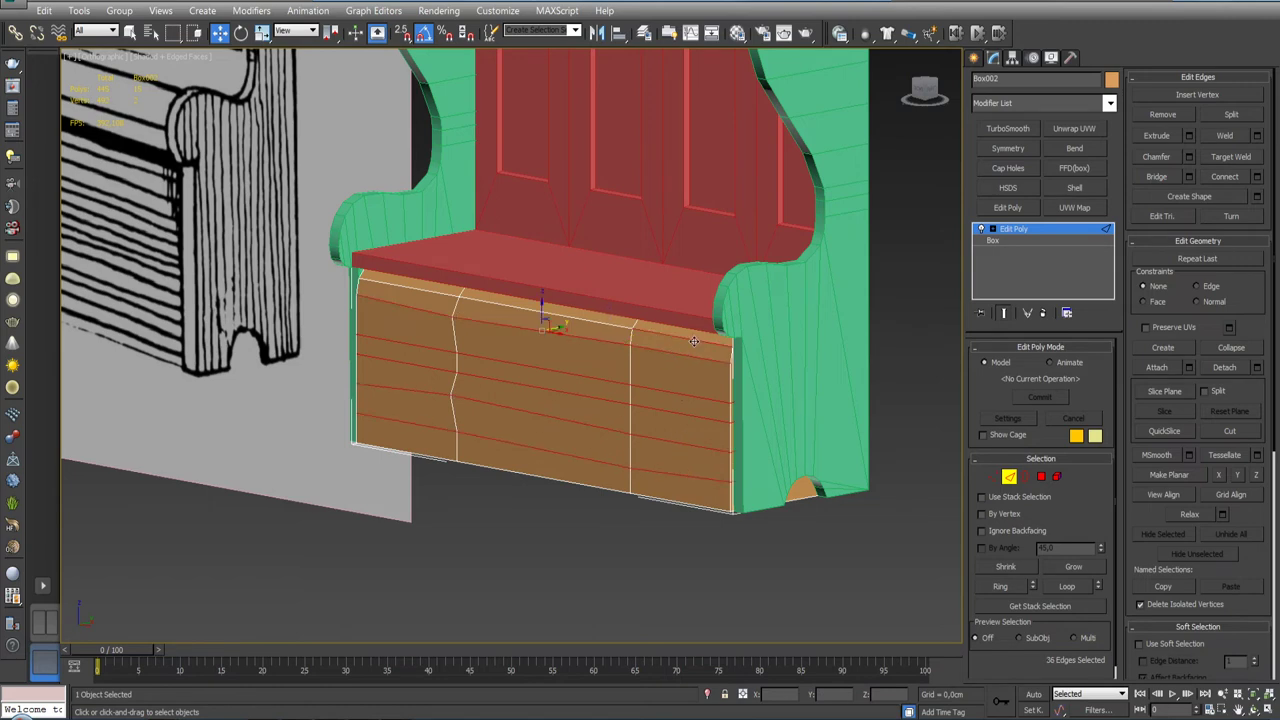
ctrl+double_click(694, 341)
mouse_move(694, 341)
alt+middle_down()
mouse_move(828, 388)
mouse_move(714, 388)
mouse_move(754, 386)
mouse_move(763, 374)
mouse_move(742, 385)
mouse_move(744, 370)
mouse_move(770, 343)
mouse_move(770, 355)
mouse_move(856, 378)
alt+middle_up()
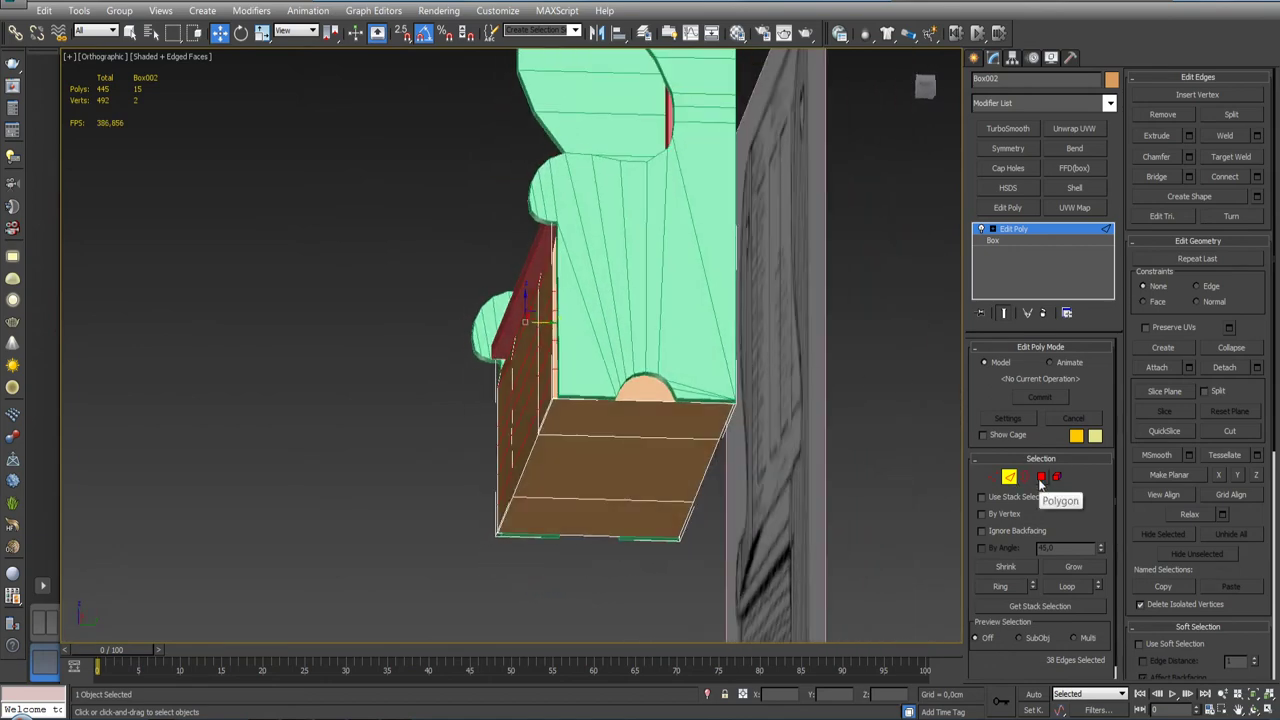
mouse_move(811, 413)
alt+middle_down()
mouse_move(666, 405)
mouse_move(726, 403)
mouse_move(698, 405)
alt+middle_up()
click(1009, 477)
Step: In the Right view, move the seat box's front-edge vertices slightly back, then return to Edge level
click(922, 94)
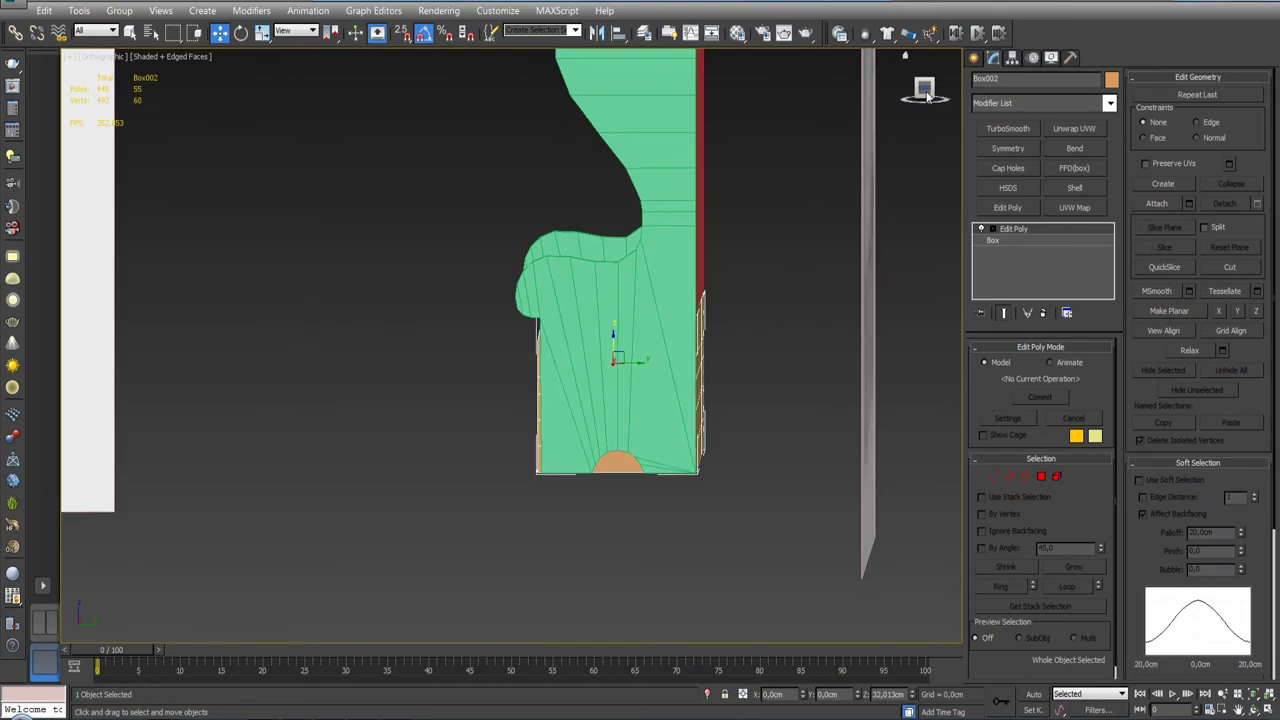
key(F3)
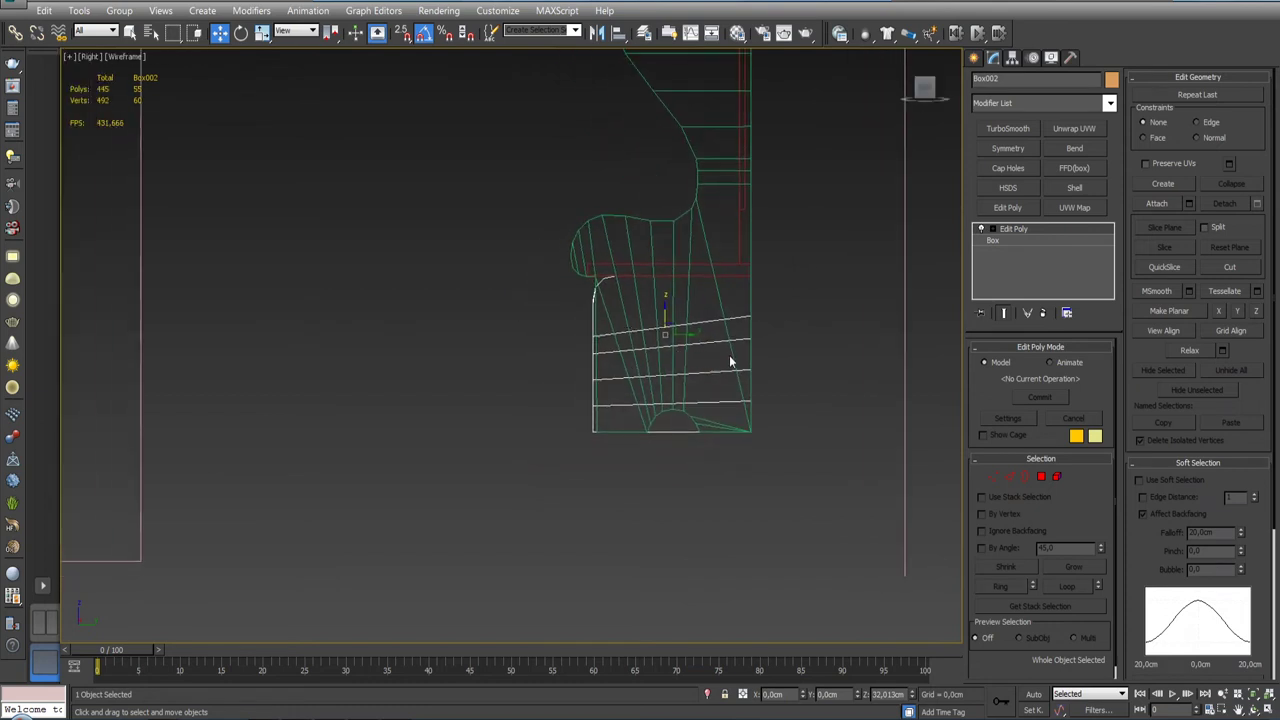
click(994, 477)
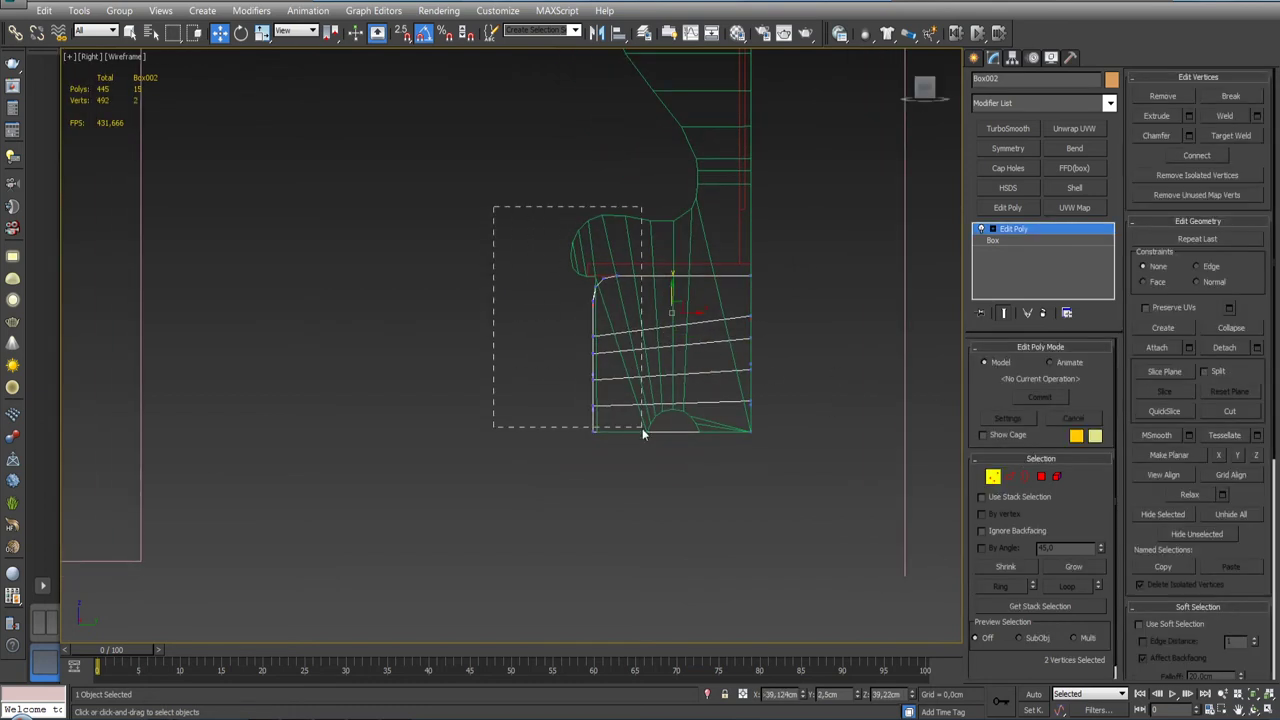
drag(643, 433, 643, 433)
scroll(660, 420, up, 2)
drag(661, 342, 696, 500)
drag(663, 357, 671, 355)
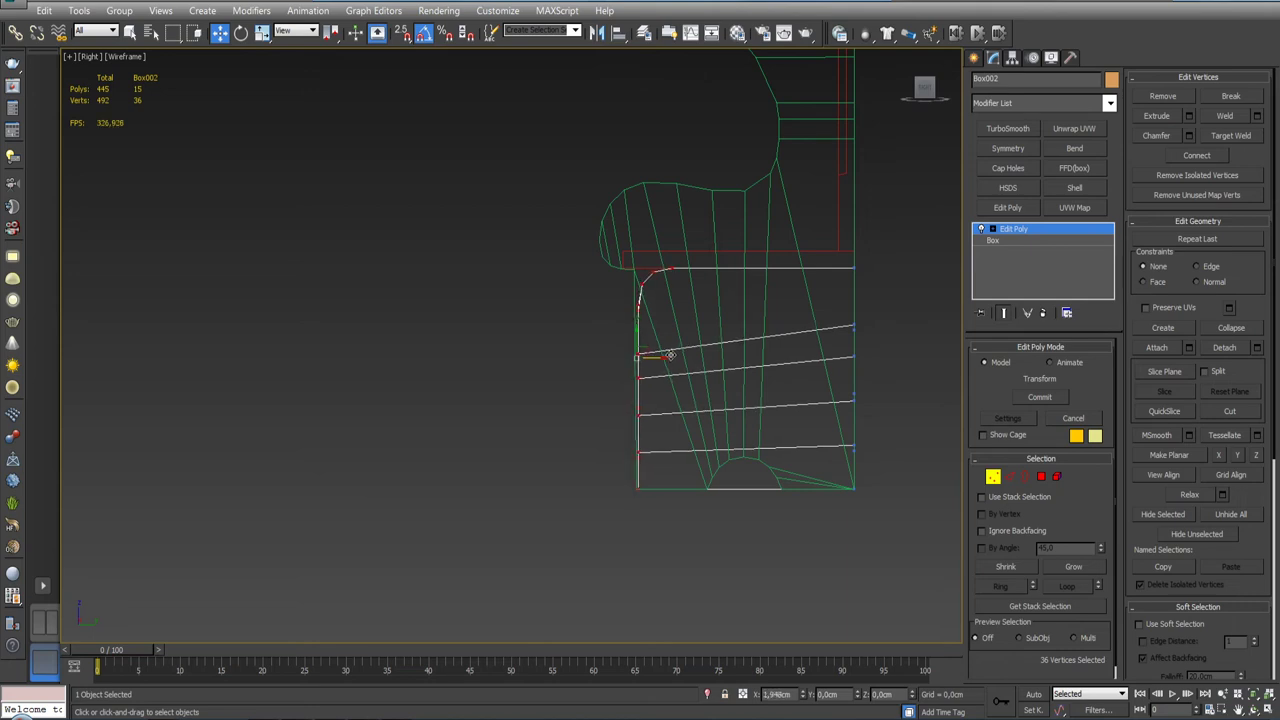
middle_drag(706, 357, 626, 380)
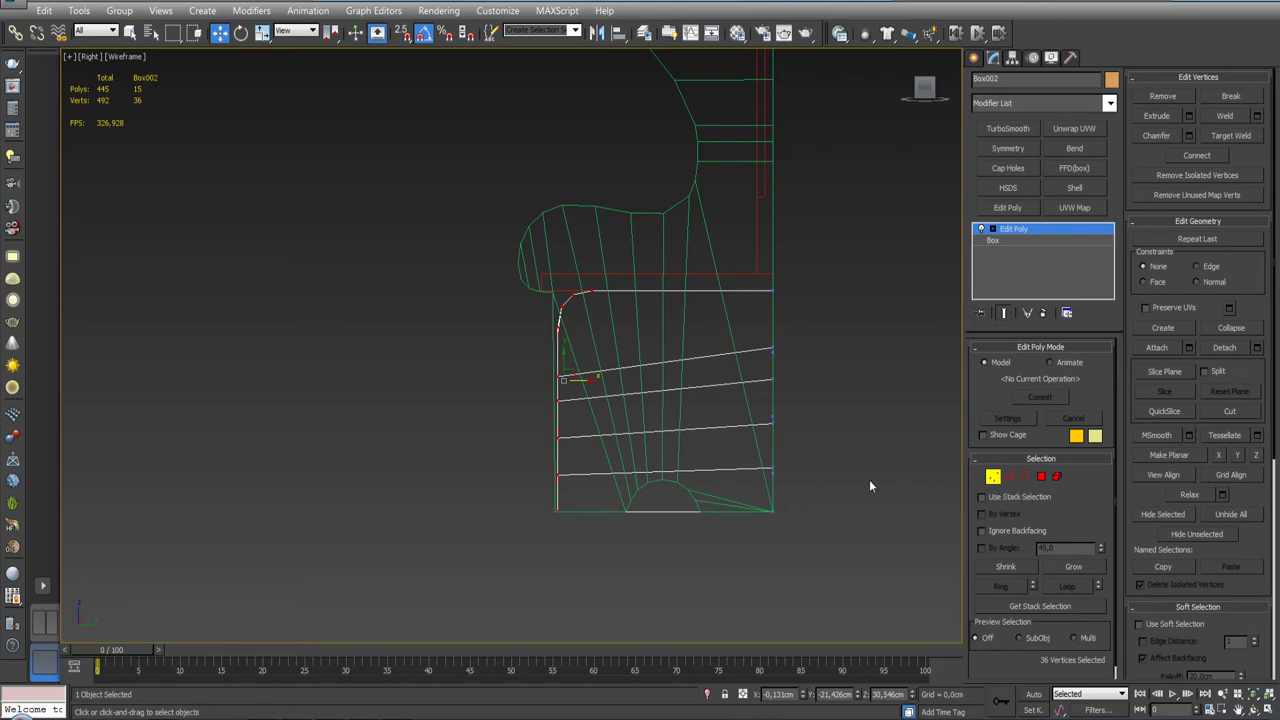
mouse_move(666, 420)
alt+middle_down()
mouse_move(722, 447)
mouse_move(550, 440)
alt+middle_up()
key(F3)
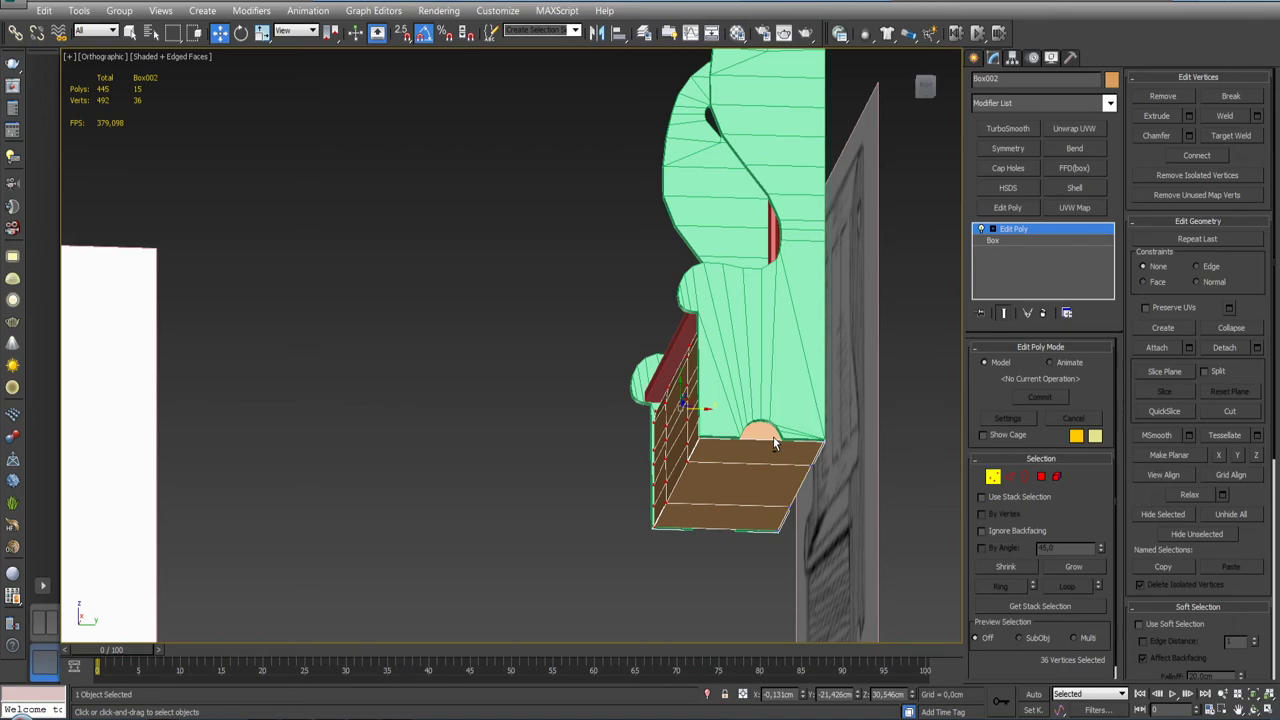
mouse_move(808, 423)
alt+middle_down()
mouse_move(643, 406)
mouse_move(710, 453)
alt+middle_up()
key(2)
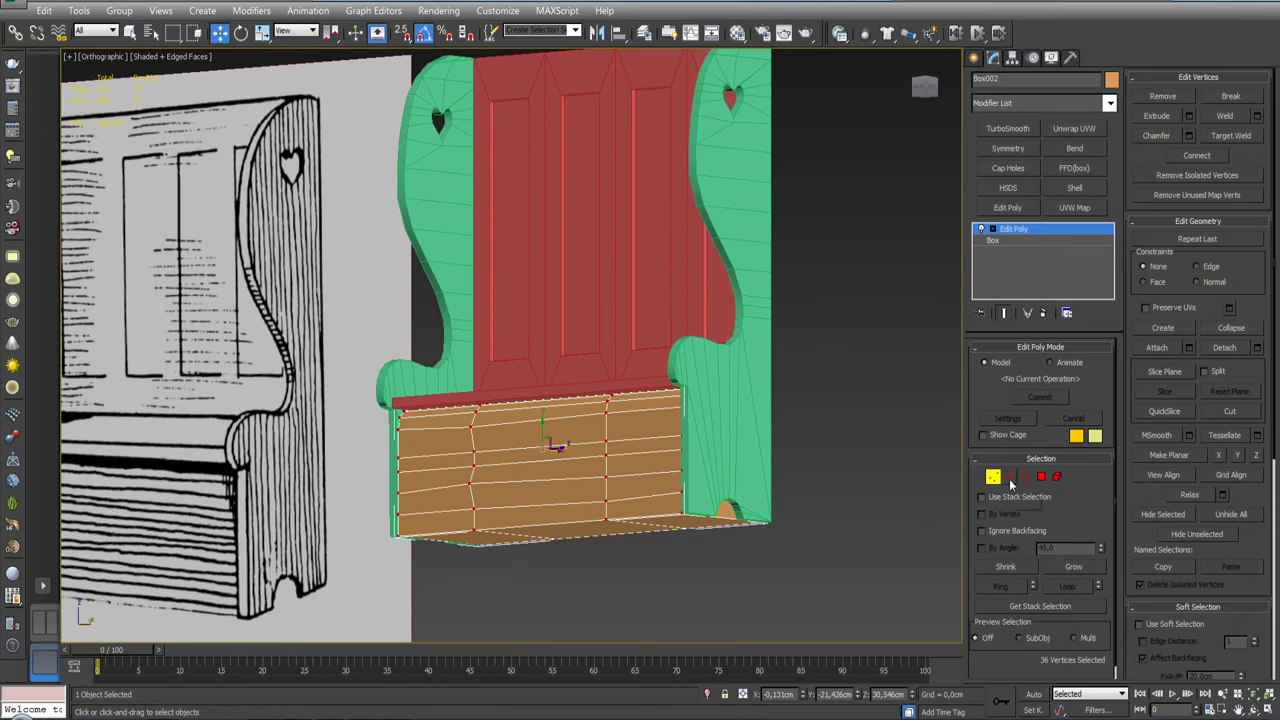
mouse_move(864, 460)
alt+middle_down()
mouse_move(787, 461)
mouse_move(773, 668)
alt+middle_up()
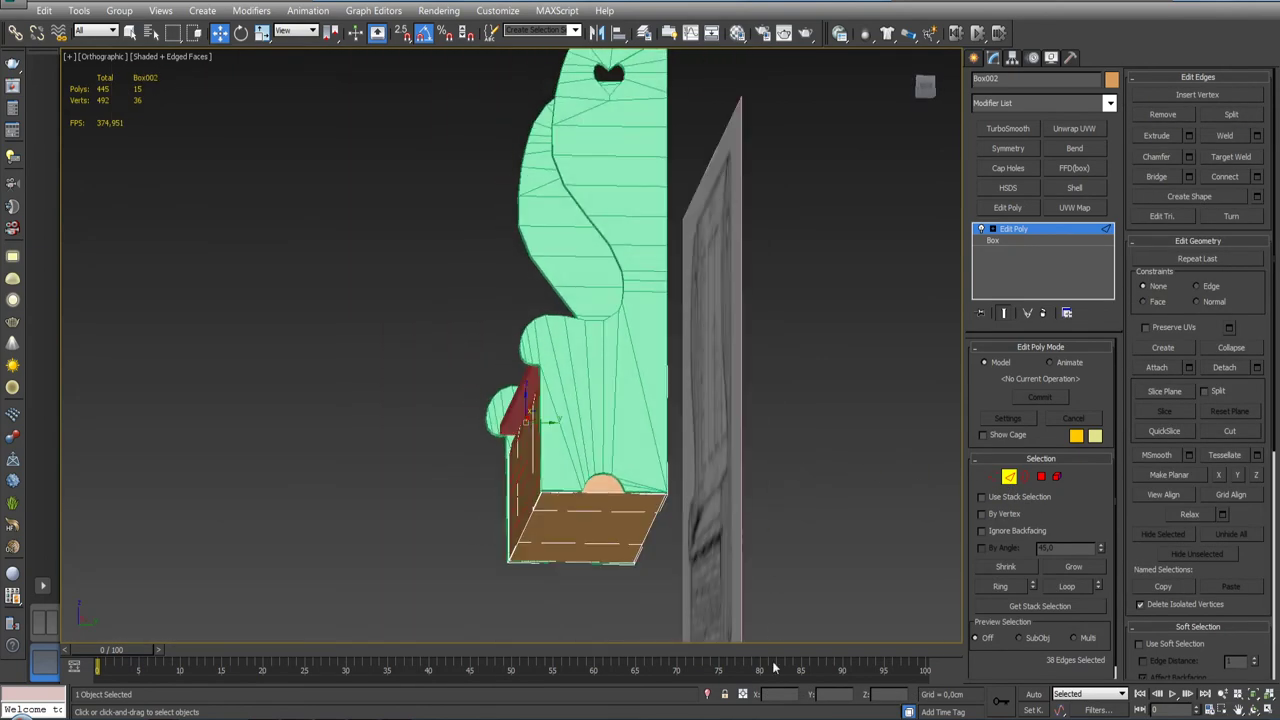
Step: Isolate the seat box and orbit around it
click(708, 694)
alt+middle_drag(692, 515, 560, 500)
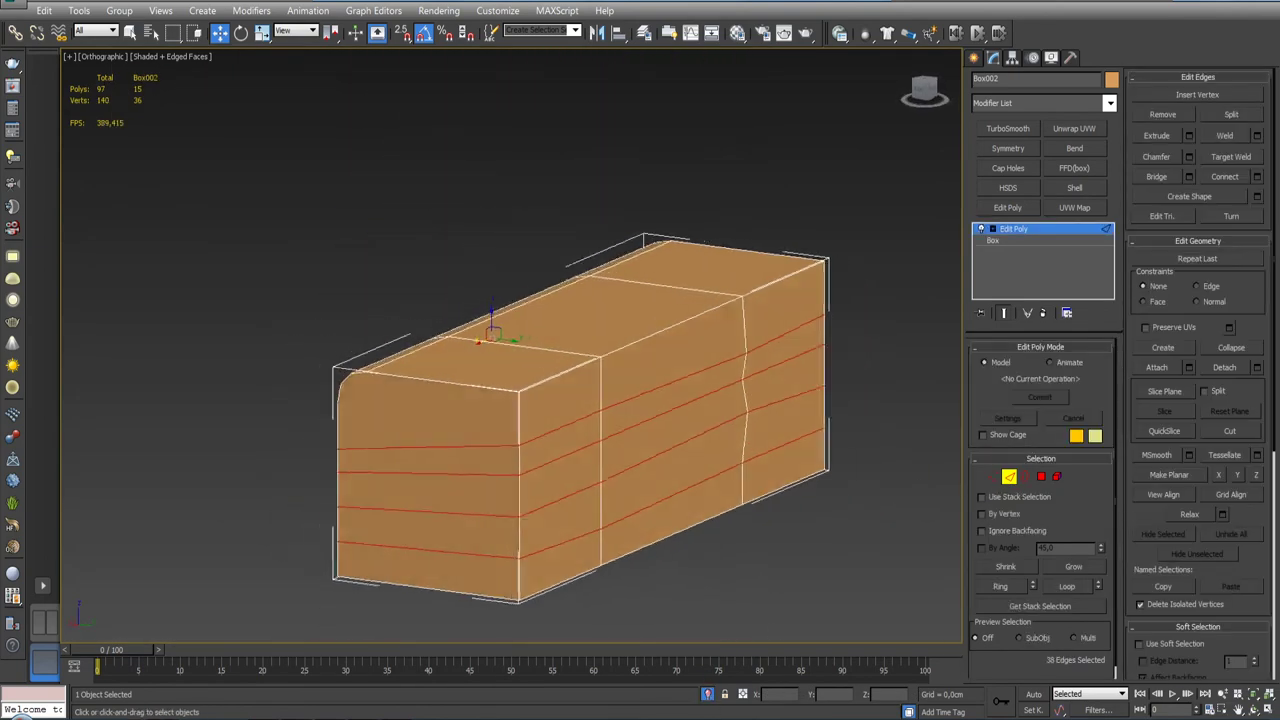
alt+middle_drag(760, 450, 835, 450)
scroll(900, 230, down, 3)
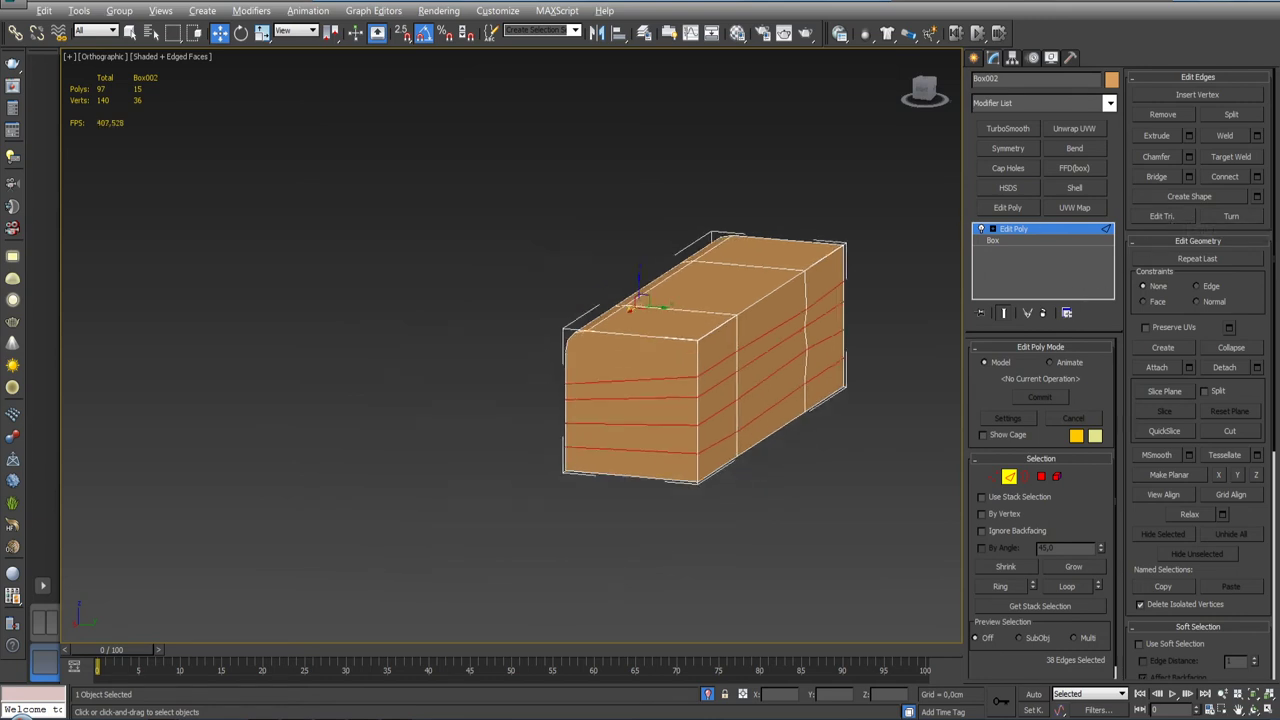
mouse_move(900, 230)
alt+middle_down()
mouse_move(886, 258)
mouse_move(950, 230)
alt+middle_up()
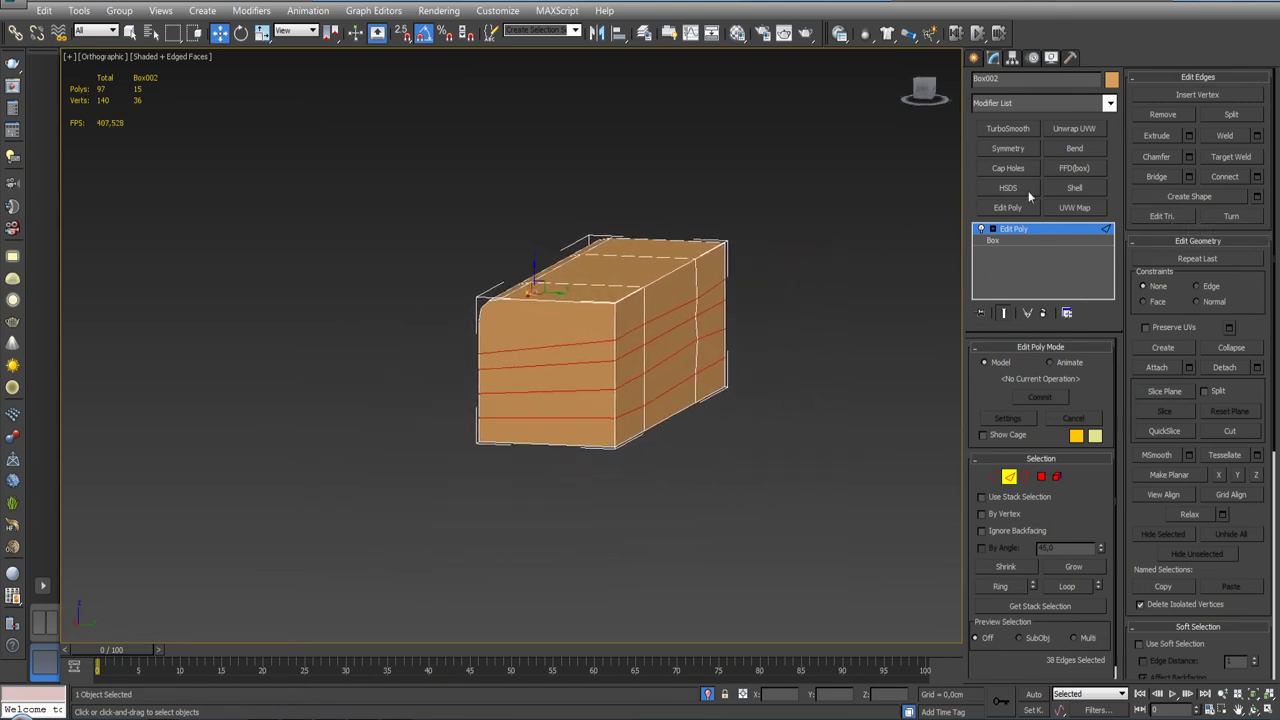
Step: Extrude the board-line edges as grooves, height -1,476cm and width 0,295cm, then end isolation
click(1190, 135)
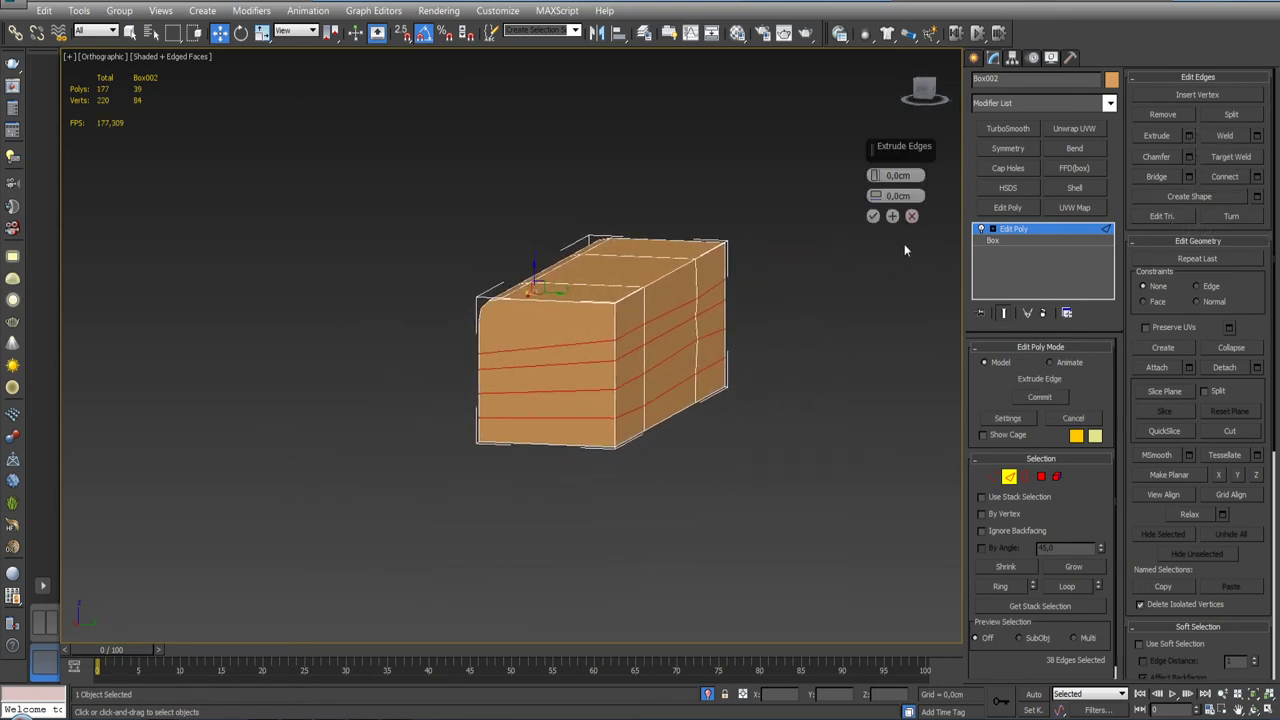
scroll(904, 250, up, 3)
drag(874, 176, 873, 196)
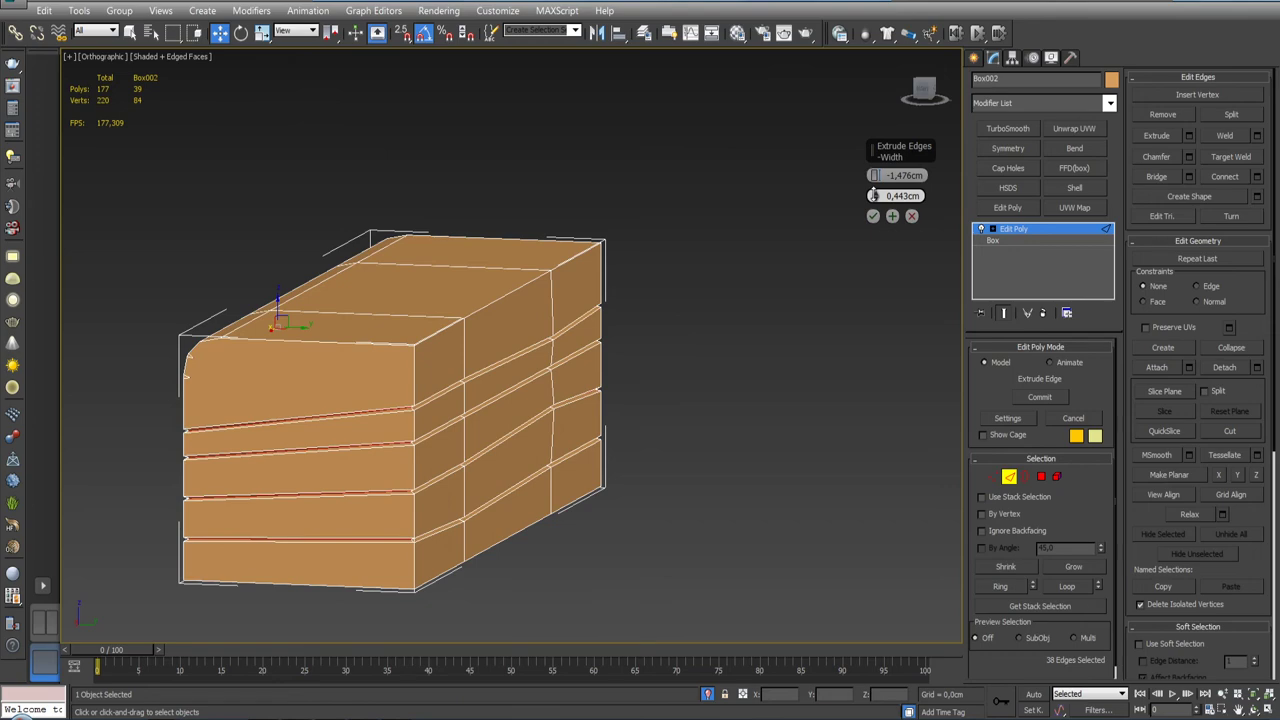
drag(873, 195, 873, 197)
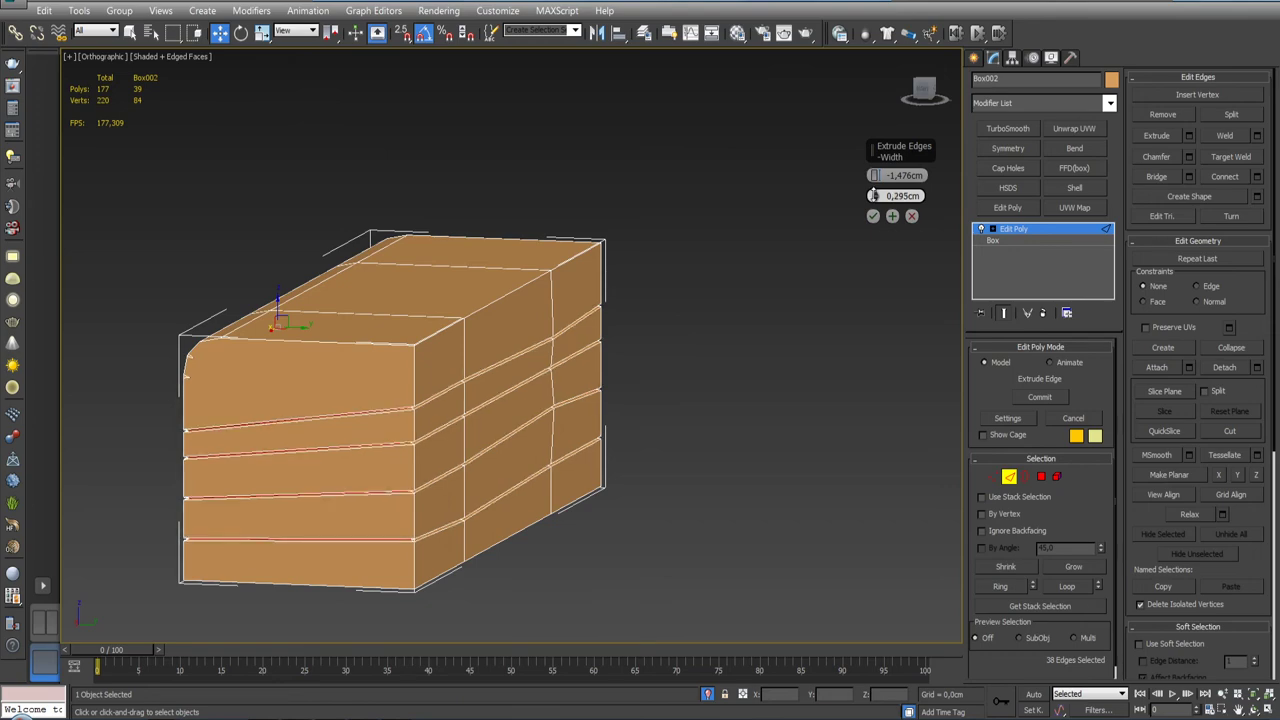
mouse_move(600, 280)
alt+middle_down()
mouse_move(780, 246)
mouse_move(782, 274)
alt+middle_up()
scroll(781, 273, up, 4)
scroll(740, 350, down, 3)
scroll(716, 426, down, 1)
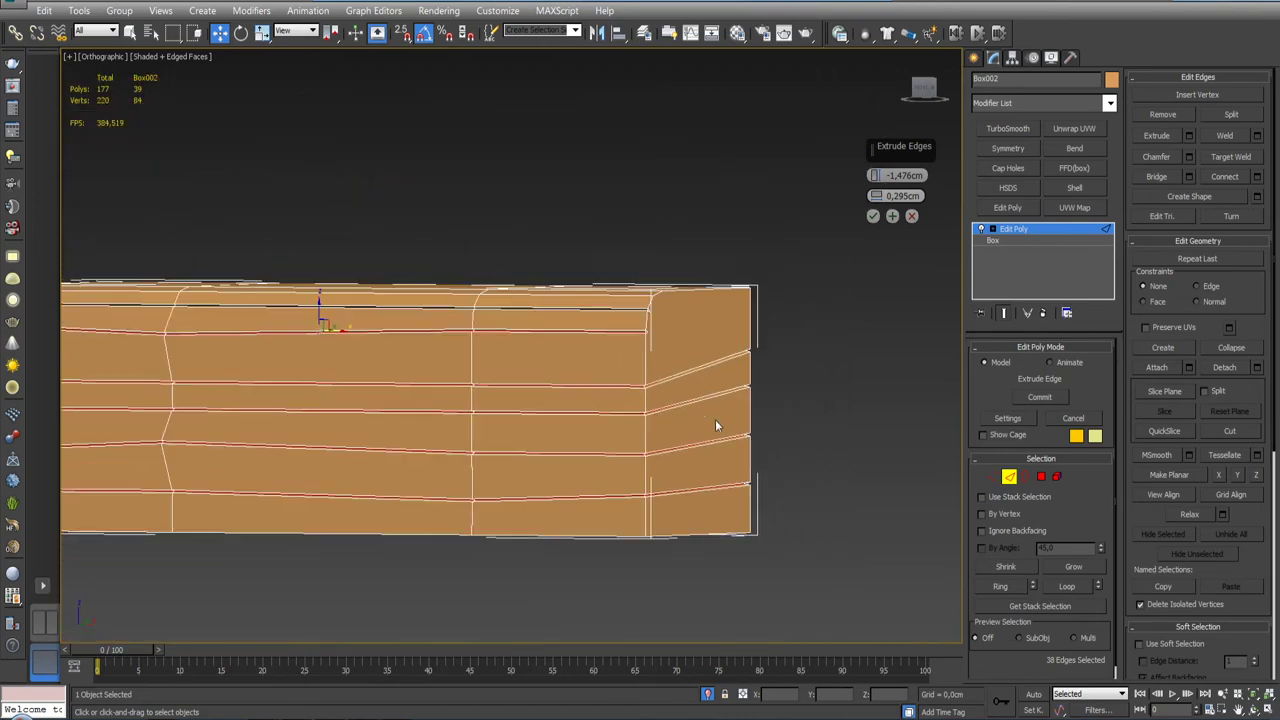
click(712, 694)
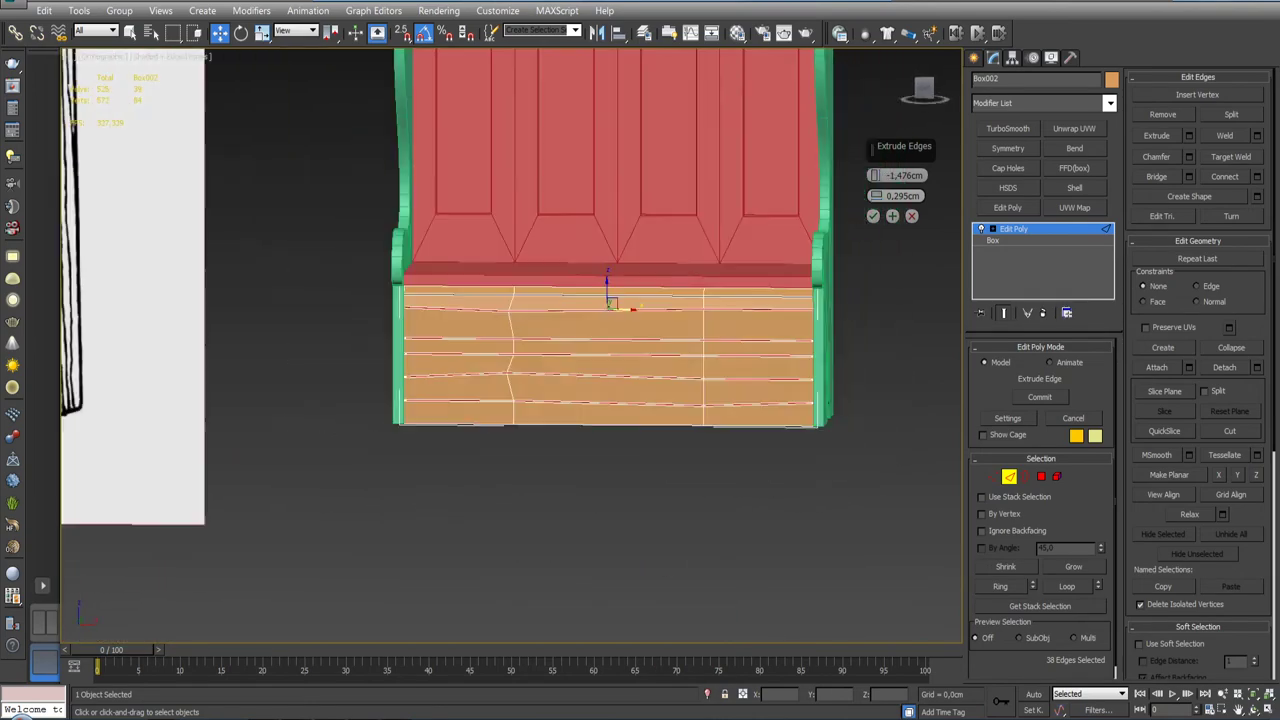
mouse_move(614, 300)
alt+middle_down()
mouse_move(594, 294)
mouse_move(663, 418)
mouse_move(632, 463)
alt+middle_up()
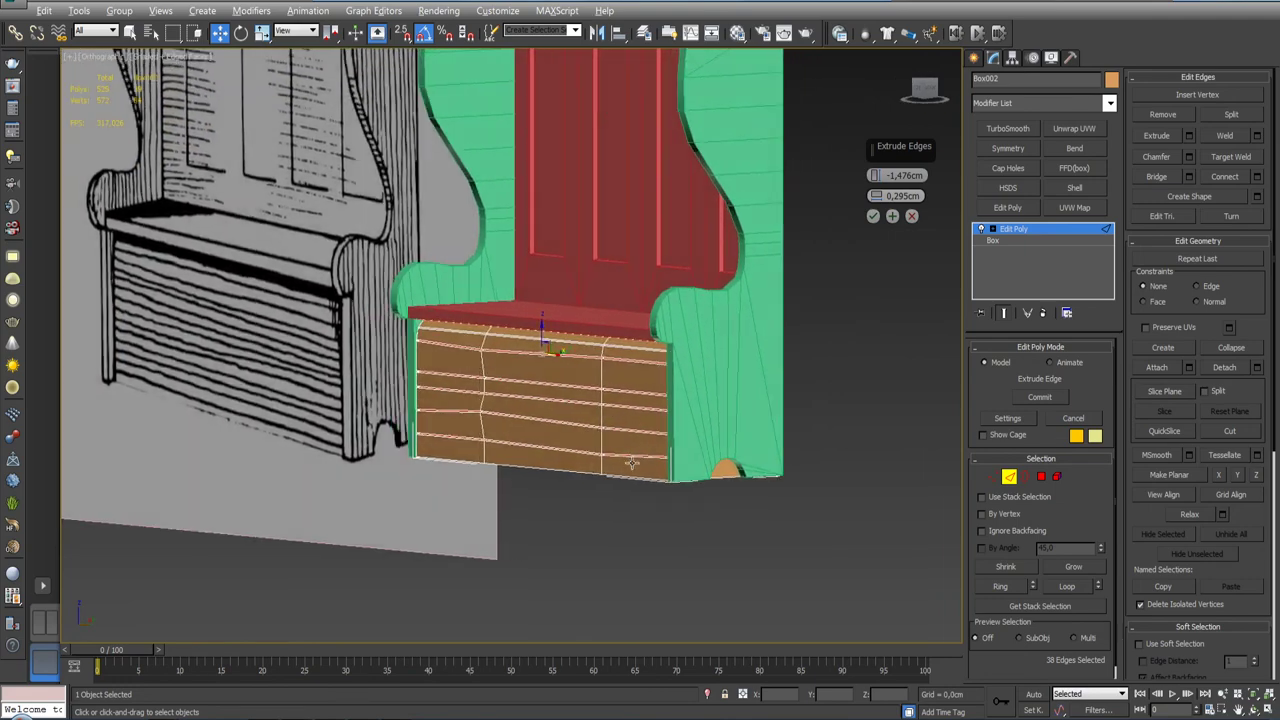
Step: Commit the groove extrusion and select the three second-row board faces
click(873, 217)
mouse_move(820, 310)
alt+middle_down()
mouse_move(793, 340)
mouse_move(804, 367)
alt+middle_up()
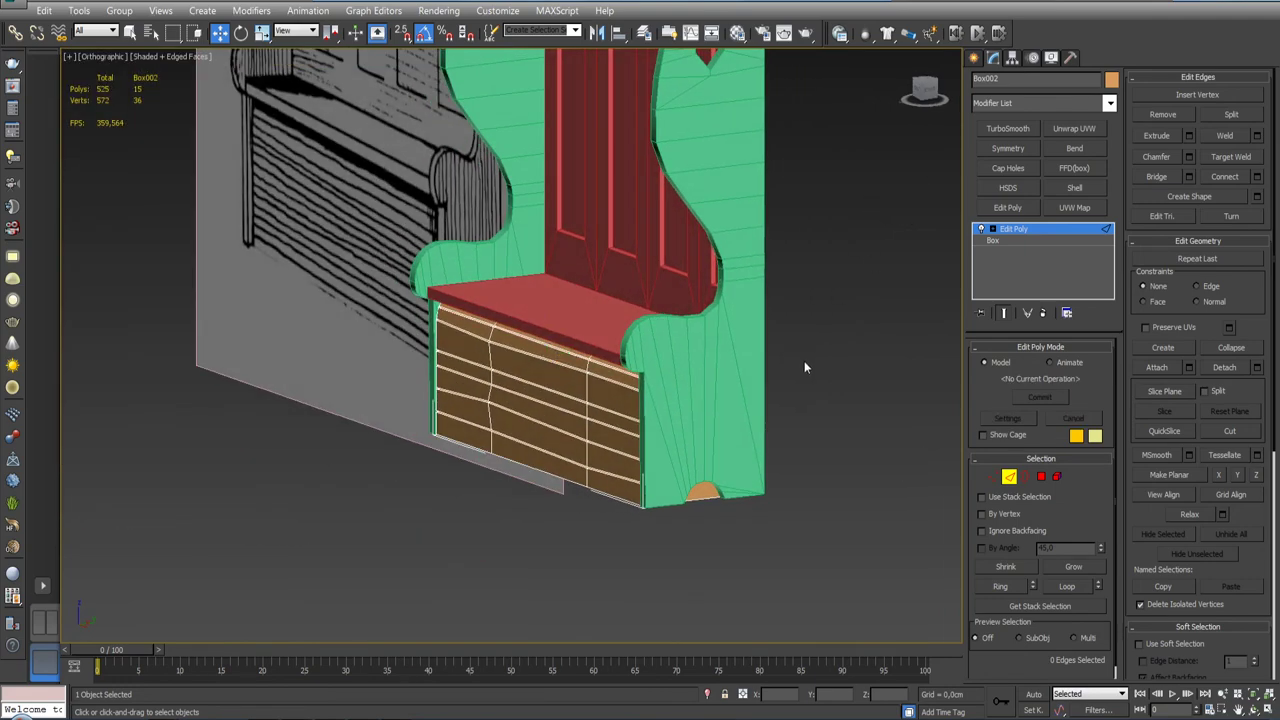
scroll(602, 405, up, 3)
click(1040, 477)
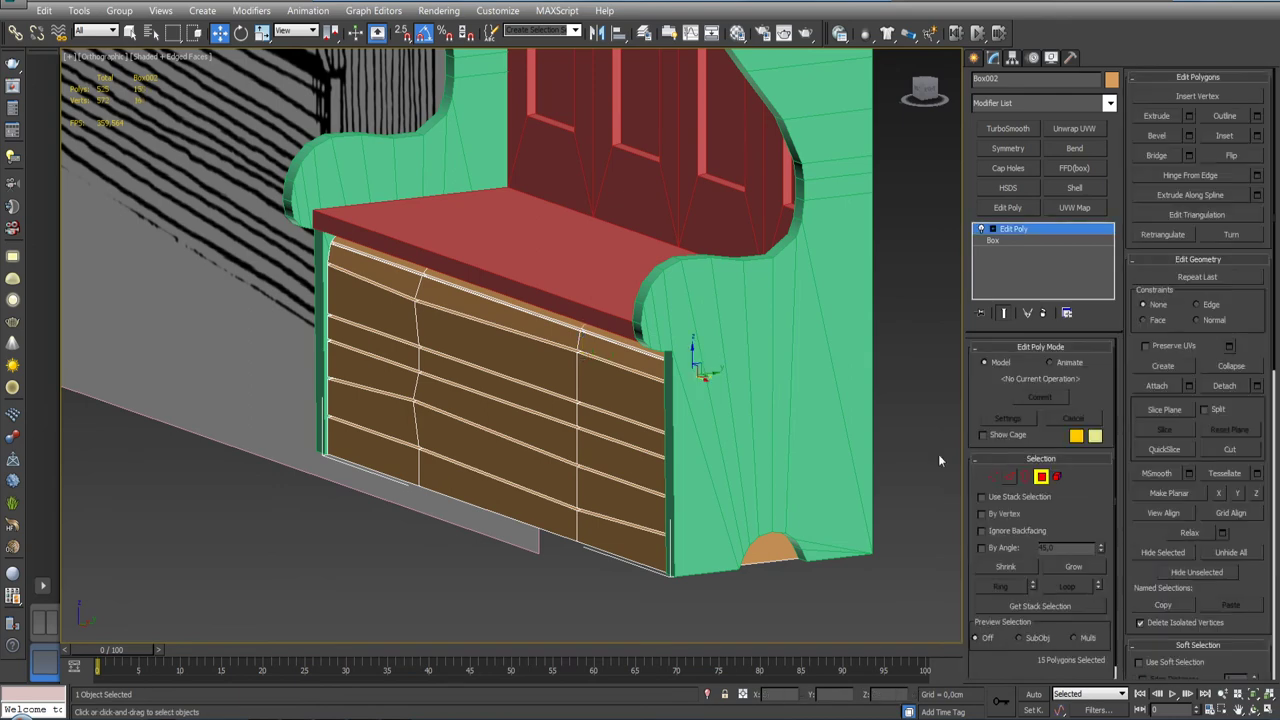
click(480, 345)
ctrl+click(388, 322)
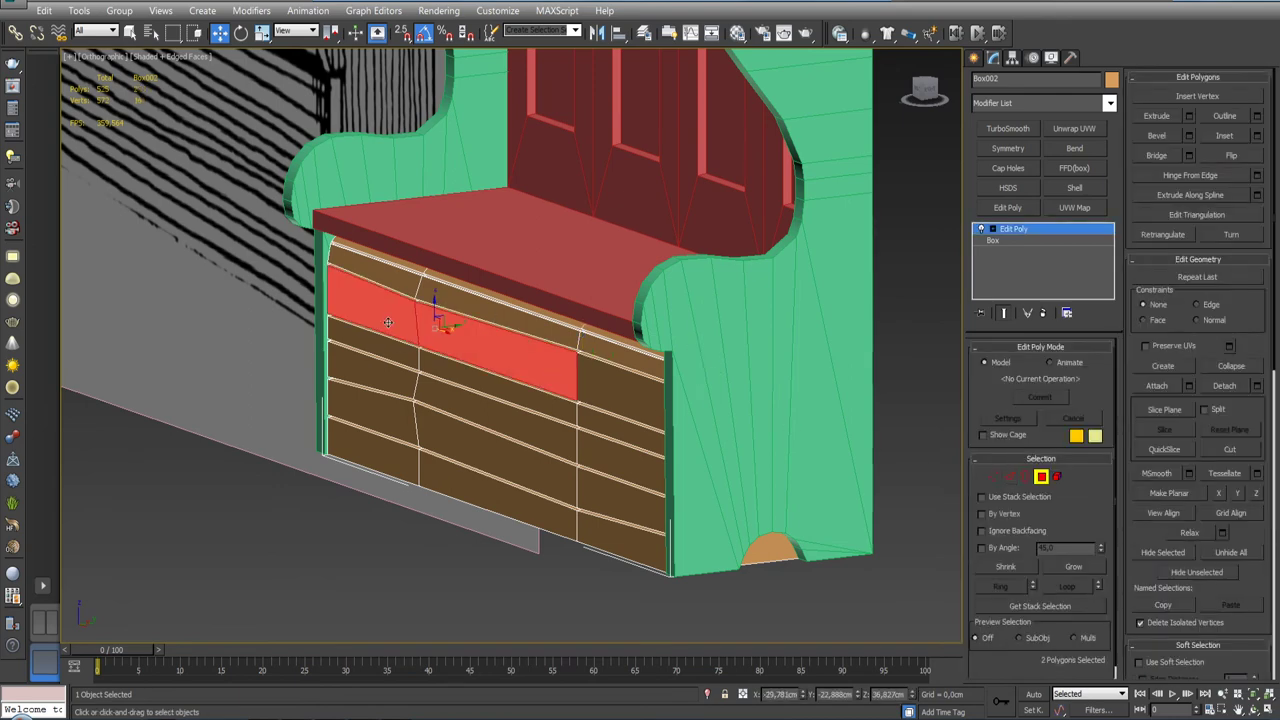
ctrl+click(593, 365)
alt+middle_drag(593, 365, 551, 360)
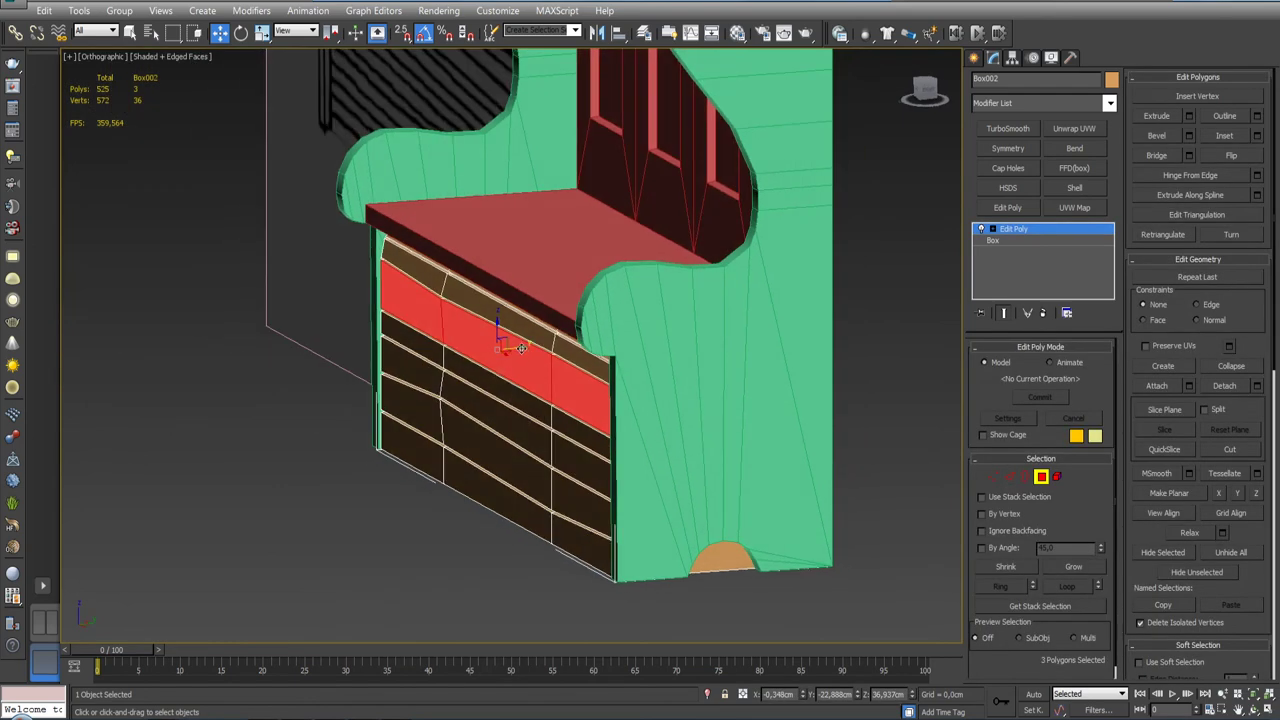
alt+middle_drag(516, 440, 518, 422)
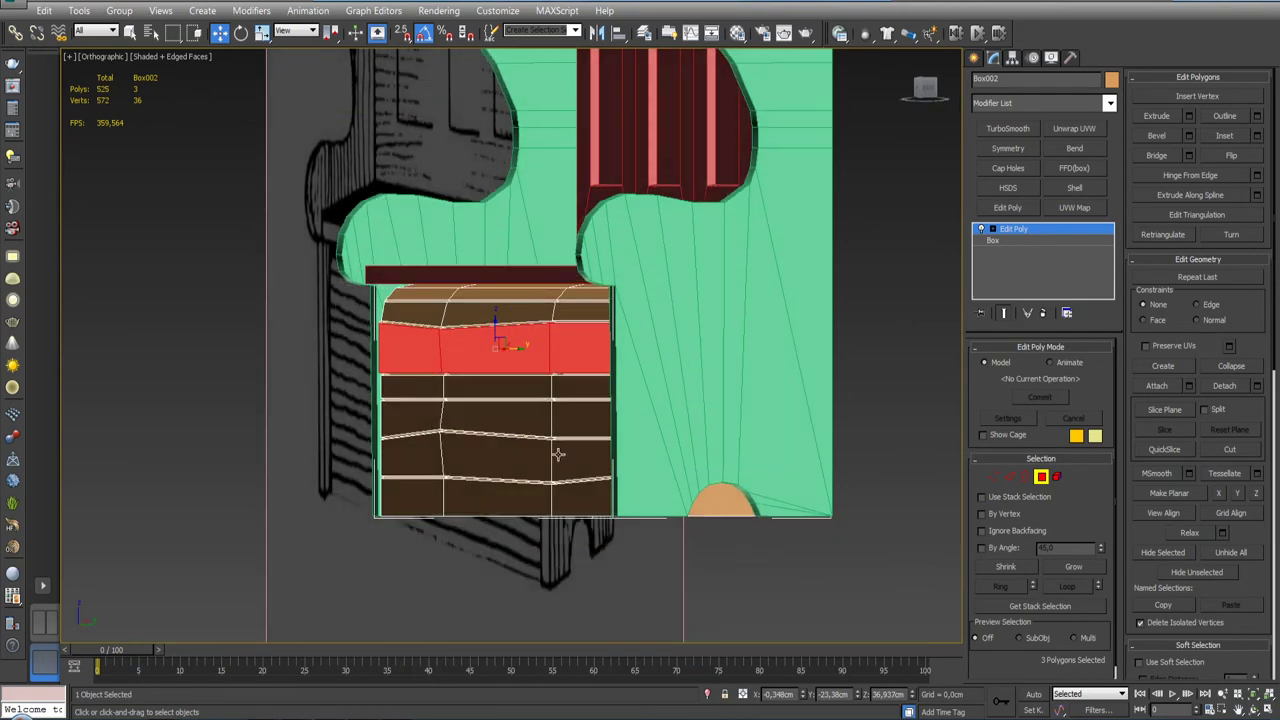
Step: Select the three fifth-row board faces and a single right-hand board
click(558, 455)
ctrl+click(497, 450)
ctrl+click(423, 451)
mouse_move(423, 451)
alt+middle_down()
mouse_move(663, 440)
mouse_move(778, 458)
mouse_move(641, 357)
mouse_move(609, 377)
mouse_move(577, 363)
mouse_move(566, 400)
mouse_move(590, 465)
alt+middle_up()
scroll(557, 447, up, 2)
click(663, 440)
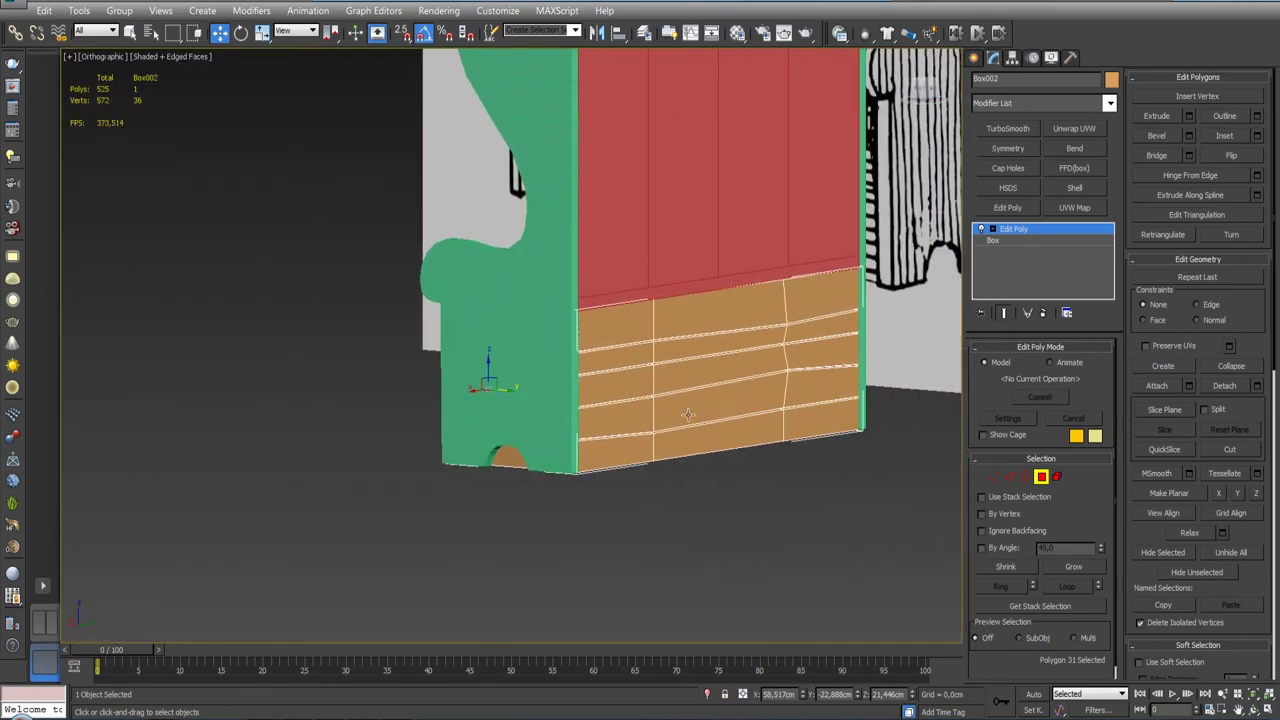
Step: Select the three bottom boards, then nudge, tilt and shift them slightly along Y
click(590, 465)
ctrl+click(699, 458)
ctrl+click(866, 440)
mouse_move(757, 454)
alt+middle_down()
mouse_move(775, 470)
mouse_move(760, 461)
alt+middle_up()
drag(752, 443, 754, 443)
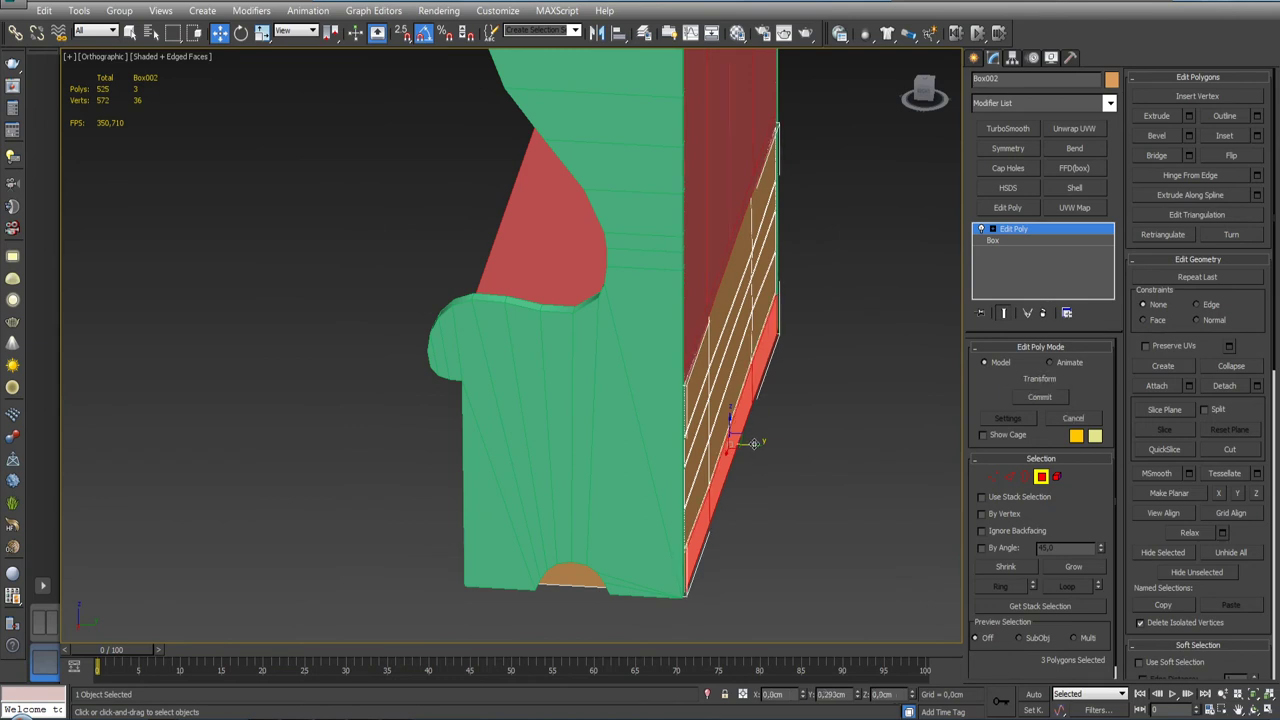
key(e)
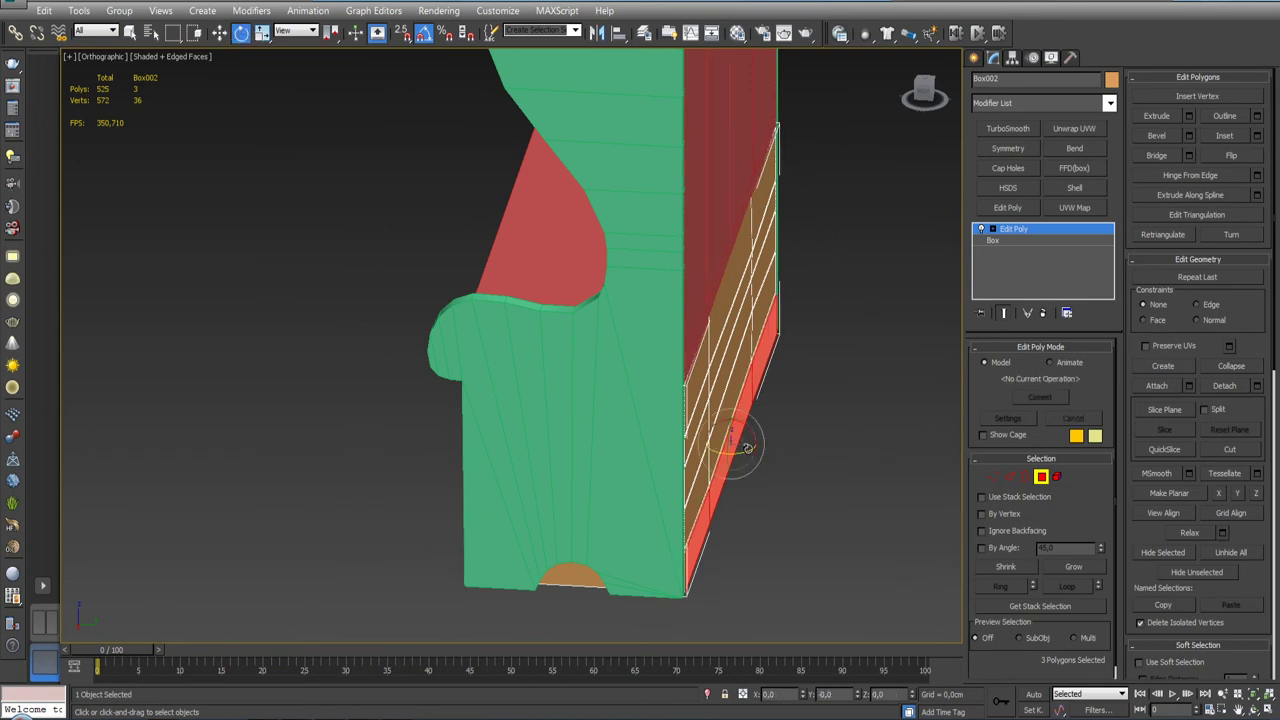
drag(746, 448, 747, 449)
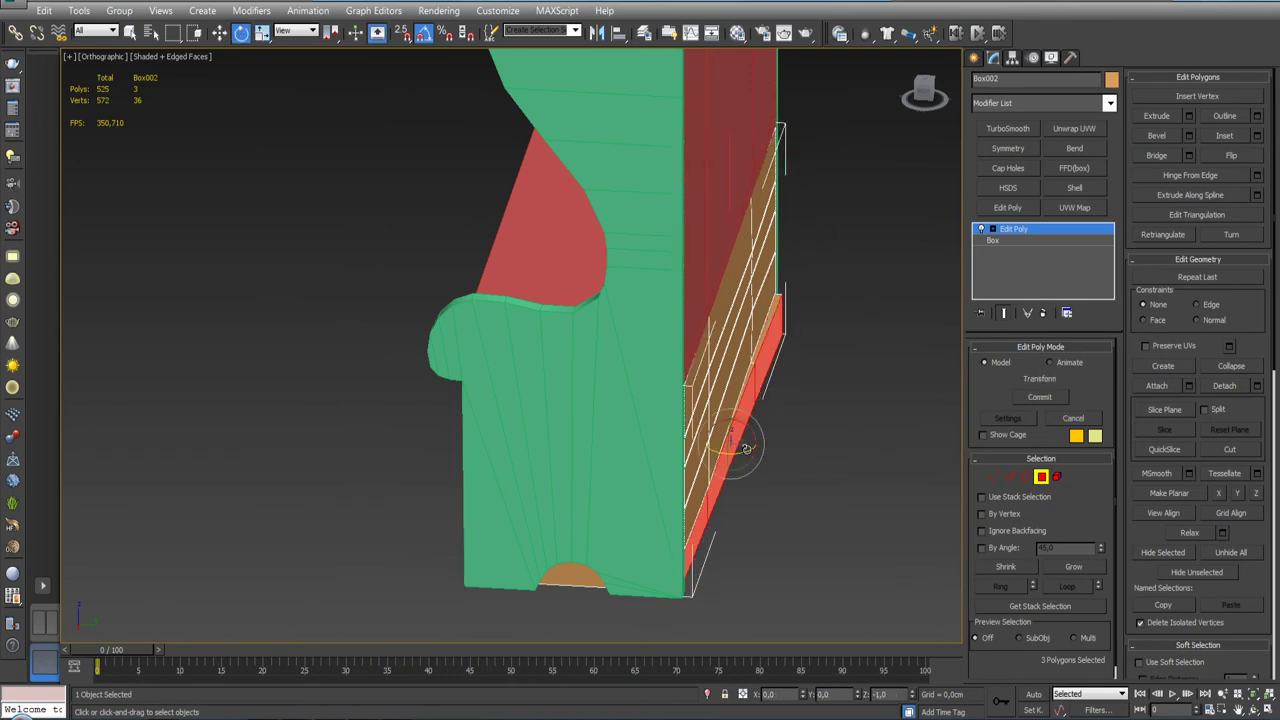
mouse_move(745, 448)
alt+middle_down()
mouse_move(800, 418)
mouse_move(822, 455)
alt+middle_up()
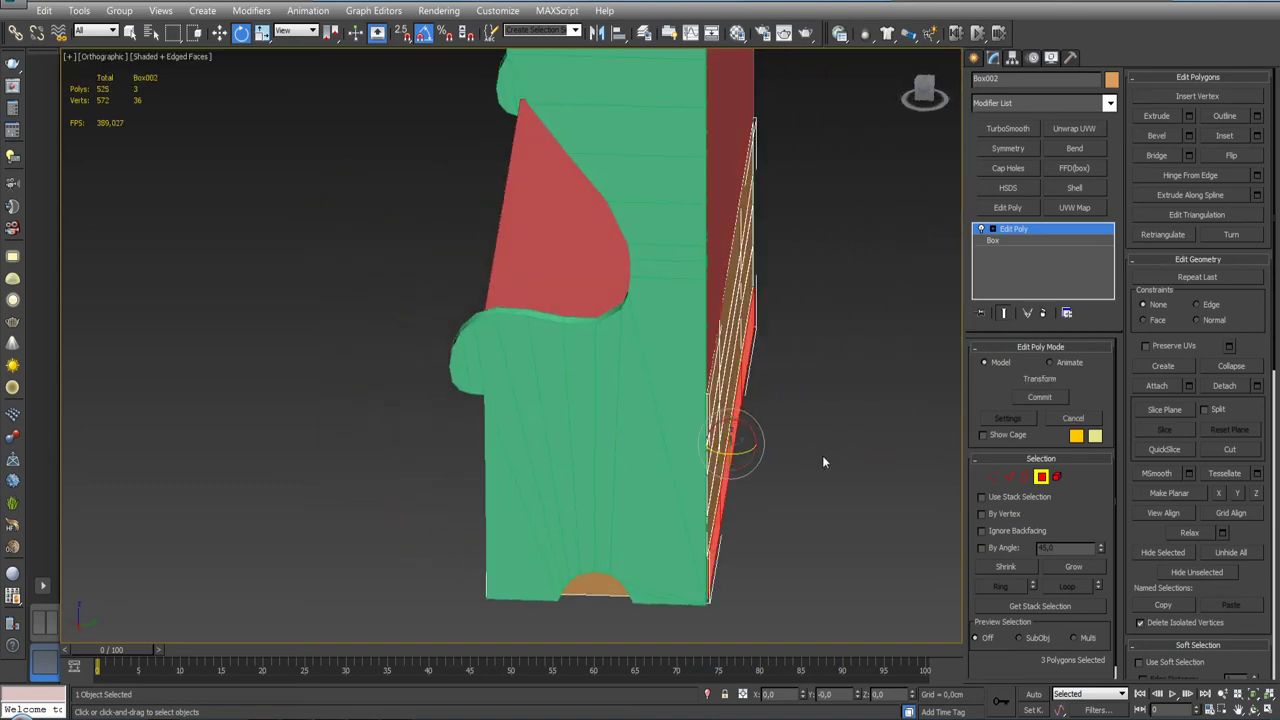
key(w)
drag(757, 443, 784, 428)
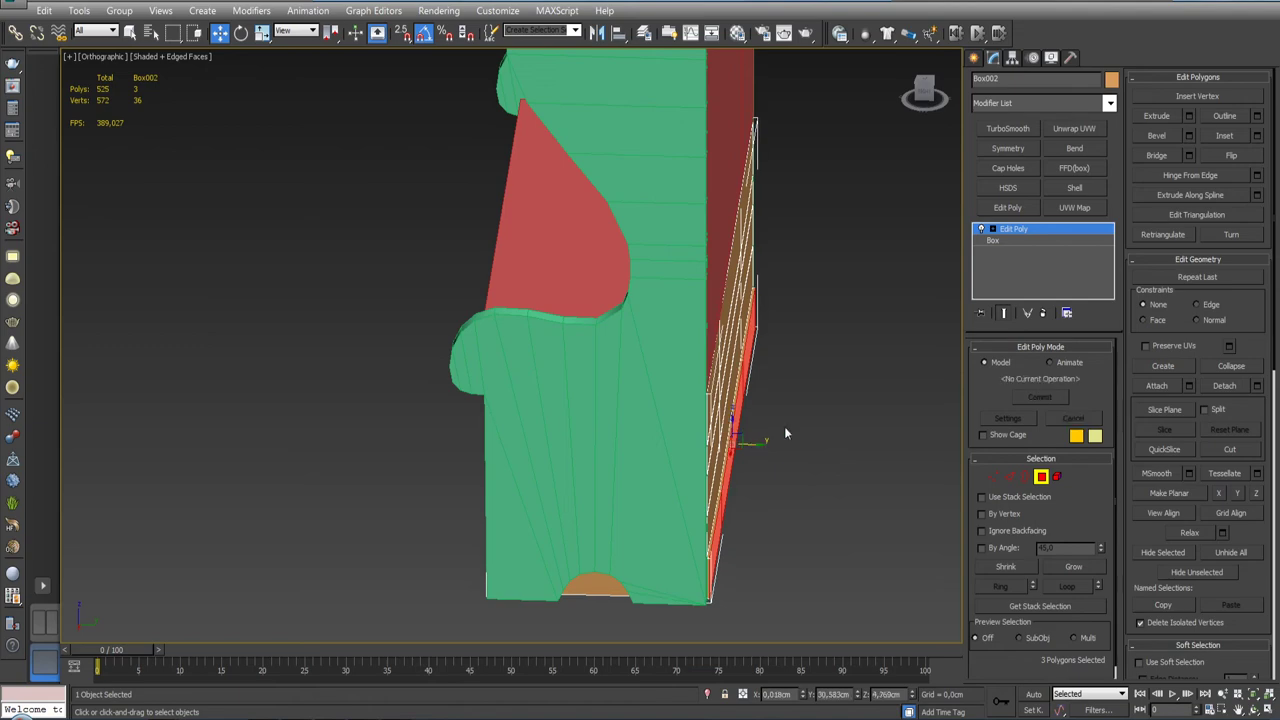
Step: Select the top, middle and upper board-row faces and shift them slightly
alt+middle_drag(784, 428, 775, 400)
click(705, 288)
ctrl+click(641, 295)
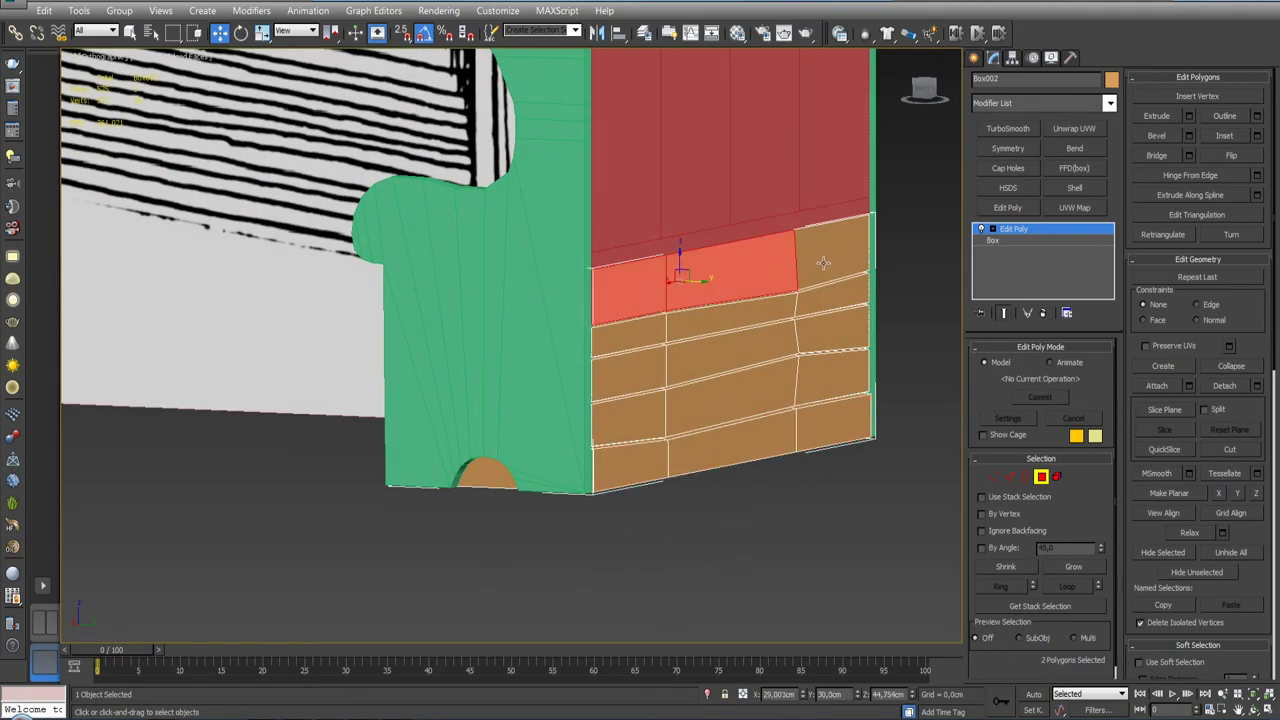
ctrl+click(823, 263)
alt+middle_drag(741, 320, 760, 288)
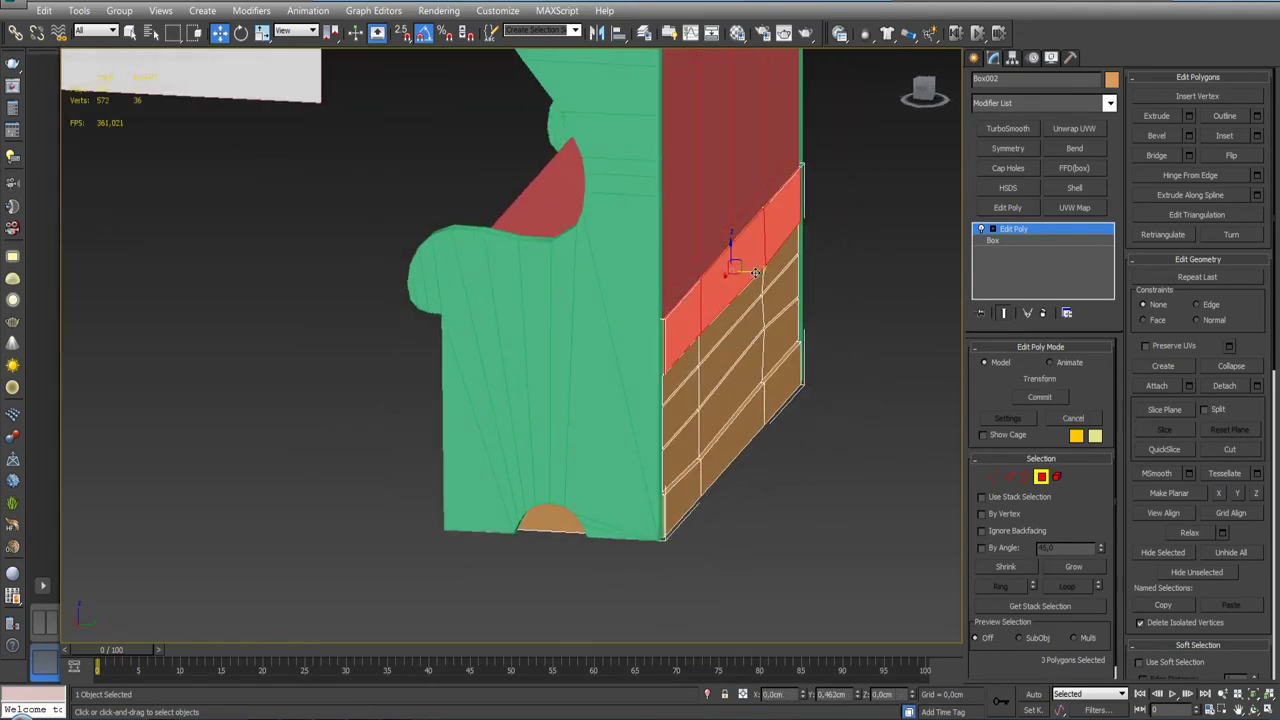
click(722, 366)
ctrl+click(686, 401)
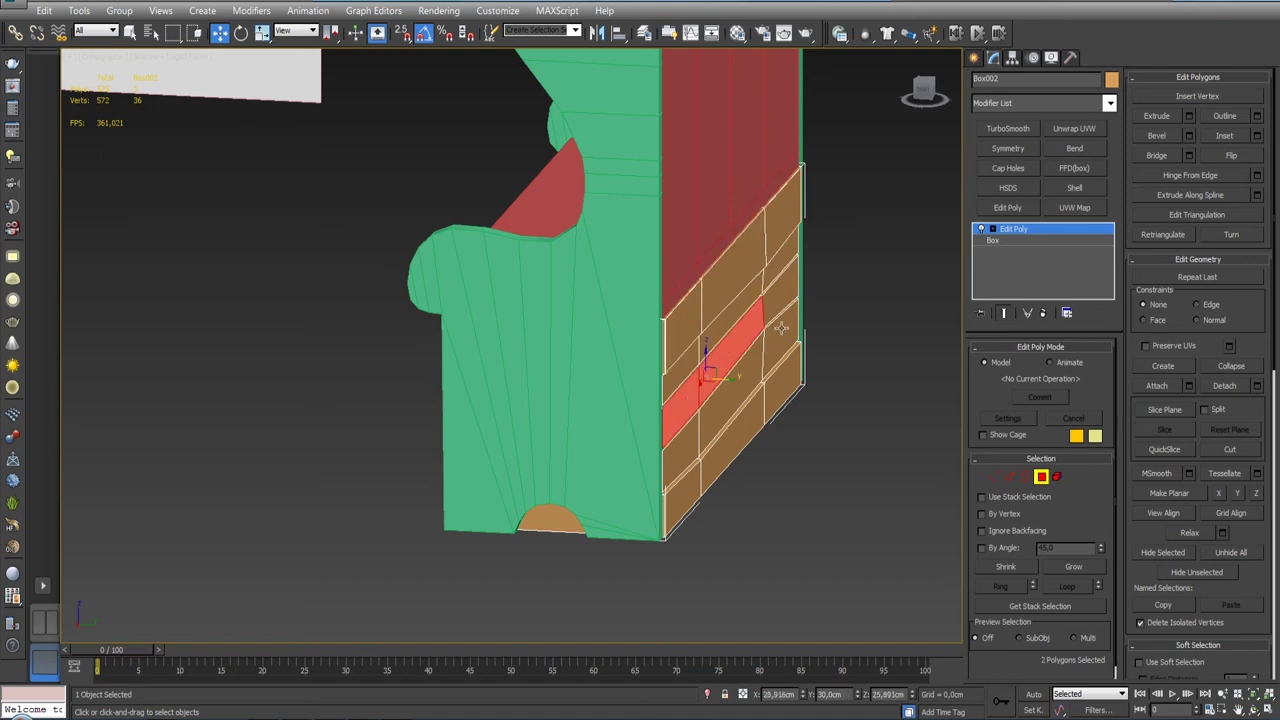
ctrl+click(779, 302)
click(750, 302)
ctrl+click(776, 272)
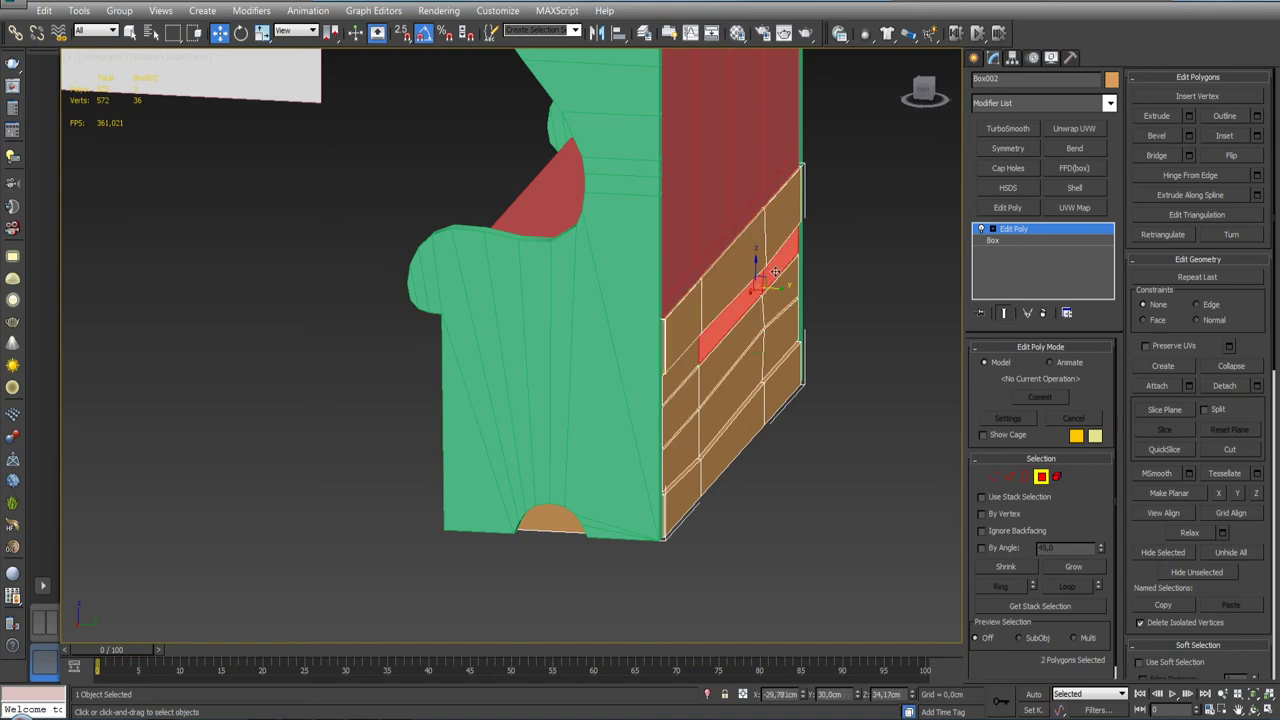
ctrl+click(684, 362)
drag(752, 317, 750, 316)
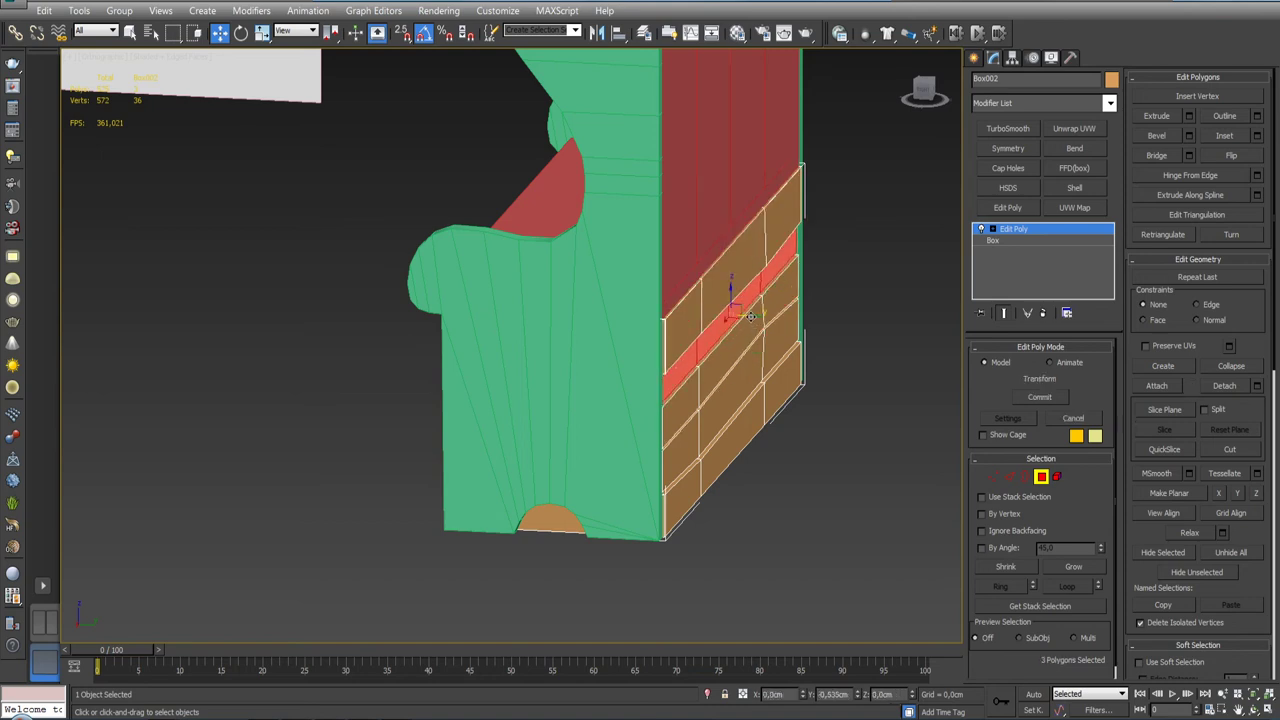
mouse_move(750, 316)
alt+middle_down()
mouse_move(724, 367)
mouse_move(933, 391)
alt+middle_up()
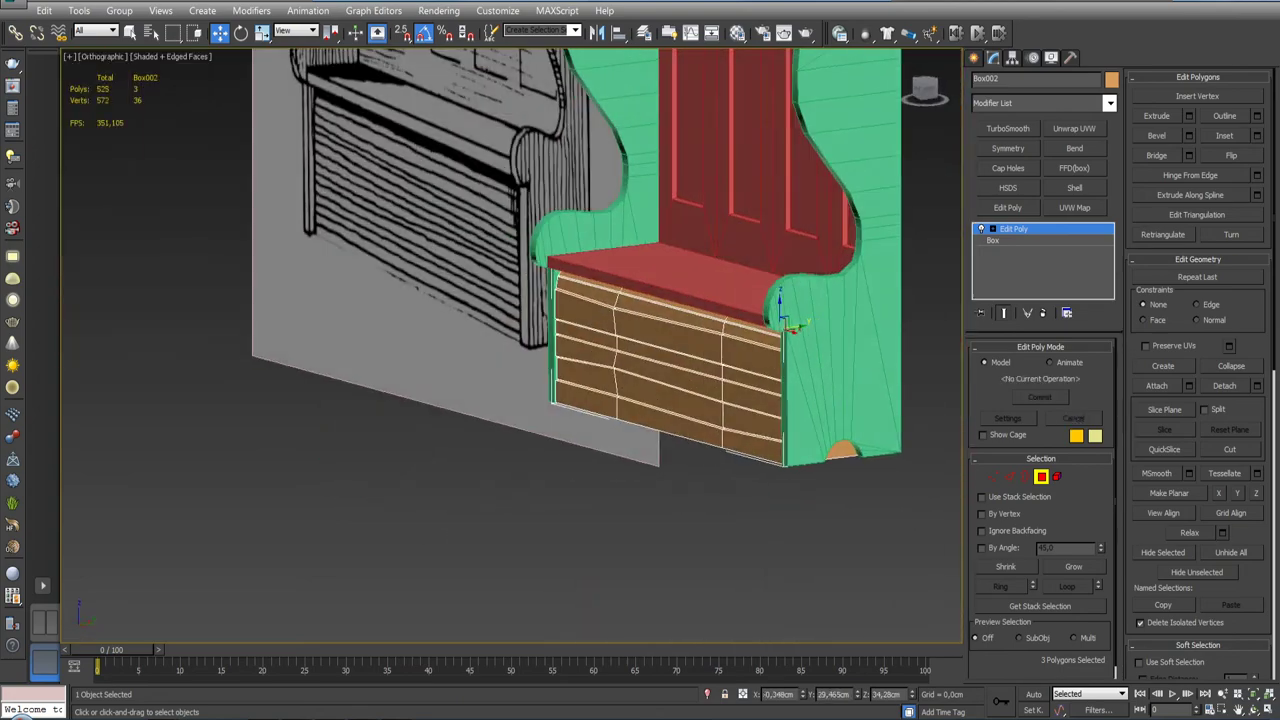
Step: Select the plank box Box002 under the seat and isolate it from the rest of the bench
click(874, 415)
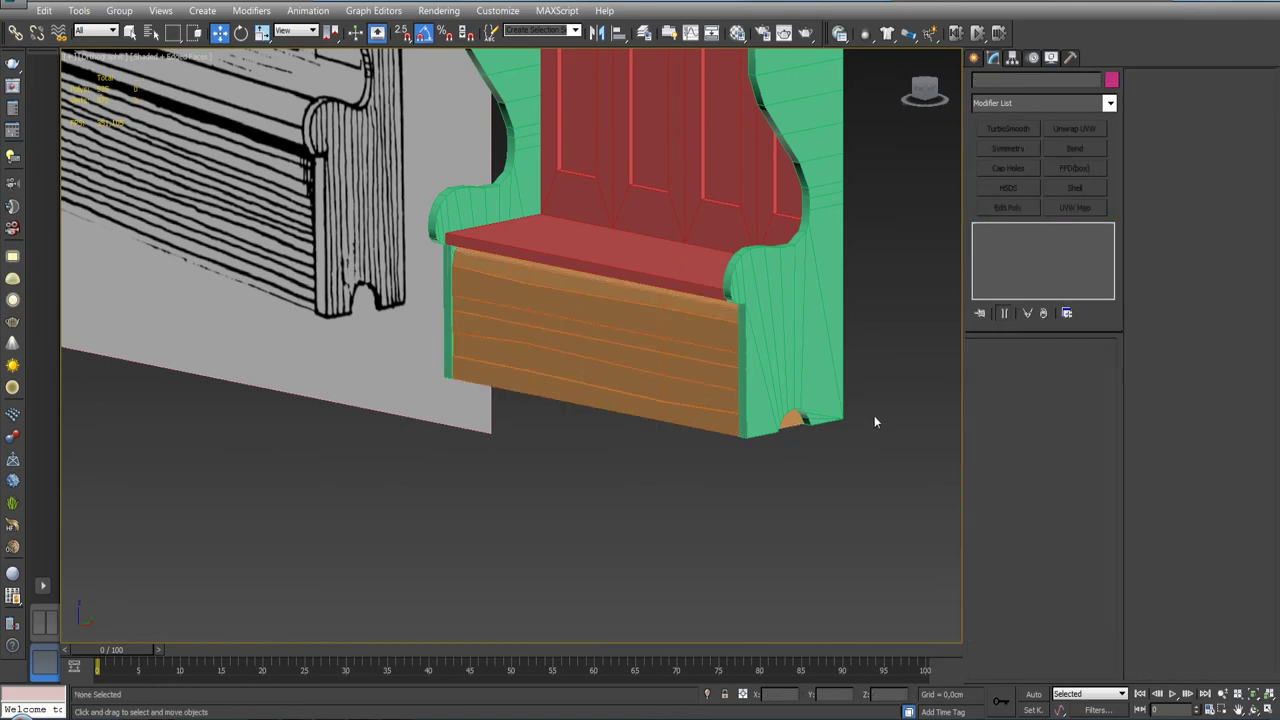
scroll(874, 415, down, 3)
mouse_move(874, 415)
alt+middle_down()
mouse_move(739, 404)
mouse_move(766, 454)
alt+middle_up()
scroll(739, 404, up, 5)
scroll(739, 404, down, 2)
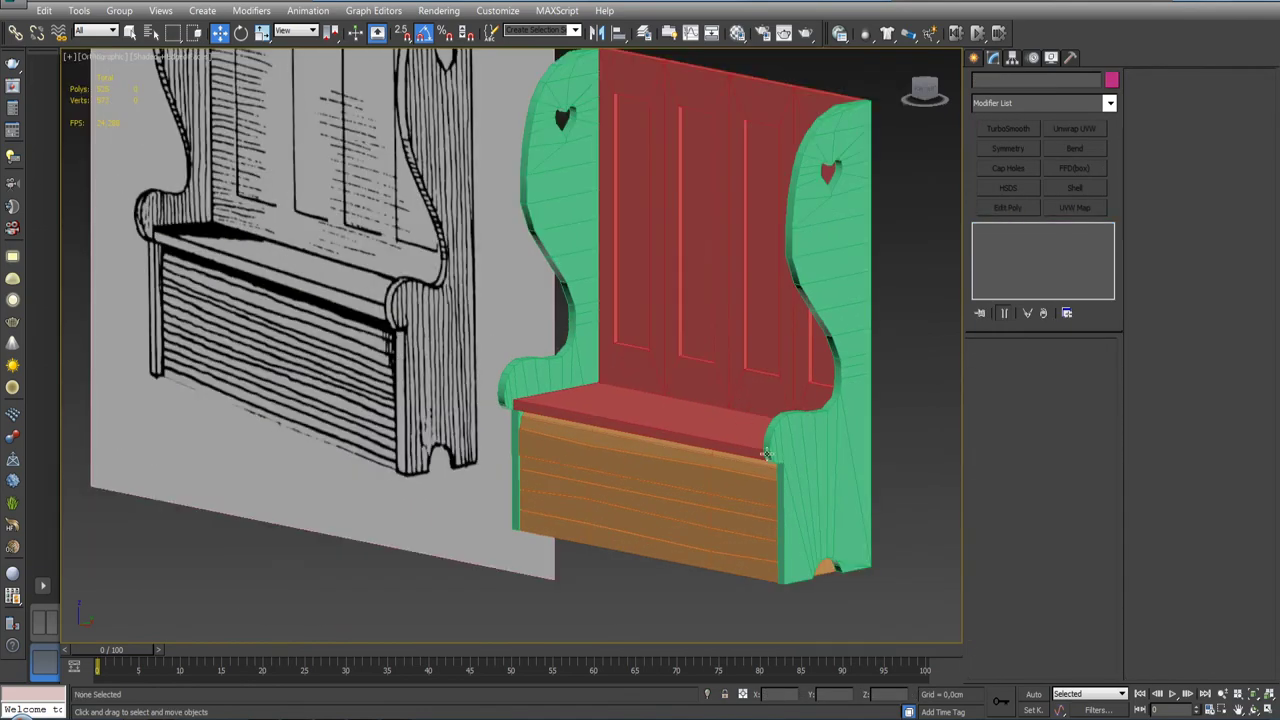
click(755, 515)
mouse_move(755, 515)
alt+middle_down()
mouse_move(722, 383)
mouse_move(877, 487)
mouse_move(663, 432)
mouse_move(716, 434)
mouse_move(686, 418)
alt+middle_up()
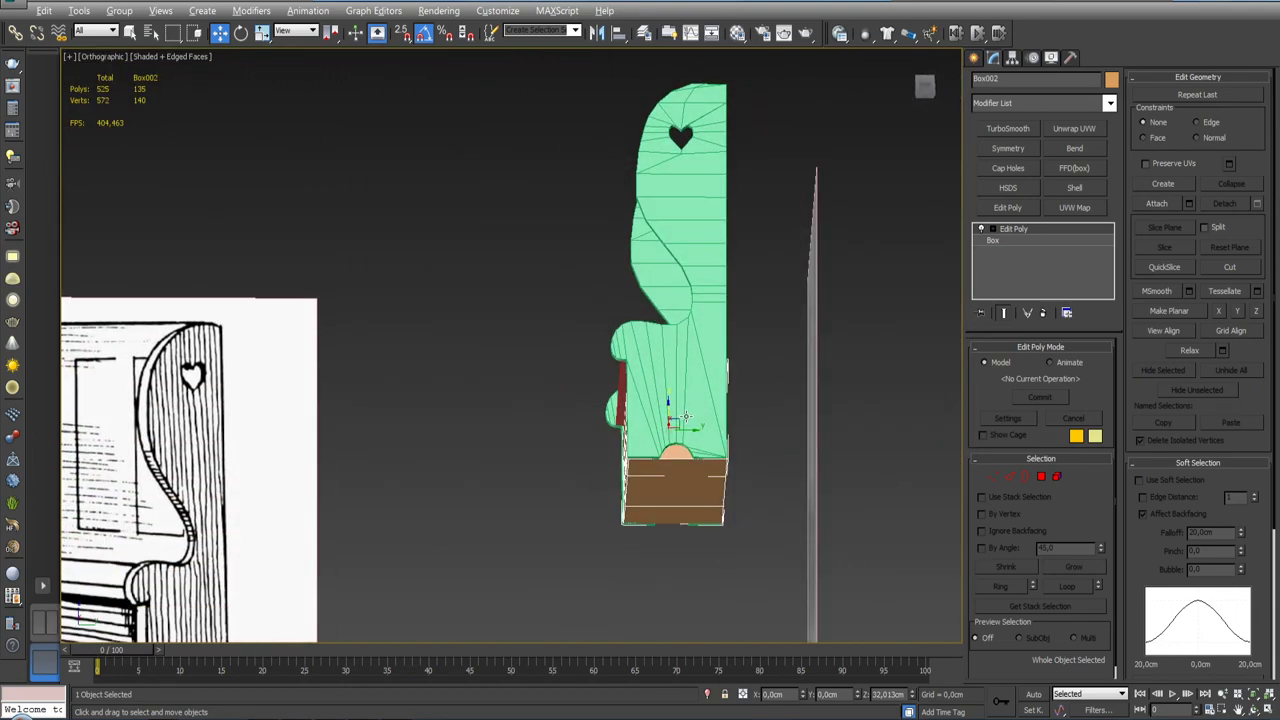
click(706, 694)
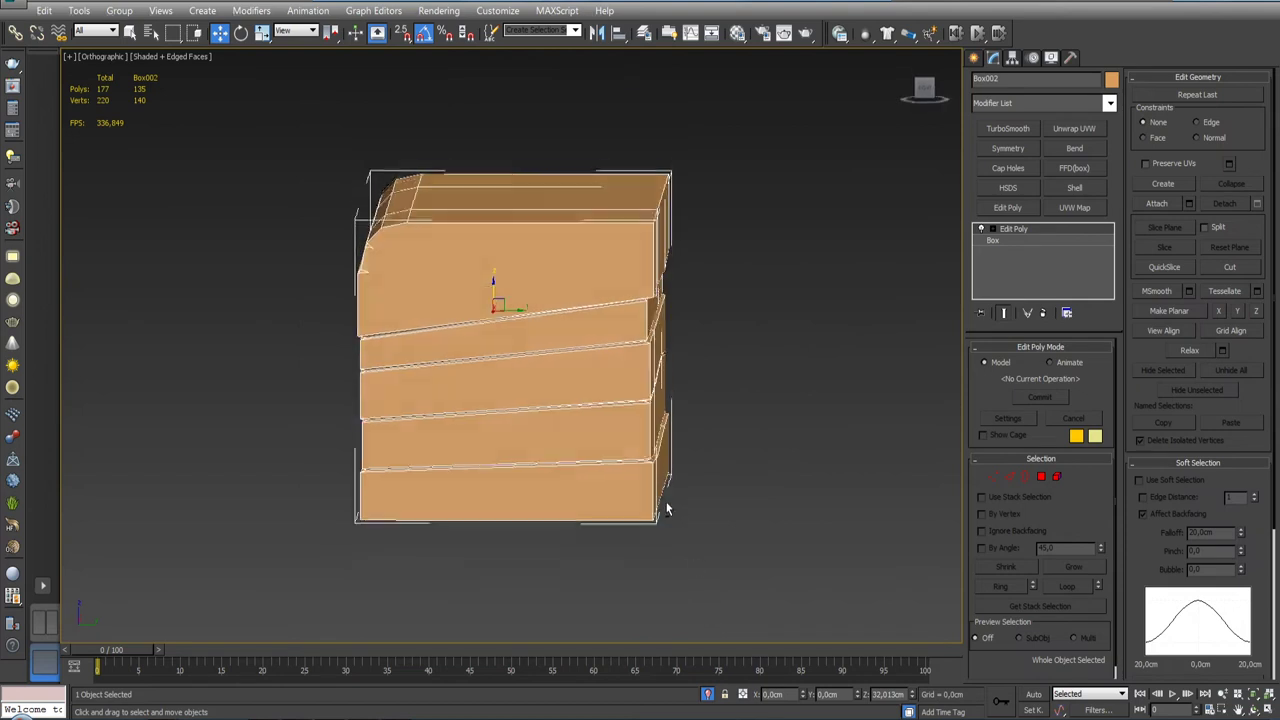
Step: Check the isolated box in Front and Left views, then enter Edge sub-object mode
key(f)
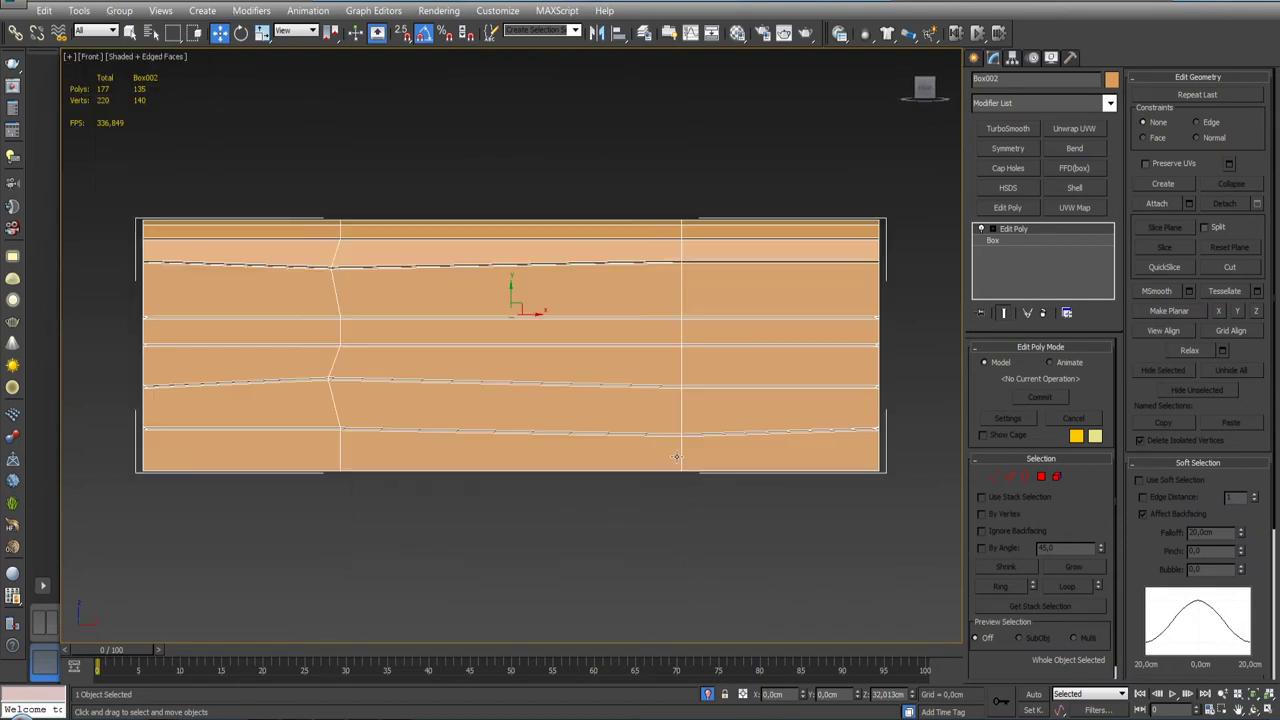
scroll(656, 517, down, 4)
key(l)
key(z)
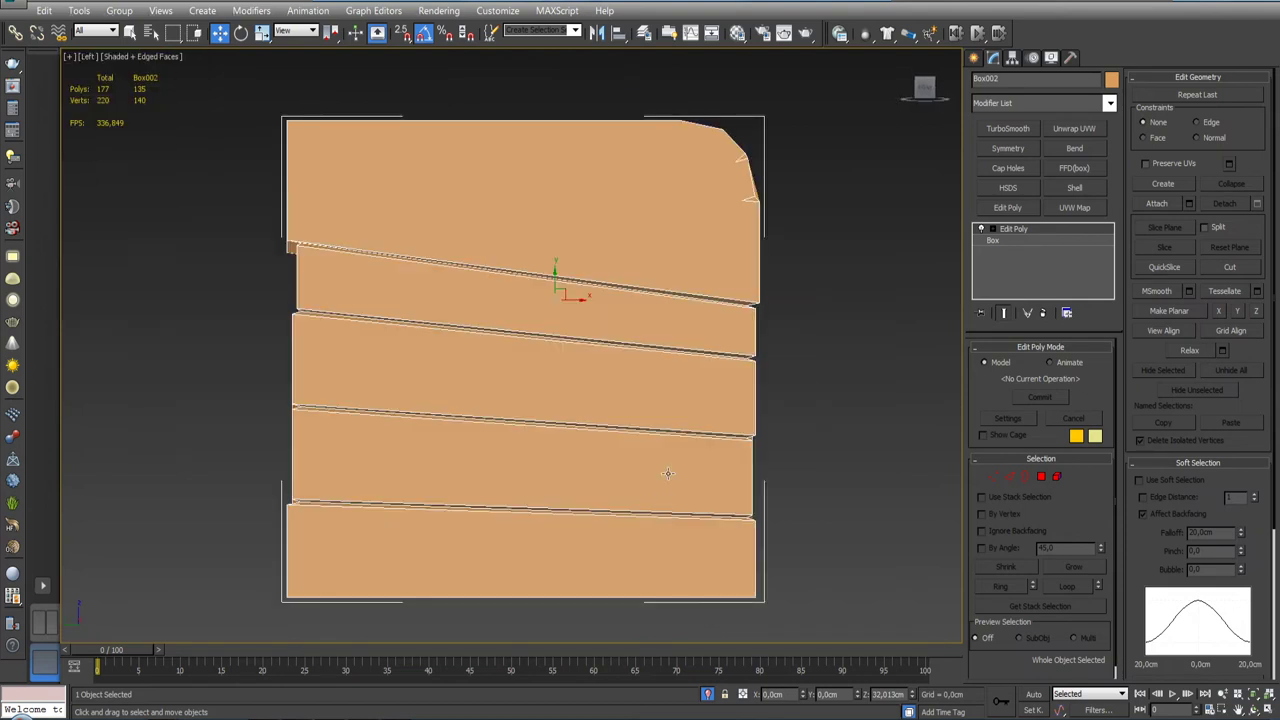
scroll(667, 471, down, 3)
alt+middle_drag(667, 471, 550, 430)
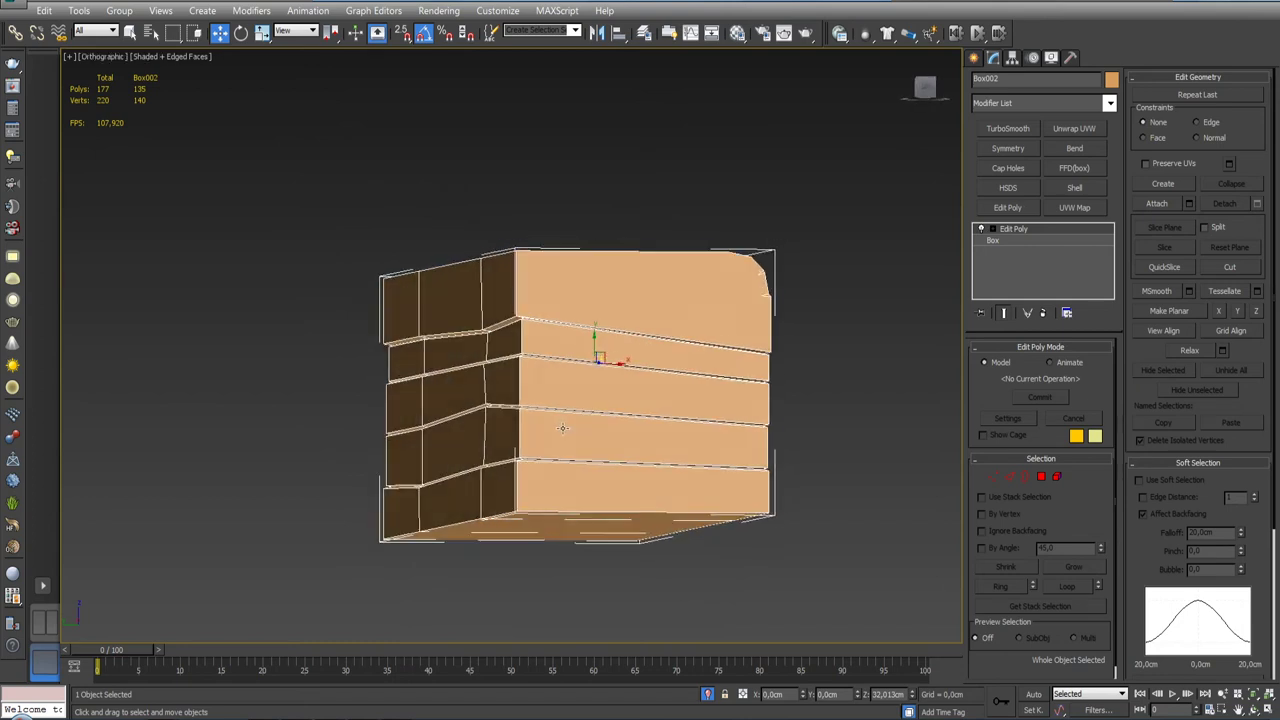
click(925, 89)
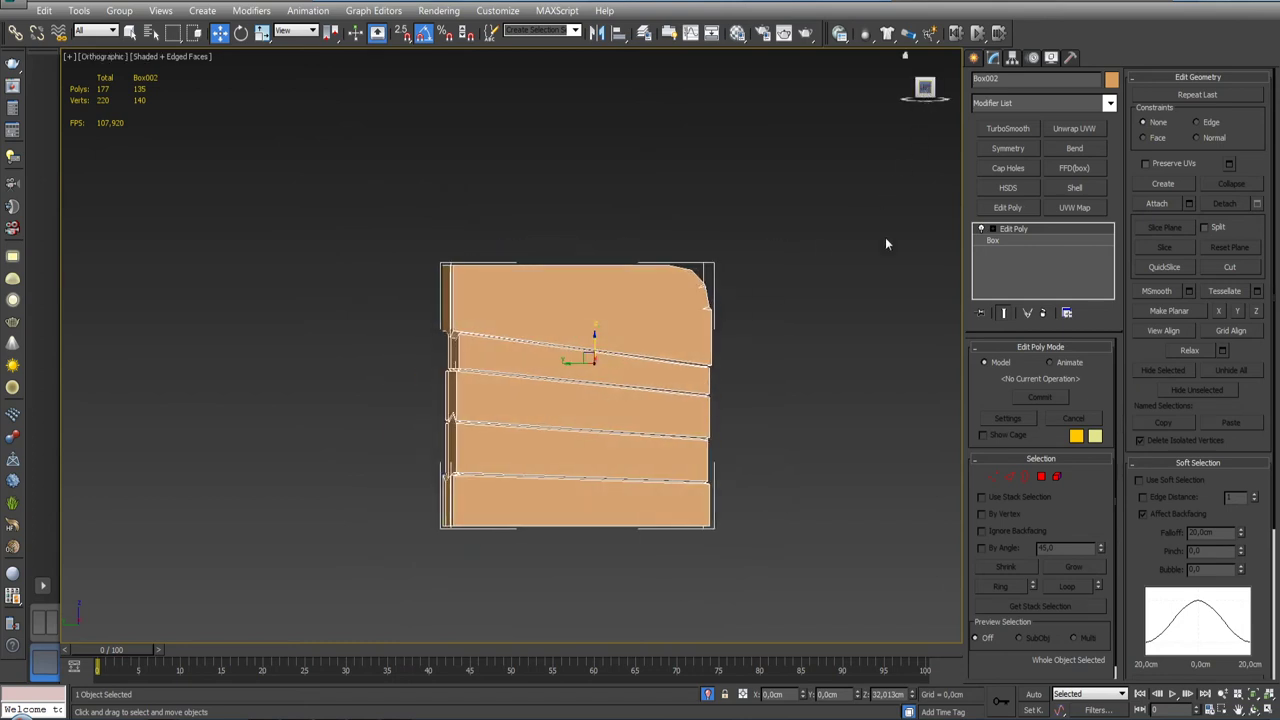
click(1011, 478)
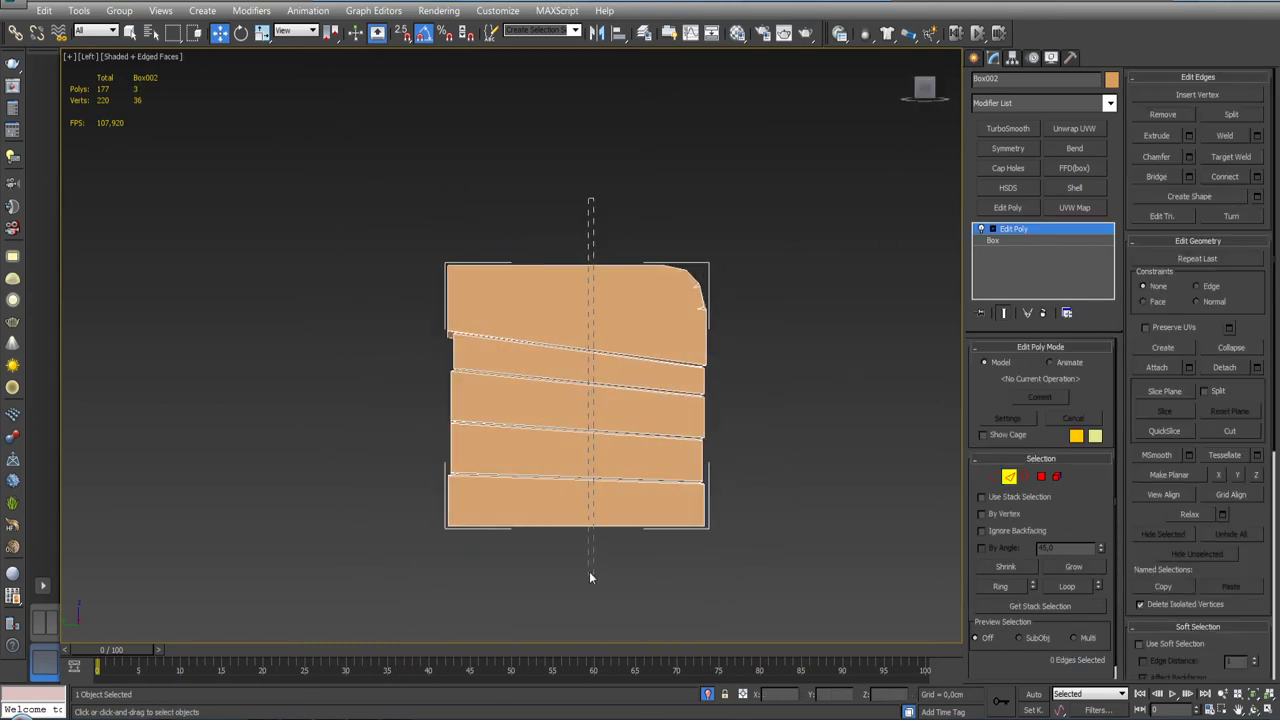
Step: Undo the last change and orbit to a close corner view of the box
key(ctrl+z)
mouse_move(597, 588)
alt+middle_down()
mouse_move(718, 386)
mouse_move(708, 391)
alt+middle_up()
scroll(708, 391, up, 5)
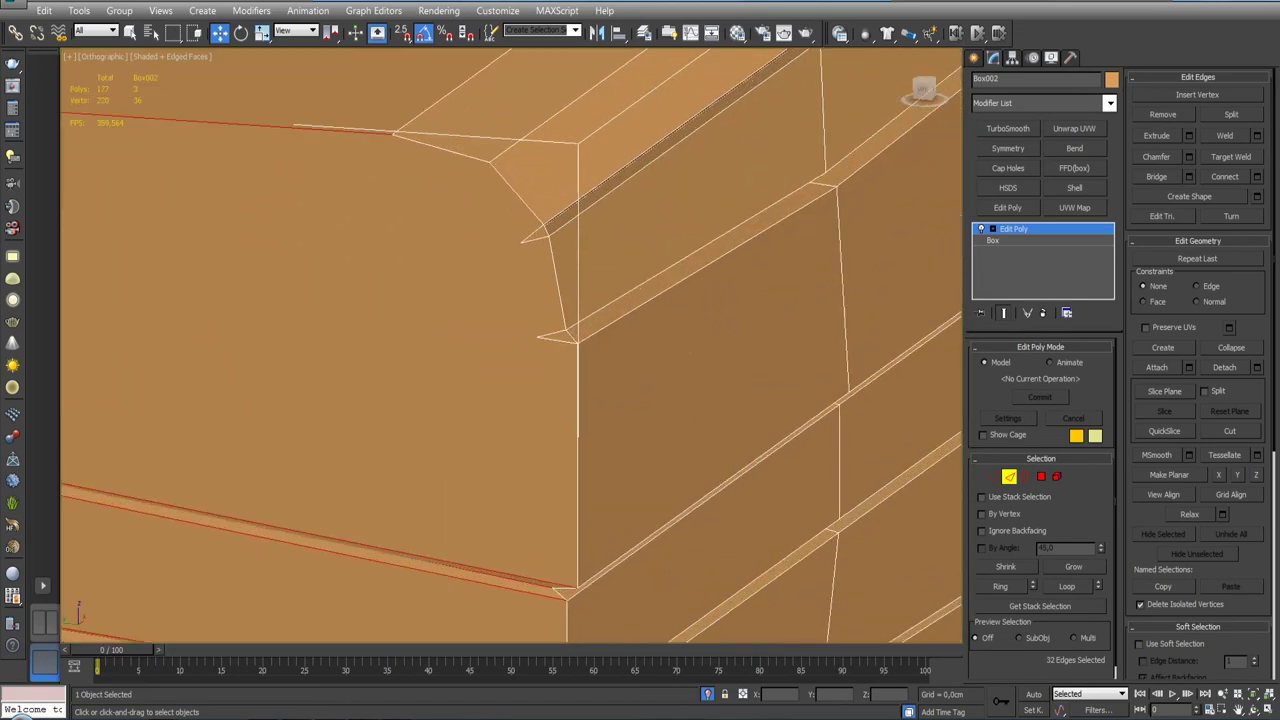
scroll(708, 391, down, 3)
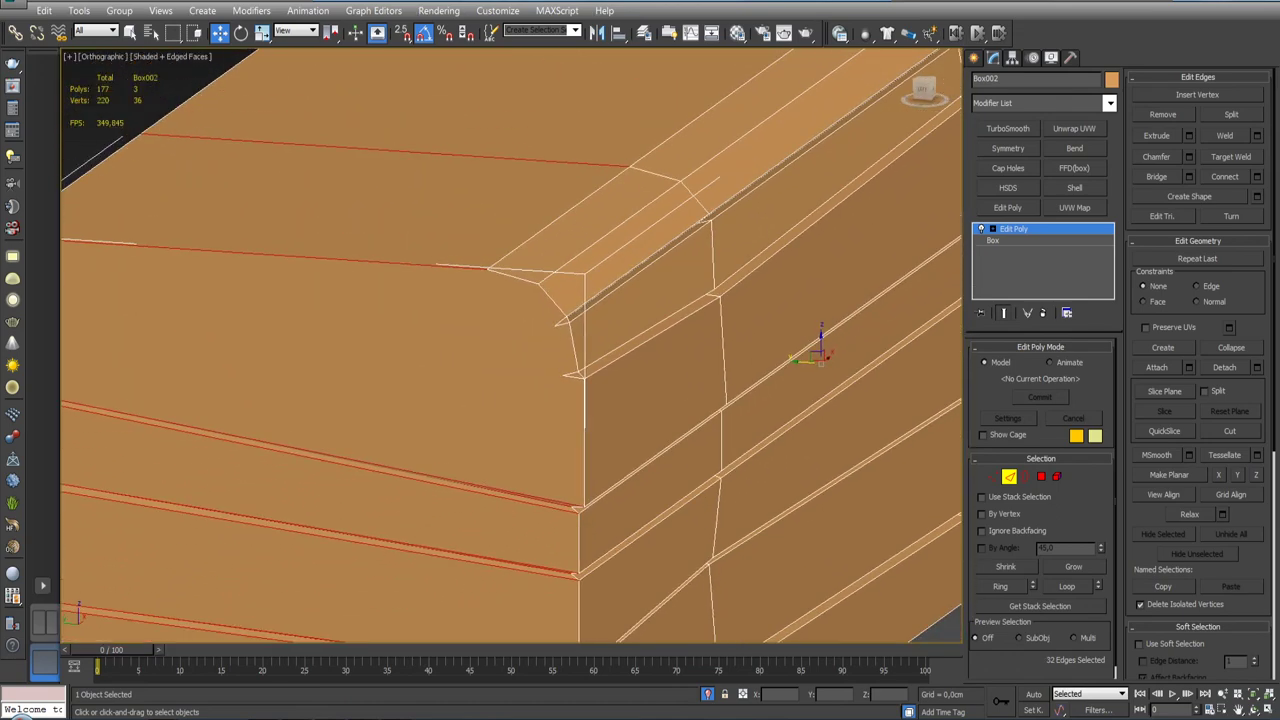
scroll(592, 383, down, 1)
scroll(591, 380, up, 3)
scroll(591, 382, down, 3)
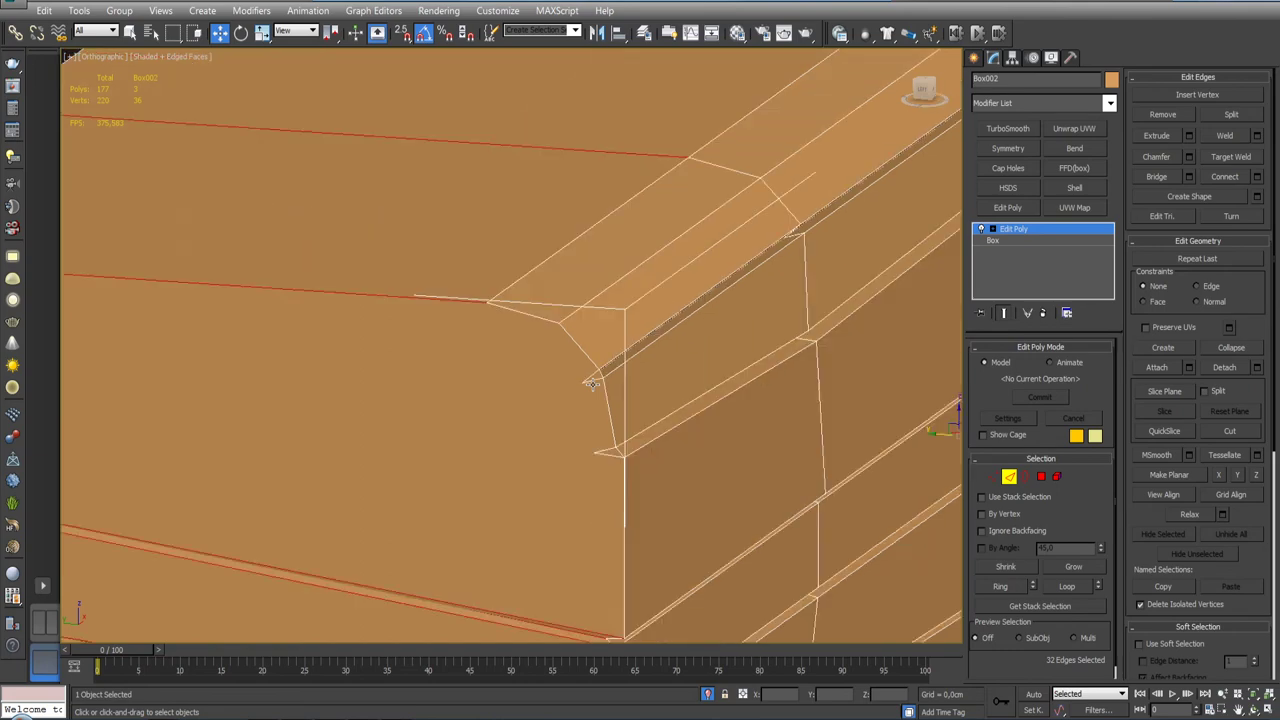
scroll(590, 385, down, 1)
scroll(590, 385, down, 2)
alt+middle_drag(590, 385, 616, 384)
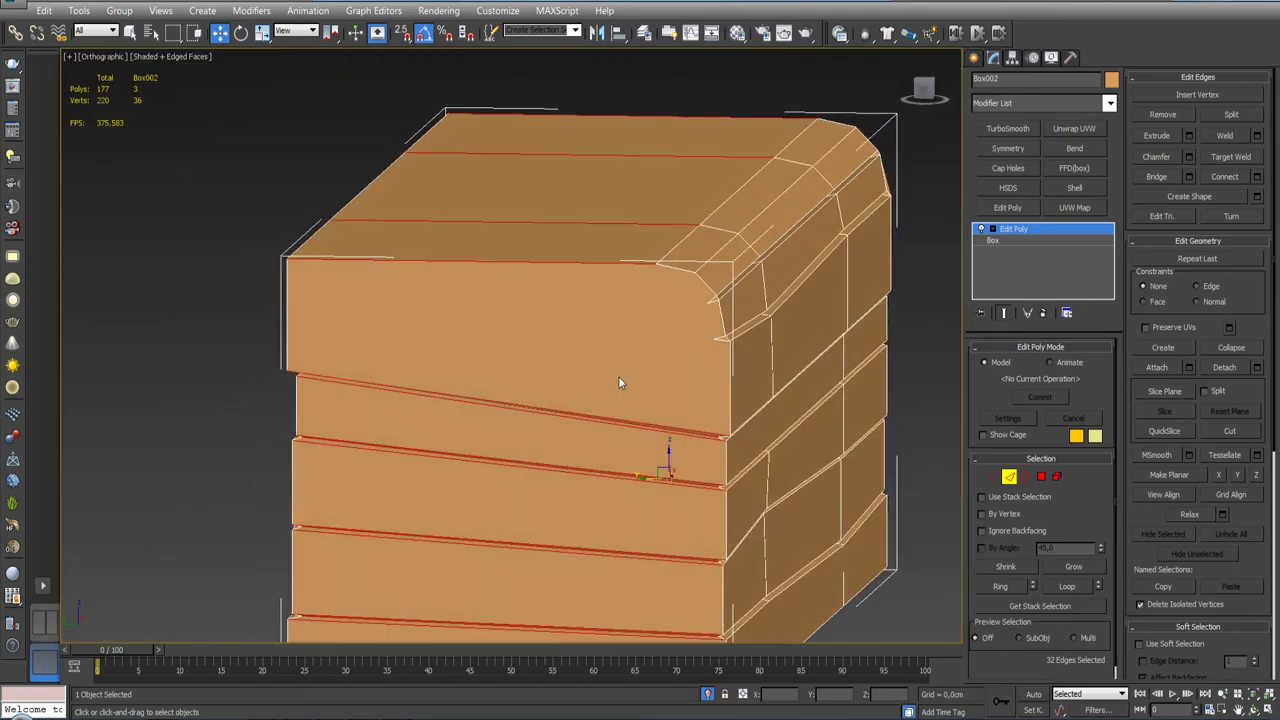
scroll(616, 384, down, 3)
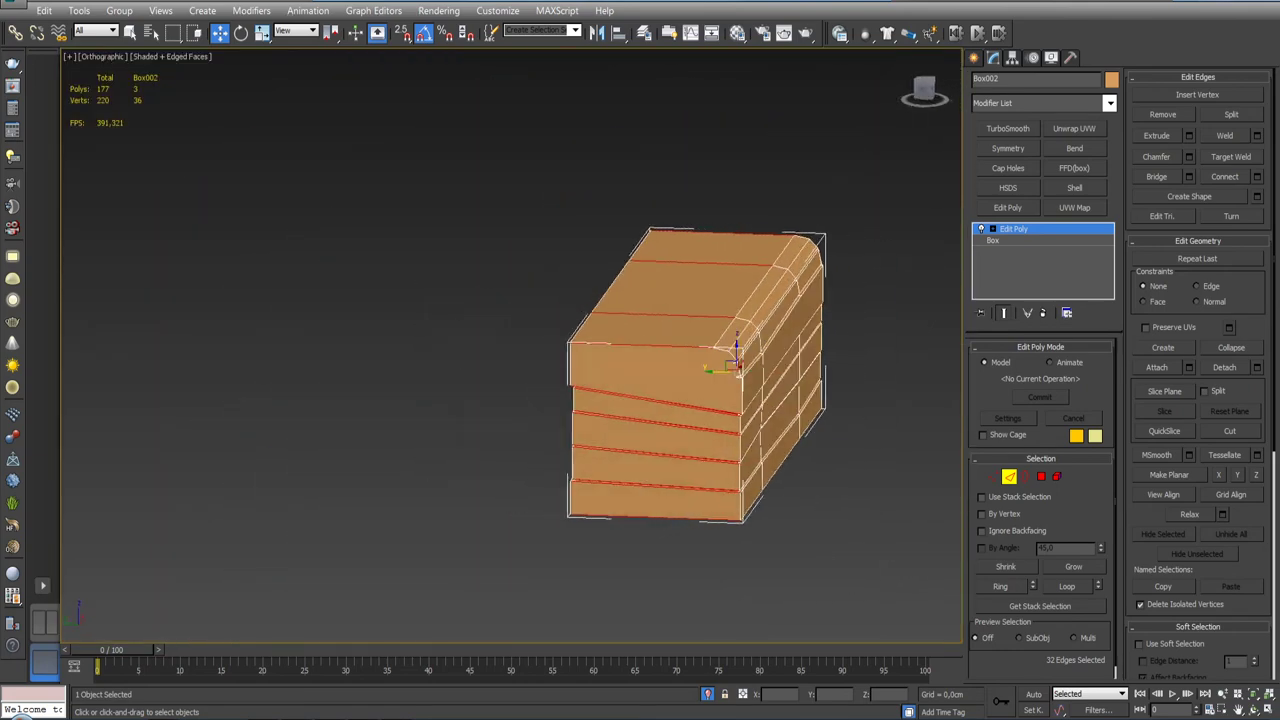
alt+middle_drag(616, 384, 797, 387)
scroll(797, 387, up, 3)
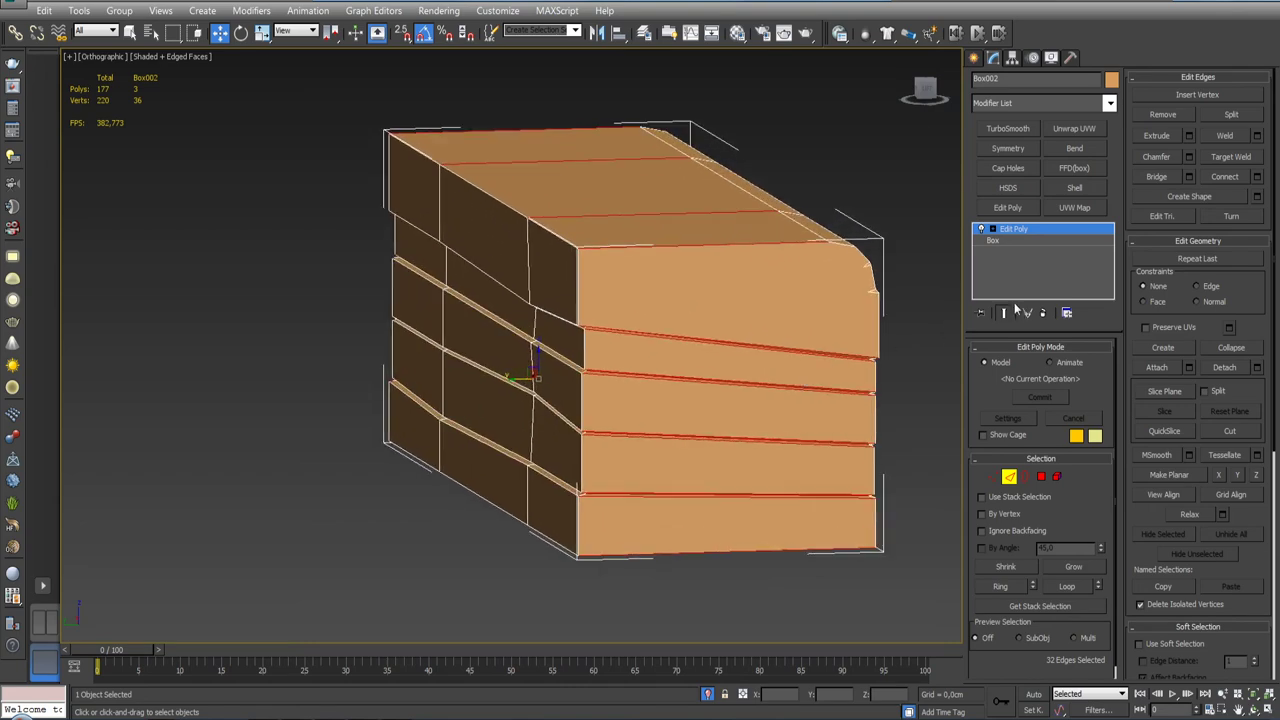
Step: Pick two vertices at the box's rounded top corner in Vertex mode
click(993, 477)
alt+middle_drag(993, 477, 803, 446)
scroll(810, 394, up, 4)
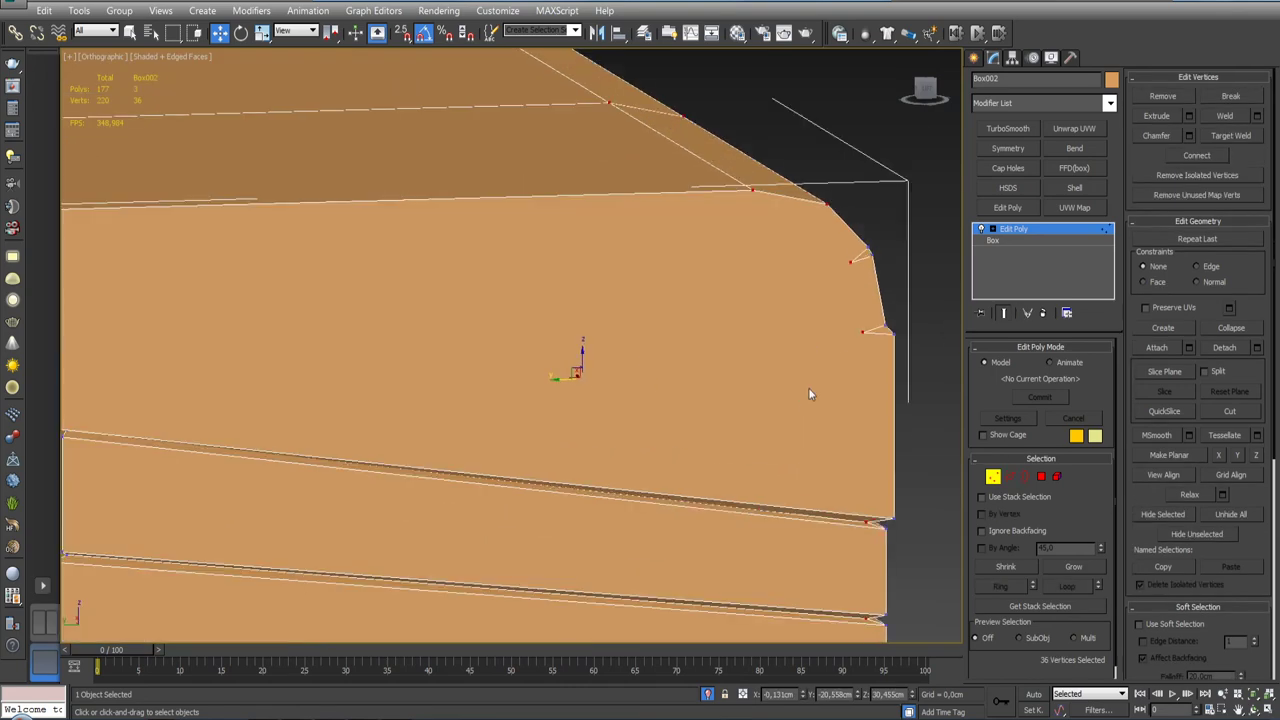
click(865, 334)
ctrl+click(851, 263)
scroll(851, 263, down, 4)
alt+middle_drag(851, 263, 766, 306)
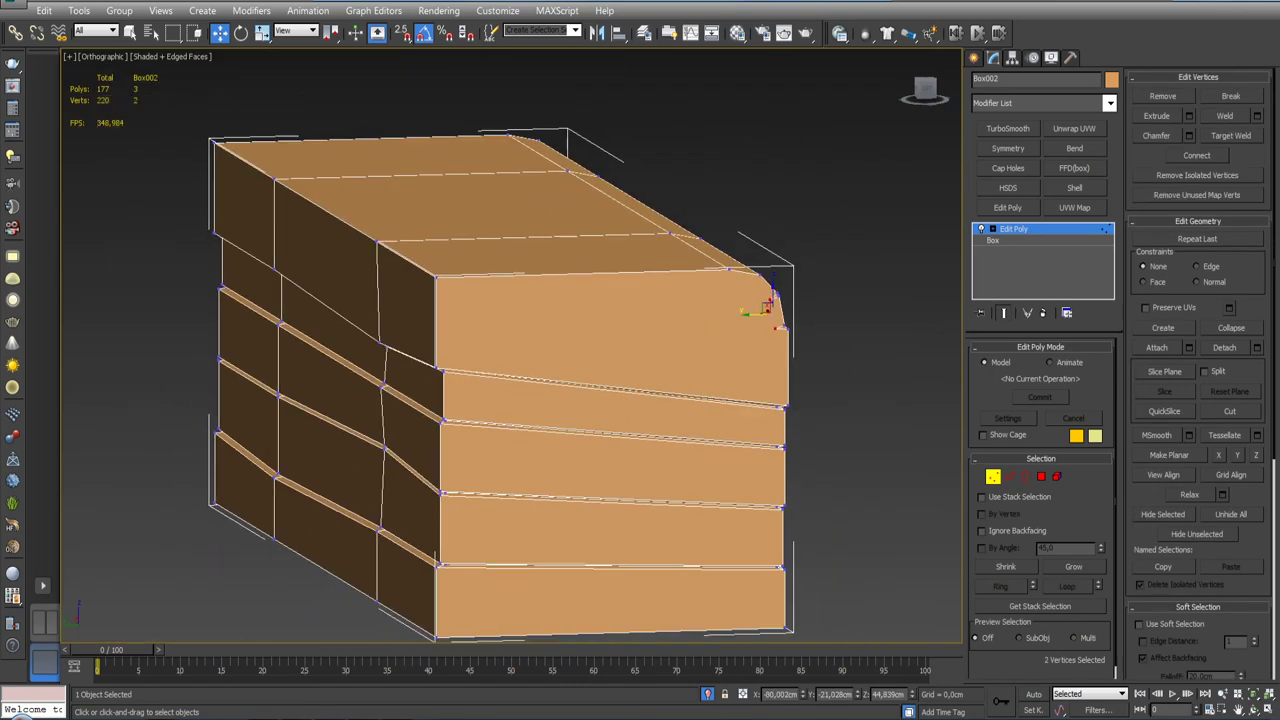
Step: Reselect the end face's opposite corner vertices and try joining them
scroll(551, 387, up, 4)
scroll(551, 387, up, 3)
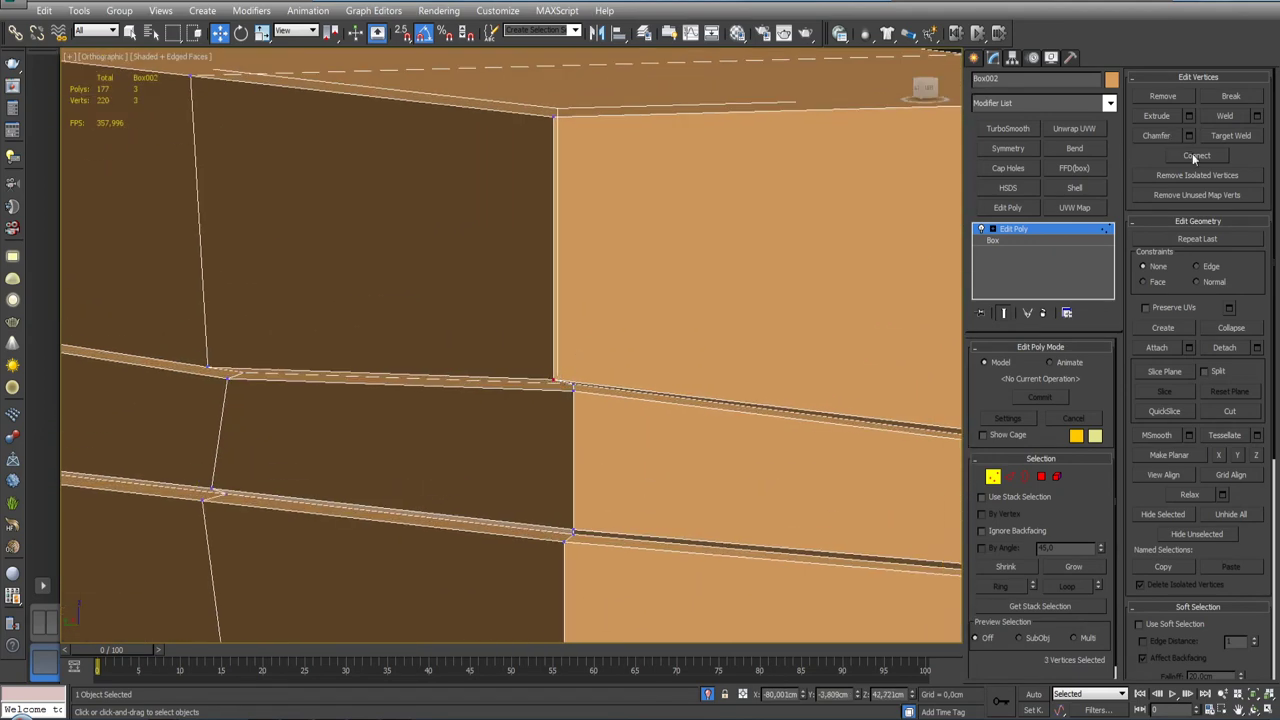
scroll(799, 309, down, 4)
mouse_move(799, 309)
alt+middle_down()
mouse_move(566, 374)
mouse_move(740, 330)
mouse_move(713, 329)
alt+middle_up()
click(713, 329)
click(834, 313)
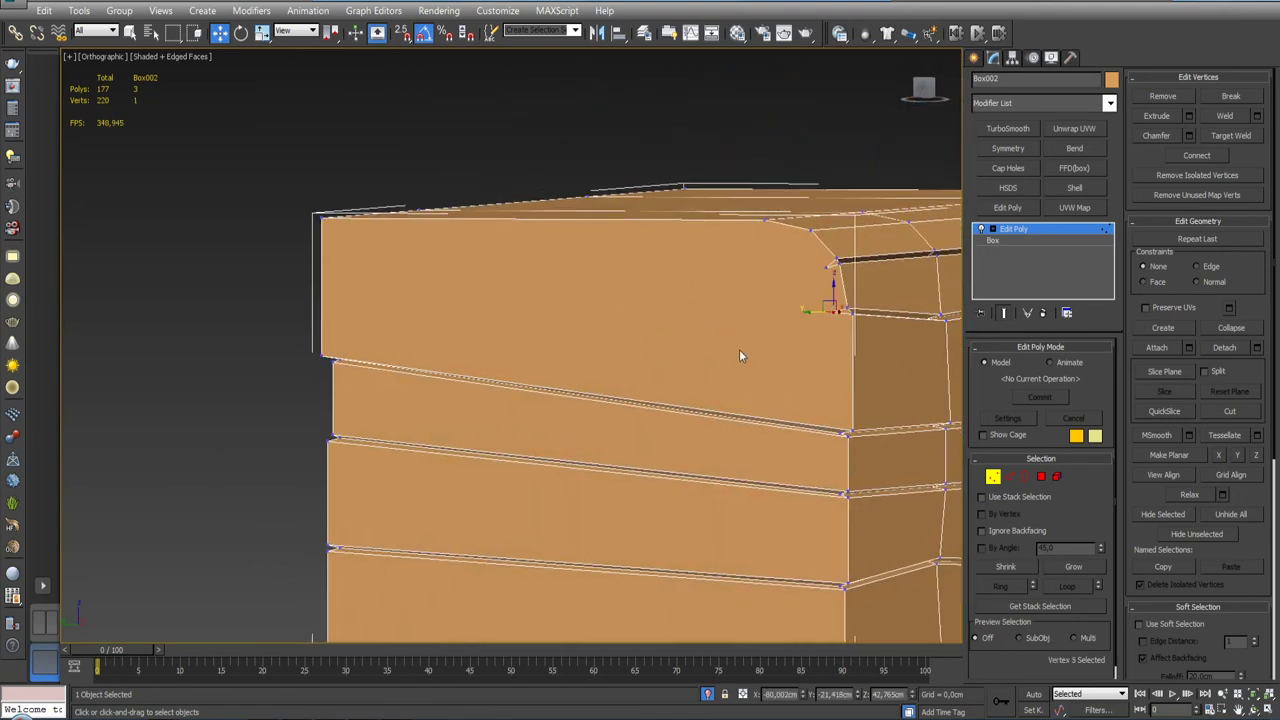
ctrl+click(321, 356)
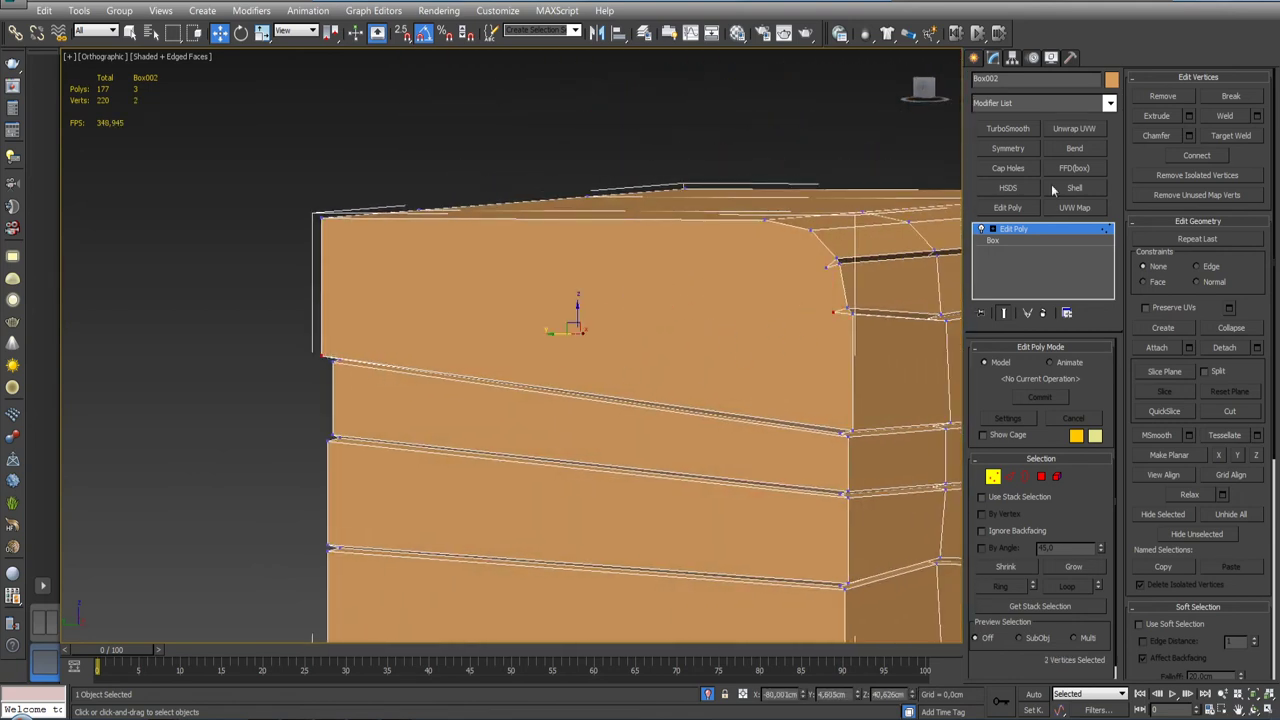
click(1183, 156)
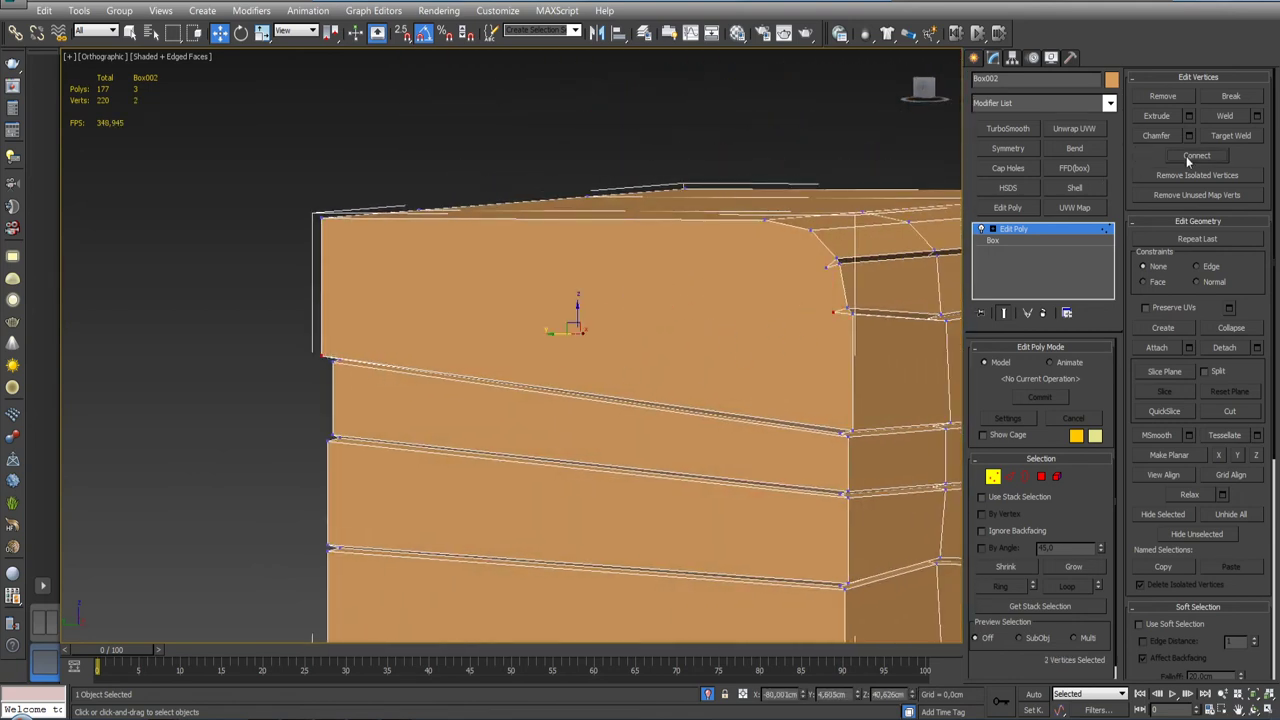
Step: Delete the box's end face and the small leftover polygon
click(1041, 476)
click(772, 351)
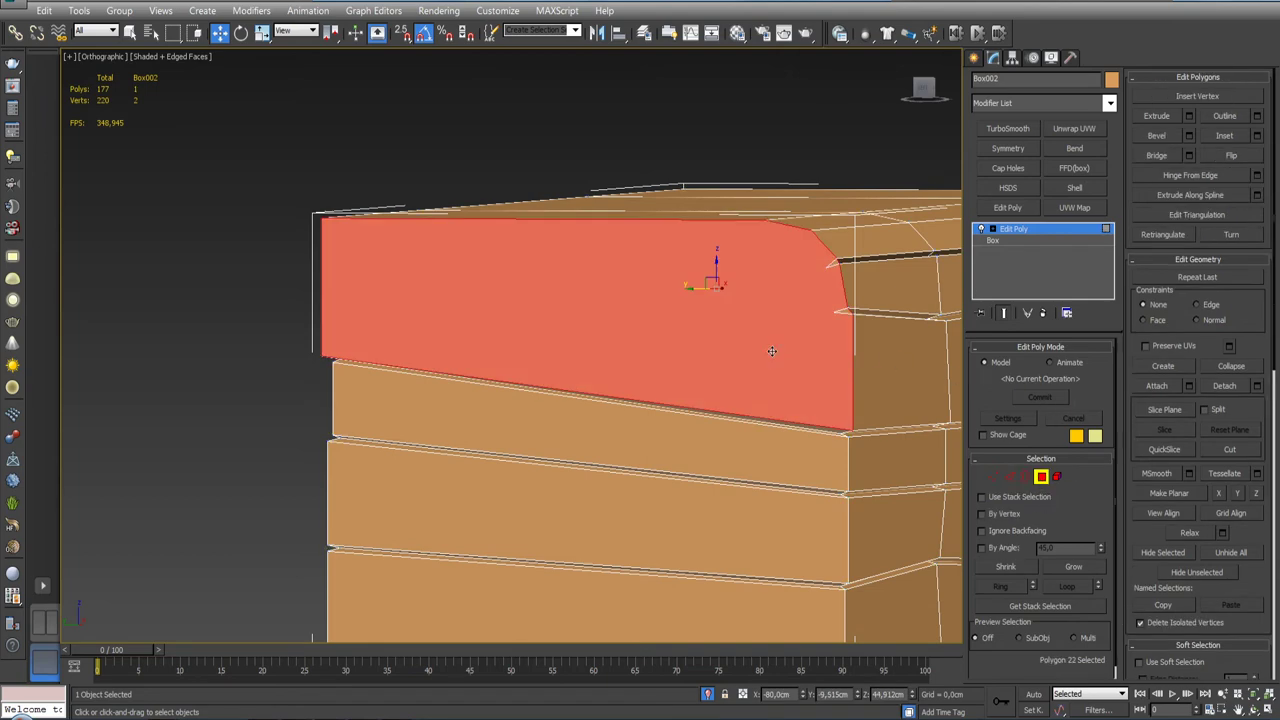
key(Delete)
scroll(865, 364, up, 2)
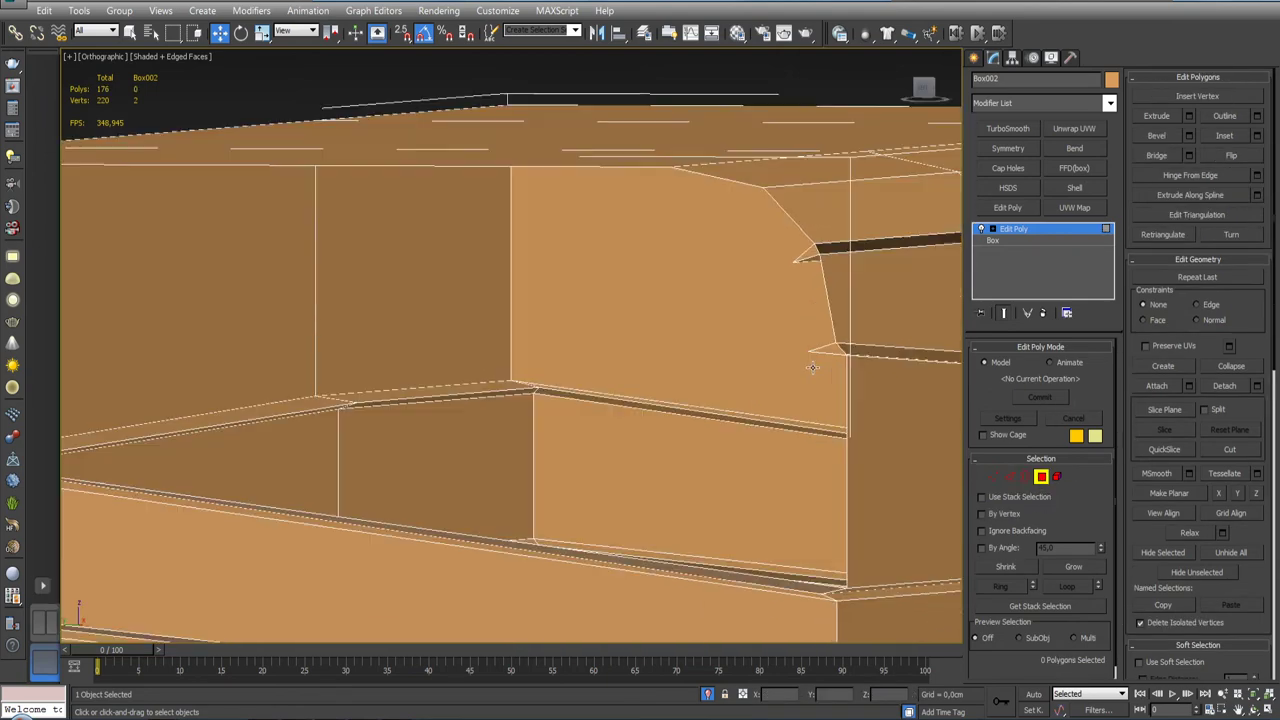
scroll(862, 368, up, 3)
click(850, 333)
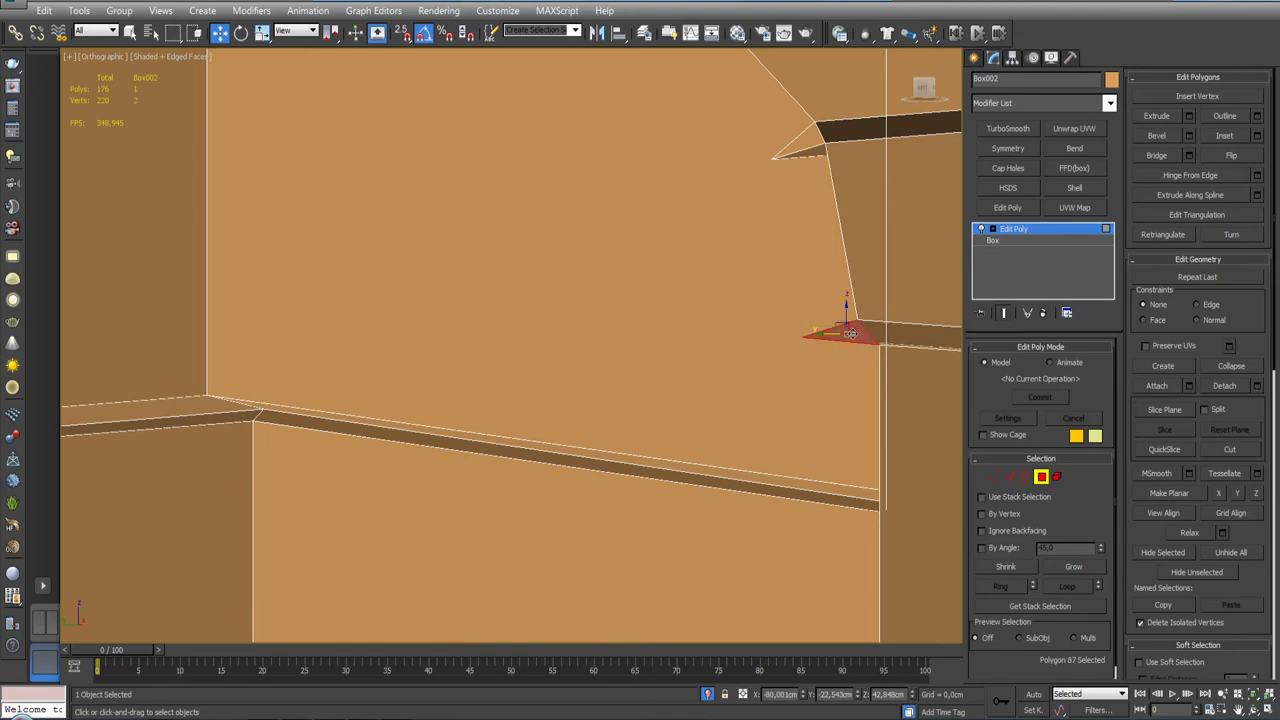
click(835, 187)
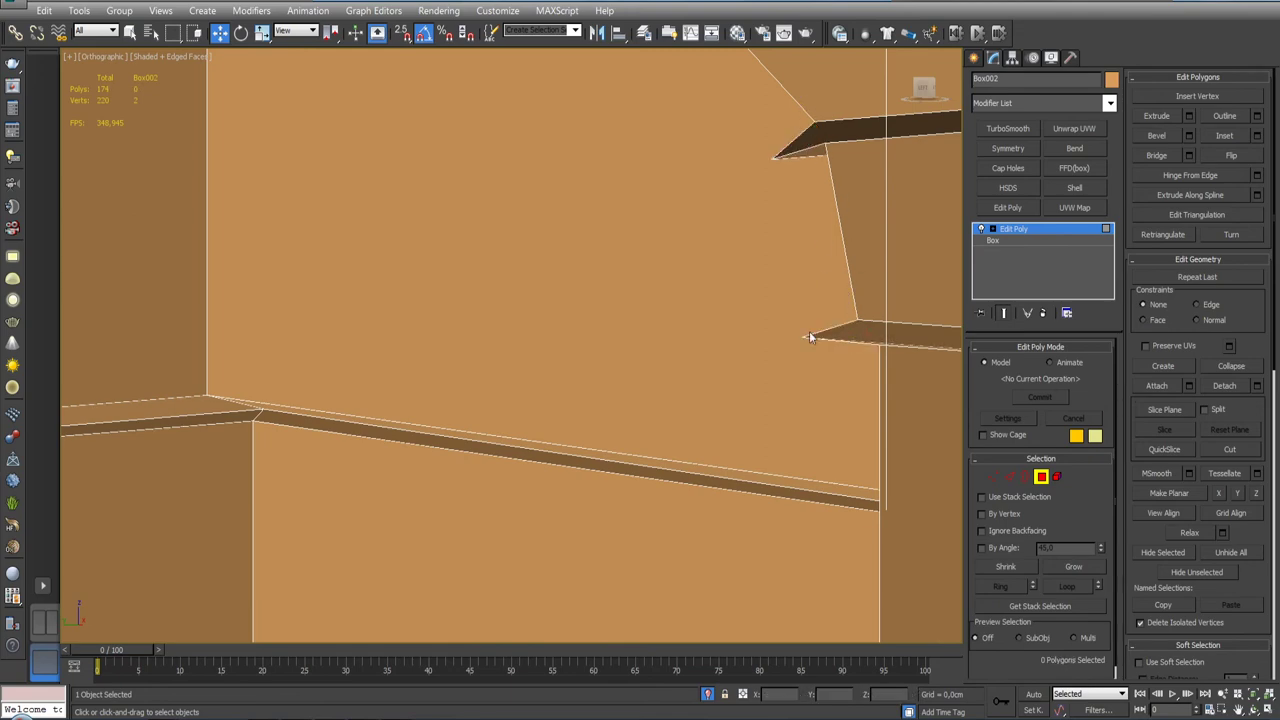
scroll(809, 331, down, 6)
Step: Cap the open end's border with a new face
click(1024, 477)
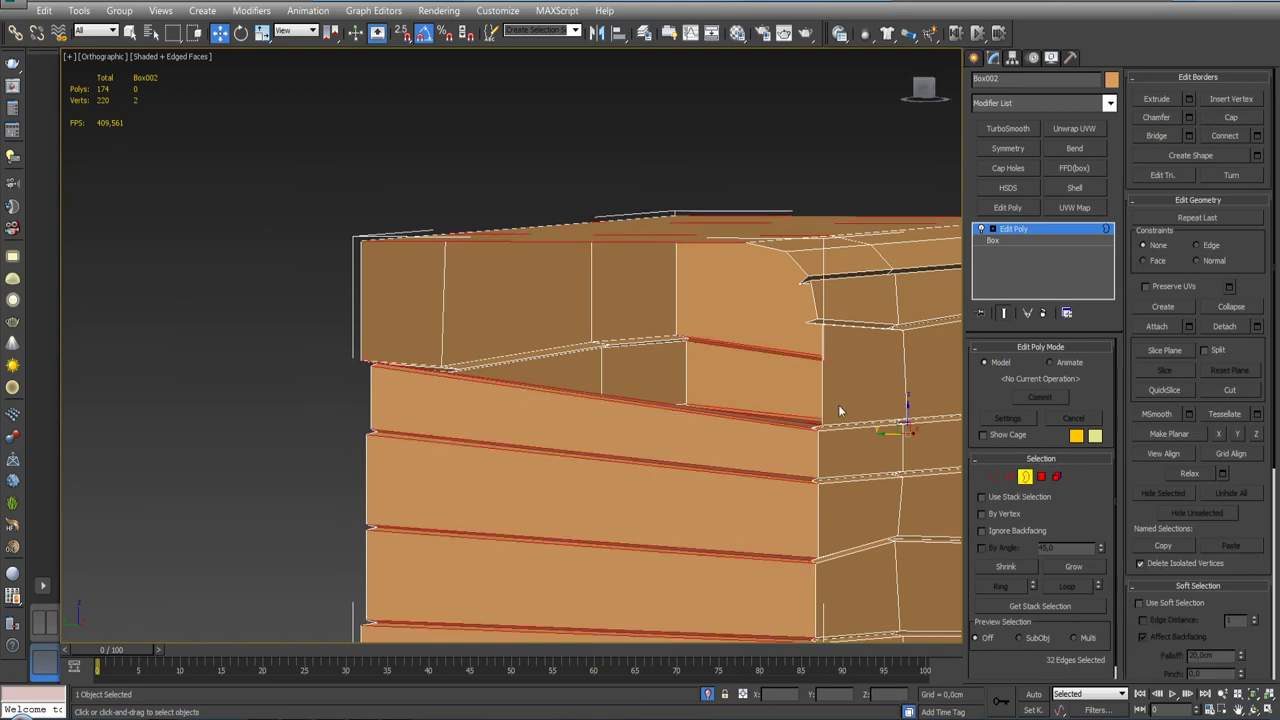
click(560, 242)
alt+middle_drag(690, 300, 976, 260)
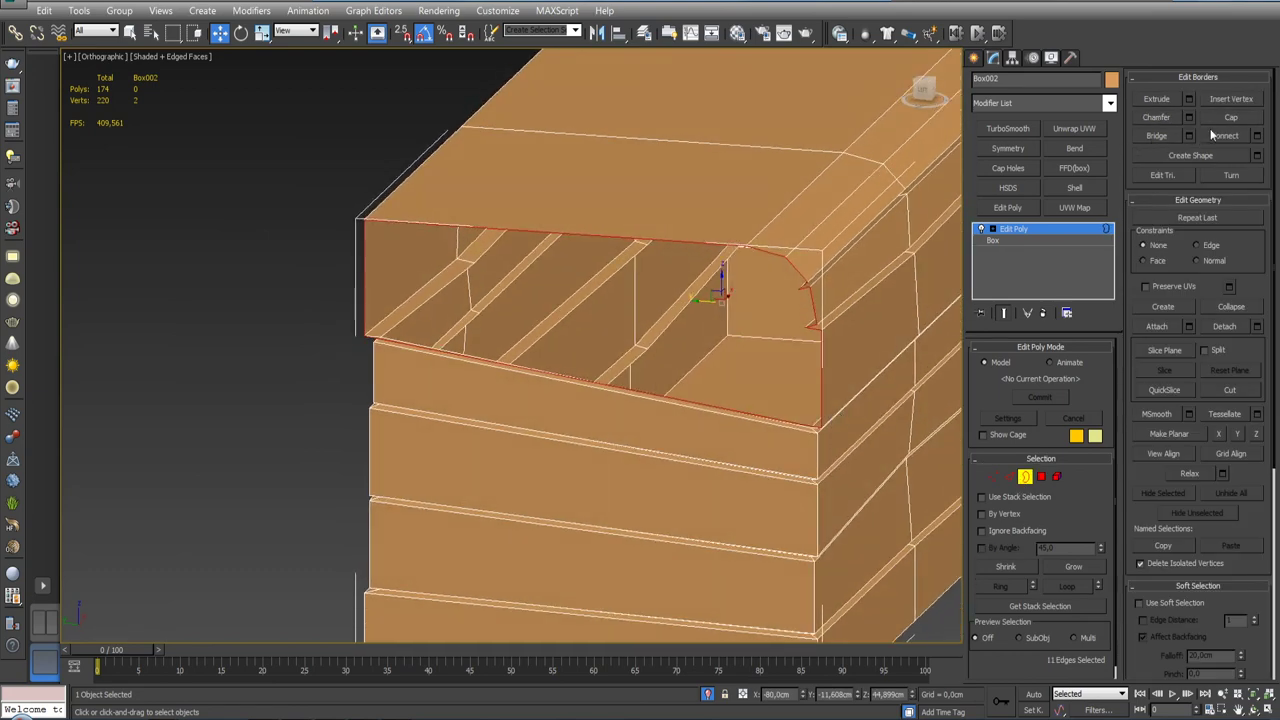
click(1229, 118)
Step: Connect the rounded-corner vertices with new edges, including one to the left corner
click(993, 477)
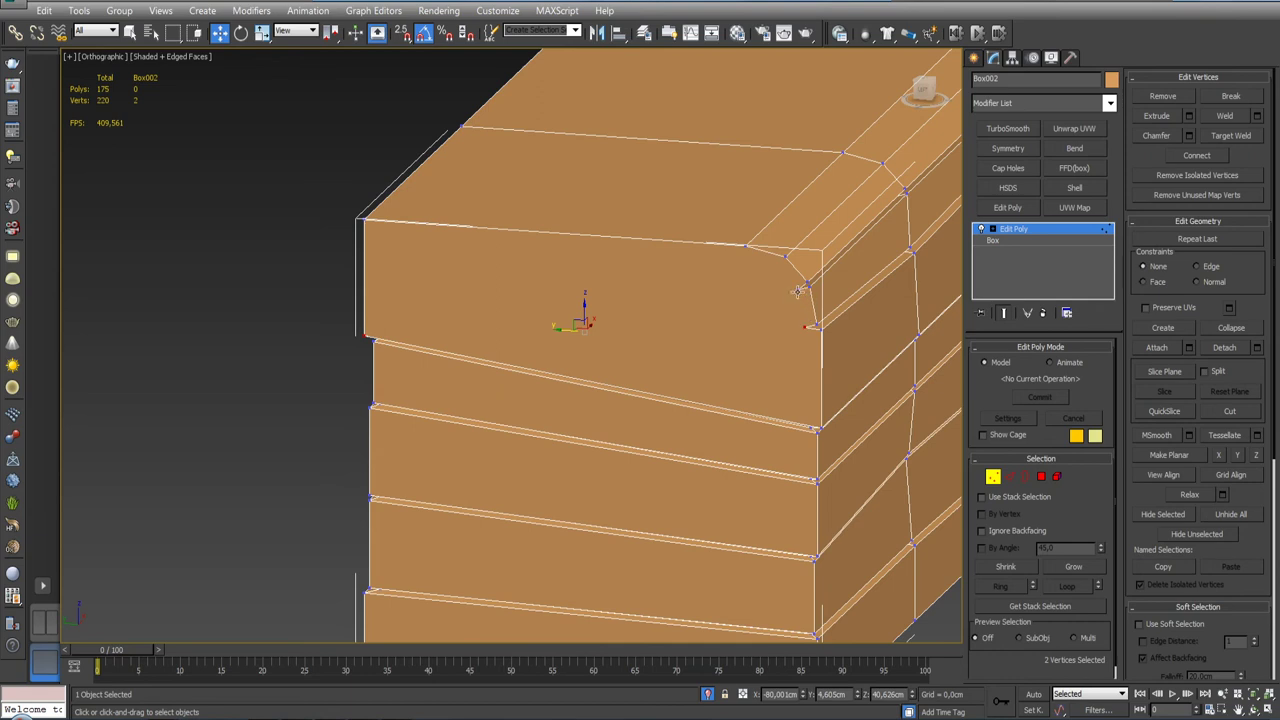
click(798, 289)
ctrl+click(806, 327)
ctrl+click(363, 337)
click(1196, 155)
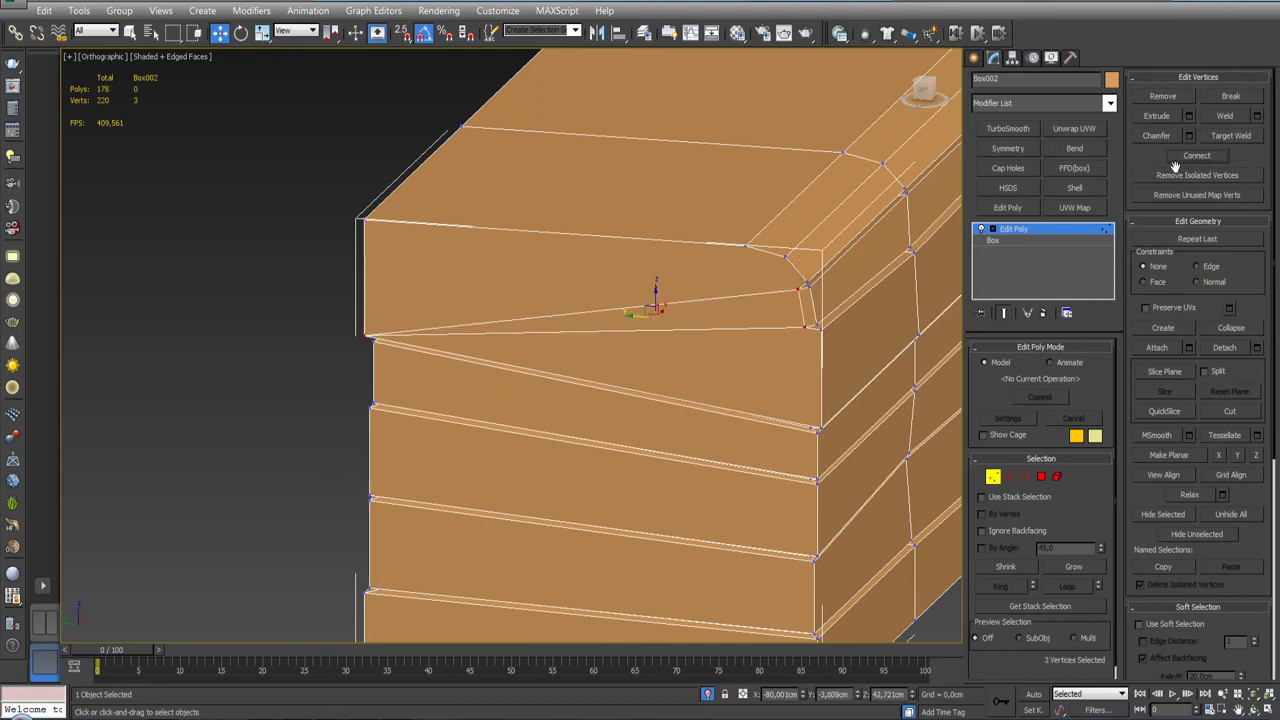
mouse_move(560, 330)
alt+middle_down()
mouse_move(720, 331)
mouse_move(832, 308)
mouse_move(814, 294)
mouse_move(795, 342)
alt+middle_up()
click(752, 299)
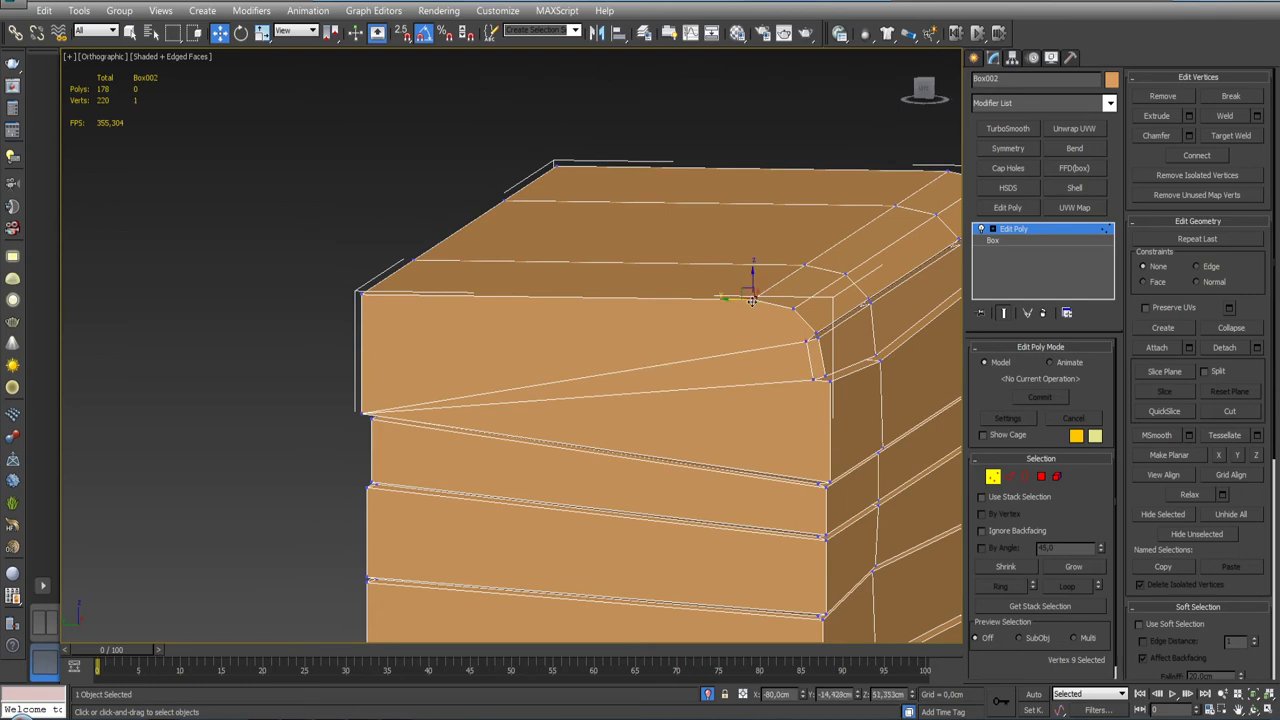
ctrl+click(364, 416)
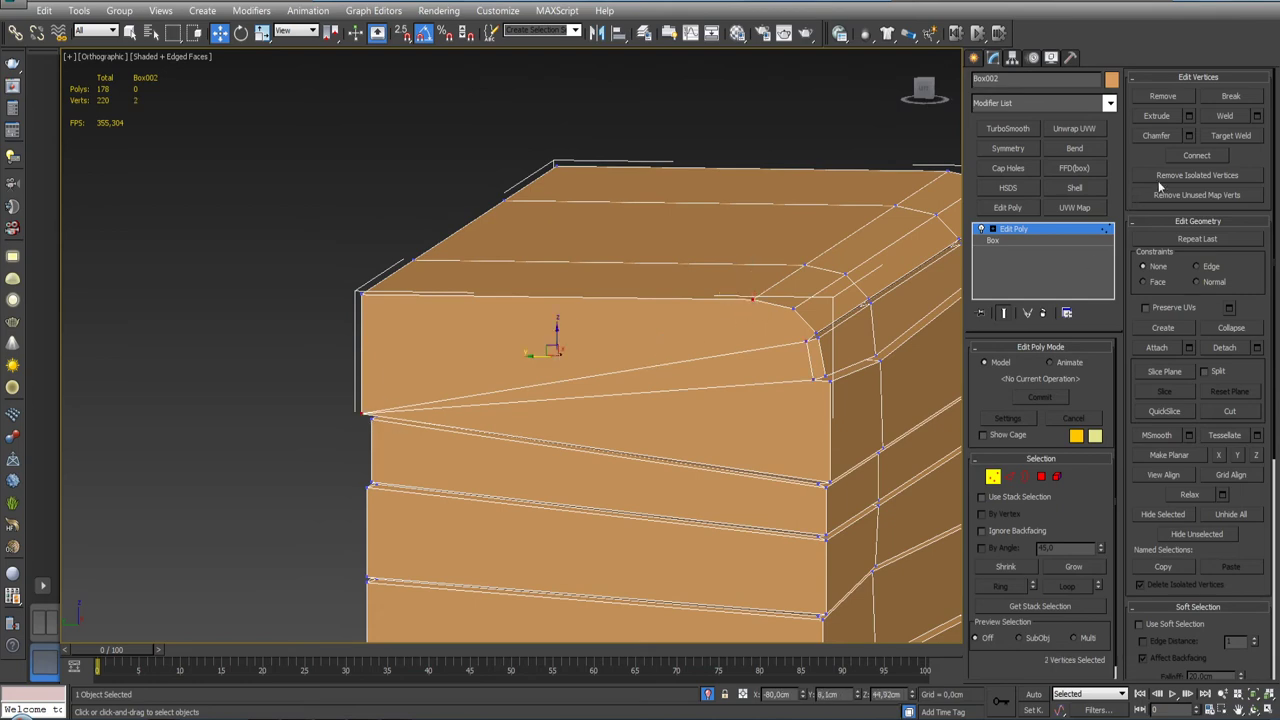
click(1190, 157)
Step: Remove the stray short edge at the box's corner
scroll(848, 315, down, 3)
alt+middle_drag(848, 315, 790, 320)
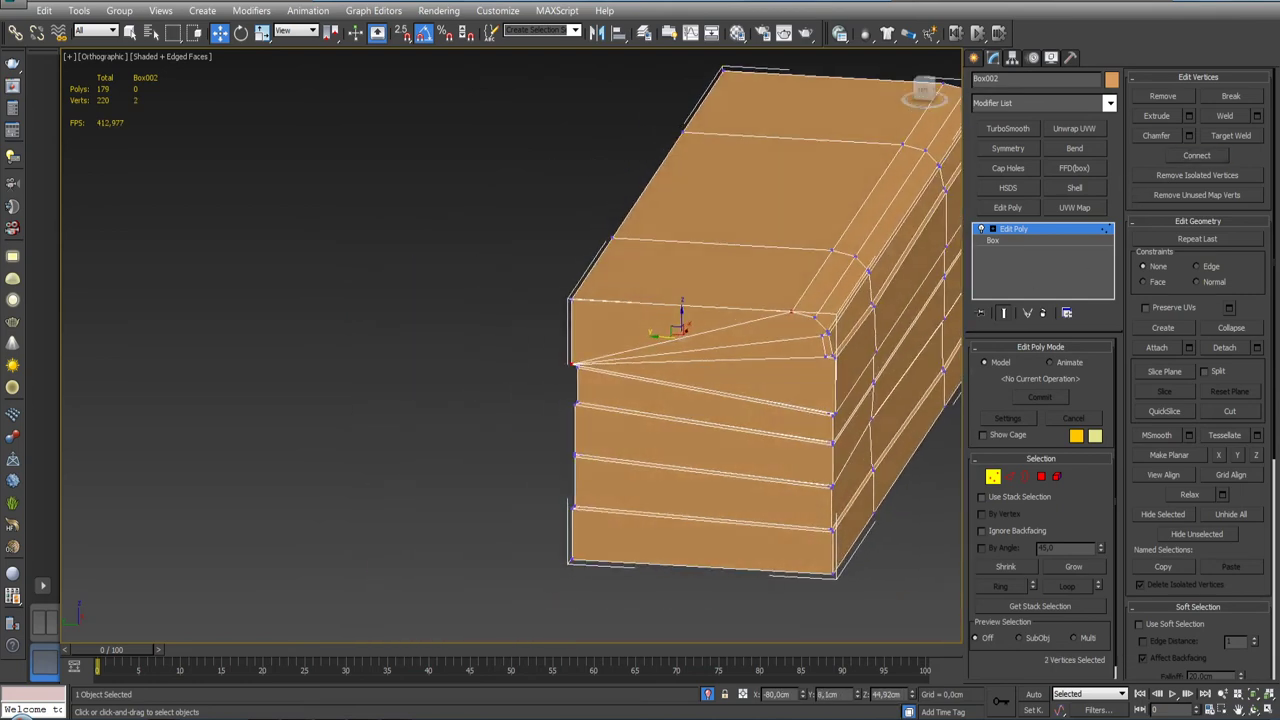
mouse_move(780, 400)
alt+middle_down()
mouse_move(700, 400)
mouse_move(780, 400)
alt+middle_up()
scroll(700, 330, up, 5)
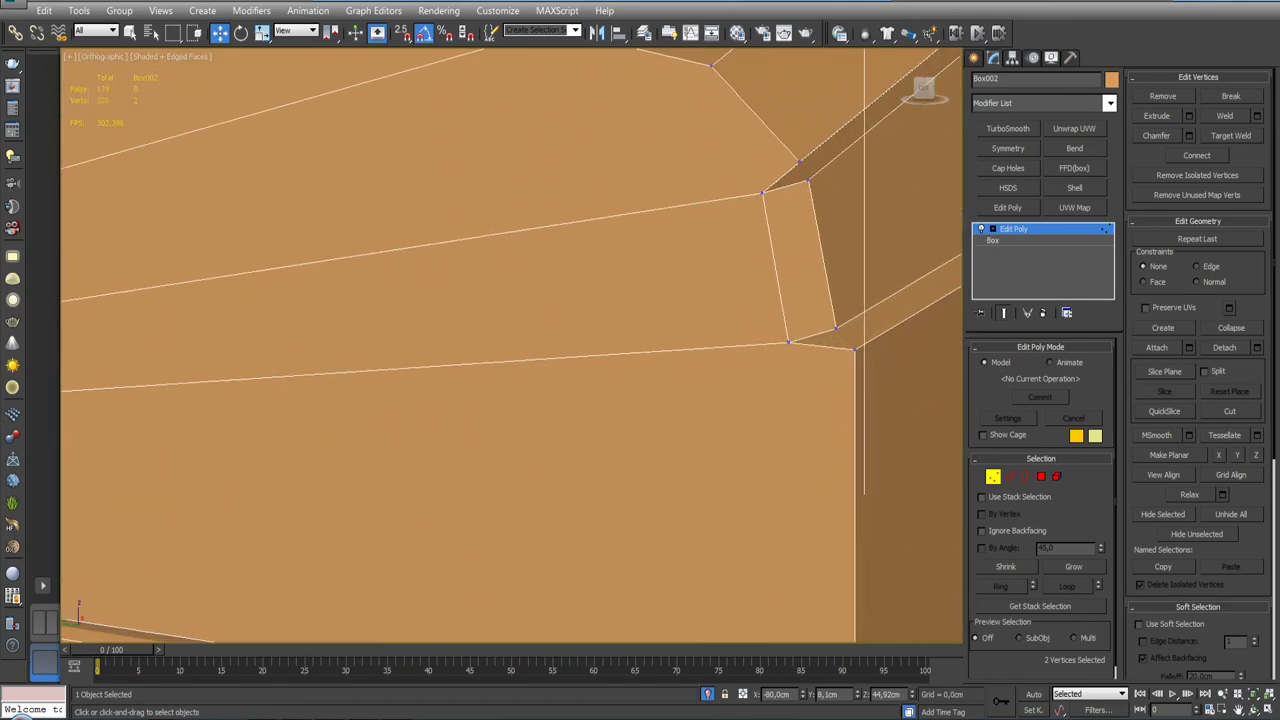
alt+middle_drag(850, 270, 877, 258)
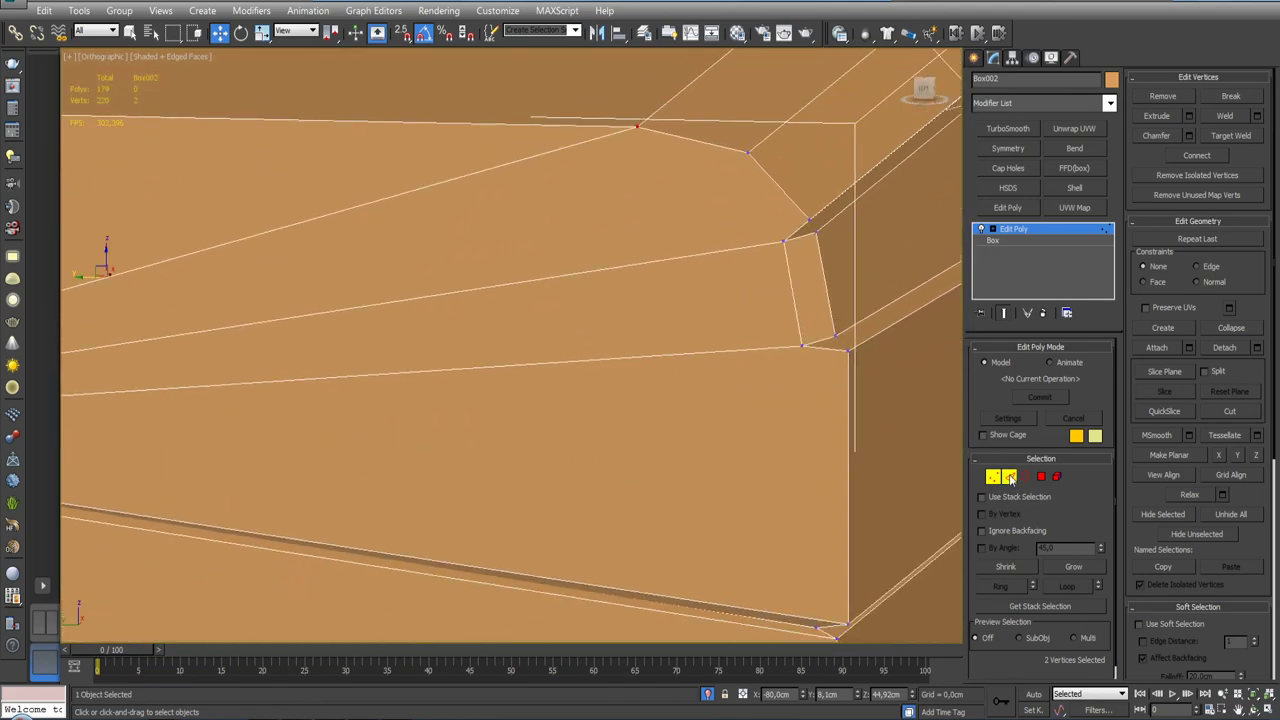
click(1010, 477)
click(797, 310)
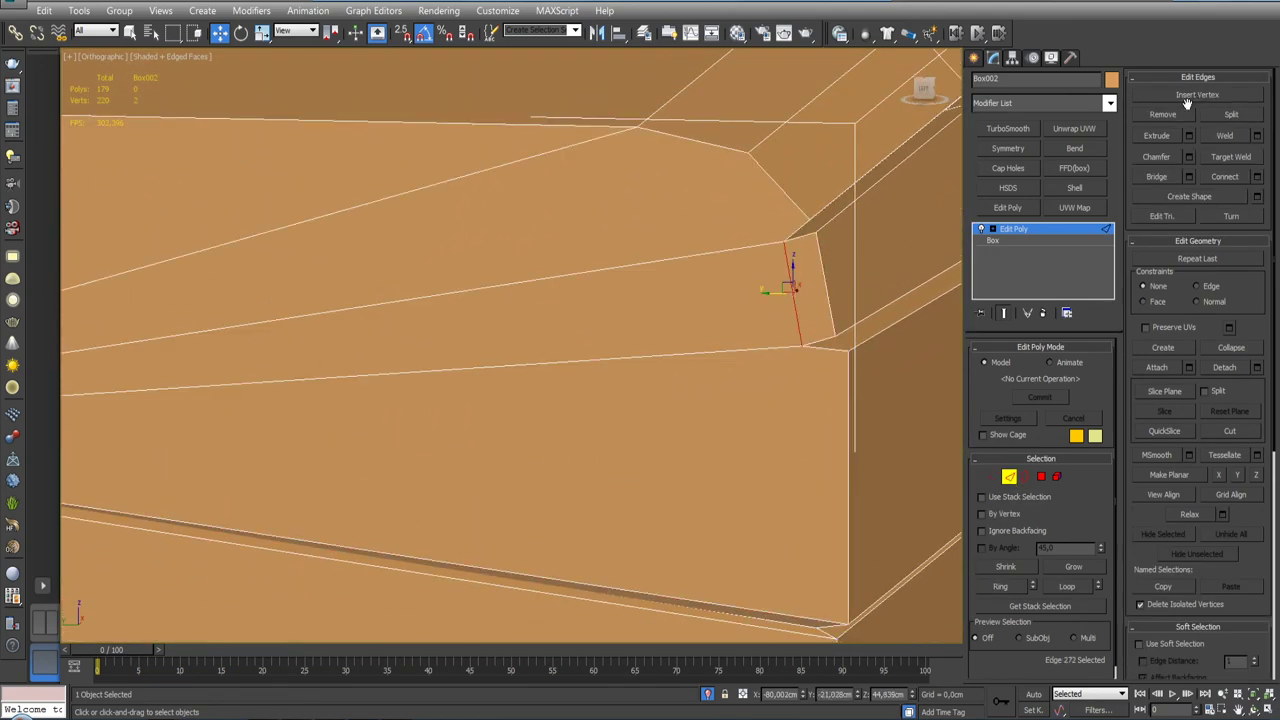
click(1162, 113)
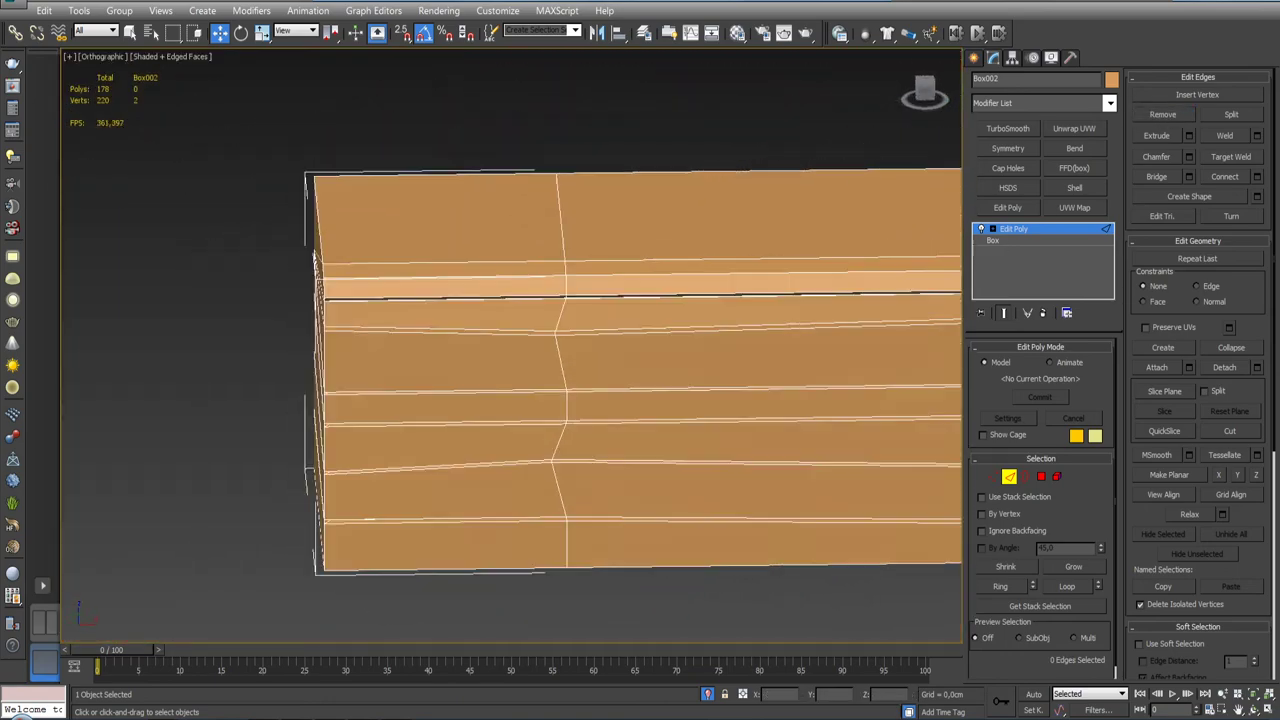
Step: Delete the top-front face and the two small corner triangles
alt+middle_drag(650, 360, 748, 378)
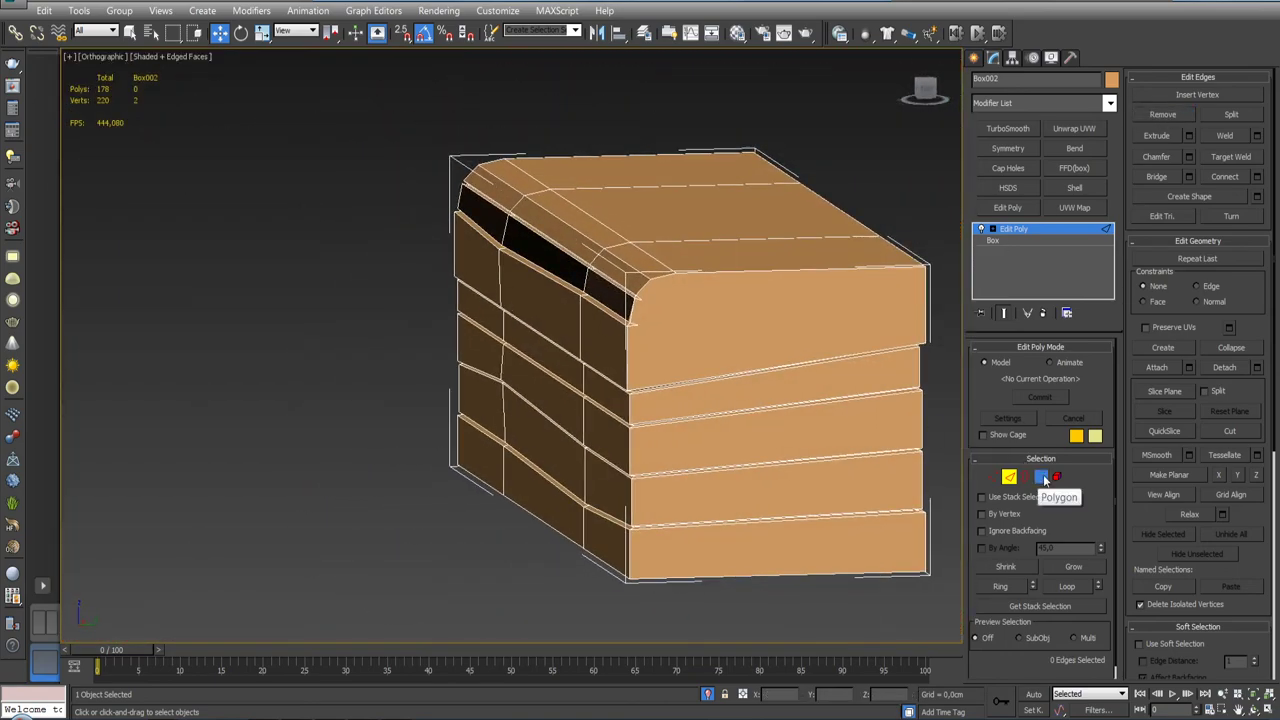
click(1045, 478)
click(784, 362)
key(Delete)
scroll(720, 362, up, 5)
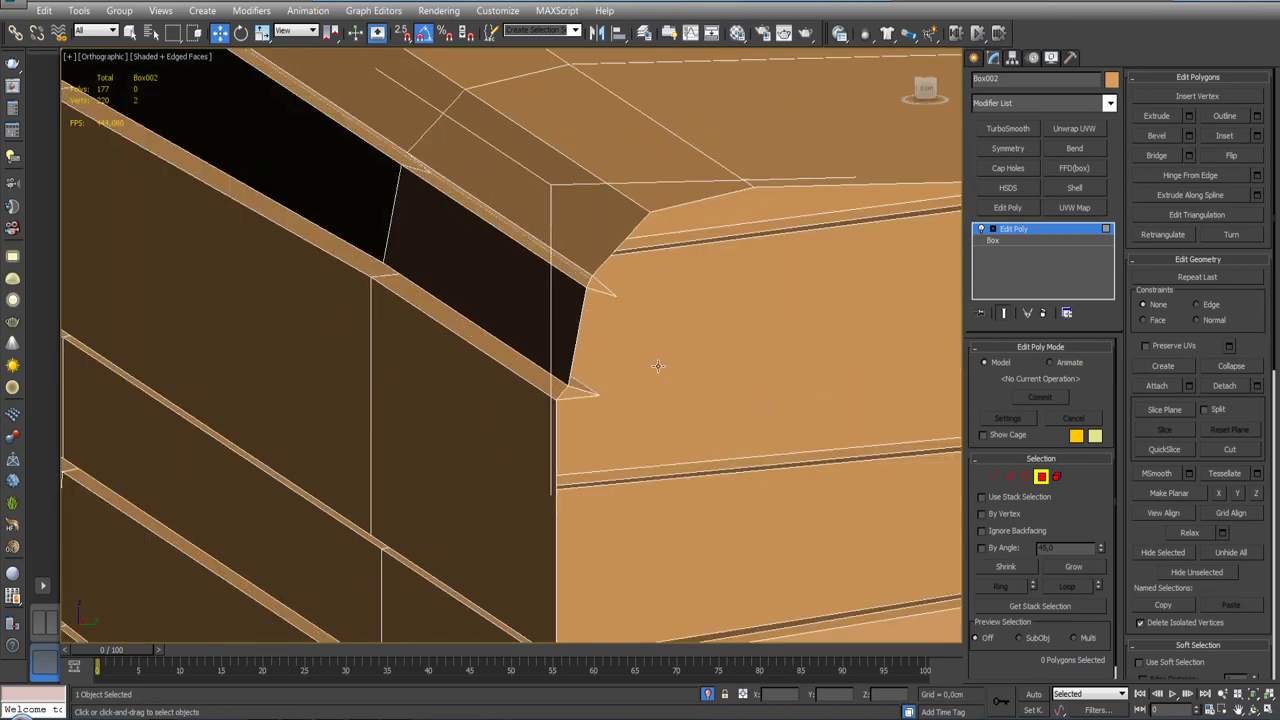
click(577, 388)
mouse_move(576, 401)
alt+middle_down()
mouse_move(584, 389)
mouse_move(755, 379)
alt+middle_up()
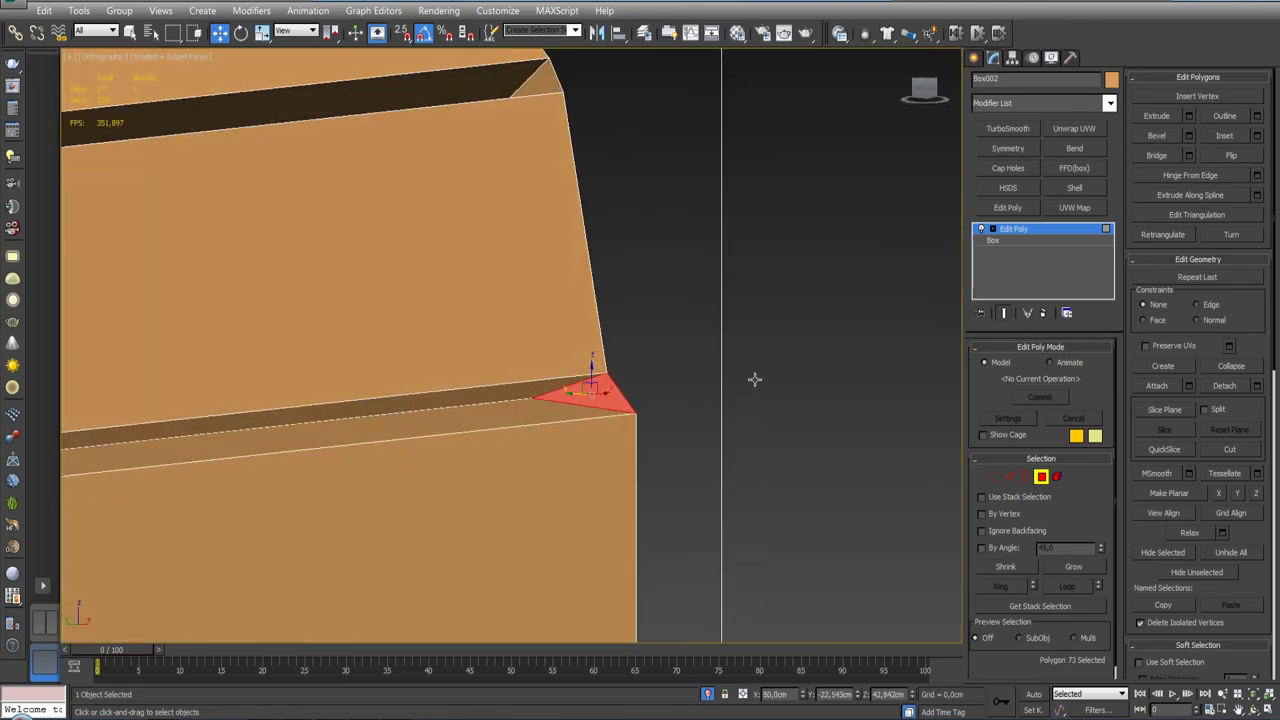
ctrl+click(556, 88)
key(Delete)
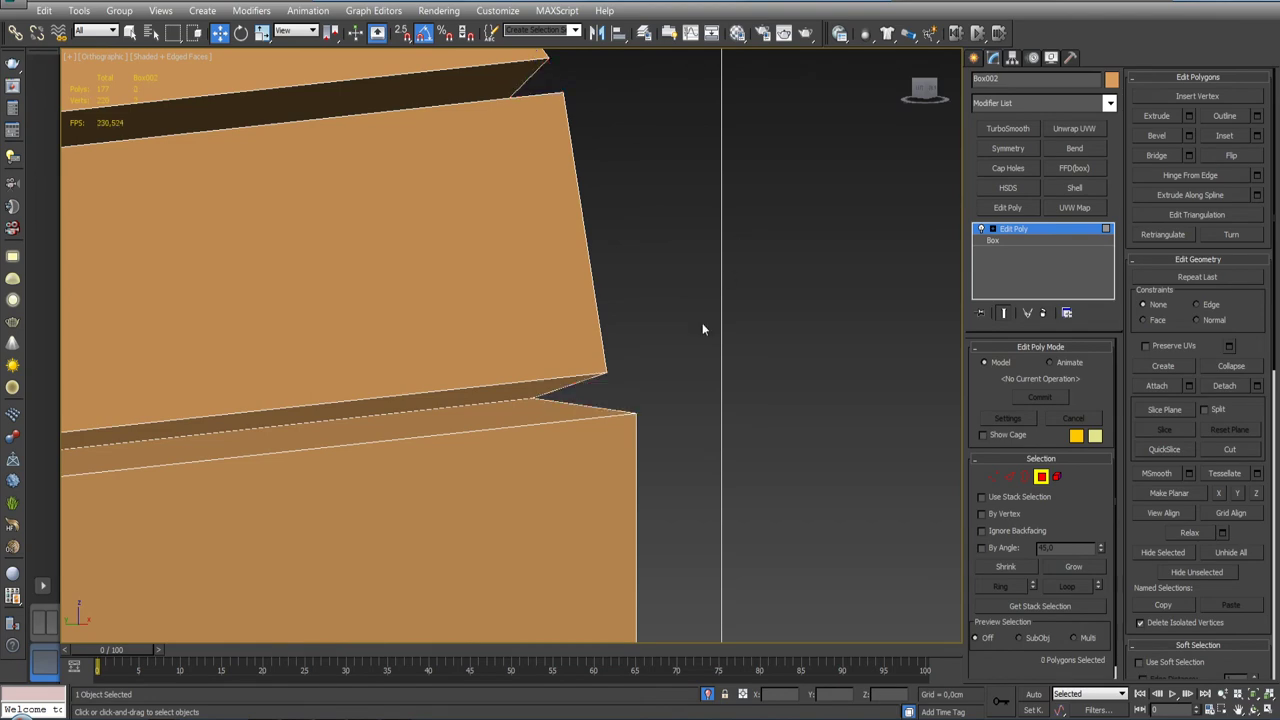
alt+middle_drag(702, 323, 642, 405)
Step: Cap the open end's border with a new face again
click(1026, 477)
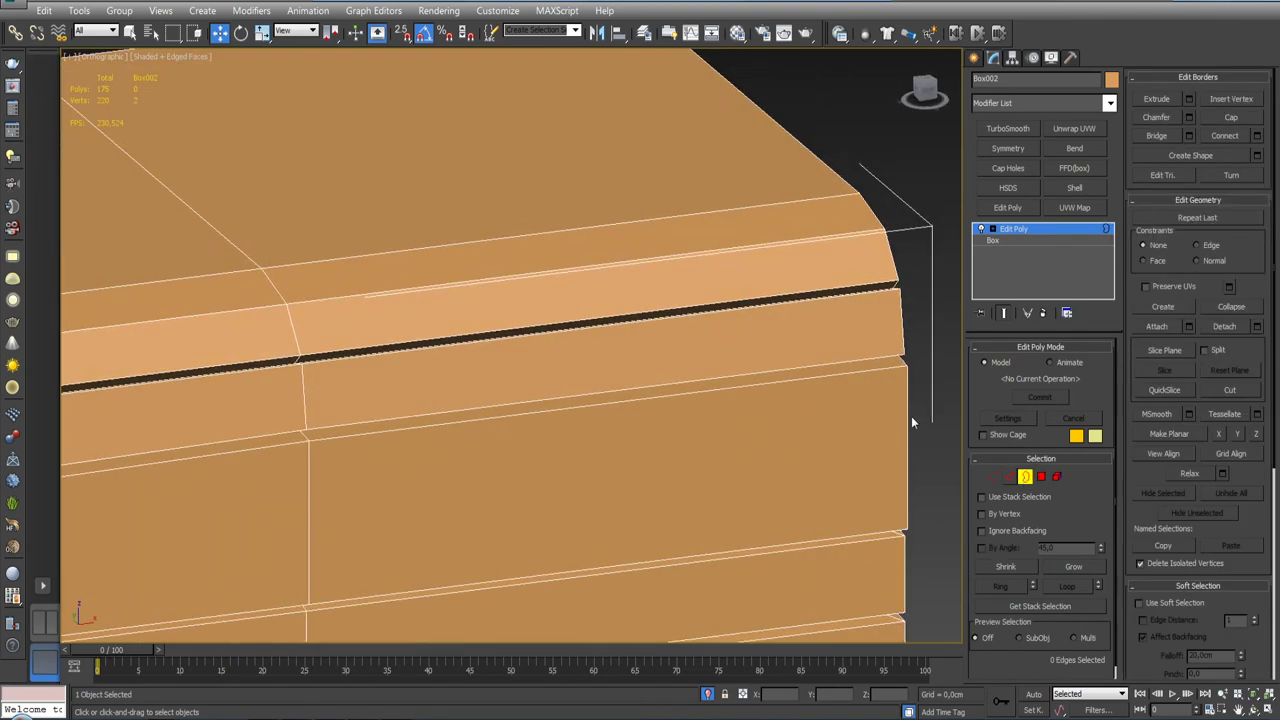
click(905, 415)
scroll(880, 380, down, 5)
alt+middle_drag(860, 350, 835, 317)
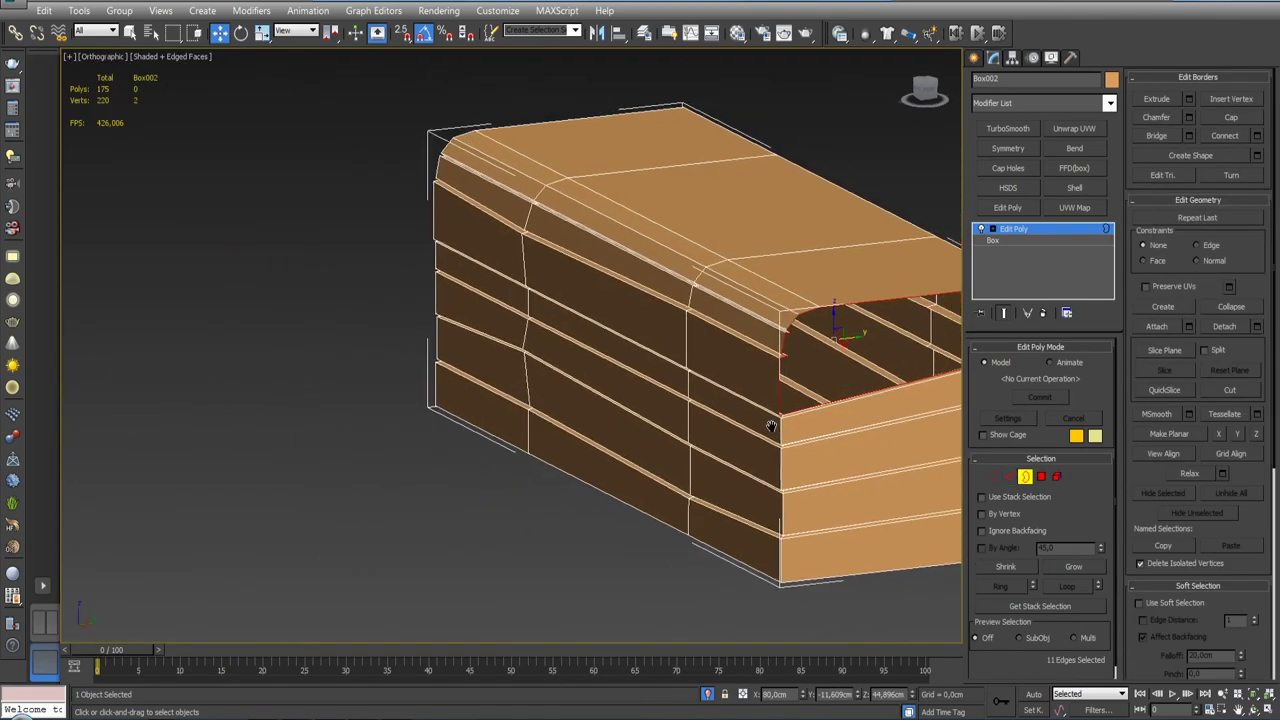
click(1231, 117)
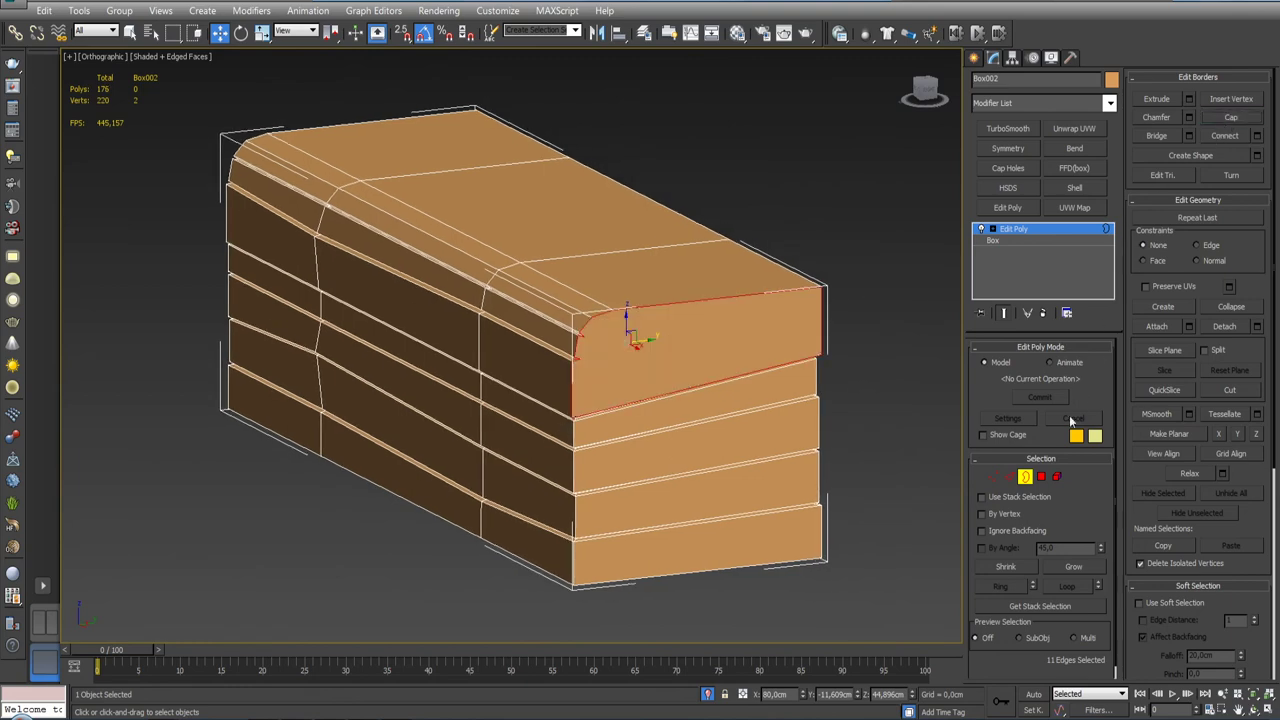
Step: Connect the rounded-corner vertices to the right-end vertex across the capped face
click(992, 477)
alt+middle_drag(600, 350, 450, 355)
scroll(441, 353, up, 5)
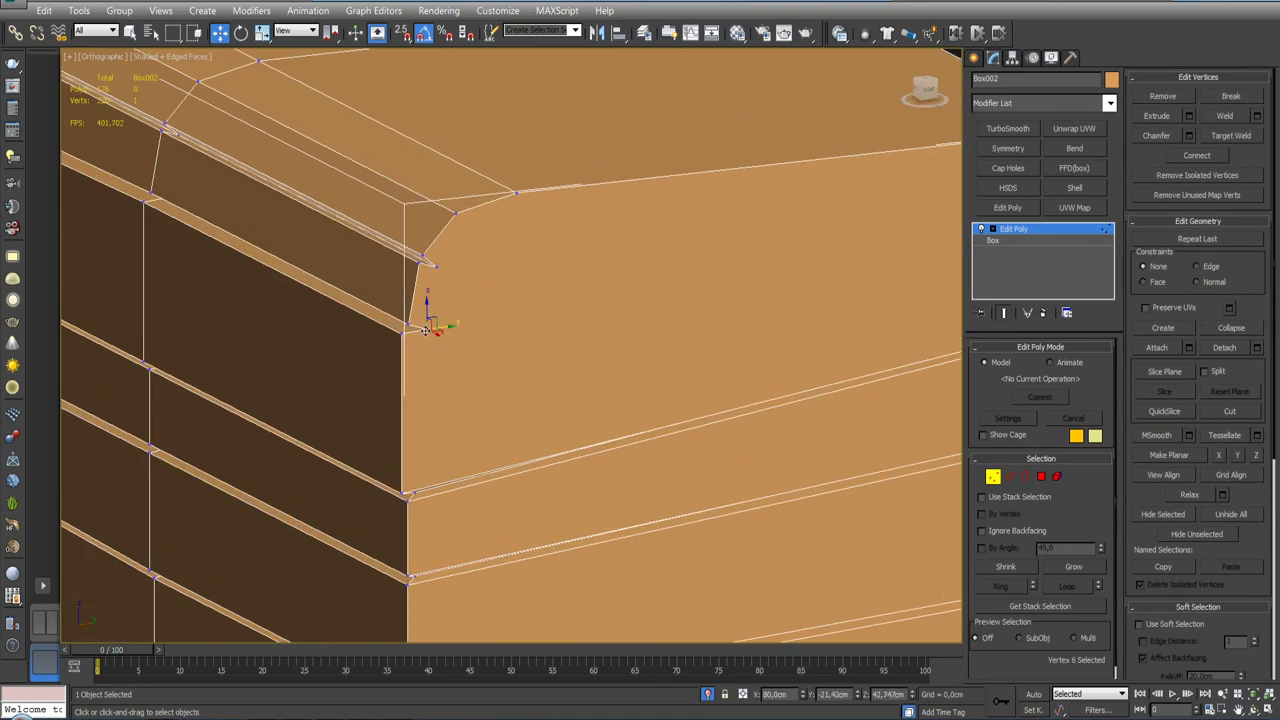
middle_drag(624, 295, 349, 285)
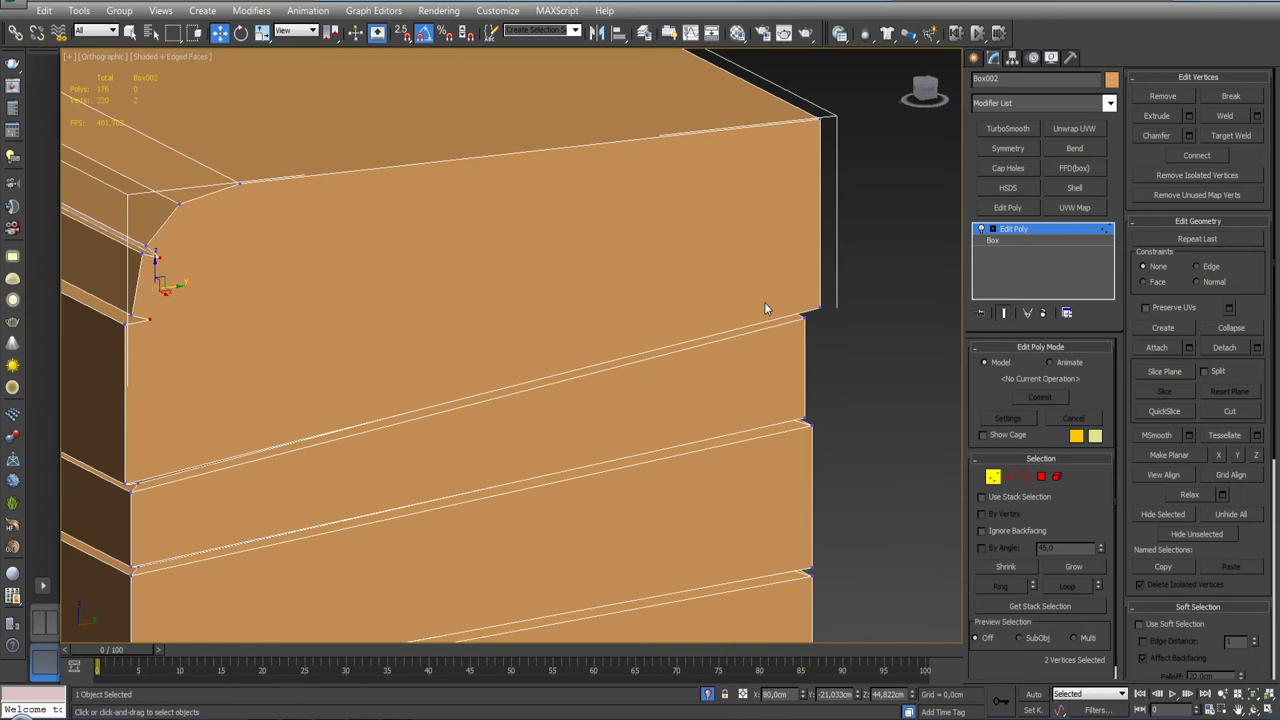
ctrl+click(820, 309)
click(1197, 155)
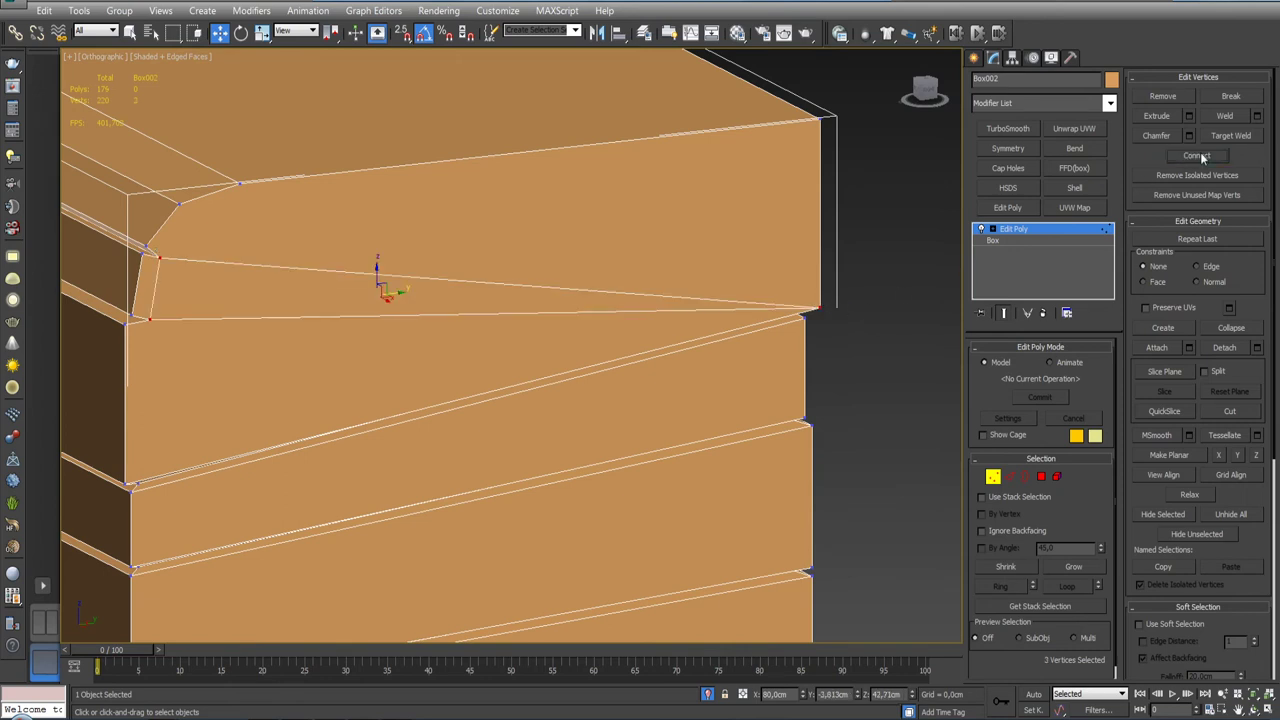
click(240, 185)
ctrl+click(820, 309)
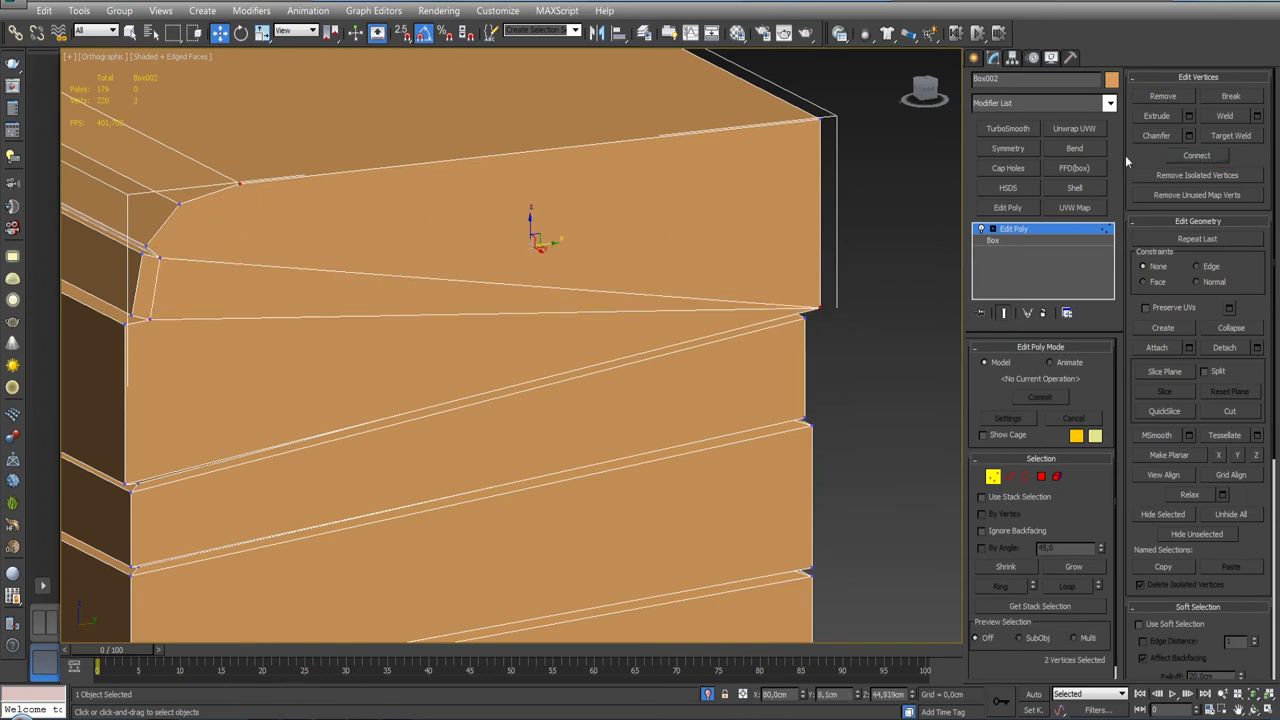
click(1197, 155)
Step: Remove the stray short edge at the top corner
scroll(600, 300, down, 3)
alt+middle_drag(600, 300, 700, 280)
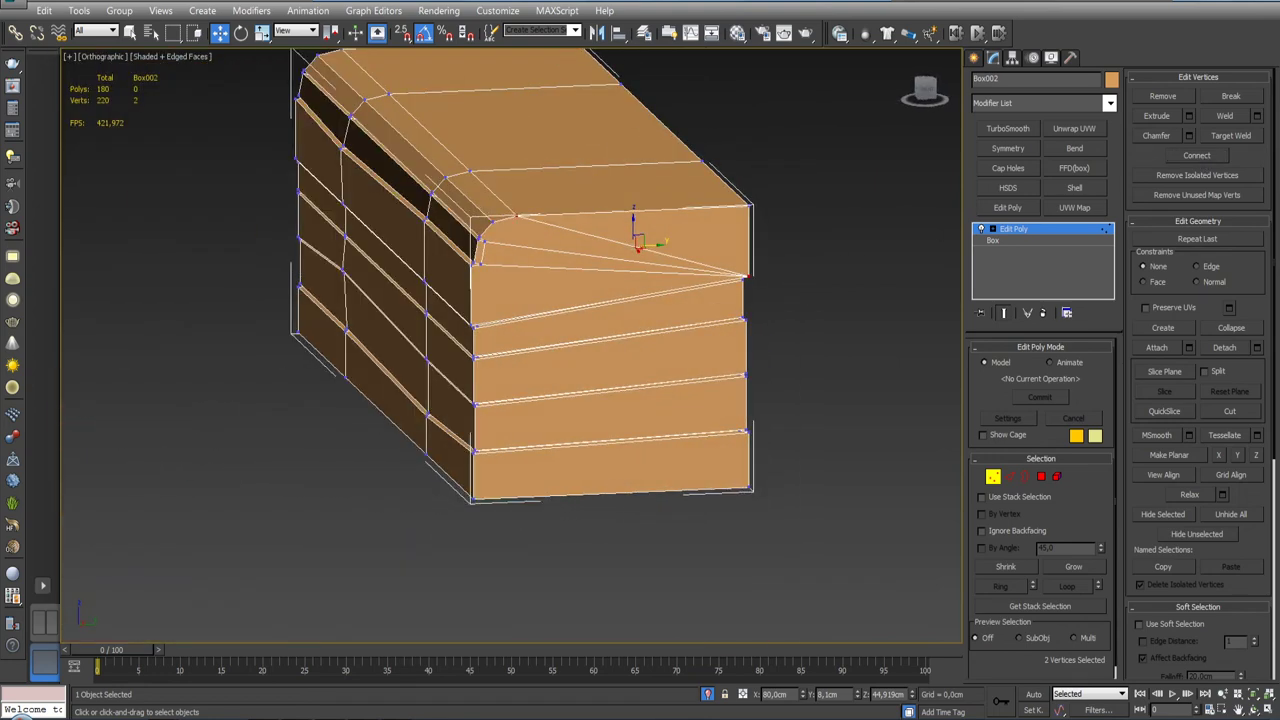
click(1014, 478)
scroll(700, 285, up, 5)
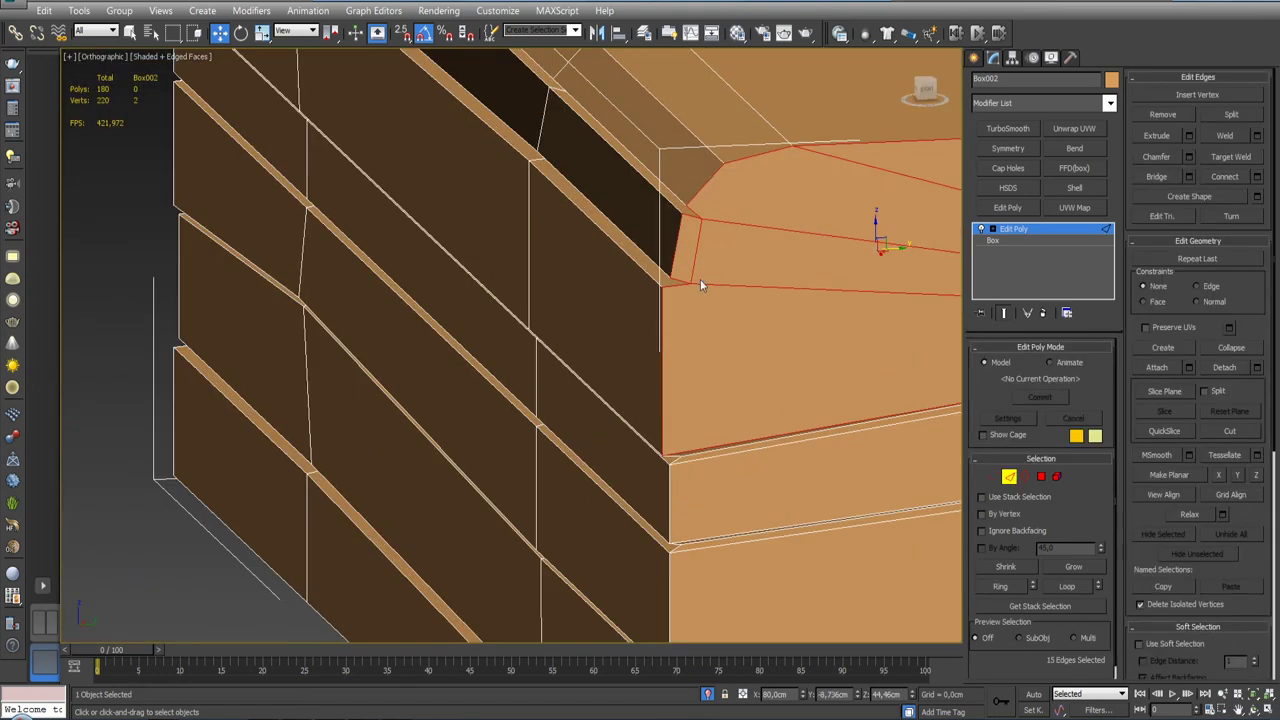
click(694, 252)
click(1161, 114)
scroll(620, 270, down, 4)
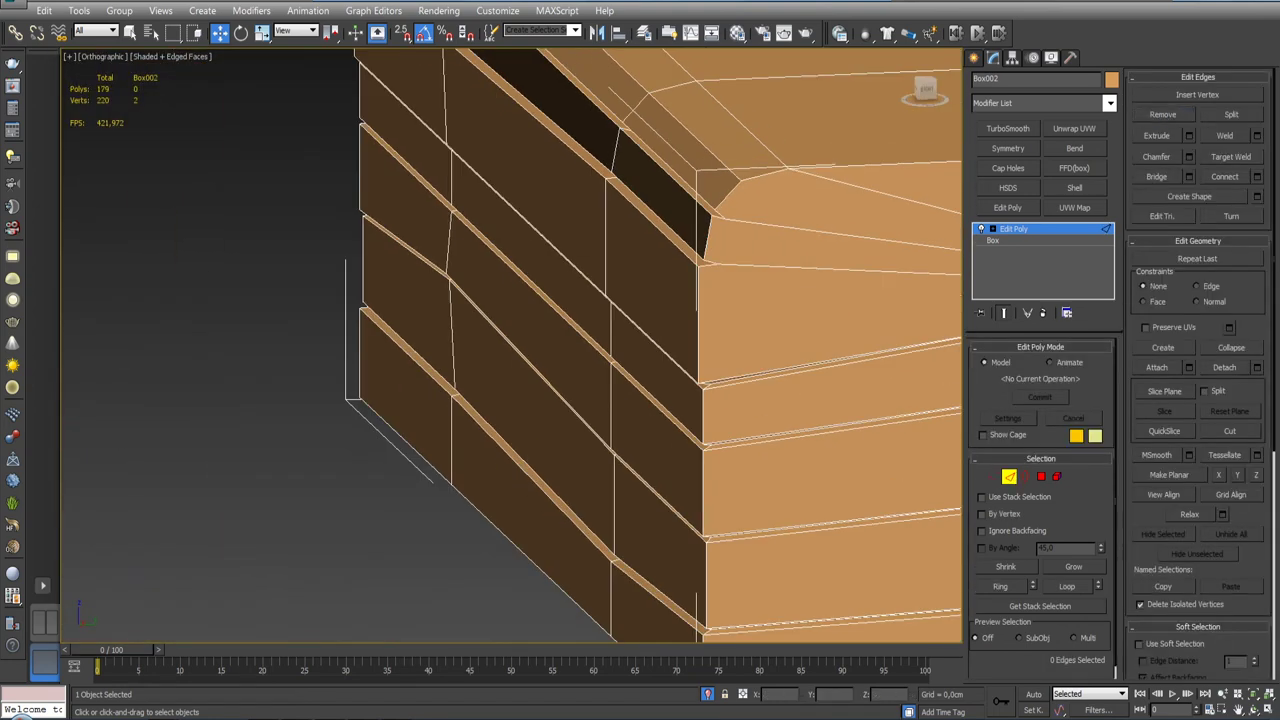
scroll(620, 270, down, 5)
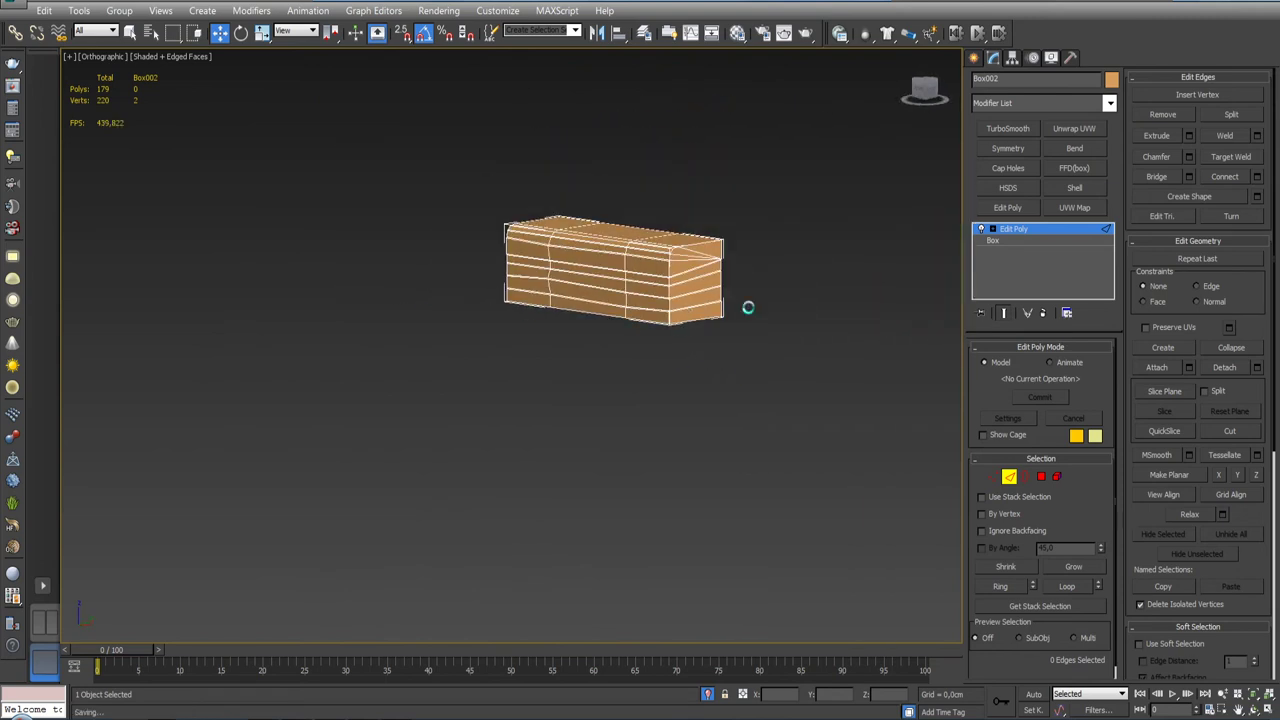
Step: Select the long slat edges in Left view and Connect them with 2 segments
key(l)
key(z)
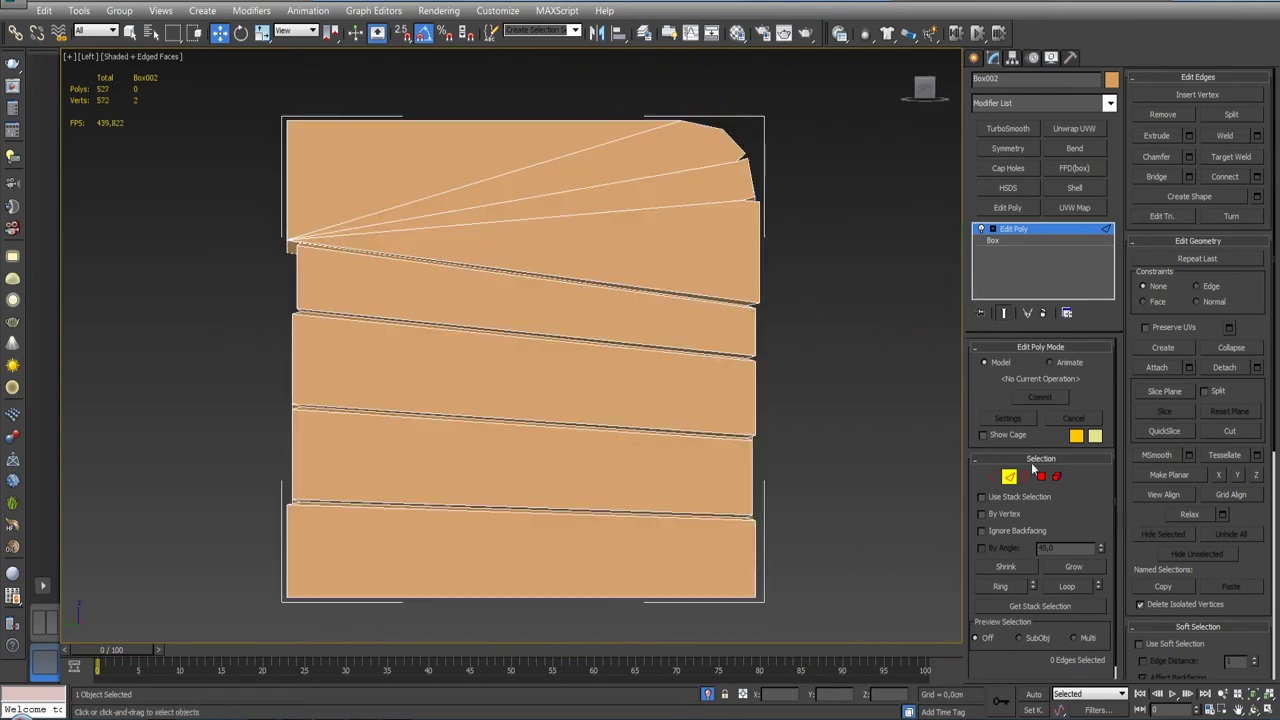
scroll(724, 308, down, 3)
scroll(724, 308, down, 1)
drag(672, 189, 688, 500)
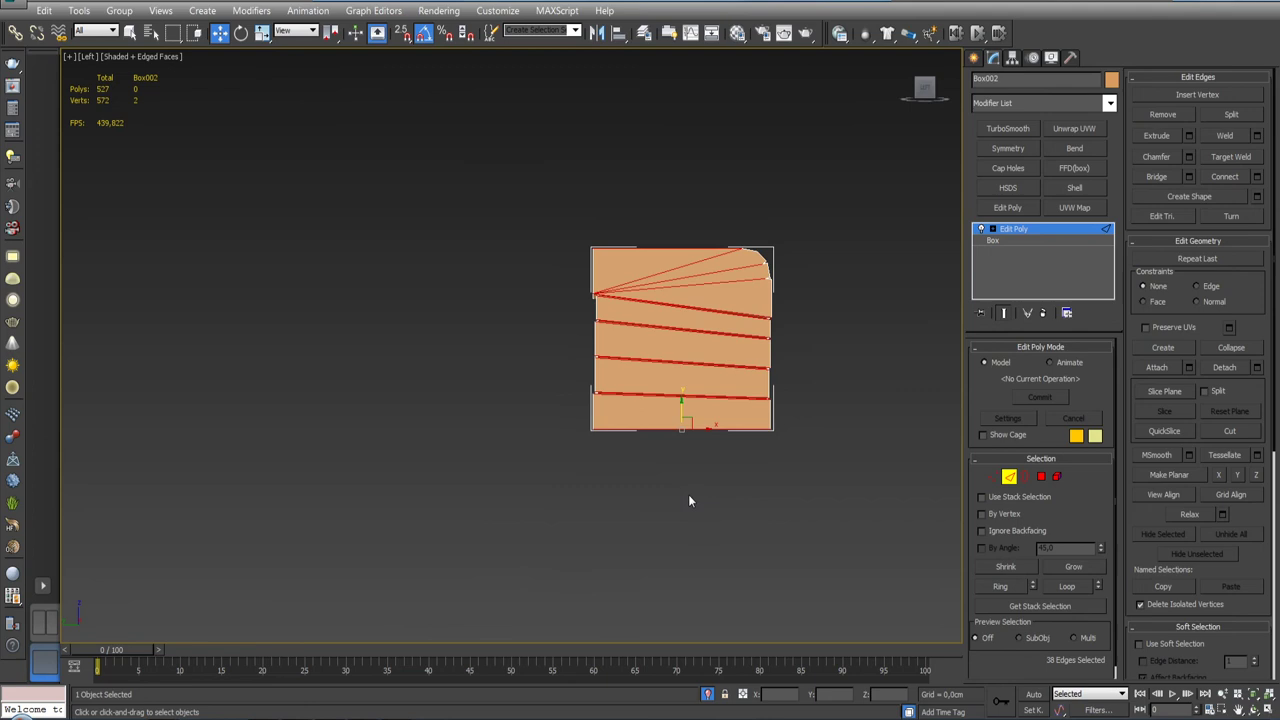
click(1257, 176)
Step: Push the two new edges to Pinch 92 near both ends, then end isolation
scroll(762, 346, up, 4)
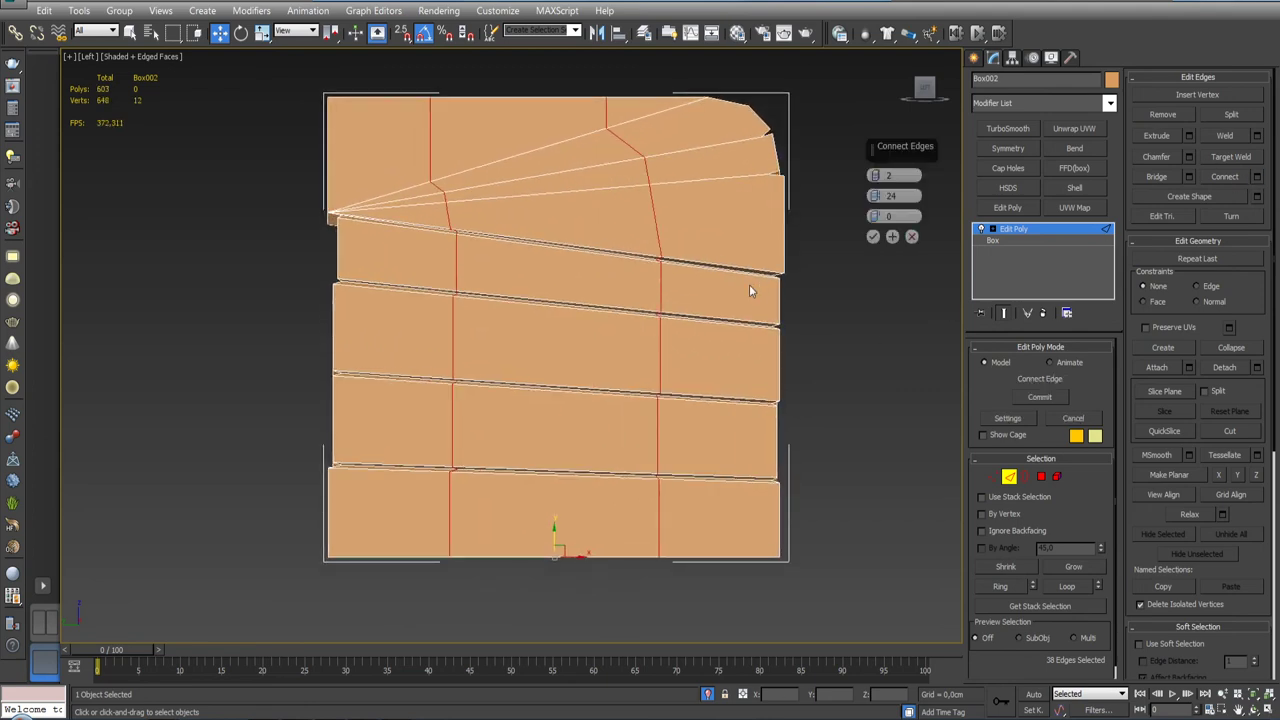
middle_drag(749, 288, 739, 335)
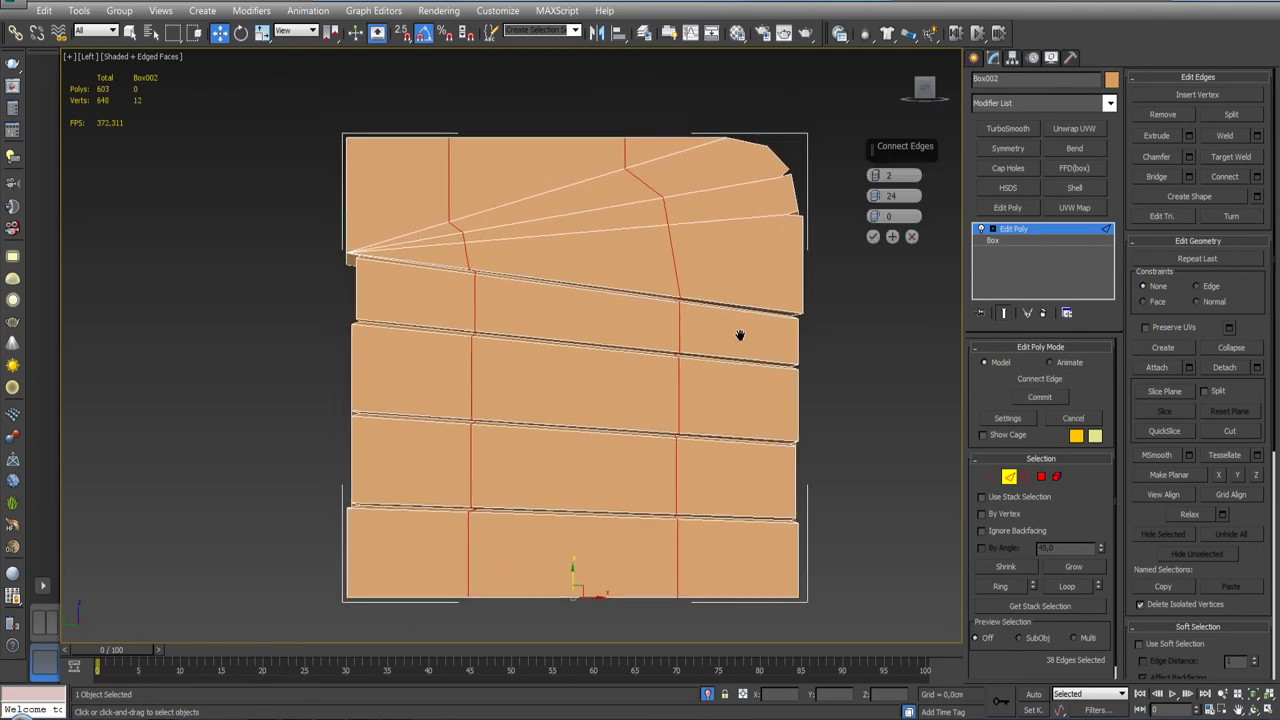
right_click(877, 198)
drag(875, 196, 875, 193)
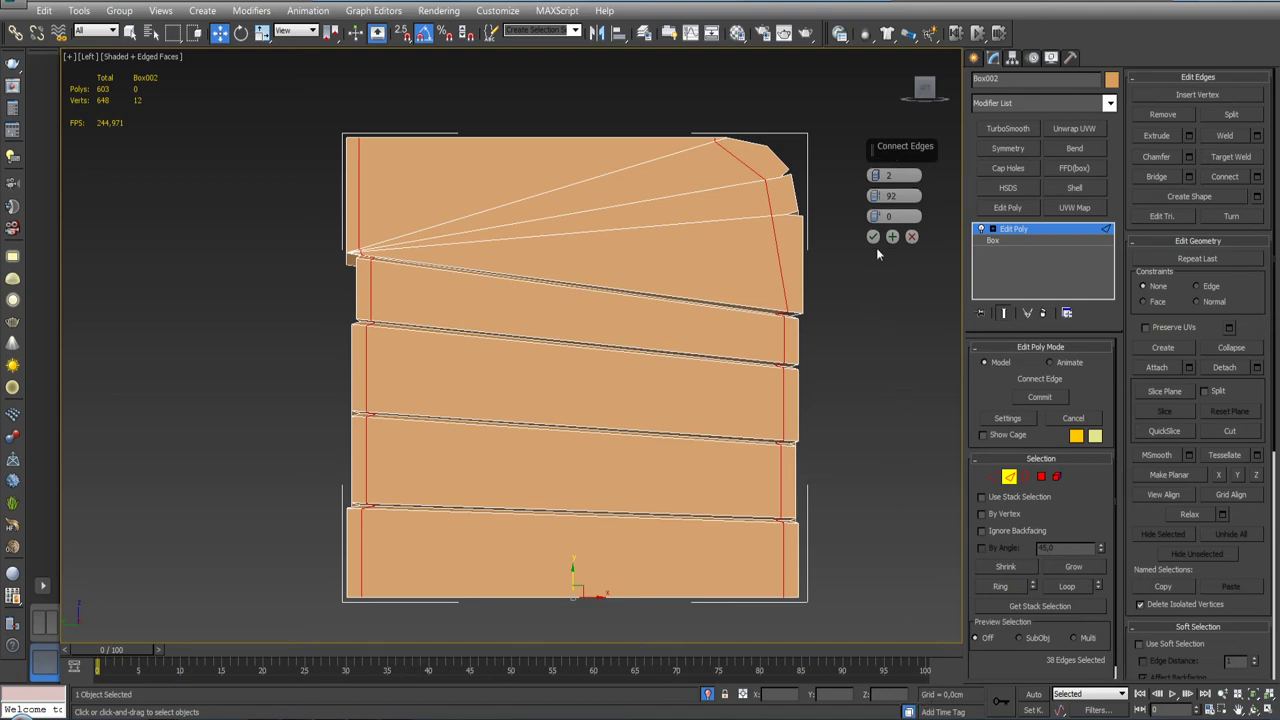
click(873, 237)
alt+middle_drag(876, 245, 766, 302)
click(708, 694)
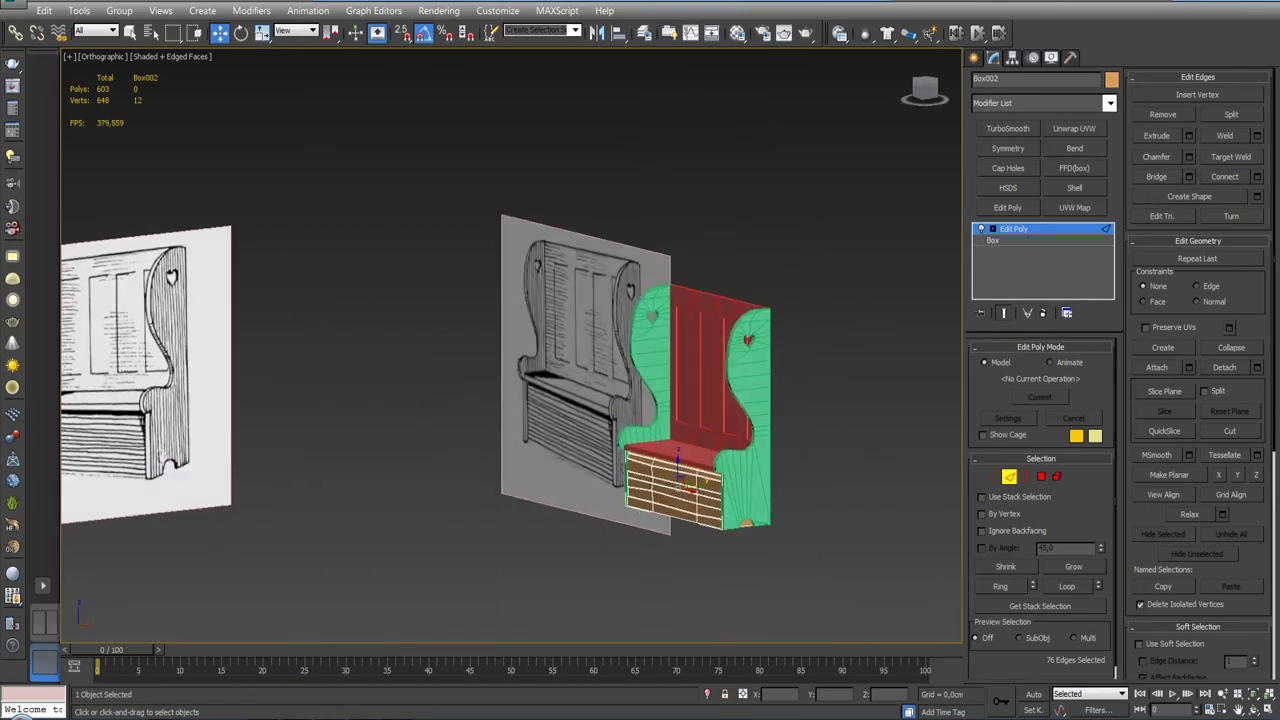
Step: Re-isolate the seat box and delete its 35 end-face polygons from the Left view
click(708, 694)
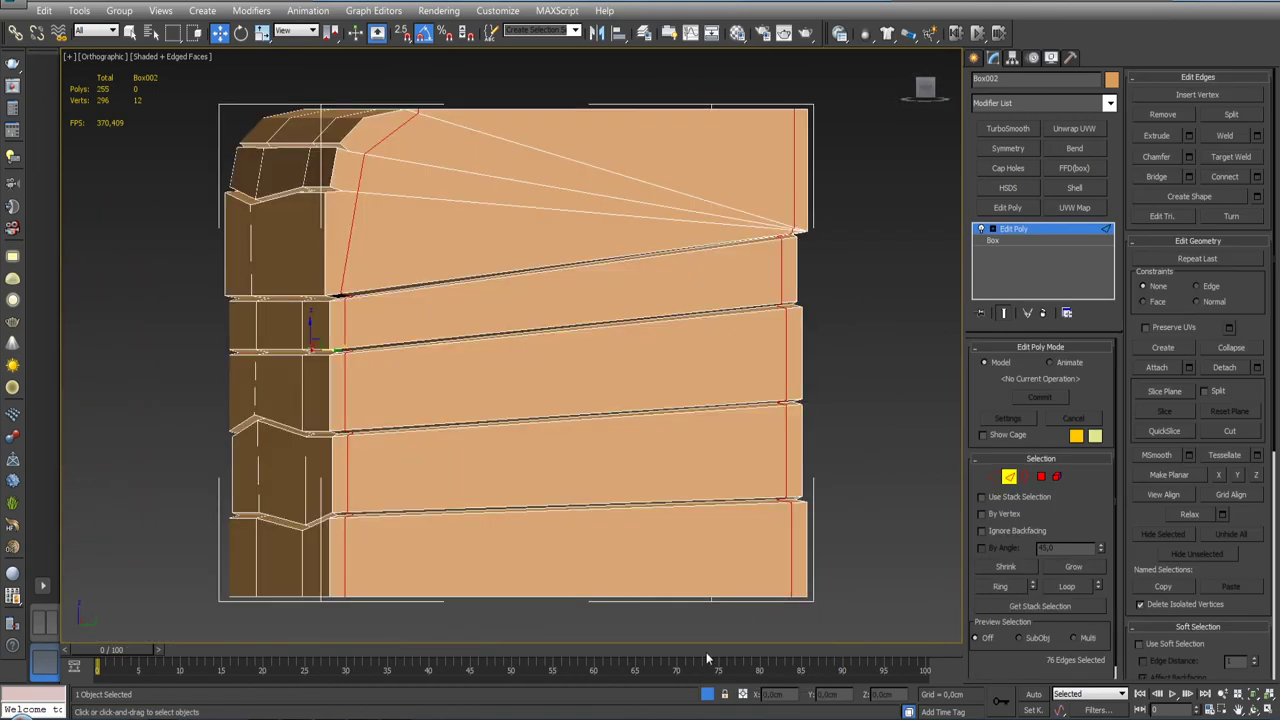
key(l)
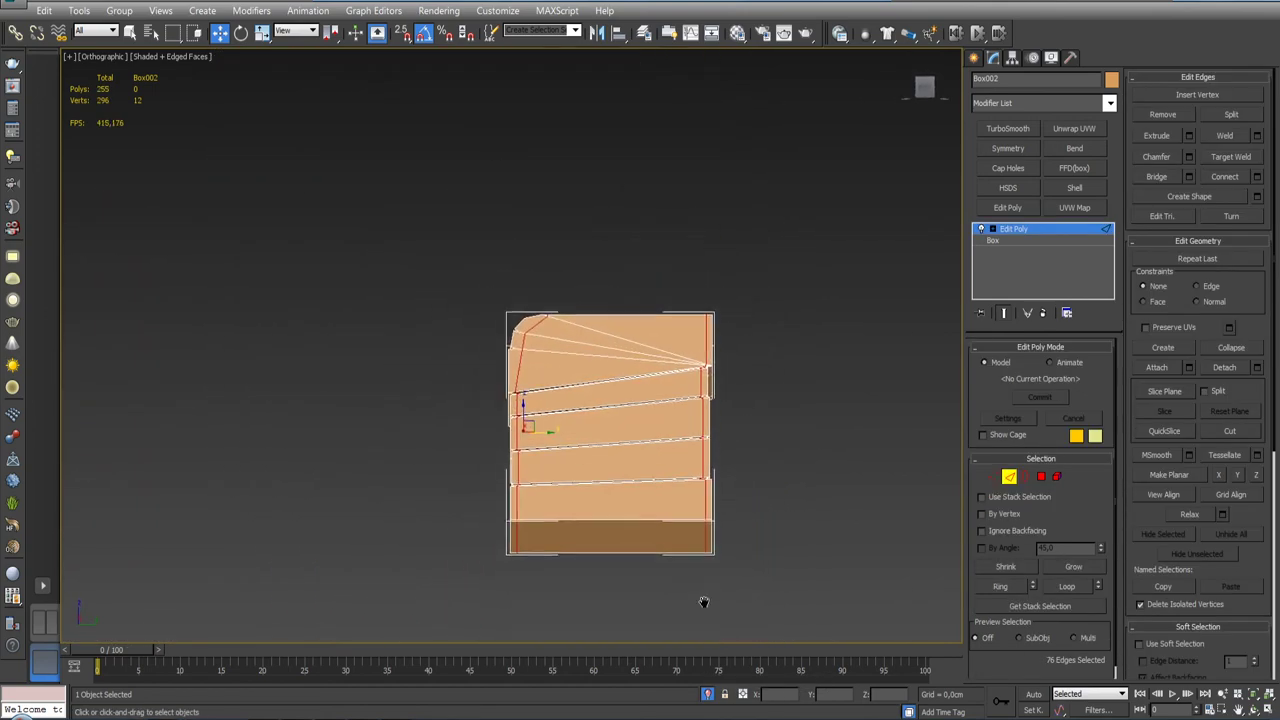
key(z)
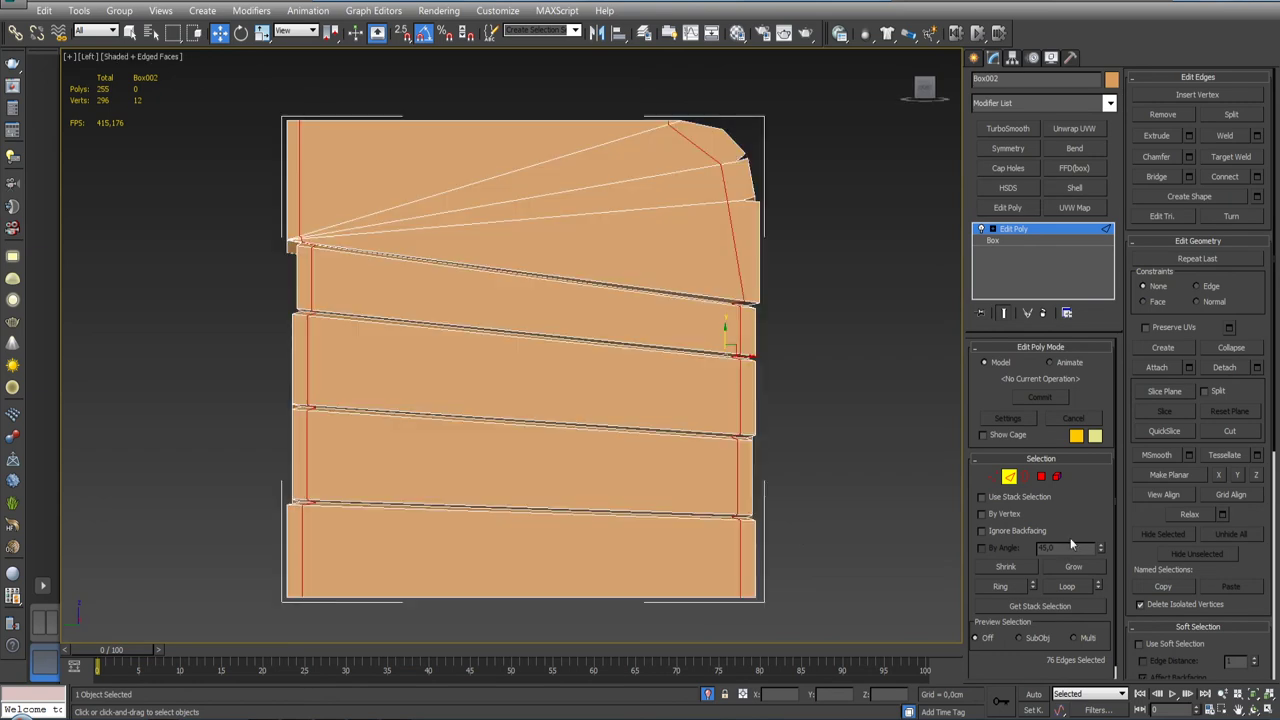
click(1041, 477)
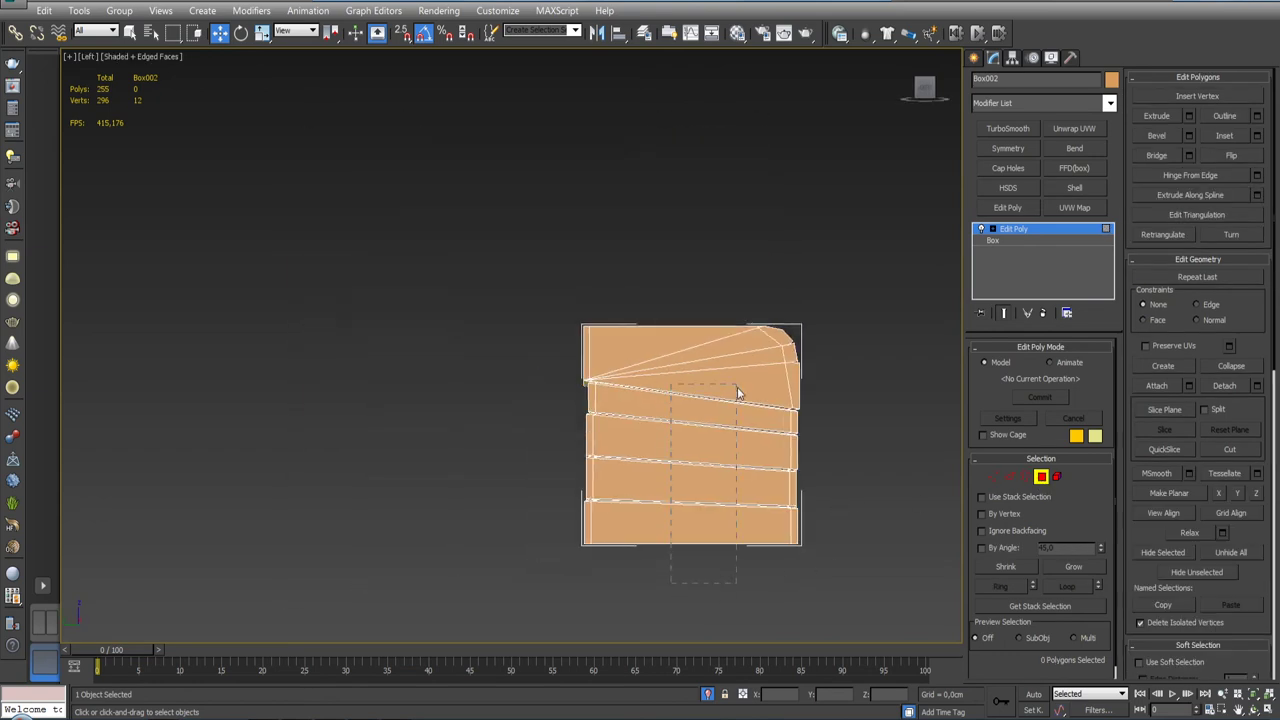
drag(734, 345, 734, 345)
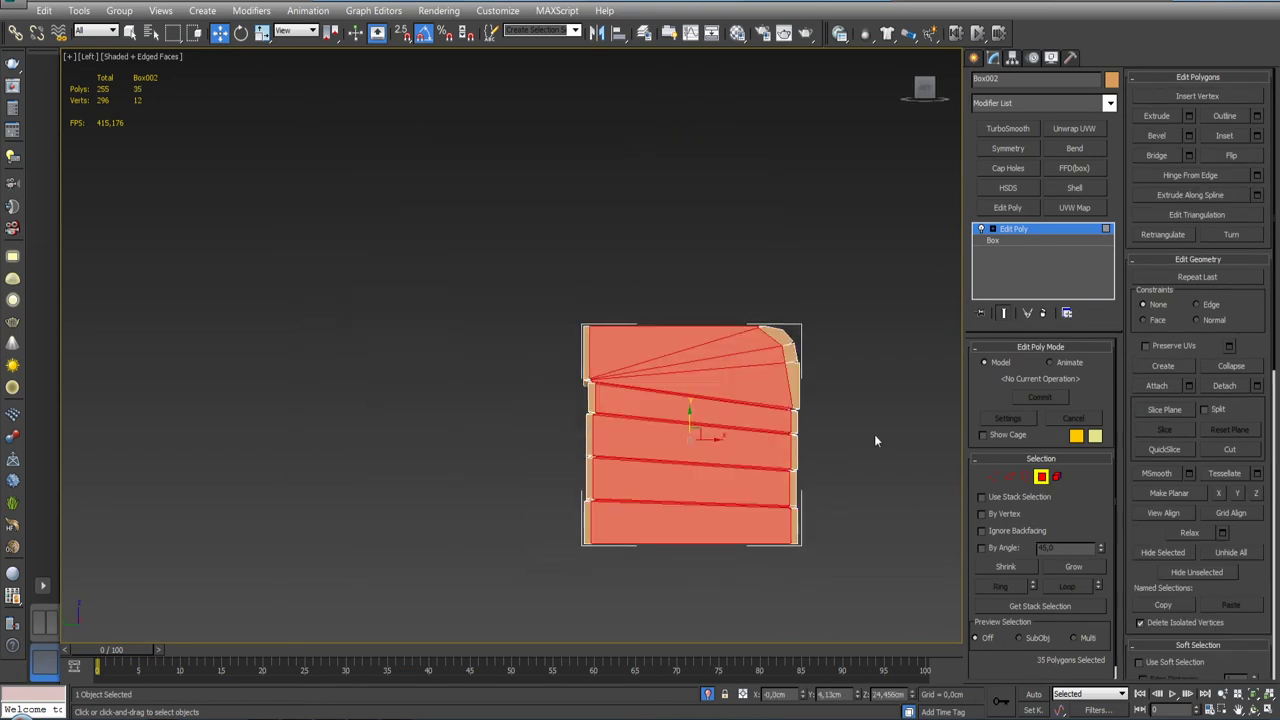
key(Delete)
mouse_move(828, 467)
alt+middle_down()
mouse_move(765, 428)
mouse_move(721, 422)
mouse_move(816, 436)
alt+middle_up()
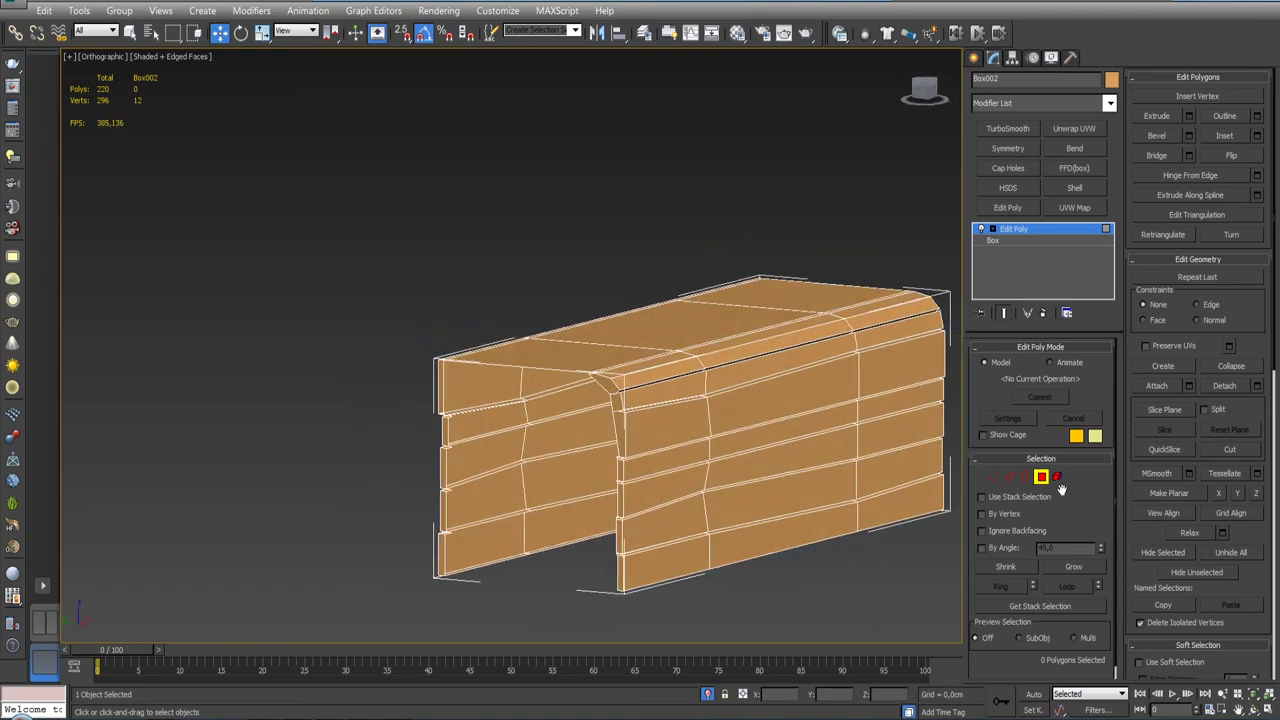
click(1041, 476)
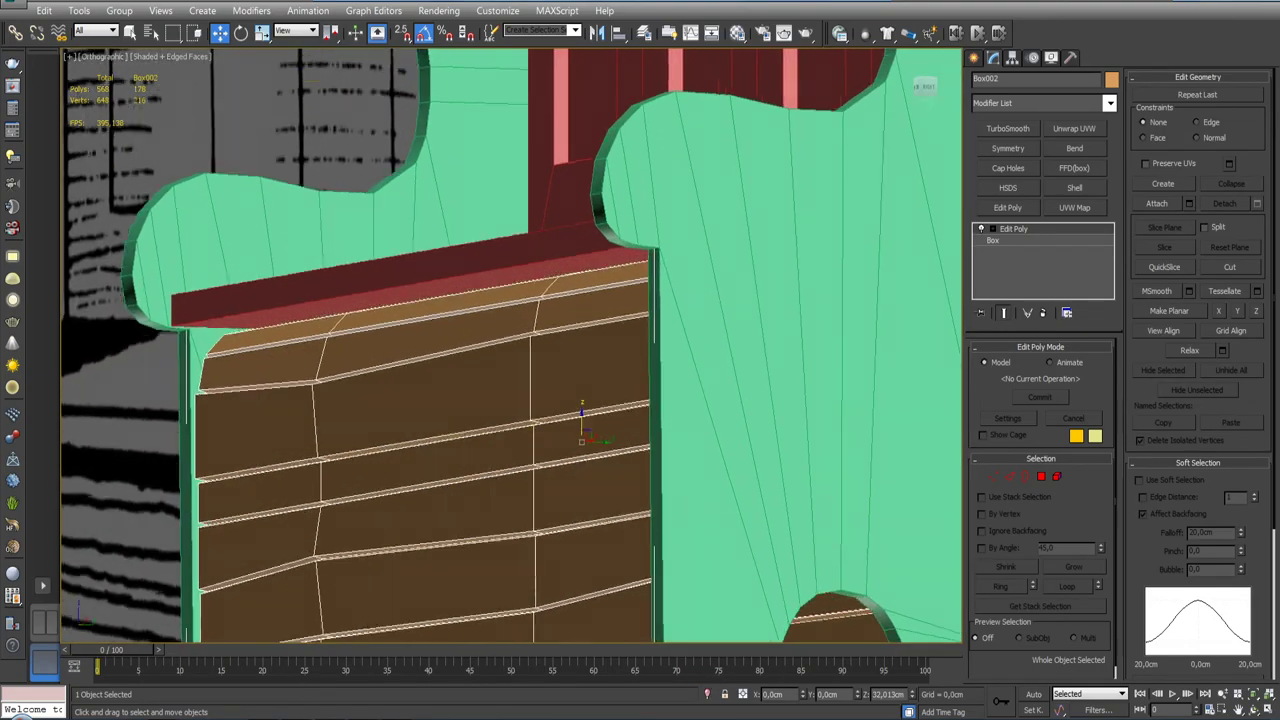
Step: Select and delete the hidden back polygons of the slatted seat box
mouse_move(816, 436)
alt+middle_down()
mouse_move(790, 370)
mouse_move(805, 385)
alt+middle_up()
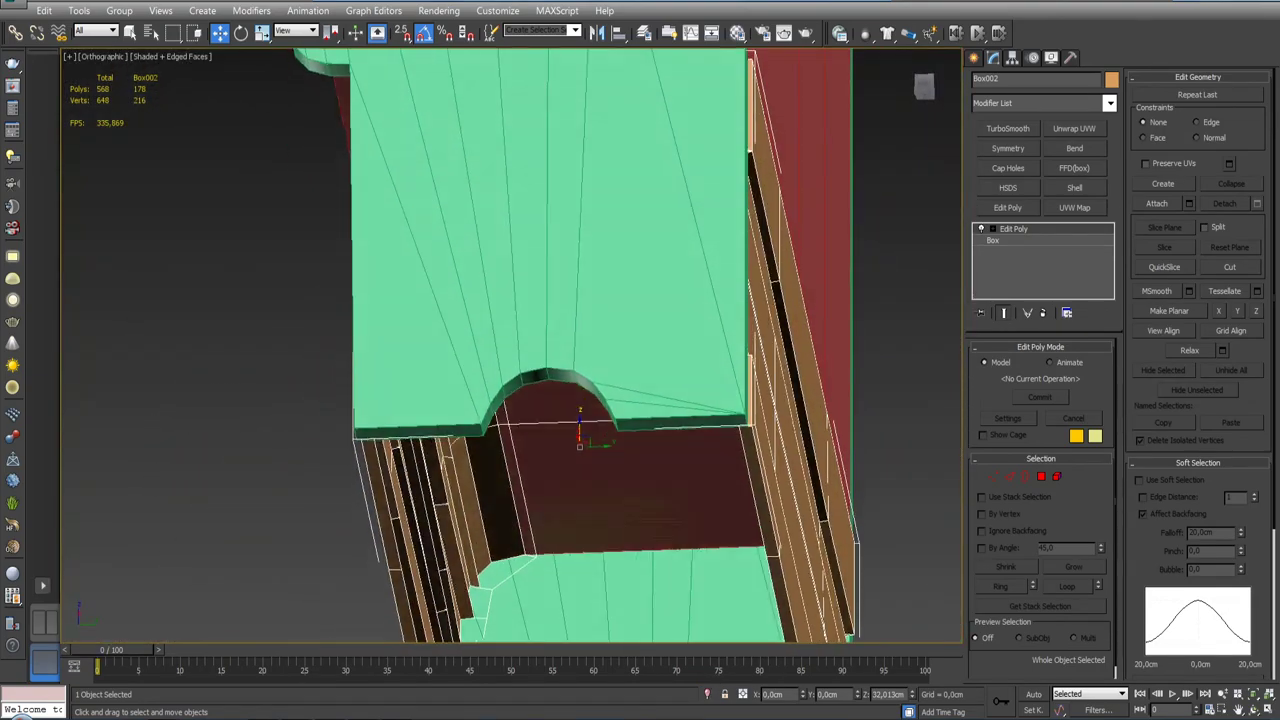
alt+middle_drag(689, 250, 700, 370)
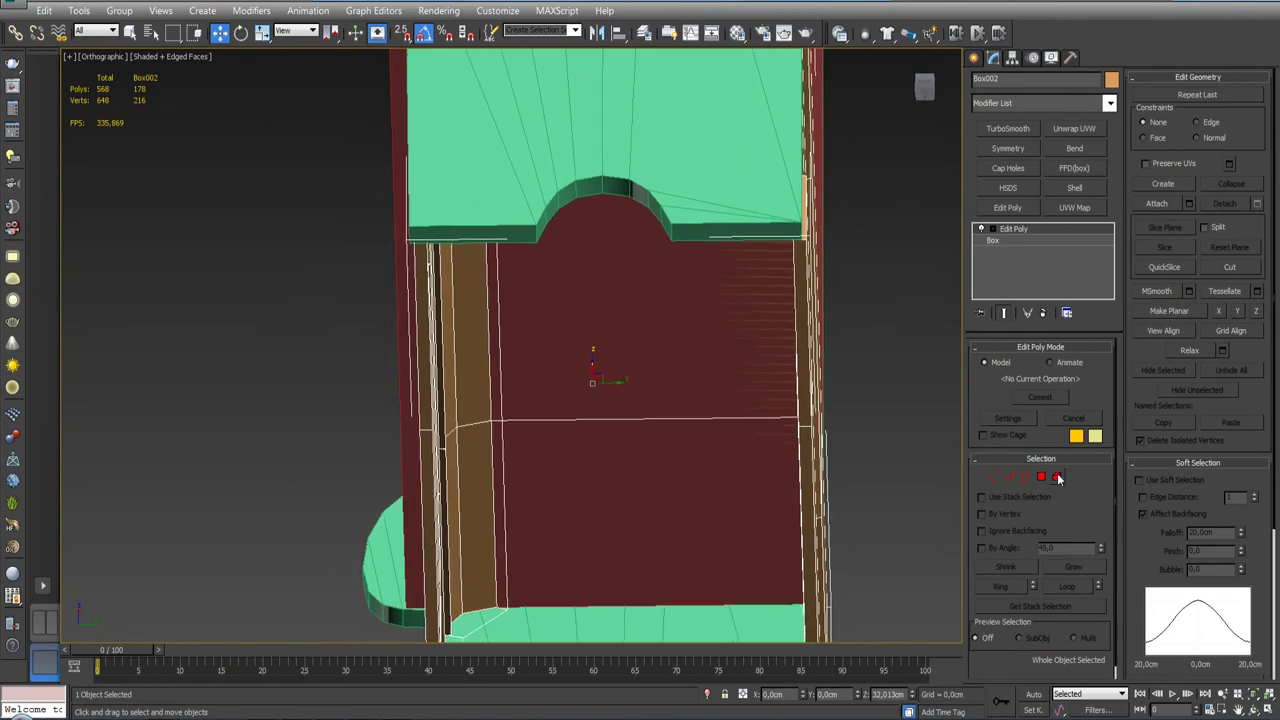
click(1041, 477)
alt+middle_drag(750, 470, 755, 471)
click(709, 529)
ctrl+click(716, 424)
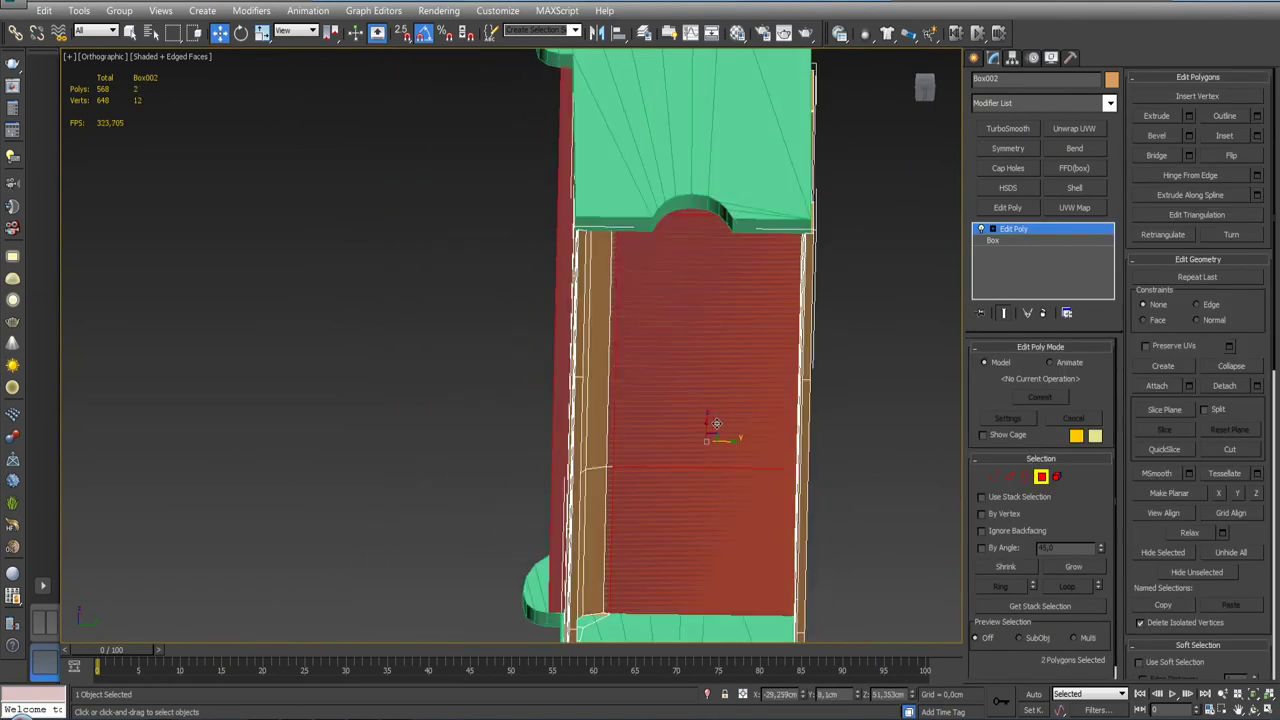
mouse_move(716, 424)
alt+middle_down()
mouse_move(723, 394)
mouse_move(710, 378)
mouse_move(730, 330)
alt+middle_up()
click(858, 414)
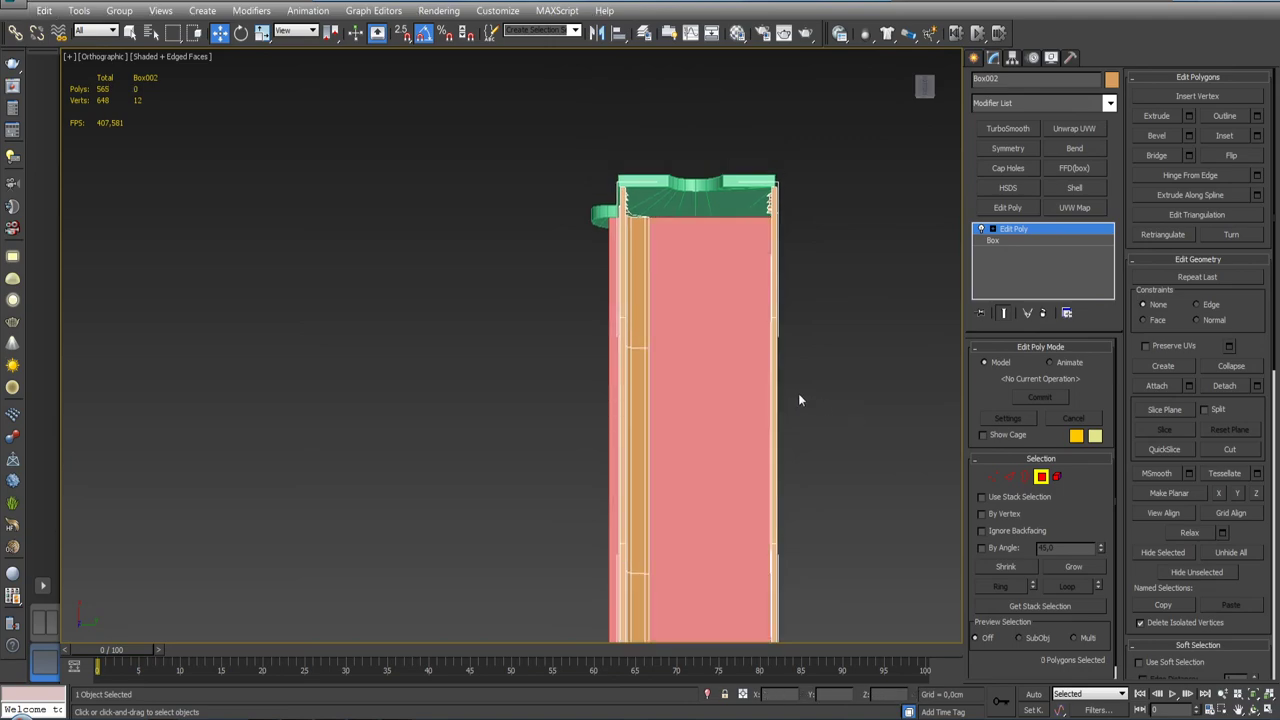
Step: Deselect the seat box and zoom out to see the bench beside both reference planes
alt+middle_drag(798, 400, 700, 360)
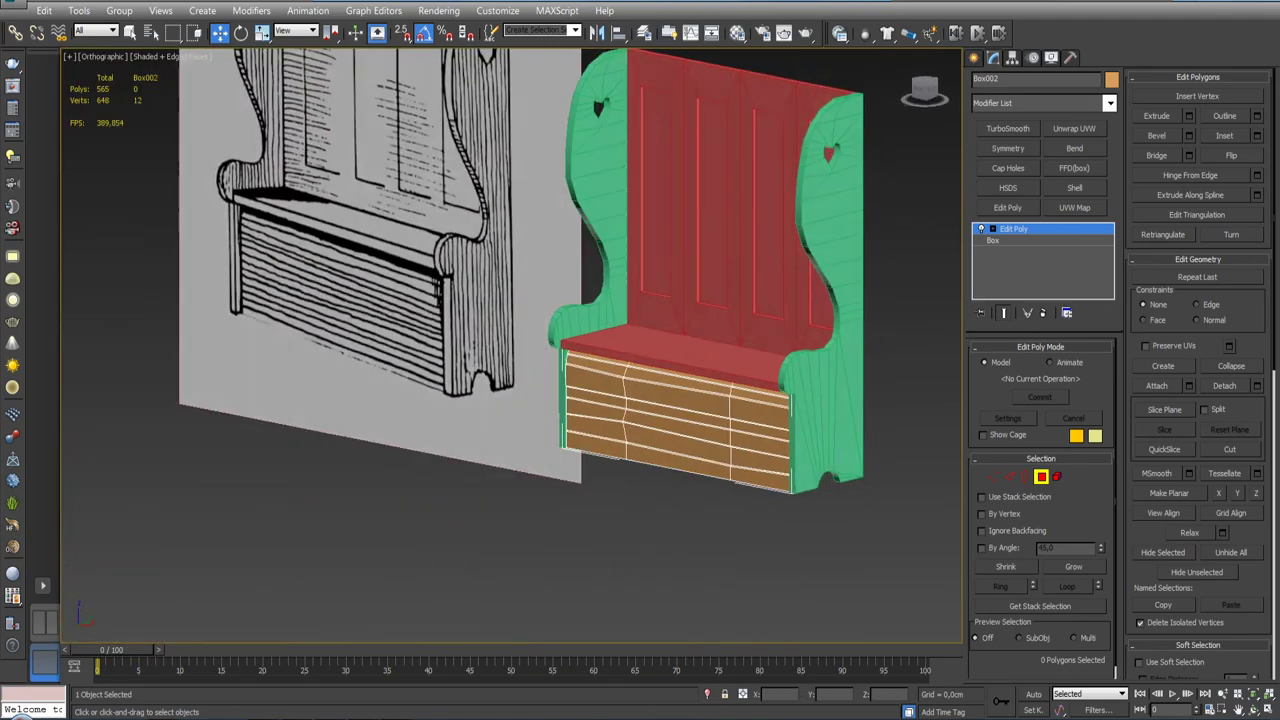
click(940, 488)
mouse_move(840, 455)
alt+middle_down()
mouse_move(800, 440)
mouse_move(856, 486)
mouse_move(791, 516)
mouse_move(795, 480)
alt+middle_up()
scroll(795, 460, up, 3)
scroll(795, 436, up, 3)
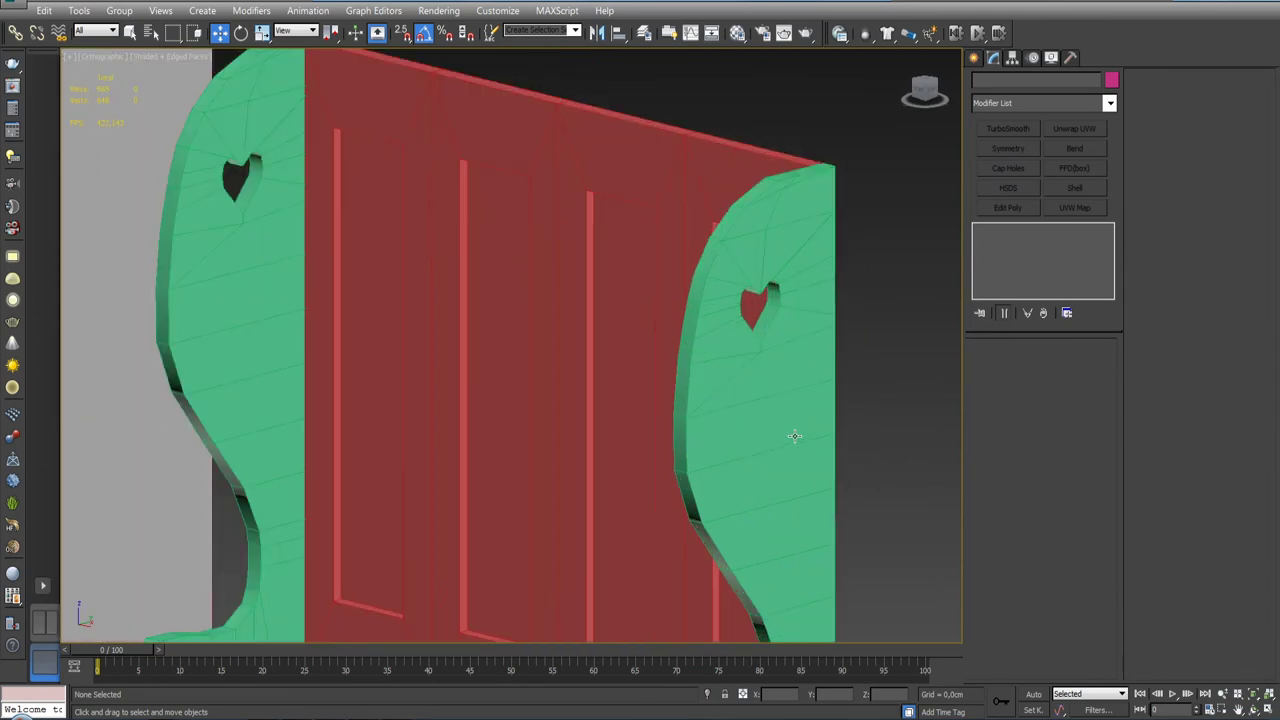
scroll(795, 436, down, 2)
scroll(795, 436, down, 4)
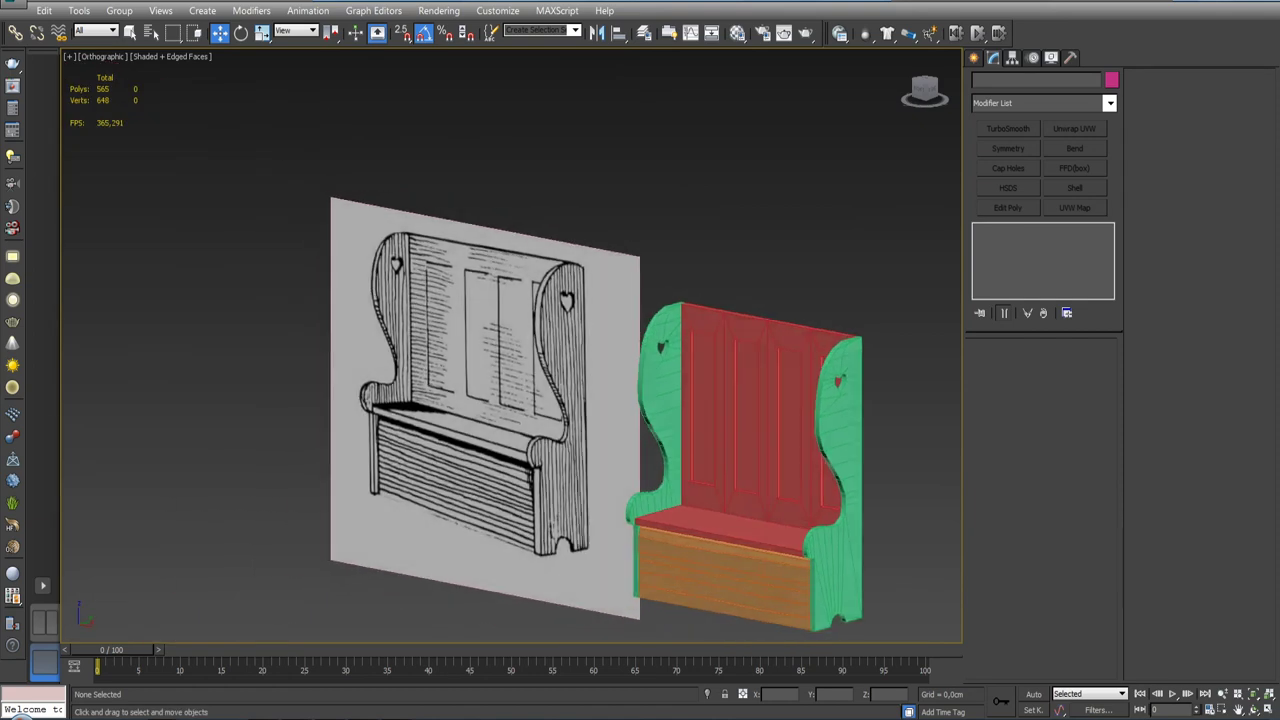
Step: Angle the view toward the reference drawing in shaded mode and reselect Box002
mouse_move(795, 436)
alt+middle_down()
mouse_move(810, 440)
mouse_move(513, 420)
alt+middle_up()
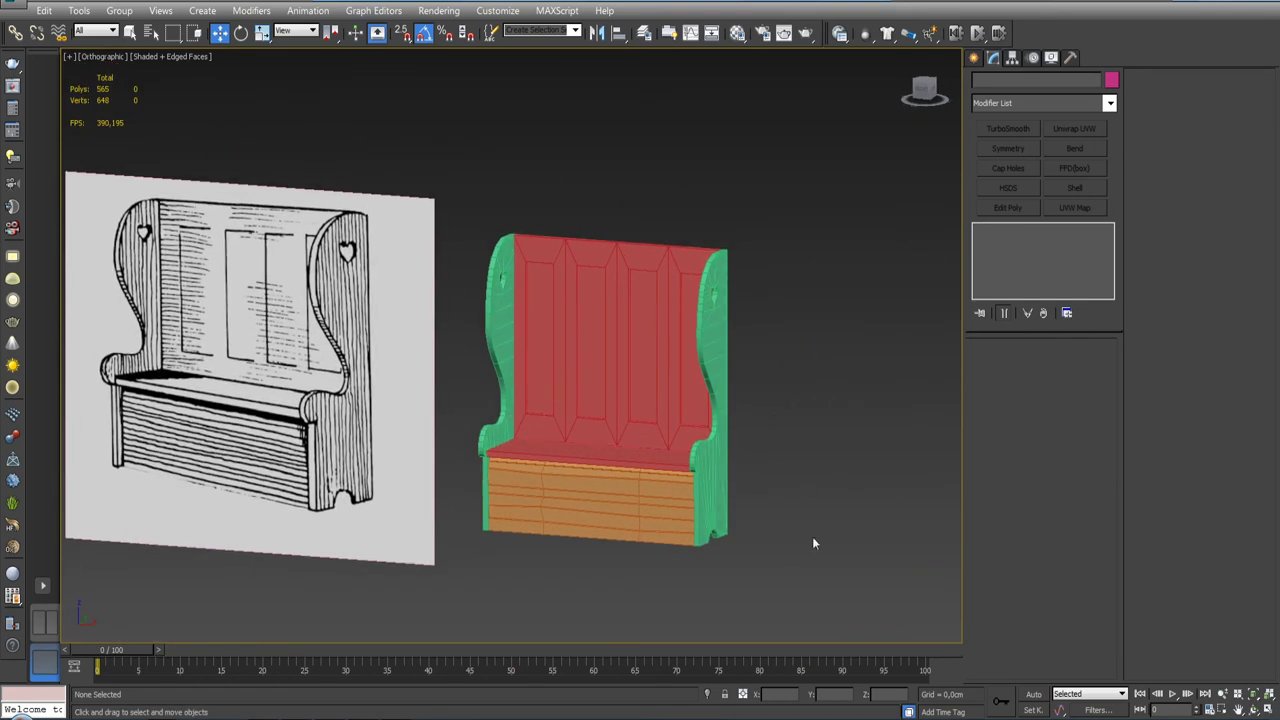
key(F4)
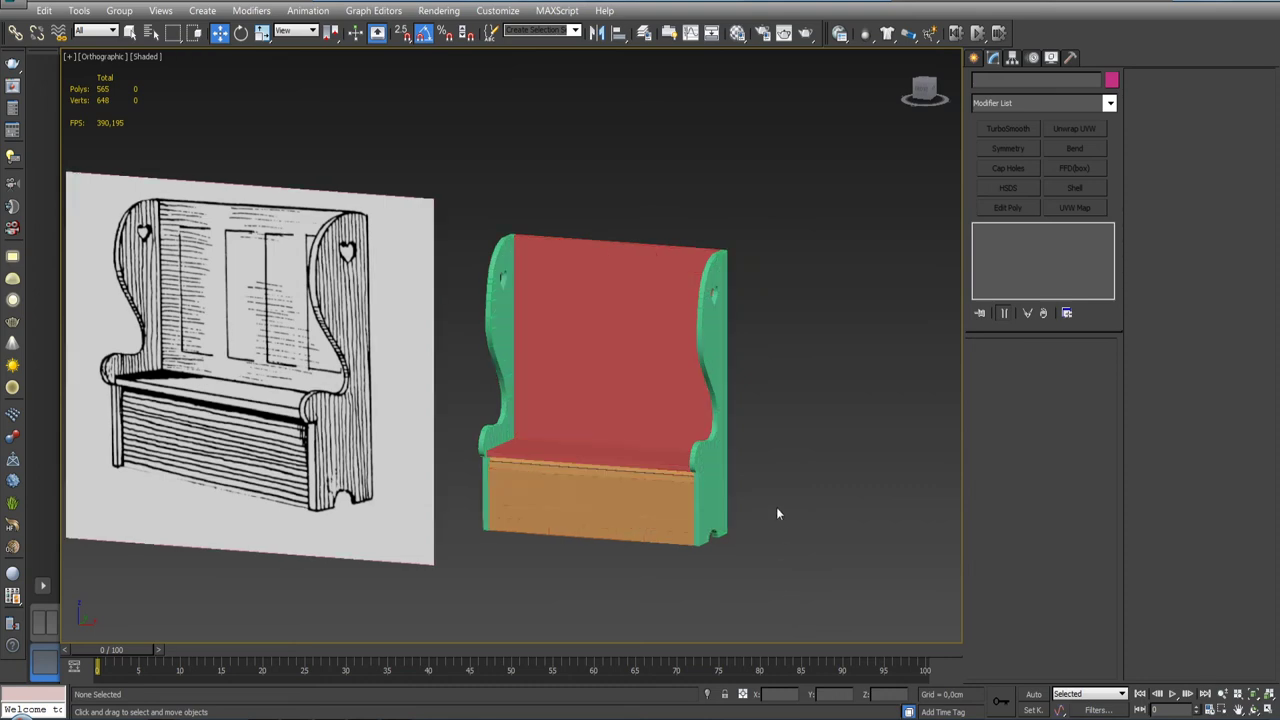
mouse_move(776, 507)
middle_down()
mouse_move(828, 526)
mouse_move(834, 500)
mouse_move(580, 482)
mouse_move(725, 488)
mouse_move(680, 492)
mouse_move(780, 520)
mouse_move(810, 549)
mouse_move(770, 549)
middle_up()
scroll(810, 549, up, 3)
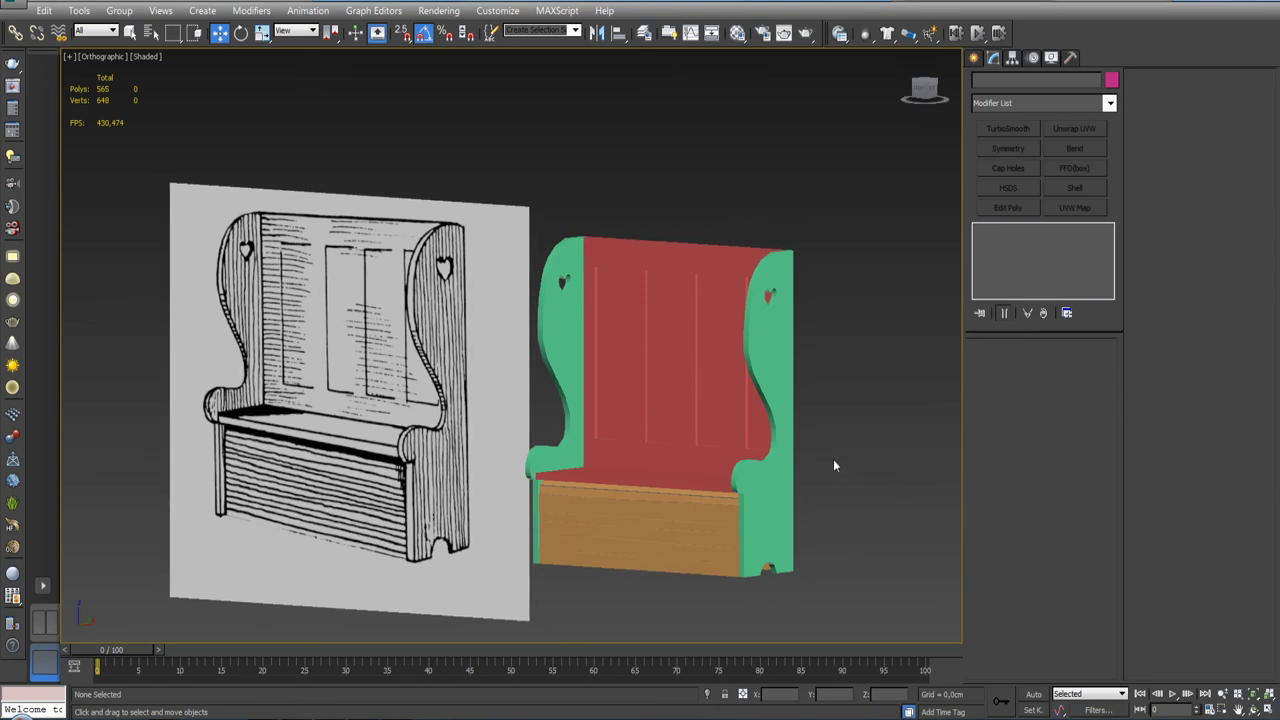
mouse_move(713, 514)
middle_down()
mouse_move(709, 436)
mouse_move(751, 451)
mouse_move(721, 420)
middle_up()
click(709, 434)
Step: Select the green side panel and frame it from the right with edge lines shown
click(744, 424)
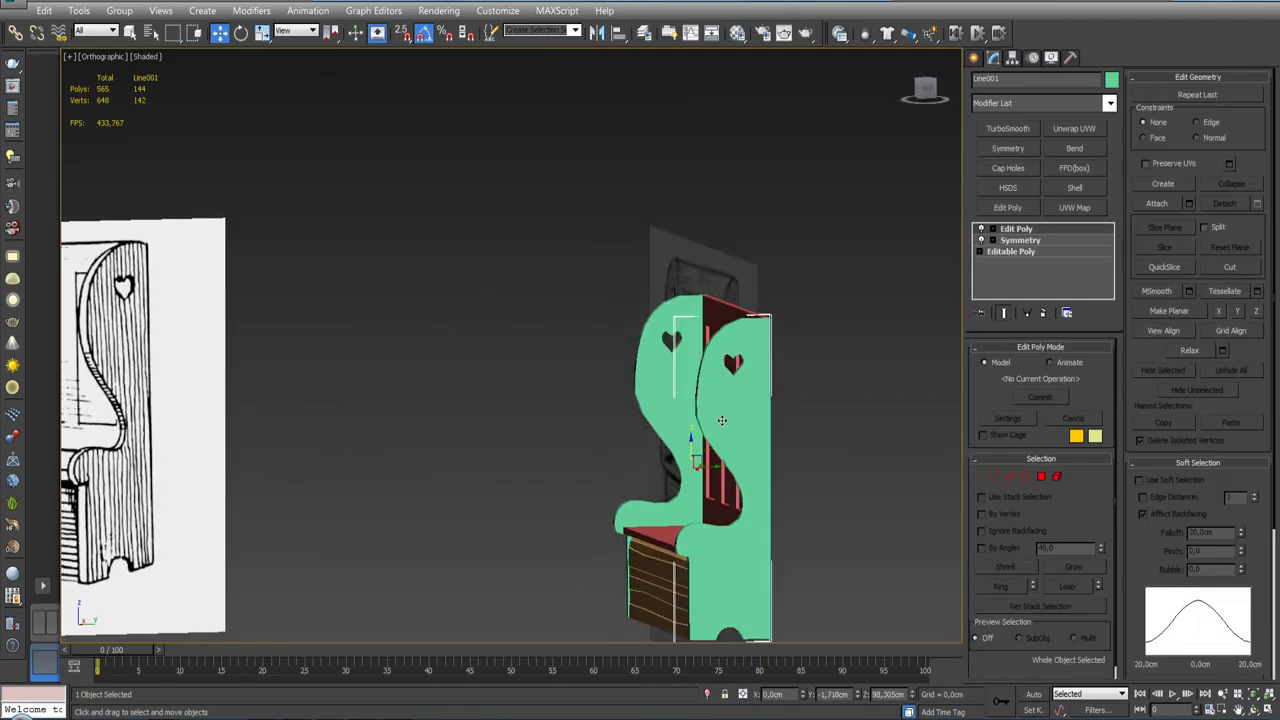
click(925, 90)
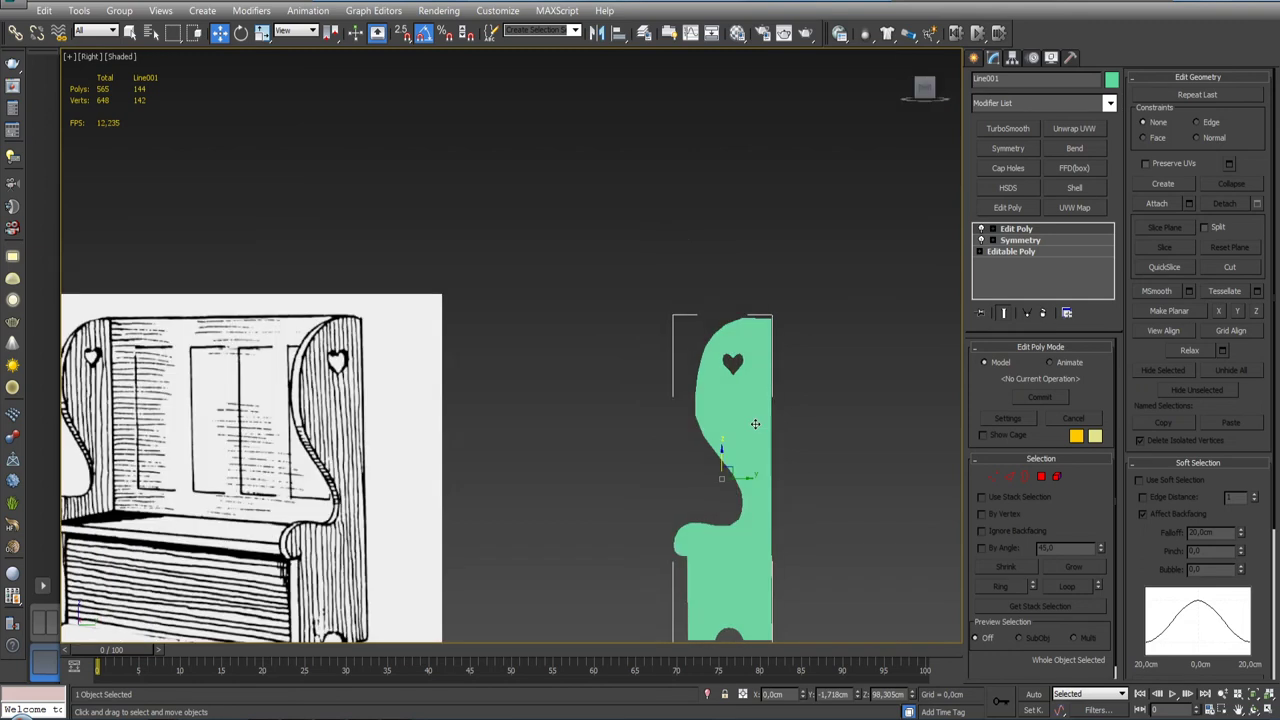
scroll(660, 385, up, 4)
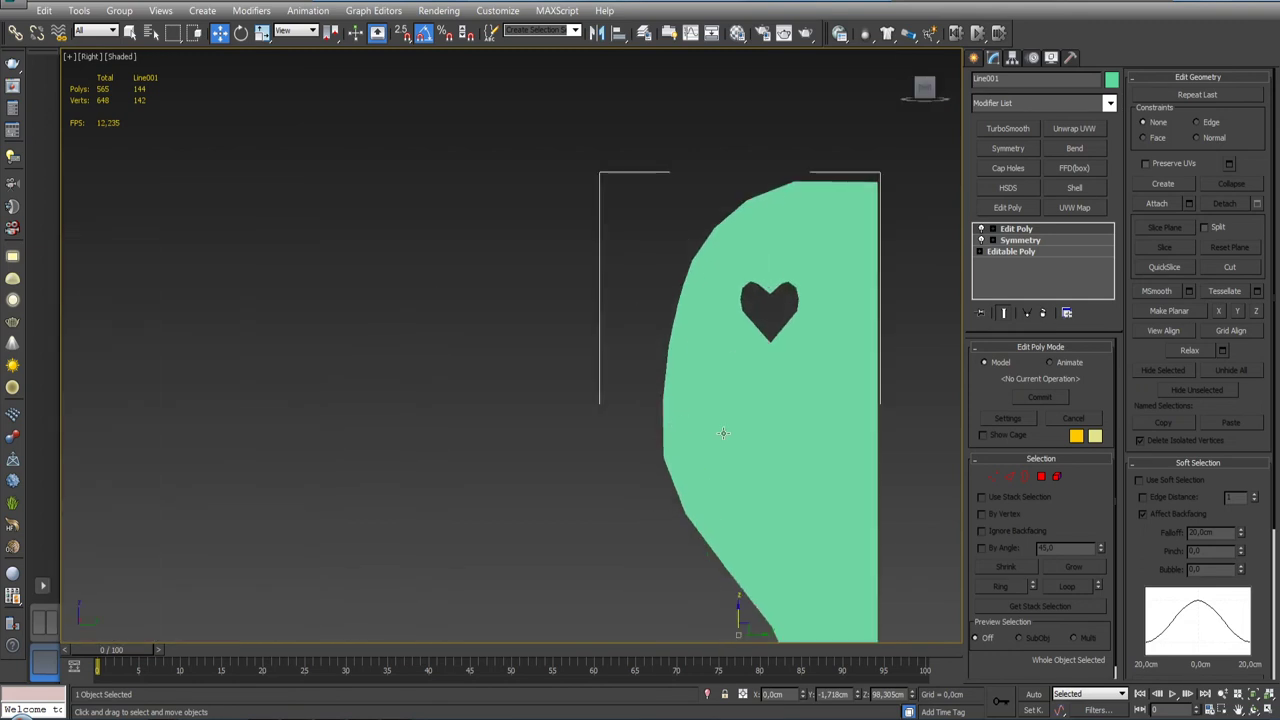
key(F4)
middle_drag(723, 432, 657, 405)
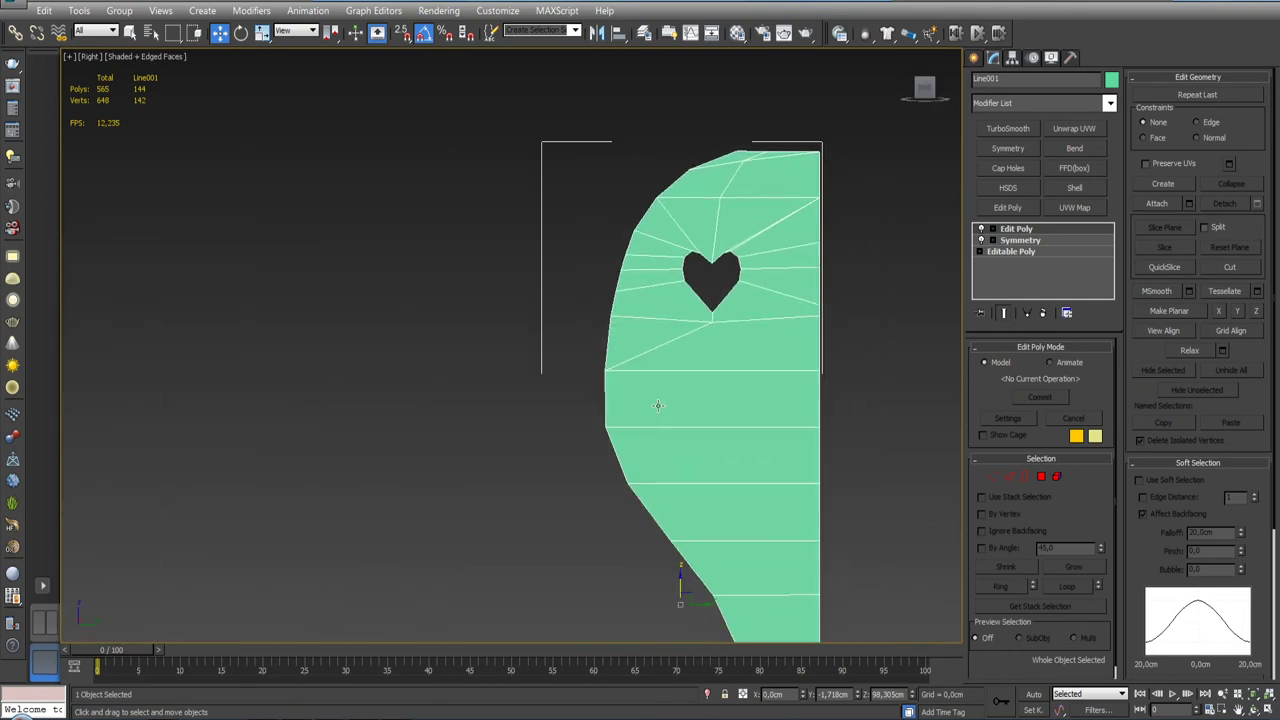
Step: Connect the panel's four vertical edges with a horizontal loop and align its left vertices to the outline
click(1010, 477)
drag(658, 401, 881, 403)
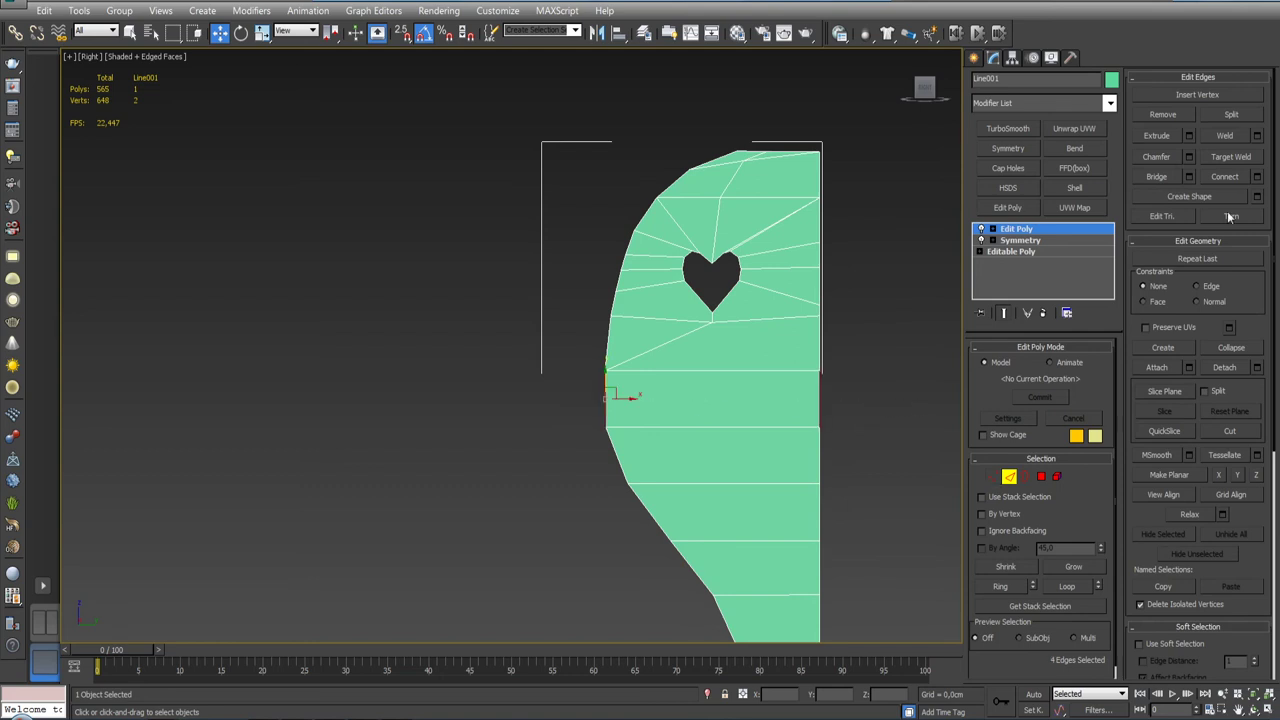
click(1257, 177)
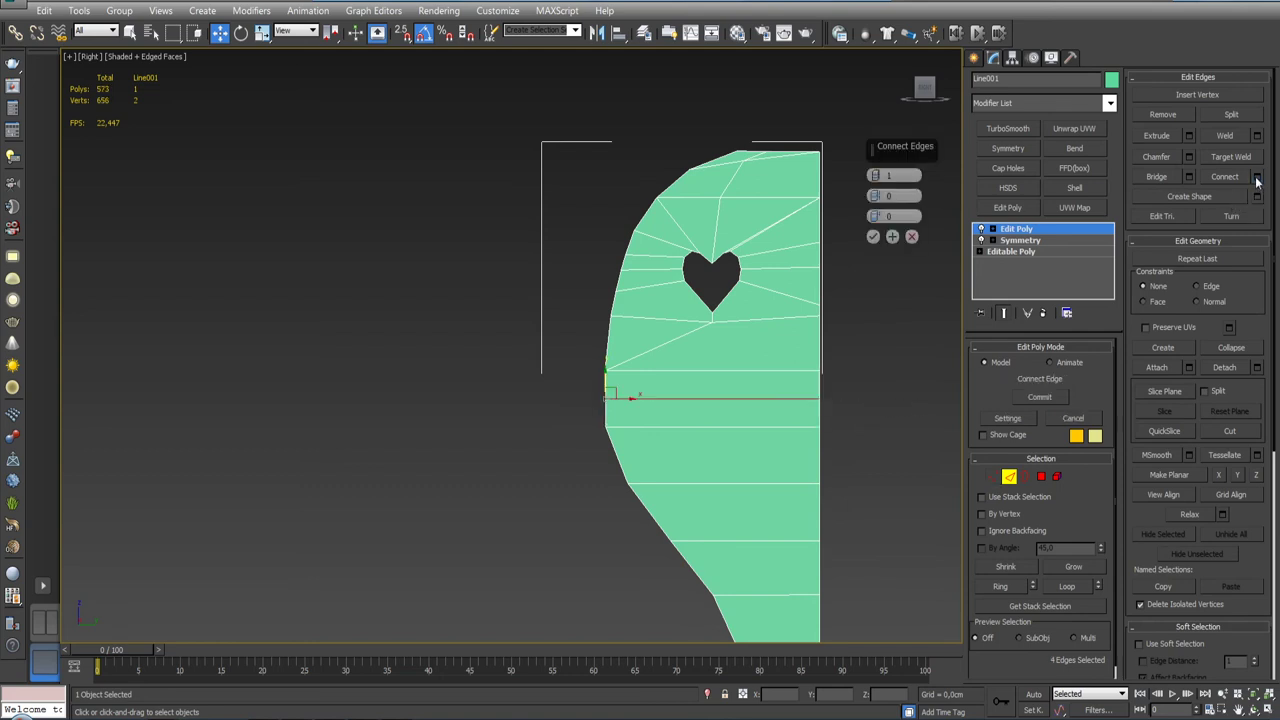
click(873, 218)
click(992, 476)
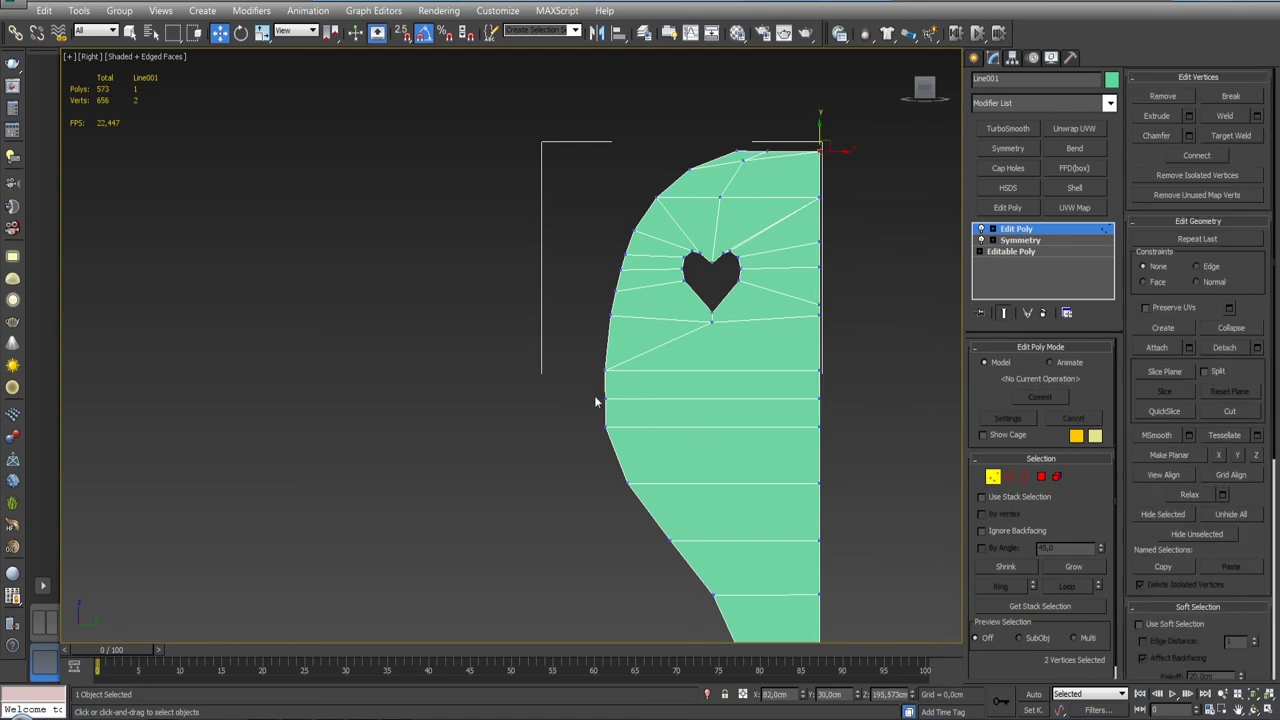
mouse_move(594, 395)
mouse_down()
mouse_move(628, 414)
mouse_move(621, 399)
mouse_up()
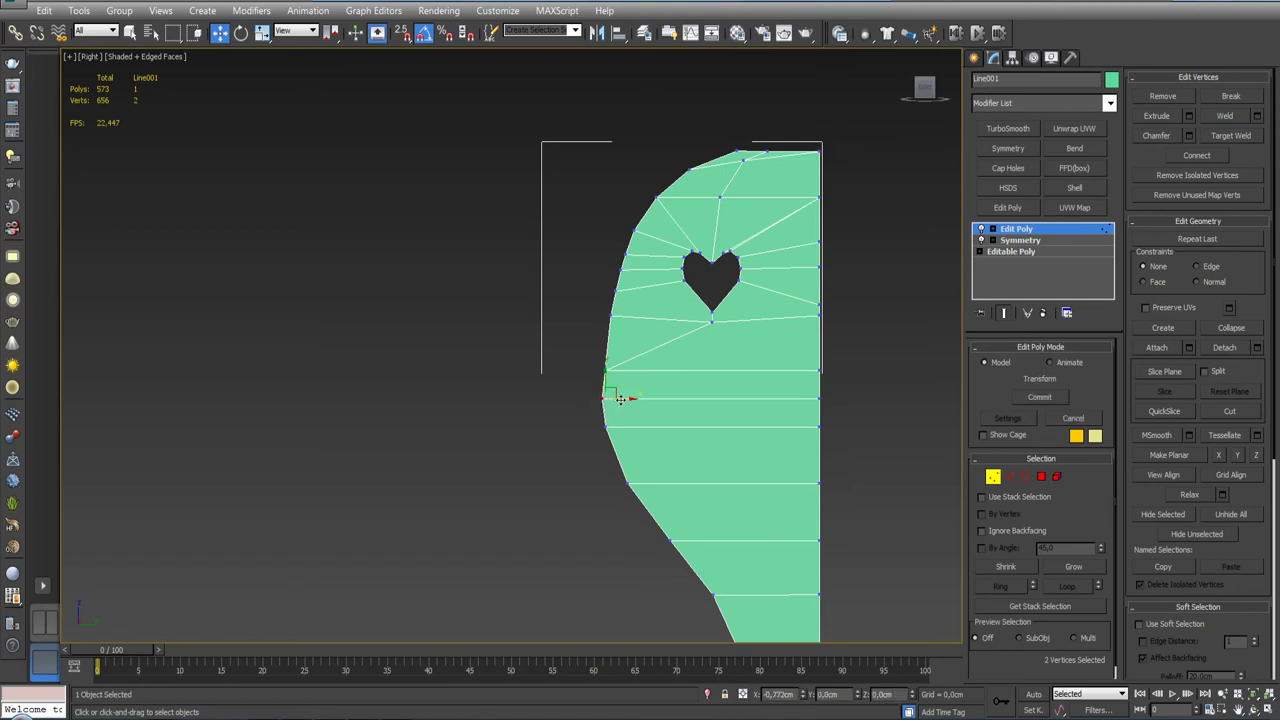
click(583, 489)
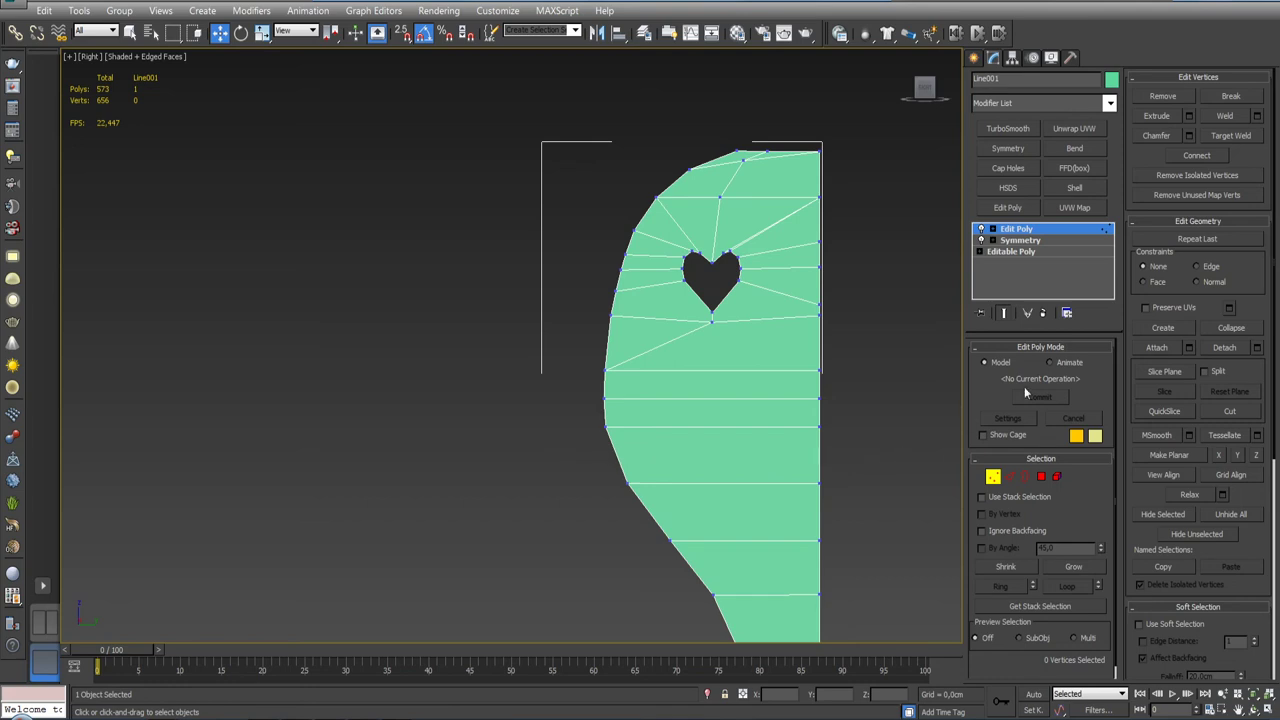
Step: Add a second horizontal edge loop lower down and select its left-edge vertices
click(1009, 476)
click(607, 455)
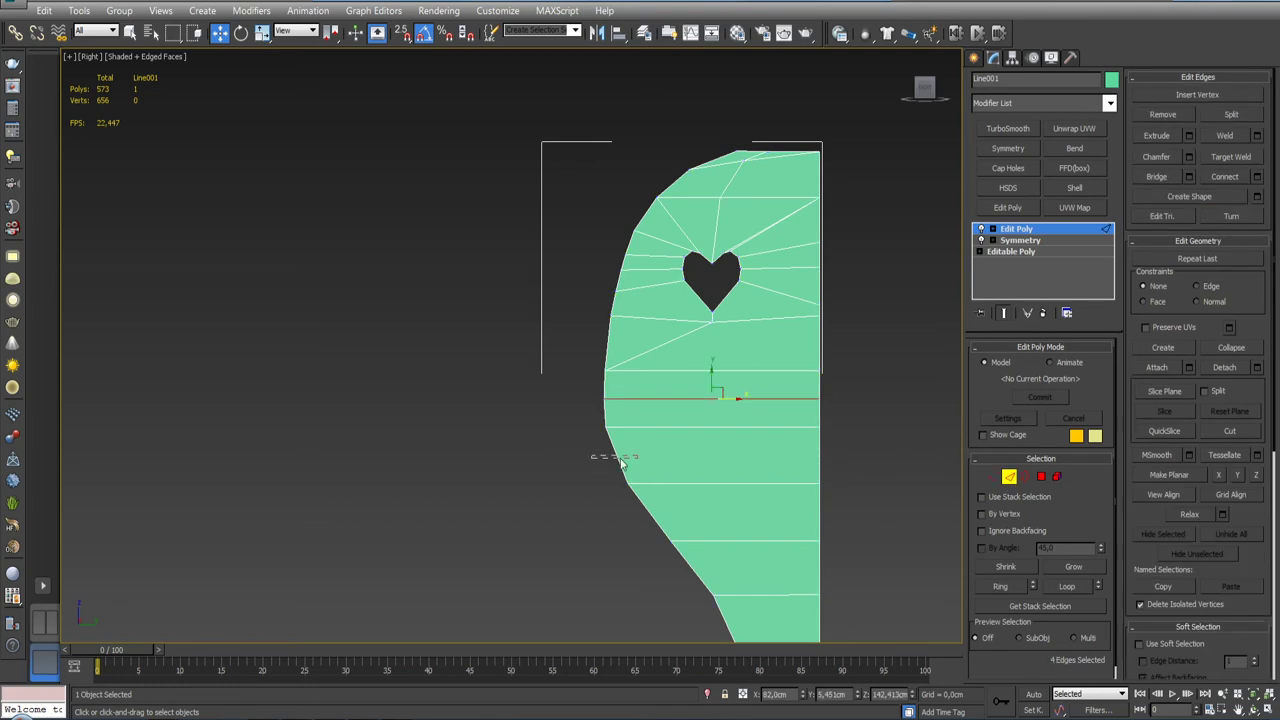
click(1223, 178)
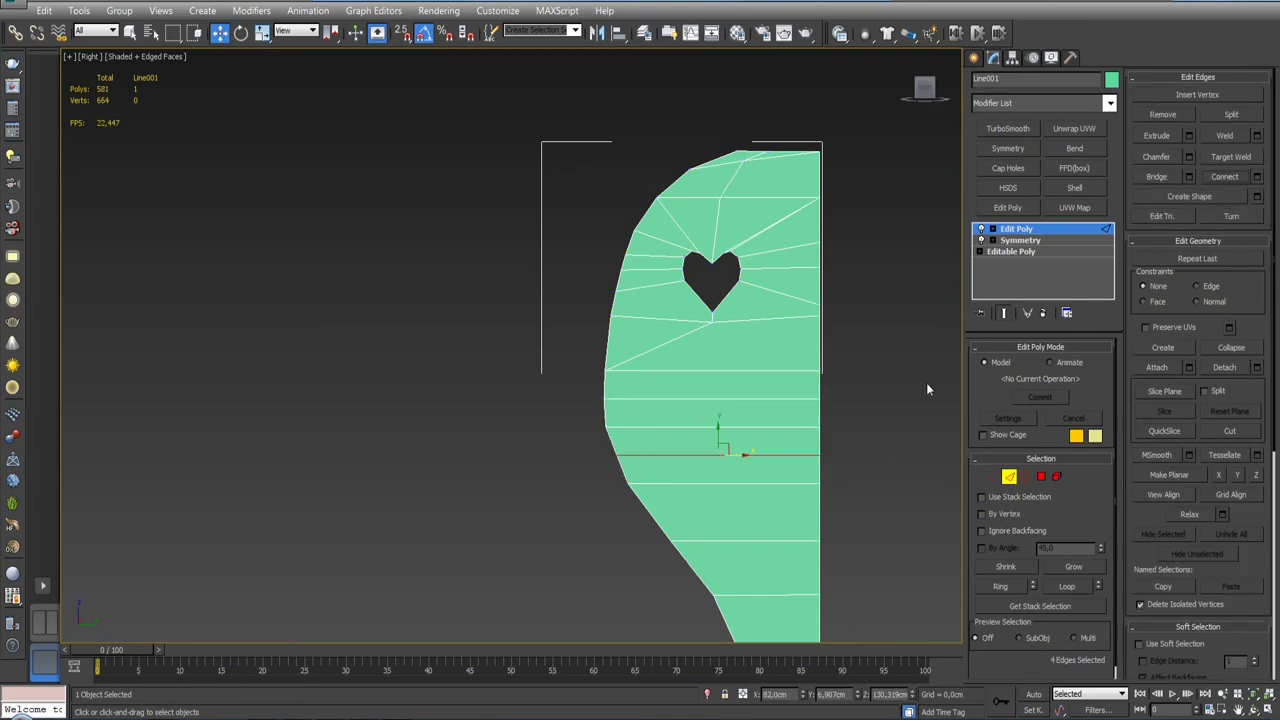
click(992, 476)
mouse_move(599, 453)
mouse_down()
mouse_move(637, 465)
mouse_move(631, 455)
mouse_up()
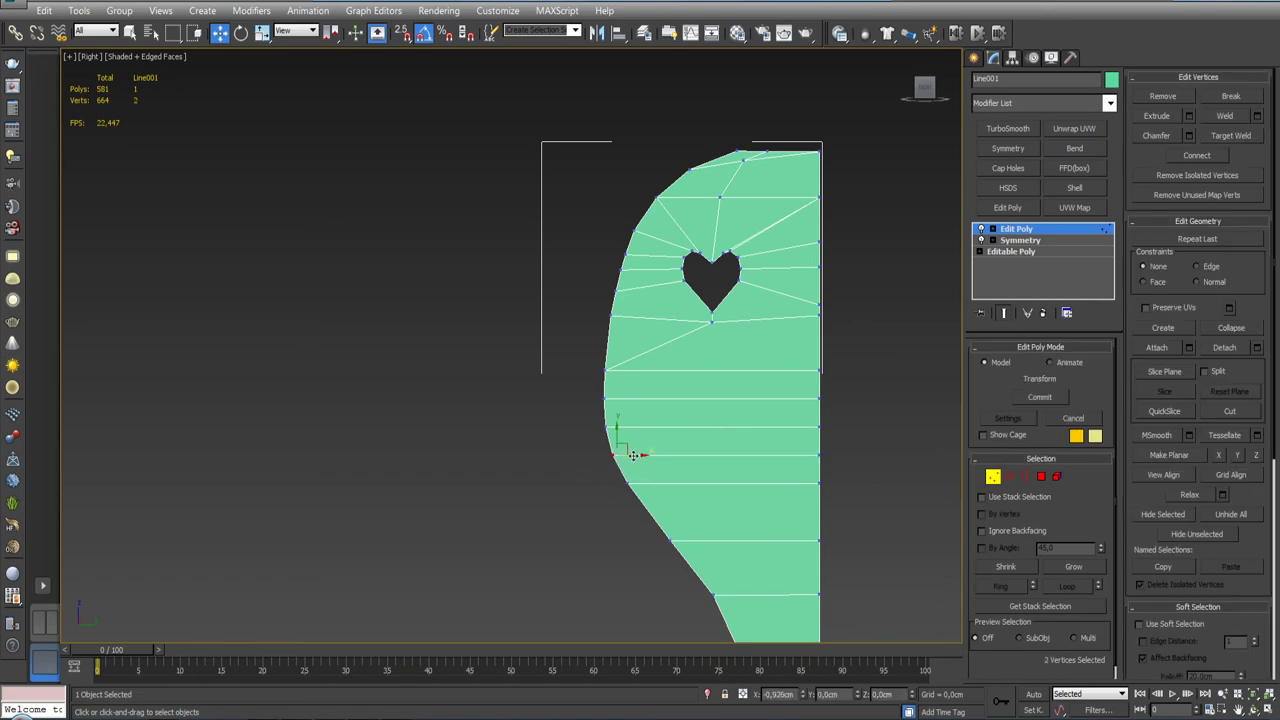
scroll(633, 455, down, 3)
Step: Select the heart hole's front and back rim edge loops on the side panel
scroll(671, 443, up, 3)
middle_drag(700, 600, 731, 398)
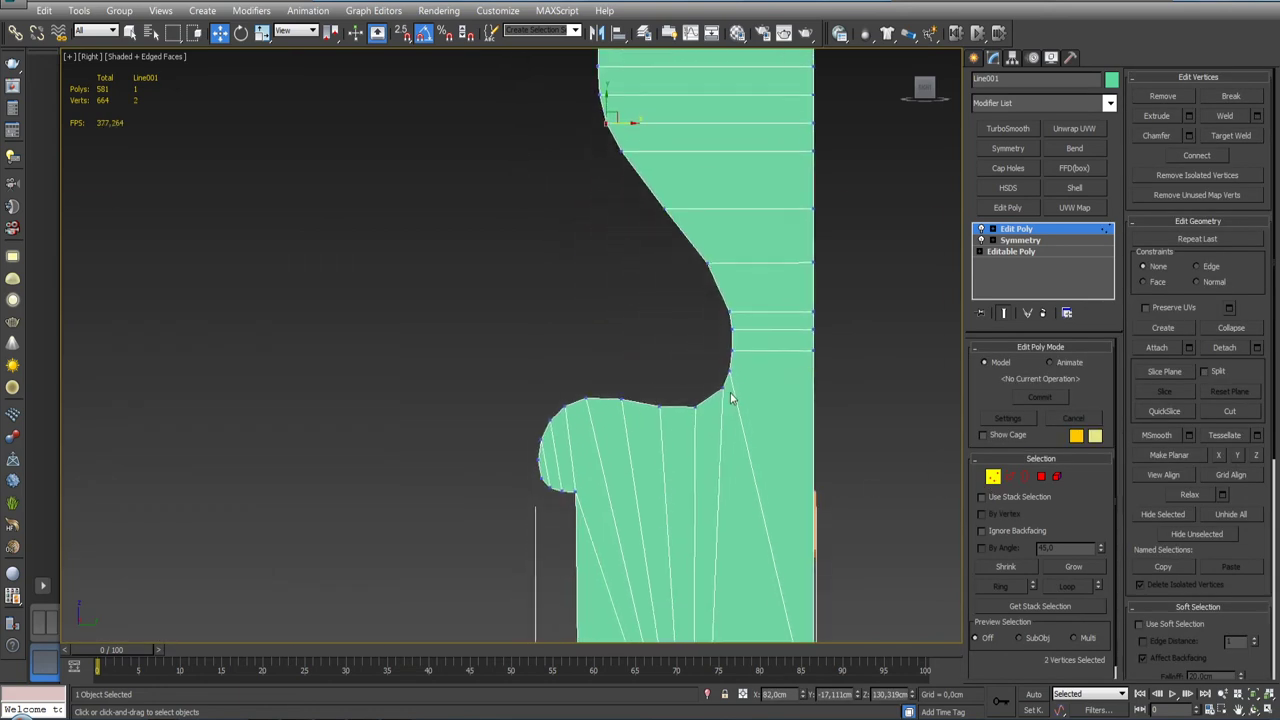
scroll(686, 380, down, 5)
scroll(680, 458, down, 3)
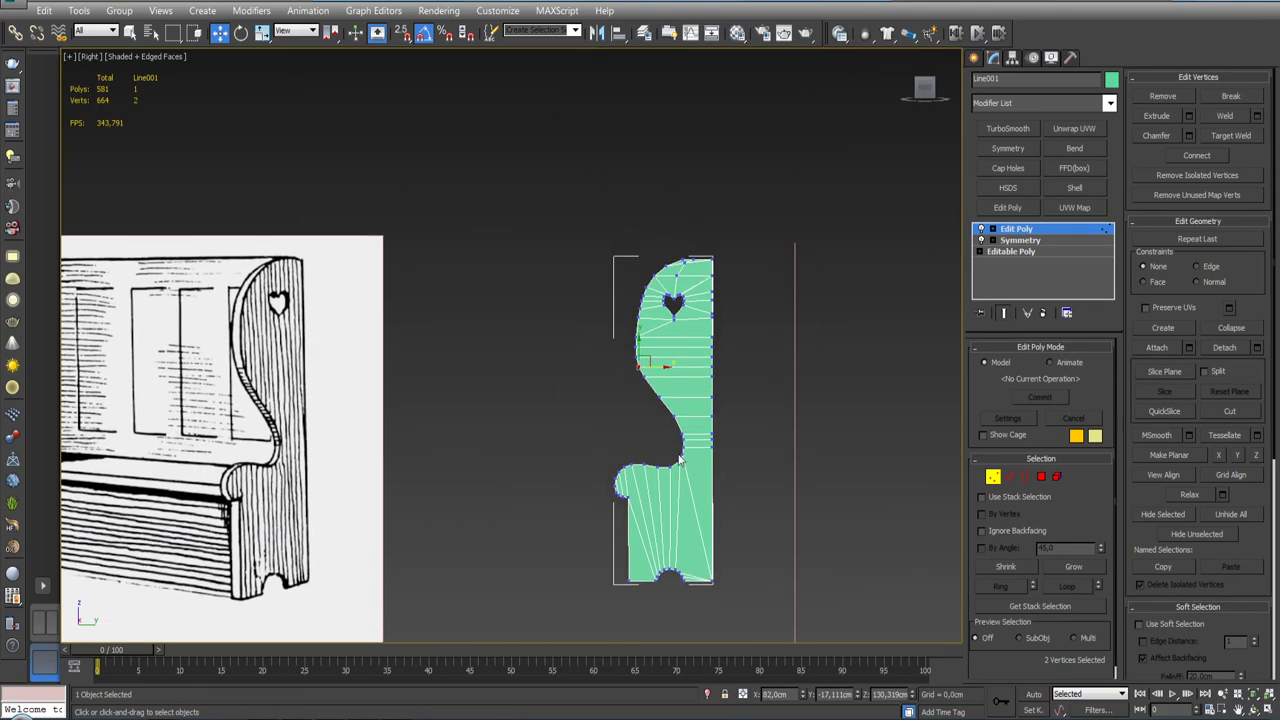
scroll(680, 458, up, 4)
scroll(680, 458, down, 4)
mouse_move(680, 458)
alt+middle_down()
mouse_move(760, 446)
mouse_move(728, 474)
mouse_move(666, 453)
alt+middle_up()
scroll(720, 455, up, 4)
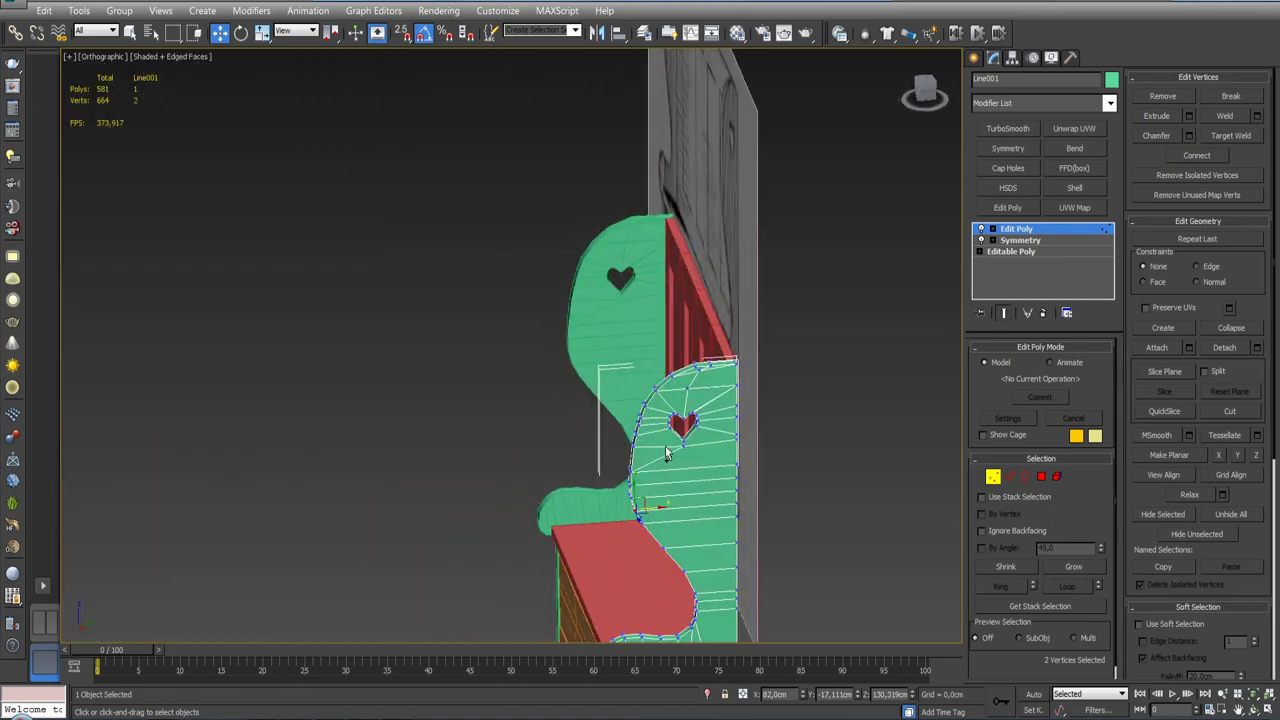
scroll(666, 453, up, 3)
scroll(666, 453, up, 3)
click(1009, 476)
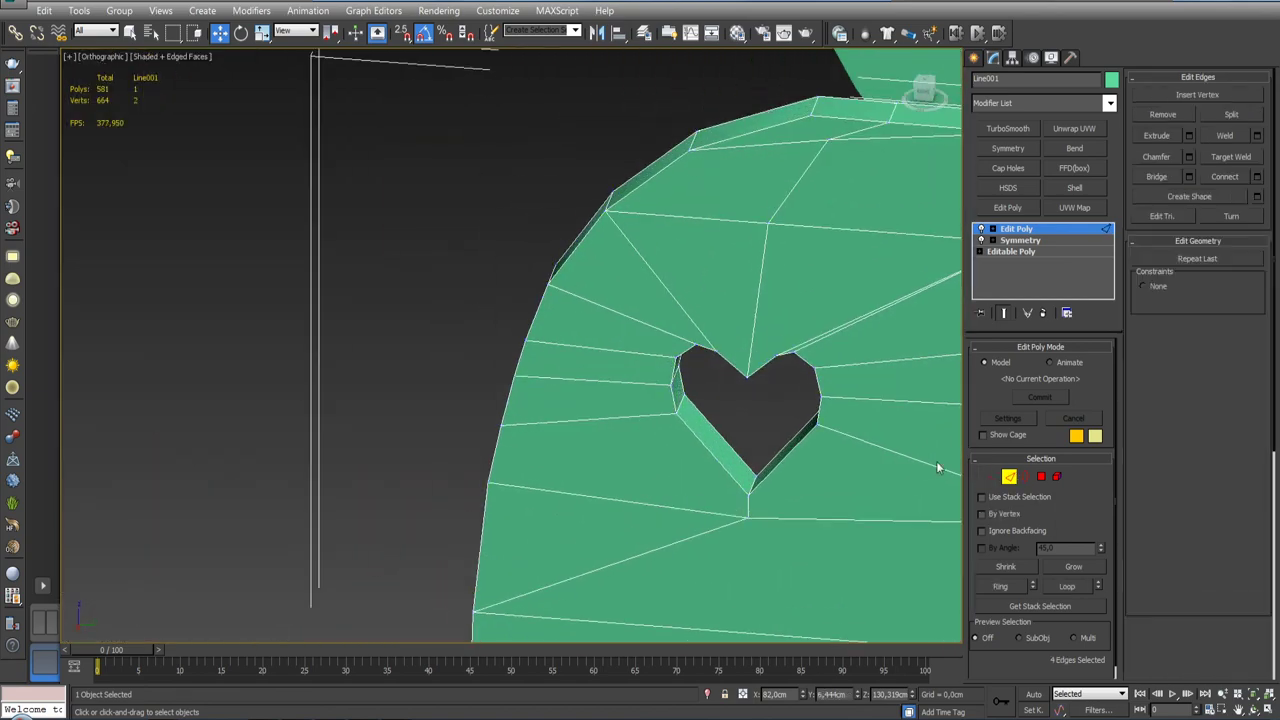
double_click(704, 447)
mouse_move(782, 439)
alt+middle_down()
mouse_move(922, 430)
mouse_move(643, 441)
mouse_move(658, 490)
alt+middle_up()
ctrl+double_click(686, 437)
Step: Chamfer both heart-hole rims with a 0,588cm amount
scroll(643, 441, down, 5)
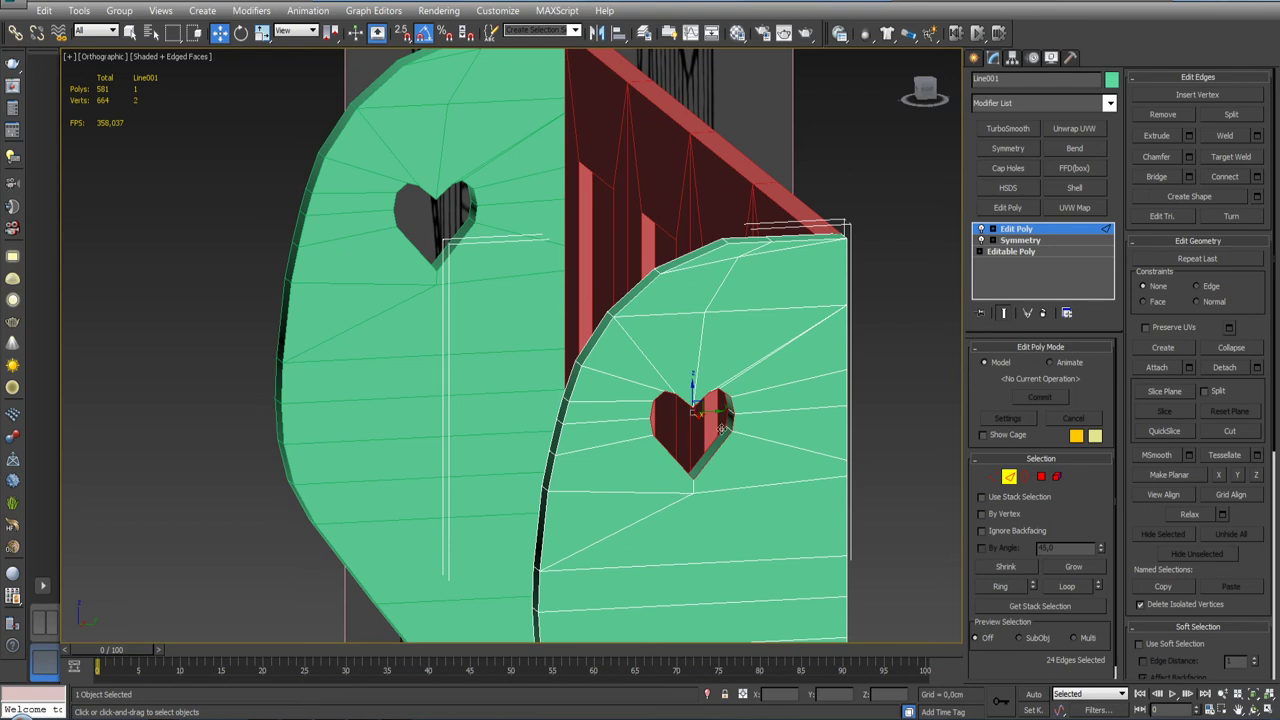
click(1188, 156)
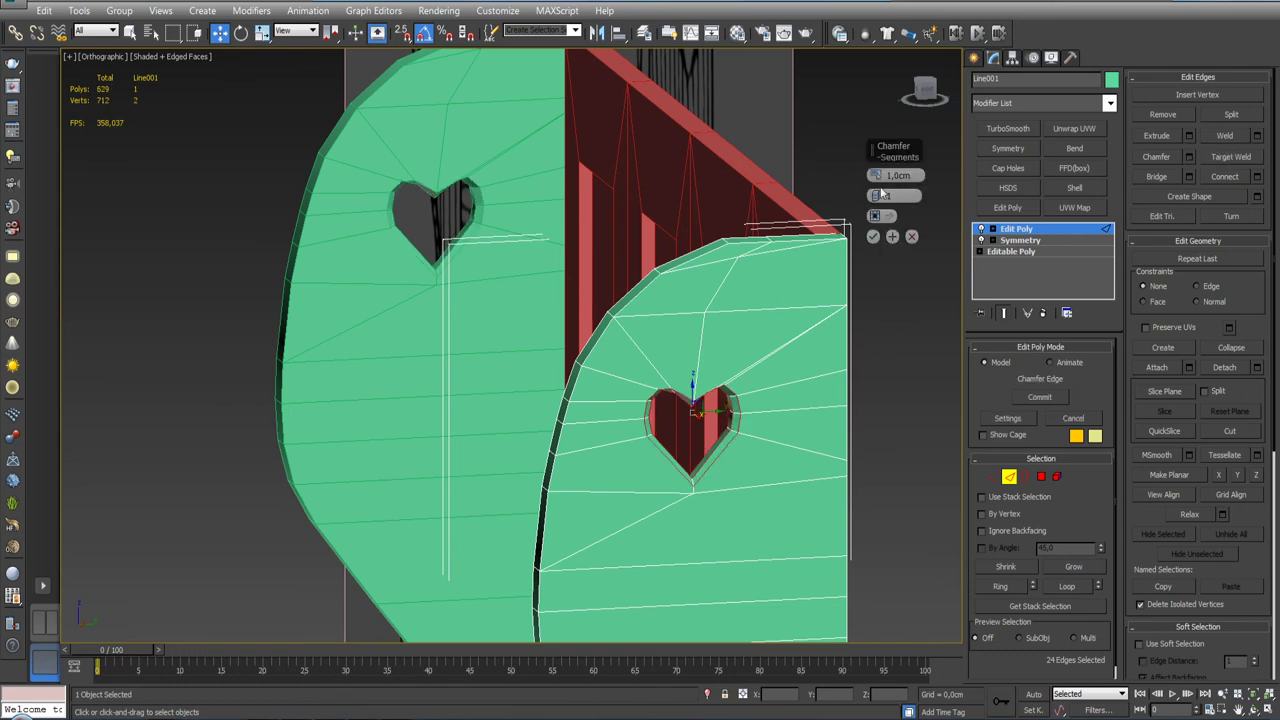
drag(874, 175, 874, 171)
key(z)
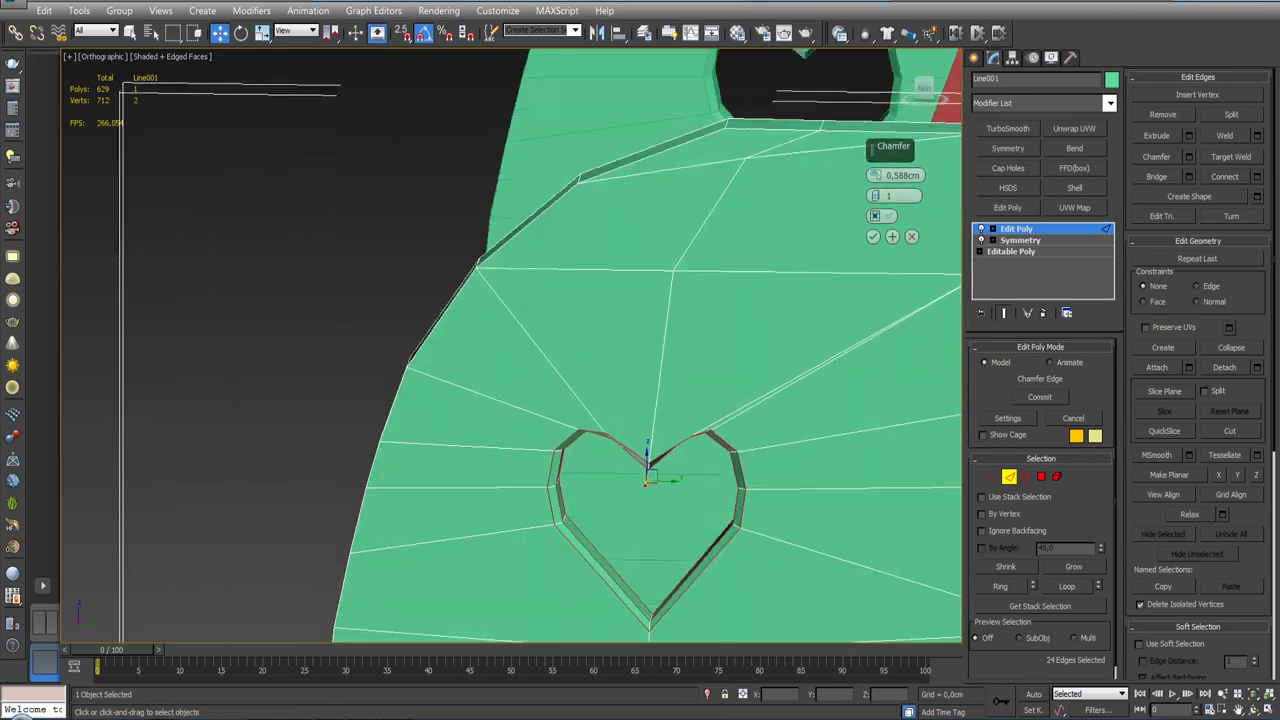
mouse_move(650, 450)
alt+middle_down()
mouse_move(700, 430)
mouse_move(903, 219)
alt+middle_up()
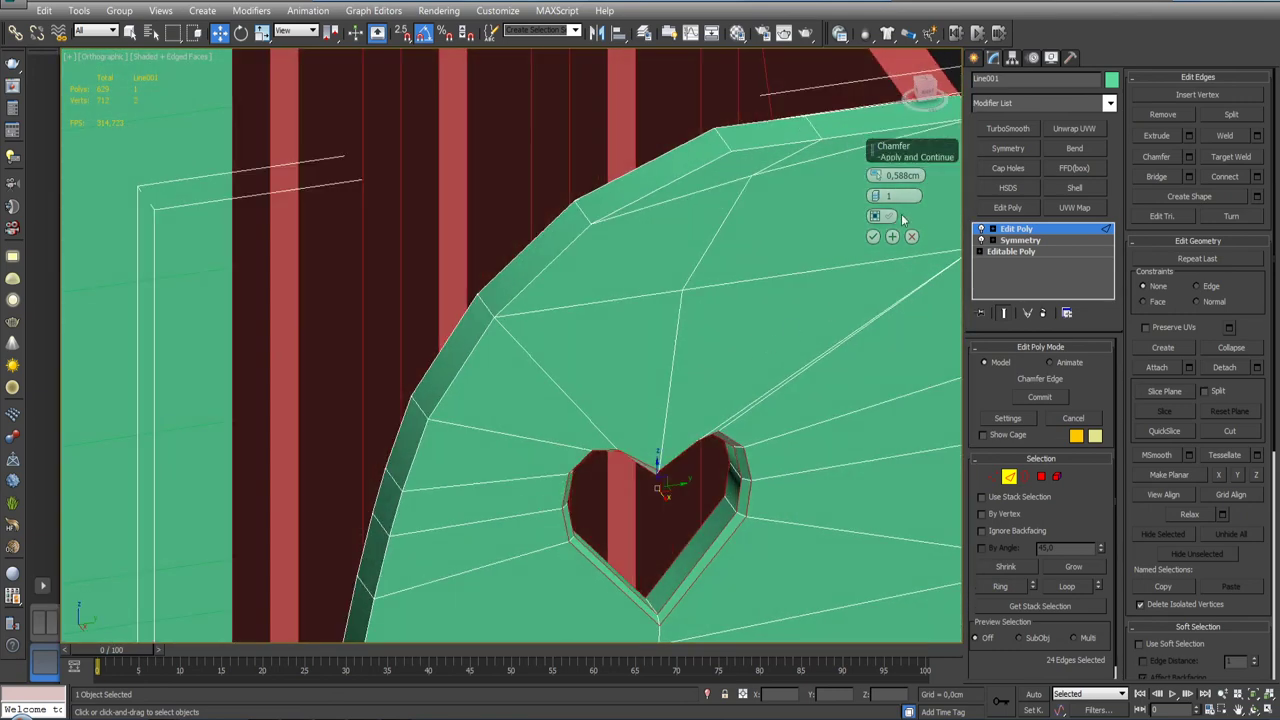
click(873, 236)
alt+middle_drag(817, 351, 764, 355)
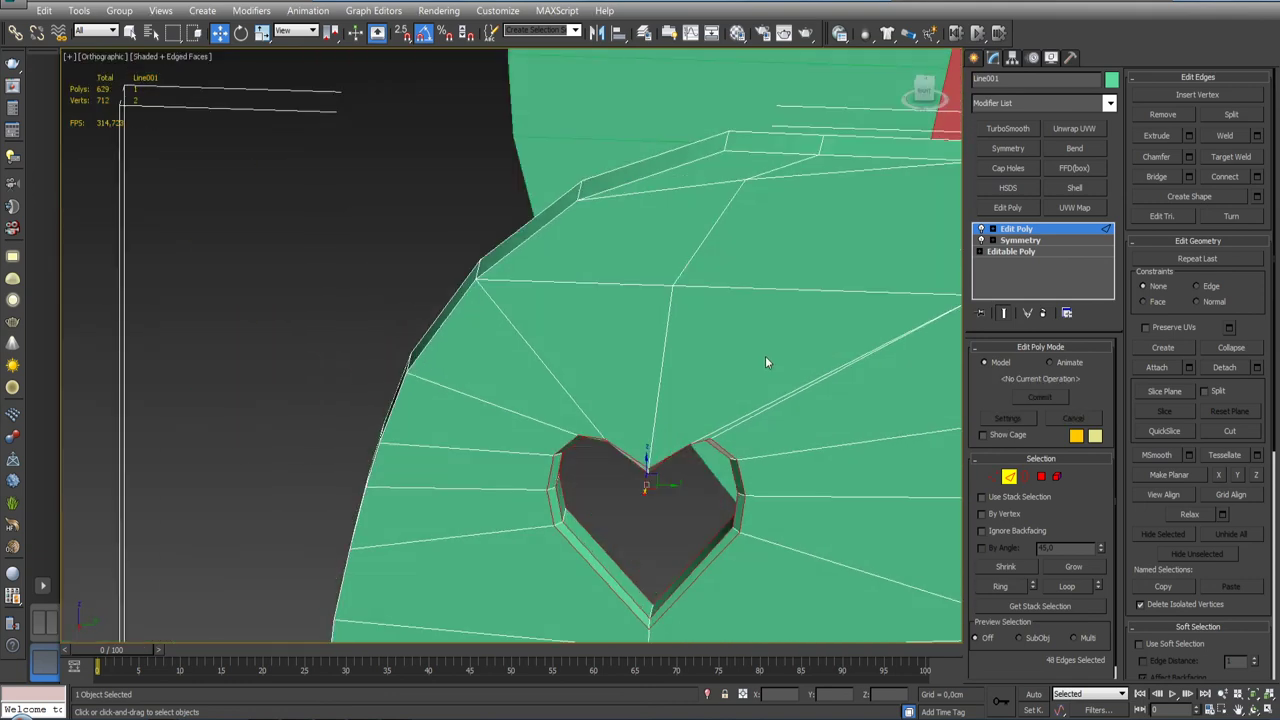
key(z)
alt+middle_drag(743, 400, 840, 358)
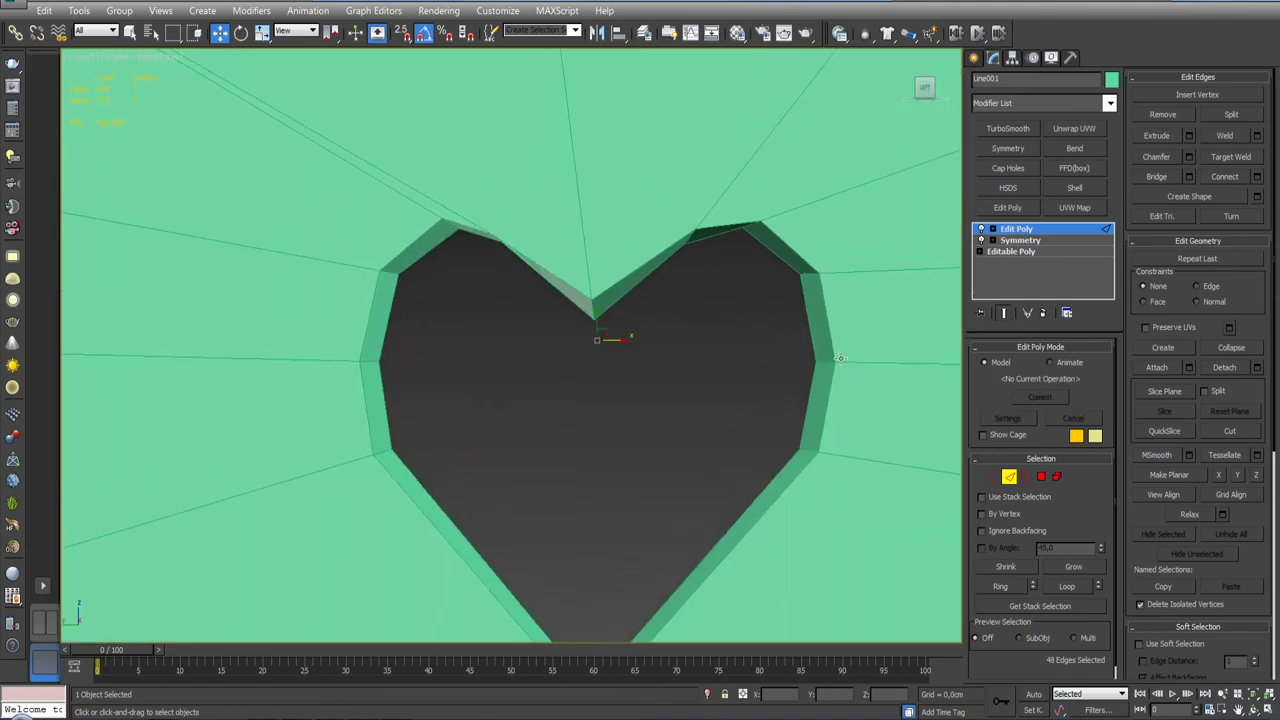
click(992, 475)
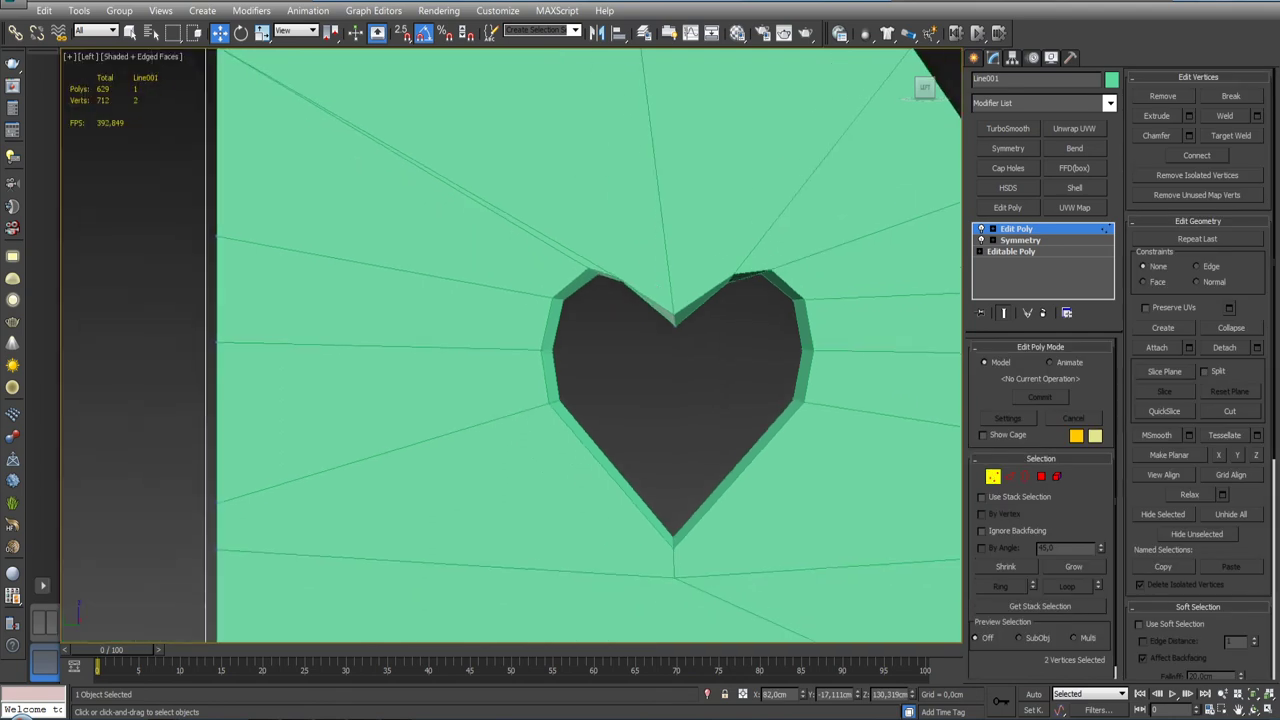
Step: Move the vertices on the heart's left and right top lobes so the chamfered rim runs evenly
alt+middle_drag(872, 420, 761, 322)
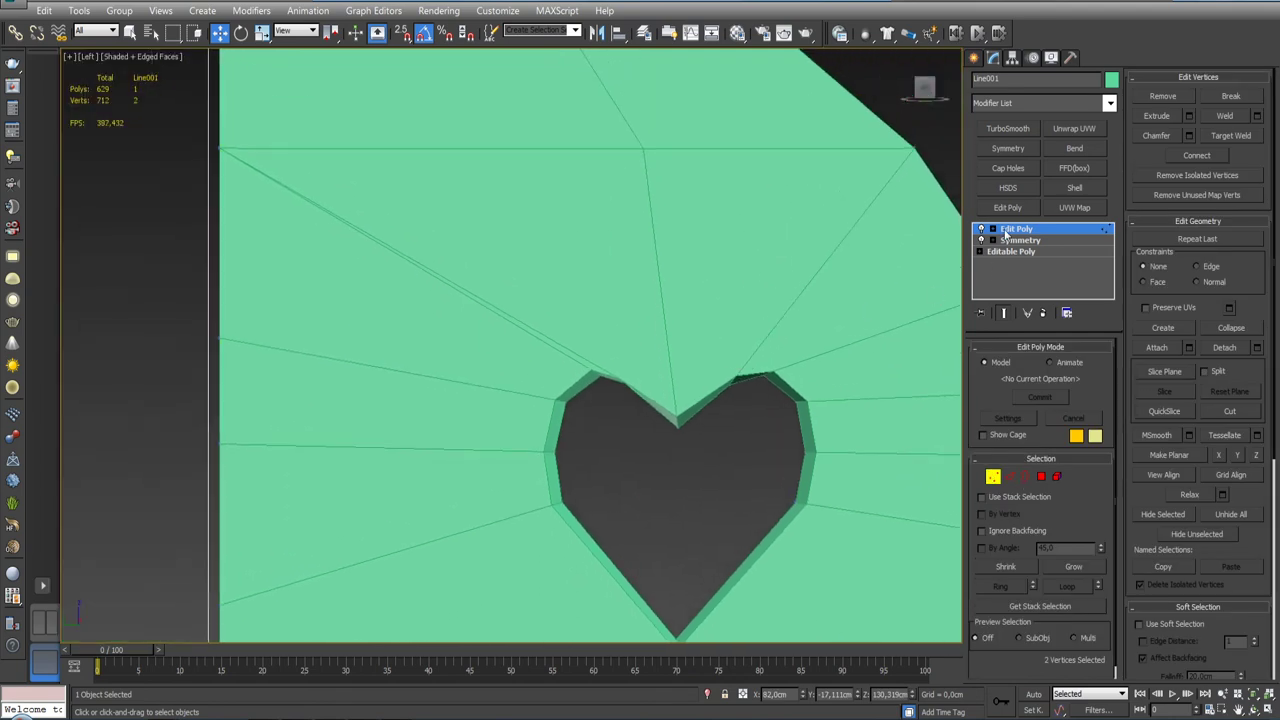
click(992, 476)
click(996, 475)
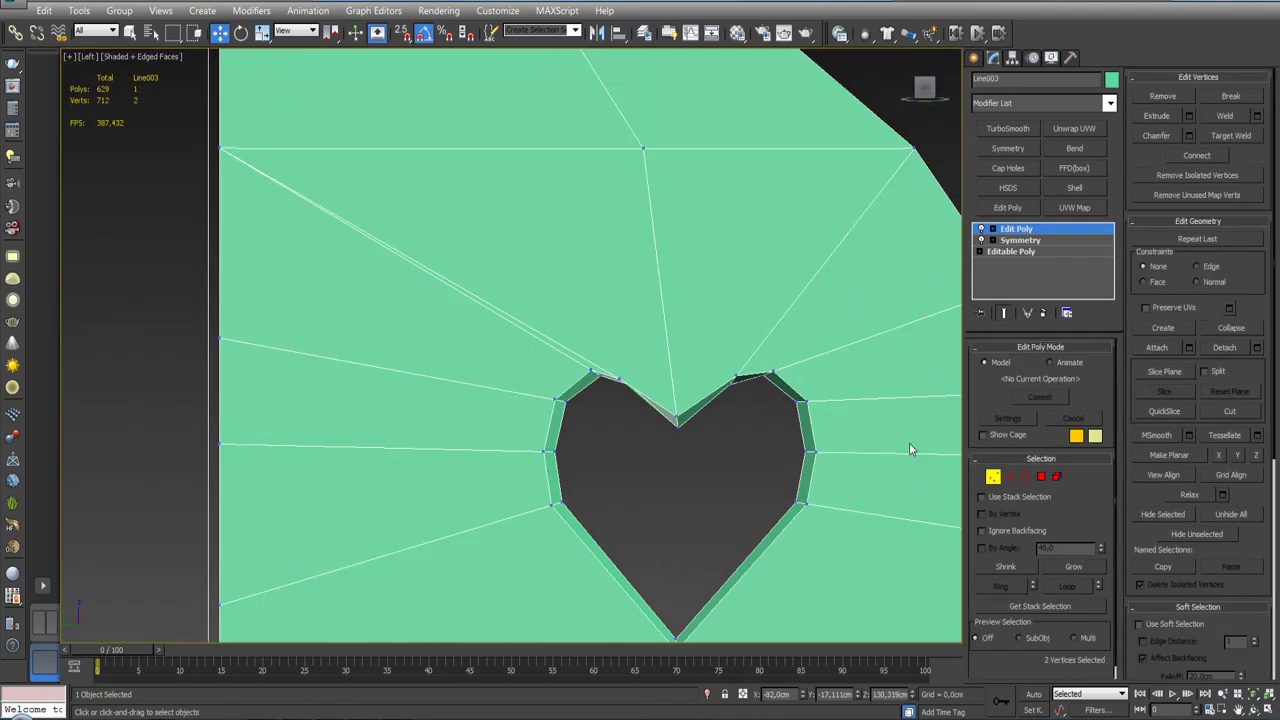
scroll(650, 380, up, 3)
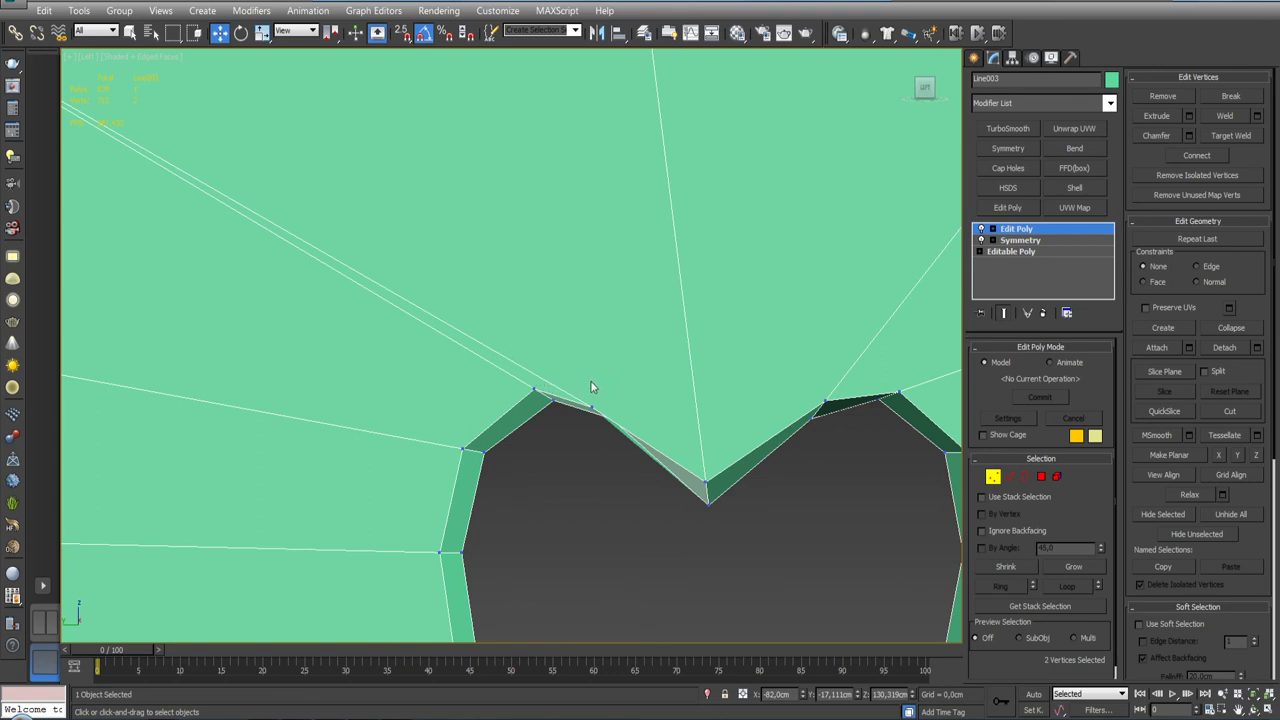
key(w)
mouse_move(598, 400)
mouse_down()
mouse_move(615, 374)
mouse_move(563, 385)
mouse_up()
click(534, 390)
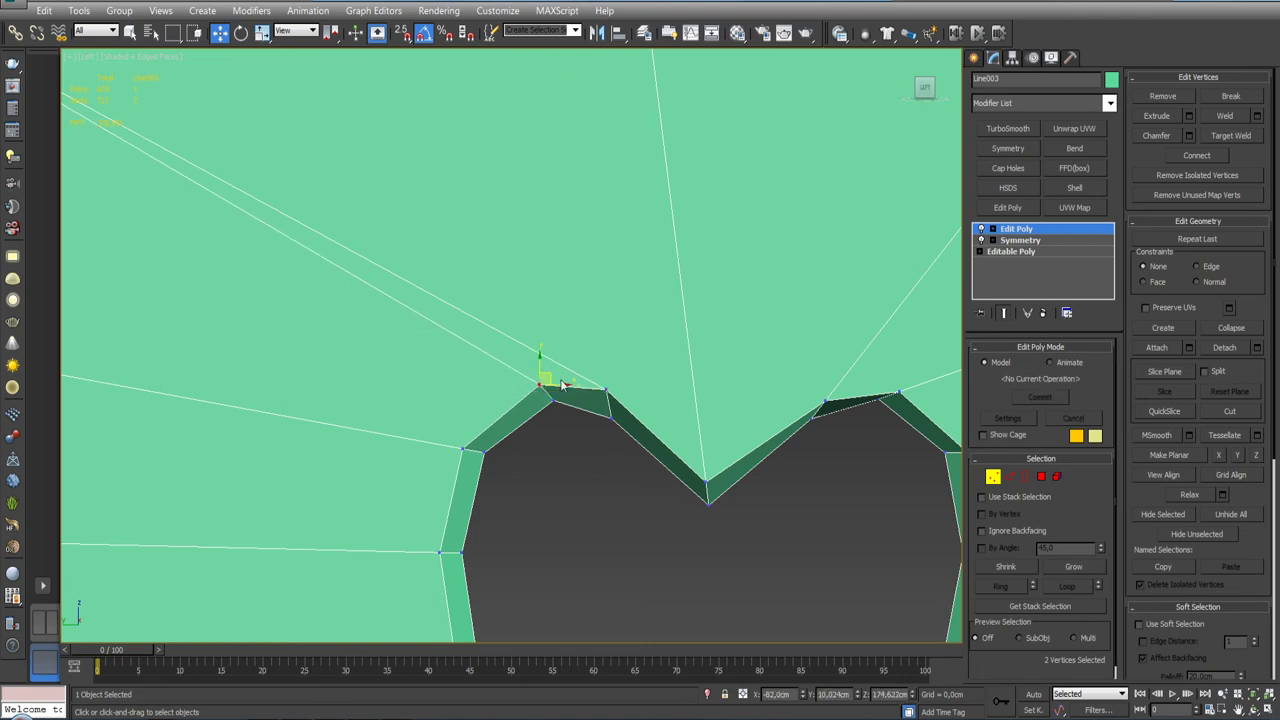
click(899, 393)
middle_drag(903, 380, 763, 371)
drag(763, 374, 756, 372)
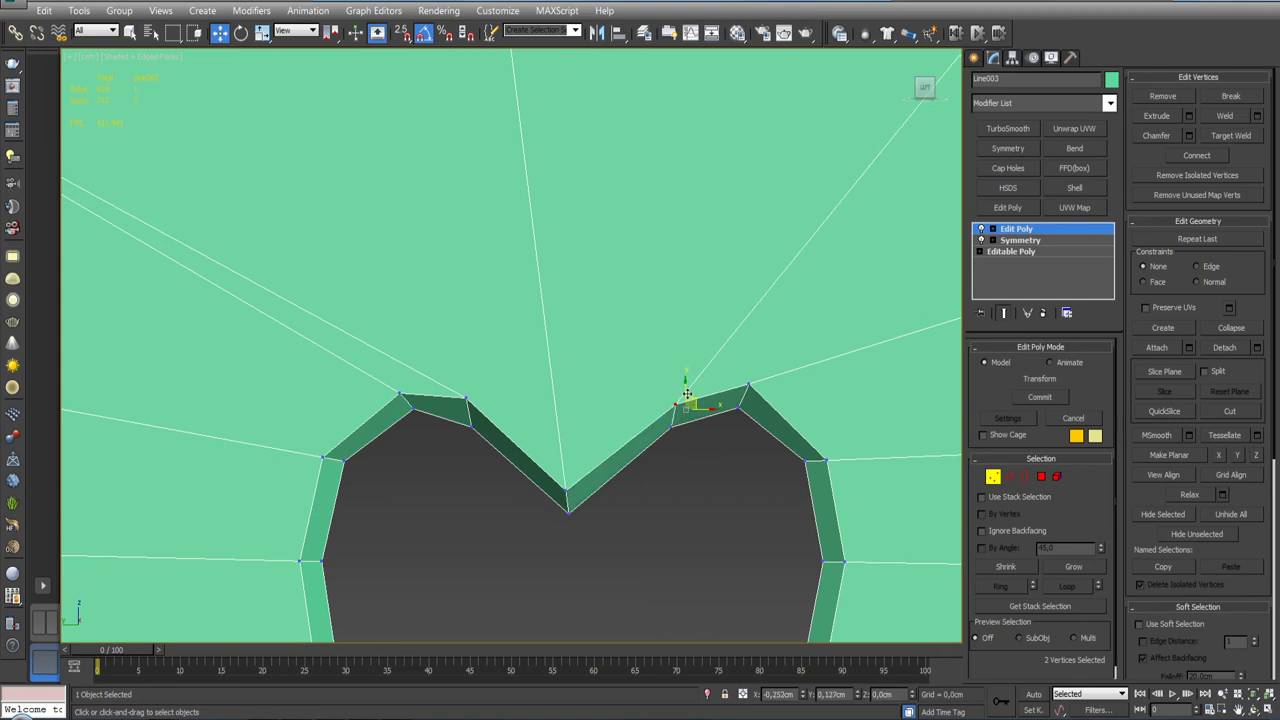
scroll(690, 396, down, 8)
Step: Exit vertex editing, hide edge lines, and inspect the bench in perspective
click(1006, 470)
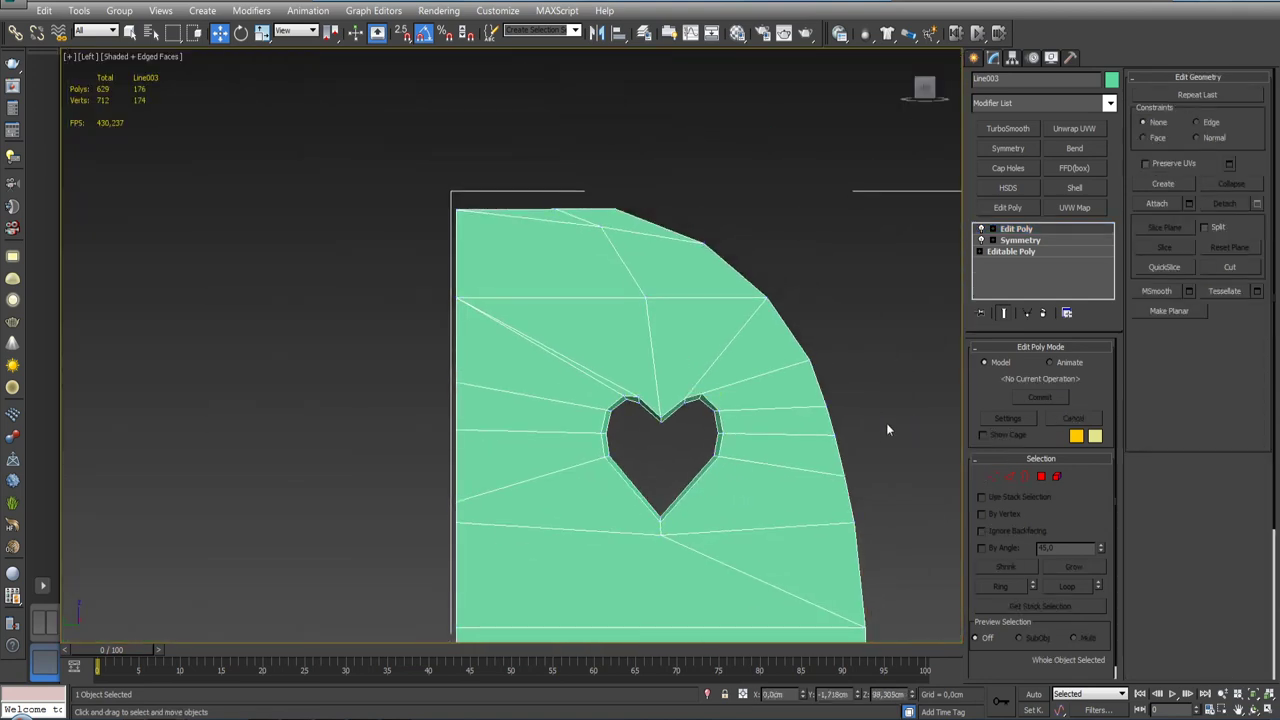
click(855, 390)
click(805, 441)
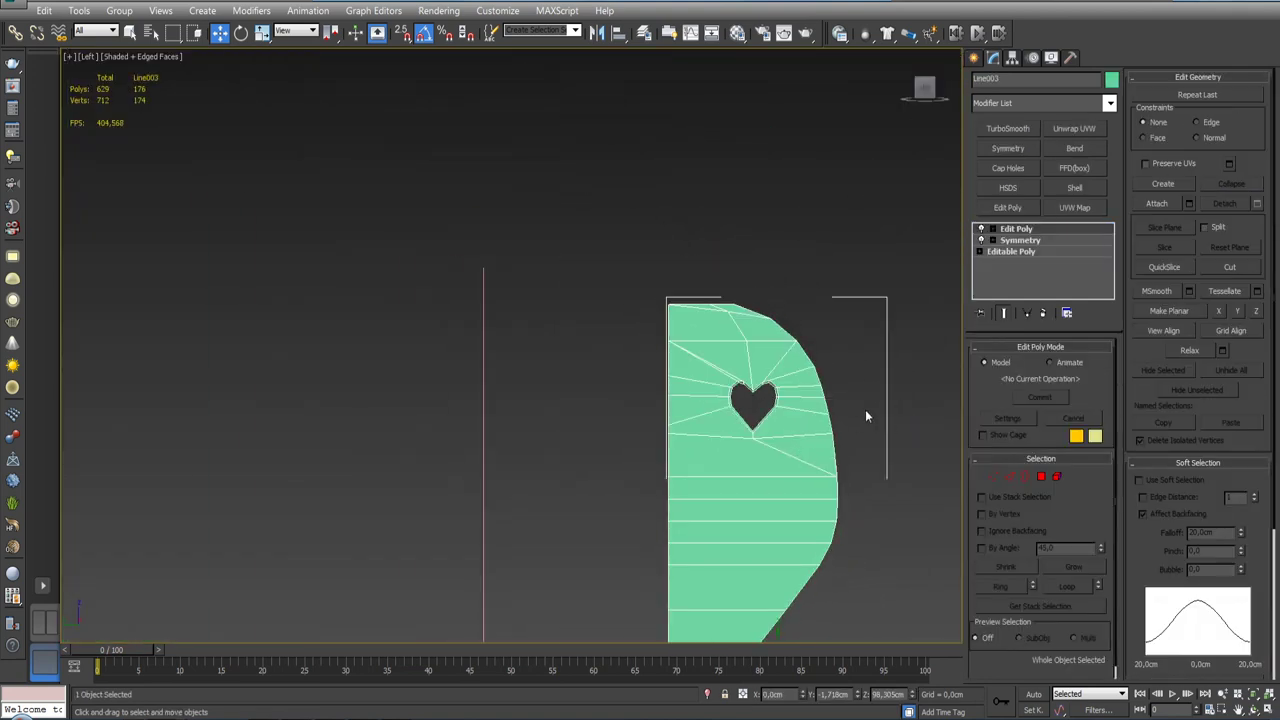
key(F4)
mouse_move(858, 397)
alt+middle_down()
mouse_move(760, 400)
mouse_move(760, 388)
alt+middle_up()
scroll(760, 390, down, 4)
click(760, 388)
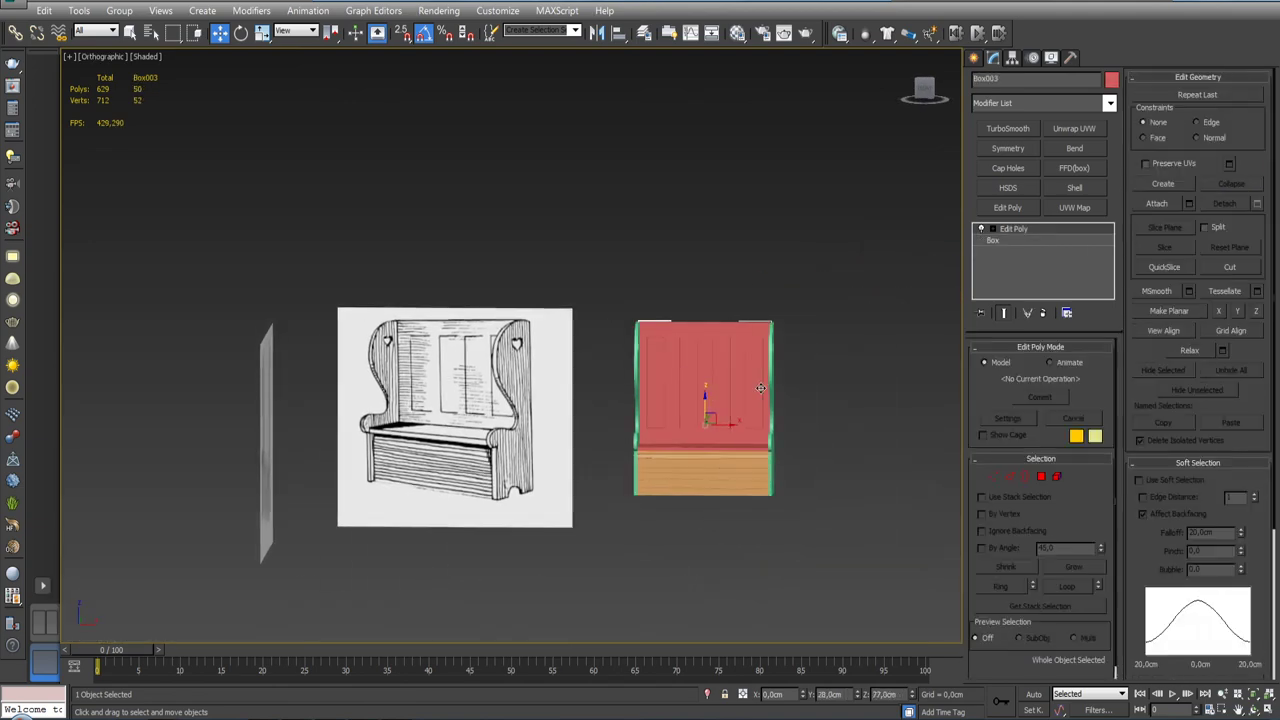
alt+middle_drag(814, 425, 740, 380)
scroll(709, 341, up, 5)
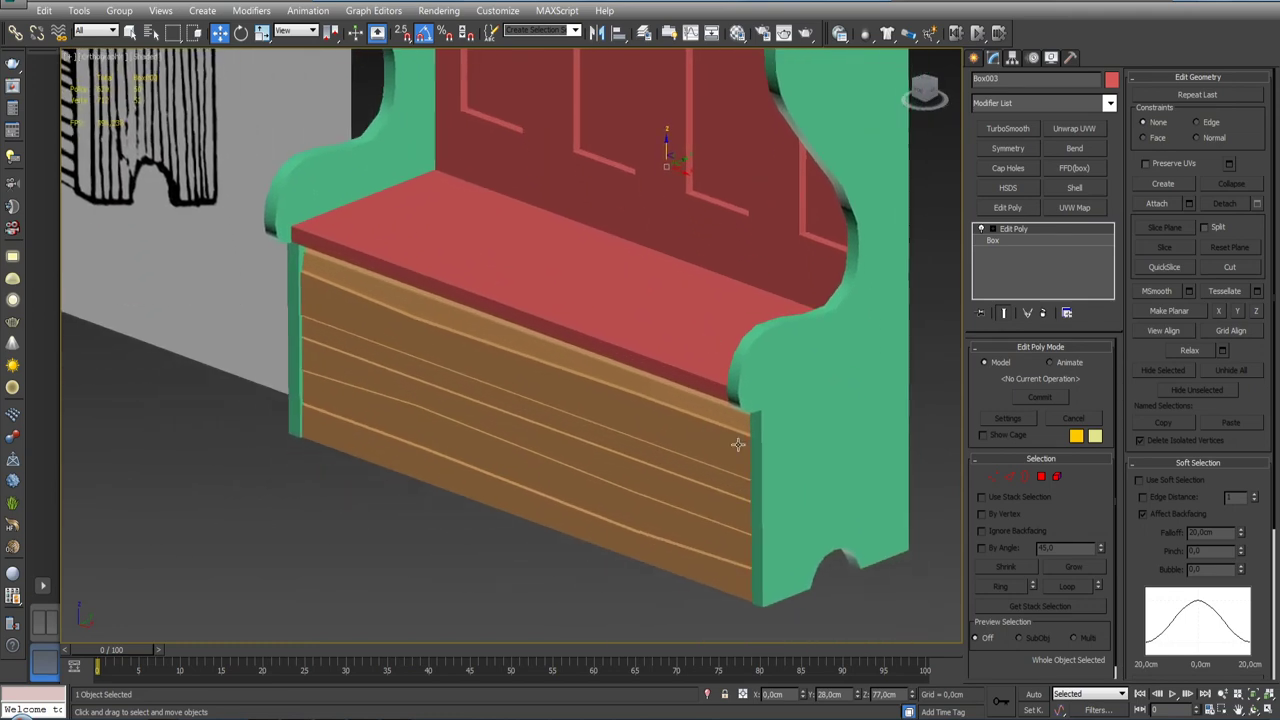
click(799, 452)
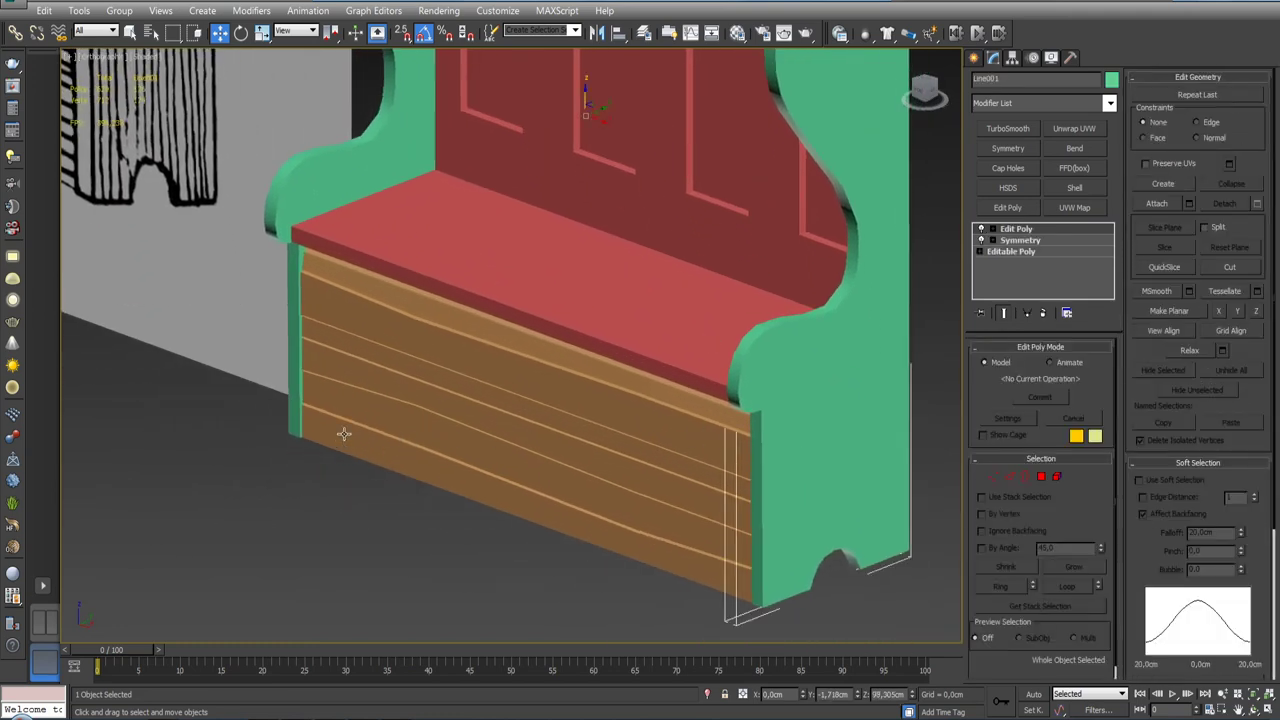
Step: Orbit around the bench's side and front, ending in the straight Front view
mouse_move(624, 458)
alt+middle_down()
mouse_move(671, 449)
mouse_move(629, 437)
mouse_move(689, 491)
mouse_move(654, 557)
mouse_move(643, 536)
mouse_move(663, 517)
mouse_move(634, 529)
mouse_move(646, 483)
mouse_move(596, 464)
alt+middle_up()
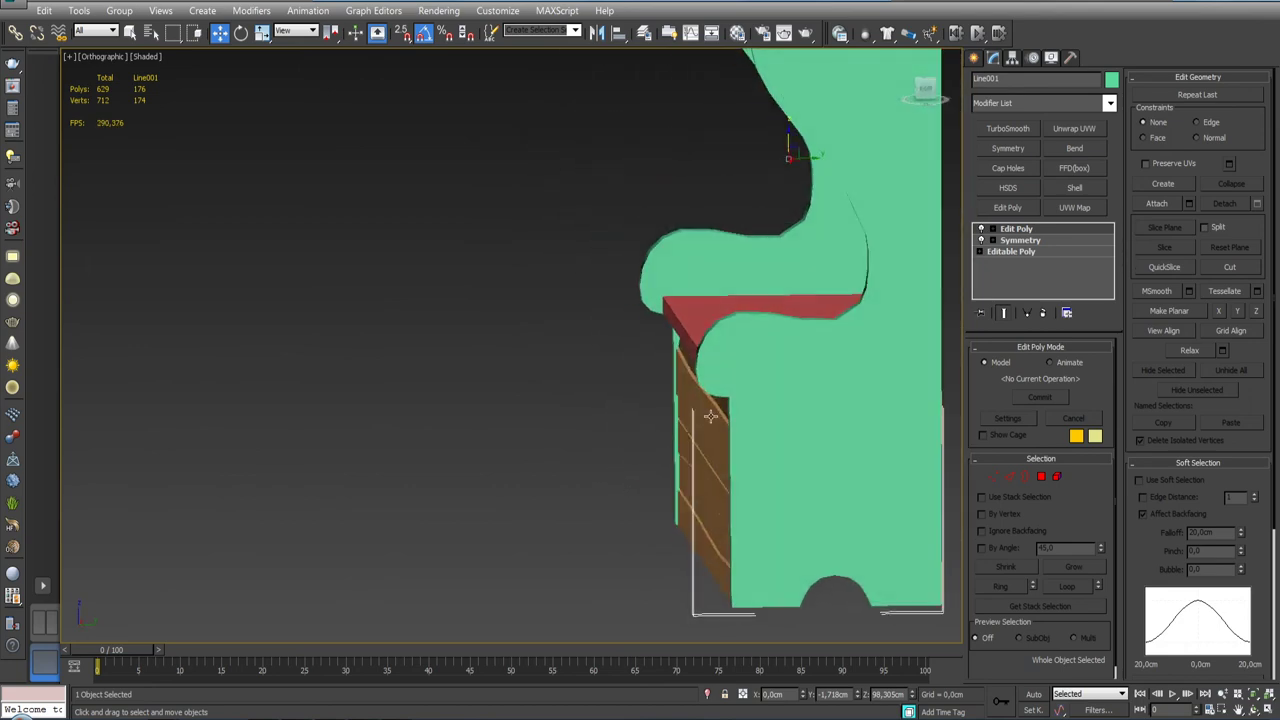
mouse_move(710, 416)
alt+middle_down()
mouse_move(690, 452)
mouse_move(670, 455)
mouse_move(497, 400)
mouse_move(514, 329)
mouse_move(477, 371)
mouse_move(566, 384)
mouse_move(529, 363)
mouse_move(586, 462)
mouse_move(714, 523)
mouse_move(737, 560)
mouse_move(686, 551)
mouse_move(711, 457)
mouse_move(714, 489)
mouse_move(598, 470)
mouse_move(603, 496)
mouse_move(678, 520)
mouse_move(681, 540)
mouse_move(614, 532)
mouse_move(586, 472)
mouse_move(694, 545)
mouse_move(636, 538)
mouse_move(648, 591)
mouse_move(506, 571)
mouse_move(530, 520)
mouse_move(703, 499)
mouse_move(692, 478)
mouse_move(690, 517)
alt+middle_up()
scroll(703, 499, up, 3)
scroll(703, 499, up, 3)
scroll(700, 490, down, 2)
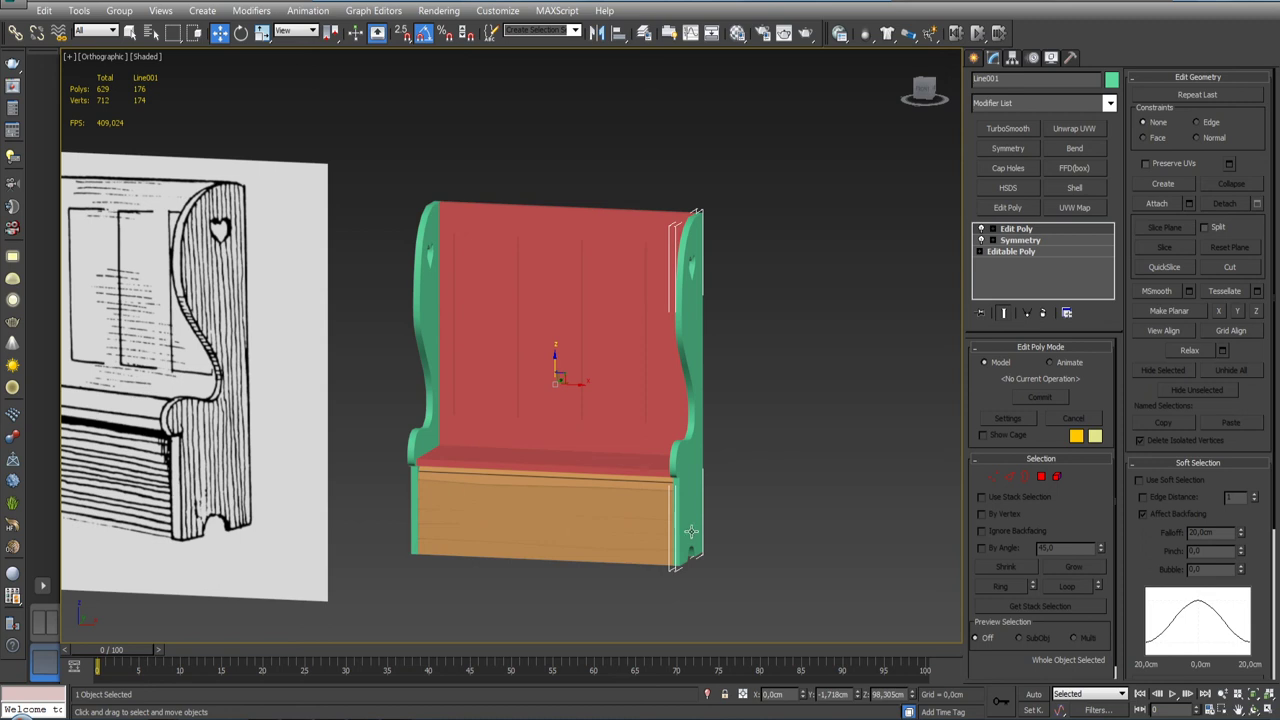
scroll(727, 488, down, 2)
mouse_move(727, 488)
alt+middle_down()
mouse_move(600, 490)
mouse_move(640, 490)
alt+middle_up()
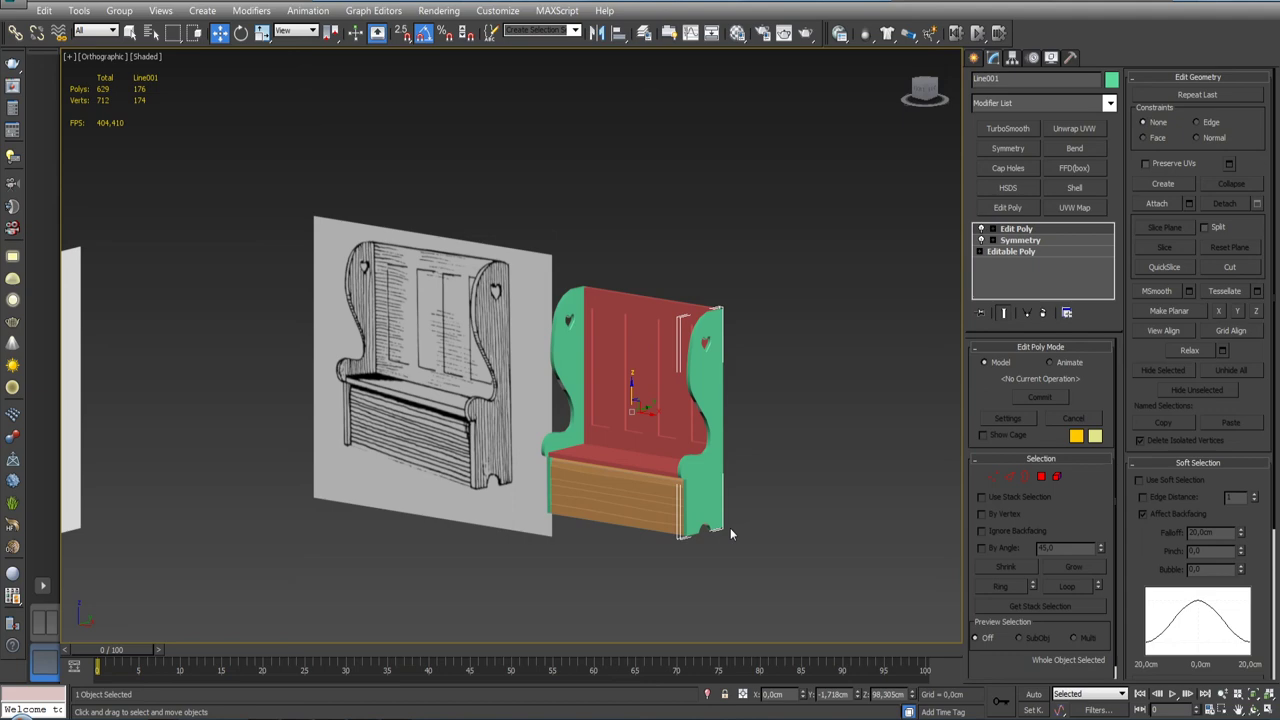
mouse_move(730, 459)
alt+middle_down()
mouse_move(640, 460)
mouse_move(674, 440)
mouse_move(833, 466)
mouse_move(800, 447)
alt+middle_up()
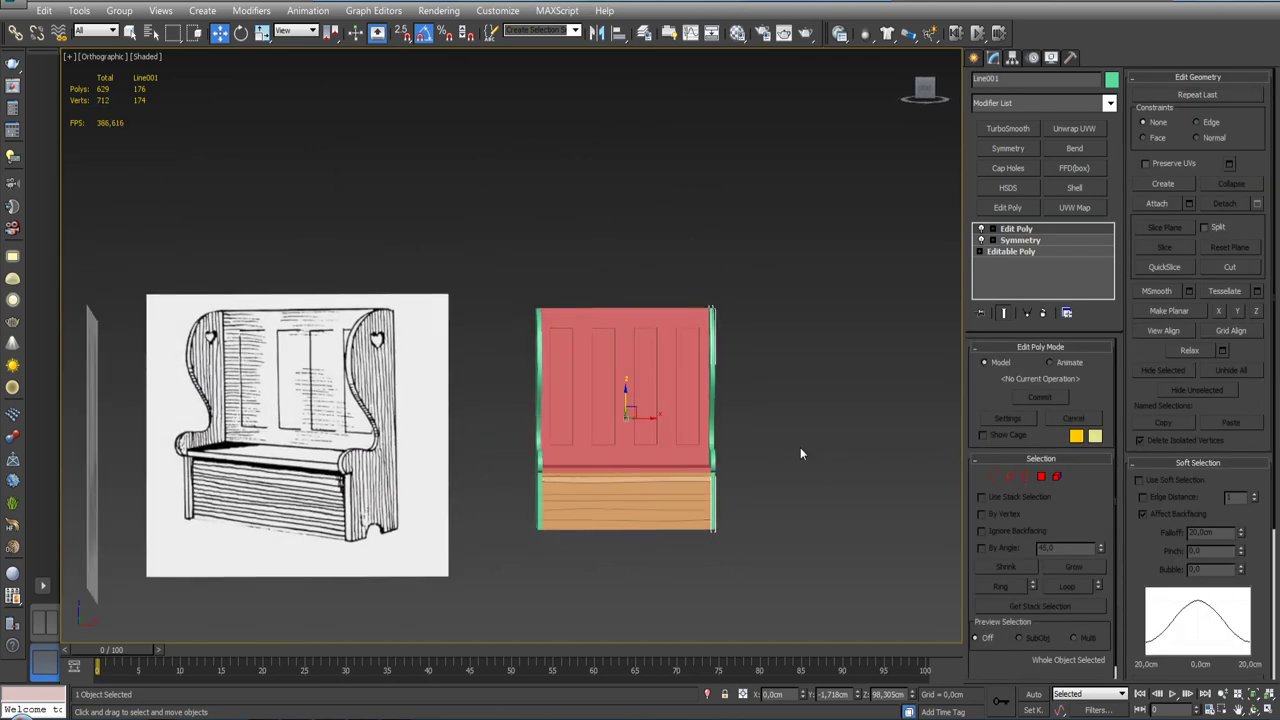
key(f)
scroll(800, 447, up, 3)
scroll(797, 445, down, 5)
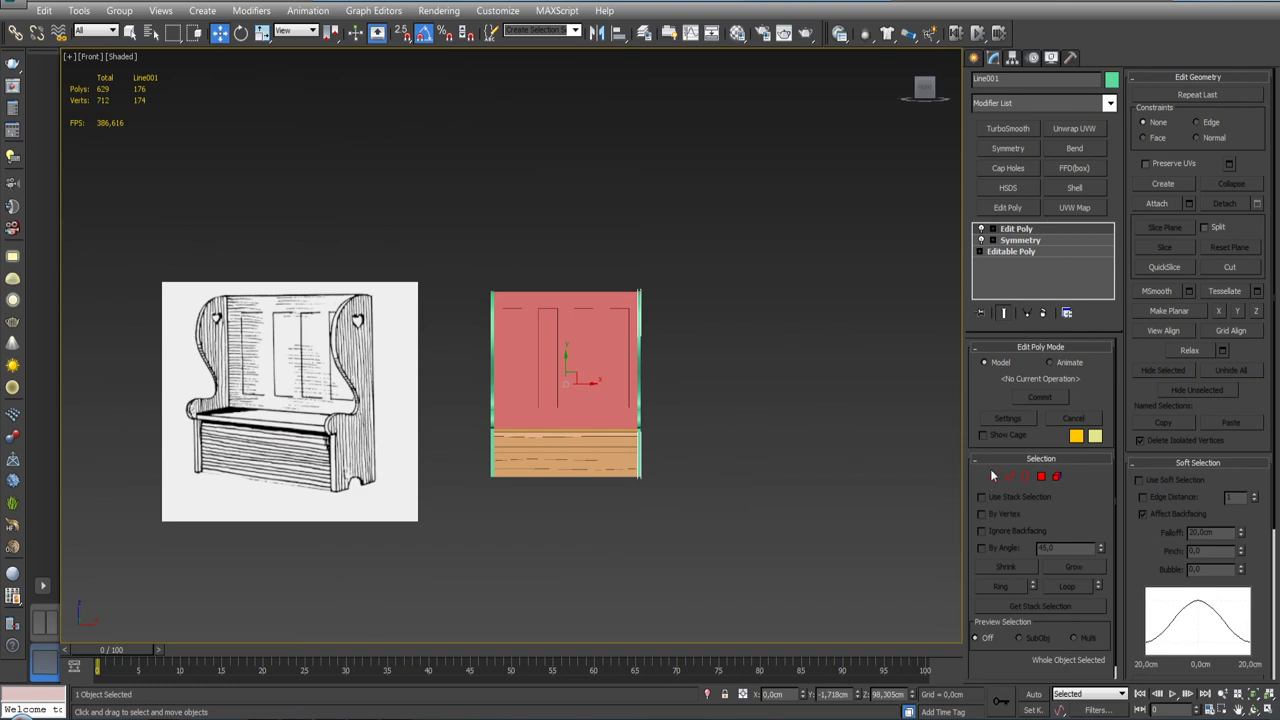
Step: Box-select all five bench parts from a front-on view
click(767, 428)
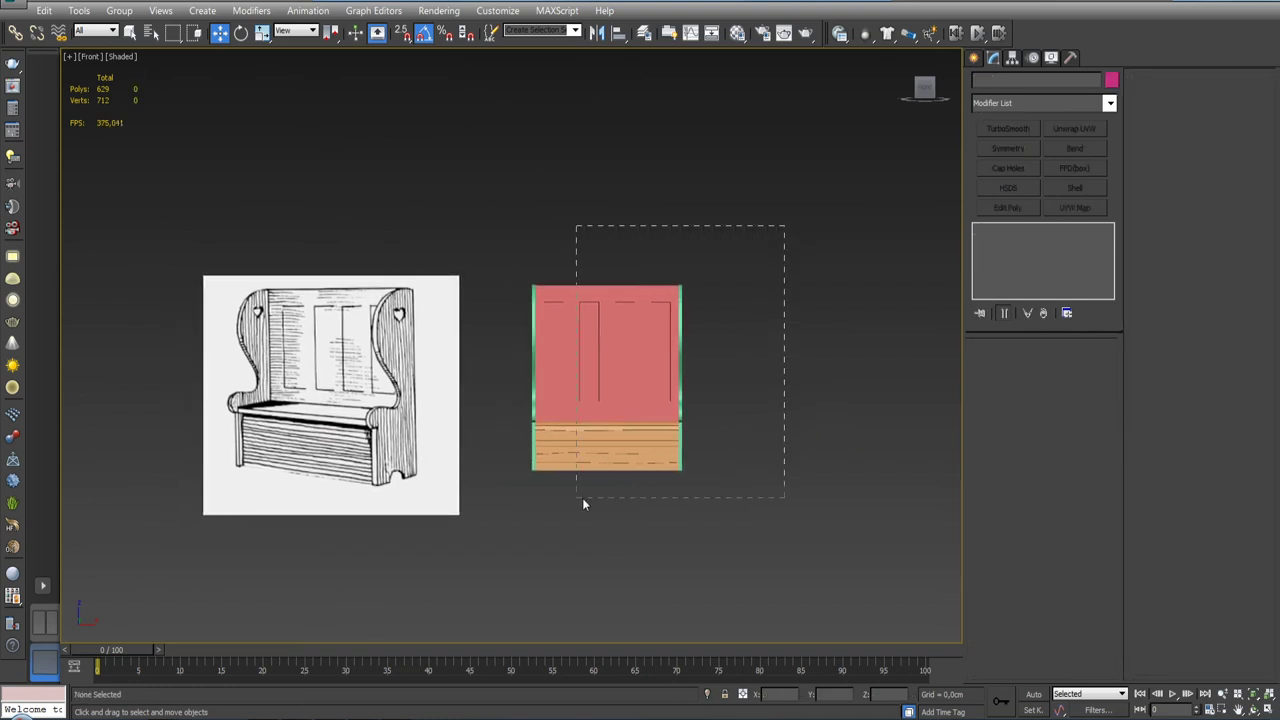
drag(582, 497, 509, 493)
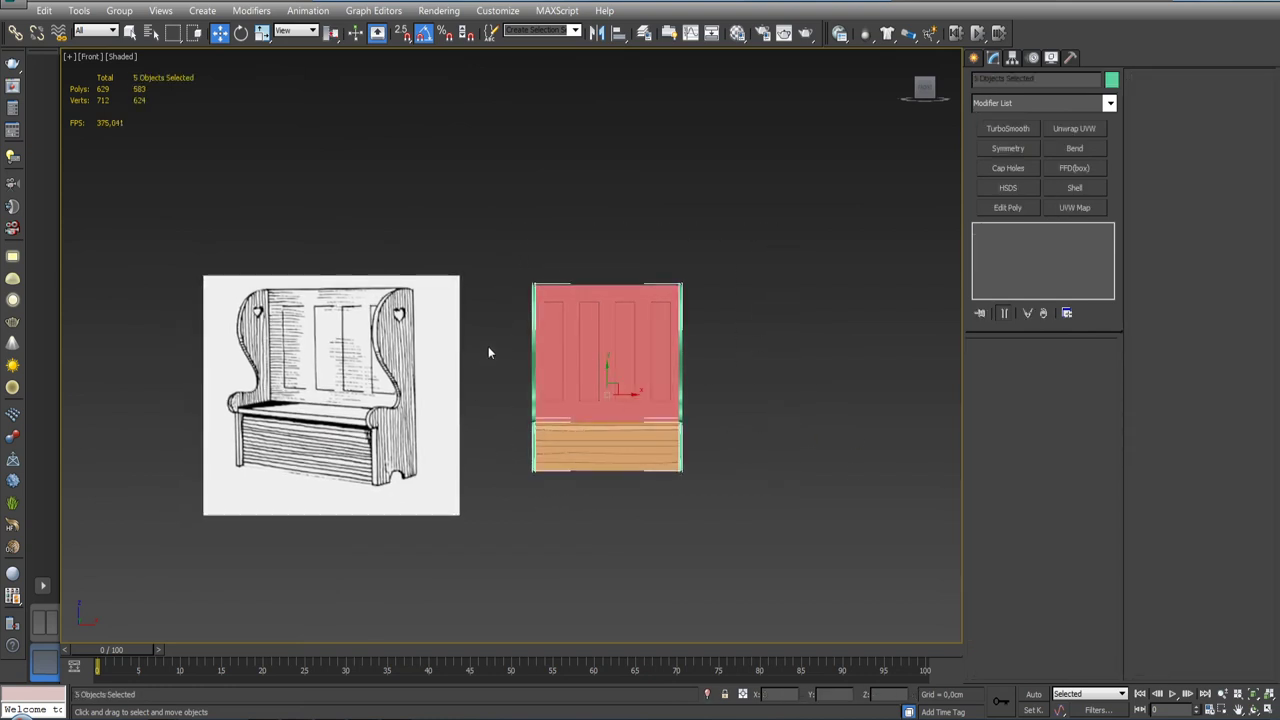
drag(510, 266, 736, 518)
alt+middle_drag(700, 355, 640, 340)
scroll(640, 340, up, 3)
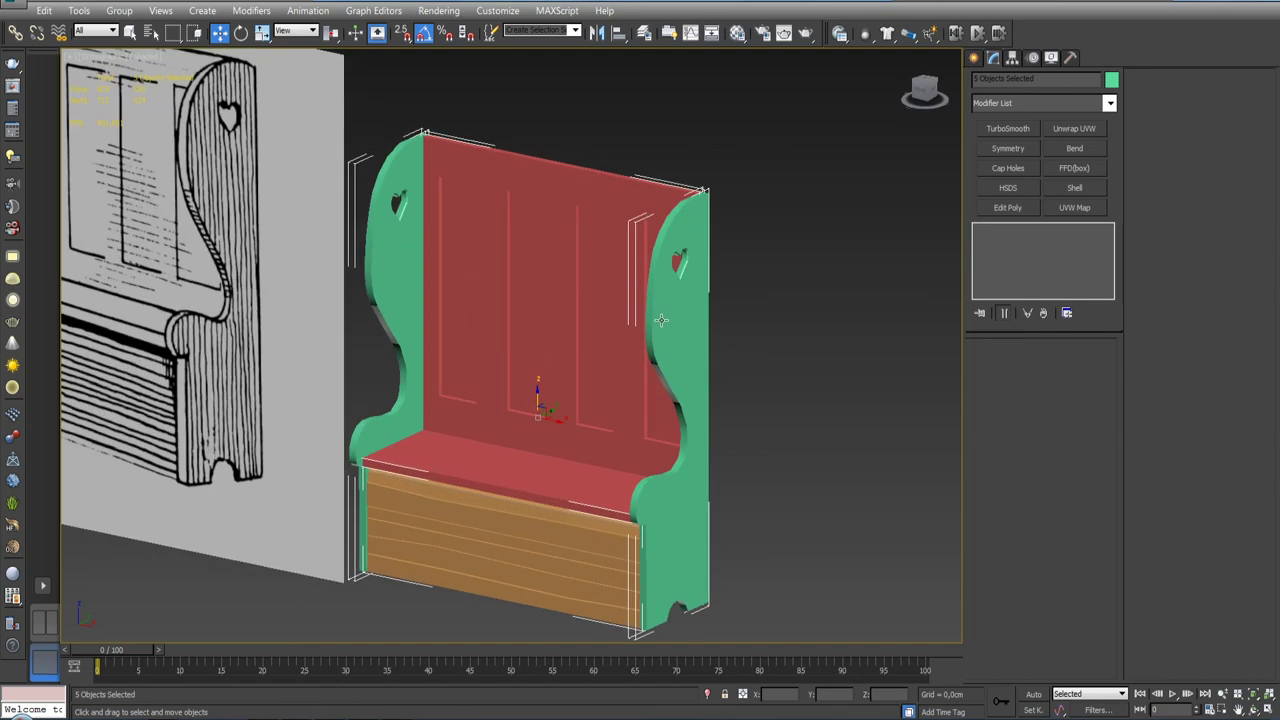
click(661, 320)
scroll(748, 296, down, 5)
alt+middle_drag(748, 296, 780, 360)
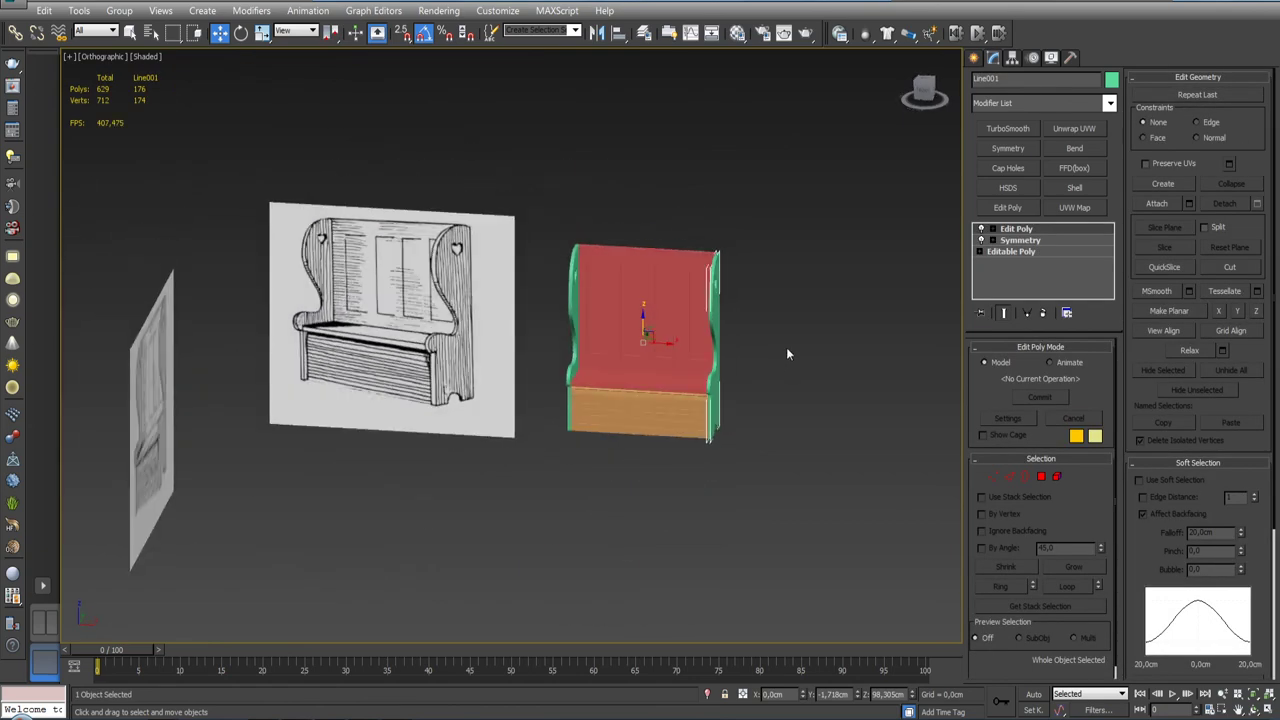
alt+middle_drag(786, 346, 806, 309)
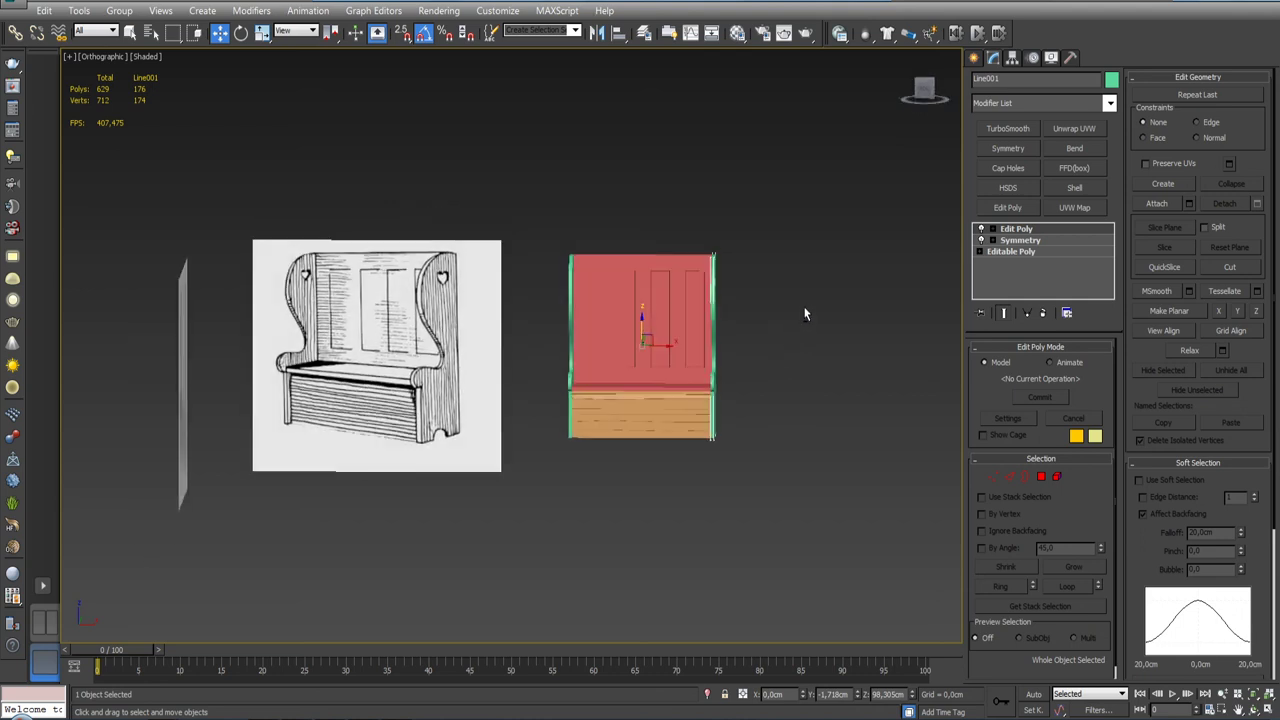
scroll(806, 300, down, 2)
drag(814, 235, 646, 447)
Step: Clone the bench parts as an independent Copy and move it left of the reference drawing
right_click(697, 347)
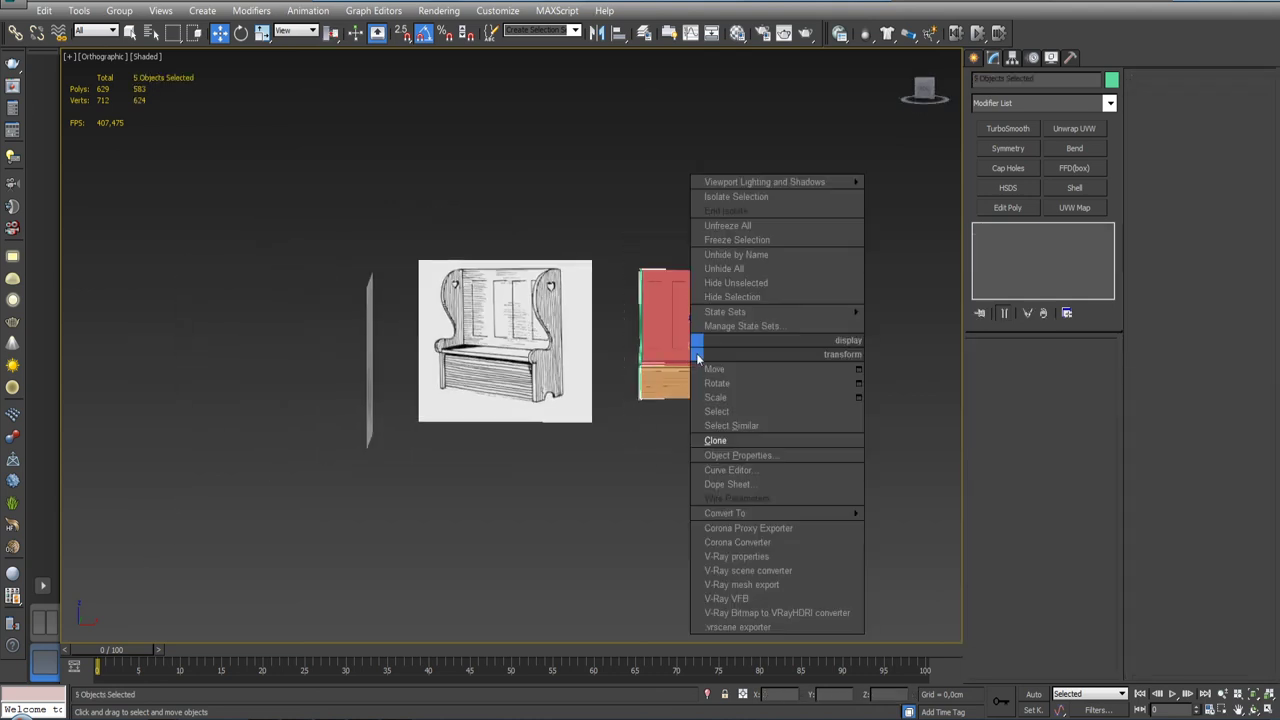
click(736, 441)
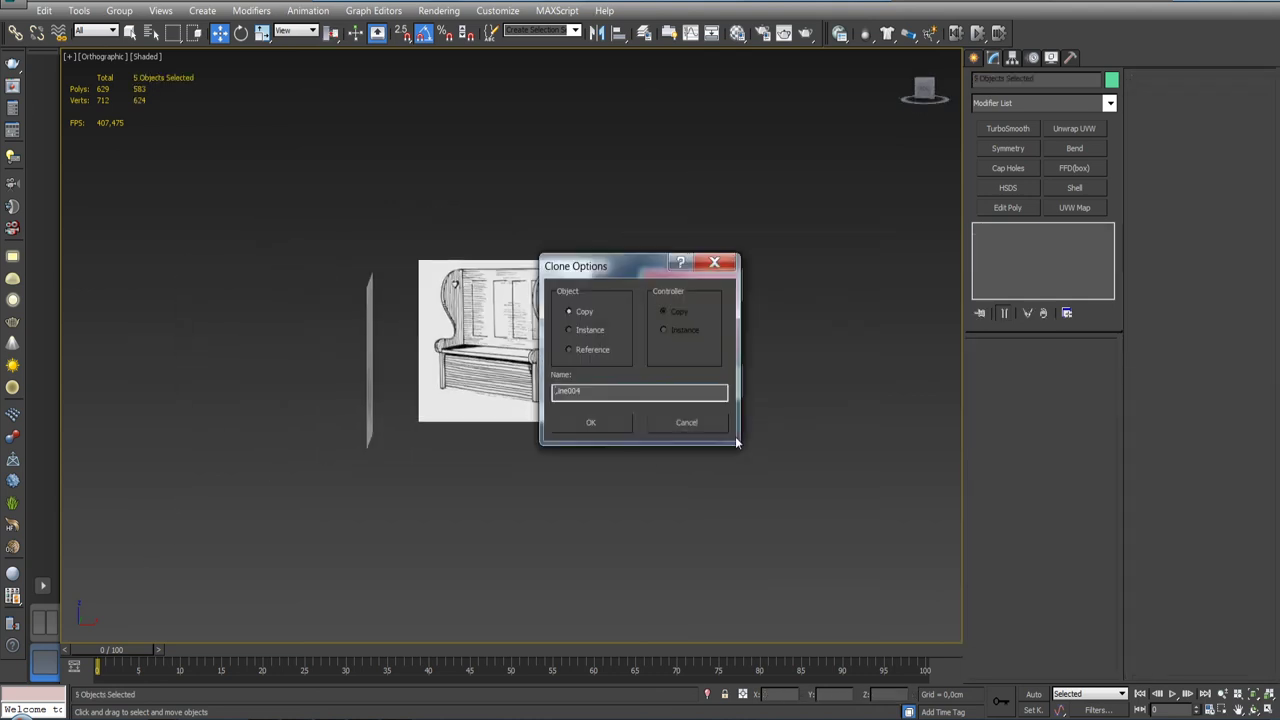
click(595, 421)
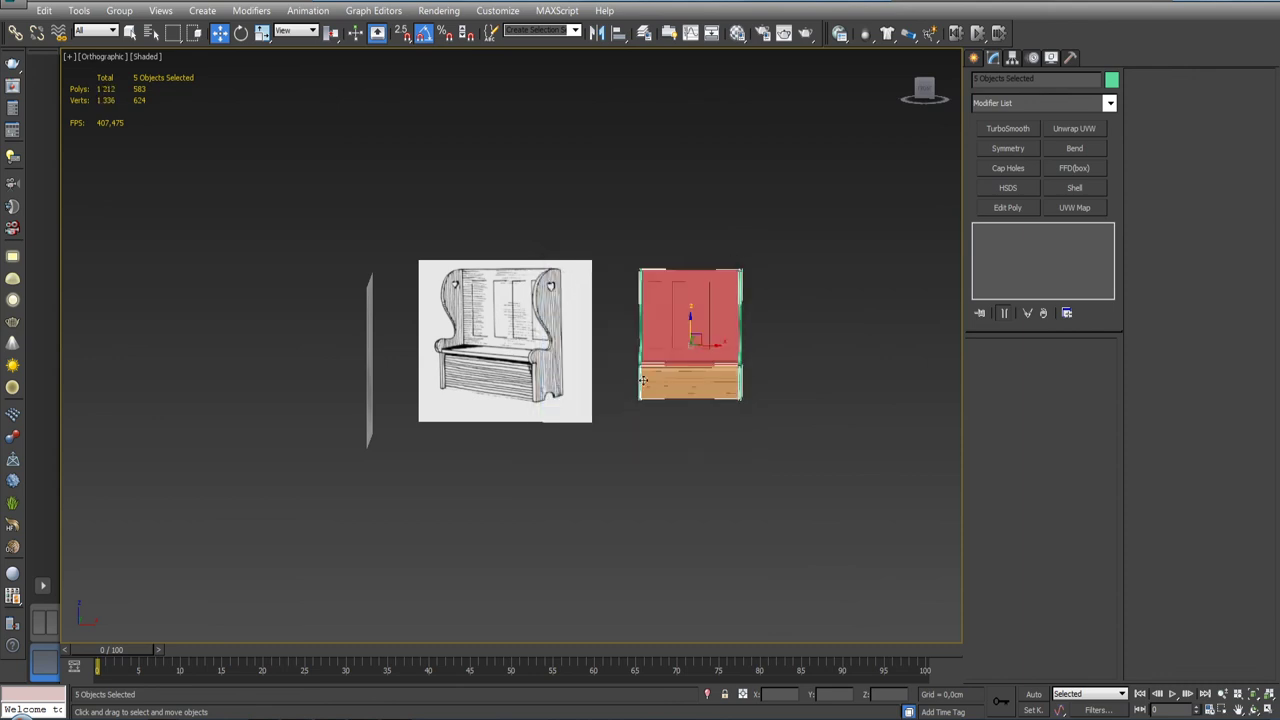
mouse_move(715, 340)
mouse_down()
mouse_move(296, 340)
mouse_move(213, 357)
mouse_up()
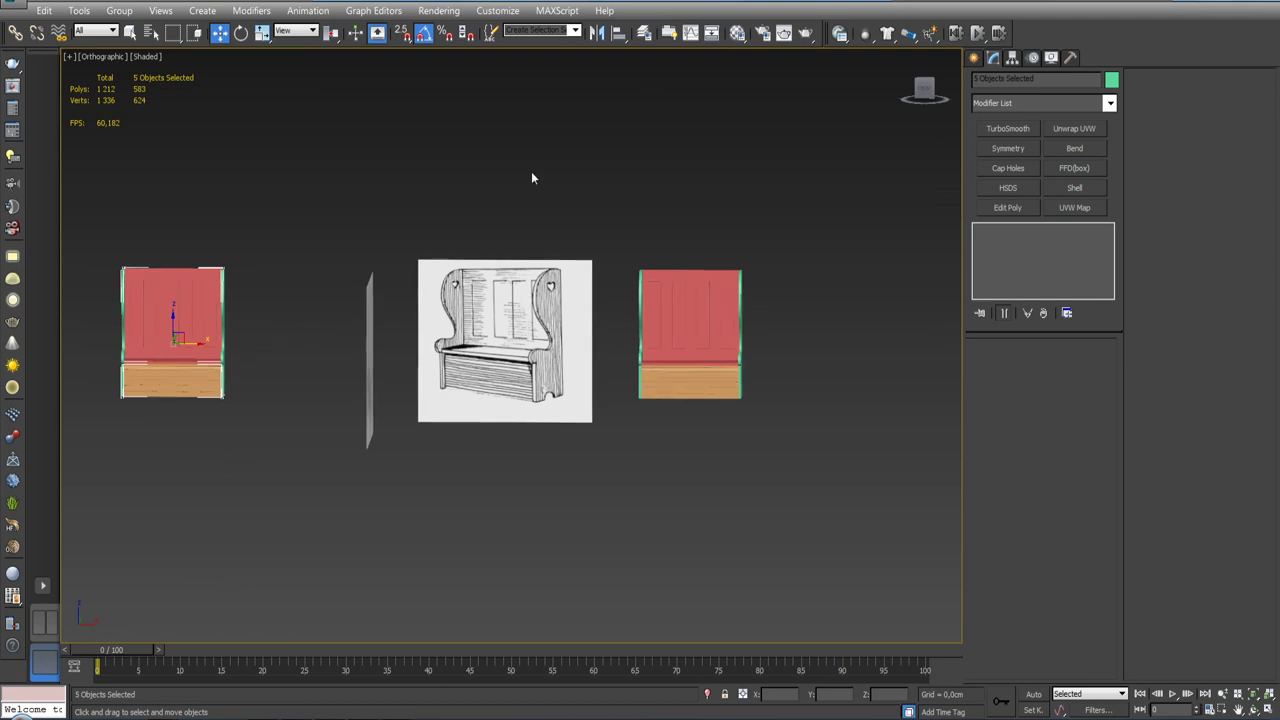
Step: Add the bench copy to Layer001 in the layer manager
click(644, 33)
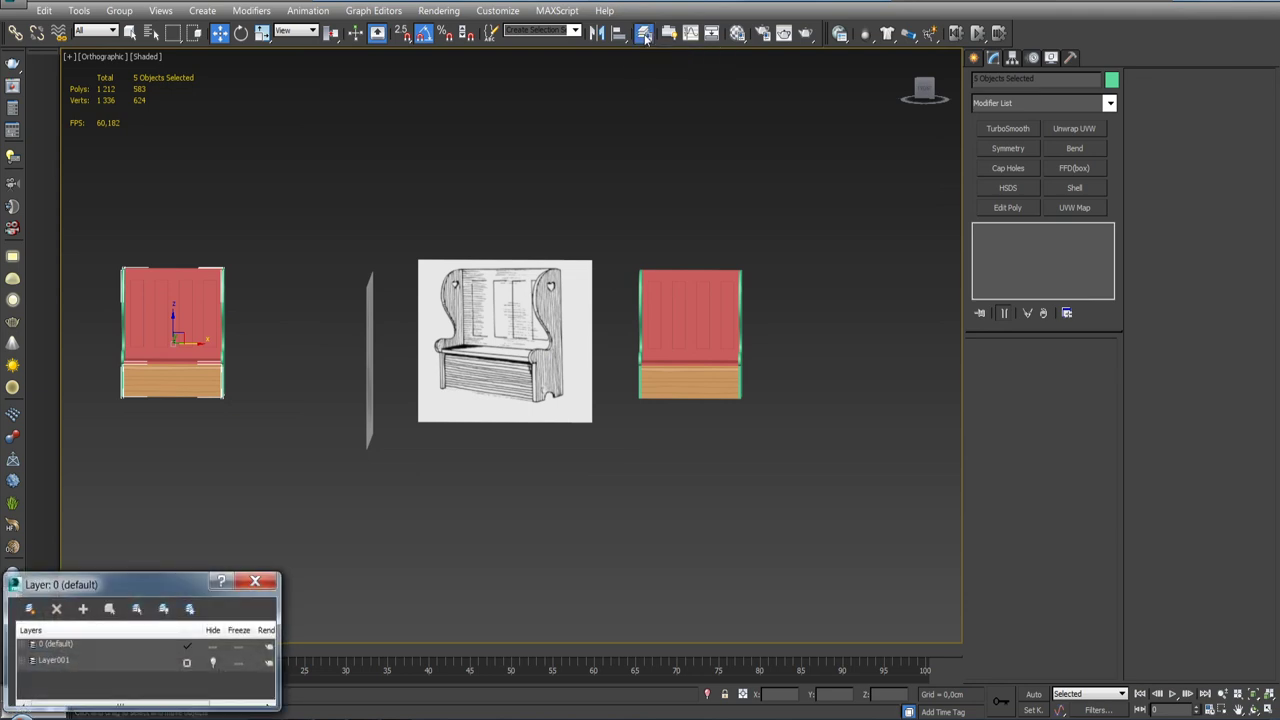
click(55, 660)
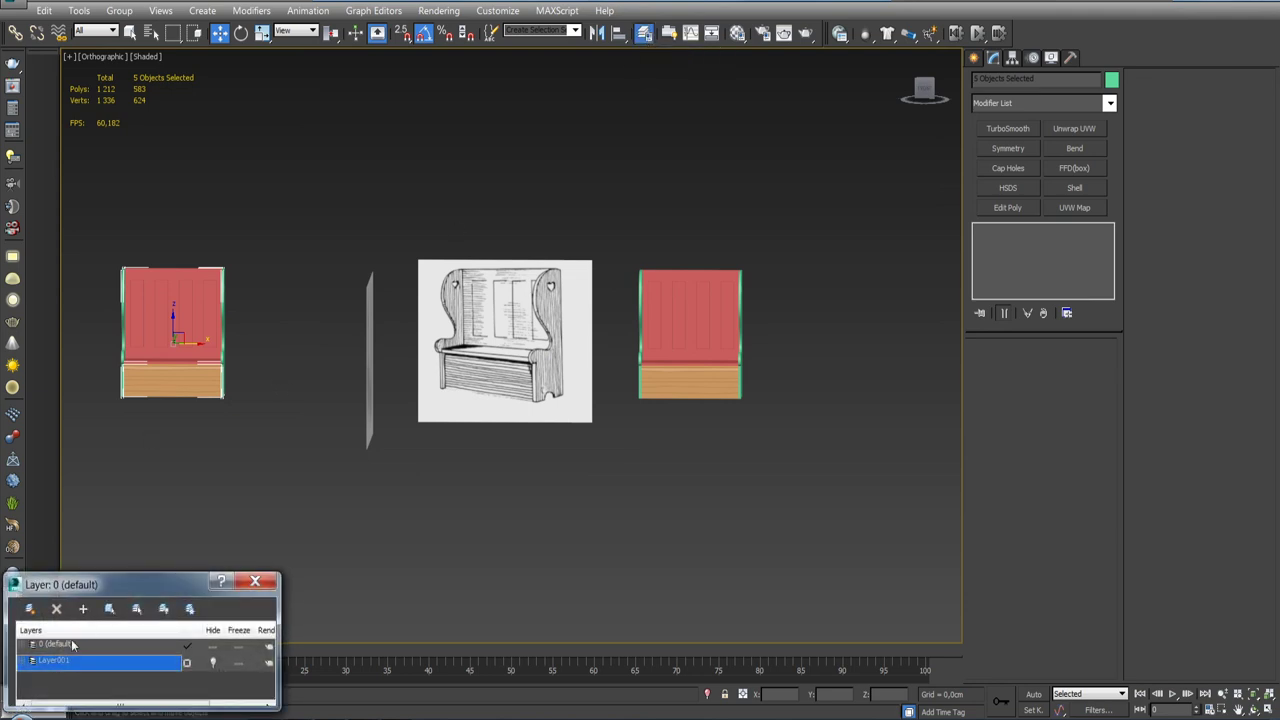
click(83, 609)
click(256, 582)
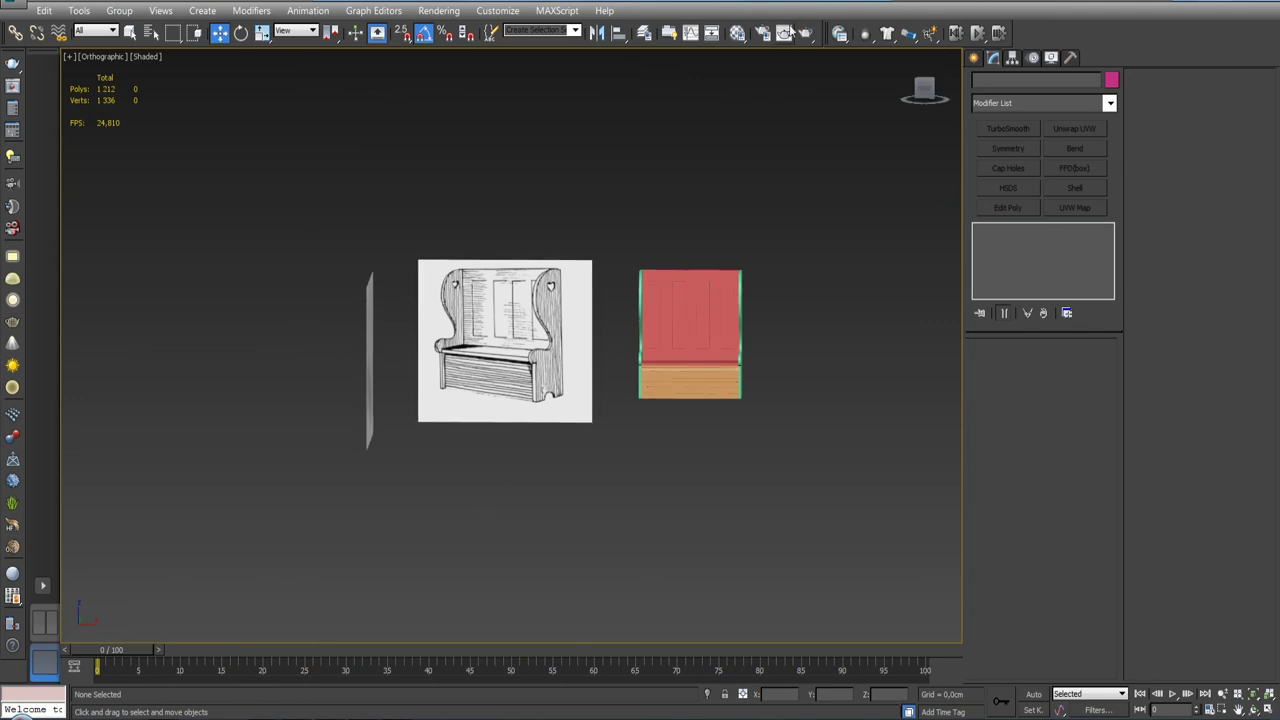
Step: Add both reference image planes to Layer001 as well
click(644, 33)
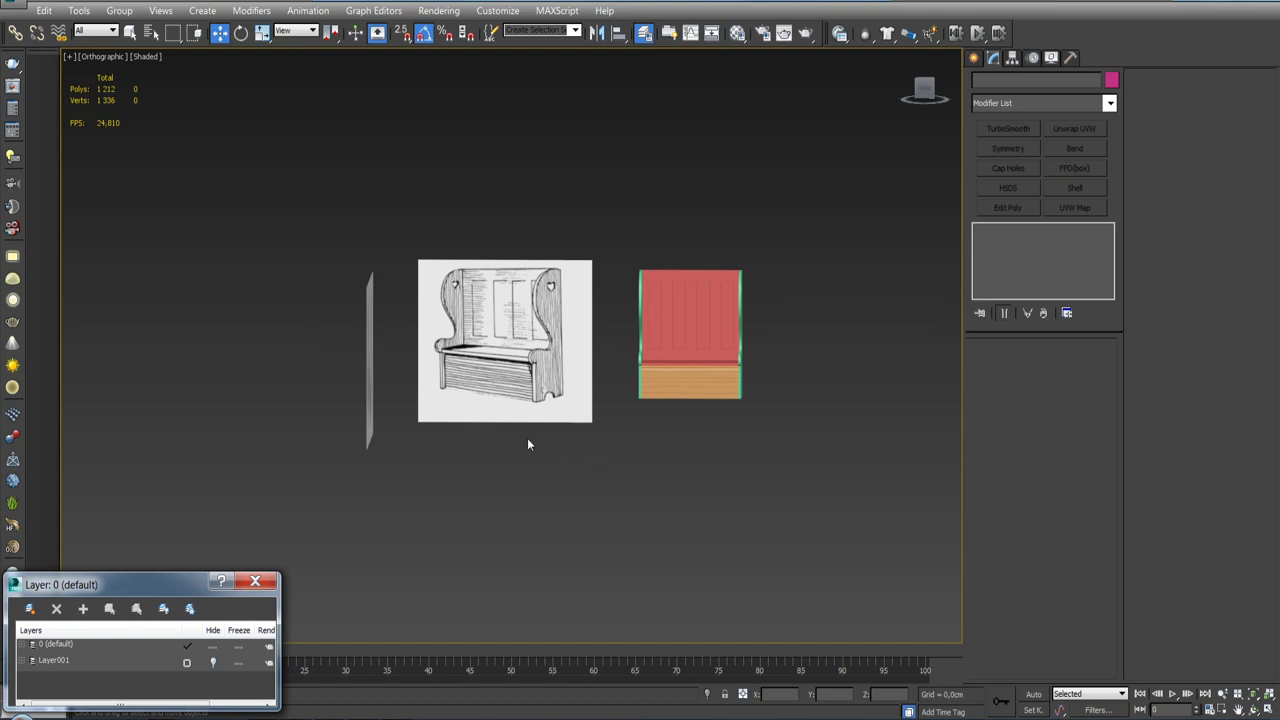
drag(310, 242, 484, 391)
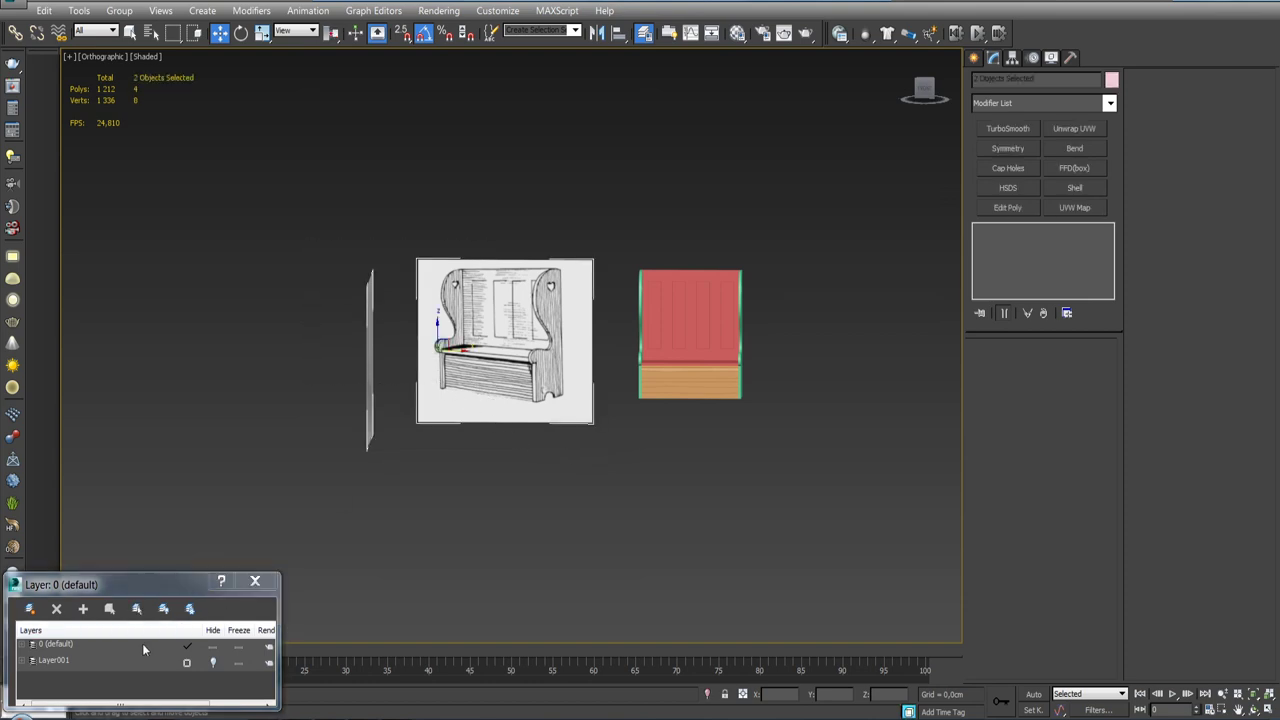
click(95, 662)
click(84, 609)
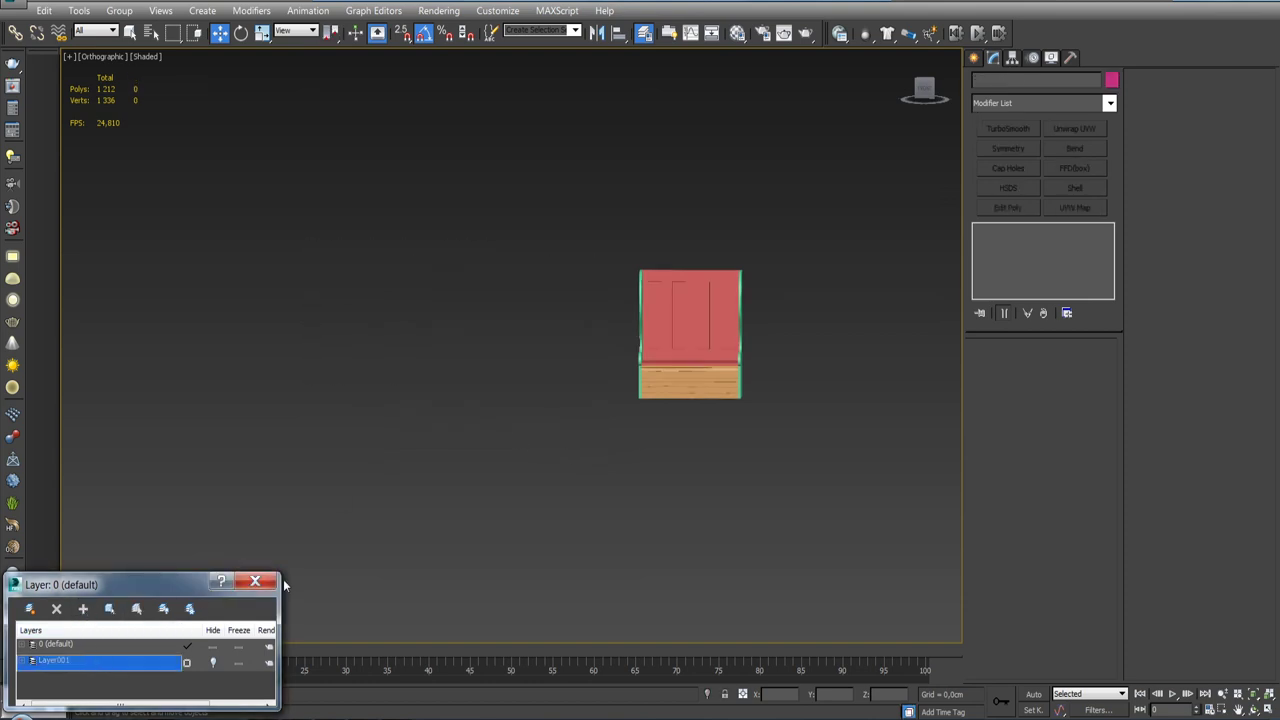
click(257, 582)
mouse_move(691, 429)
middle_down()
mouse_move(576, 470)
mouse_move(586, 379)
middle_up()
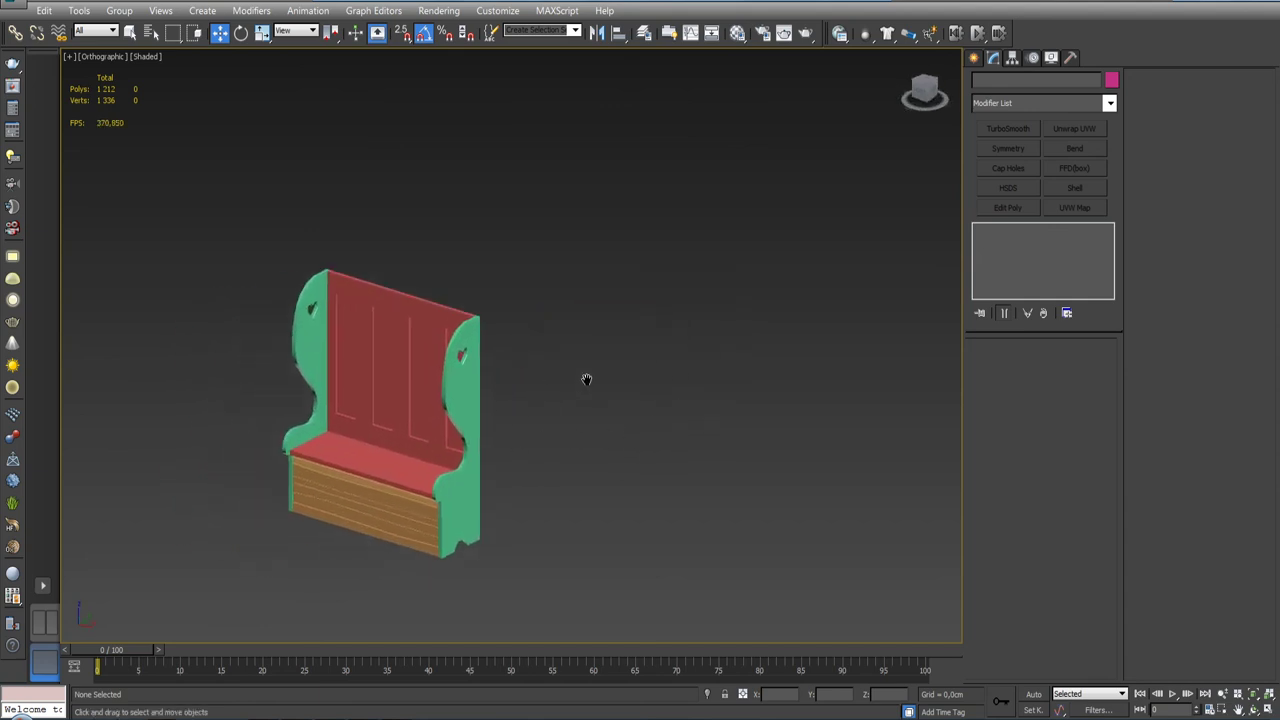
Step: Select Box003 and collapse its Edit Poly modifier into an Editable Poly
click(416, 359)
mouse_move(416, 359)
alt+middle_down()
mouse_move(410, 407)
mouse_move(540, 400)
mouse_move(520, 400)
mouse_move(604, 312)
alt+middle_up()
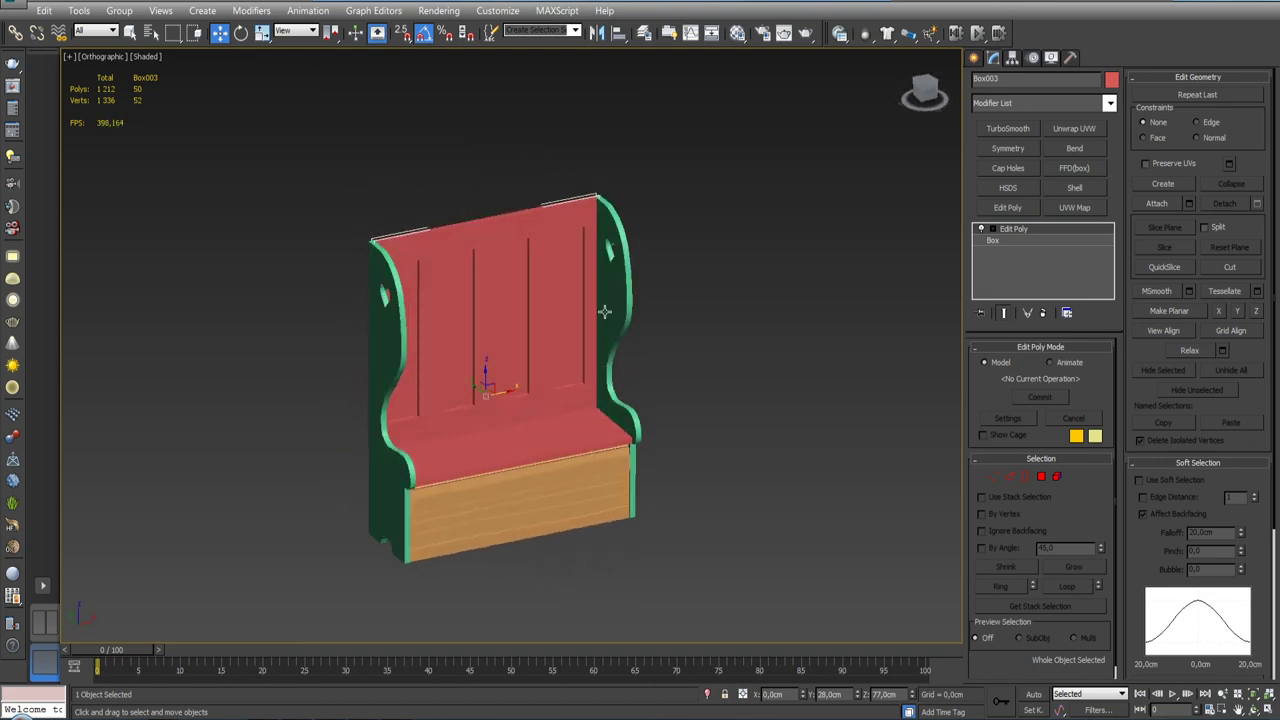
click(999, 80)
right_click(1020, 230)
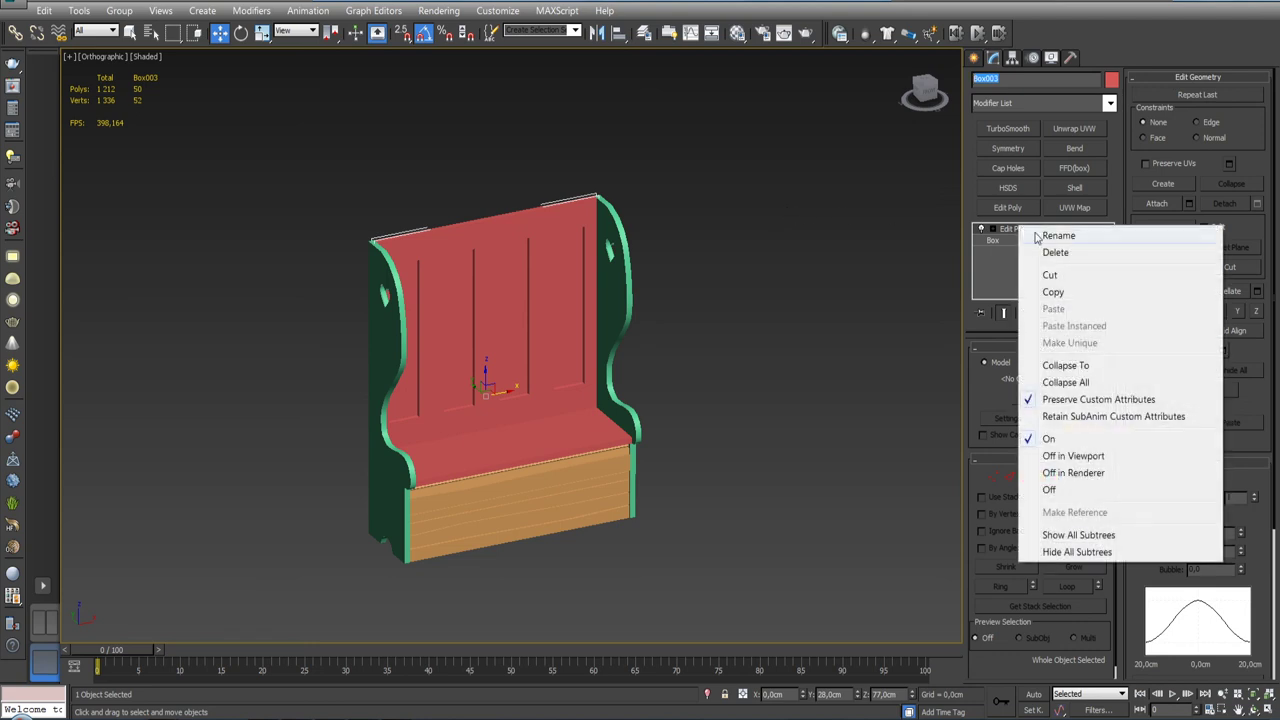
click(1070, 366)
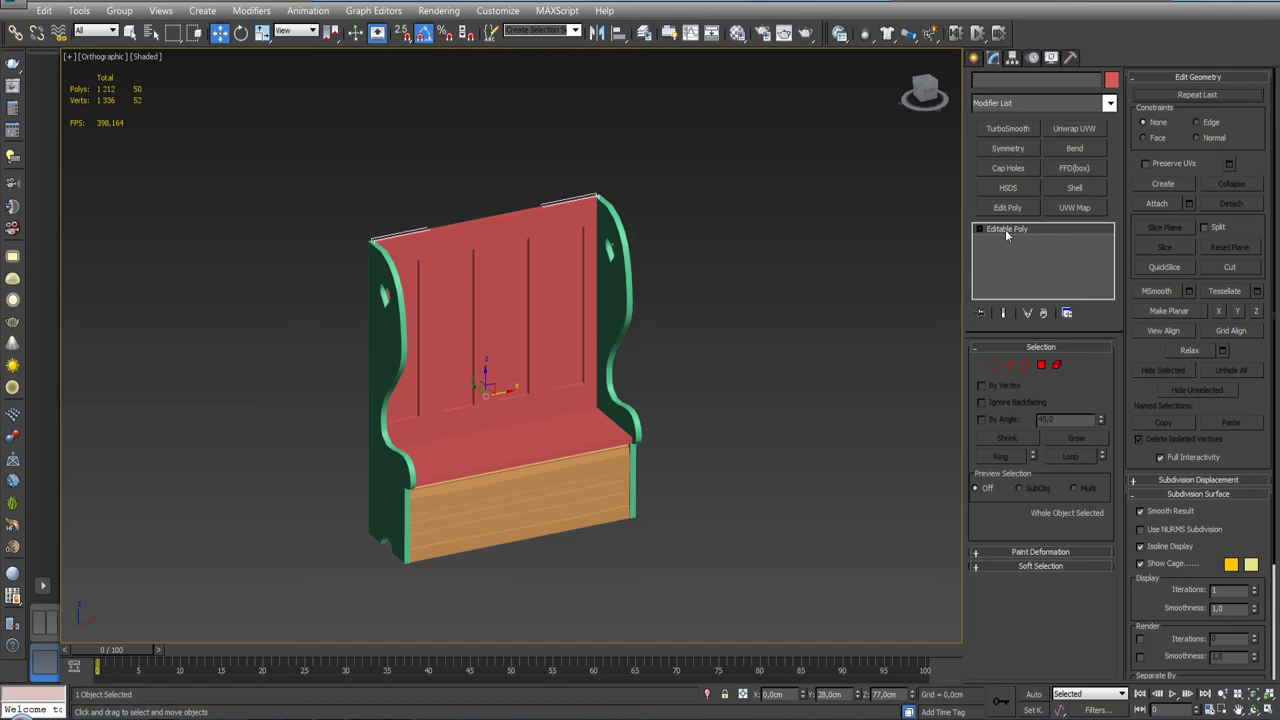
alt+middle_drag(730, 263, 754, 263)
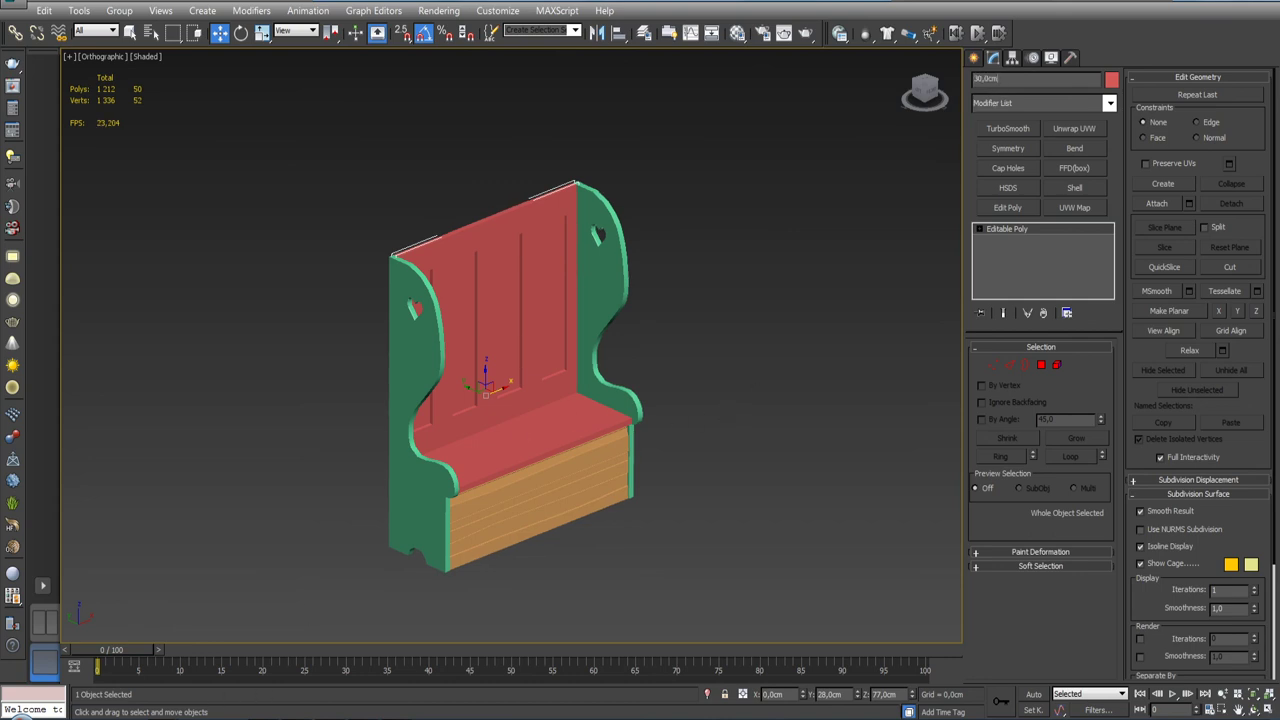
Step: Confirm the MFP_01_medieval_Chair_03 folder rename and paste that name onto the bench object
click(157, 656)
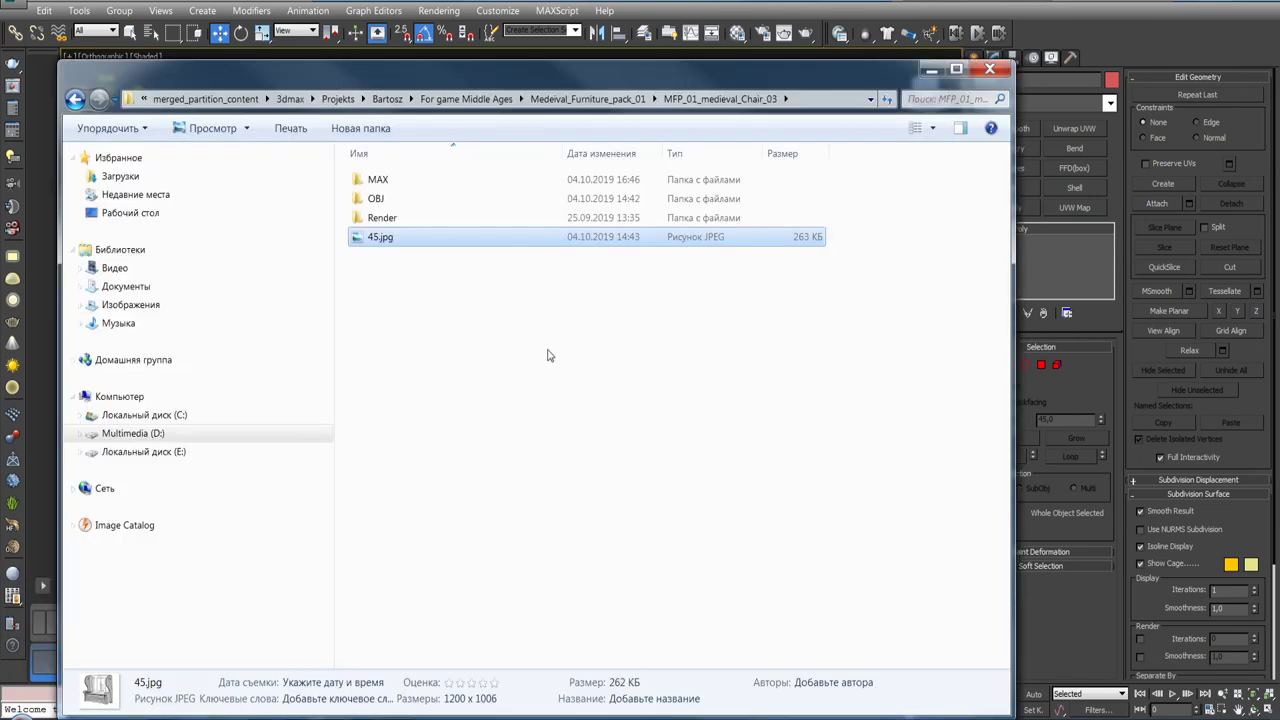
click(587, 98)
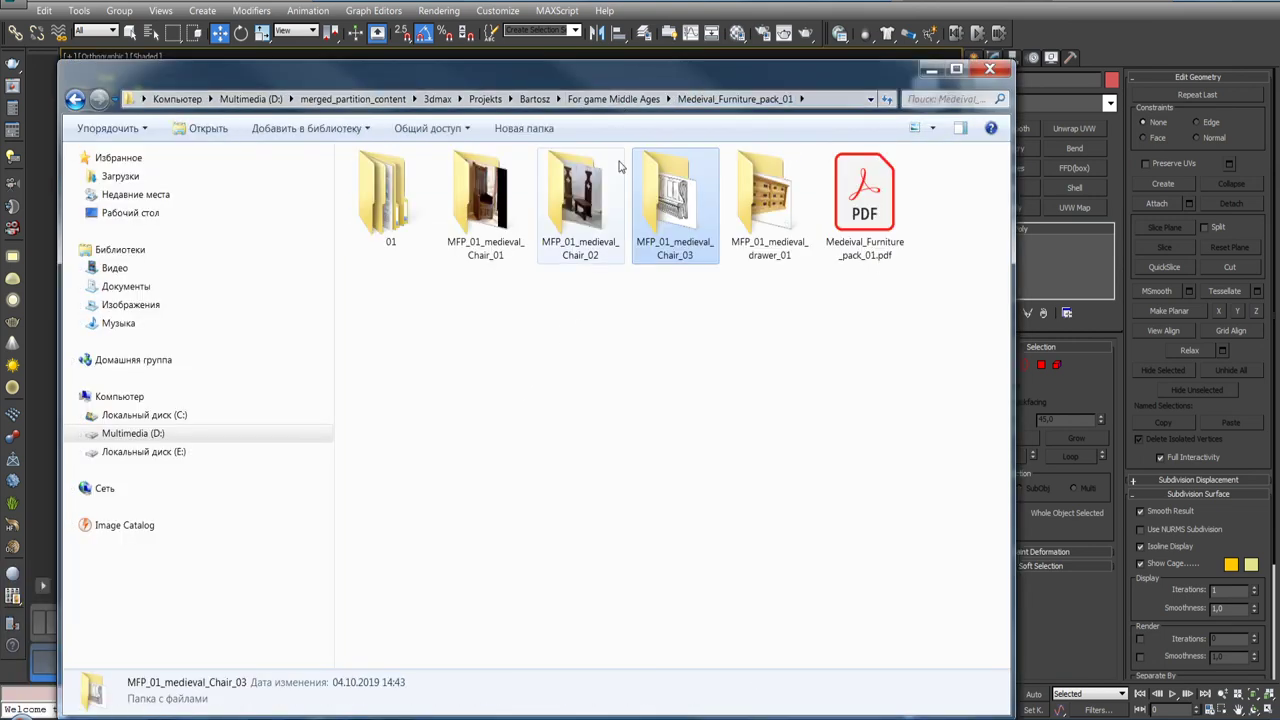
click(683, 256)
click(726, 371)
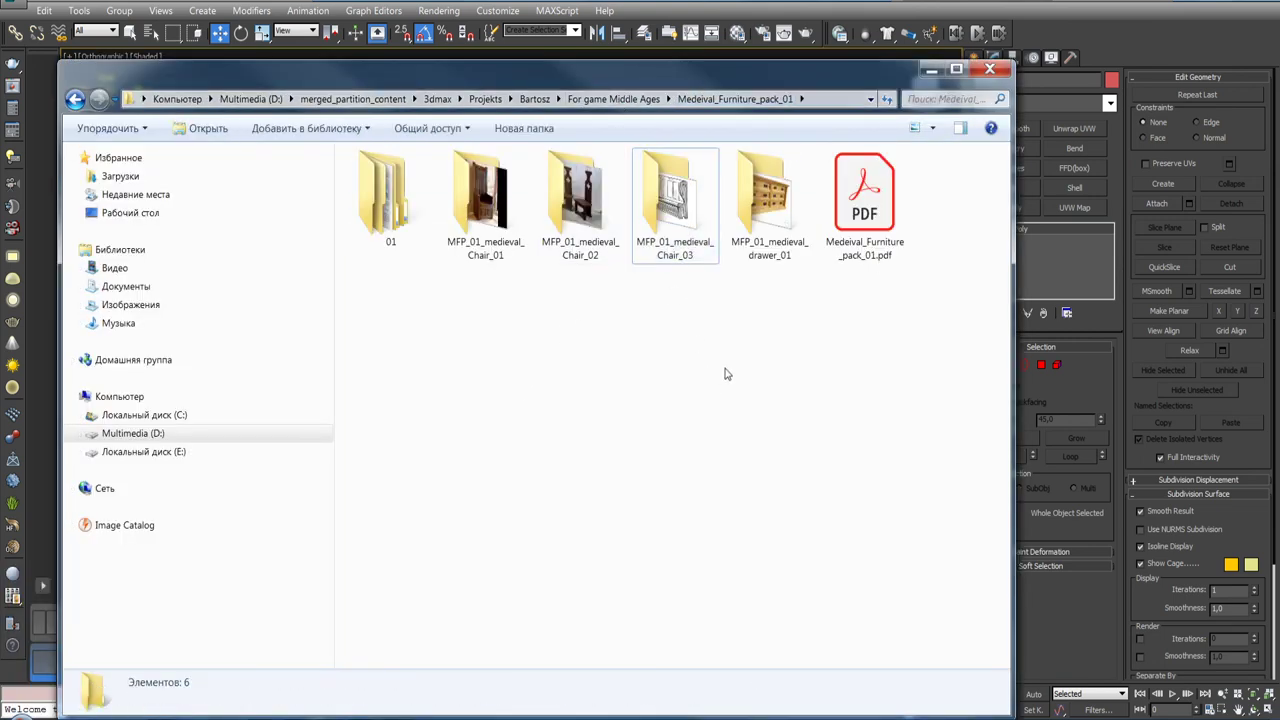
click(989, 68)
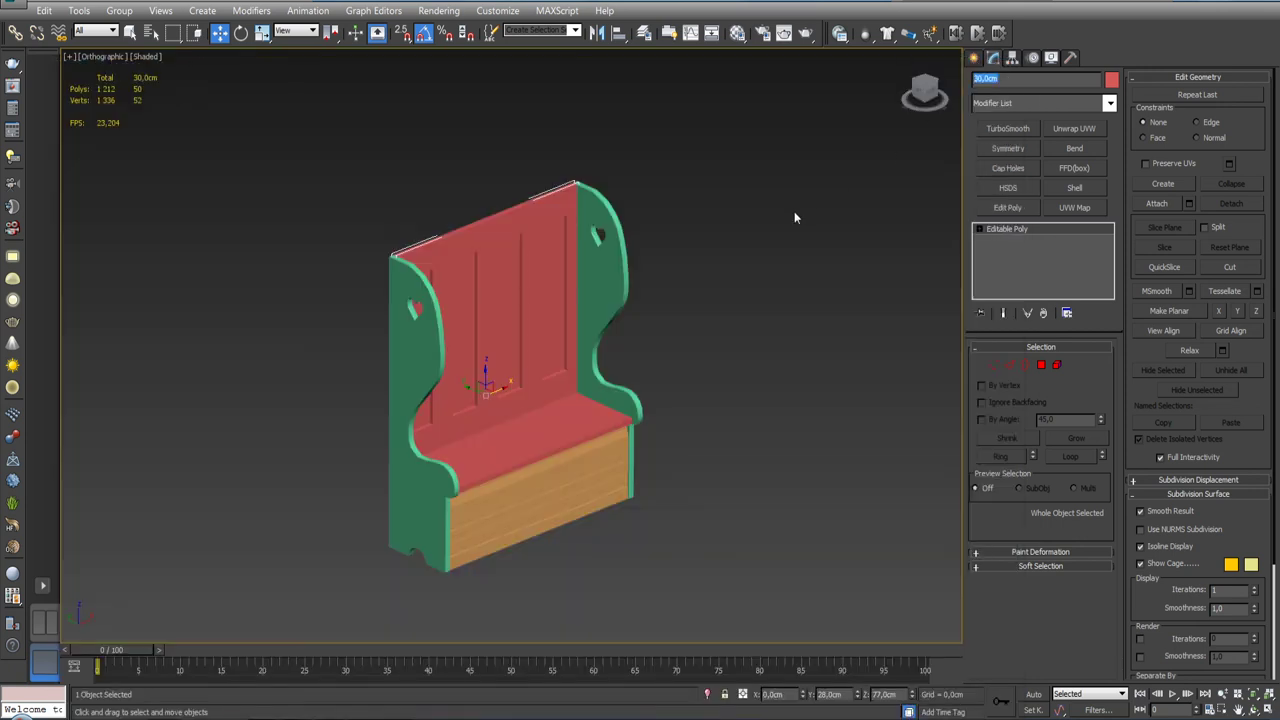
text(MFP_01_medieval_Chair_03)
key(Return)
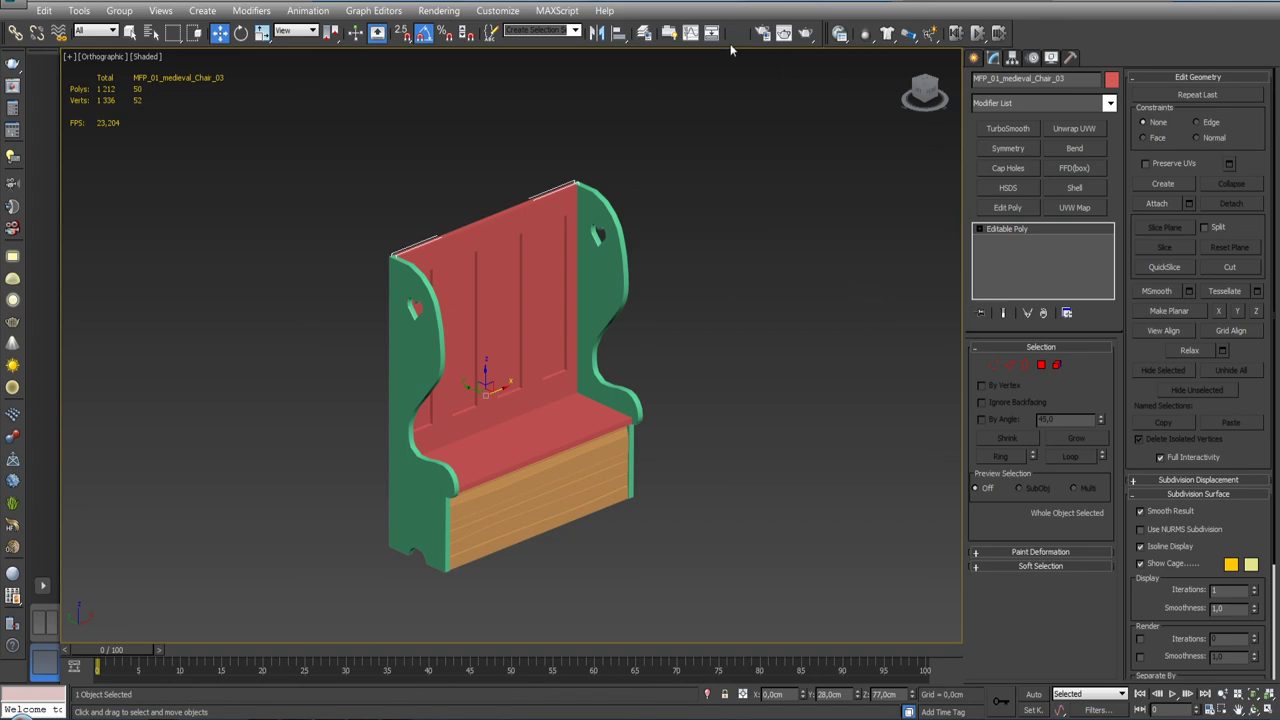
Step: Rename the material to MFP_01_medieval_Chair_03 and assign it to all chair parts
click(737, 33)
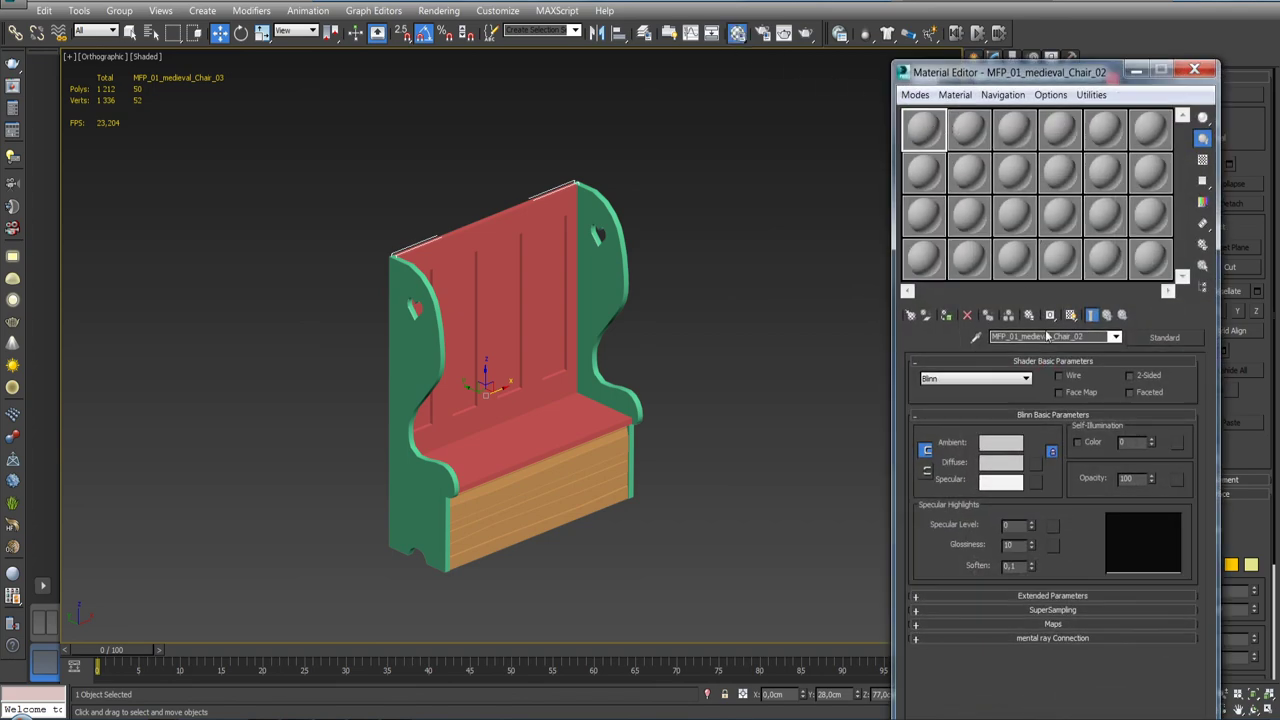
click(995, 337)
text(MFP_01_medieval_Chair_03)
mouse_move(830, 330)
alt+middle_down()
mouse_move(766, 323)
mouse_move(723, 352)
alt+middle_up()
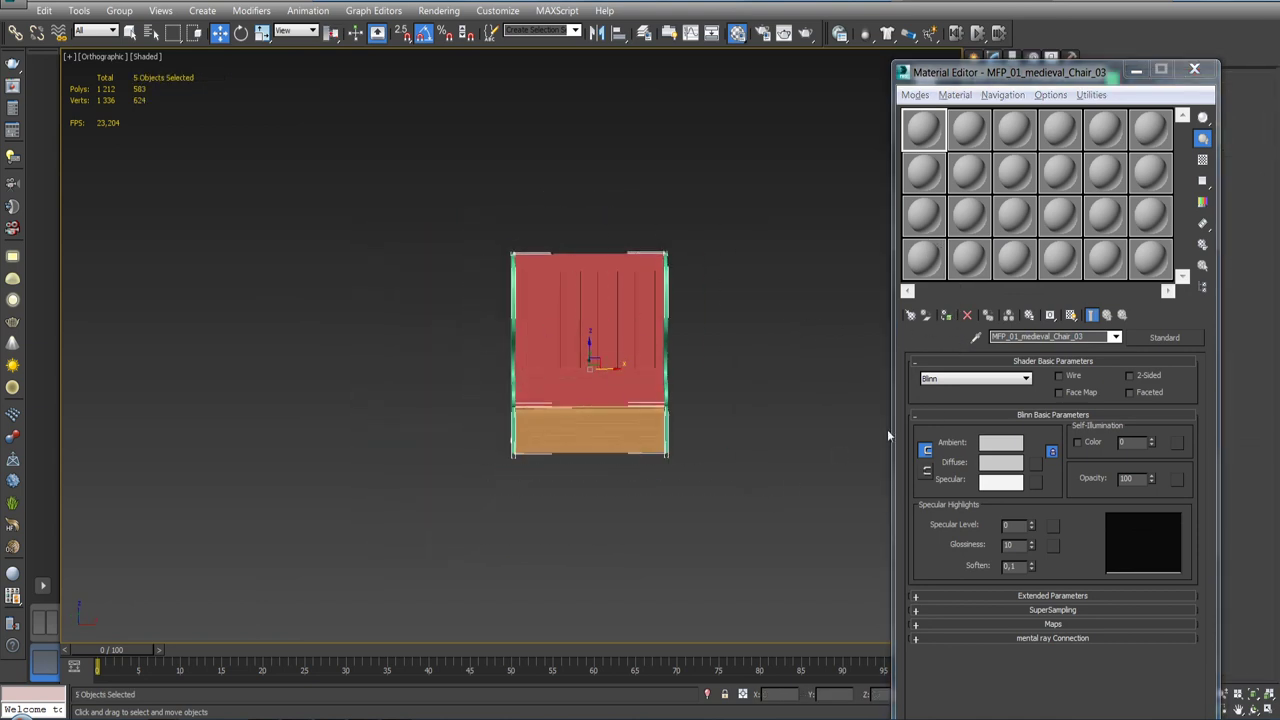
click(946, 315)
Step: Reselect the chair, check the grey result from the front, and close the Material Editor
alt+middle_drag(870, 345, 838, 358)
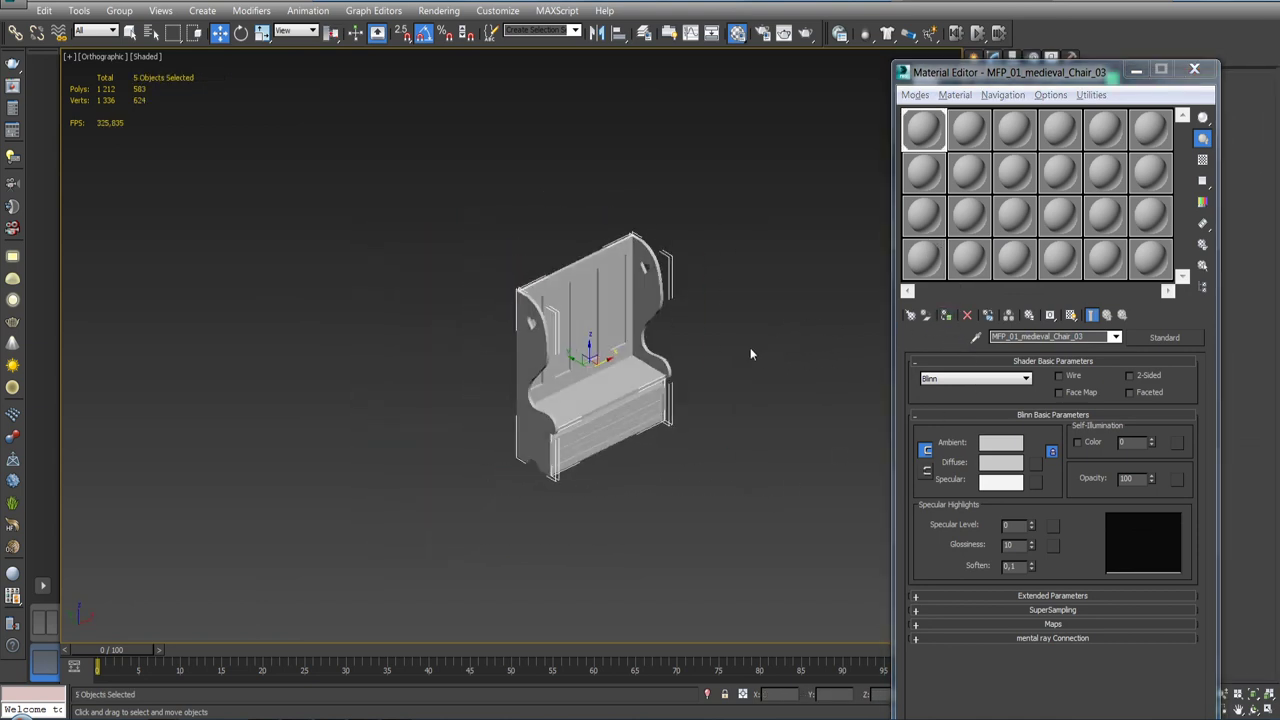
click(702, 344)
scroll(690, 352, up, 4)
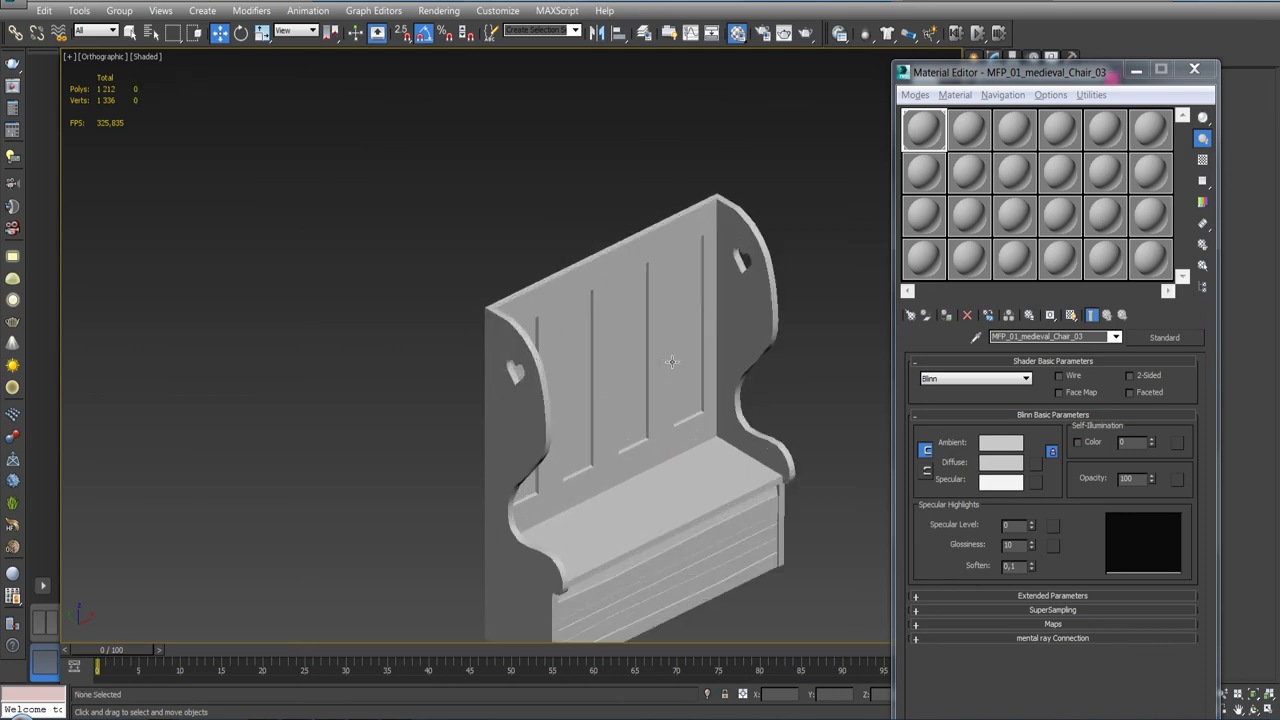
click(690, 352)
alt+middle_drag(690, 352, 600, 352)
scroll(620, 380, down, 3)
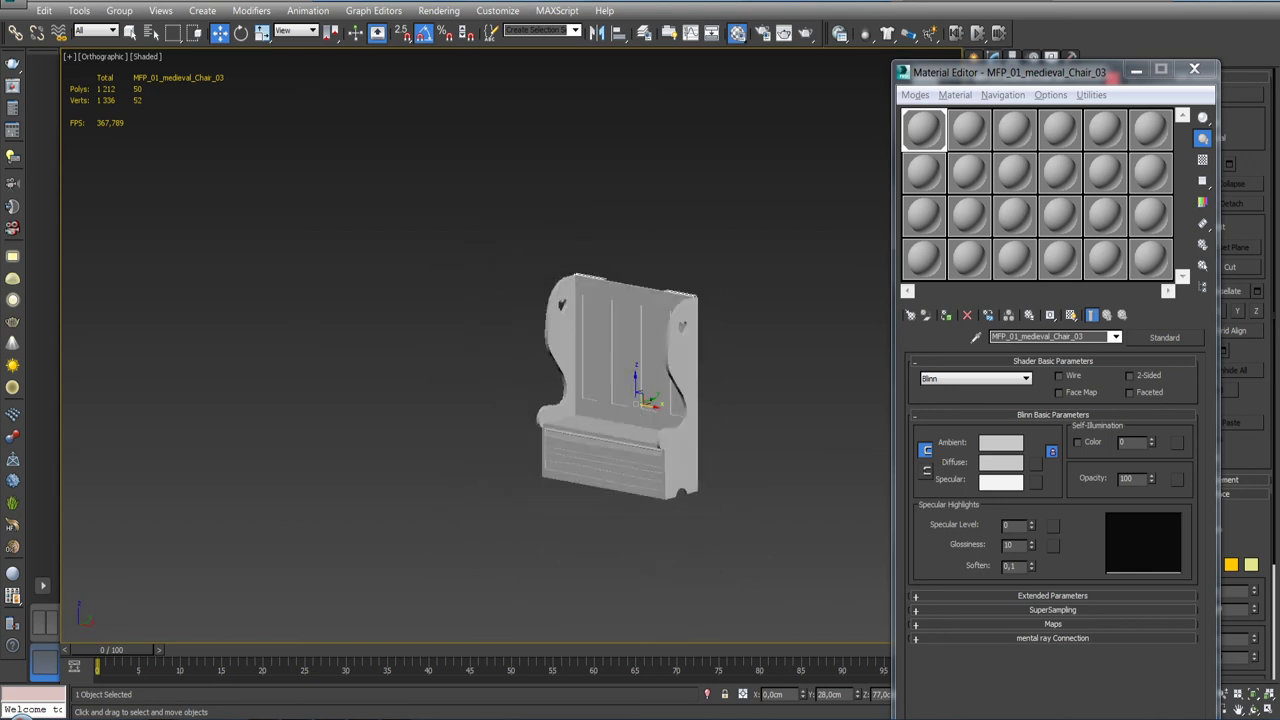
click(1194, 69)
mouse_move(900, 240)
alt+middle_down()
mouse_move(834, 246)
mouse_move(679, 297)
mouse_move(699, 295)
mouse_move(680, 314)
alt+middle_up()
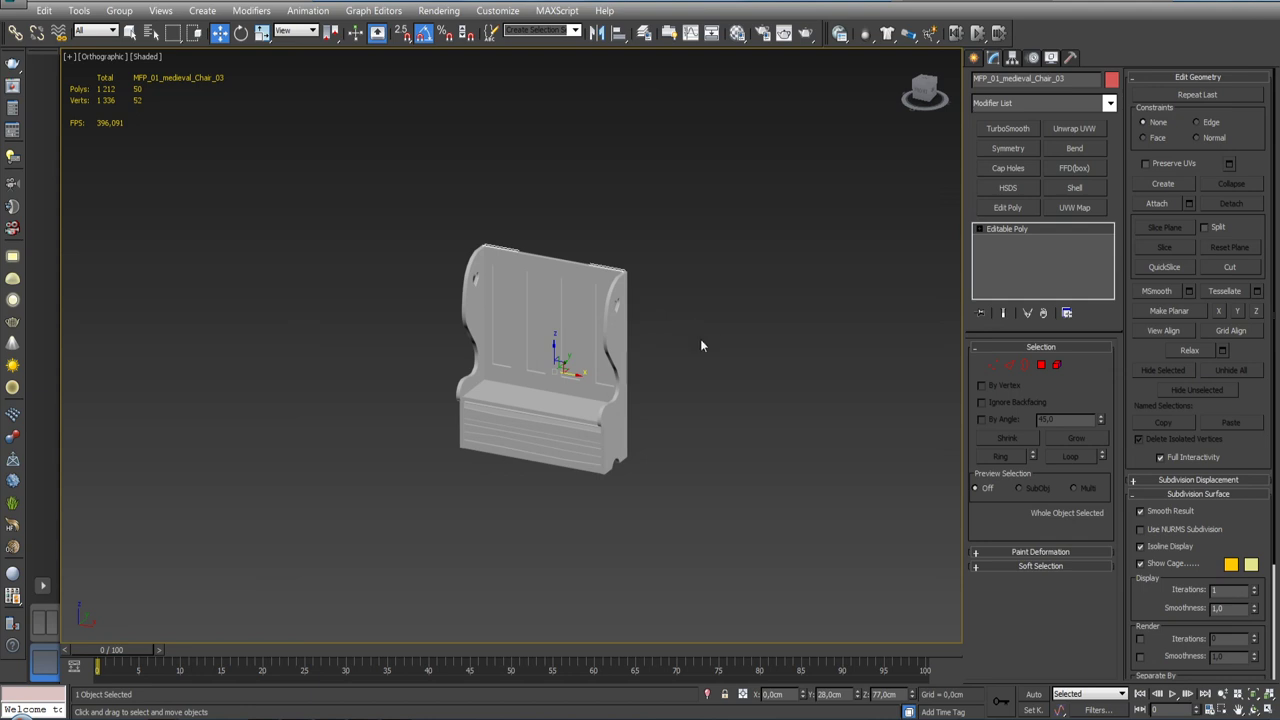
Step: Inspect the chair from front, side and three-quarter angles
key(f)
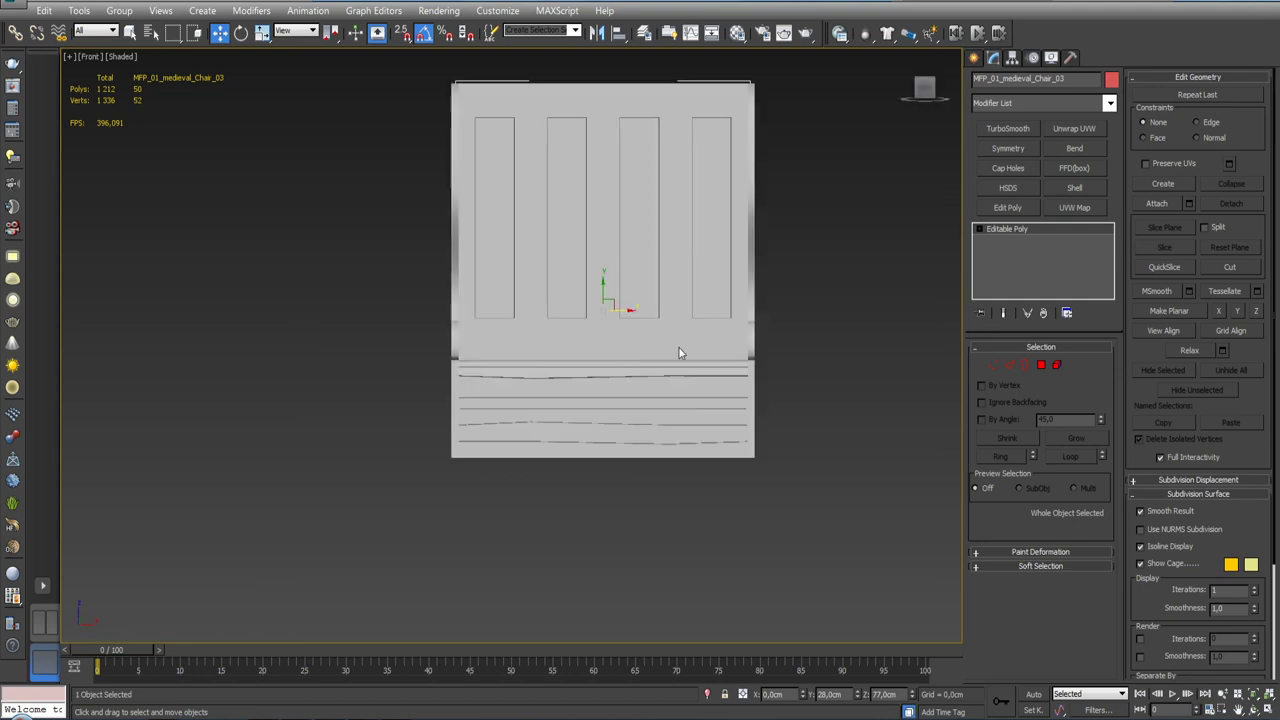
key(shift+z)
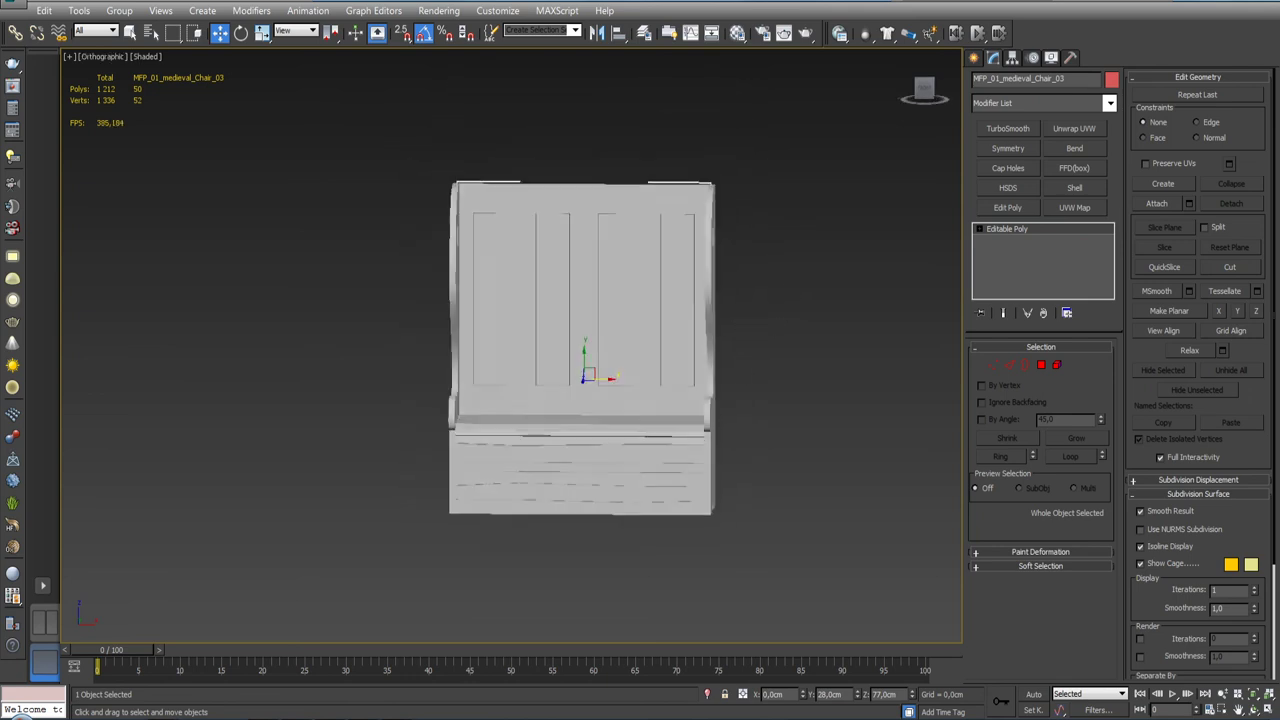
key(shift+z)
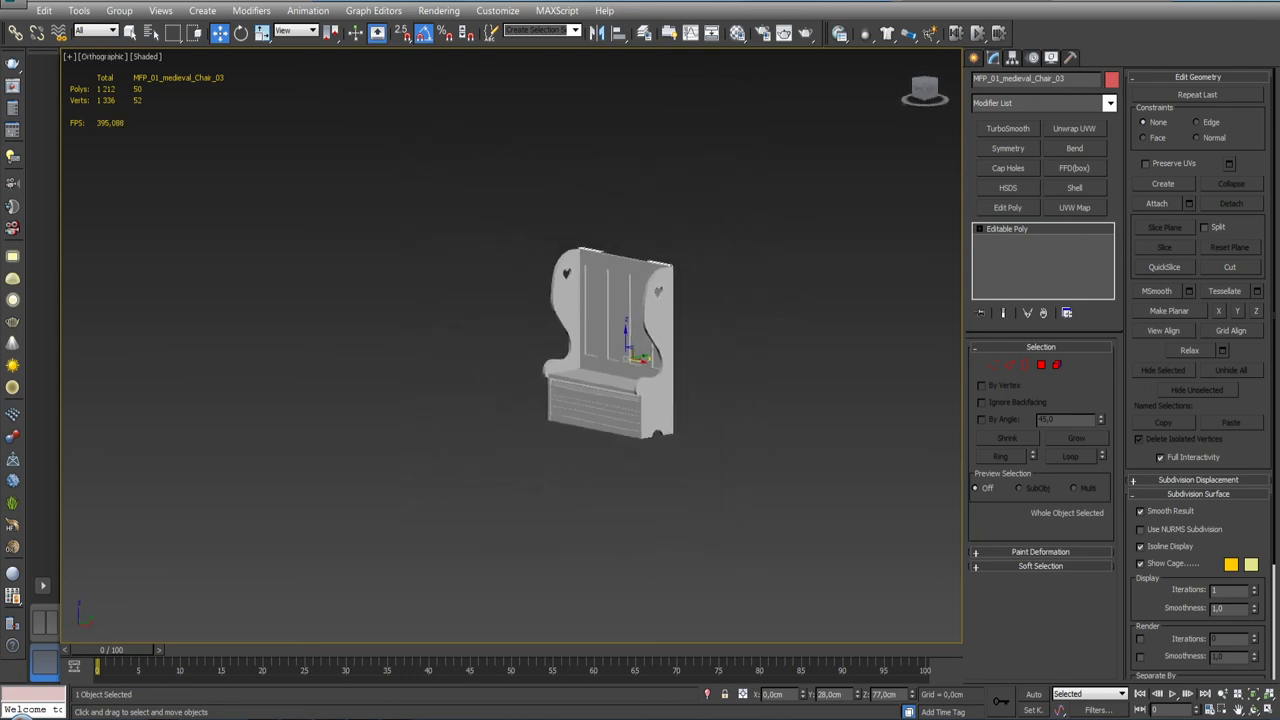
key(shift+z)
key(shift+z)
key(shift+z)
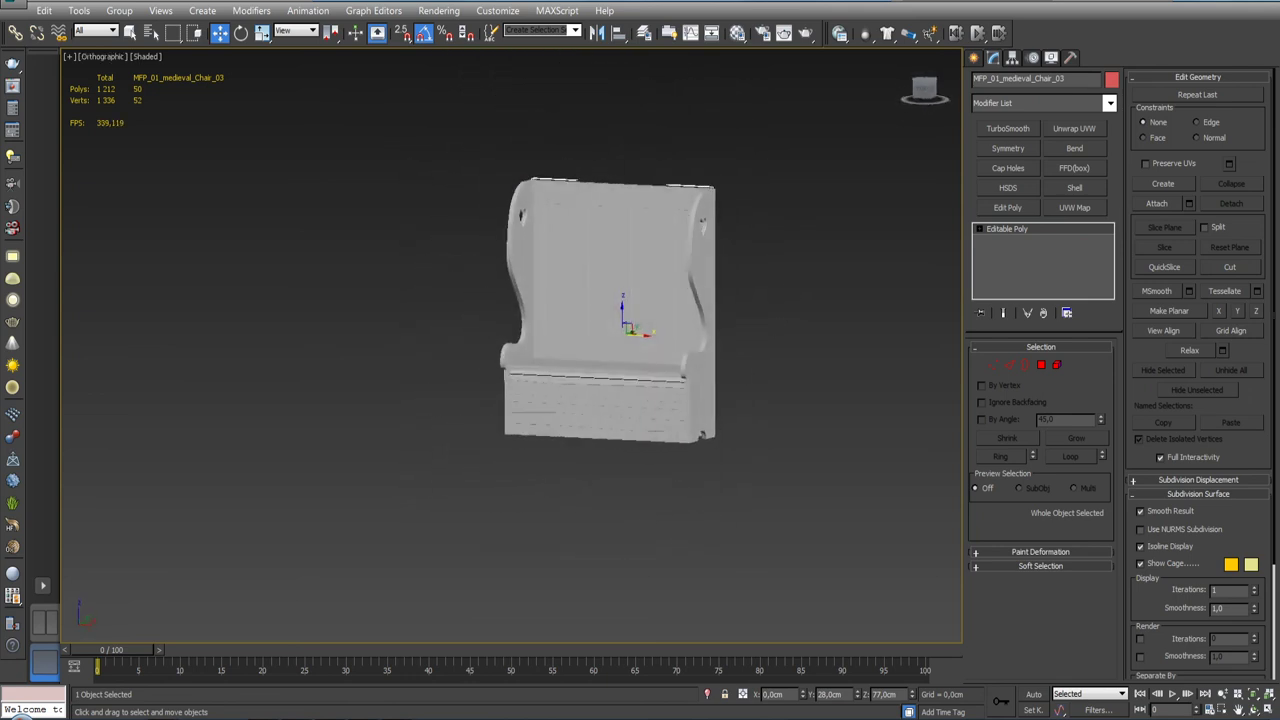
key(shift+z)
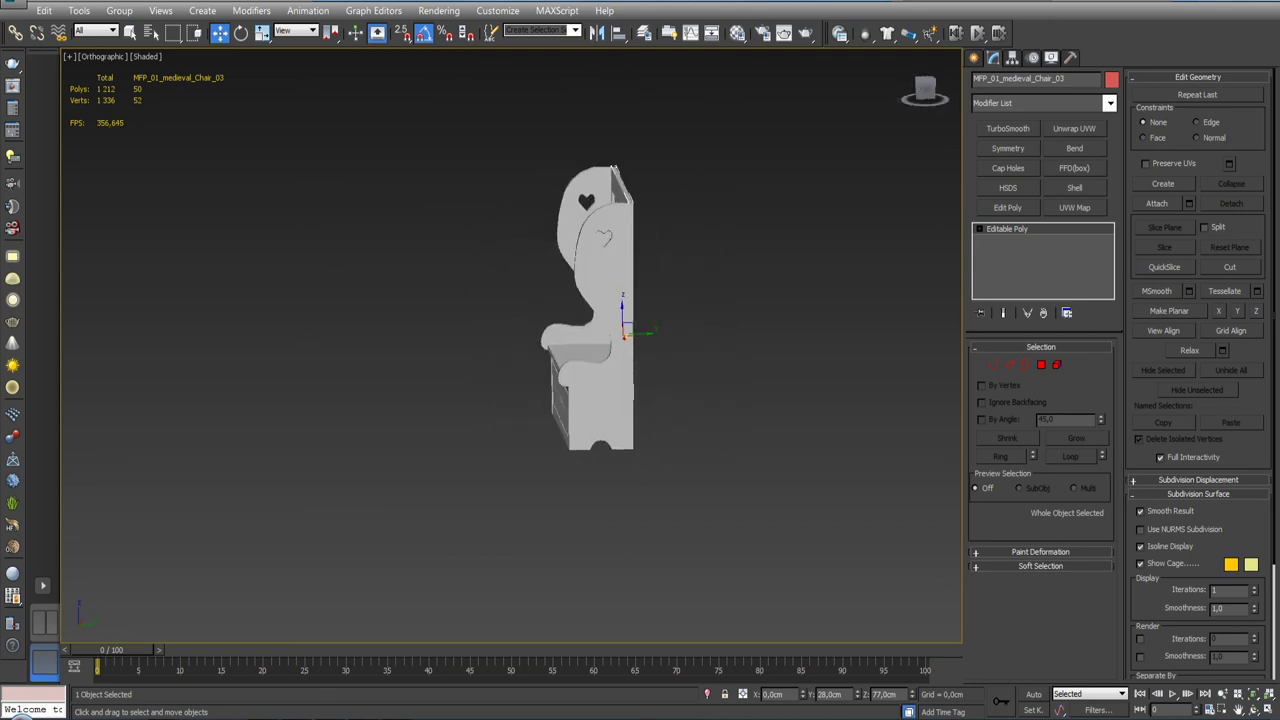
key(shift+z)
key(shift+z)
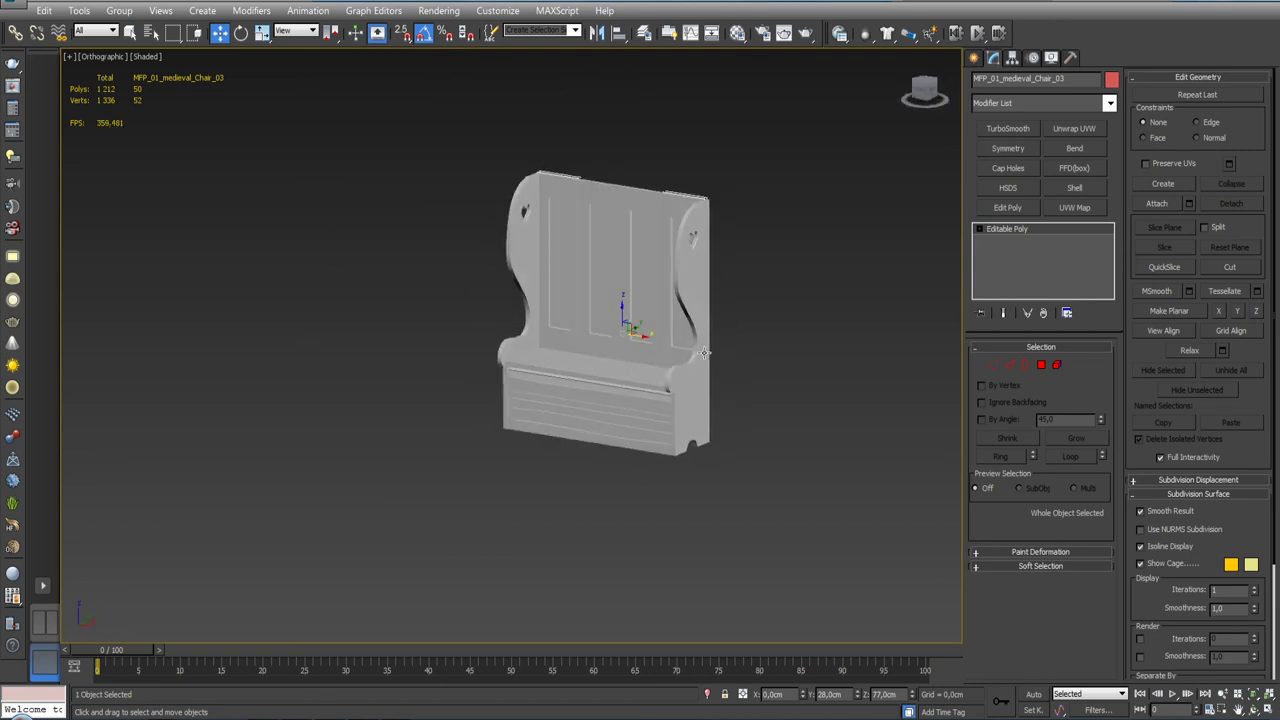
key(shift+z)
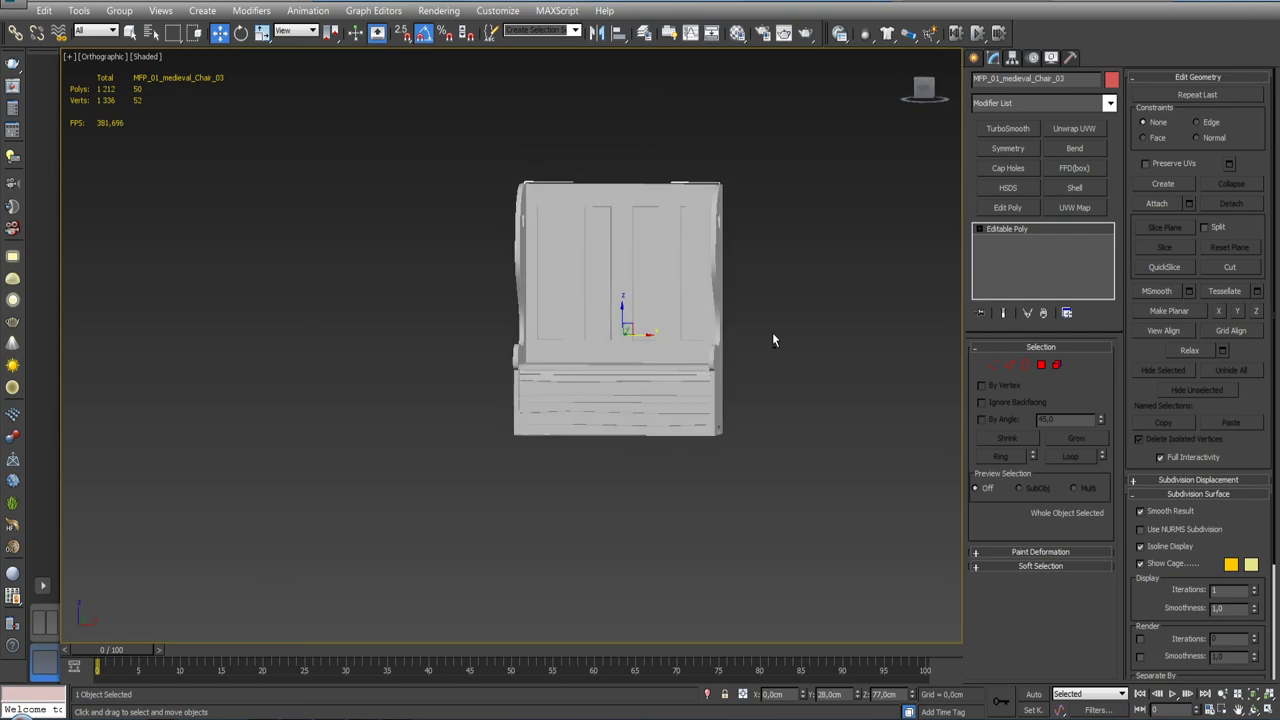
key(shift+z)
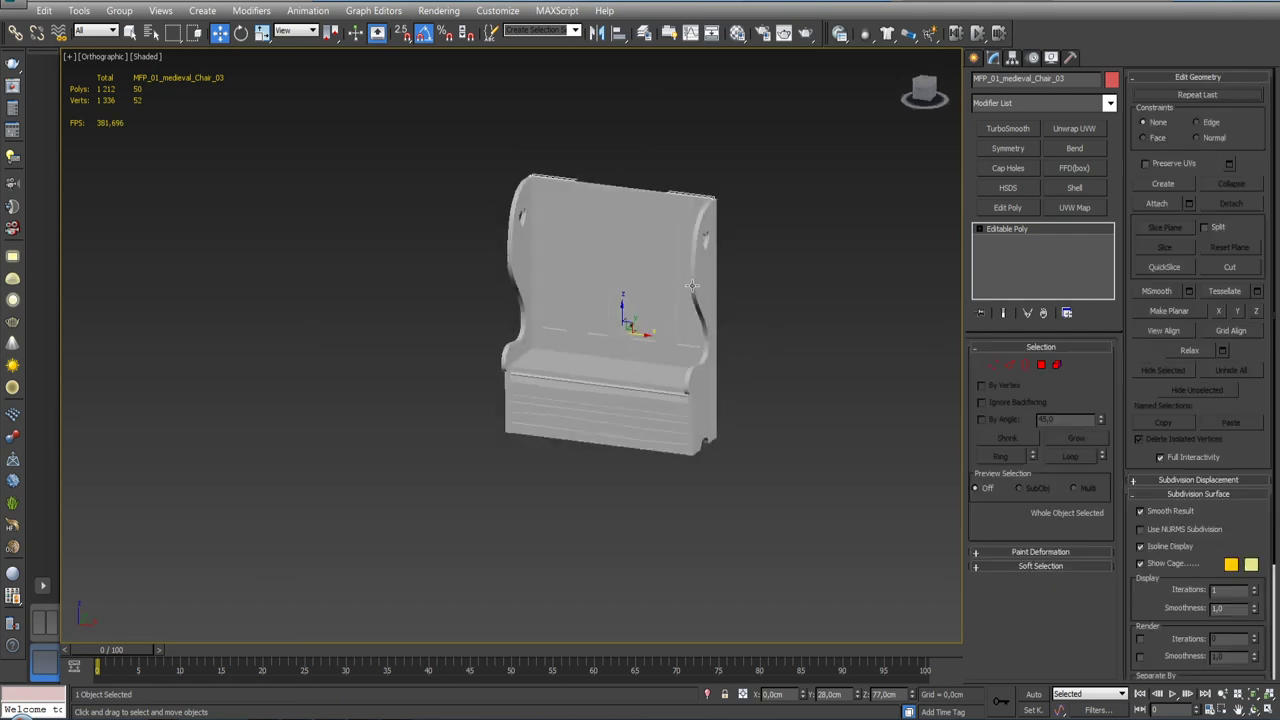
Step: Attach Line003 through Box001 to the chair mesh, confirming it moves as one piece
click(1188, 204)
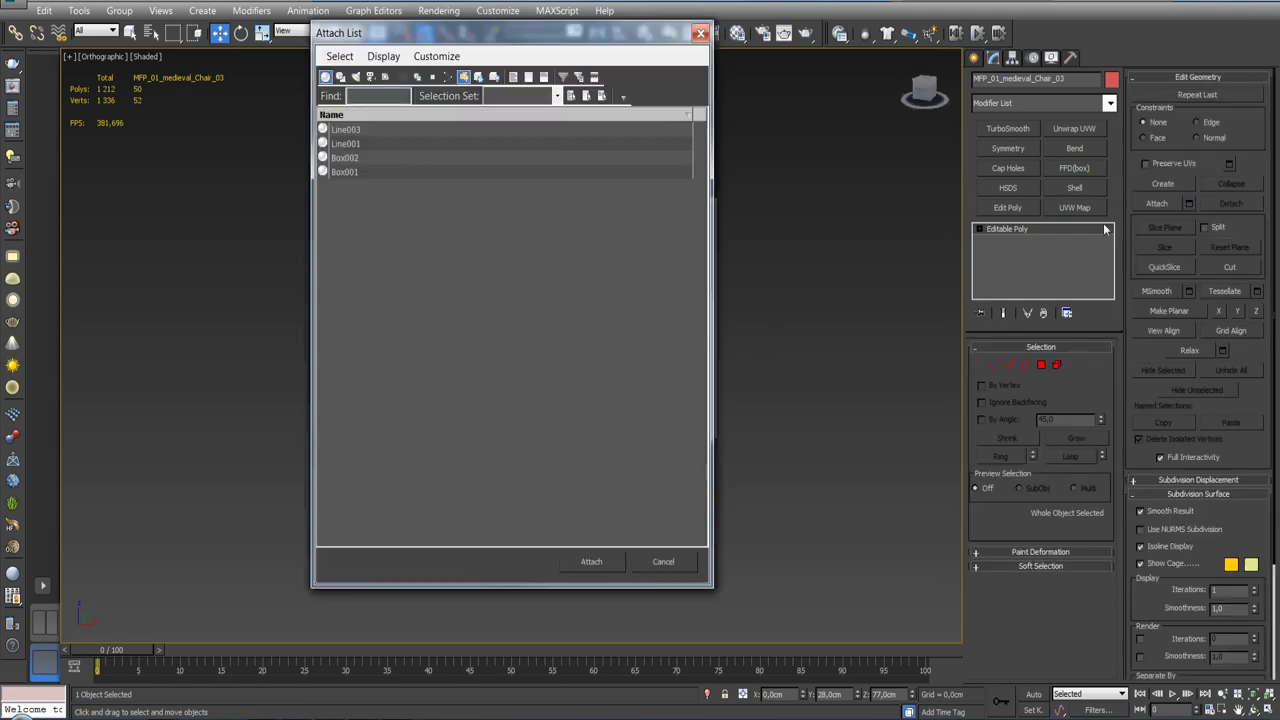
click(396, 127)
shift+click(402, 173)
click(591, 561)
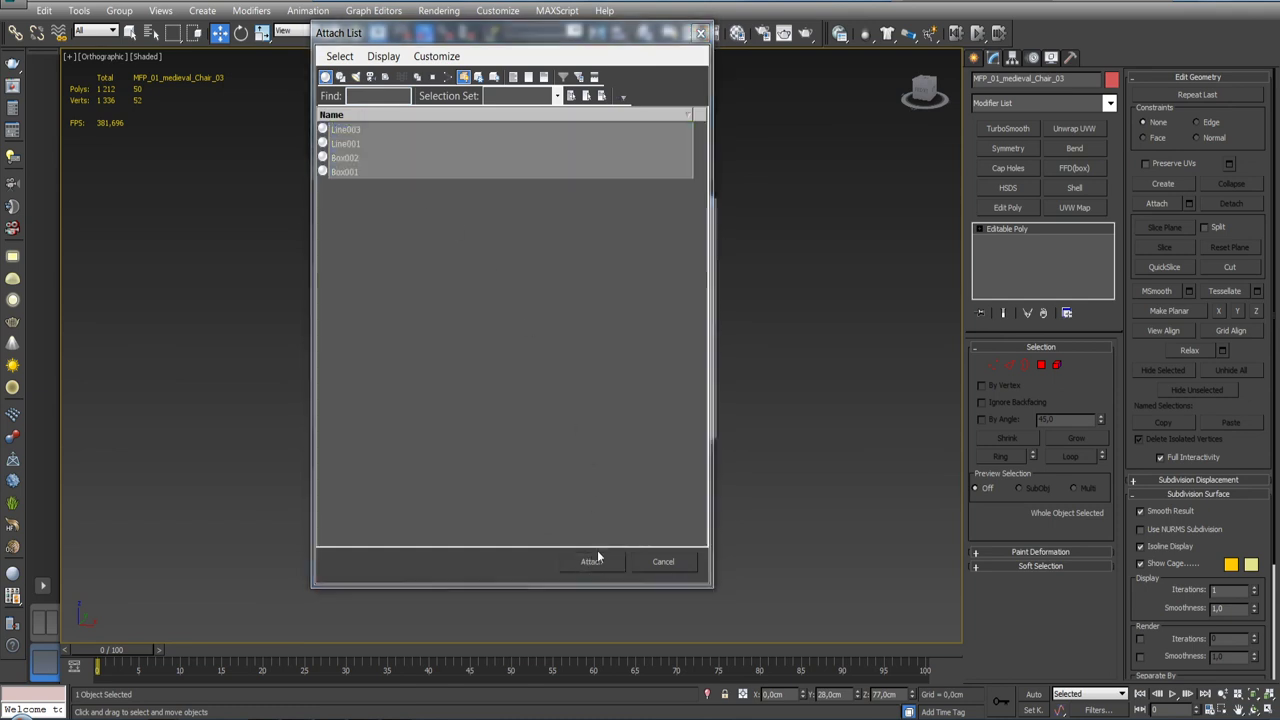
click(760, 325)
click(645, 335)
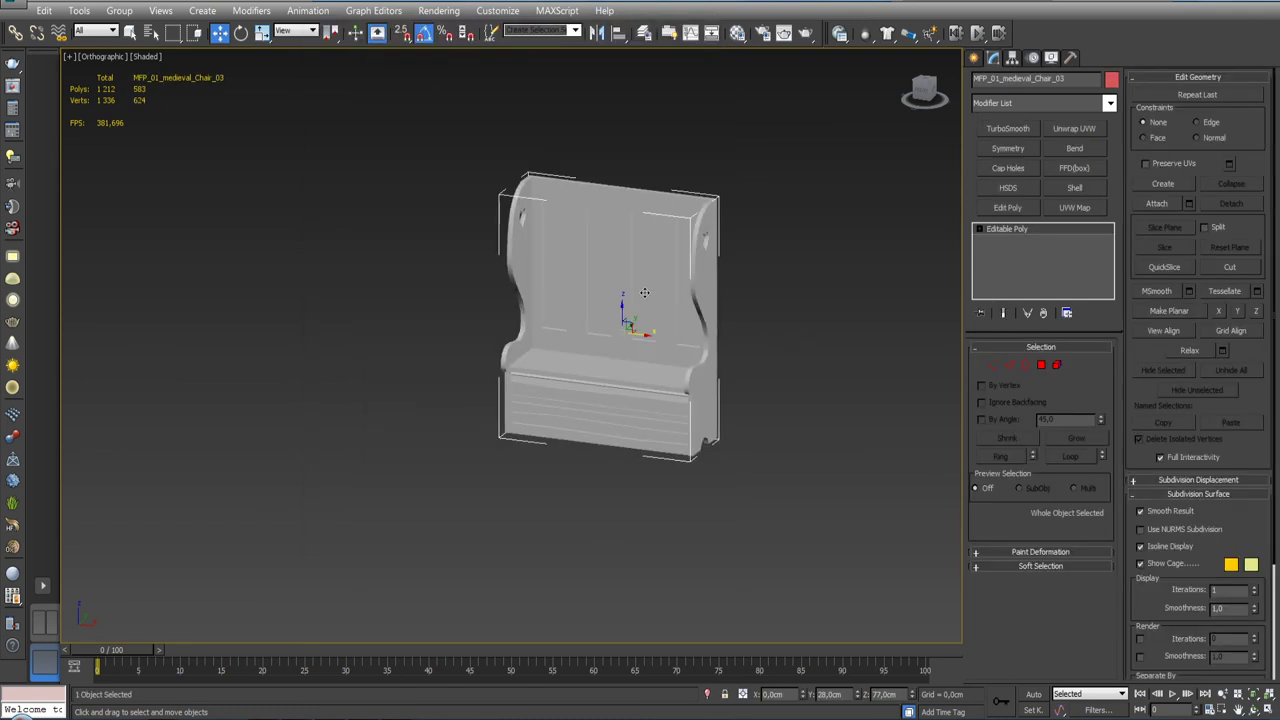
drag(645, 335, 373, 299)
key(ctrl+z)
mouse_move(558, 303)
alt+middle_down()
mouse_move(784, 337)
mouse_move(649, 315)
mouse_move(719, 366)
mouse_move(749, 313)
alt+middle_up()
Step: Return to a framed three-quarter perspective view and save the scene
key(f)
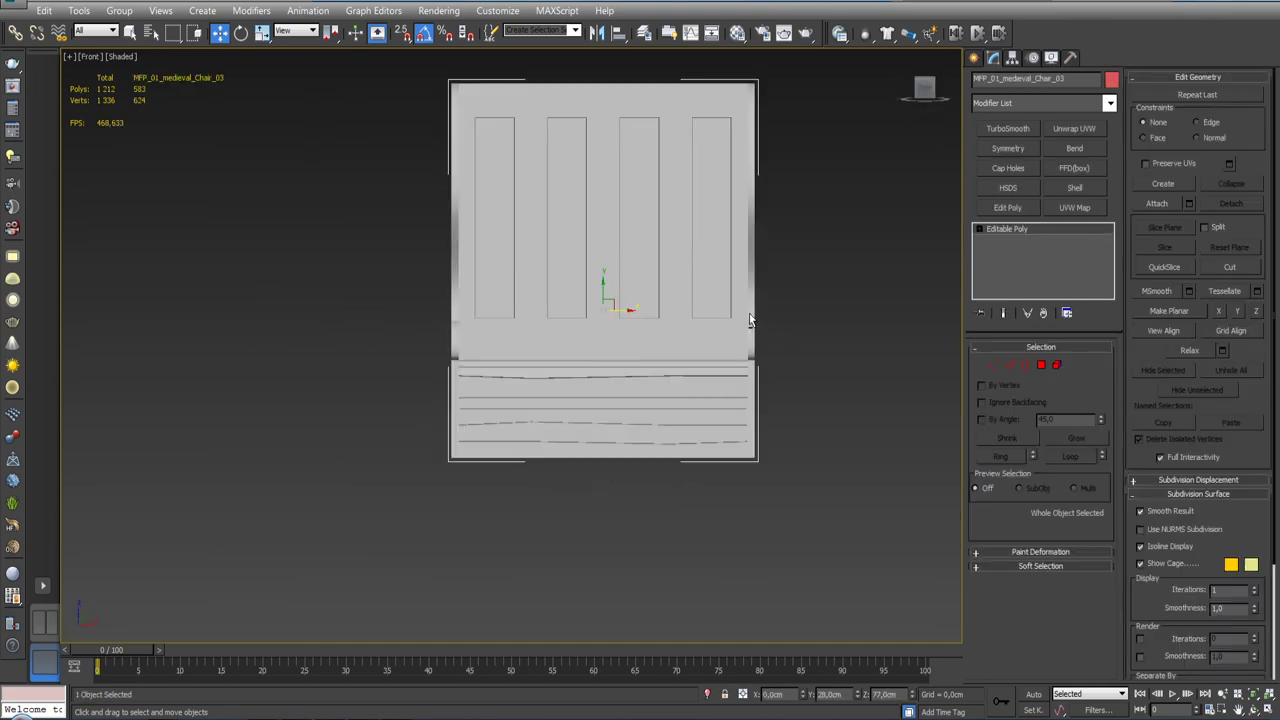
key(z)
key(p)
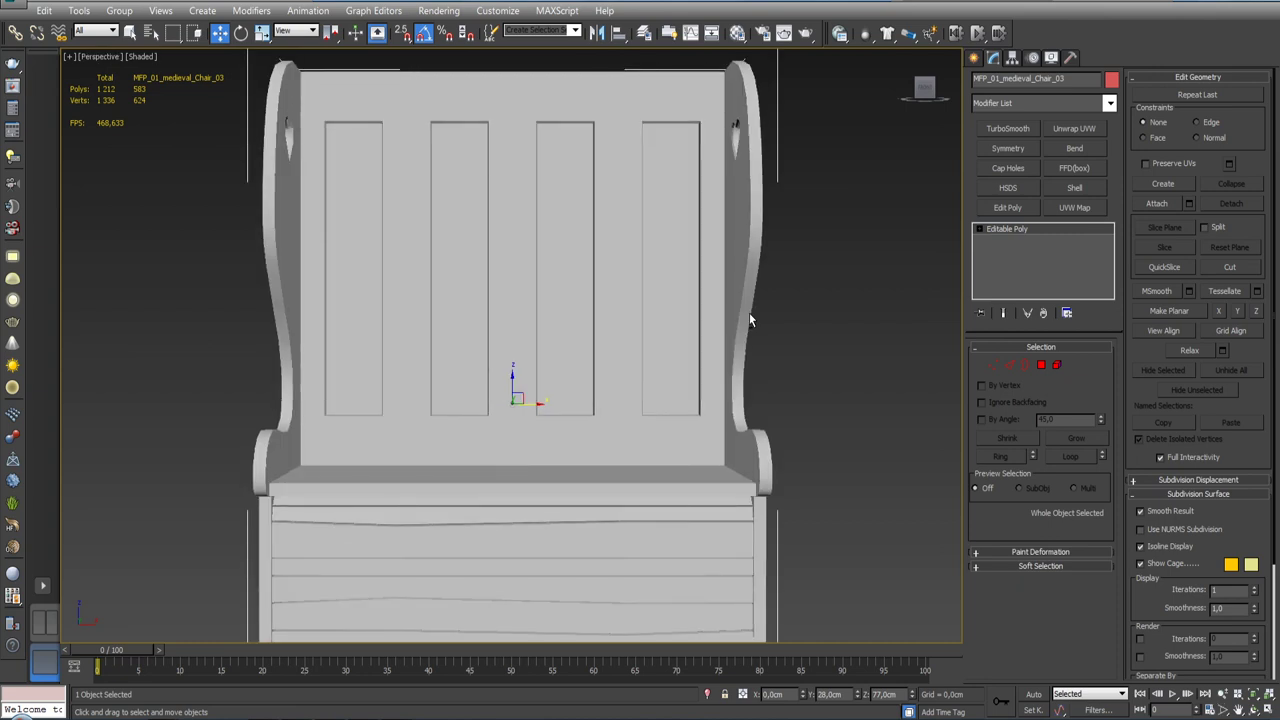
mouse_move(647, 316)
alt+middle_down()
mouse_move(700, 330)
mouse_move(610, 330)
mouse_move(690, 330)
mouse_move(670, 330)
mouse_move(693, 351)
alt+middle_up()
key(ctrl+s)
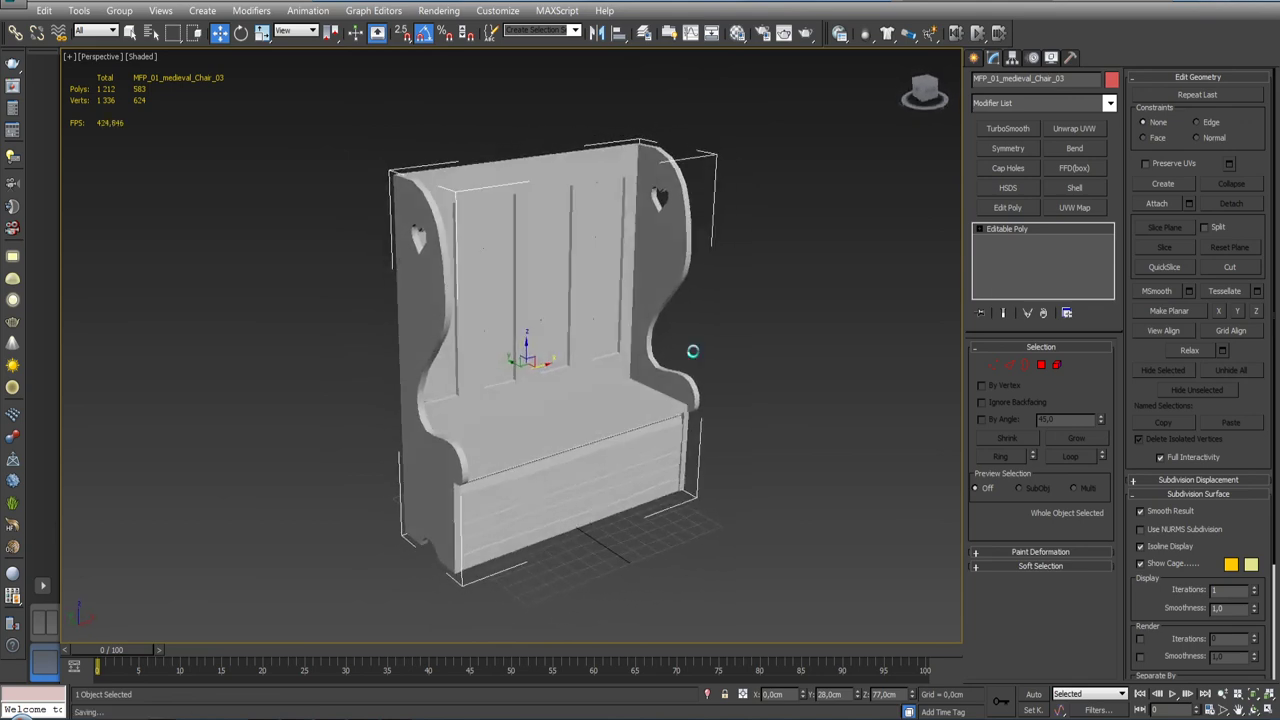
key(alt+f)
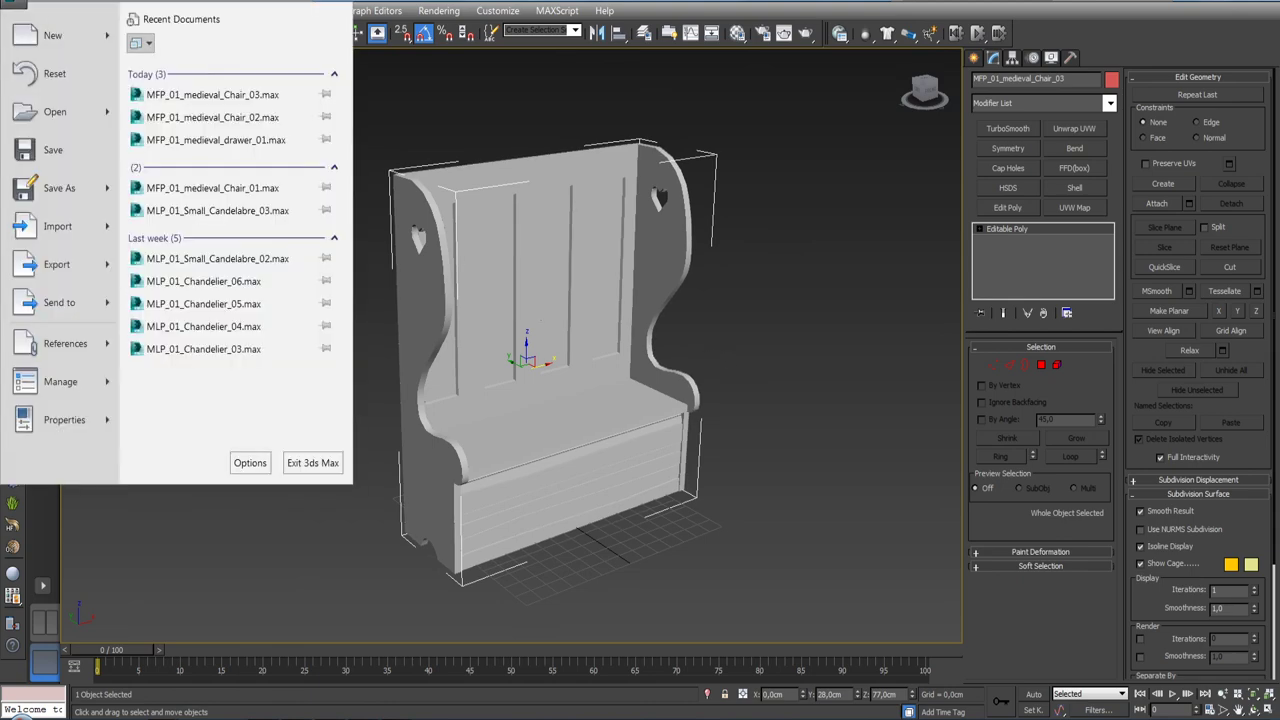
mouse_move(56, 264)
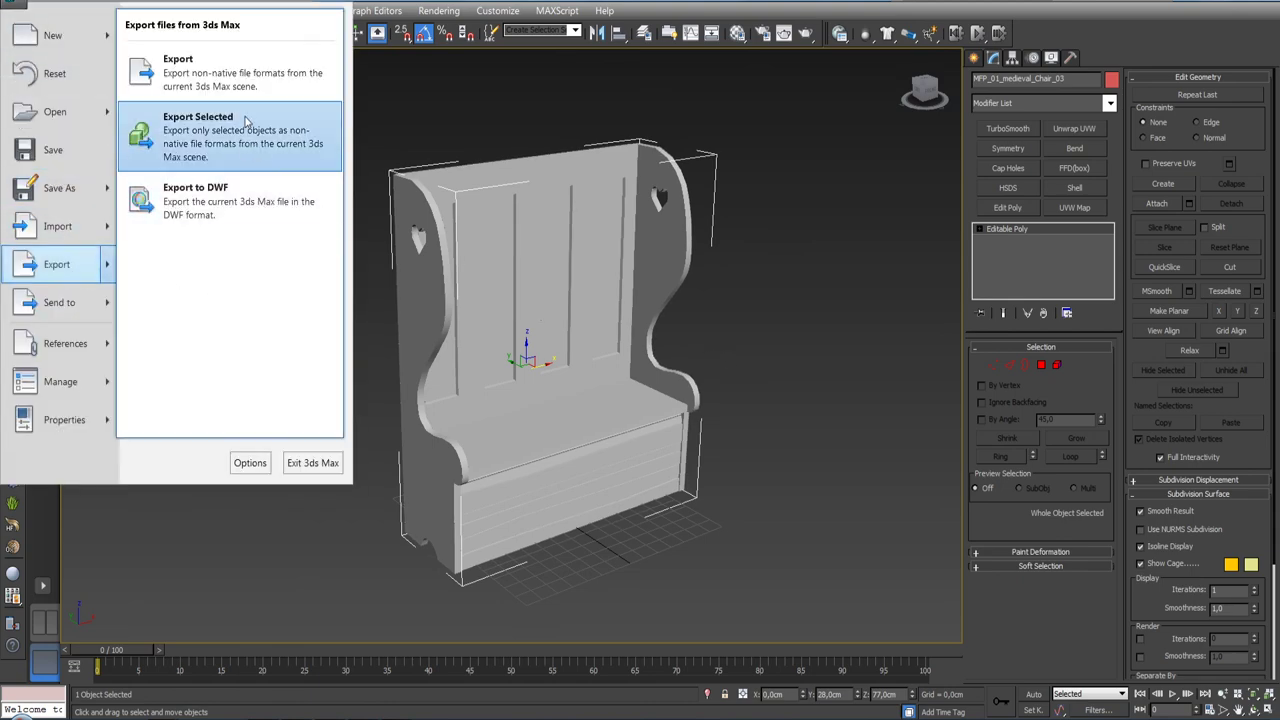
Step: Export only the selected chair, targeting the chair project's OBJ\Low folder
click(246, 120)
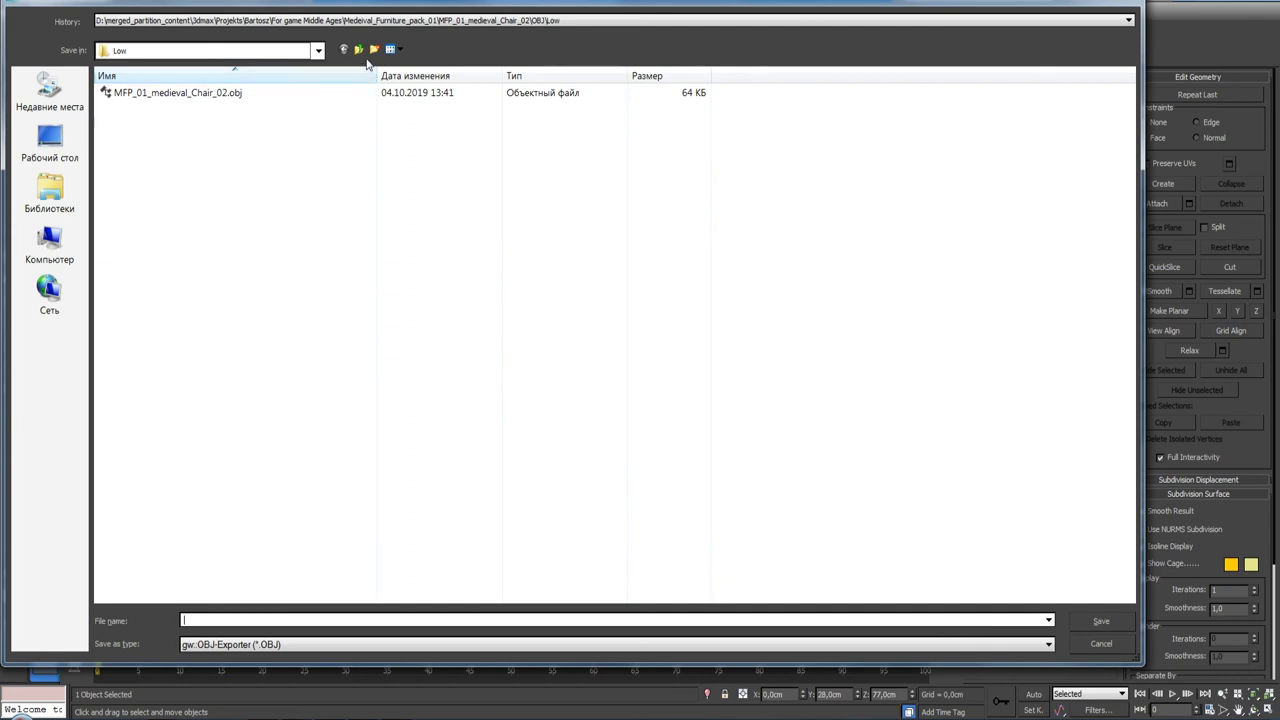
click(359, 50)
click(359, 50)
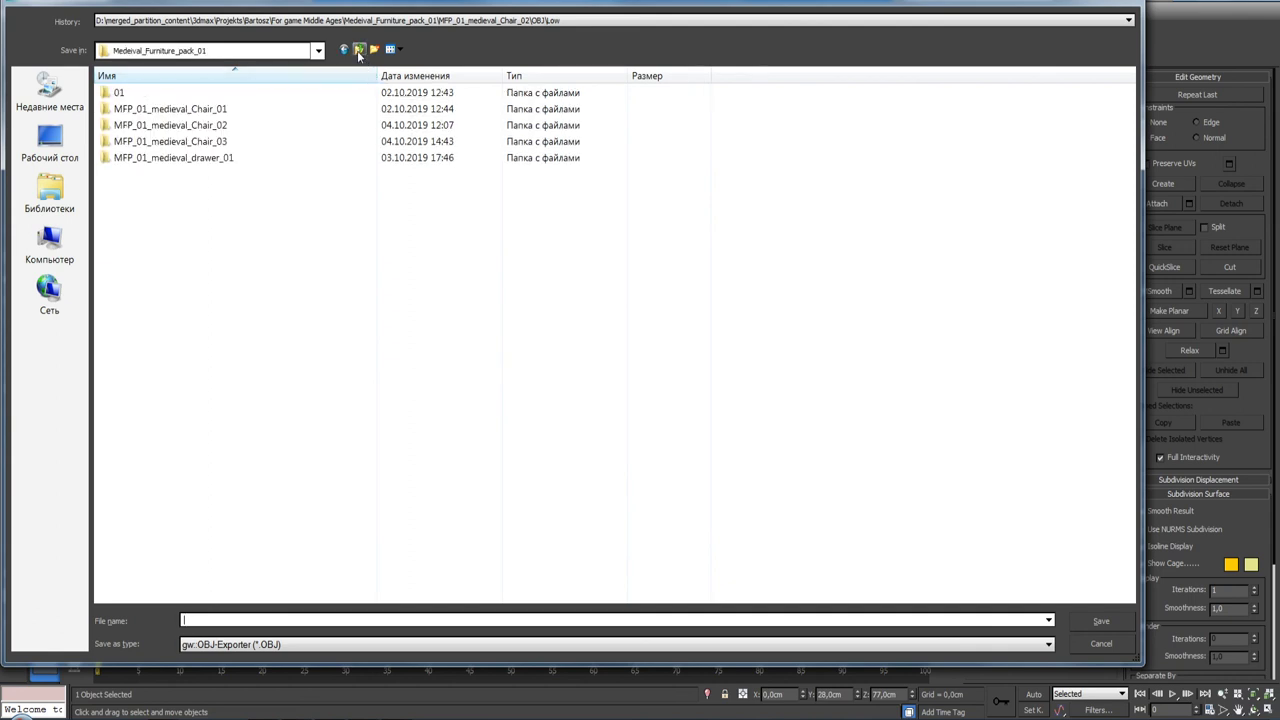
double_click(190, 125)
double_click(165, 109)
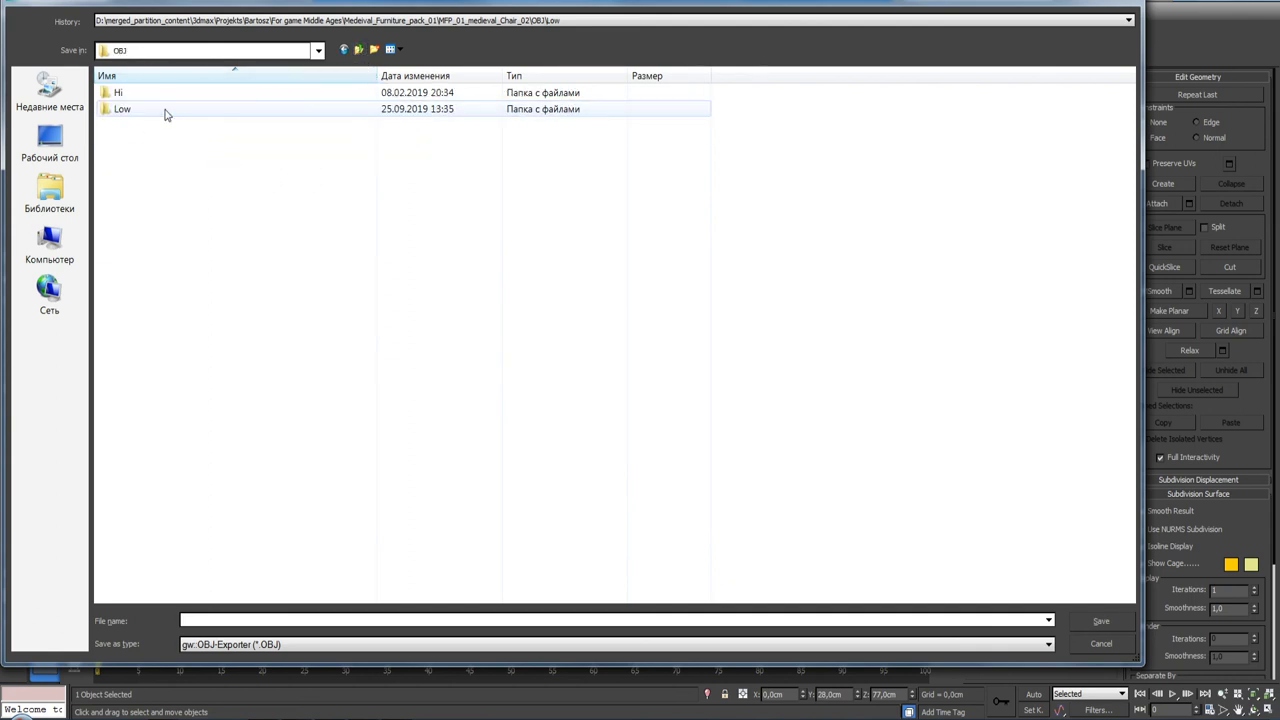
double_click(165, 110)
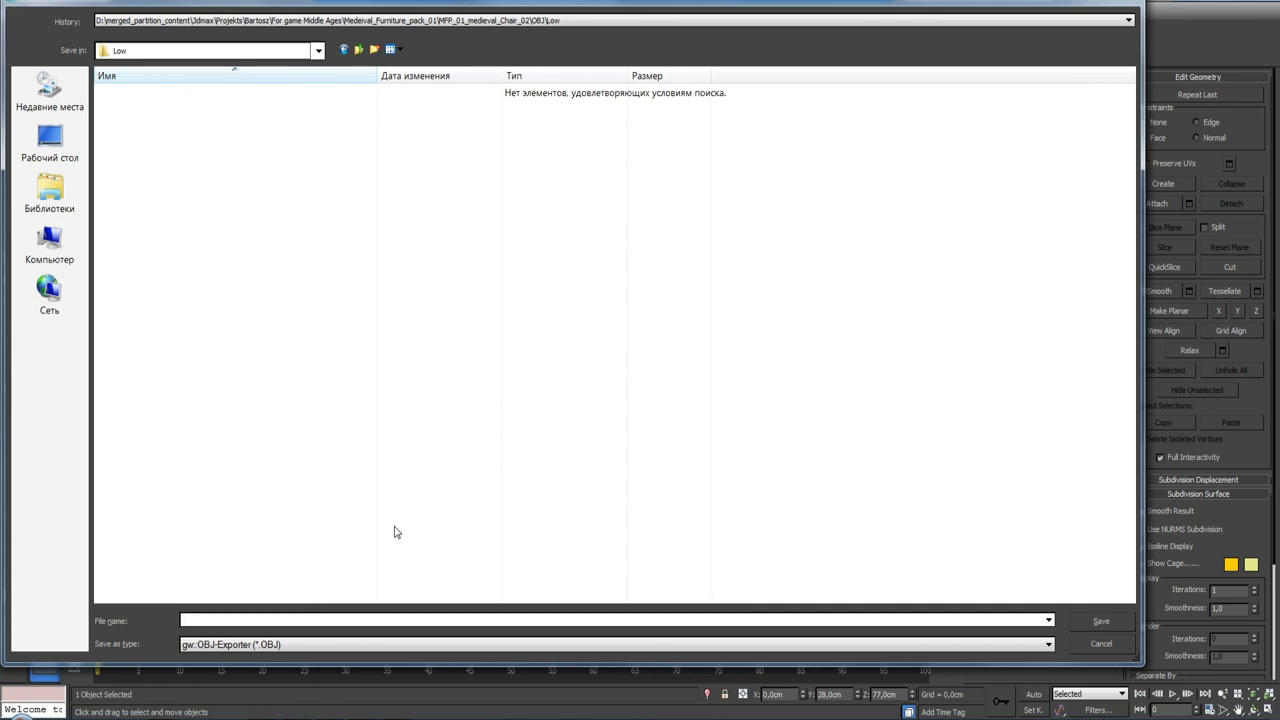
Step: Save it as MFP_01_medieval_Chair_03.obj, accepting the OBJ export options
text(MFP_01_medieval_Chair_03)
click(1096, 619)
click(561, 494)
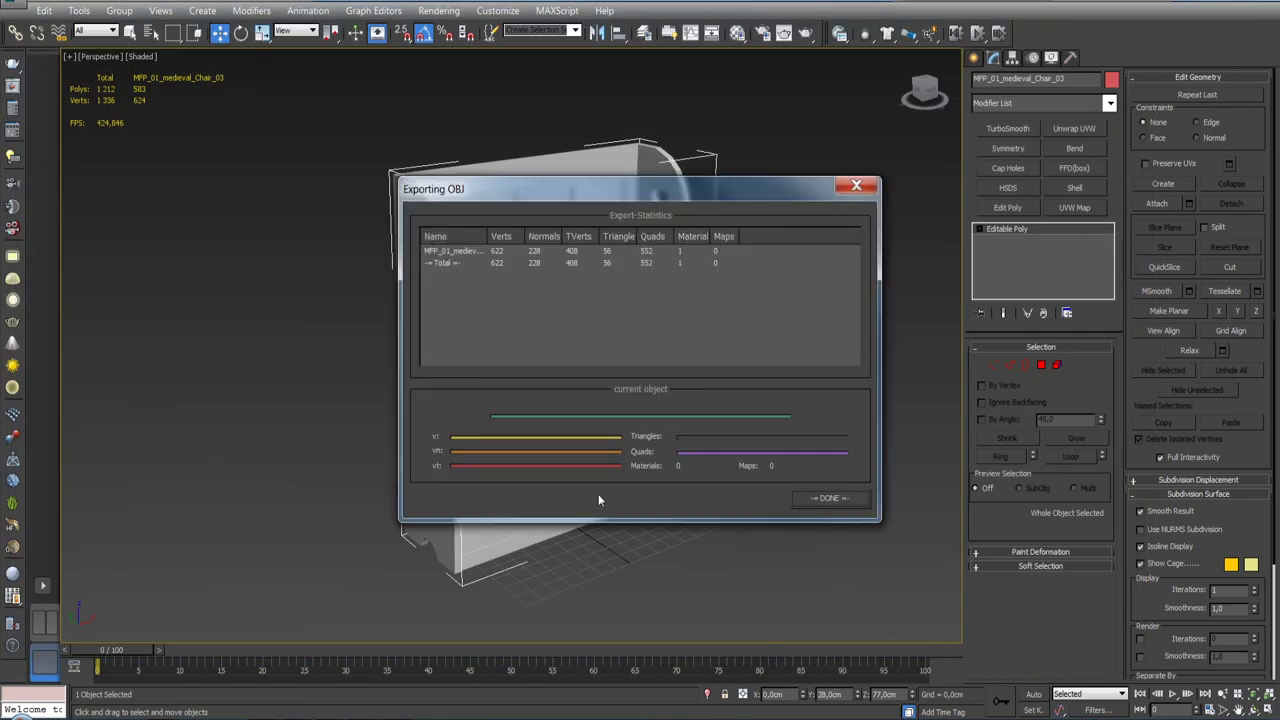
click(820, 497)
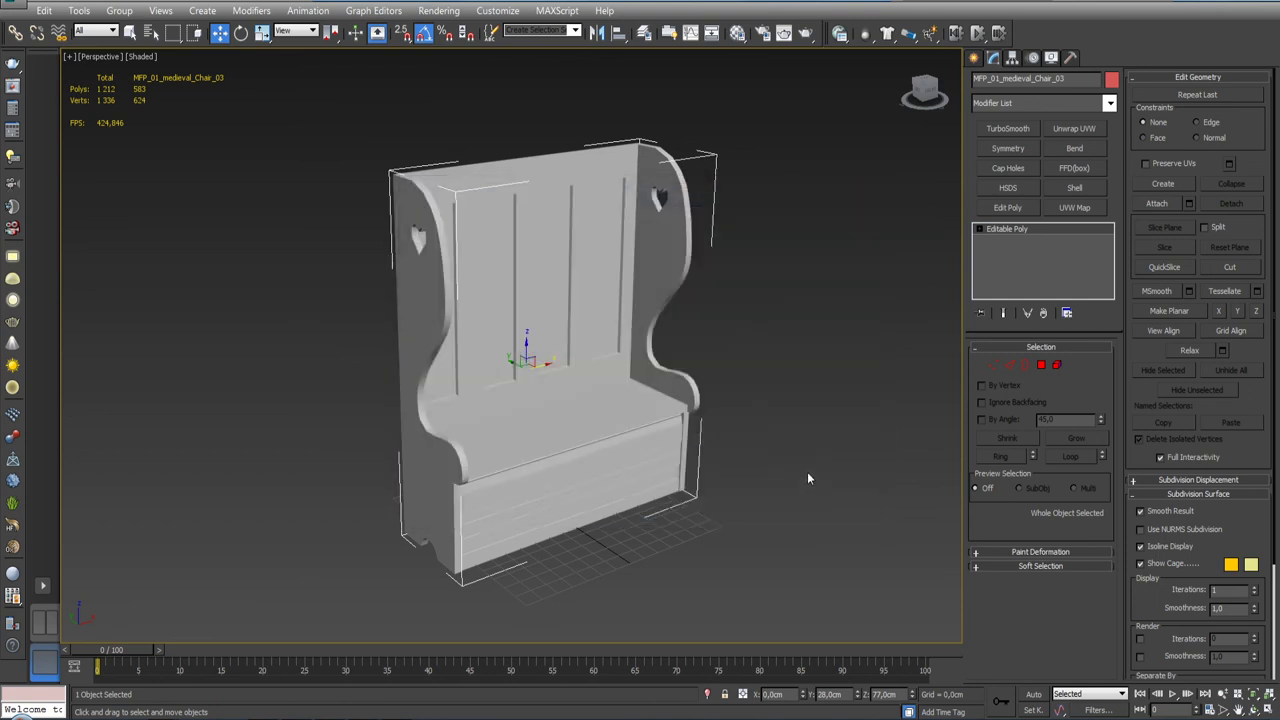